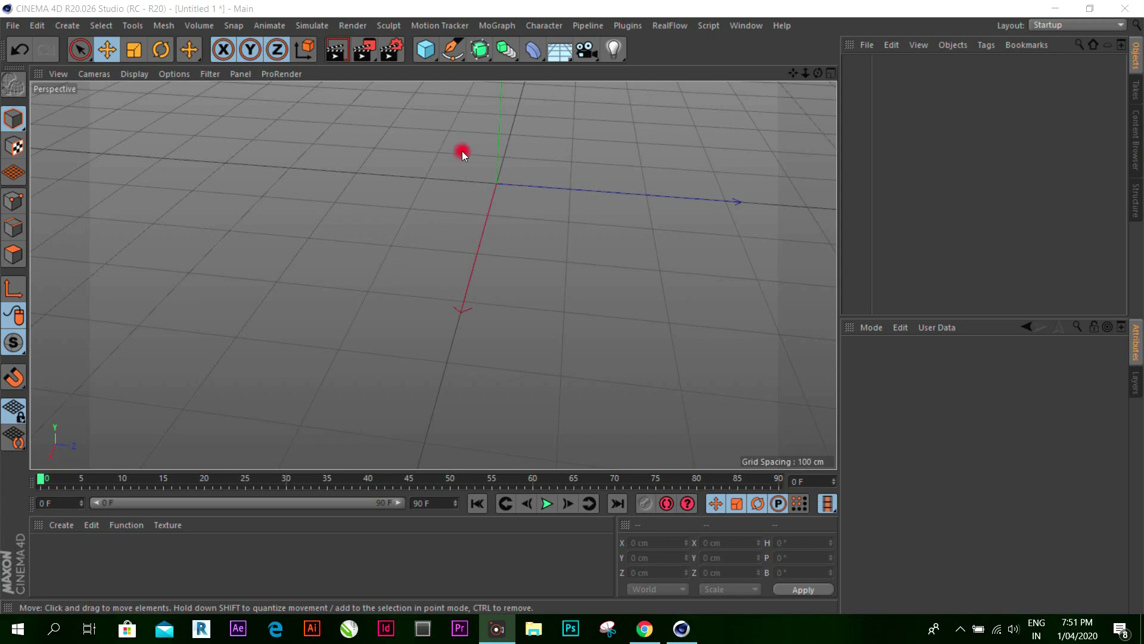
Step: Add a cube 55.6 cm tall and 192.73 cm deep, shown in the four-view layout
{"action": "left_click", "coordinate": [432, 53]}
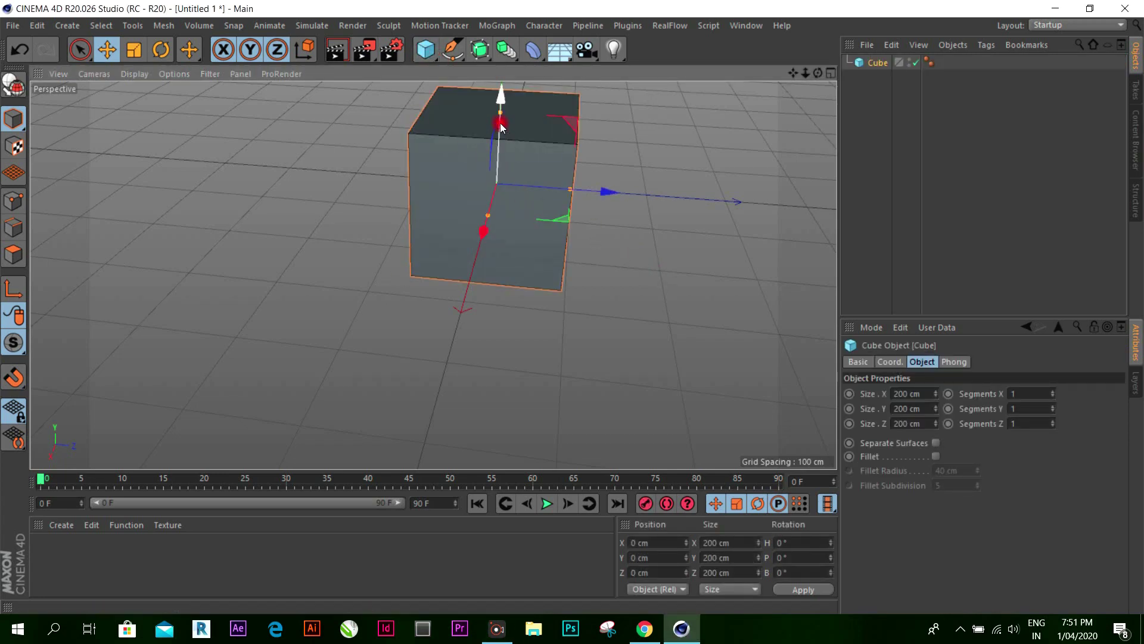
{"action": "left_click_drag", "start_coordinate": [501, 111], "coordinate": [505, 169]}
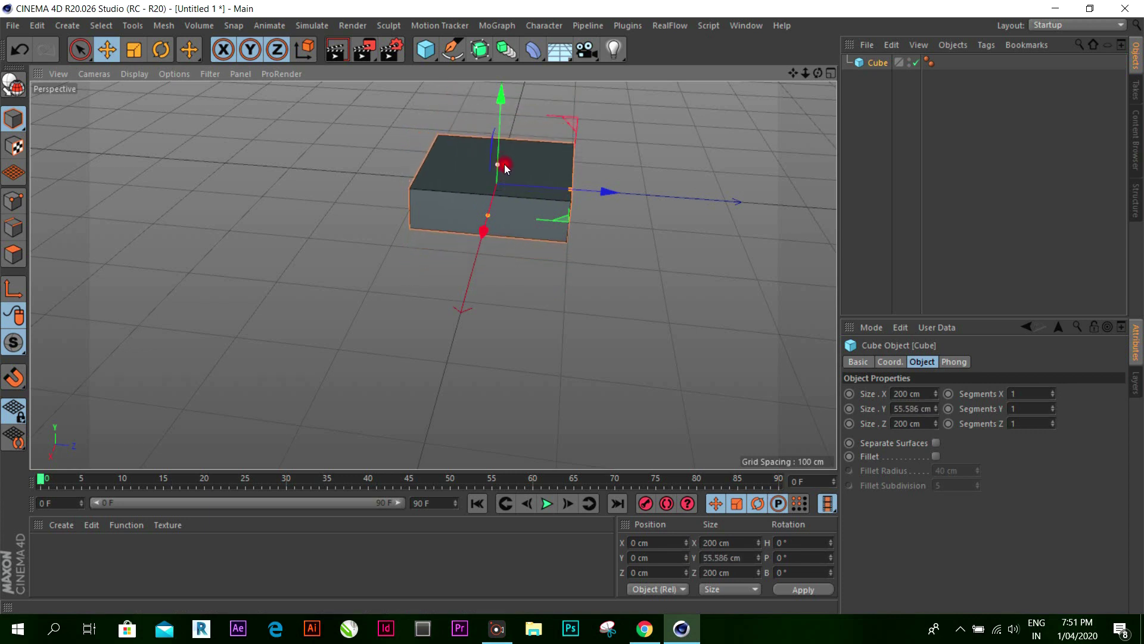
{"action": "left_click", "coordinate": [828, 74]}
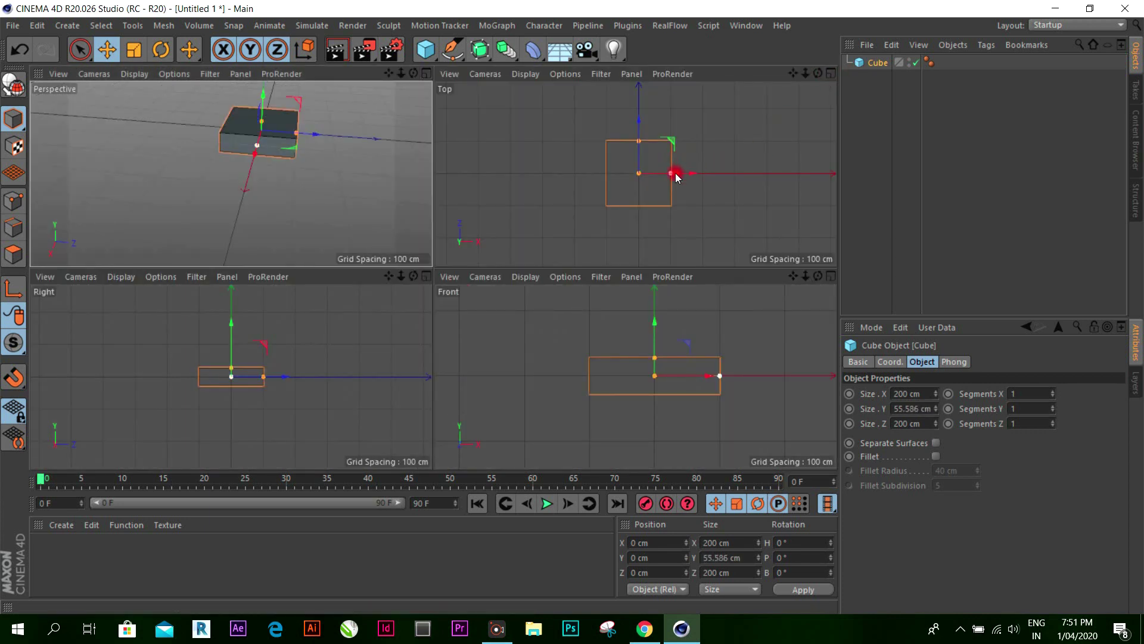
{"action": "scroll", "coordinate": [663, 169], "scroll_direction": "up", "scroll_amount": 3}
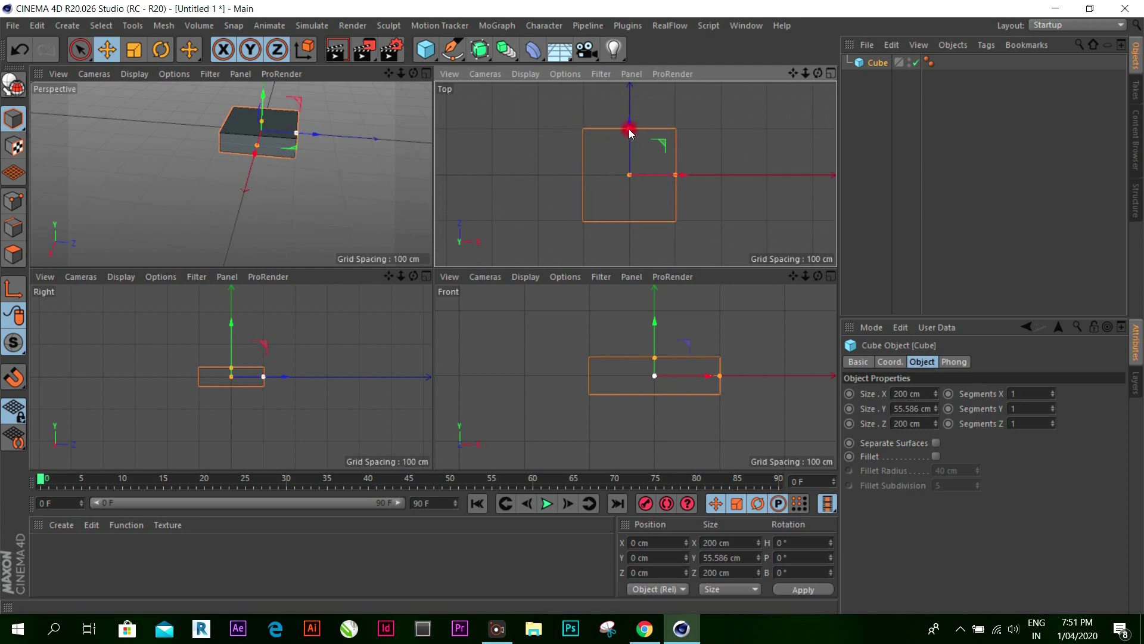
{"action": "mouse_move", "coordinate": [630, 129]}
{"action": "left_mouse_down"}
{"action": "mouse_move", "coordinate": [627, 168]}
{"action": "mouse_move", "coordinate": [635, 132]}
{"action": "left_mouse_up"}
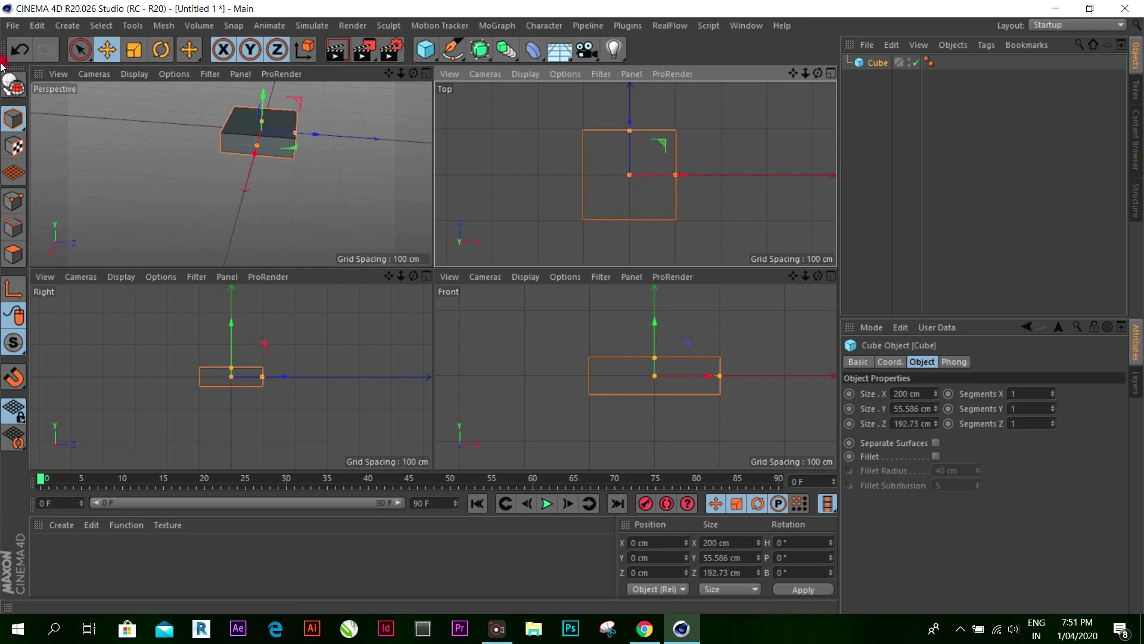
Step: Make the cube editable and switch to point editing with Rectangle Selection
{"action": "left_click", "coordinate": [14, 86]}
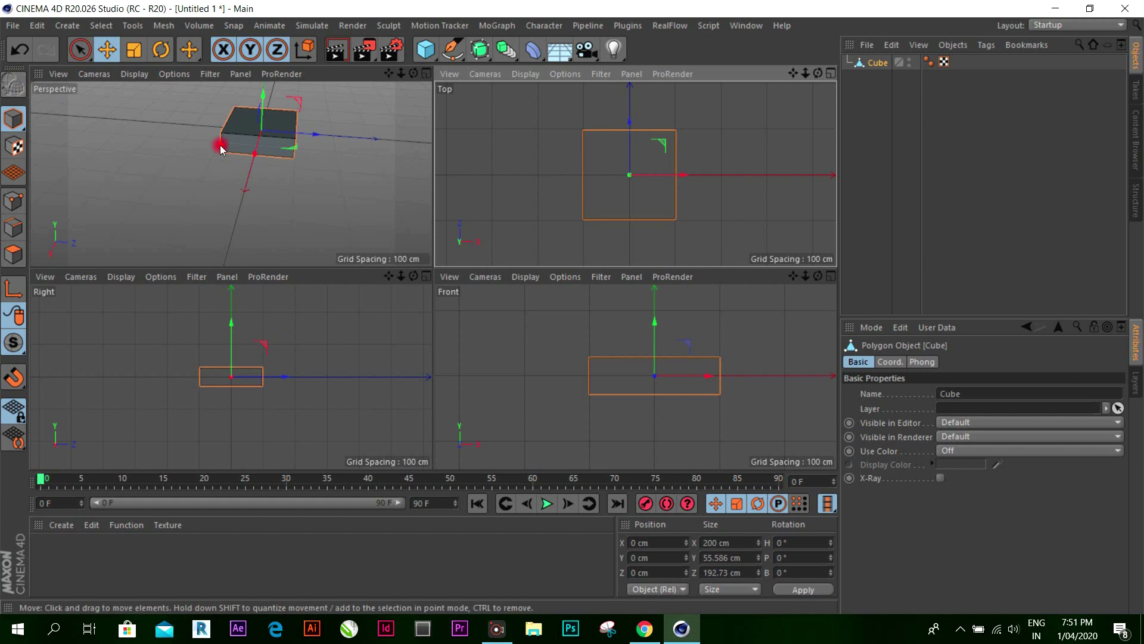
{"action": "left_click", "coordinate": [15, 201]}
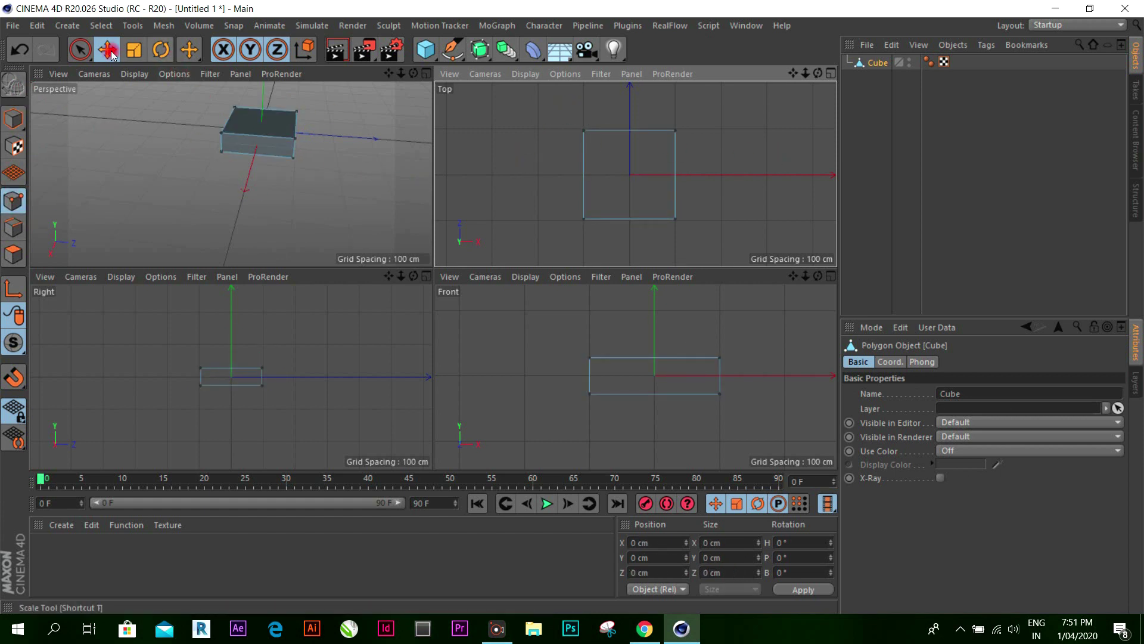
{"action": "left_click", "coordinate": [80, 49]}
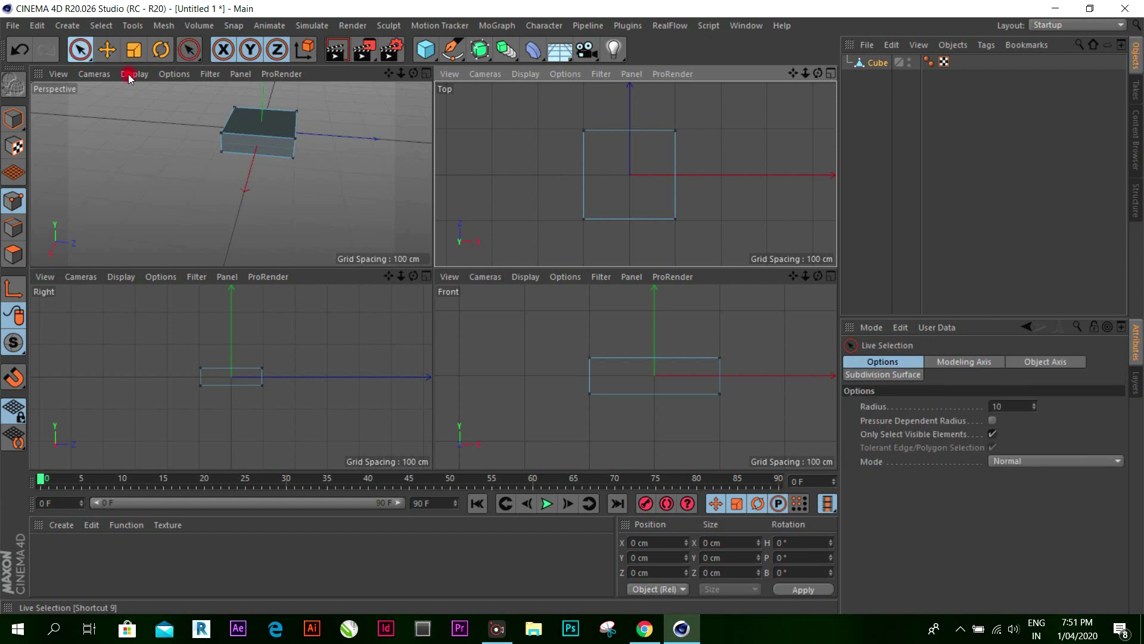
{"action": "left_click", "coordinate": [580, 132]}
{"action": "left_click", "coordinate": [93, 62]}
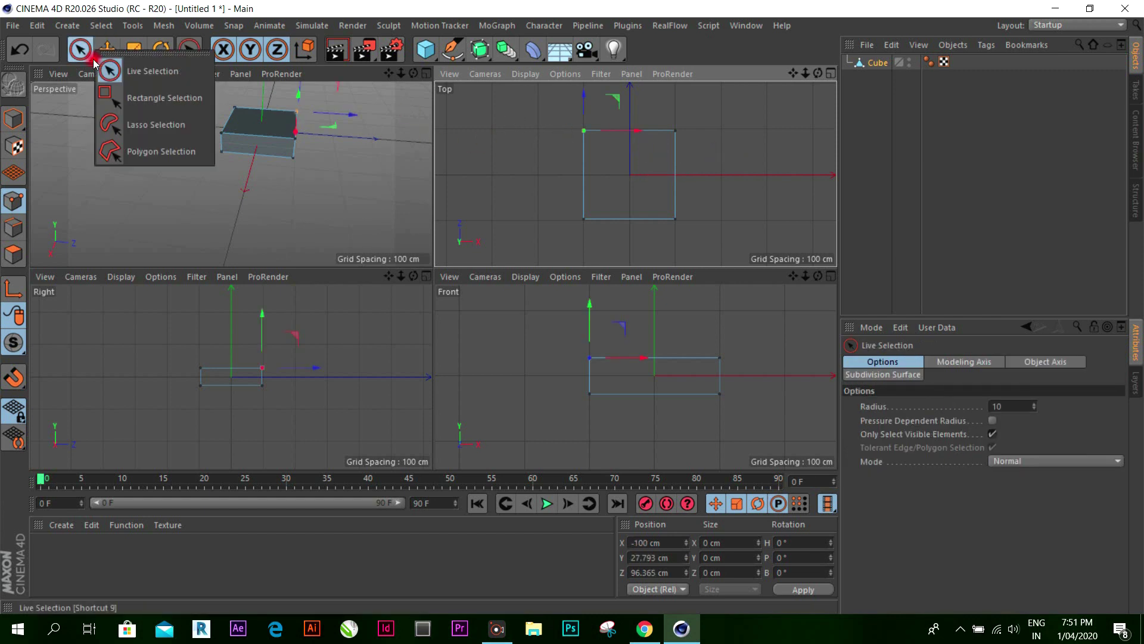
{"action": "left_click", "coordinate": [140, 101]}
Step: Move the back points to the origin and raise the bottom points, making a 13.2 cm slab about 96.8 cm deep
{"action": "left_click_drag", "start_coordinate": [546, 111], "coordinate": [749, 161]}
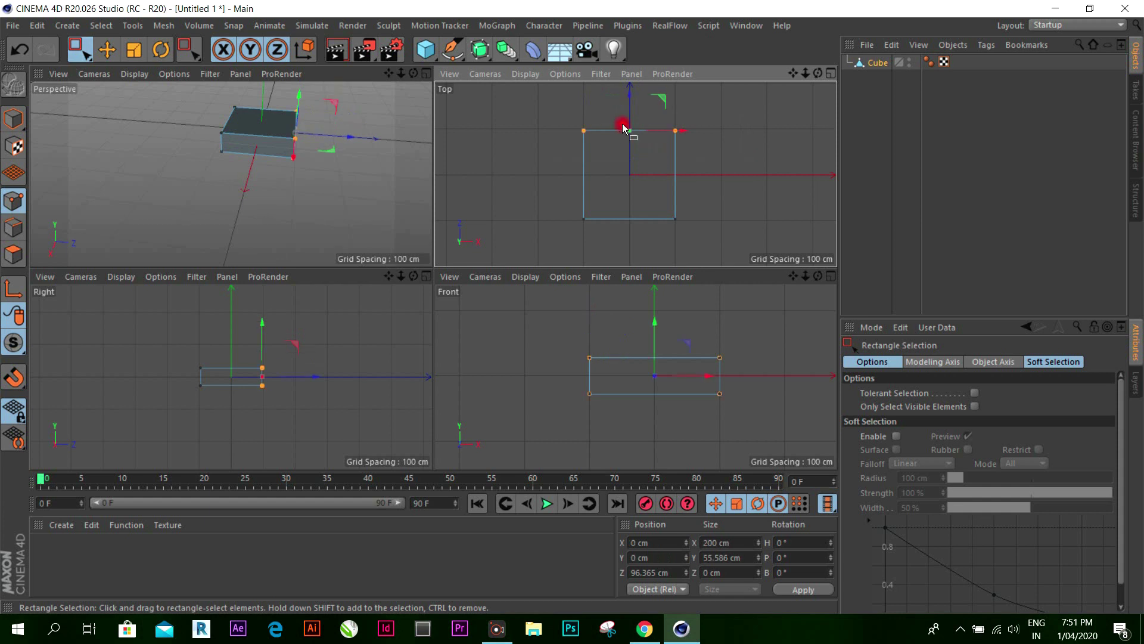
{"action": "left_click_drag", "start_coordinate": [636, 95], "coordinate": [645, 137]}
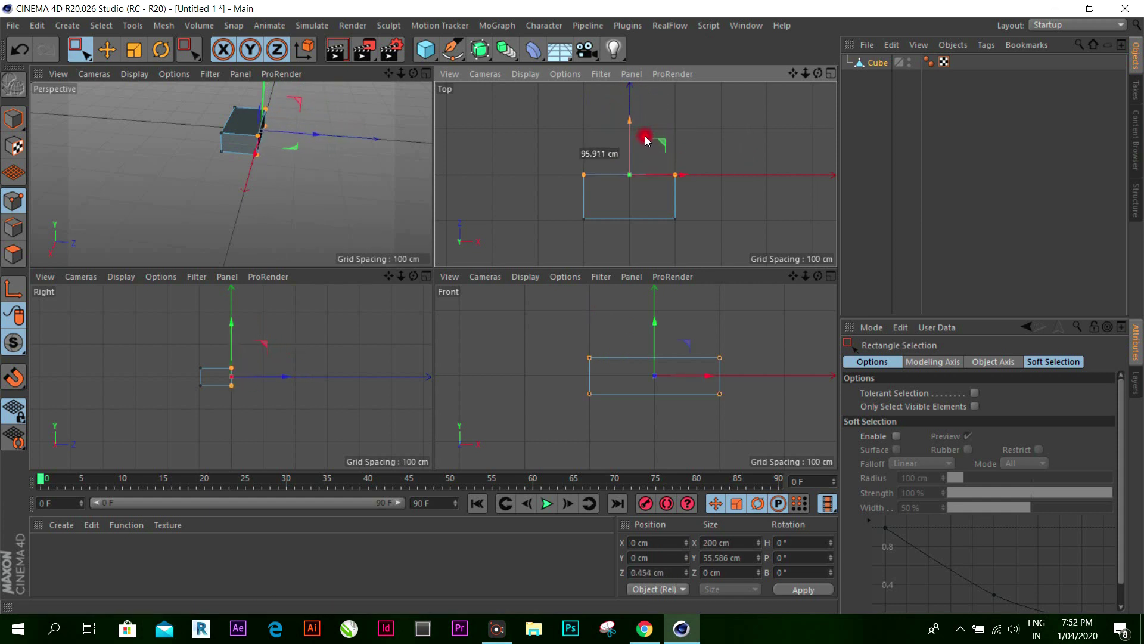
{"action": "left_click_drag", "start_coordinate": [645, 136], "coordinate": [645, 139]}
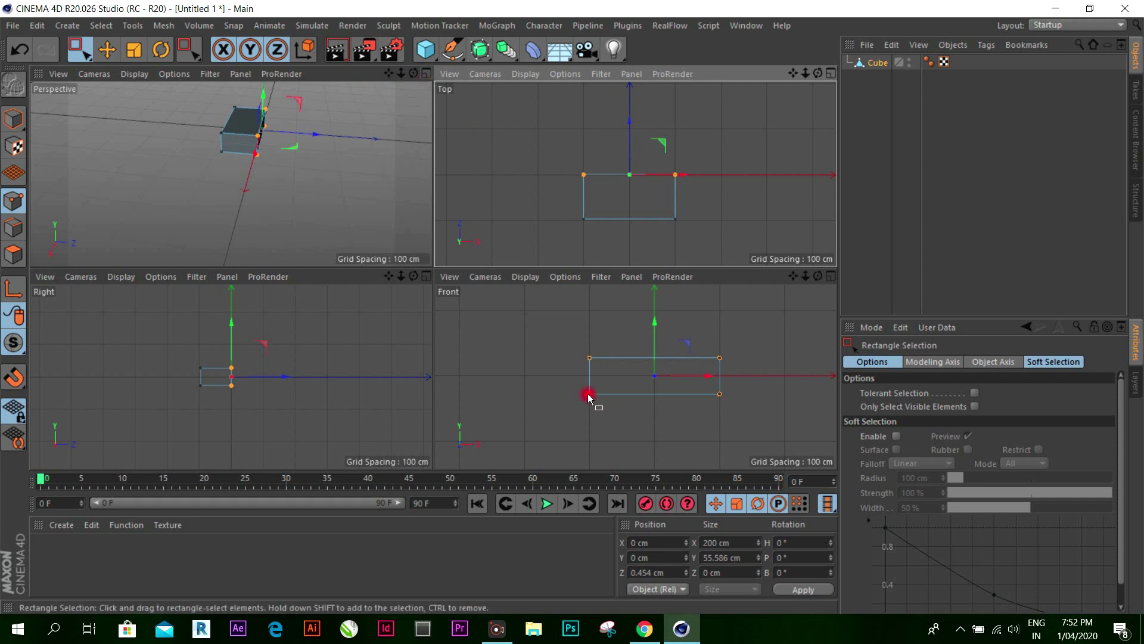
{"action": "left_click_drag", "start_coordinate": [537, 378], "coordinate": [740, 417]}
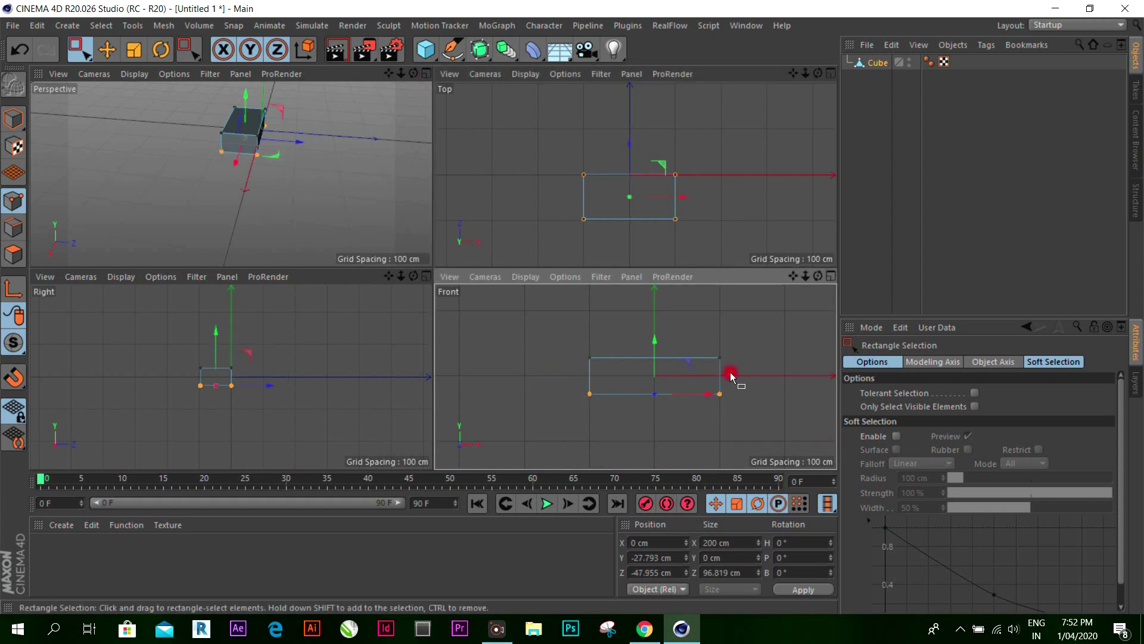
{"action": "left_click_drag", "start_coordinate": [654, 343], "coordinate": [658, 317]}
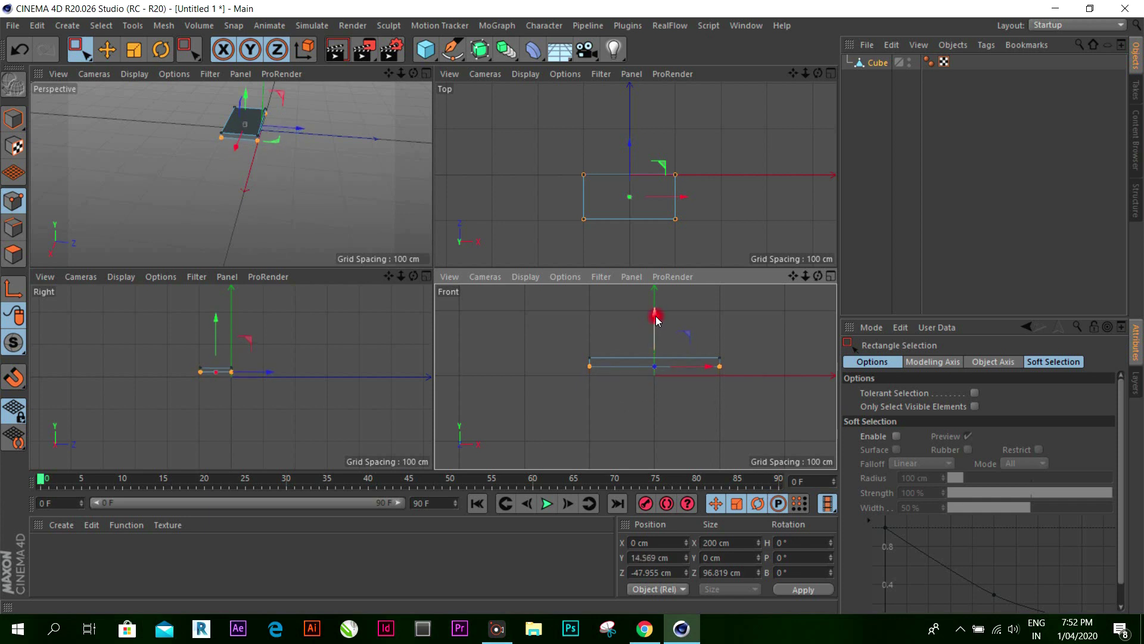
Step: Lower the slab onto the grid in a single perspective view and deselect it
{"action": "left_click", "coordinate": [14, 118]}
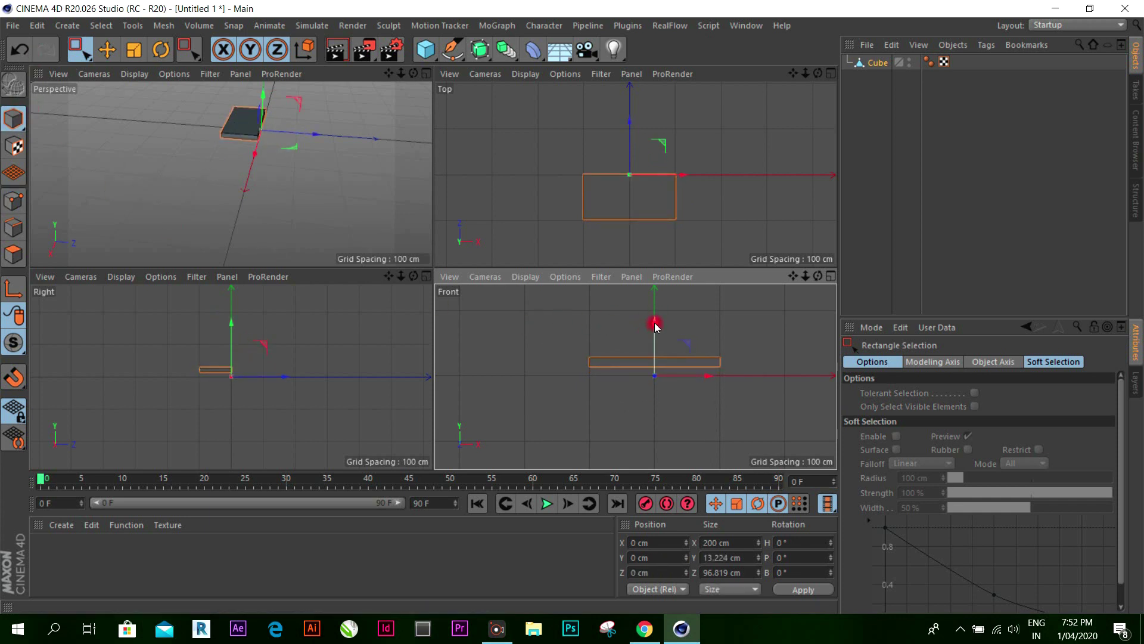
{"action": "left_click_drag", "start_coordinate": [654, 326], "coordinate": [654, 329]}
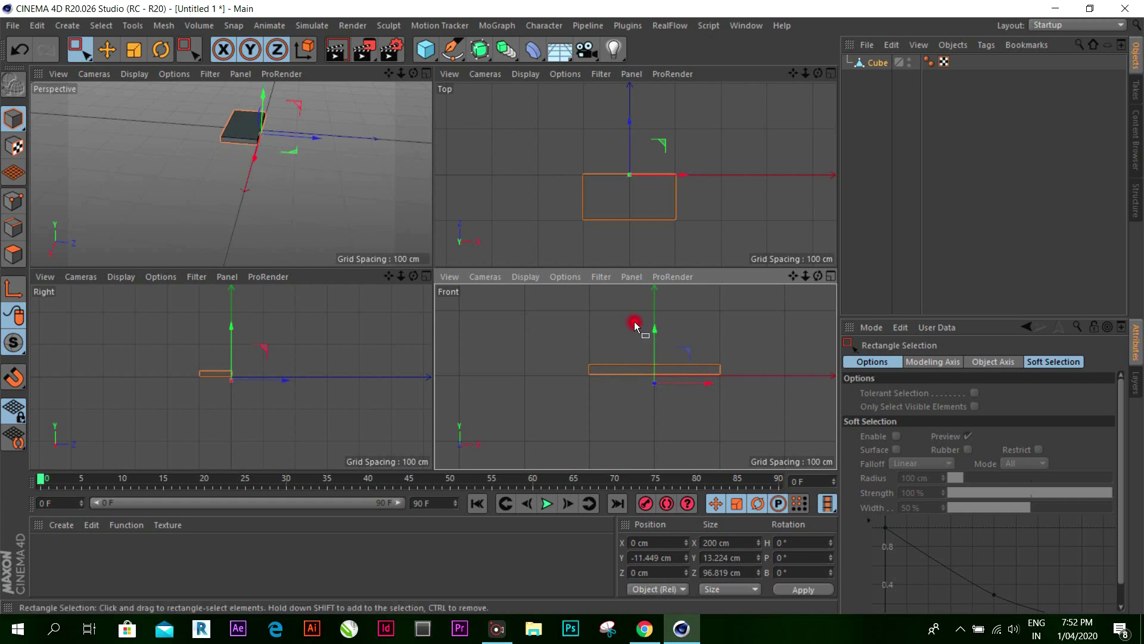
{"action": "left_click", "coordinate": [426, 74]}
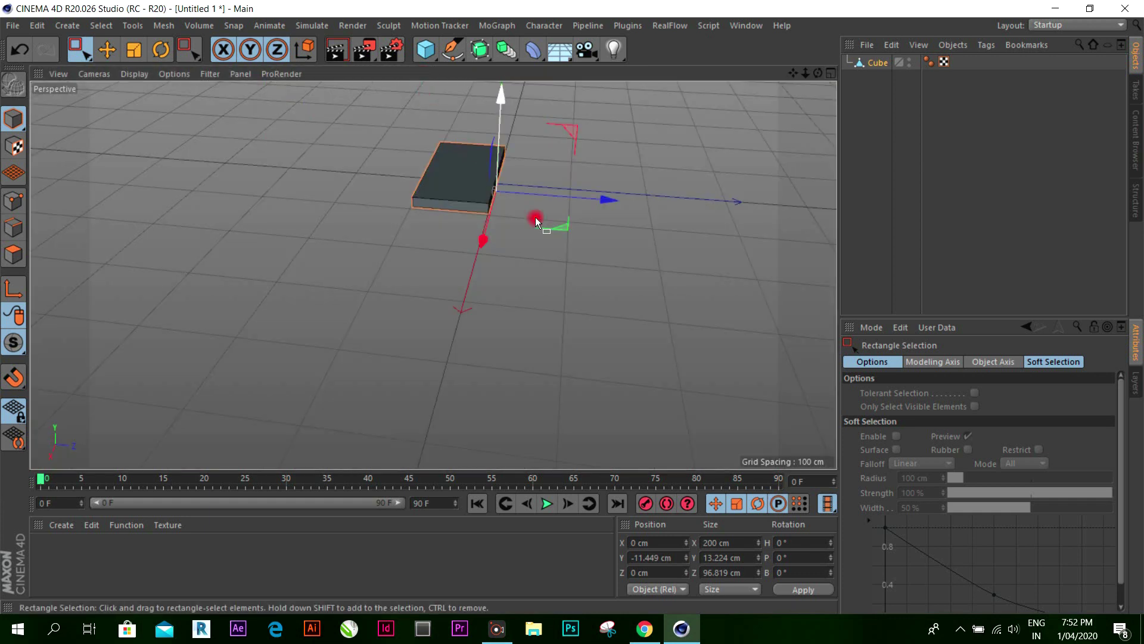
{"action": "scroll", "coordinate": [456, 170], "scroll_direction": "up", "scroll_amount": 2}
{"action": "scroll", "coordinate": [481, 221], "scroll_direction": "down", "scroll_amount": 2}
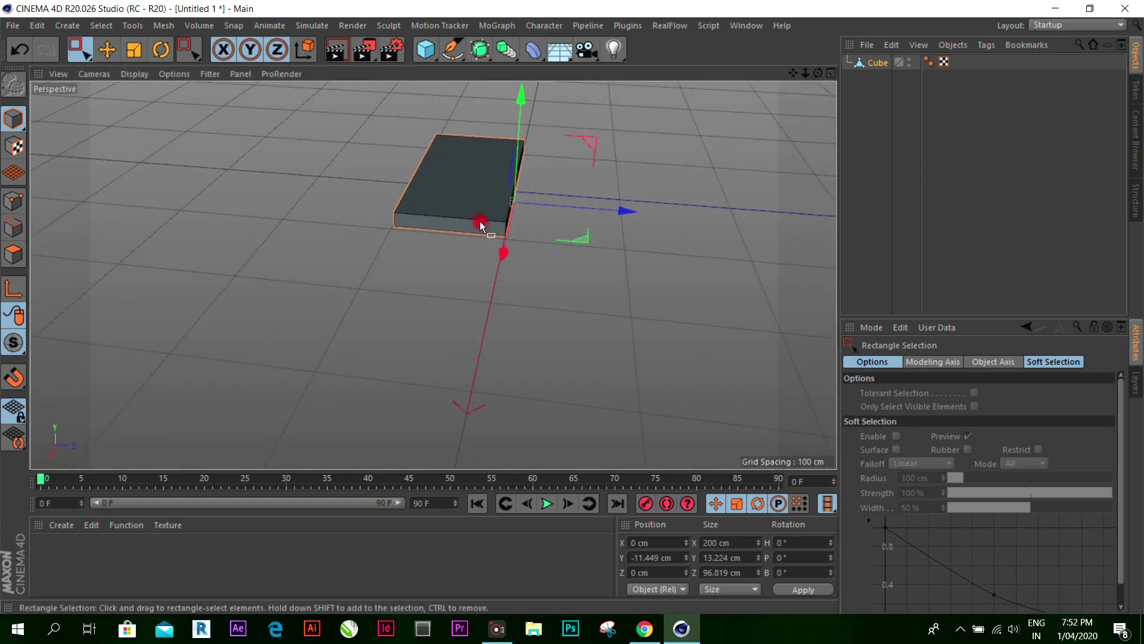
{"action": "scroll", "coordinate": [477, 222], "scroll_direction": "up", "scroll_amount": 2}
{"action": "scroll", "coordinate": [477, 225], "scroll_direction": "down", "scroll_amount": 2}
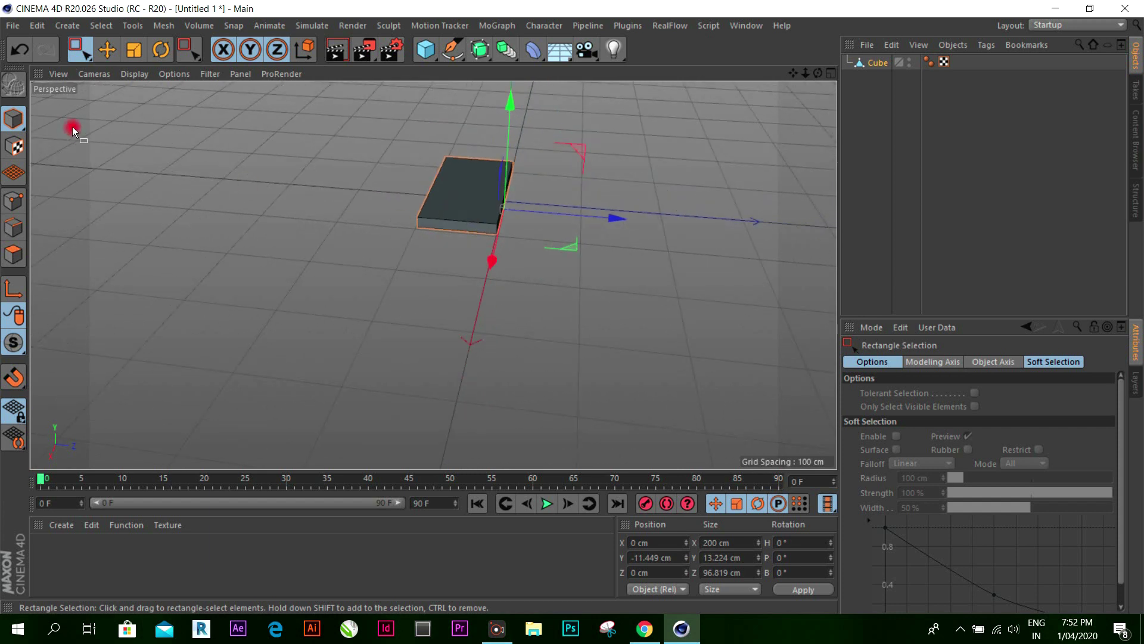
{"action": "left_click", "coordinate": [107, 48]}
{"action": "left_click", "coordinate": [387, 236]}
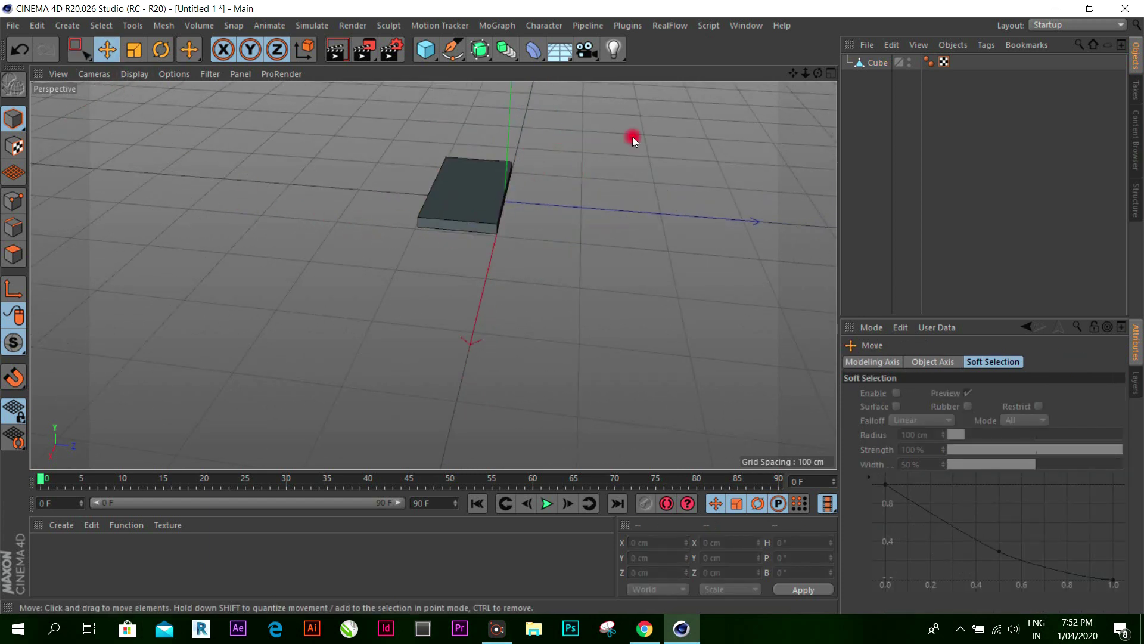
Step: Orbit to face the slab's long side and select it in Edges mode
{"action": "left_click_drag", "start_coordinate": [819, 73], "coordinate": [573, 307]}
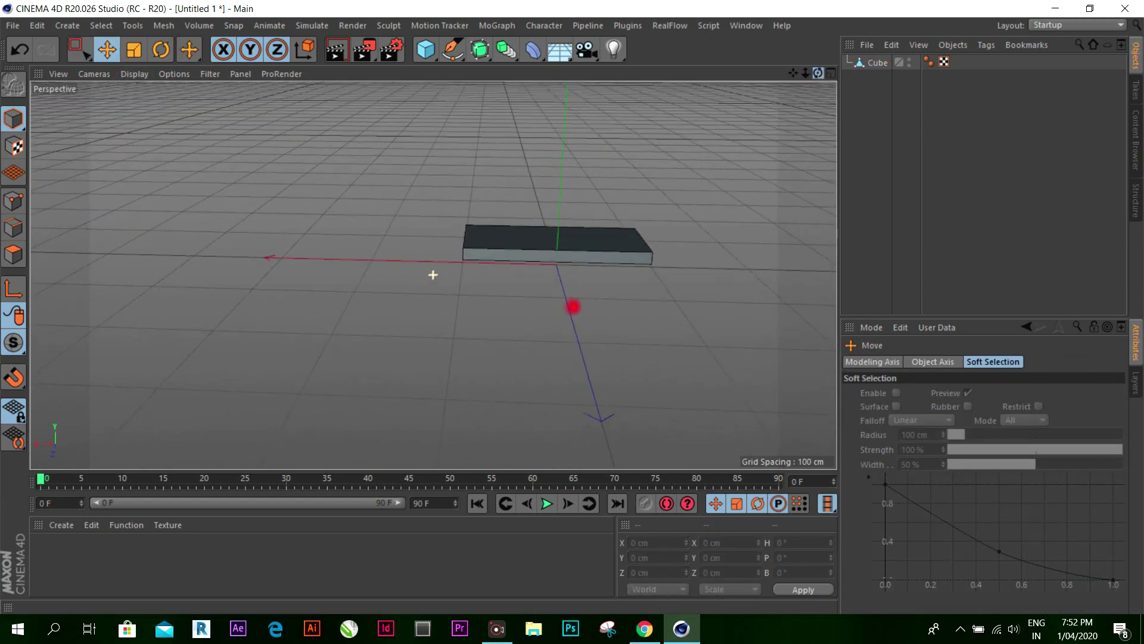
{"action": "left_click_drag", "start_coordinate": [433, 275], "coordinate": [795, 84]}
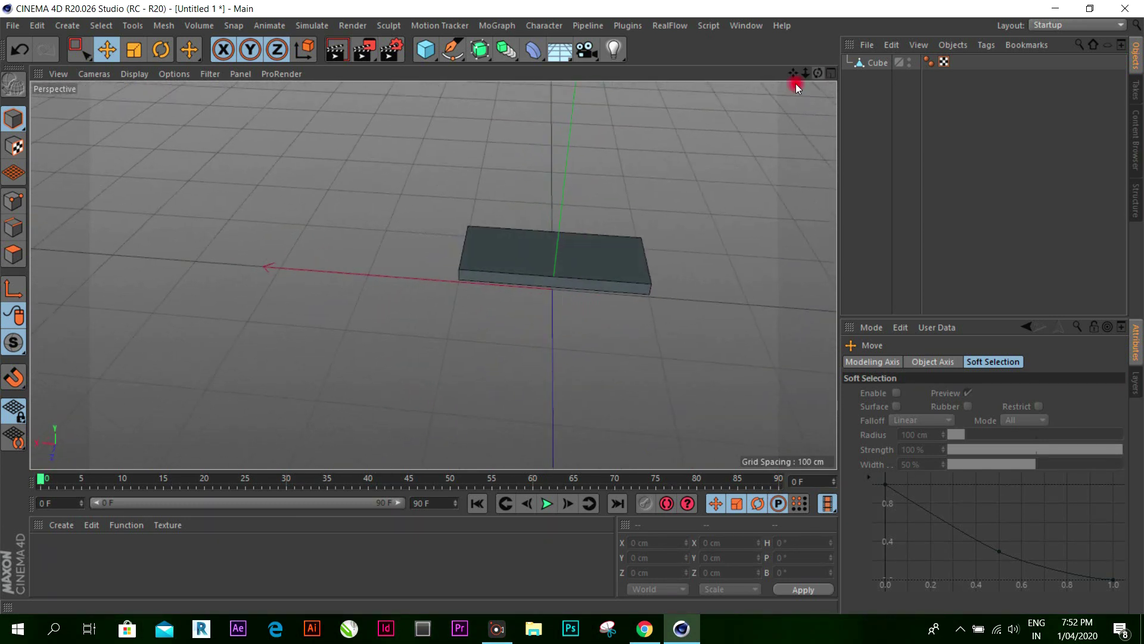
{"action": "left_click", "coordinate": [556, 264]}
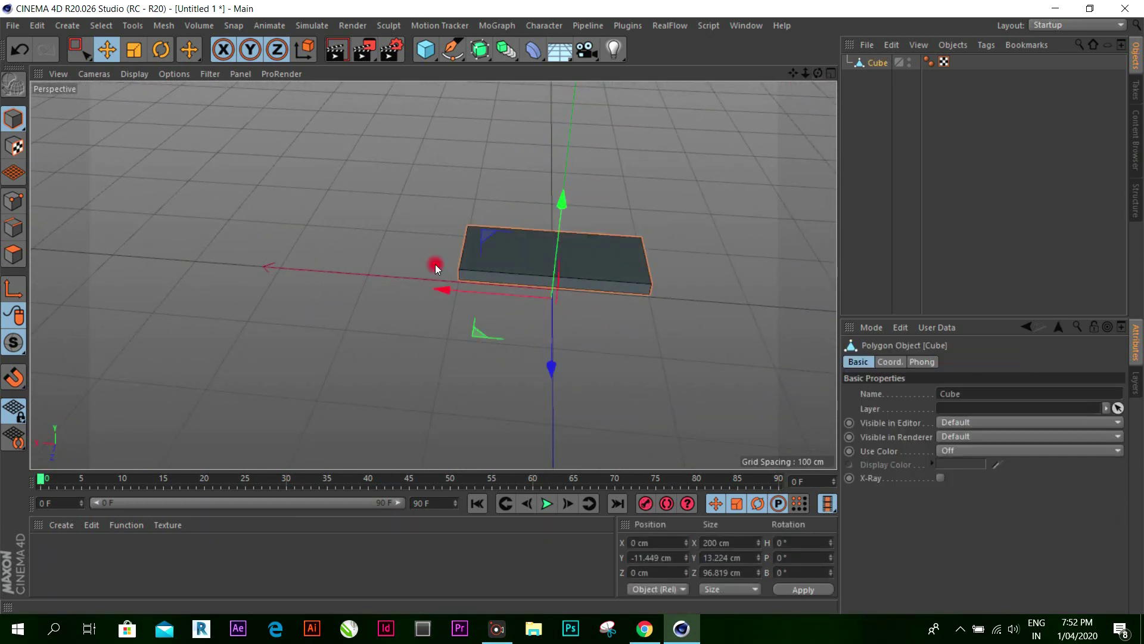
{"action": "left_click", "coordinate": [13, 227]}
Step: Loop-cut the slab with 20 evenly spaced cuts
{"action": "right_click", "coordinate": [182, 159]}
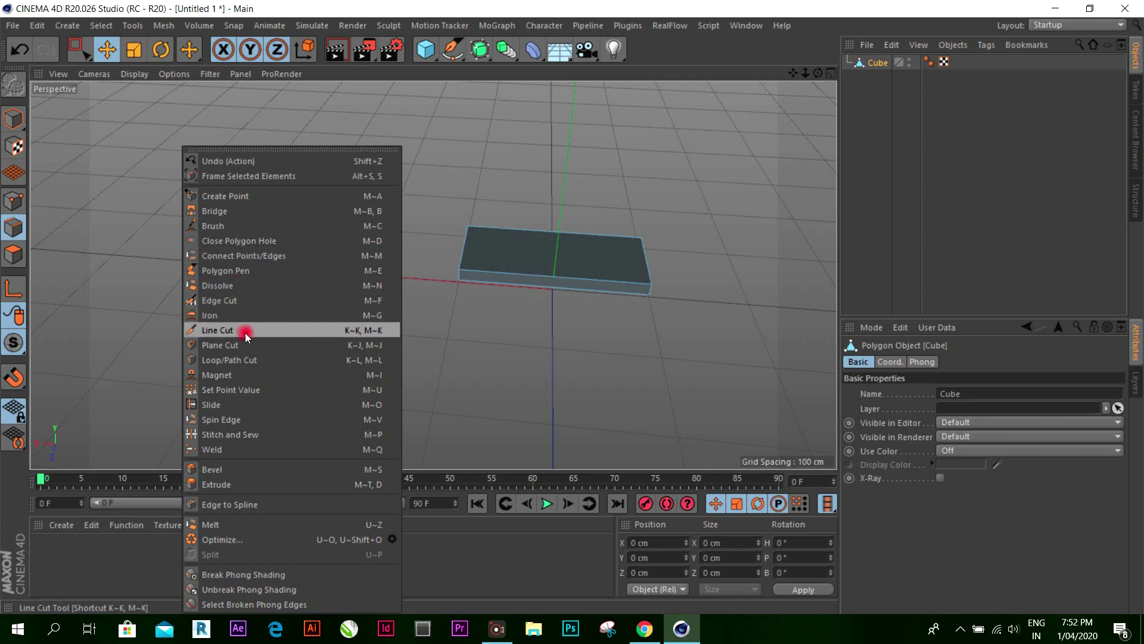
{"action": "left_click", "coordinate": [252, 356]}
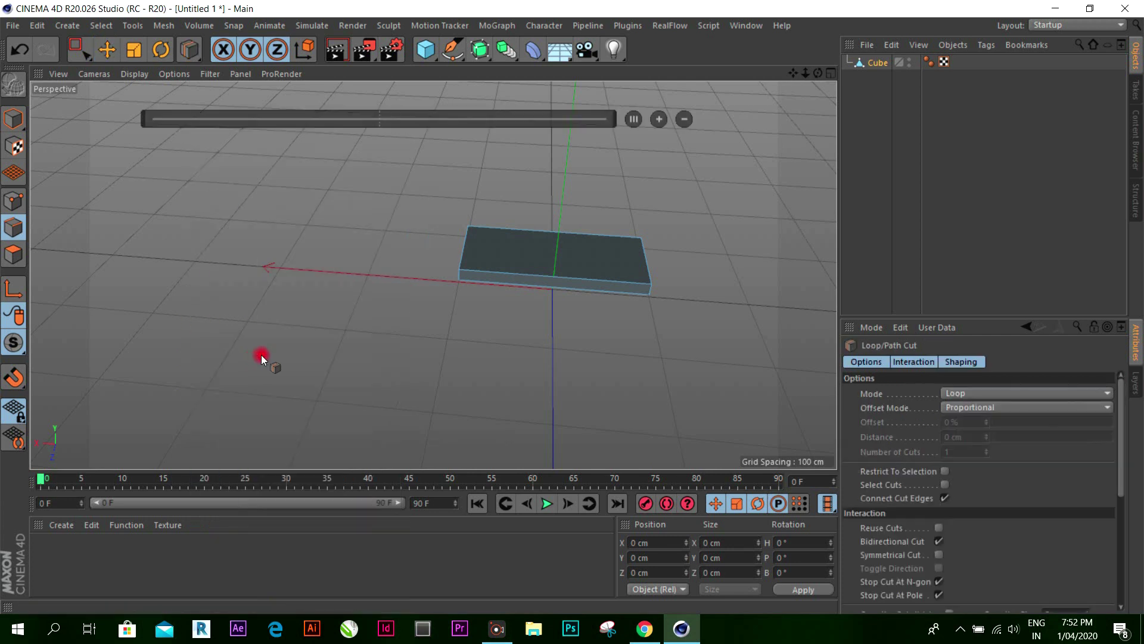
{"action": "left_click", "coordinate": [486, 268]}
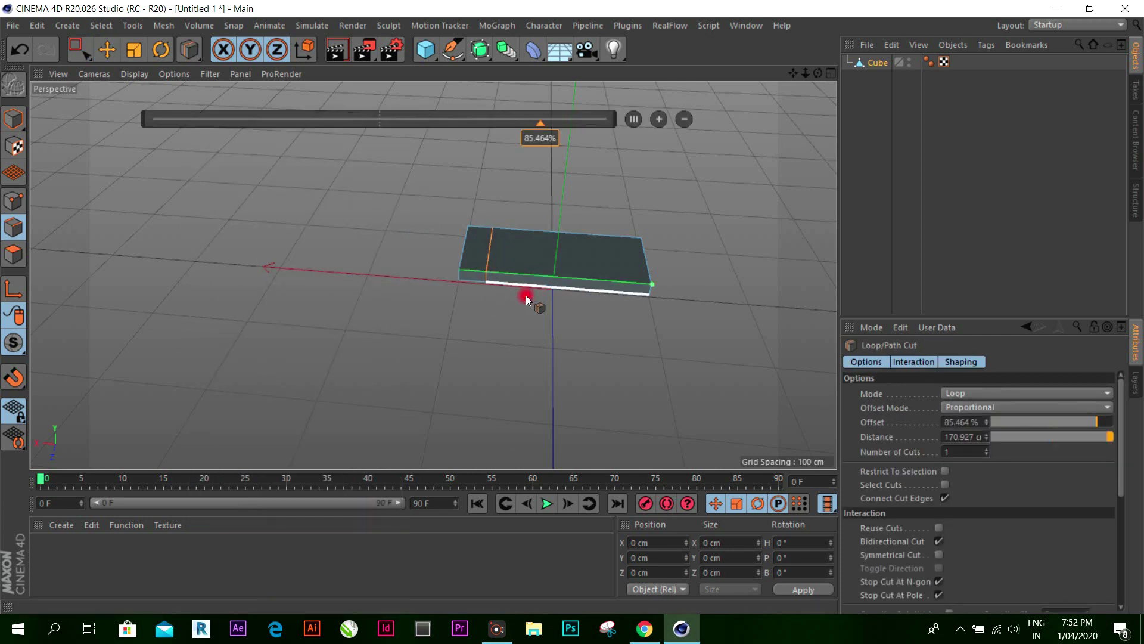
{"action": "left_click", "coordinate": [658, 119]}
{"action": "left_click", "coordinate": [658, 119]}
{"action": "left_click", "coordinate": [658, 120]}
{"action": "left_click", "coordinate": [658, 120]}
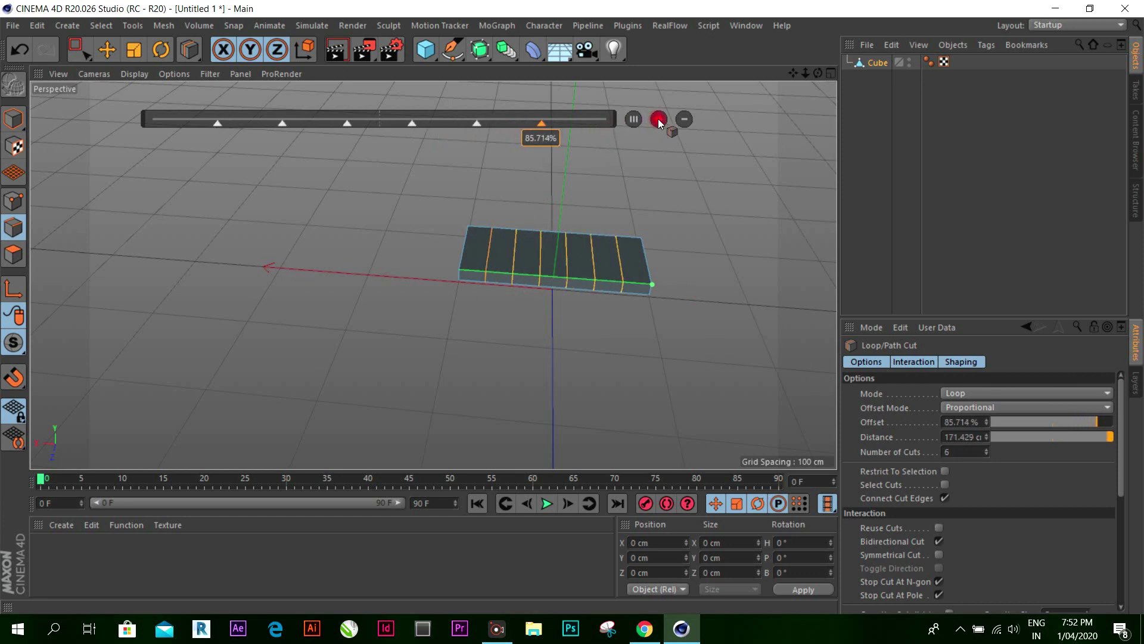
{"action": "left_click", "coordinate": [658, 120]}
{"action": "left_click", "coordinate": [658, 119]}
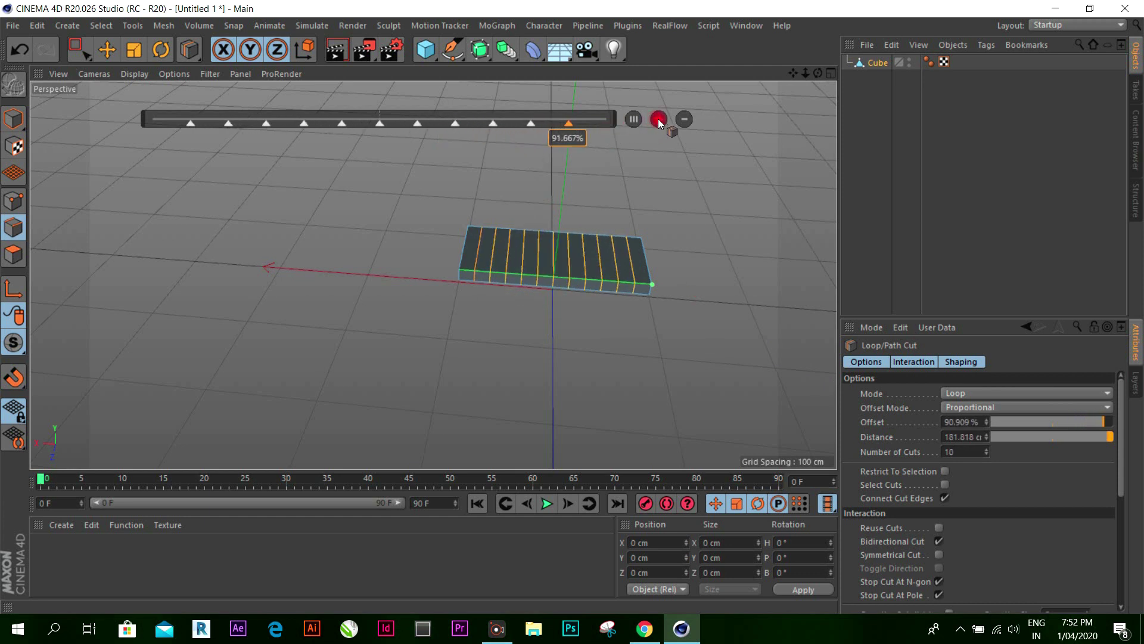
{"action": "left_click", "coordinate": [658, 119]}
{"action": "left_click", "coordinate": [658, 119]}
{"action": "left_click", "coordinate": [658, 119]}
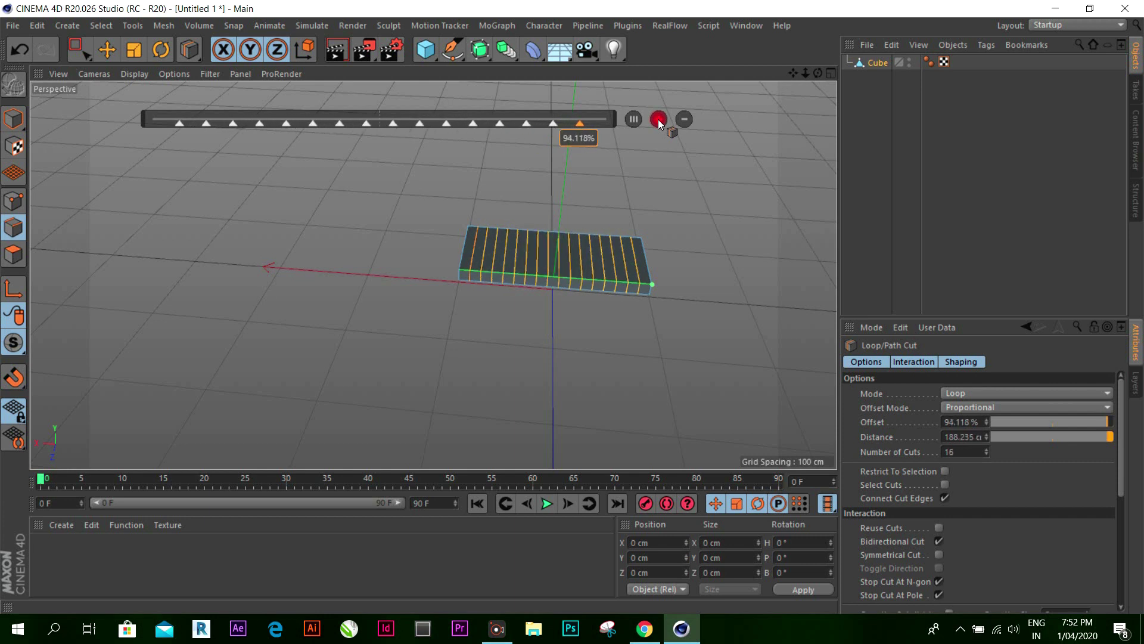
{"action": "left_click", "coordinate": [658, 119]}
{"action": "left_click", "coordinate": [658, 119]}
{"action": "left_click", "coordinate": [658, 119]}
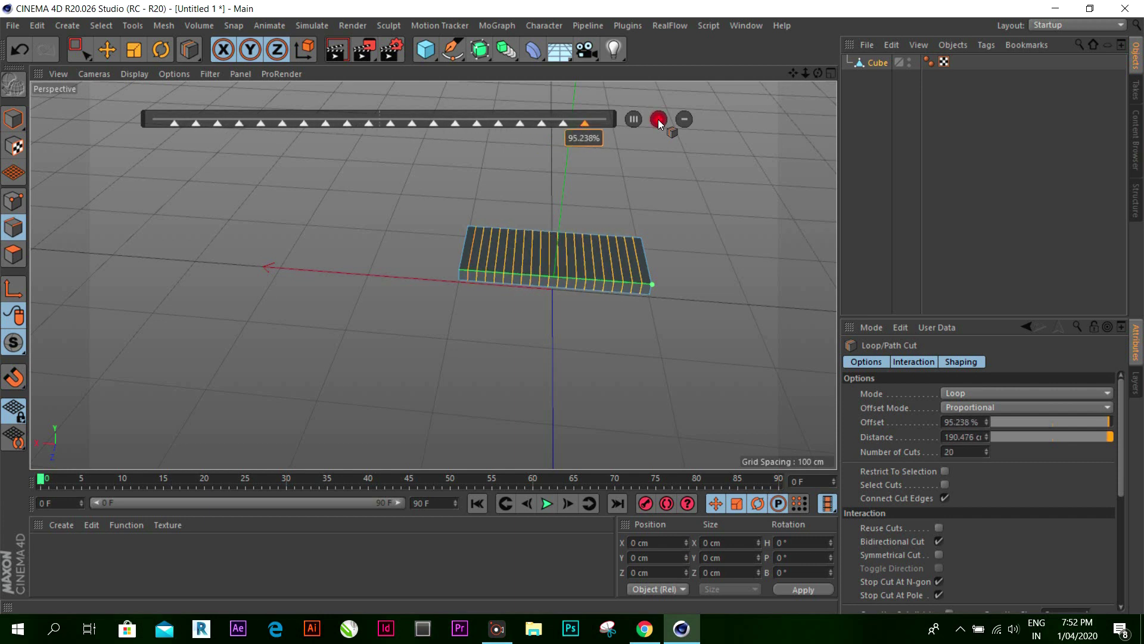
{"action": "left_click", "coordinate": [496, 225]}
Step: Slide the loop cuts across the slab's top, then return to Model mode with Move
{"action": "mouse_move", "coordinate": [817, 78]}
{"action": "left_mouse_down"}
{"action": "mouse_move", "coordinate": [574, 306]}
{"action": "mouse_move", "coordinate": [612, 191]}
{"action": "left_mouse_up"}
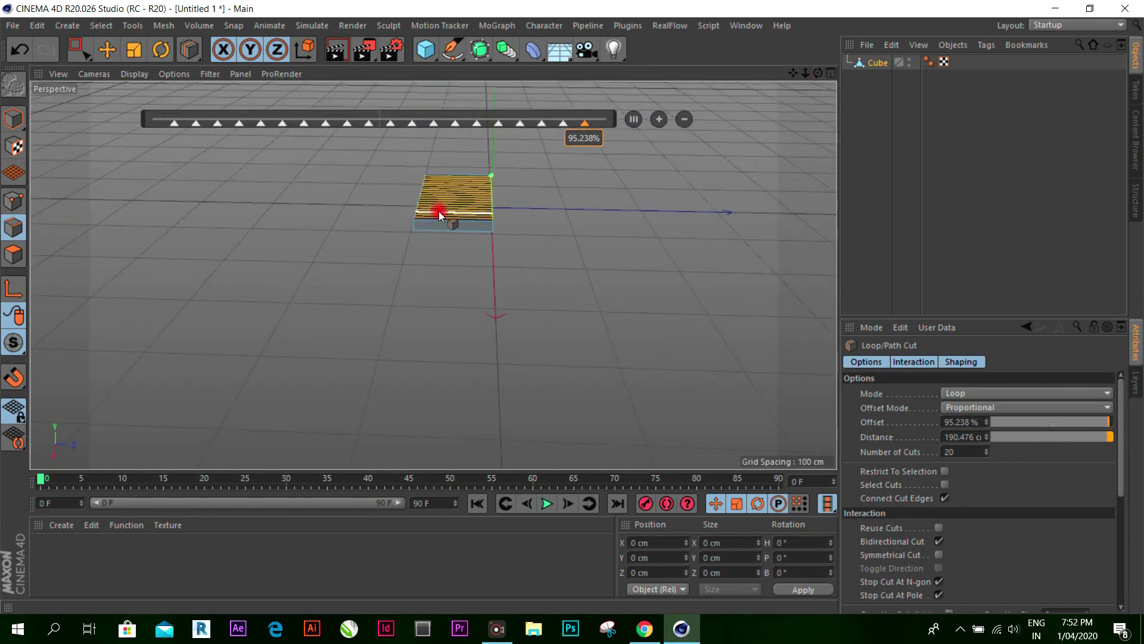
{"action": "left_click_drag", "start_coordinate": [428, 225], "coordinate": [432, 208]}
{"action": "left_click", "coordinate": [13, 119]}
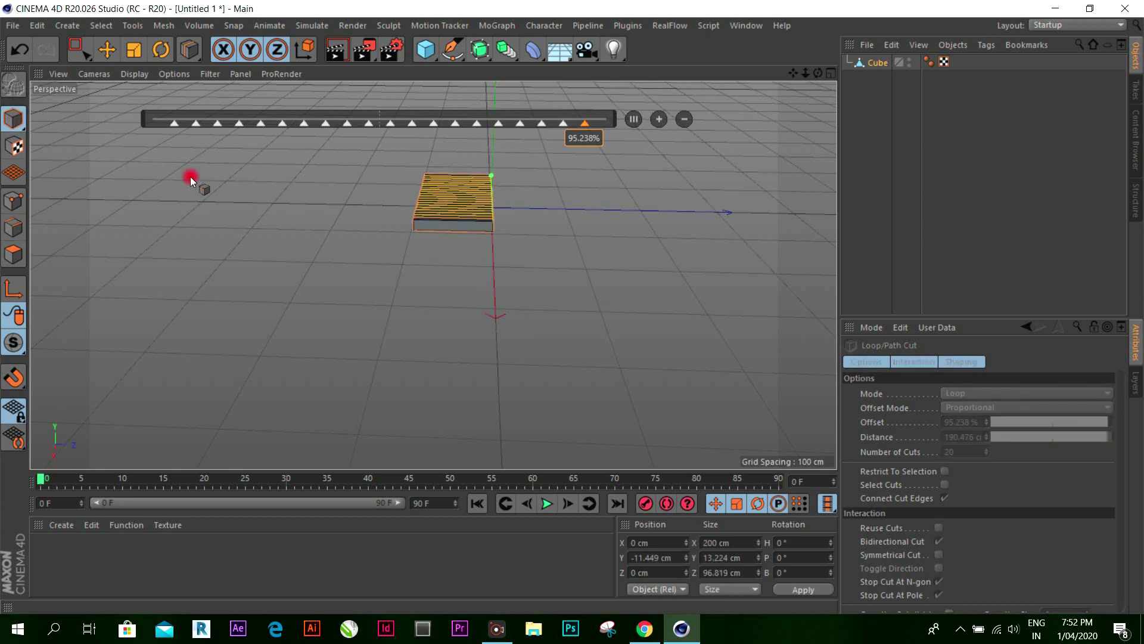
{"action": "left_click", "coordinate": [106, 50]}
Step: Add one loop cut about 15.7% in from the slab's front edge, then show all four views
{"action": "left_click_drag", "start_coordinate": [423, 220], "coordinate": [481, 217]}
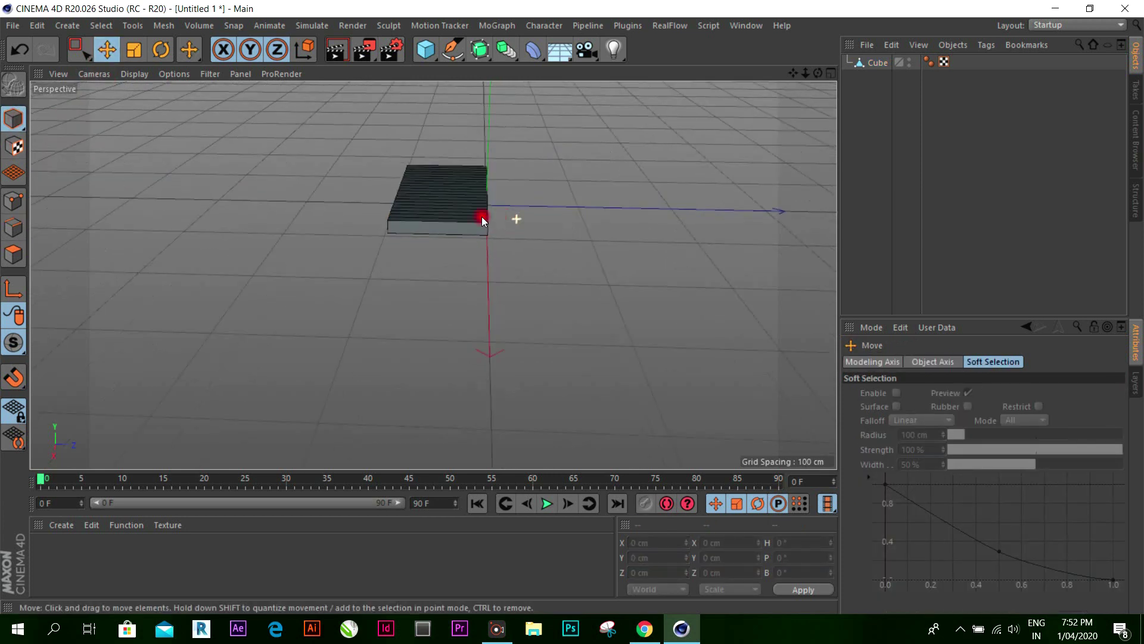
{"action": "left_click", "coordinate": [427, 224]}
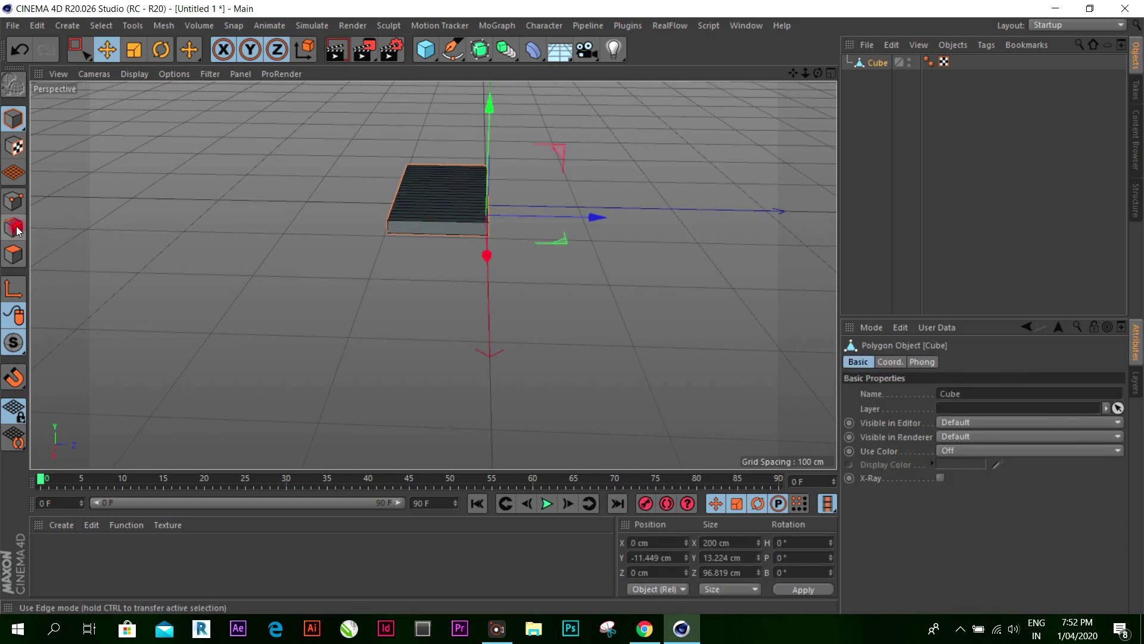
{"action": "left_click", "coordinate": [13, 227]}
{"action": "left_click", "coordinate": [437, 225]}
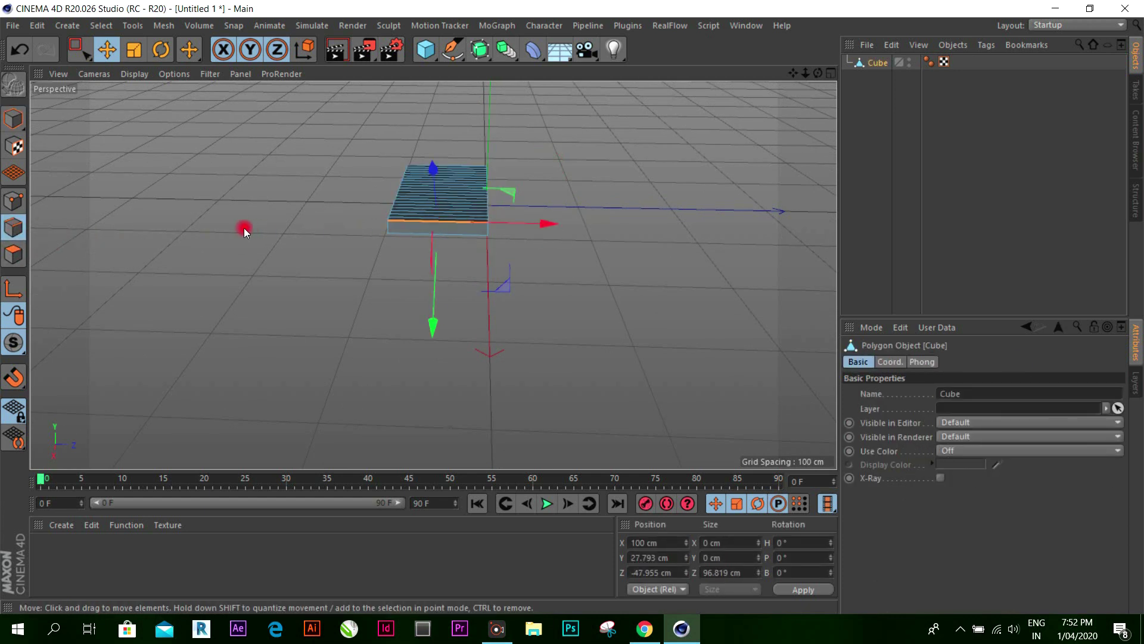
{"action": "right_click", "coordinate": [245, 205]}
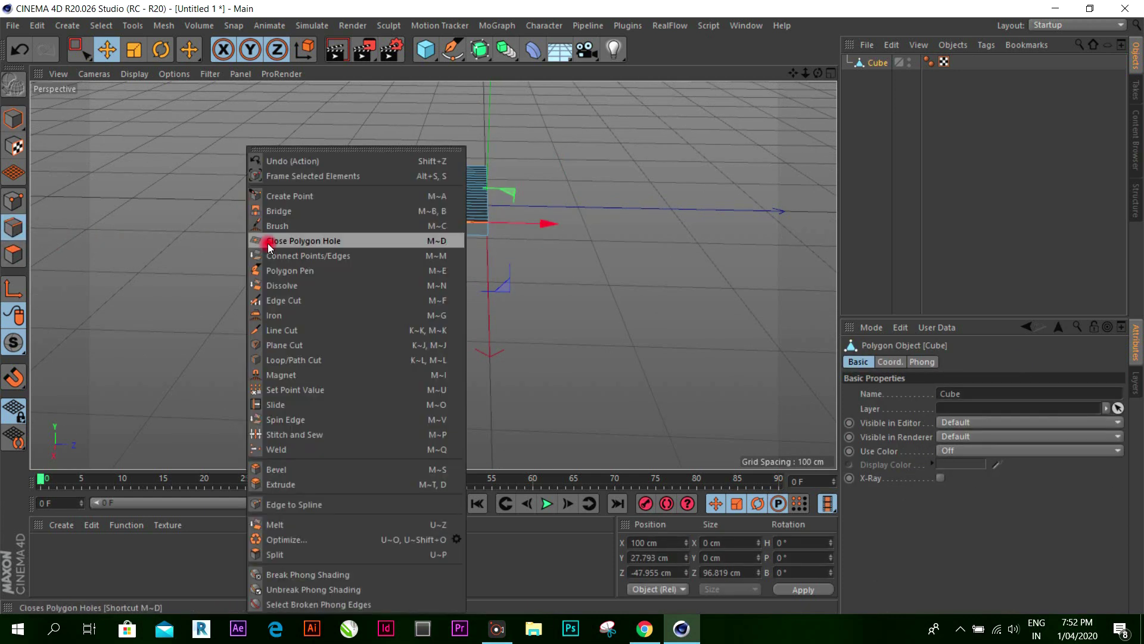
{"action": "left_click", "coordinate": [304, 360]}
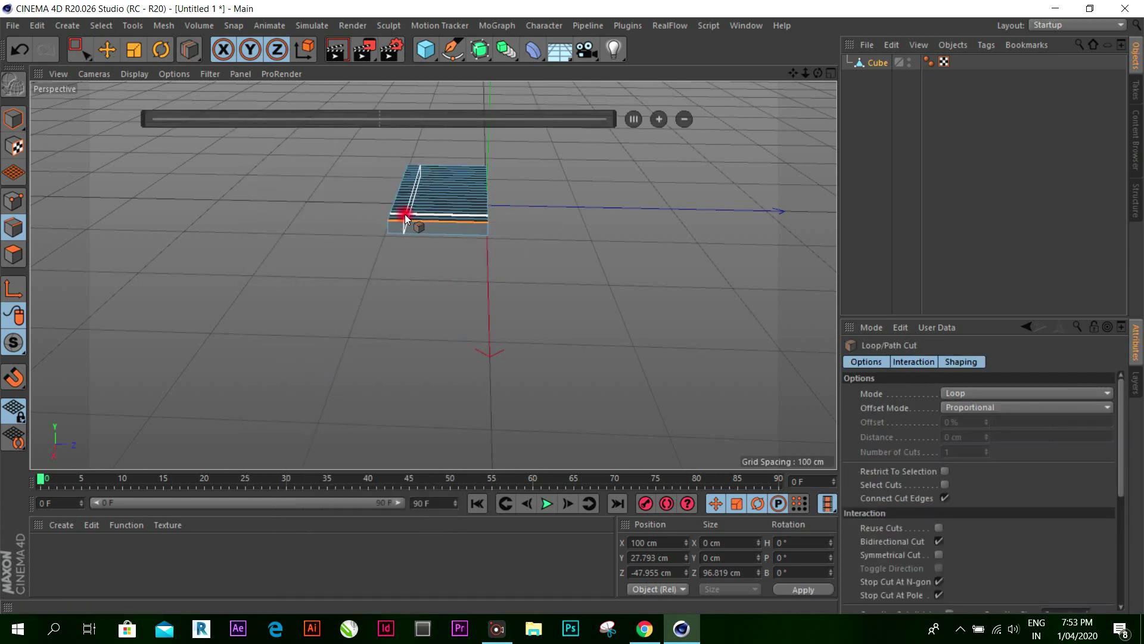
{"action": "left_click", "coordinate": [405, 214]}
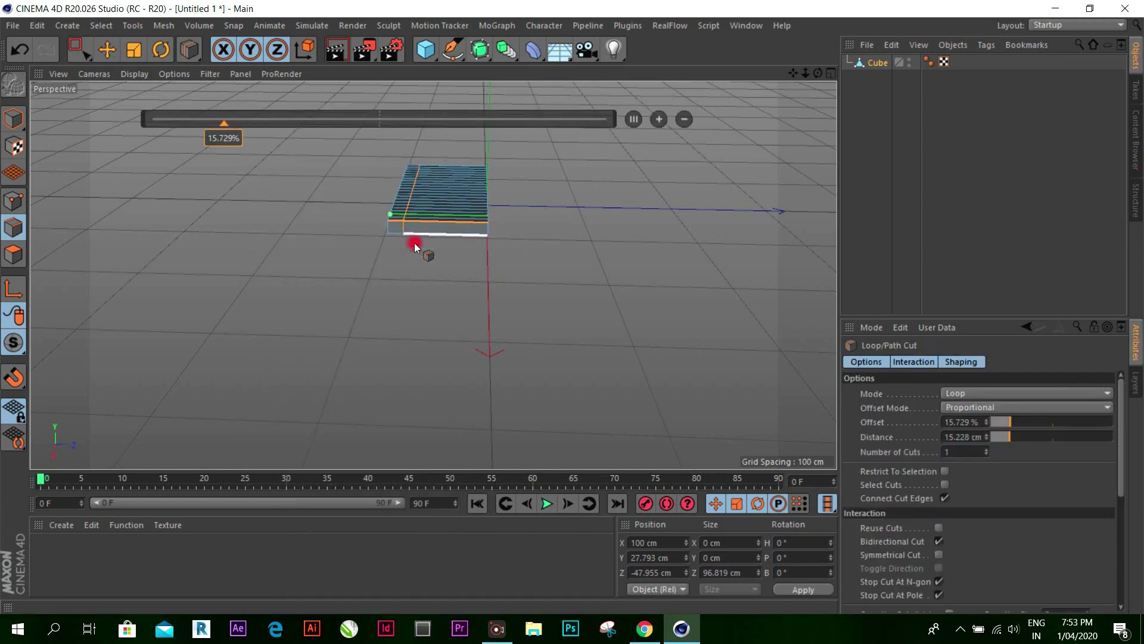
{"action": "left_click", "coordinate": [113, 53]}
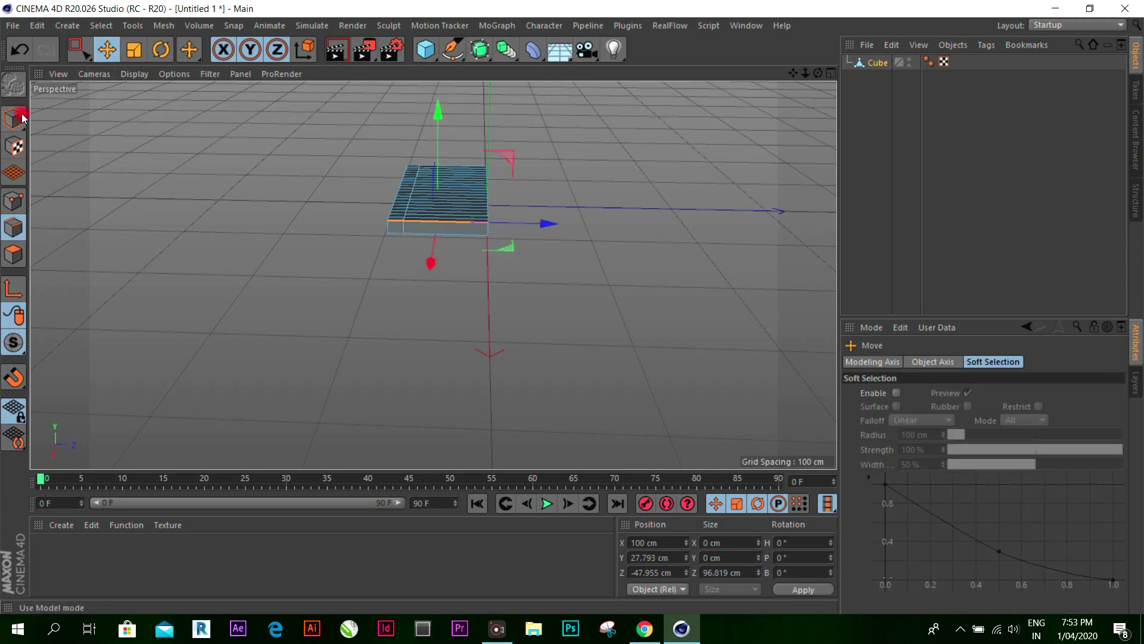
{"action": "left_click", "coordinate": [727, 172]}
{"action": "left_click", "coordinate": [830, 73]}
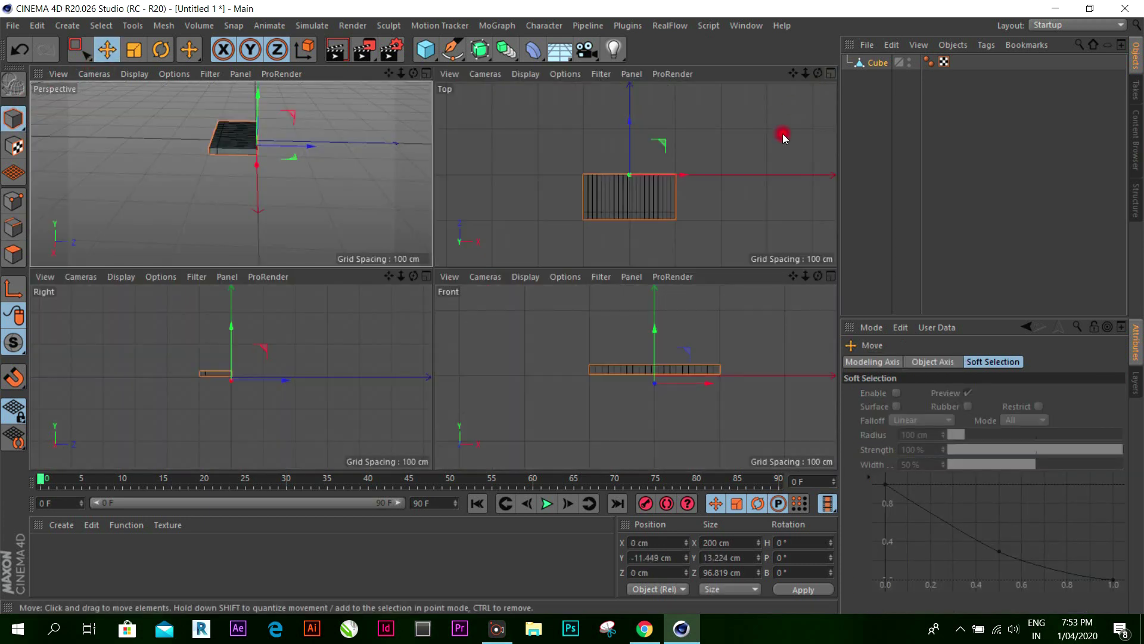
Step: Maximize the Perspective view, dolly closer to the slab, and enable Points mode
{"action": "left_click", "coordinate": [830, 276]}
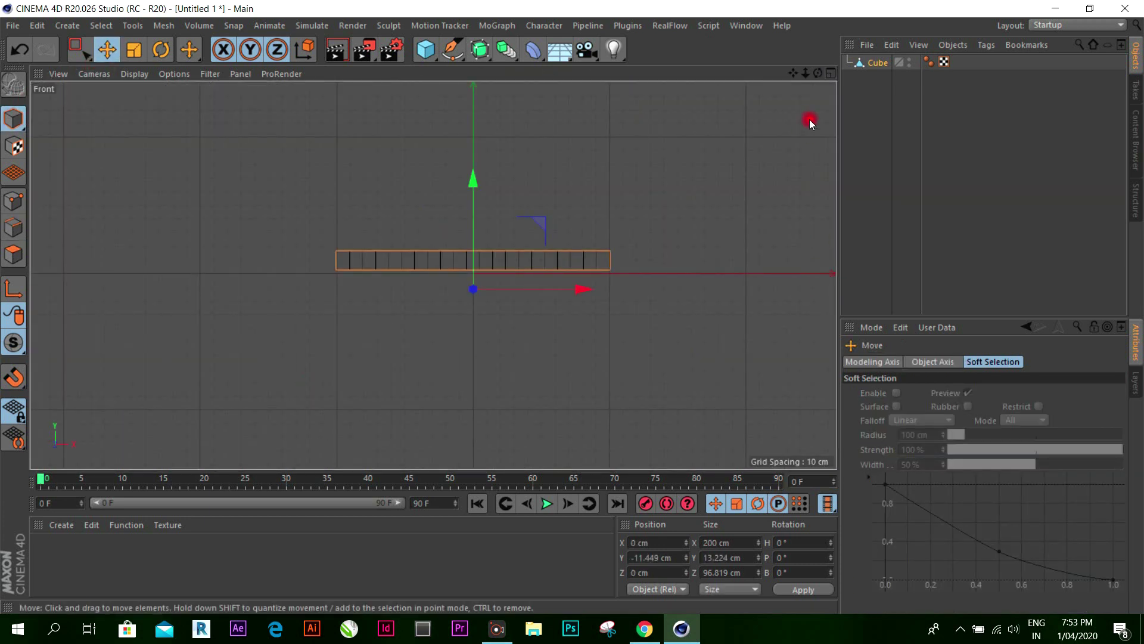
{"action": "left_click", "coordinate": [831, 74]}
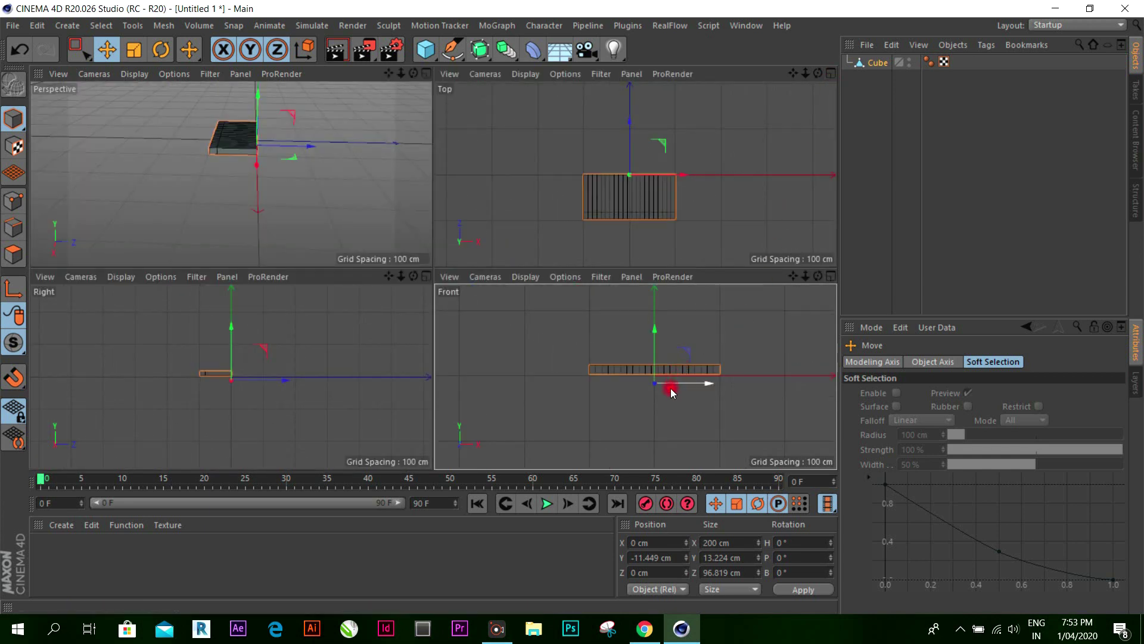
{"action": "scroll", "coordinate": [671, 392], "scroll_direction": "up", "scroll_amount": 3}
{"action": "scroll", "coordinate": [680, 370], "scroll_direction": "down", "scroll_amount": 1}
{"action": "scroll", "coordinate": [703, 349], "scroll_direction": "up", "scroll_amount": 2}
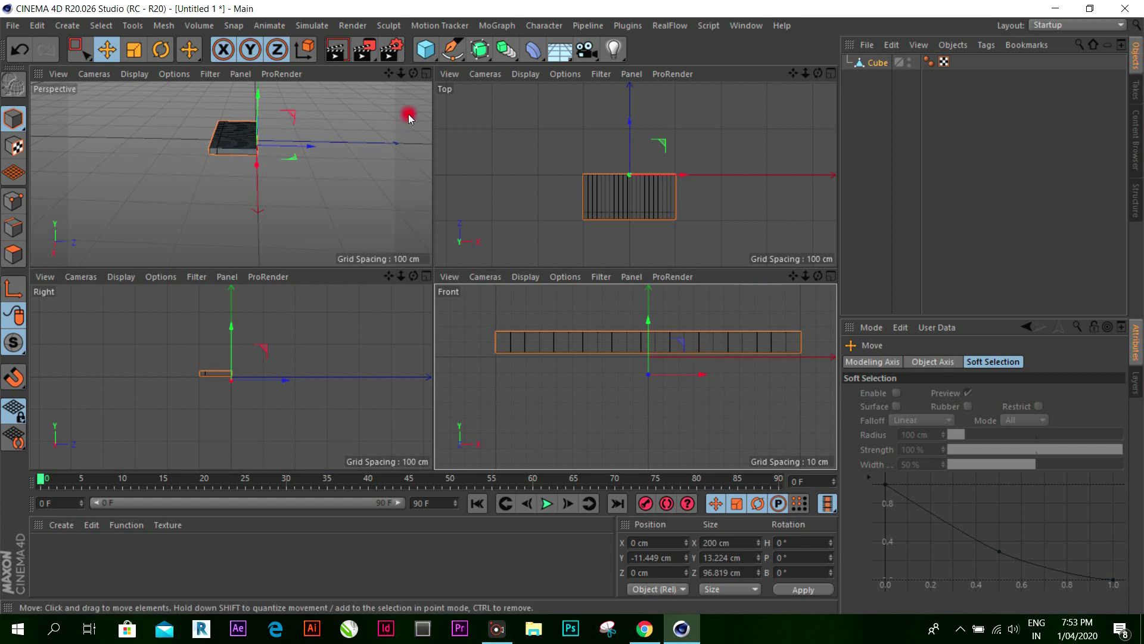
{"action": "left_click", "coordinate": [426, 73]}
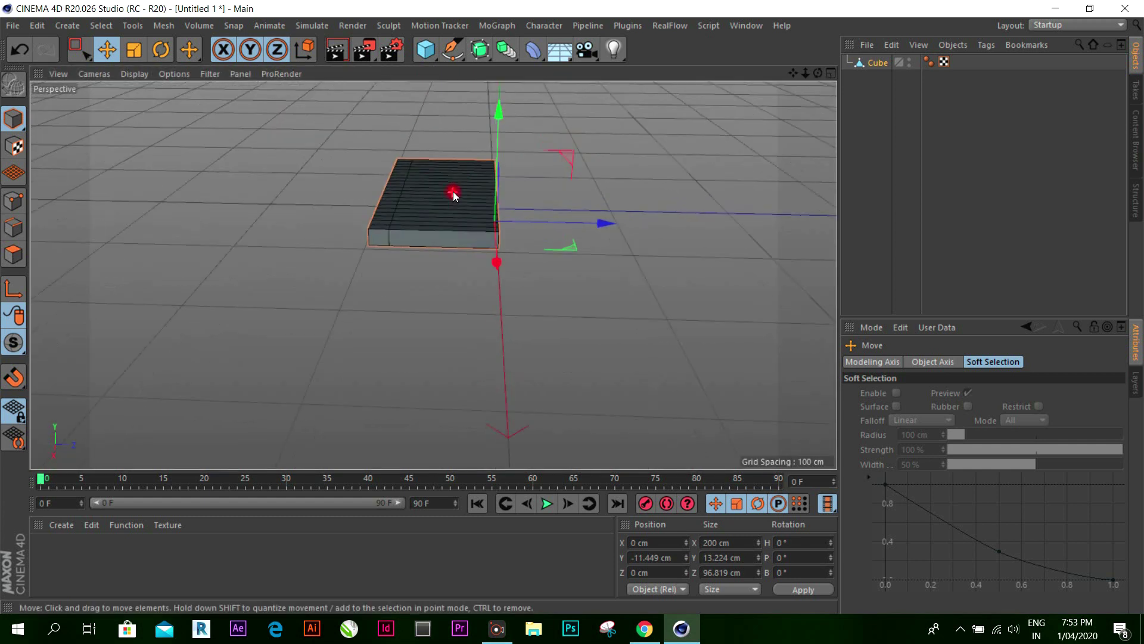
{"action": "right_click_drag", "start_coordinate": [453, 191], "coordinate": [456, 121], "text": "alt"}
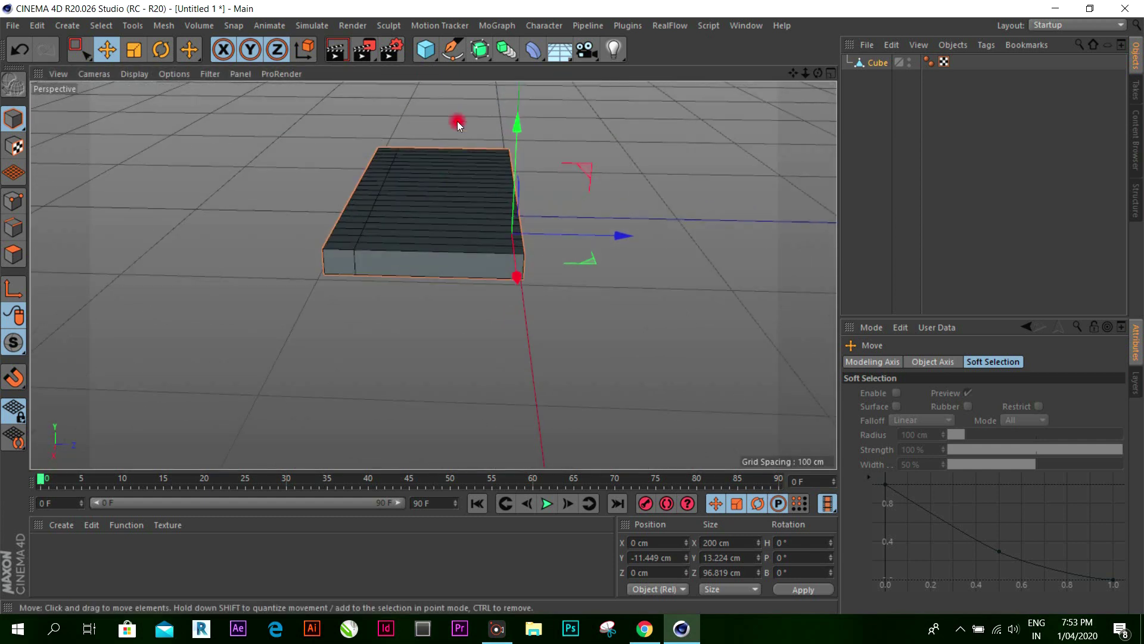
{"action": "left_click", "coordinate": [13, 201]}
Step: Box-select the slab's left-end points and scale them down vertically
{"action": "left_click_drag", "start_coordinate": [817, 73], "coordinate": [289, 194]}
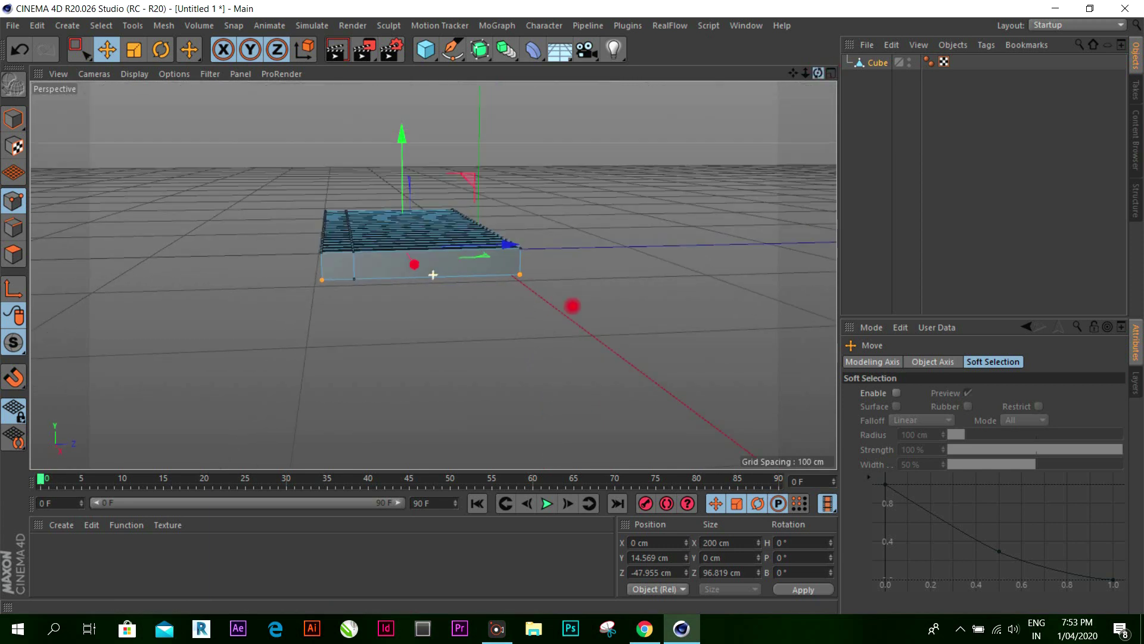
{"action": "key", "text": "0"}
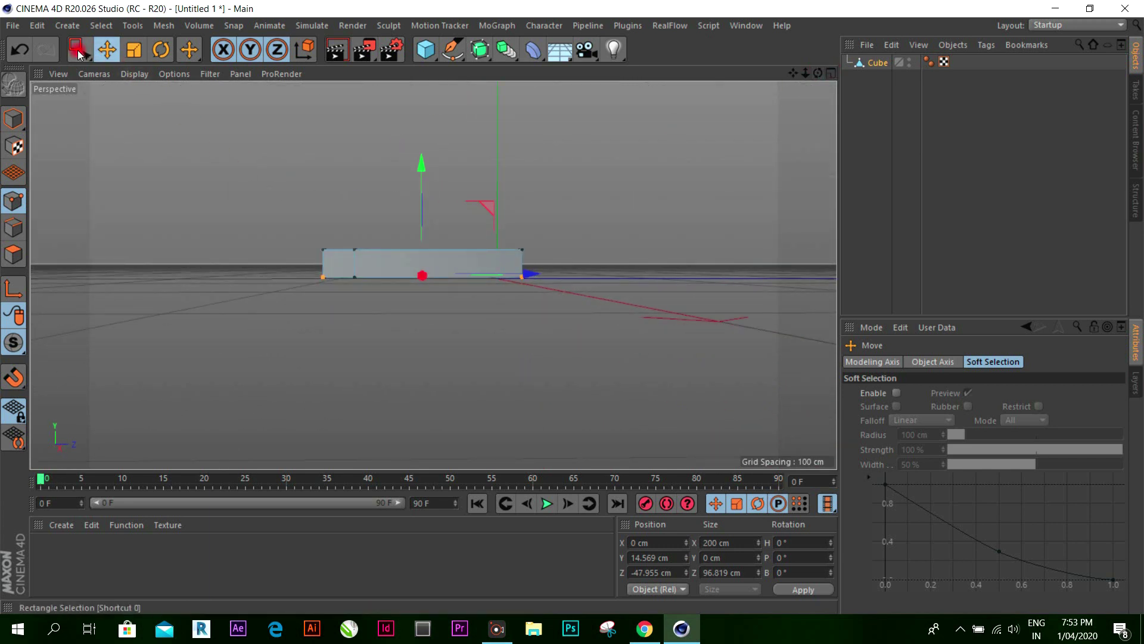
{"action": "left_click_drag", "start_coordinate": [335, 205], "coordinate": [405, 314]}
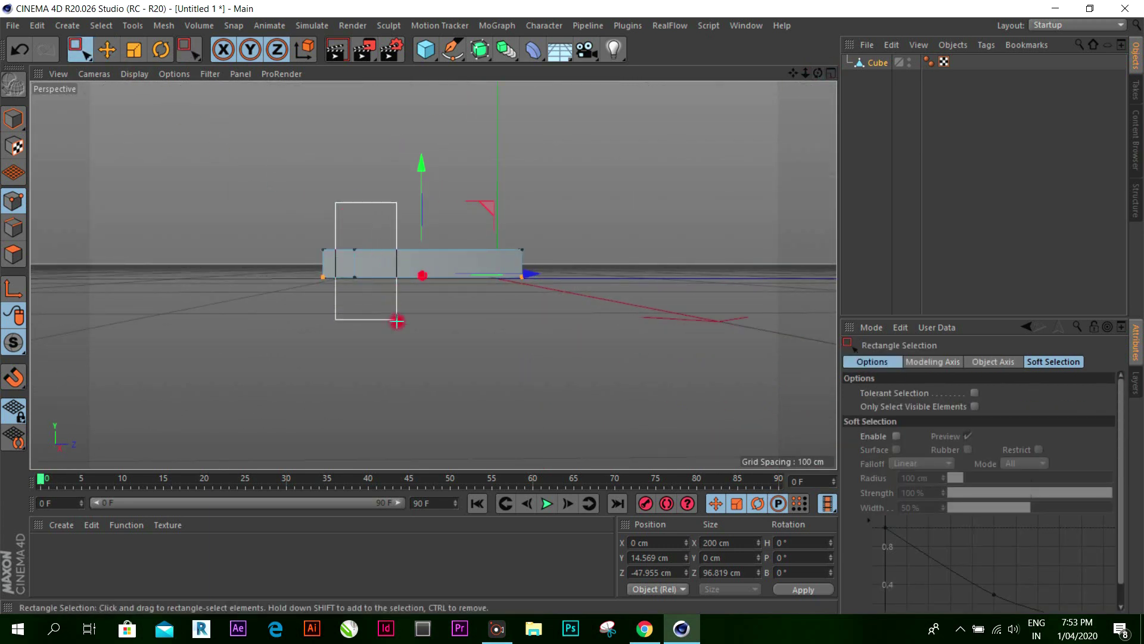
{"action": "left_click", "coordinate": [134, 50]}
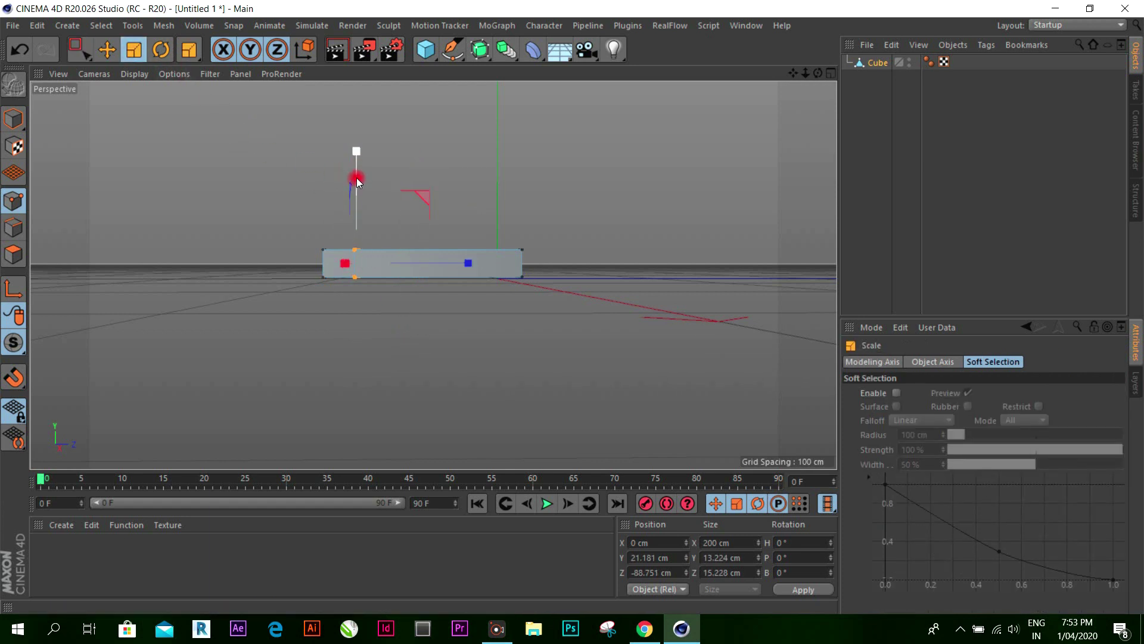
{"action": "left_click_drag", "start_coordinate": [355, 152], "coordinate": [363, 242]}
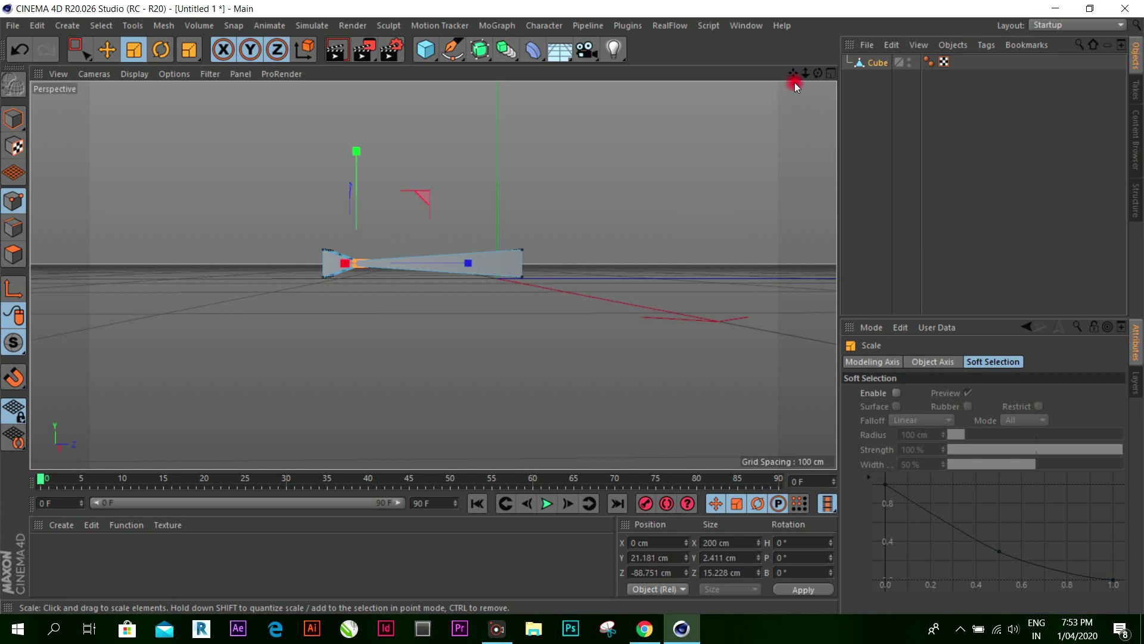
Step: Undo the squash, return to four views and deselect all points
{"action": "left_click_drag", "start_coordinate": [814, 74], "coordinate": [572, 308]}
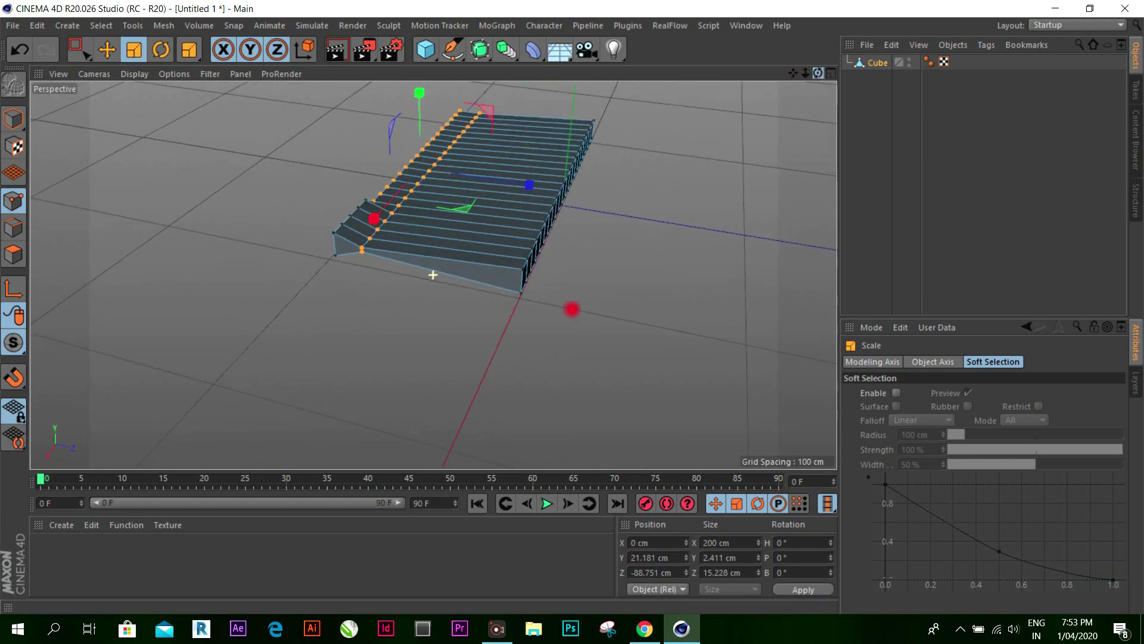
{"action": "key", "text": "ctrl+z"}
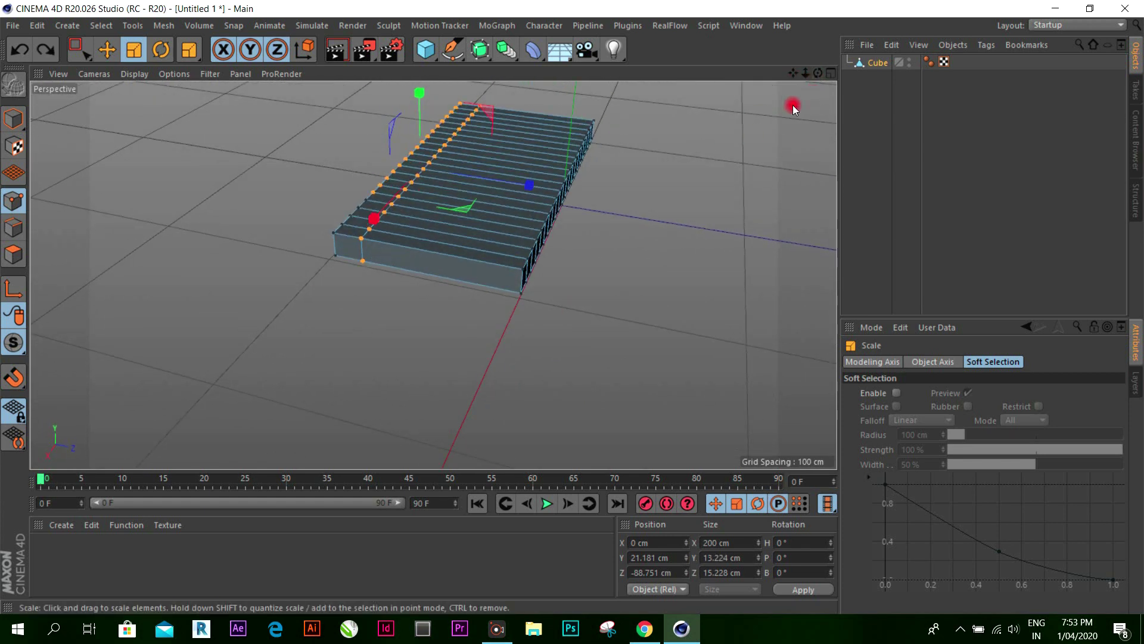
{"action": "left_click_drag", "start_coordinate": [814, 74], "coordinate": [831, 91]}
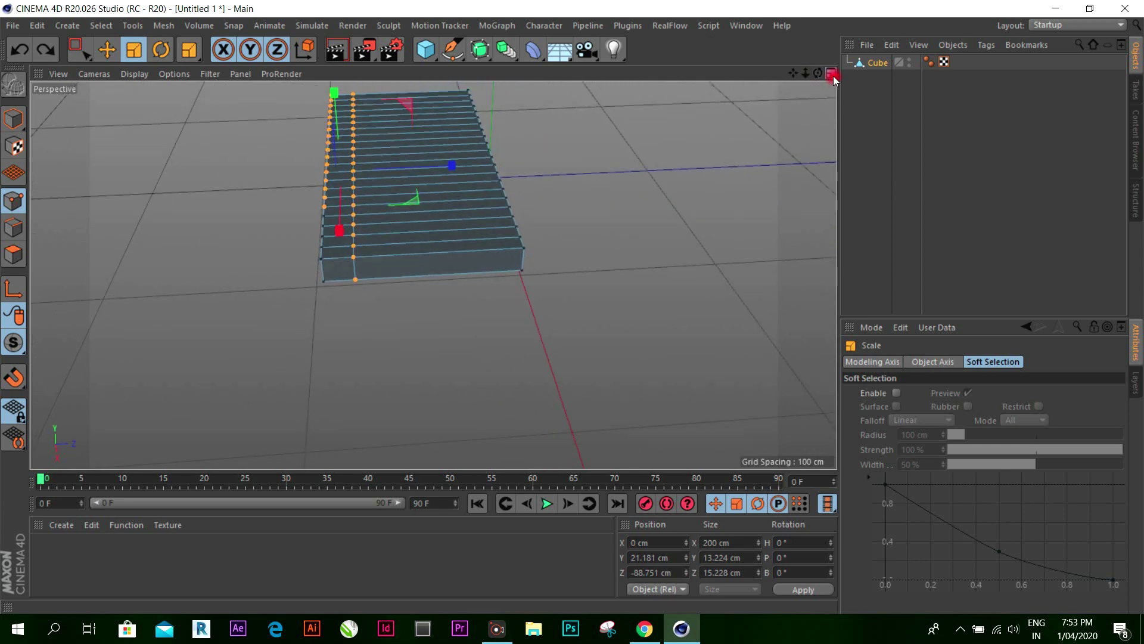
{"action": "left_click", "coordinate": [832, 74]}
{"action": "left_click", "coordinate": [688, 236]}
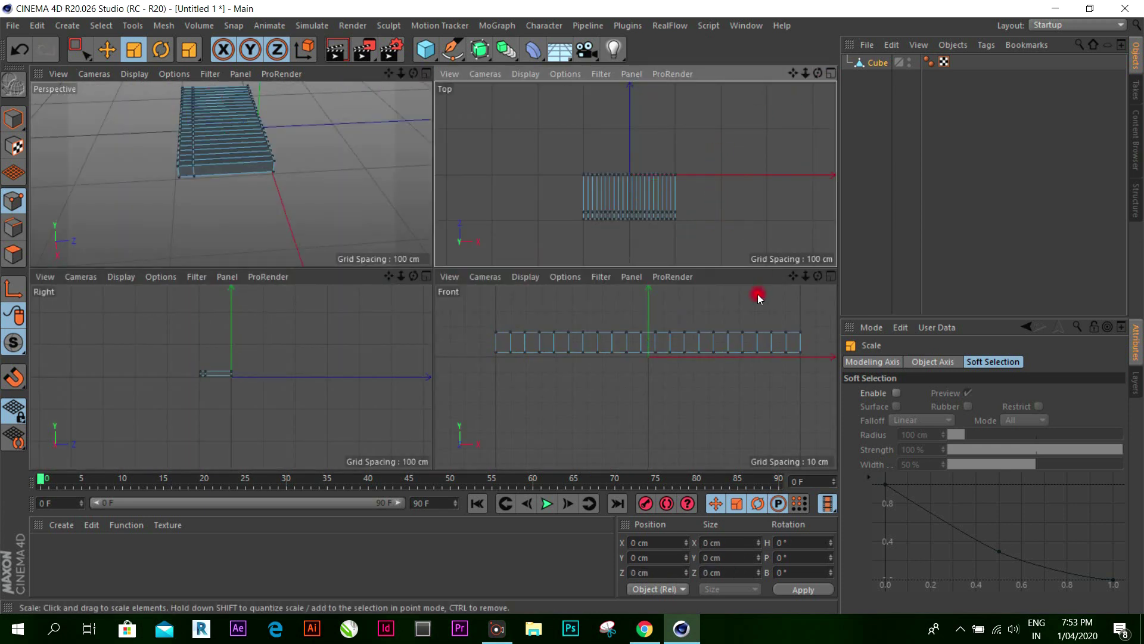
Step: Box-select the row of points along the front lengthwise cut in the Top view
{"action": "left_click", "coordinate": [831, 73]}
{"action": "scroll", "coordinate": [405, 396], "scroll_direction": "up", "scroll_amount": 4}
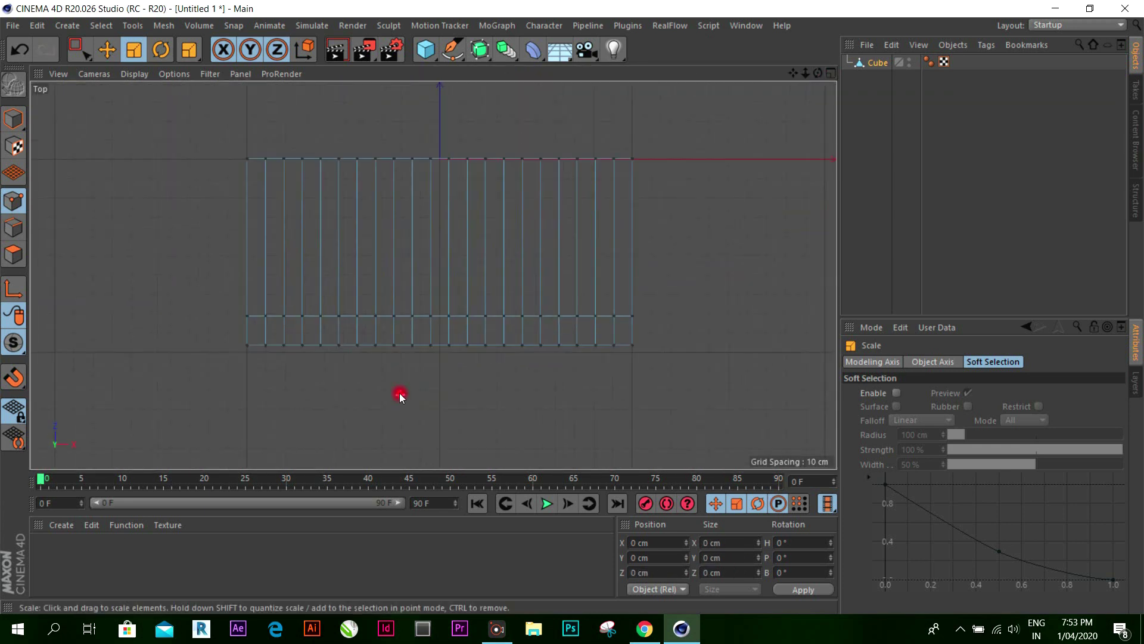
{"action": "key", "text": "0"}
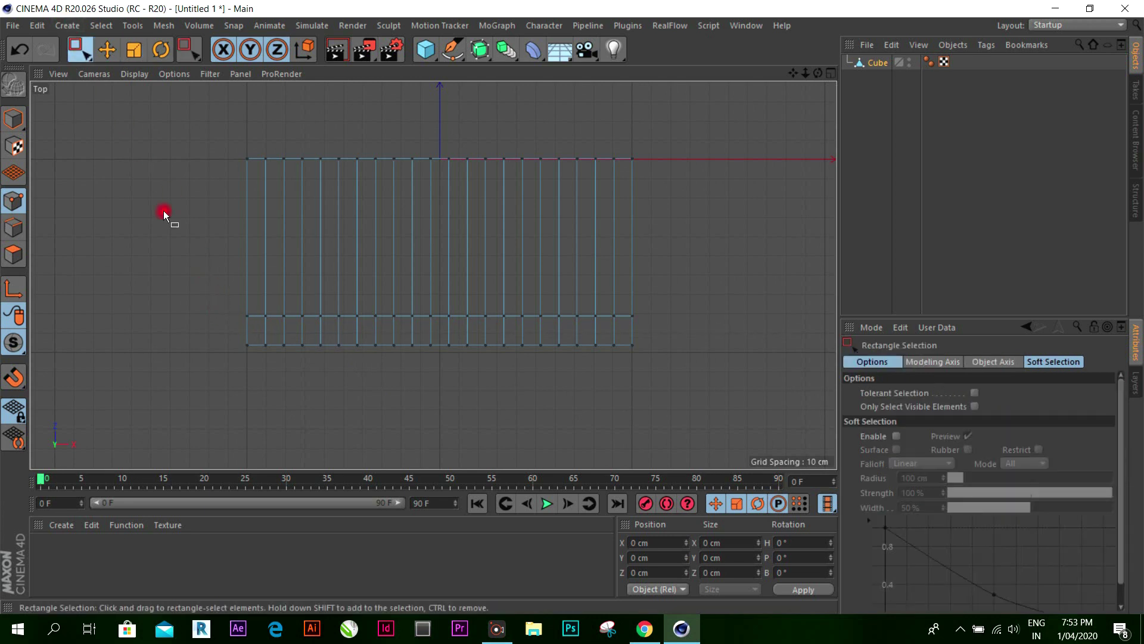
{"action": "mouse_move", "coordinate": [209, 276]}
{"action": "left_mouse_down"}
{"action": "mouse_move", "coordinate": [507, 326]}
{"action": "mouse_move", "coordinate": [692, 320]}
{"action": "left_mouse_up"}
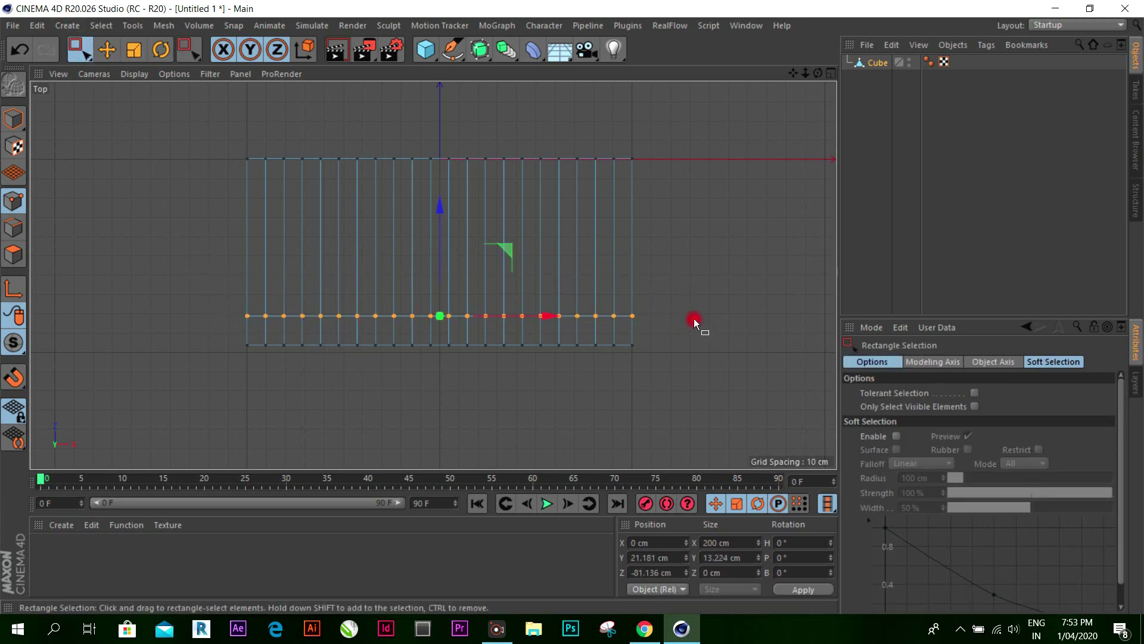
{"action": "left_click", "coordinate": [829, 73]}
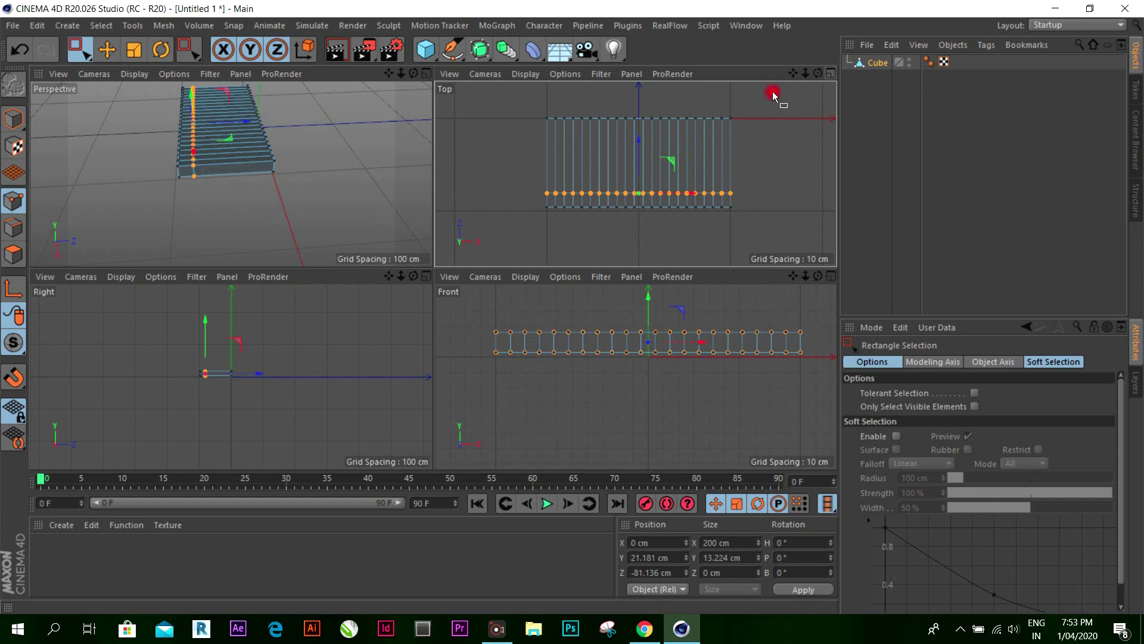
Step: Scale the selected row down vertically to 1.571 cm in perspective
{"action": "left_click", "coordinate": [424, 72]}
{"action": "left_click_drag", "start_coordinate": [818, 73], "coordinate": [572, 306]}
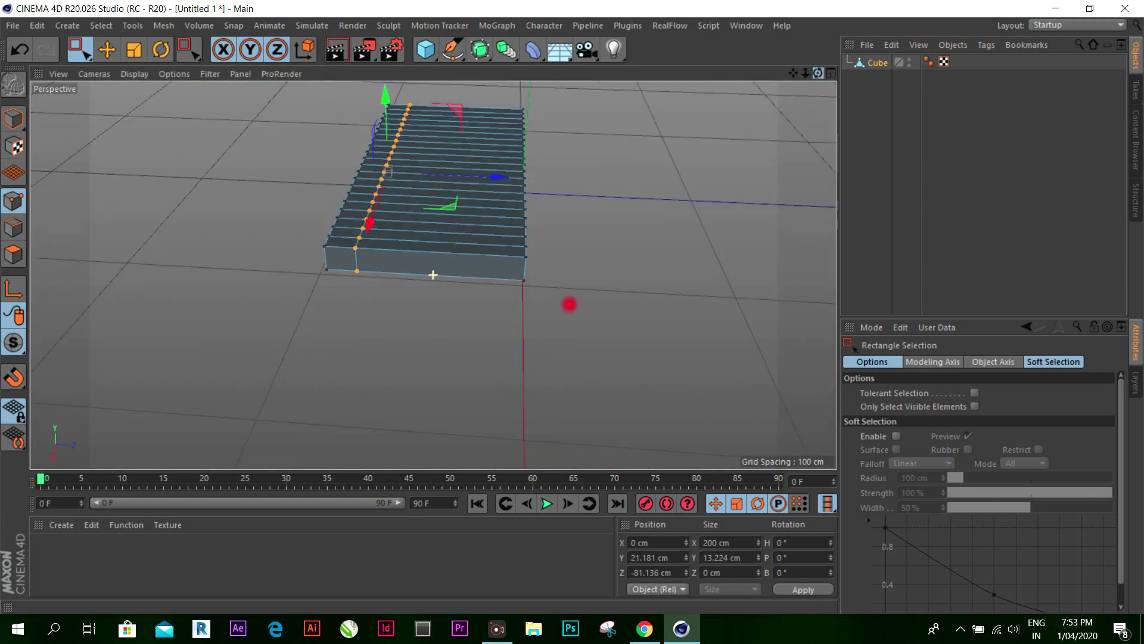
{"action": "left_click", "coordinate": [135, 51]}
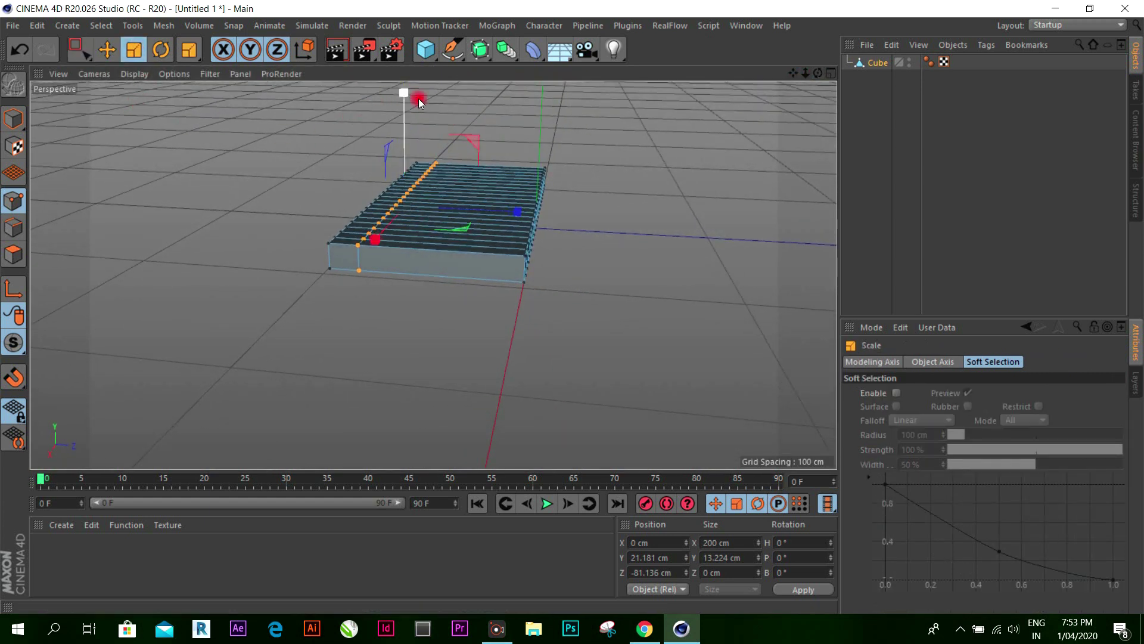
{"action": "left_click_drag", "start_coordinate": [405, 98], "coordinate": [417, 193]}
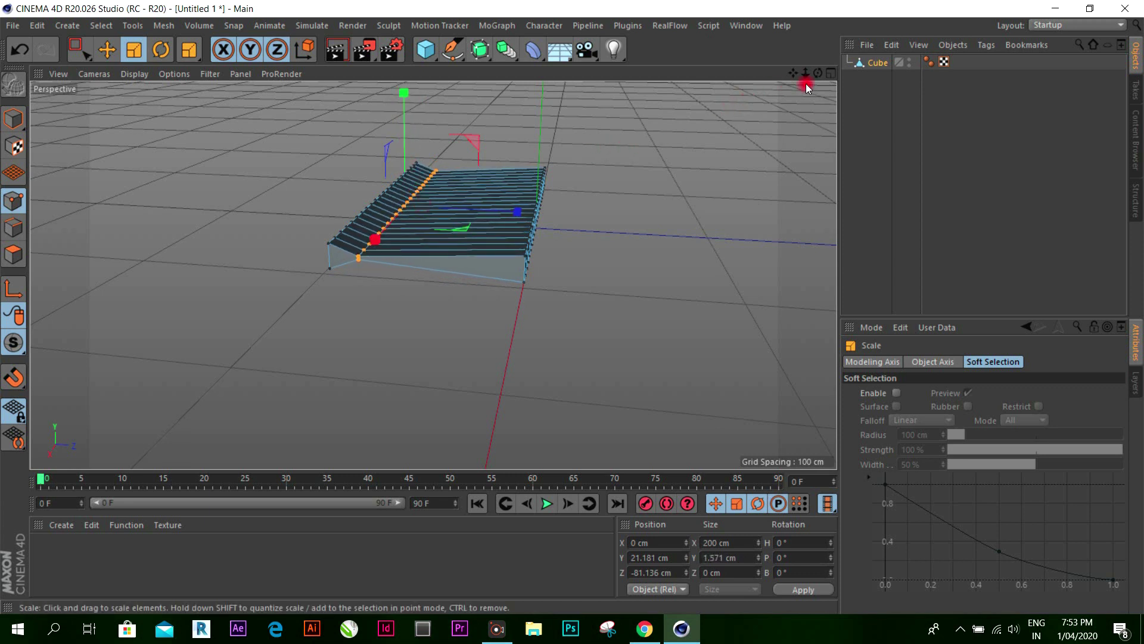
{"action": "mouse_move", "coordinate": [817, 73]}
{"action": "left_mouse_down"}
{"action": "mouse_move", "coordinate": [578, 308]}
{"action": "mouse_move", "coordinate": [703, 291]}
{"action": "left_mouse_up"}
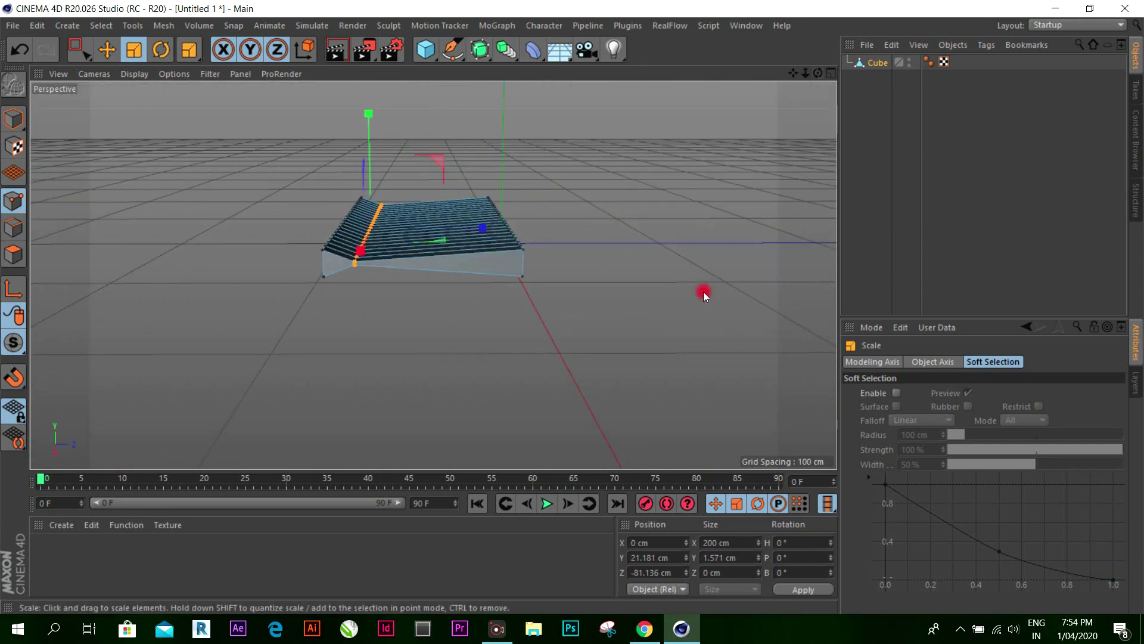
Step: Clear the point selection and loop-cut the slab with ten evenly spaced cuts
{"action": "left_click", "coordinate": [79, 50]}
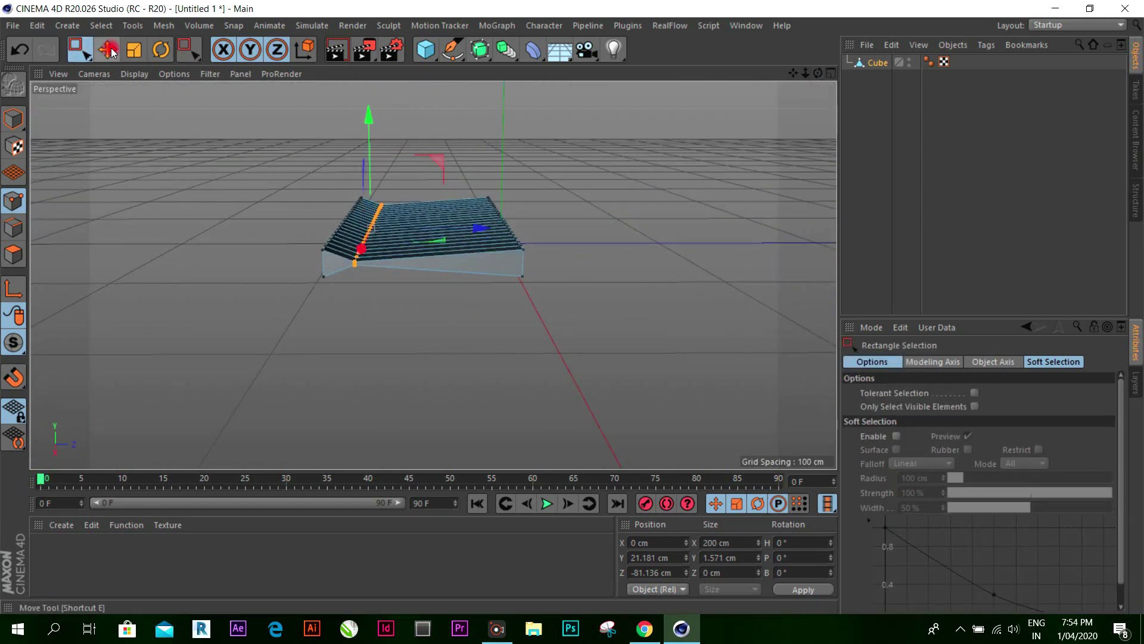
{"action": "left_click", "coordinate": [138, 165]}
{"action": "left_click", "coordinate": [13, 227]}
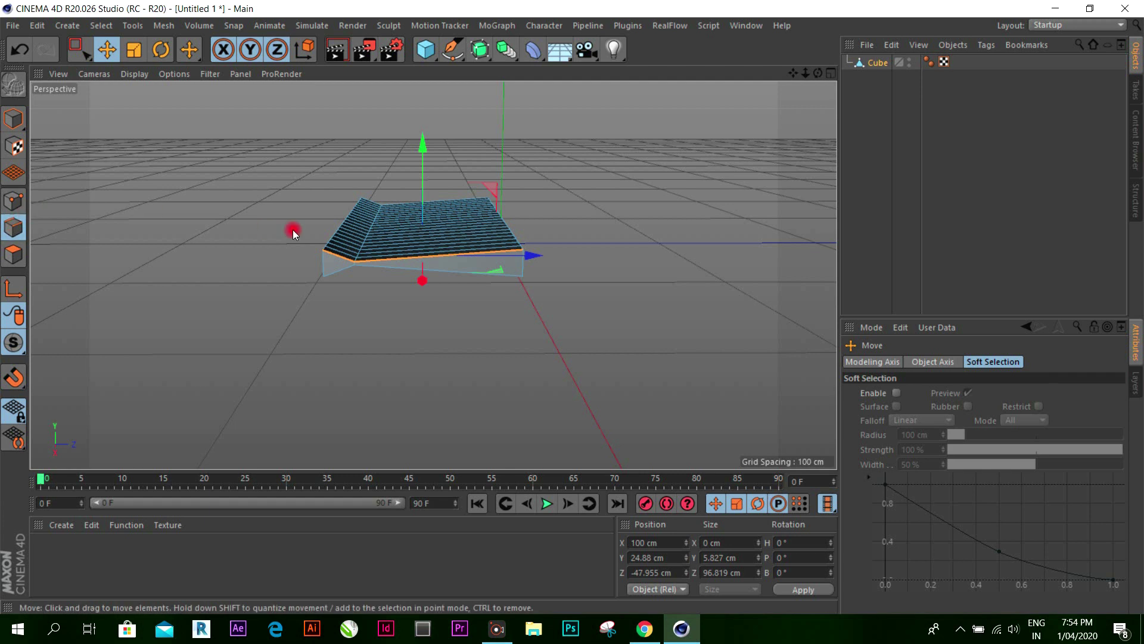
{"action": "right_click", "coordinate": [285, 213]}
{"action": "left_click", "coordinate": [334, 360]}
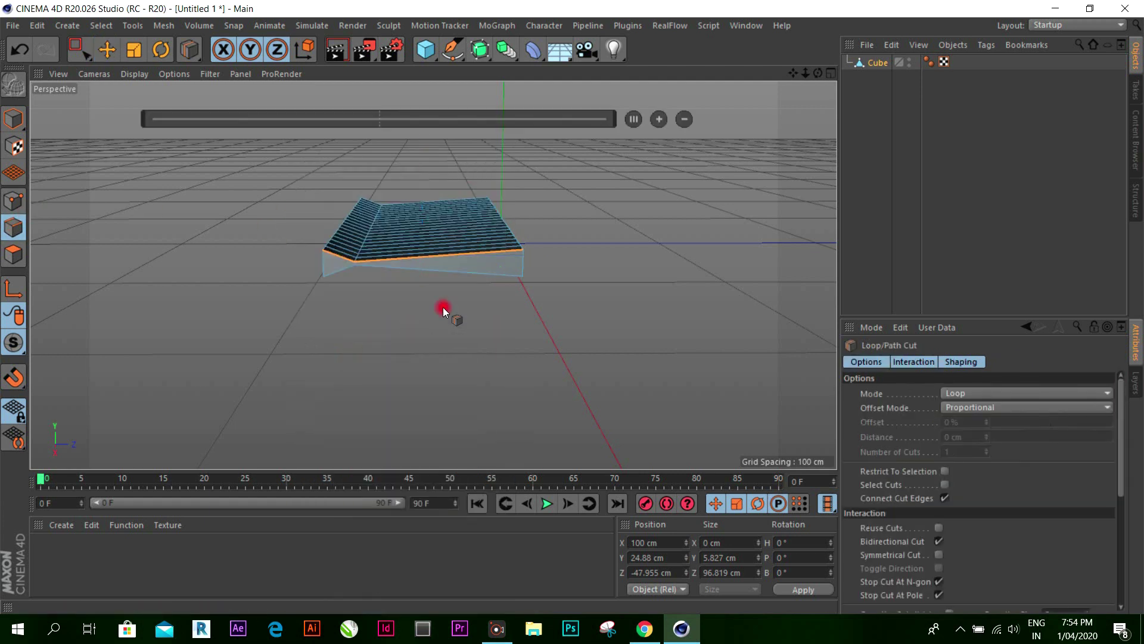
{"action": "left_click", "coordinate": [502, 251]}
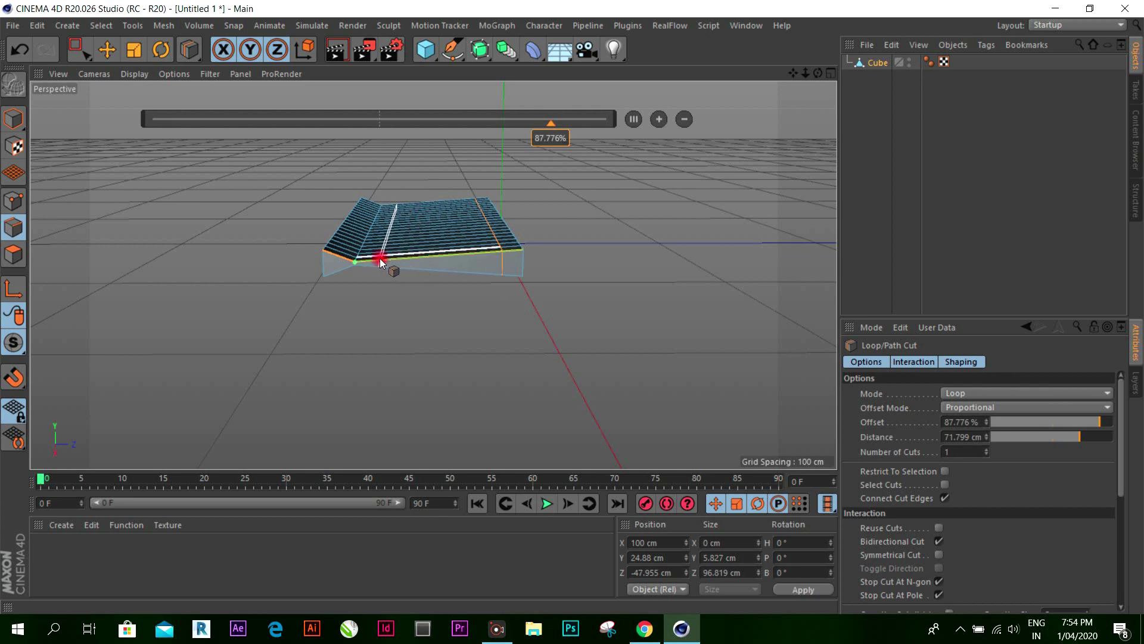
{"action": "left_click", "coordinate": [658, 120]}
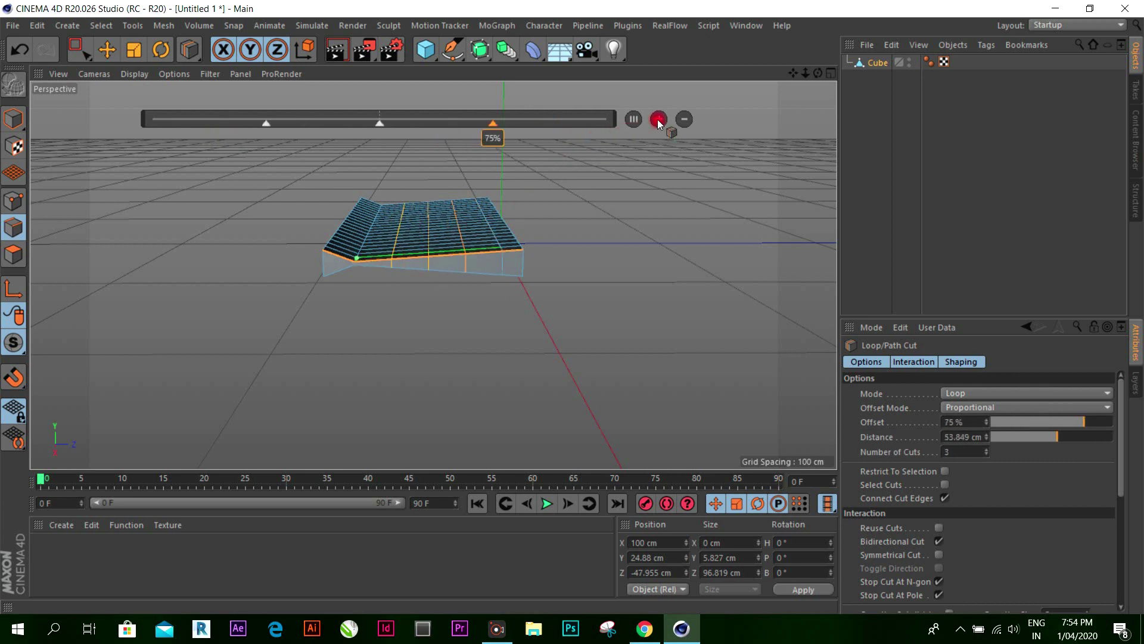
{"action": "left_click", "coordinate": [658, 120]}
{"action": "left_click", "coordinate": [658, 119]}
{"action": "left_click", "coordinate": [658, 120]}
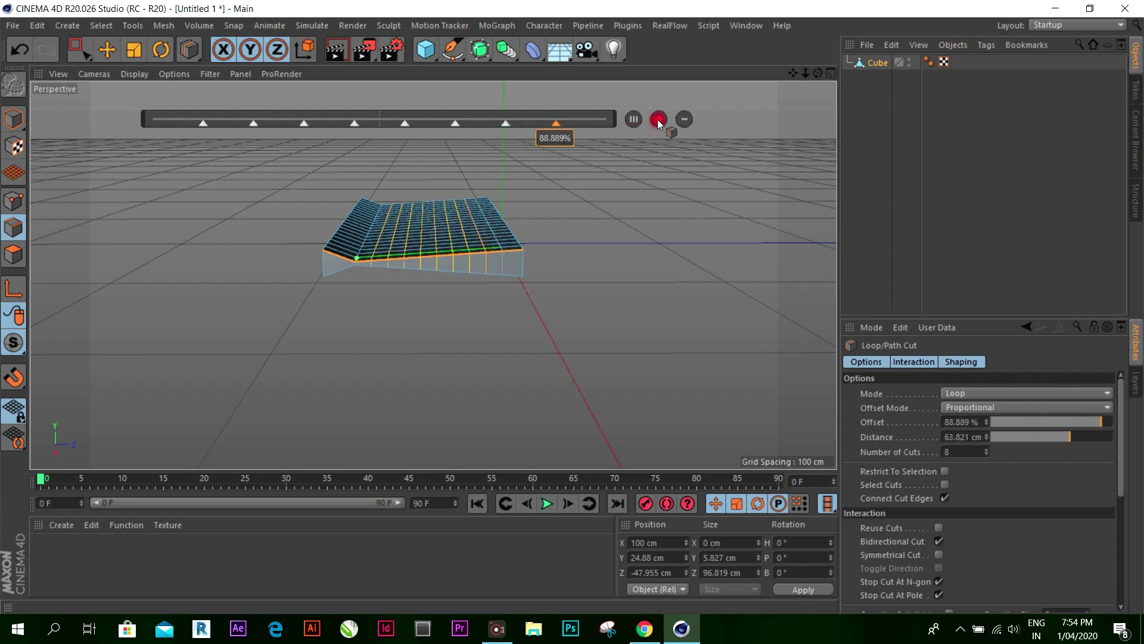
{"action": "left_click", "coordinate": [658, 120]}
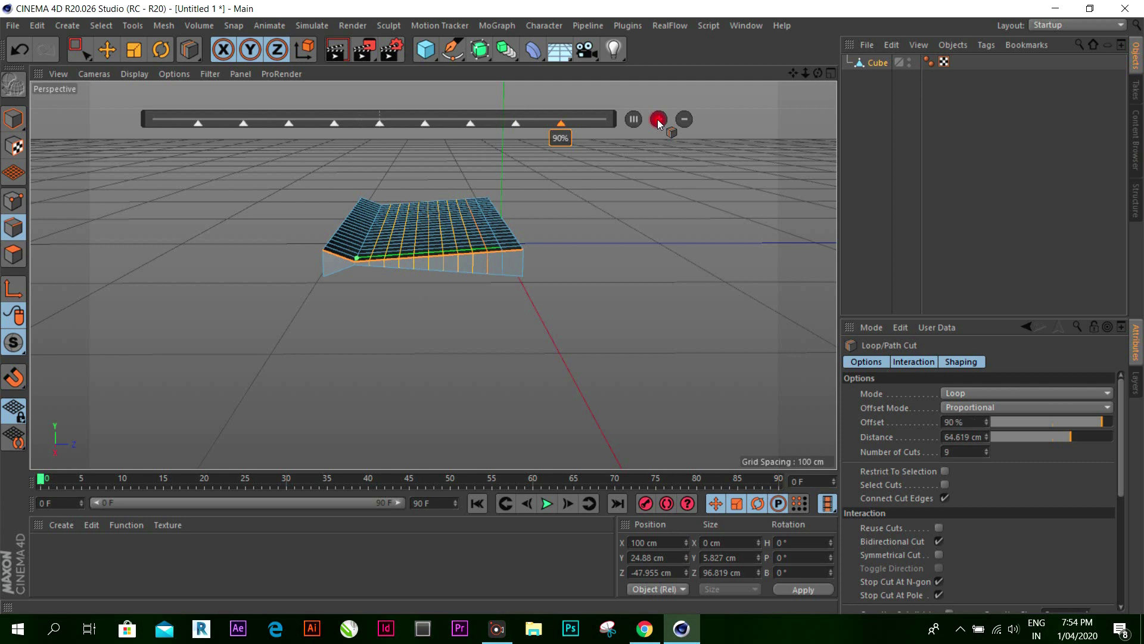
Step: Return to Model mode with the Move tool active
{"action": "left_click", "coordinate": [30, 114]}
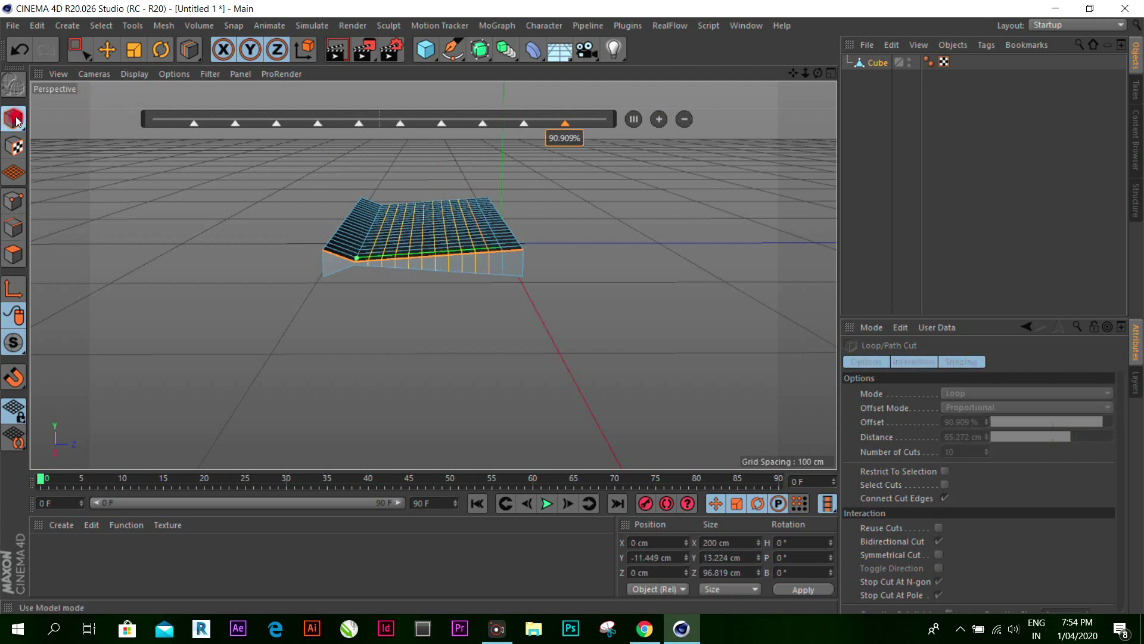
{"action": "left_click", "coordinate": [108, 50]}
{"action": "left_click", "coordinate": [702, 194]}
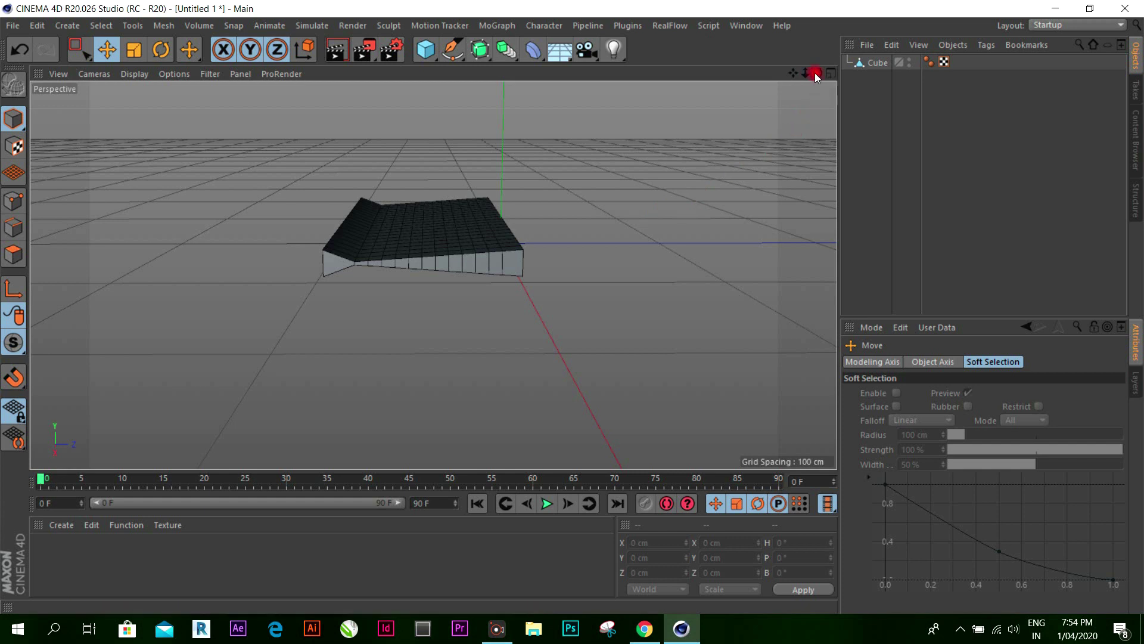
Step: Review the gridded slab in four views, then select the Cube in single perspective
{"action": "left_click_drag", "start_coordinate": [818, 72], "coordinate": [810, 74]}
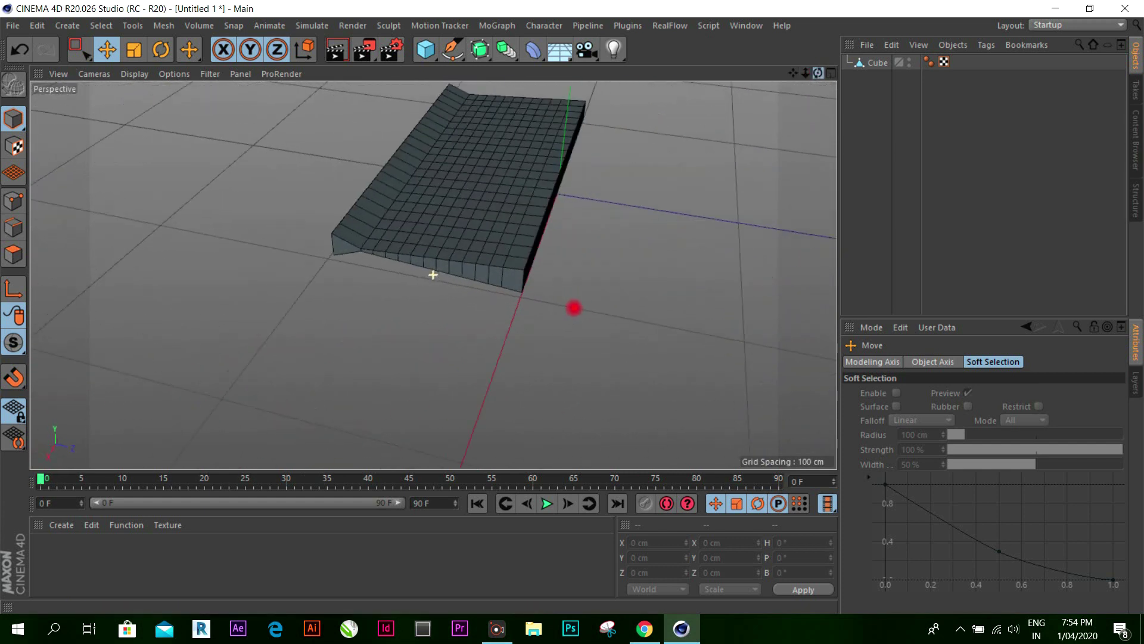
{"action": "left_click", "coordinate": [832, 73]}
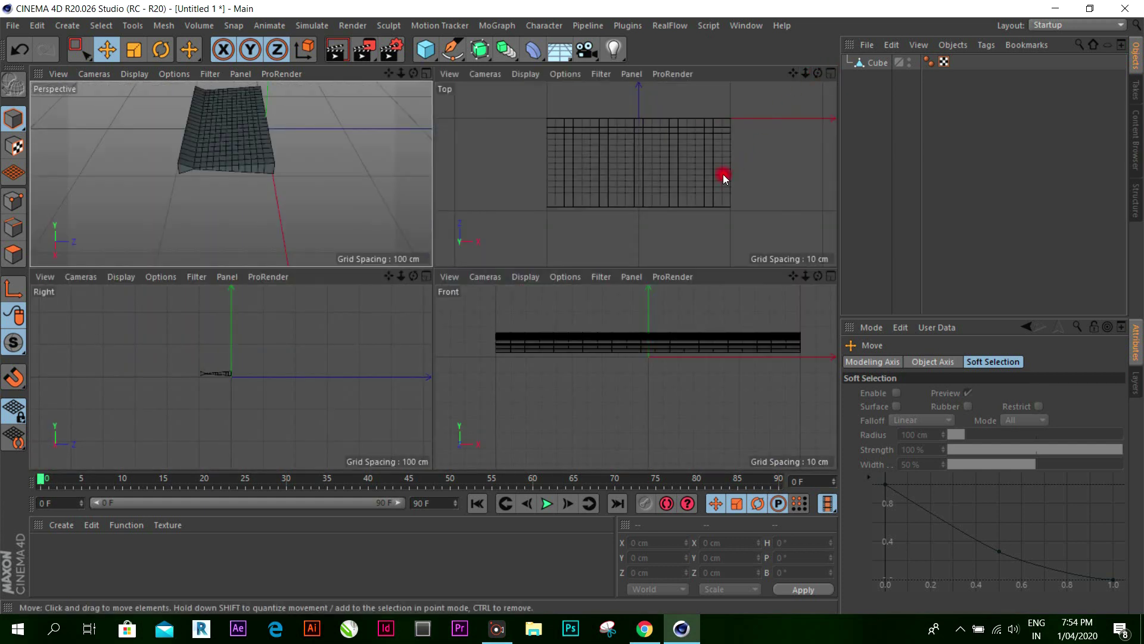
{"action": "scroll", "coordinate": [722, 176], "scroll_direction": "down", "scroll_amount": 3}
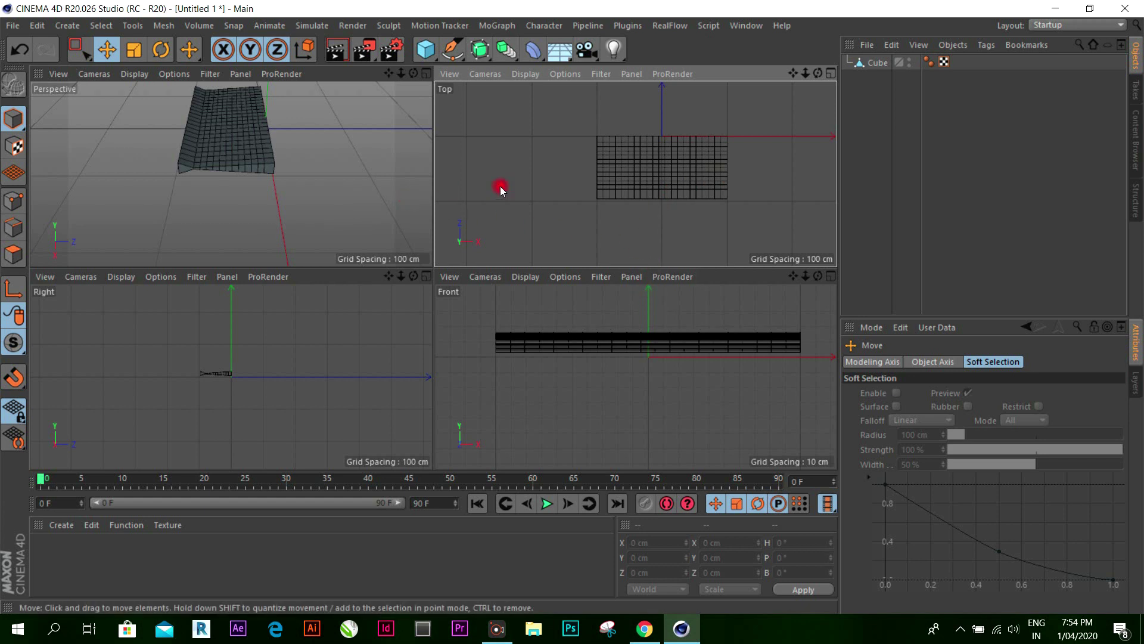
{"action": "scroll", "coordinate": [663, 180], "scroll_direction": "up", "scroll_amount": 2}
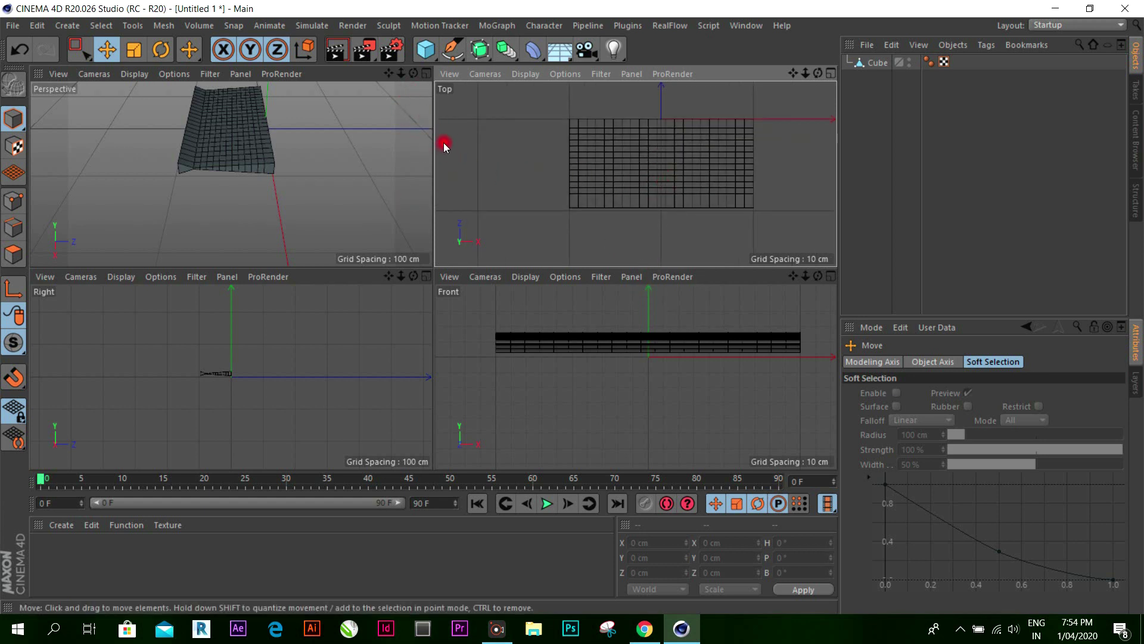
{"action": "left_click", "coordinate": [426, 74]}
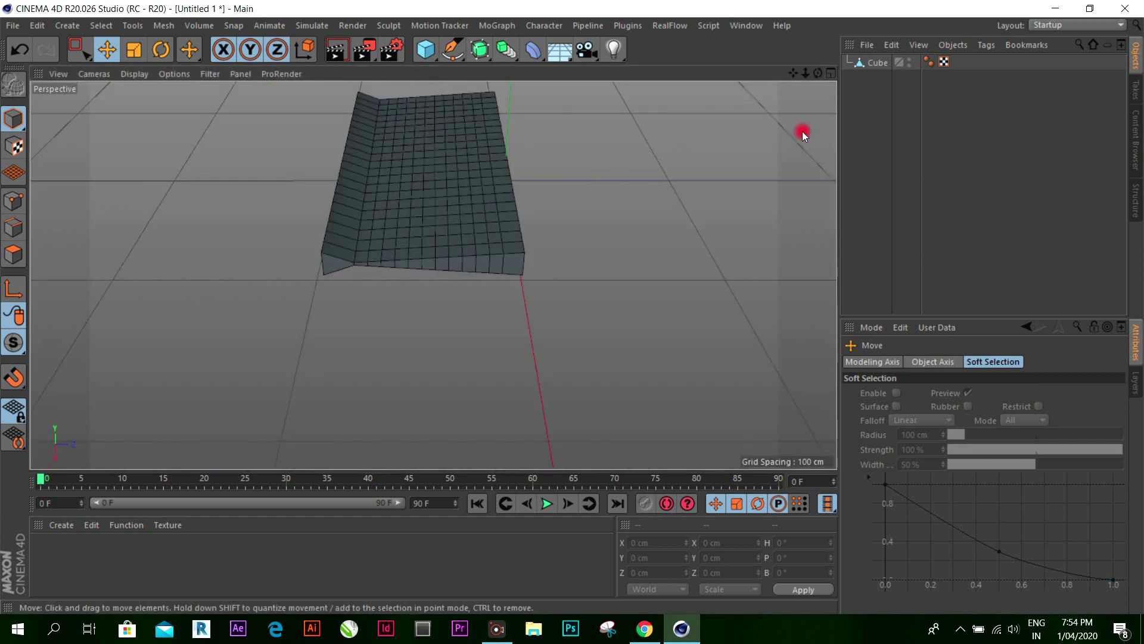
{"action": "mouse_move", "coordinate": [821, 73]}
{"action": "left_mouse_down"}
{"action": "mouse_move", "coordinate": [572, 306]}
{"action": "mouse_move", "coordinate": [401, 145]}
{"action": "left_mouse_up"}
{"action": "left_click", "coordinate": [341, 173]}
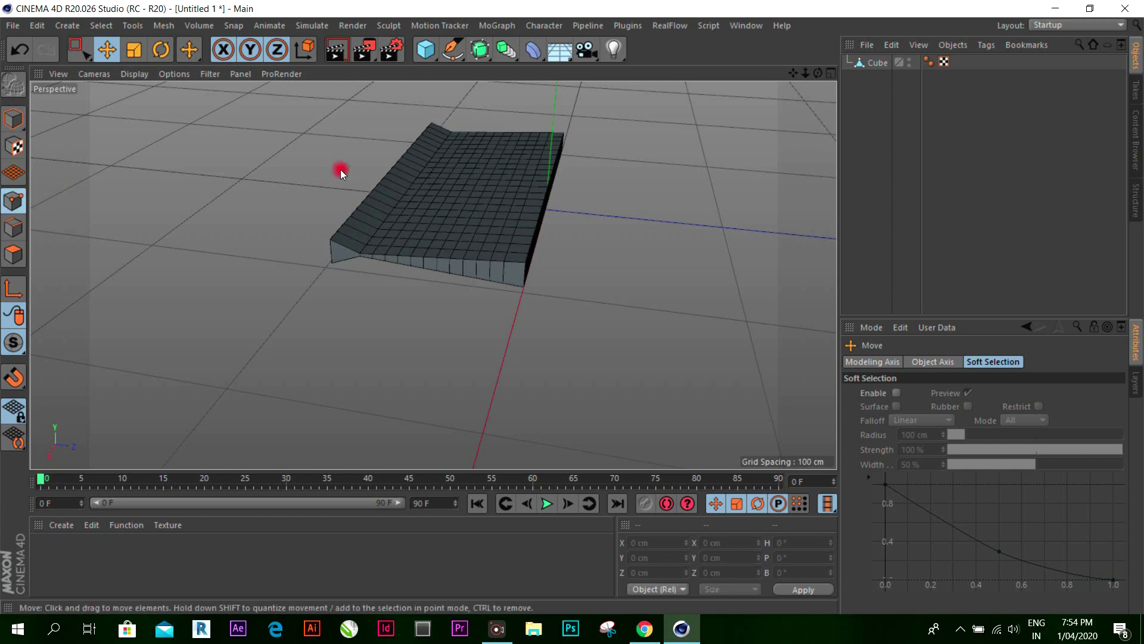
{"action": "left_click", "coordinate": [474, 186]}
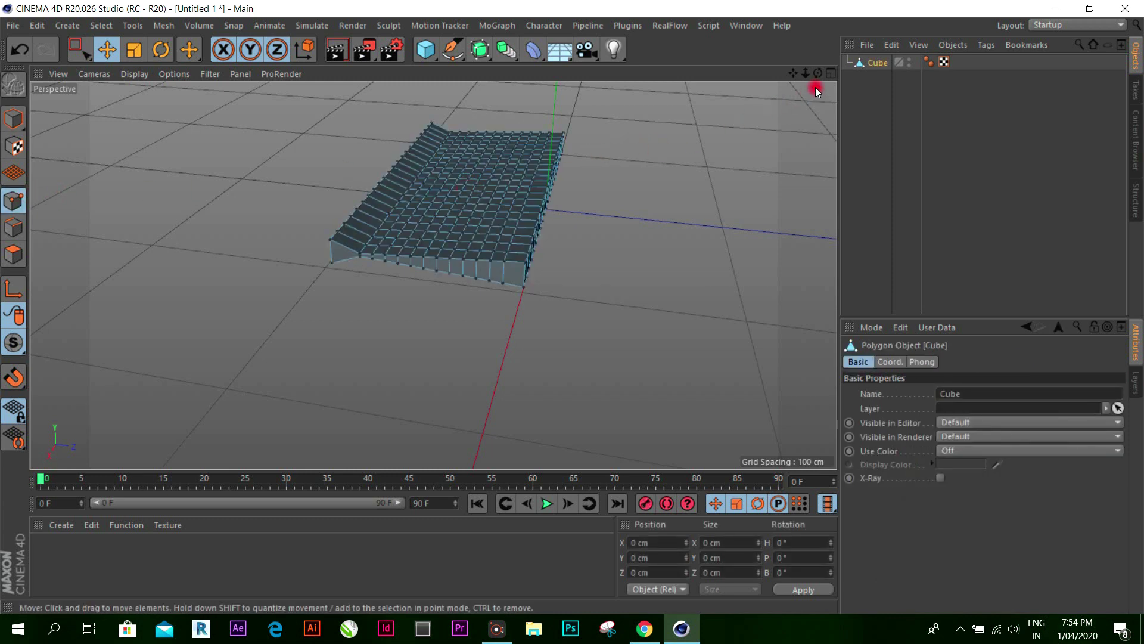
Step: Live-select the points along the slab's front edge in Top view, then return to Perspective
{"action": "mouse_move", "coordinate": [818, 72]}
{"action": "left_mouse_down"}
{"action": "mouse_move", "coordinate": [668, 174]}
{"action": "mouse_move", "coordinate": [743, 263]}
{"action": "left_mouse_up"}
{"action": "left_click", "coordinate": [831, 74]}
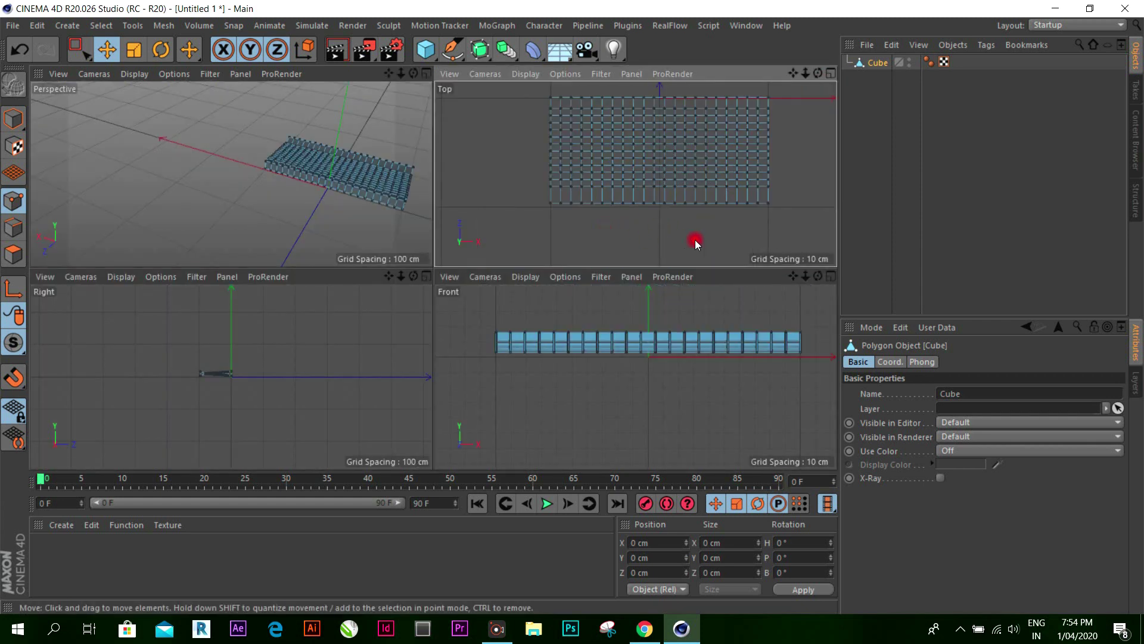
{"action": "left_click", "coordinate": [830, 73]}
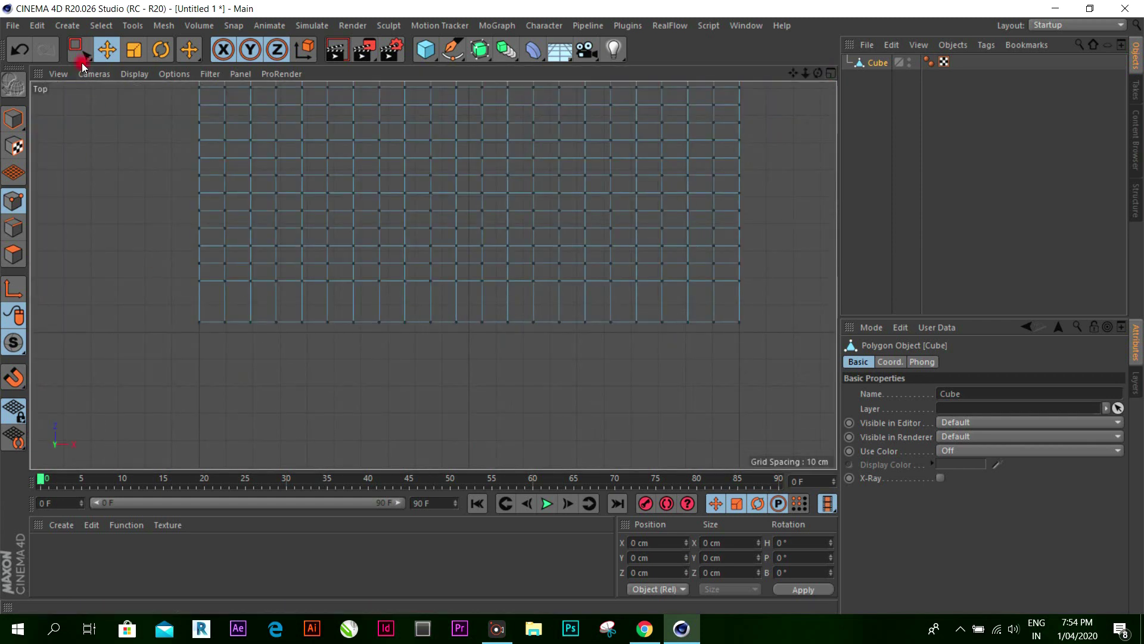
{"action": "left_click_drag", "start_coordinate": [83, 65], "coordinate": [119, 71]}
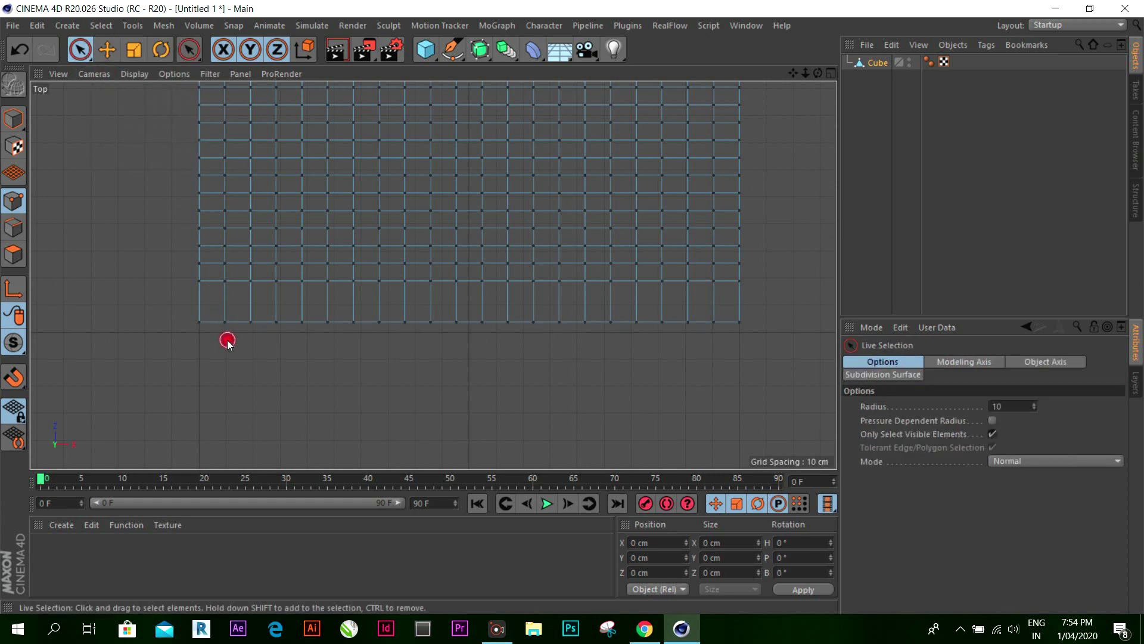
{"action": "left_click", "coordinate": [221, 309]}
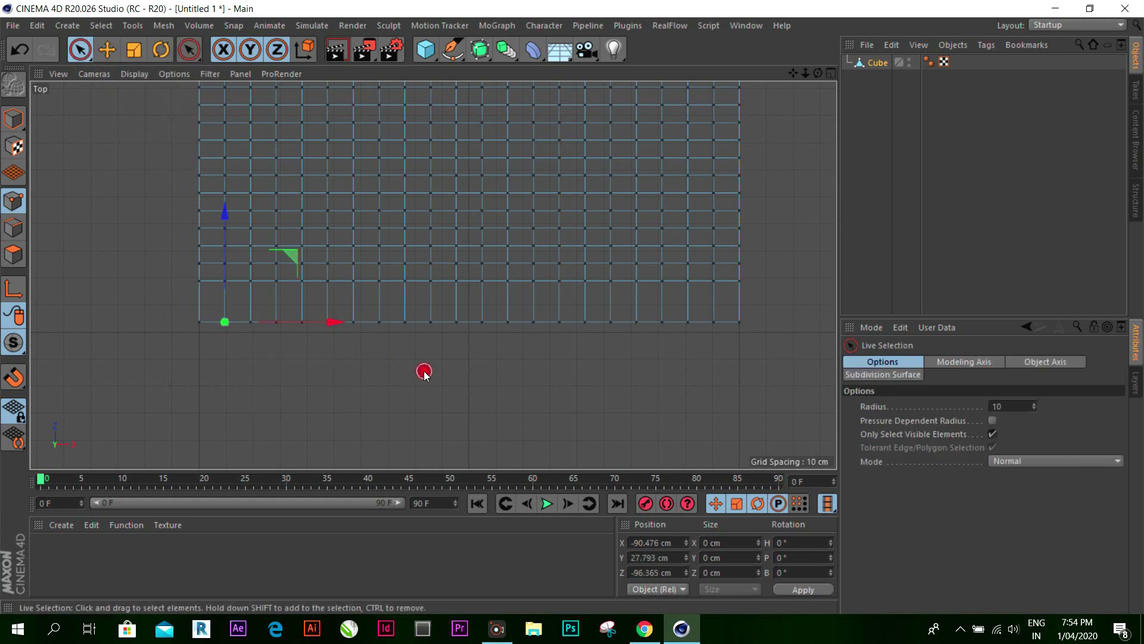
{"action": "left_click", "coordinate": [709, 320], "text": "shift"}
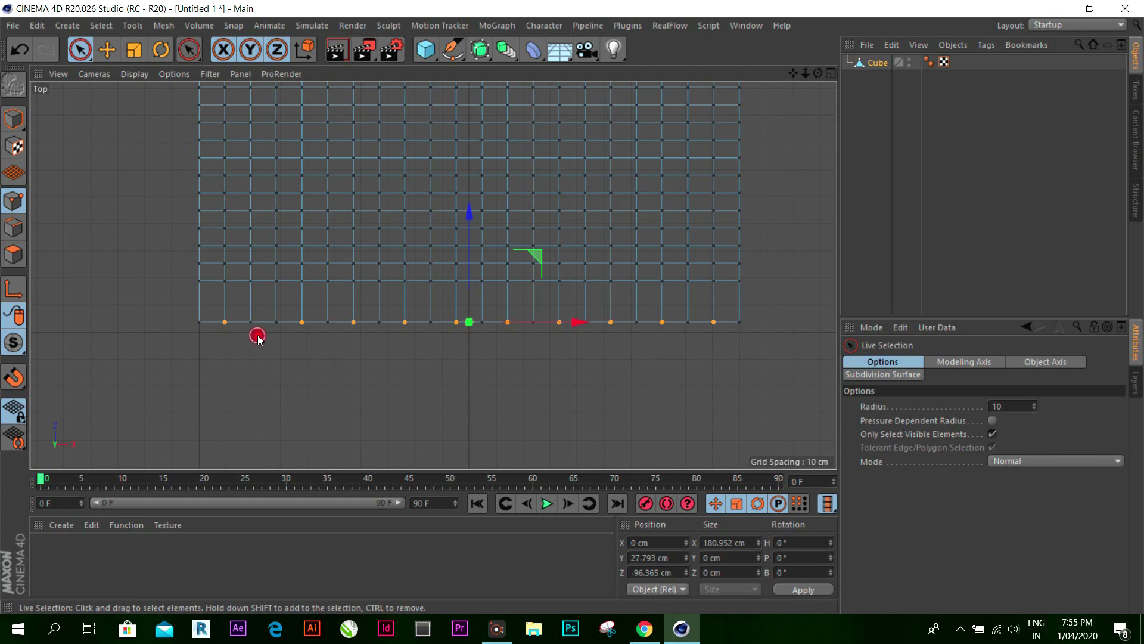
{"action": "left_click", "coordinate": [108, 50]}
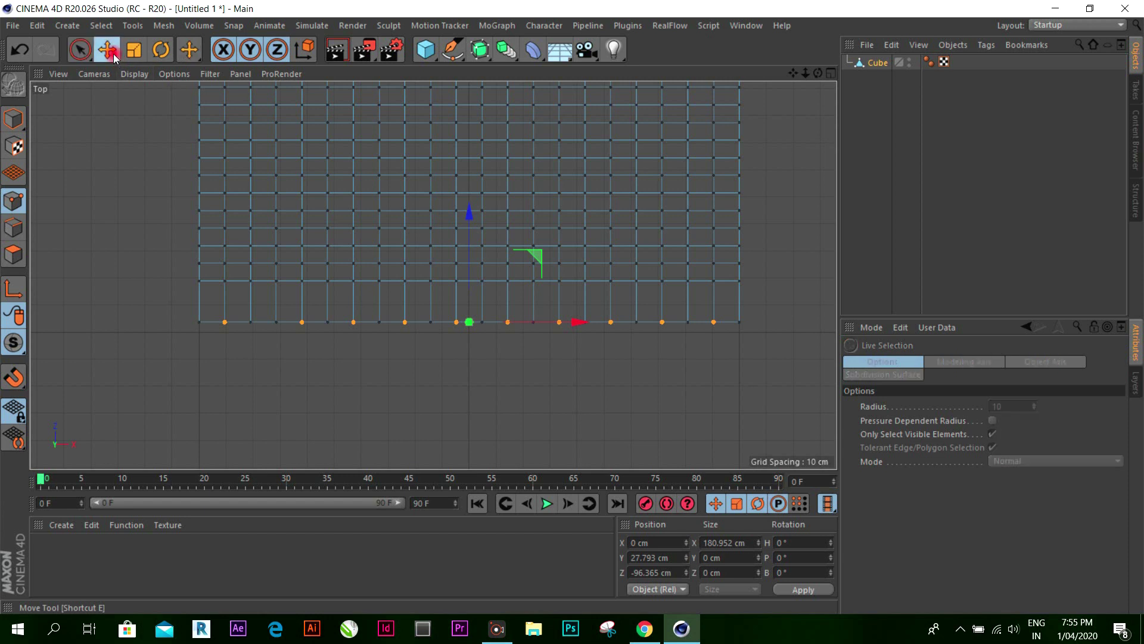
{"action": "left_click", "coordinate": [831, 73]}
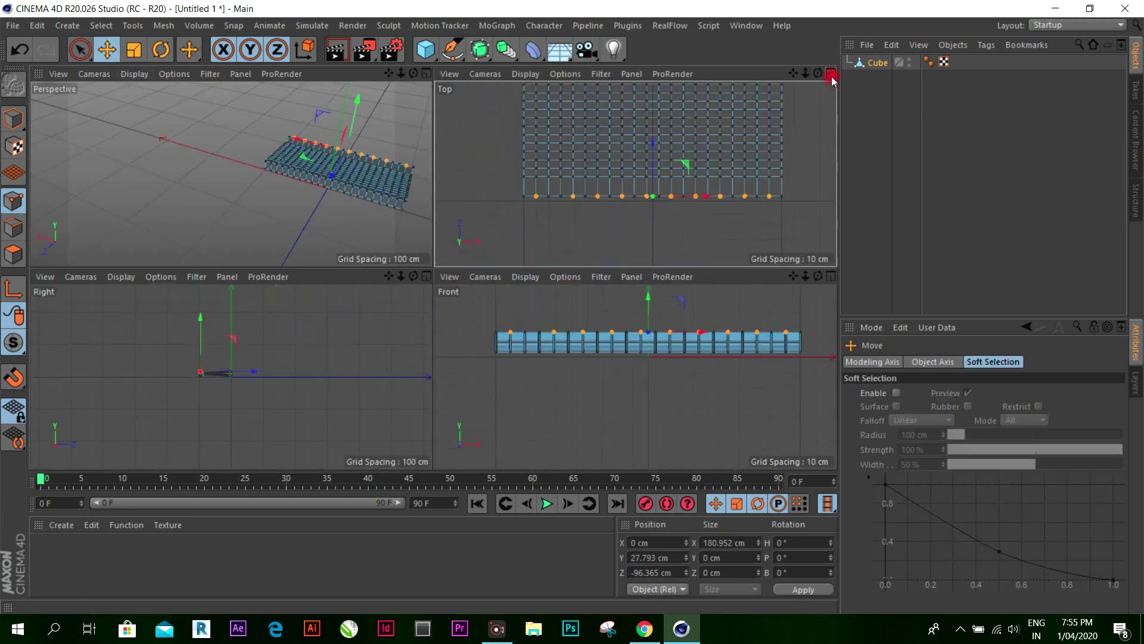
{"action": "key", "text": "F1"}
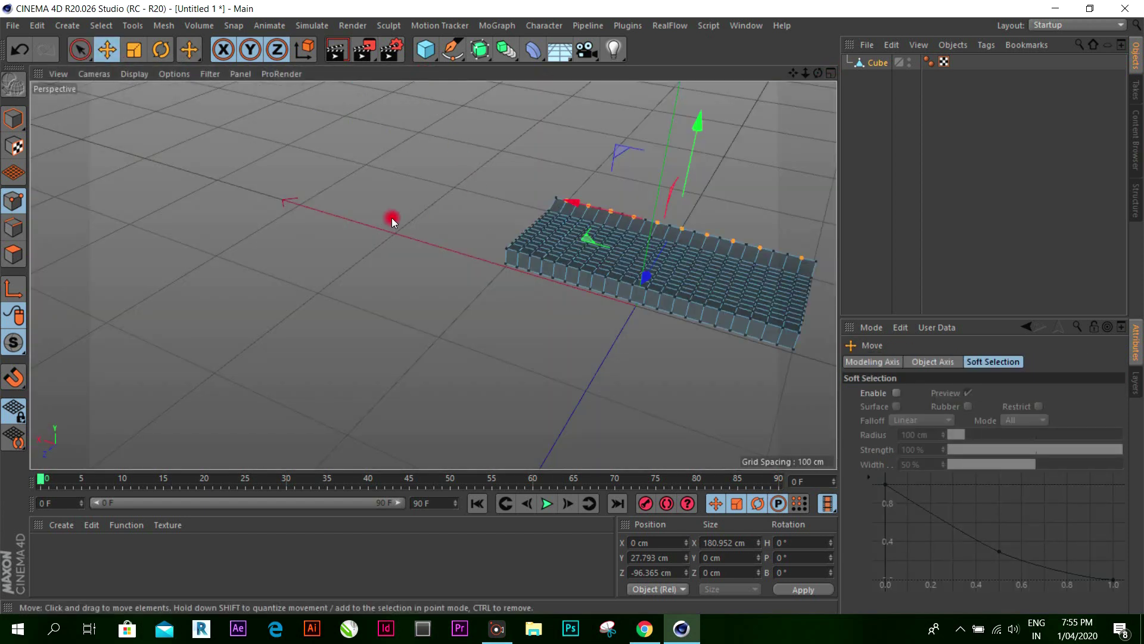
Step: Add a loop cut across the slab near its raised end
{"action": "left_click", "coordinate": [26, 227]}
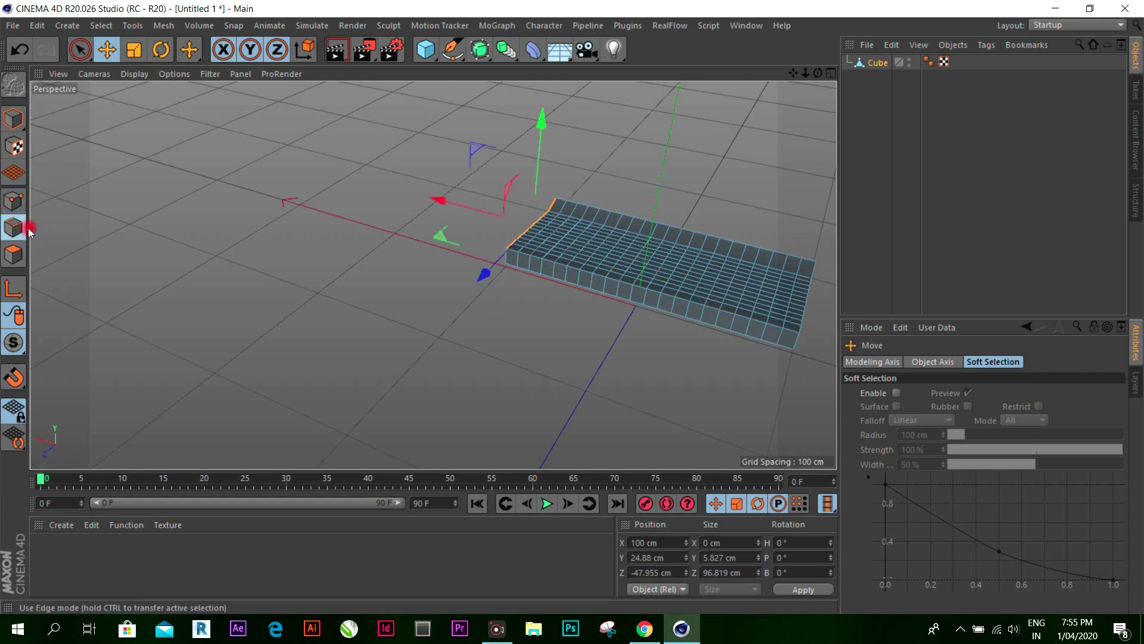
{"action": "right_click", "coordinate": [355, 172]}
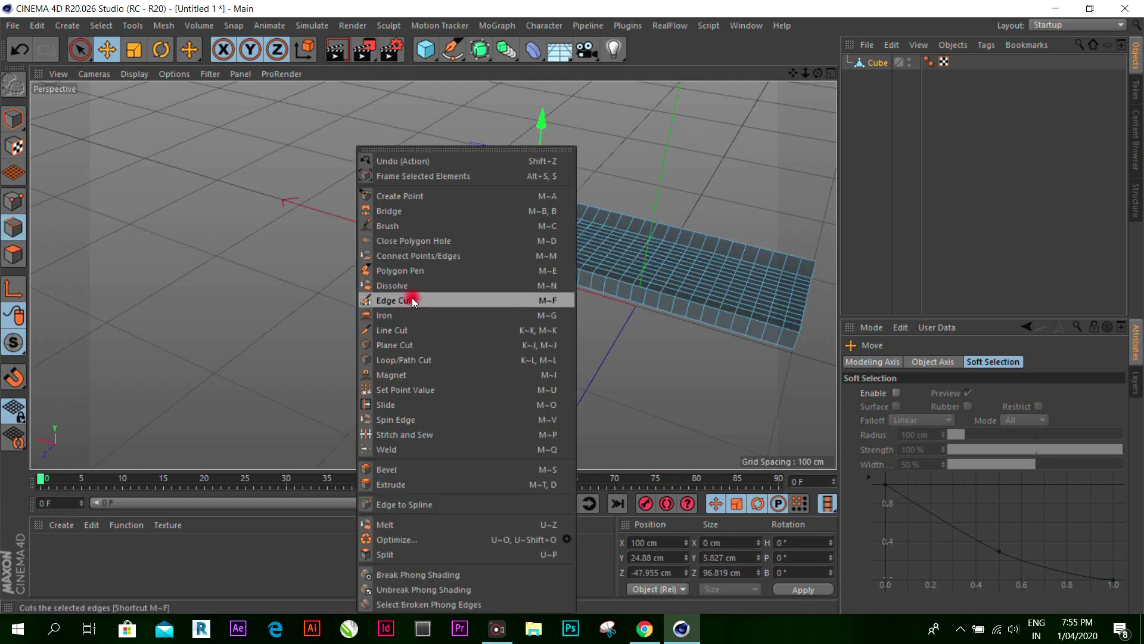
{"action": "left_click", "coordinate": [414, 360]}
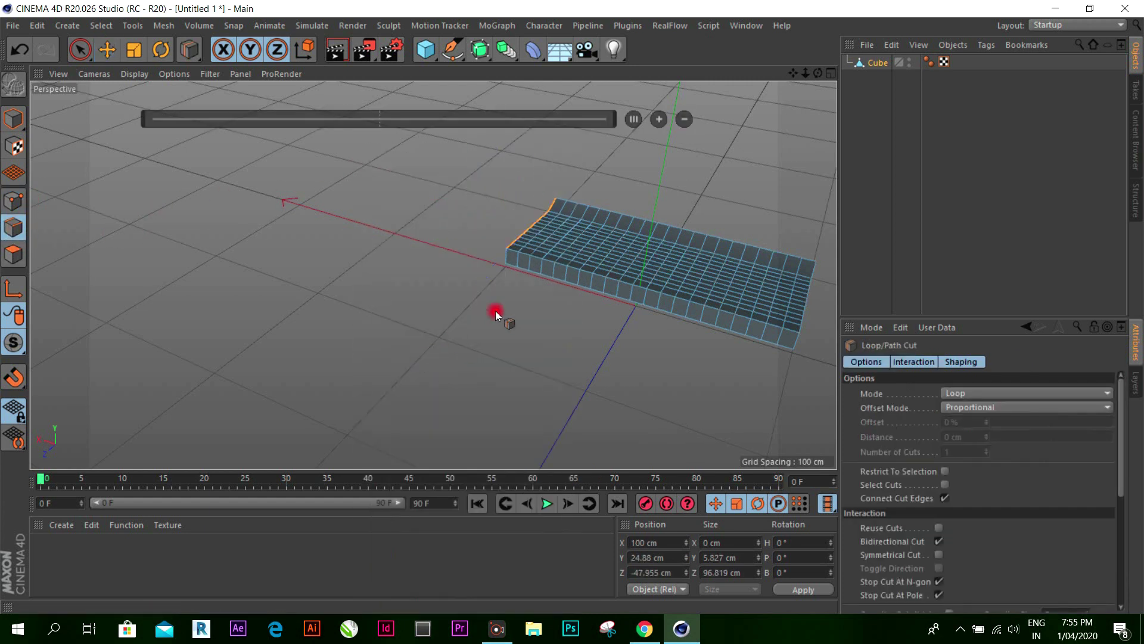
{"action": "left_click", "coordinate": [523, 260]}
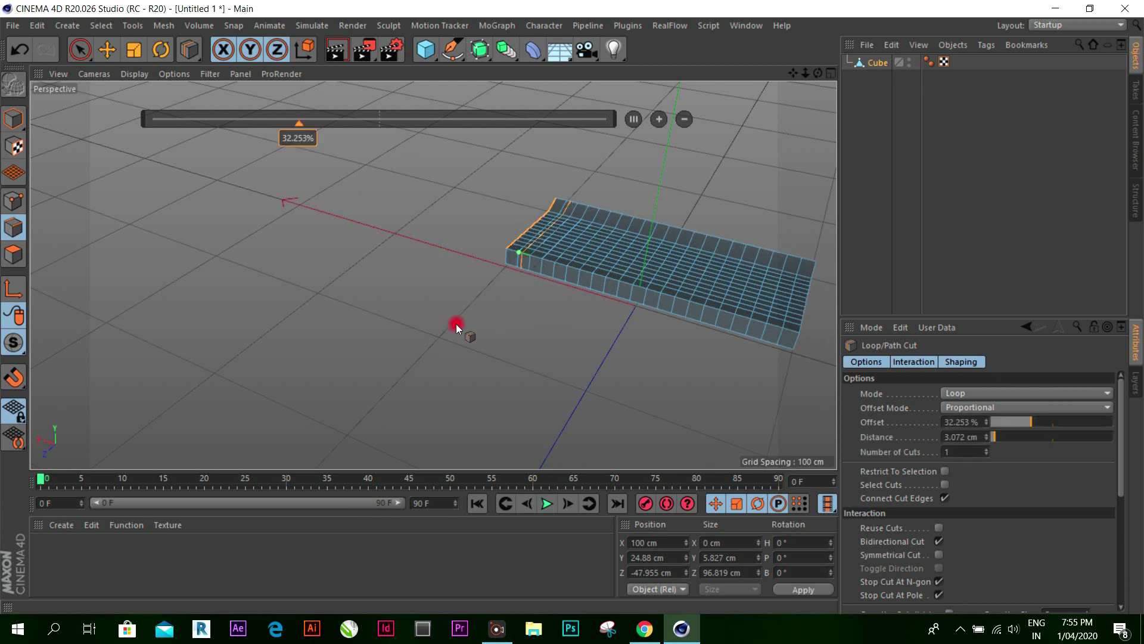
Step: Switch to Points mode with Live Selection and orbit the Perspective view low, side-on
{"action": "left_click", "coordinate": [14, 118]}
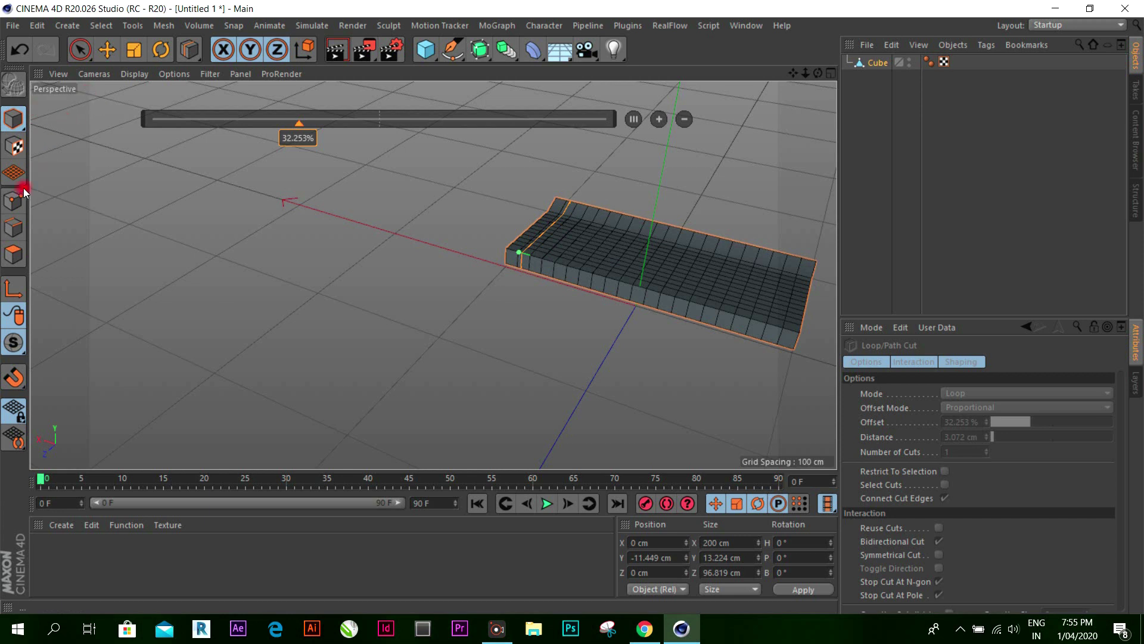
{"action": "left_click", "coordinate": [14, 201]}
{"action": "left_click", "coordinate": [832, 73]}
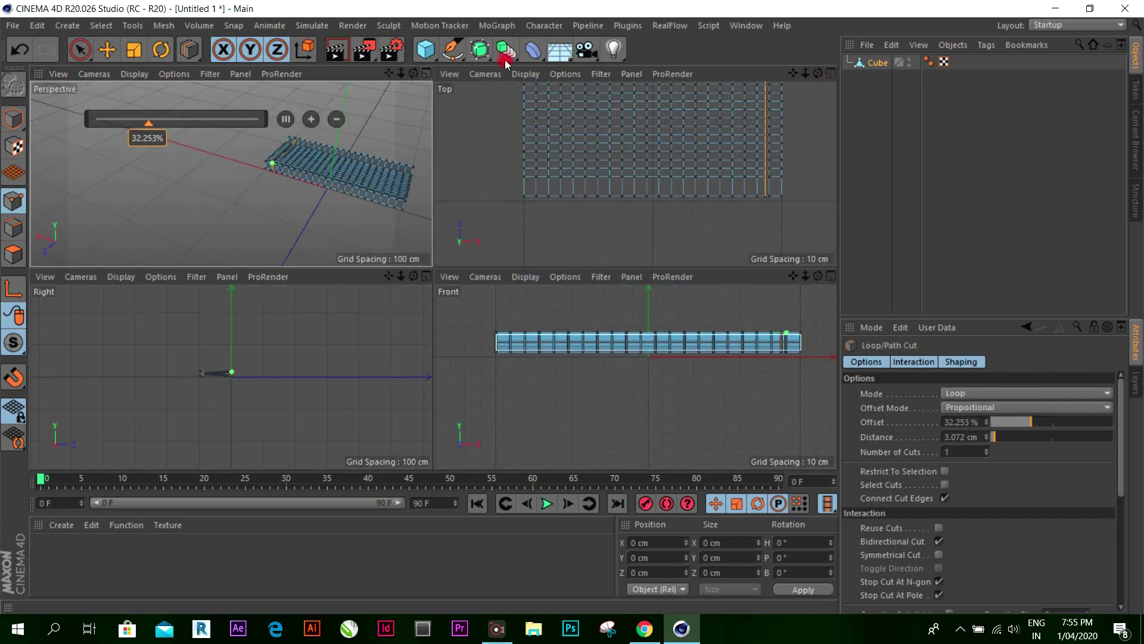
{"action": "left_click", "coordinate": [107, 49]}
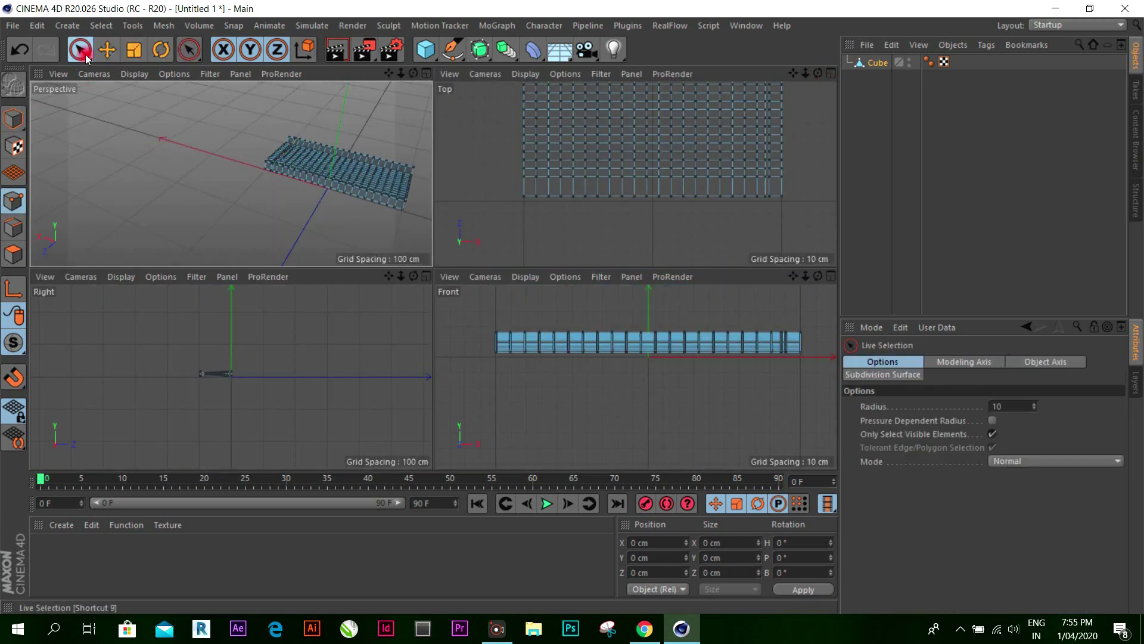
{"action": "left_click", "coordinate": [831, 73]}
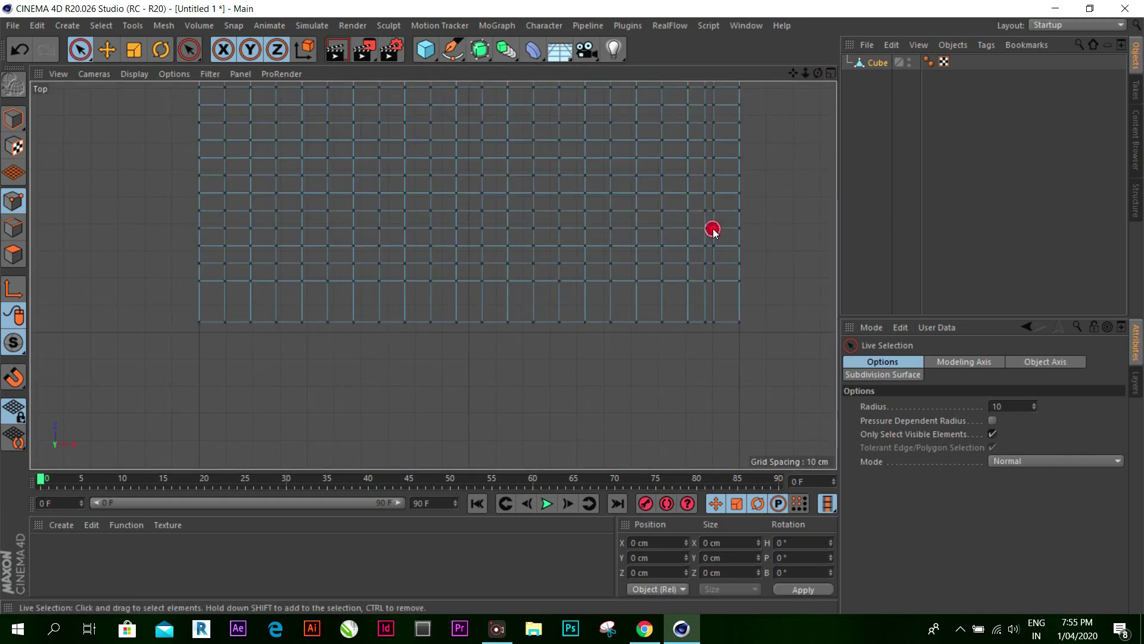
{"action": "scroll", "coordinate": [711, 233], "scroll_direction": "down", "scroll_amount": 3}
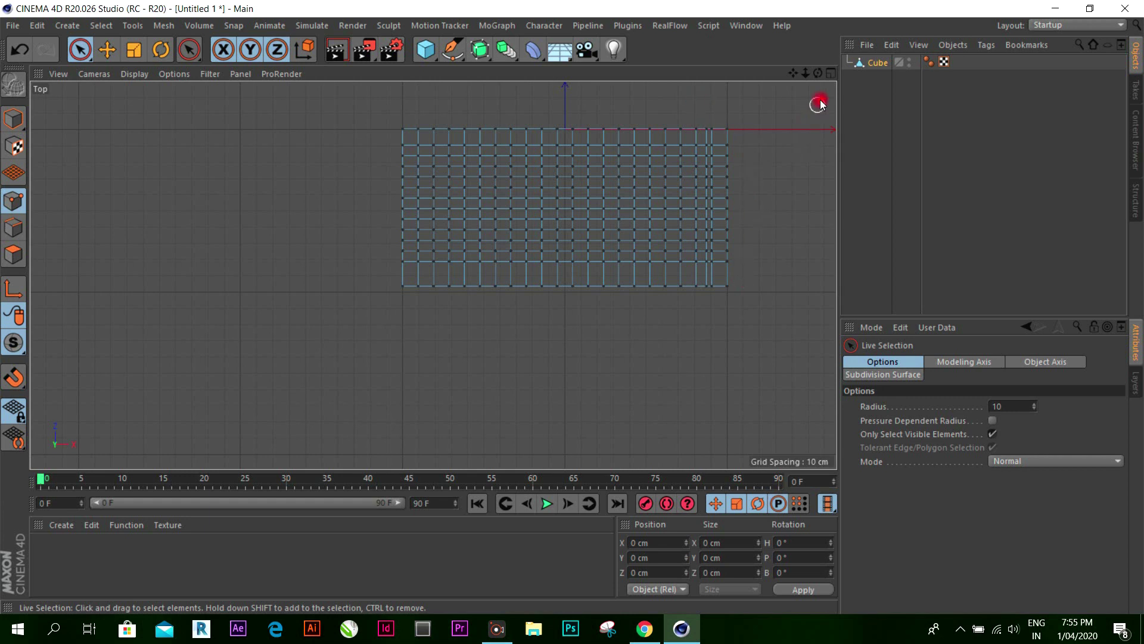
{"action": "left_click", "coordinate": [831, 75]}
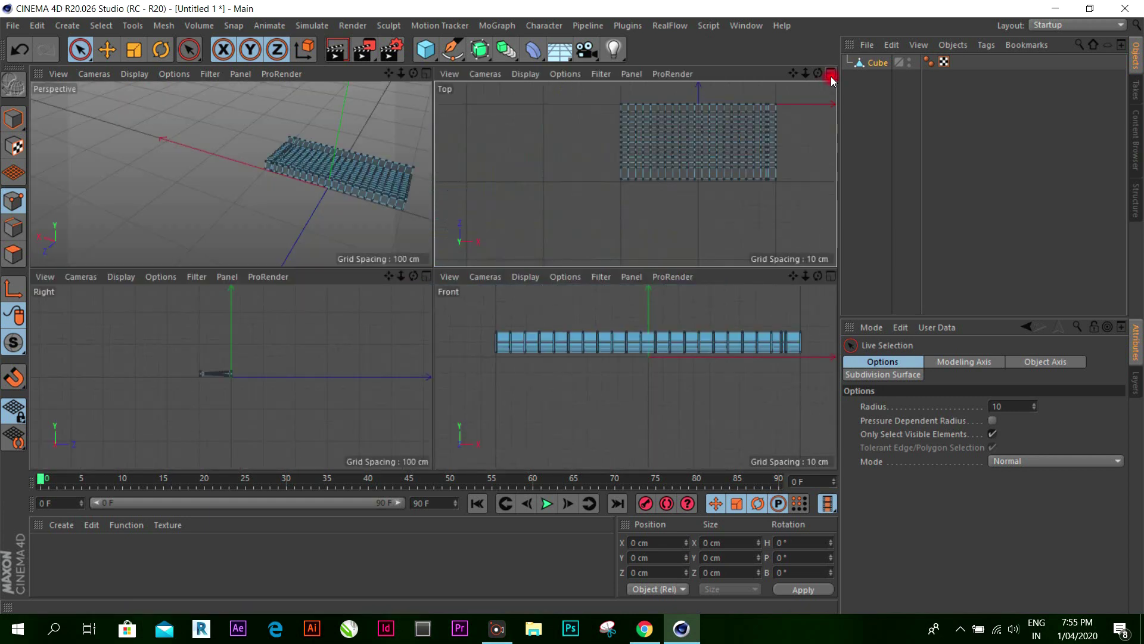
{"action": "left_click_drag", "start_coordinate": [411, 74], "coordinate": [432, 266]}
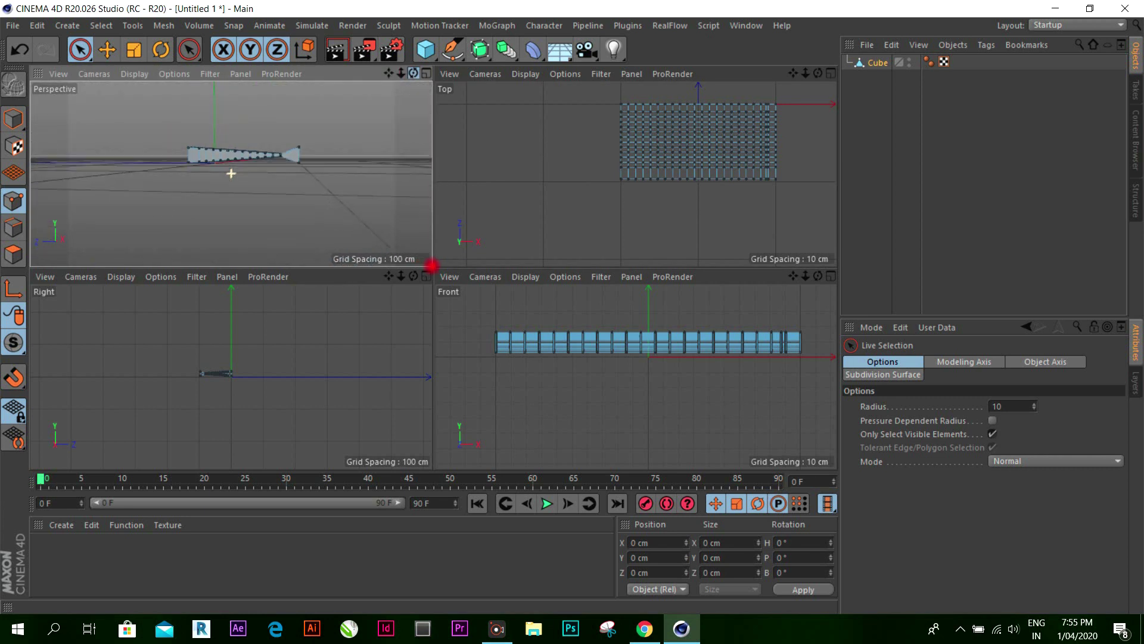
Step: Box-select the row of points along the slab's front edge
{"action": "left_click", "coordinate": [89, 61]}
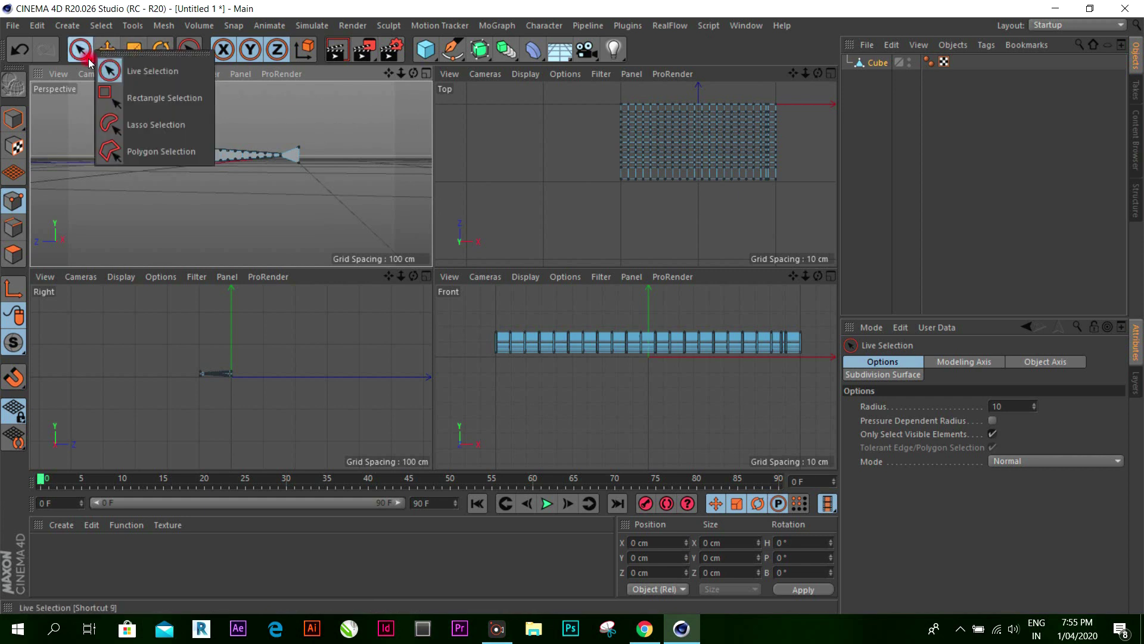
{"action": "left_click", "coordinate": [93, 62]}
{"action": "left_click", "coordinate": [149, 98]}
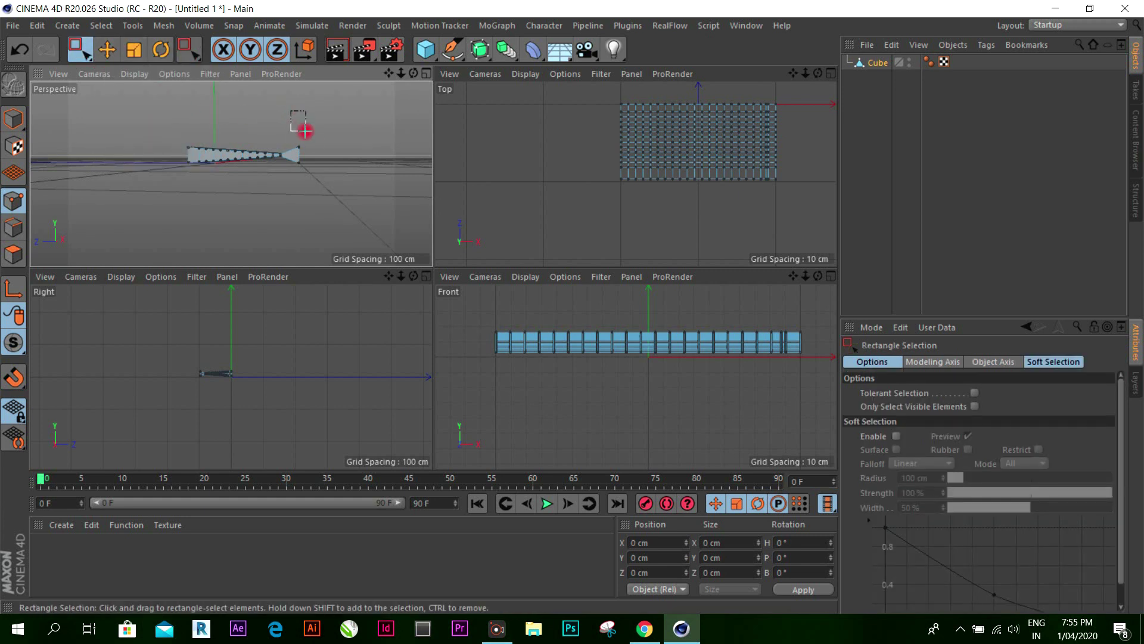
{"action": "left_click_drag", "start_coordinate": [305, 130], "coordinate": [341, 187]}
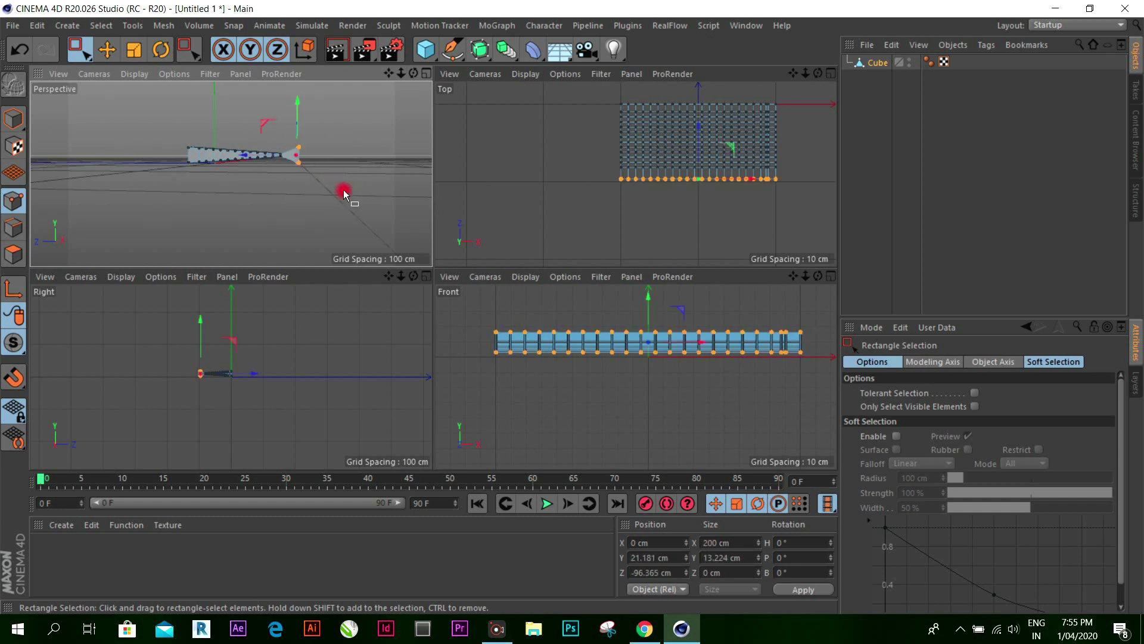
Step: Scale the front-edge points down on Y to about 2.88 cm tall
{"action": "left_click", "coordinate": [134, 51]}
{"action": "left_click_drag", "start_coordinate": [298, 106], "coordinate": [300, 141]}
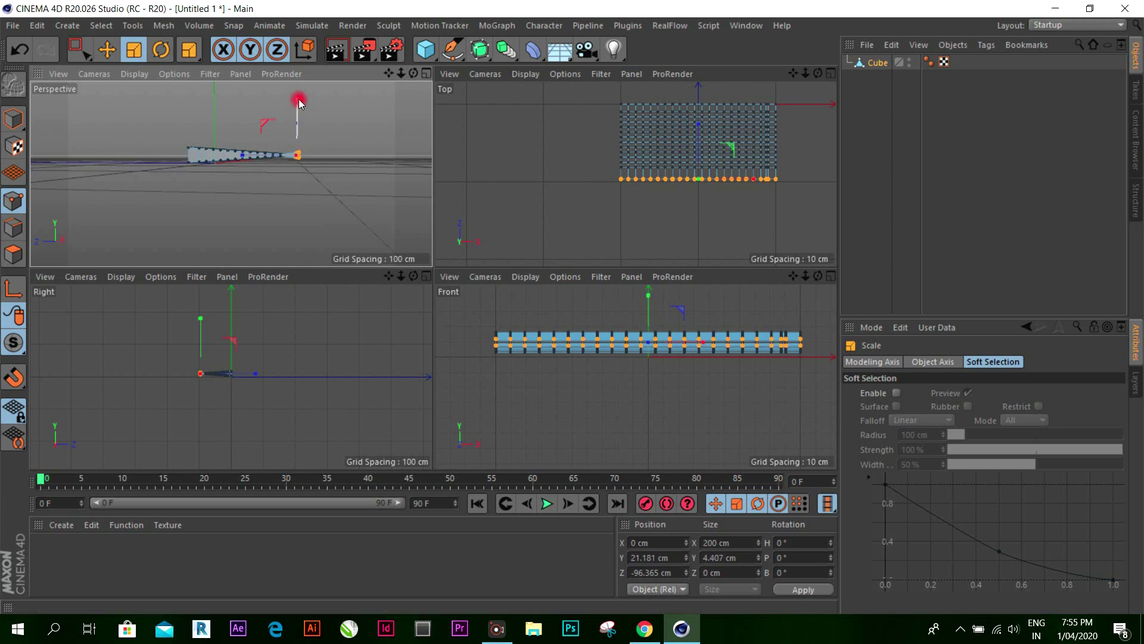
{"action": "left_click_drag", "start_coordinate": [300, 101], "coordinate": [299, 129]}
{"action": "left_click", "coordinate": [108, 51]}
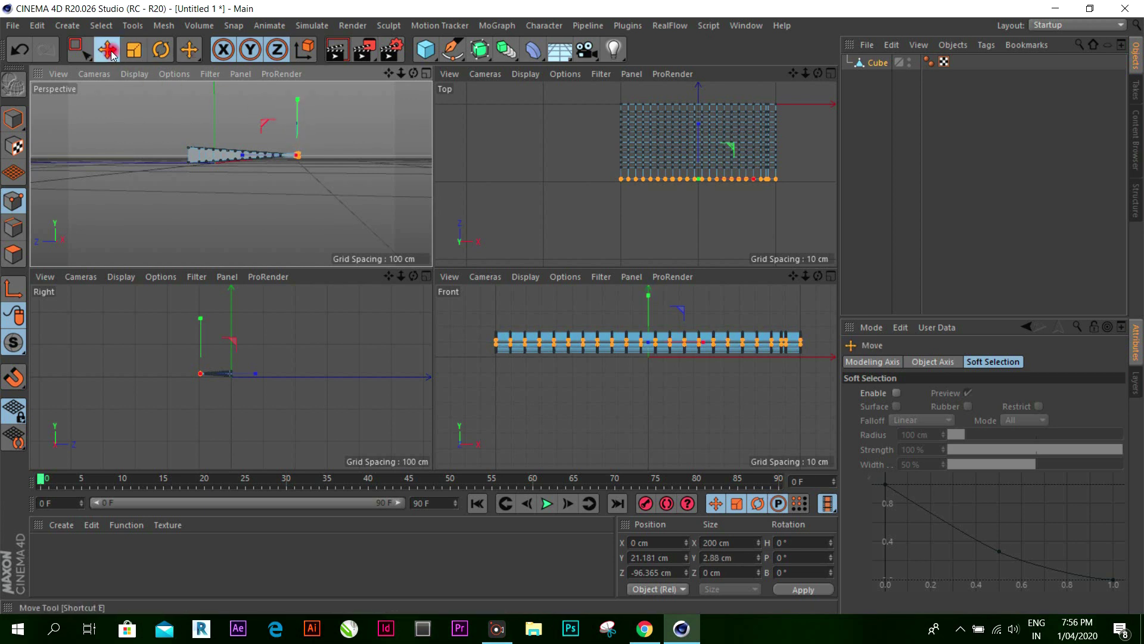
{"action": "left_click", "coordinate": [534, 208]}
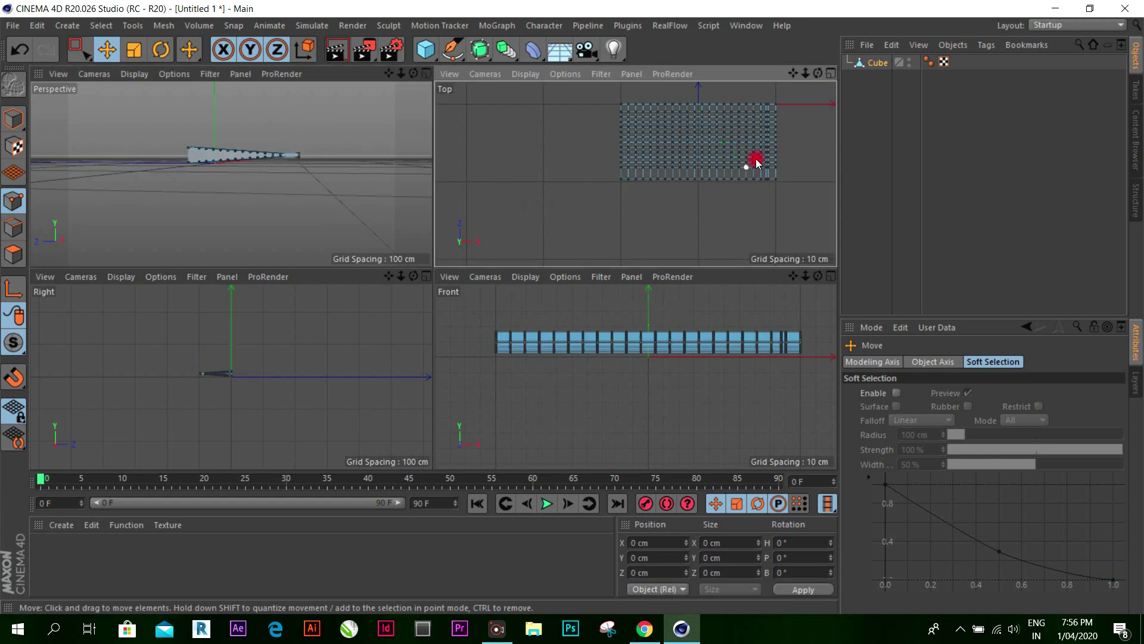
{"action": "left_click", "coordinate": [826, 81]}
{"action": "scroll", "coordinate": [706, 296], "scroll_direction": "up", "scroll_amount": 2}
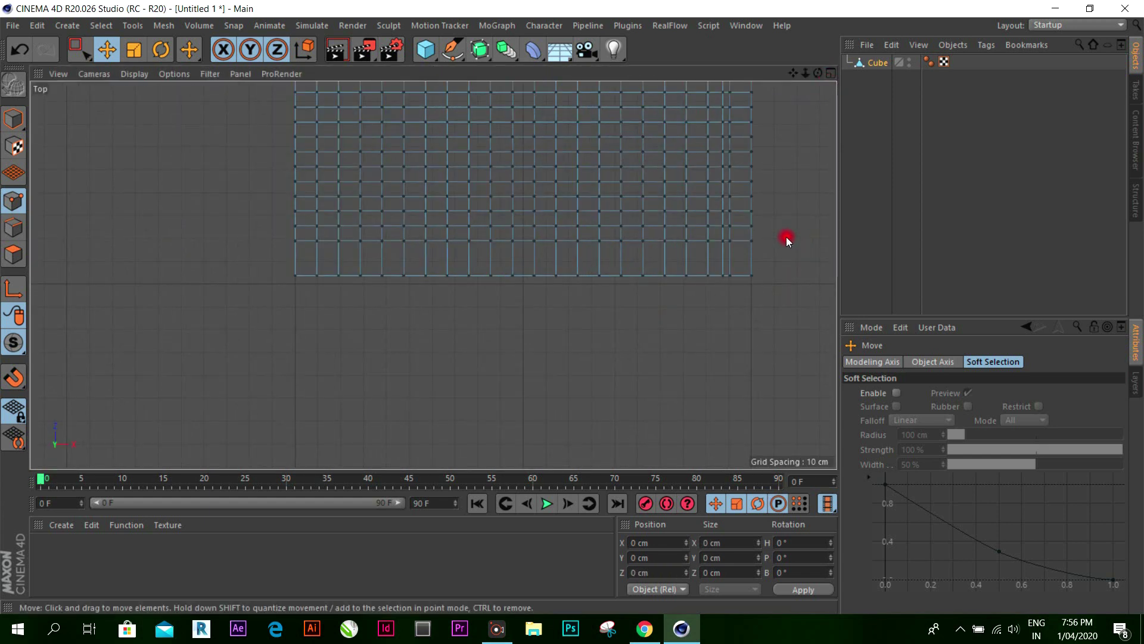
Step: With Live Selection in the Top view, try selecting several front-edge points
{"action": "scroll", "coordinate": [785, 237], "scroll_direction": "up", "scroll_amount": 1}
{"action": "left_click", "coordinate": [84, 54]}
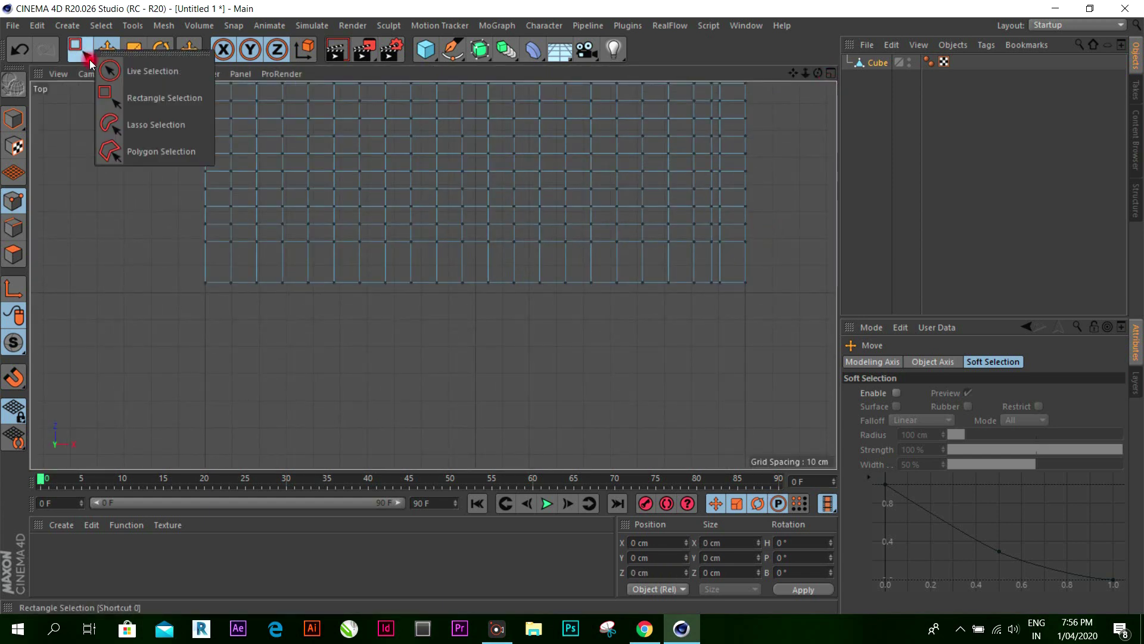
{"action": "left_click", "coordinate": [119, 76]}
{"action": "left_click", "coordinate": [230, 280]}
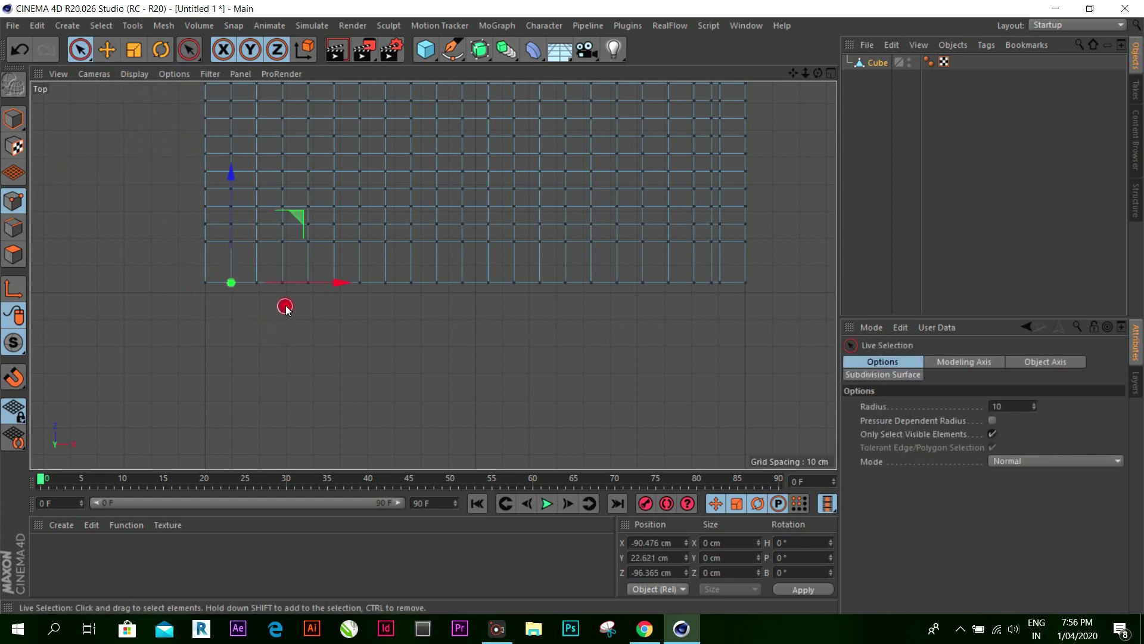
{"action": "left_click", "coordinate": [721, 285], "text": "shift"}
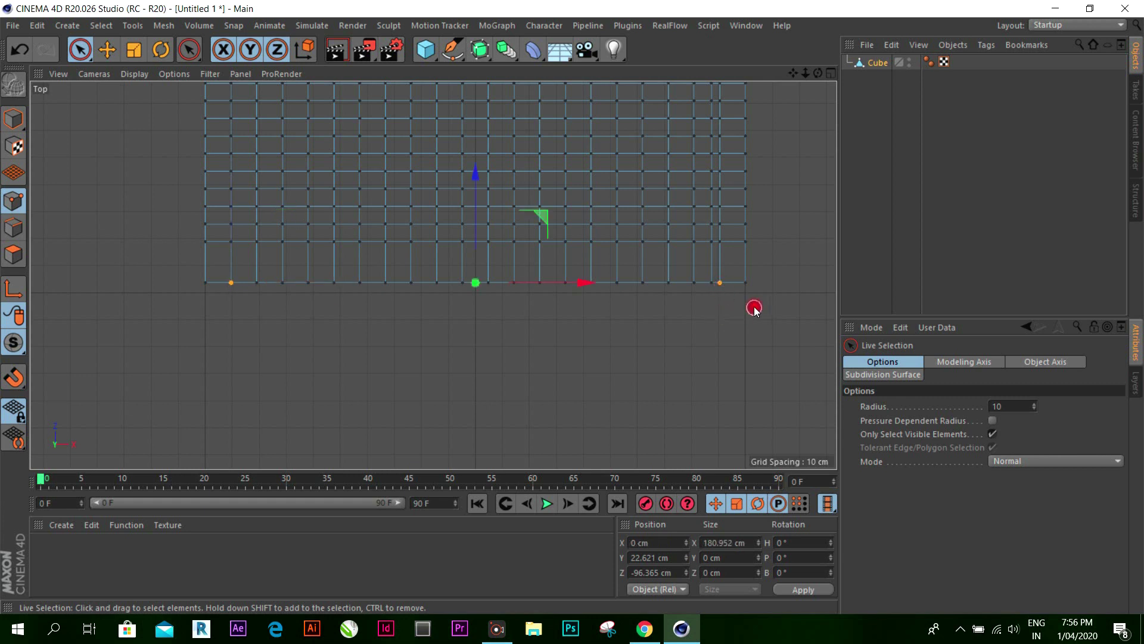
{"action": "left_click", "coordinate": [745, 312]}
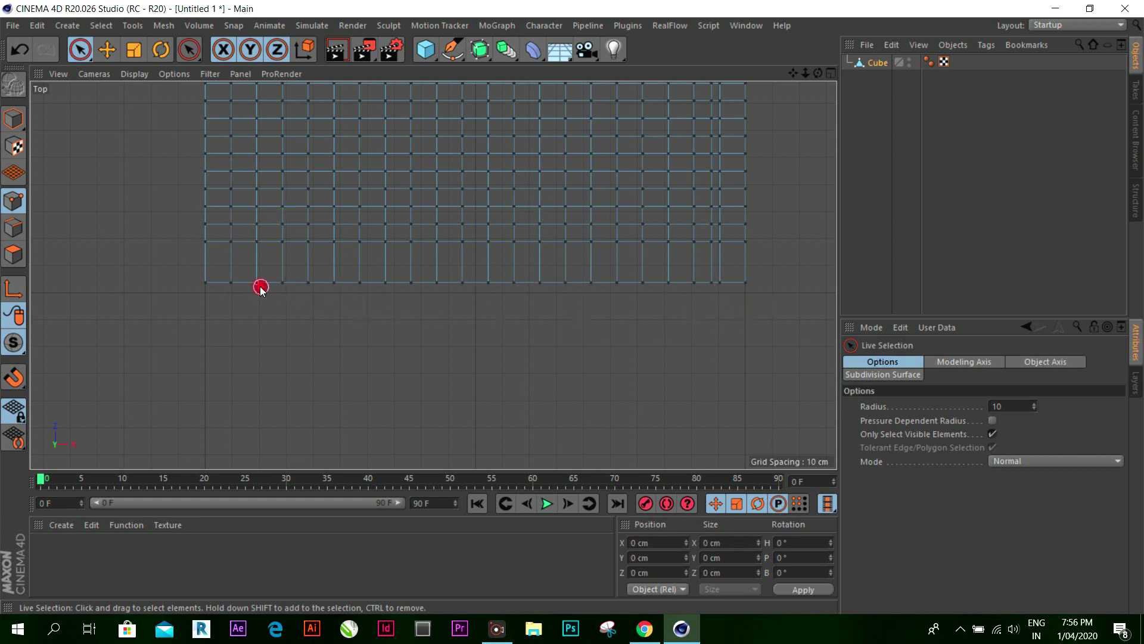
{"action": "left_click", "coordinate": [207, 284]}
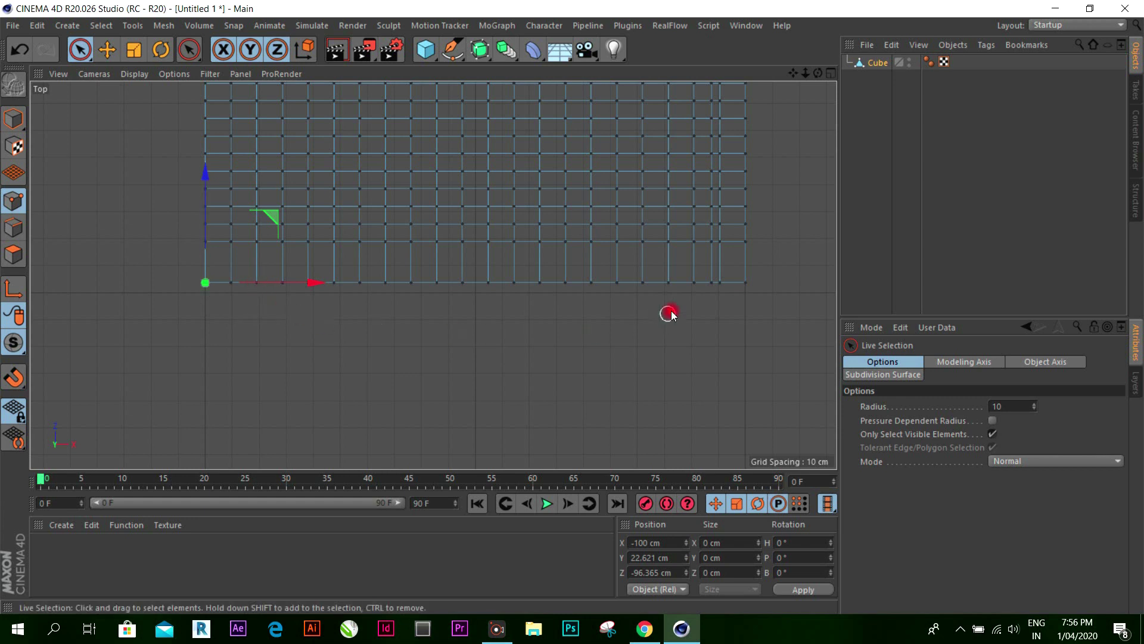
{"action": "left_click", "coordinate": [742, 287], "text": "shift"}
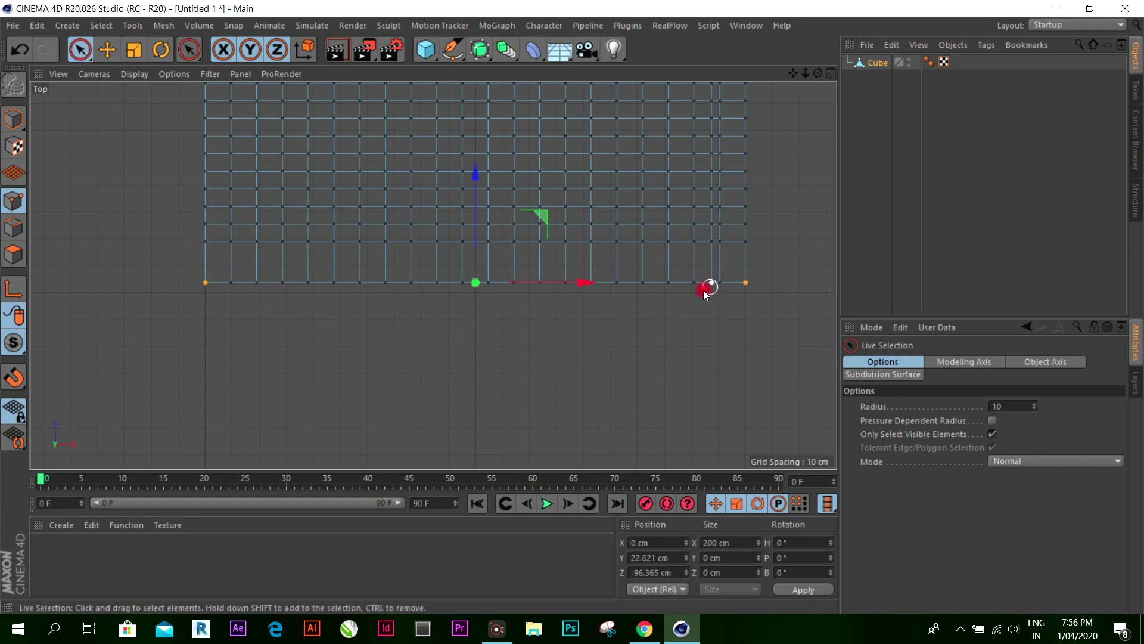
{"action": "left_click", "coordinate": [705, 288], "text": "shift"}
{"action": "left_click", "coordinate": [361, 285]}
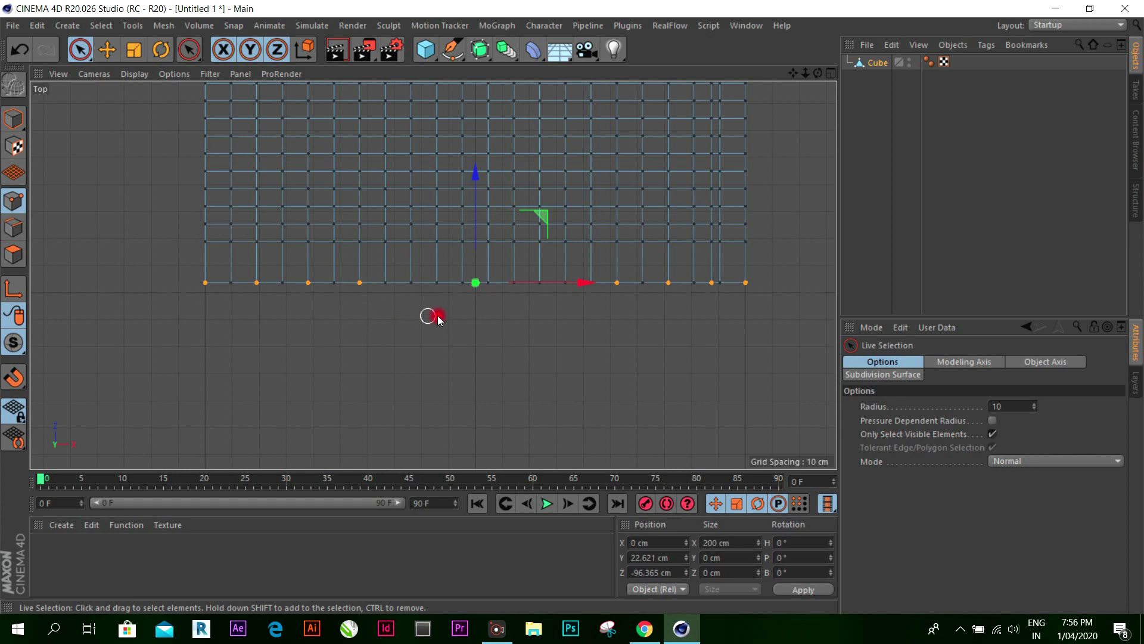
{"action": "left_click", "coordinate": [410, 284]}
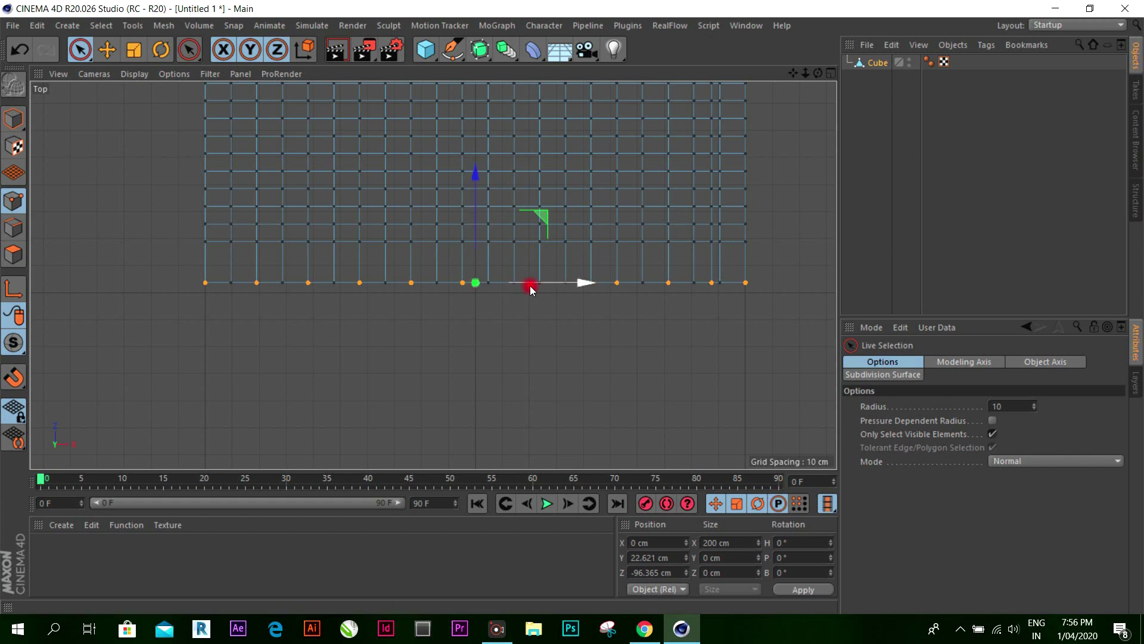
Step: Select the right corner and every alternate front-edge point through to the left corner
{"action": "left_click", "coordinate": [557, 304]}
{"action": "left_click", "coordinate": [746, 284]}
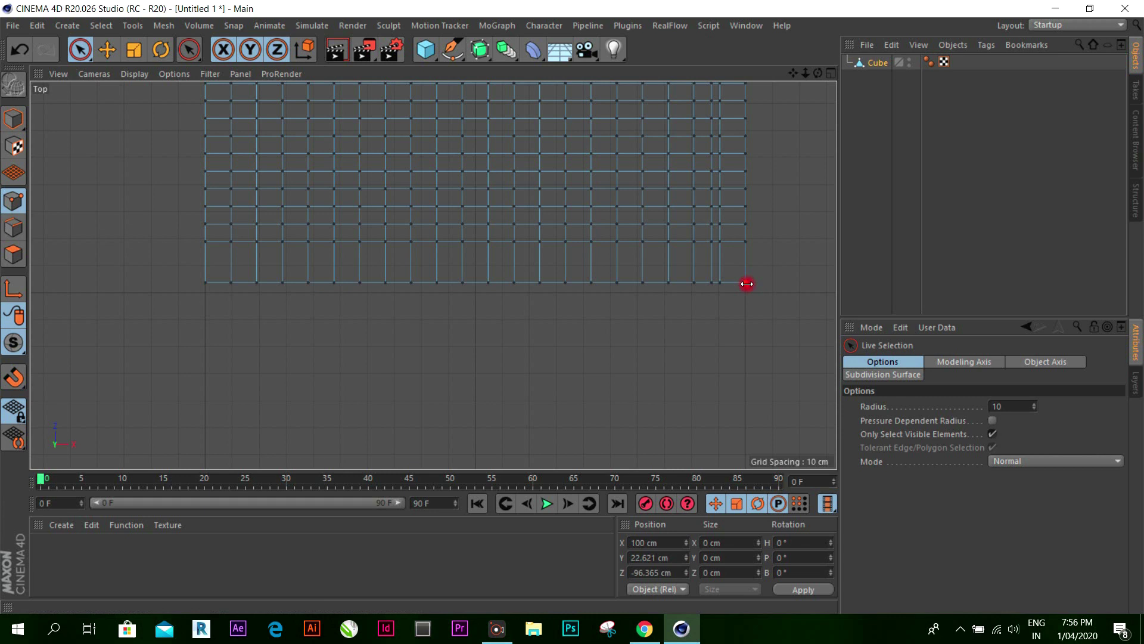
{"action": "left_click", "coordinate": [713, 286], "text": "shift"}
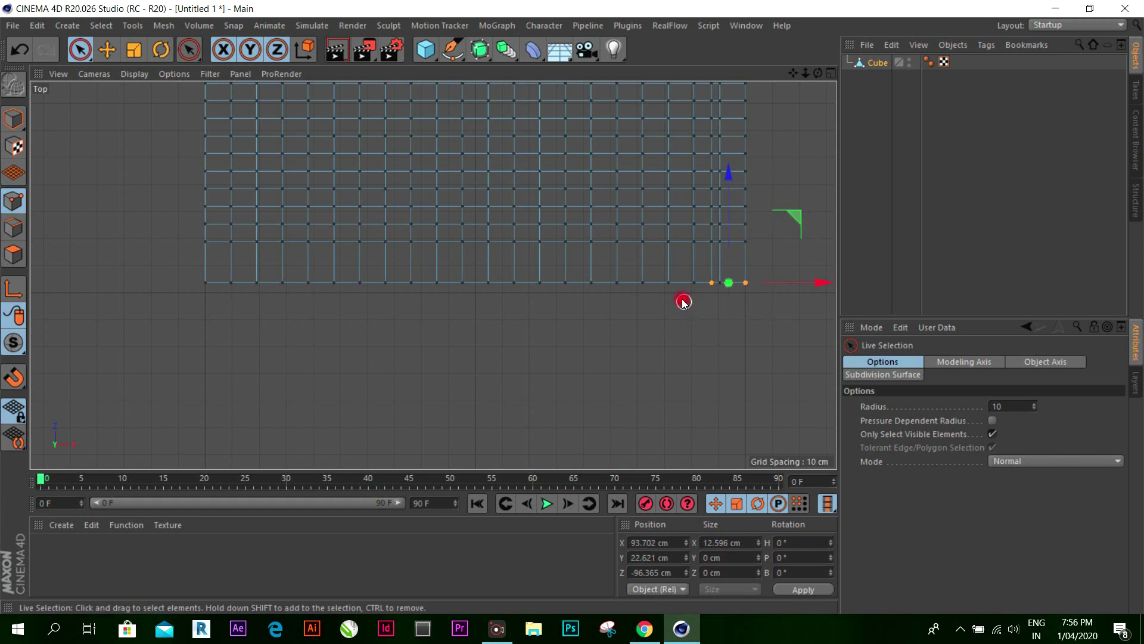
{"action": "left_click", "coordinate": [669, 286], "text": "shift"}
{"action": "left_click", "coordinate": [617, 287], "text": "shift"}
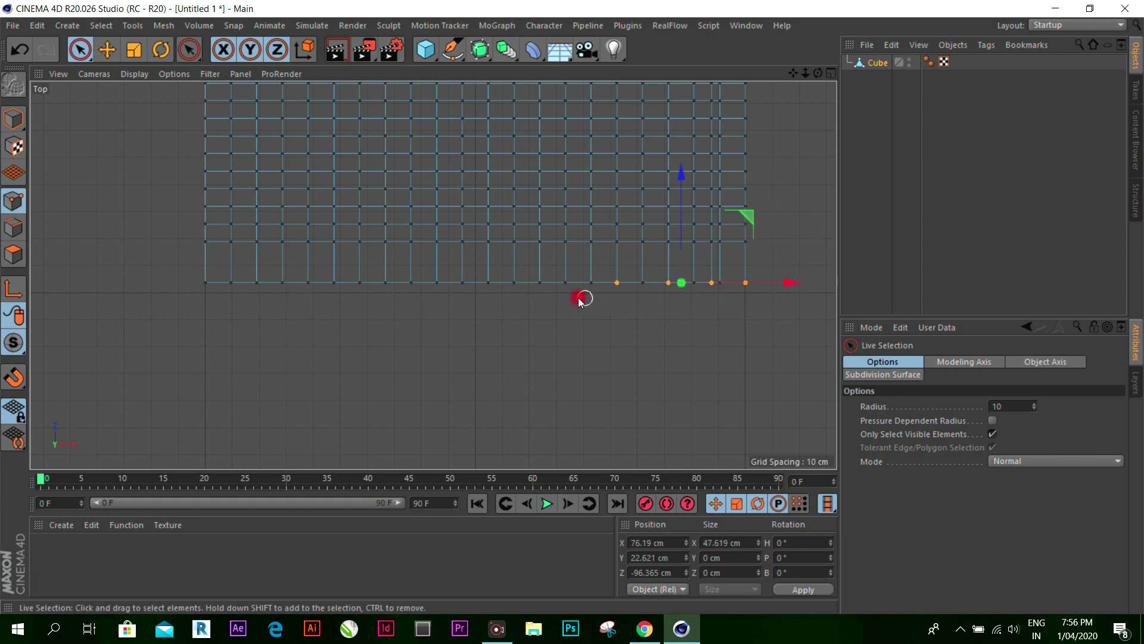
{"action": "left_click", "coordinate": [565, 286], "text": "shift"}
{"action": "left_click", "coordinate": [514, 286], "text": "shift"}
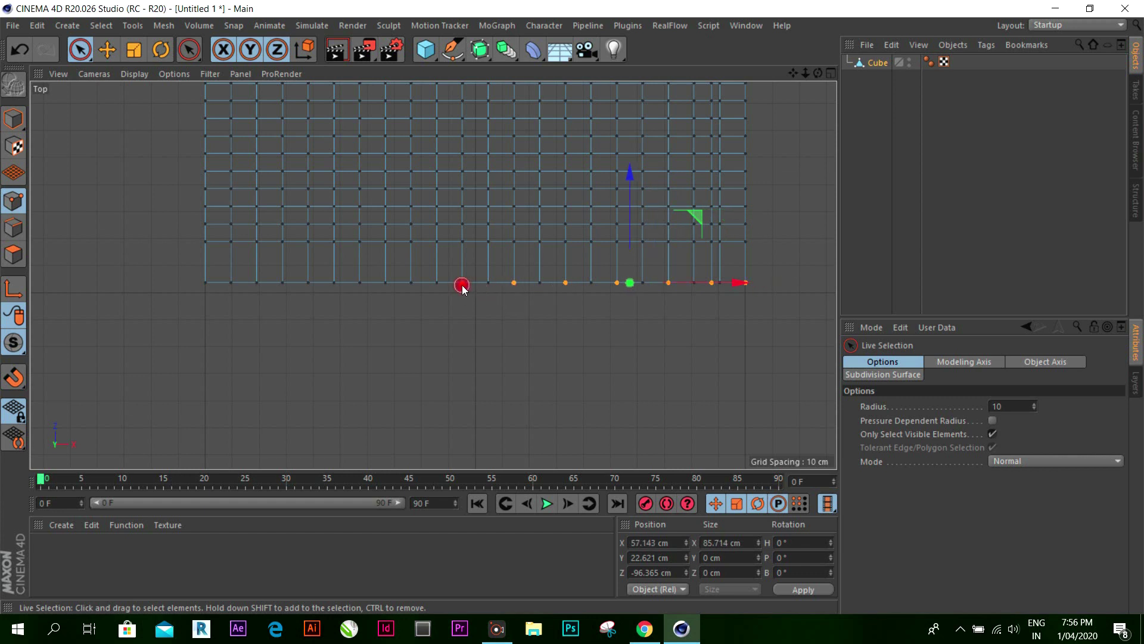
{"action": "left_click", "coordinate": [463, 286], "text": "shift"}
{"action": "left_click", "coordinate": [417, 287], "text": "shift"}
{"action": "left_click", "coordinate": [360, 287], "text": "shift"}
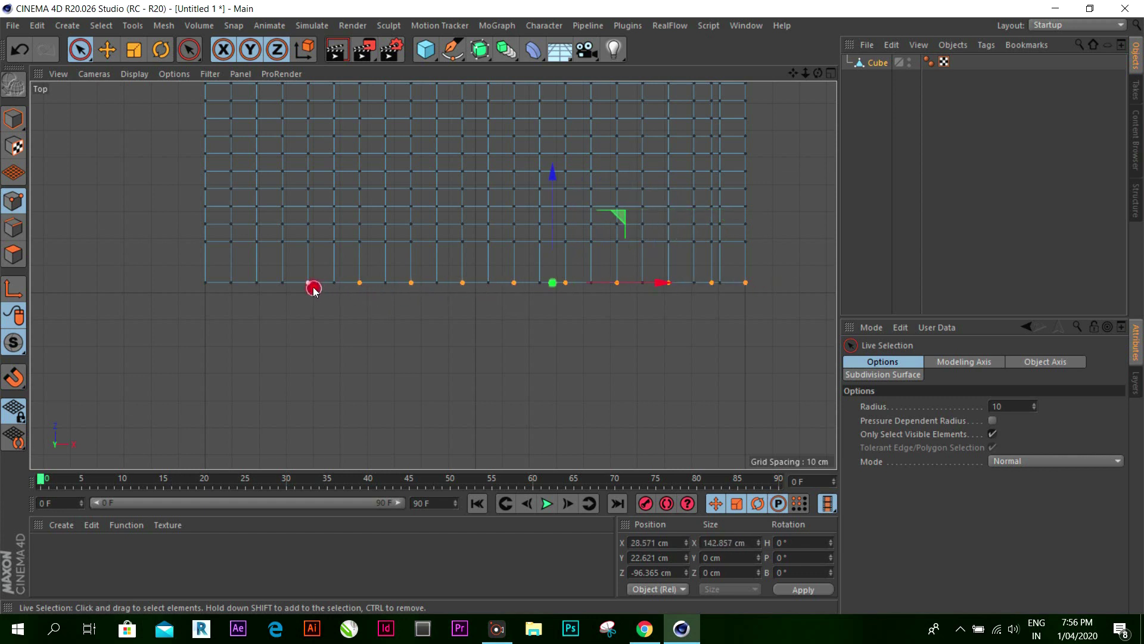
{"action": "left_click", "coordinate": [301, 289], "text": "shift"}
{"action": "left_click", "coordinate": [258, 288], "text": "shift"}
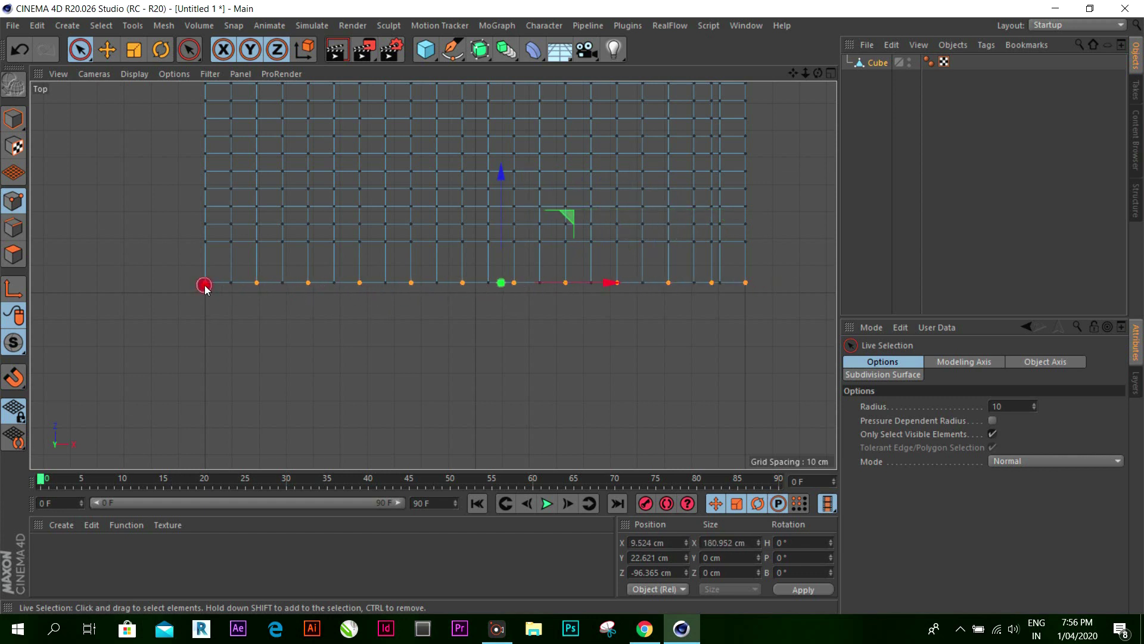
{"action": "left_click", "coordinate": [205, 286], "text": "shift"}
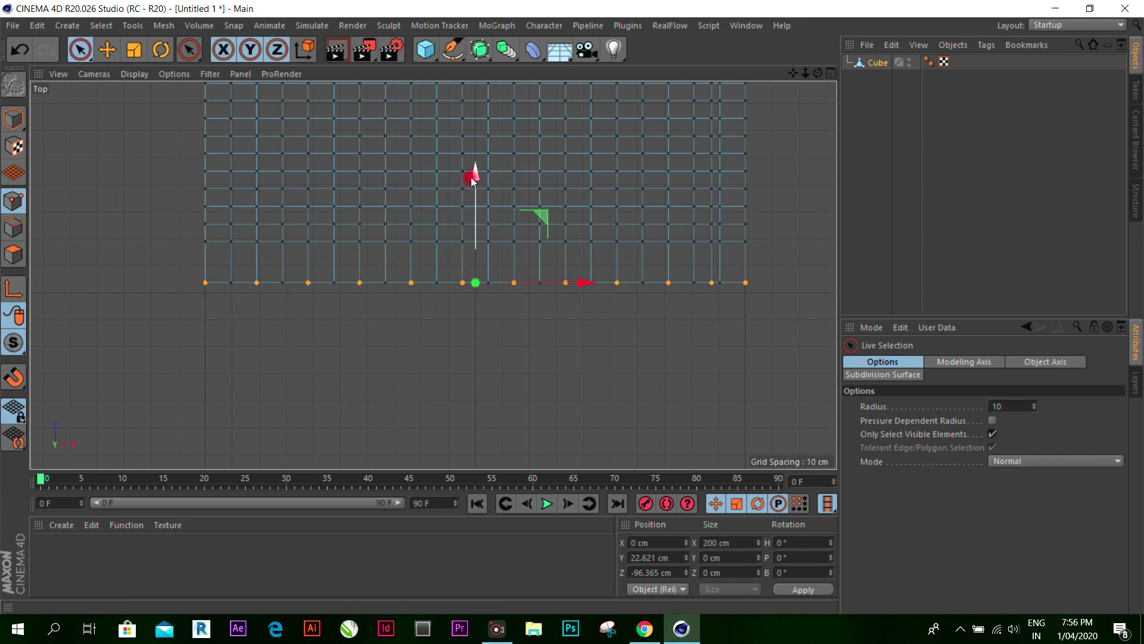
Step: Pull the alternating front-edge points out about 13 cm along Z into a zigzag
{"action": "left_click_drag", "start_coordinate": [475, 177], "coordinate": [476, 212]}
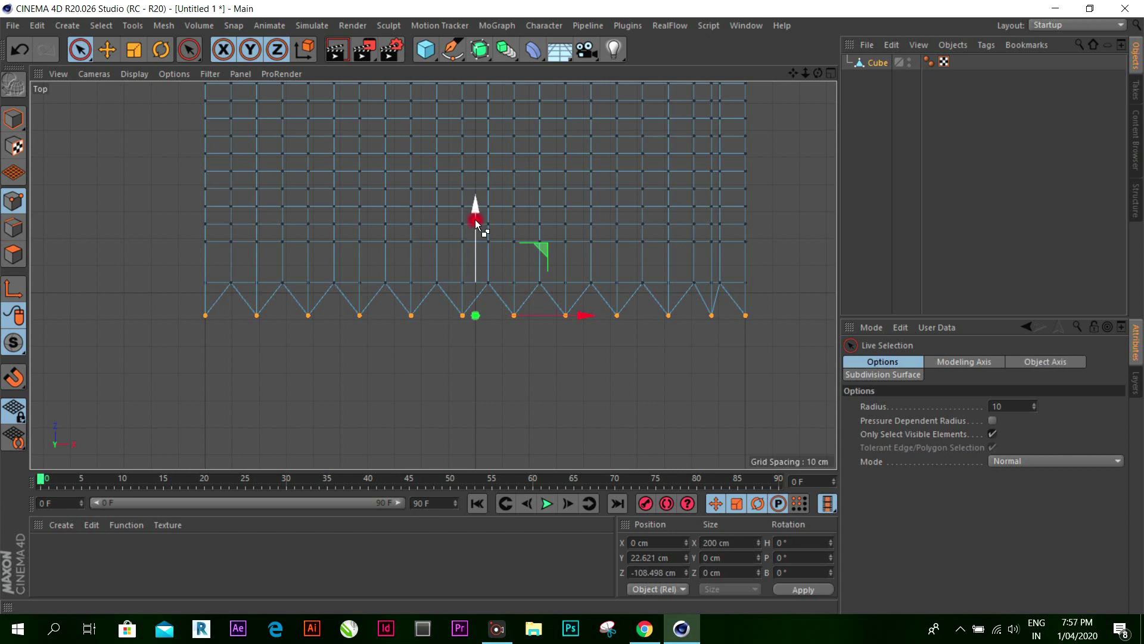
{"action": "key", "text": "ctrl+z"}
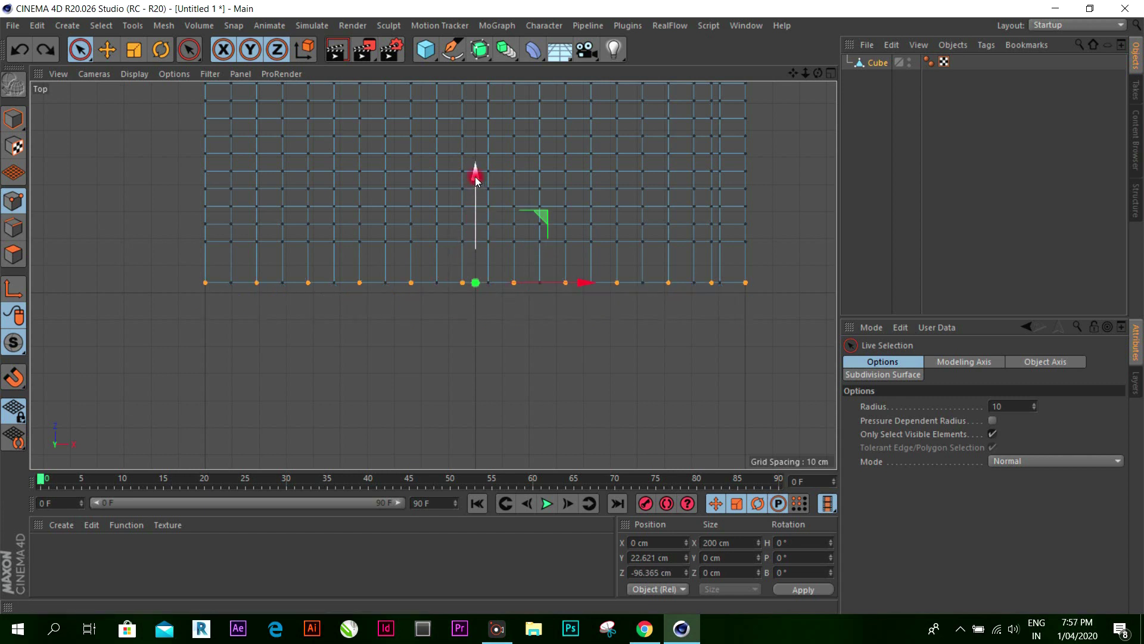
{"action": "left_click_drag", "start_coordinate": [475, 176], "coordinate": [481, 215]}
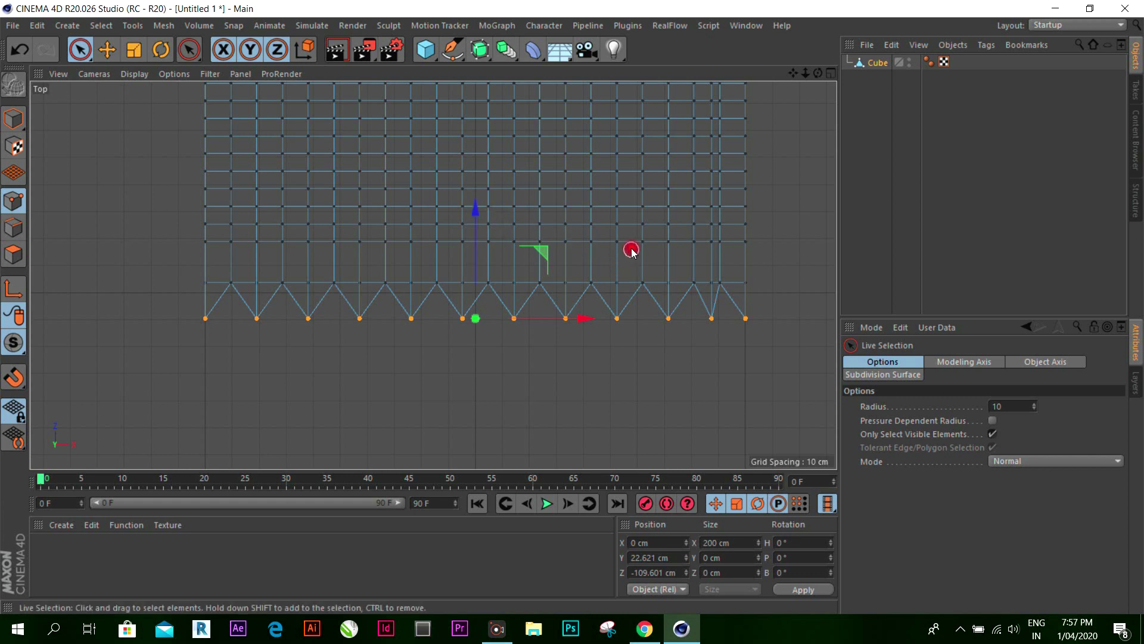
{"action": "left_click", "coordinate": [830, 74]}
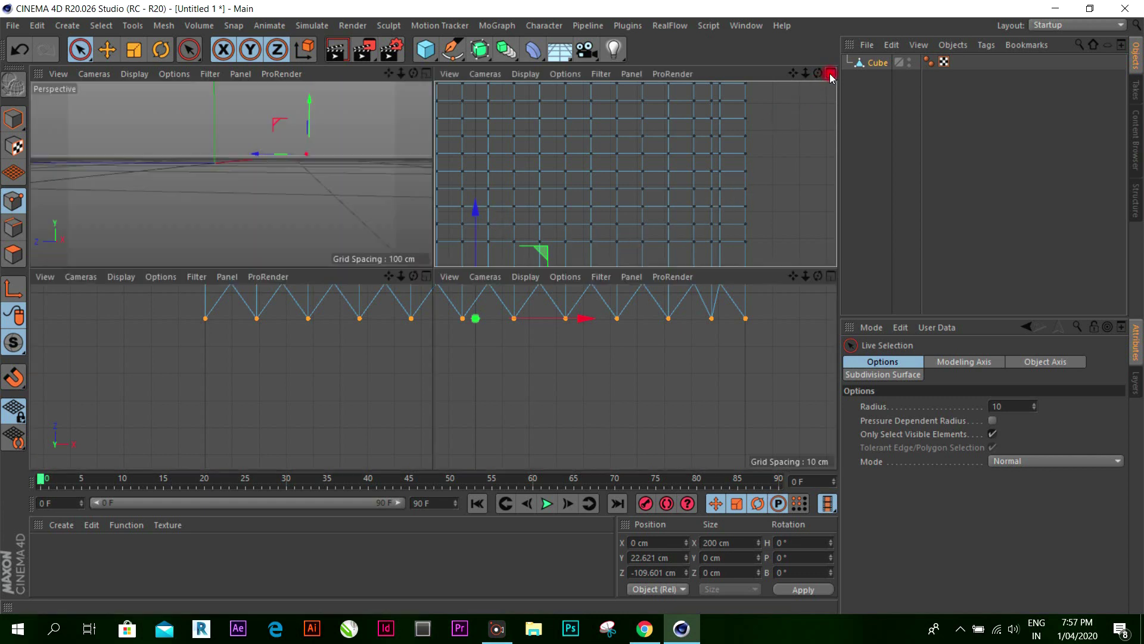
{"action": "left_click", "coordinate": [426, 73]}
{"action": "left_click_drag", "start_coordinate": [818, 73], "coordinate": [571, 307]}
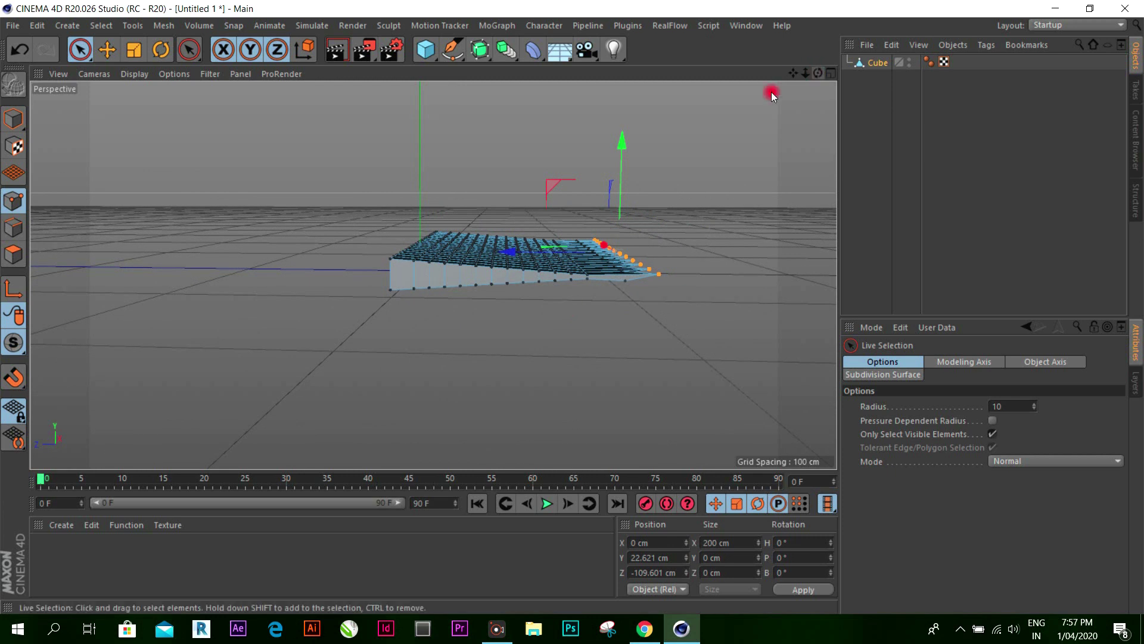
{"action": "left_click_drag", "start_coordinate": [657, 260], "coordinate": [621, 222], "text": "alt"}
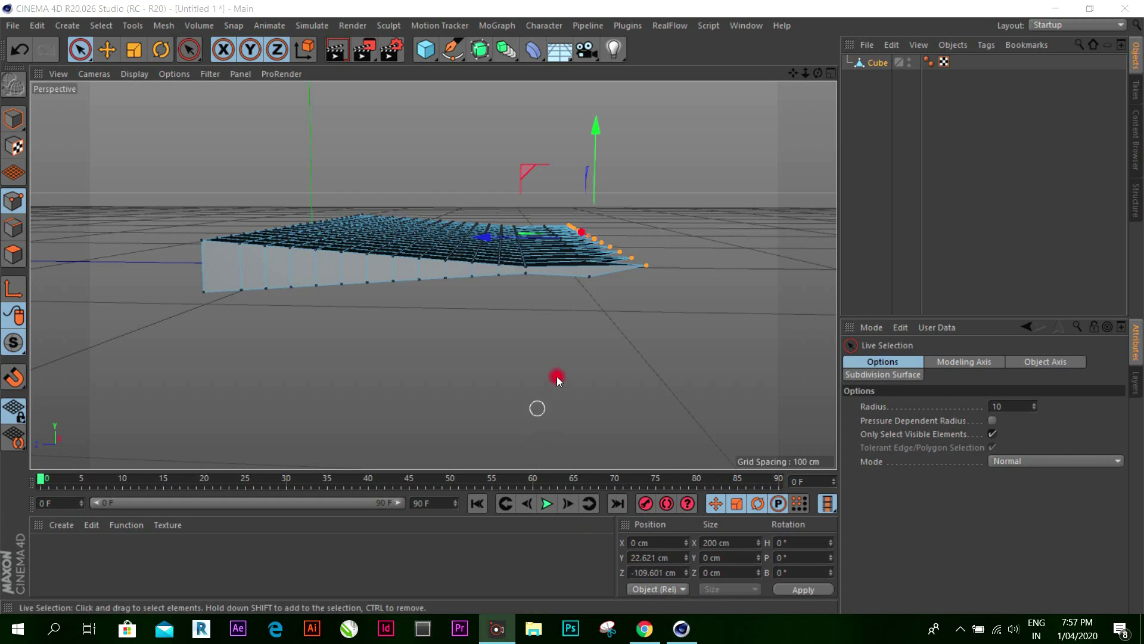
{"action": "left_click", "coordinate": [836, 75]}
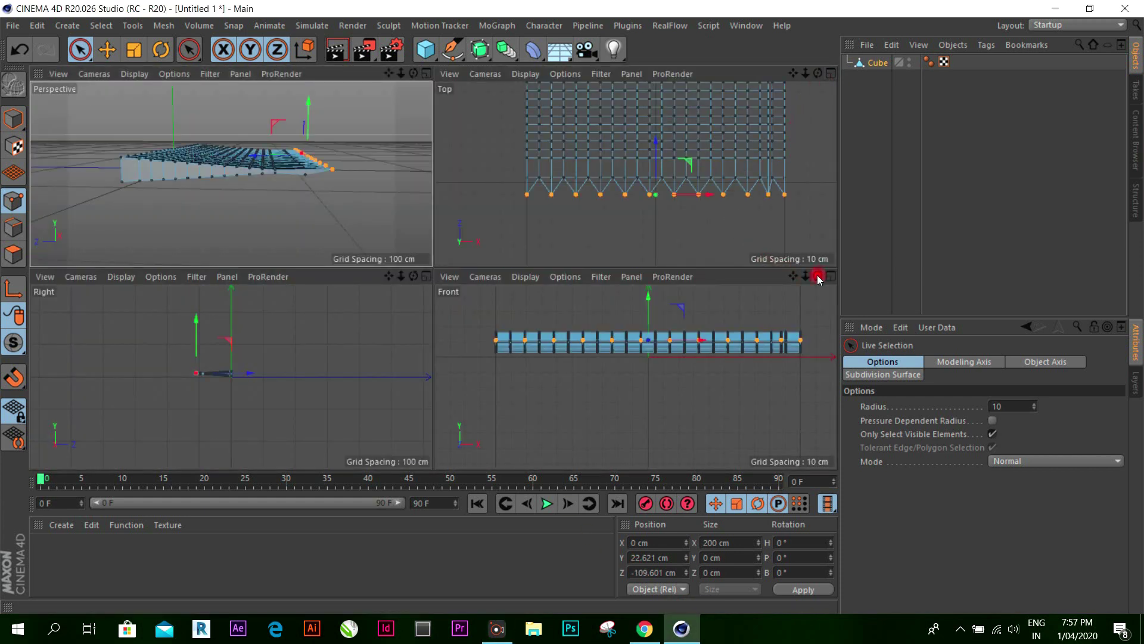
Step: Maximize the Right view and zoom in close on the slab's tapered profile
{"action": "left_click", "coordinate": [427, 280]}
{"action": "scroll", "coordinate": [345, 345], "scroll_direction": "up", "scroll_amount": 3}
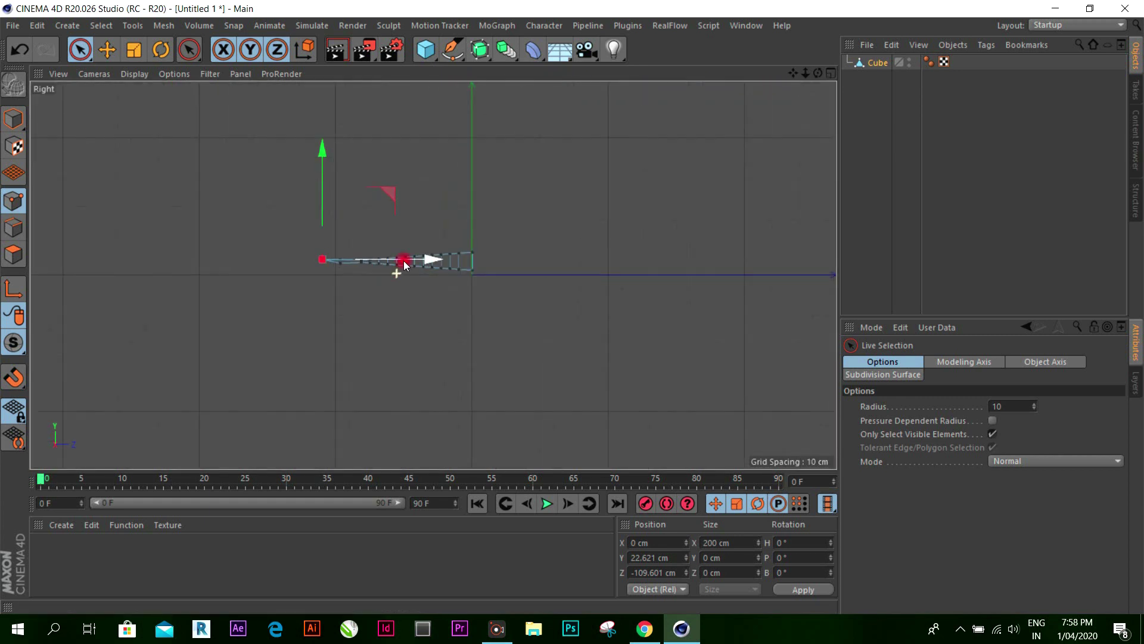
{"action": "scroll", "coordinate": [401, 263], "scroll_direction": "up", "scroll_amount": 2}
{"action": "scroll", "coordinate": [455, 186], "scroll_direction": "up", "scroll_amount": 2}
{"action": "scroll", "coordinate": [456, 186], "scroll_direction": "up", "scroll_amount": 1}
{"action": "scroll", "coordinate": [455, 186], "scroll_direction": "up", "scroll_amount": 1}
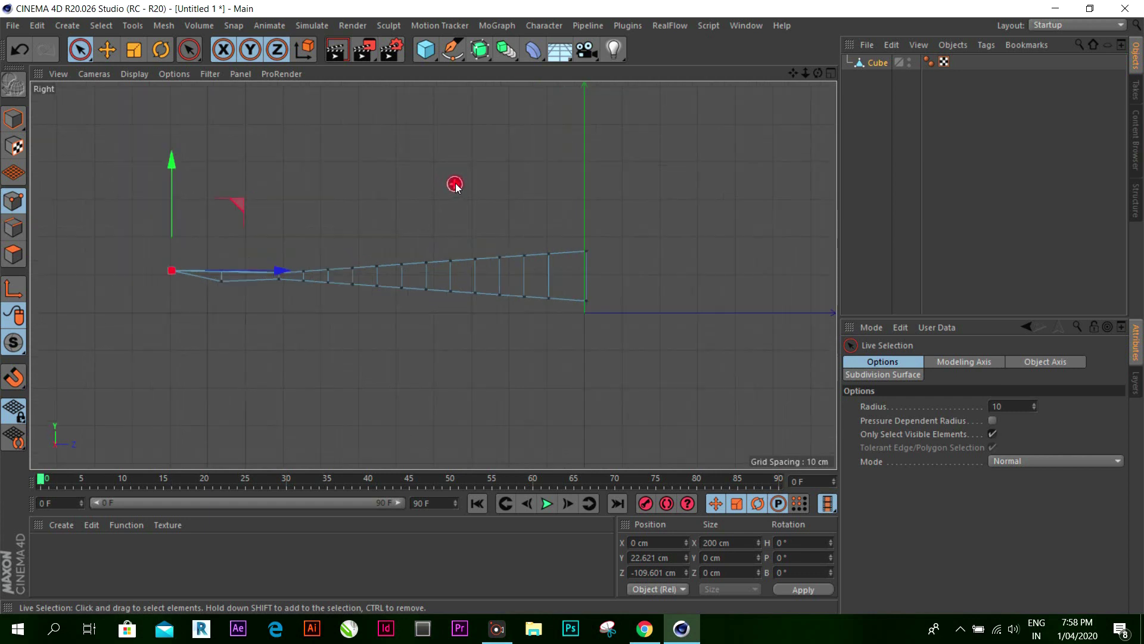
{"action": "scroll", "coordinate": [310, 222], "scroll_direction": "up", "scroll_amount": 1}
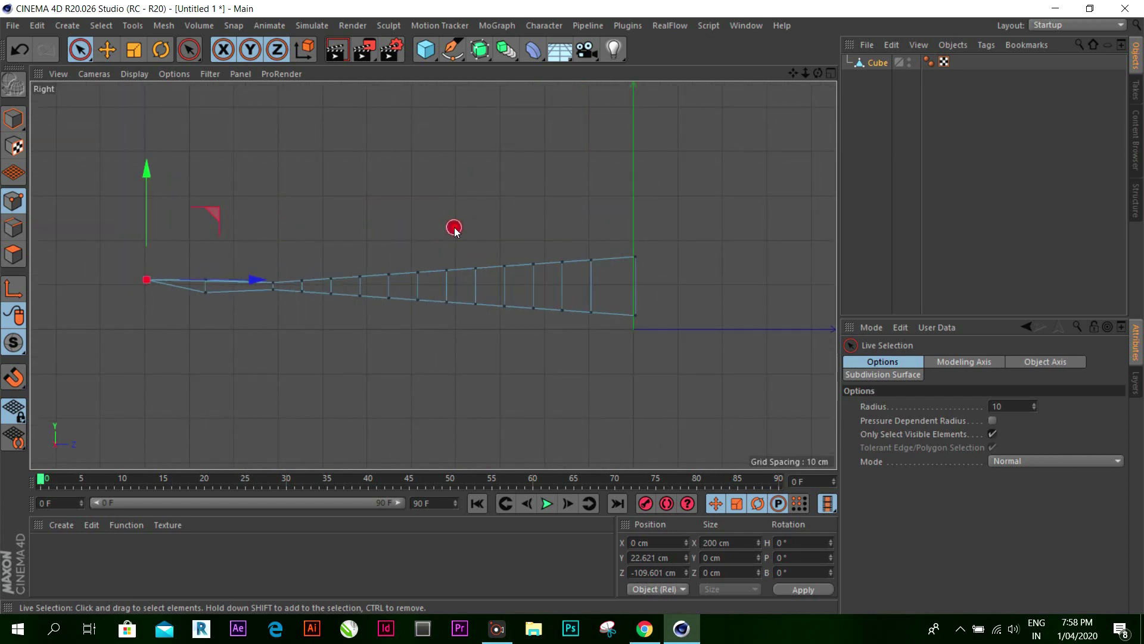
{"action": "scroll", "coordinate": [454, 229], "scroll_direction": "down", "scroll_amount": 1}
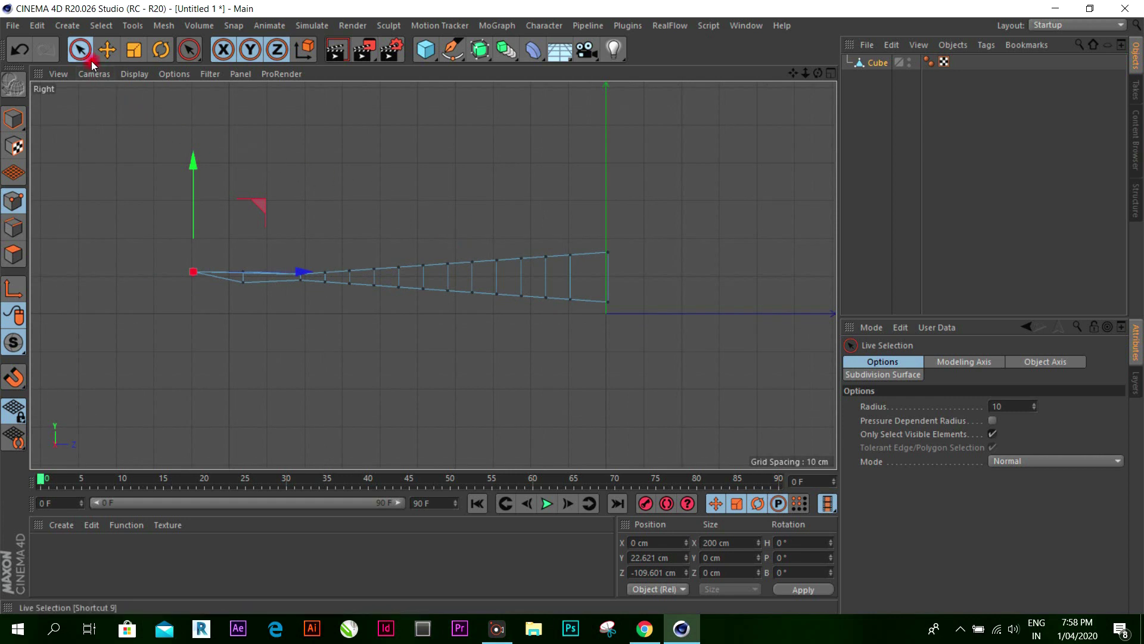
{"action": "left_click_drag", "start_coordinate": [91, 61], "coordinate": [138, 91]}
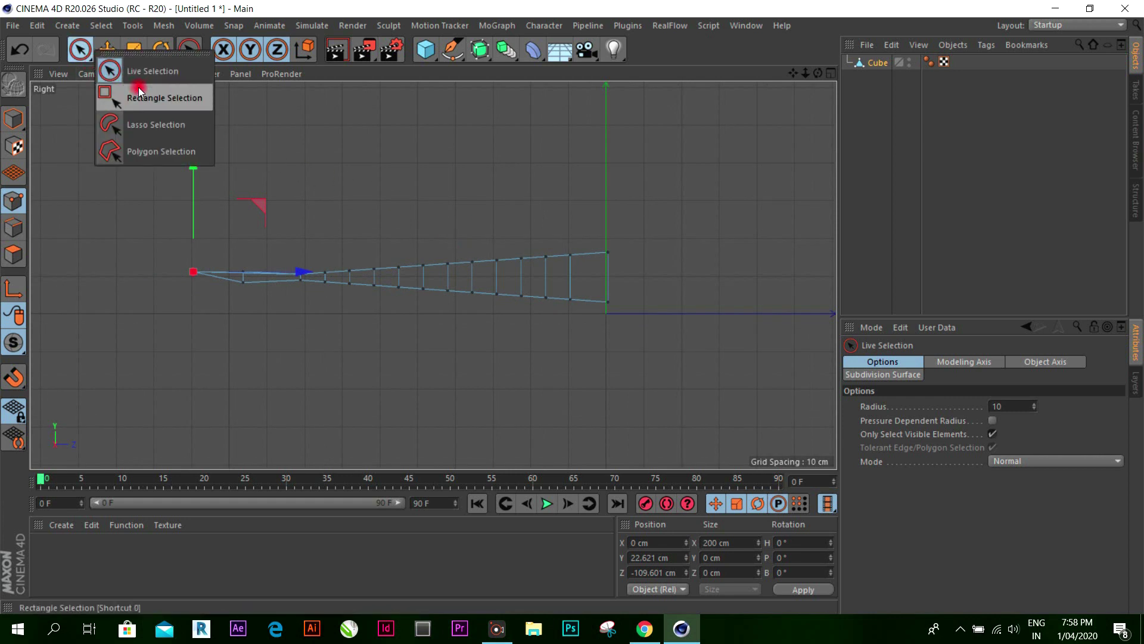
{"action": "left_click", "coordinate": [134, 201]}
{"action": "left_click", "coordinate": [20, 229]}
Step: Use Loop Selection to select the edge loop along the slab's top
{"action": "right_click", "coordinate": [116, 175]}
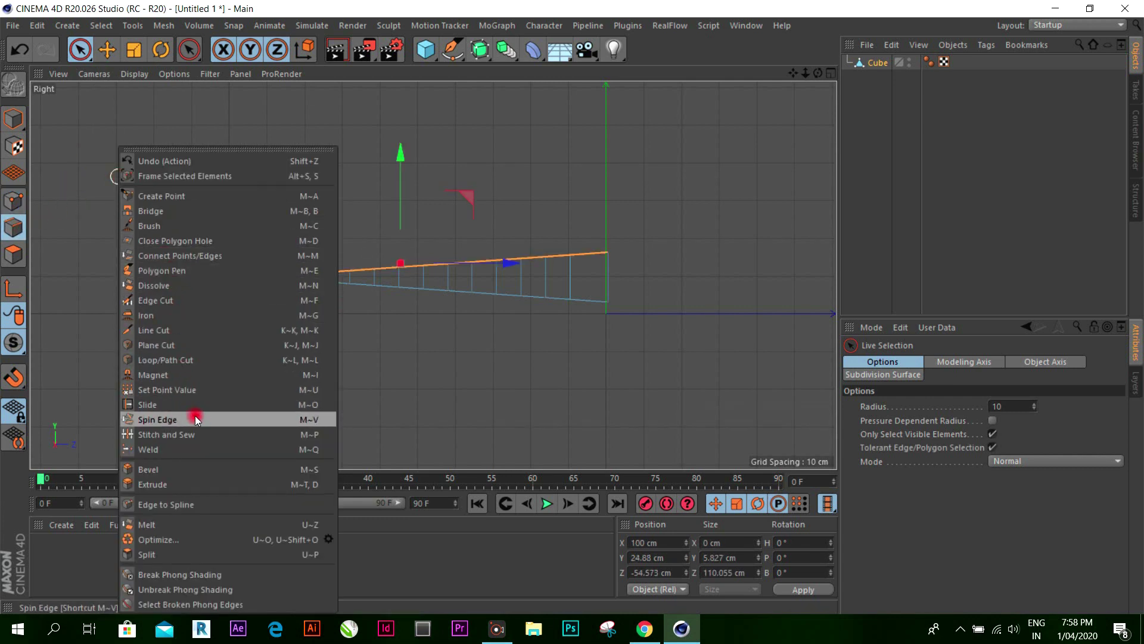
{"action": "left_click", "coordinate": [100, 25]}
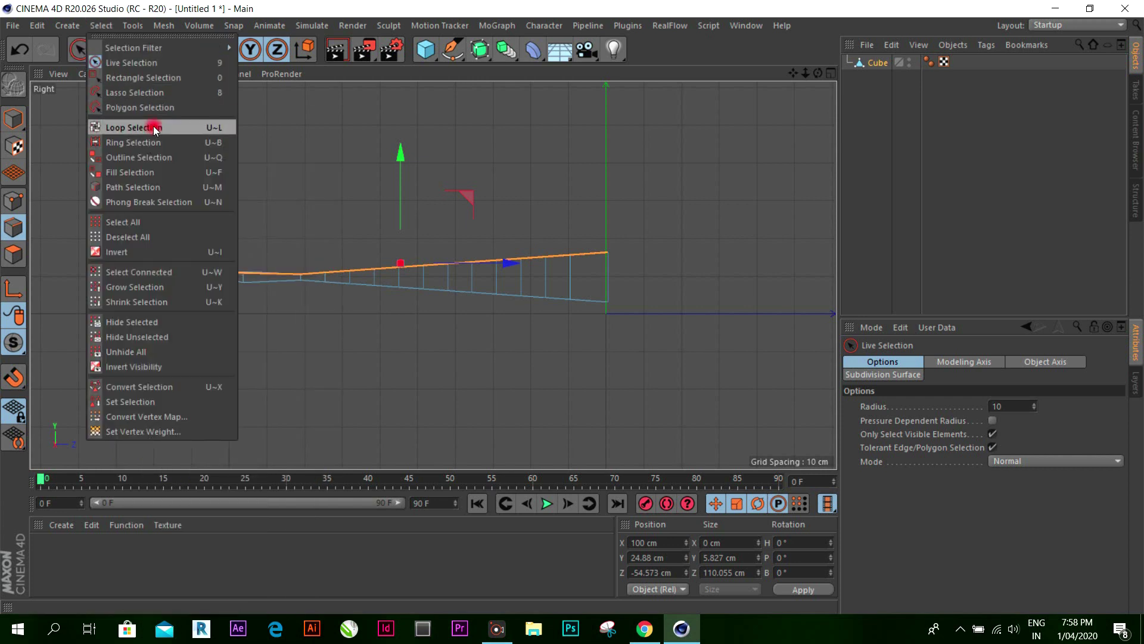
{"action": "left_click", "coordinate": [152, 127]}
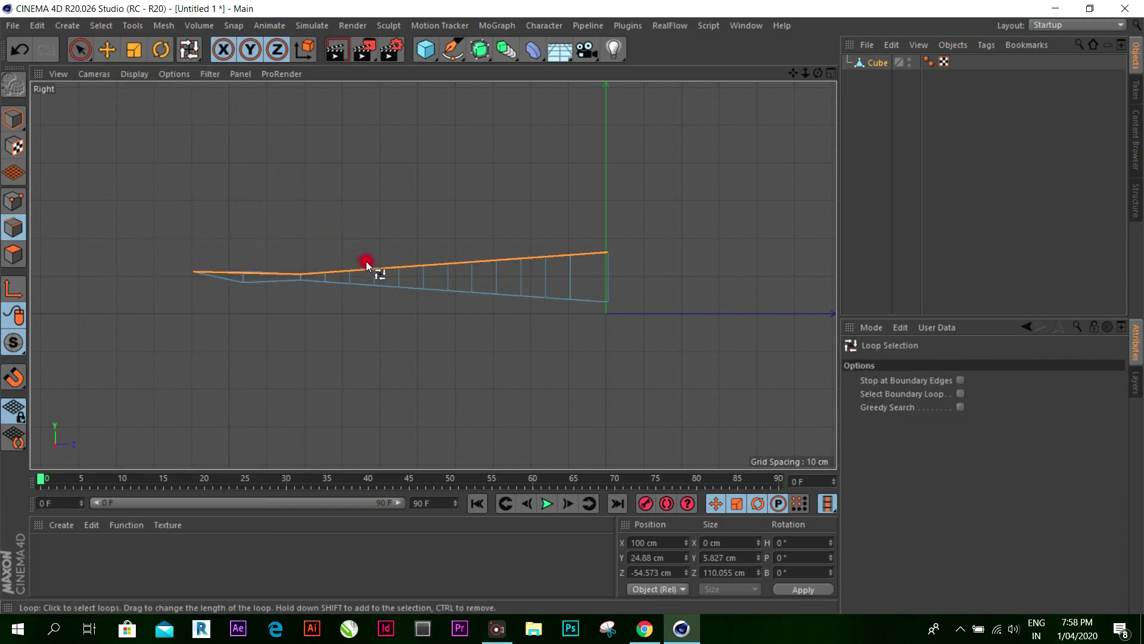
{"action": "left_click", "coordinate": [389, 286]}
{"action": "left_click", "coordinate": [832, 73]}
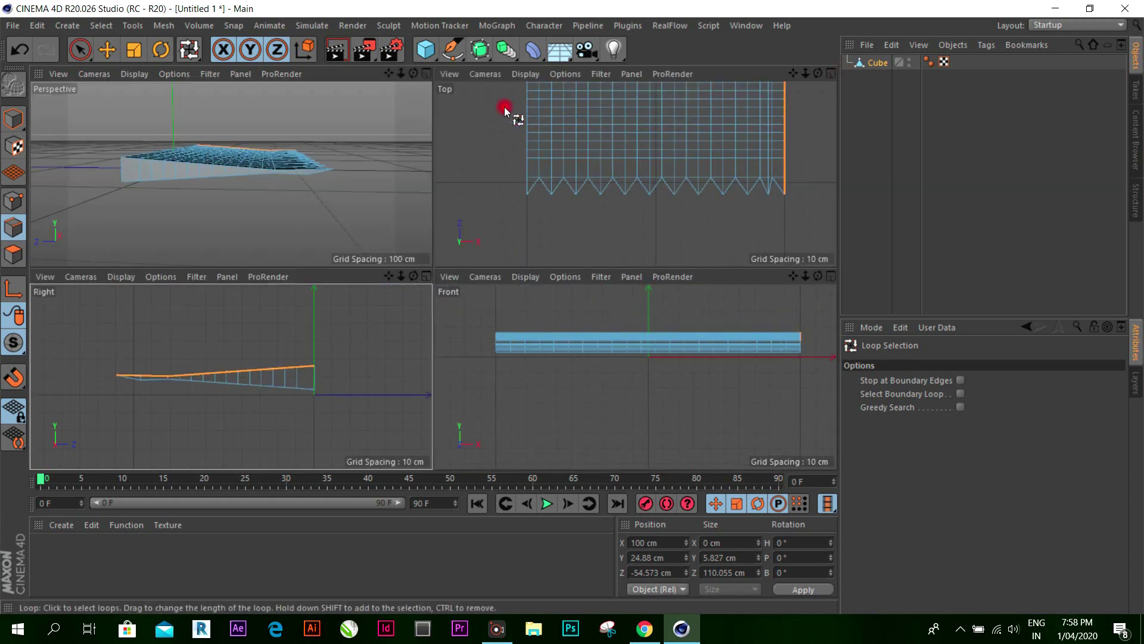
{"action": "left_click", "coordinate": [426, 73]}
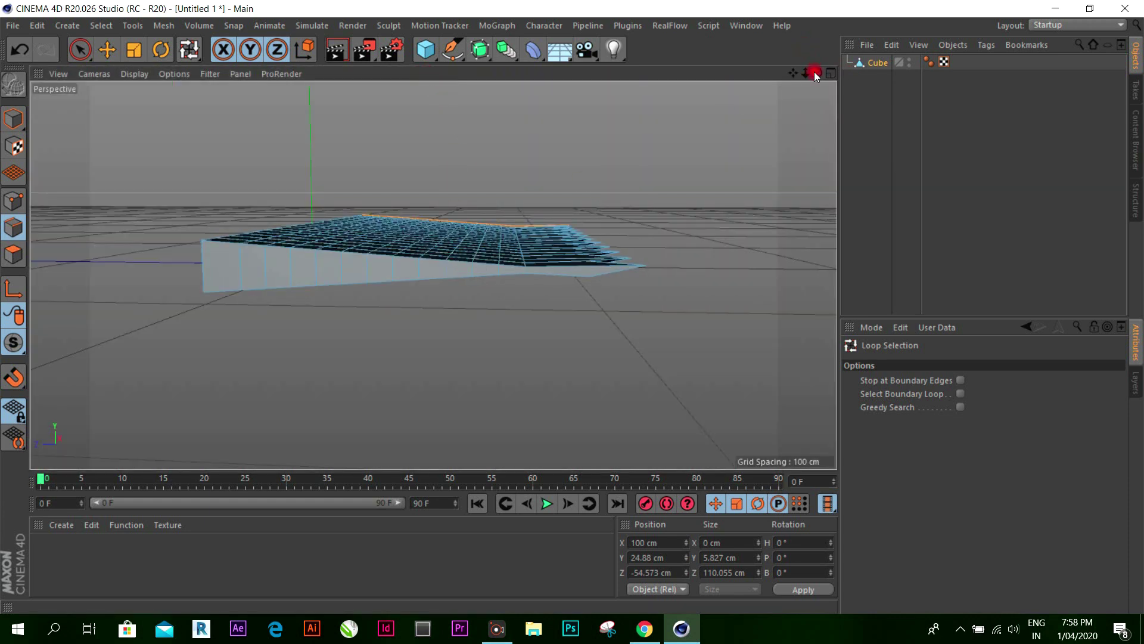
{"action": "left_click_drag", "start_coordinate": [814, 71], "coordinate": [573, 308]}
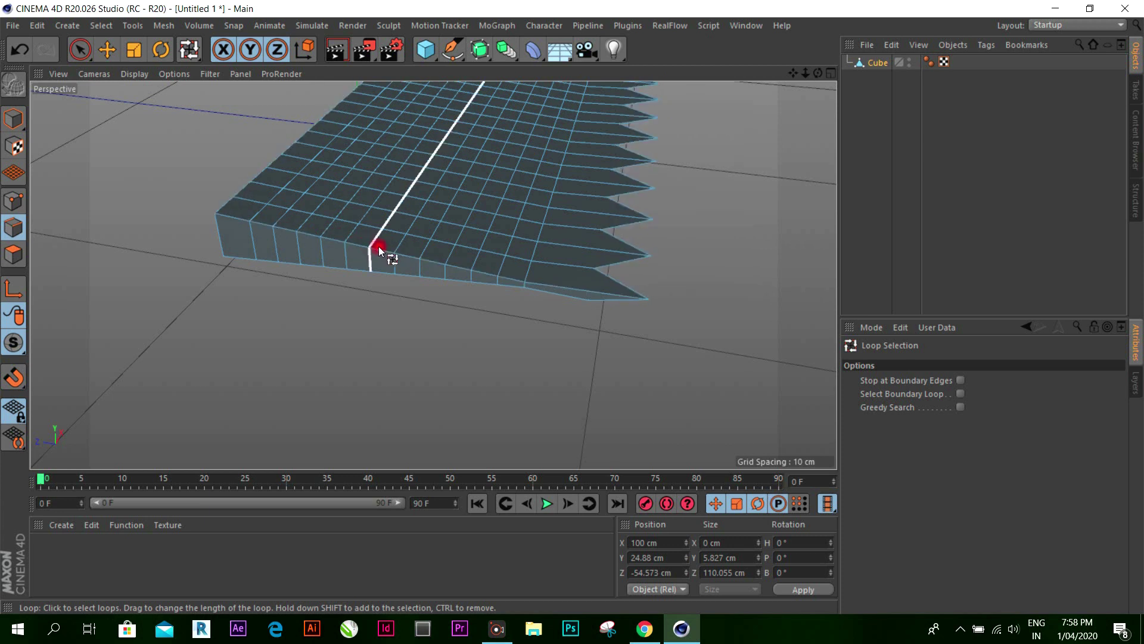
{"action": "left_click", "coordinate": [349, 254]}
{"action": "left_click", "coordinate": [831, 73]}
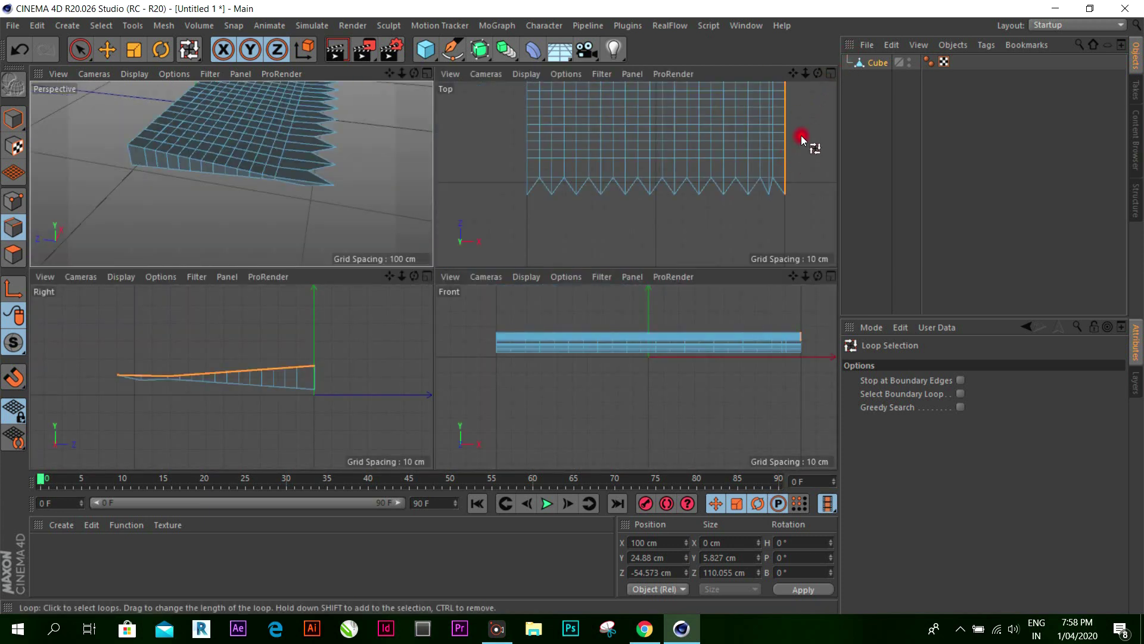
{"action": "left_click", "coordinate": [425, 277]}
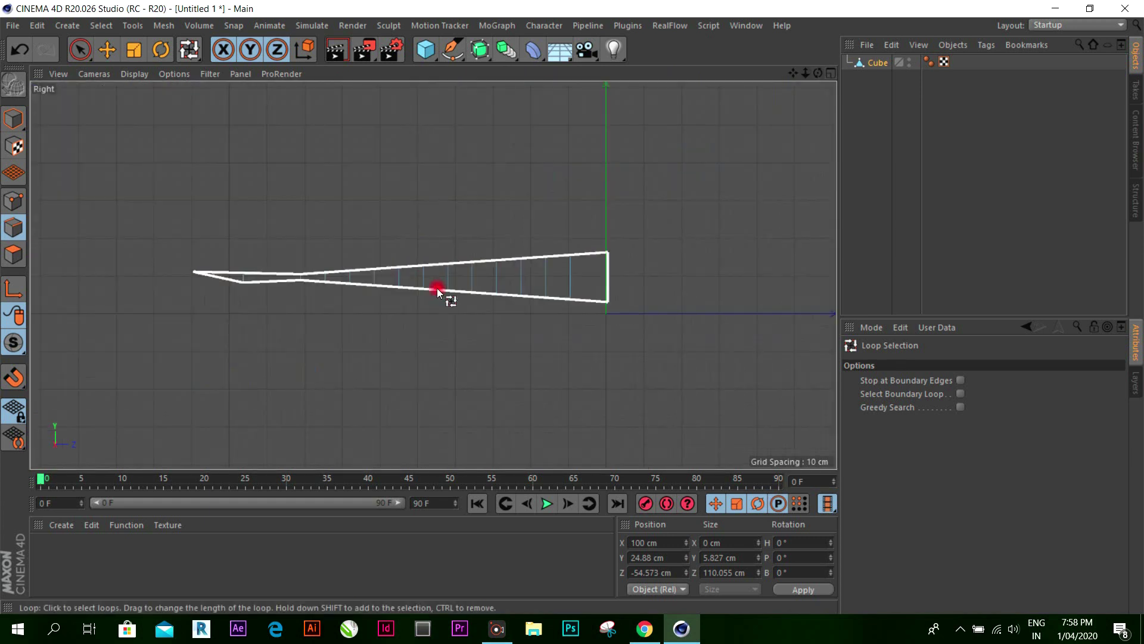
Step: Clear the edge selection and switch to Points mode with Rectangle Selection
{"action": "left_click", "coordinate": [106, 52]}
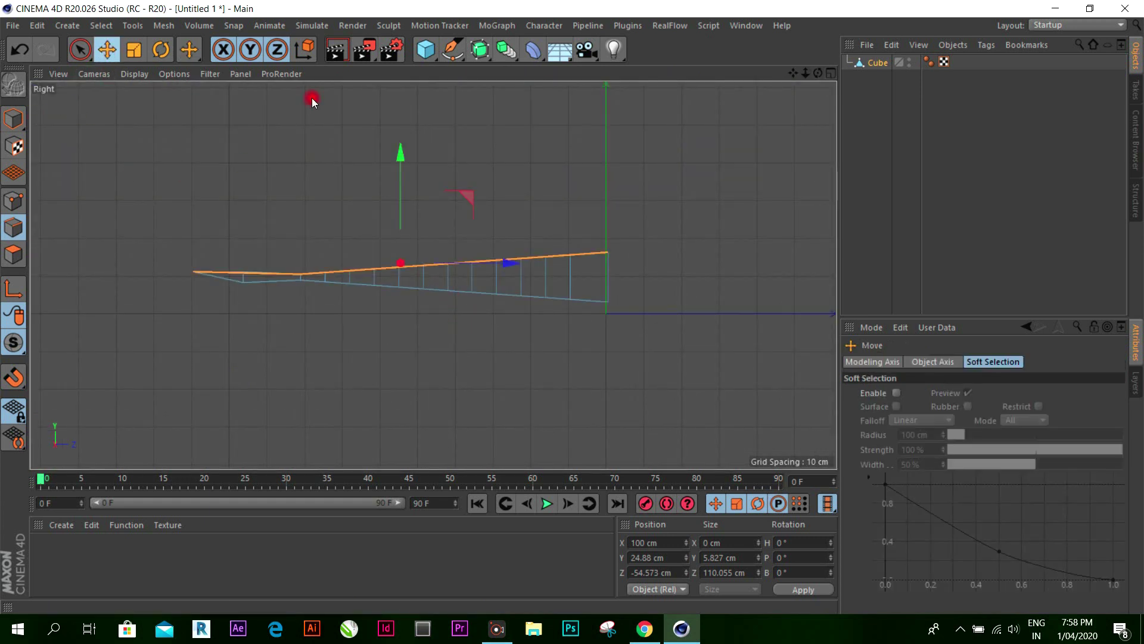
{"action": "left_click", "coordinate": [418, 327]}
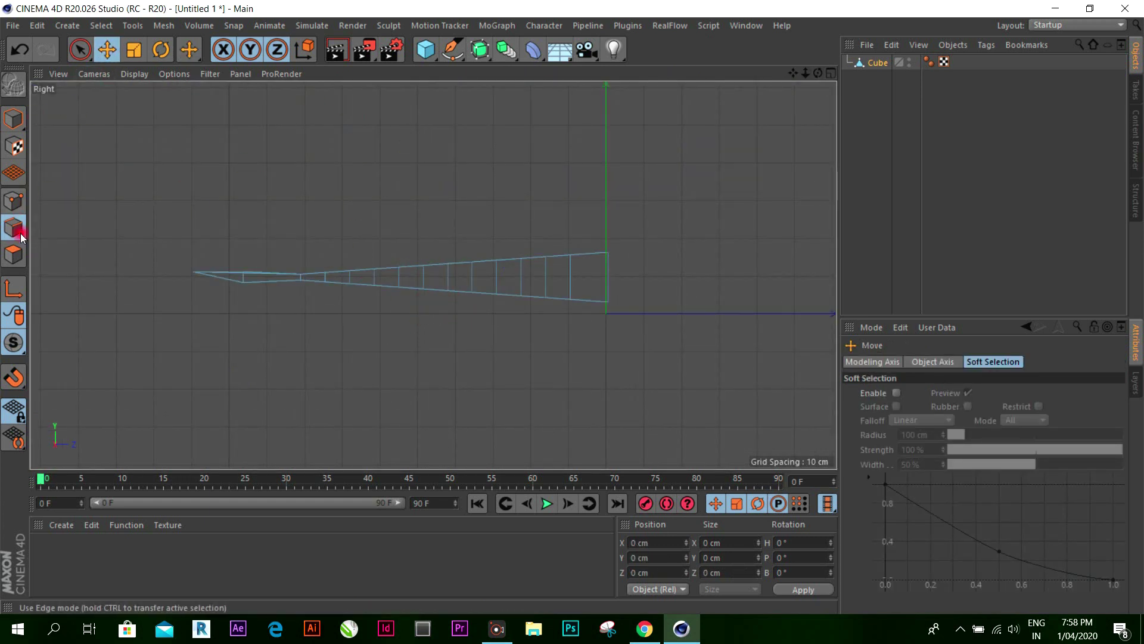
{"action": "left_click", "coordinate": [13, 201]}
{"action": "scroll", "coordinate": [513, 298], "scroll_direction": "up", "scroll_amount": 1}
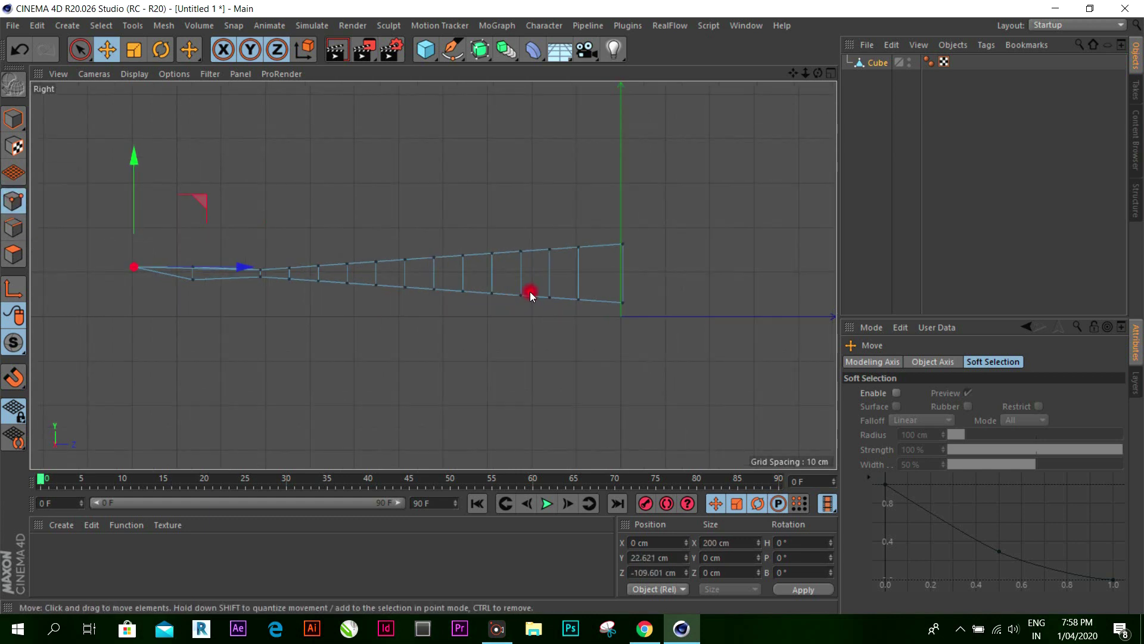
{"action": "scroll", "coordinate": [536, 268], "scroll_direction": "up", "scroll_amount": 2}
{"action": "left_click_drag", "start_coordinate": [79, 50], "coordinate": [143, 95]}
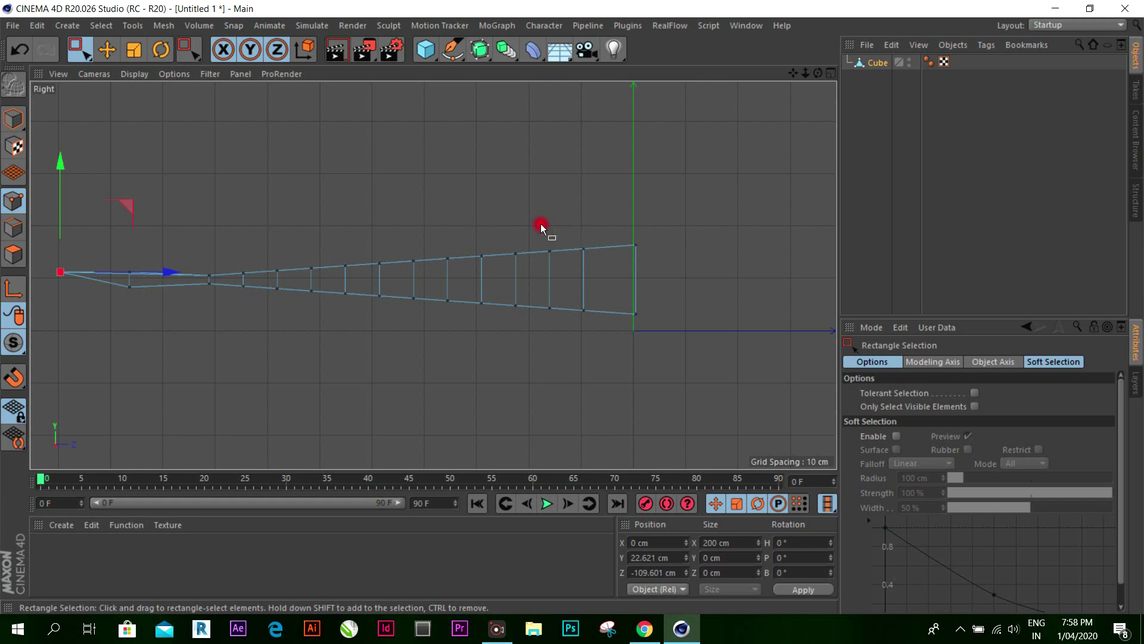
Step: Box-select six alternate vertical edges' points and raise them about 5 cm on Y
{"action": "left_click_drag", "start_coordinate": [534, 225], "coordinate": [562, 333]}
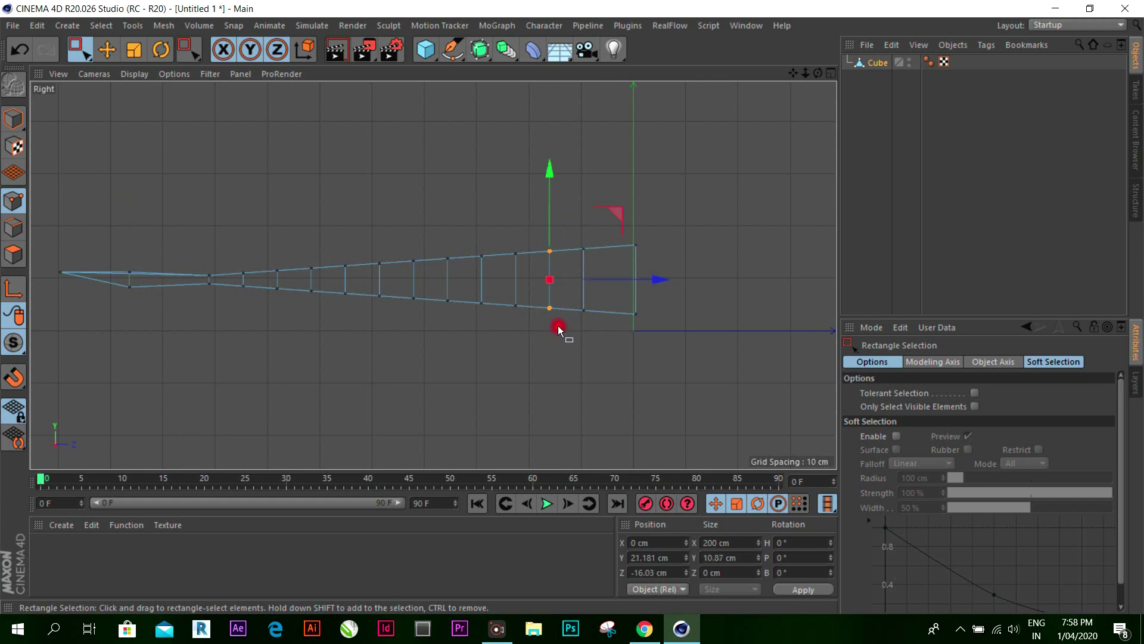
{"action": "left_click_drag", "start_coordinate": [481, 261], "coordinate": [502, 334], "text": "shift"}
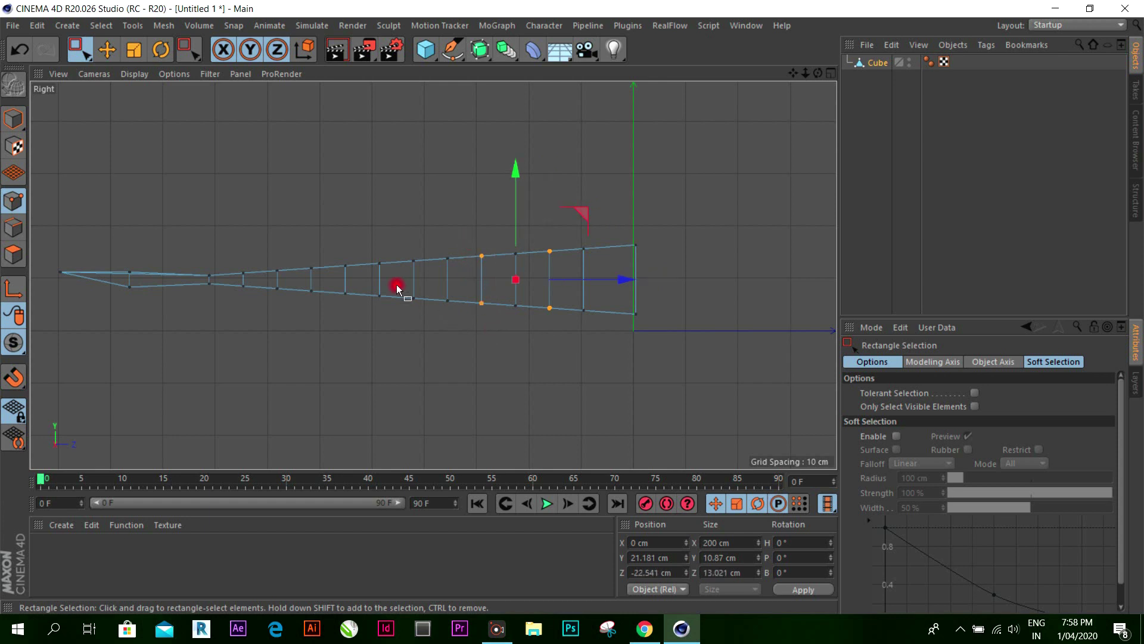
{"action": "left_click_drag", "start_coordinate": [404, 258], "coordinate": [425, 331], "text": "shift"}
{"action": "left_click_drag", "start_coordinate": [333, 254], "coordinate": [361, 327], "text": "shift"}
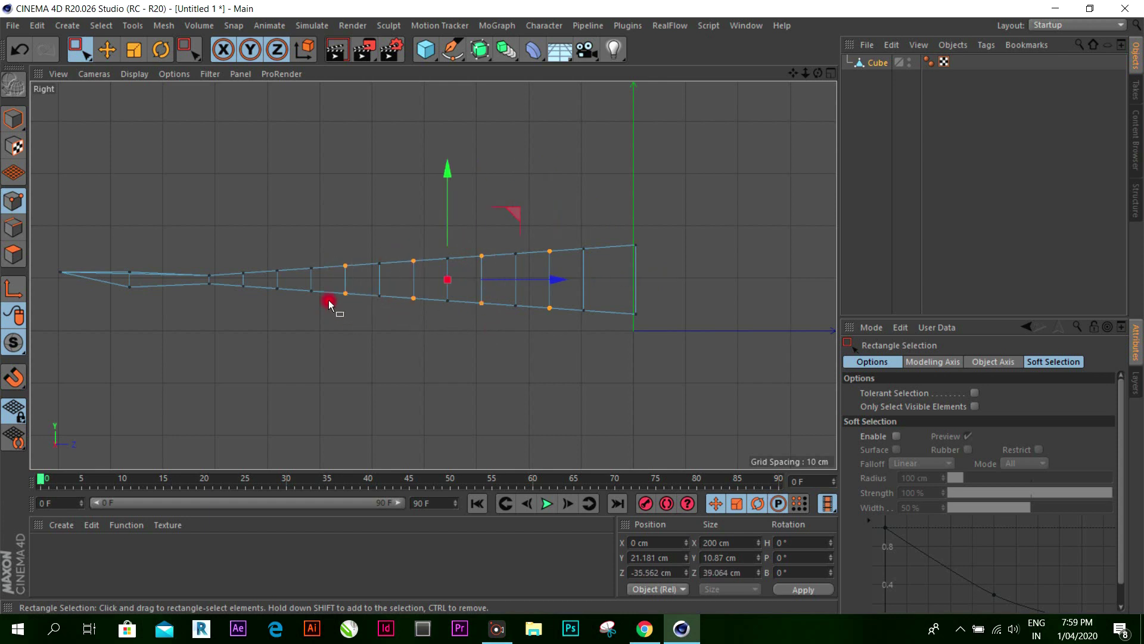
{"action": "left_click_drag", "start_coordinate": [266, 262], "coordinate": [279, 322], "text": "shift"}
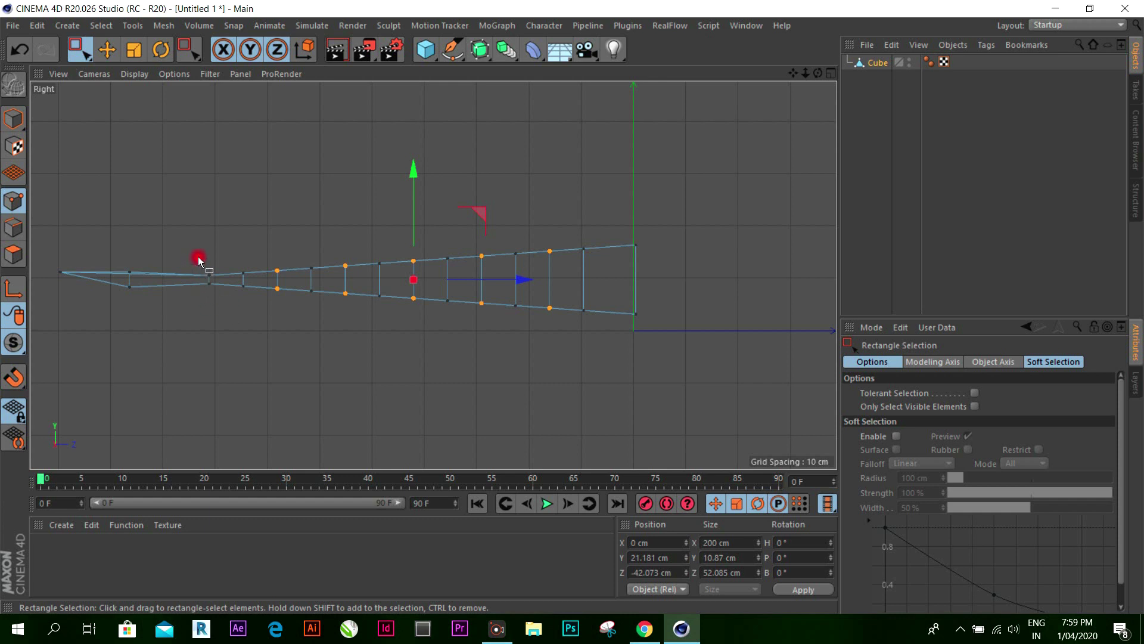
{"action": "left_click_drag", "start_coordinate": [199, 261], "coordinate": [250, 360], "text": "shift"}
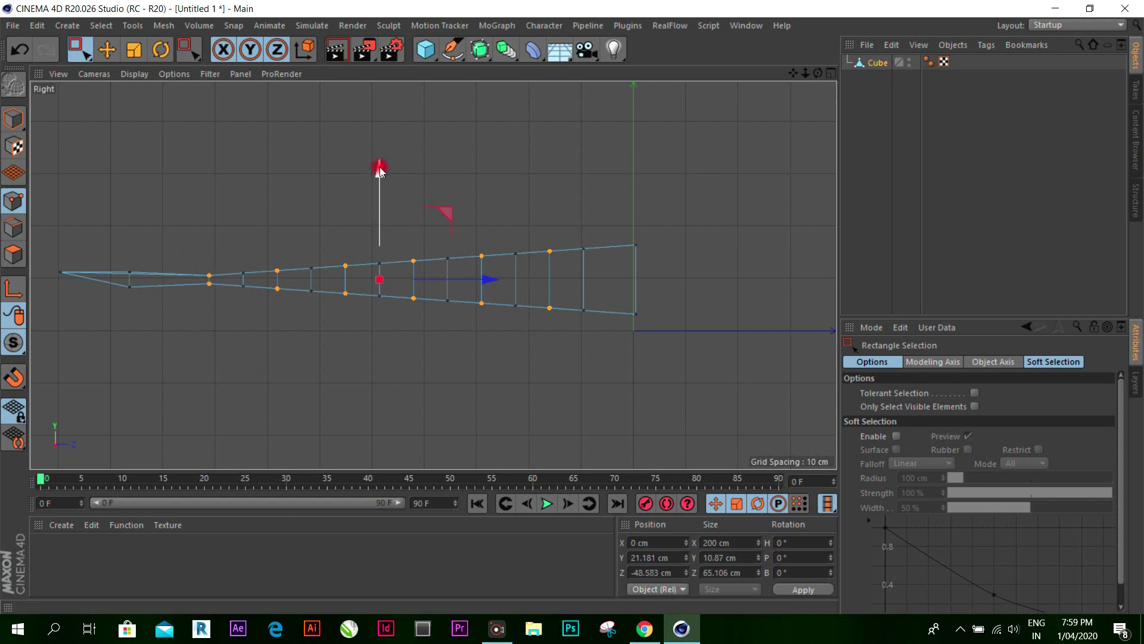
{"action": "mouse_move", "coordinate": [380, 170]}
{"action": "left_mouse_down"}
{"action": "mouse_move", "coordinate": [389, 123]}
{"action": "mouse_move", "coordinate": [396, 168]}
{"action": "left_mouse_up"}
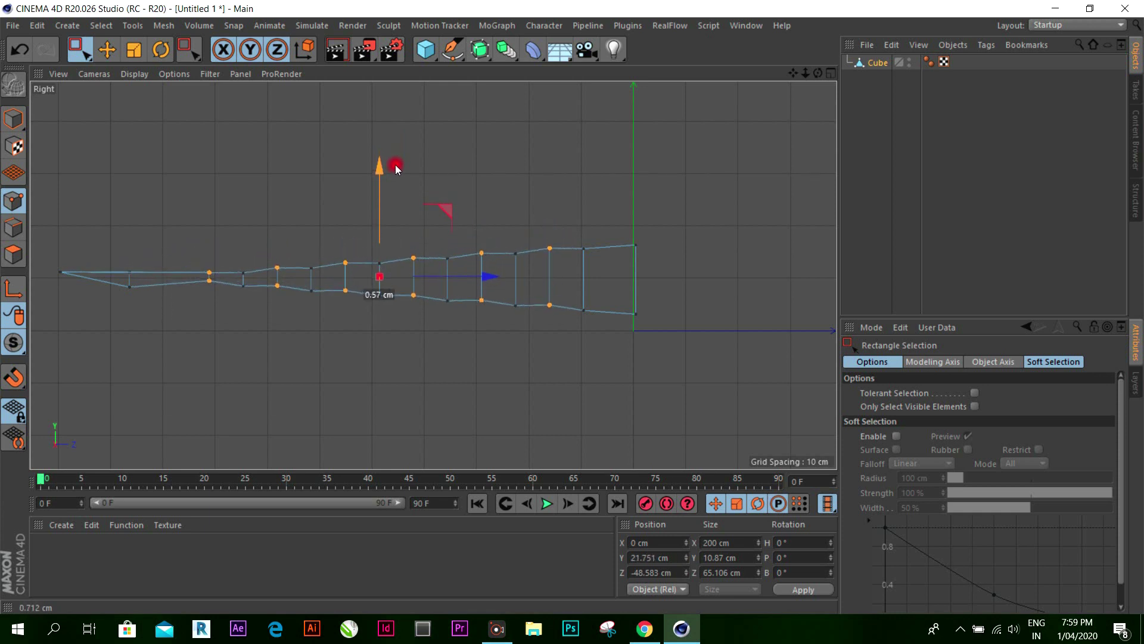
{"action": "left_click_drag", "start_coordinate": [380, 170], "coordinate": [386, 139]}
Step: Inspect the zigzag from below in Perspective, then undo the last upward point move
{"action": "middle_click", "coordinate": [795, 91]}
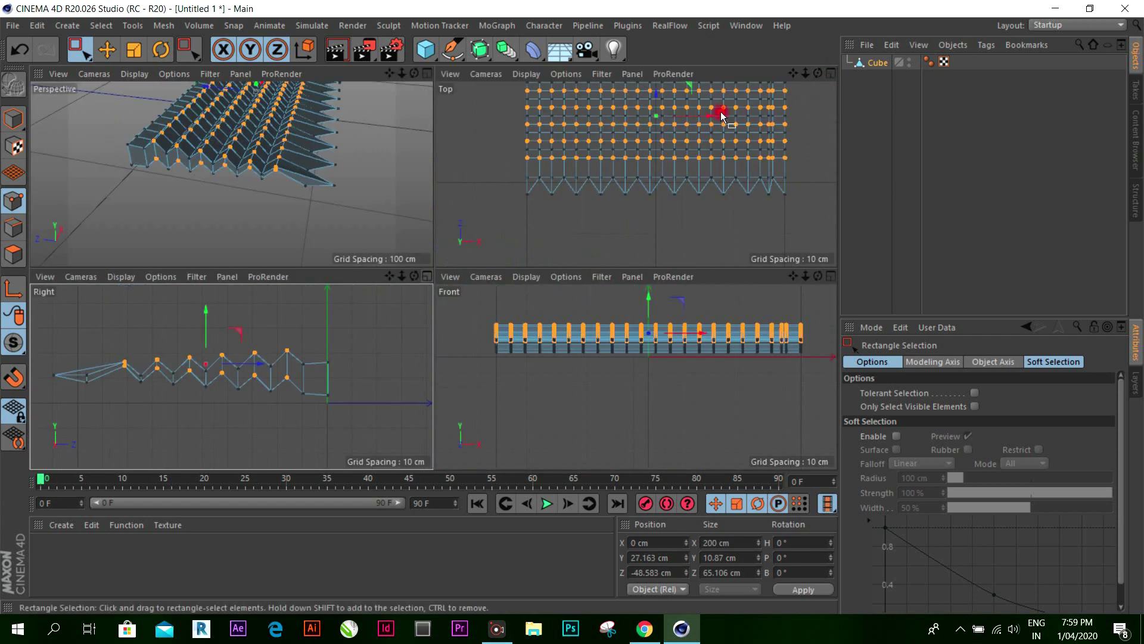
{"action": "left_click", "coordinate": [429, 76]}
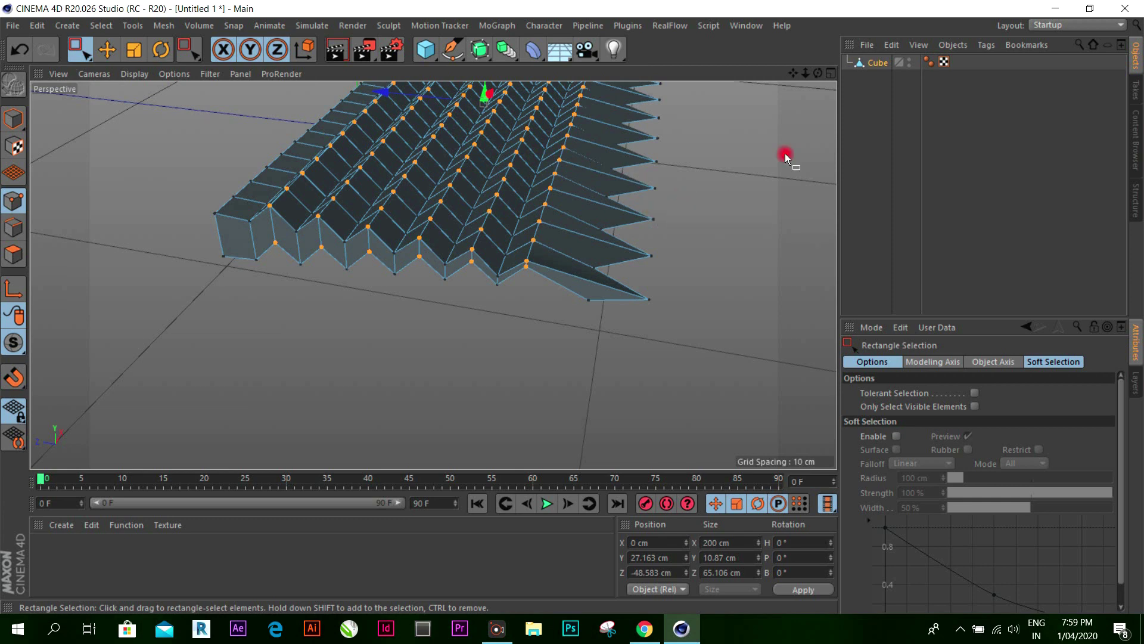
{"action": "left_click_drag", "start_coordinate": [785, 153], "coordinate": [572, 308], "text": "alt"}
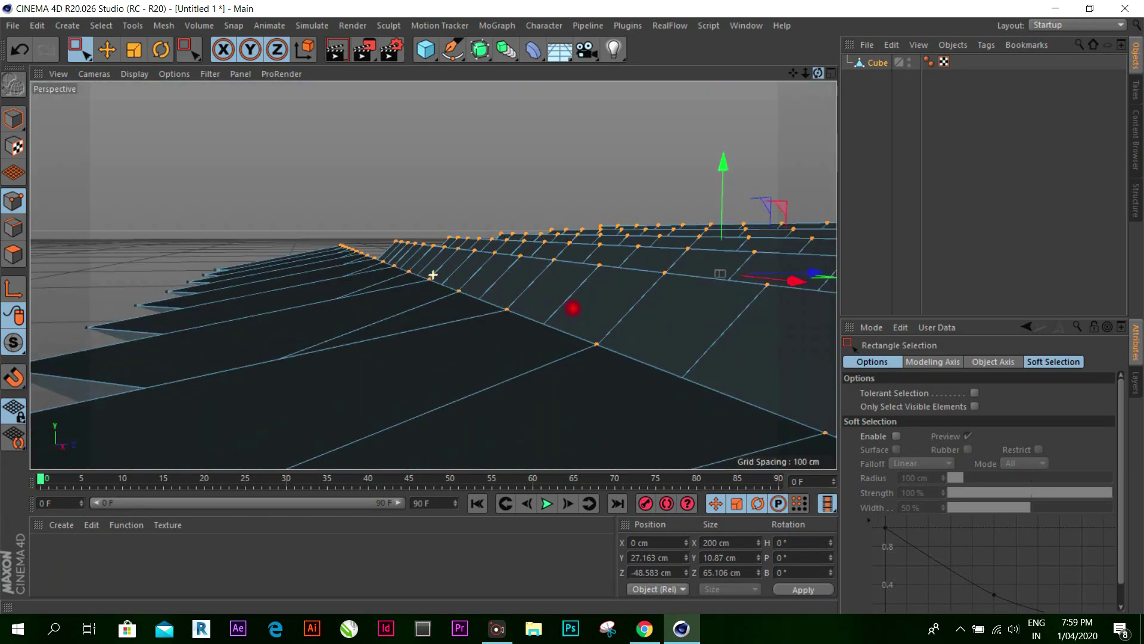
{"action": "scroll", "coordinate": [572, 308], "scroll_direction": "down", "scroll_amount": 5}
{"action": "scroll", "coordinate": [572, 308], "scroll_direction": "down", "scroll_amount": 4}
{"action": "scroll", "coordinate": [572, 308], "scroll_direction": "down", "scroll_amount": 2}
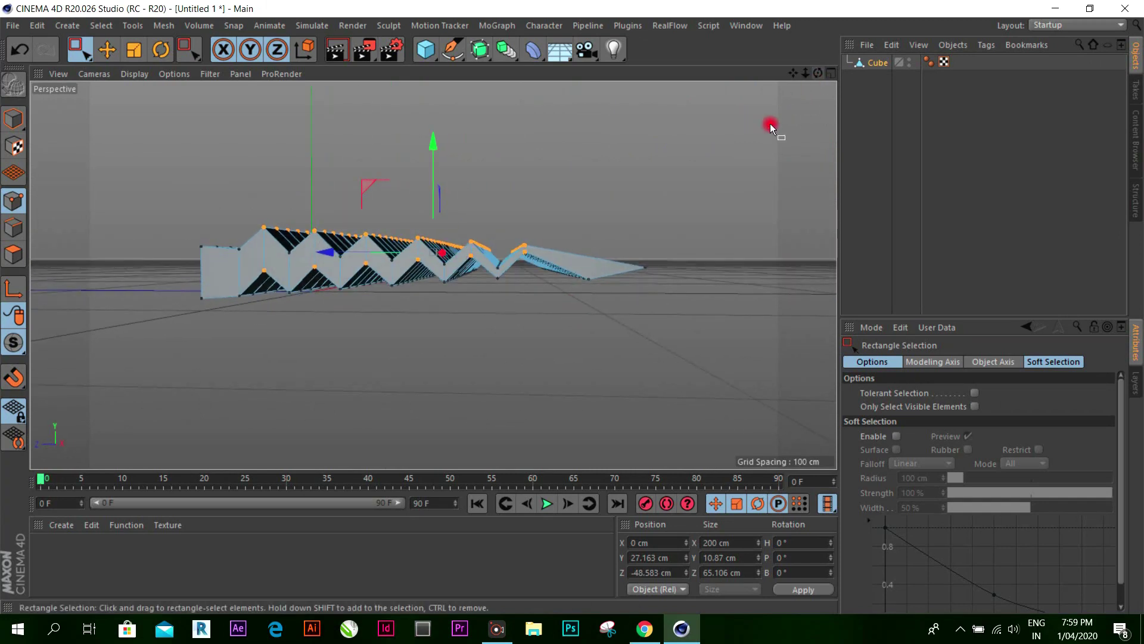
{"action": "key", "text": "ctrl+z"}
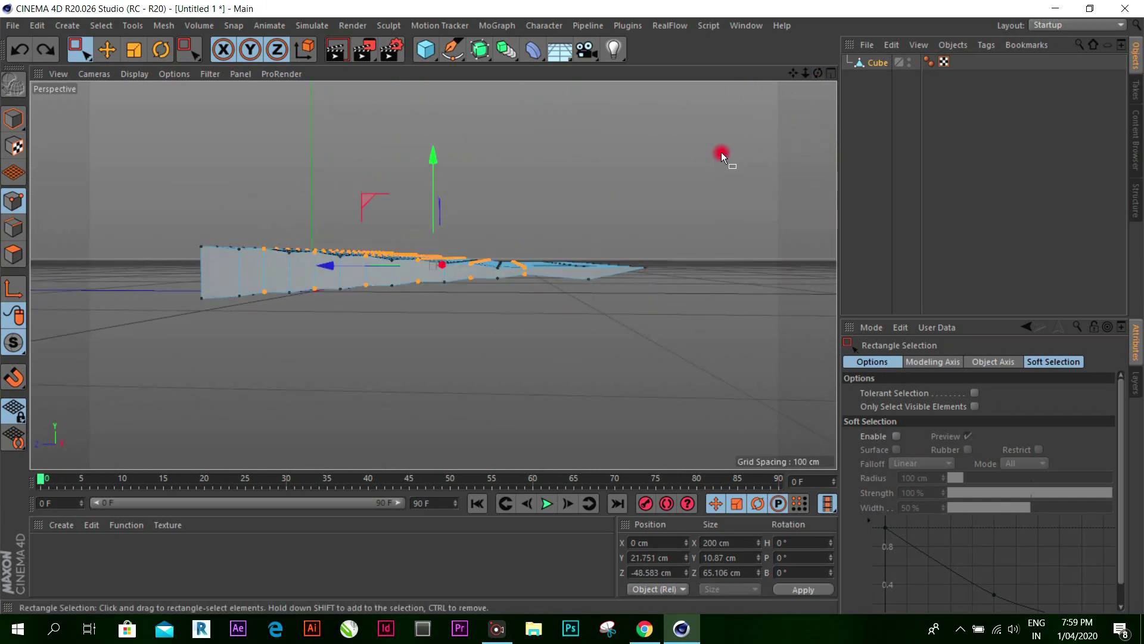
{"action": "left_click", "coordinate": [832, 75]}
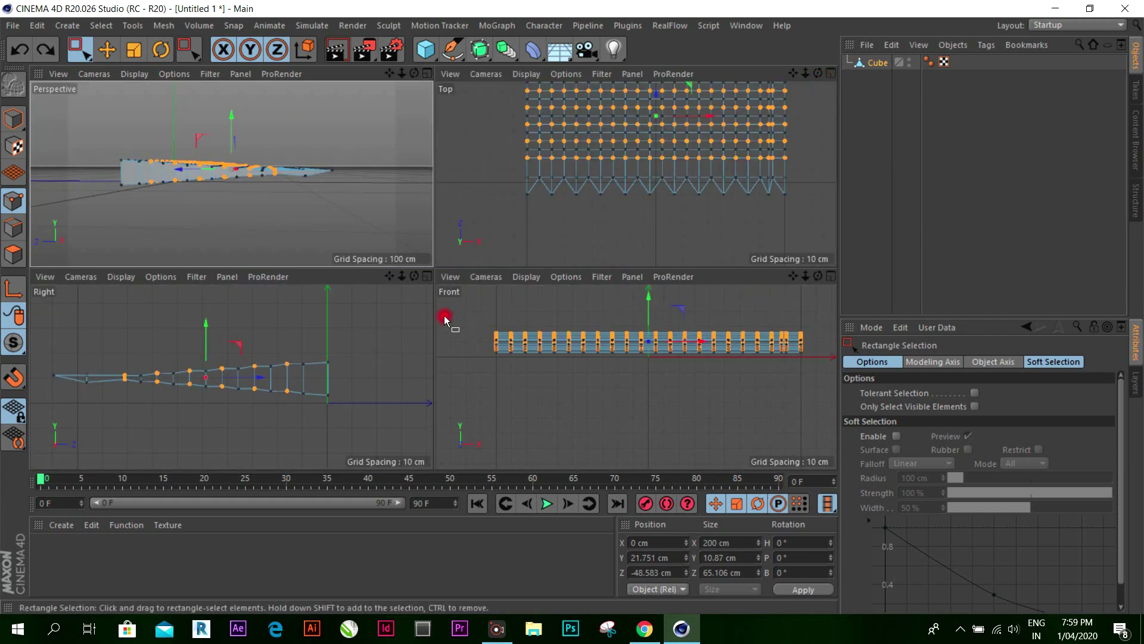
Step: Box-select alternating point columns in the Right view and raise them about 6.7 cm on Y
{"action": "left_click", "coordinate": [423, 277]}
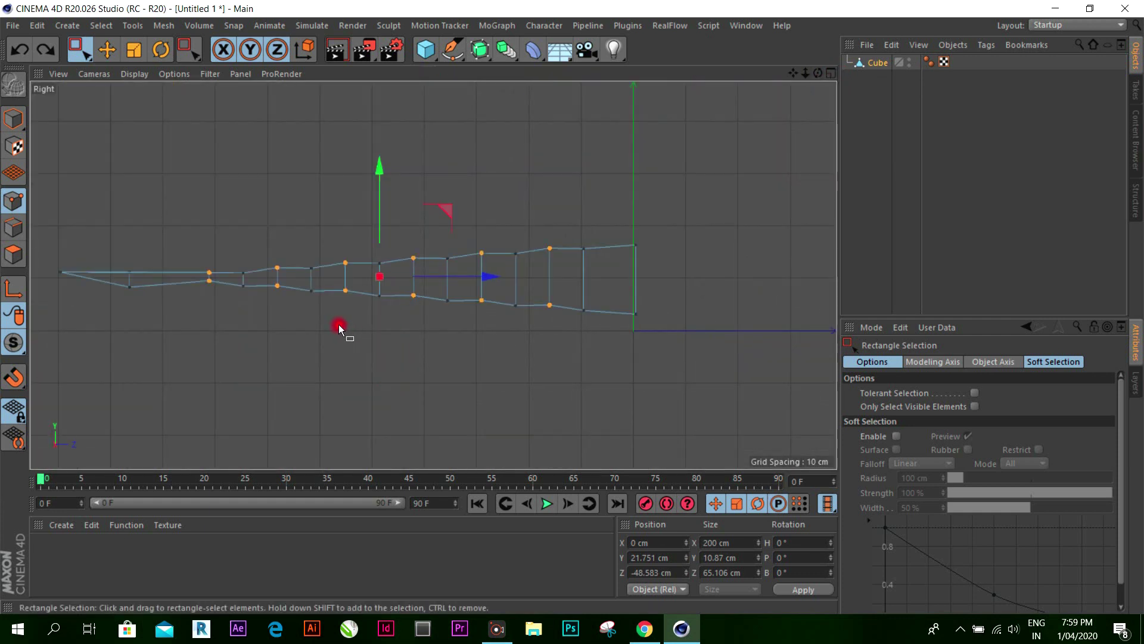
{"action": "scroll", "coordinate": [334, 319], "scroll_direction": "up", "scroll_amount": 1}
{"action": "scroll", "coordinate": [306, 305], "scroll_direction": "up", "scroll_amount": 1}
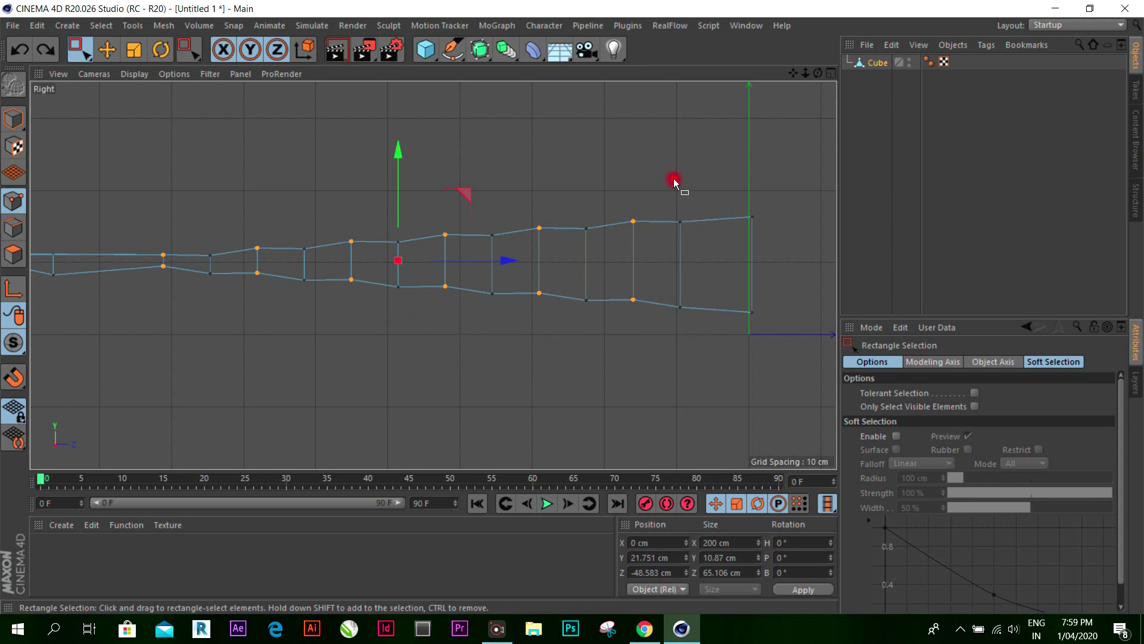
{"action": "left_click_drag", "start_coordinate": [664, 191], "coordinate": [709, 319]}
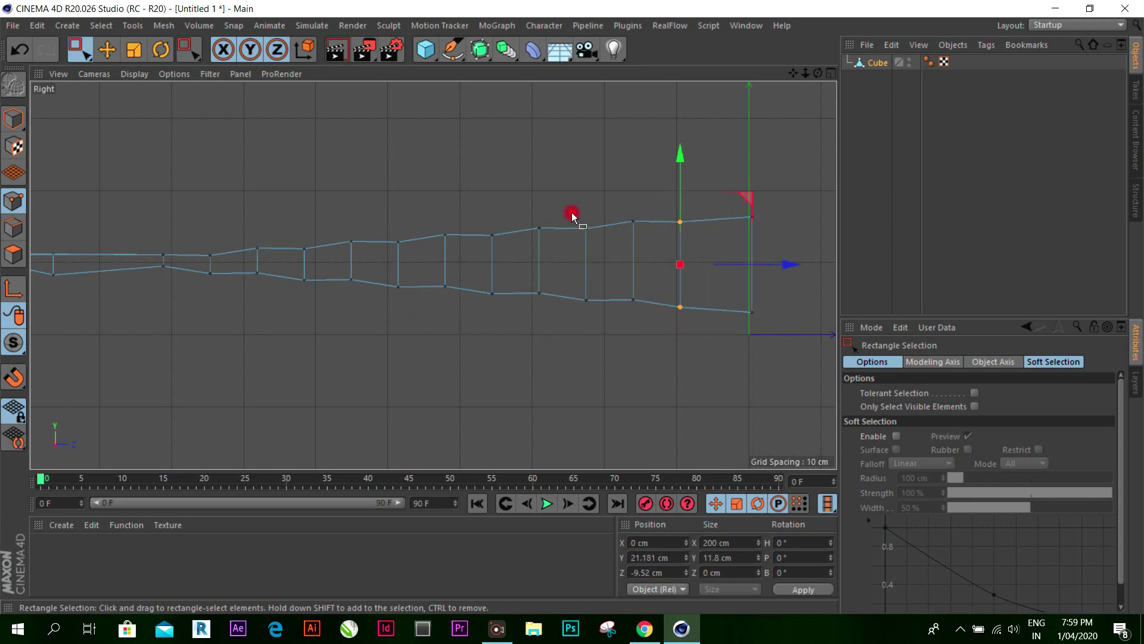
{"action": "left_click_drag", "start_coordinate": [572, 215], "coordinate": [589, 329], "text": "shift"}
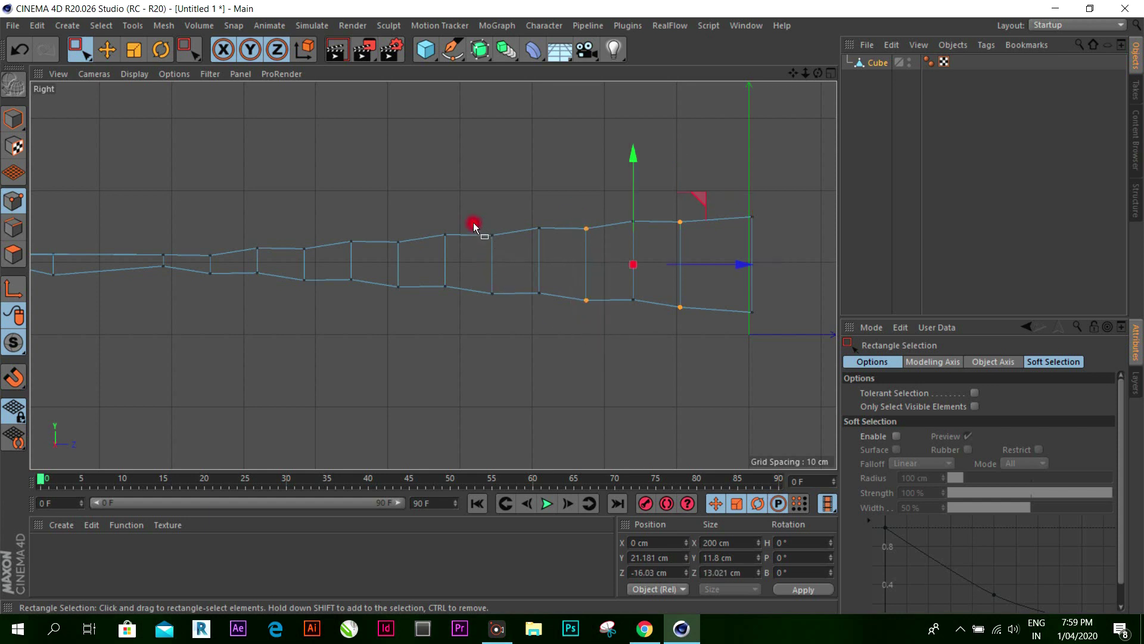
{"action": "left_click_drag", "start_coordinate": [474, 223], "coordinate": [519, 345], "text": "shift"}
{"action": "left_click_drag", "start_coordinate": [384, 228], "coordinate": [423, 316], "text": "shift"}
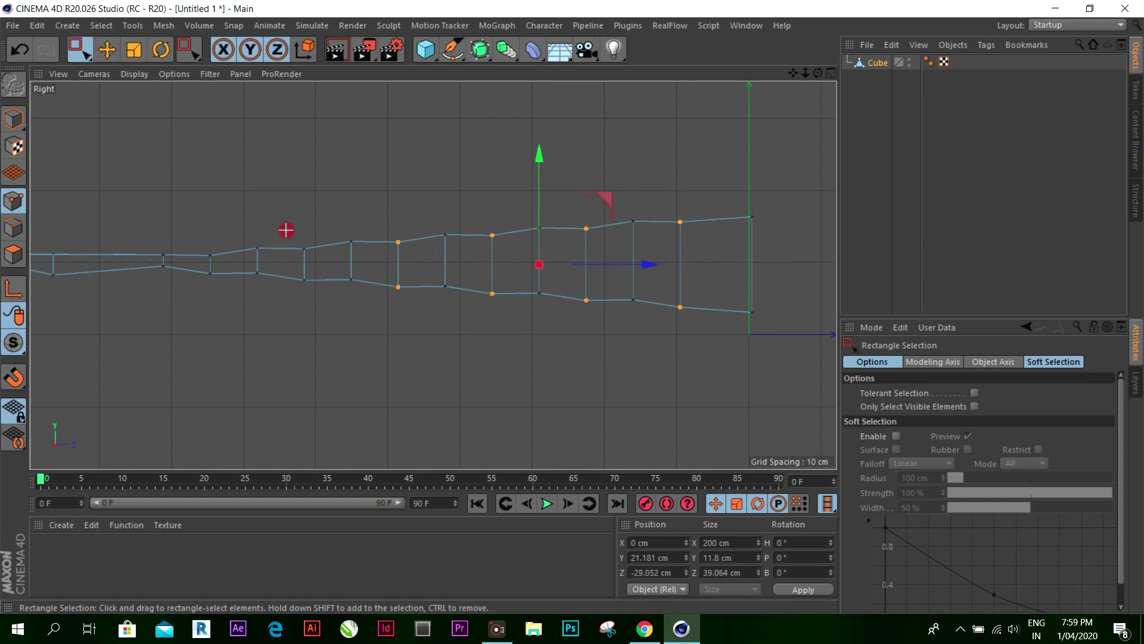
{"action": "left_click_drag", "start_coordinate": [286, 230], "coordinate": [340, 352], "text": "shift"}
{"action": "left_click_drag", "start_coordinate": [191, 238], "coordinate": [245, 332], "text": "shift"}
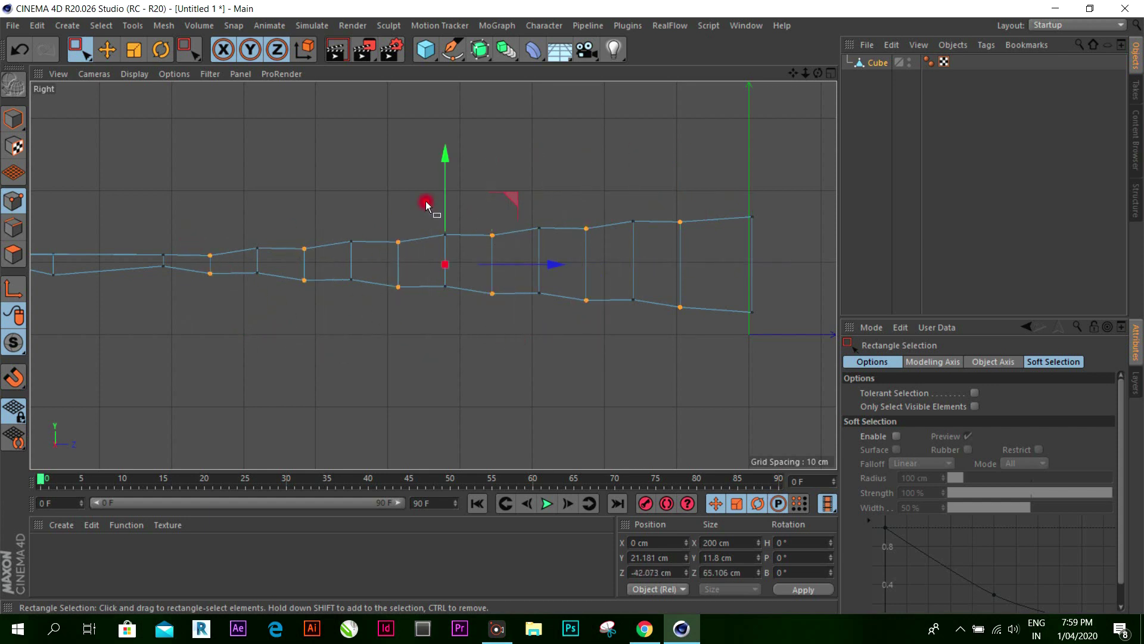
{"action": "left_click_drag", "start_coordinate": [448, 160], "coordinate": [456, 101]}
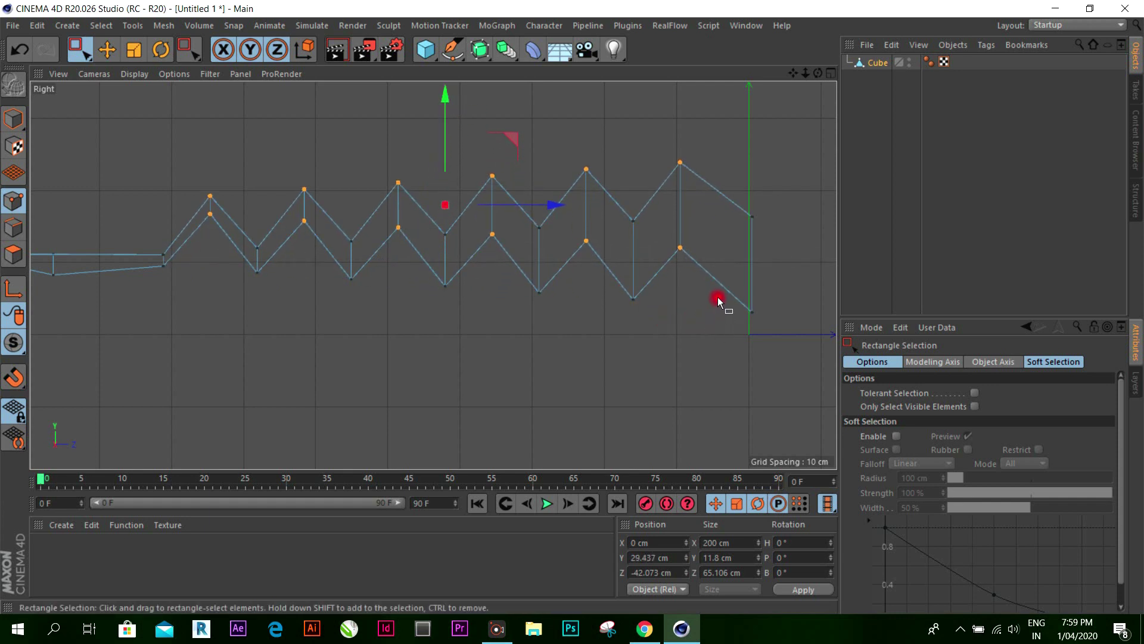
{"action": "left_click_drag", "start_coordinate": [718, 297], "coordinate": [779, 356]}
Step: Select the bottom zigzag points and lower them, then undo the move
{"action": "left_click", "coordinate": [633, 299], "text": "shift"}
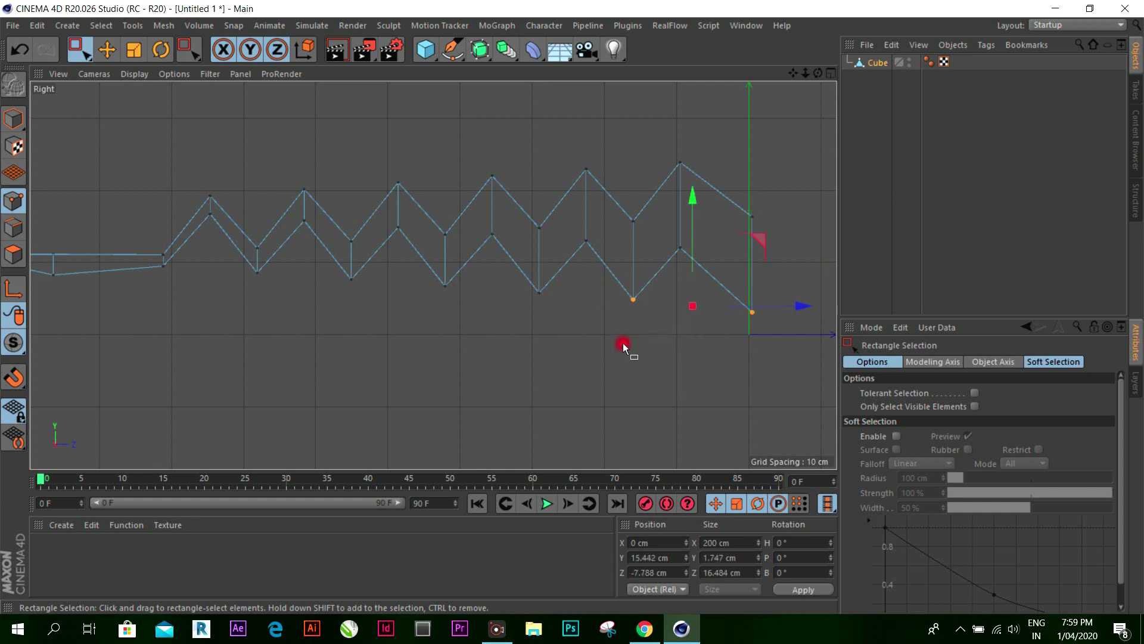
{"action": "left_click_drag", "start_coordinate": [511, 278], "coordinate": [563, 308], "text": "shift"}
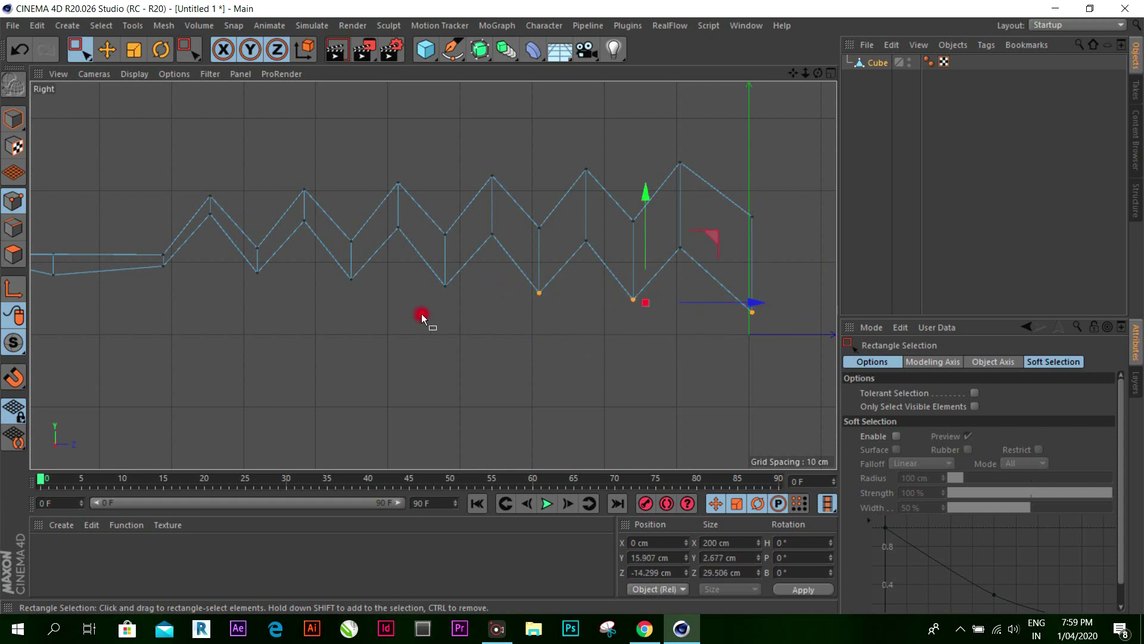
{"action": "left_click_drag", "start_coordinate": [422, 278], "coordinate": [495, 306], "text": "shift"}
{"action": "left_click_drag", "start_coordinate": [321, 268], "coordinate": [366, 292], "text": "shift"}
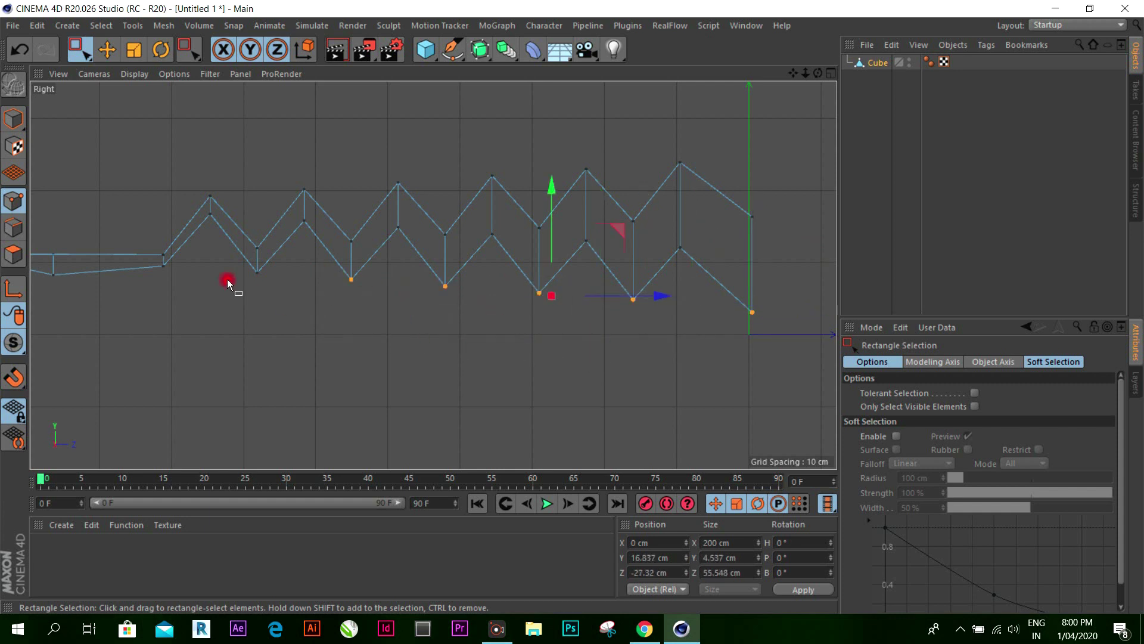
{"action": "left_click_drag", "start_coordinate": [218, 258], "coordinate": [294, 302], "text": "shift"}
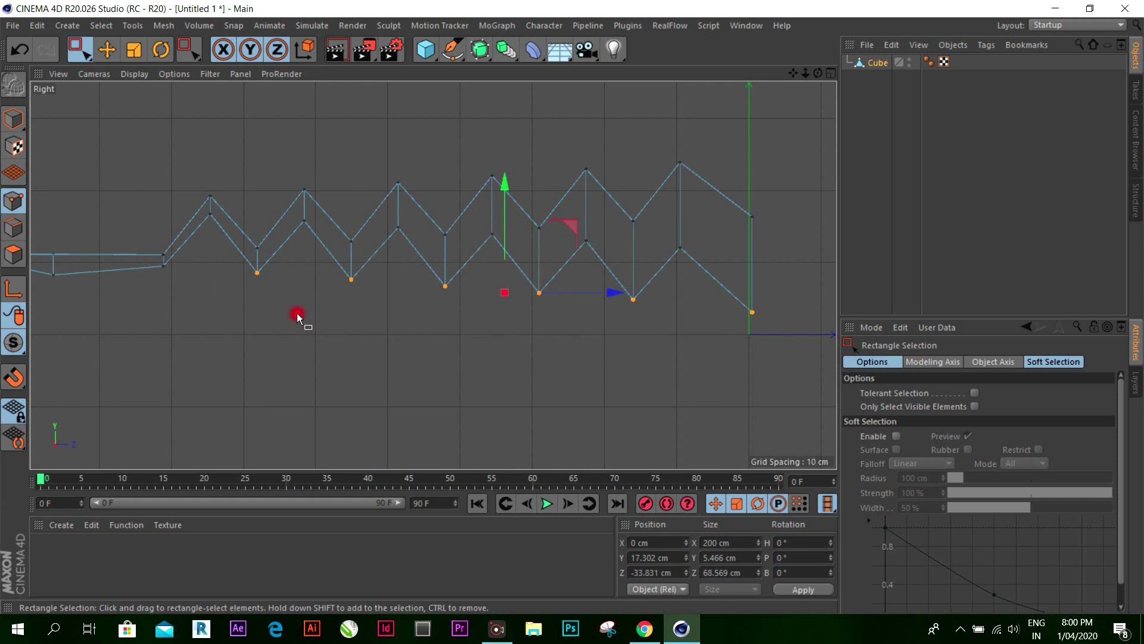
{"action": "left_click_drag", "start_coordinate": [504, 186], "coordinate": [505, 213]}
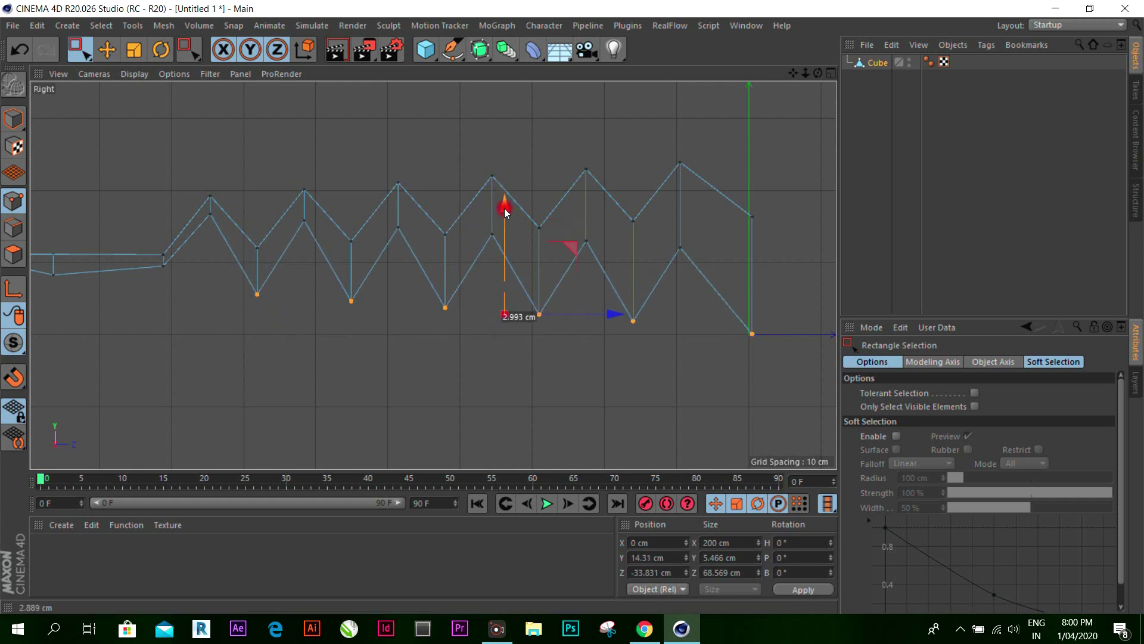
{"action": "left_click_drag", "start_coordinate": [506, 212], "coordinate": [505, 212]}
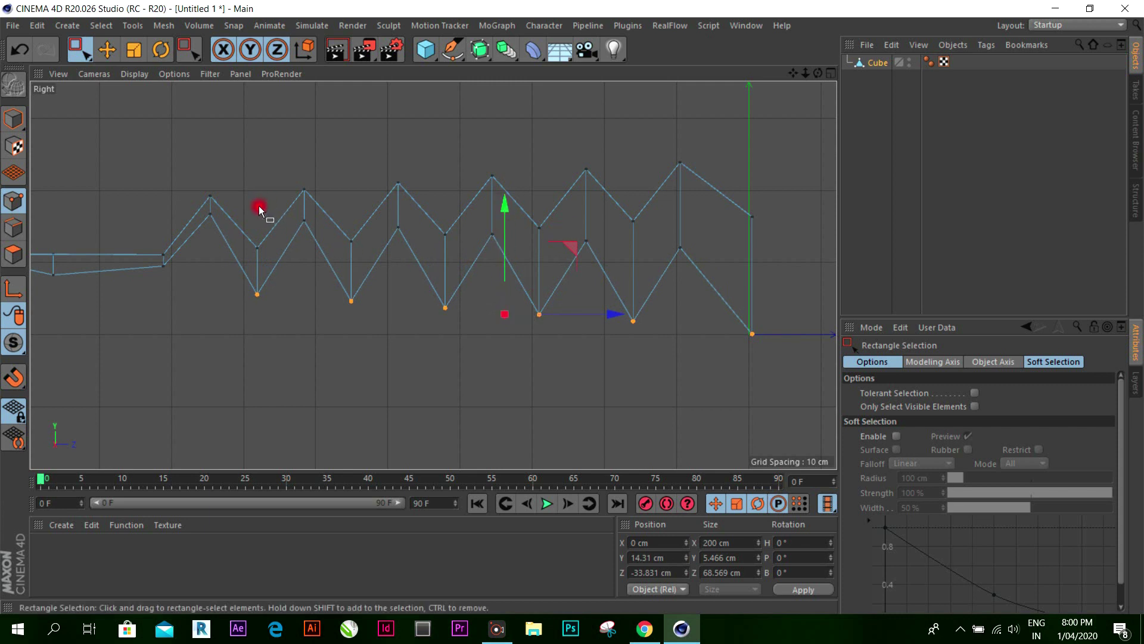
{"action": "left_click_drag", "start_coordinate": [259, 205], "coordinate": [280, 366]}
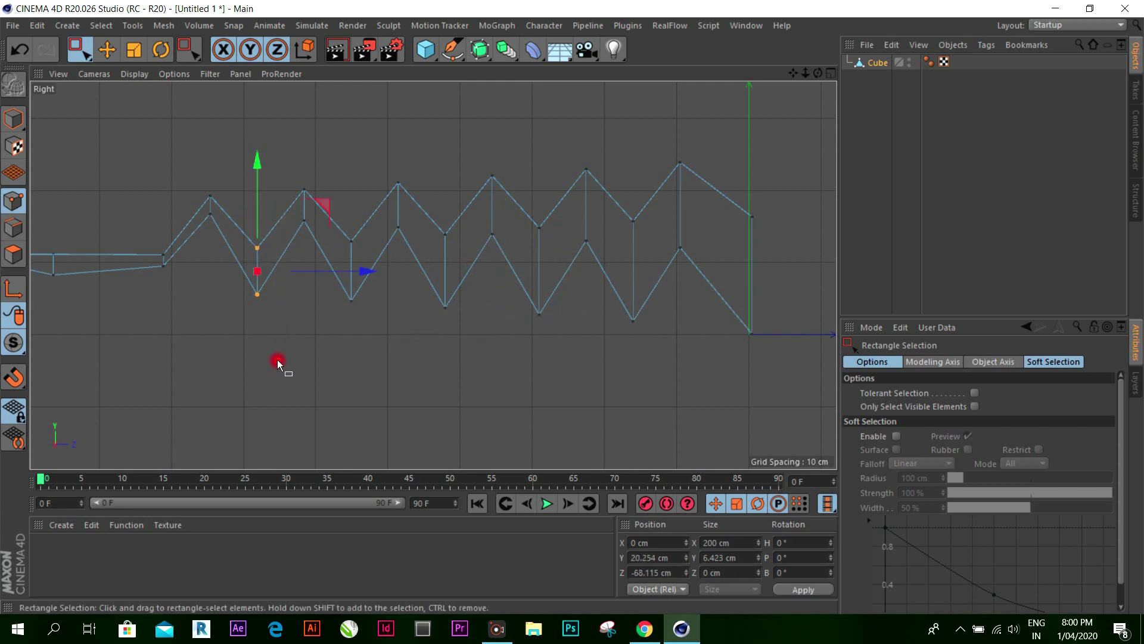
{"action": "key", "text": "ctrl+z"}
{"action": "key", "text": "ctrl+z"}
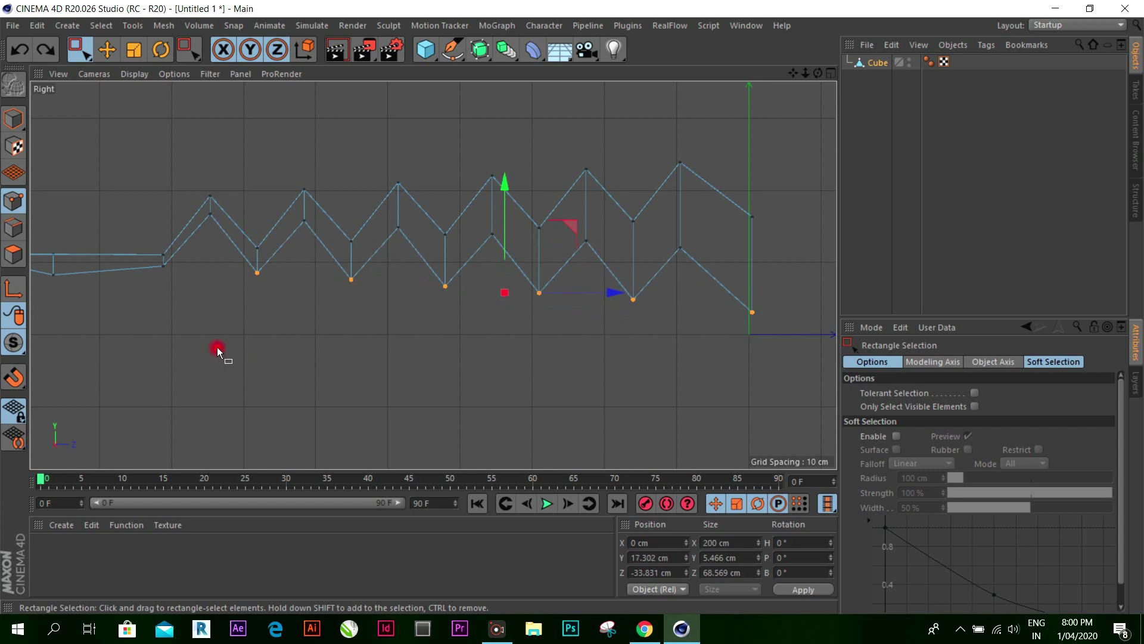
Step: Reselect the valley point pairs and lower them 2.993 cm on Y
{"action": "left_click_drag", "start_coordinate": [245, 216], "coordinate": [288, 335]}
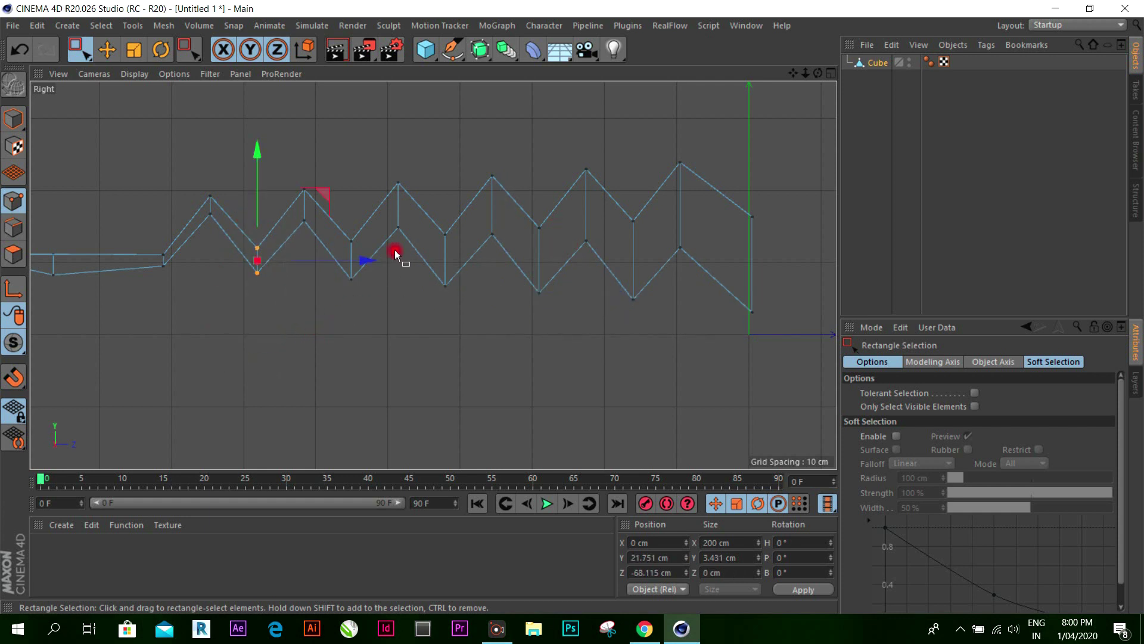
{"action": "left_click_drag", "start_coordinate": [348, 203], "coordinate": [370, 299]}
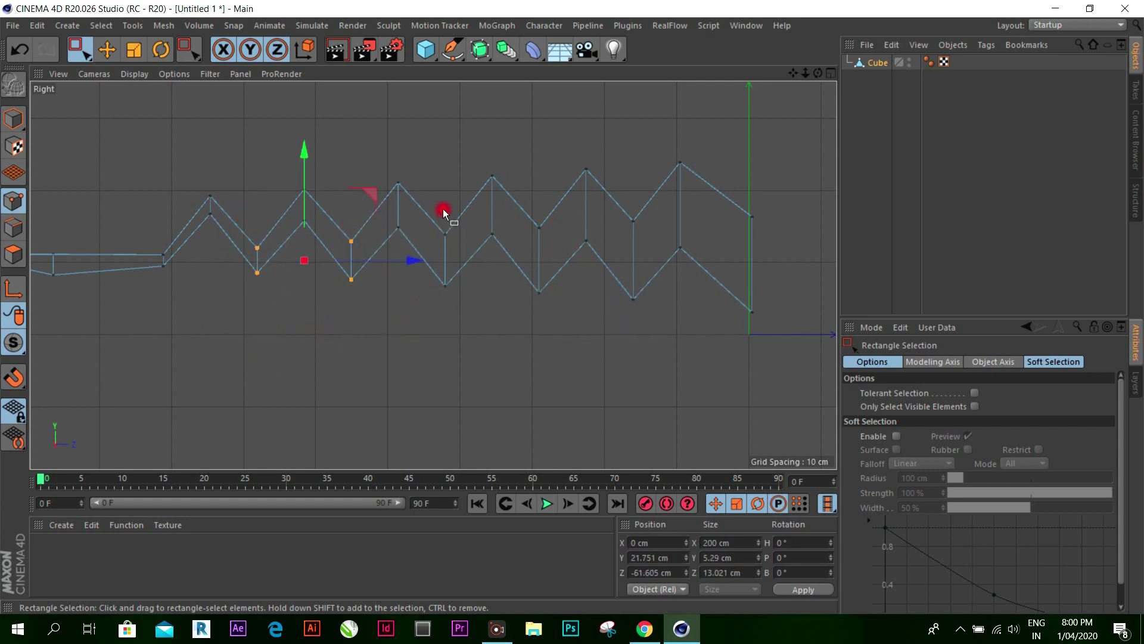
{"action": "left_click_drag", "start_coordinate": [443, 212], "coordinate": [469, 351], "text": "shift"}
{"action": "left_click_drag", "start_coordinate": [537, 213], "coordinate": [560, 325], "text": "shift"}
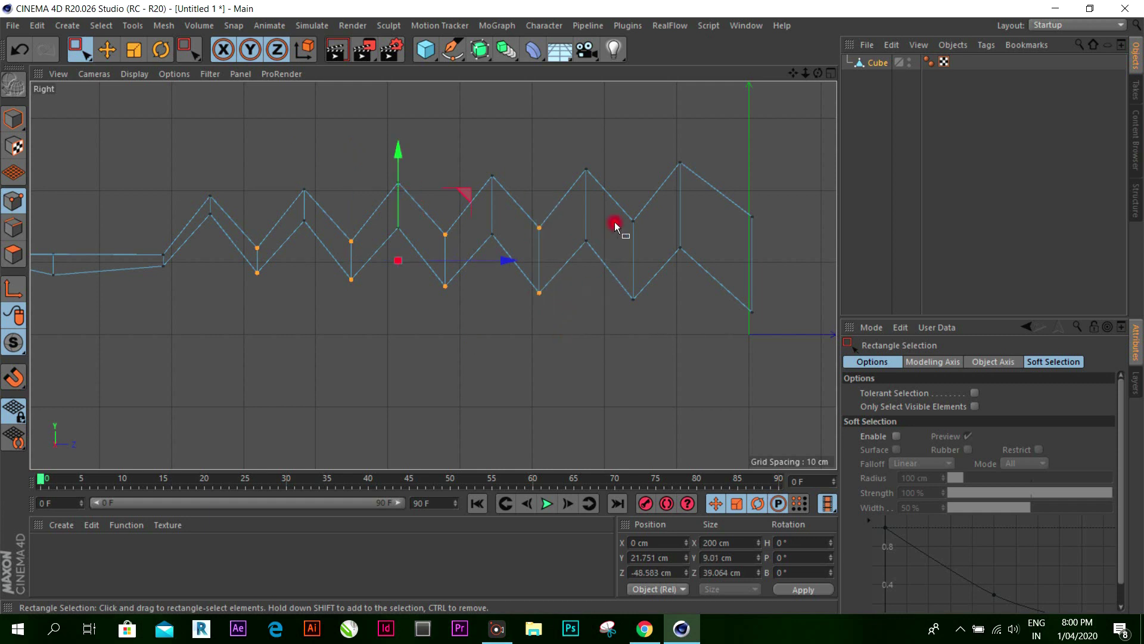
{"action": "left_click_drag", "start_coordinate": [625, 193], "coordinate": [661, 326], "text": "shift"}
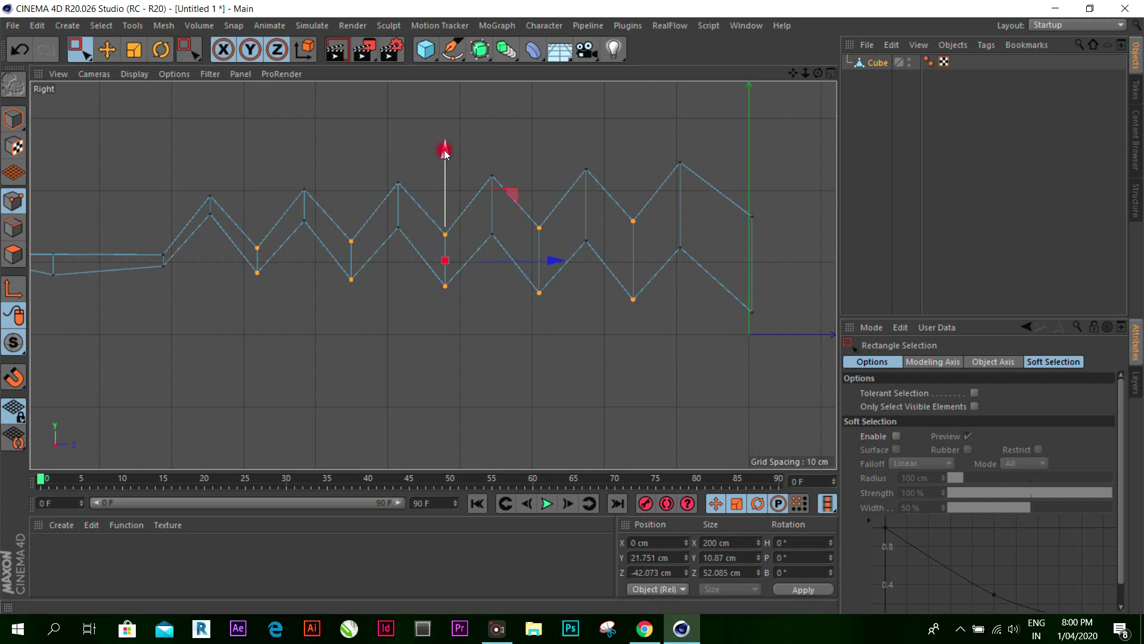
{"action": "left_click_drag", "start_coordinate": [444, 149], "coordinate": [448, 171]}
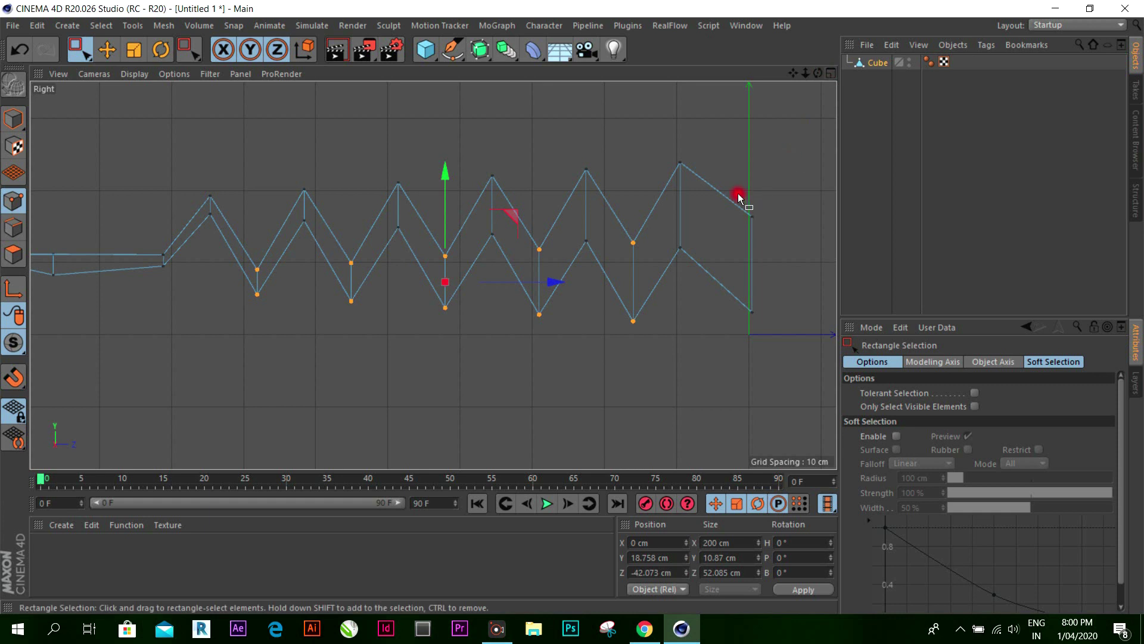
Step: Raise the tall end's top vertex about 12.59 cm to roughly 44.82 cm, then show four views
{"action": "left_click_drag", "start_coordinate": [724, 168], "coordinate": [767, 235]}
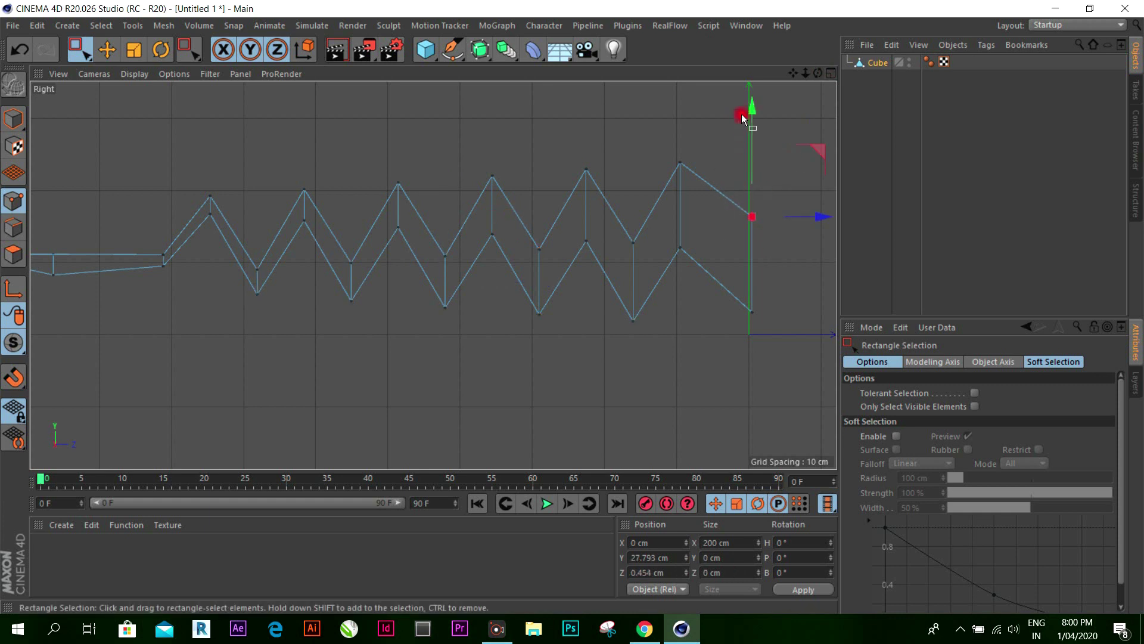
{"action": "left_click_drag", "start_coordinate": [753, 110], "coordinate": [572, 306]}
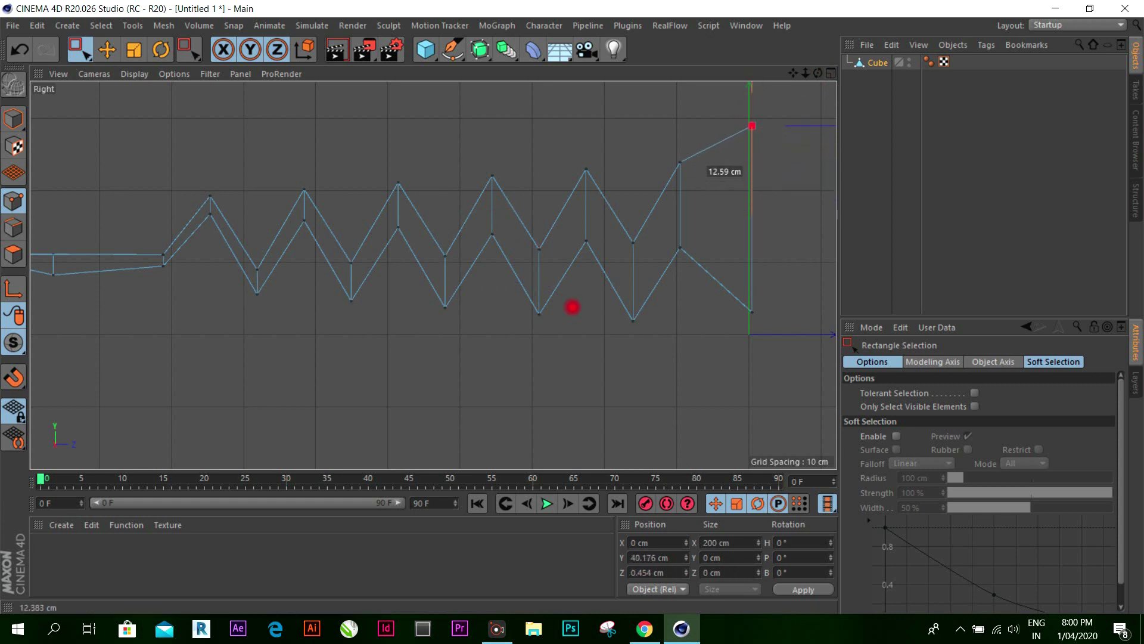
{"action": "scroll", "coordinate": [721, 203], "scroll_direction": "down", "scroll_amount": 3}
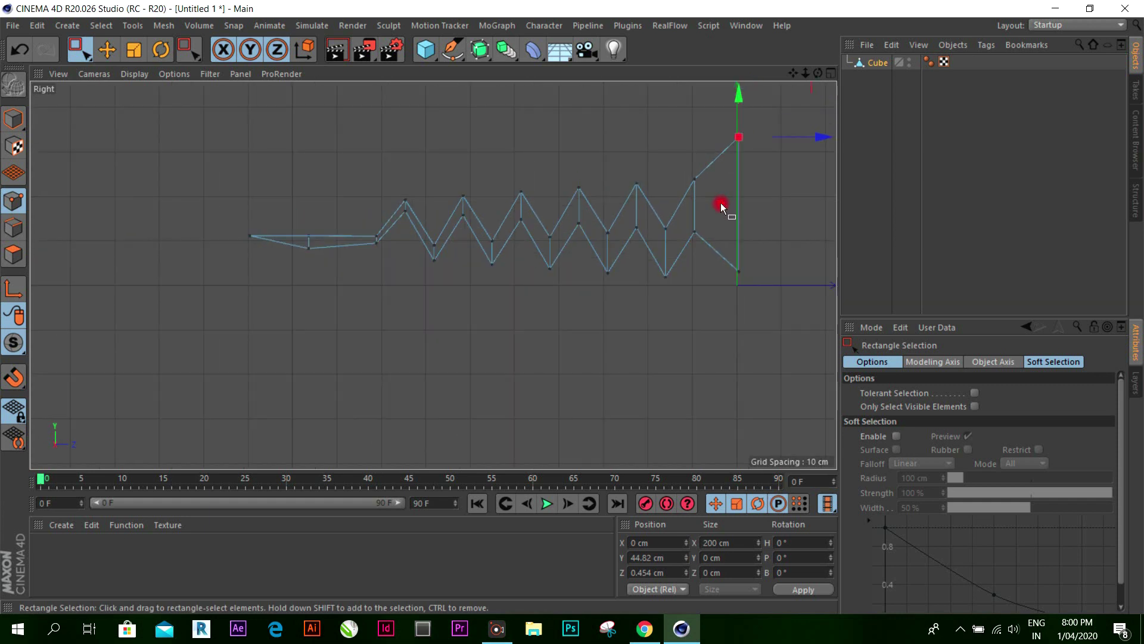
{"action": "scroll", "coordinate": [721, 202], "scroll_direction": "down", "scroll_amount": 2}
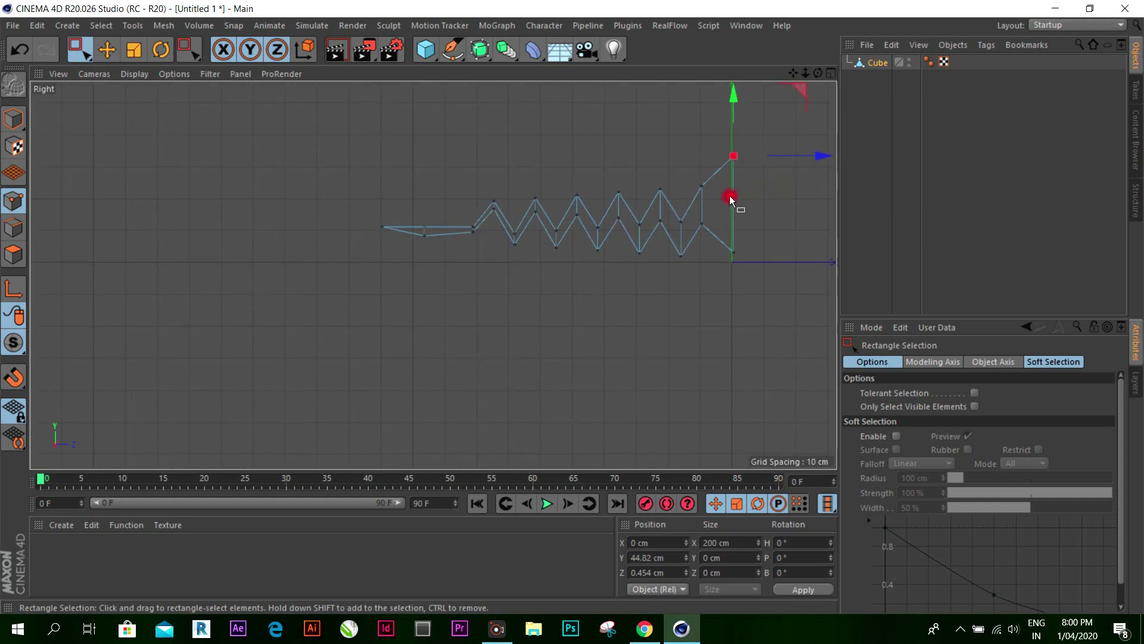
{"action": "left_click", "coordinate": [830, 72]}
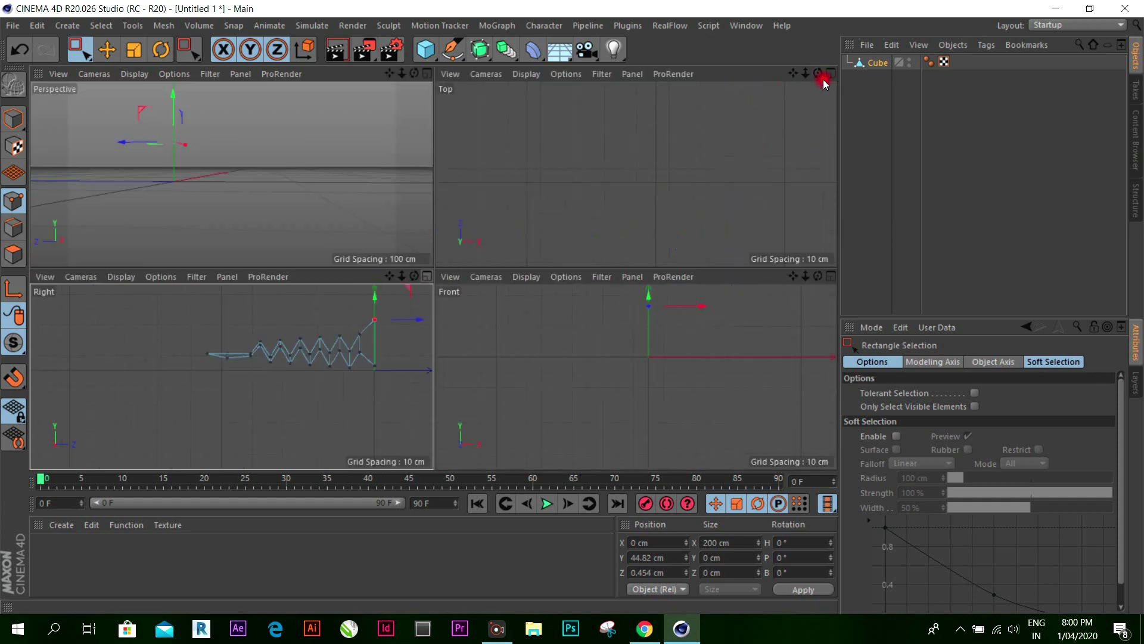
Step: Maximize the Perspective view and orbit around the folded zigzag mesh to inspect it
{"action": "left_click", "coordinate": [428, 73]}
{"action": "left_click_drag", "start_coordinate": [818, 73], "coordinate": [572, 306]}
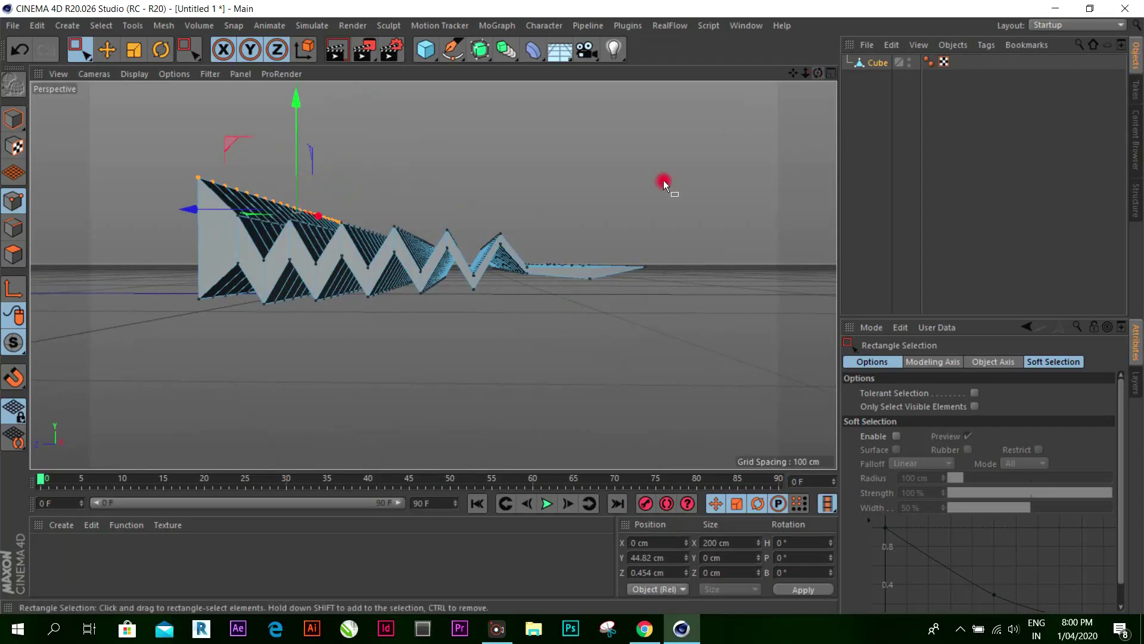
{"action": "left_click_drag", "start_coordinate": [665, 181], "coordinate": [586, 242], "text": "alt"}
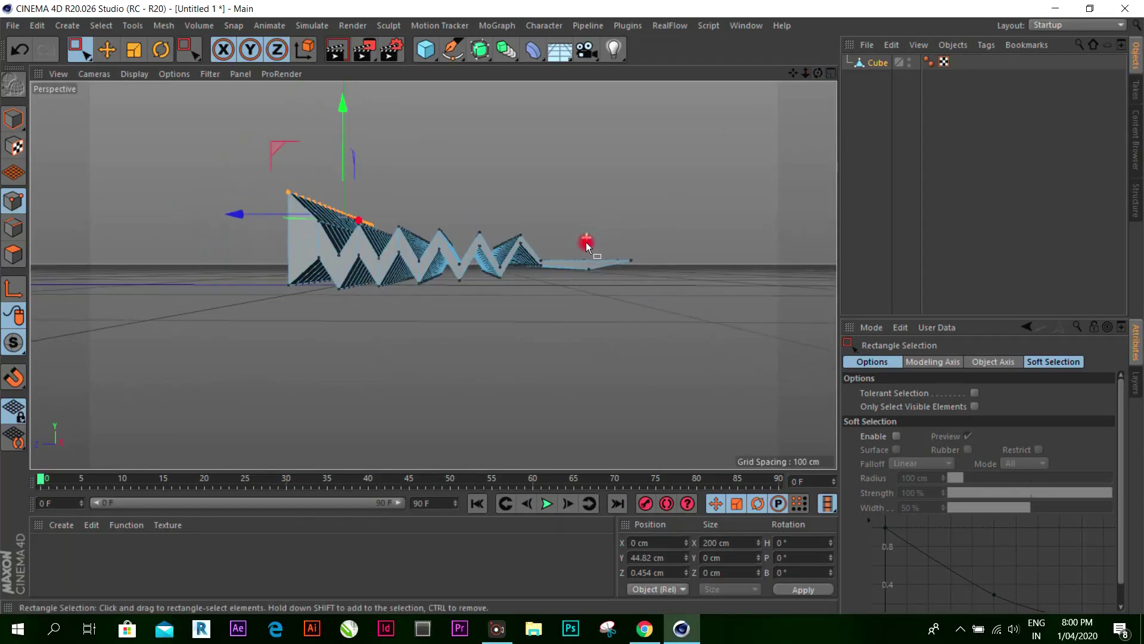
{"action": "left_click_drag", "start_coordinate": [818, 73], "coordinate": [572, 306]}
Step: Return to four views, then maximize and zoom the Right view on the flared profile
{"action": "left_click", "coordinate": [829, 73]}
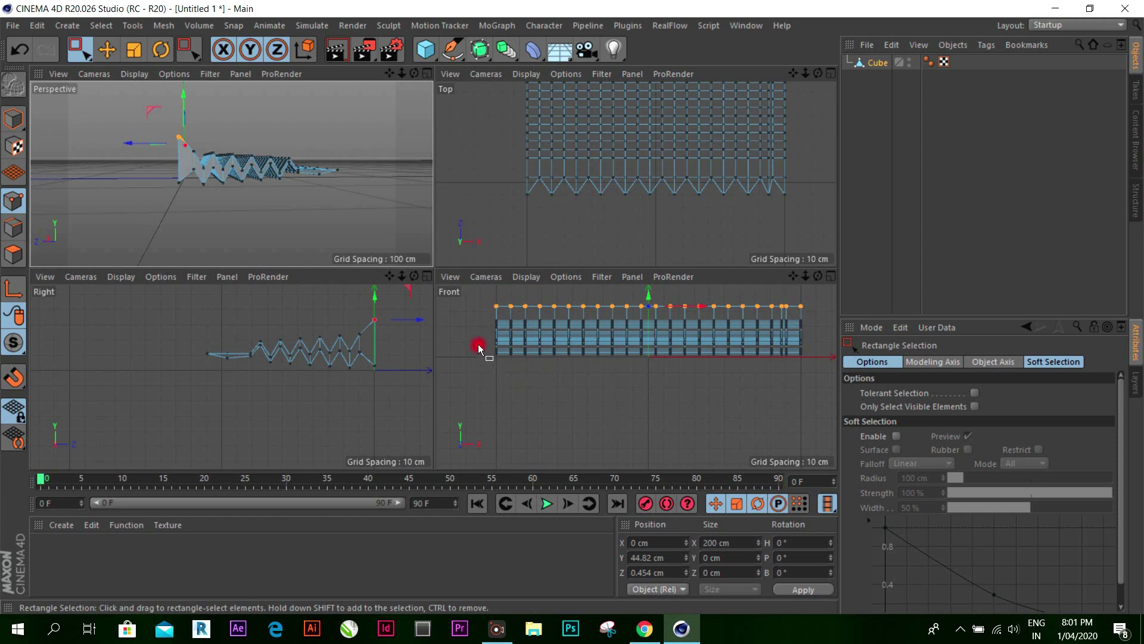
{"action": "scroll", "coordinate": [600, 212], "scroll_direction": "down", "scroll_amount": 2}
{"action": "scroll", "coordinate": [602, 215], "scroll_direction": "down", "scroll_amount": 2}
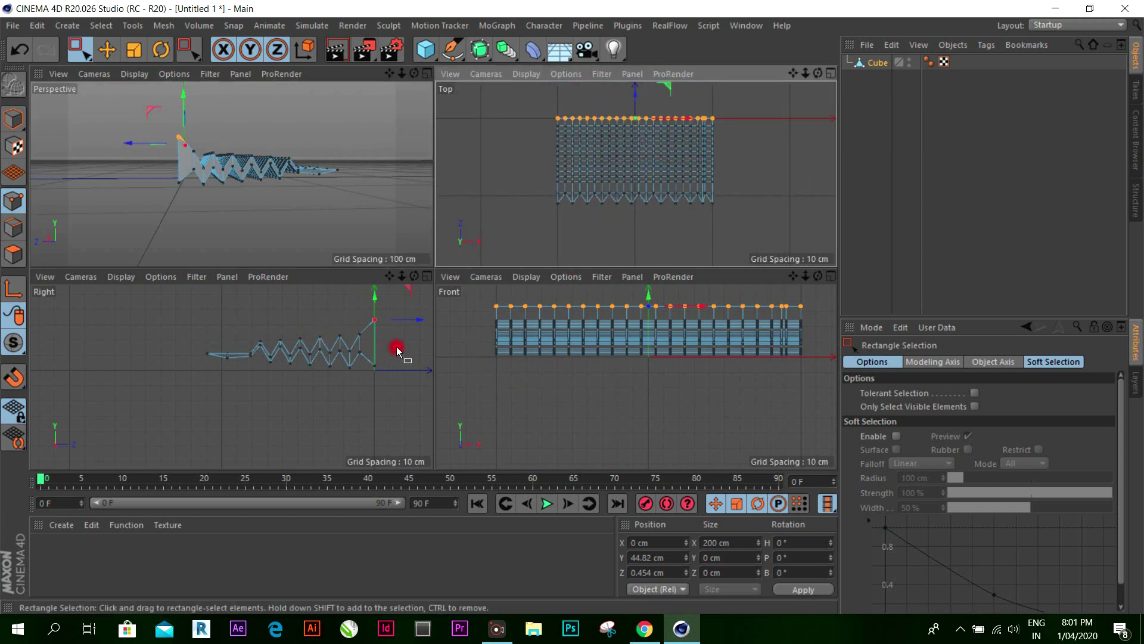
{"action": "left_click", "coordinate": [428, 276]}
{"action": "scroll", "coordinate": [685, 286], "scroll_direction": "down", "scroll_amount": 2}
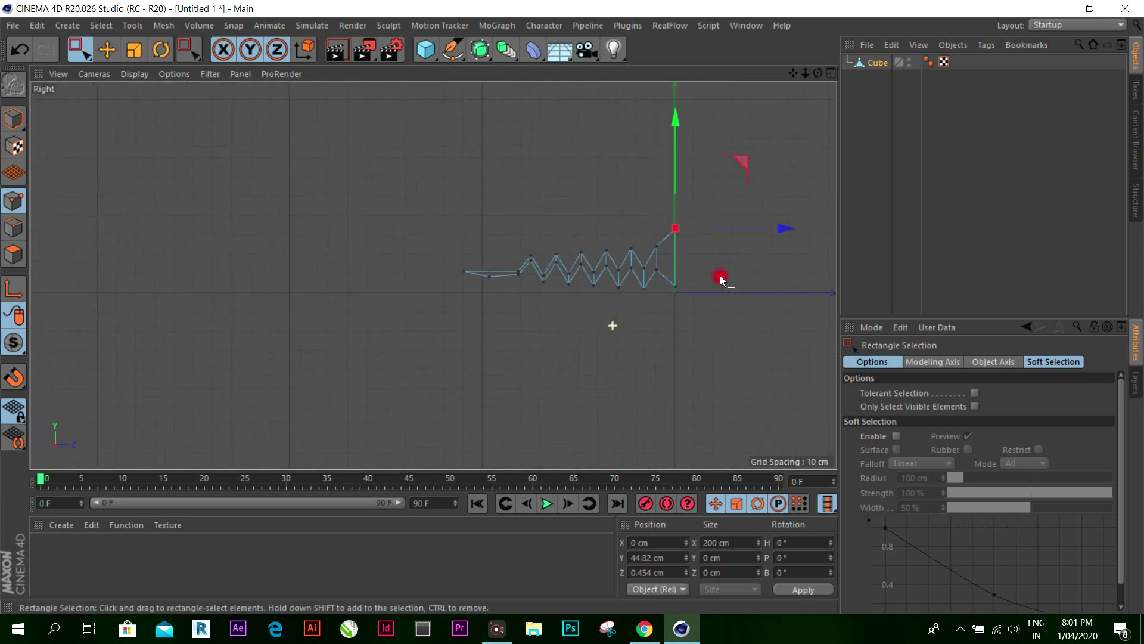
{"action": "scroll", "coordinate": [793, 204], "scroll_direction": "up", "scroll_amount": 4}
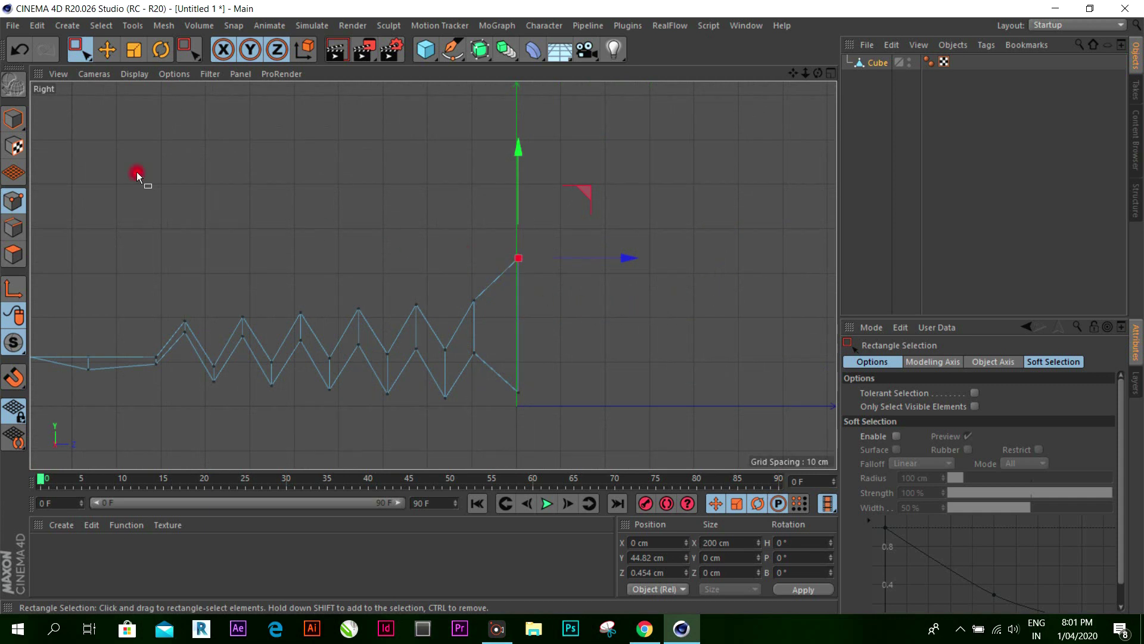
Step: Select the tall-end polygon and push it about 13.5 cm further out along Z
{"action": "left_click", "coordinate": [14, 255]}
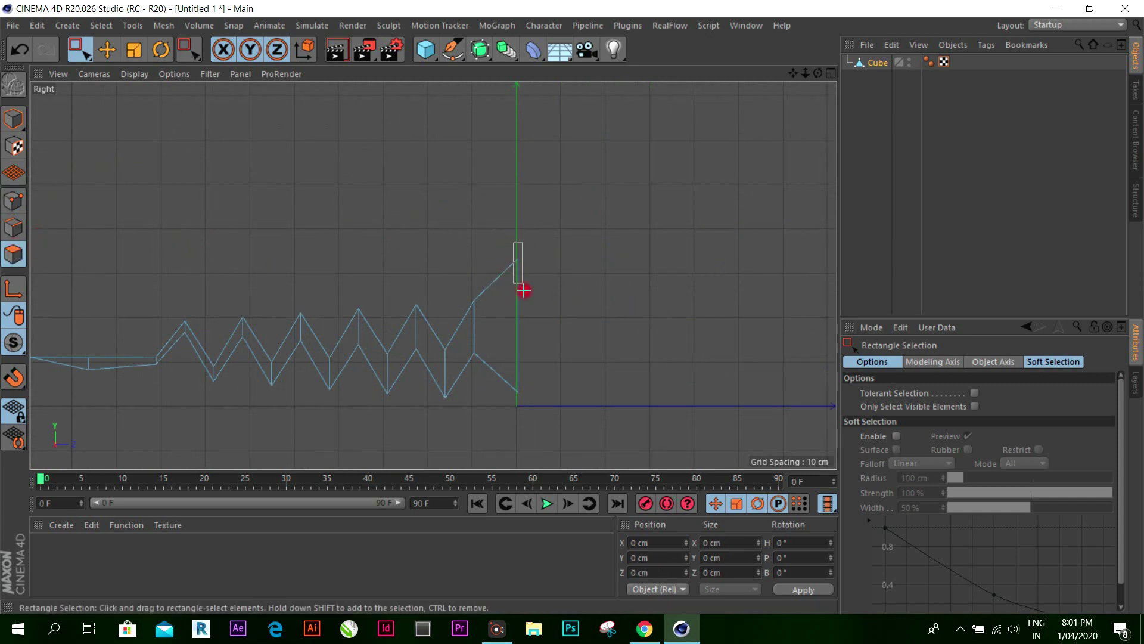
{"action": "left_click_drag", "start_coordinate": [523, 291], "coordinate": [558, 401]}
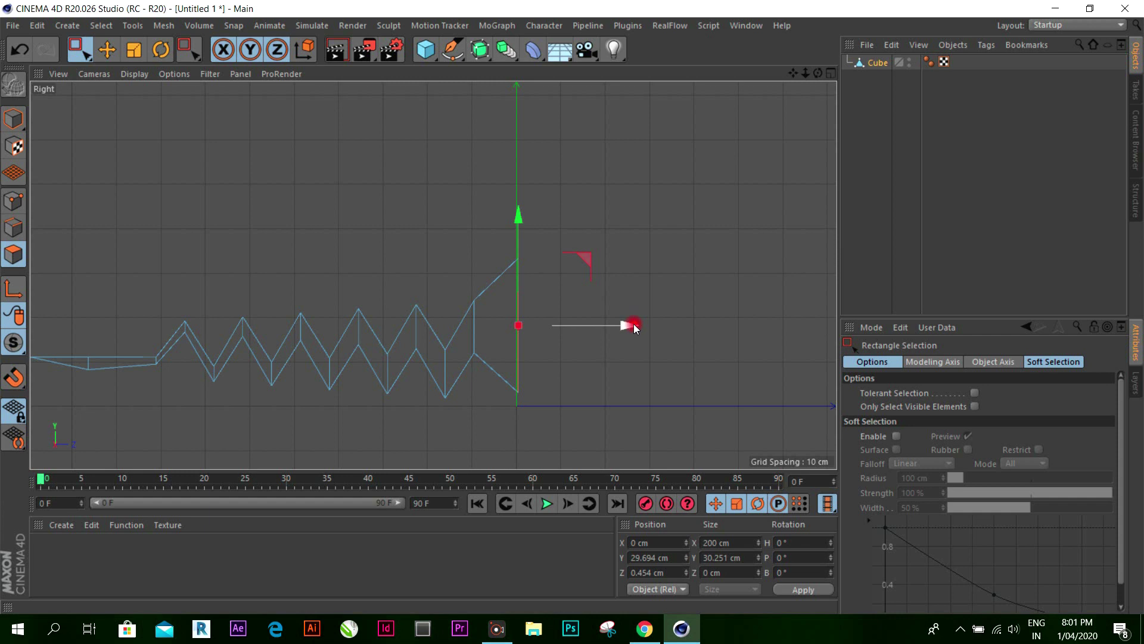
{"action": "left_click_drag", "start_coordinate": [634, 323], "coordinate": [688, 320]}
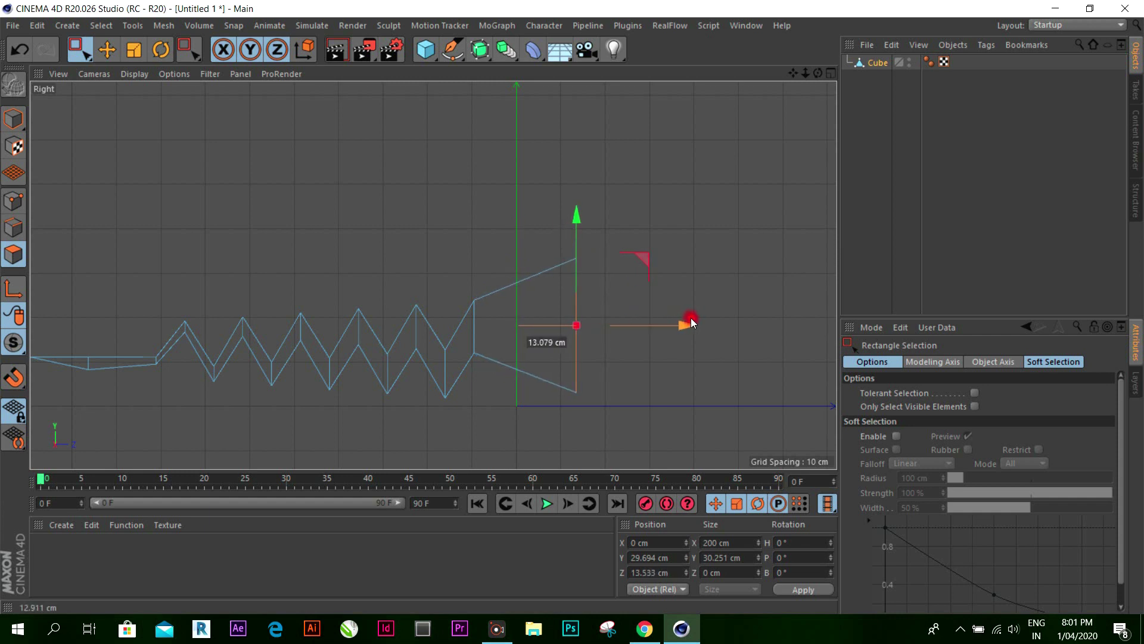
{"action": "left_click_drag", "start_coordinate": [687, 320], "coordinate": [692, 322]}
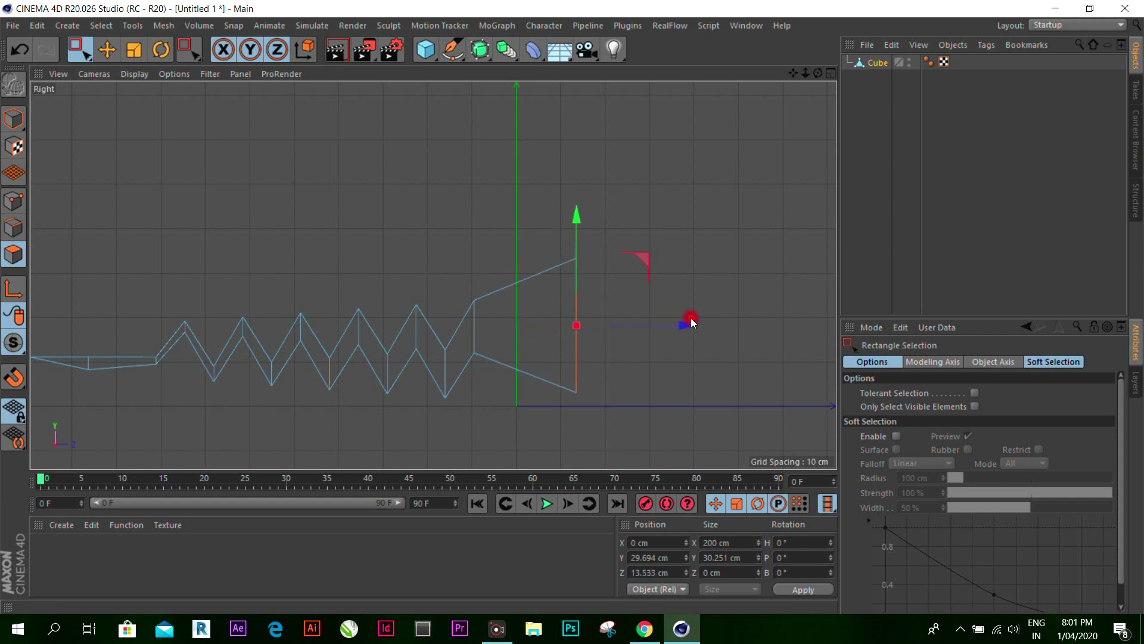
{"action": "left_click", "coordinate": [18, 227]}
Step: Add a Loop/Path Cut across the flared head
{"action": "right_click", "coordinate": [437, 190]}
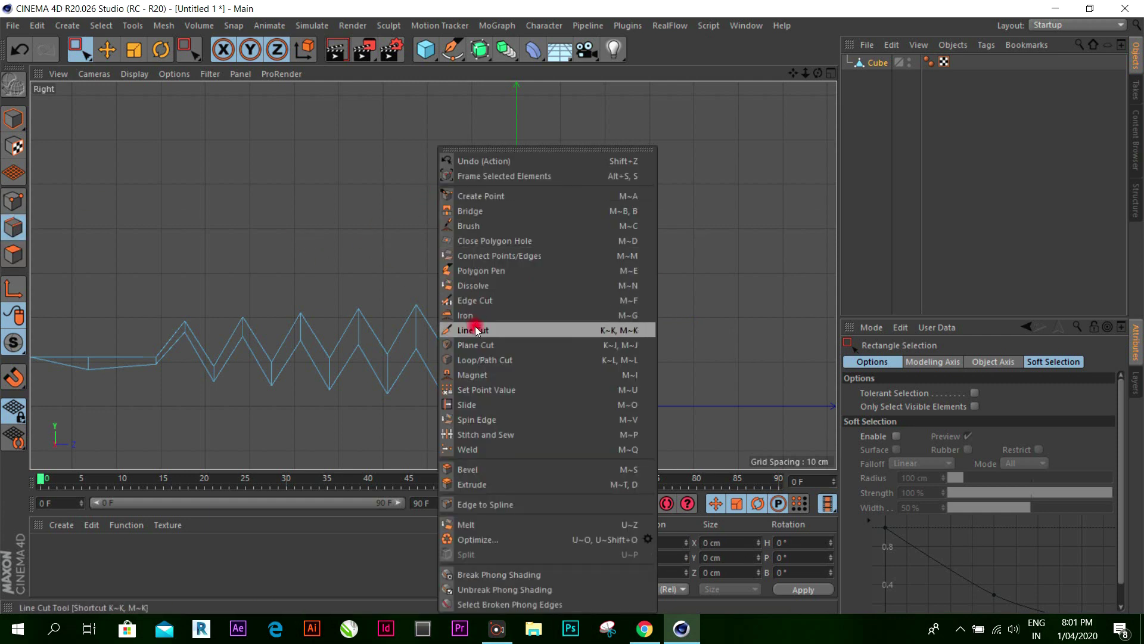
{"action": "left_click", "coordinate": [488, 358]}
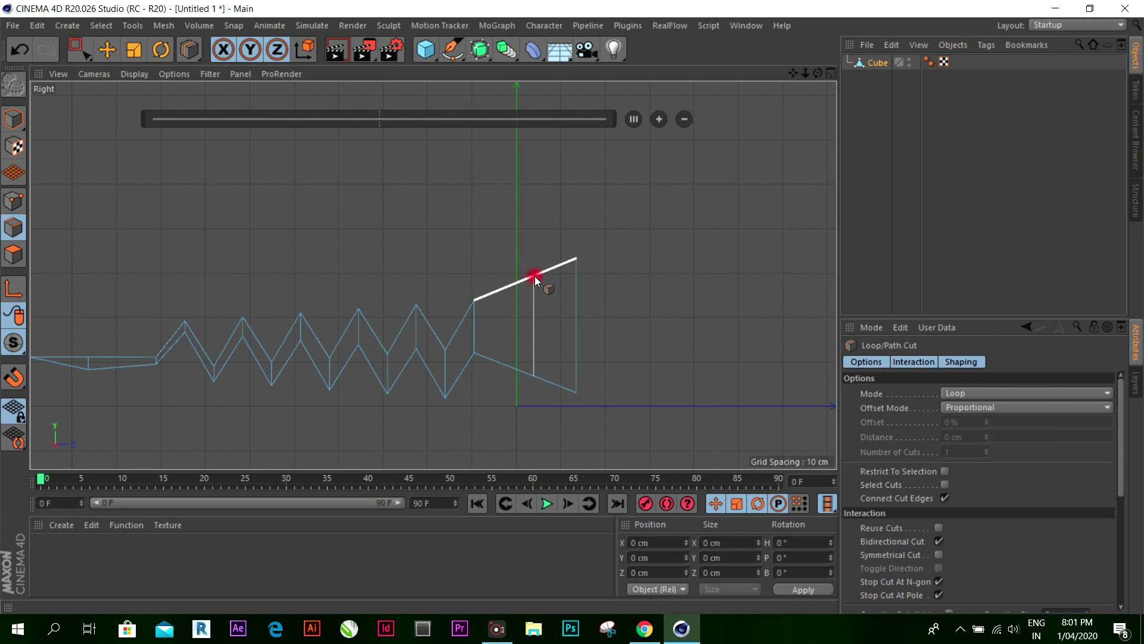
{"action": "left_click_drag", "start_coordinate": [527, 274], "coordinate": [541, 277]}
Step: Scale the tall end's two points apart vertically, from about 30.25 to 35.7 cm
{"action": "left_click", "coordinate": [10, 192]}
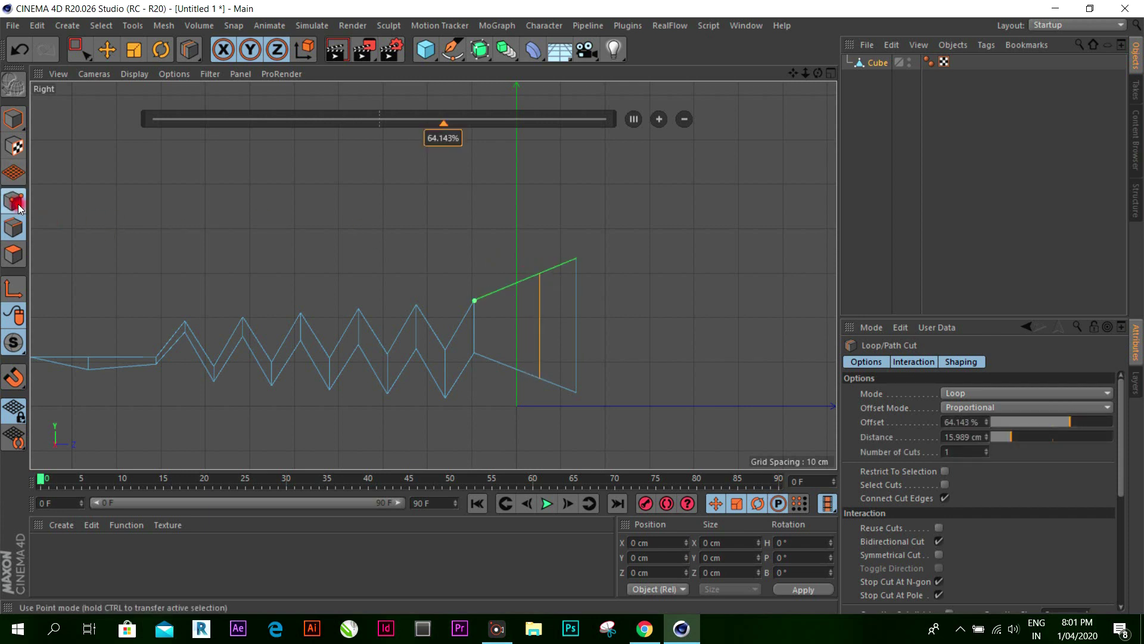
{"action": "left_click", "coordinate": [107, 49]}
{"action": "left_click", "coordinate": [566, 228]}
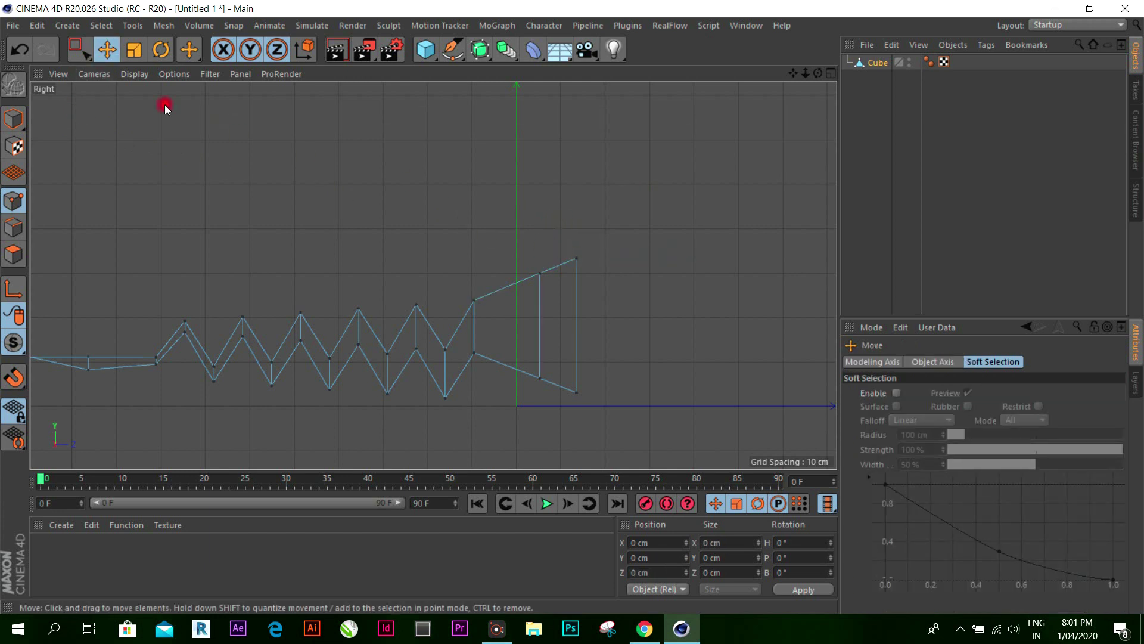
{"action": "left_click", "coordinate": [79, 50]}
{"action": "left_click_drag", "start_coordinate": [570, 244], "coordinate": [622, 431]}
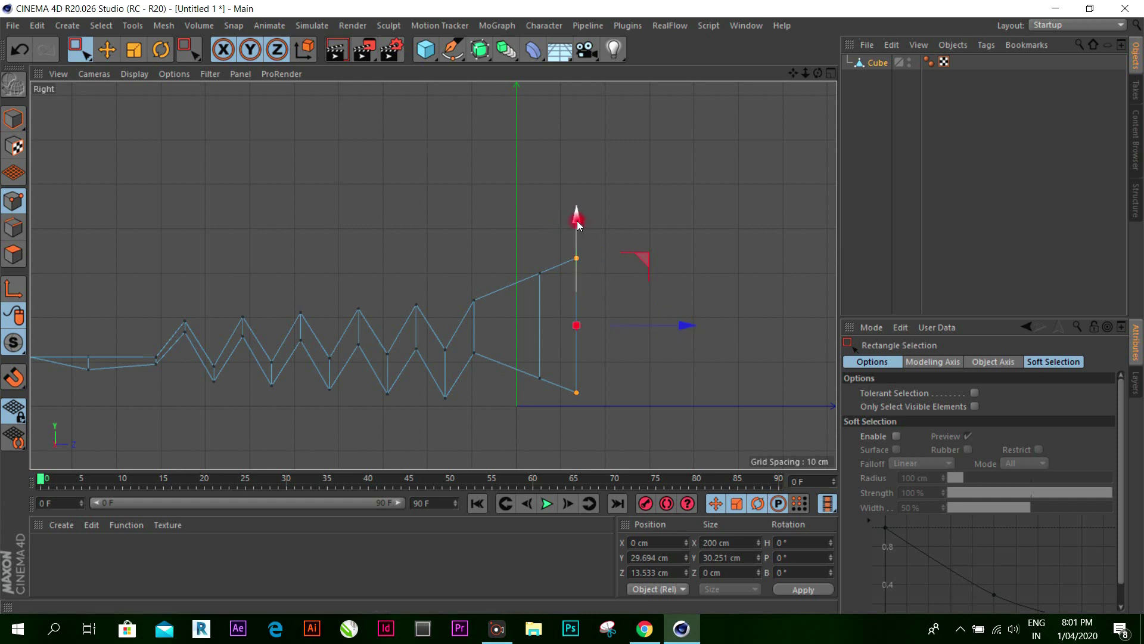
{"action": "left_click_drag", "start_coordinate": [582, 220], "coordinate": [580, 207]}
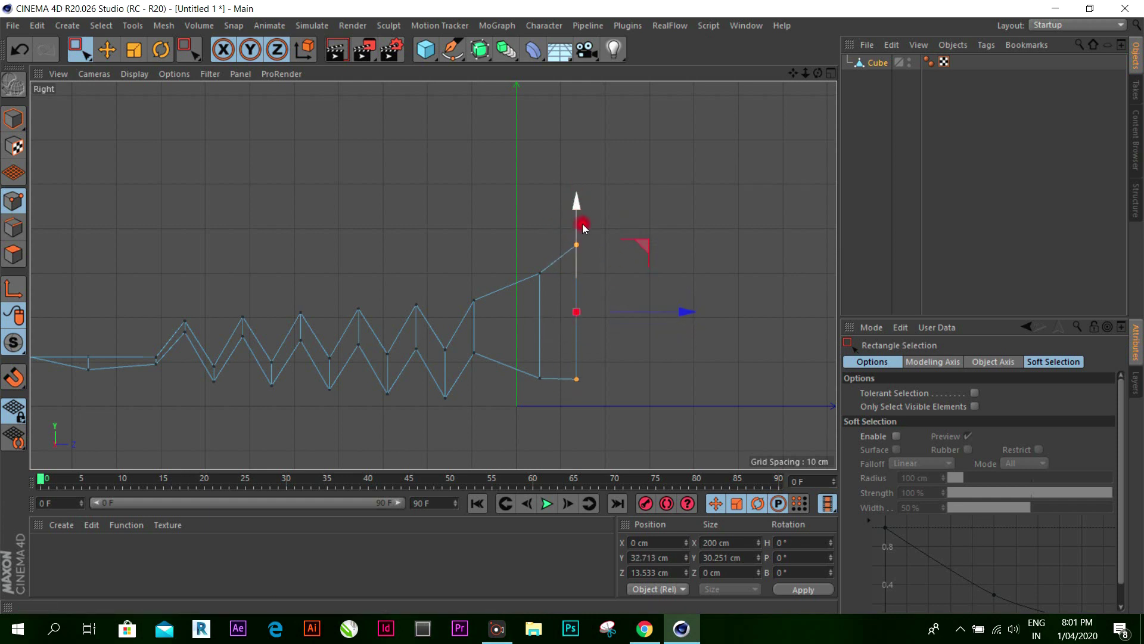
{"action": "key", "text": "ctrl+z"}
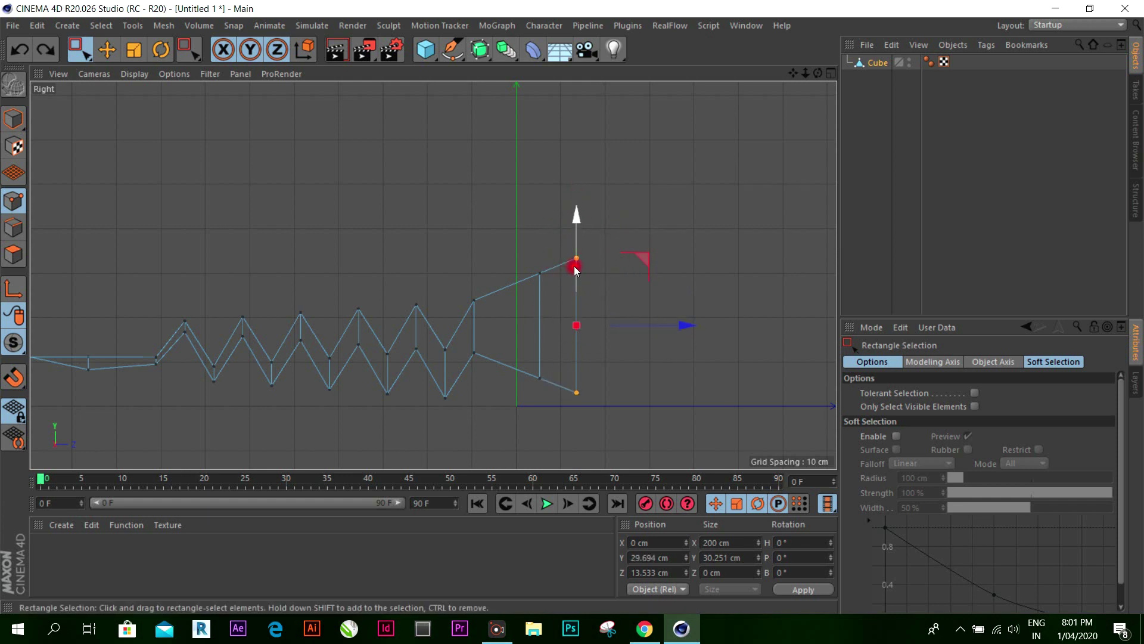
{"action": "left_click", "coordinate": [135, 51]}
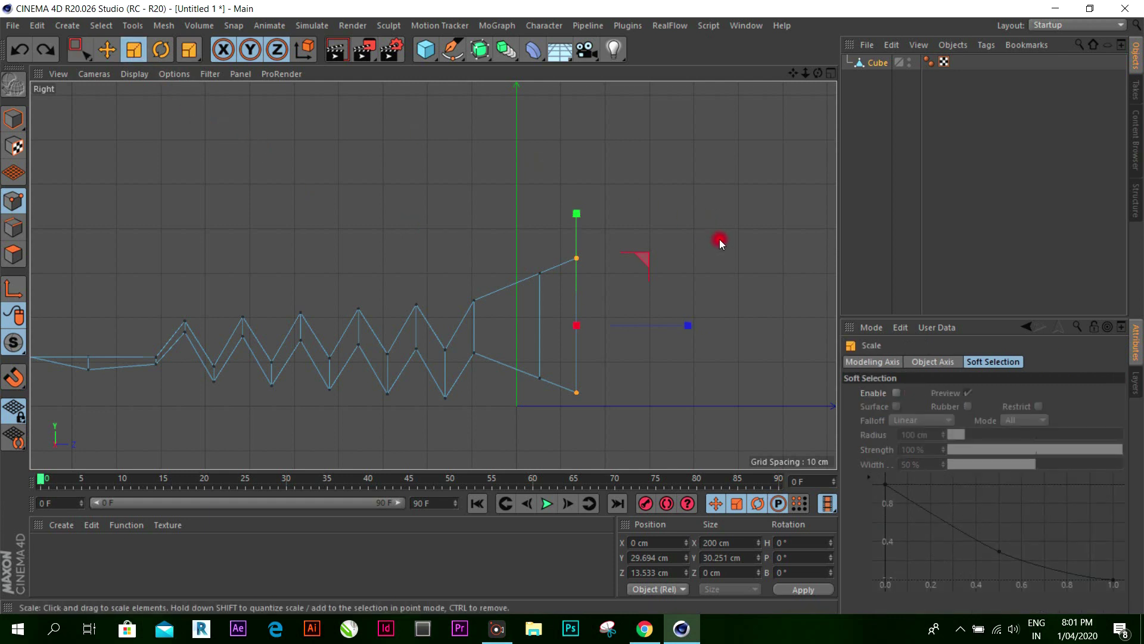
{"action": "left_click_drag", "start_coordinate": [720, 238], "coordinate": [706, 94]}
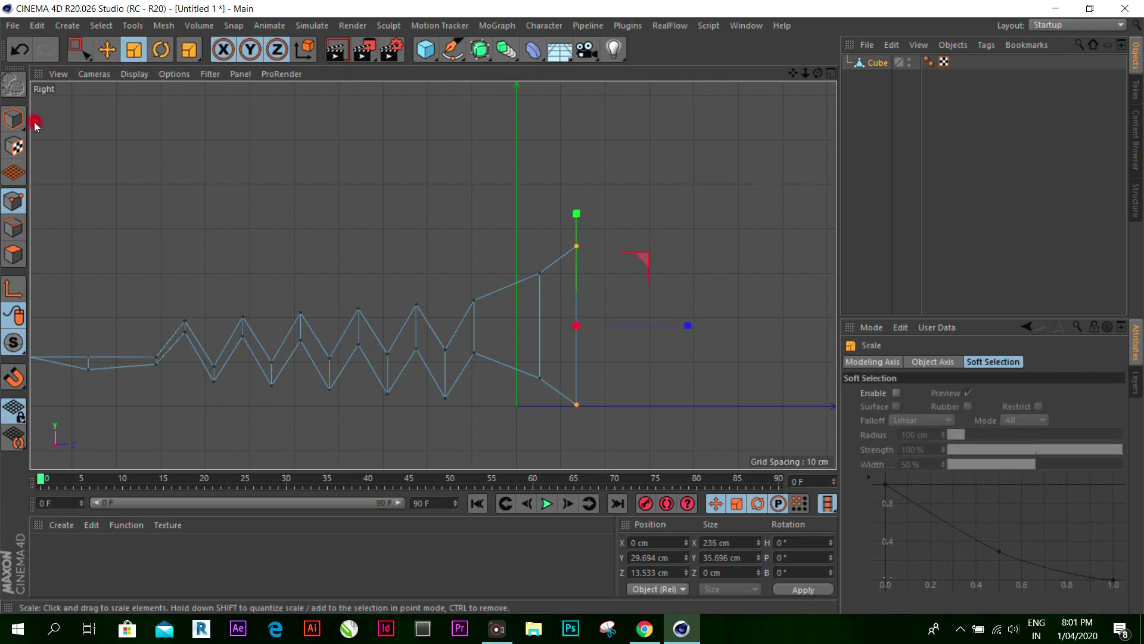
{"action": "left_click", "coordinate": [107, 49]}
Step: Maximize the Perspective view and orbit around the widened, flared slab to inspect it
{"action": "left_click", "coordinate": [24, 117]}
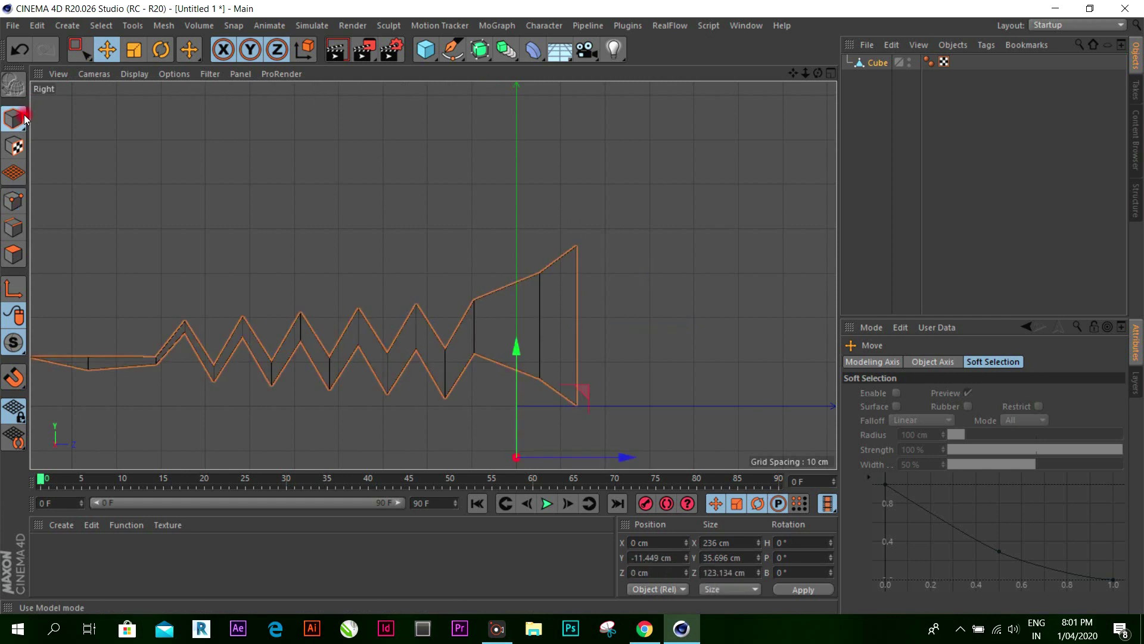
{"action": "left_click", "coordinate": [830, 73]}
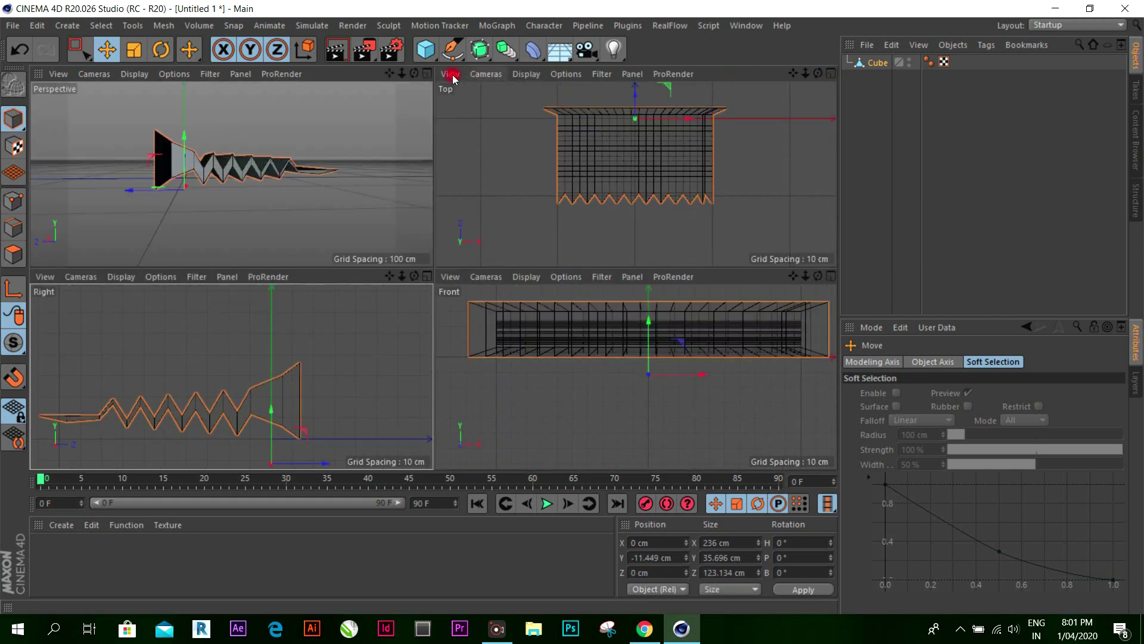
{"action": "key", "text": "F1"}
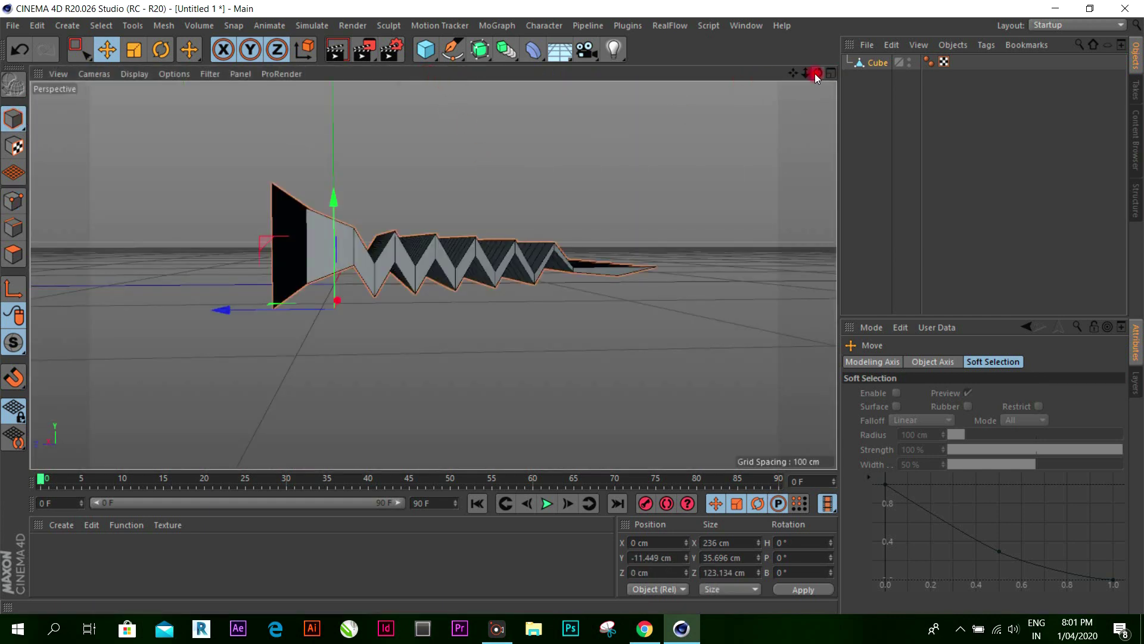
{"action": "left_click_drag", "start_coordinate": [816, 73], "coordinate": [655, 78]}
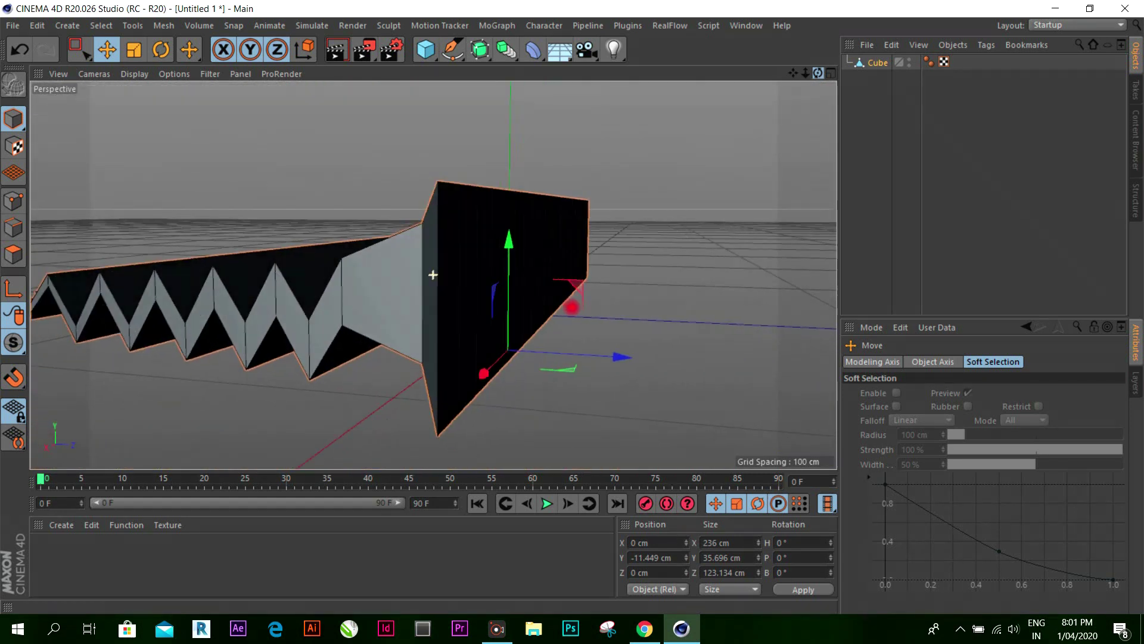
{"action": "left_click_drag", "start_coordinate": [571, 307], "coordinate": [715, 162]}
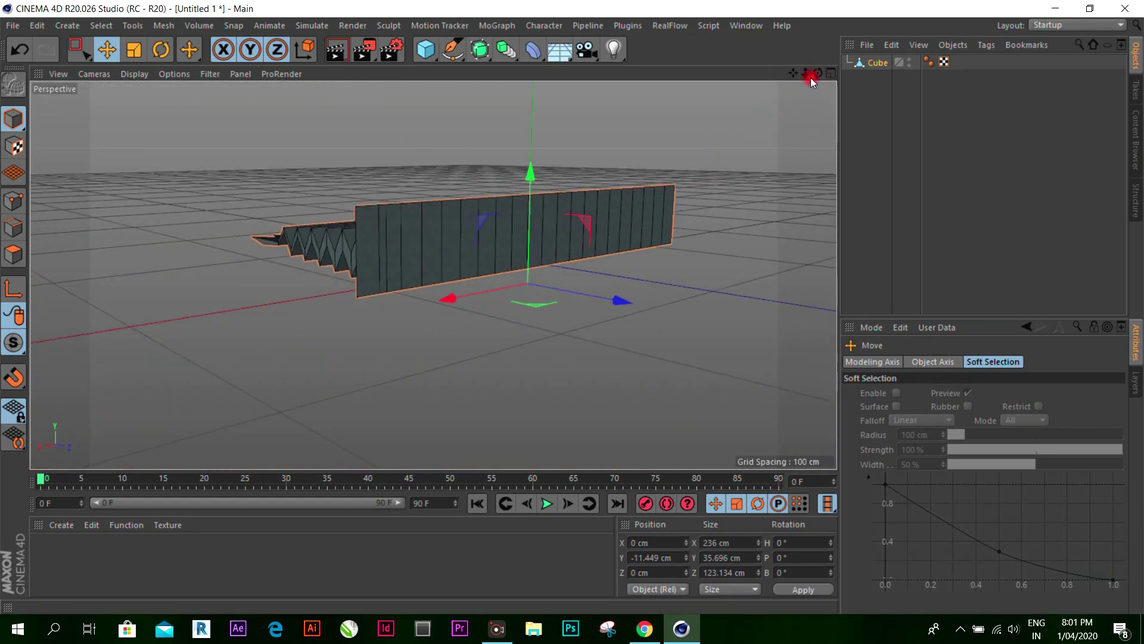
{"action": "mouse_move", "coordinate": [817, 72]}
{"action": "left_mouse_down"}
{"action": "mouse_move", "coordinate": [571, 308]}
{"action": "mouse_move", "coordinate": [214, 159]}
{"action": "left_mouse_up"}
Step: Extrude the tall end face outward about 30 cm into a long rectangular block
{"action": "left_click", "coordinate": [14, 256]}
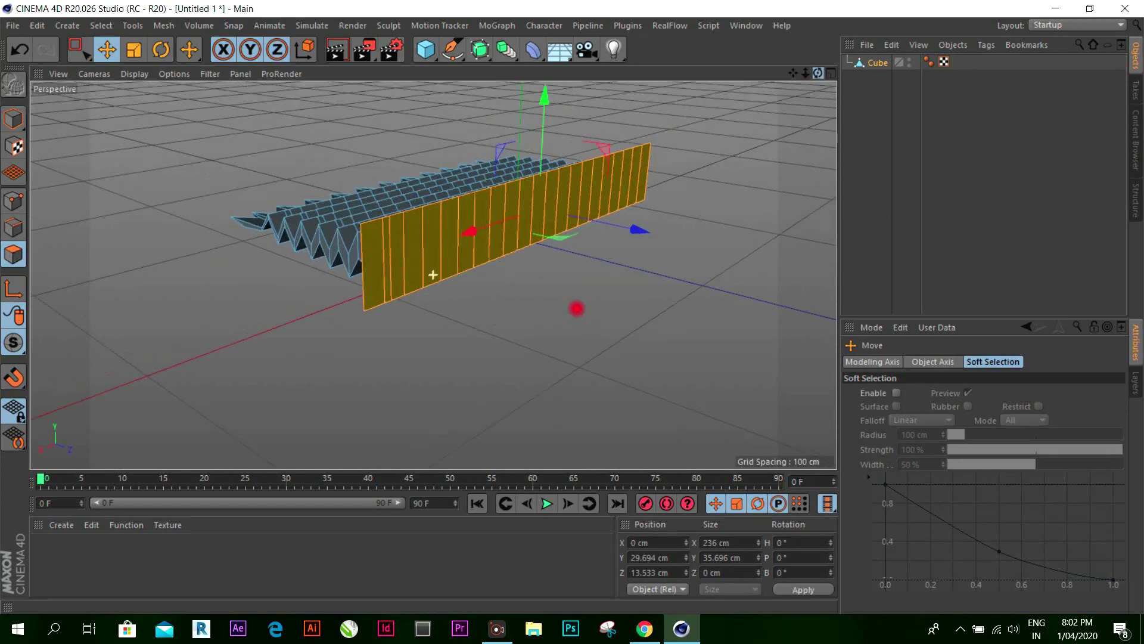
{"action": "left_click_drag", "start_coordinate": [818, 76], "coordinate": [433, 274]}
{"action": "left_click_drag", "start_coordinate": [571, 305], "coordinate": [567, 299]}
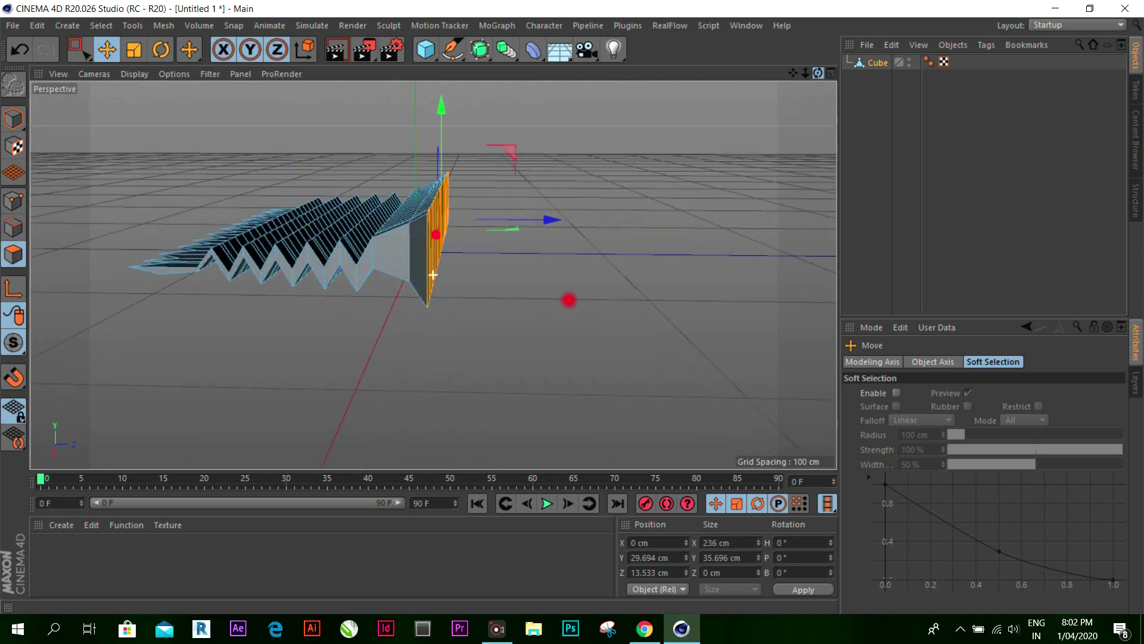
{"action": "right_click", "coordinate": [652, 238]}
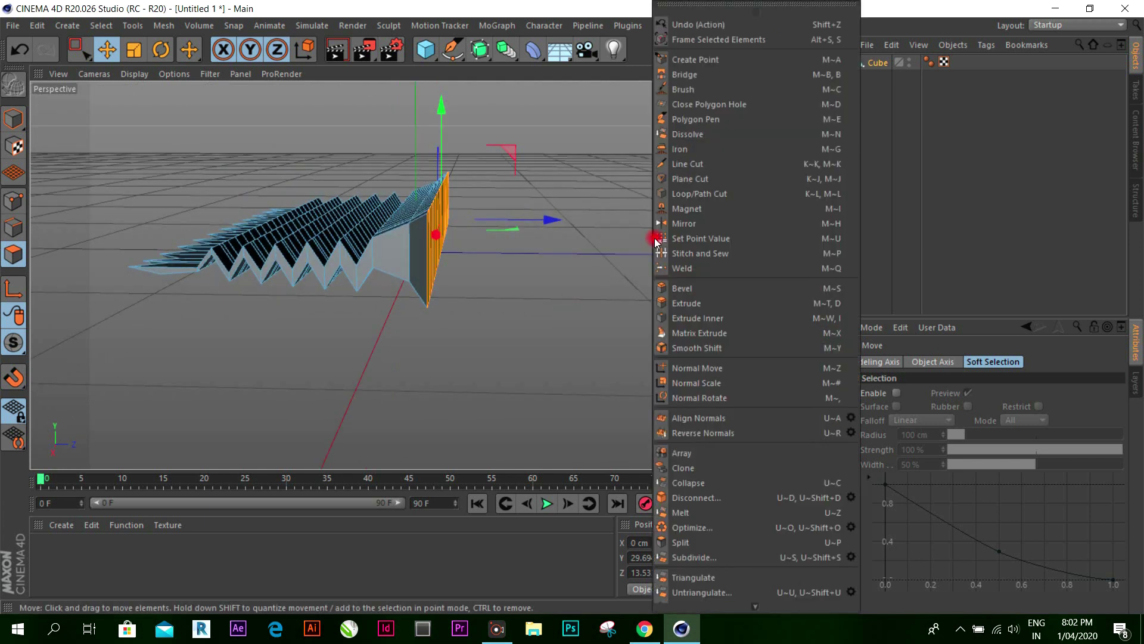
{"action": "left_click", "coordinate": [701, 301]}
{"action": "left_click_drag", "start_coordinate": [703, 306], "coordinate": [574, 307]}
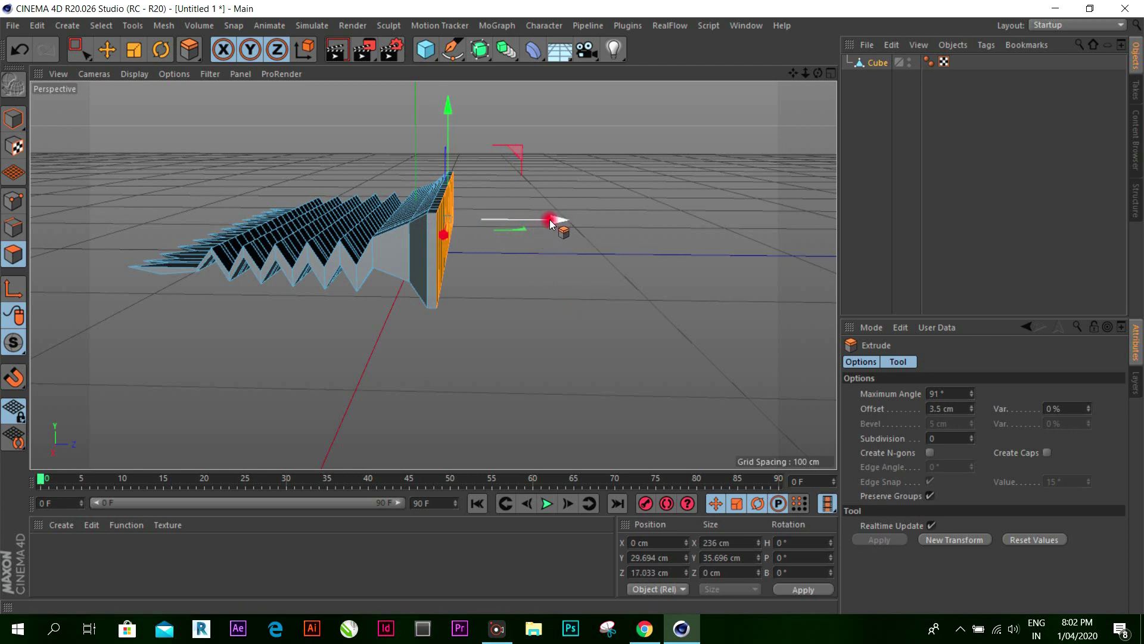
{"action": "left_click_drag", "start_coordinate": [550, 230], "coordinate": [661, 216]}
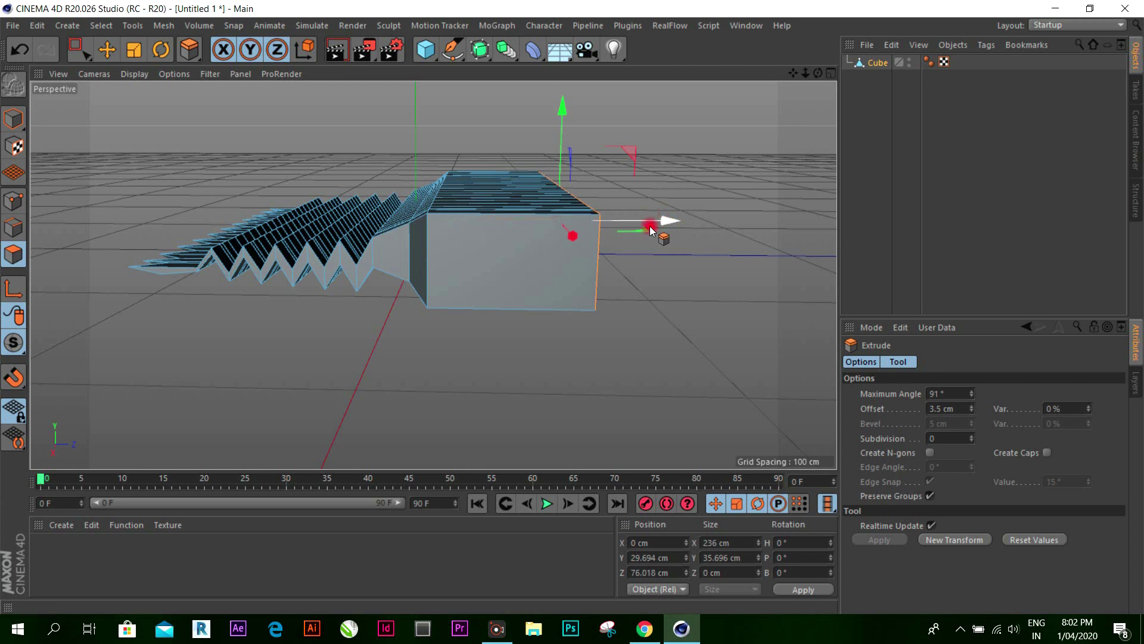
{"action": "left_click", "coordinate": [14, 118]}
Step: Add two loop cuts across the long extruded box, one near its end
{"action": "left_click", "coordinate": [13, 227]}
{"action": "right_click", "coordinate": [119, 168]}
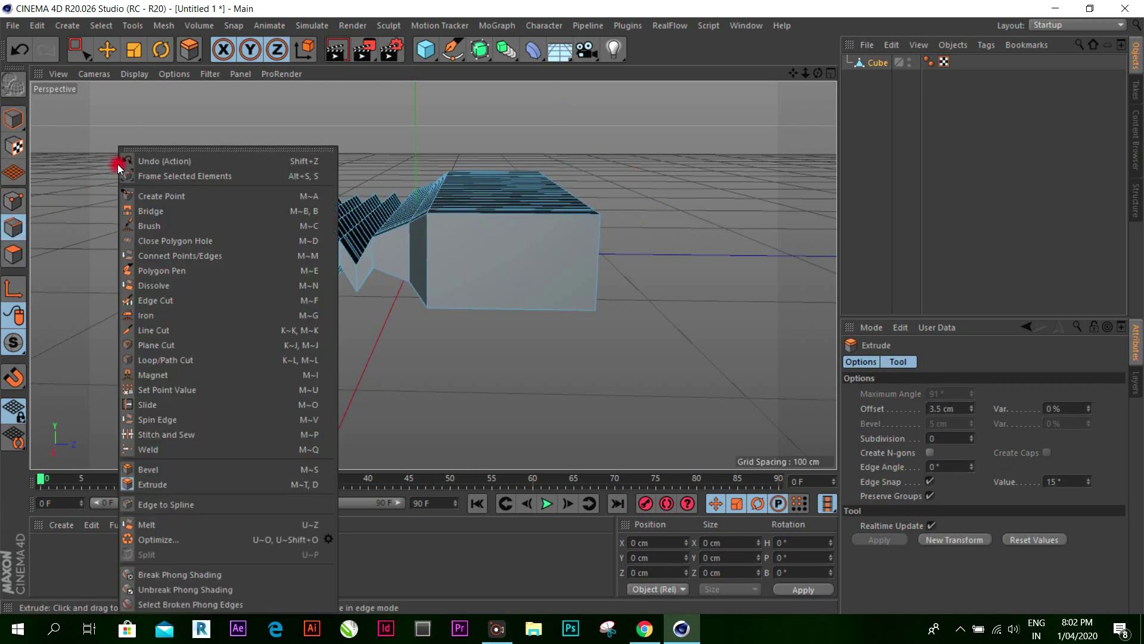
{"action": "left_click", "coordinate": [195, 359]}
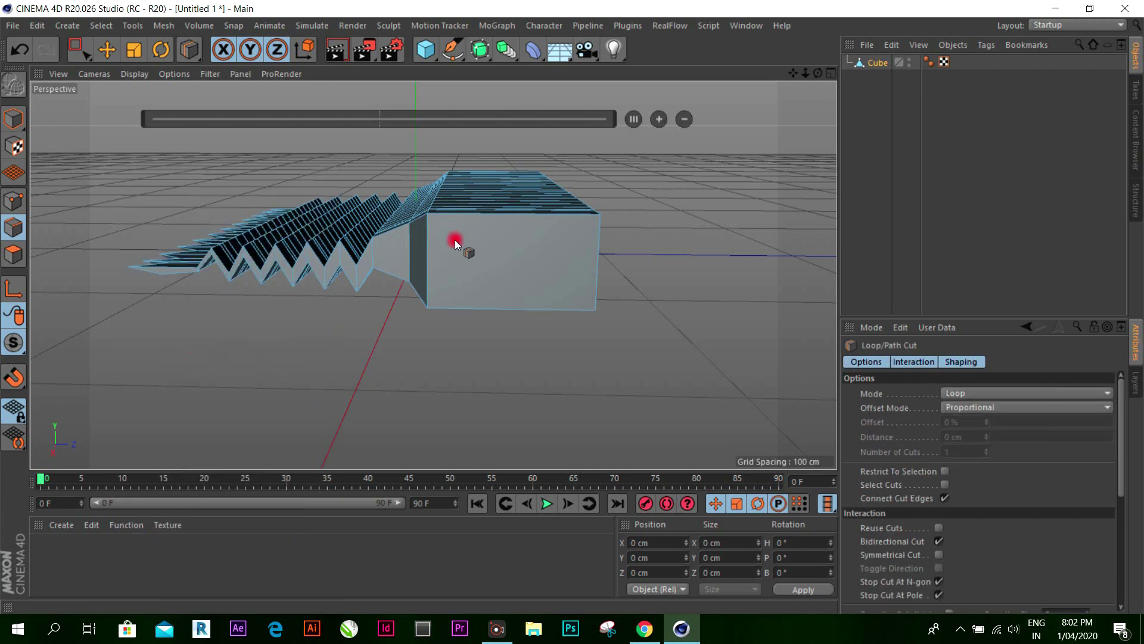
{"action": "left_click", "coordinate": [499, 216]}
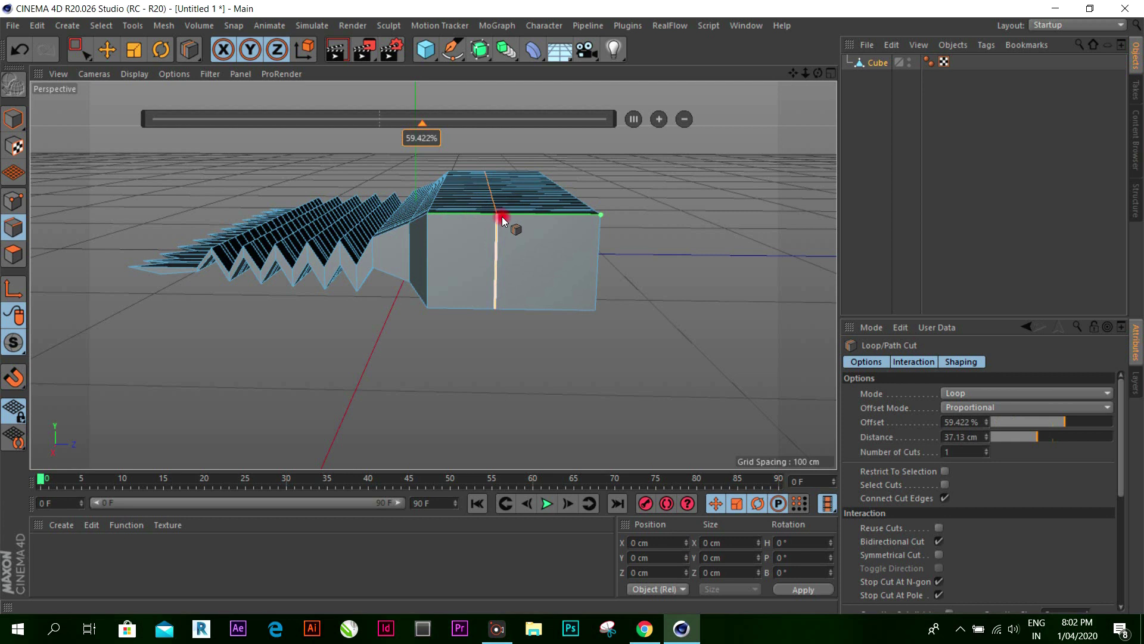
{"action": "left_click", "coordinate": [553, 214]}
{"action": "left_click", "coordinate": [13, 118]}
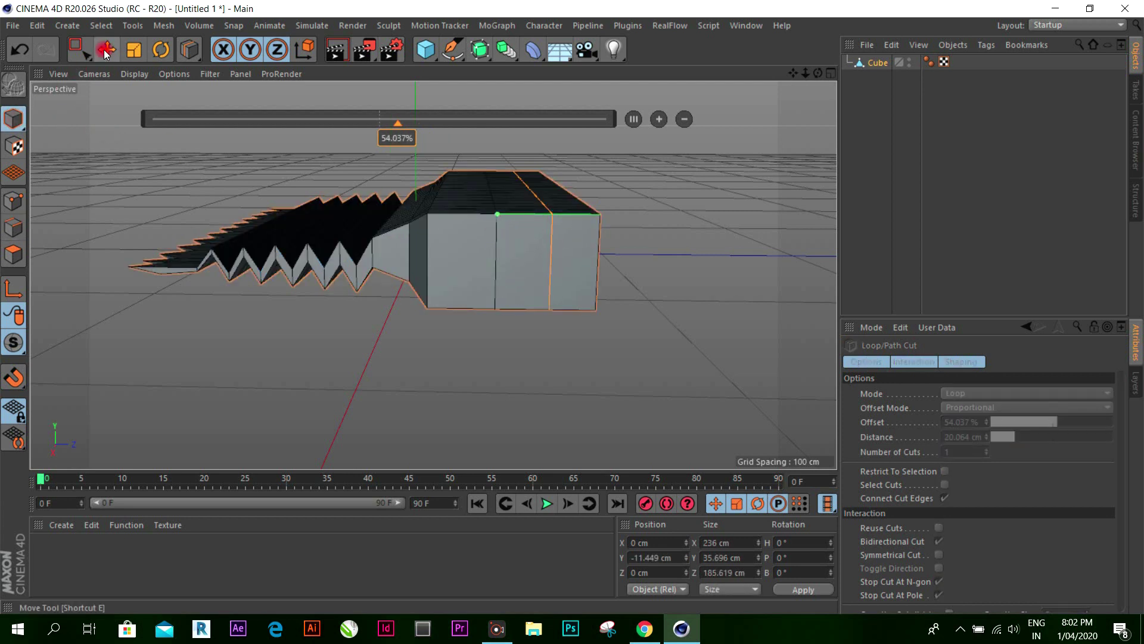
Step: In point mode and single perspective view, try lowering the head's points, then undo it
{"action": "left_click", "coordinate": [108, 49]}
{"action": "left_click", "coordinate": [17, 203]}
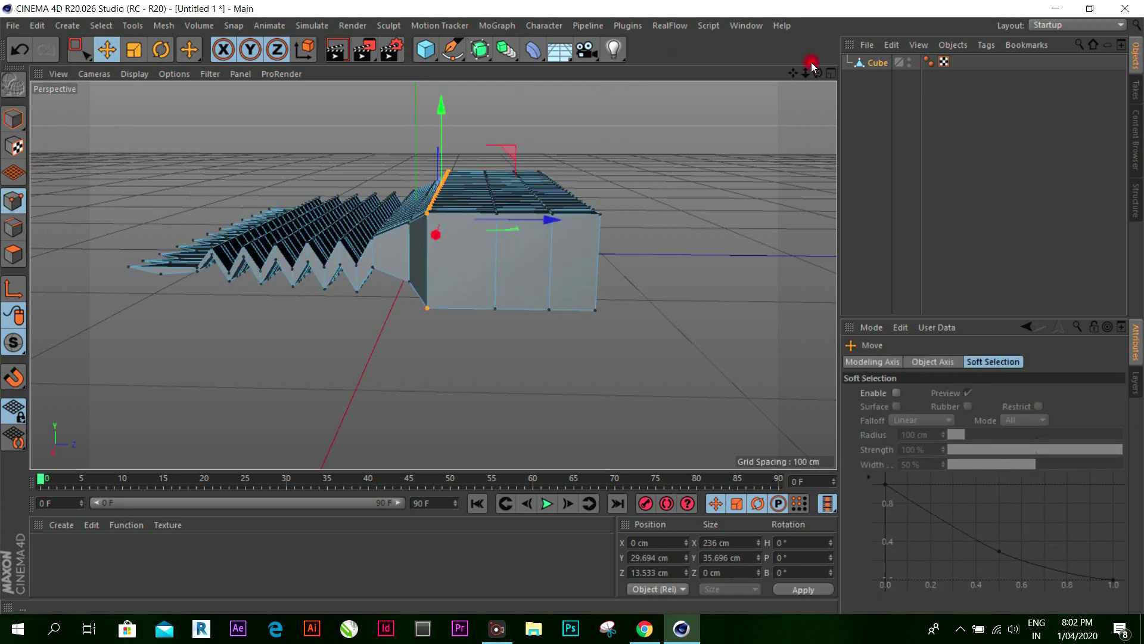
{"action": "left_click_drag", "start_coordinate": [820, 73], "coordinate": [835, 74]}
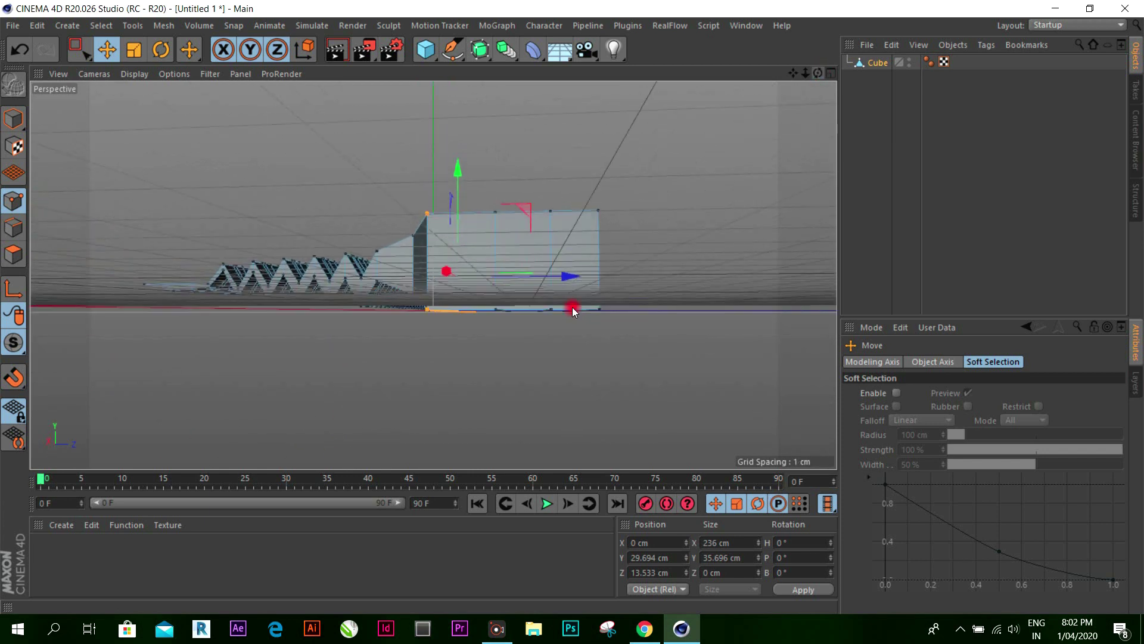
{"action": "left_click", "coordinate": [834, 74]}
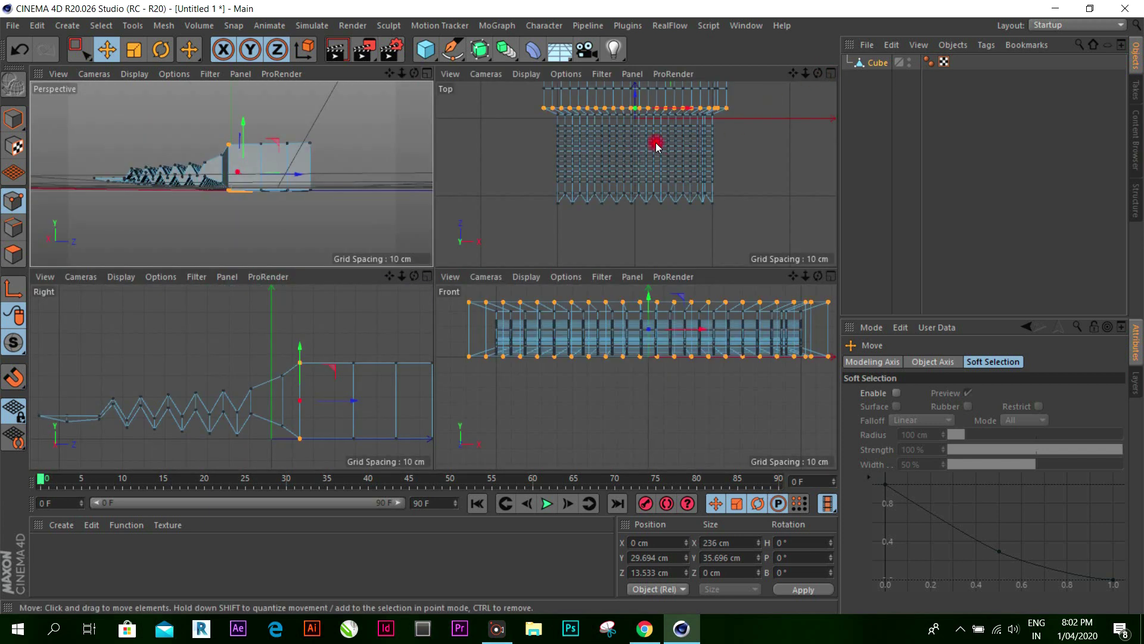
{"action": "left_click", "coordinate": [427, 73]}
{"action": "scroll", "coordinate": [660, 294], "scroll_direction": "up", "scroll_amount": 3}
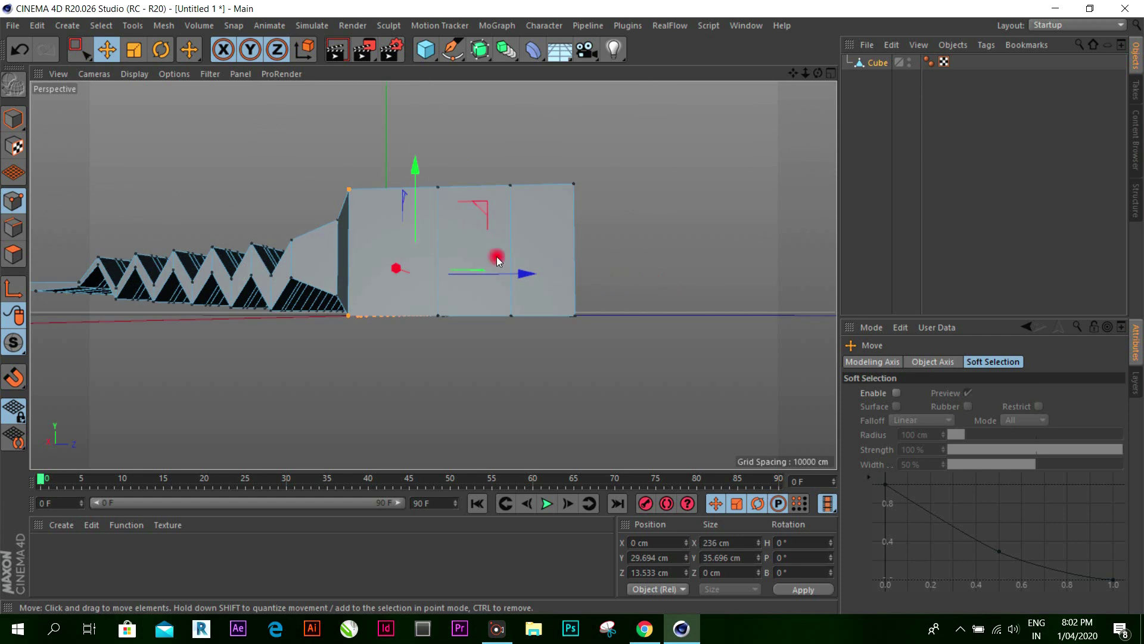
{"action": "left_click_drag", "start_coordinate": [392, 154], "coordinate": [441, 254]}
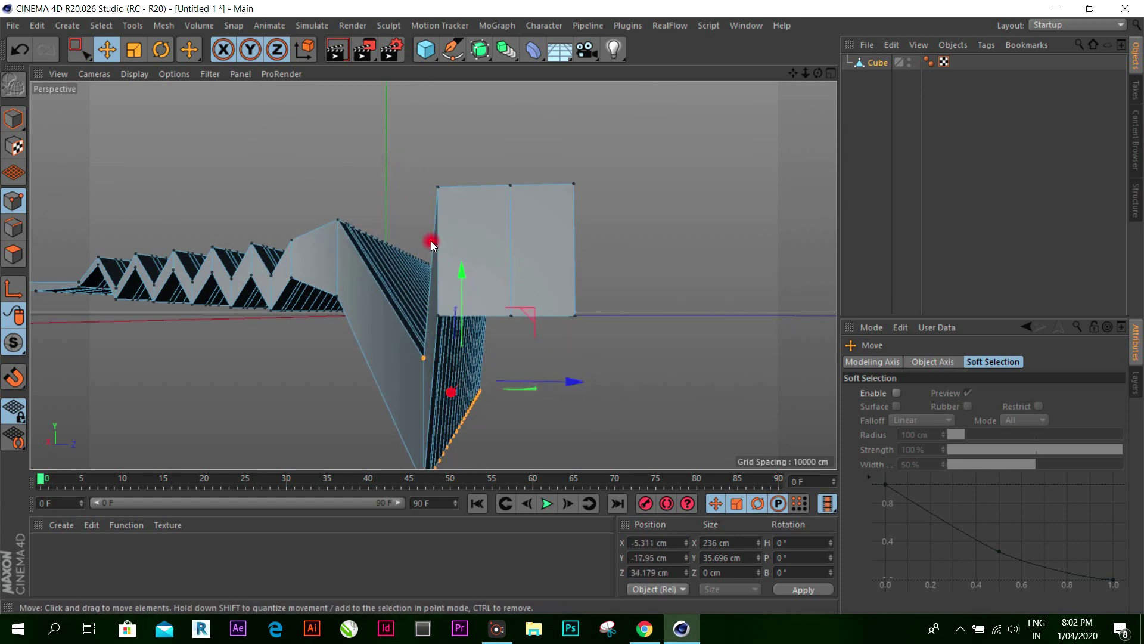
{"action": "key", "text": "ctrl+z"}
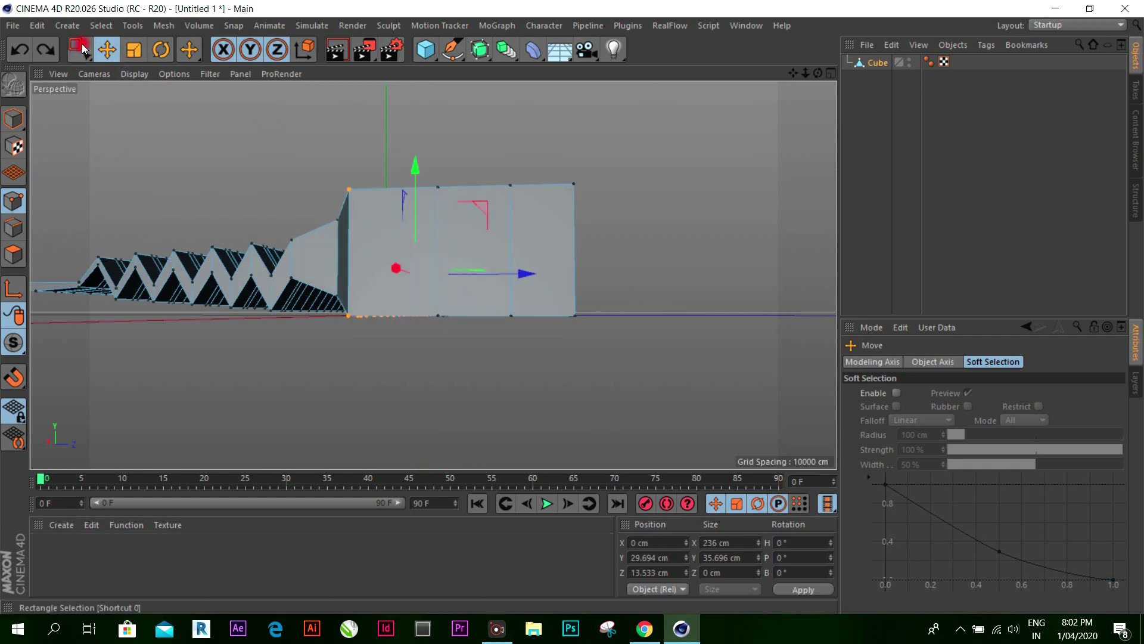
{"action": "left_click", "coordinate": [78, 49]}
Step: Try scaling the head's middle edge points to about 120%, then undo the scaling
{"action": "left_click_drag", "start_coordinate": [487, 142], "coordinate": [535, 369]}
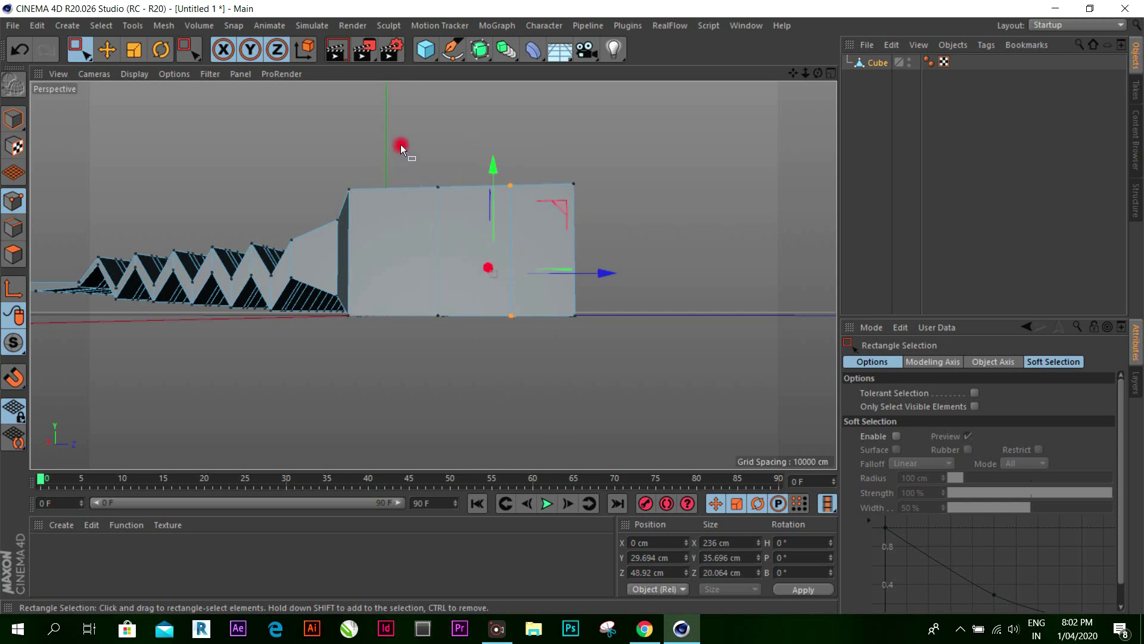
{"action": "key", "text": "t"}
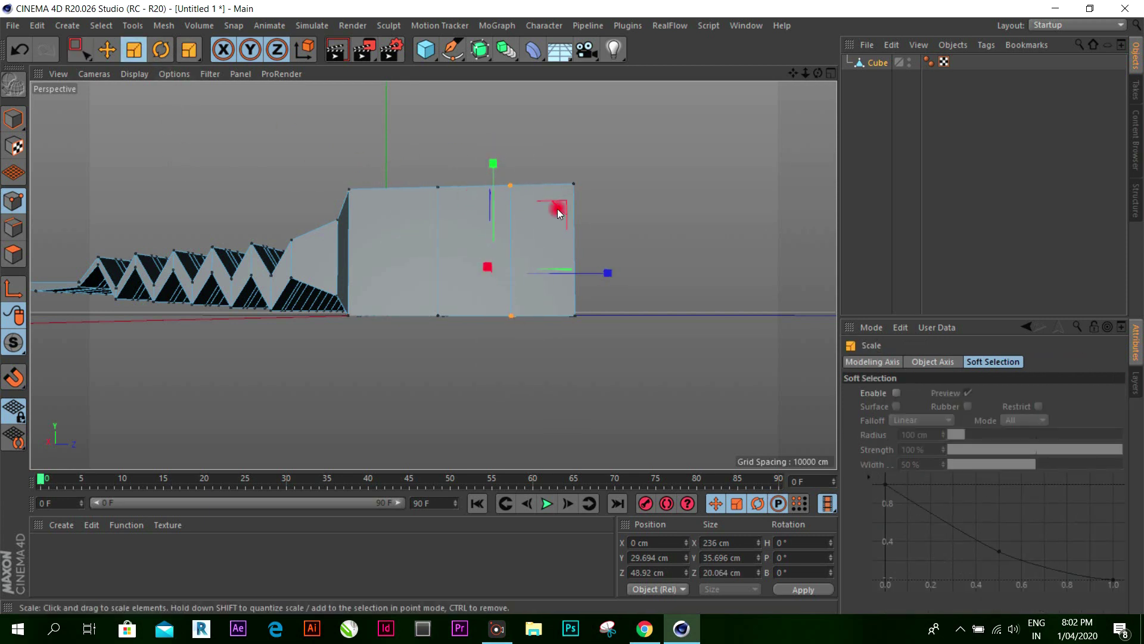
{"action": "left_click_drag", "start_coordinate": [557, 208], "coordinate": [686, 131]}
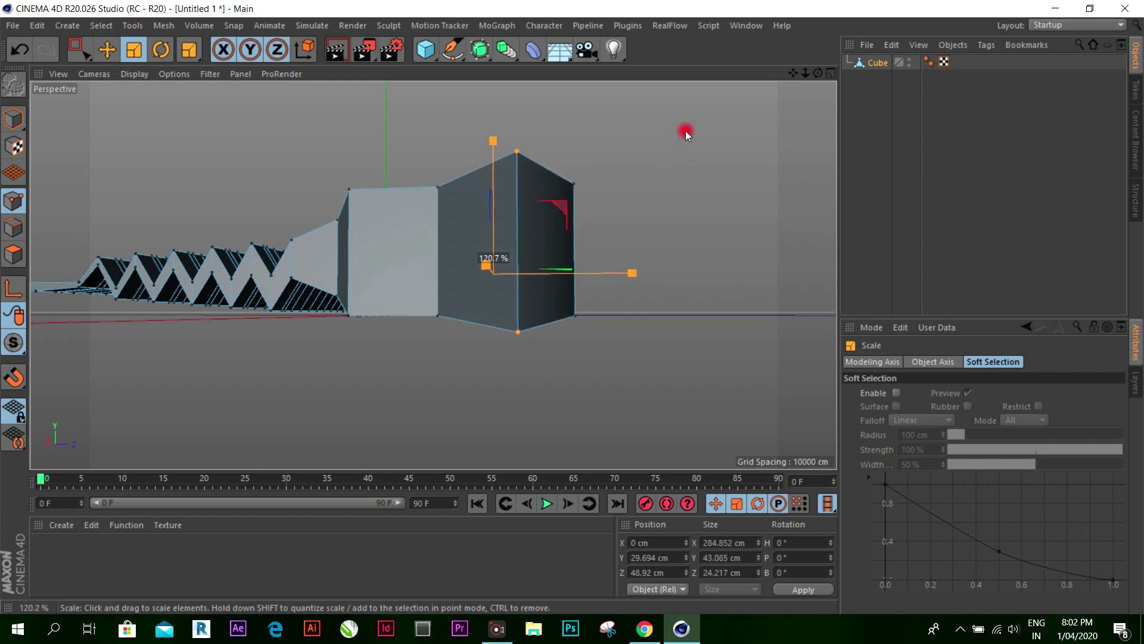
{"action": "mouse_move", "coordinate": [538, 196]}
{"action": "left_mouse_down"}
{"action": "mouse_move", "coordinate": [668, 253]}
{"action": "mouse_move", "coordinate": [664, 176]}
{"action": "left_mouse_up"}
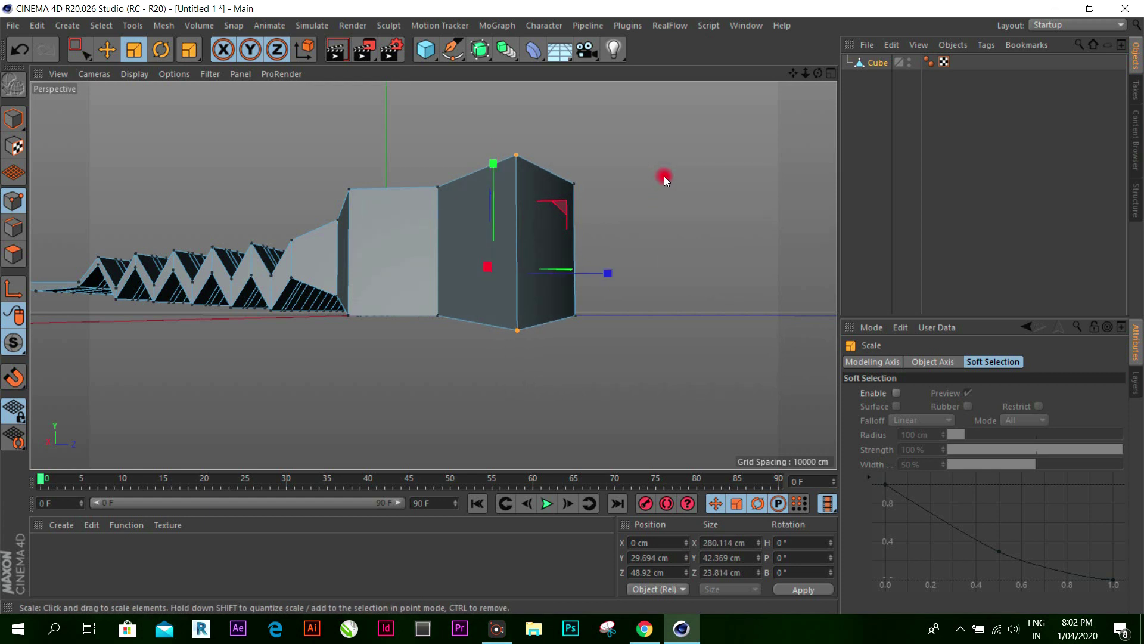
{"action": "left_click_drag", "start_coordinate": [807, 83], "coordinate": [571, 307]}
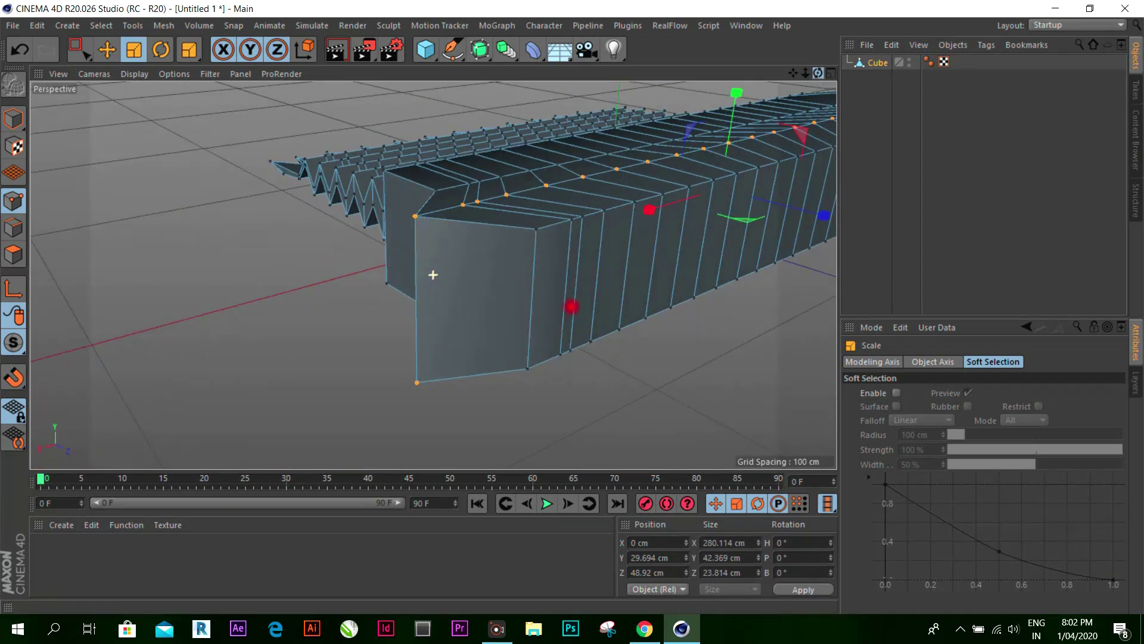
{"action": "key", "text": "ctrl+z"}
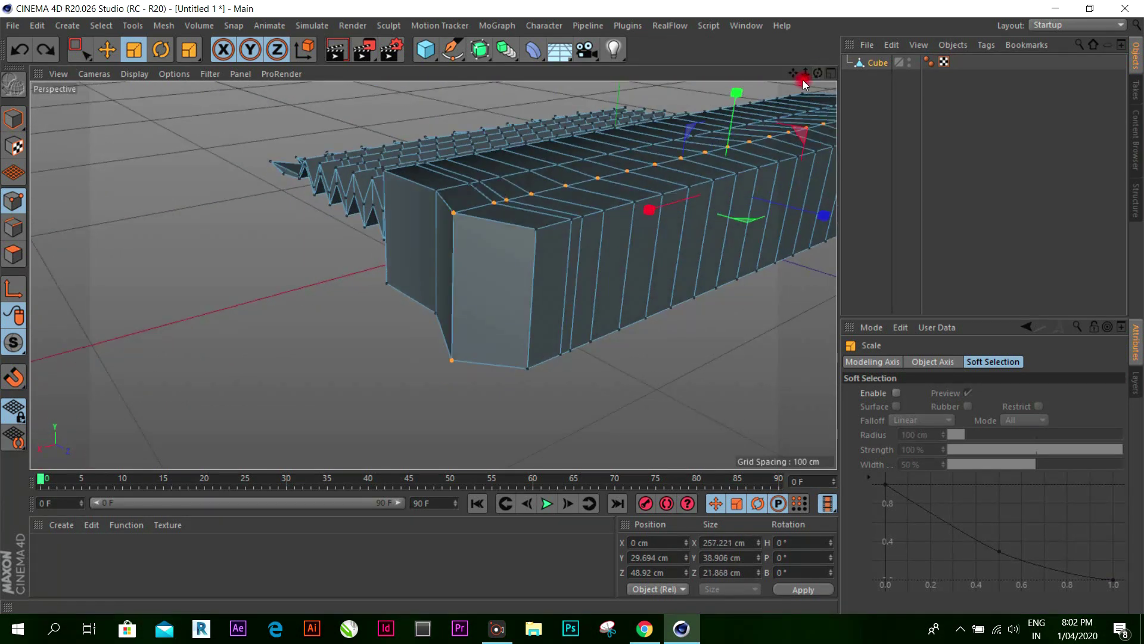
{"action": "key", "text": "ctrl+y"}
{"action": "key", "text": "ctrl+z"}
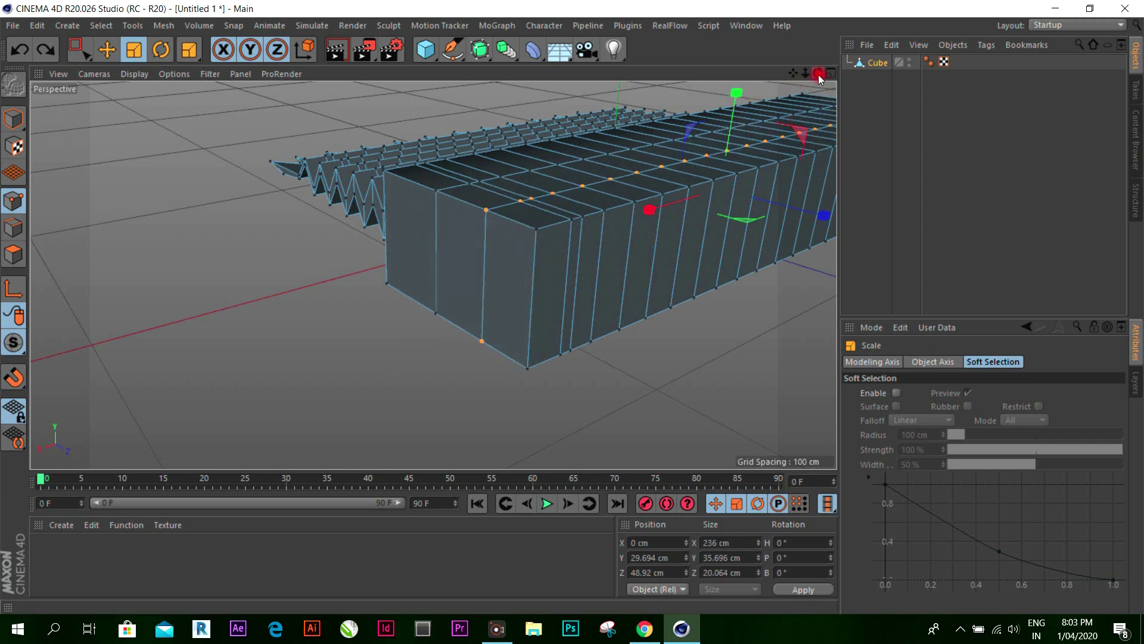
Step: Try stretching the top points upward, undo it, deselect all, and show four views
{"action": "left_click_drag", "start_coordinate": [818, 74], "coordinate": [573, 307]}
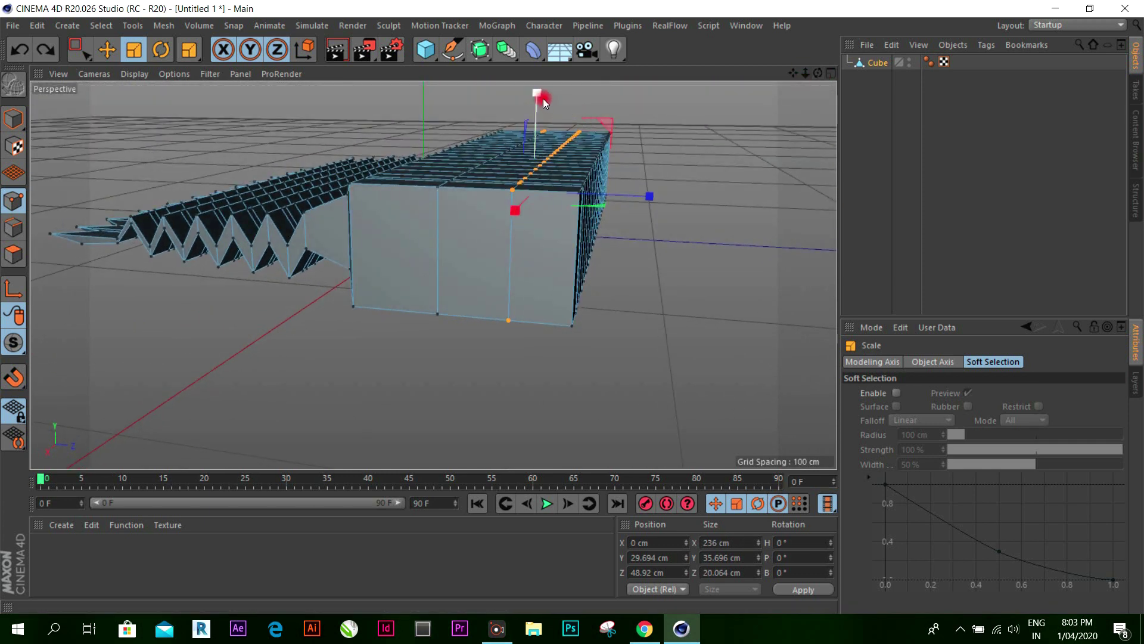
{"action": "left_click_drag", "start_coordinate": [543, 99], "coordinate": [536, 89]}
{"action": "left_click_drag", "start_coordinate": [572, 306], "coordinate": [747, 133]}
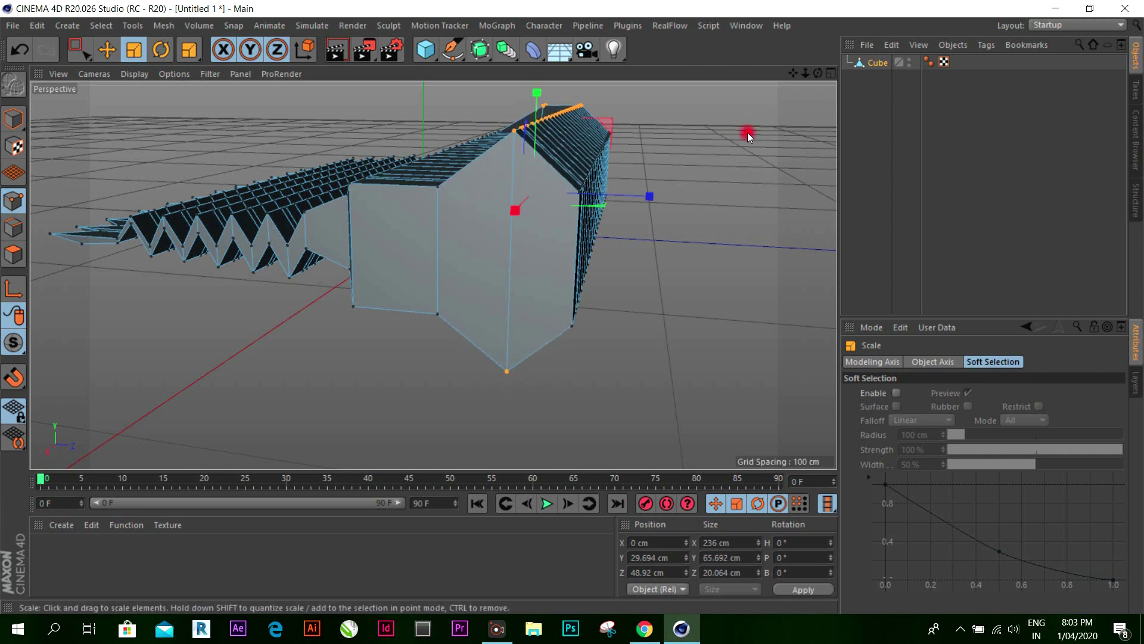
{"action": "left_click_drag", "start_coordinate": [813, 81], "coordinate": [574, 307]}
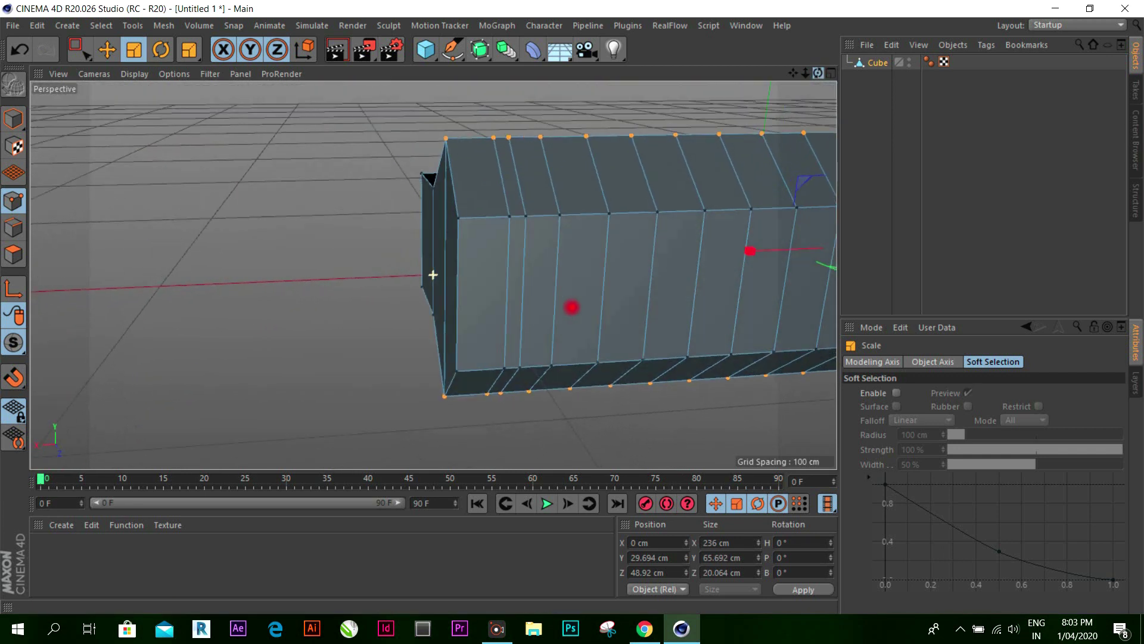
{"action": "left_click_drag", "start_coordinate": [574, 307], "coordinate": [572, 309]}
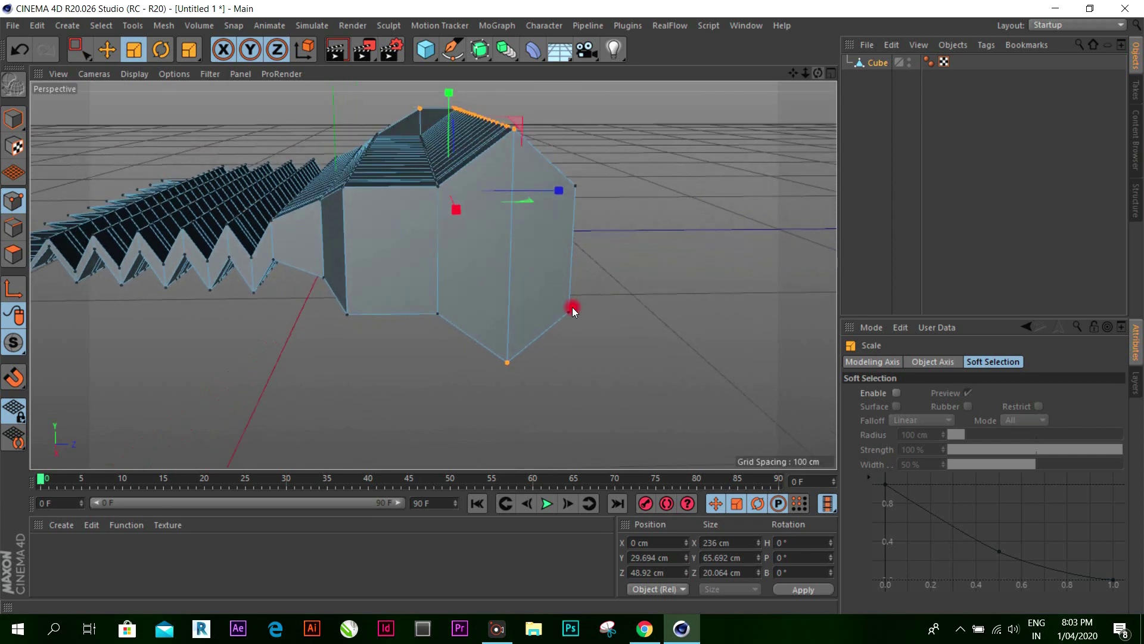
{"action": "key", "text": "ctrl+z"}
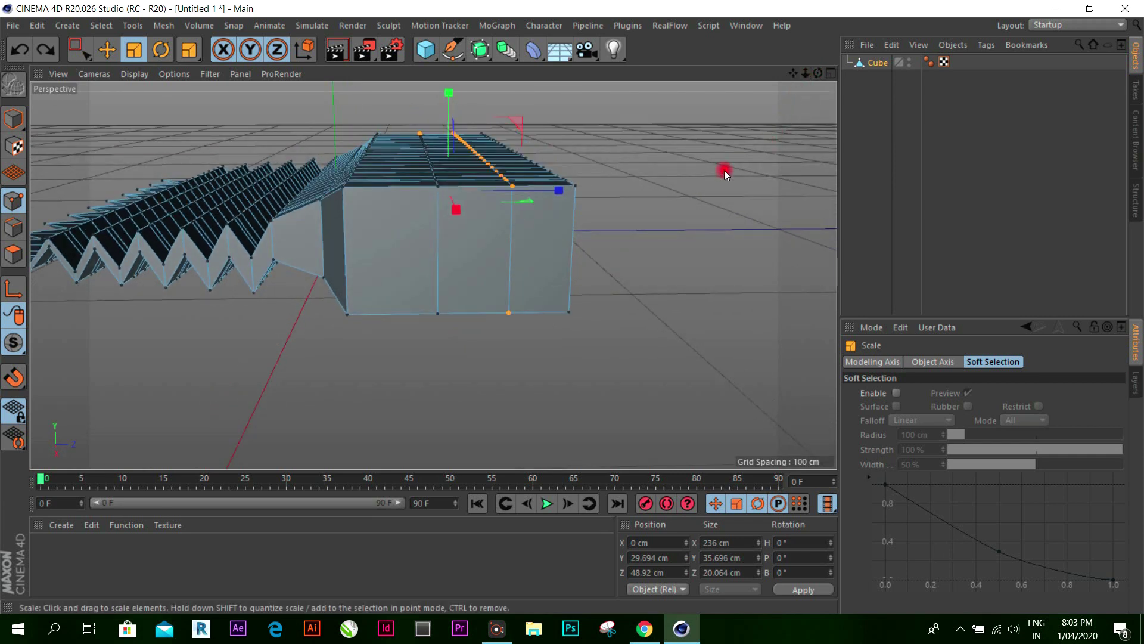
{"action": "left_click", "coordinate": [724, 170]}
{"action": "left_click", "coordinate": [829, 74]}
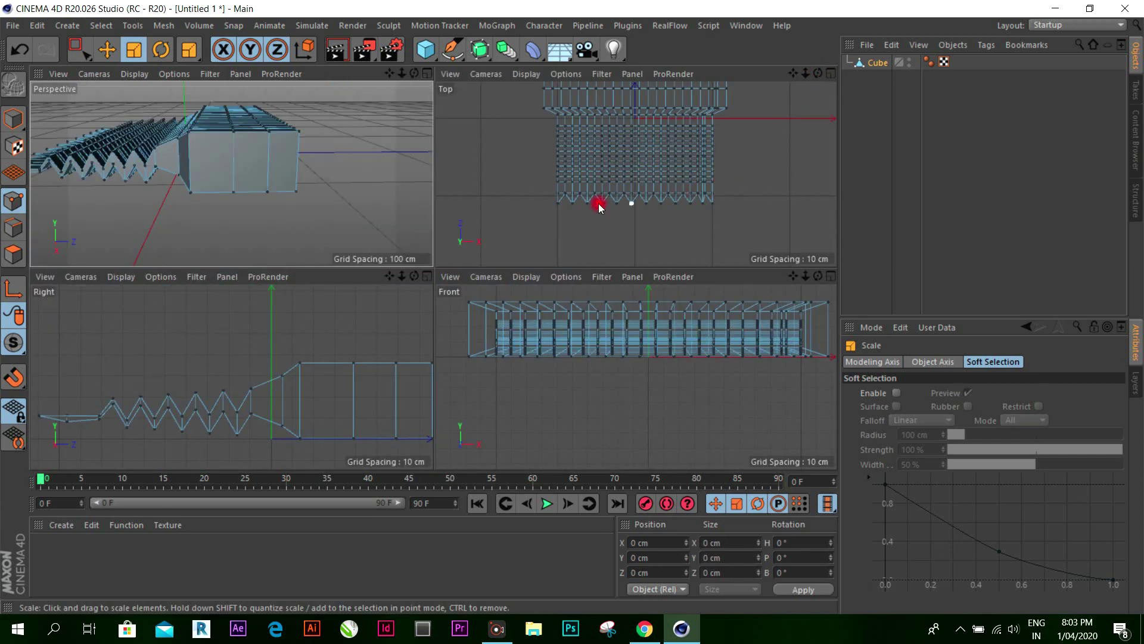
Step: In the maximized Right view, scale the head's far-end point pair apart vertically
{"action": "left_click", "coordinate": [427, 276]}
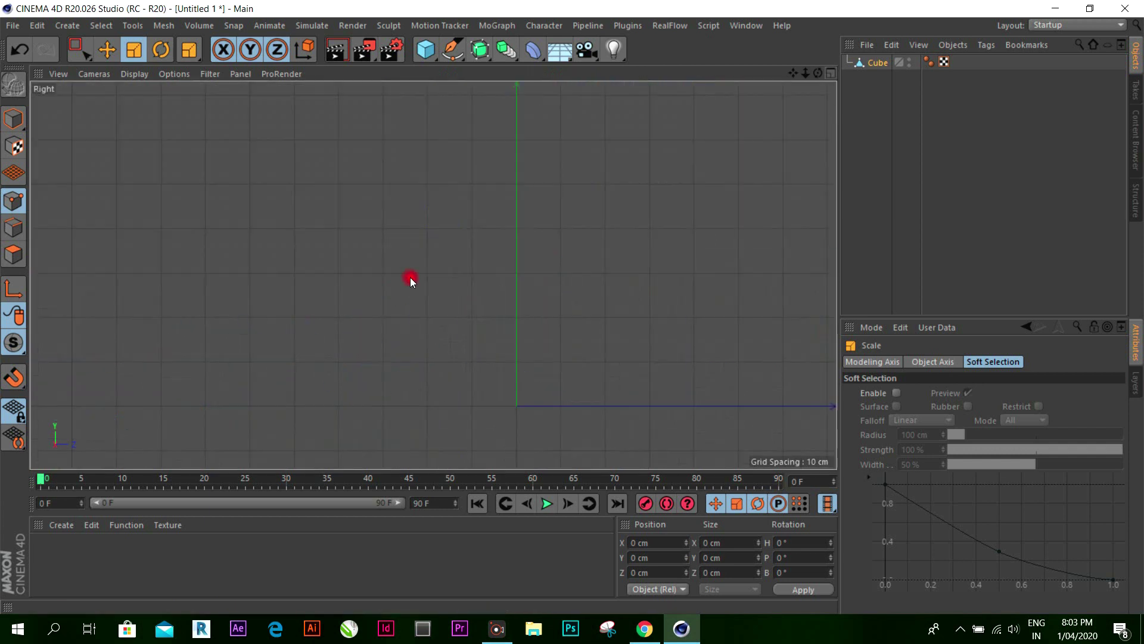
{"action": "scroll", "coordinate": [635, 342], "scroll_direction": "up", "scroll_amount": 3}
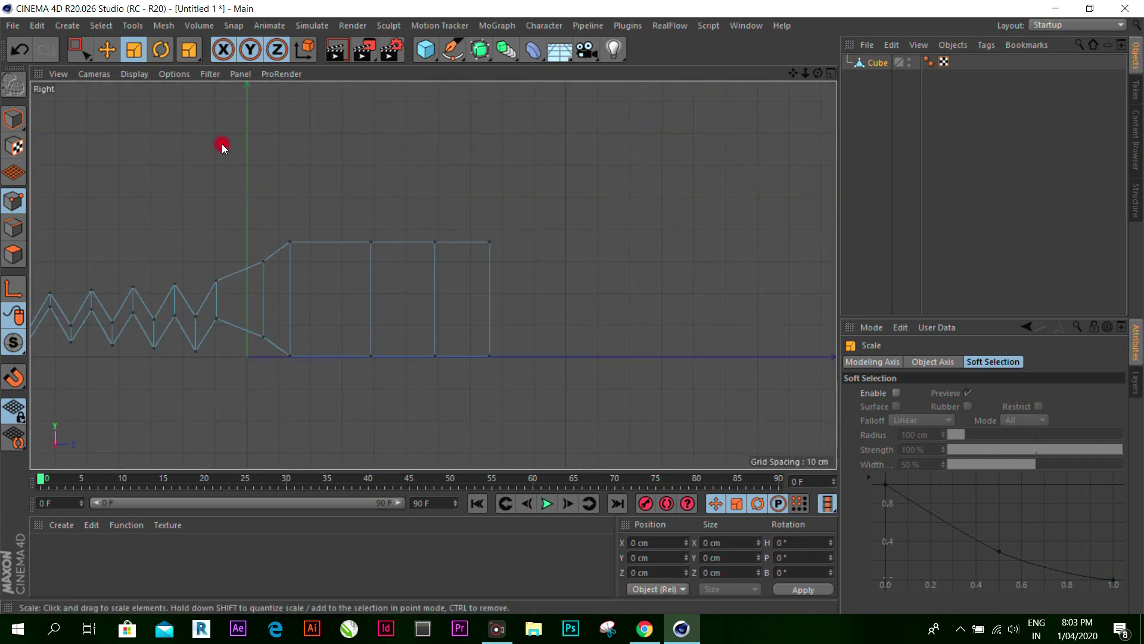
{"action": "left_click", "coordinate": [81, 50]}
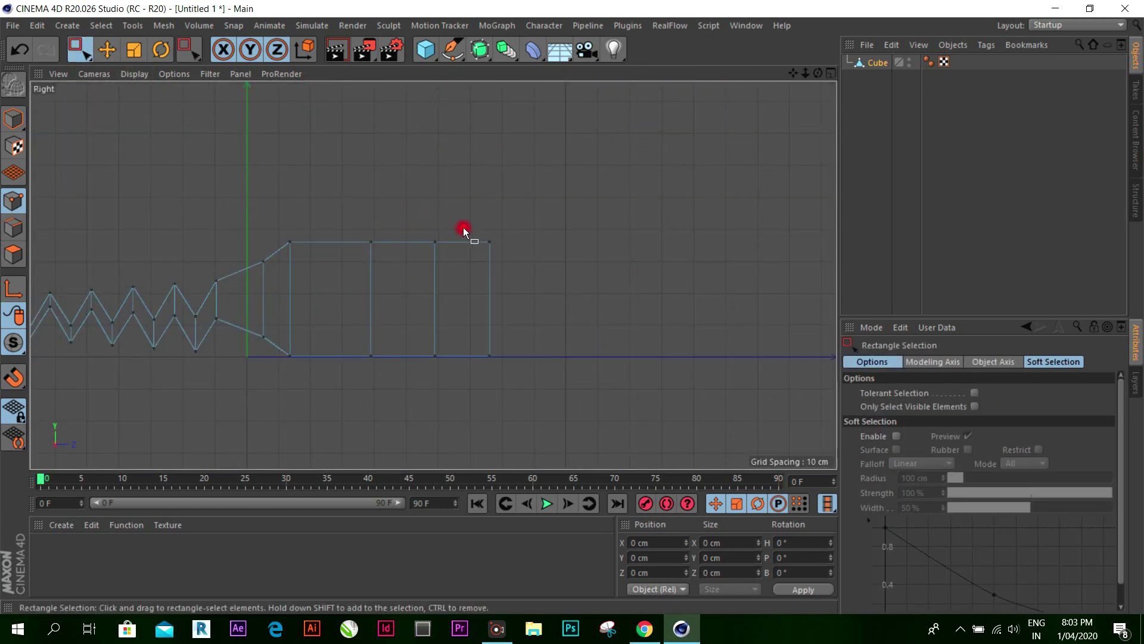
{"action": "left_click_drag", "start_coordinate": [516, 305], "coordinate": [547, 398]}
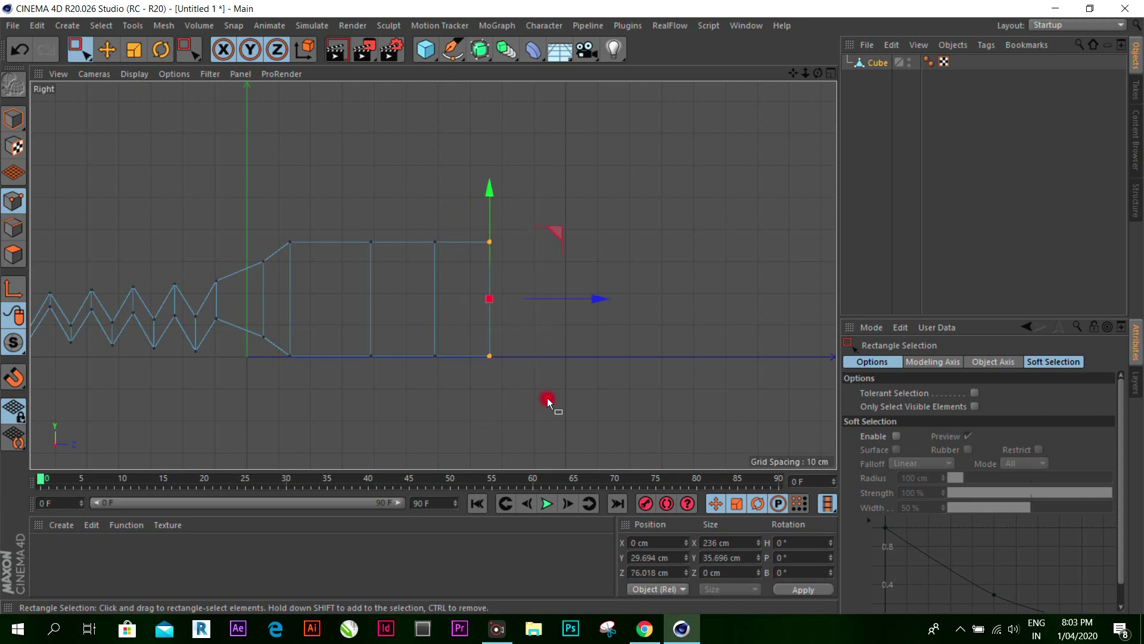
{"action": "left_click", "coordinate": [136, 50]}
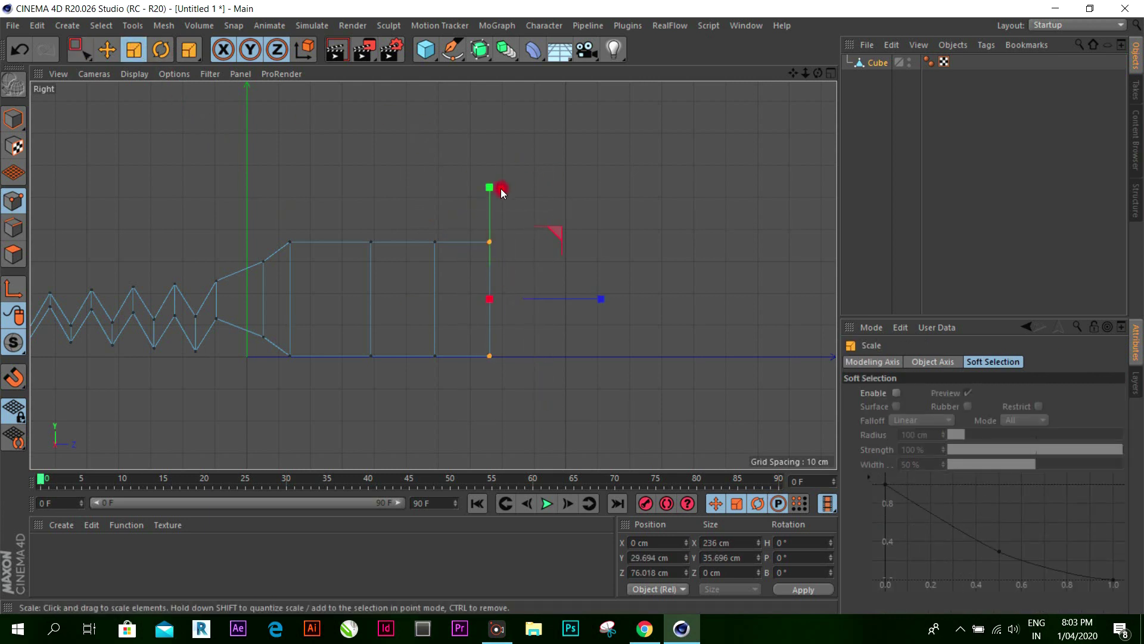
{"action": "left_click_drag", "start_coordinate": [489, 185], "coordinate": [501, 96]}
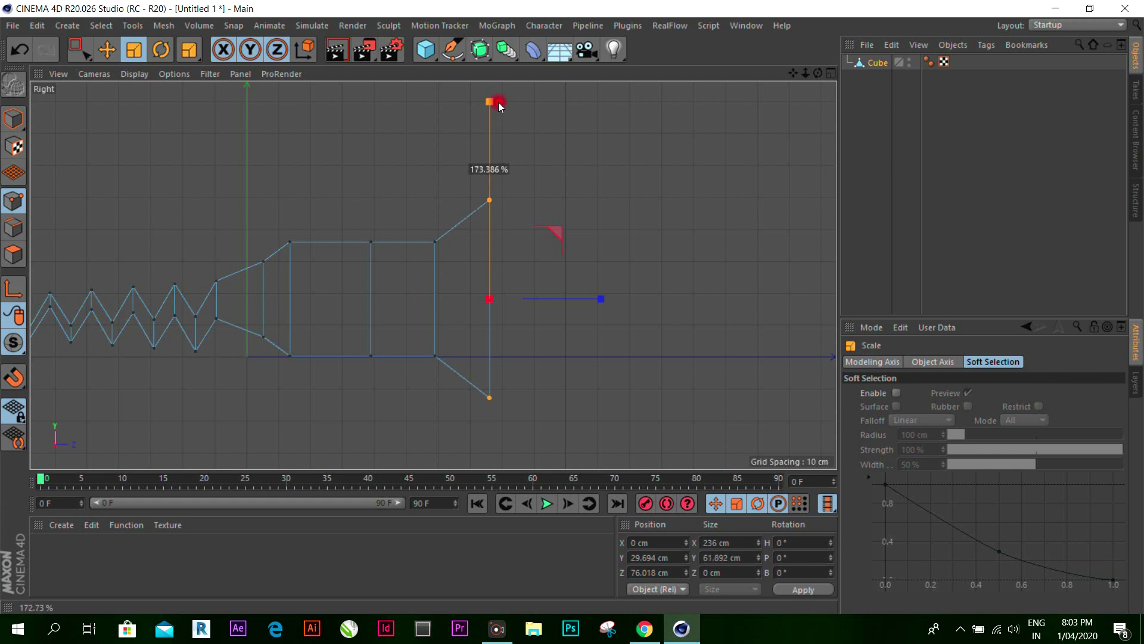
{"action": "left_click_drag", "start_coordinate": [415, 212], "coordinate": [437, 179]}
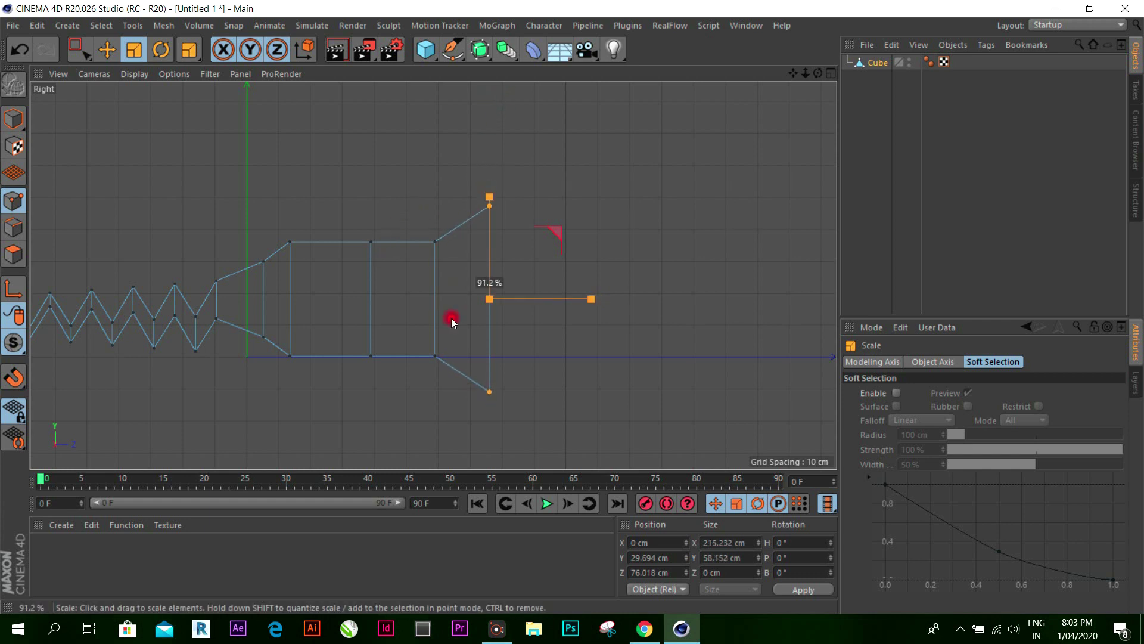
Step: Scale the next two inward edge point pairs apart vertically to continue the taper
{"action": "left_click", "coordinate": [79, 45]}
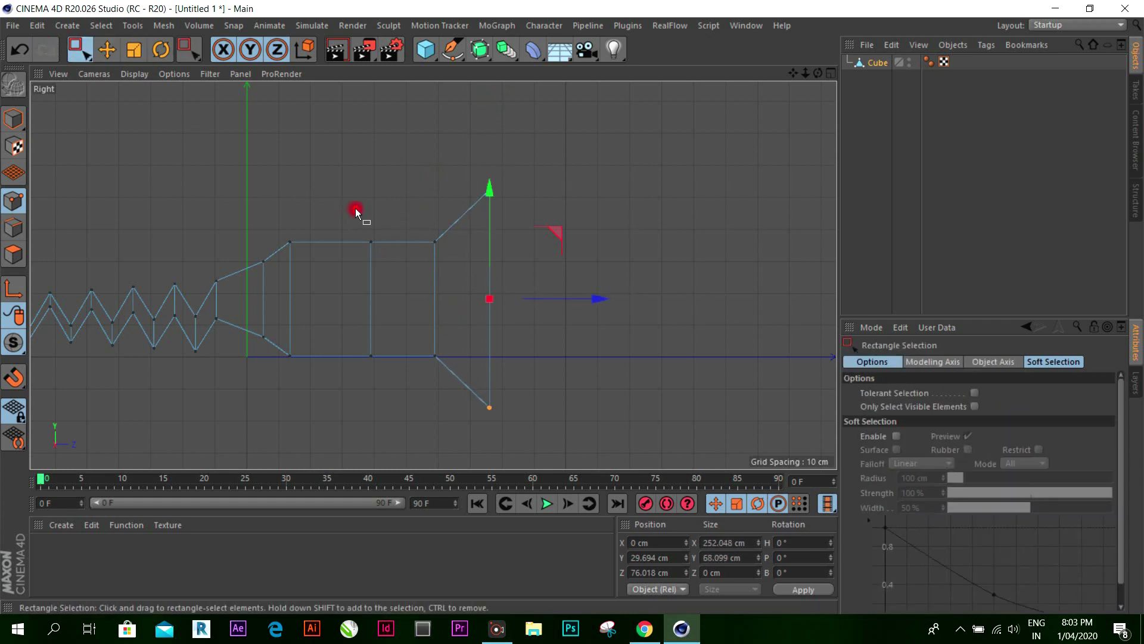
{"action": "left_click_drag", "start_coordinate": [433, 248], "coordinate": [452, 429]}
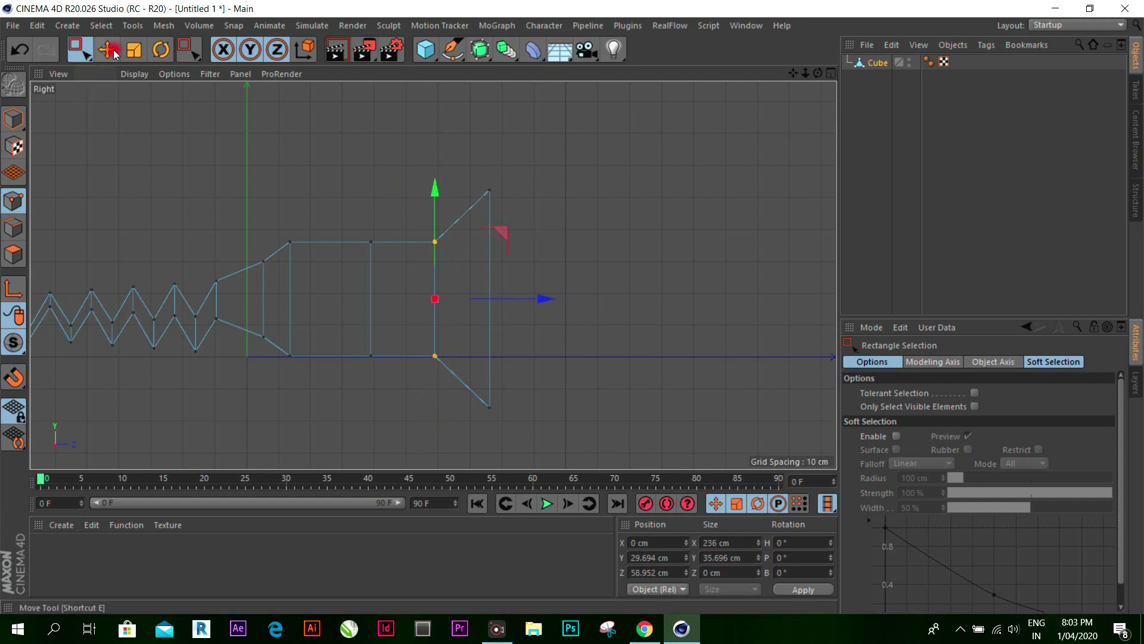
{"action": "left_click", "coordinate": [135, 49]}
{"action": "left_click_drag", "start_coordinate": [435, 188], "coordinate": [446, 134]}
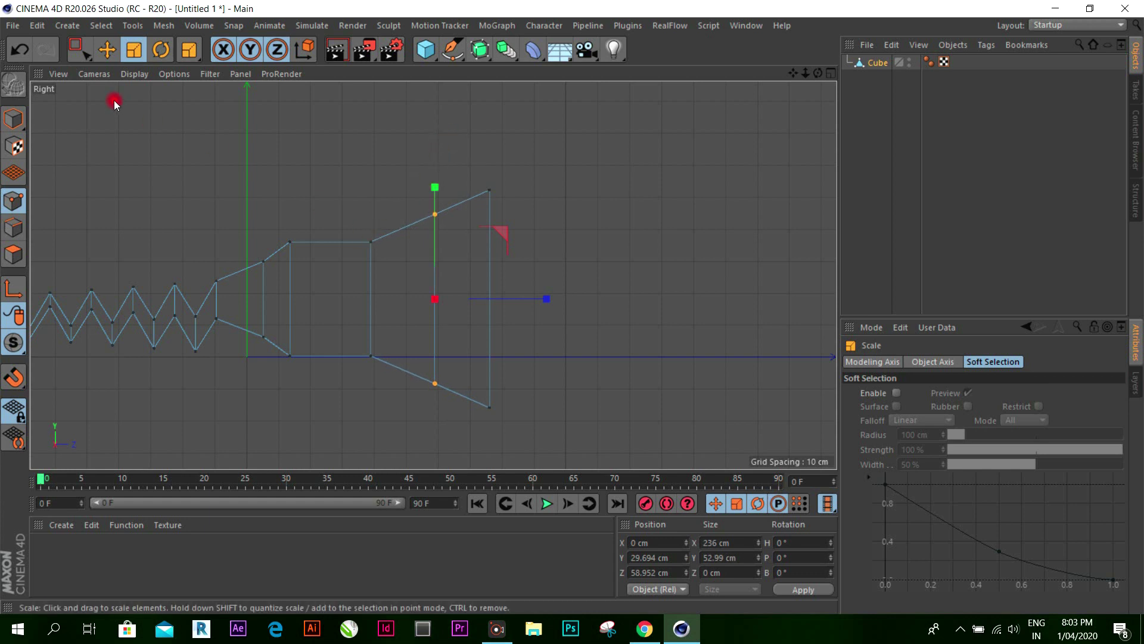
{"action": "left_click", "coordinate": [78, 47]}
{"action": "left_click_drag", "start_coordinate": [331, 204], "coordinate": [390, 388]}
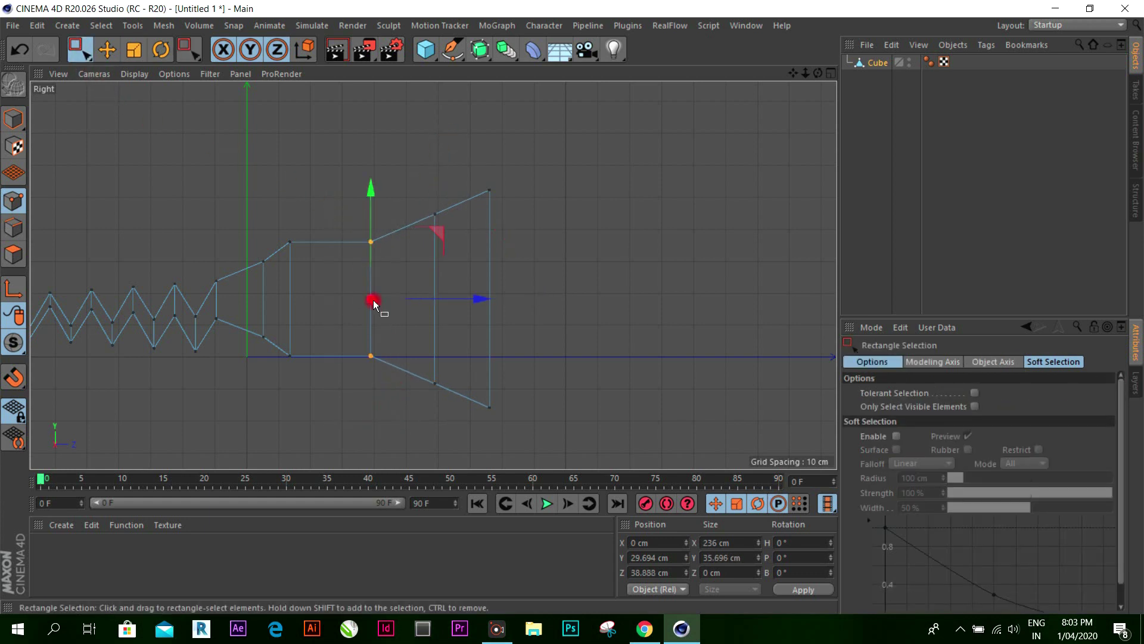
{"action": "left_click", "coordinate": [134, 49]}
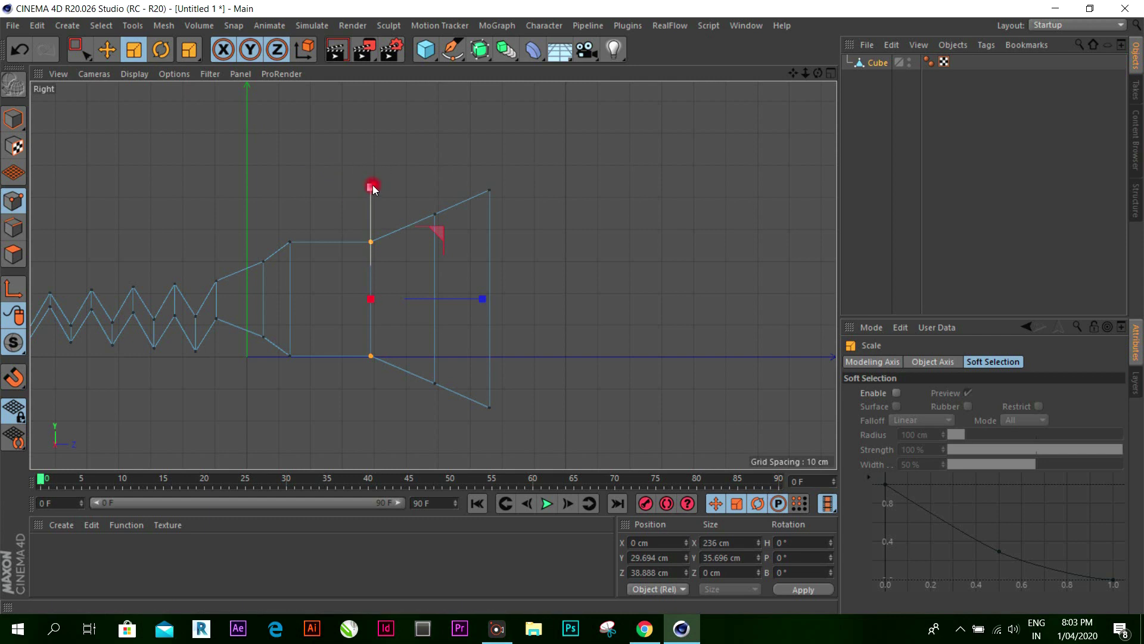
{"action": "left_click_drag", "start_coordinate": [373, 187], "coordinate": [370, 164]}
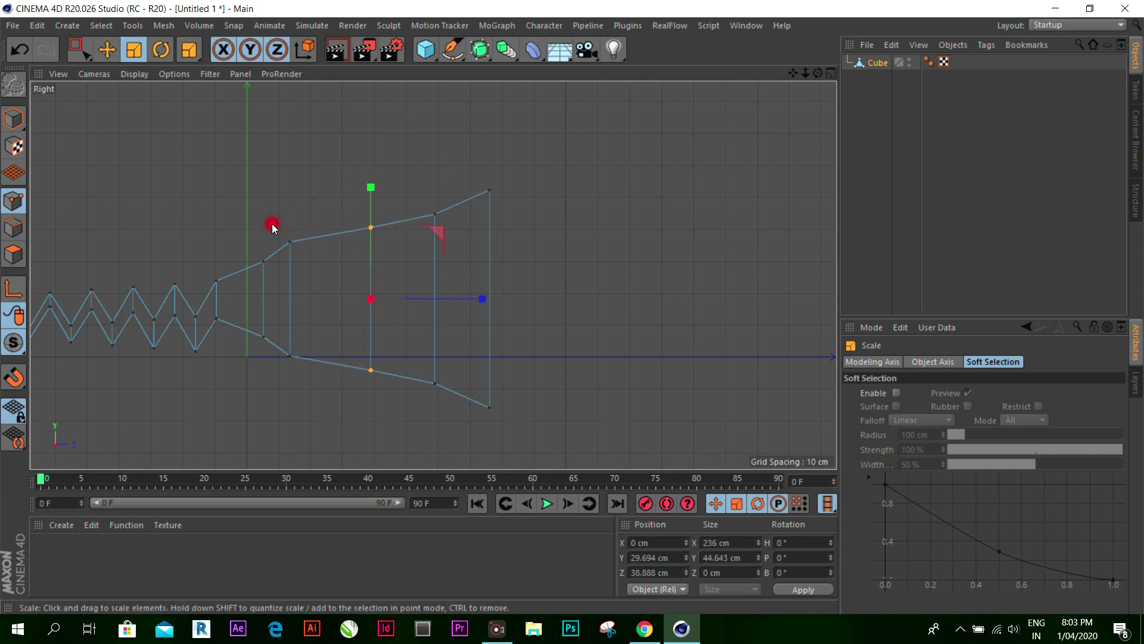
Step: Slide the edge points near the slab joint about 8.4 cm toward the tip
{"action": "key", "text": "0"}
{"action": "left_click_drag", "start_coordinate": [273, 213], "coordinate": [335, 345]}
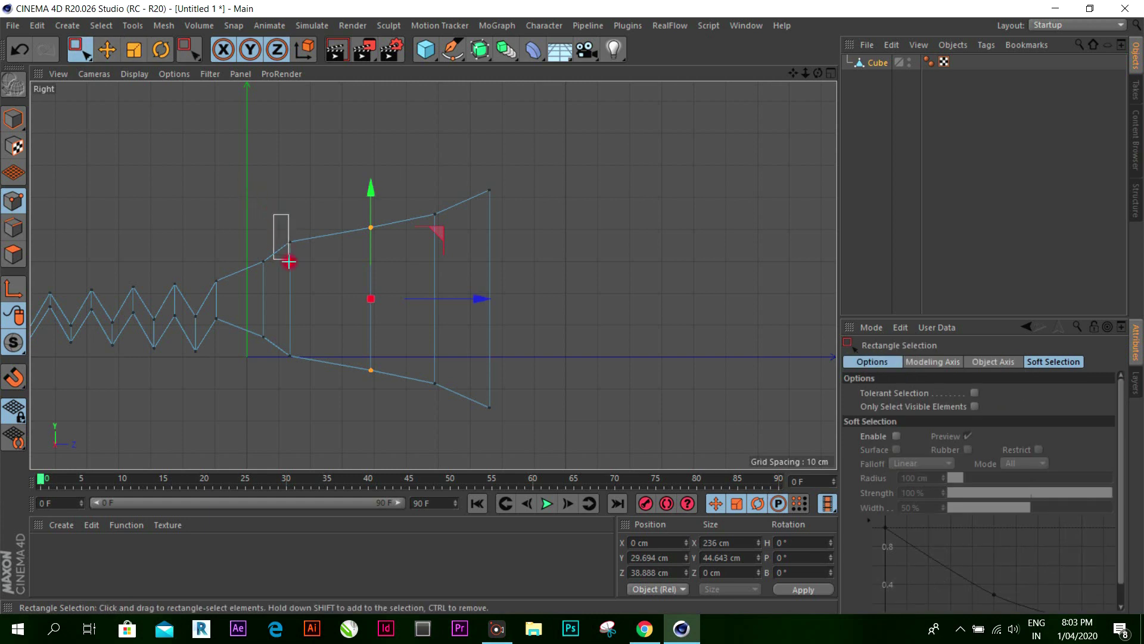
{"action": "left_click_drag", "start_coordinate": [405, 305], "coordinate": [427, 296]}
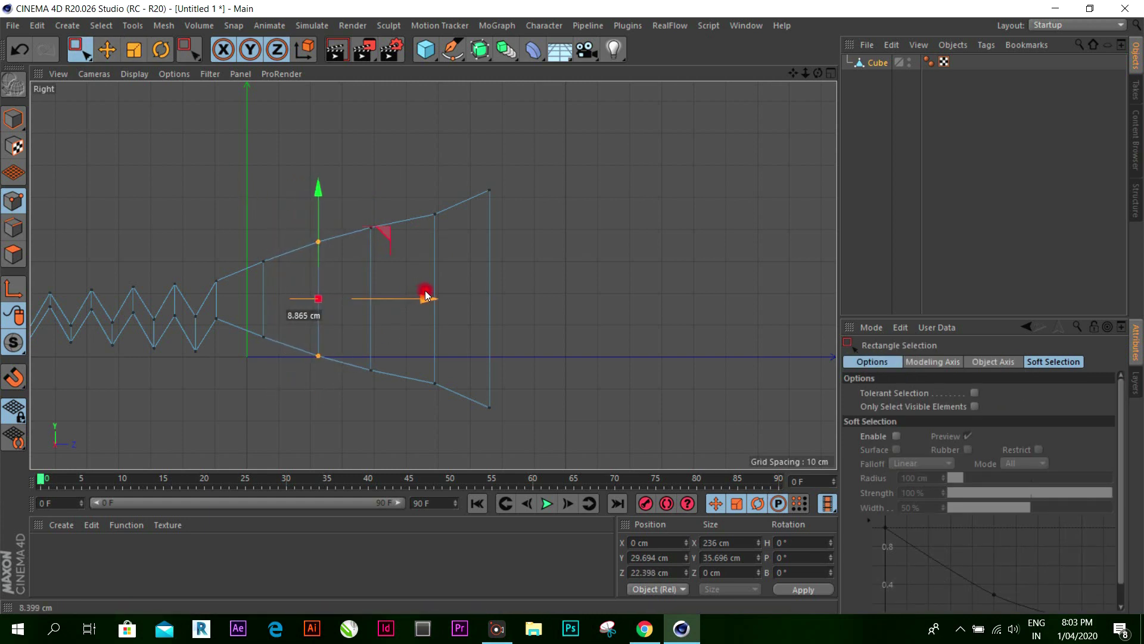
{"action": "scroll", "coordinate": [481, 285], "scroll_direction": "down", "scroll_amount": 1}
{"action": "scroll", "coordinate": [546, 306], "scroll_direction": "down", "scroll_amount": 2}
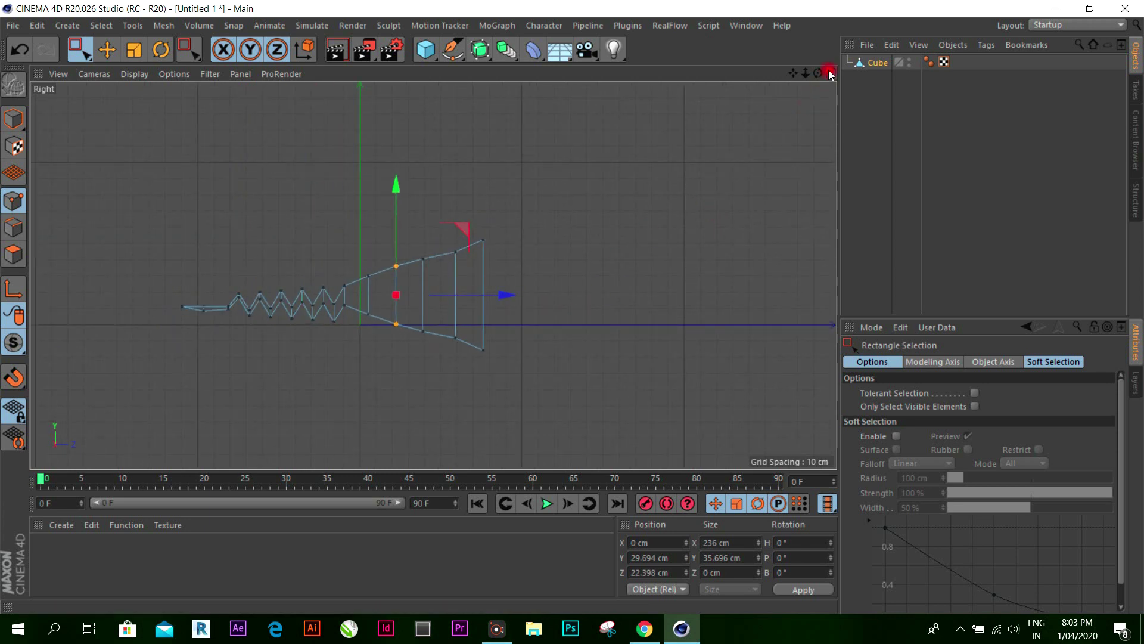
Step: Extrude the flared head's end face about 95 cm outward, its centre reaching Z 210.215 cm
{"action": "middle_click", "coordinate": [749, 117]}
{"action": "left_click", "coordinate": [428, 73]}
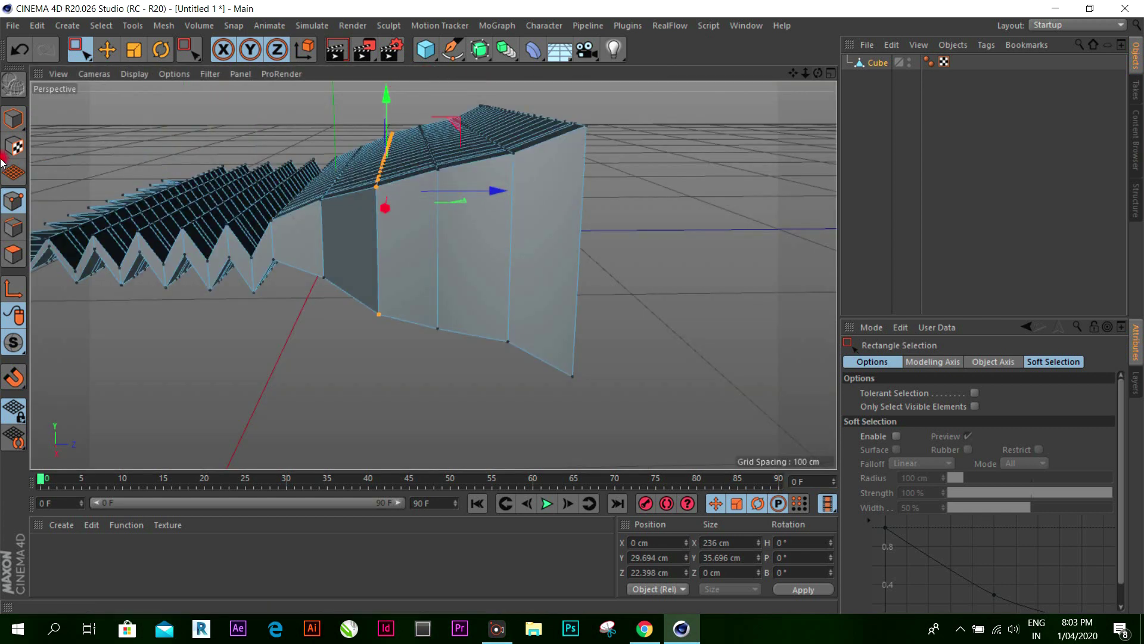
{"action": "left_click", "coordinate": [14, 253]}
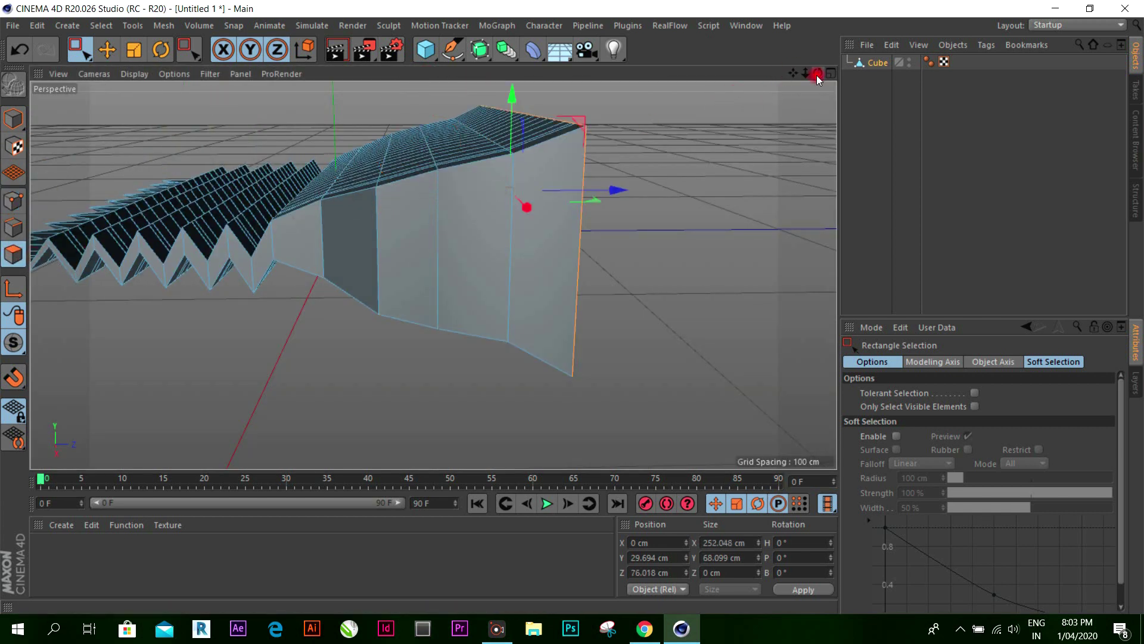
{"action": "left_click_drag", "start_coordinate": [795, 71], "coordinate": [559, 180]}
{"action": "left_click_drag", "start_coordinate": [792, 171], "coordinate": [618, 177], "text": "alt"}
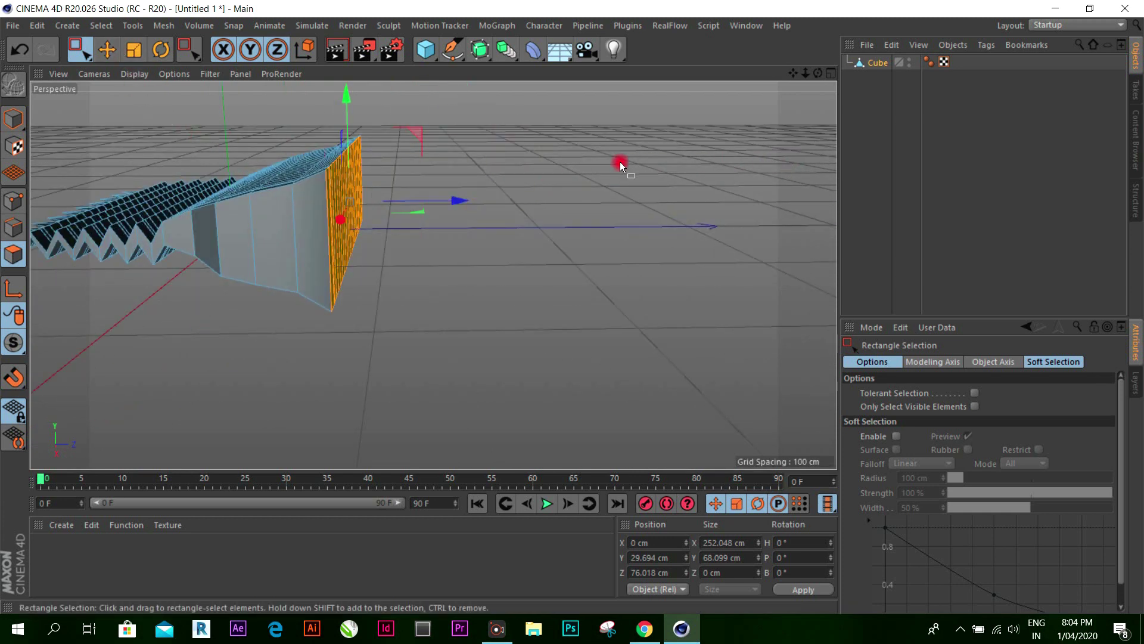
{"action": "right_click", "coordinate": [620, 162]}
{"action": "left_click", "coordinate": [674, 303]}
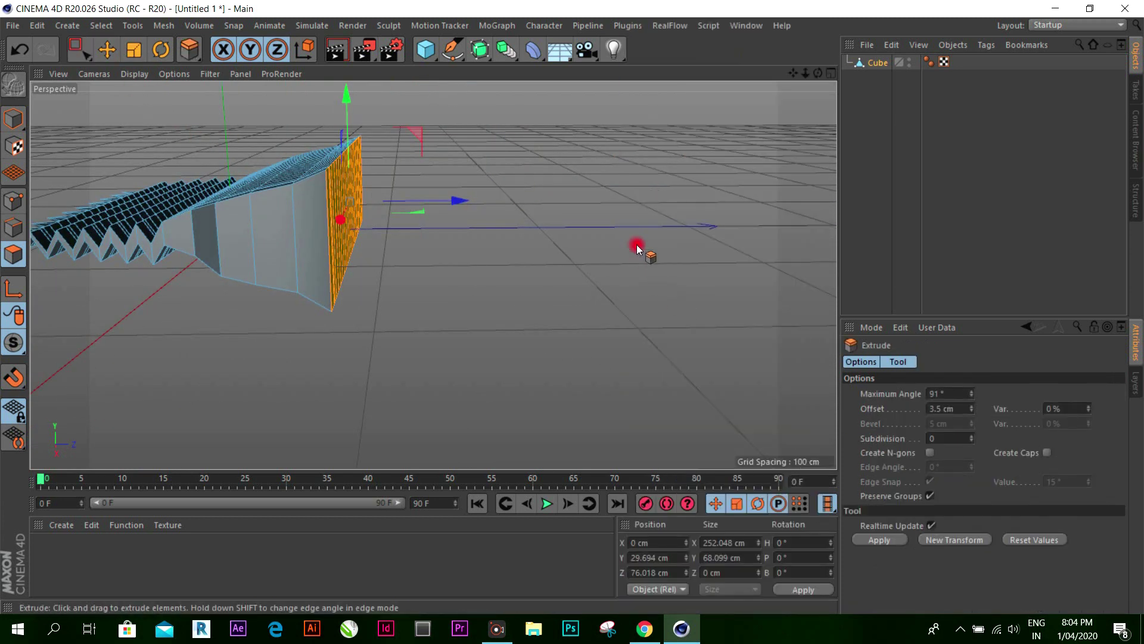
{"action": "left_click_drag", "start_coordinate": [574, 309], "coordinate": [638, 135]}
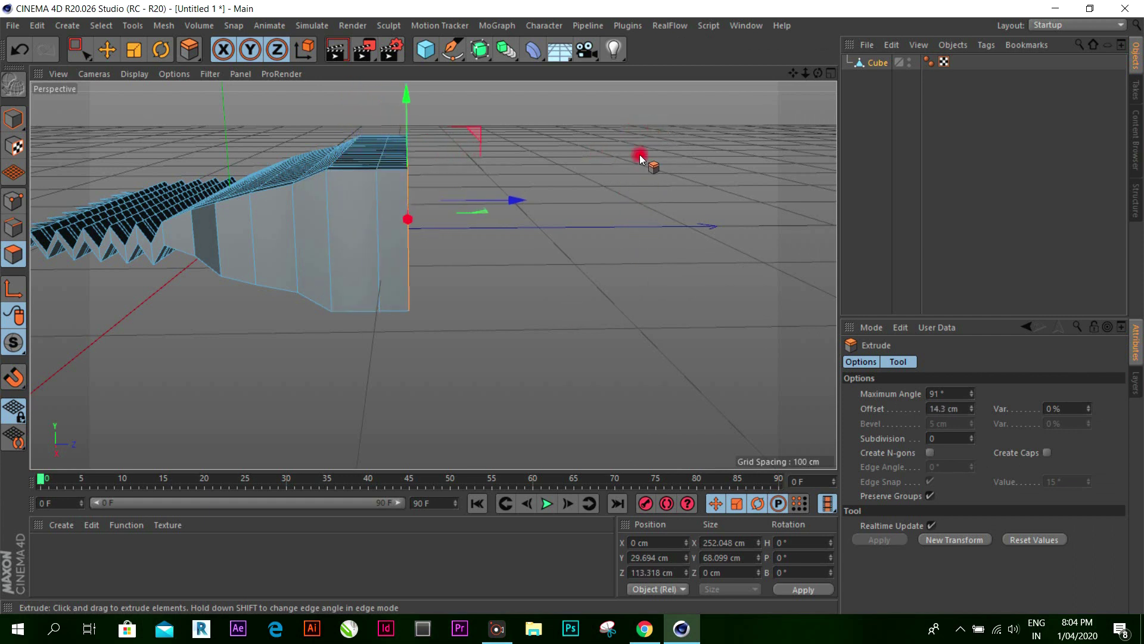
{"action": "left_click_drag", "start_coordinate": [524, 197], "coordinate": [663, 192]}
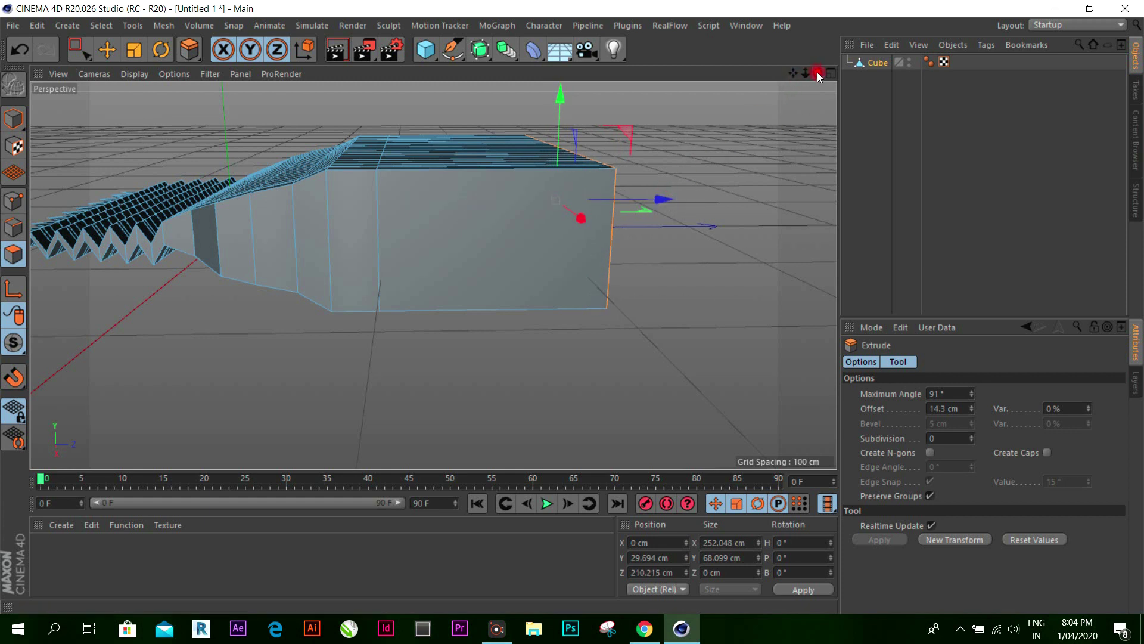
{"action": "left_click_drag", "start_coordinate": [817, 73], "coordinate": [452, 285]}
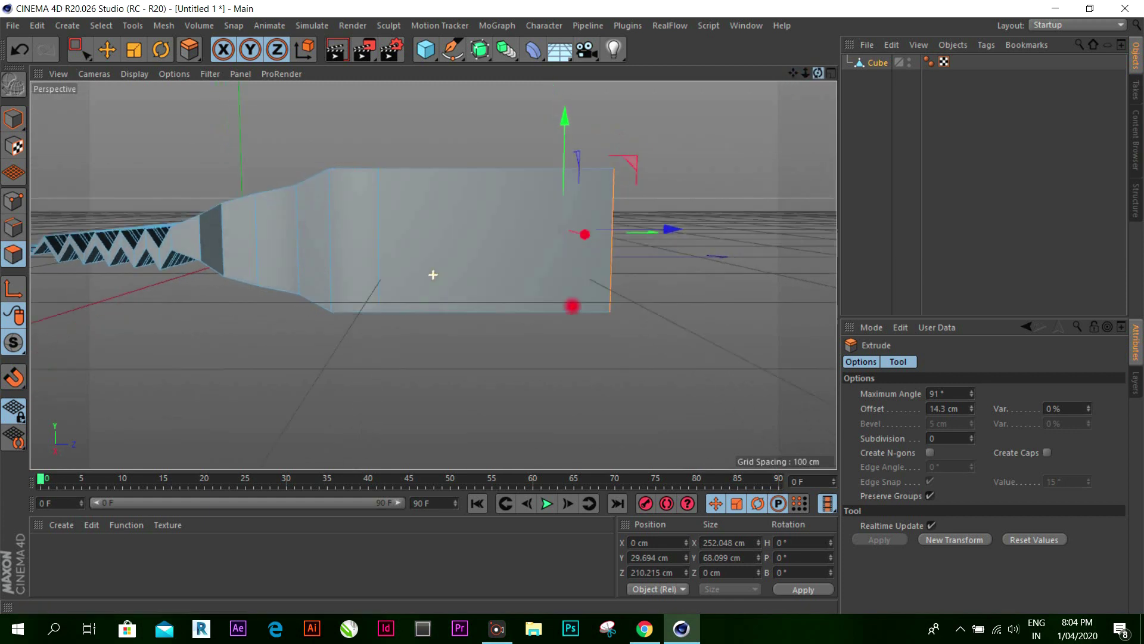
Step: Enter Points mode and maximize the Right view of the extruded head
{"action": "left_click", "coordinate": [108, 52]}
{"action": "left_click", "coordinate": [13, 200]}
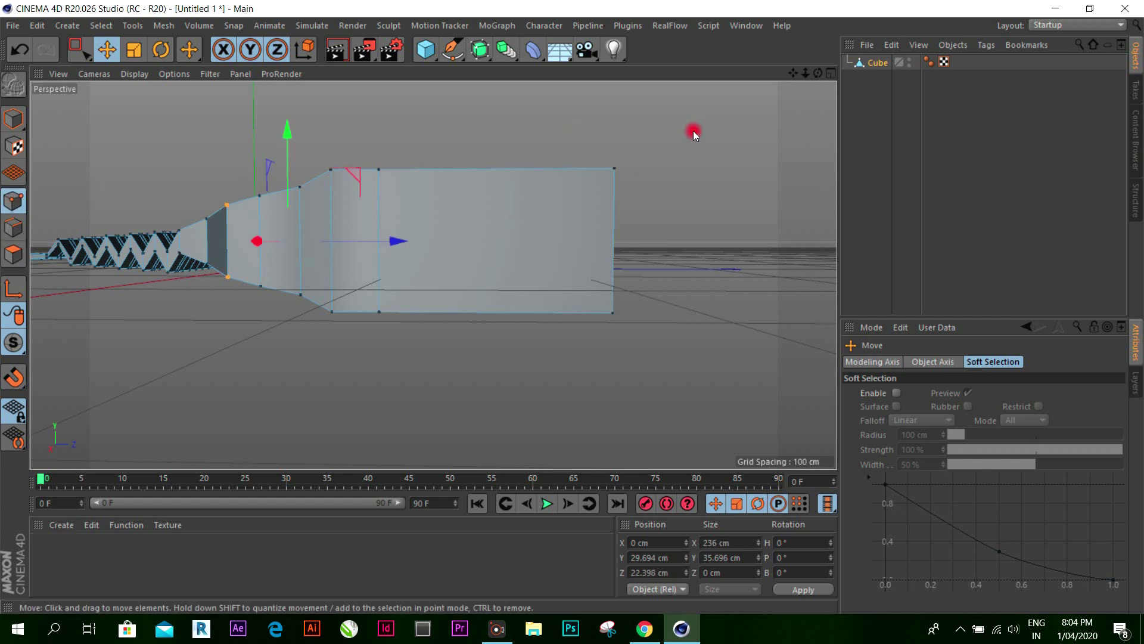
{"action": "left_click", "coordinate": [822, 74]}
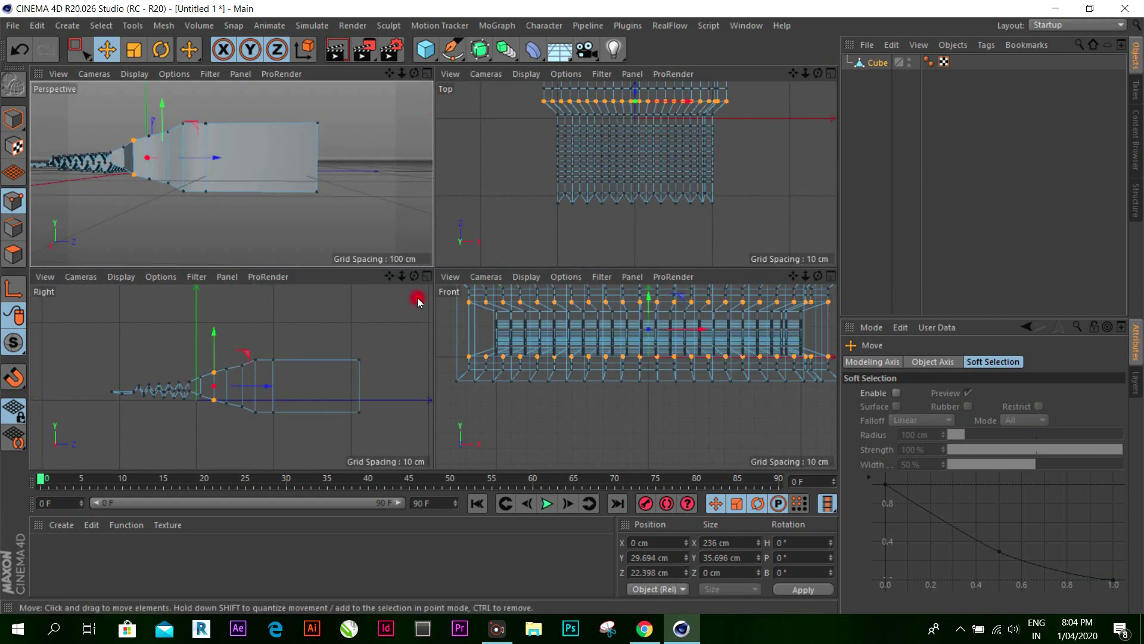
{"action": "left_click", "coordinate": [428, 276]}
{"action": "scroll", "coordinate": [388, 289], "scroll_direction": "down", "scroll_amount": 2}
{"action": "scroll", "coordinate": [633, 310], "scroll_direction": "up", "scroll_amount": 2}
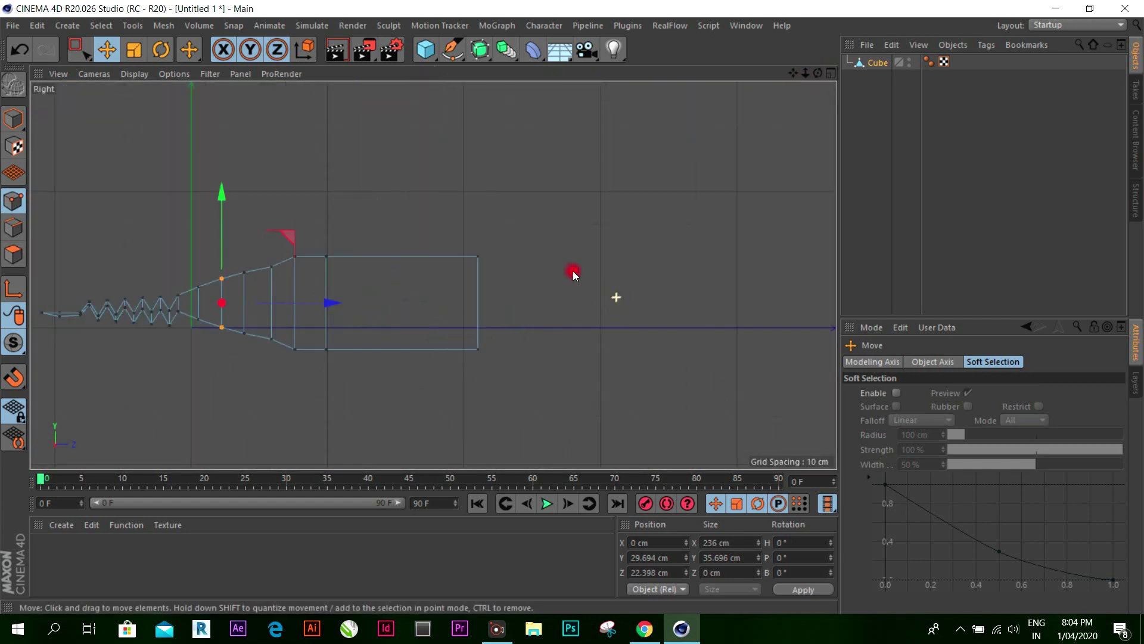
Step: Box-select the head's far-end points and scale them to 166% in Y
{"action": "left_click", "coordinate": [80, 49]}
{"action": "left_click_drag", "start_coordinate": [433, 209], "coordinate": [539, 411]}
{"action": "left_click", "coordinate": [134, 50]}
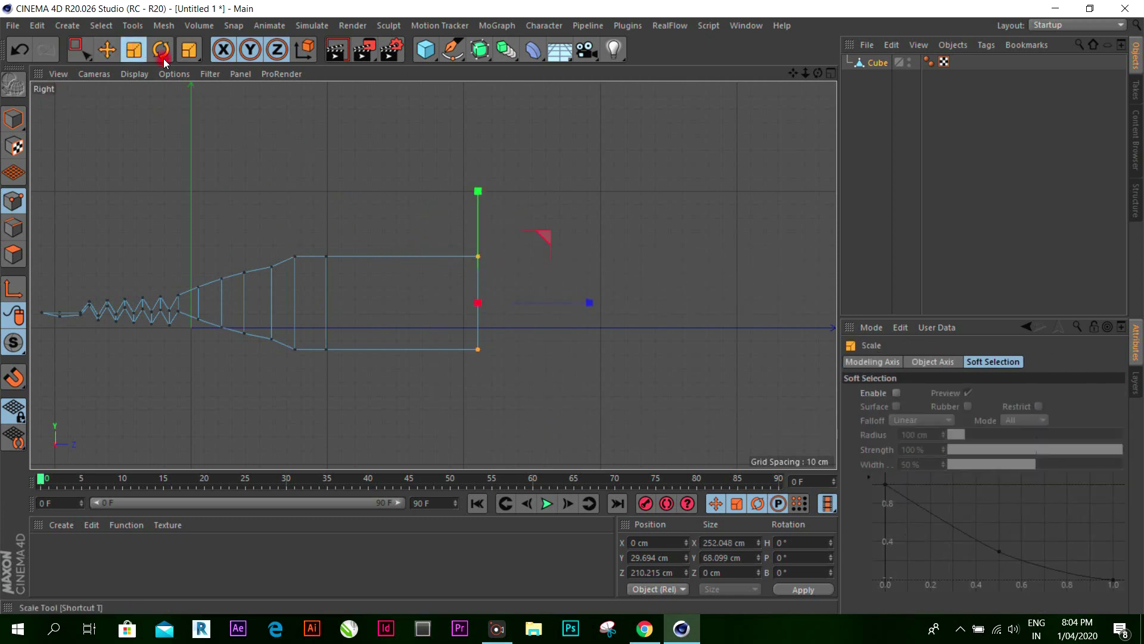
{"action": "left_click_drag", "start_coordinate": [478, 186], "coordinate": [501, 101]}
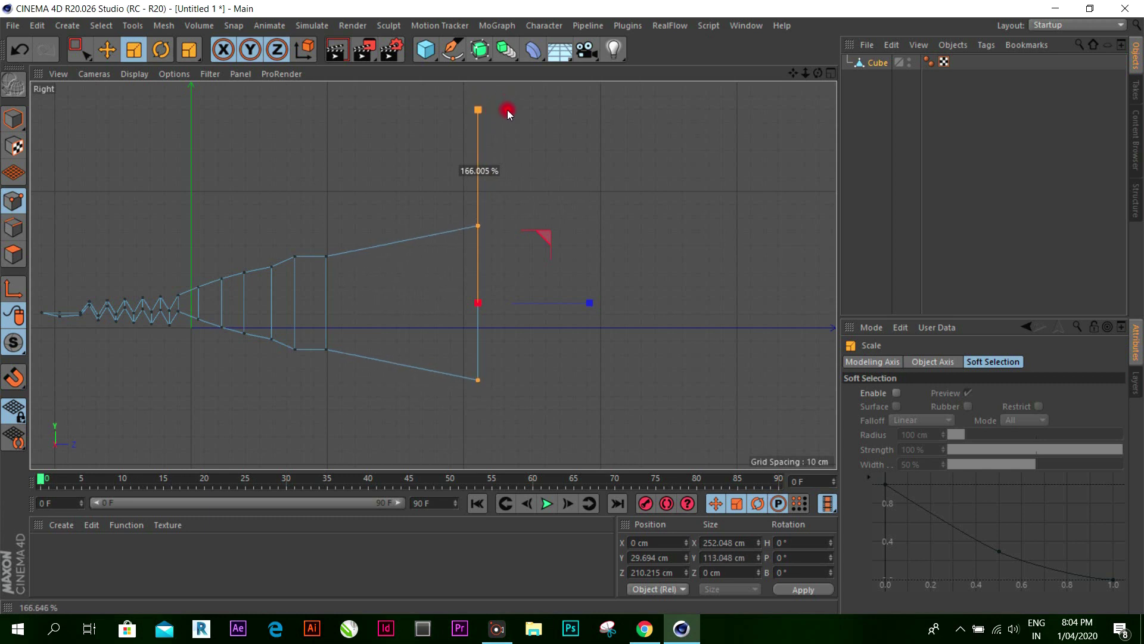
{"action": "left_click_drag", "start_coordinate": [501, 104], "coordinate": [506, 110]}
Step: Scale the points where the long section begins to about 117% in Y, then return to Perspective
{"action": "left_click", "coordinate": [89, 50]}
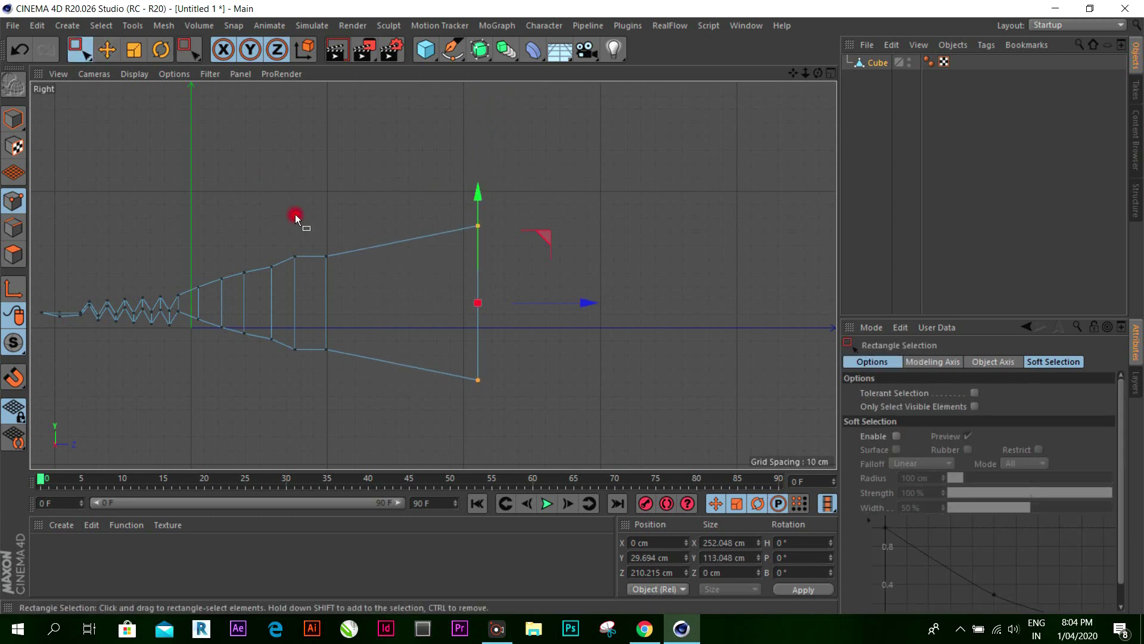
{"action": "left_click_drag", "start_coordinate": [301, 215], "coordinate": [355, 376]}
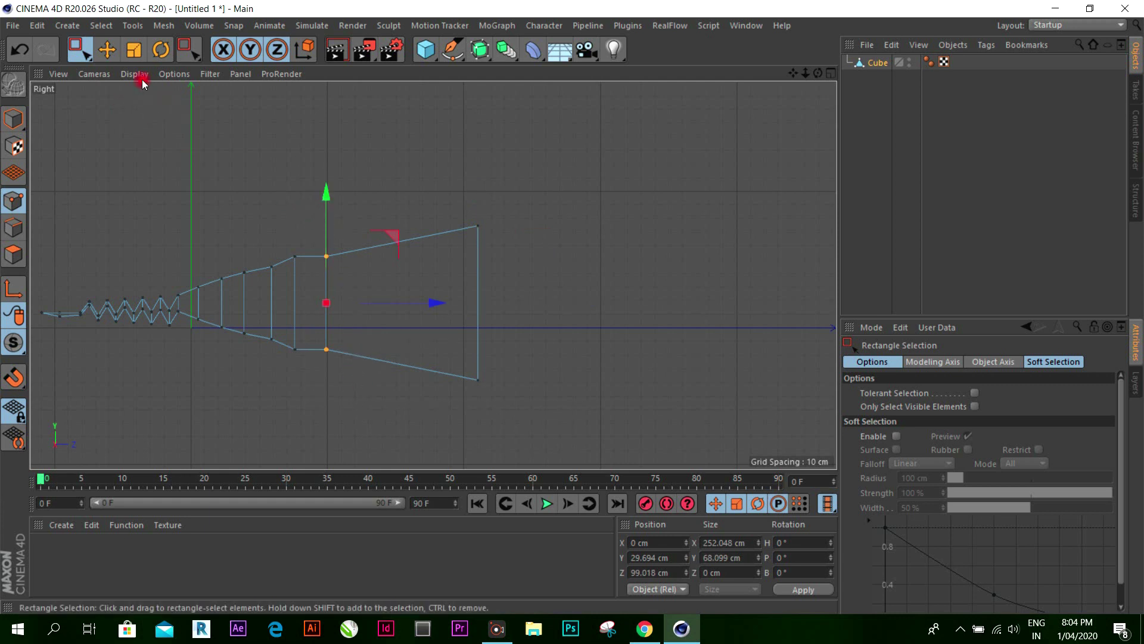
{"action": "left_click", "coordinate": [135, 50]}
{"action": "left_click_drag", "start_coordinate": [326, 193], "coordinate": [337, 171]}
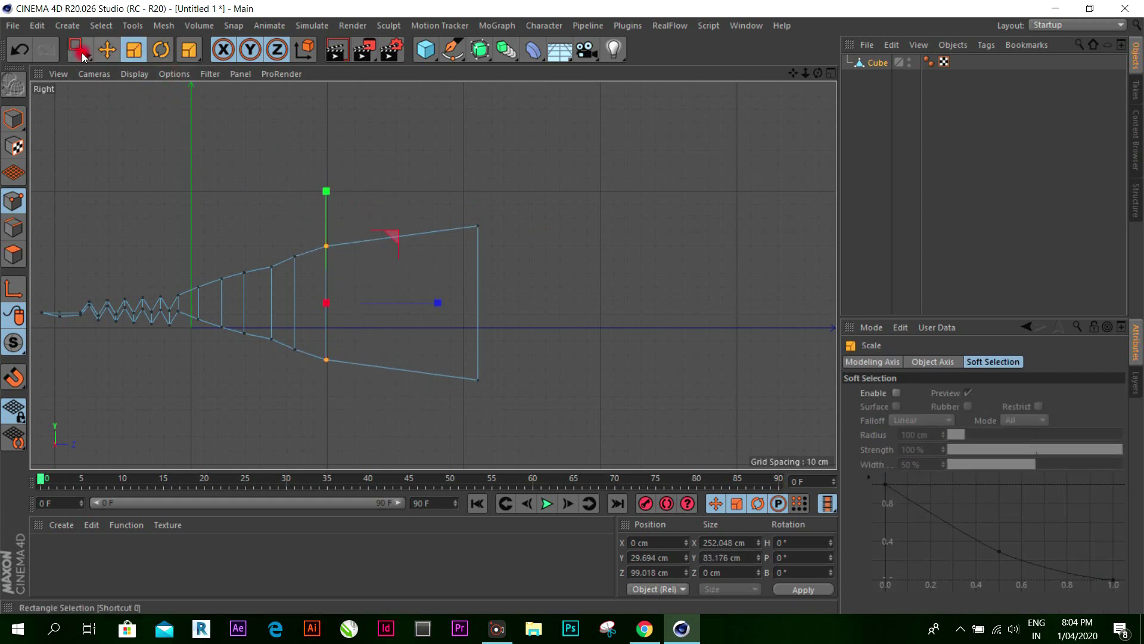
{"action": "left_click", "coordinate": [108, 50]}
{"action": "left_click", "coordinate": [831, 75]}
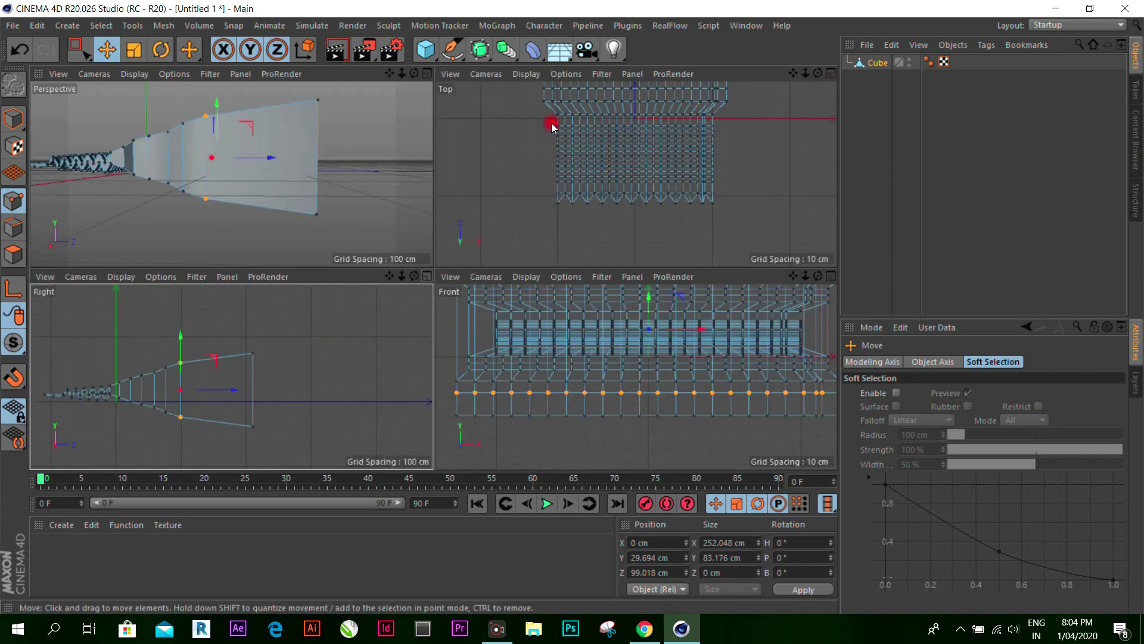
{"action": "left_click", "coordinate": [427, 74]}
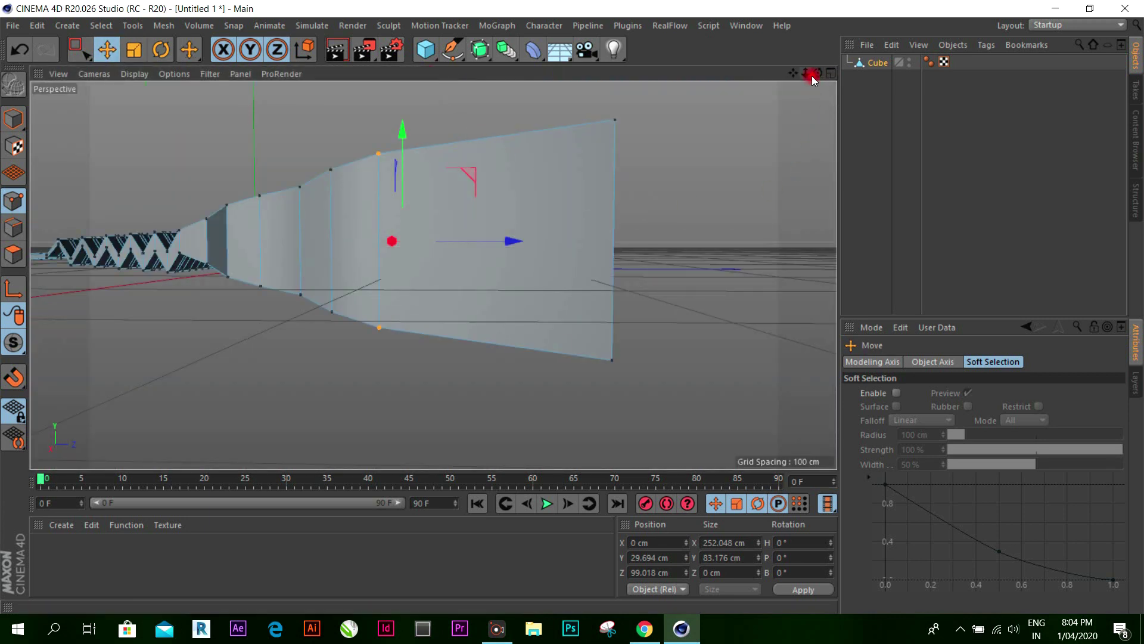
Step: Orbit the Perspective view around the flared slab and switch to Model mode
{"action": "mouse_move", "coordinate": [817, 73]}
{"action": "left_mouse_down"}
{"action": "mouse_move", "coordinate": [572, 307]}
{"action": "mouse_move", "coordinate": [817, 71]}
{"action": "mouse_move", "coordinate": [435, 274]}
{"action": "left_mouse_up"}
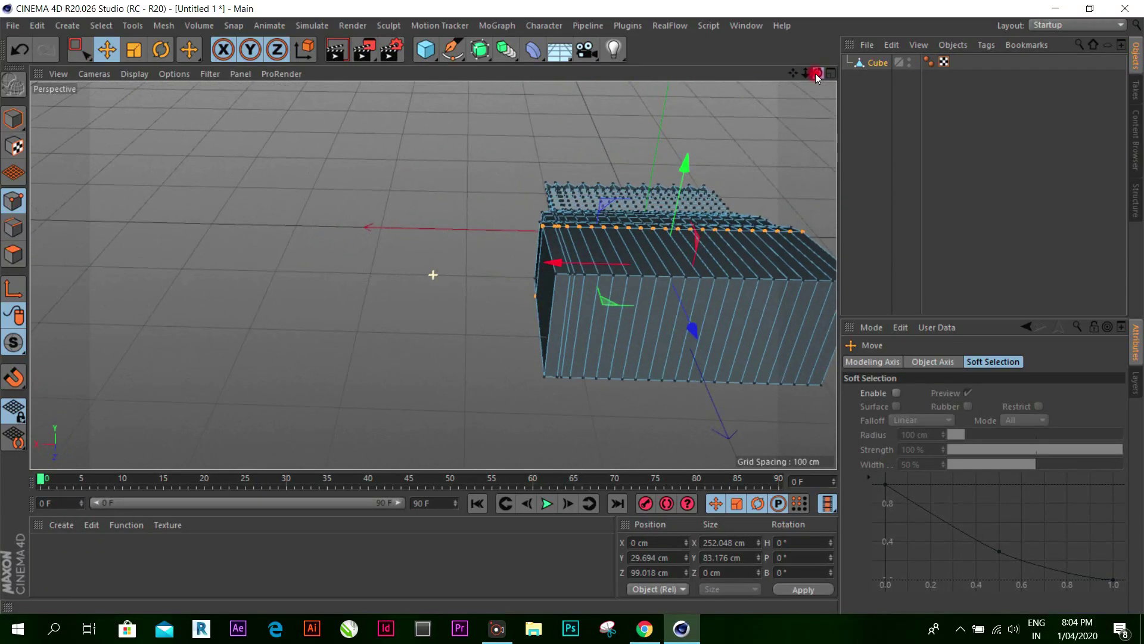
{"action": "left_click", "coordinate": [14, 118]}
{"action": "left_click", "coordinate": [238, 282]}
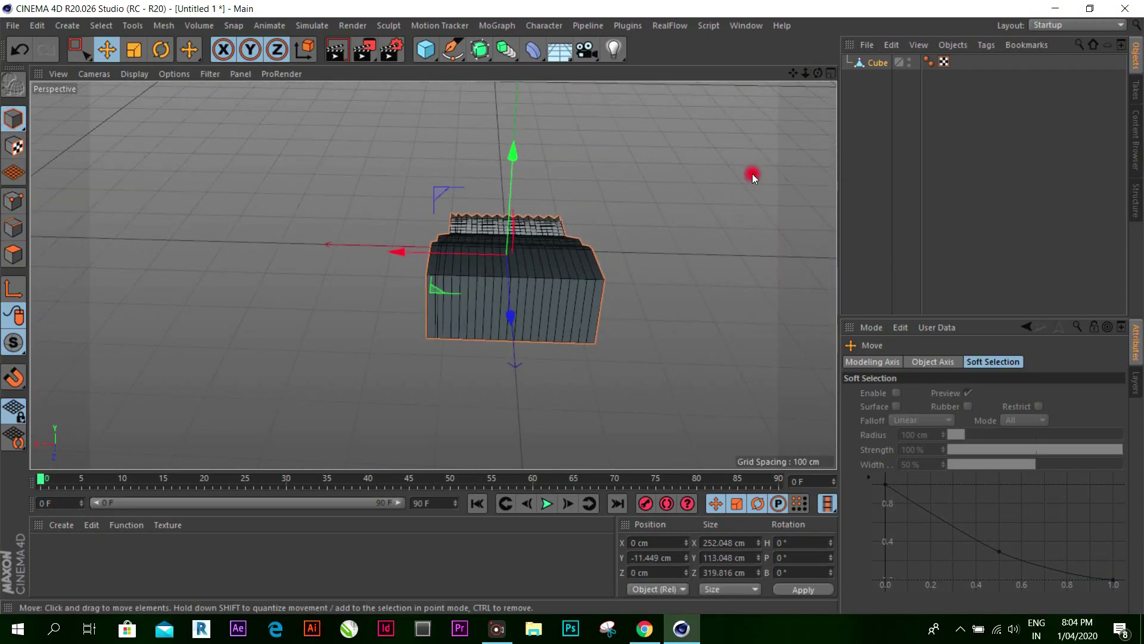
{"action": "left_click_drag", "start_coordinate": [819, 81], "coordinate": [572, 306]}
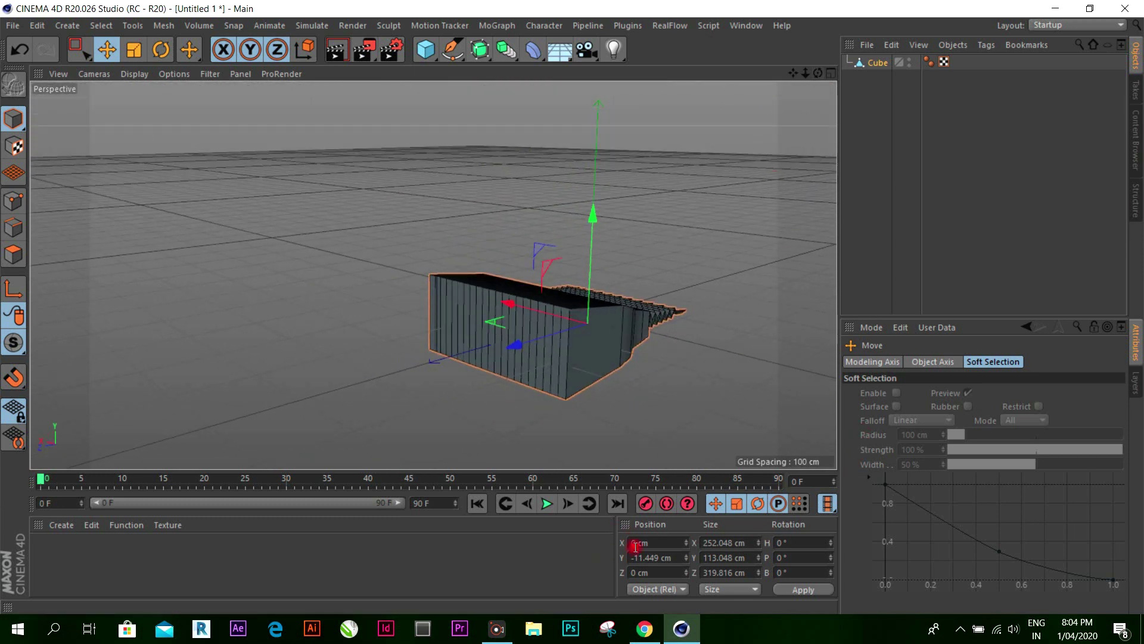
Step: Maximize the Top viewport and zoom to fit the 252 × 320 cm model
{"action": "left_click", "coordinate": [827, 73]}
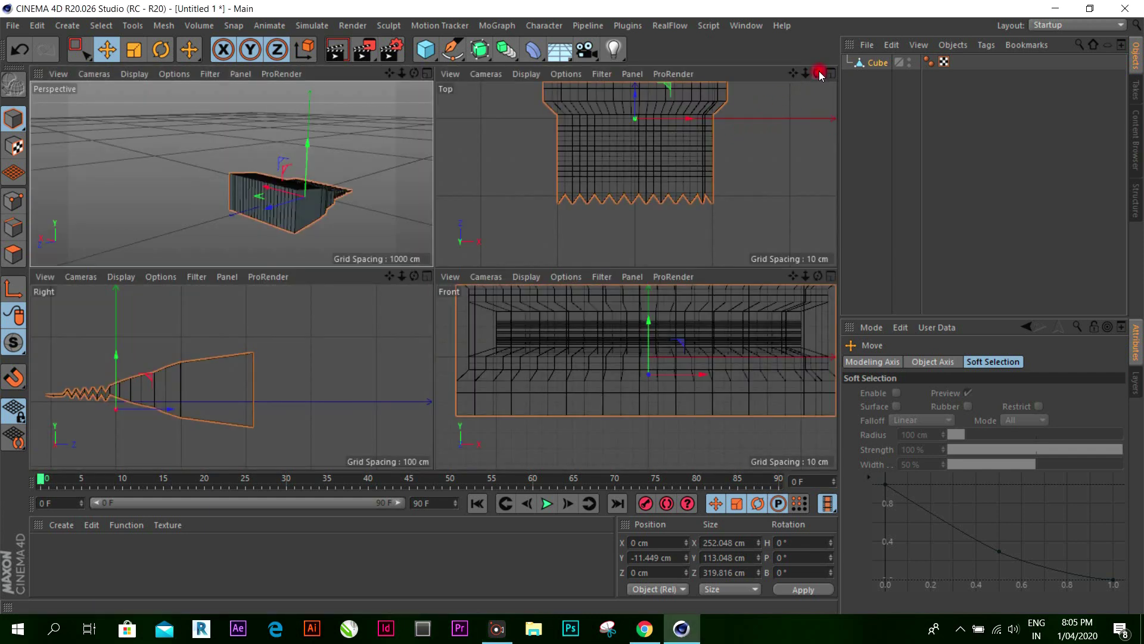
{"action": "left_click", "coordinate": [821, 75]}
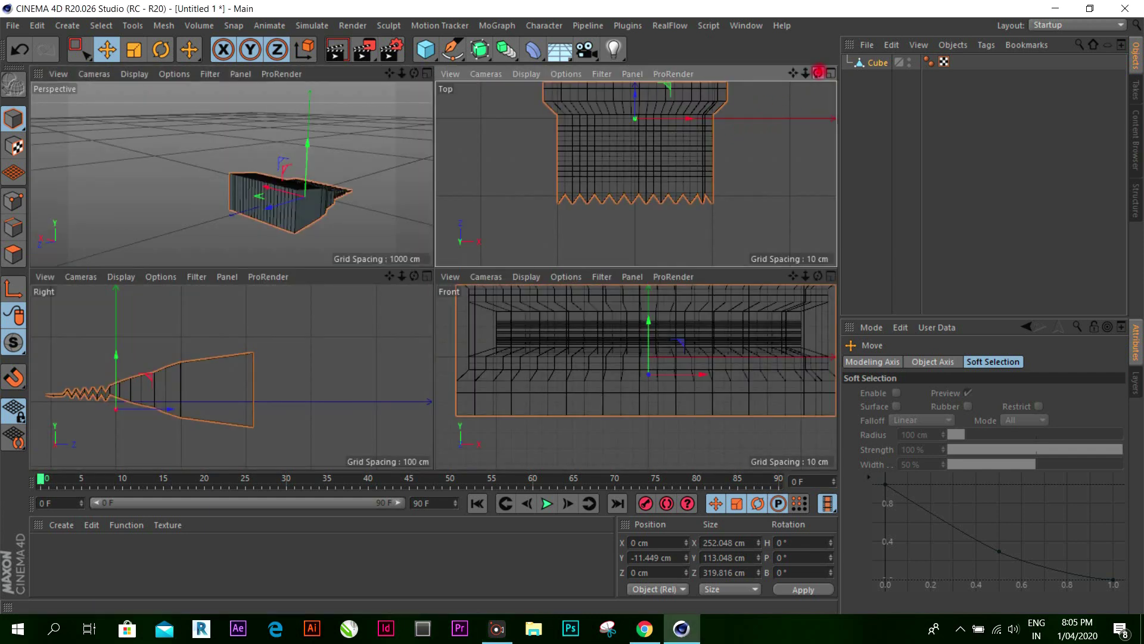
{"action": "left_click", "coordinate": [832, 73]}
{"action": "scroll", "coordinate": [648, 153], "scroll_direction": "down", "scroll_amount": 3}
{"action": "scroll", "coordinate": [646, 159], "scroll_direction": "down", "scroll_amount": 2}
{"action": "scroll", "coordinate": [662, 146], "scroll_direction": "down", "scroll_amount": 2}
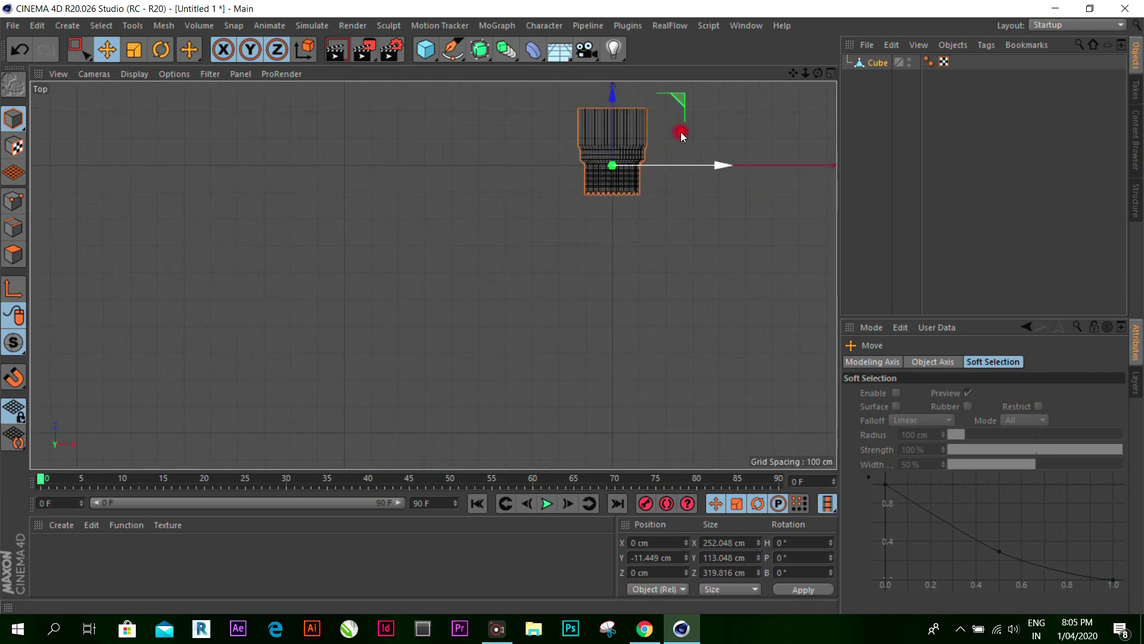
{"action": "scroll", "coordinate": [703, 92], "scroll_direction": "up", "scroll_amount": 3}
{"action": "scroll", "coordinate": [703, 92], "scroll_direction": "up", "scroll_amount": 1}
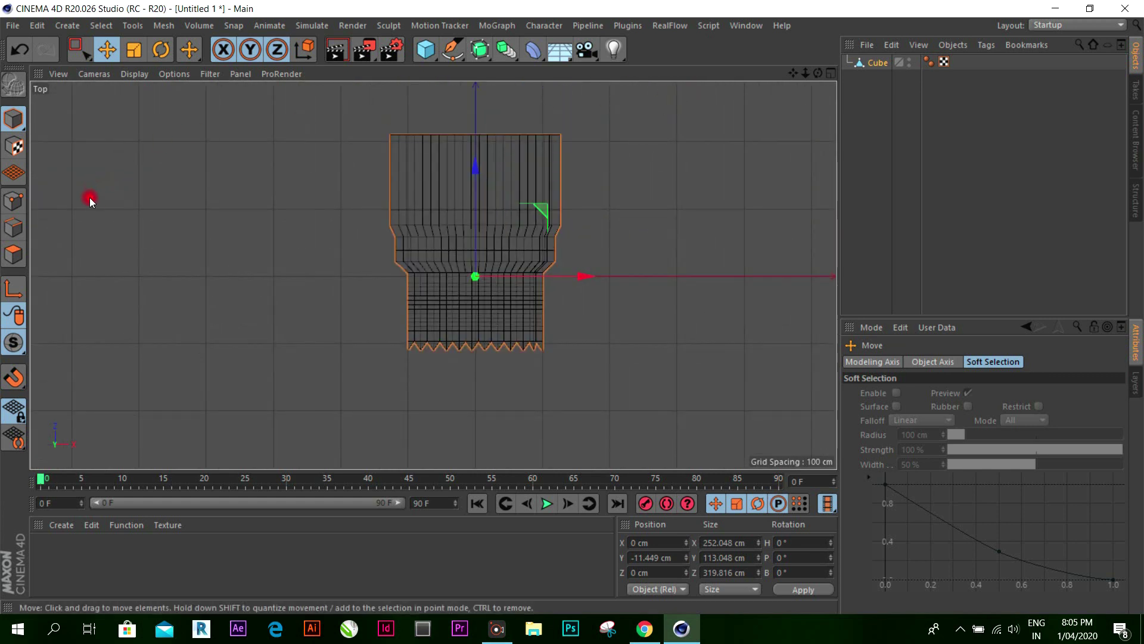
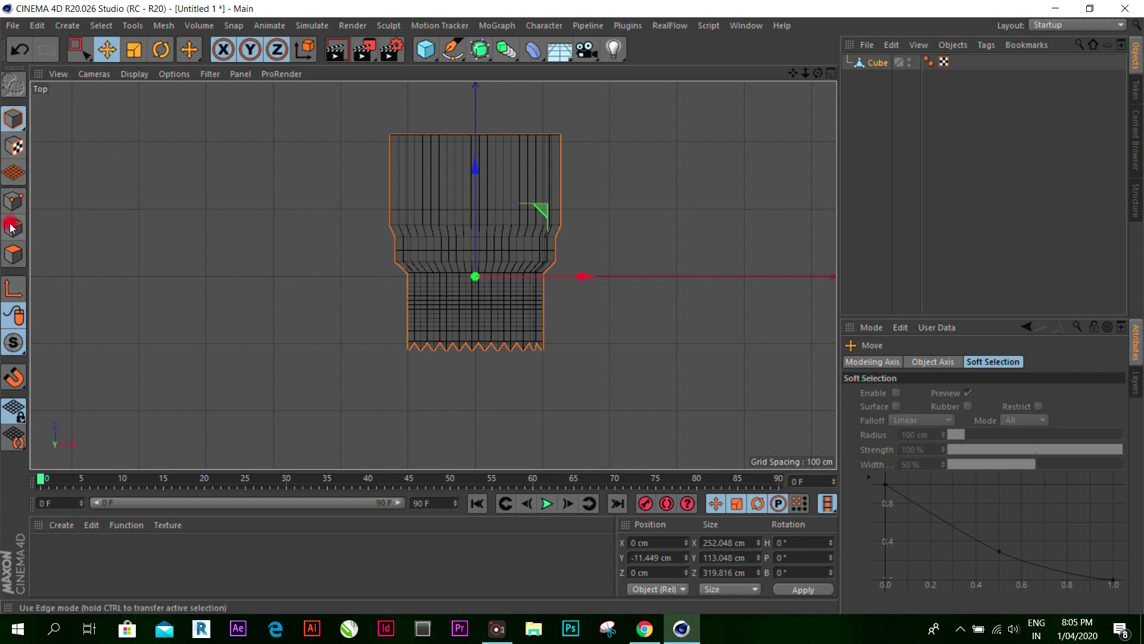
Step: In Points mode, box-select the middle band of point rows in the Top view
{"action": "left_click", "coordinate": [13, 201]}
{"action": "left_click", "coordinate": [351, 228]}
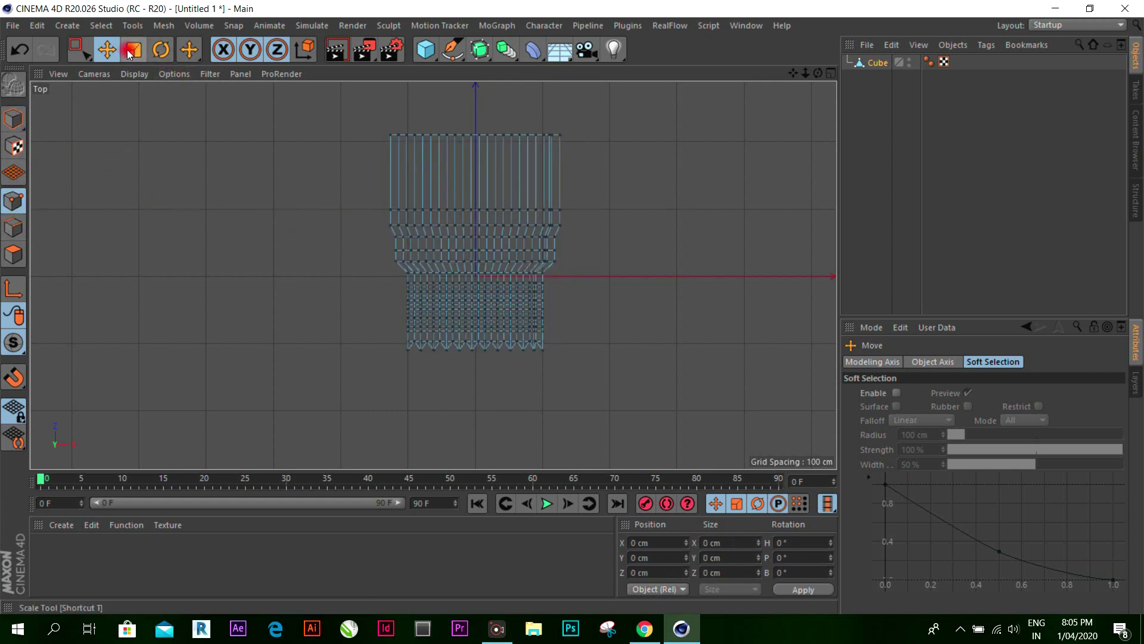
{"action": "left_click", "coordinate": [76, 49]}
{"action": "scroll", "coordinate": [540, 234], "scroll_direction": "up", "scroll_amount": 5}
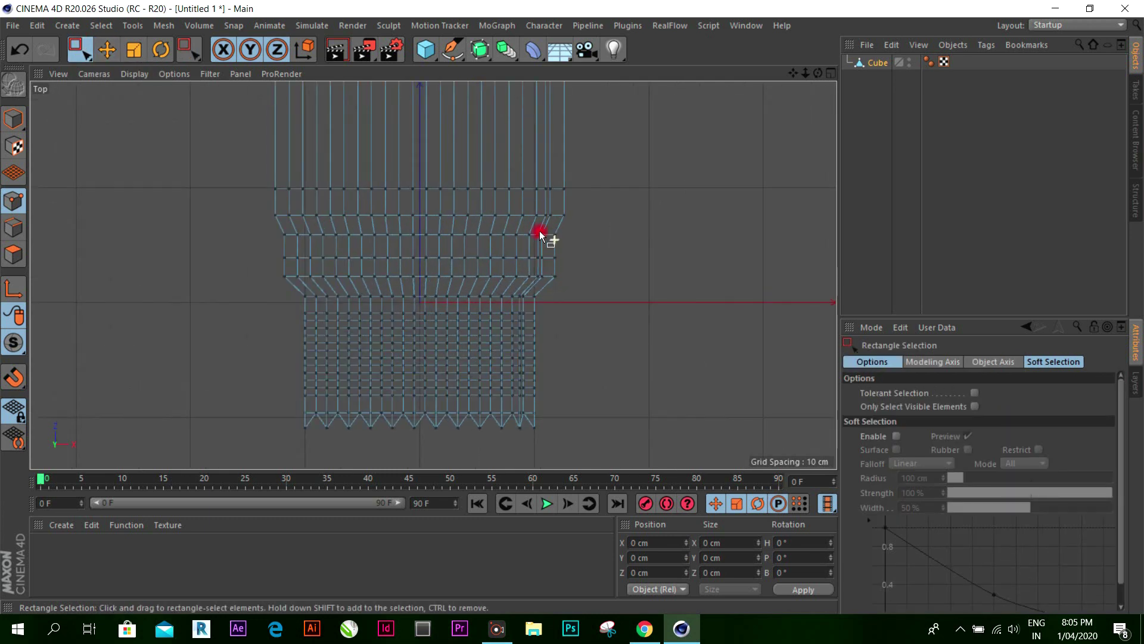
{"action": "left_click_drag", "start_coordinate": [238, 164], "coordinate": [592, 290]}
Step: Scale the selected point rows inward along X to about 177.7 cm wide
{"action": "key", "text": "t"}
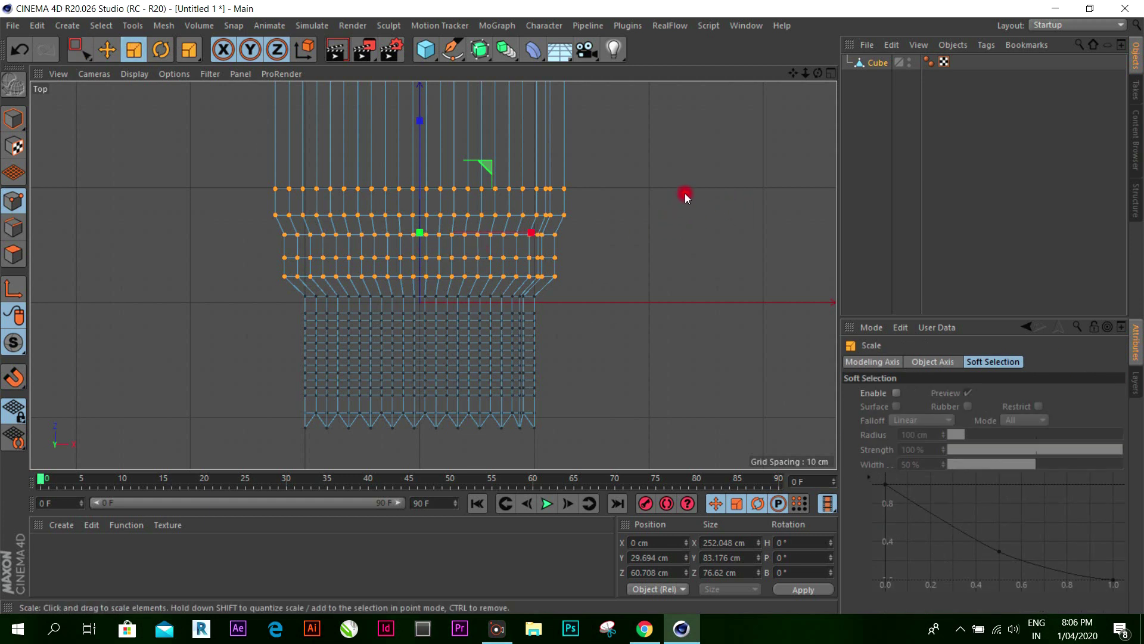
{"action": "left_click_drag", "start_coordinate": [685, 193], "coordinate": [697, 163]}
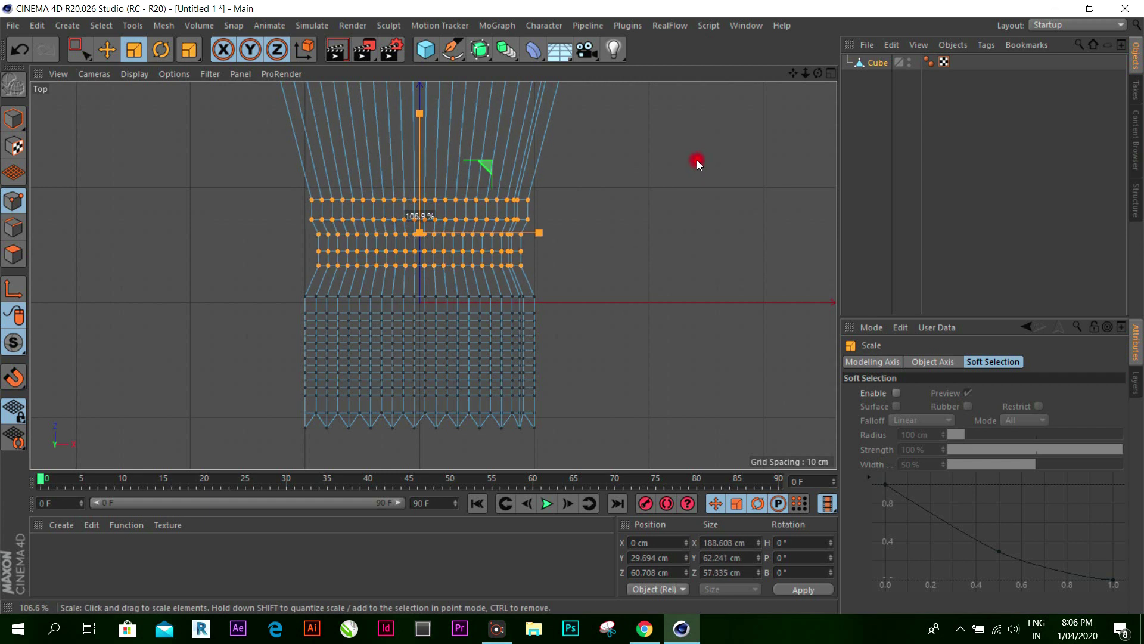
{"action": "left_click_drag", "start_coordinate": [696, 160], "coordinate": [688, 196]}
{"action": "scroll", "coordinate": [613, 221], "scroll_direction": "down", "scroll_amount": 3}
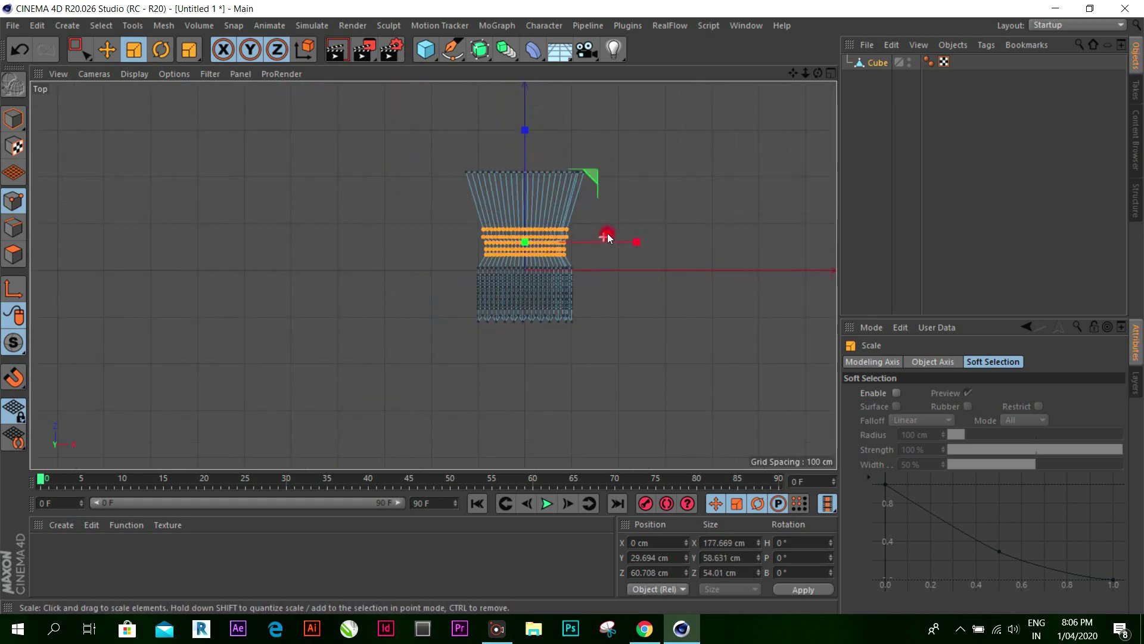
{"action": "scroll", "coordinate": [631, 195], "scroll_direction": "up", "scroll_amount": 2}
{"action": "scroll", "coordinate": [485, 256], "scroll_direction": "up", "scroll_amount": 2}
{"action": "scroll", "coordinate": [456, 246], "scroll_direction": "up", "scroll_amount": 2}
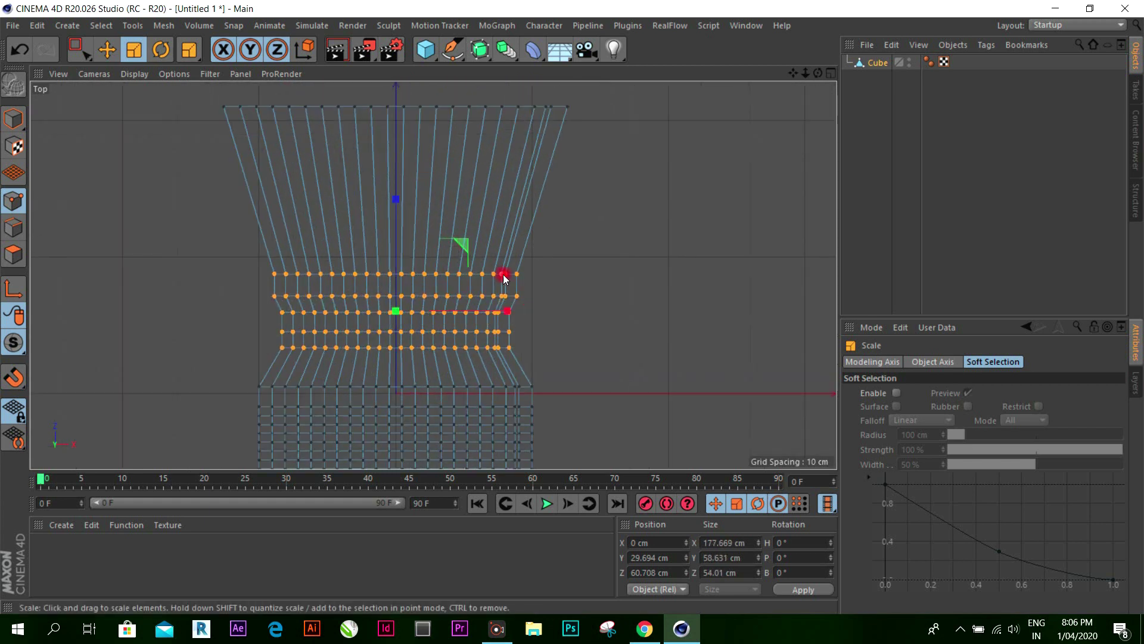
{"action": "left_click", "coordinate": [80, 49]}
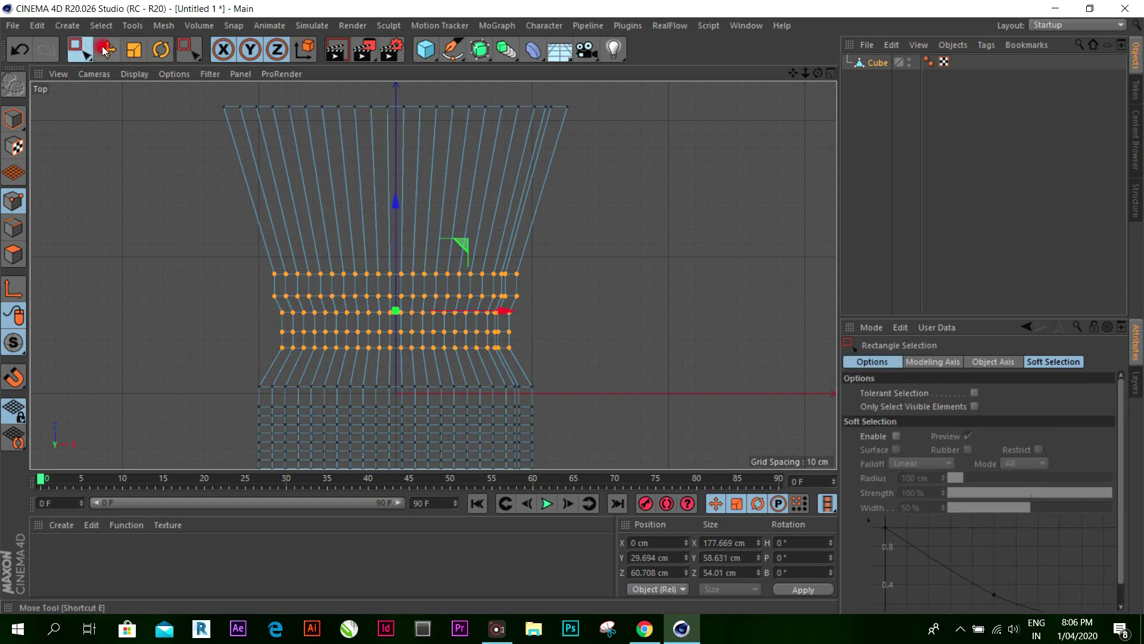
Step: Raise the top row of the middle band and widen it to about 114%
{"action": "left_click", "coordinate": [153, 191]}
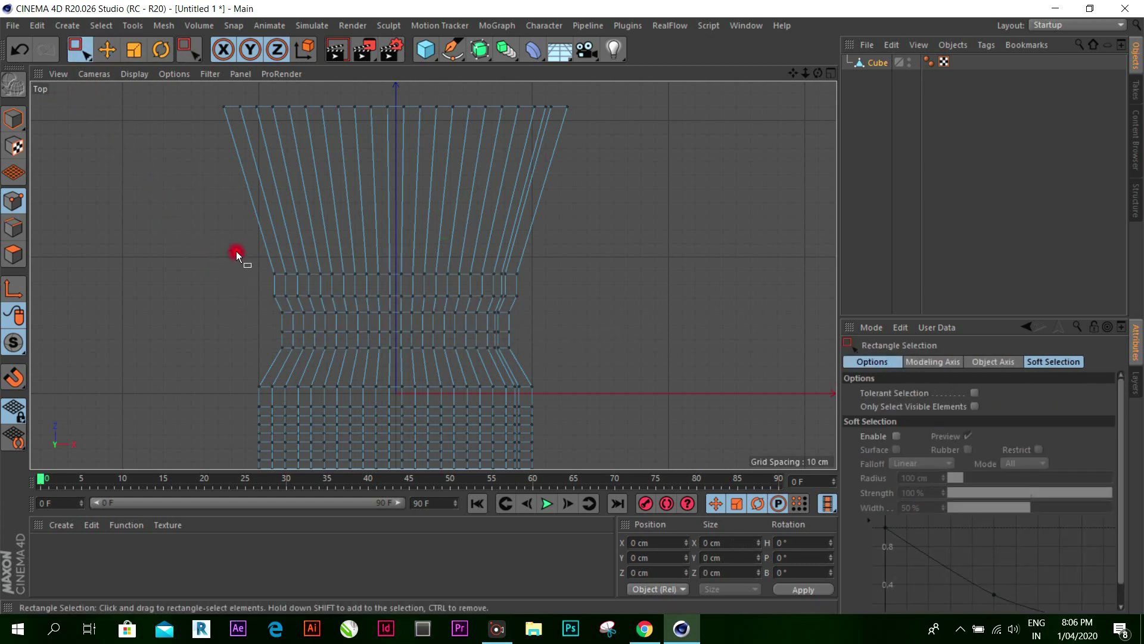
{"action": "left_click_drag", "start_coordinate": [243, 247], "coordinate": [587, 291]}
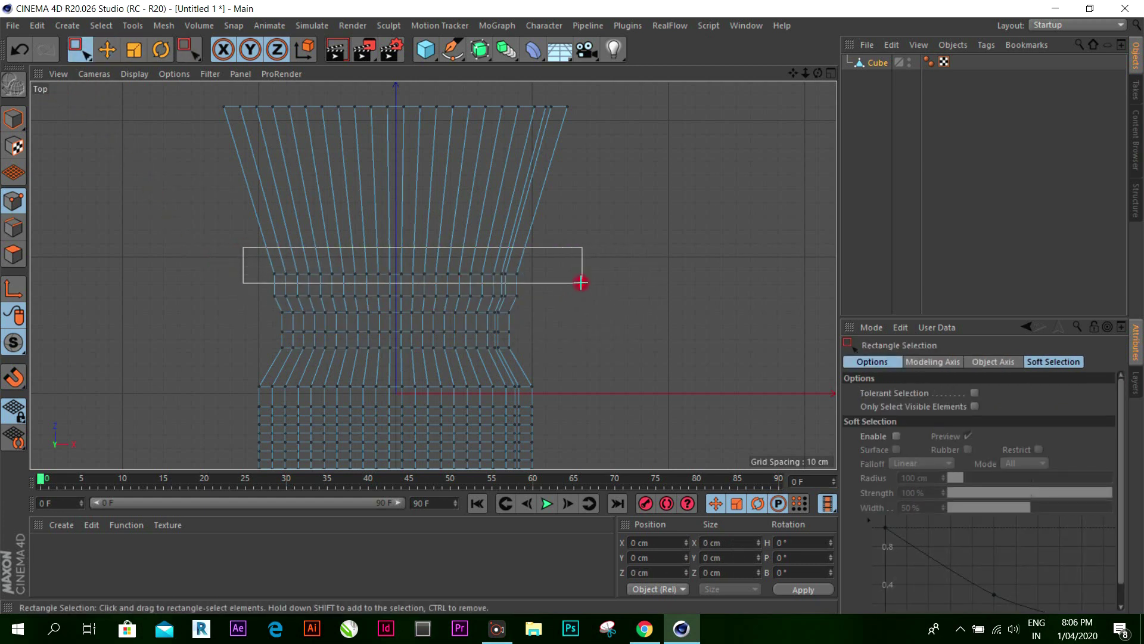
{"action": "left_click_drag", "start_coordinate": [399, 170], "coordinate": [397, 145]}
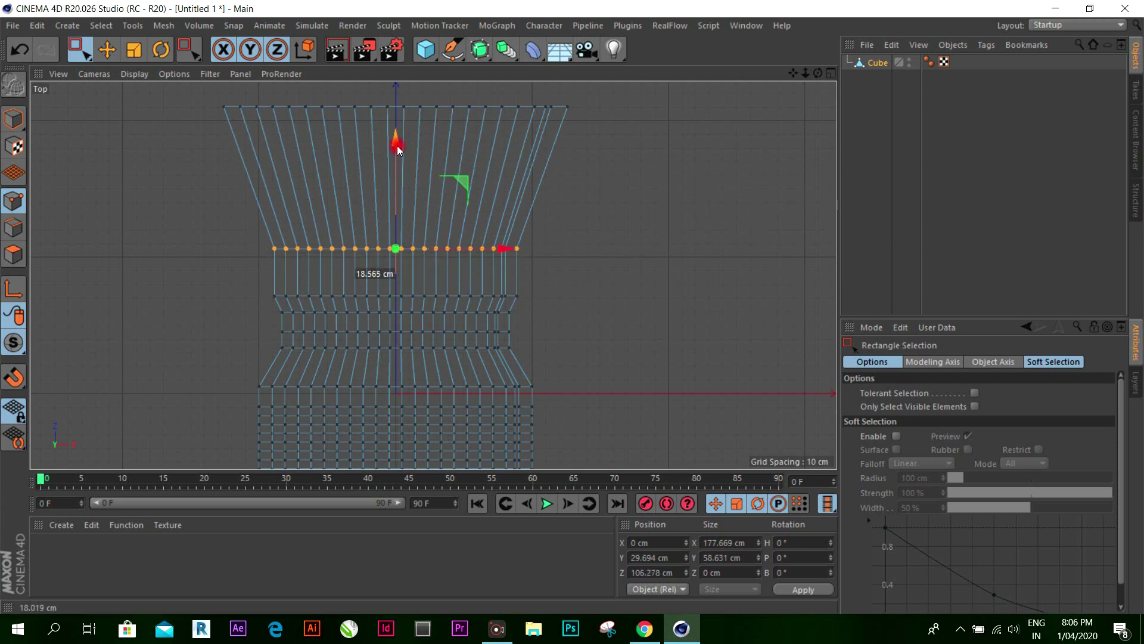
{"action": "left_click", "coordinate": [134, 49]}
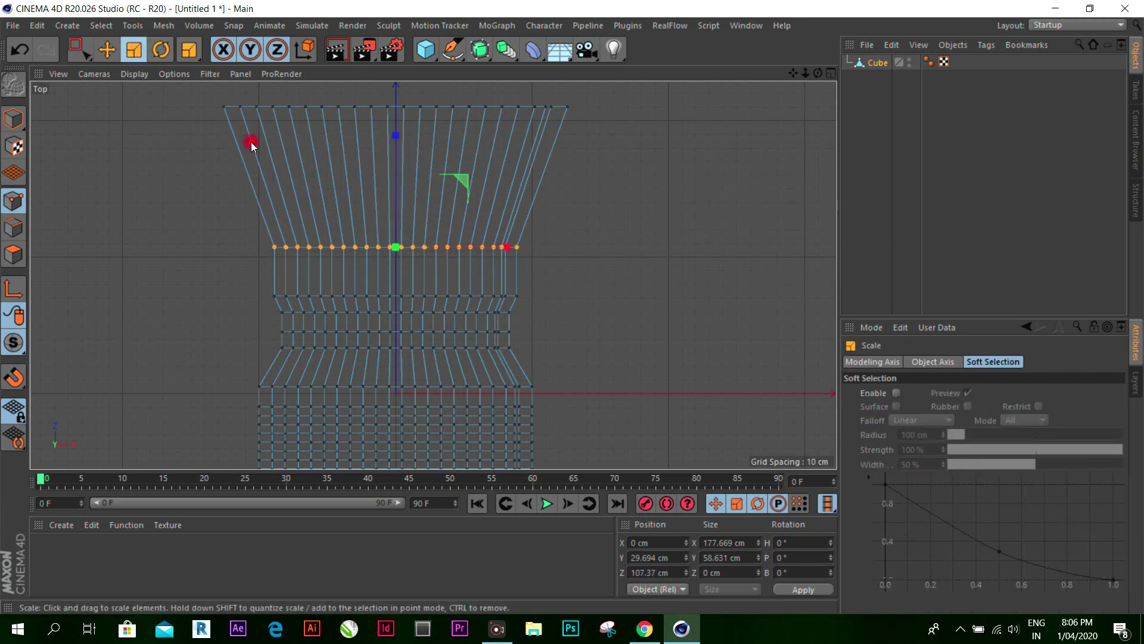
{"action": "left_click_drag", "start_coordinate": [487, 242], "coordinate": [524, 248]}
{"action": "left_click", "coordinate": [246, 278]}
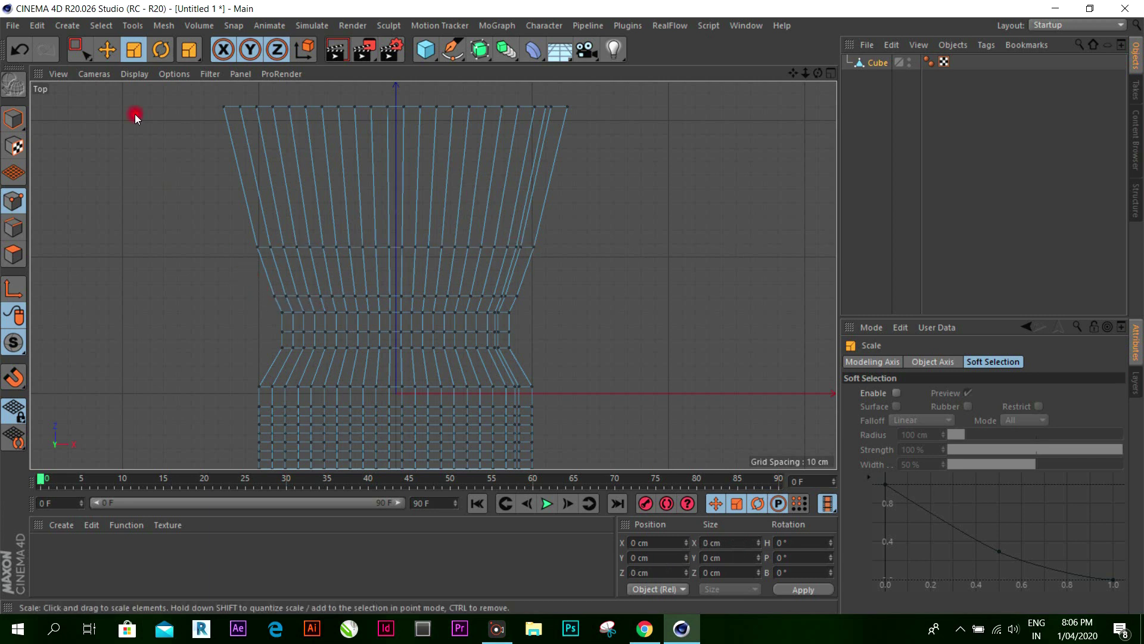
Step: Move the middle point row up about 10 cm and nudge the row below slightly upward
{"action": "left_click", "coordinate": [79, 49]}
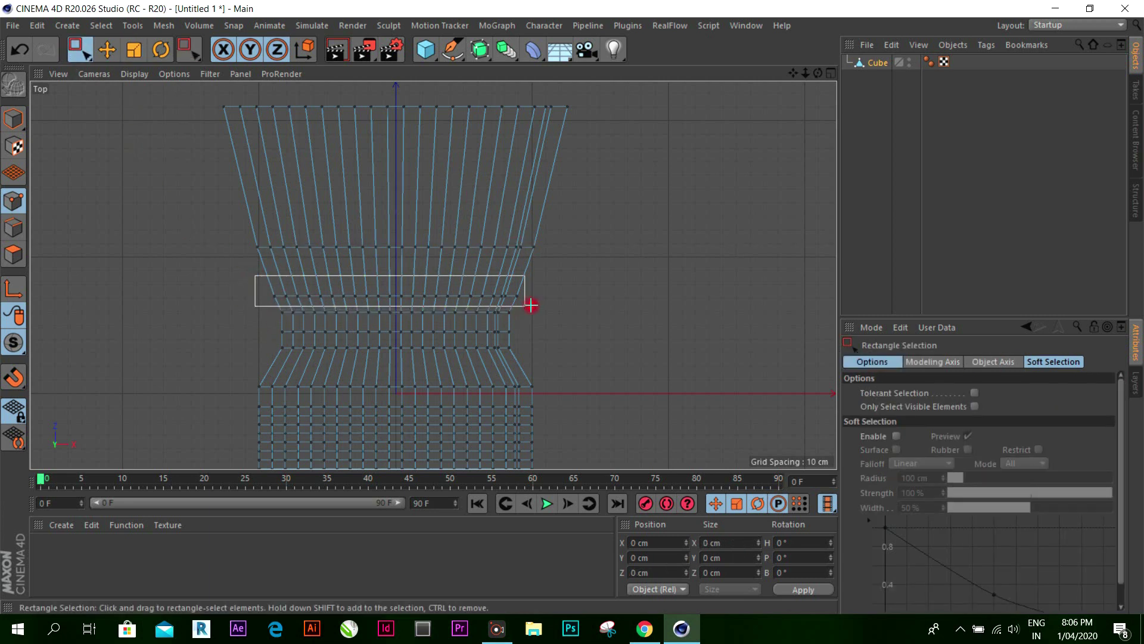
{"action": "left_click_drag", "start_coordinate": [292, 294], "coordinate": [529, 304]}
{"action": "left_click_drag", "start_coordinate": [399, 188], "coordinate": [404, 177]}
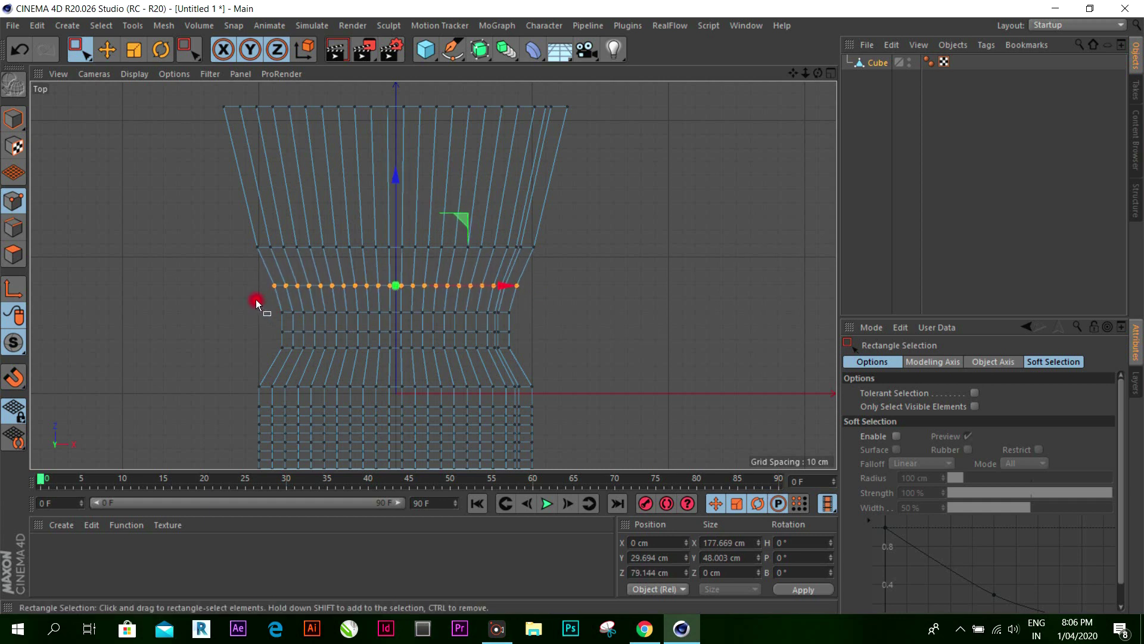
{"action": "left_click_drag", "start_coordinate": [256, 299], "coordinate": [570, 319]}
{"action": "left_click_drag", "start_coordinate": [399, 215], "coordinate": [397, 205]}
Step: Rescale the next lower point row to about 173.1 cm wide
{"action": "left_click_drag", "start_coordinate": [265, 341], "coordinate": [574, 364]}
{"action": "left_click", "coordinate": [135, 50]}
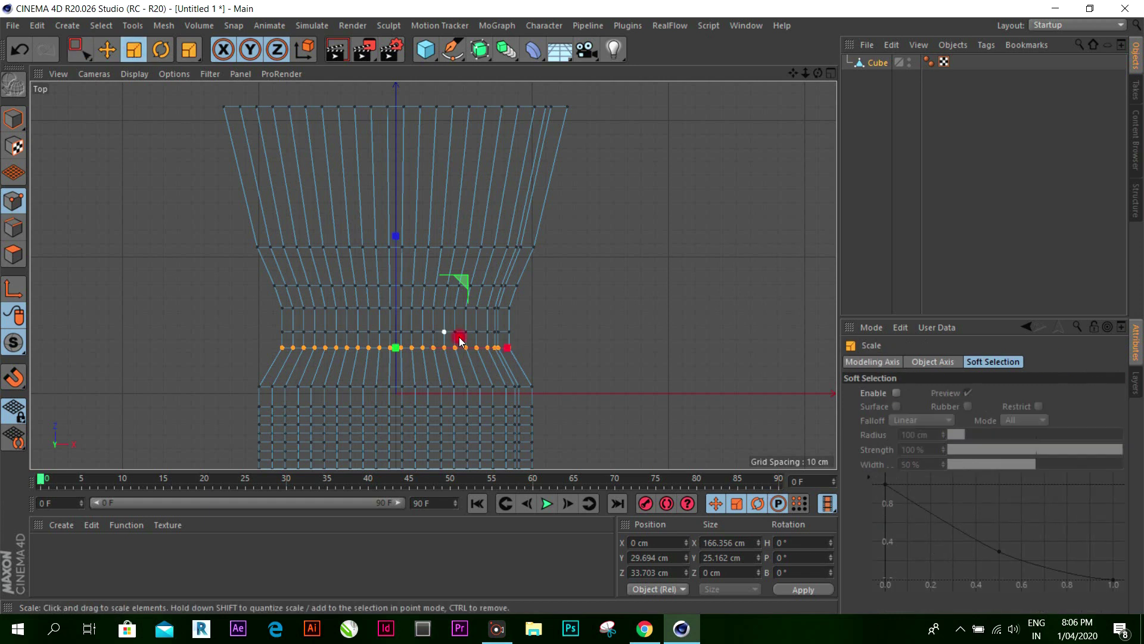
{"action": "mouse_move", "coordinate": [506, 347]}
{"action": "left_mouse_down"}
{"action": "mouse_move", "coordinate": [518, 349]}
{"action": "mouse_move", "coordinate": [508, 348]}
{"action": "left_mouse_up"}
{"action": "left_click", "coordinate": [106, 50]}
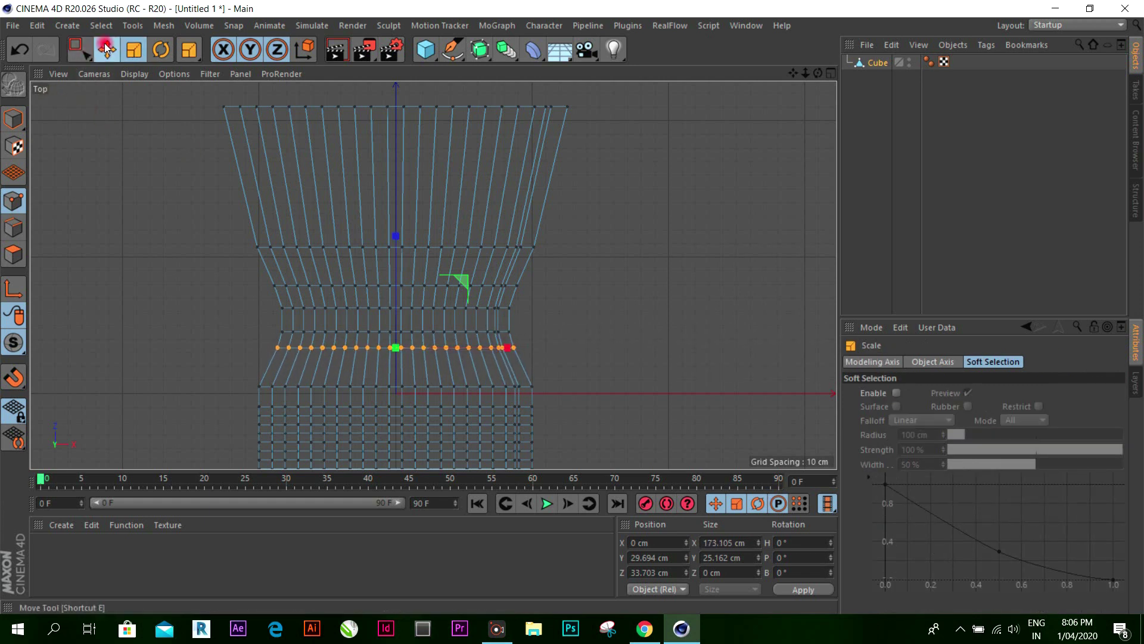
{"action": "left_click", "coordinate": [685, 117]}
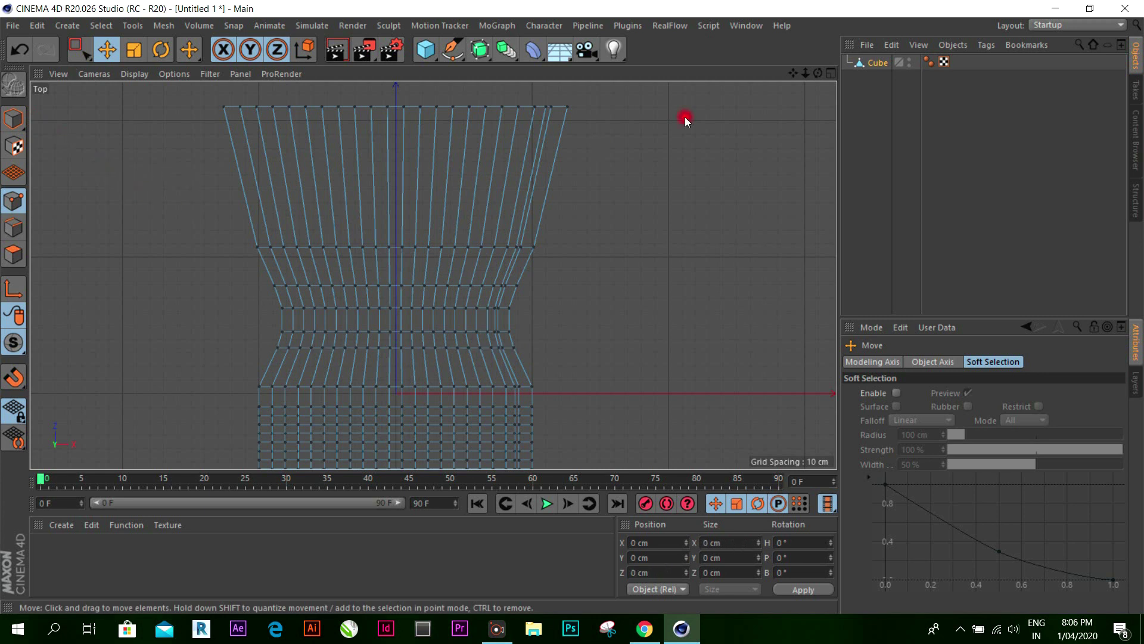
Step: Orbit and zoom the enlarged Perspective view to inspect the waist and flare from above and the side
{"action": "left_click", "coordinate": [828, 73]}
{"action": "left_click", "coordinate": [421, 73]}
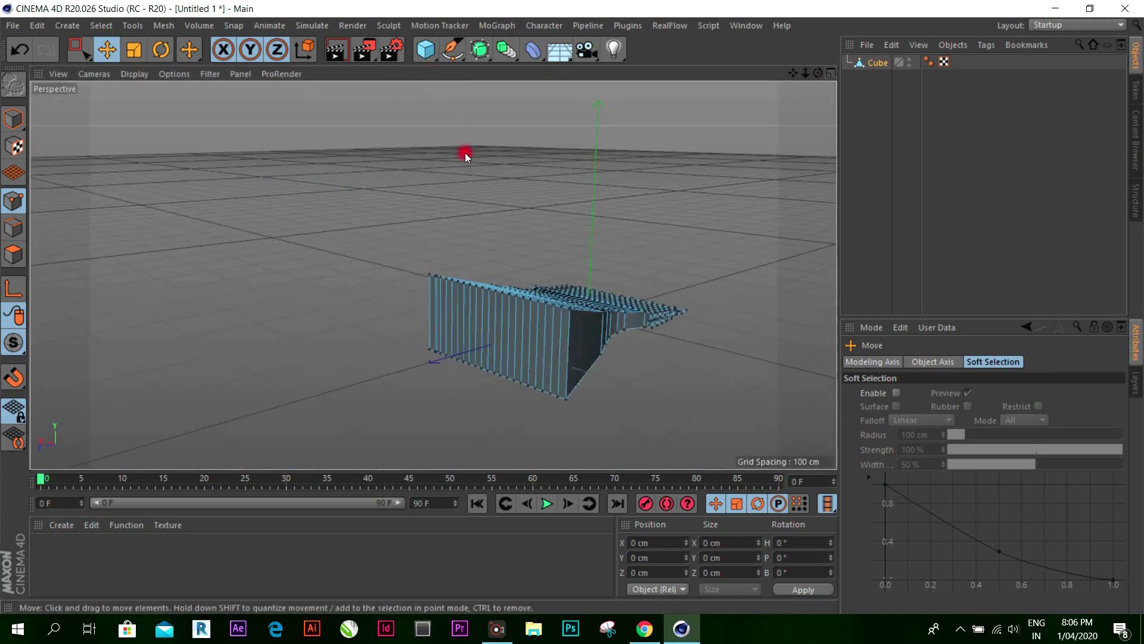
{"action": "mouse_move", "coordinate": [818, 73]}
{"action": "left_mouse_down"}
{"action": "mouse_move", "coordinate": [574, 305]}
{"action": "mouse_move", "coordinate": [624, 381]}
{"action": "left_mouse_up"}
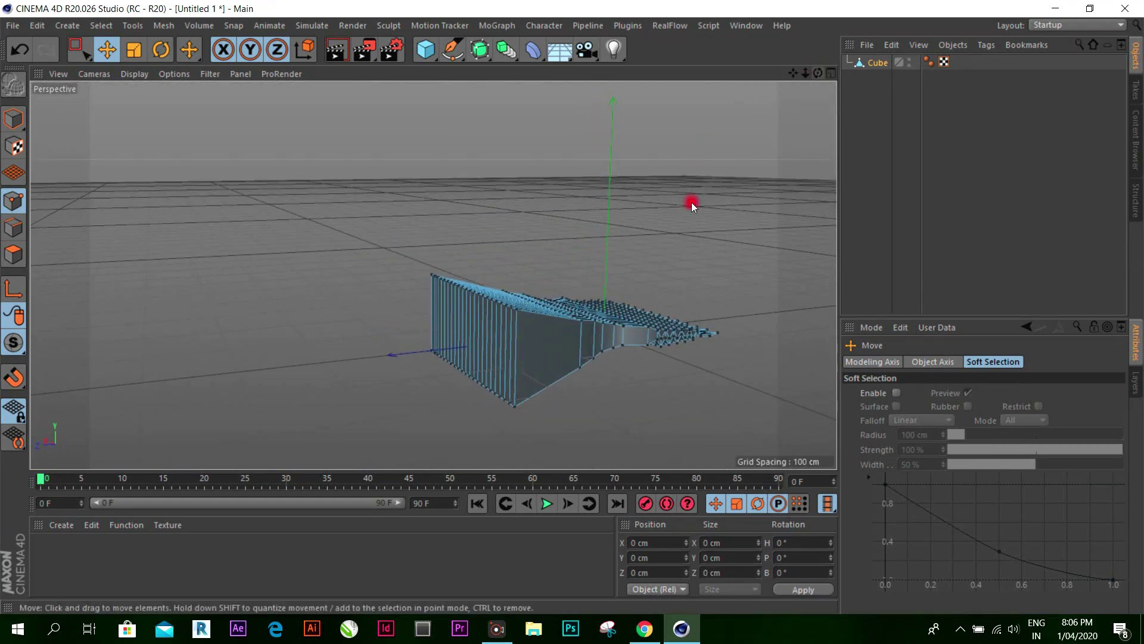
{"action": "left_click_drag", "start_coordinate": [699, 385], "coordinate": [784, 223]}
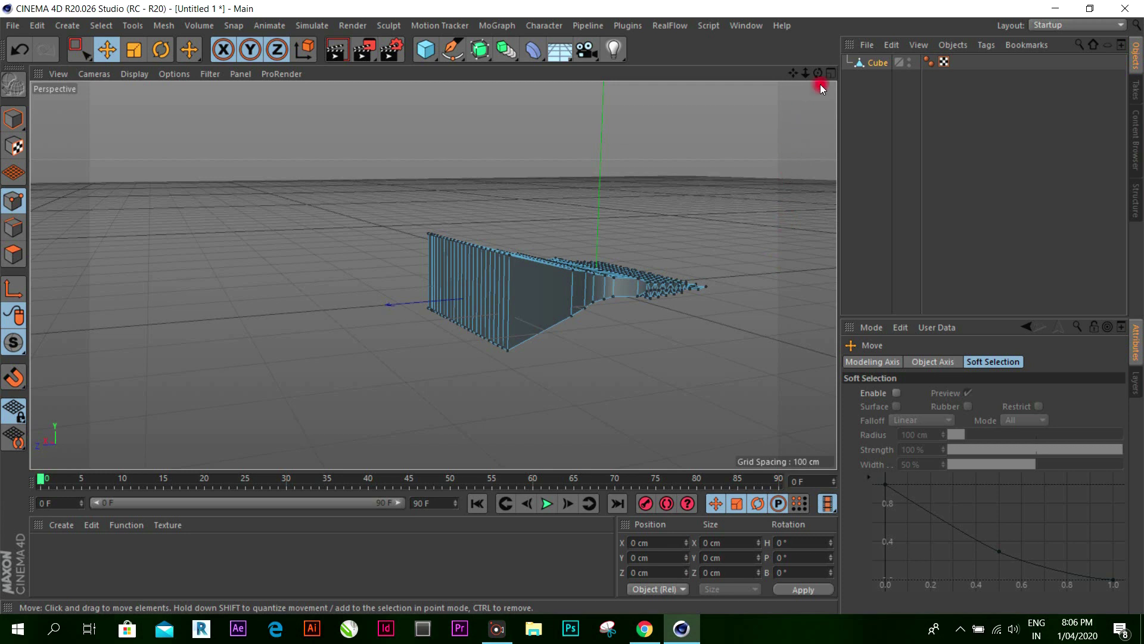
{"action": "mouse_move", "coordinate": [817, 73]}
{"action": "left_mouse_down"}
{"action": "mouse_move", "coordinate": [573, 307]}
{"action": "mouse_move", "coordinate": [255, 264]}
{"action": "left_mouse_up"}
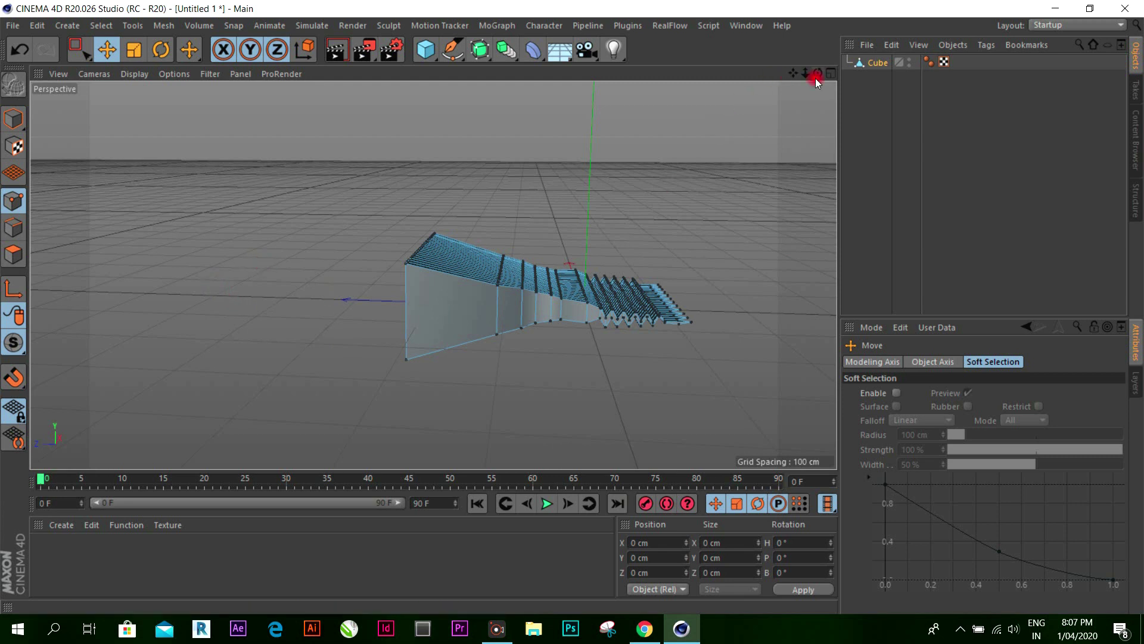
{"action": "left_click_drag", "start_coordinate": [816, 78], "coordinate": [572, 307]}
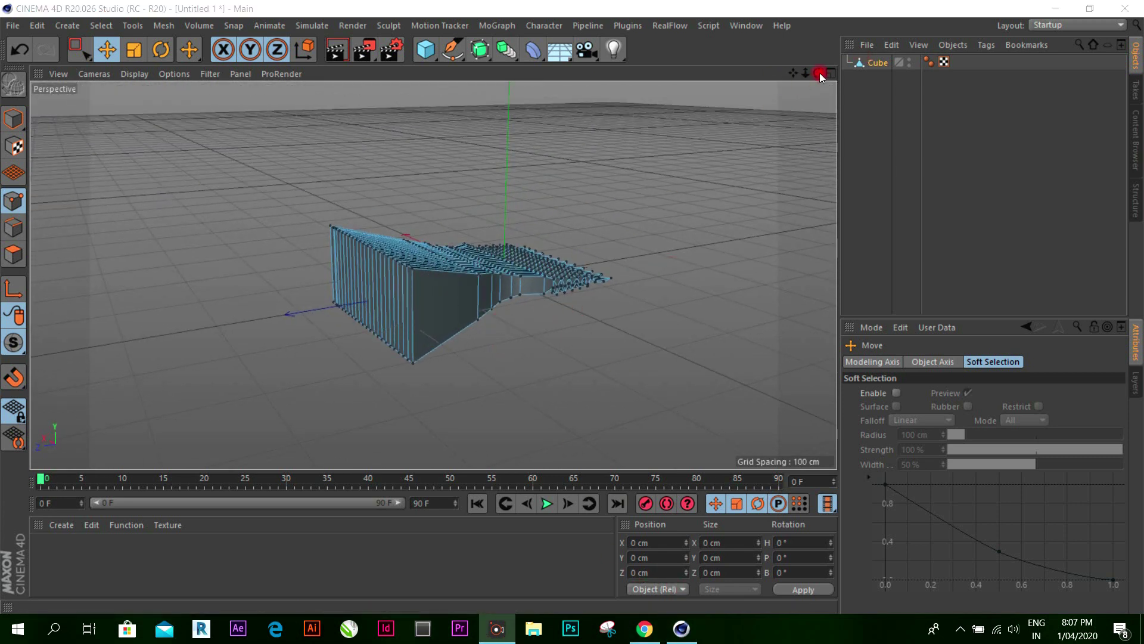
{"action": "mouse_move", "coordinate": [818, 72]}
{"action": "left_mouse_down"}
{"action": "mouse_move", "coordinate": [572, 305]}
{"action": "mouse_move", "coordinate": [821, 71]}
{"action": "left_mouse_up"}
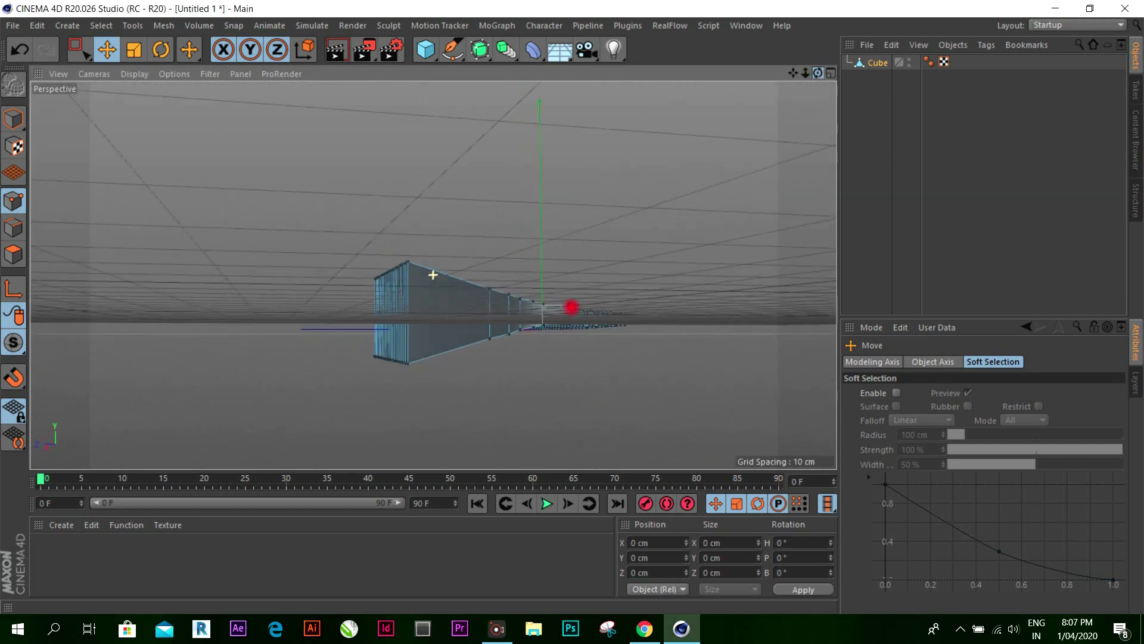
Step: Enlarge the Right view and switch to Edges mode
{"action": "left_click", "coordinate": [832, 72]}
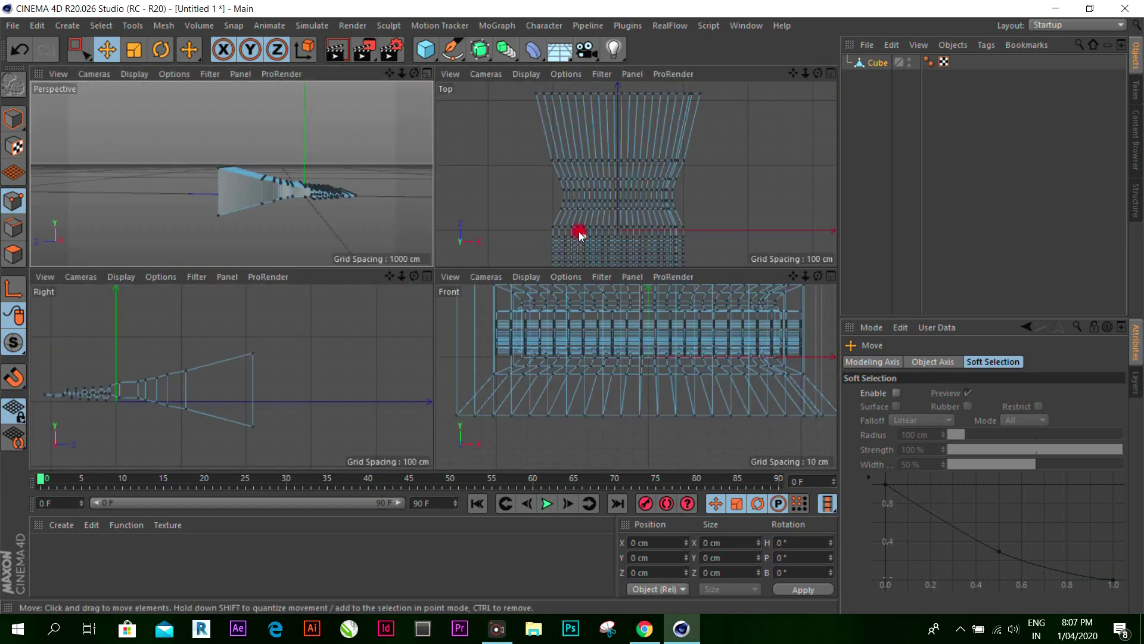
{"action": "middle_click", "coordinate": [424, 285]}
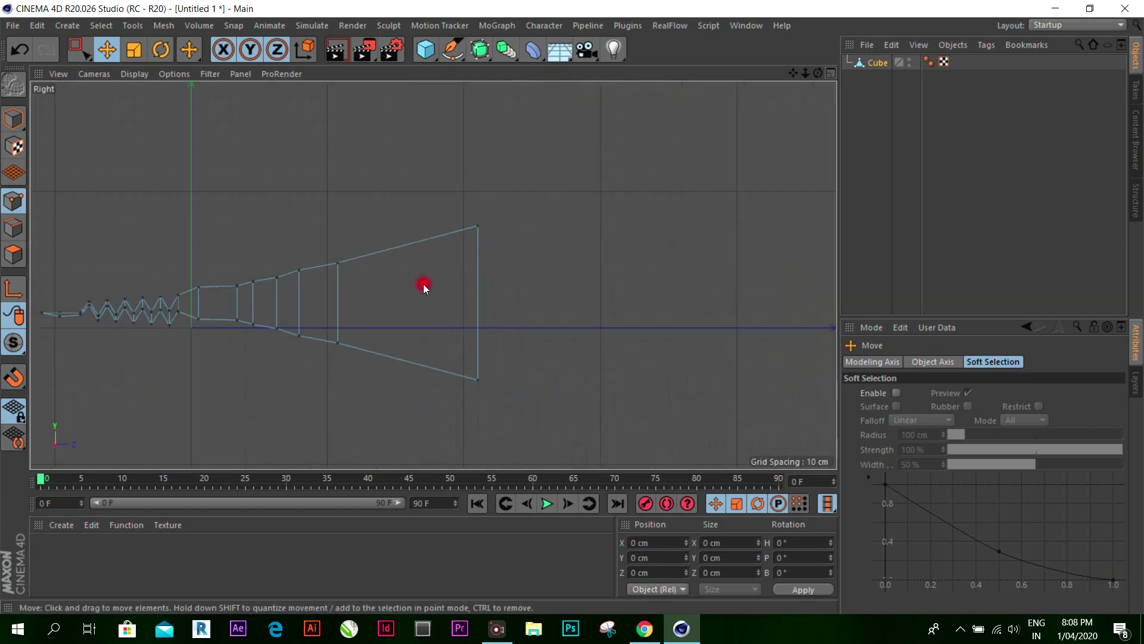
{"action": "scroll", "coordinate": [409, 339], "scroll_direction": "down", "scroll_amount": 1}
{"action": "scroll", "coordinate": [367, 319], "scroll_direction": "up", "scroll_amount": 2}
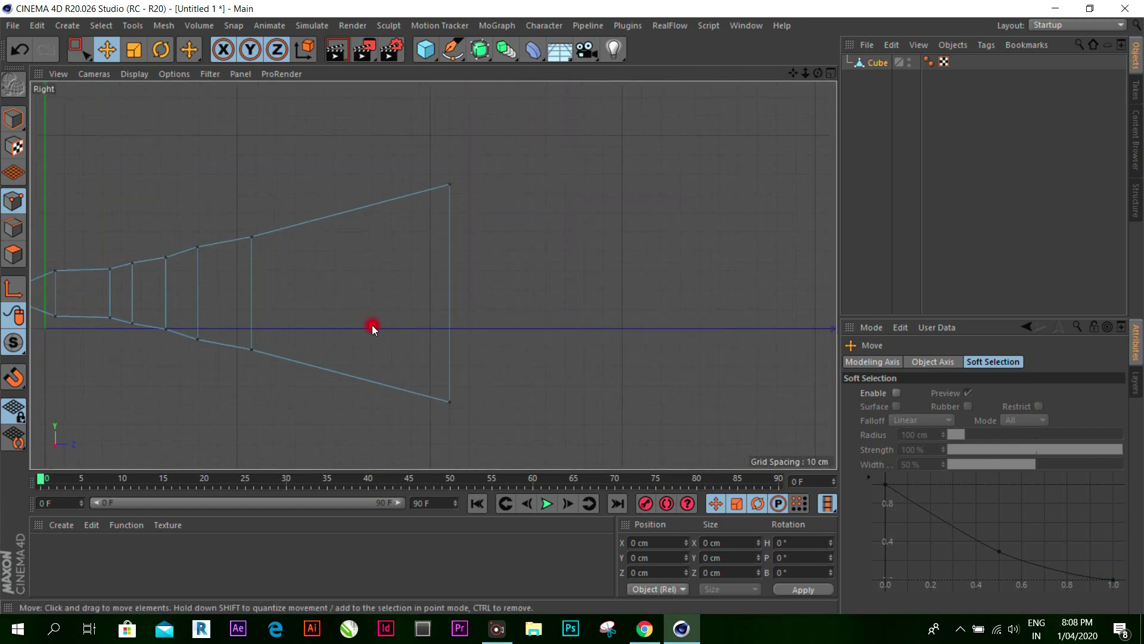
{"action": "scroll", "coordinate": [334, 278], "scroll_direction": "up", "scroll_amount": 1}
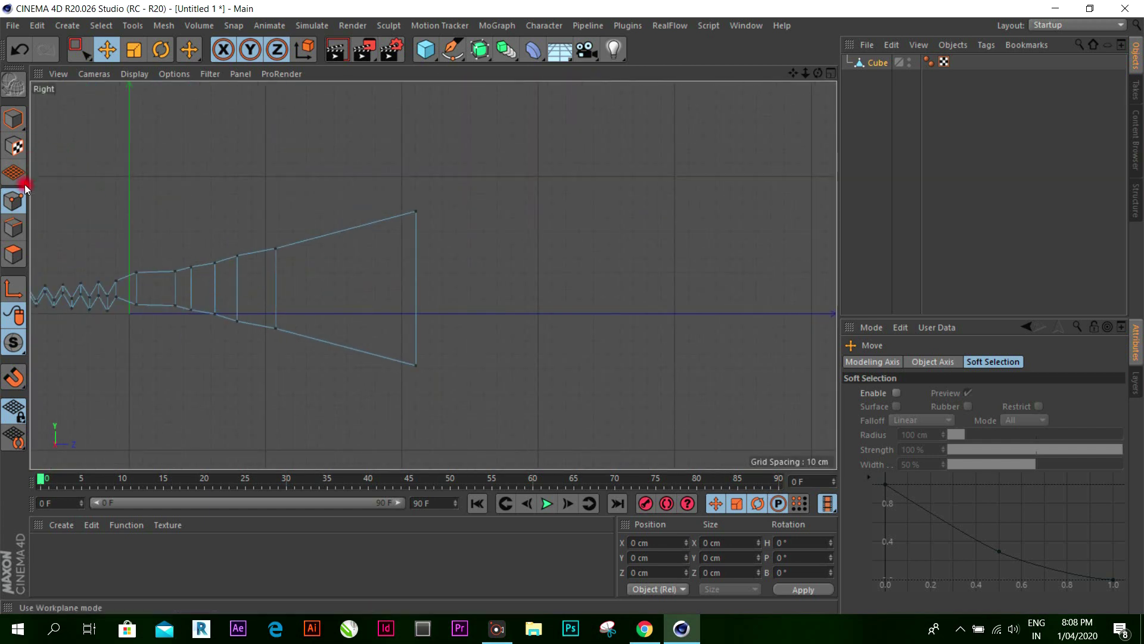
{"action": "left_click", "coordinate": [13, 227]}
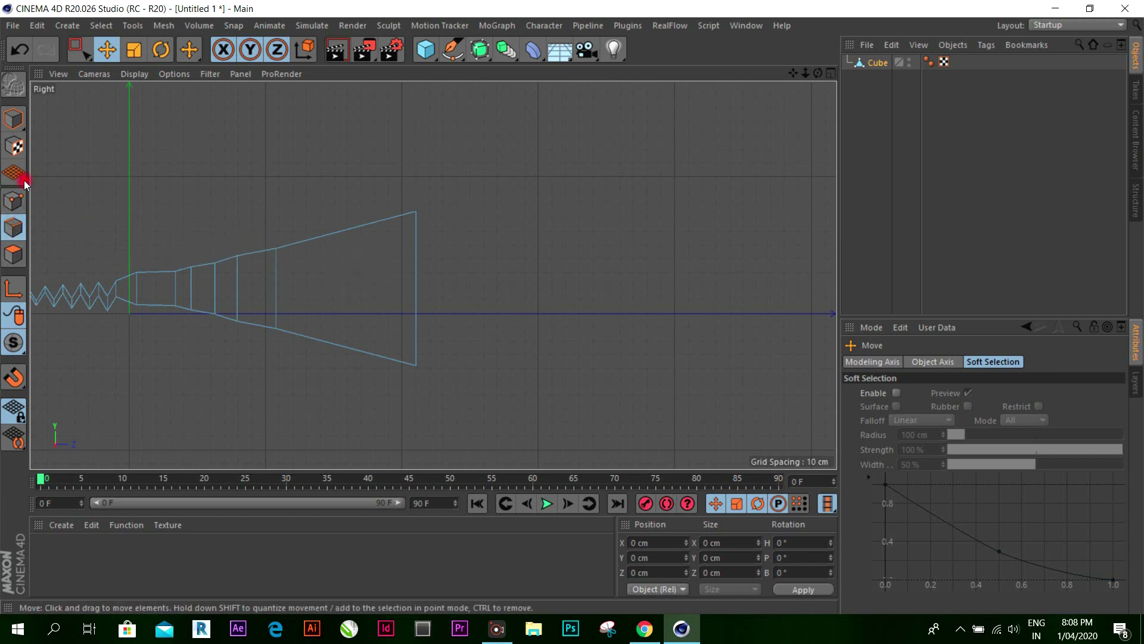
Step: Add Loop/Path Cut edge loops at 23.258% and 33.906% across the flared front section
{"action": "right_click", "coordinate": [259, 170]}
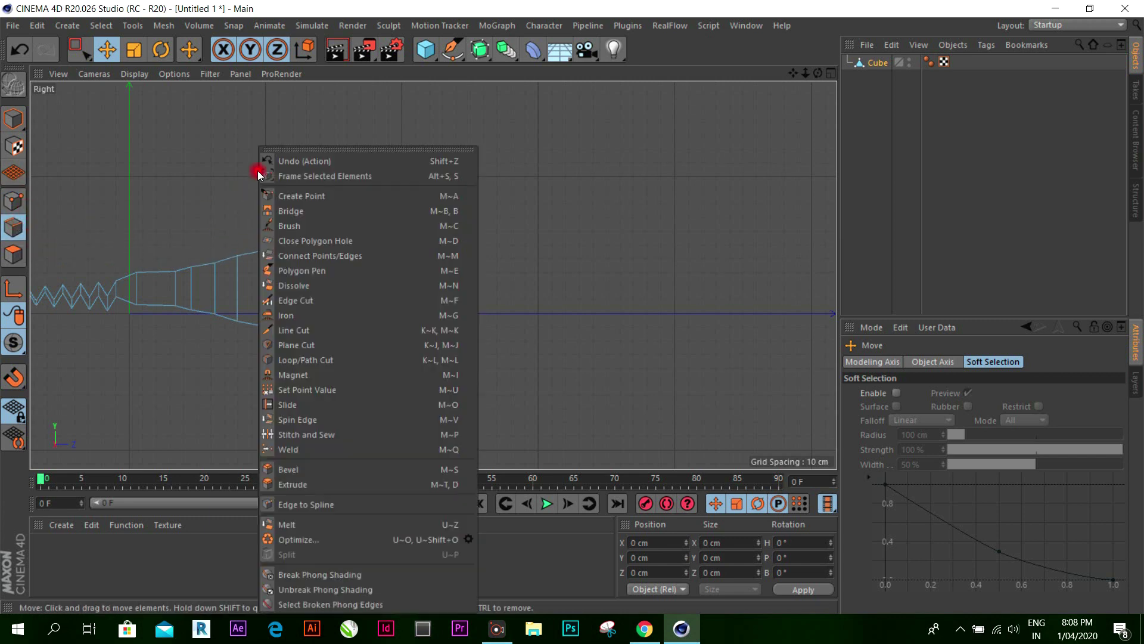
{"action": "left_click", "coordinate": [318, 359]}
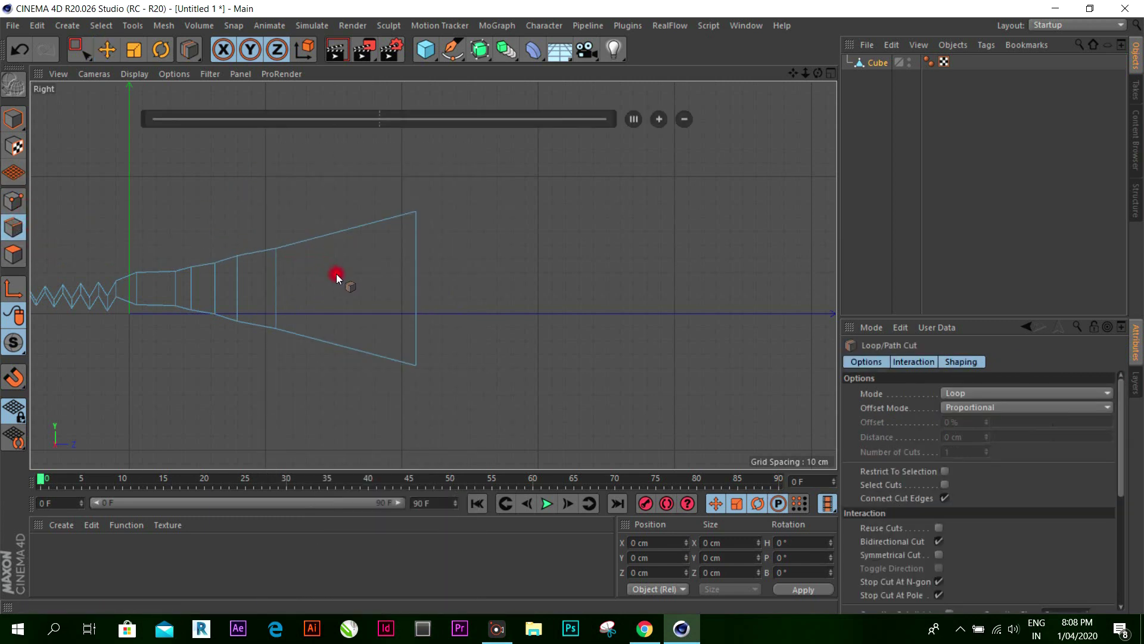
{"action": "left_click", "coordinate": [309, 240]}
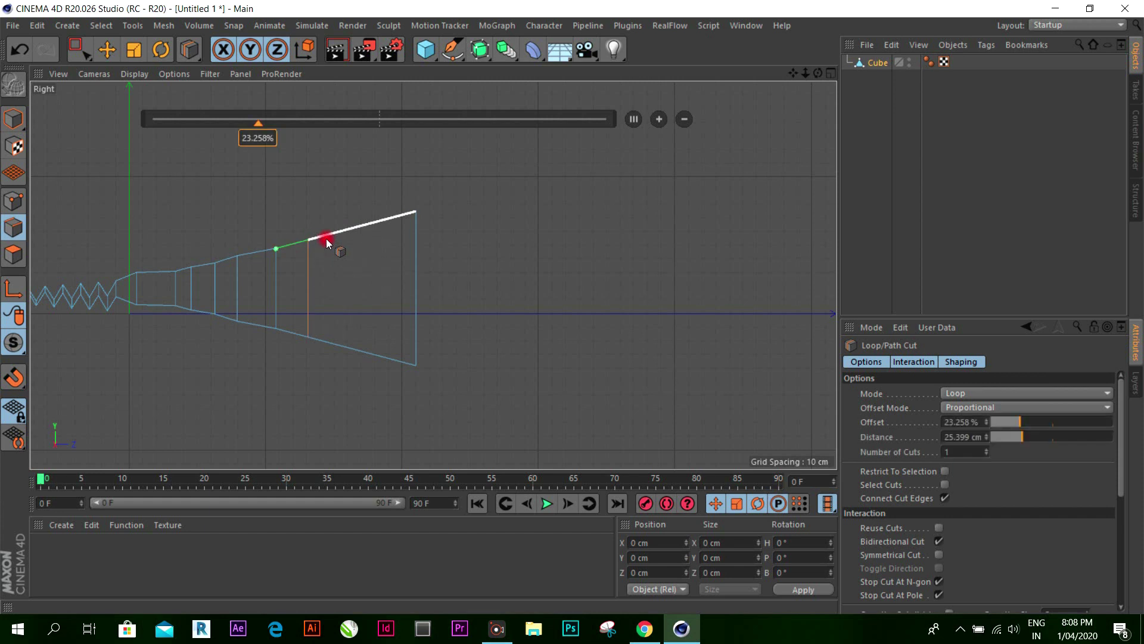
{"action": "left_click", "coordinate": [345, 234]}
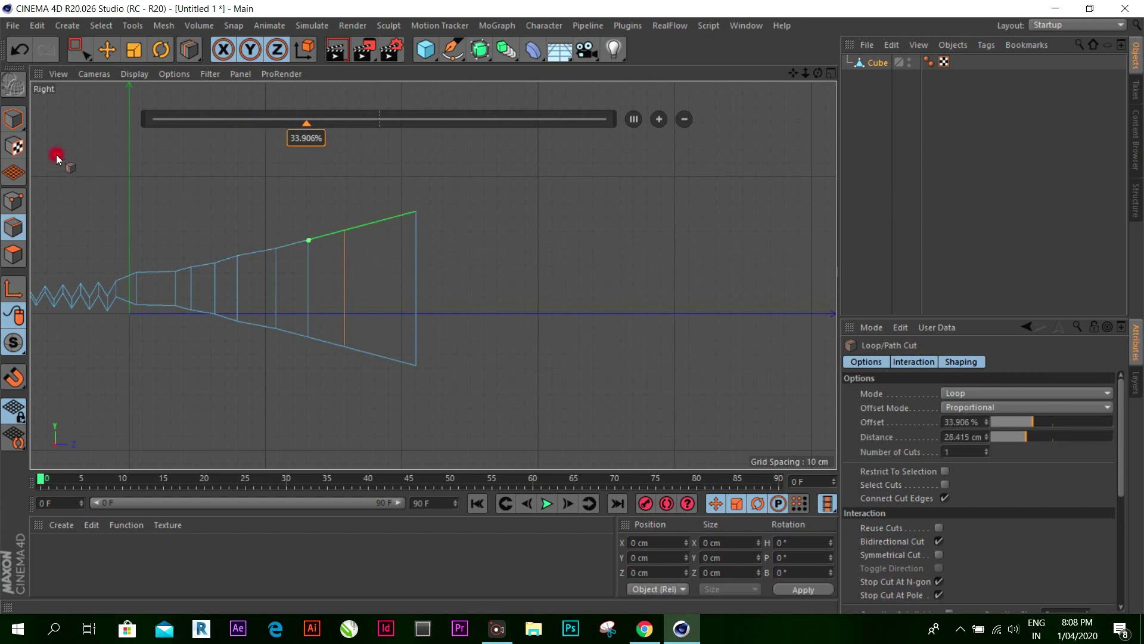
{"action": "left_click", "coordinate": [14, 120]}
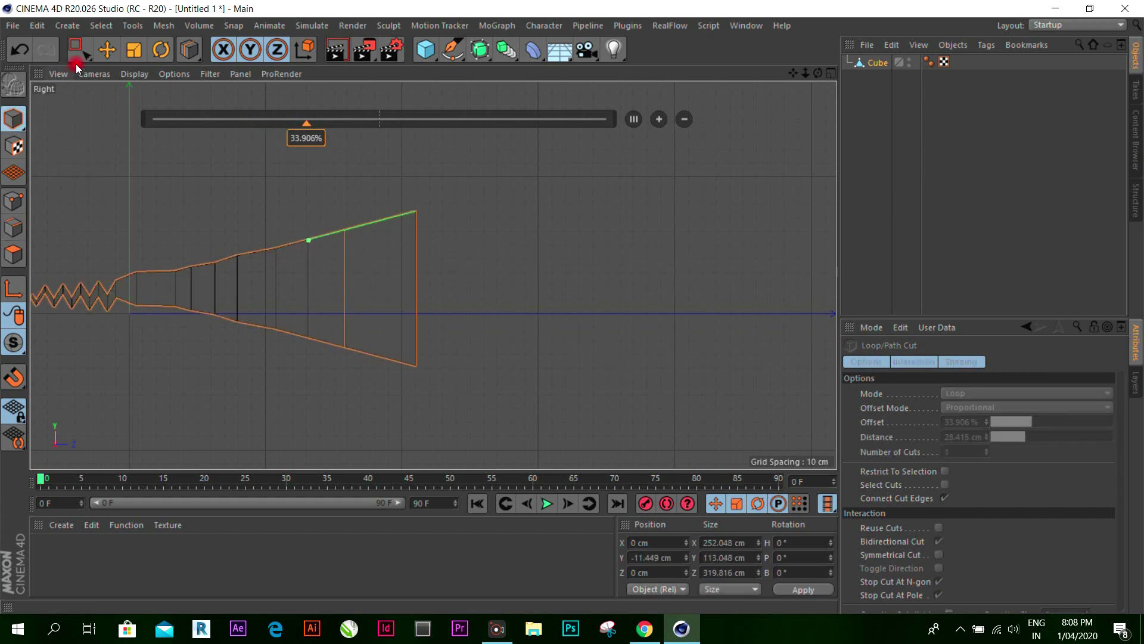
{"action": "left_click", "coordinate": [107, 50]}
Step: Maximize the Perspective view in Points mode with the grid filtered out and Rectangle Selection active
{"action": "left_click", "coordinate": [831, 73]}
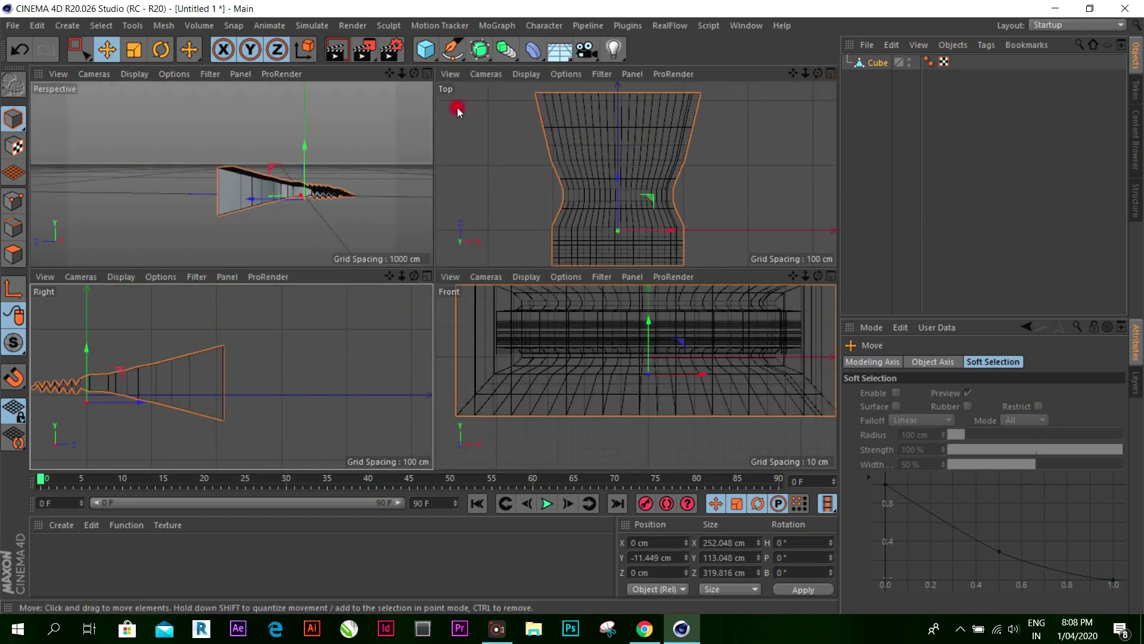
{"action": "middle_click", "coordinate": [417, 94]}
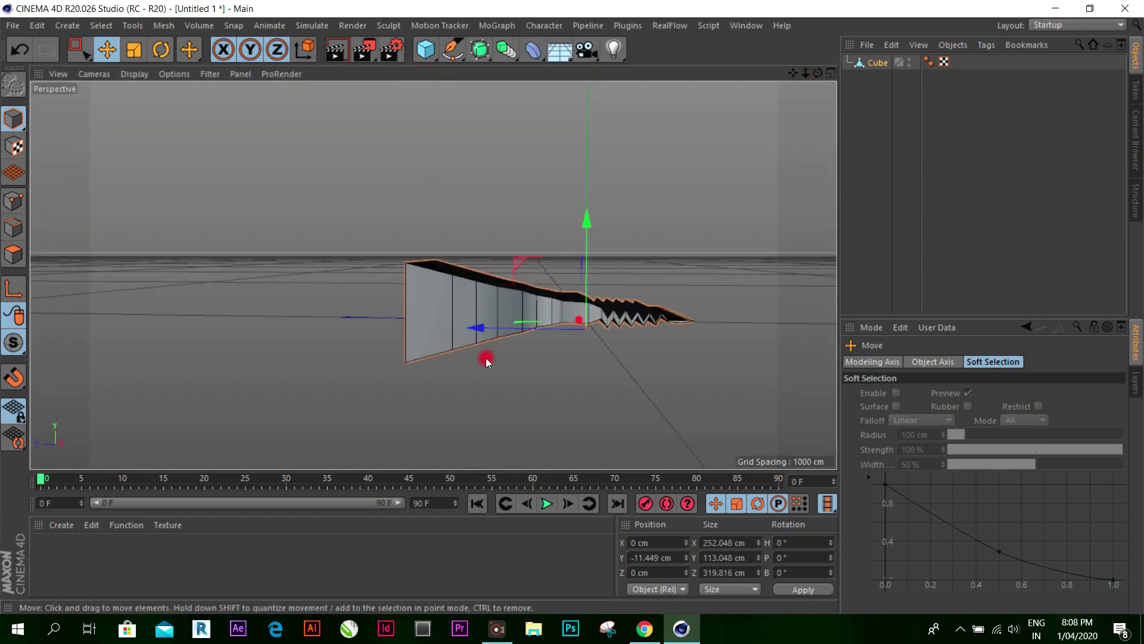
{"action": "mouse_move", "coordinate": [818, 73]}
{"action": "left_mouse_down"}
{"action": "mouse_move", "coordinate": [774, 76]}
{"action": "mouse_move", "coordinate": [799, 84]}
{"action": "left_mouse_up"}
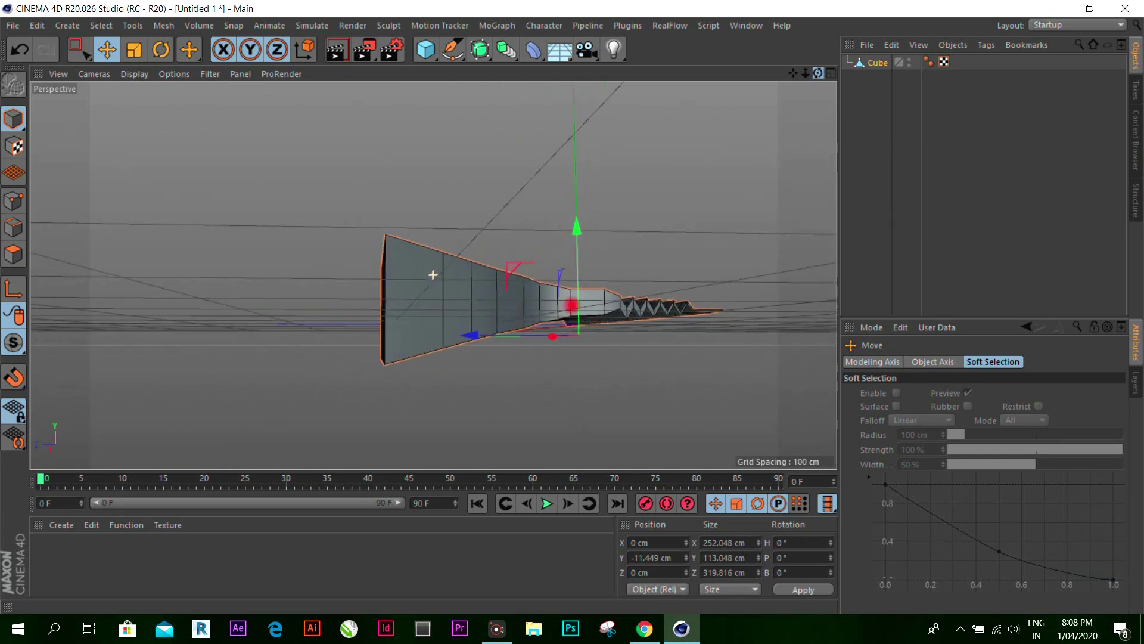
{"action": "left_click", "coordinate": [13, 201]}
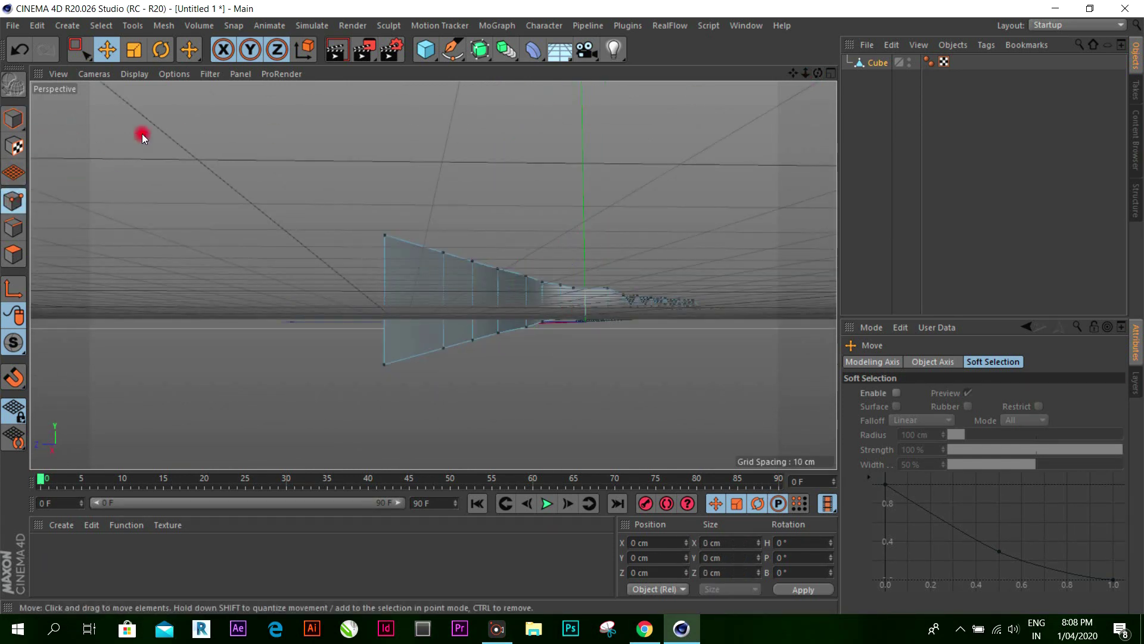
{"action": "left_click", "coordinate": [211, 74]}
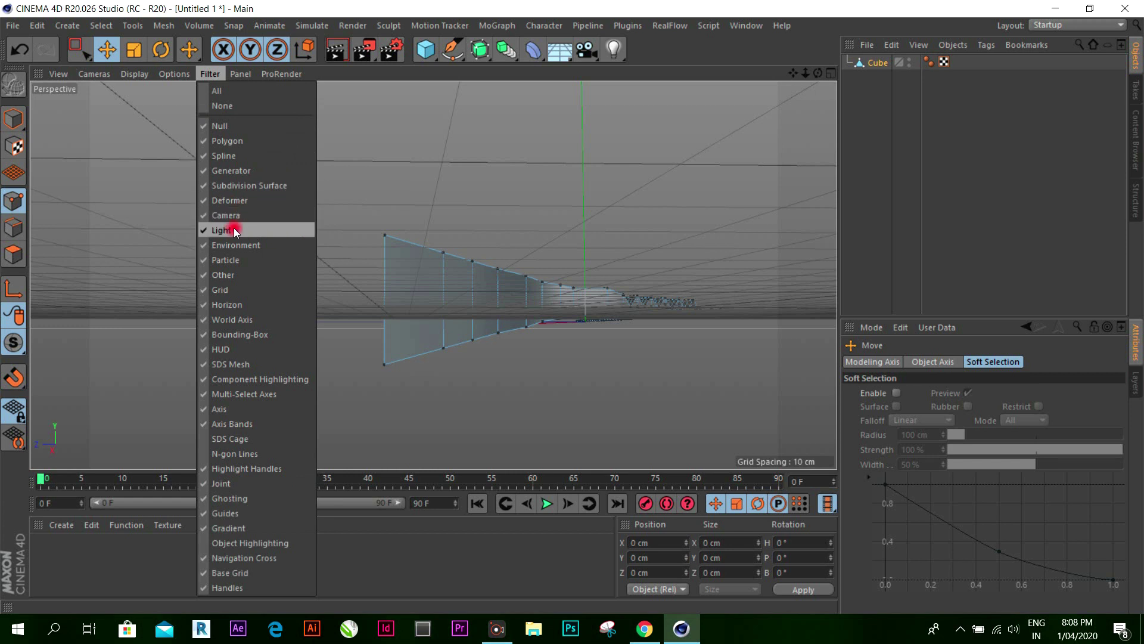
{"action": "left_click", "coordinate": [234, 287]}
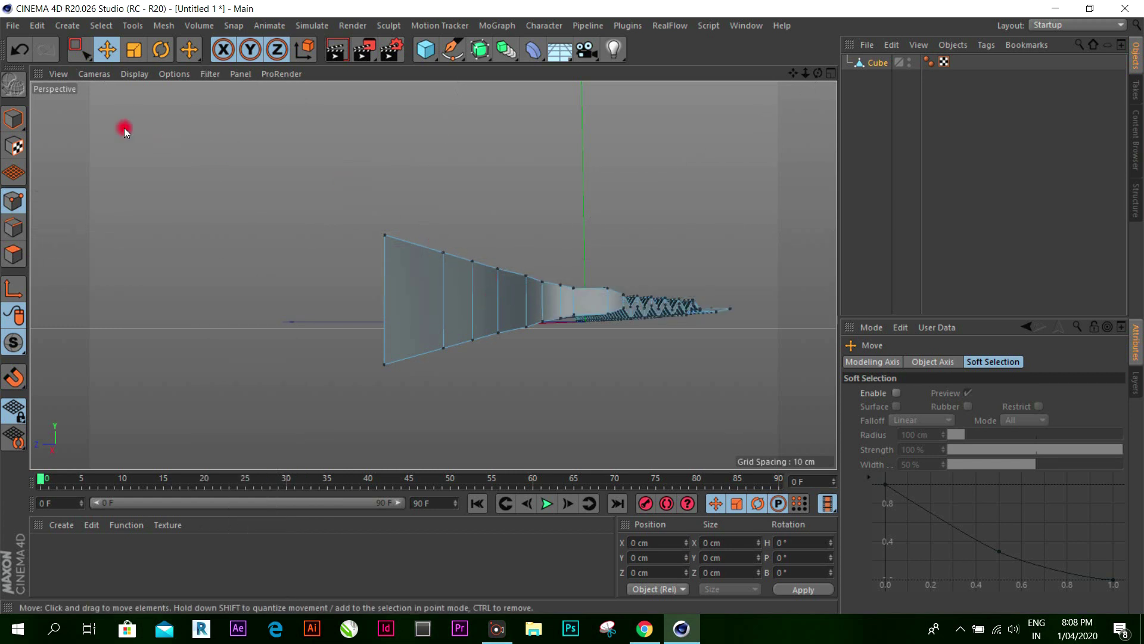
{"action": "left_click", "coordinate": [75, 46]}
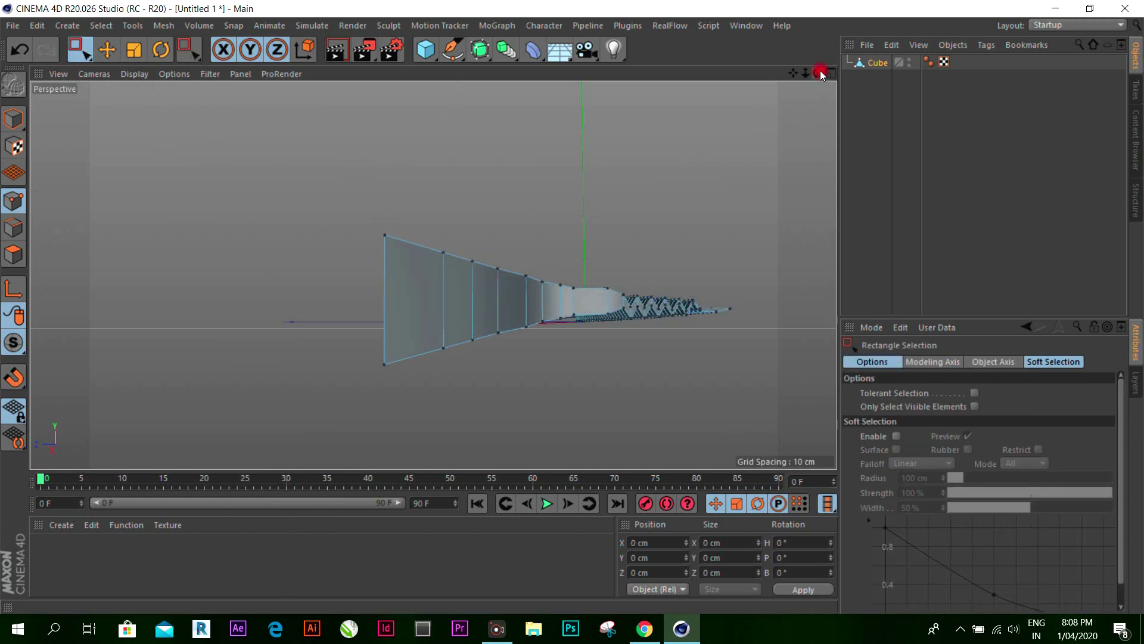
Step: Box-select the flared section's top loop points, undoing a trial vertical scale
{"action": "left_click_drag", "start_coordinate": [817, 73], "coordinate": [572, 304]}
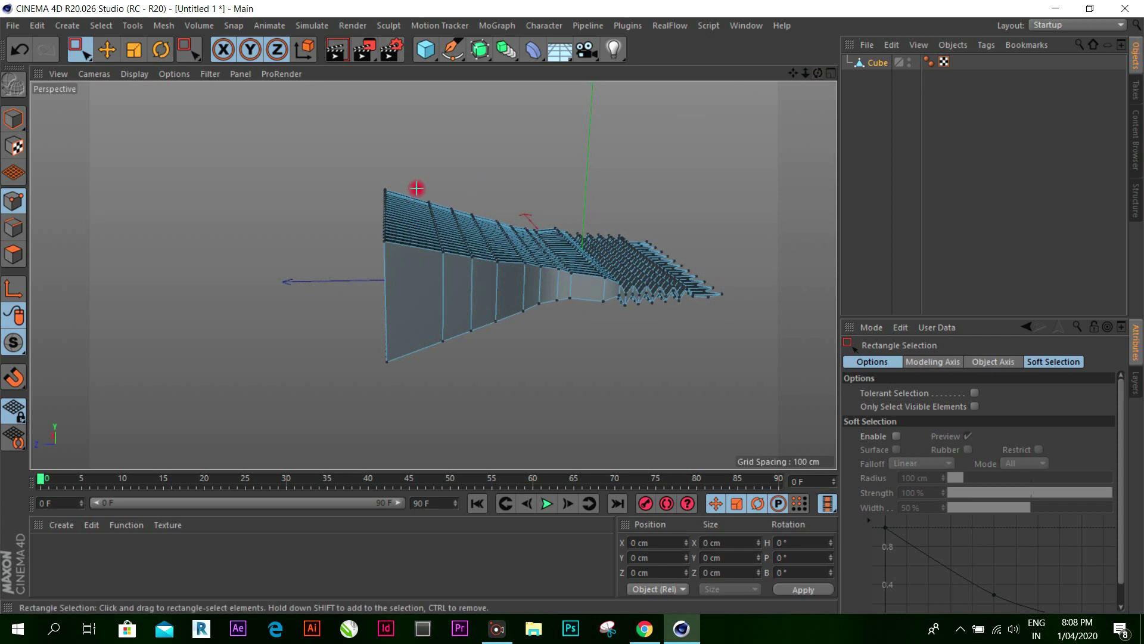
{"action": "mouse_move", "coordinate": [416, 188]}
{"action": "left_mouse_down"}
{"action": "mouse_move", "coordinate": [526, 345]}
{"action": "mouse_move", "coordinate": [513, 350]}
{"action": "left_mouse_up"}
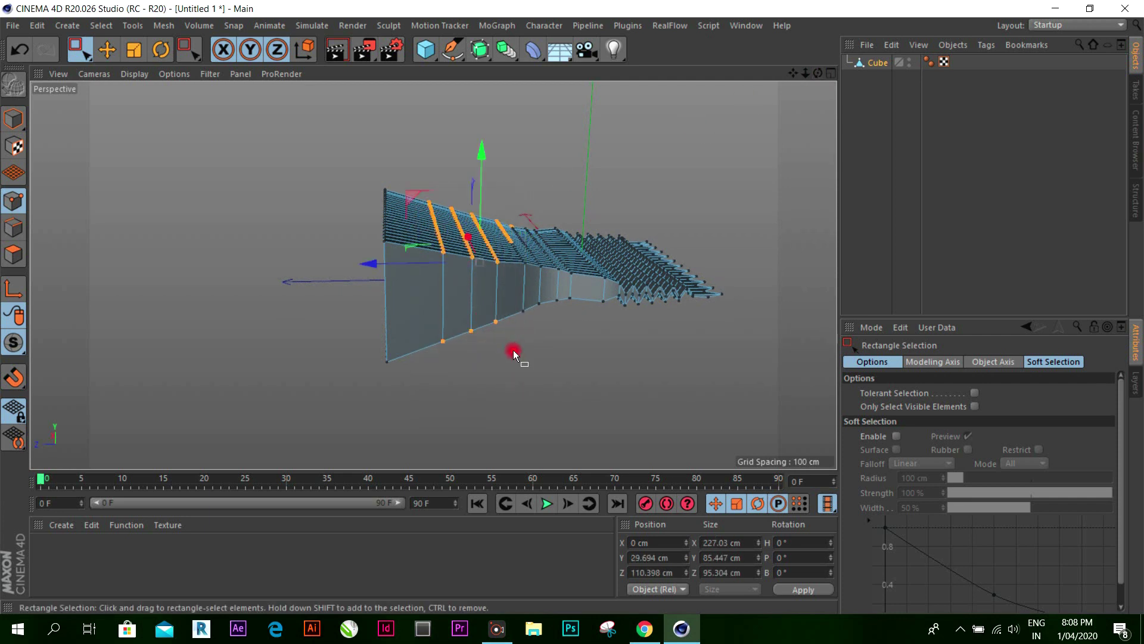
{"action": "left_click", "coordinate": [133, 50]}
{"action": "left_click_drag", "start_coordinate": [484, 149], "coordinate": [494, 101]}
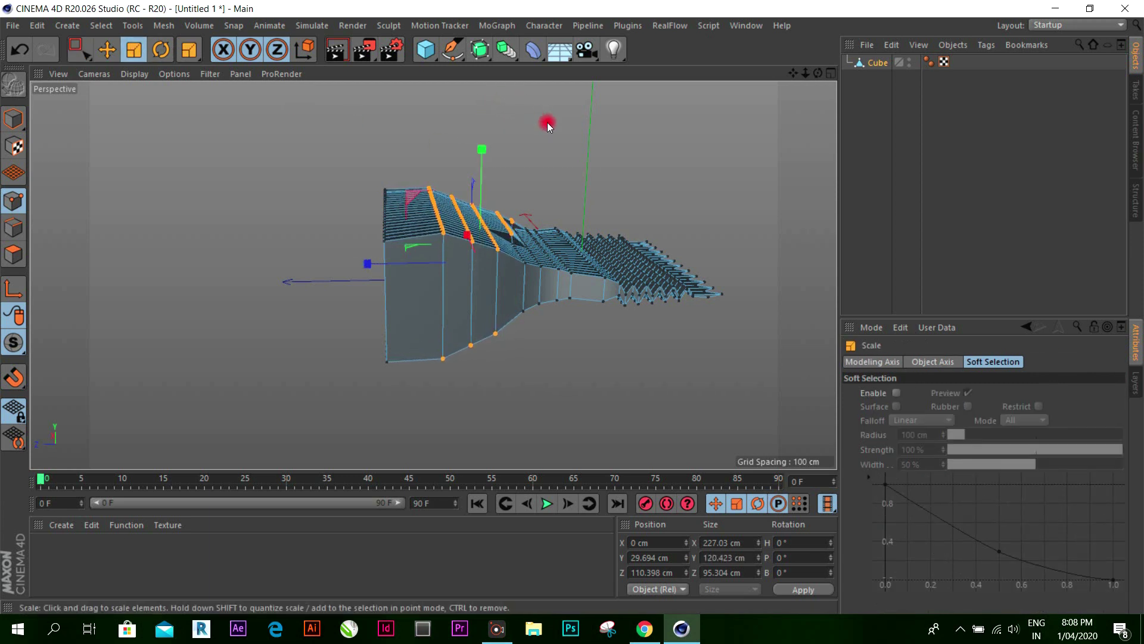
{"action": "key", "text": "ctrl+z"}
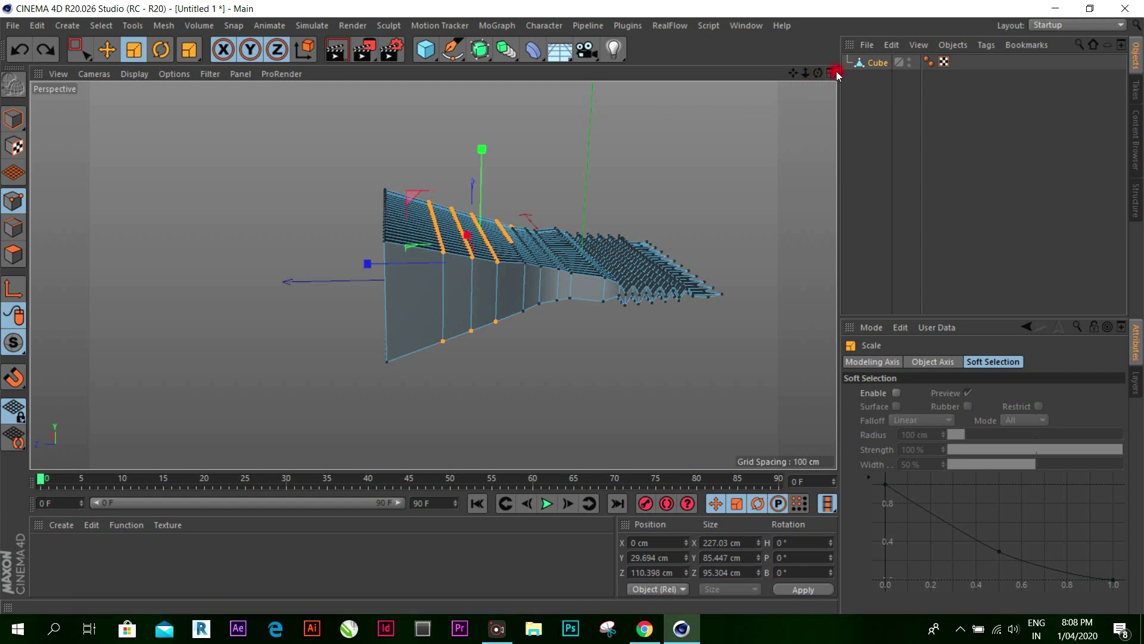
{"action": "left_click", "coordinate": [831, 72]}
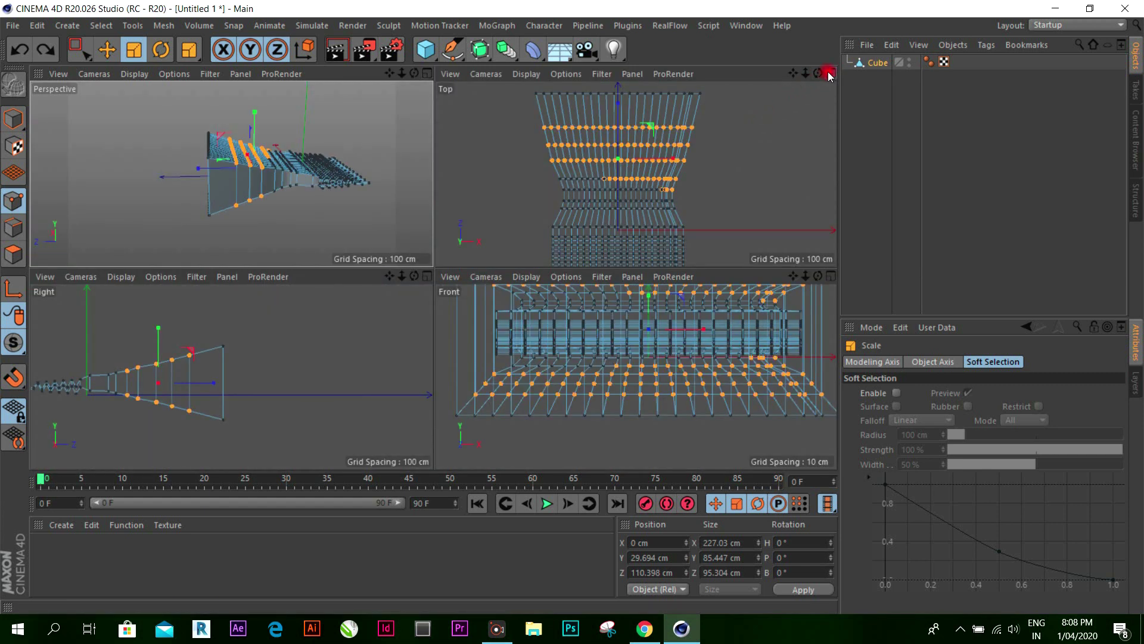
{"action": "left_click", "coordinate": [433, 277]}
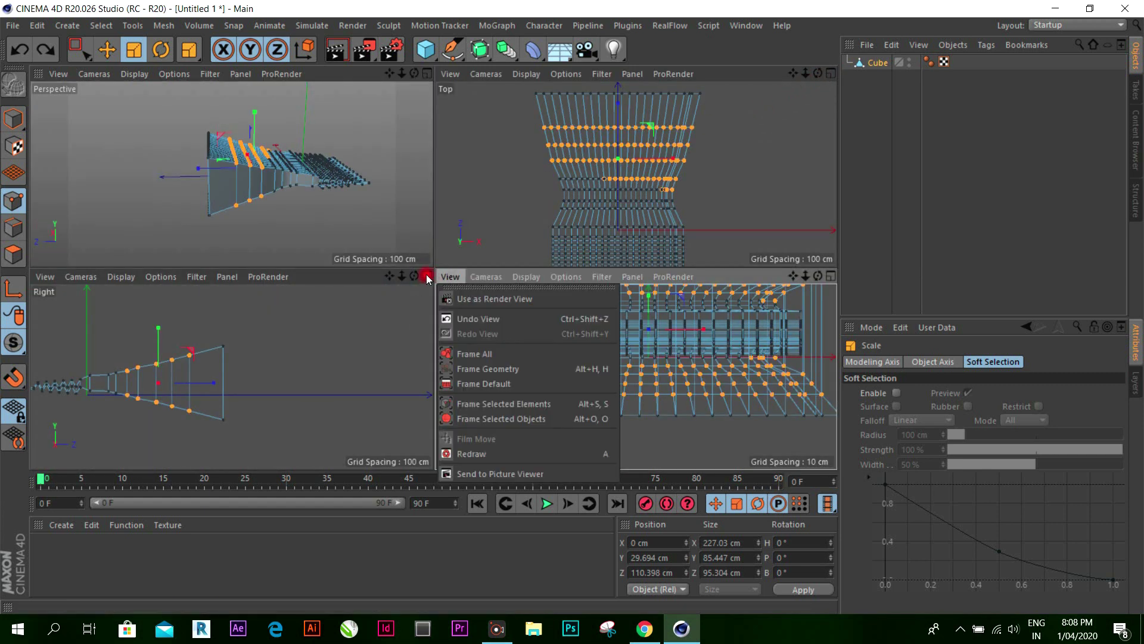
Step: In the enlarged Right view, reselect the front loop points and spread them vertically
{"action": "left_click", "coordinate": [427, 276]}
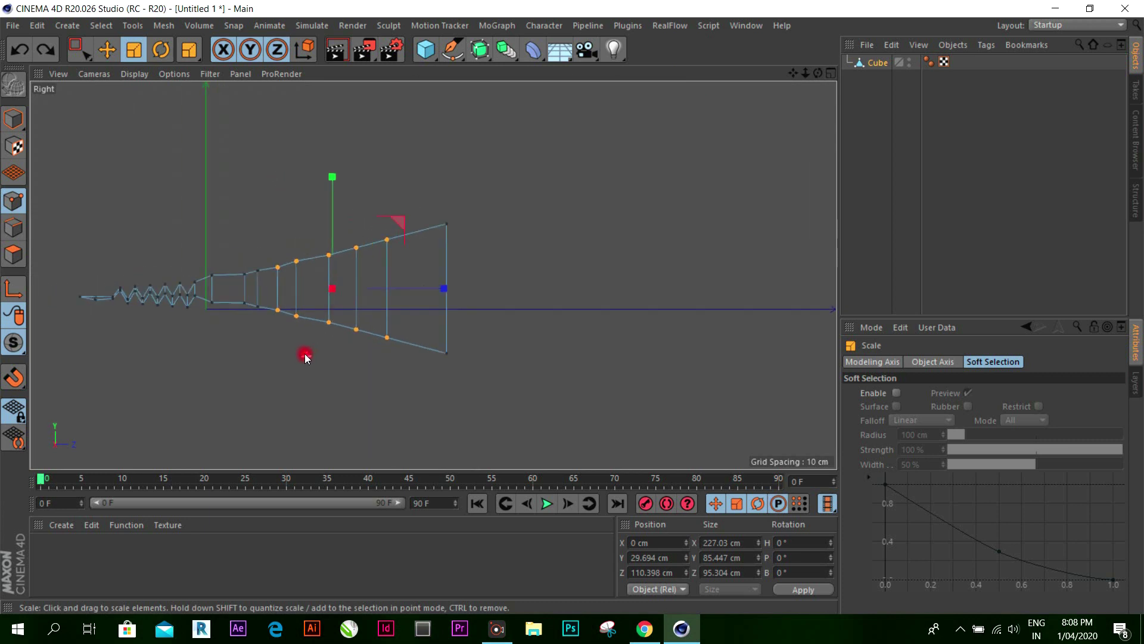
{"action": "left_click_drag", "start_coordinate": [305, 354], "coordinate": [309, 300]}
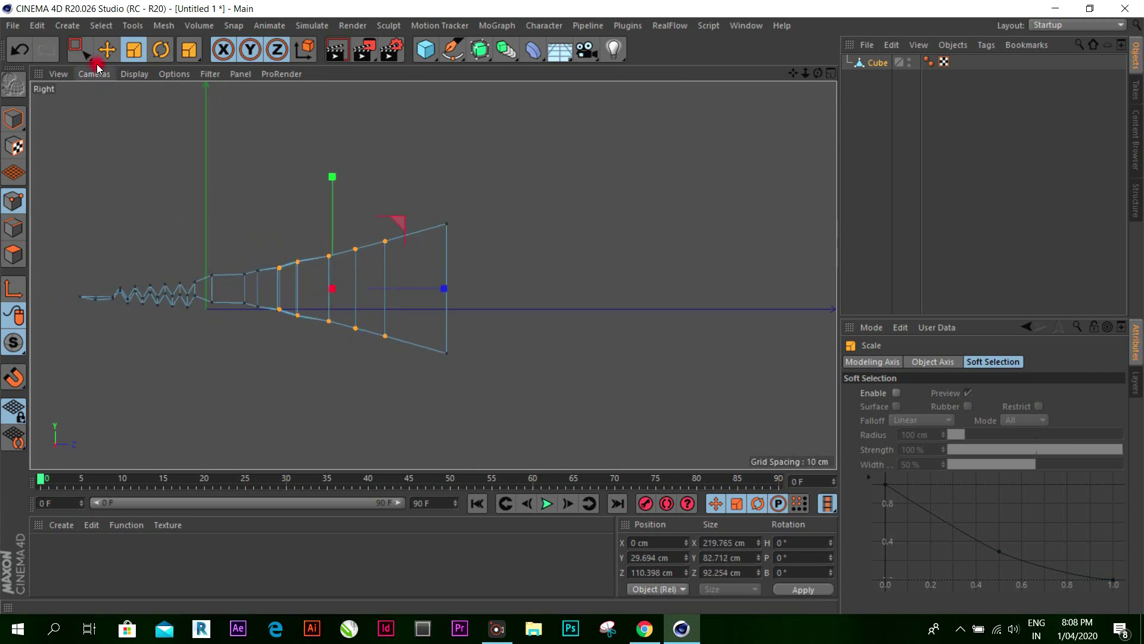
{"action": "key", "text": "ctrl+z"}
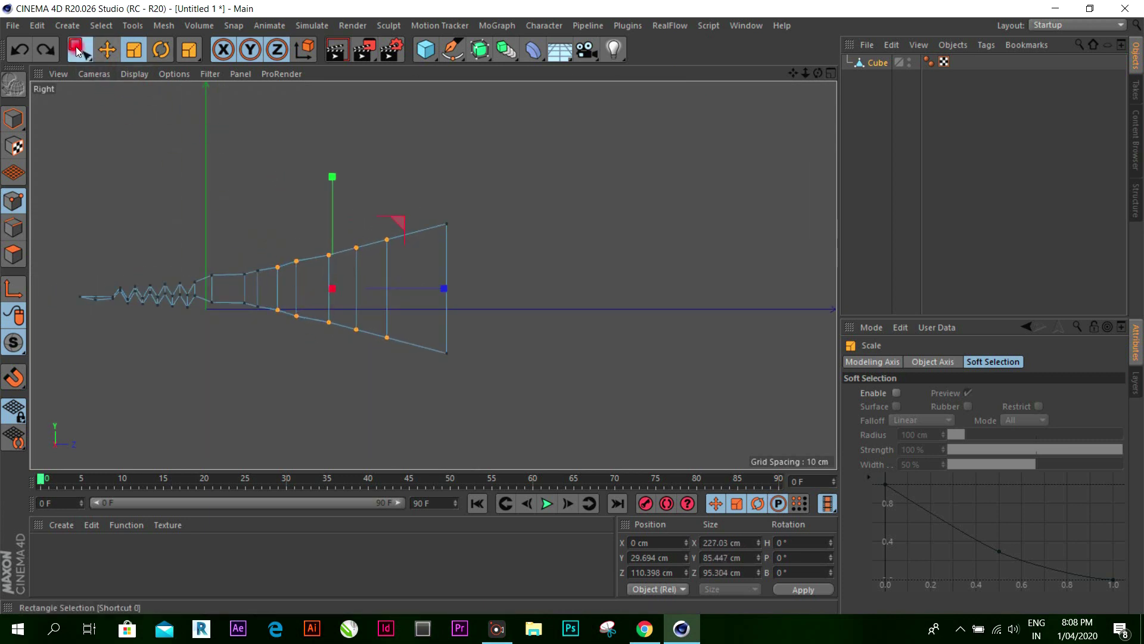
{"action": "left_click", "coordinate": [78, 47]}
{"action": "left_click_drag", "start_coordinate": [269, 197], "coordinate": [415, 387]}
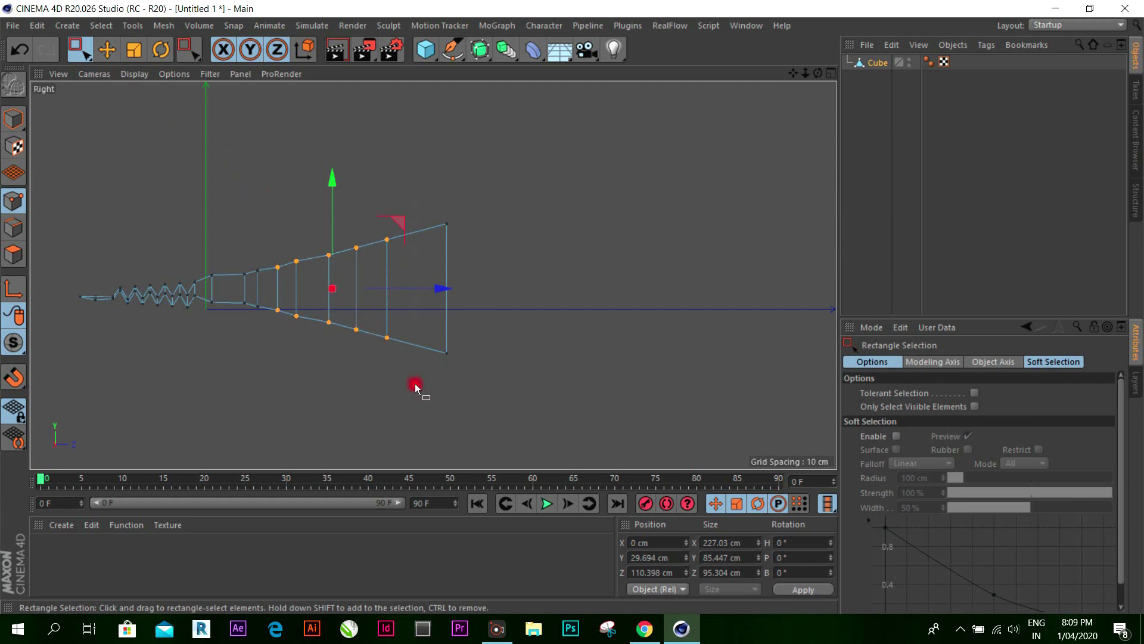
{"action": "left_click", "coordinate": [141, 48]}
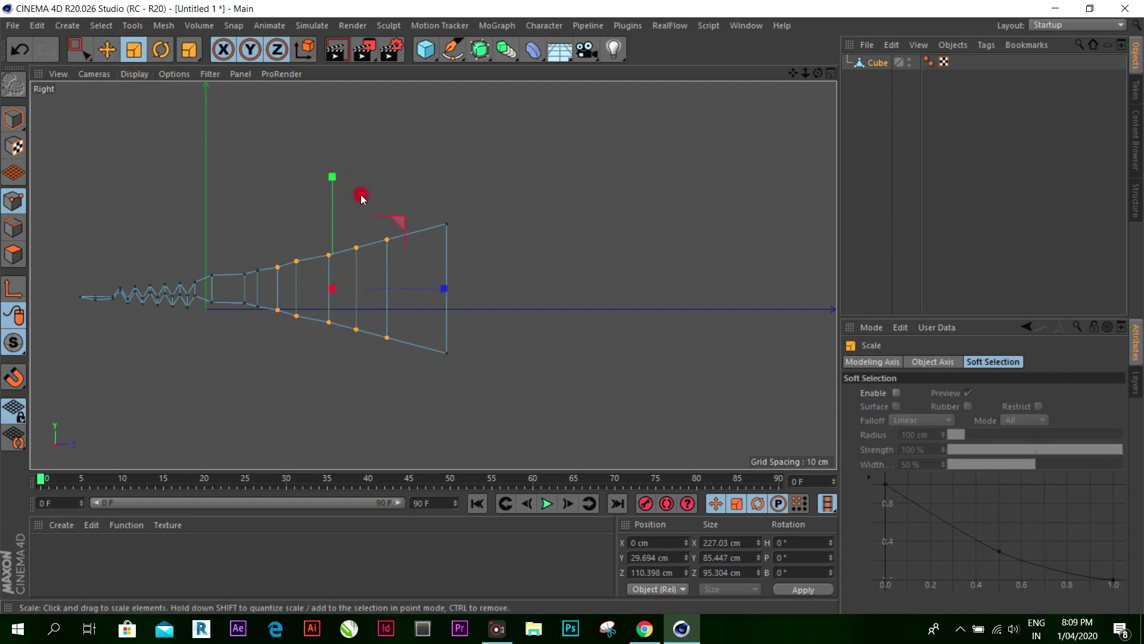
{"action": "left_click_drag", "start_coordinate": [327, 180], "coordinate": [338, 120]}
Step: Stretch one loop's points vertically to about 112%
{"action": "left_click", "coordinate": [380, 223]}
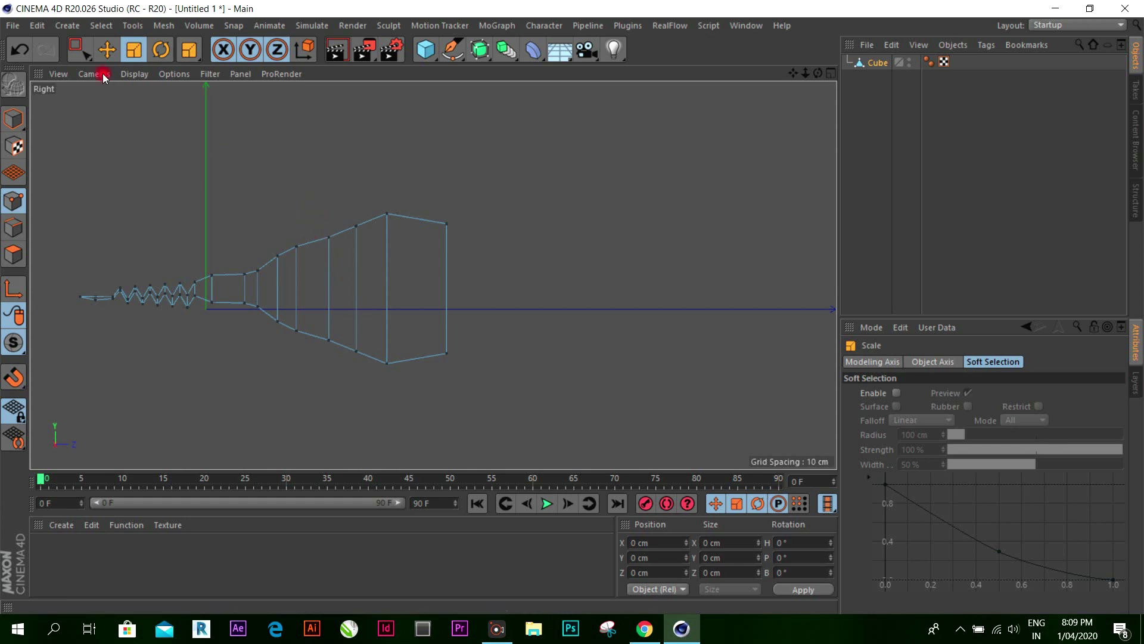
{"action": "left_click", "coordinate": [78, 49]}
{"action": "left_click_drag", "start_coordinate": [322, 205], "coordinate": [376, 378]}
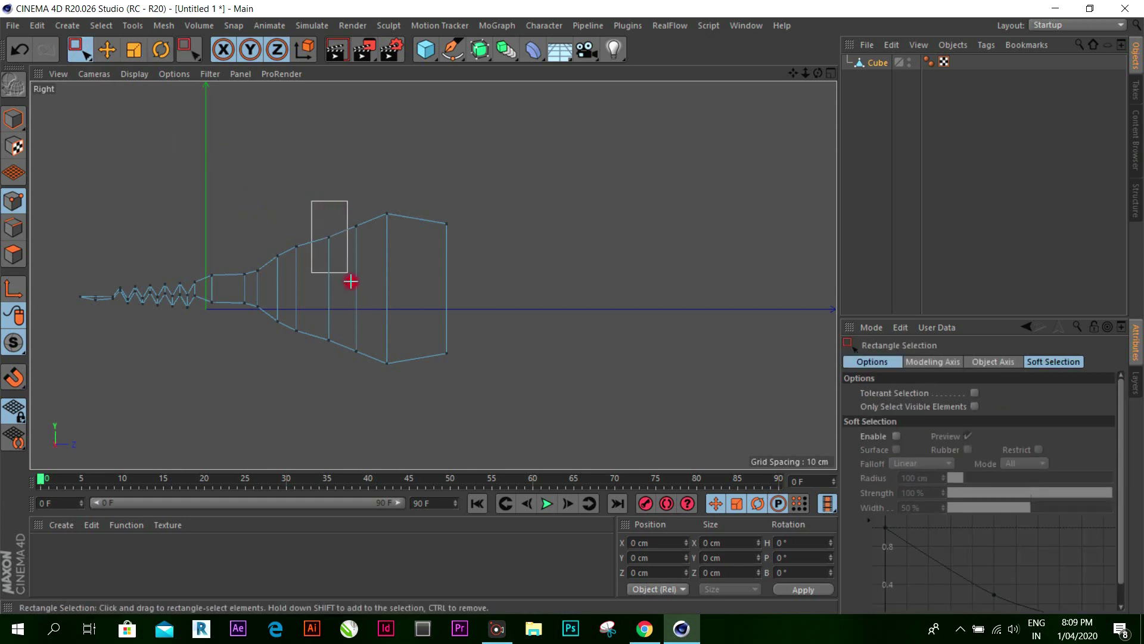
{"action": "left_click", "coordinate": [134, 51]}
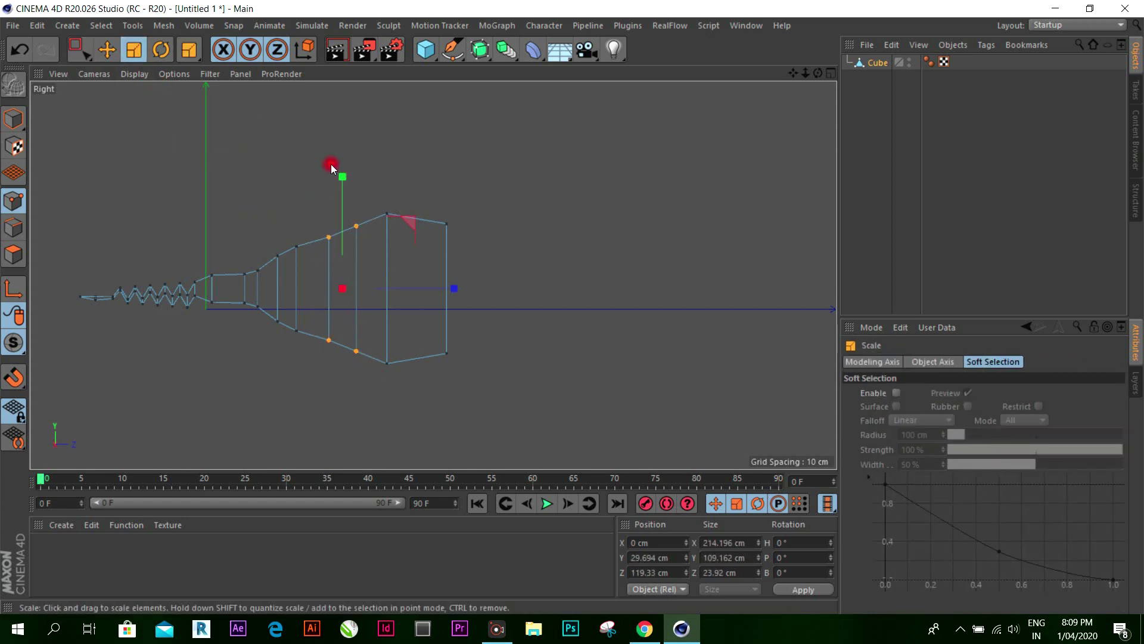
{"action": "left_click_drag", "start_coordinate": [342, 176], "coordinate": [341, 158]}
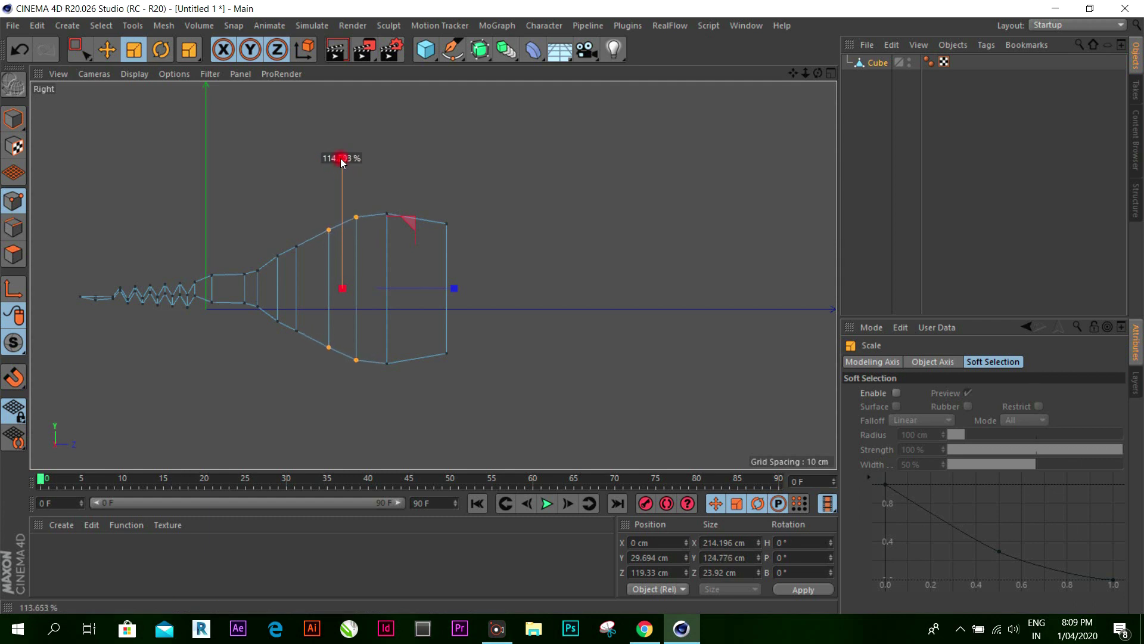
Step: Stretch the widest loop's points slightly taller
{"action": "left_click", "coordinate": [412, 195]}
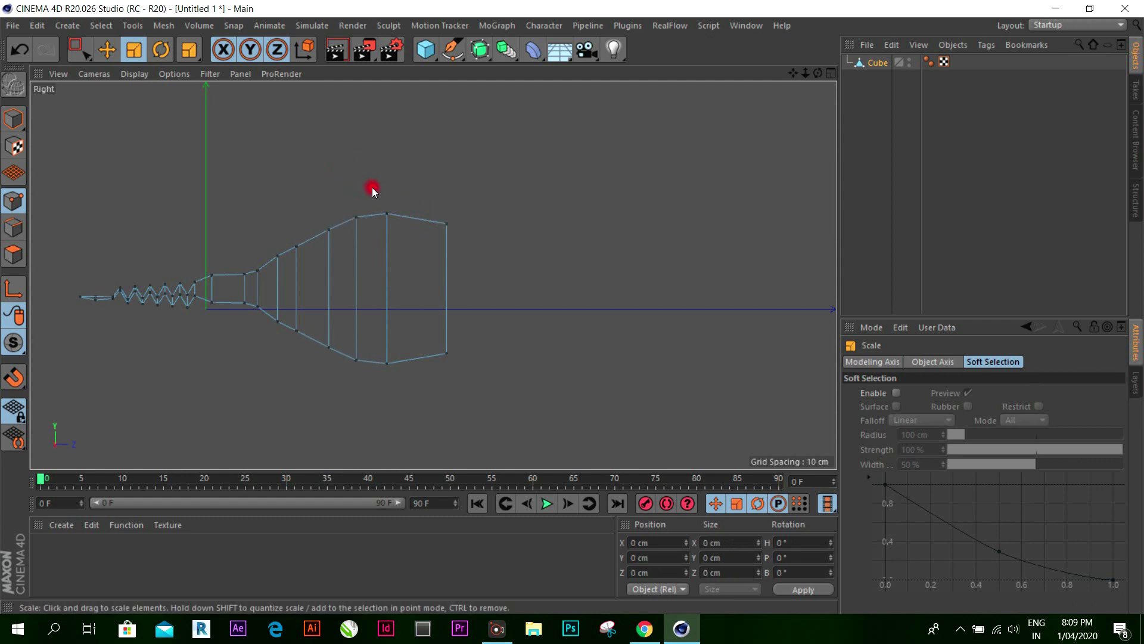
{"action": "left_click", "coordinate": [97, 57]}
{"action": "left_click_drag", "start_coordinate": [367, 185], "coordinate": [430, 388]}
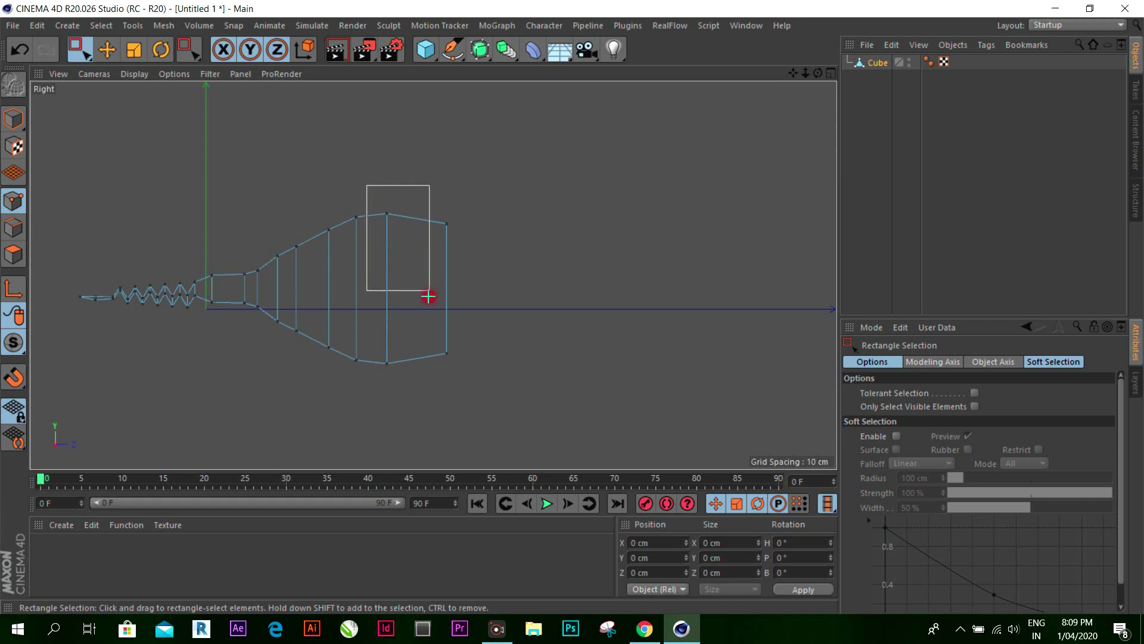
{"action": "left_click", "coordinate": [135, 50]}
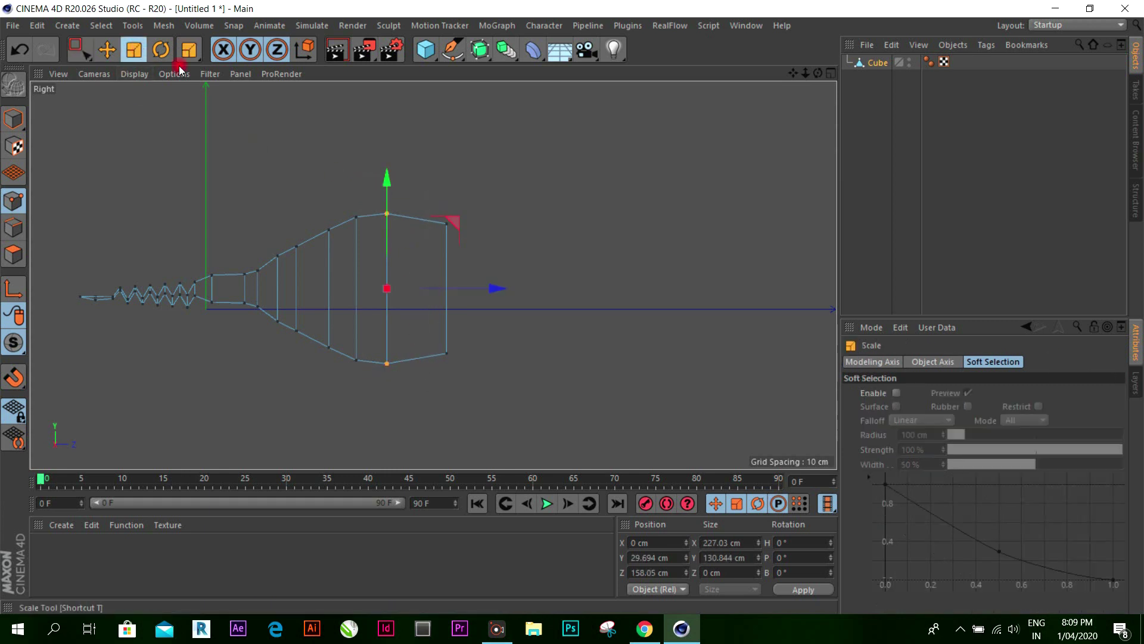
{"action": "left_click_drag", "start_coordinate": [380, 175], "coordinate": [385, 166]}
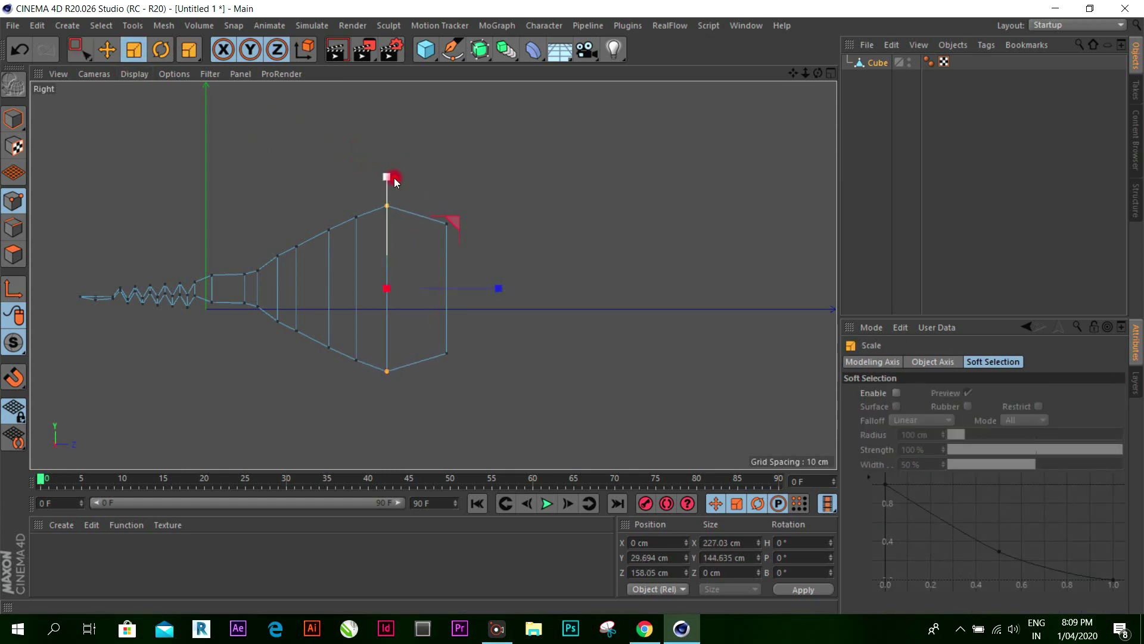
Step: Stretch the front end points to about 126% and beyond, reaching about 183 cm high
{"action": "left_click", "coordinate": [94, 45]}
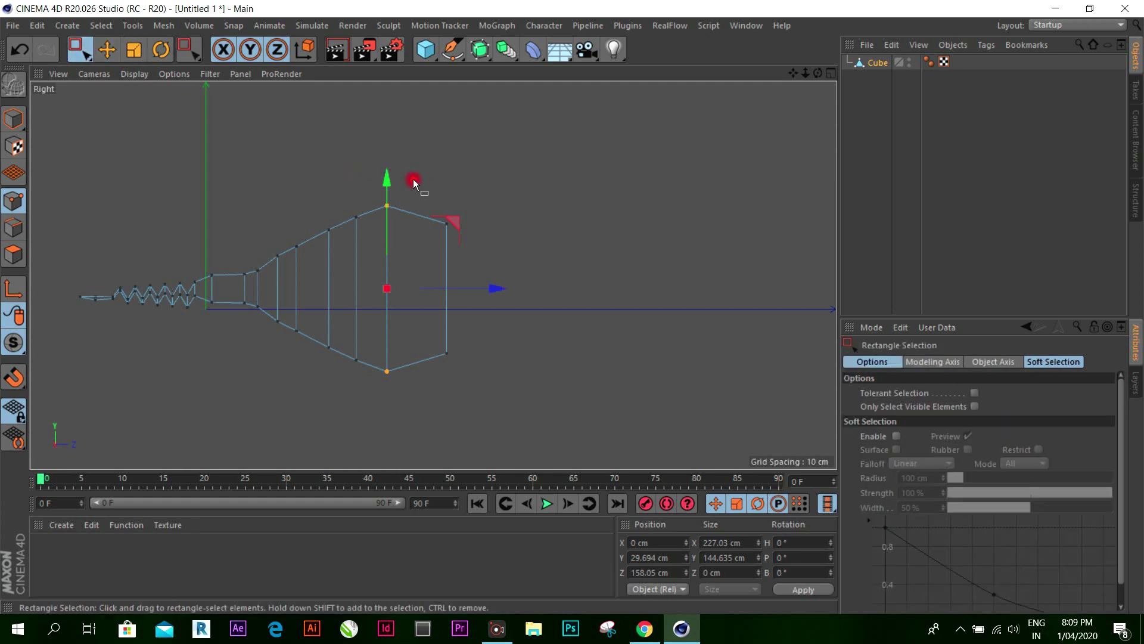
{"action": "left_click_drag", "start_coordinate": [422, 167], "coordinate": [525, 392]}
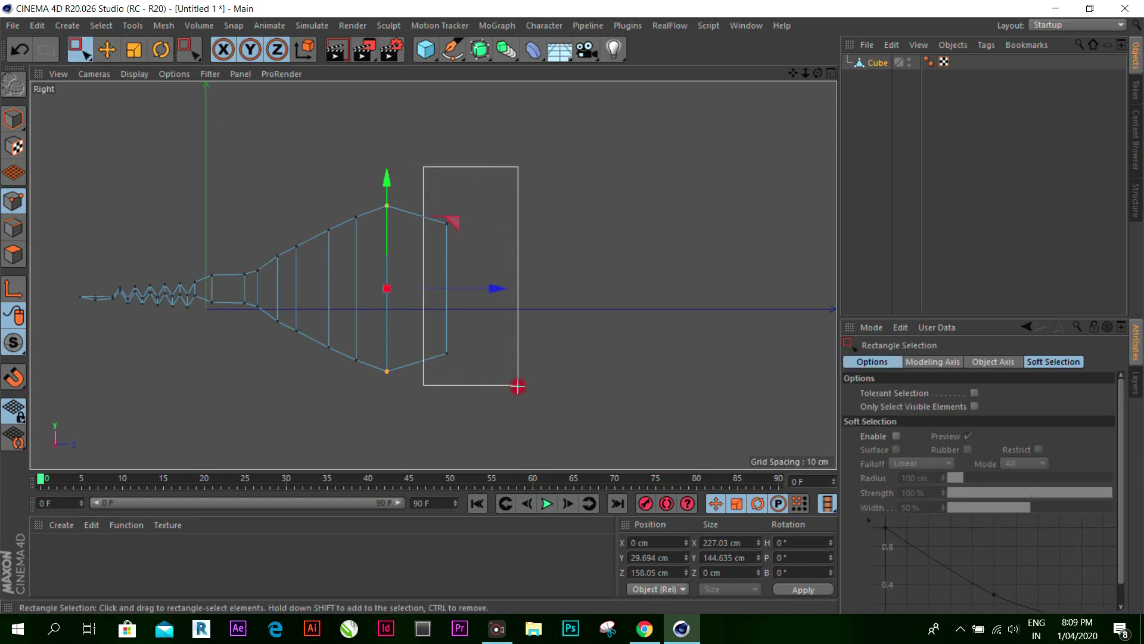
{"action": "left_click", "coordinate": [134, 49]}
{"action": "left_click_drag", "start_coordinate": [441, 176], "coordinate": [449, 146]}
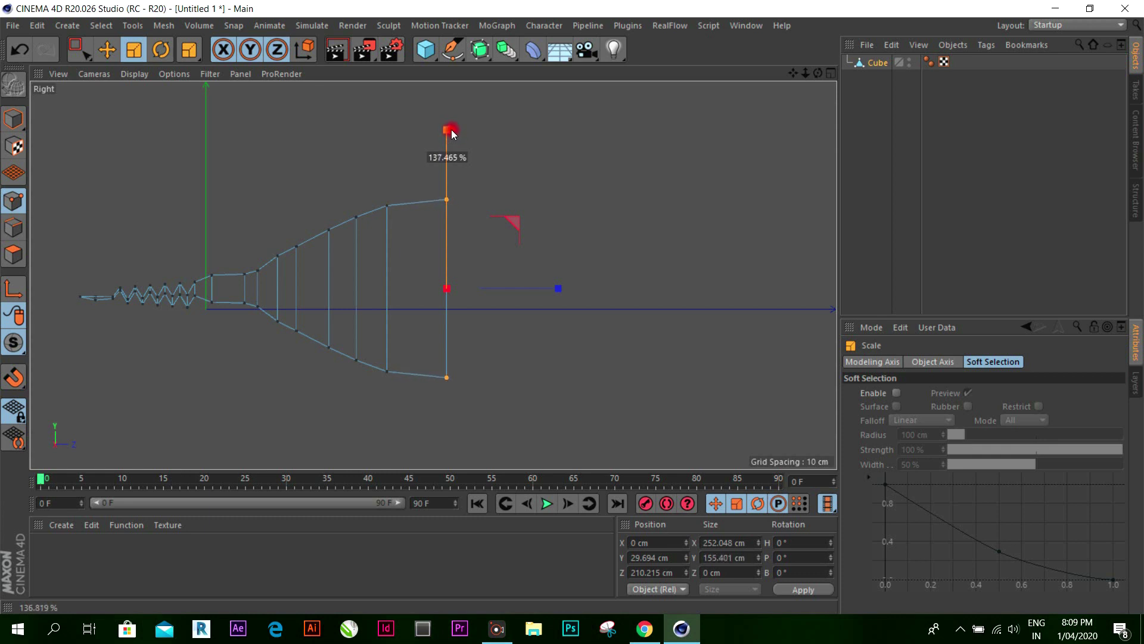
{"action": "left_click_drag", "start_coordinate": [451, 130], "coordinate": [454, 101]}
{"action": "left_click", "coordinate": [108, 50]}
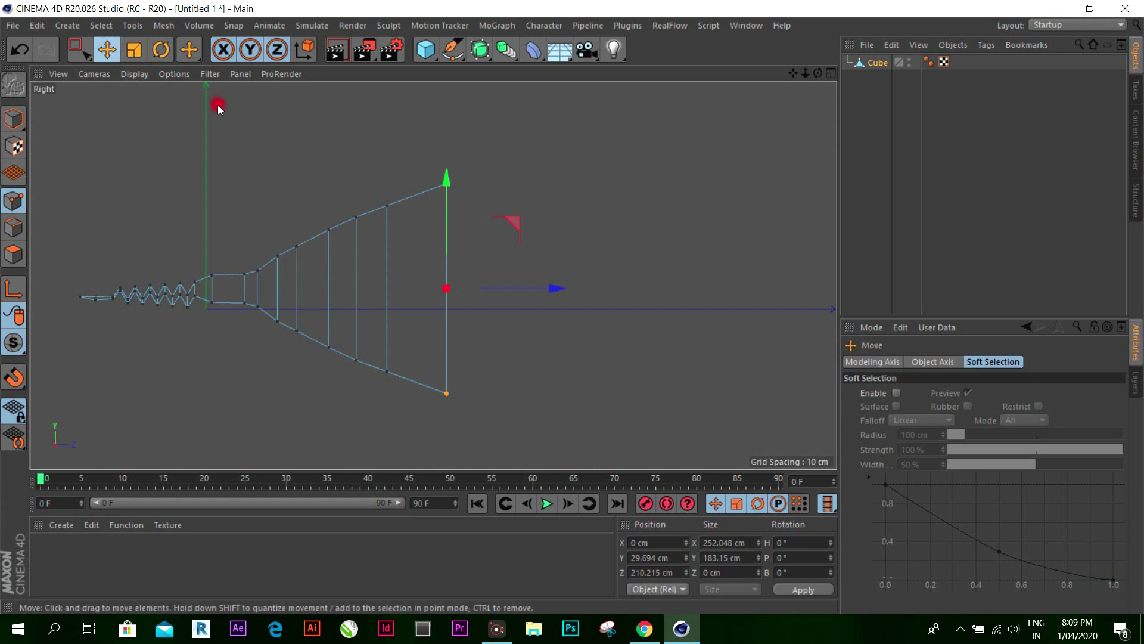
{"action": "left_click", "coordinate": [831, 73]}
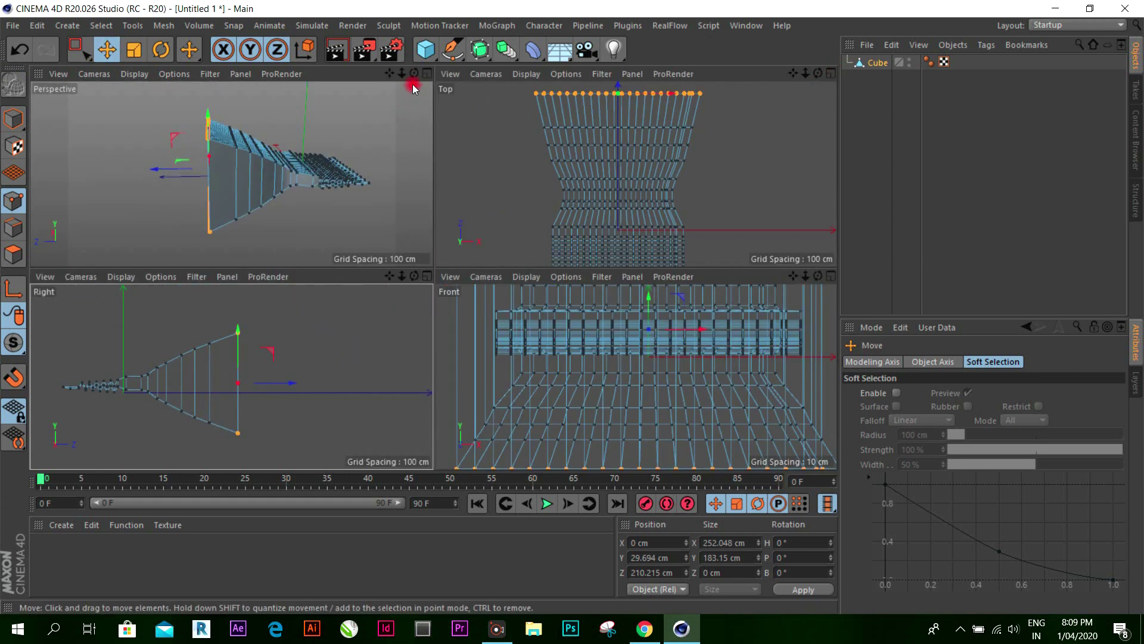
Step: Maximize the Perspective view at a low angle in Points mode, nothing selected, Rectangle Selection active
{"action": "left_click", "coordinate": [427, 73]}
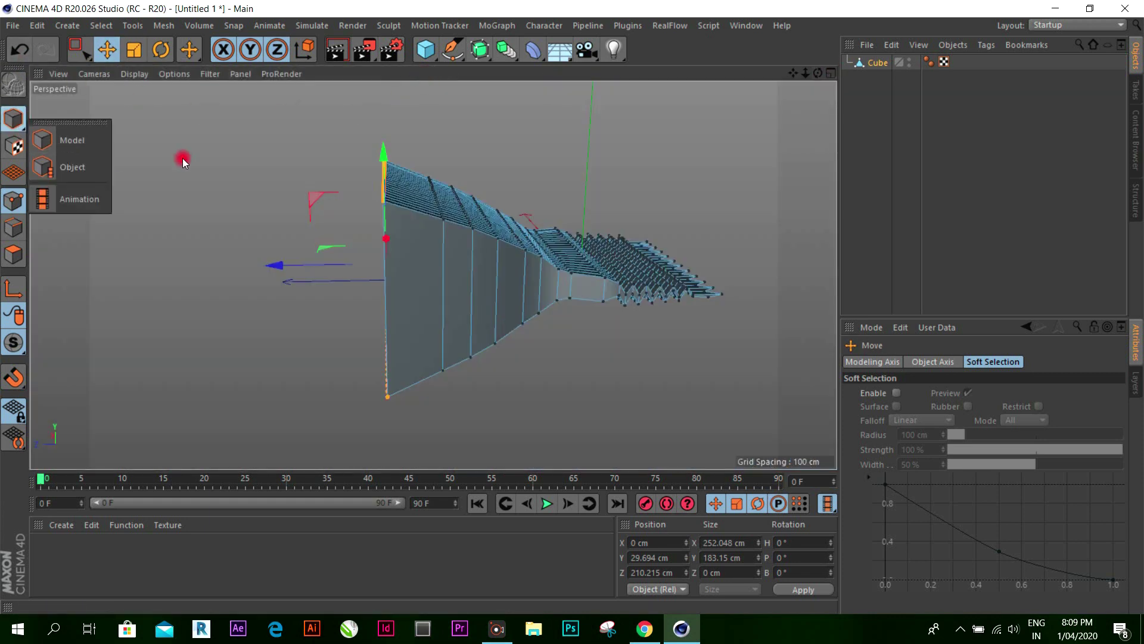
{"action": "left_click", "coordinate": [77, 139]}
{"action": "left_click", "coordinate": [248, 174]}
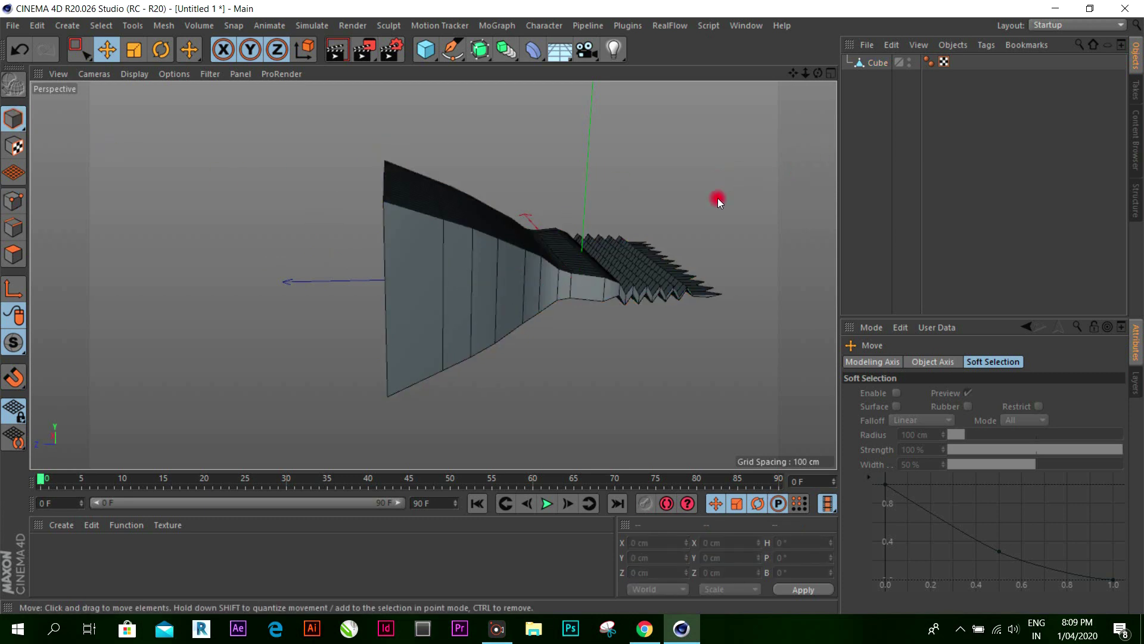
{"action": "mouse_move", "coordinate": [818, 74]}
{"action": "left_mouse_down"}
{"action": "mouse_move", "coordinate": [572, 308]}
{"action": "mouse_move", "coordinate": [232, 288]}
{"action": "left_mouse_up"}
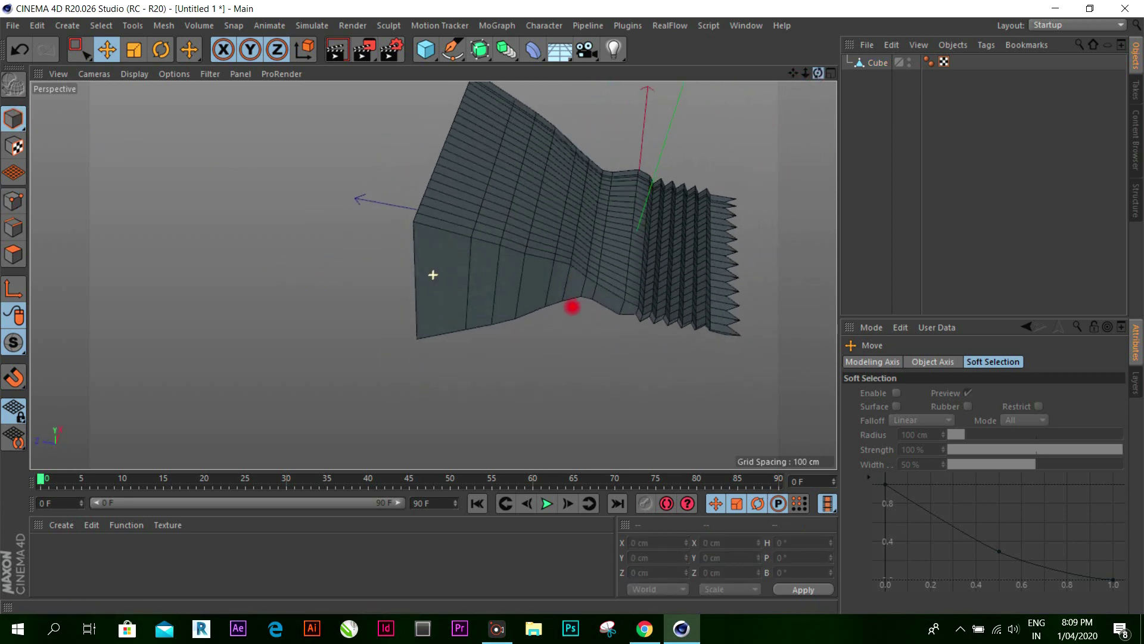
{"action": "left_click", "coordinate": [13, 227]}
{"action": "left_click", "coordinate": [501, 241]}
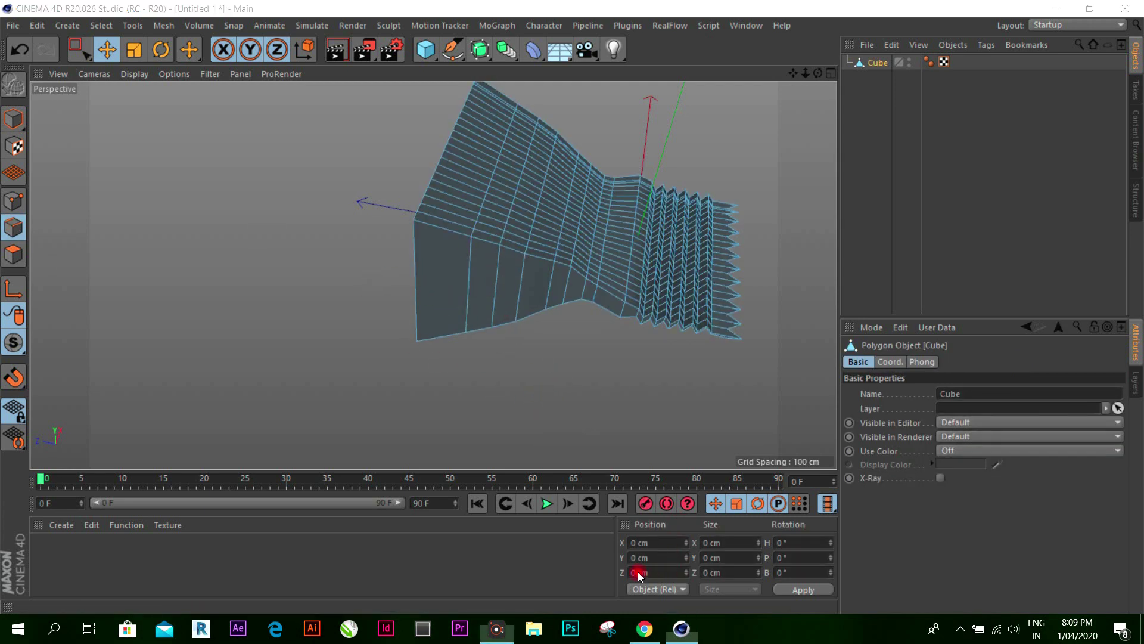
{"action": "left_click", "coordinate": [14, 201]}
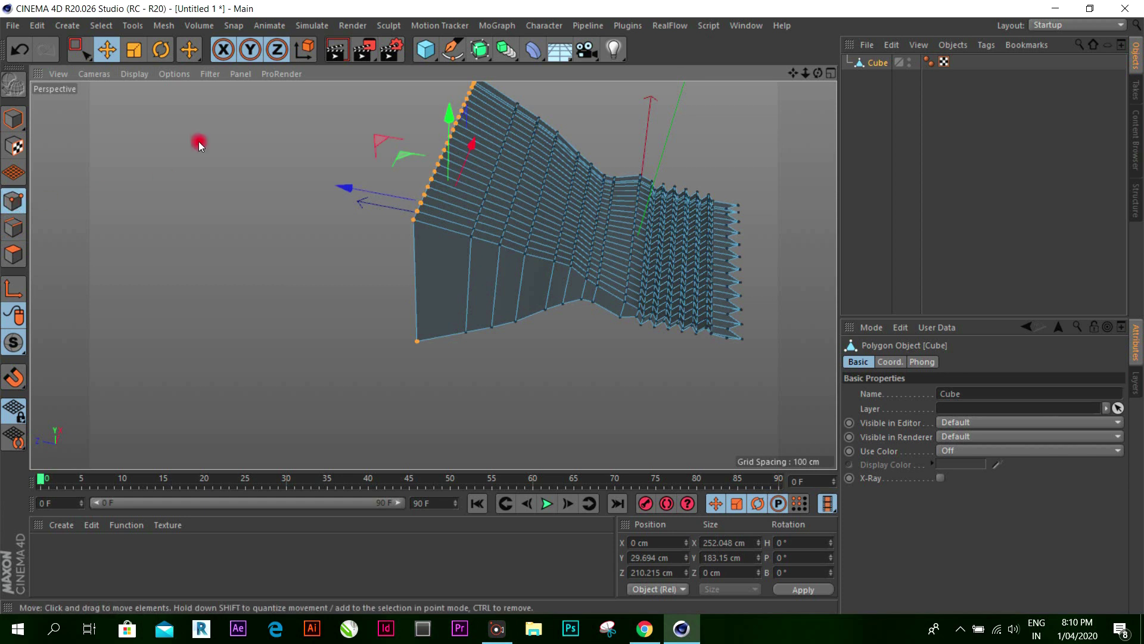
{"action": "left_click", "coordinate": [551, 349]}
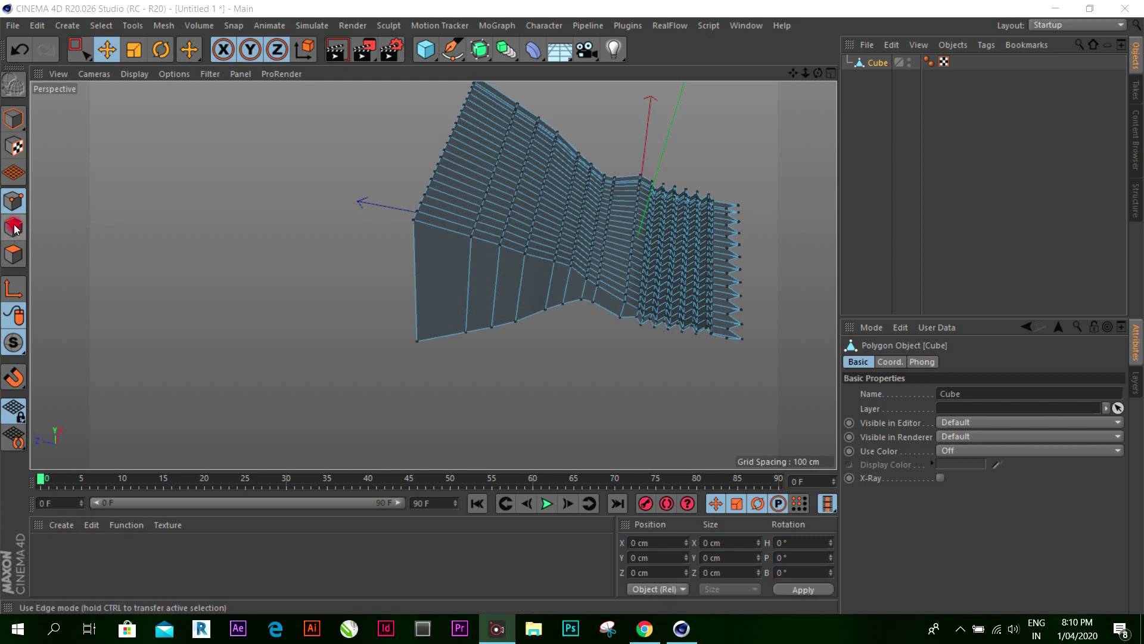
{"action": "left_click", "coordinate": [78, 48]}
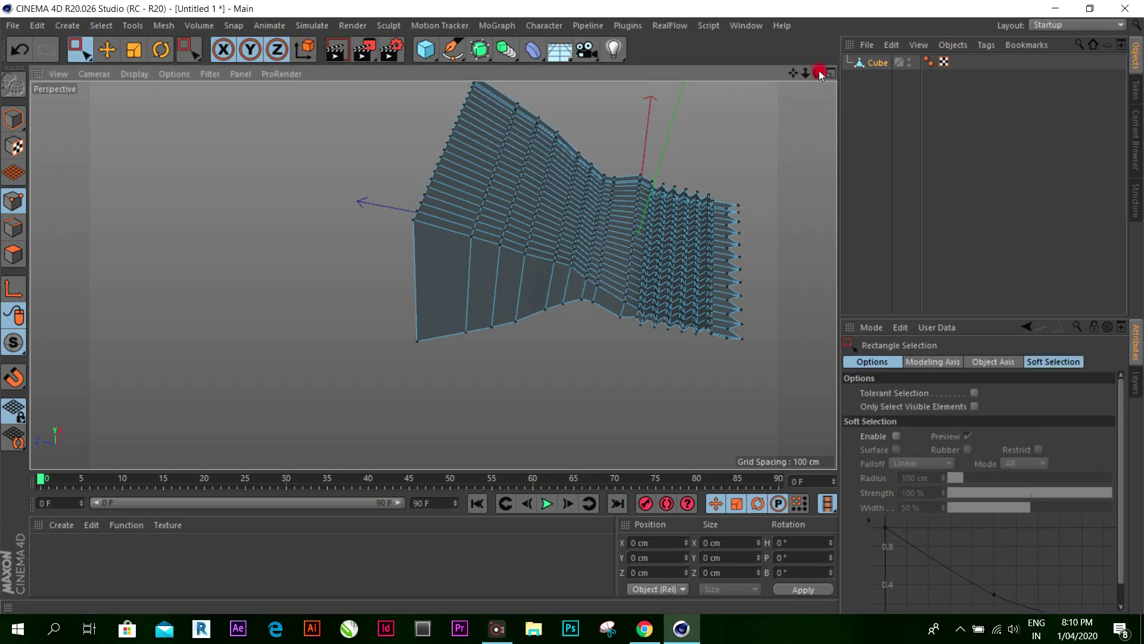
{"action": "left_click_drag", "start_coordinate": [818, 73], "coordinate": [589, 129]}
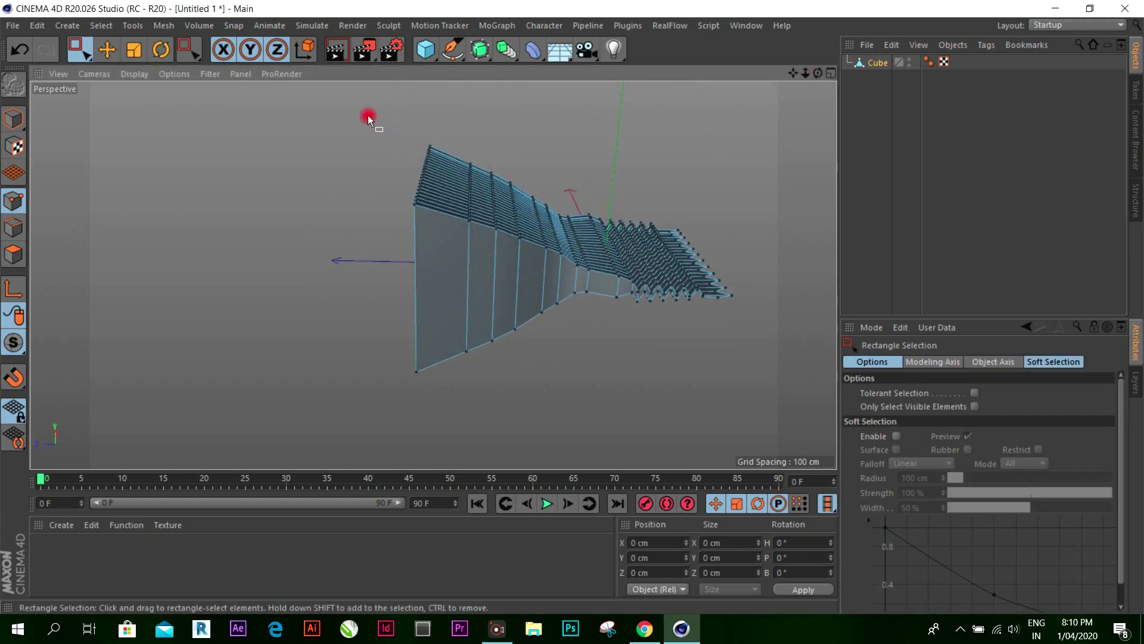
Step: Box-select the front section's points and smooth them with the Iron command
{"action": "left_click_drag", "start_coordinate": [357, 109], "coordinate": [557, 395]}
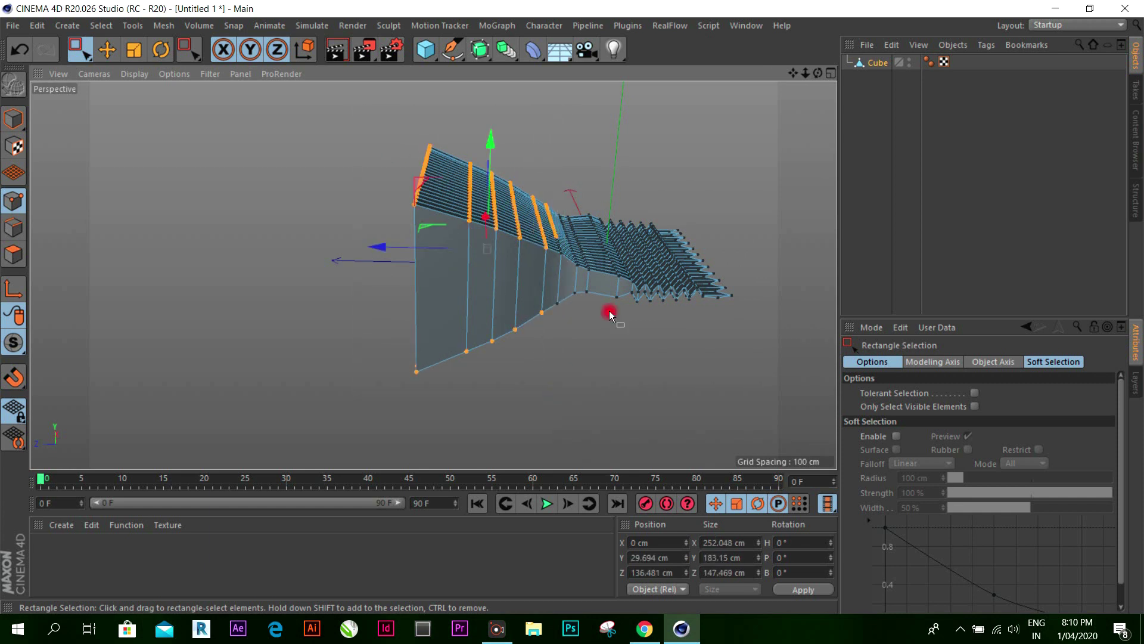
{"action": "left_click_drag", "start_coordinate": [572, 308], "coordinate": [434, 274], "text": "alt"}
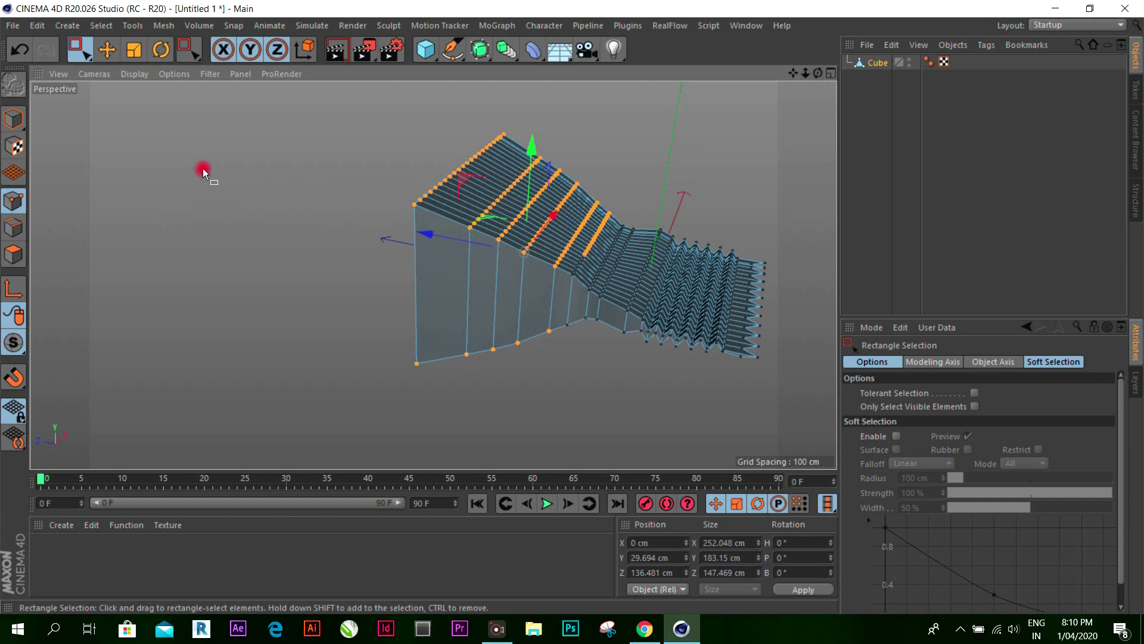
{"action": "right_click_drag", "start_coordinate": [203, 169], "coordinate": [269, 381]}
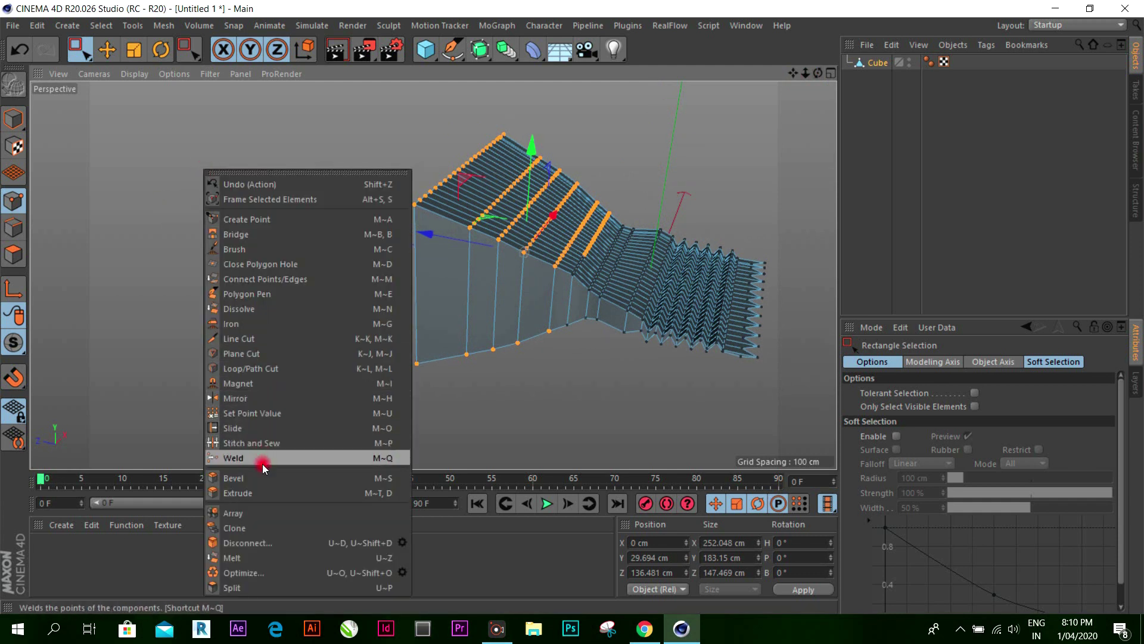
{"action": "left_click", "coordinate": [251, 323]}
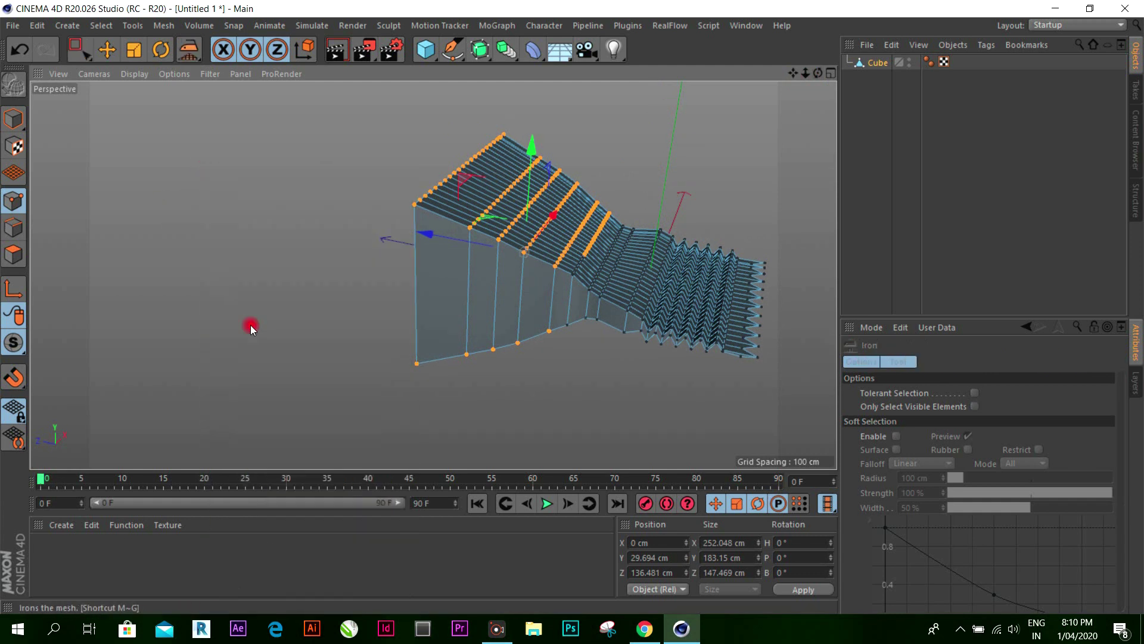
{"action": "left_click_drag", "start_coordinate": [340, 209], "coordinate": [573, 307]}
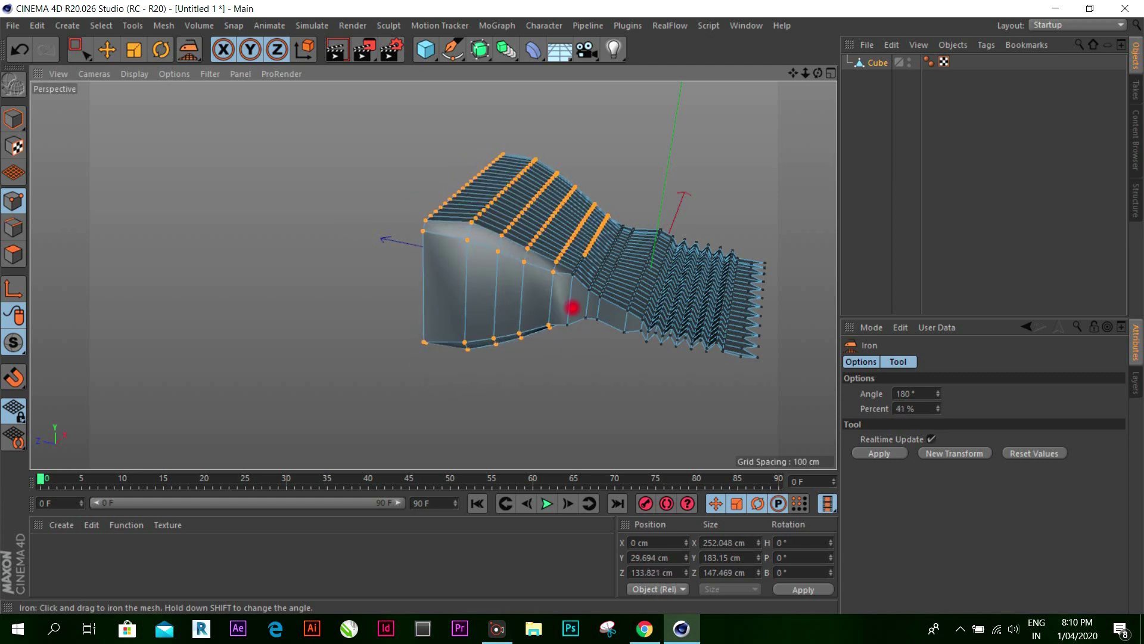
Step: Adjust the Iron strength to 39%, rounding the front to about 221.6 × 116.5 × 118.6 cm
{"action": "mouse_move", "coordinate": [818, 72]}
{"action": "left_mouse_down"}
{"action": "mouse_move", "coordinate": [566, 308]}
{"action": "mouse_move", "coordinate": [690, 165]}
{"action": "left_mouse_up"}
{"action": "left_click_drag", "start_coordinate": [335, 302], "coordinate": [572, 307]}
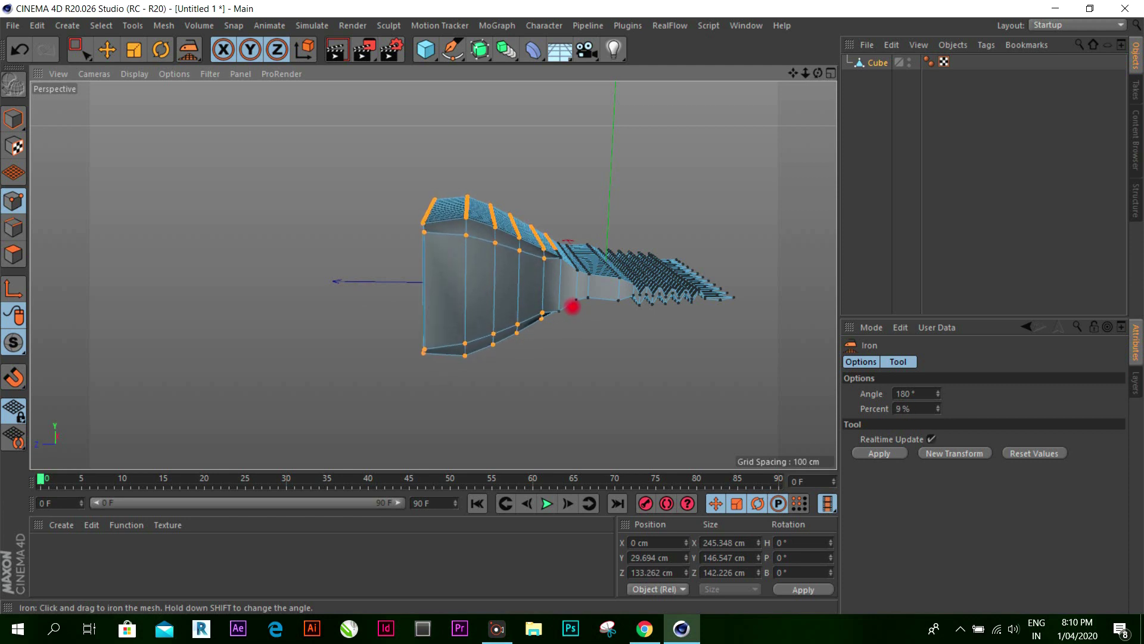
{"action": "left_click_drag", "start_coordinate": [817, 73], "coordinate": [574, 309]}
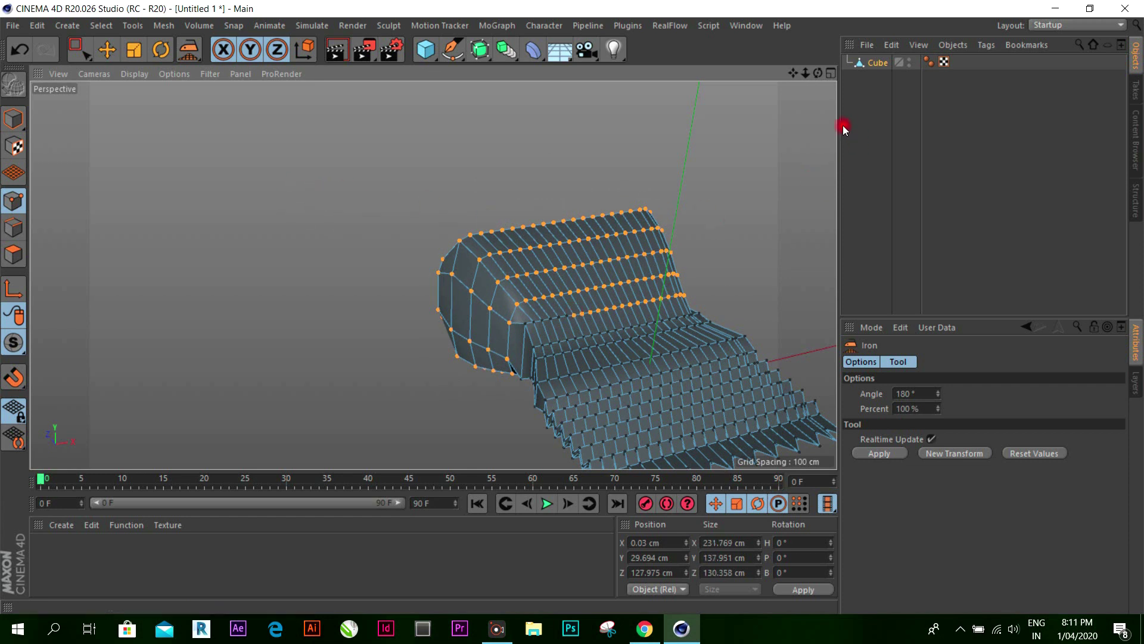
{"action": "mouse_move", "coordinate": [816, 74]}
{"action": "left_mouse_down"}
{"action": "mouse_move", "coordinate": [572, 308]}
{"action": "mouse_move", "coordinate": [327, 214]}
{"action": "left_mouse_up"}
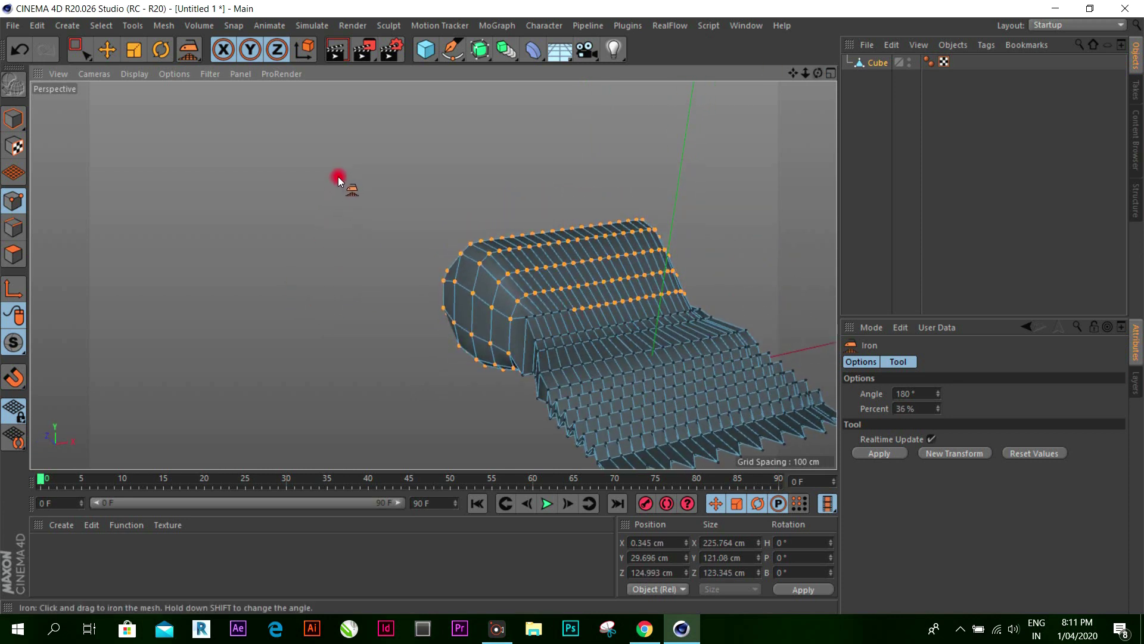
{"action": "mouse_move", "coordinate": [573, 308]}
{"action": "left_mouse_down"}
{"action": "mouse_move", "coordinate": [807, 88]}
{"action": "mouse_move", "coordinate": [579, 227]}
{"action": "left_mouse_up"}
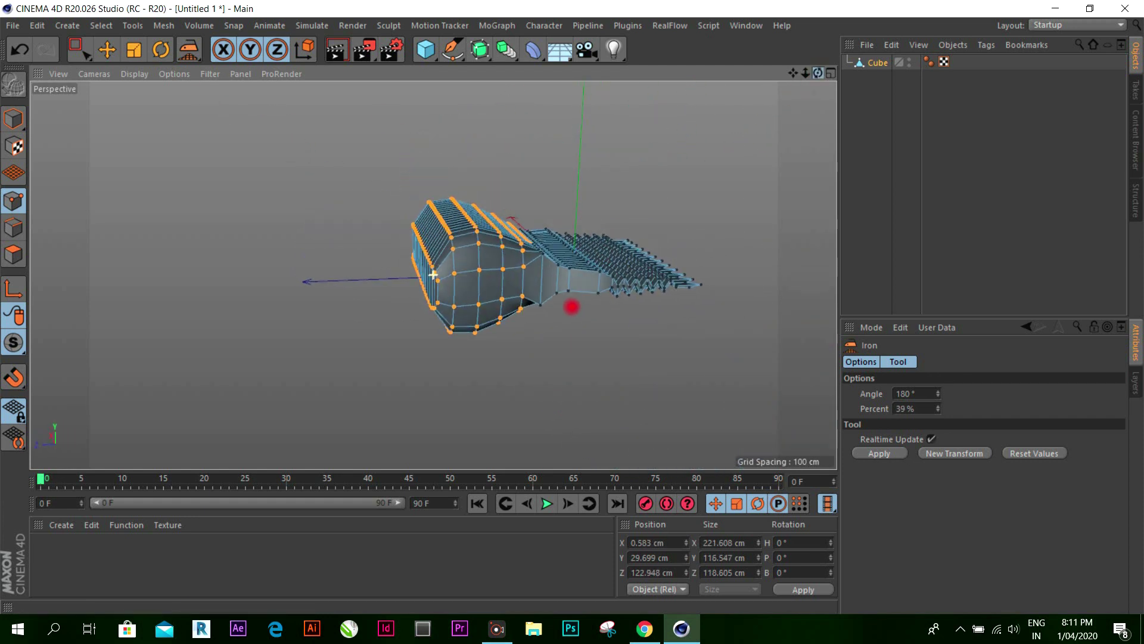
Step: Box-select the points along the front end's edge, restoring the selection with Ctrl+Z
{"action": "left_click", "coordinate": [106, 50]}
{"action": "left_click", "coordinate": [77, 51]}
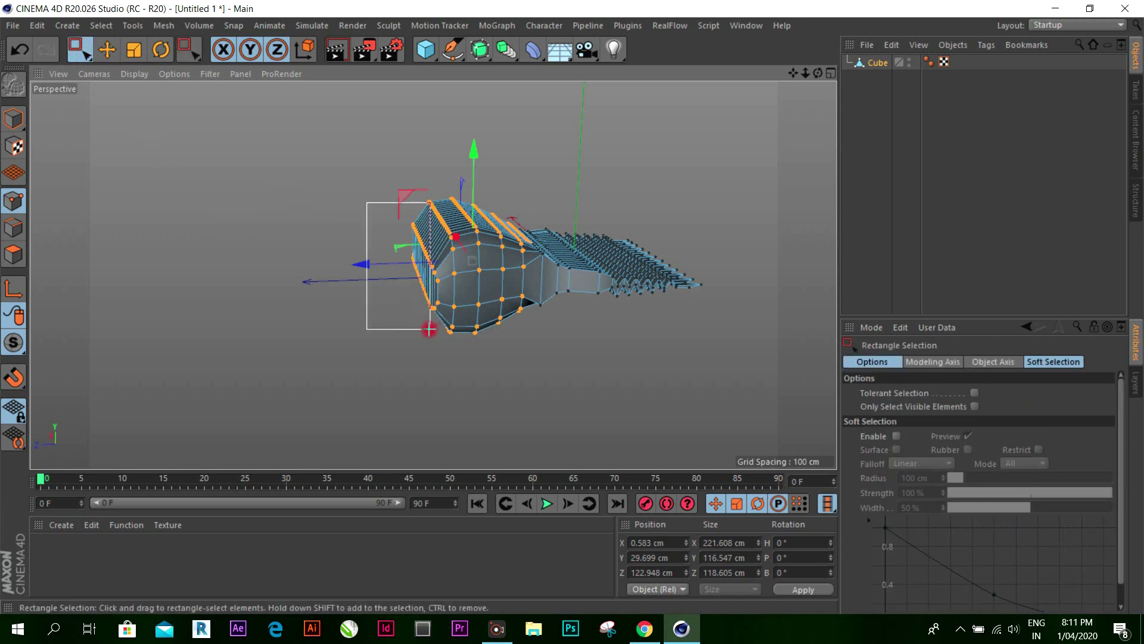
{"action": "left_click_drag", "start_coordinate": [424, 278], "coordinate": [439, 337]}
{"action": "left_click_drag", "start_coordinate": [820, 74], "coordinate": [585, 149]}
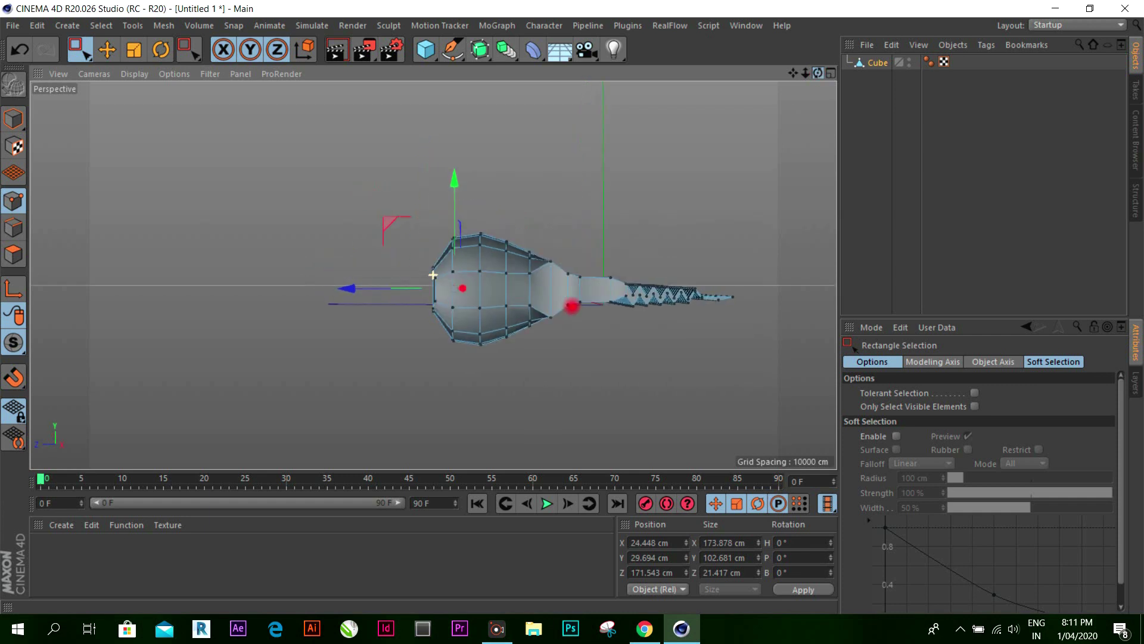
{"action": "left_click_drag", "start_coordinate": [392, 218], "coordinate": [439, 347]}
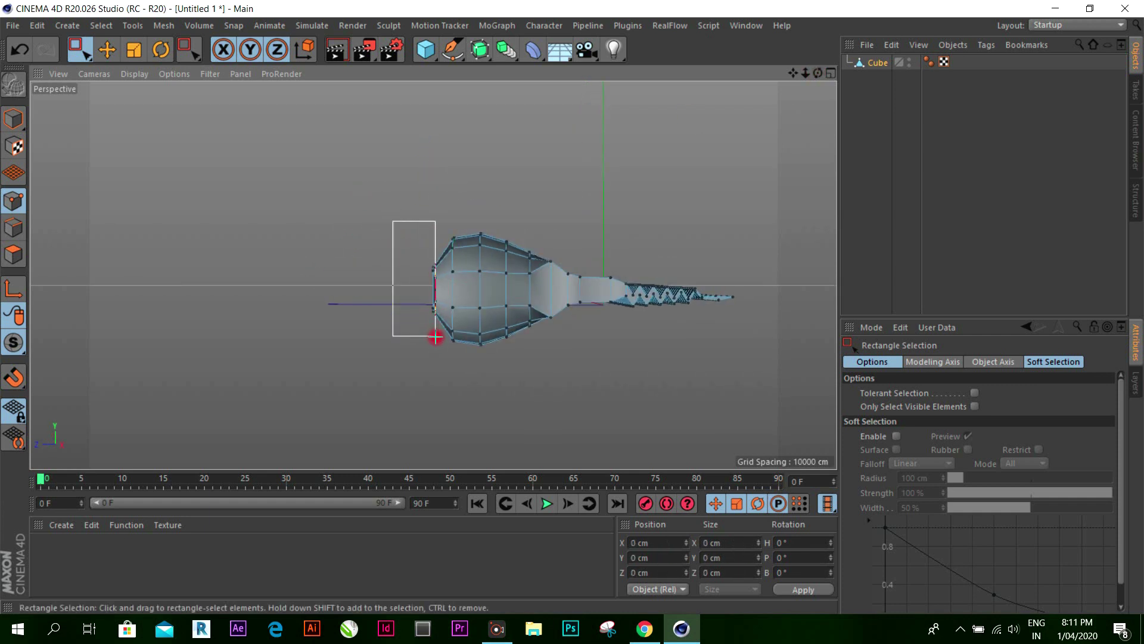
{"action": "left_click", "coordinate": [423, 304]}
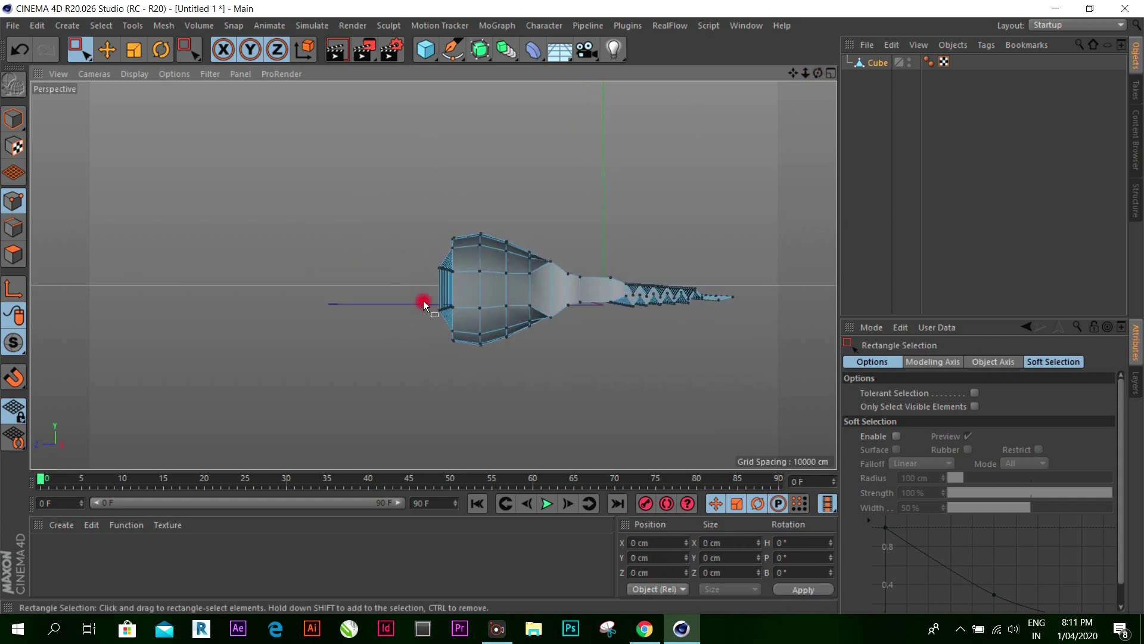
{"action": "left_click_drag", "start_coordinate": [814, 79], "coordinate": [572, 307]}
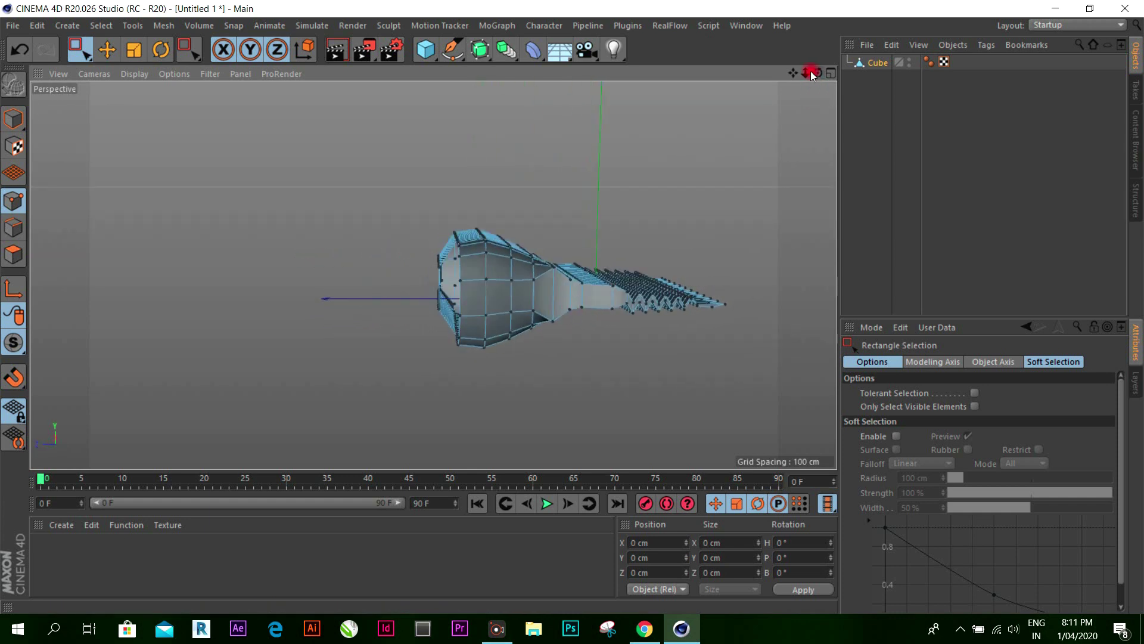
{"action": "key", "text": "ctrl+z"}
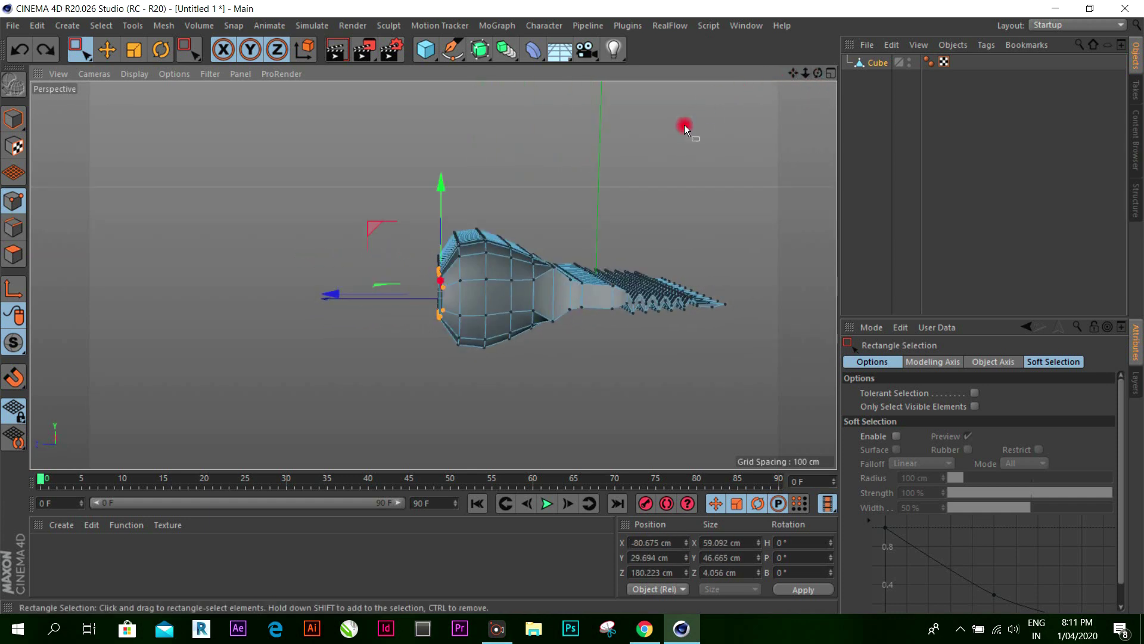
Step: Zoom in on the bulbous front from an angle and return to Points mode
{"action": "left_click", "coordinate": [107, 51]}
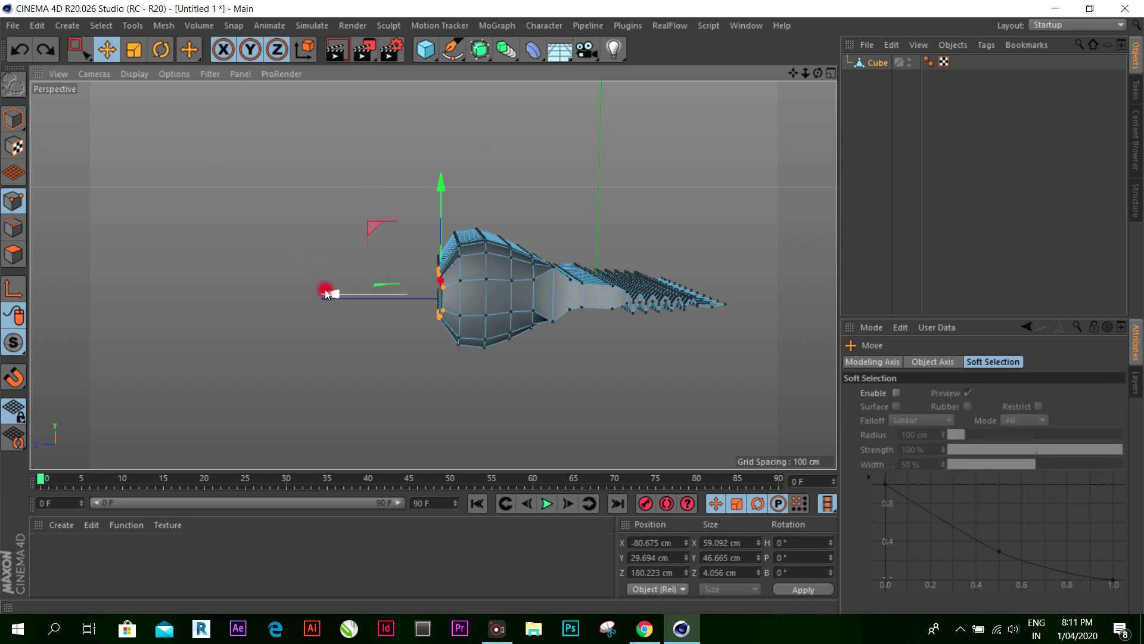
{"action": "left_click", "coordinate": [13, 228]}
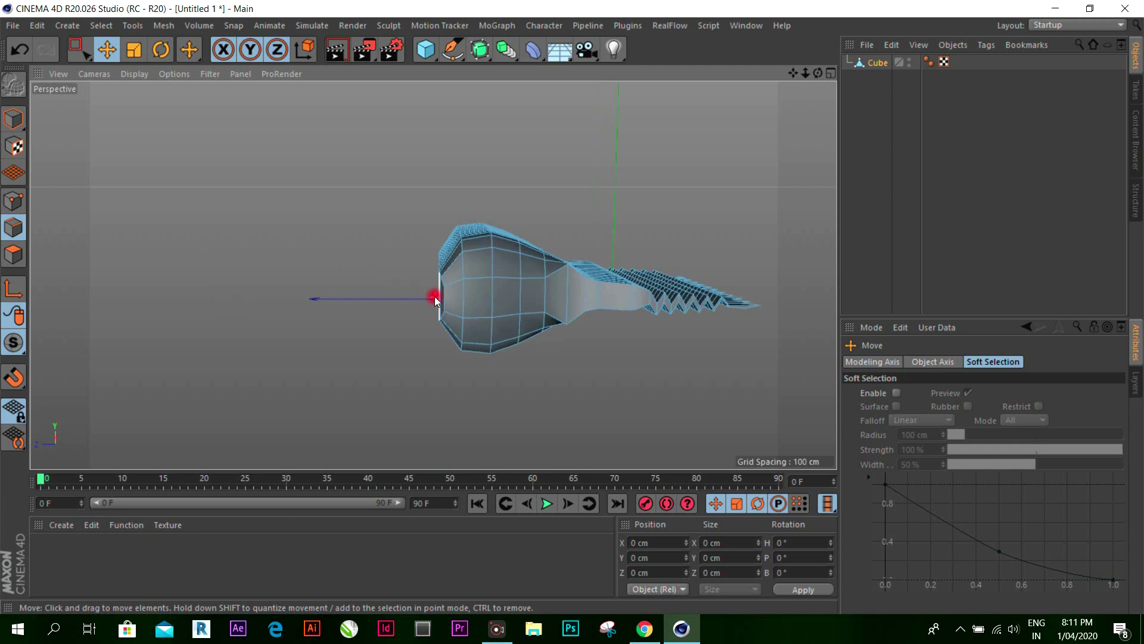
{"action": "scroll", "coordinate": [434, 296], "scroll_direction": "up", "scroll_amount": 2}
{"action": "left_click_drag", "start_coordinate": [822, 83], "coordinate": [574, 310]}
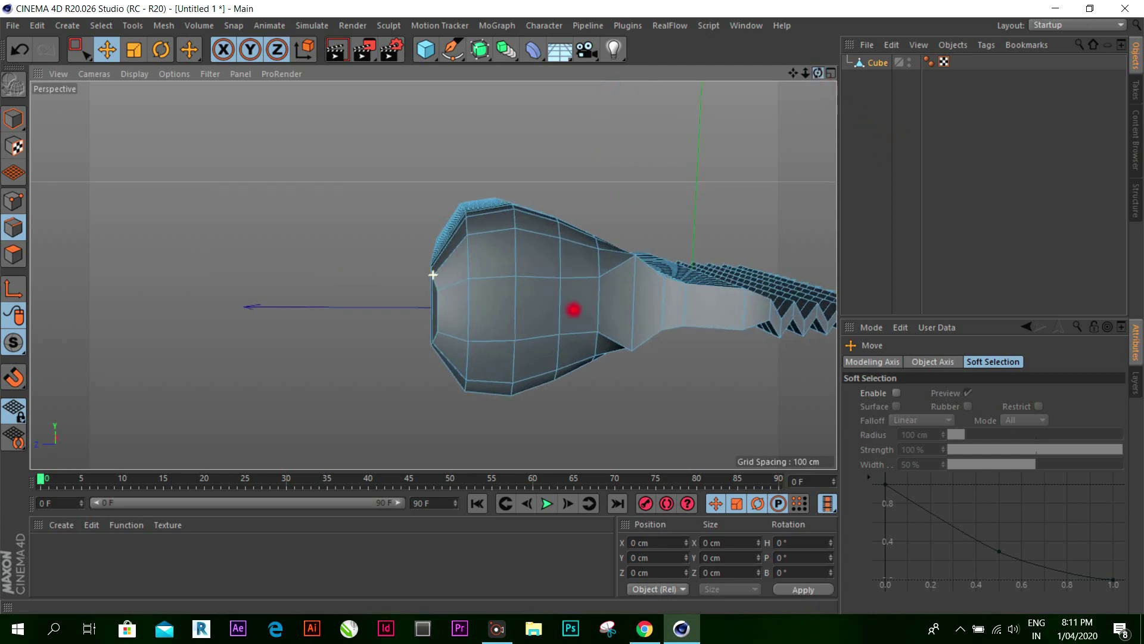
{"action": "left_click_drag", "start_coordinate": [432, 275], "coordinate": [433, 275], "text": "alt"}
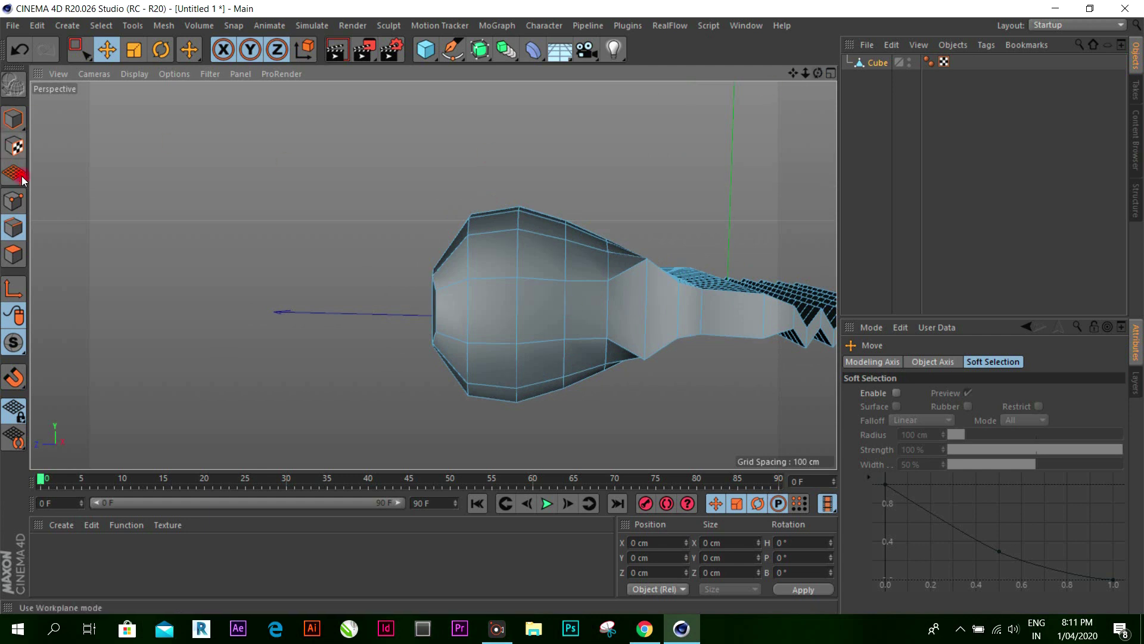
{"action": "left_click", "coordinate": [13, 201]}
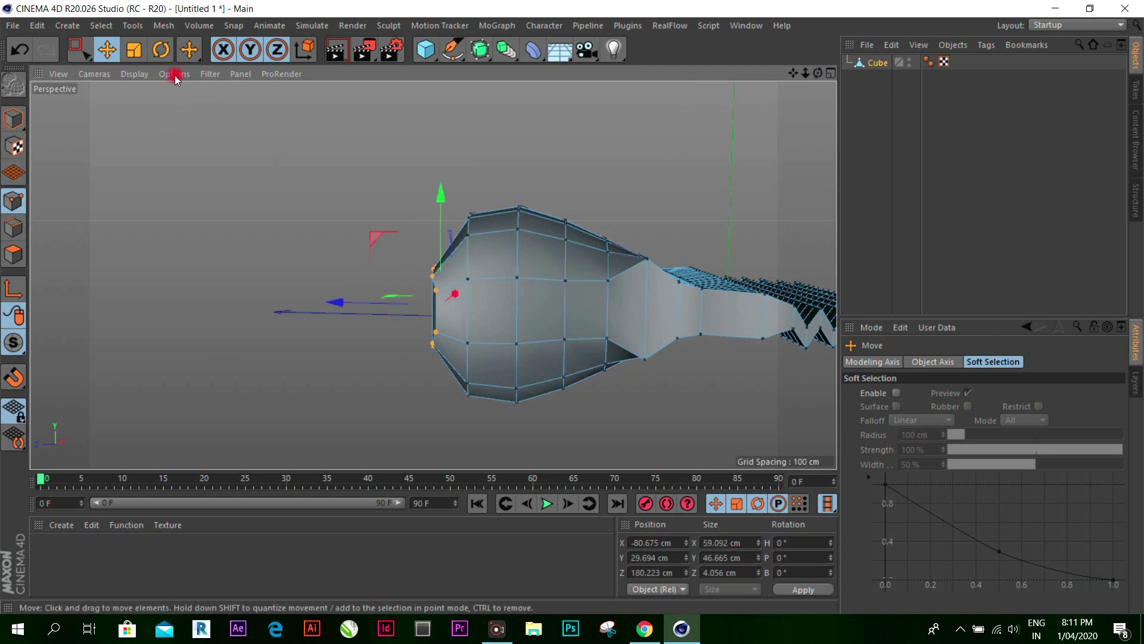
Step: Stretch the front ring of points to about 255%, undo the oversized stretch, and show four views
{"action": "key", "text": "t"}
{"action": "left_click_drag", "start_coordinate": [442, 196], "coordinate": [572, 308]}
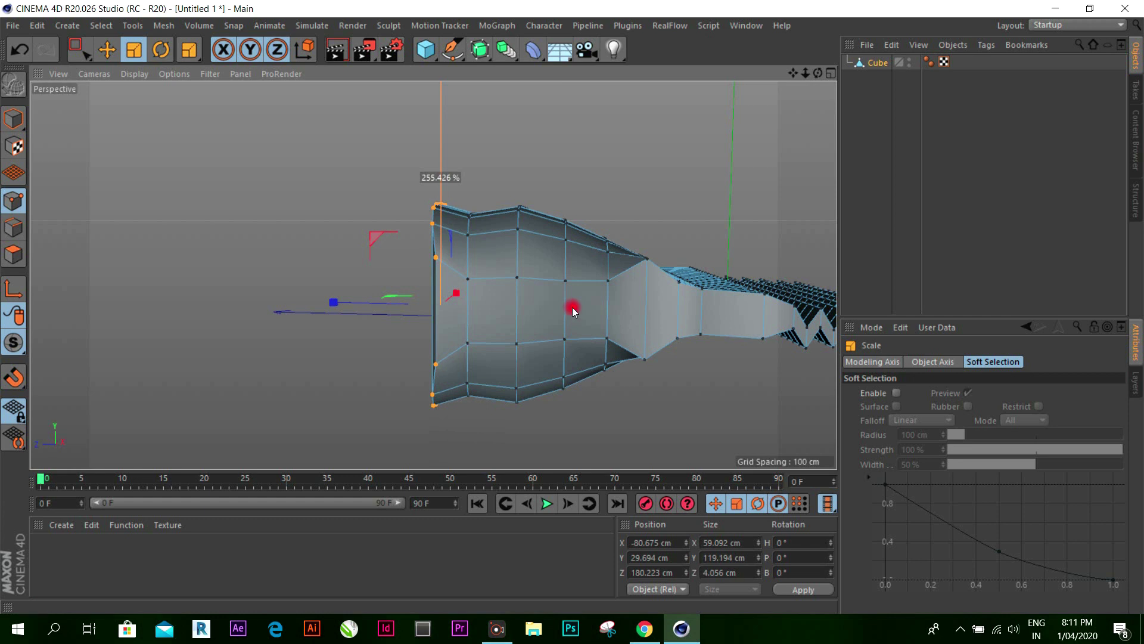
{"action": "left_click_drag", "start_coordinate": [572, 309], "coordinate": [572, 309]}
{"action": "left_click_drag", "start_coordinate": [817, 73], "coordinate": [803, 62]}
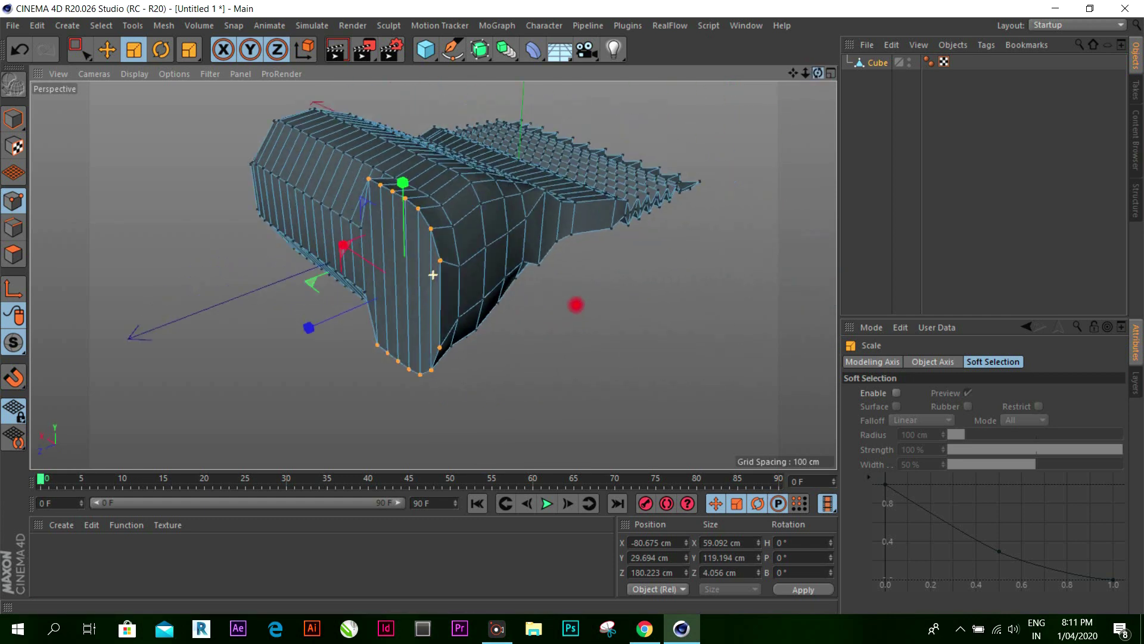
{"action": "key", "text": "ctrl+z"}
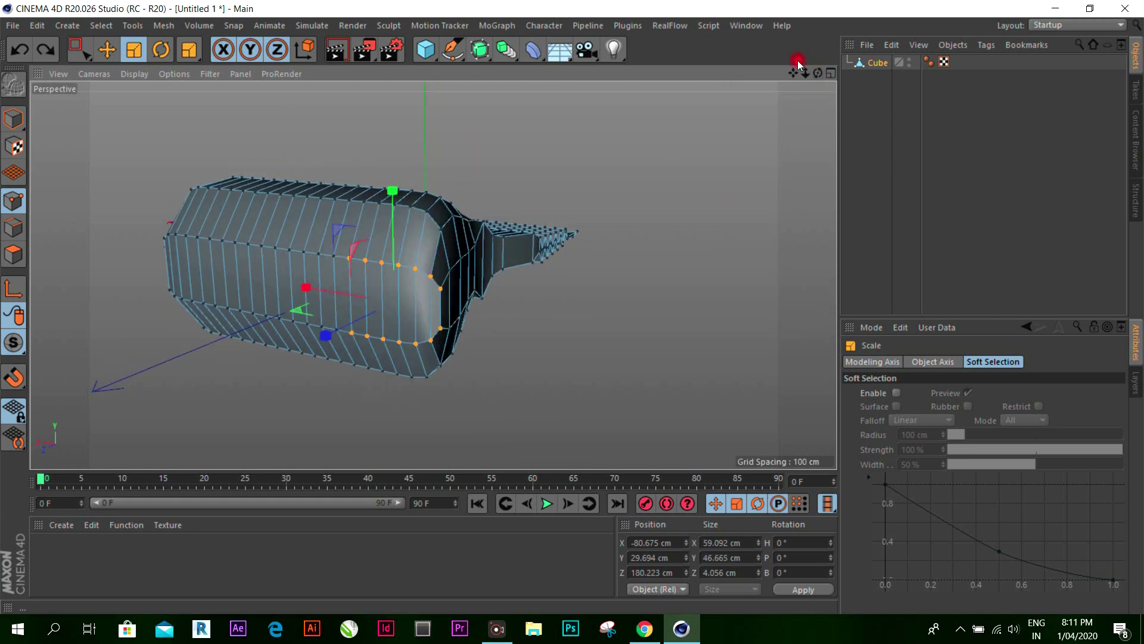
{"action": "left_click", "coordinate": [829, 73]}
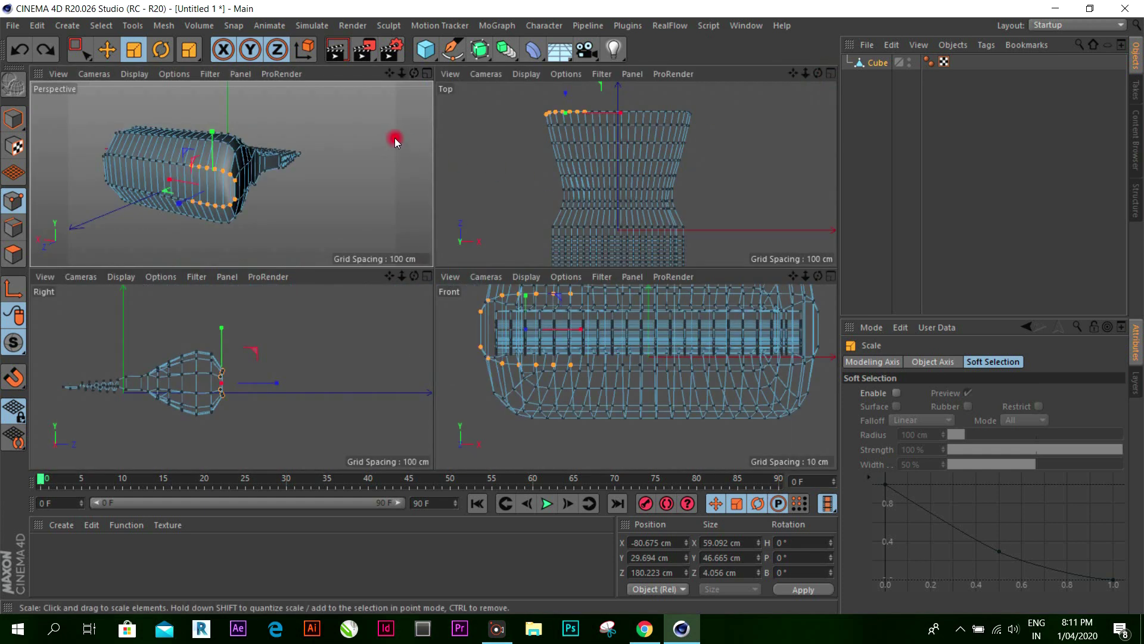
{"action": "left_click", "coordinate": [428, 76]}
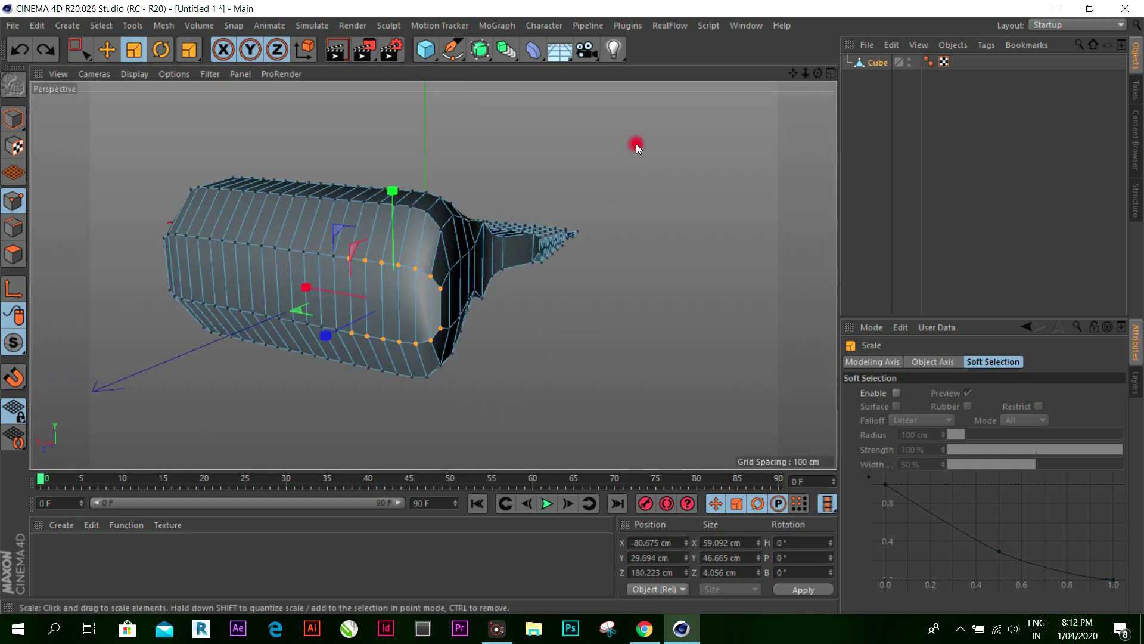
{"action": "left_click", "coordinate": [829, 74]}
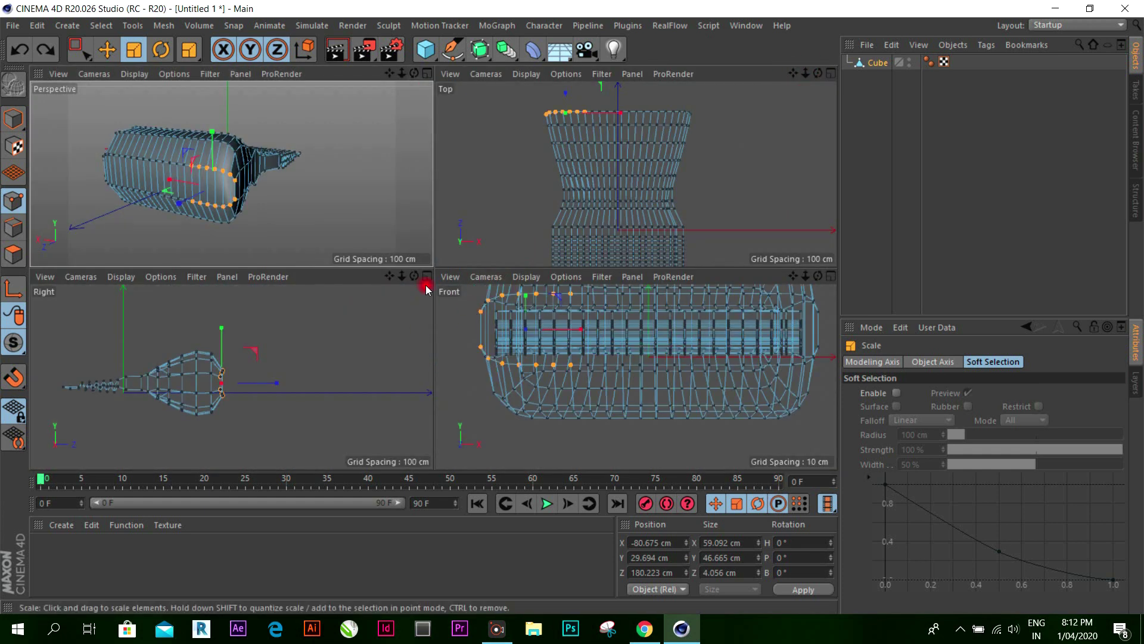
Step: In the maximised Right view, box-select the front point column and stretch it vertically to about 240%
{"action": "left_click", "coordinate": [427, 276]}
{"action": "scroll", "coordinate": [460, 286], "scroll_direction": "up", "scroll_amount": 3}
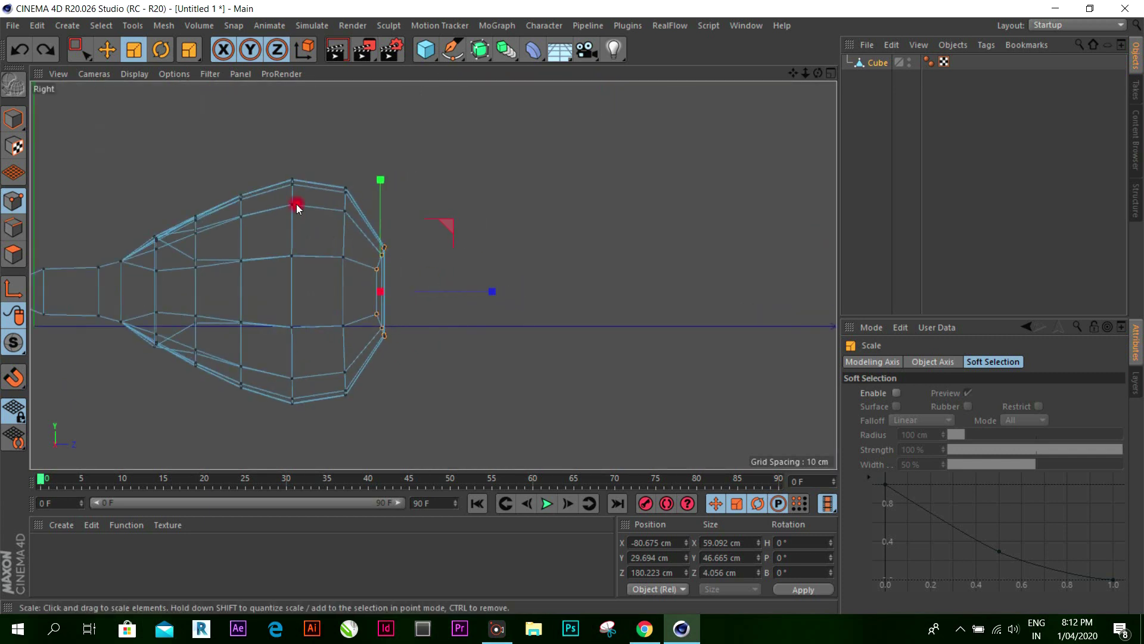
{"action": "left_click", "coordinate": [80, 49]}
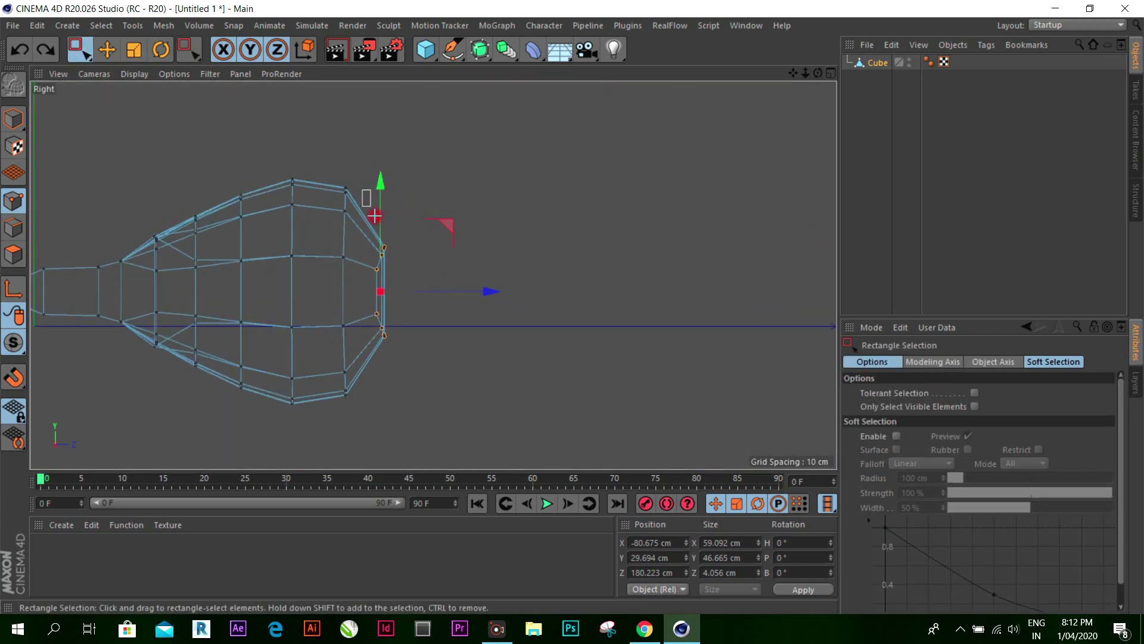
{"action": "left_click_drag", "start_coordinate": [374, 216], "coordinate": [443, 395]}
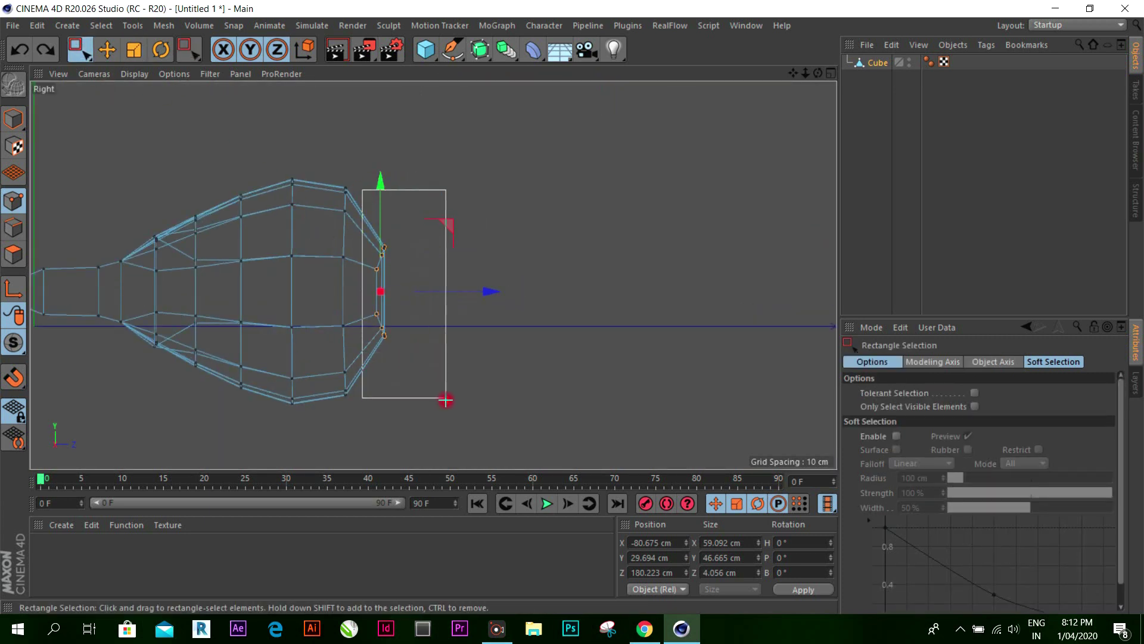
{"action": "left_click", "coordinate": [135, 51]}
{"action": "left_click_drag", "start_coordinate": [381, 179], "coordinate": [573, 306]}
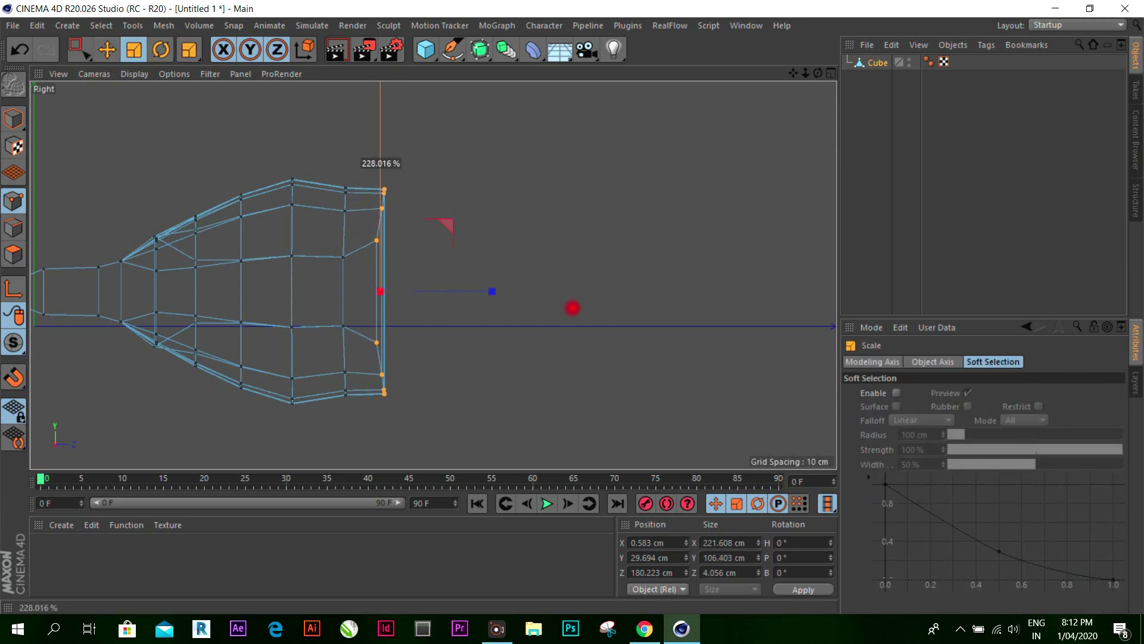
{"action": "left_click_drag", "start_coordinate": [573, 308], "coordinate": [573, 308]}
Step: Select the two inner front-face points and scale them closer together
{"action": "left_click", "coordinate": [369, 229]}
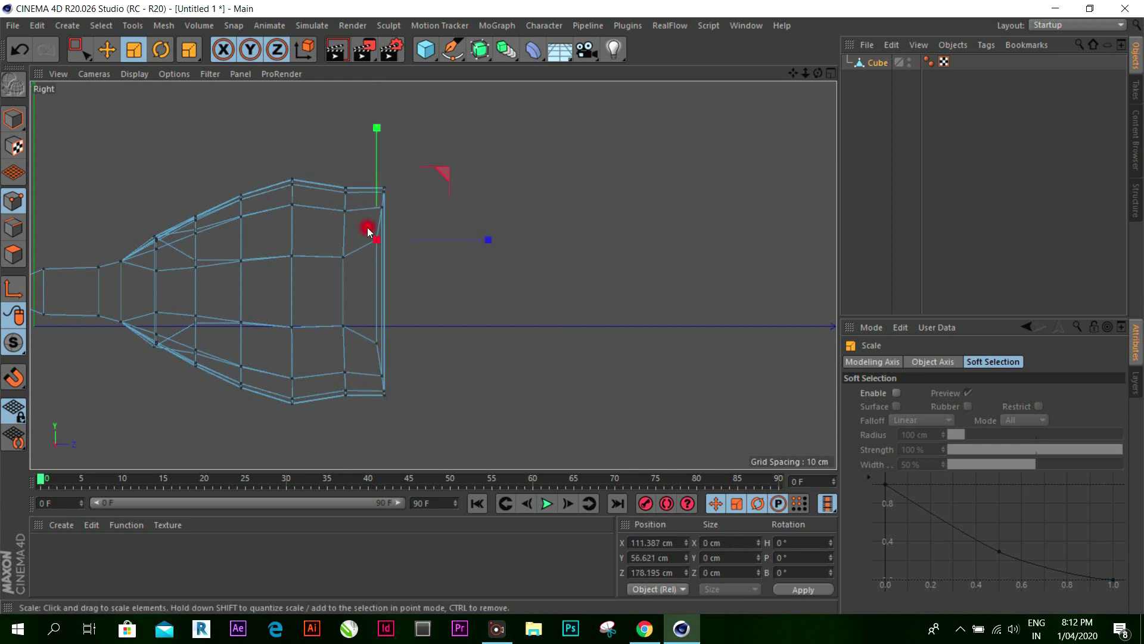
{"action": "key", "text": "0"}
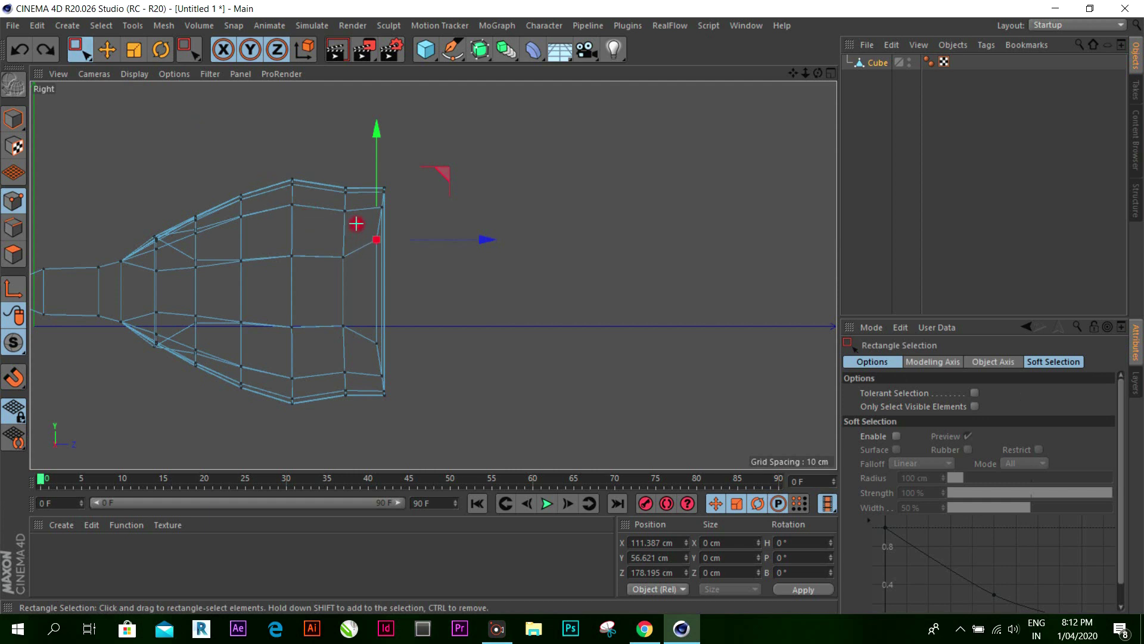
{"action": "left_click_drag", "start_coordinate": [356, 224], "coordinate": [412, 360]}
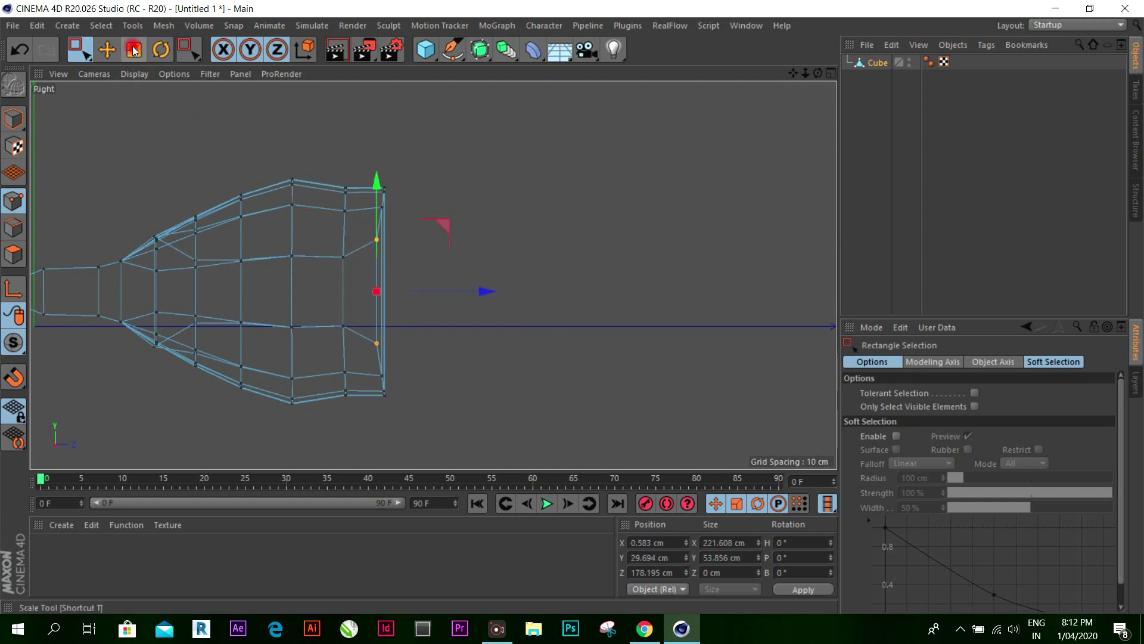
{"action": "key", "text": "t"}
{"action": "left_click_drag", "start_coordinate": [460, 184], "coordinate": [465, 218]}
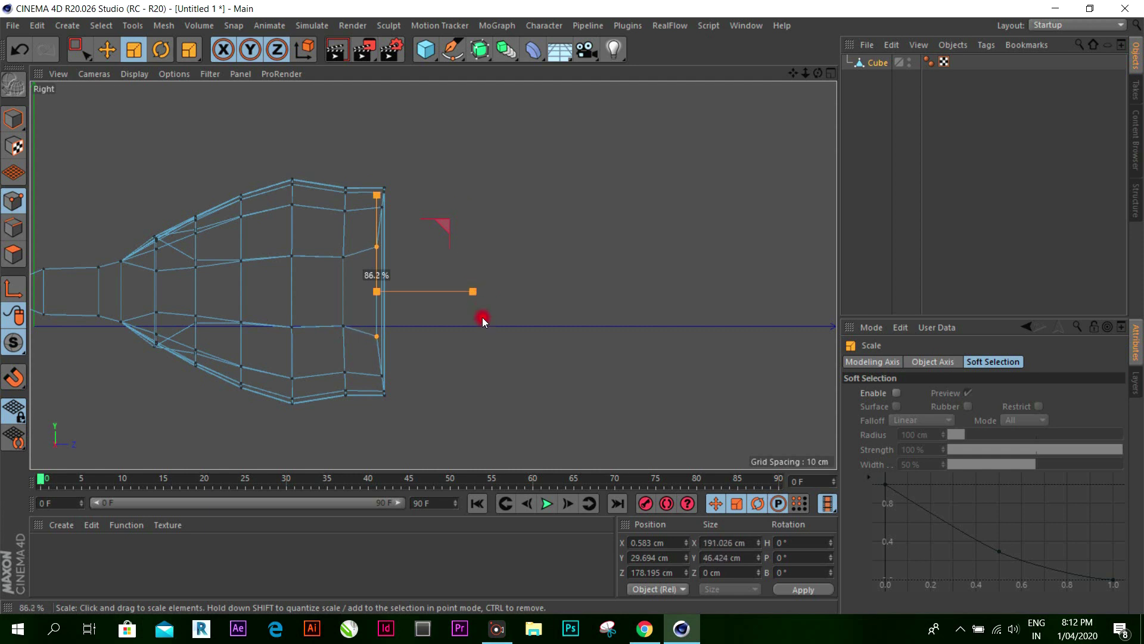
{"action": "mouse_move", "coordinate": [497, 378]}
{"action": "left_mouse_down"}
{"action": "mouse_move", "coordinate": [541, 233]}
{"action": "mouse_move", "coordinate": [549, 313]}
{"action": "mouse_move", "coordinate": [545, 234]}
{"action": "mouse_move", "coordinate": [554, 264]}
{"action": "left_mouse_up"}
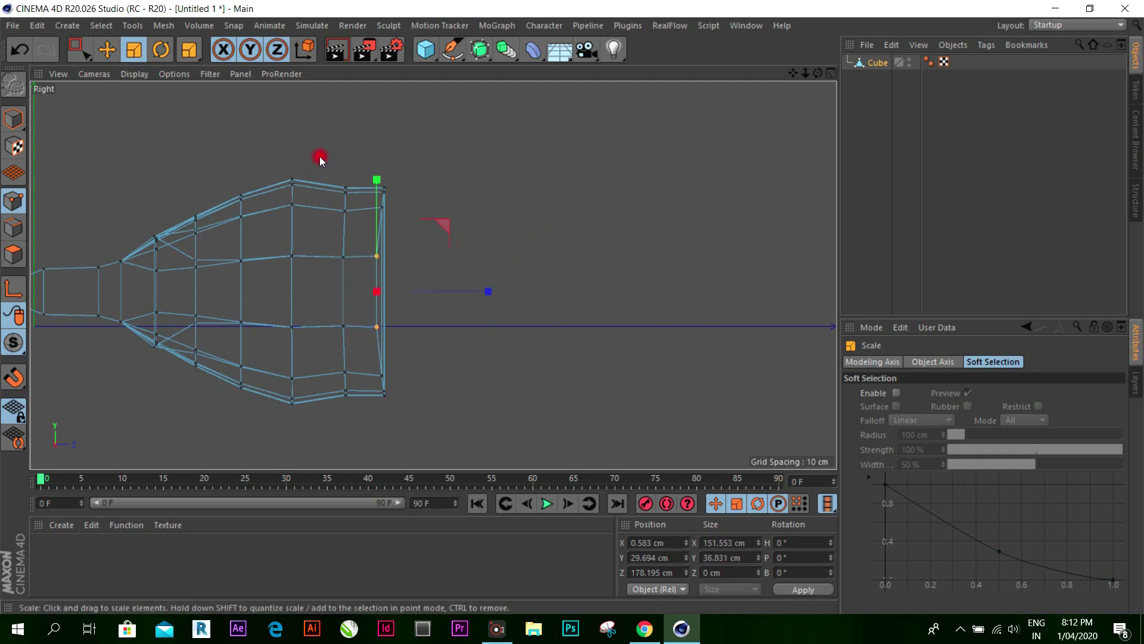
{"action": "left_click_drag", "start_coordinate": [320, 158], "coordinate": [344, 179]}
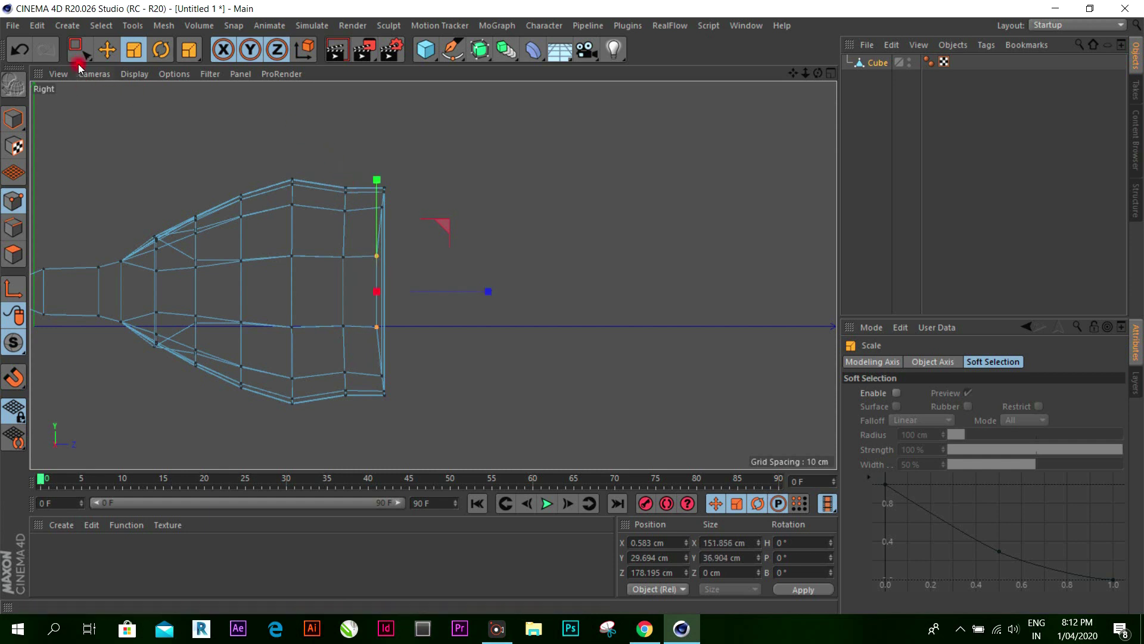
Step: Raise the top point, shift the bottom point, then scale the whole front column vertically to about 114%
{"action": "left_click", "coordinate": [78, 59]}
{"action": "left_click_drag", "start_coordinate": [366, 229], "coordinate": [365, 229]}
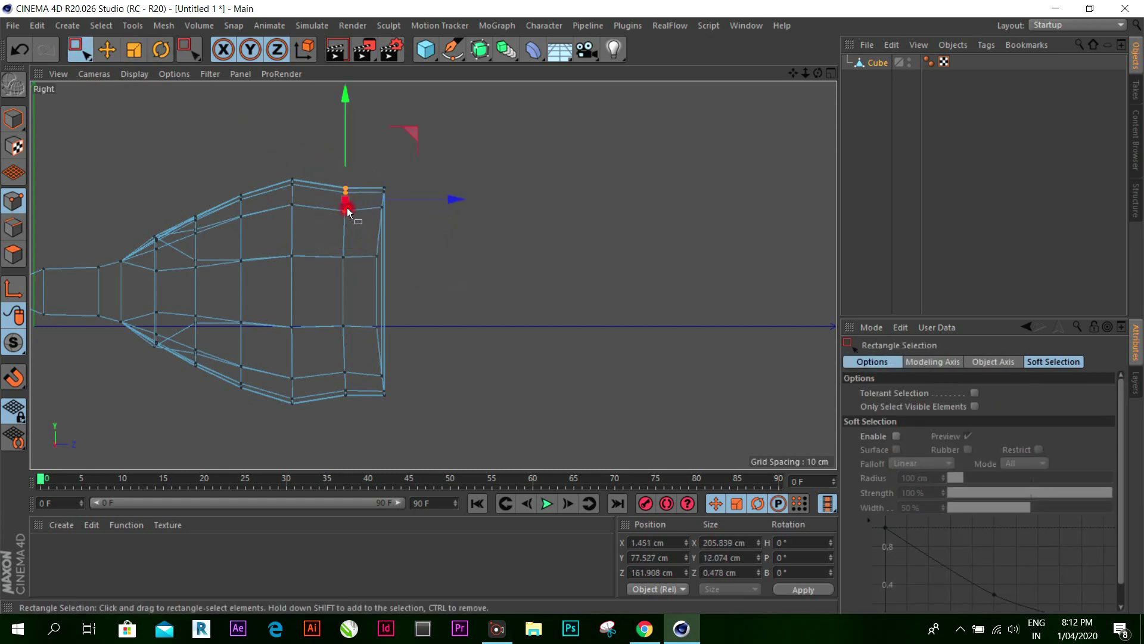
{"action": "left_click_drag", "start_coordinate": [345, 109], "coordinate": [348, 88]}
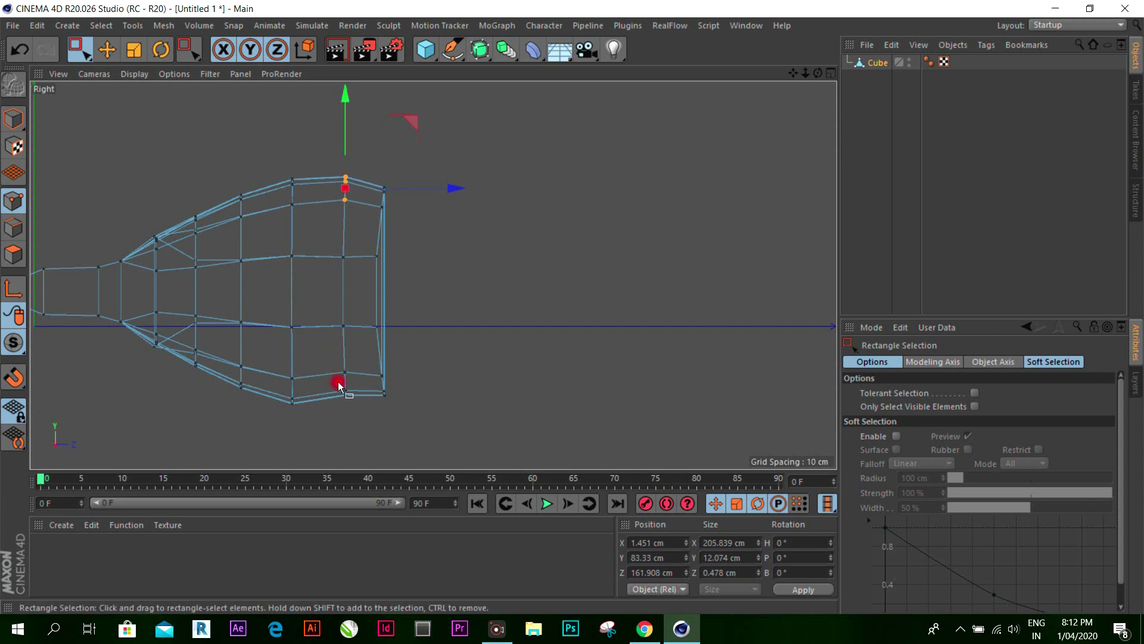
{"action": "left_click_drag", "start_coordinate": [328, 372], "coordinate": [372, 431]}
{"action": "left_click_drag", "start_coordinate": [345, 333], "coordinate": [354, 296]}
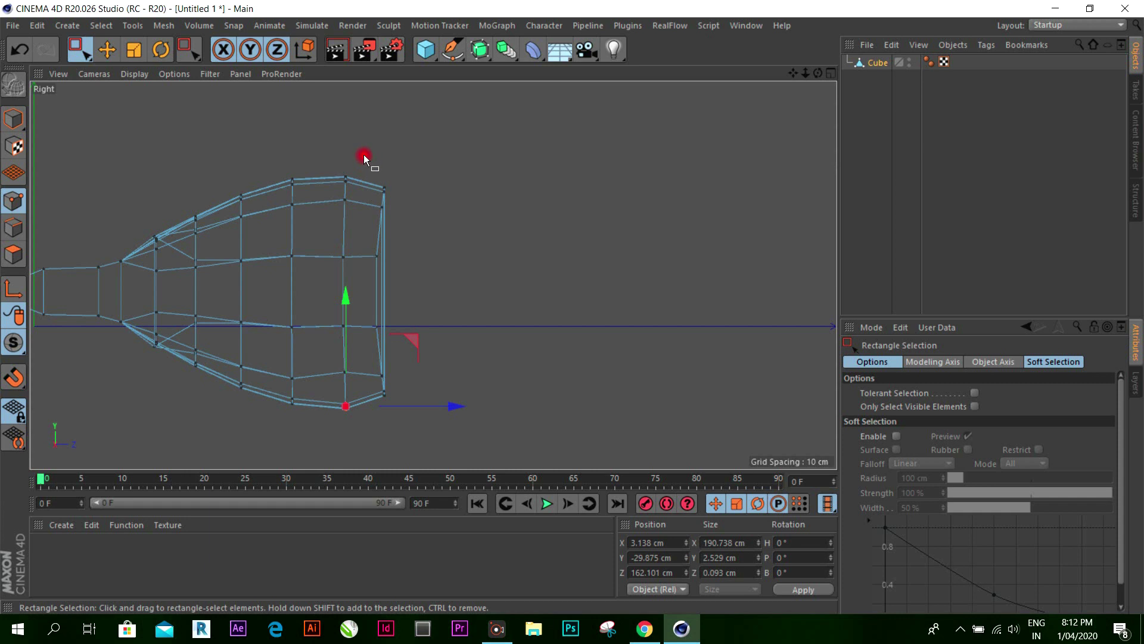
{"action": "left_click_drag", "start_coordinate": [364, 155], "coordinate": [428, 474]}
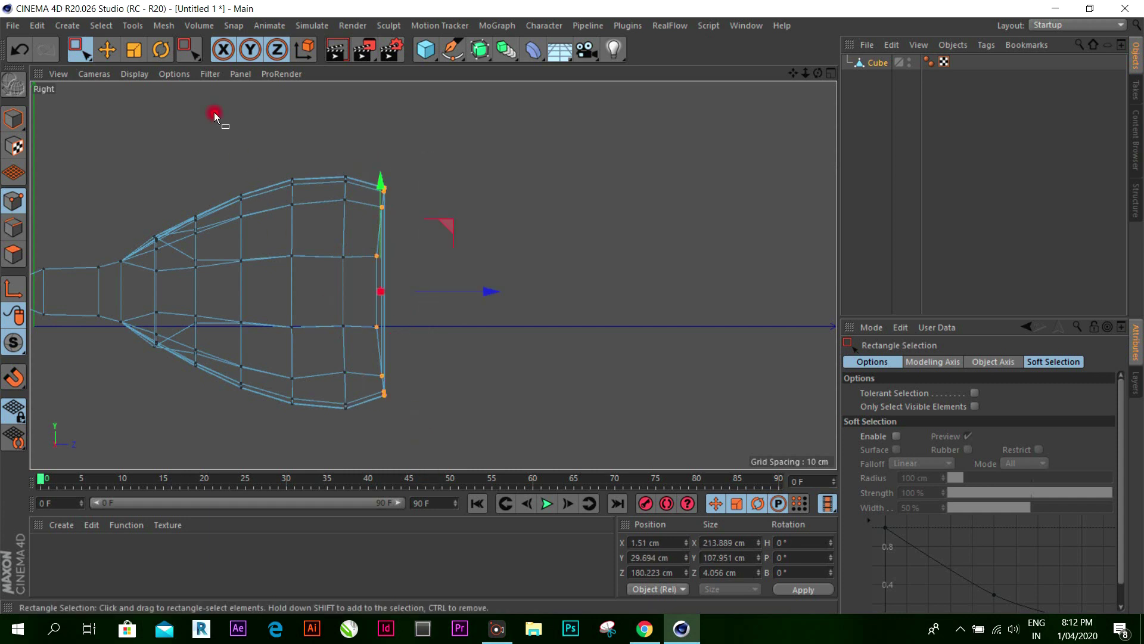
{"action": "key", "text": "t"}
{"action": "left_click_drag", "start_coordinate": [382, 177], "coordinate": [386, 164]}
Step: Go back to the single Perspective view via the four-view layout
{"action": "left_click", "coordinate": [873, 63]}
{"action": "left_click", "coordinate": [832, 72]}
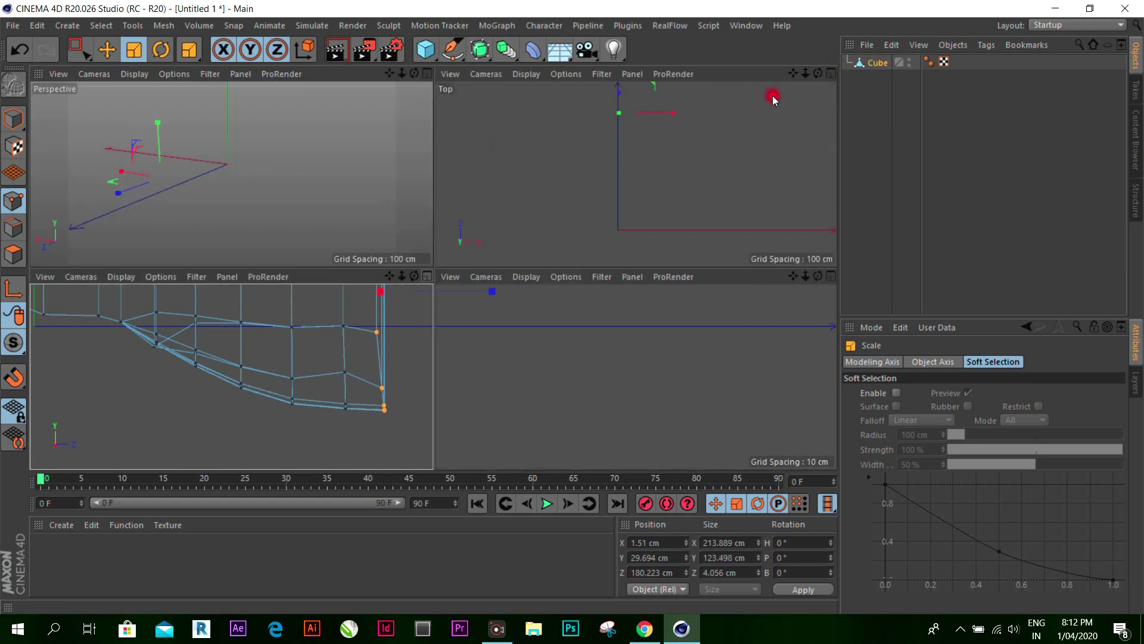
{"action": "left_click", "coordinate": [411, 75]}
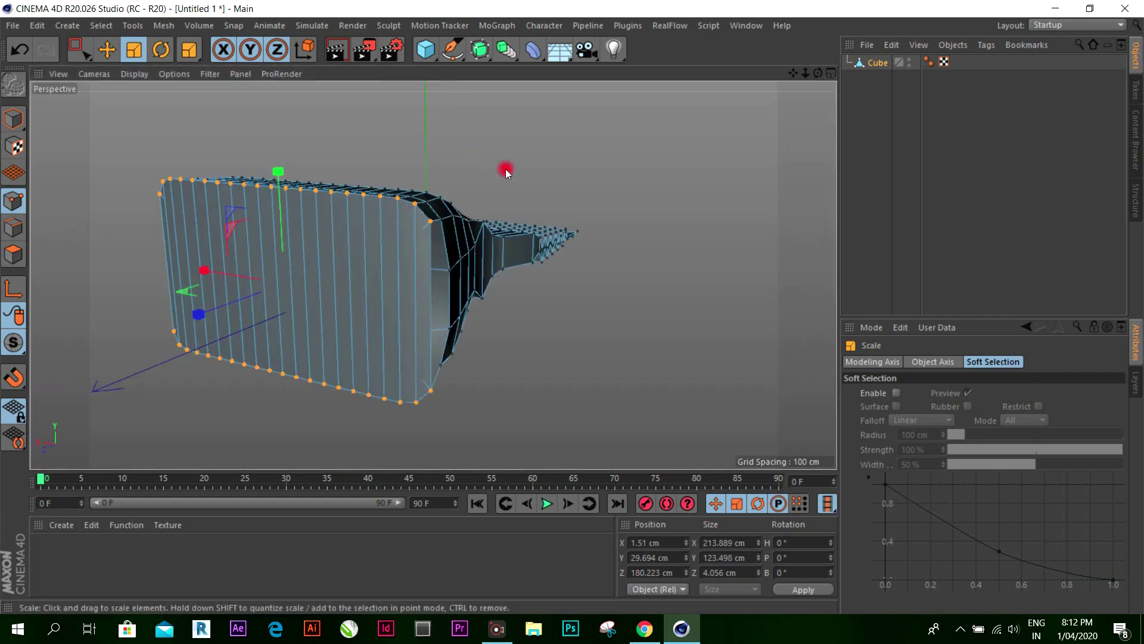
{"action": "left_click", "coordinate": [13, 119]}
{"action": "left_click", "coordinate": [398, 130]}
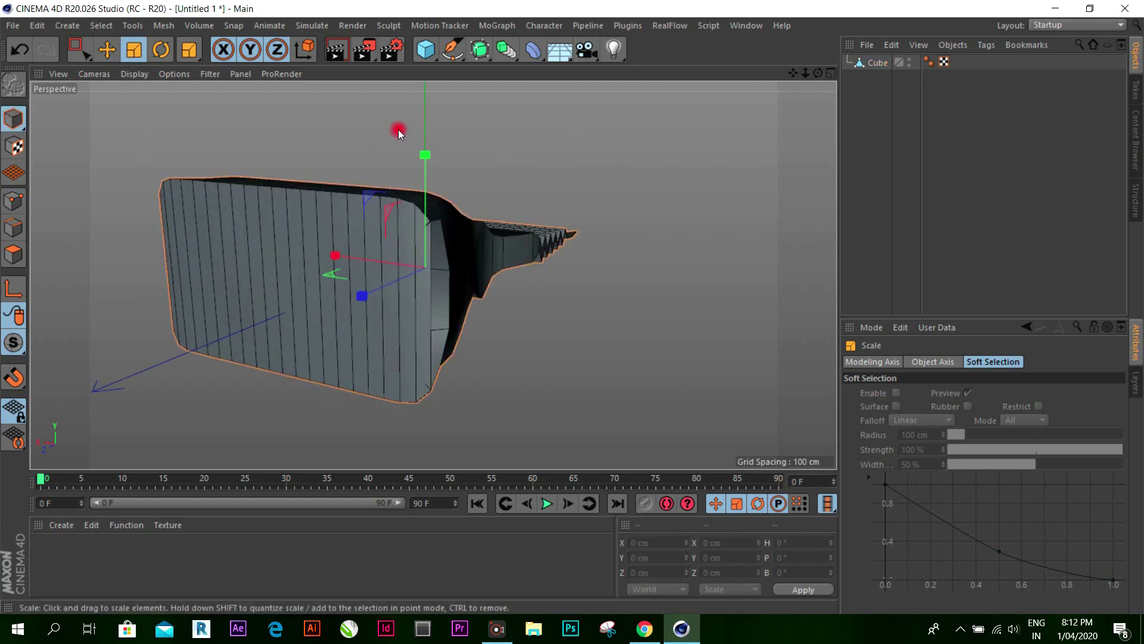
{"action": "left_click_drag", "start_coordinate": [576, 307], "coordinate": [101, 261], "text": "alt"}
{"action": "left_click", "coordinate": [13, 201]}
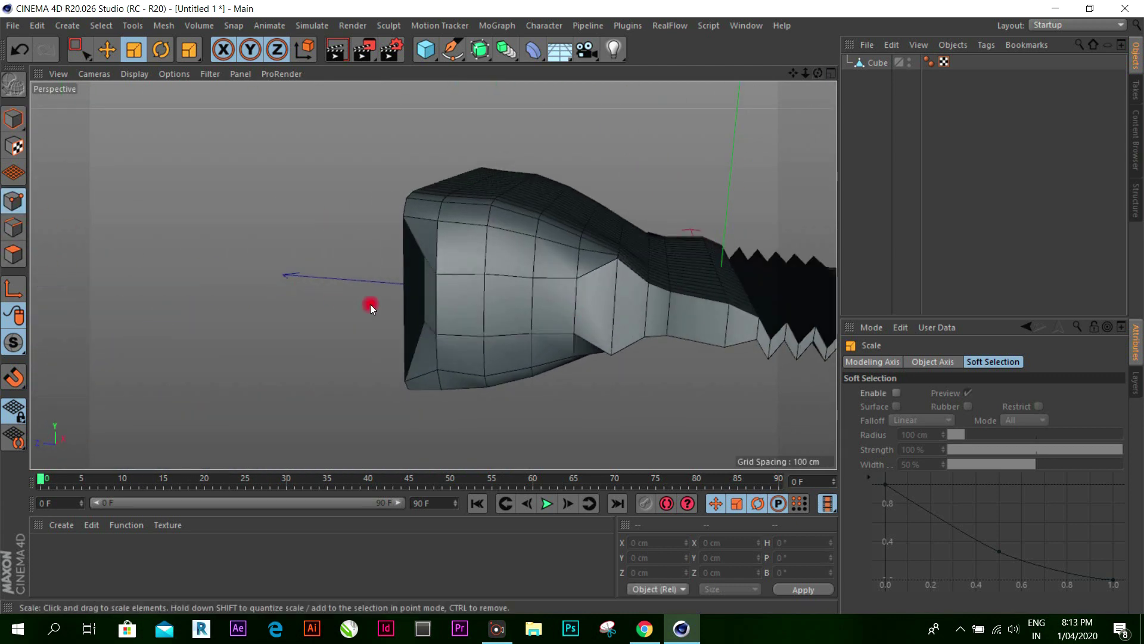
{"action": "left_click", "coordinate": [467, 270]}
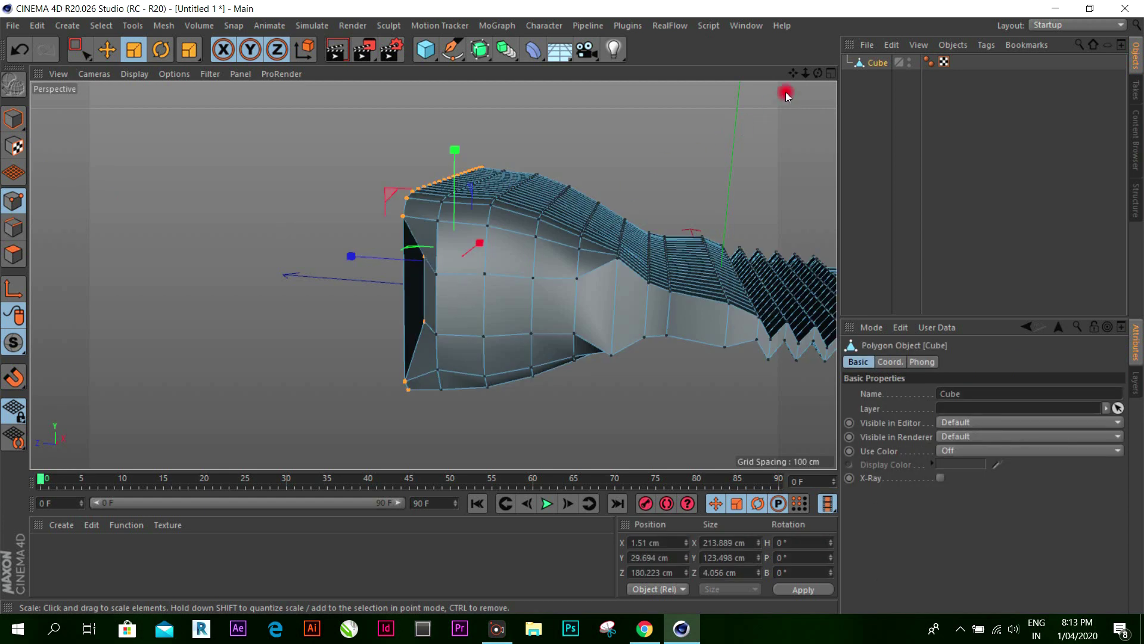
{"action": "mouse_move", "coordinate": [818, 73]}
{"action": "left_mouse_down"}
{"action": "mouse_move", "coordinate": [570, 307]}
{"action": "mouse_move", "coordinate": [576, 264]}
{"action": "left_mouse_up"}
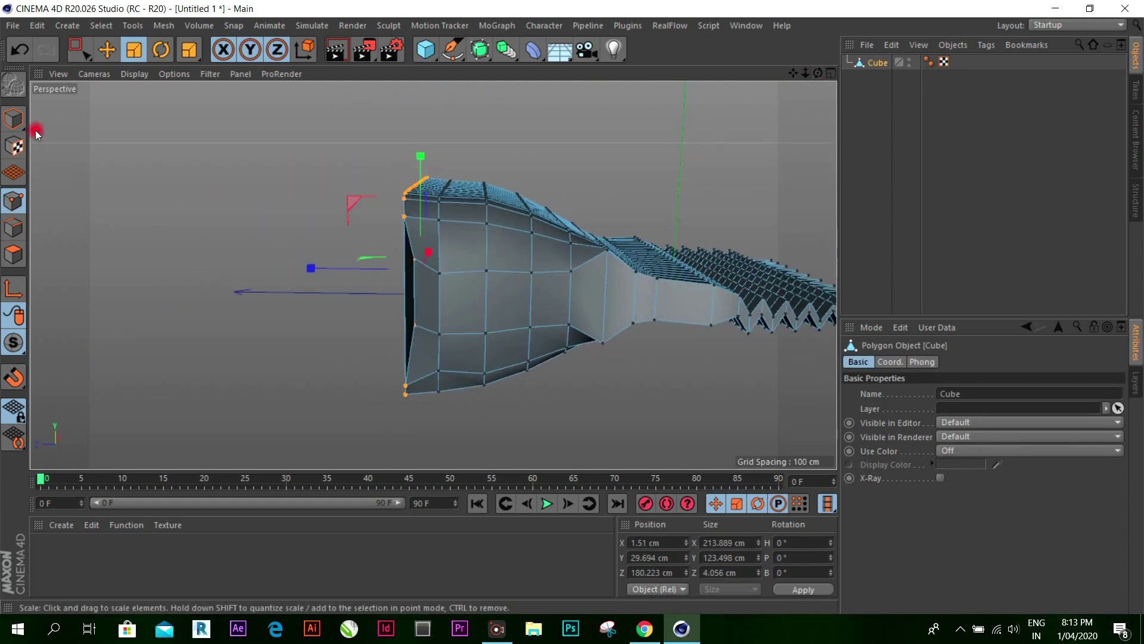
{"action": "left_click_drag", "start_coordinate": [80, 49], "coordinate": [119, 70]}
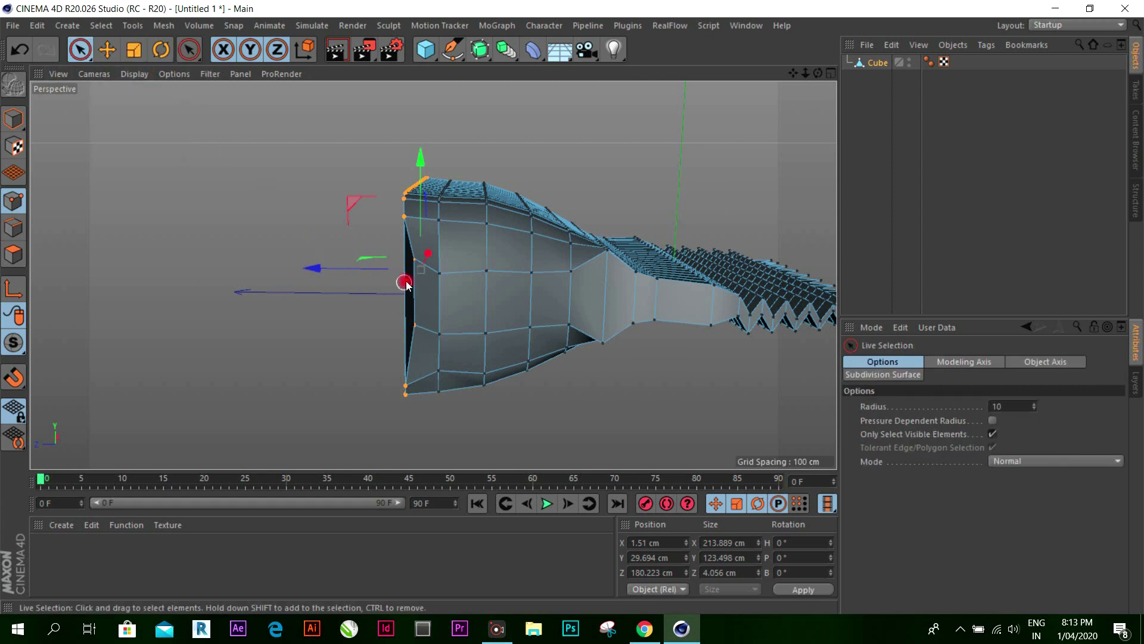
Step: Select the upper and lower front-face points and shift them left along X
{"action": "left_click", "coordinate": [414, 258]}
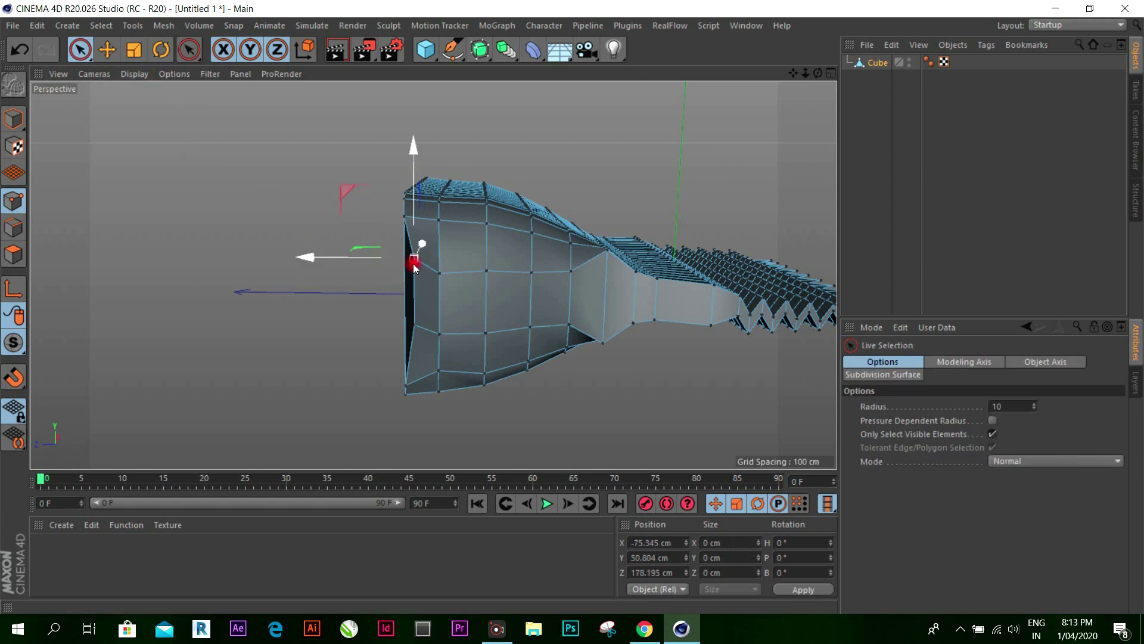
{"action": "left_click", "coordinate": [415, 327]}
{"action": "left_click", "coordinate": [365, 232]}
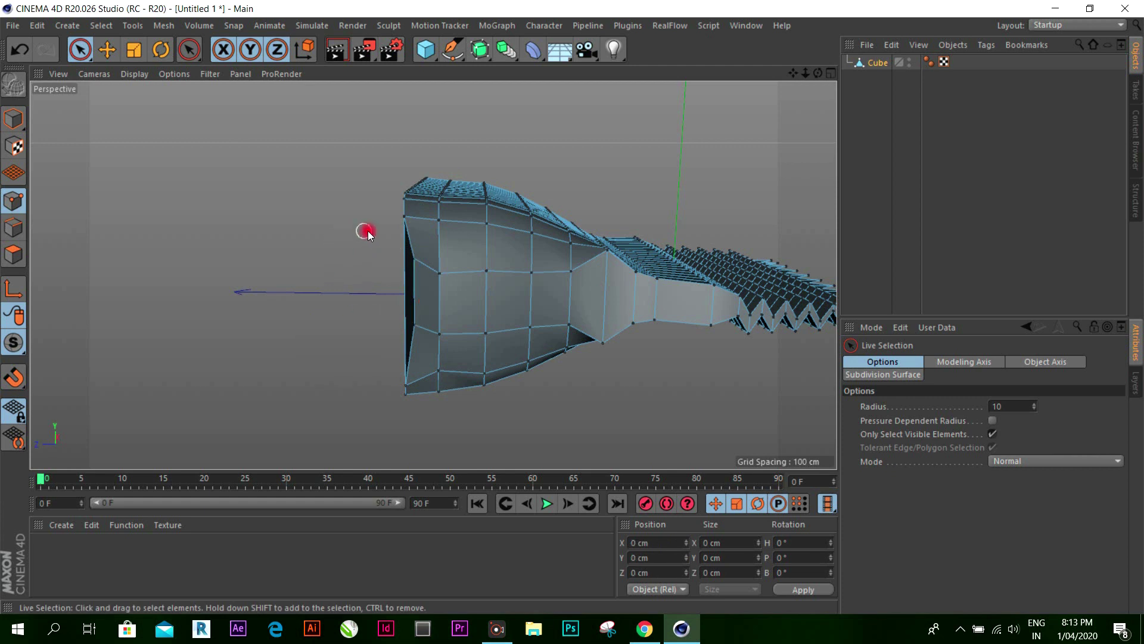
{"action": "left_click", "coordinate": [416, 258]}
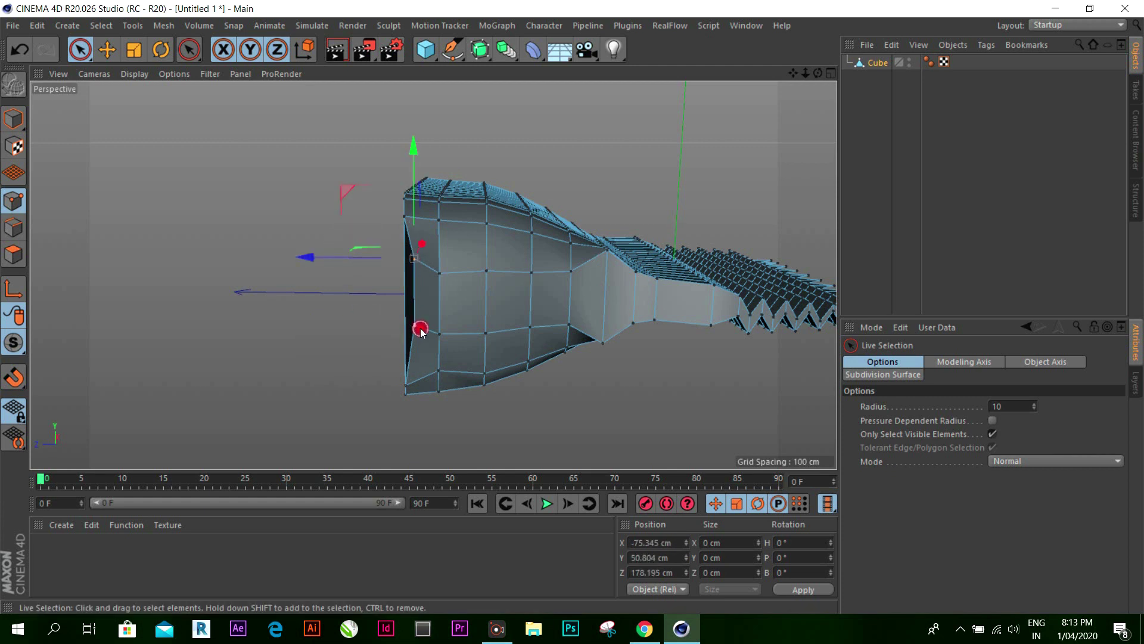
{"action": "left_click", "coordinate": [415, 327], "text": "shift"}
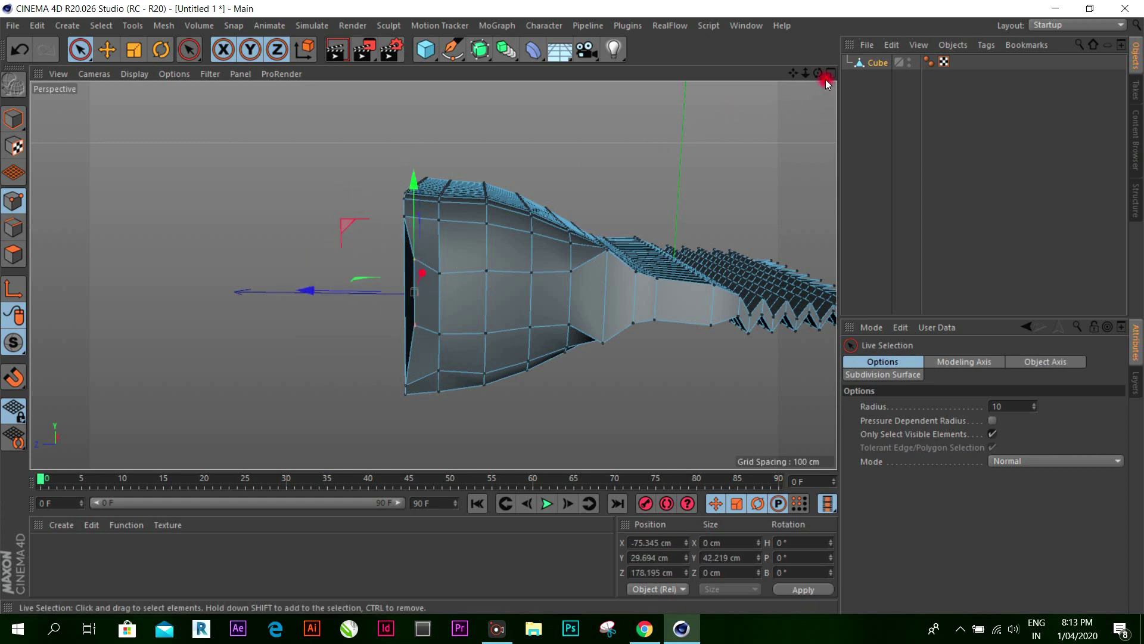
{"action": "mouse_move", "coordinate": [826, 81]}
{"action": "left_mouse_down"}
{"action": "mouse_move", "coordinate": [433, 275]}
{"action": "mouse_move", "coordinate": [573, 307]}
{"action": "mouse_move", "coordinate": [534, 290]}
{"action": "left_mouse_up"}
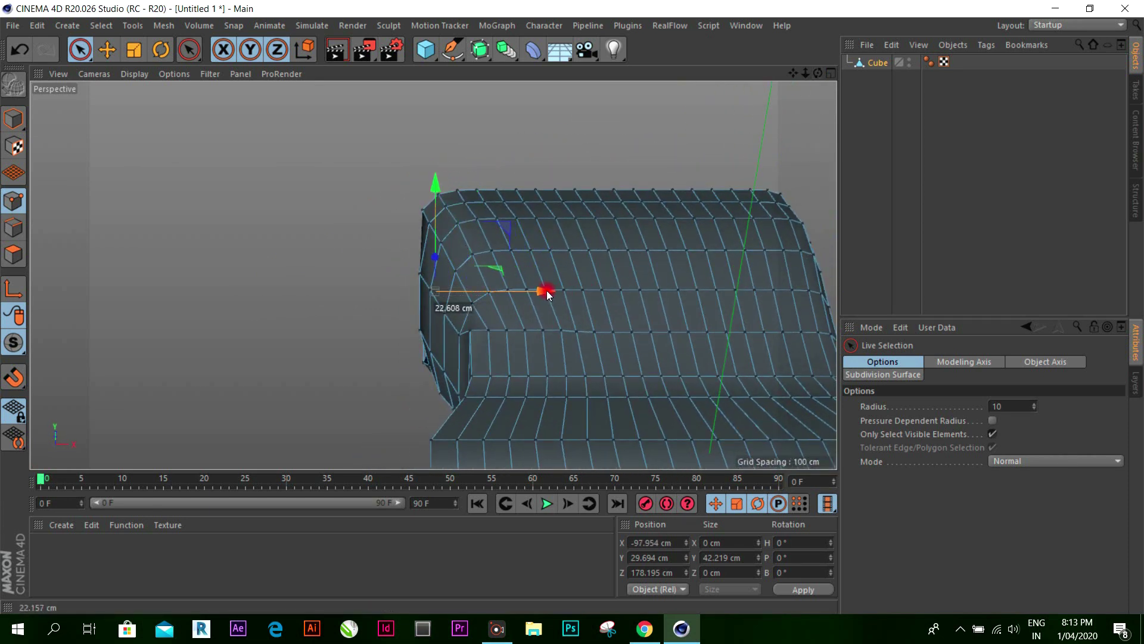
{"action": "mouse_move", "coordinate": [820, 78]}
{"action": "left_mouse_down"}
{"action": "mouse_move", "coordinate": [572, 307]}
{"action": "mouse_move", "coordinate": [775, 110]}
{"action": "left_mouse_up"}
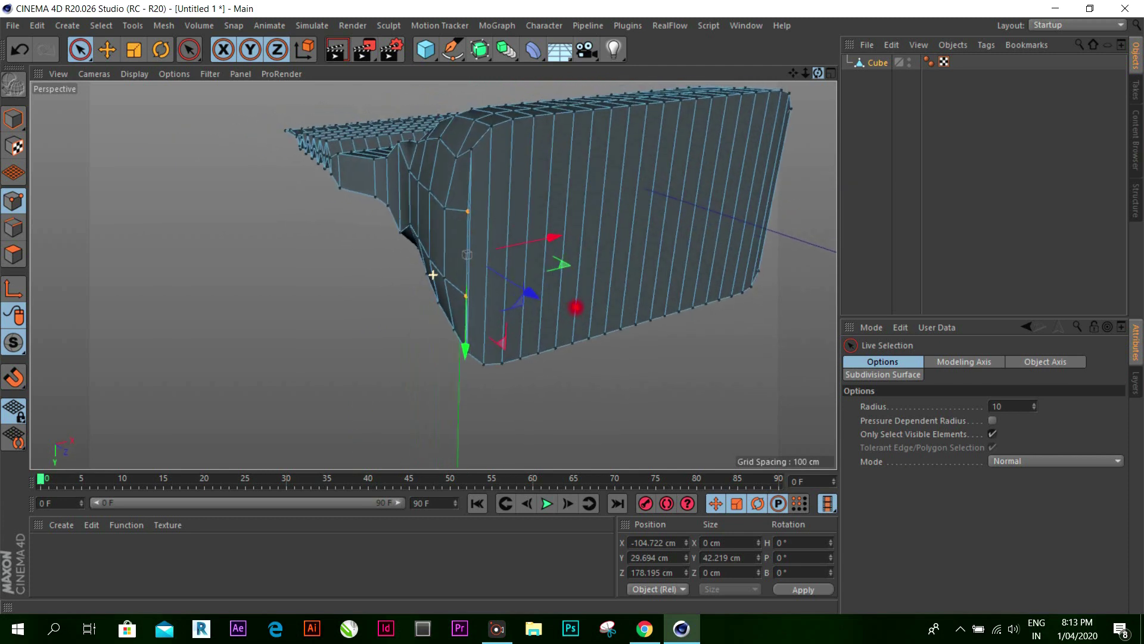
{"action": "left_click_drag", "start_coordinate": [561, 244], "coordinate": [551, 245]}
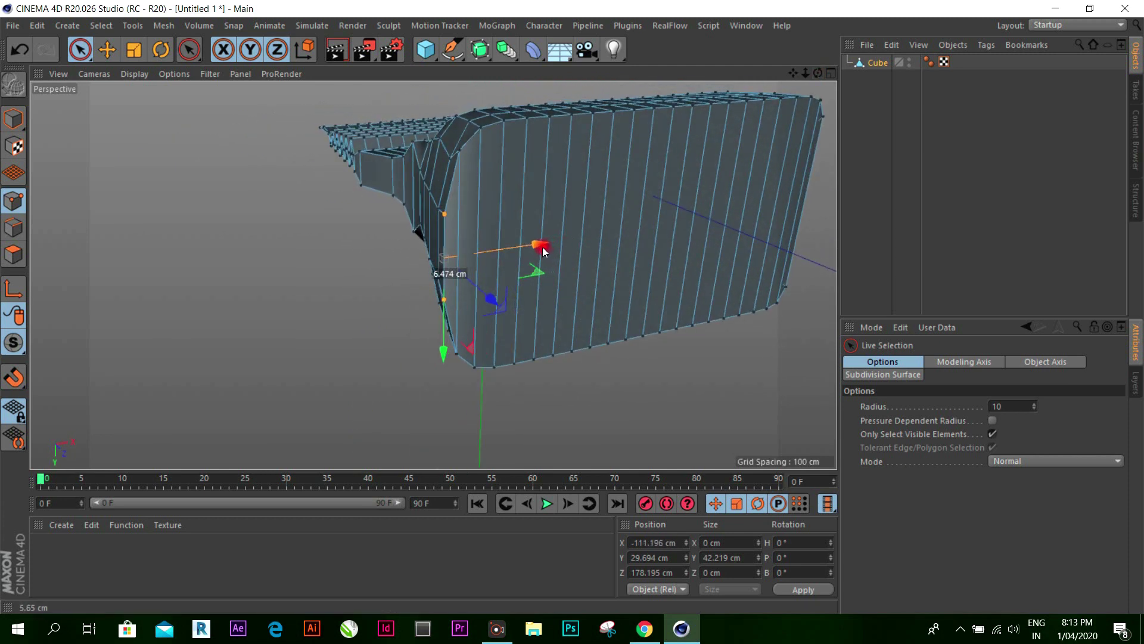
{"action": "left_click_drag", "start_coordinate": [551, 245], "coordinate": [540, 248]}
Step: Select two points on the wide end and push them about 44 cm outward along X
{"action": "scroll", "coordinate": [596, 262], "scroll_direction": "down", "scroll_amount": 3}
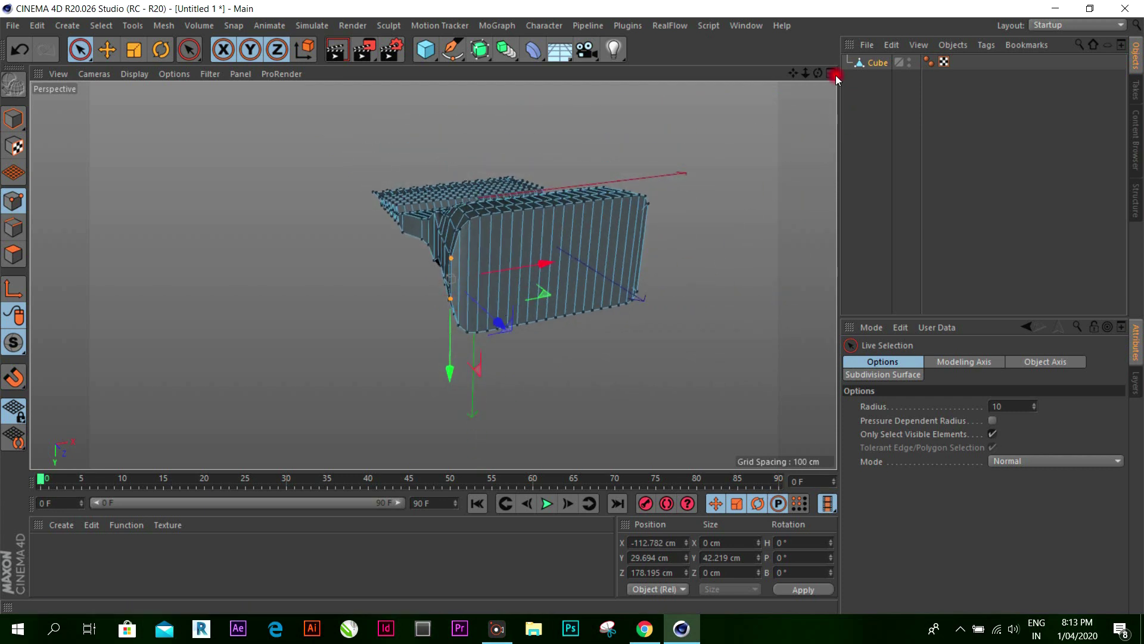
{"action": "left_click_drag", "start_coordinate": [821, 71], "coordinate": [818, 70]}
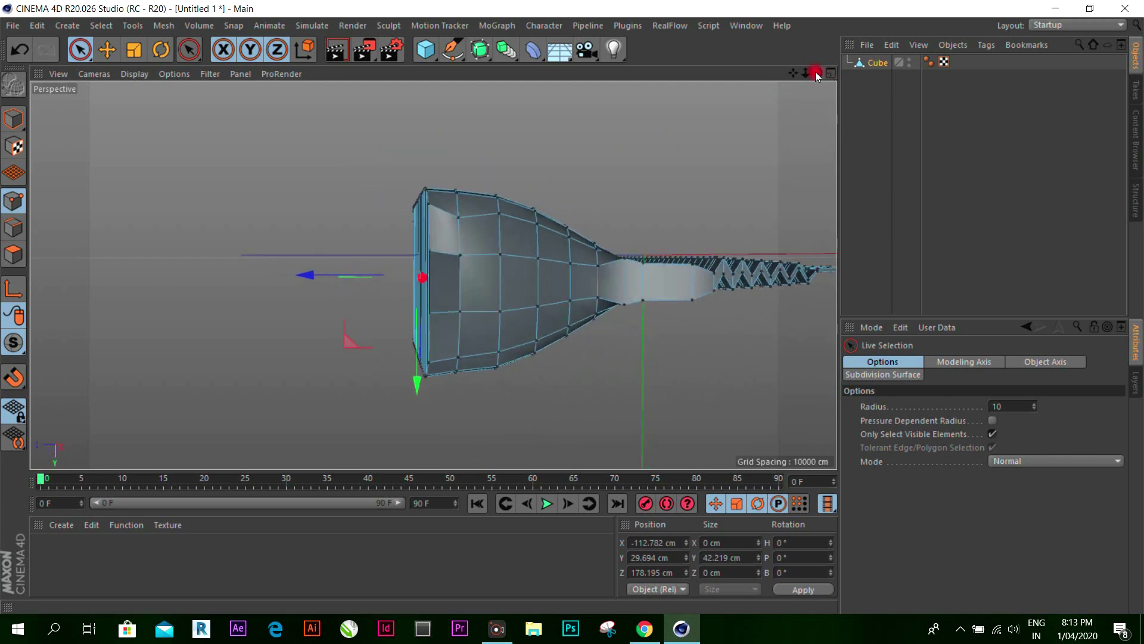
{"action": "left_click", "coordinate": [435, 319]}
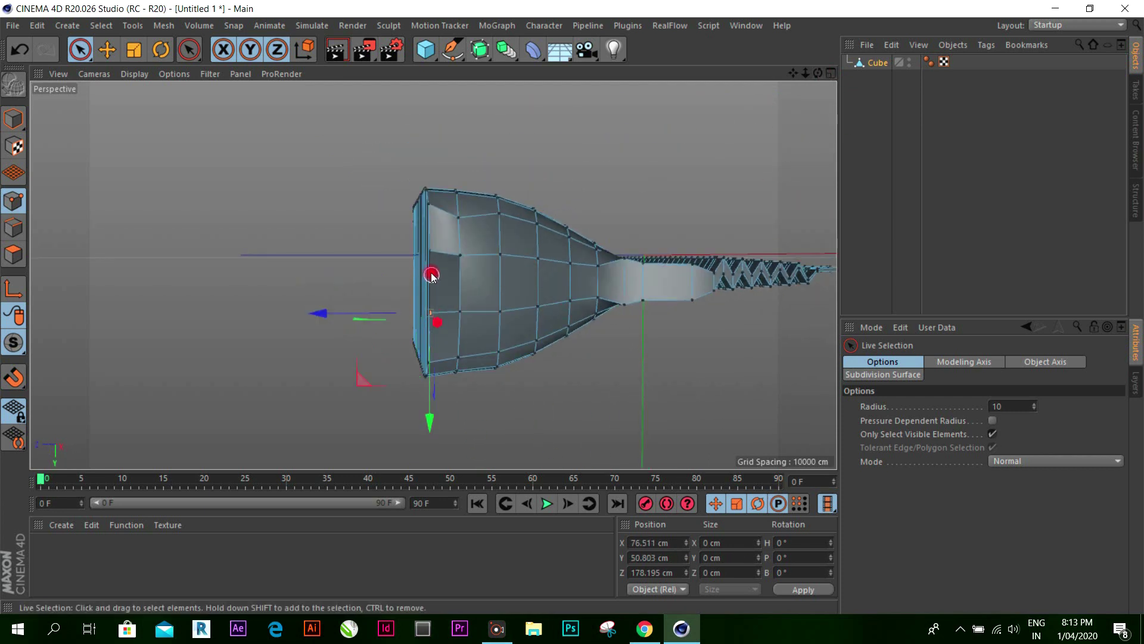
{"action": "left_click", "coordinate": [435, 255], "text": "shift"}
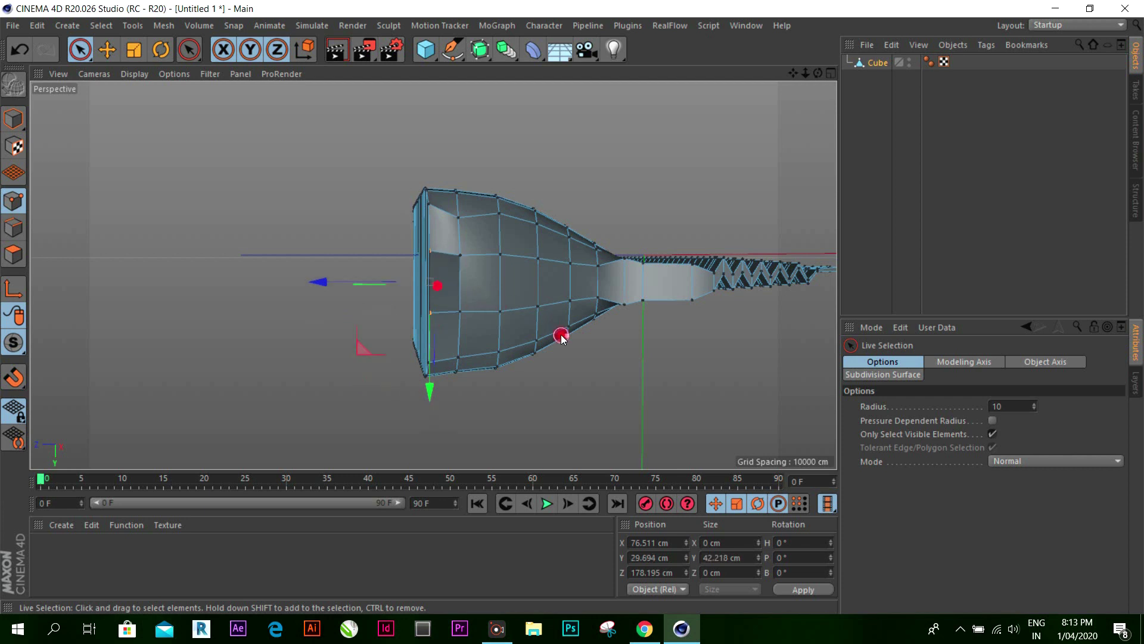
{"action": "left_click_drag", "start_coordinate": [821, 72], "coordinate": [778, 117]}
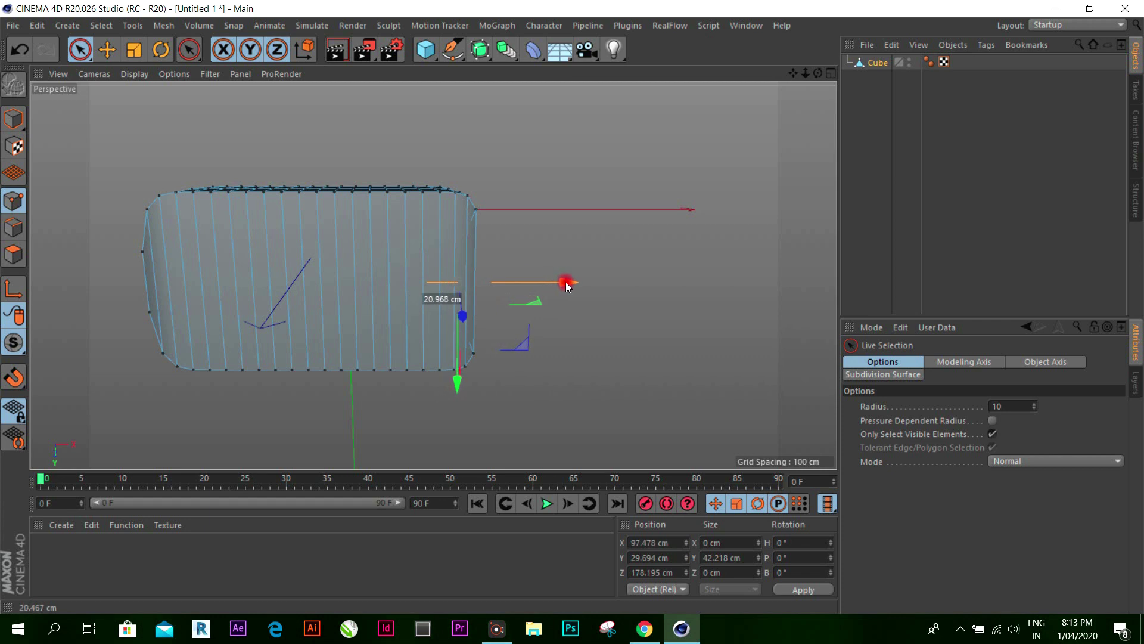
{"action": "left_click_drag", "start_coordinate": [553, 284], "coordinate": [602, 271]}
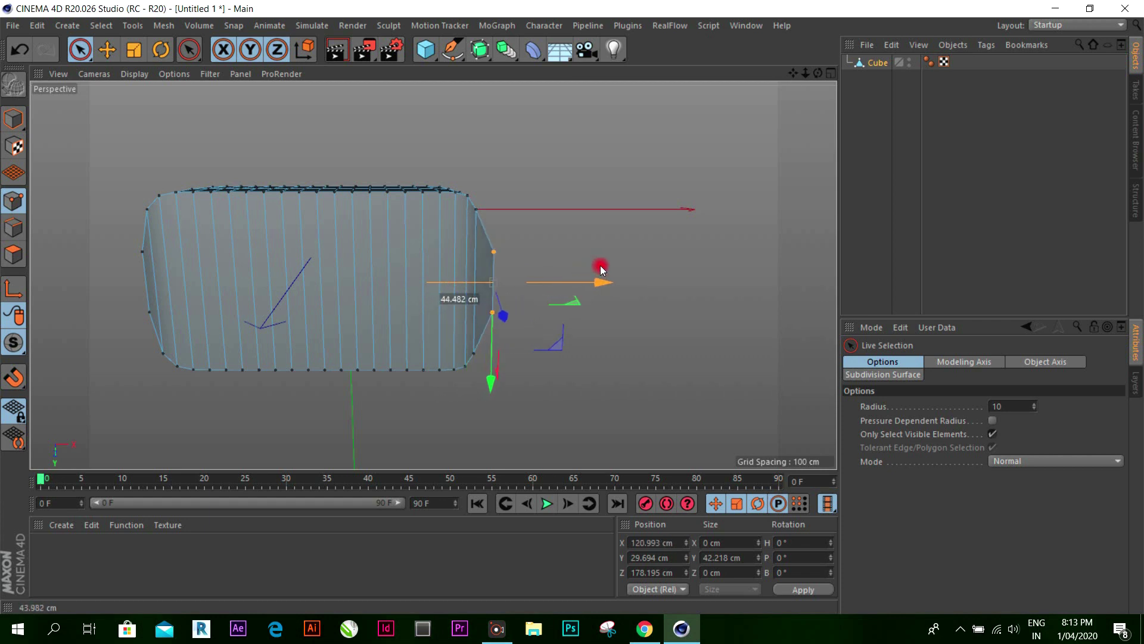
{"action": "left_click", "coordinate": [13, 118]}
Step: Activate the Move tool, switch to the four-view layout, zoom the Top view and enable Points mode
{"action": "left_click", "coordinate": [158, 120]}
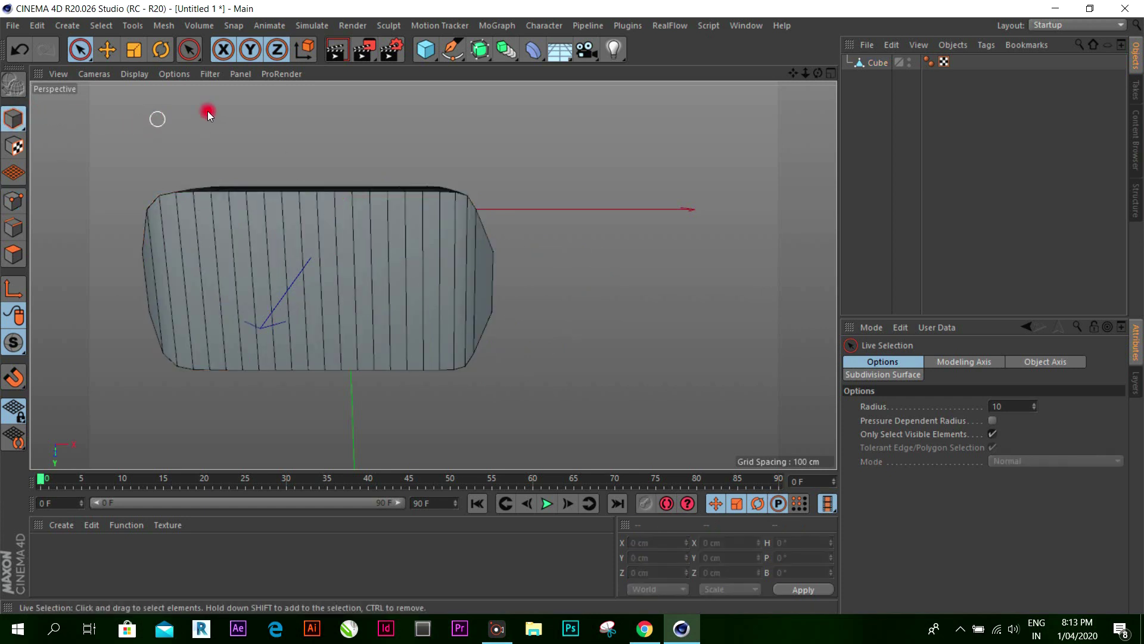
{"action": "mouse_move", "coordinate": [819, 73]}
{"action": "left_mouse_down"}
{"action": "mouse_move", "coordinate": [565, 305]}
{"action": "mouse_move", "coordinate": [728, 133]}
{"action": "mouse_move", "coordinate": [608, 248]}
{"action": "mouse_move", "coordinate": [782, 243]}
{"action": "left_mouse_up"}
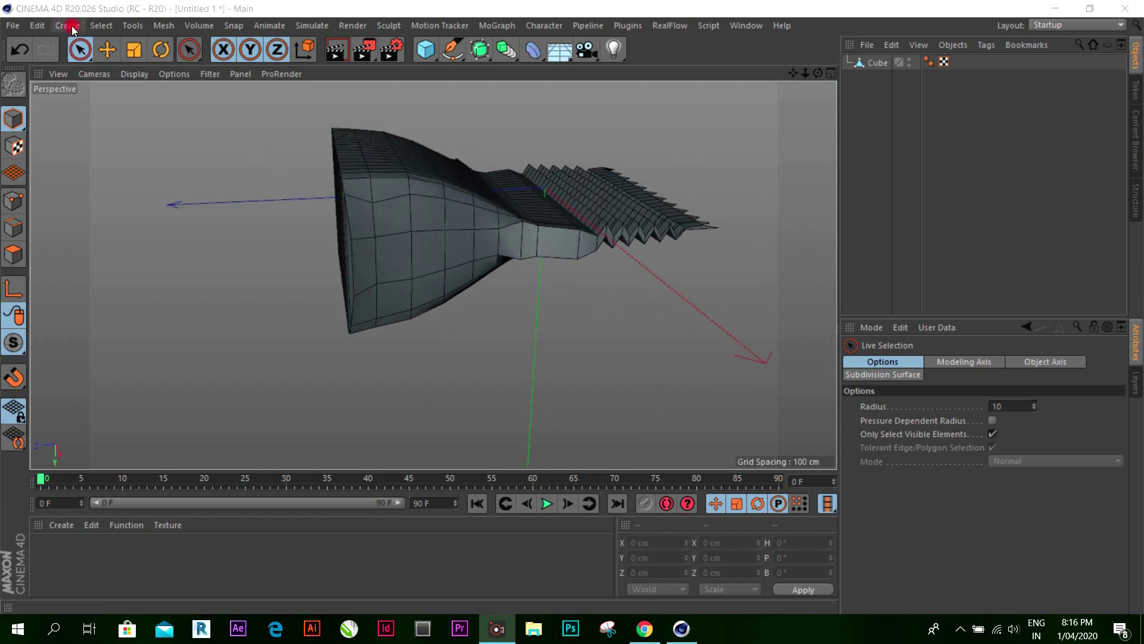
{"action": "left_click", "coordinate": [109, 49]}
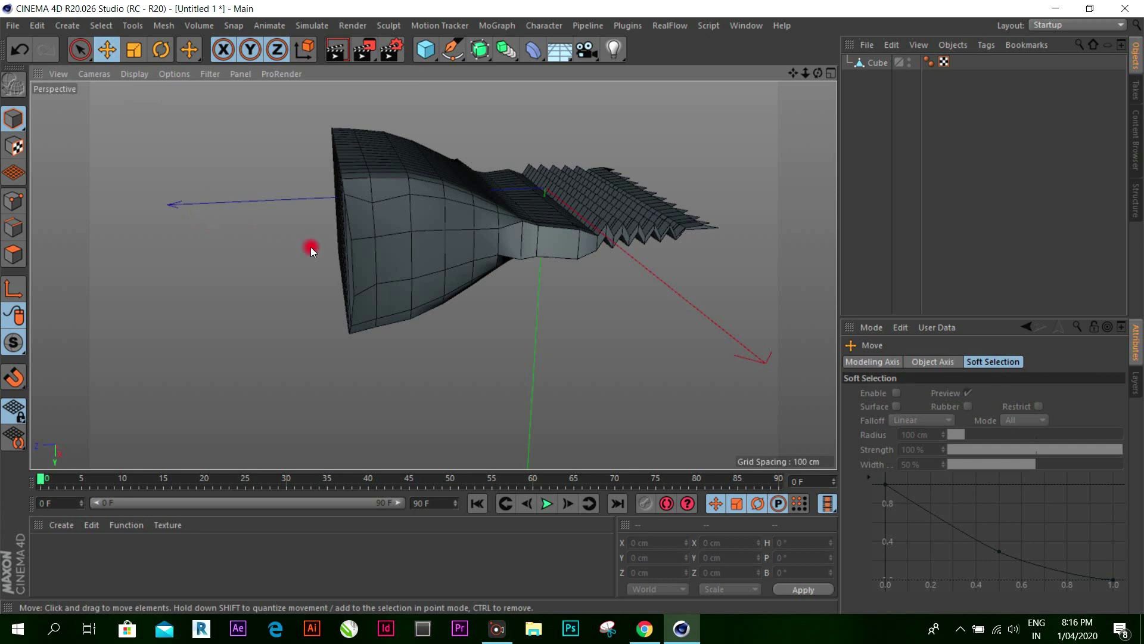
{"action": "left_click_drag", "start_coordinate": [818, 72], "coordinate": [573, 308]}
{"action": "left_click", "coordinate": [827, 72]}
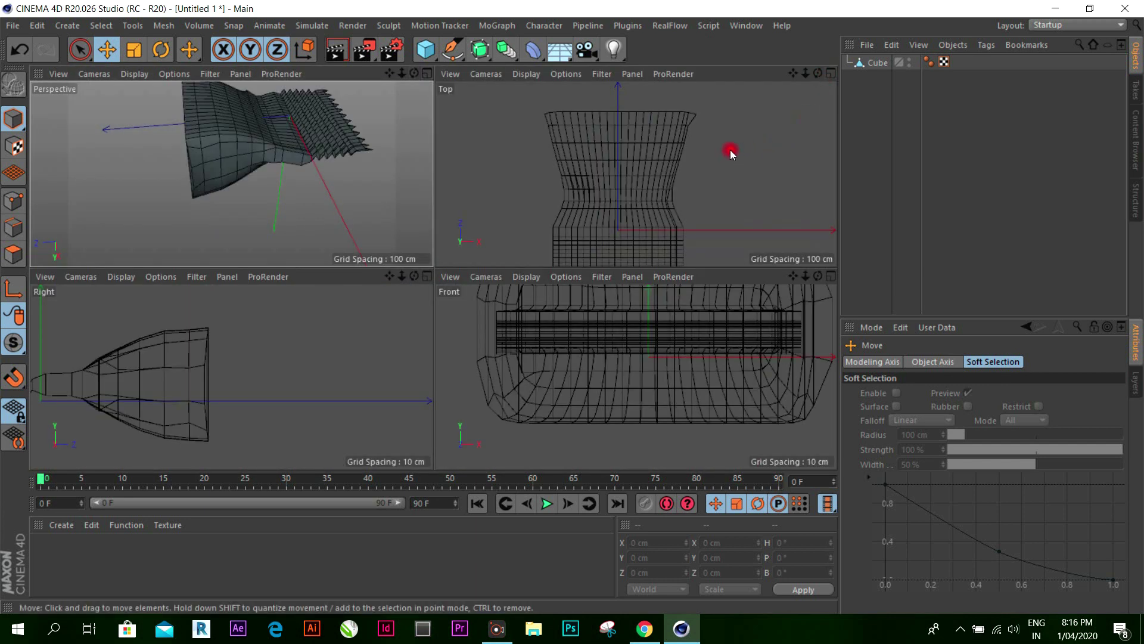
{"action": "scroll", "coordinate": [733, 161], "scroll_direction": "down", "scroll_amount": 2}
{"action": "scroll", "coordinate": [741, 173], "scroll_direction": "down", "scroll_amount": 1}
{"action": "scroll", "coordinate": [706, 105], "scroll_direction": "up", "scroll_amount": 2}
{"action": "scroll", "coordinate": [675, 109], "scroll_direction": "up", "scroll_amount": 2}
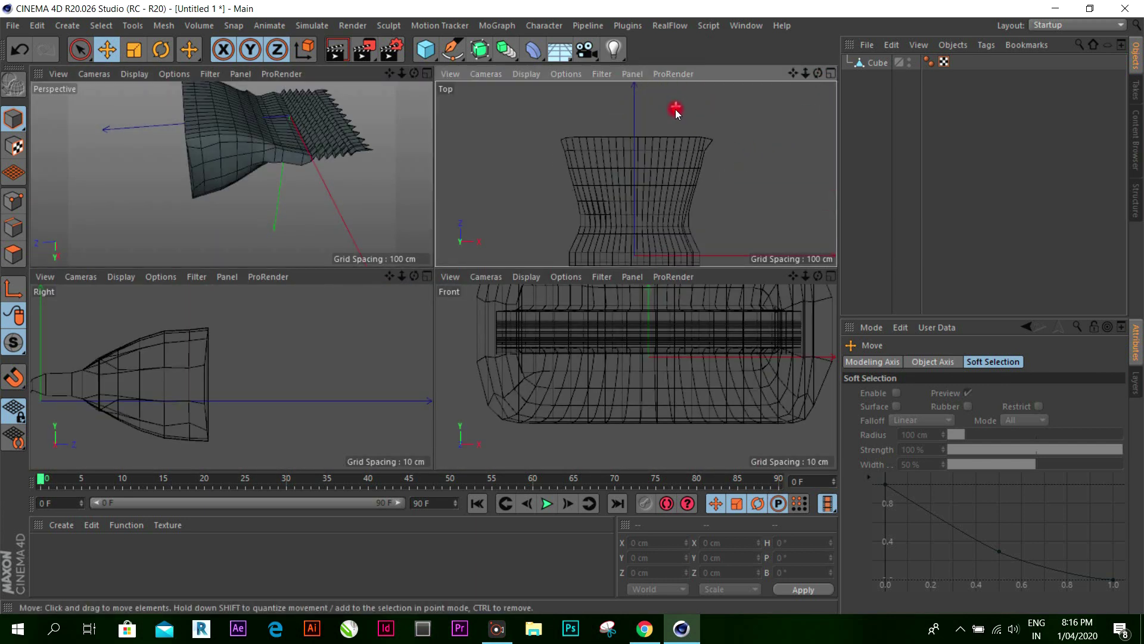
{"action": "left_click", "coordinate": [13, 201]}
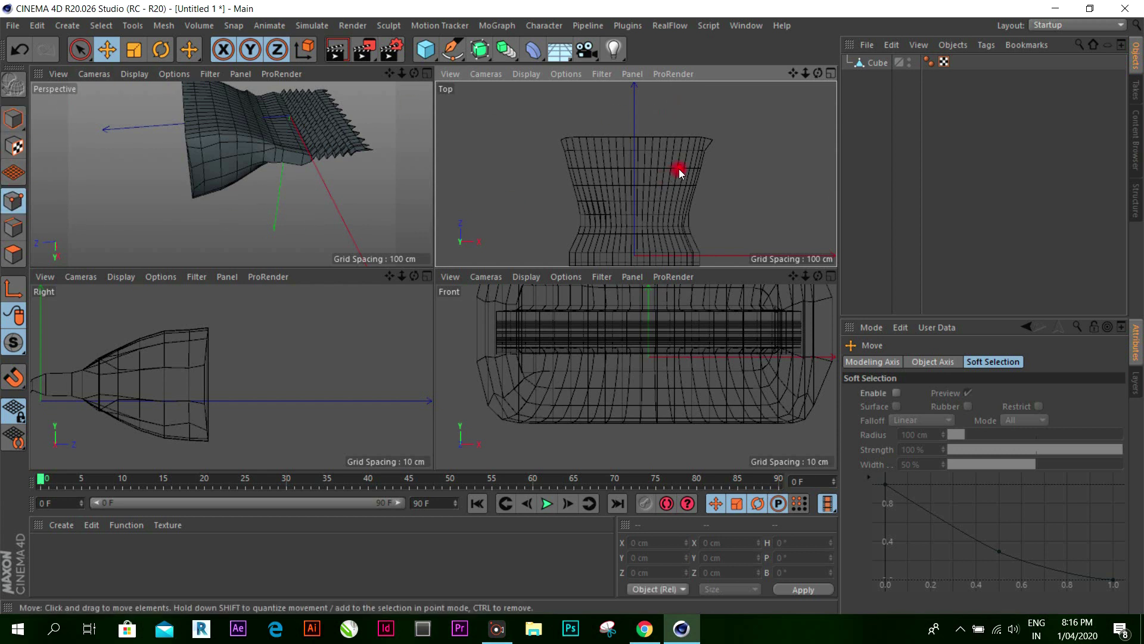
Step: In Top view, select the end column of points and nudge them along X to narrow the end row
{"action": "left_click", "coordinate": [661, 169]}
{"action": "scroll", "coordinate": [713, 135], "scroll_direction": "up", "scroll_amount": 2}
{"action": "left_click", "coordinate": [722, 138]}
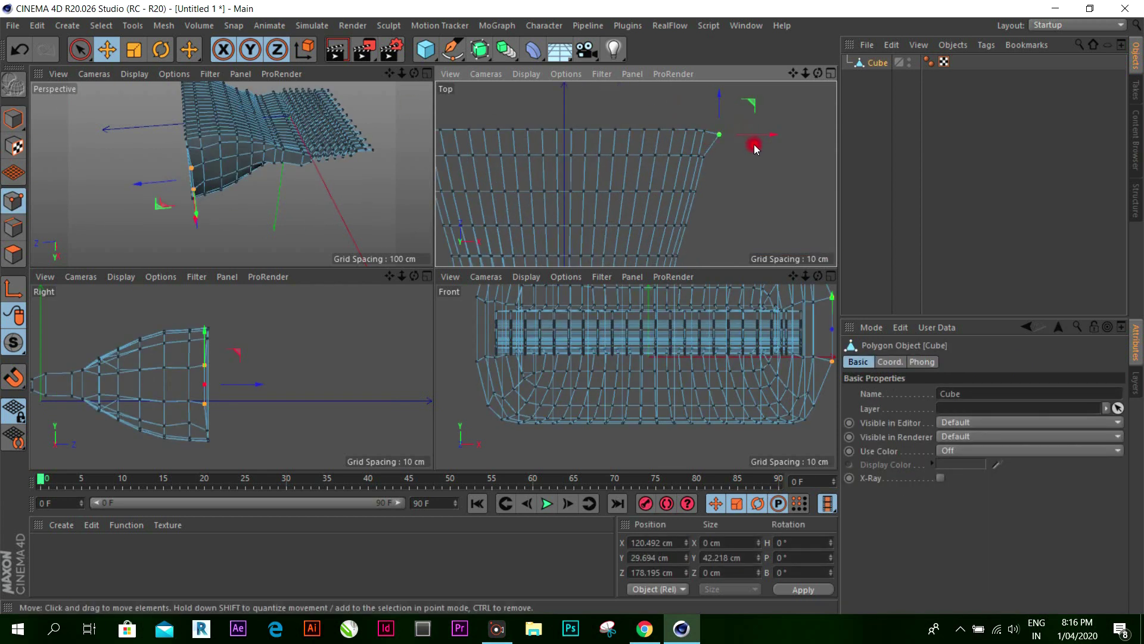
{"action": "left_click", "coordinate": [771, 138]}
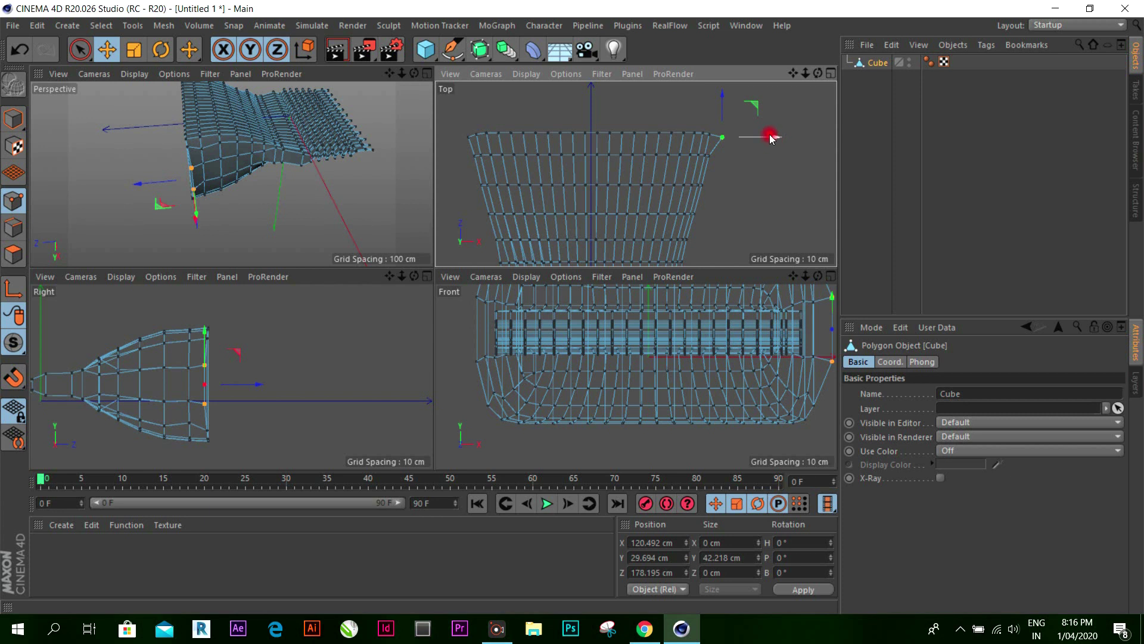
{"action": "left_click", "coordinate": [83, 53]}
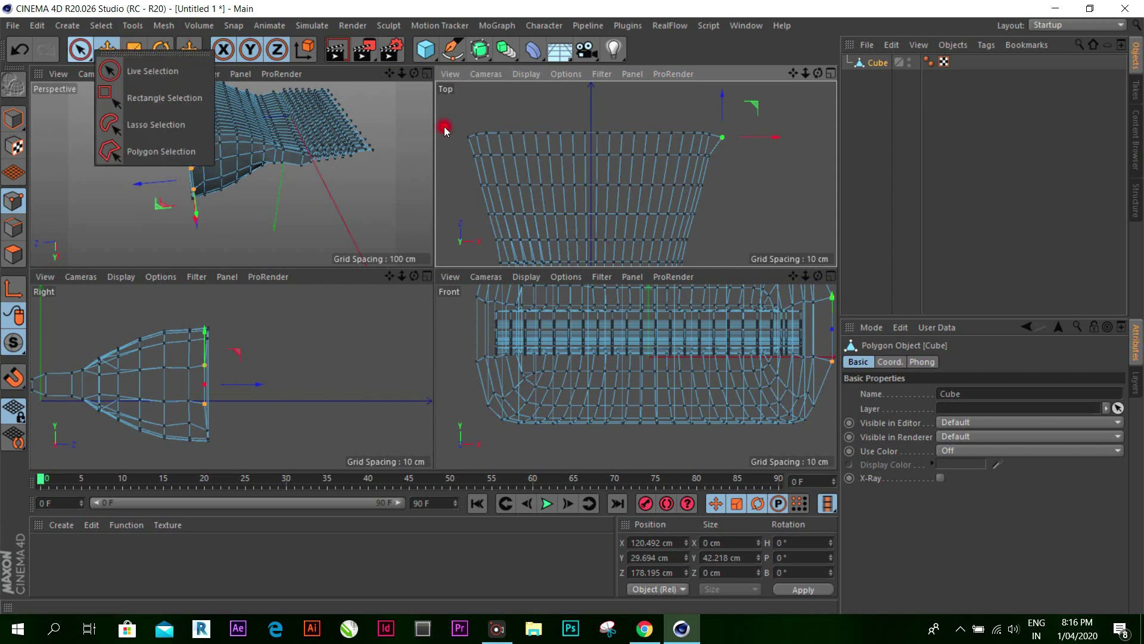
{"action": "left_click", "coordinate": [444, 130]}
{"action": "left_click", "coordinate": [765, 139]}
{"action": "left_click_drag", "start_coordinate": [778, 139], "coordinate": [773, 134]}
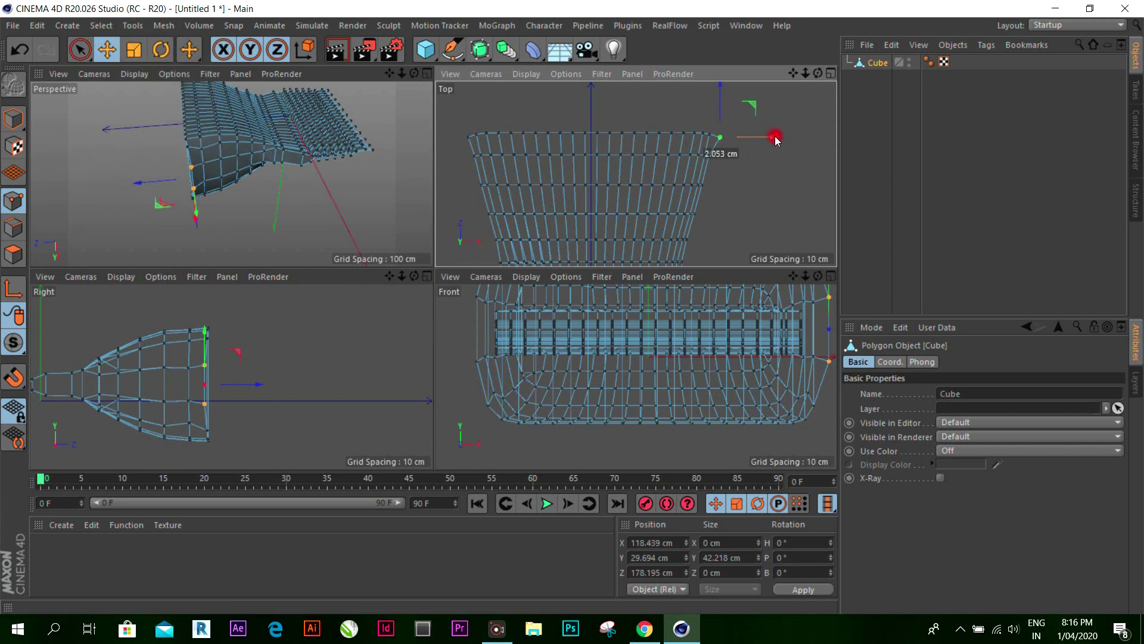
{"action": "left_click", "coordinate": [720, 103]}
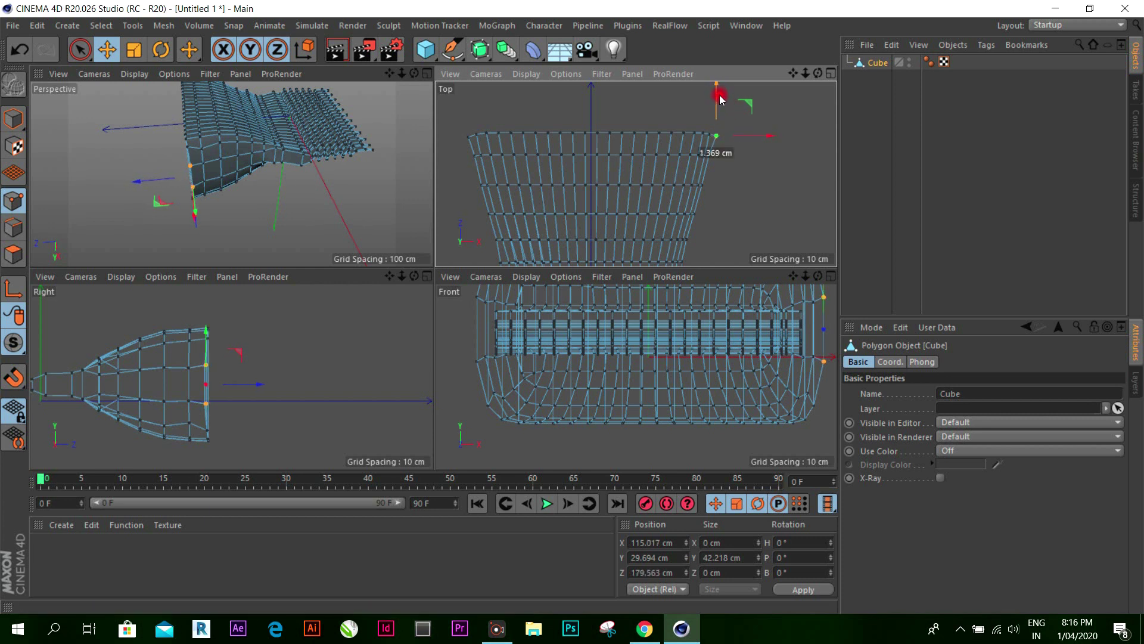
{"action": "left_click_drag", "start_coordinate": [719, 102], "coordinate": [656, 119]}
{"action": "left_click", "coordinate": [481, 134]}
{"action": "scroll", "coordinate": [482, 131], "scroll_direction": "up", "scroll_amount": 2}
{"action": "scroll", "coordinate": [487, 119], "scroll_direction": "up", "scroll_amount": 1}
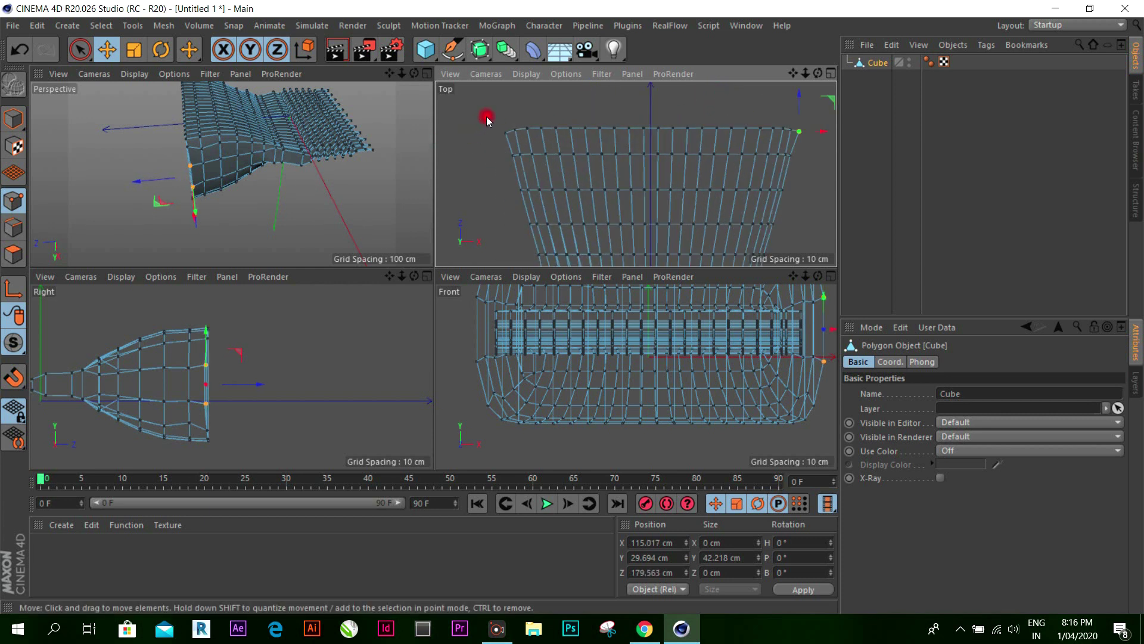
{"action": "left_click_drag", "start_coordinate": [488, 118], "coordinate": [502, 132]}
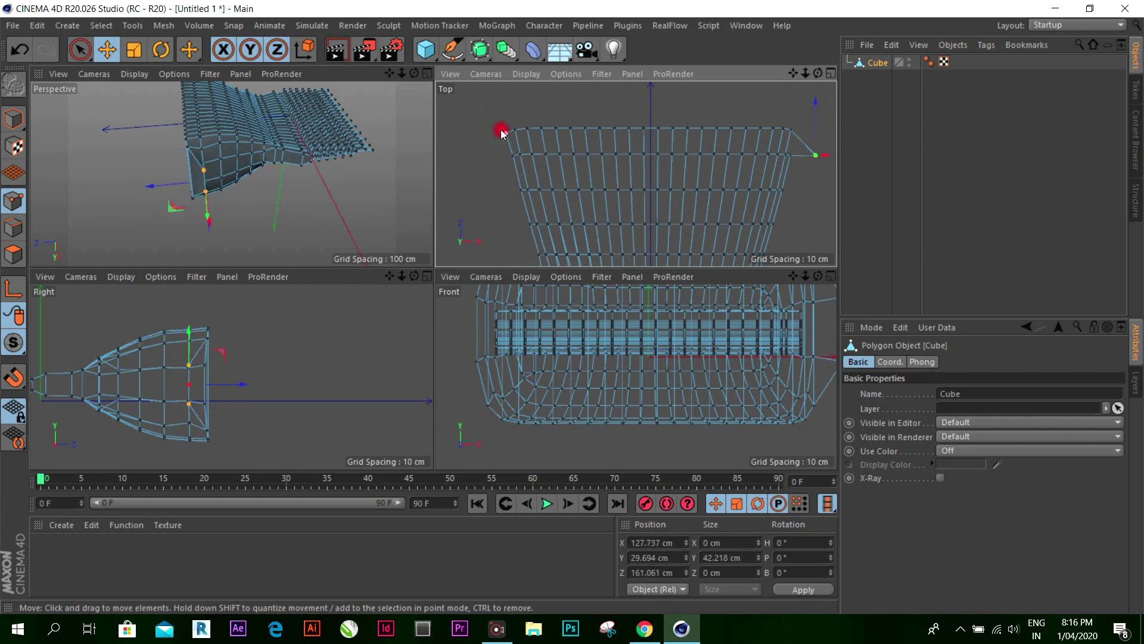
Step: Undo the trial point moves and rectangle-select the row of points along the top edge
{"action": "key", "text": "ctrl+z"}
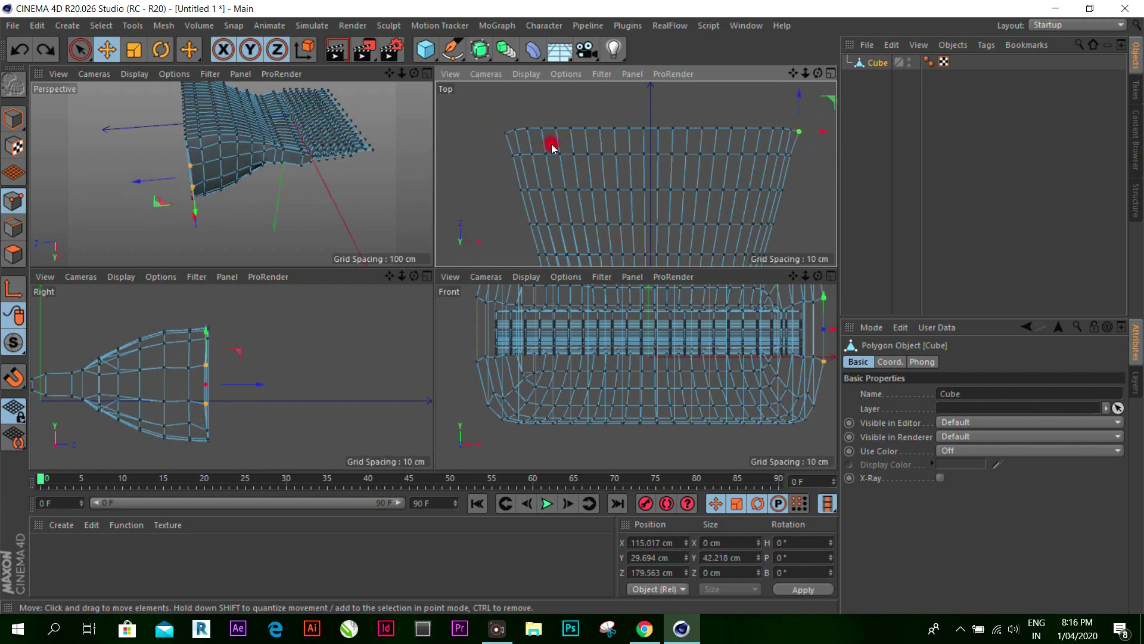
{"action": "left_click", "coordinate": [80, 49]}
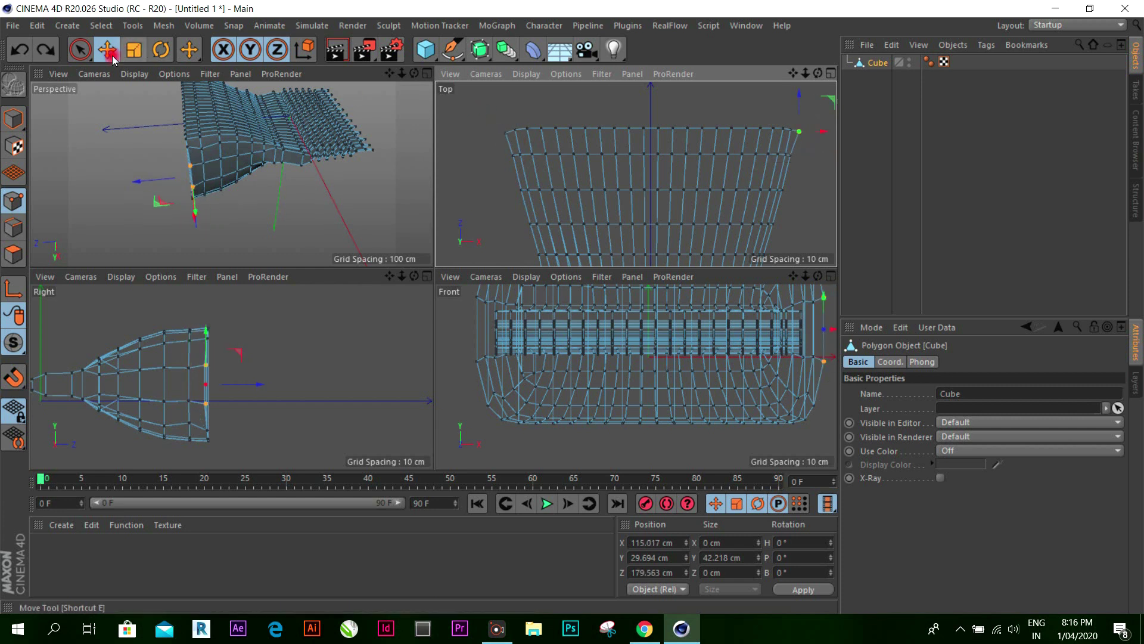
{"action": "left_click", "coordinate": [508, 134]}
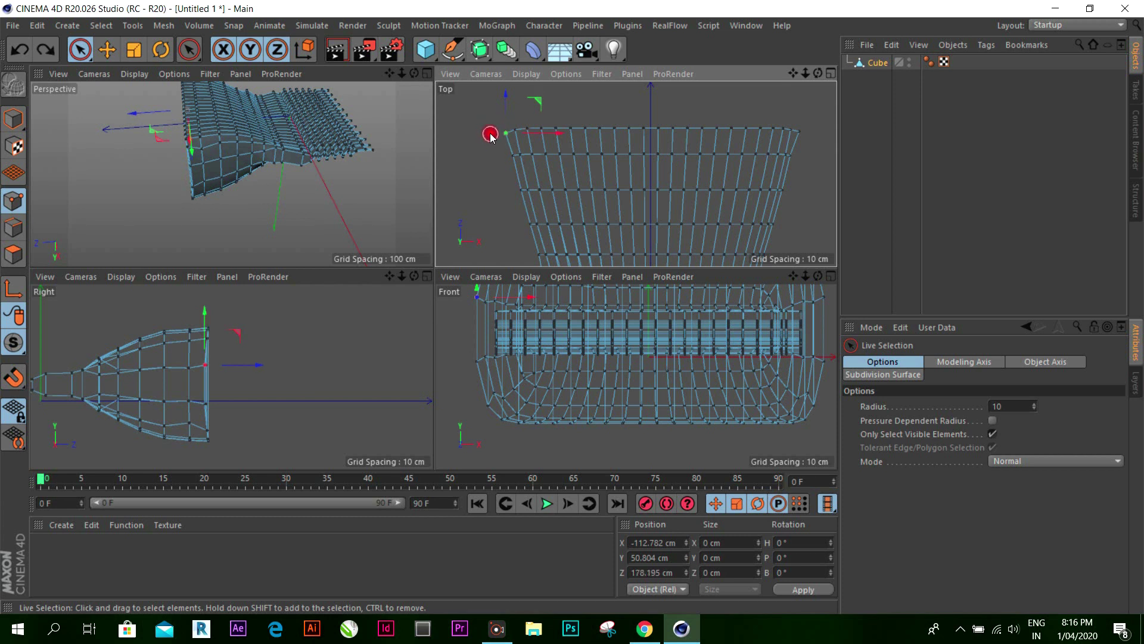
{"action": "left_click_drag", "start_coordinate": [508, 145], "coordinate": [506, 100]}
{"action": "key", "text": "ctrl+z"}
{"action": "right_click", "coordinate": [83, 51]}
{"action": "left_click", "coordinate": [82, 55]}
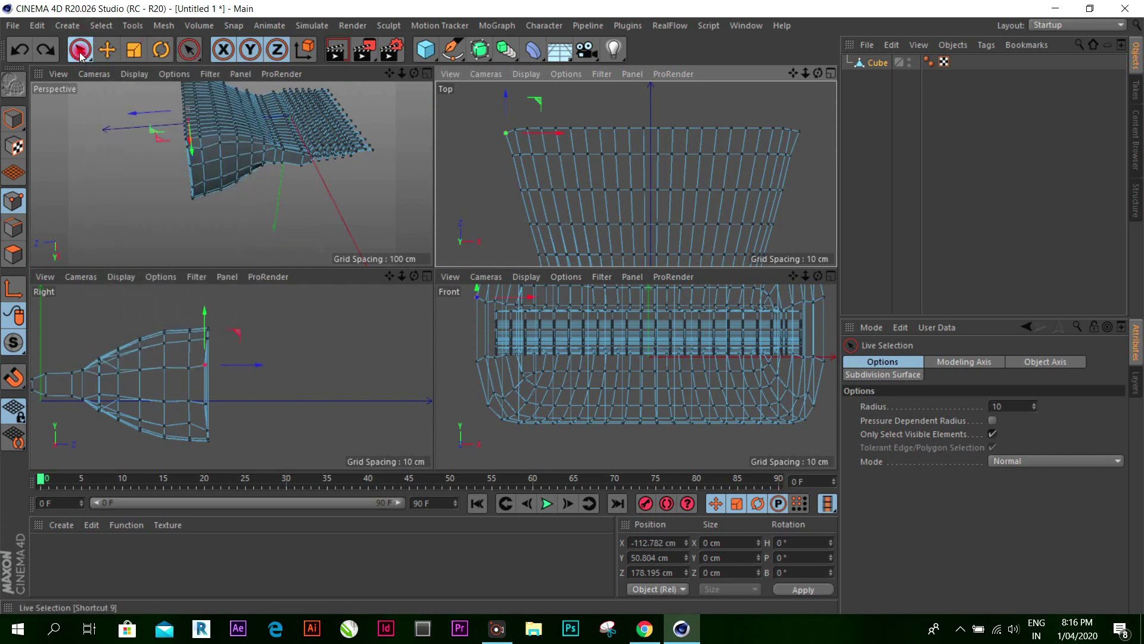
{"action": "left_click_drag", "start_coordinate": [85, 59], "coordinate": [149, 100]}
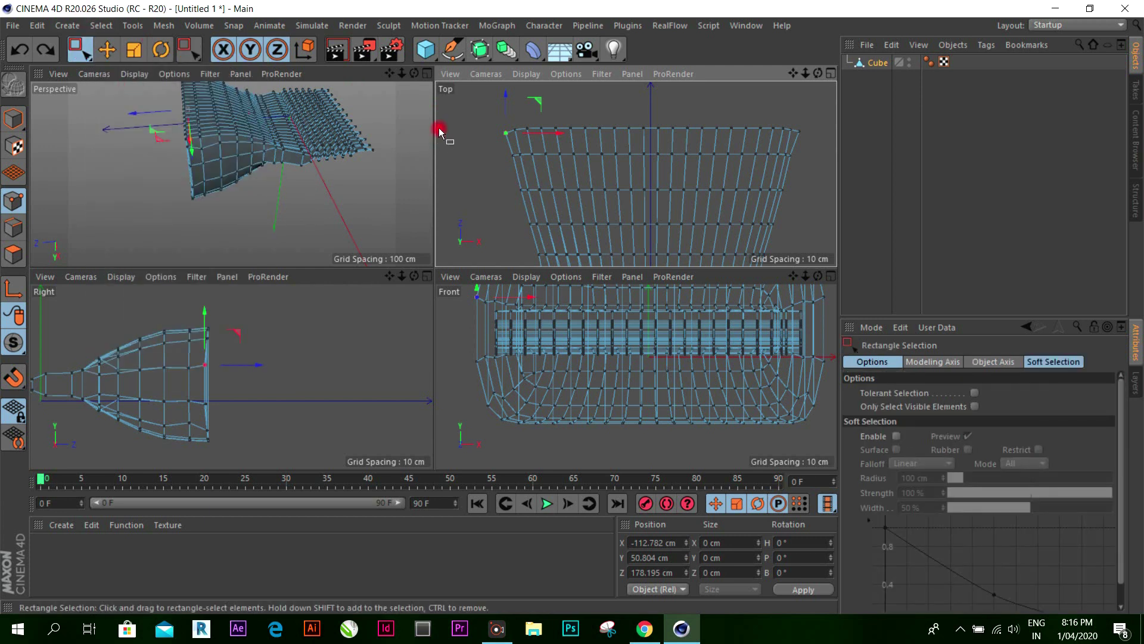
{"action": "left_click_drag", "start_coordinate": [506, 144], "coordinate": [507, 144]}
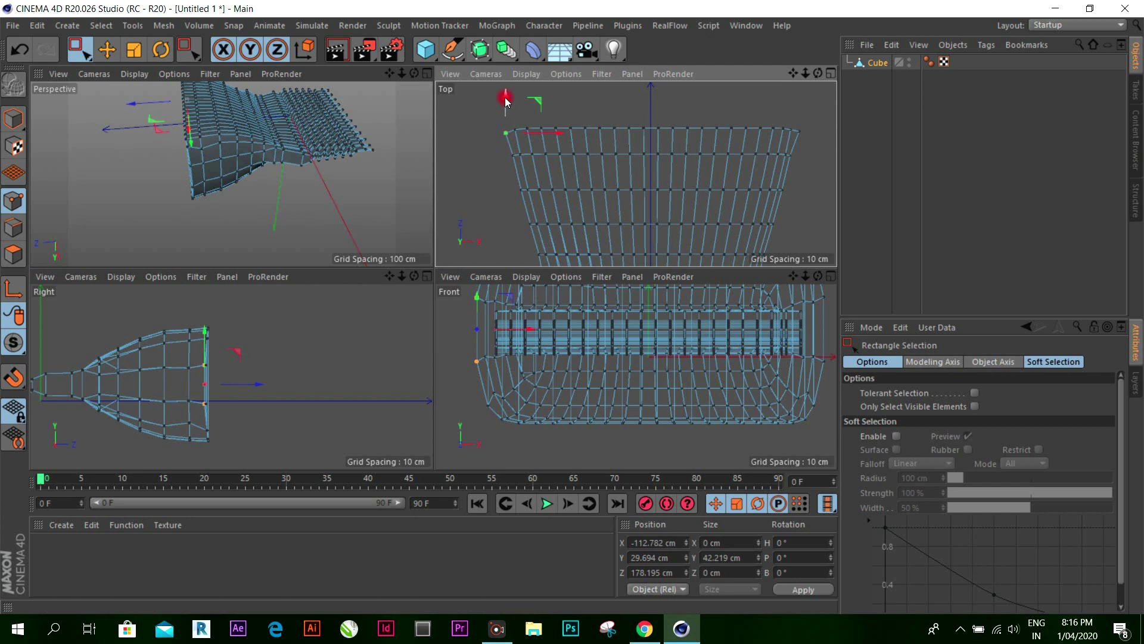
Step: Zoom the Top view and maximise it so the whole mesh and pleated tail are visible
{"action": "scroll", "coordinate": [566, 107], "scroll_direction": "down", "scroll_amount": 3}
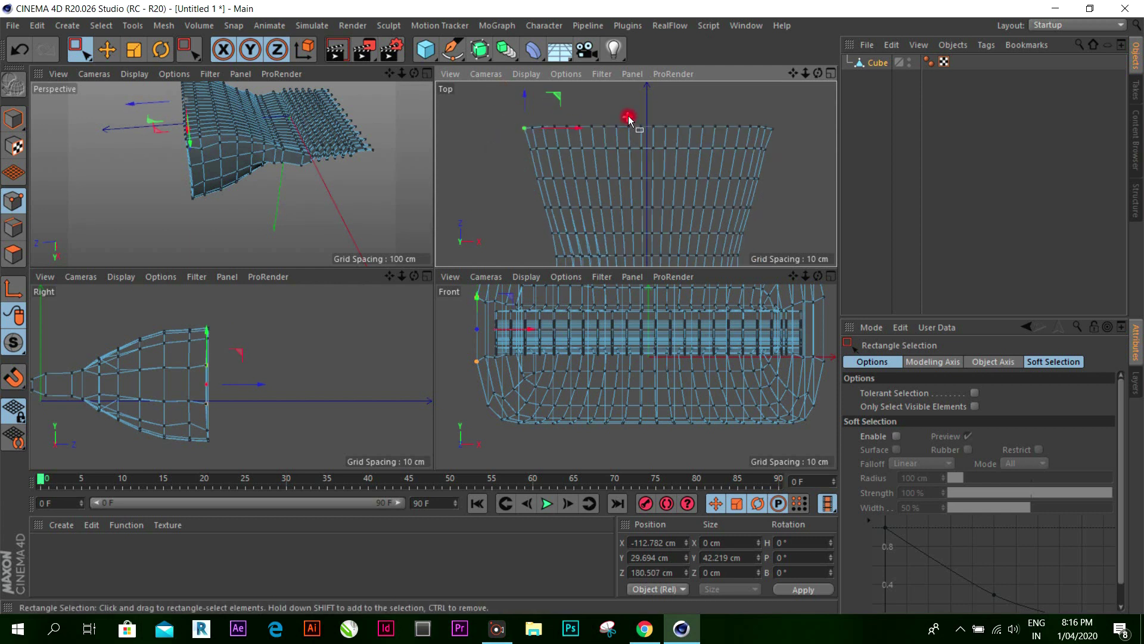
{"action": "scroll", "coordinate": [674, 98], "scroll_direction": "down", "scroll_amount": 2}
{"action": "scroll", "coordinate": [730, 99], "scroll_direction": "down", "scroll_amount": 2}
{"action": "scroll", "coordinate": [771, 140], "scroll_direction": "up", "scroll_amount": 1}
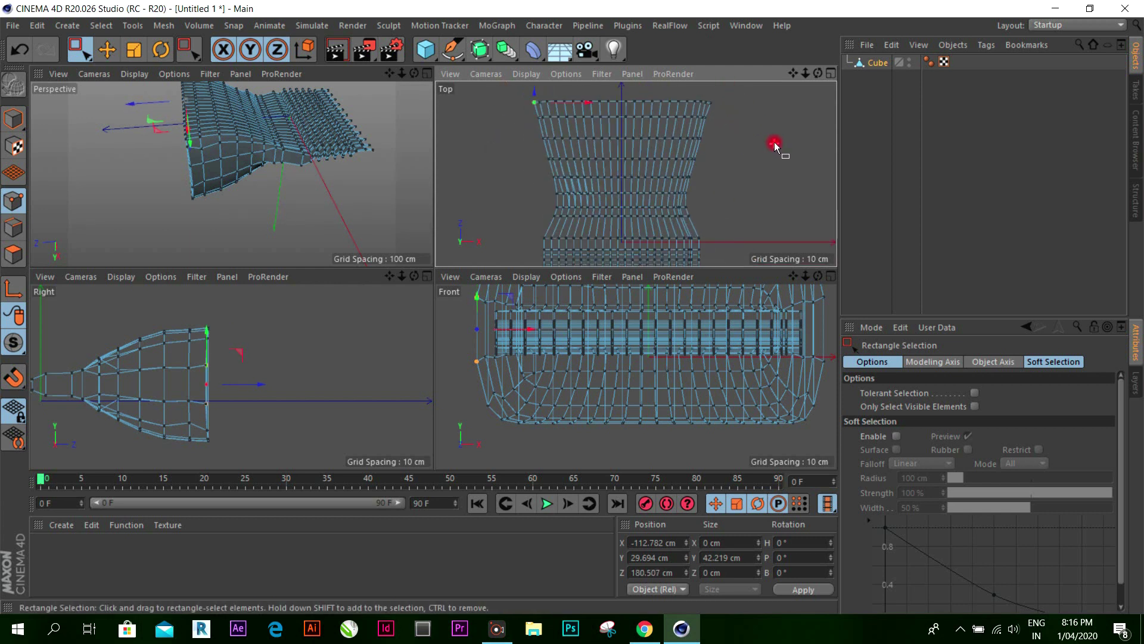
{"action": "scroll", "coordinate": [768, 145], "scroll_direction": "up", "scroll_amount": 1}
{"action": "scroll", "coordinate": [759, 143], "scroll_direction": "up", "scroll_amount": 1}
{"action": "scroll", "coordinate": [754, 144], "scroll_direction": "up", "scroll_amount": 1}
{"action": "scroll", "coordinate": [689, 158], "scroll_direction": "up", "scroll_amount": 1}
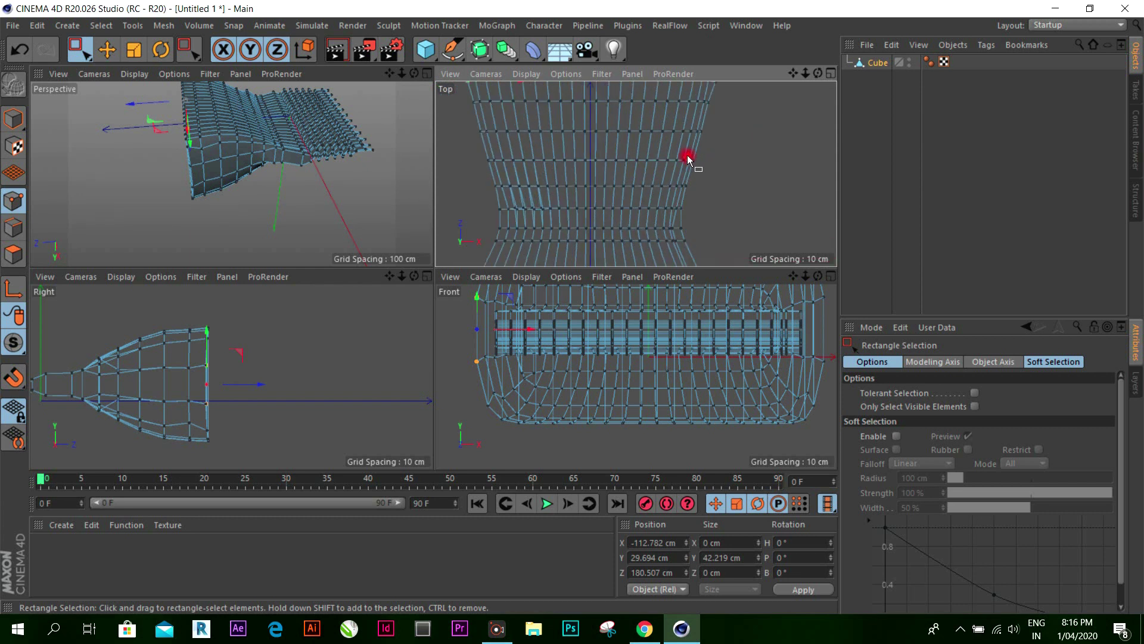
{"action": "left_click", "coordinate": [829, 74]}
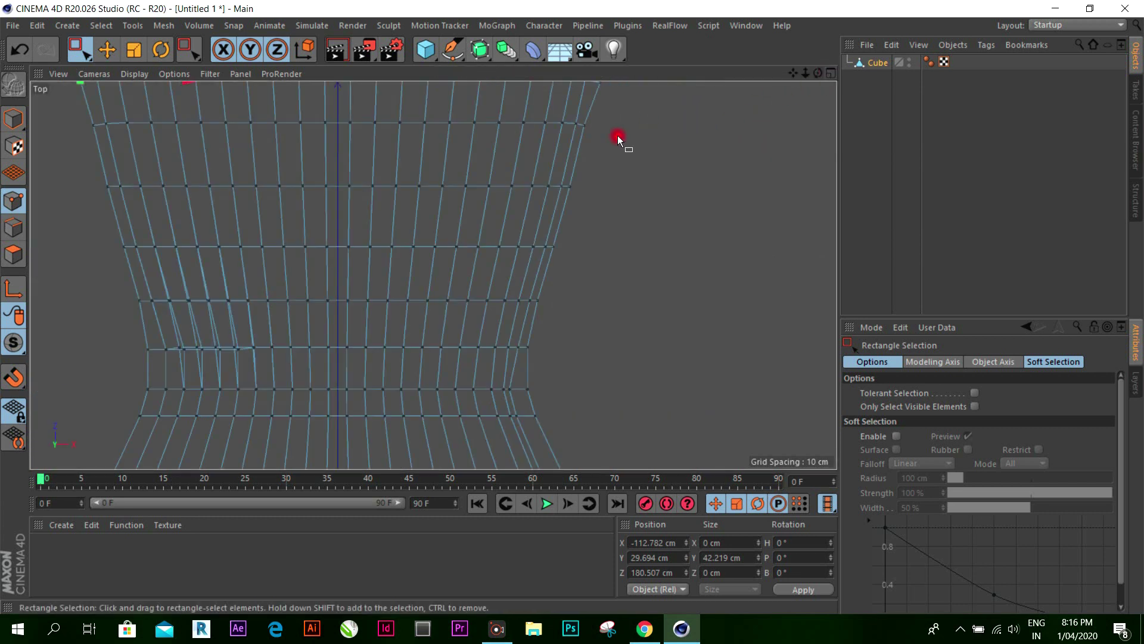
{"action": "scroll", "coordinate": [614, 149], "scroll_direction": "down", "scroll_amount": 2}
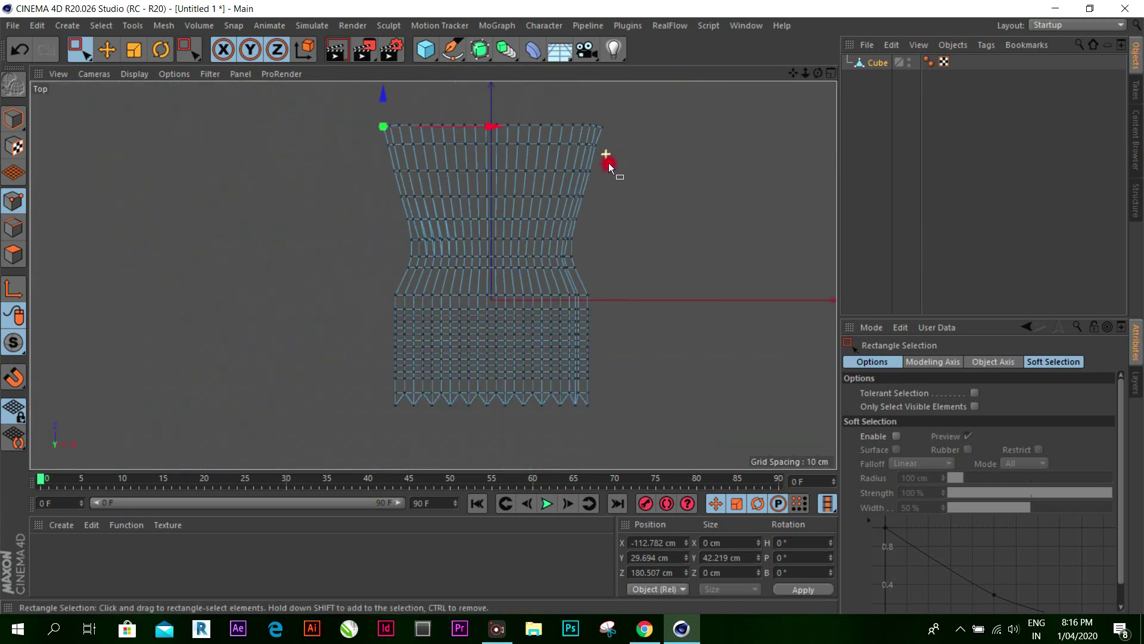
Step: Enter Edges mode, enable Loop Selection and pick the vertical edge loop on the mesh's left side
{"action": "left_click", "coordinate": [14, 227]}
{"action": "right_click", "coordinate": [226, 132]}
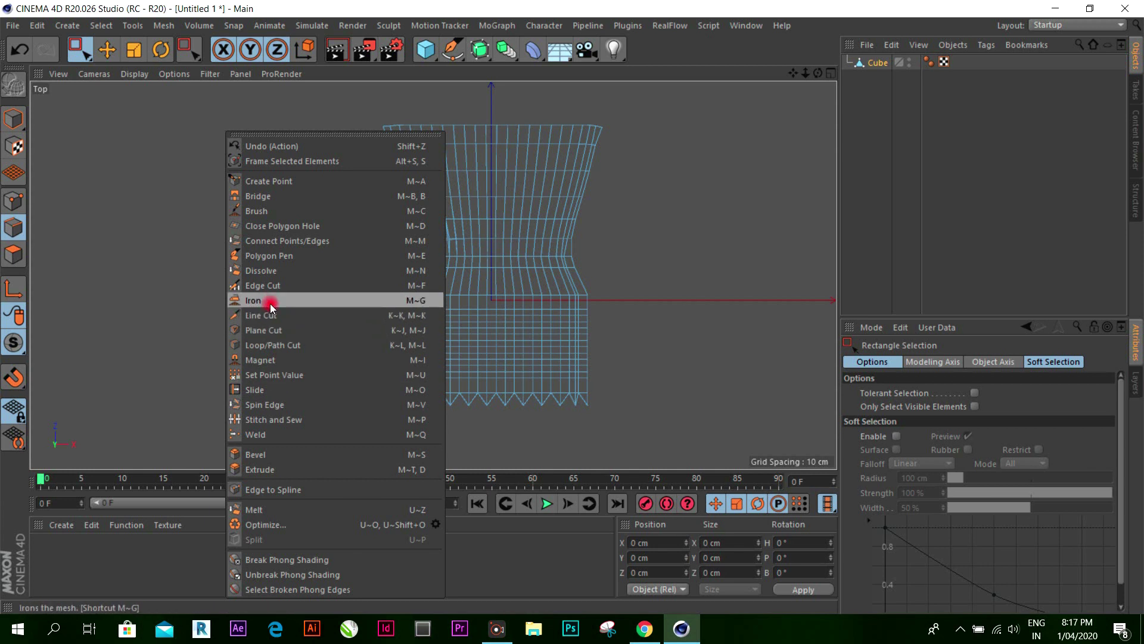
{"action": "left_click", "coordinate": [112, 28]}
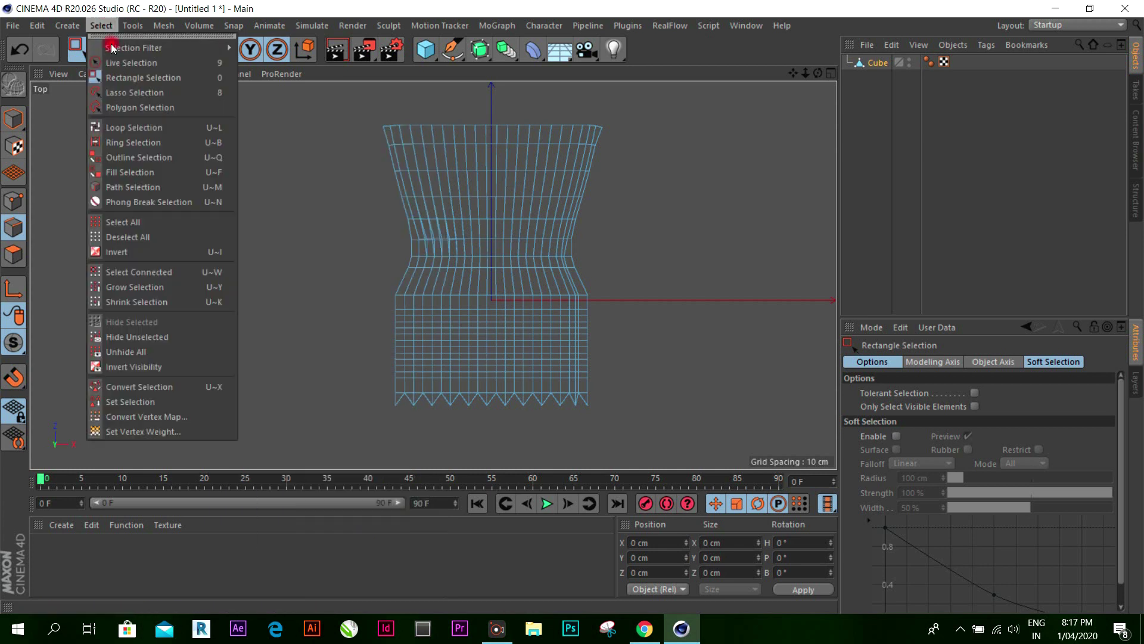
{"action": "left_click", "coordinate": [172, 128]}
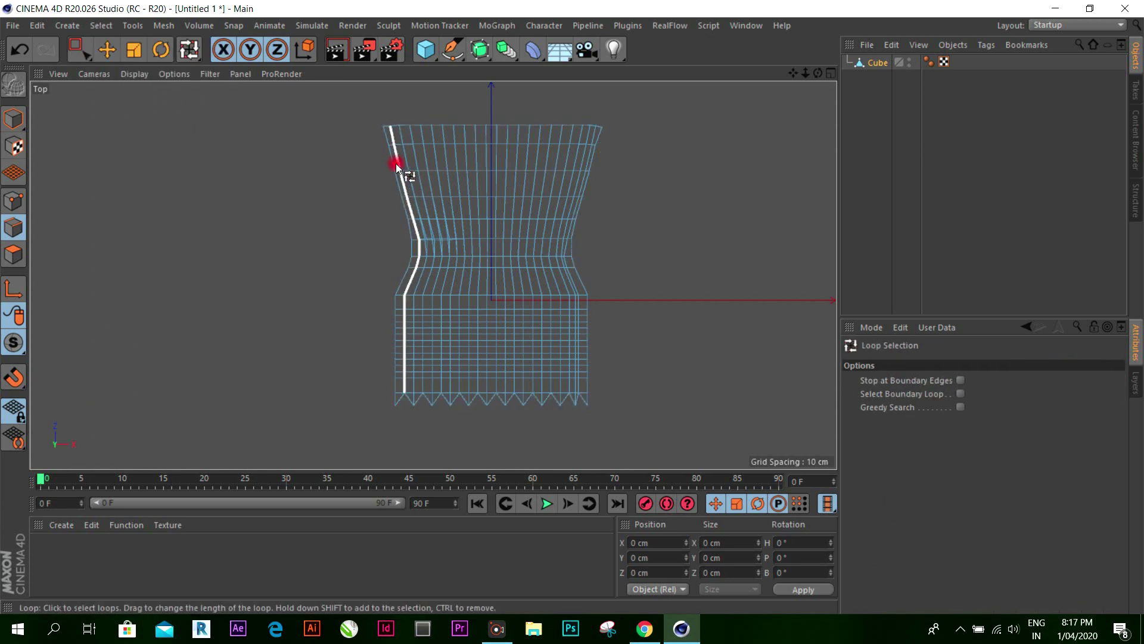
{"action": "left_click", "coordinate": [108, 50]}
{"action": "left_click", "coordinate": [398, 194]}
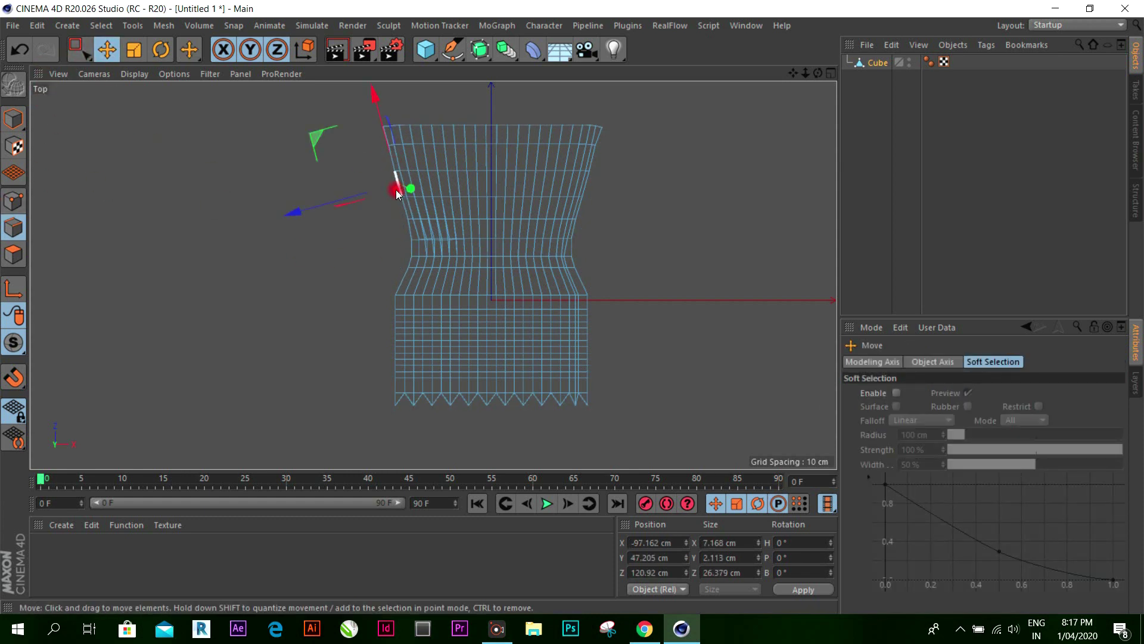
{"action": "left_click", "coordinate": [99, 26]}
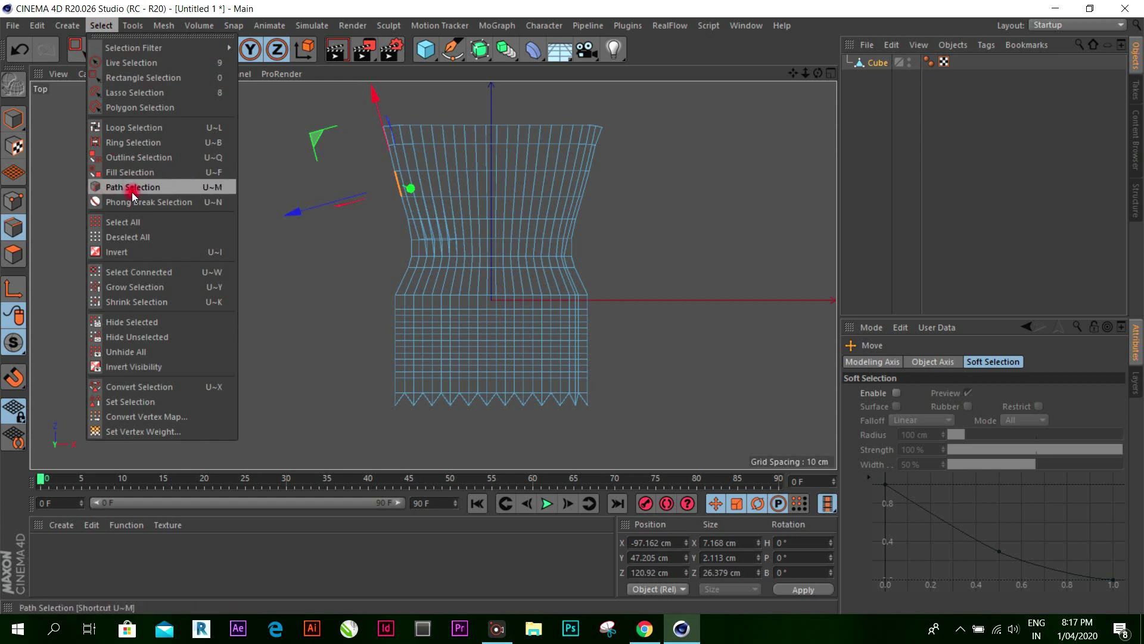
{"action": "left_click", "coordinate": [139, 129]}
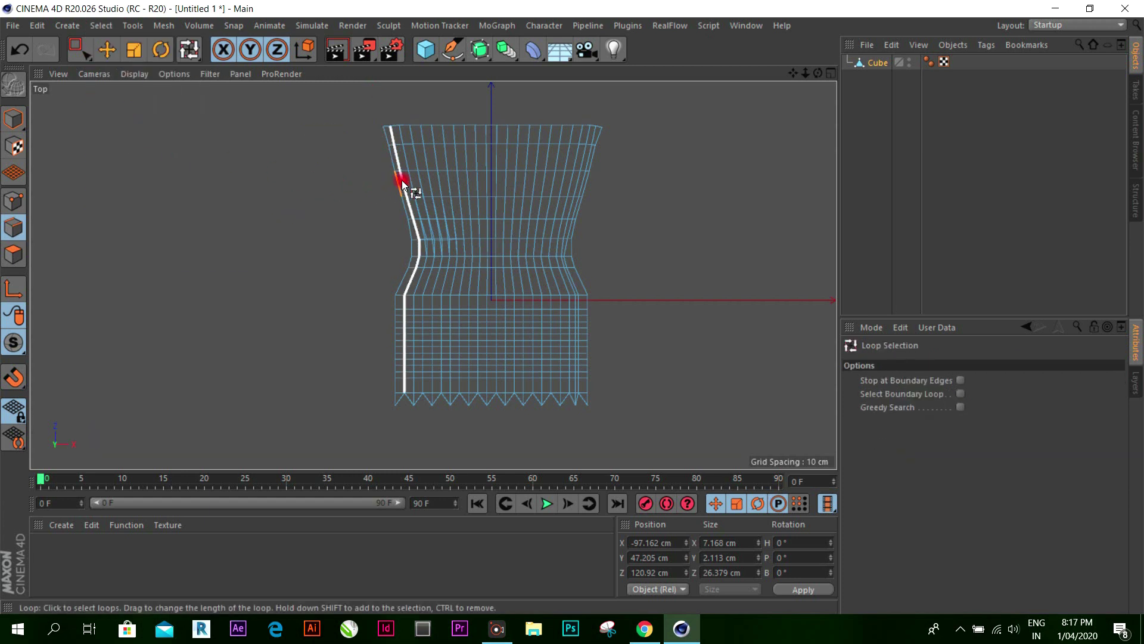
{"action": "left_click", "coordinate": [430, 188]}
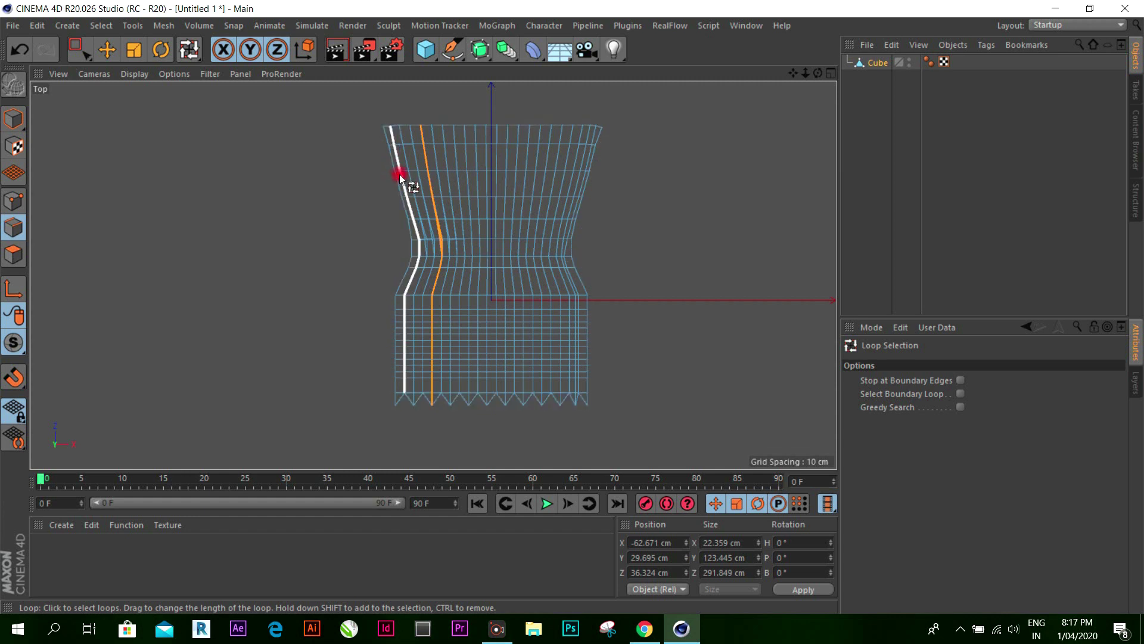
{"action": "left_click", "coordinate": [453, 177]}
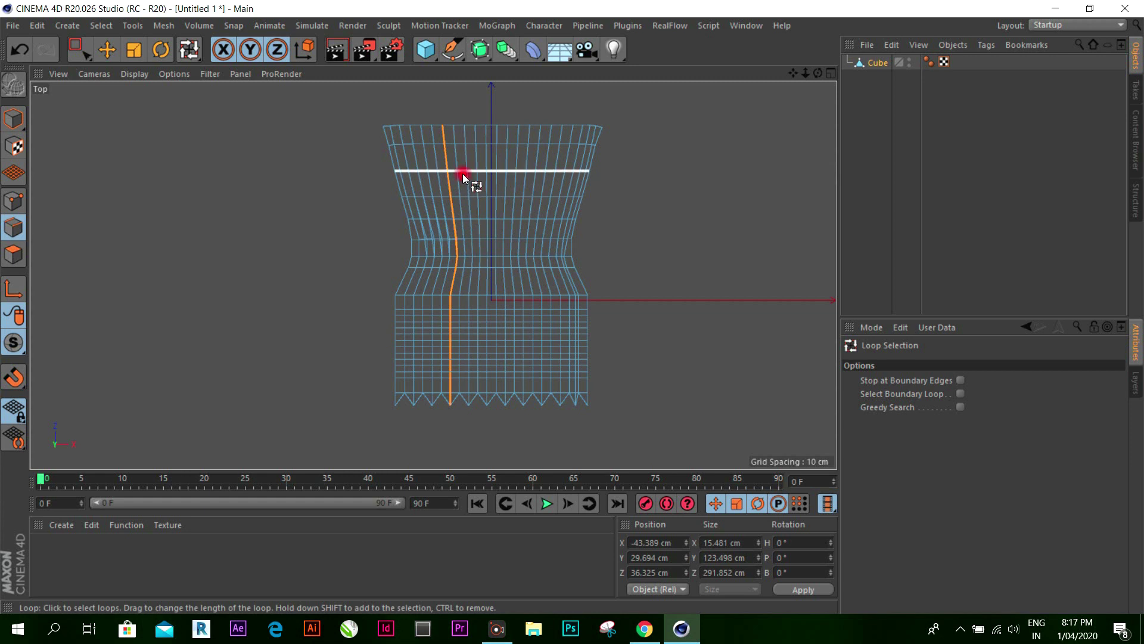
{"action": "mouse_move", "coordinate": [475, 187]}
{"action": "left_mouse_down"}
{"action": "mouse_move", "coordinate": [572, 179]}
{"action": "mouse_move", "coordinate": [568, 216]}
{"action": "left_mouse_up"}
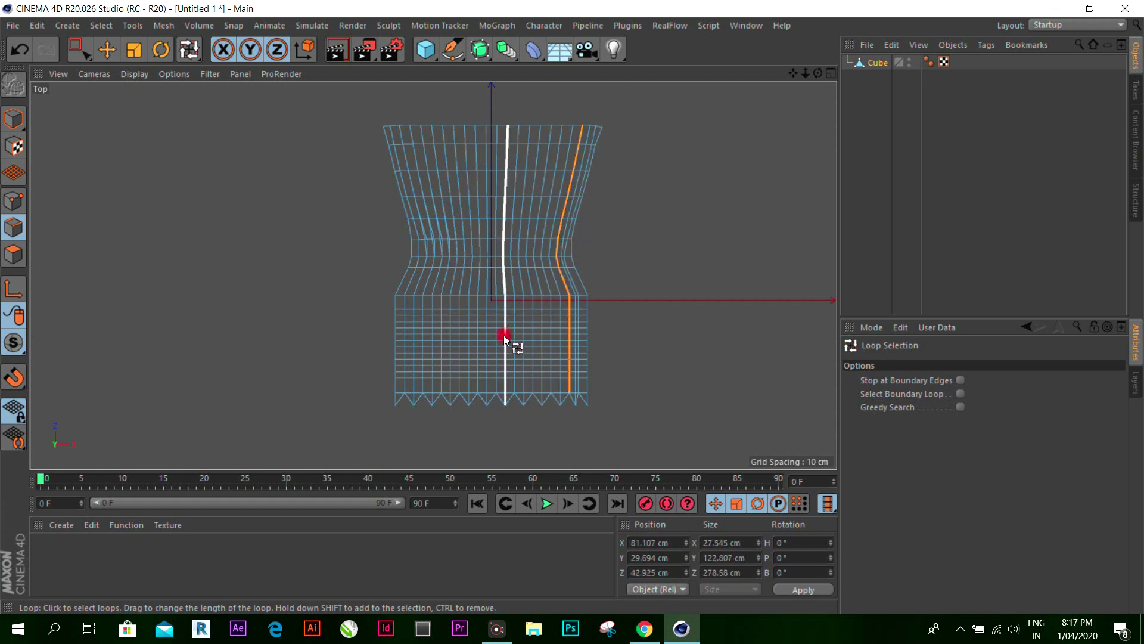
{"action": "left_click", "coordinate": [524, 255]}
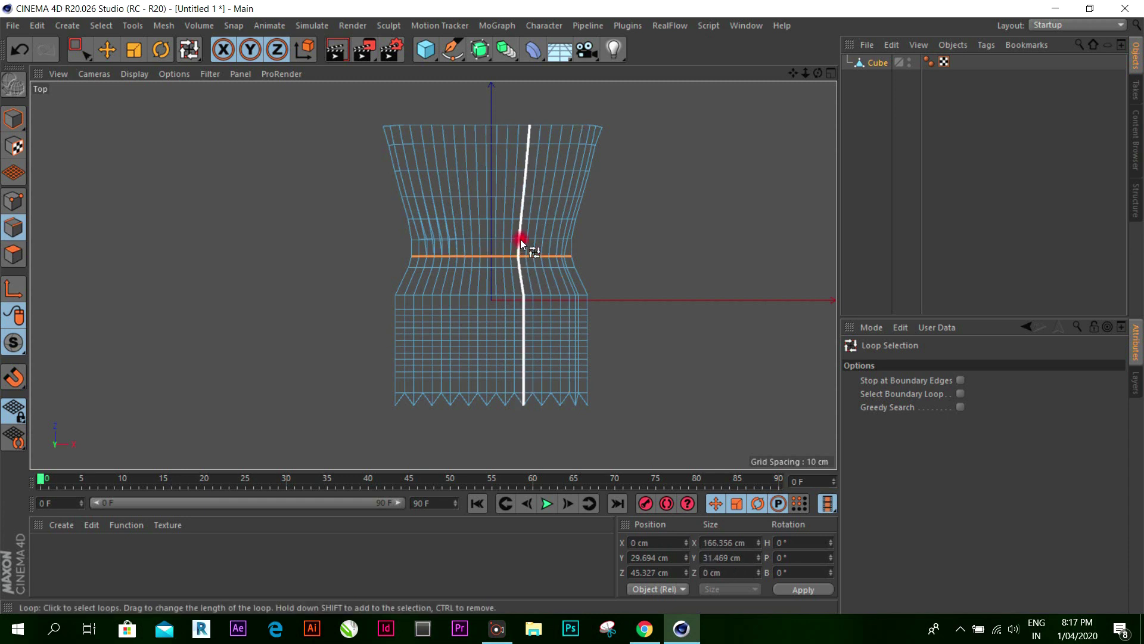
{"action": "left_click", "coordinate": [508, 239]}
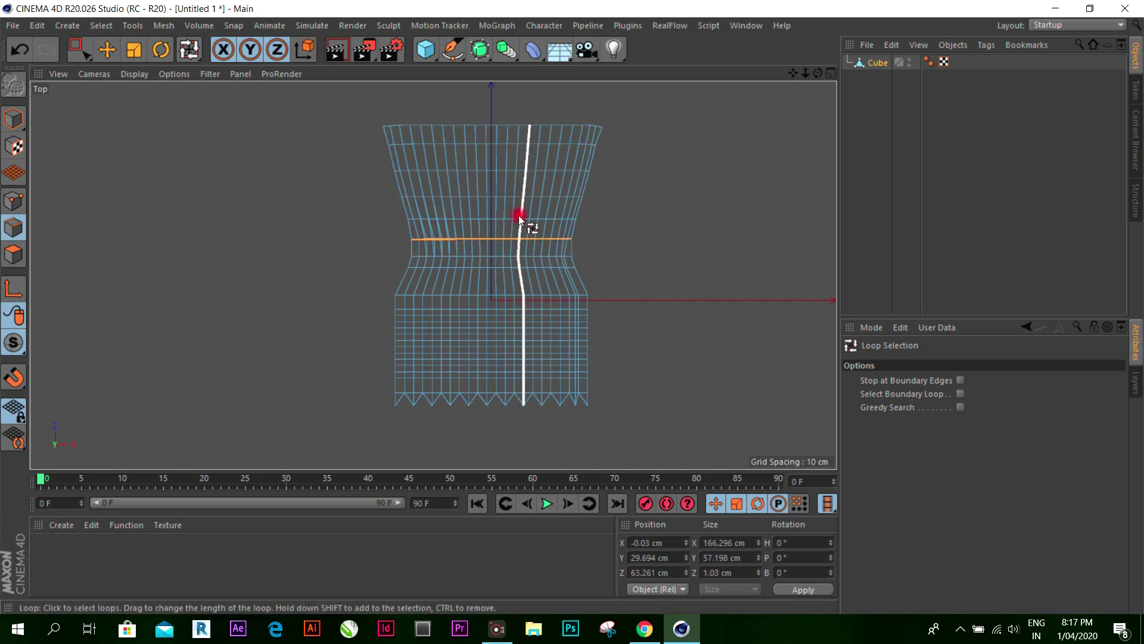
{"action": "scroll", "coordinate": [413, 208], "scroll_direction": "up", "scroll_amount": 2}
{"action": "scroll", "coordinate": [413, 207], "scroll_direction": "up", "scroll_amount": 2}
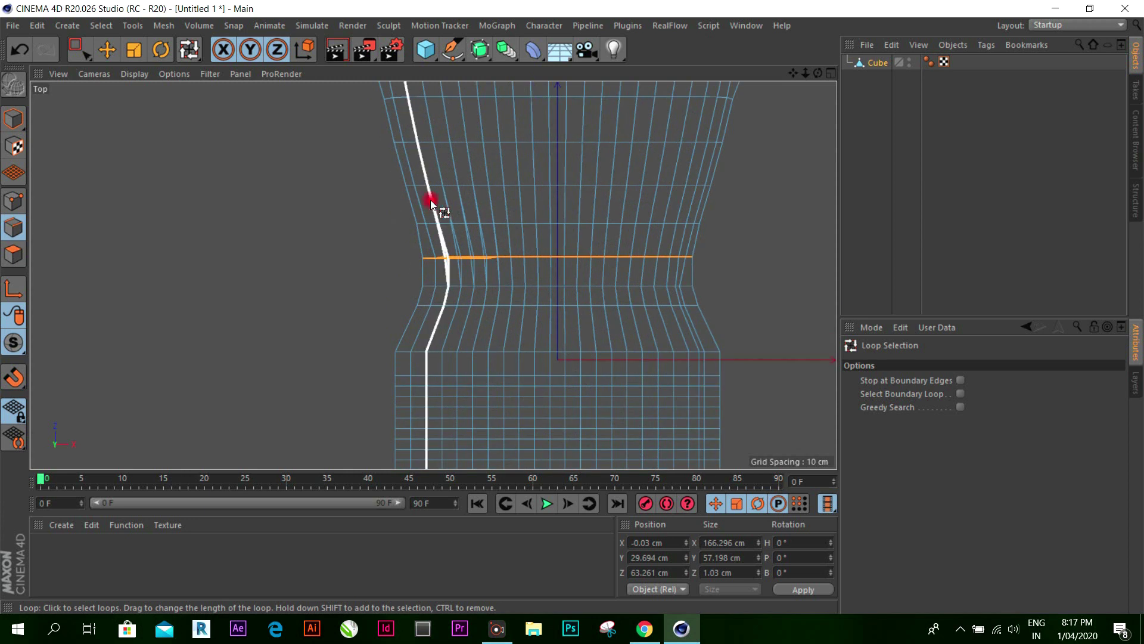
{"action": "scroll", "coordinate": [416, 209], "scroll_direction": "up", "scroll_amount": 2}
{"action": "left_click", "coordinate": [417, 208]}
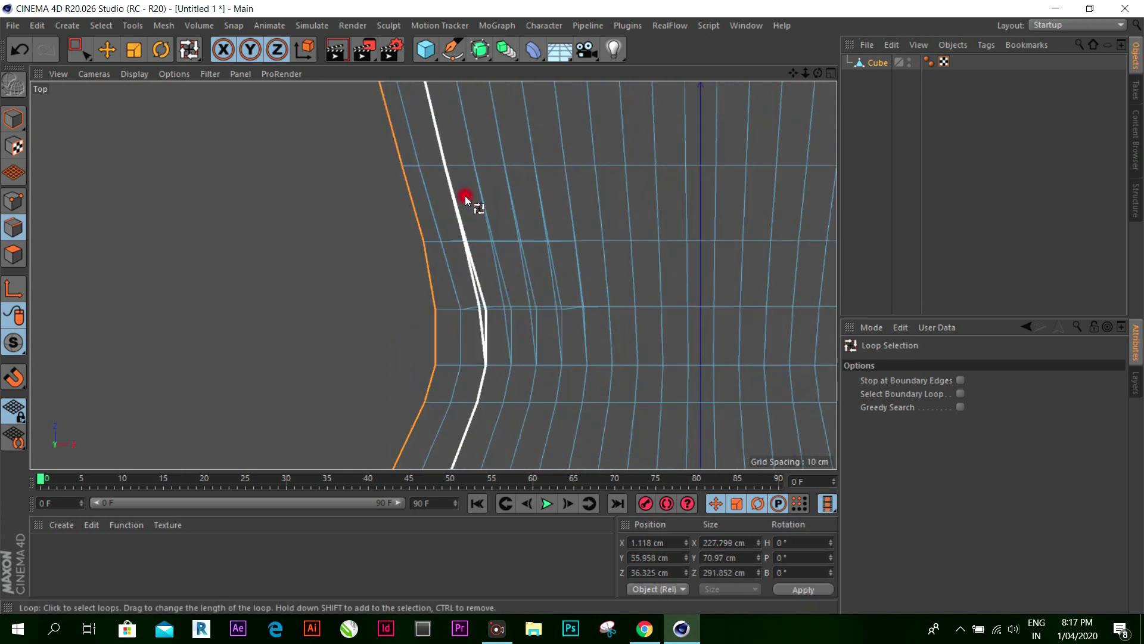
{"action": "scroll", "coordinate": [467, 202], "scroll_direction": "down", "scroll_amount": 1}
{"action": "scroll", "coordinate": [468, 197], "scroll_direction": "down", "scroll_amount": 3}
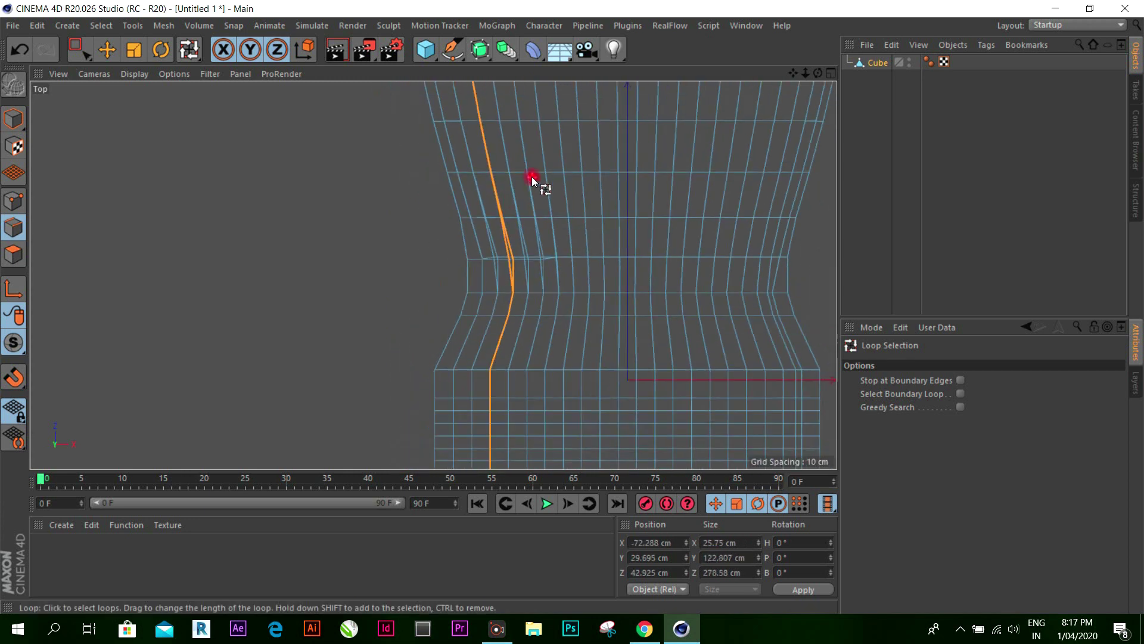
{"action": "scroll", "coordinate": [520, 190], "scroll_direction": "down", "scroll_amount": 2}
{"action": "scroll", "coordinate": [602, 140], "scroll_direction": "up", "scroll_amount": 2}
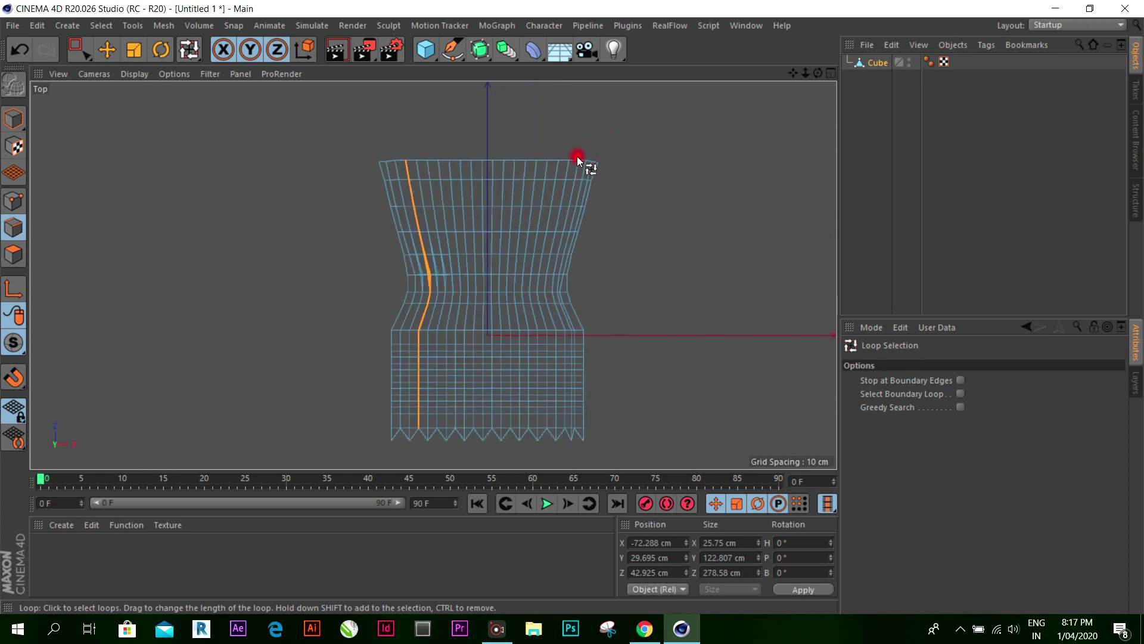
{"action": "scroll", "coordinate": [556, 311], "scroll_direction": "up", "scroll_amount": 1}
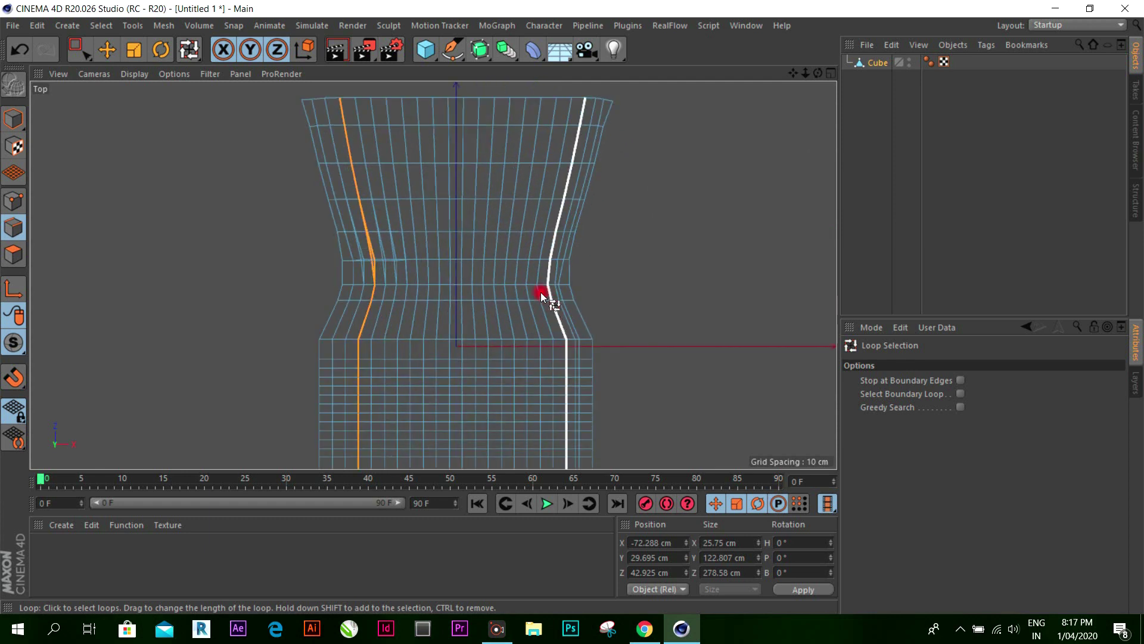
{"action": "left_click", "coordinate": [103, 51]}
{"action": "left_click", "coordinate": [206, 188]}
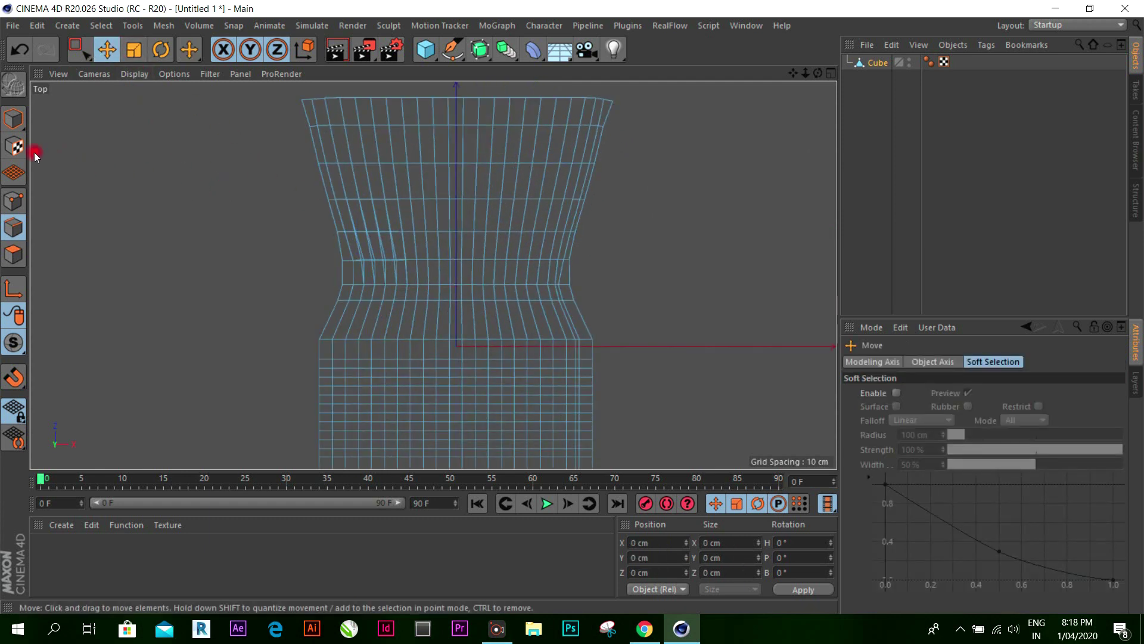
Step: Box-select the two point rows just below the waist and adjust their width with the Scale tool
{"action": "left_click", "coordinate": [3, 200]}
{"action": "scroll", "coordinate": [247, 204], "scroll_direction": "down", "scroll_amount": 1}
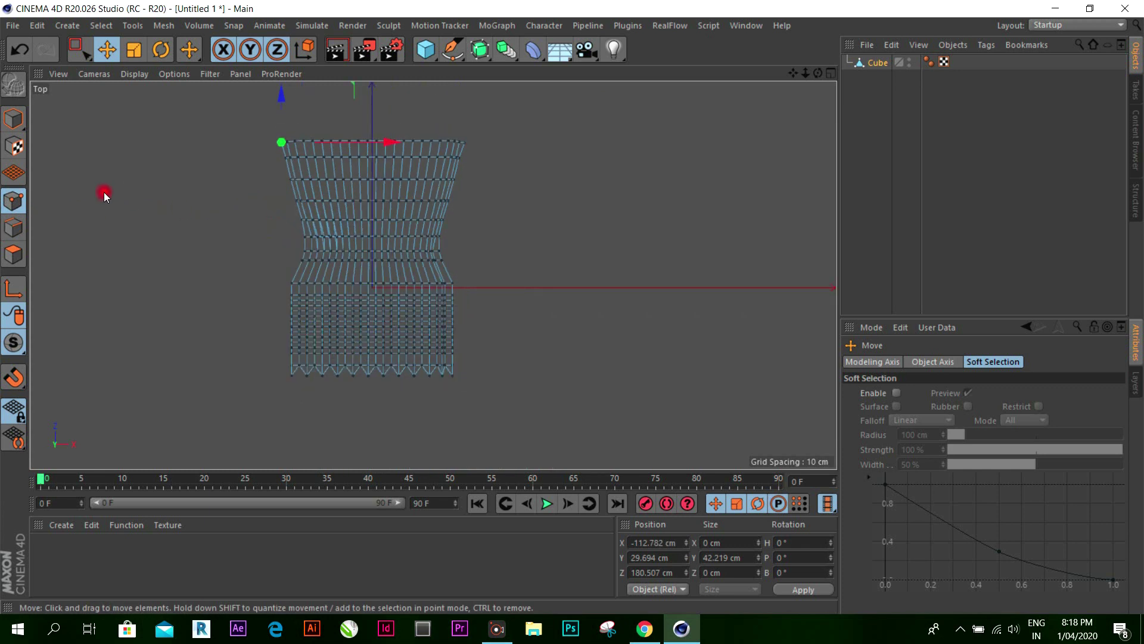
{"action": "left_click_drag", "start_coordinate": [79, 48], "coordinate": [104, 74]}
{"action": "scroll", "coordinate": [337, 275], "scroll_direction": "up", "scroll_amount": 1}
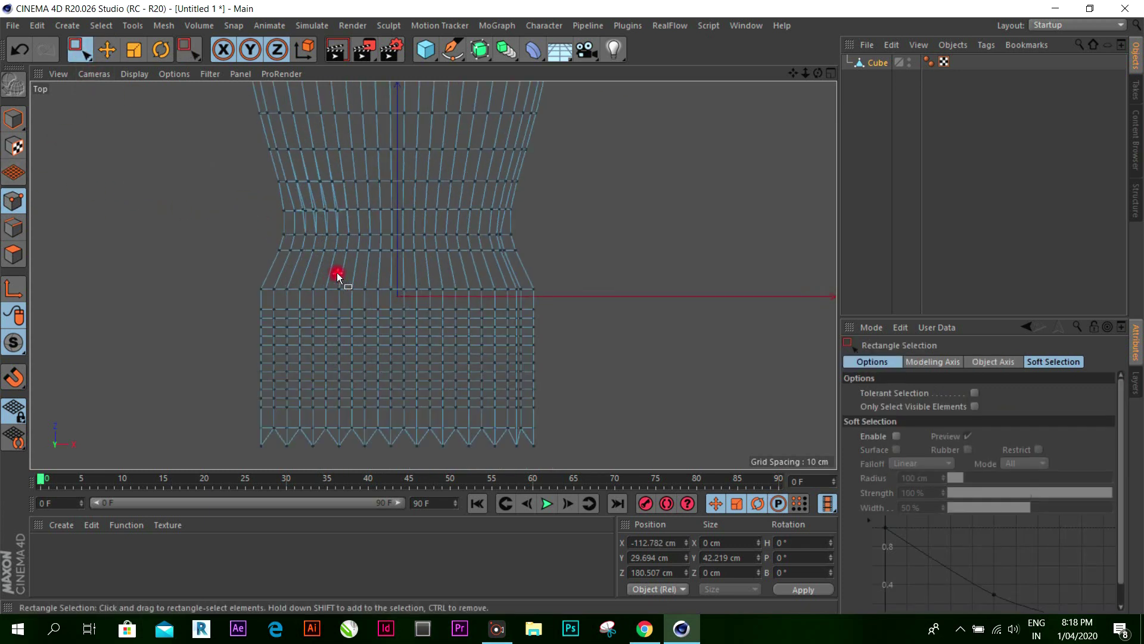
{"action": "scroll", "coordinate": [337, 275], "scroll_direction": "up", "scroll_amount": 1}
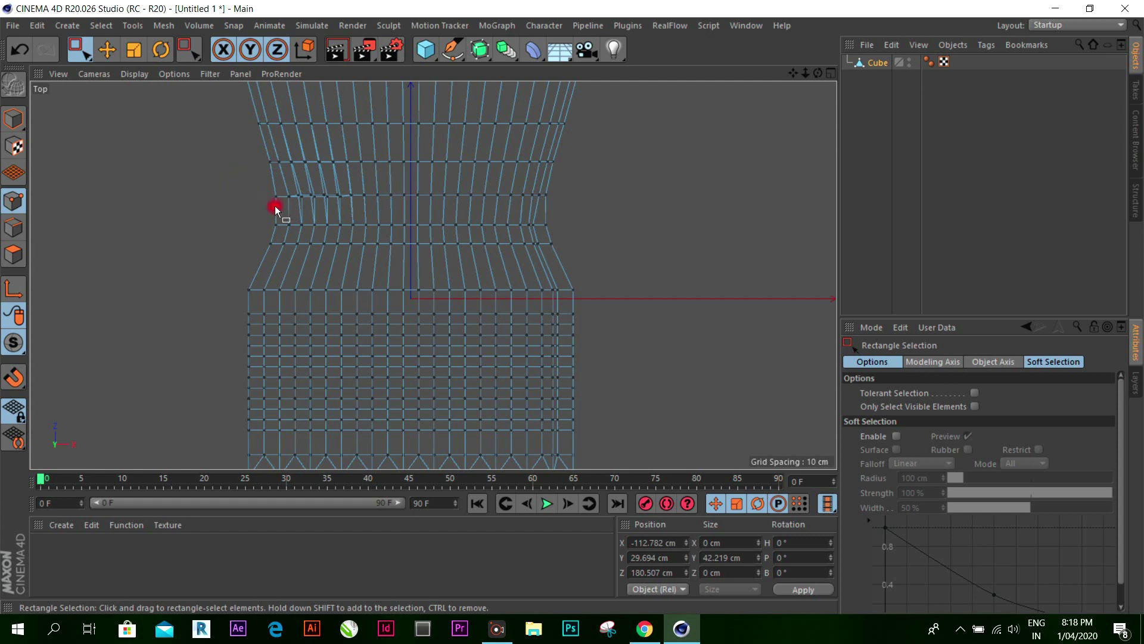
{"action": "left_click_drag", "start_coordinate": [234, 207], "coordinate": [599, 265]}
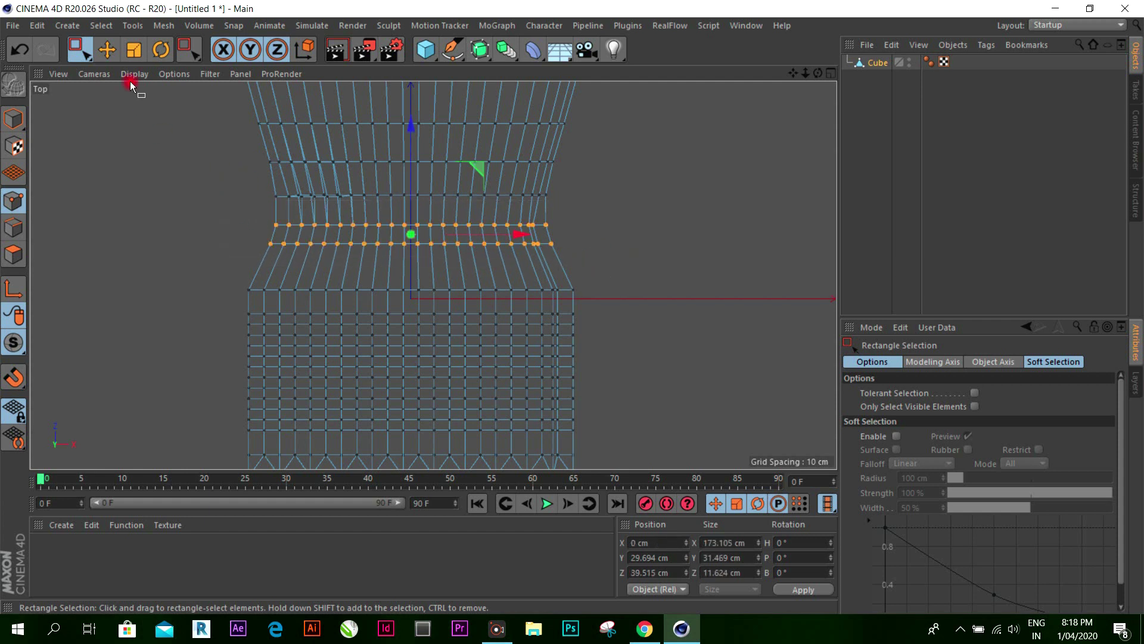
{"action": "left_click", "coordinate": [133, 50]}
{"action": "mouse_move", "coordinate": [523, 234]}
{"action": "left_mouse_down"}
{"action": "mouse_move", "coordinate": [532, 239]}
{"action": "mouse_move", "coordinate": [523, 233]}
{"action": "left_mouse_up"}
{"action": "scroll", "coordinate": [460, 217], "scroll_direction": "down", "scroll_amount": 2}
{"action": "scroll", "coordinate": [463, 214], "scroll_direction": "down", "scroll_amount": 2}
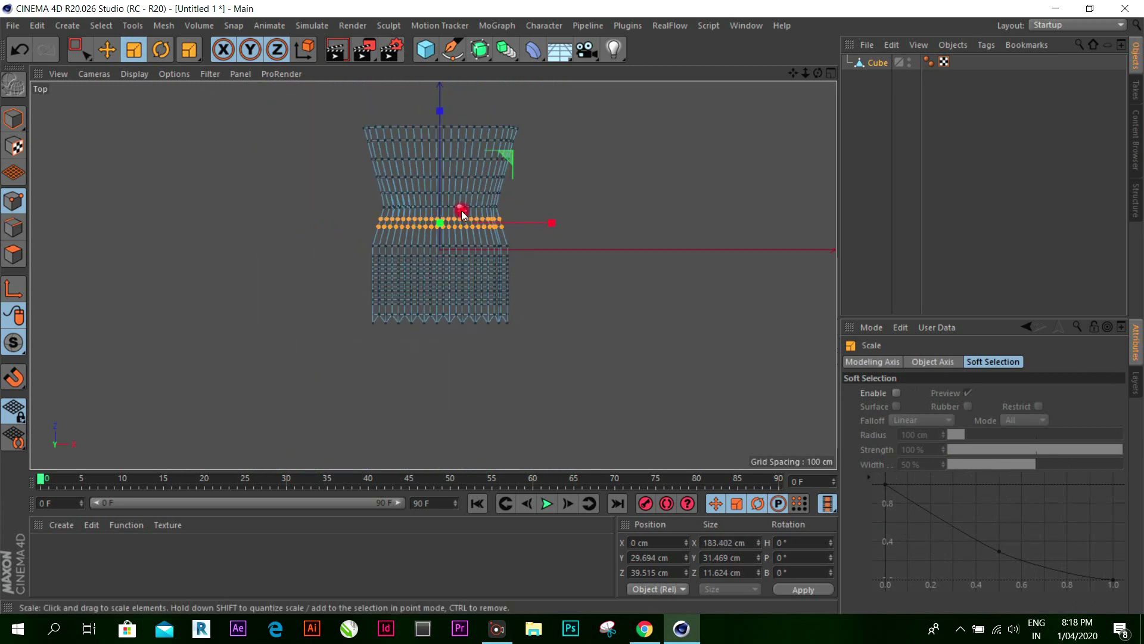
{"action": "scroll", "coordinate": [460, 166], "scroll_direction": "up", "scroll_amount": 2}
{"action": "left_click_drag", "start_coordinate": [271, 171], "coordinate": [396, 234]}
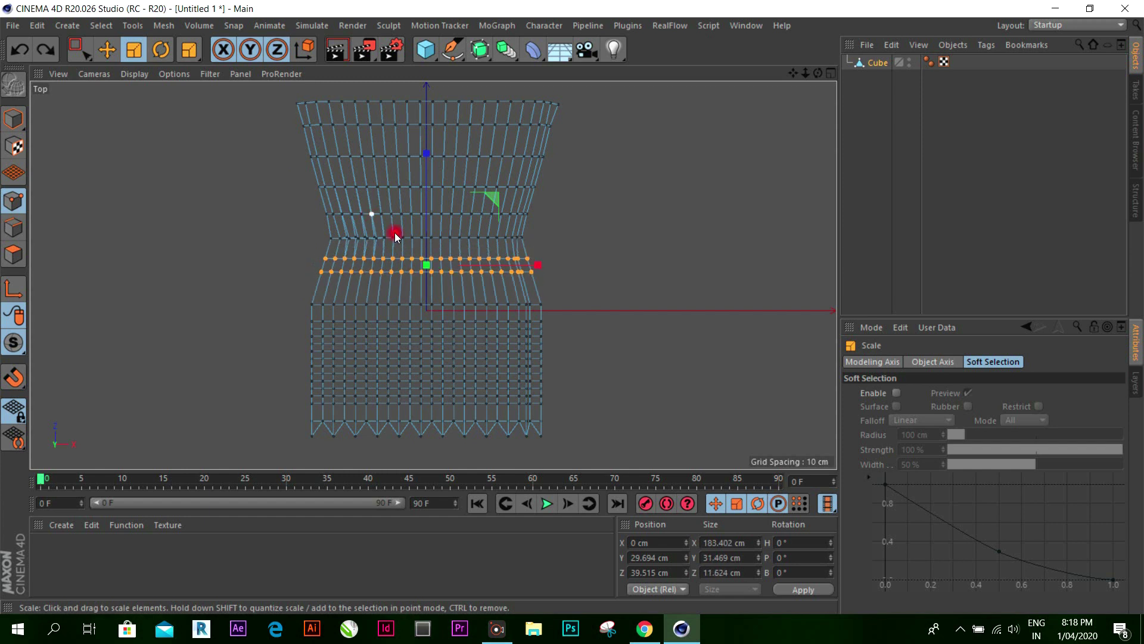
{"action": "mouse_move", "coordinate": [536, 269]}
{"action": "left_mouse_down"}
{"action": "mouse_move", "coordinate": [525, 269]}
{"action": "mouse_move", "coordinate": [538, 264]}
{"action": "left_mouse_up"}
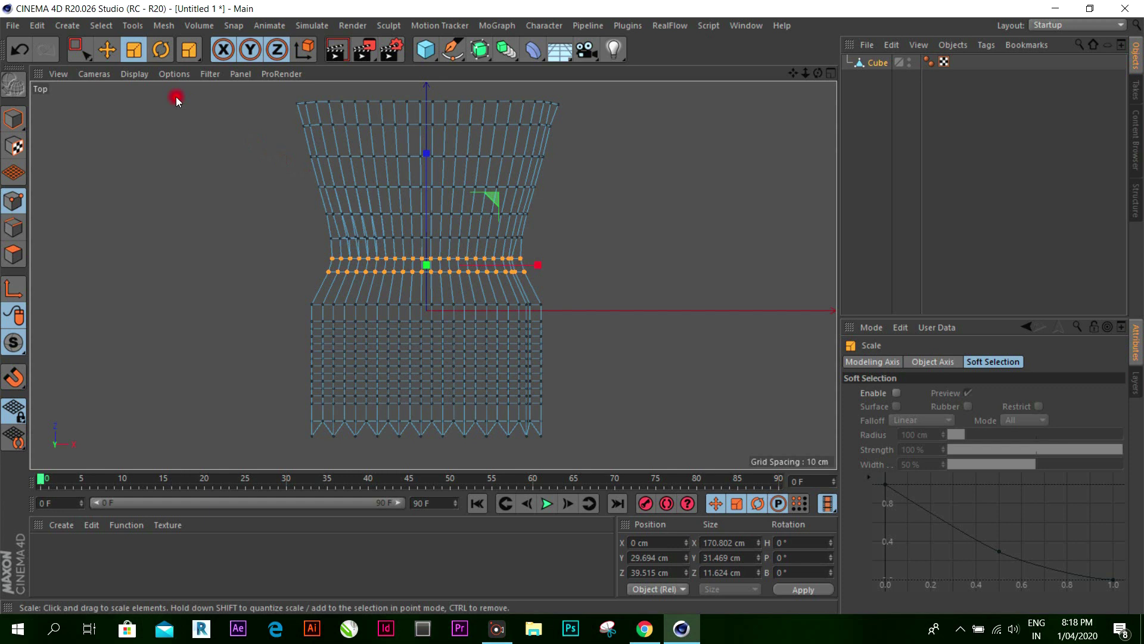
Step: Box-select the top four point rows and scale them wider to flare the rim outward
{"action": "left_click", "coordinate": [79, 55]}
{"action": "left_click", "coordinate": [136, 97]}
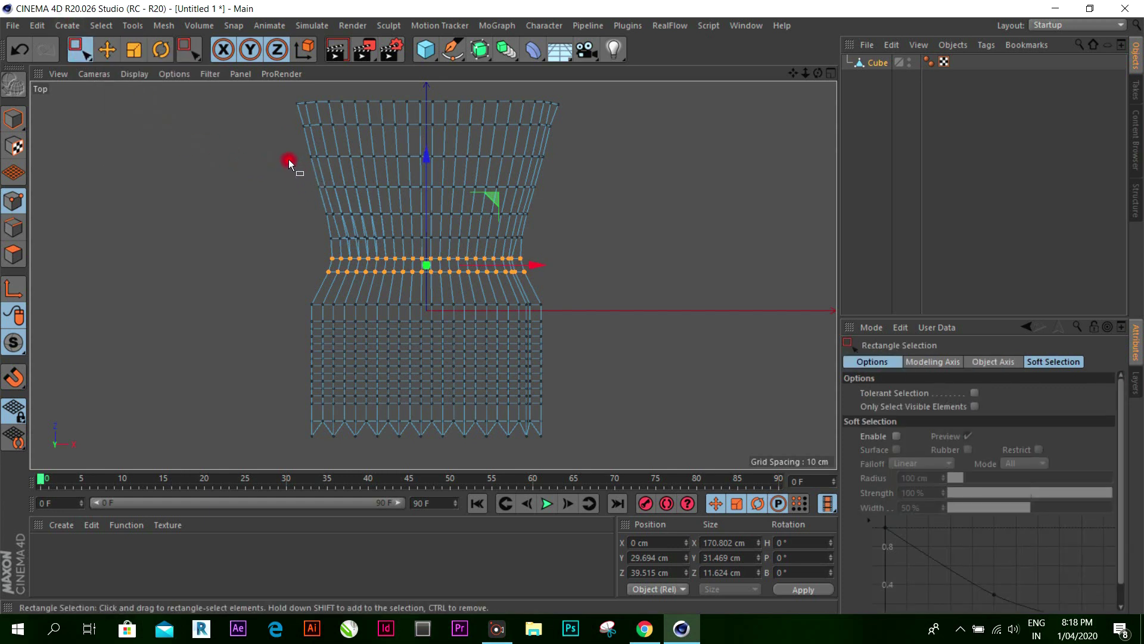
{"action": "mouse_move", "coordinate": [262, 85]}
{"action": "left_mouse_down"}
{"action": "mouse_move", "coordinate": [503, 143]}
{"action": "mouse_move", "coordinate": [595, 200]}
{"action": "left_mouse_up"}
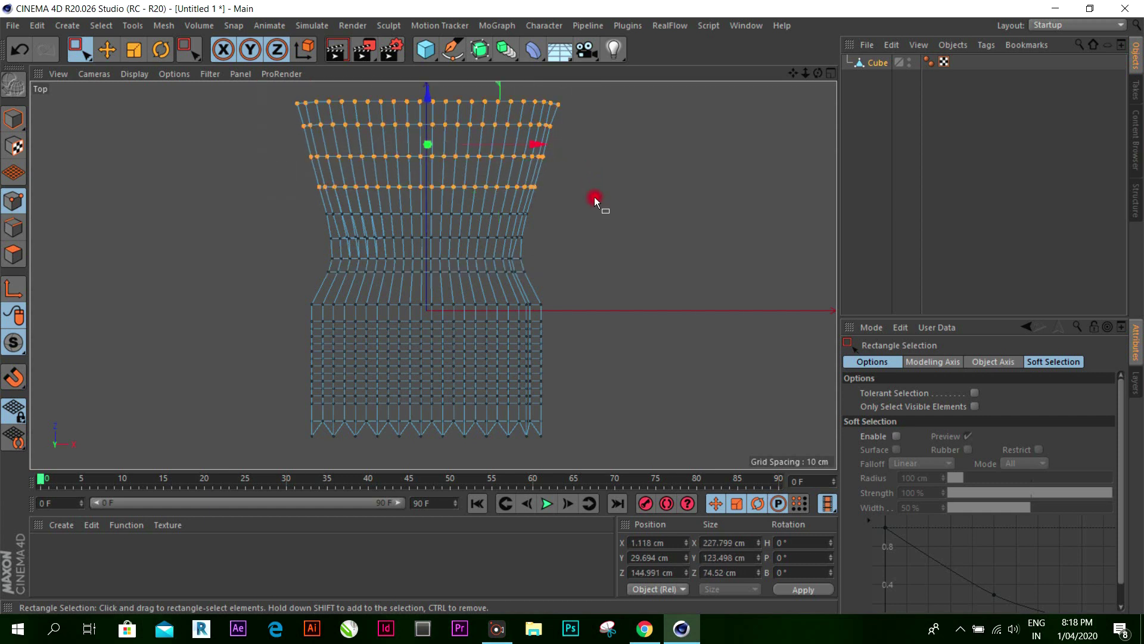
{"action": "left_click", "coordinate": [134, 49]}
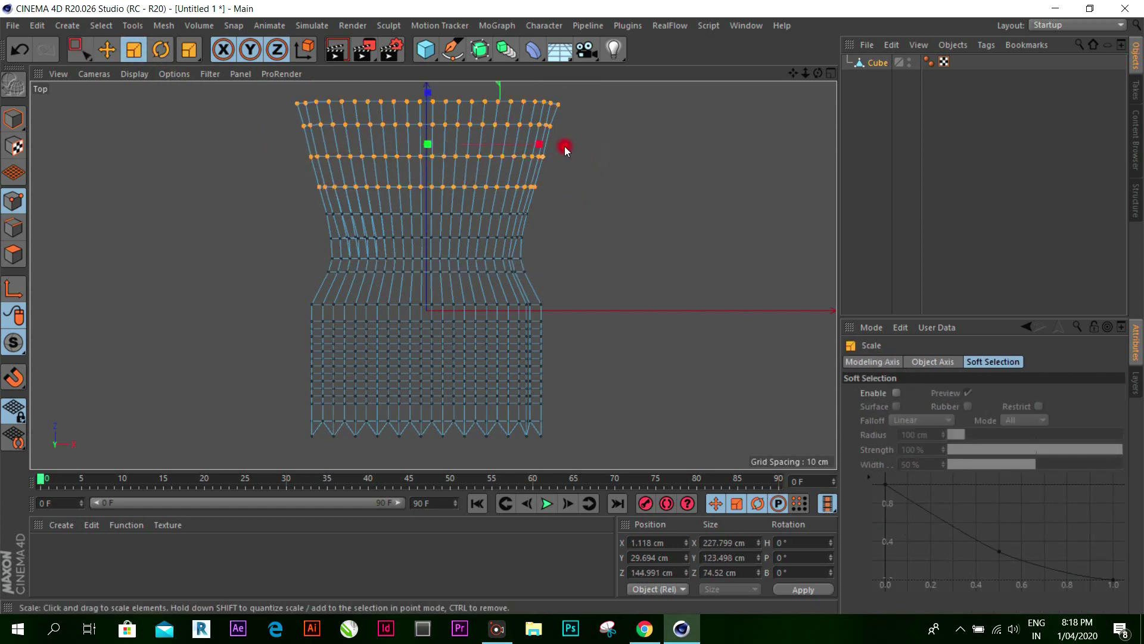
{"action": "mouse_move", "coordinate": [541, 149]}
{"action": "left_mouse_down"}
{"action": "mouse_move", "coordinate": [556, 140]}
{"action": "mouse_move", "coordinate": [541, 140]}
{"action": "left_mouse_up"}
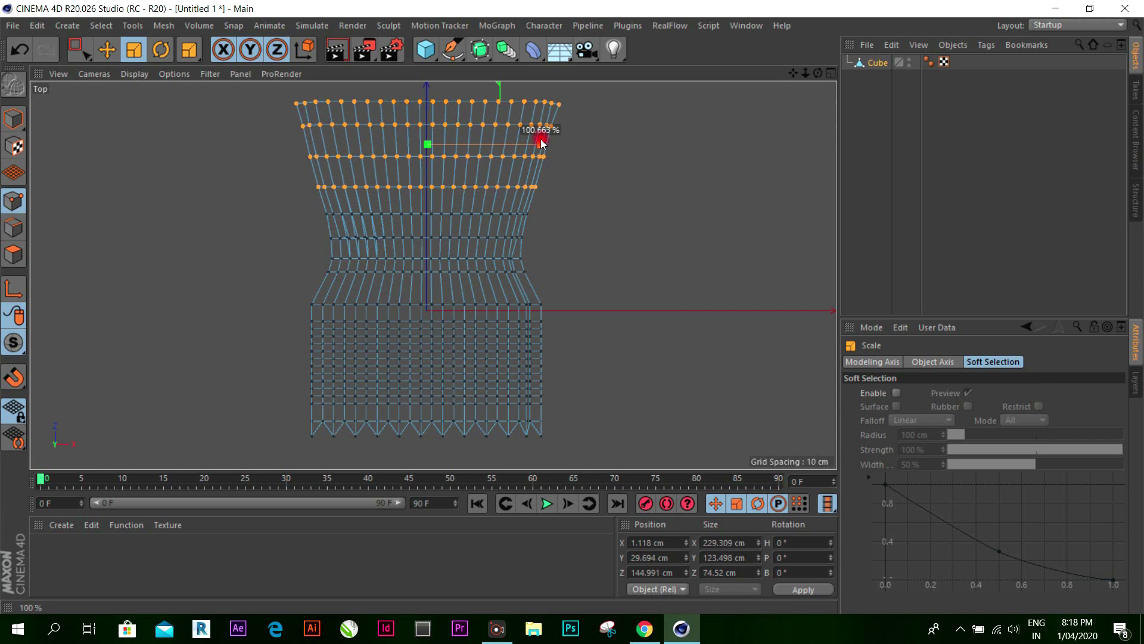
Step: Select both middle point rows and scale them inward along X to about 170.9 cm wide
{"action": "left_click", "coordinate": [78, 49]}
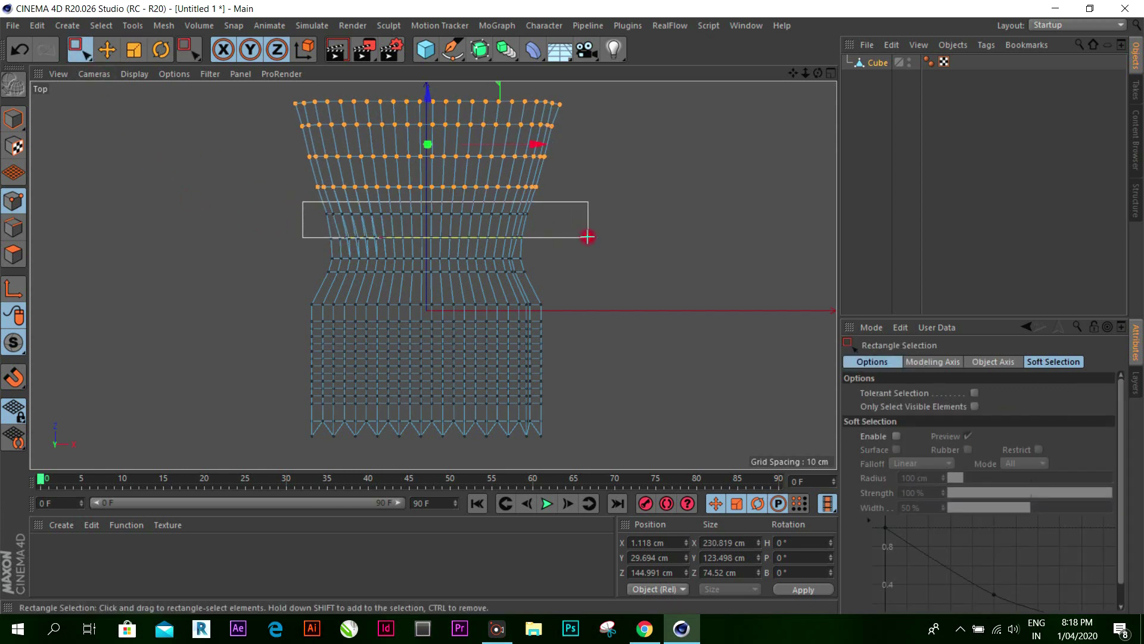
{"action": "left_click_drag", "start_coordinate": [395, 225], "coordinate": [591, 238]}
{"action": "left_click", "coordinate": [153, 52]}
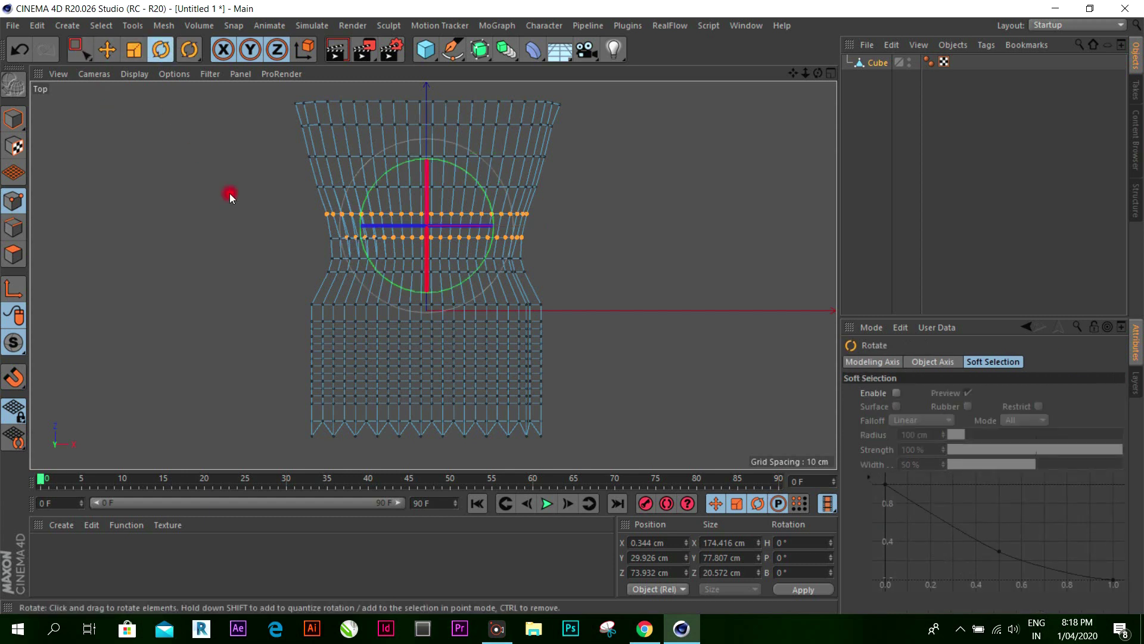
{"action": "key", "text": "space"}
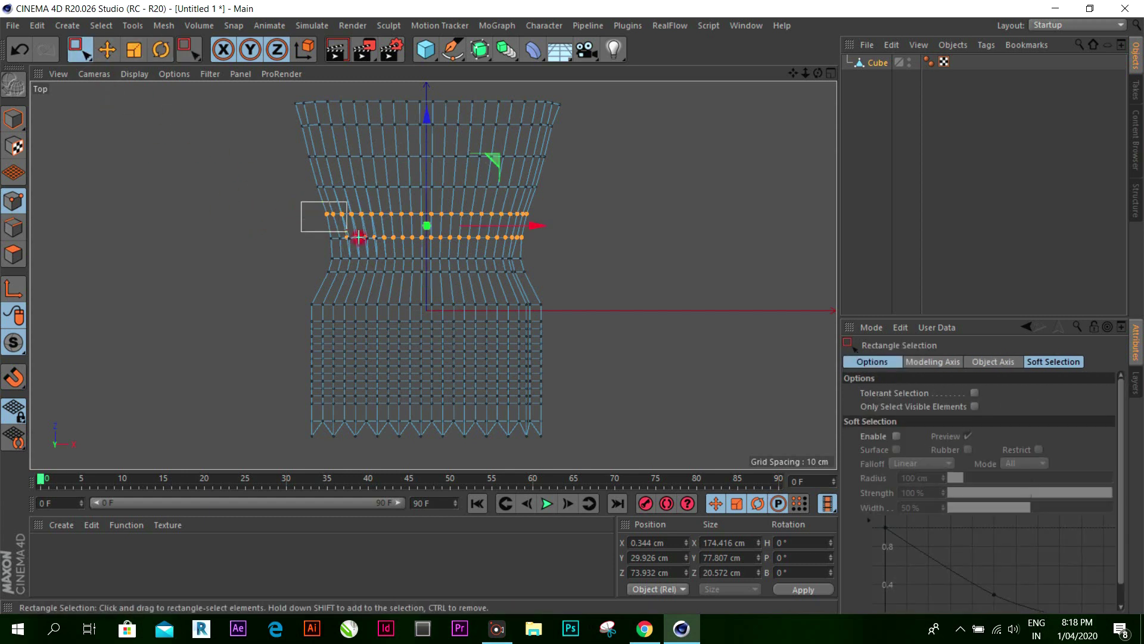
{"action": "left_click_drag", "start_coordinate": [358, 238], "coordinate": [566, 250]}
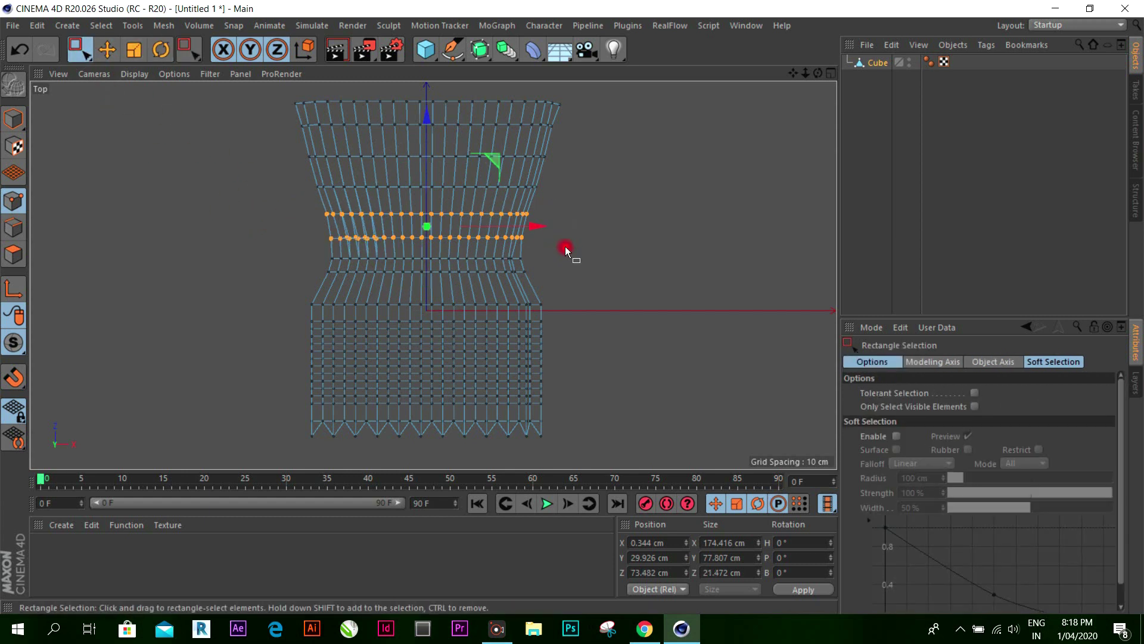
{"action": "left_click", "coordinate": [134, 49]}
{"action": "left_click_drag", "start_coordinate": [538, 228], "coordinate": [536, 226]}
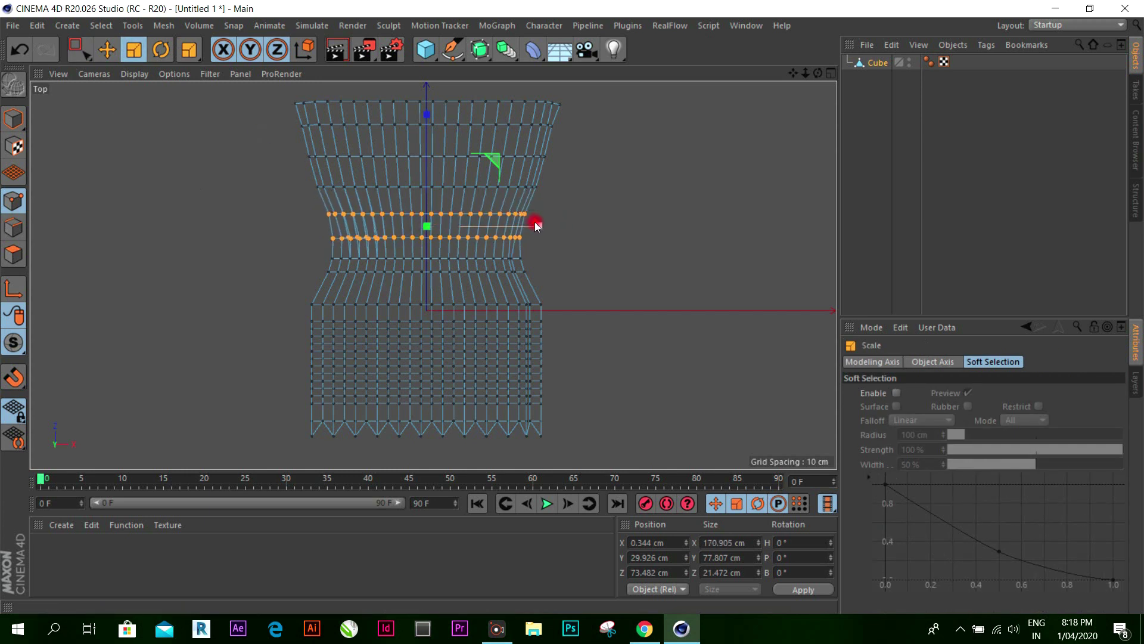
{"action": "scroll", "coordinate": [536, 225], "scroll_direction": "down", "scroll_amount": 3}
{"action": "scroll", "coordinate": [519, 248], "scroll_direction": "down", "scroll_amount": 2}
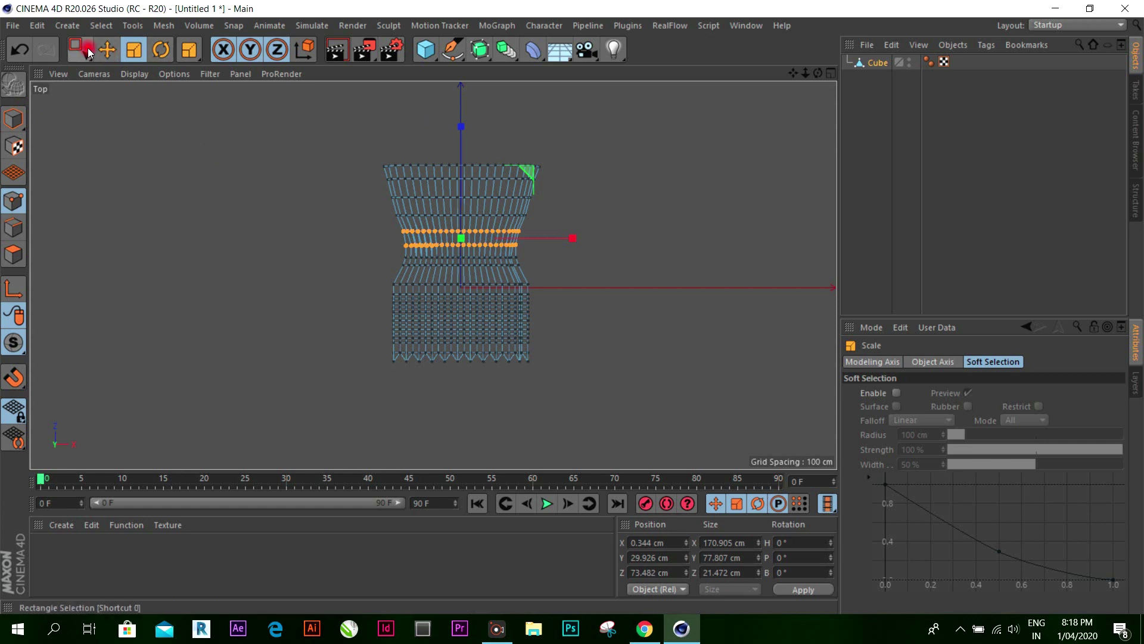
Step: Deselect all points, orbit the Perspective view, then maximise the Right view to show the side profile
{"action": "left_click", "coordinate": [106, 50]}
{"action": "left_click", "coordinate": [276, 207]}
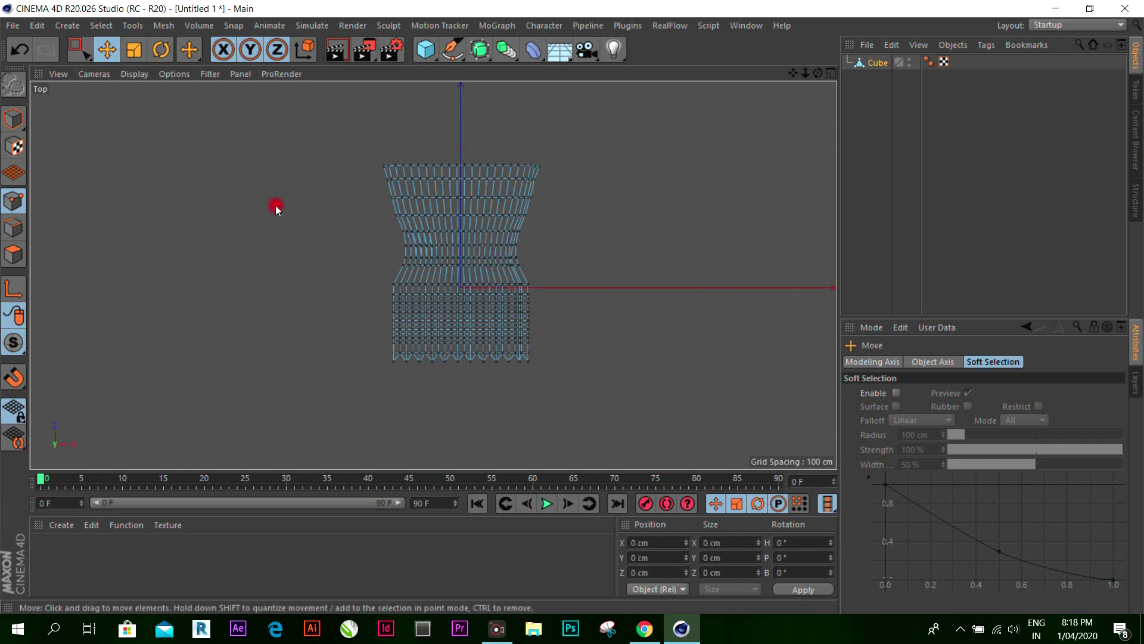
{"action": "left_click", "coordinate": [831, 73]}
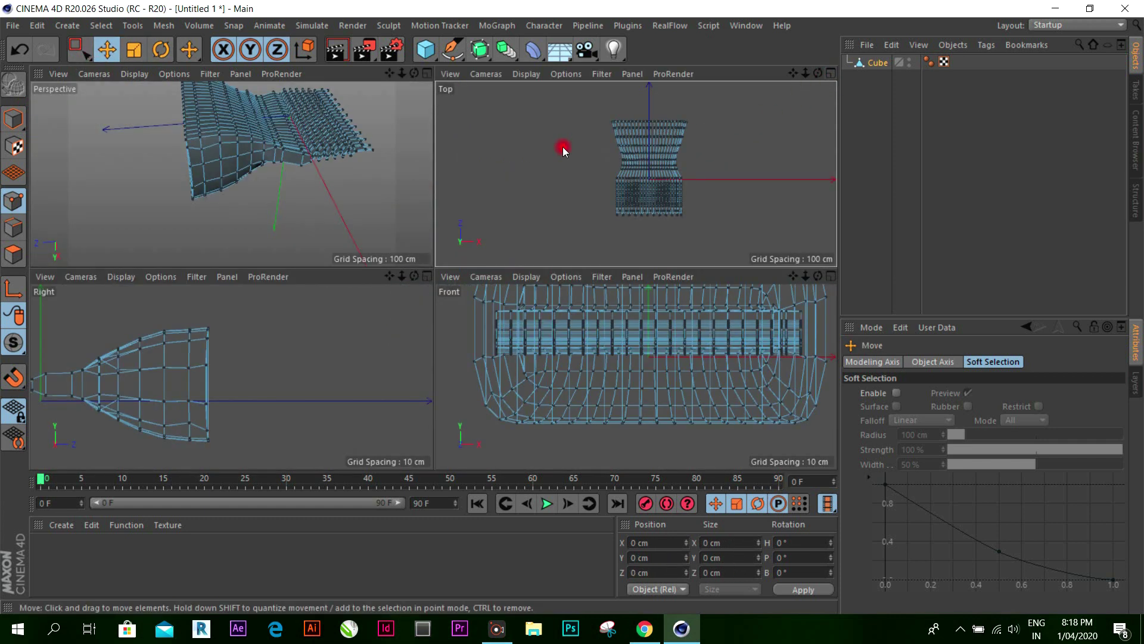
{"action": "left_click", "coordinate": [427, 73]}
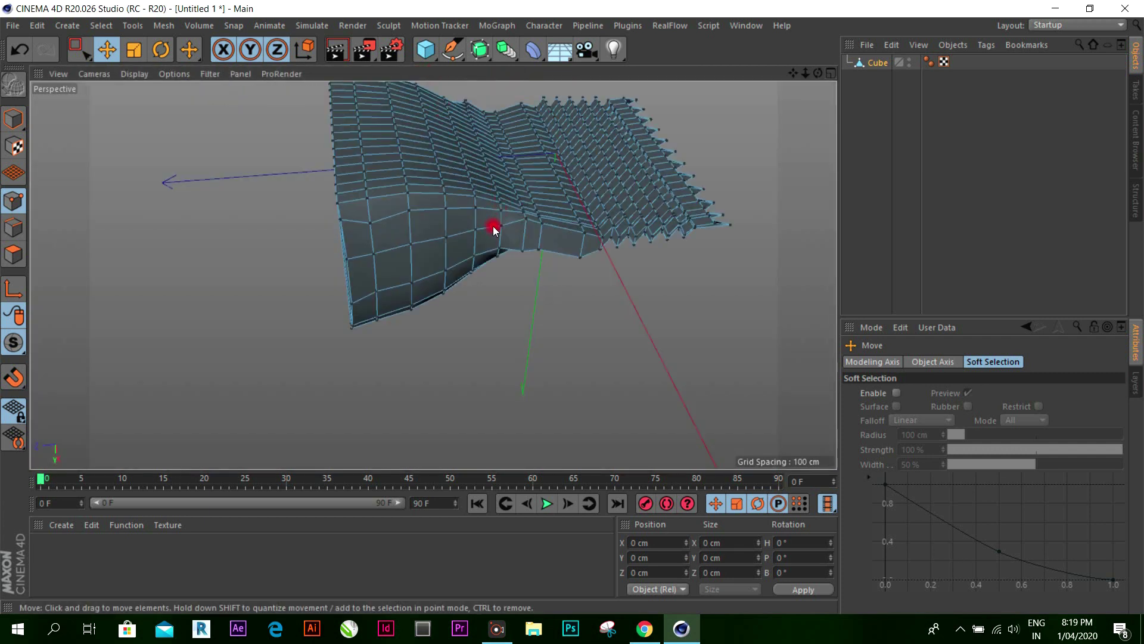
{"action": "scroll", "coordinate": [492, 226], "scroll_direction": "down", "scroll_amount": 3}
{"action": "left_click_drag", "start_coordinate": [573, 307], "coordinate": [434, 273], "text": "alt"}
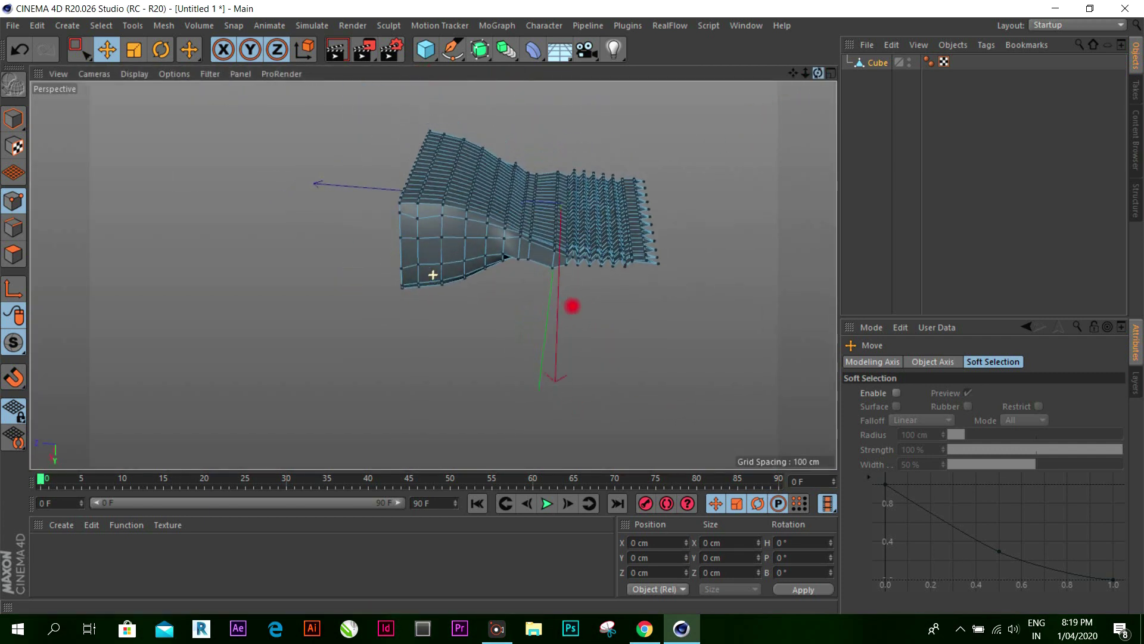
{"action": "left_click", "coordinate": [832, 72]}
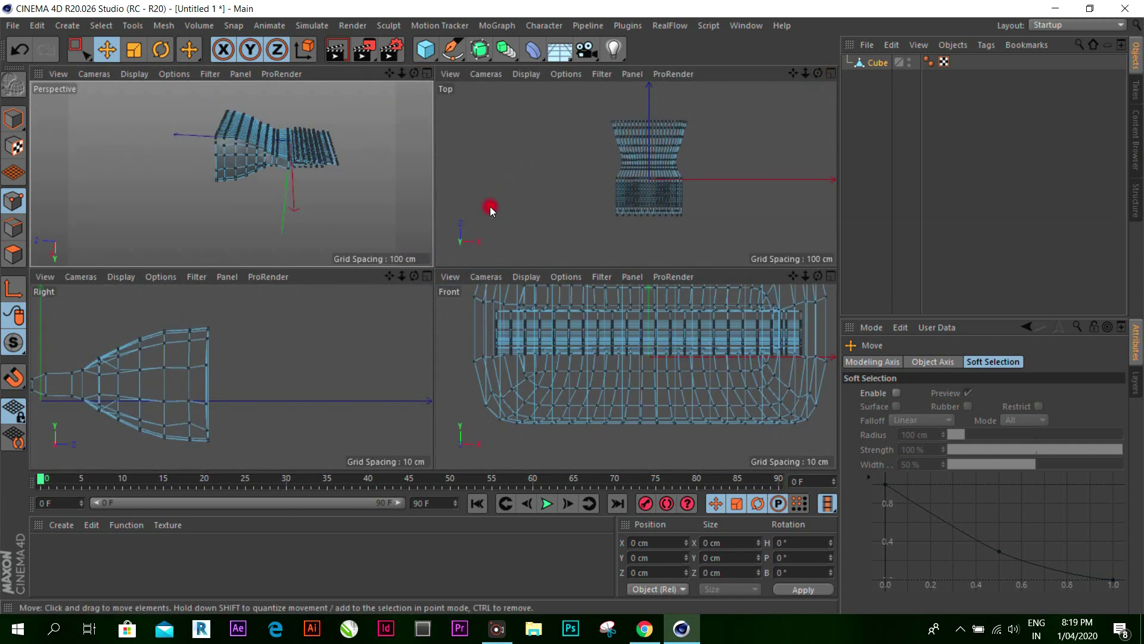
{"action": "left_click", "coordinate": [431, 281]}
{"action": "scroll", "coordinate": [509, 292], "scroll_direction": "up", "scroll_amount": 3}
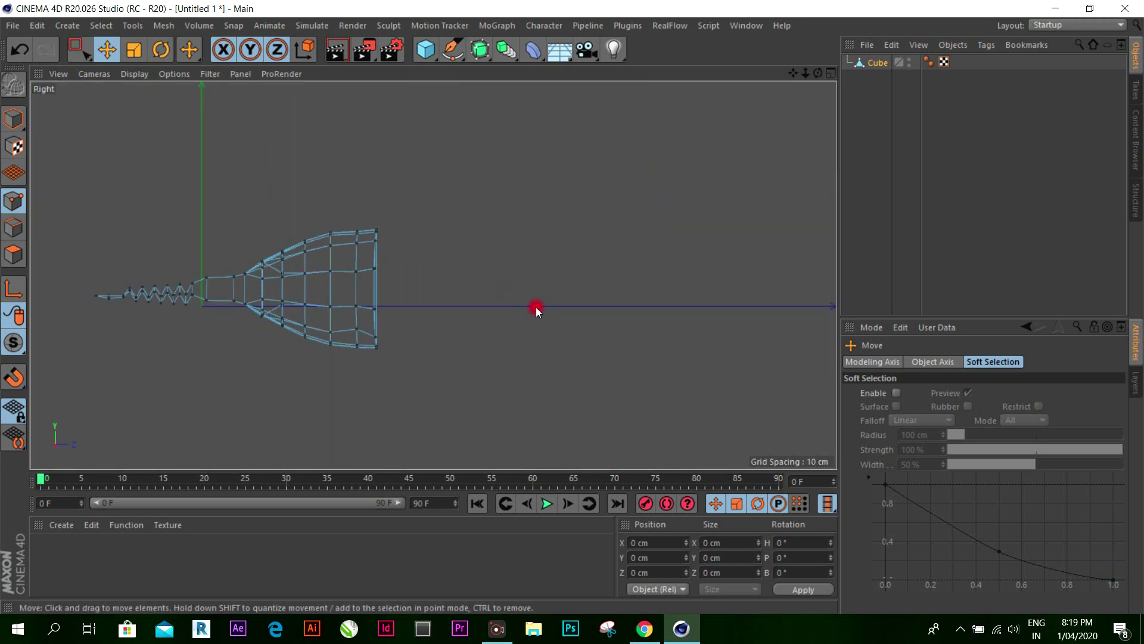
{"action": "left_click", "coordinate": [13, 253]}
{"action": "scroll", "coordinate": [328, 254], "scroll_direction": "down", "scroll_amount": 2}
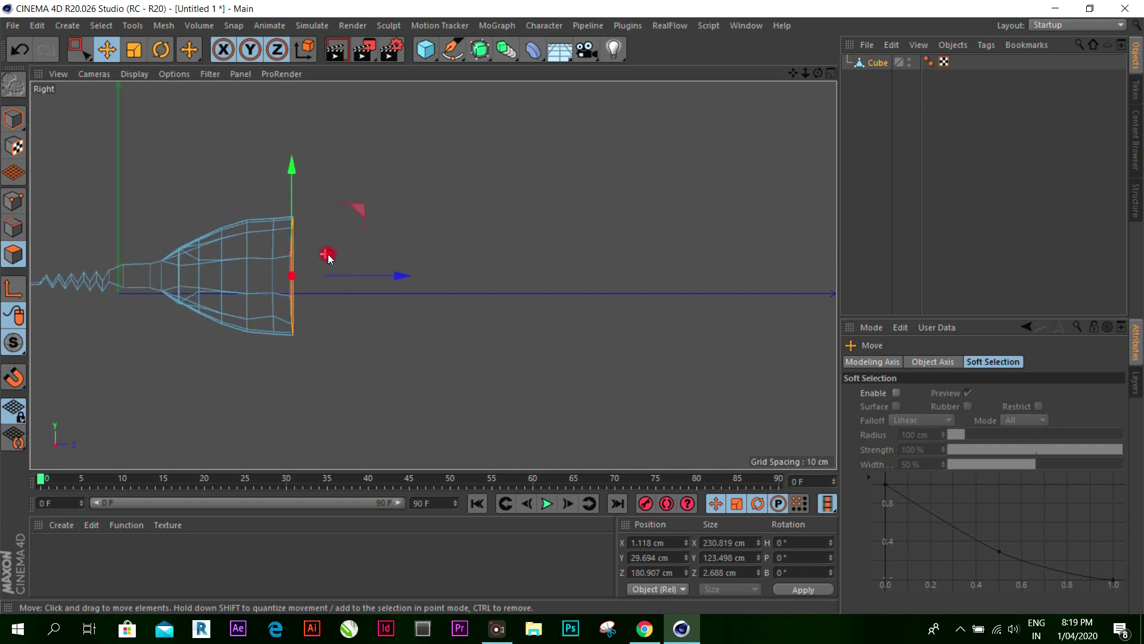
{"action": "right_click", "coordinate": [412, 218]}
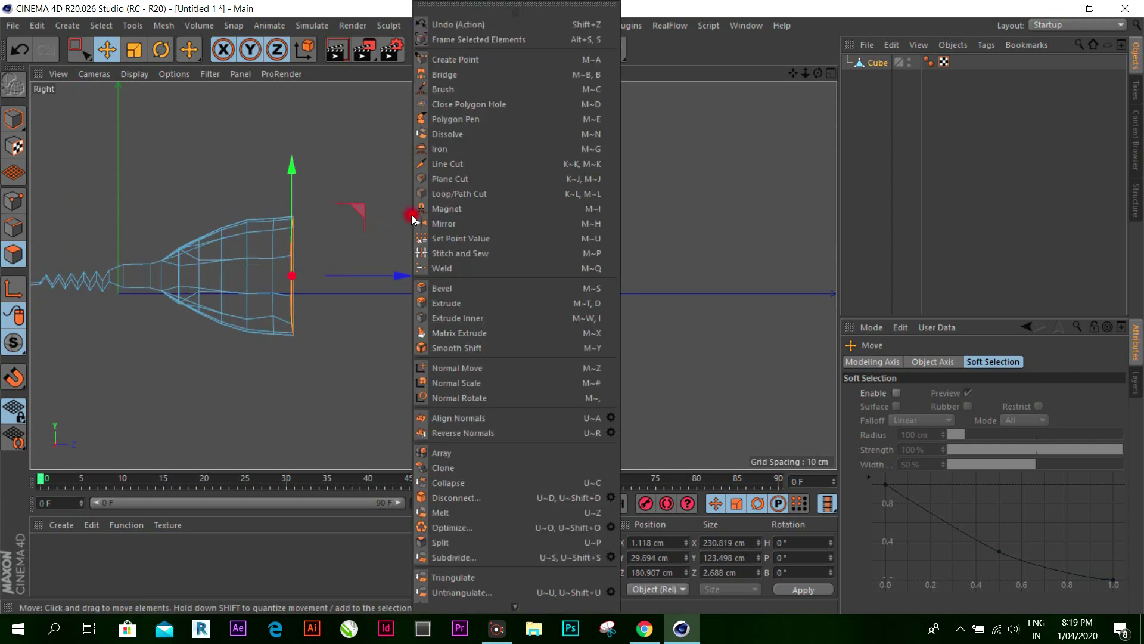
{"action": "left_click", "coordinate": [817, 104]}
{"action": "left_click", "coordinate": [831, 72]}
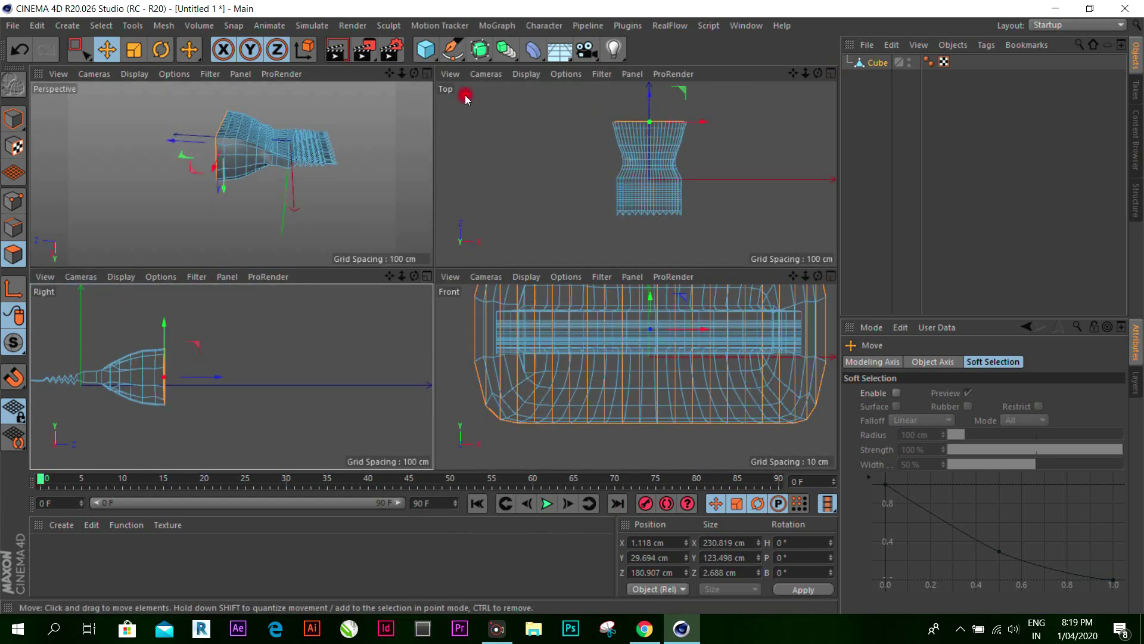
{"action": "left_click", "coordinate": [428, 72]}
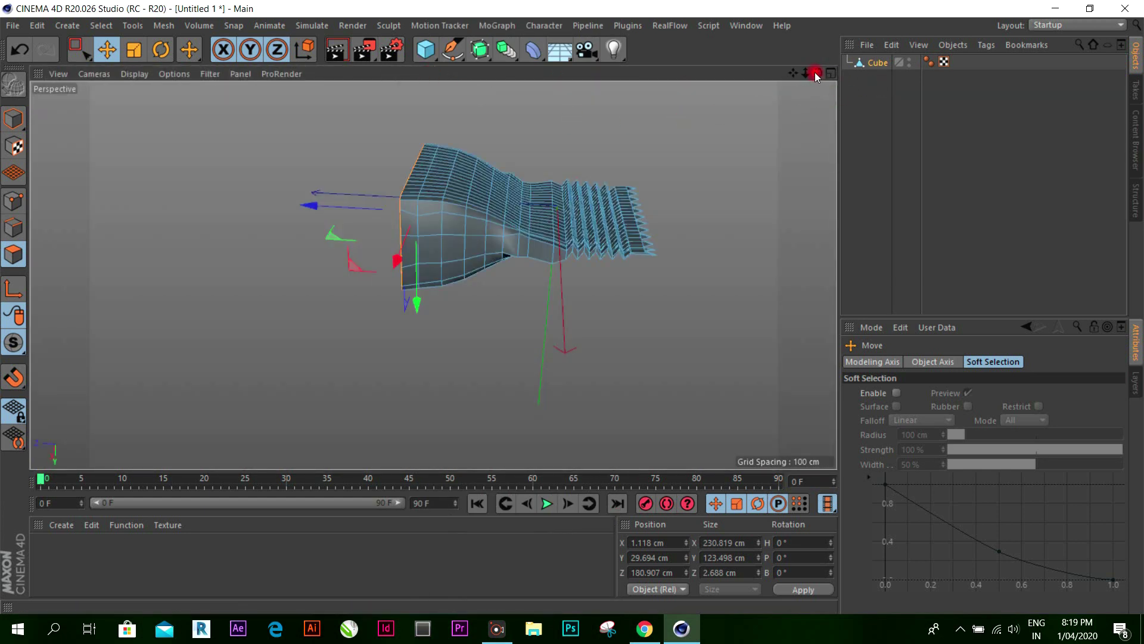
{"action": "mouse_move", "coordinate": [818, 73]}
{"action": "left_mouse_down"}
{"action": "mouse_move", "coordinate": [572, 304]}
{"action": "mouse_move", "coordinate": [692, 198]}
{"action": "left_mouse_up"}
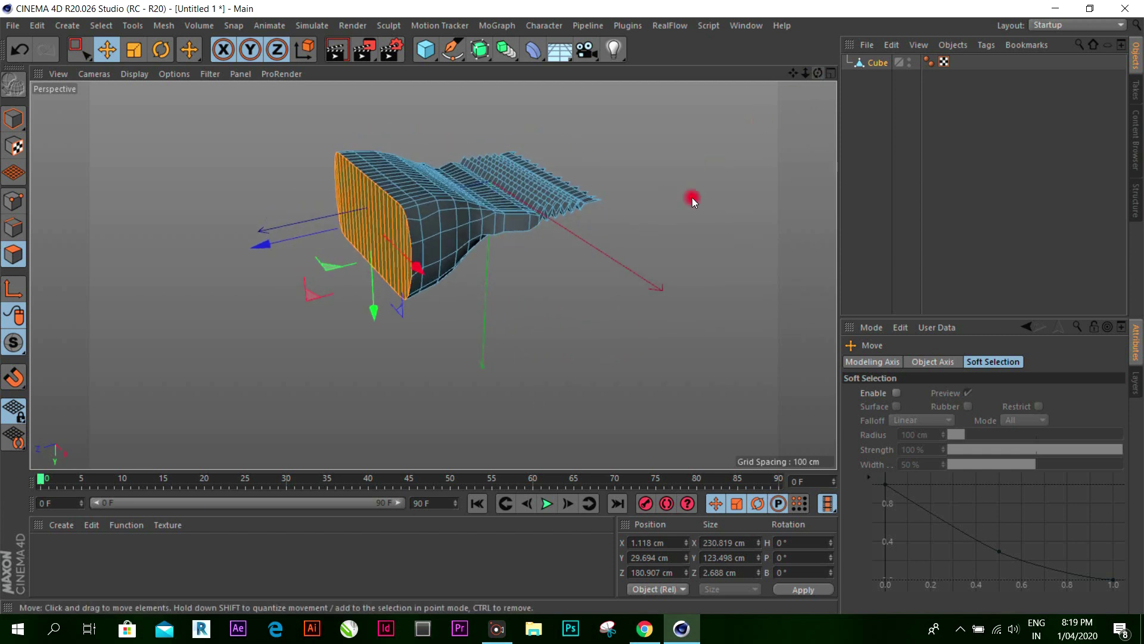
{"action": "left_click", "coordinate": [502, 356]}
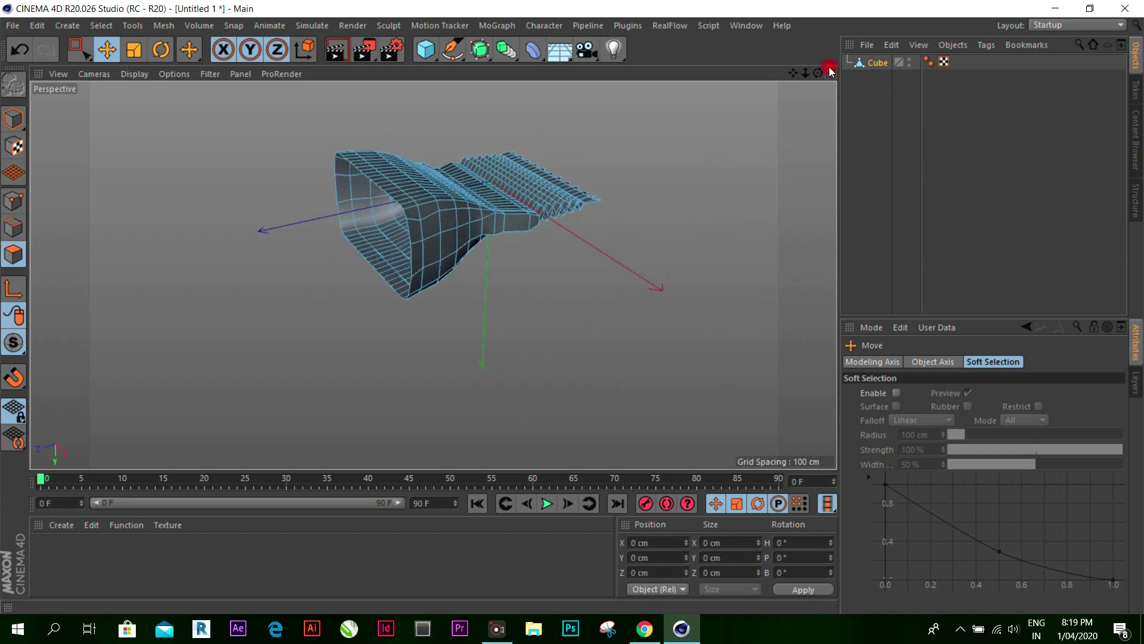
{"action": "mouse_move", "coordinate": [818, 72]}
{"action": "left_mouse_down"}
{"action": "mouse_move", "coordinate": [570, 309]}
{"action": "mouse_move", "coordinate": [824, 80]}
{"action": "left_mouse_up"}
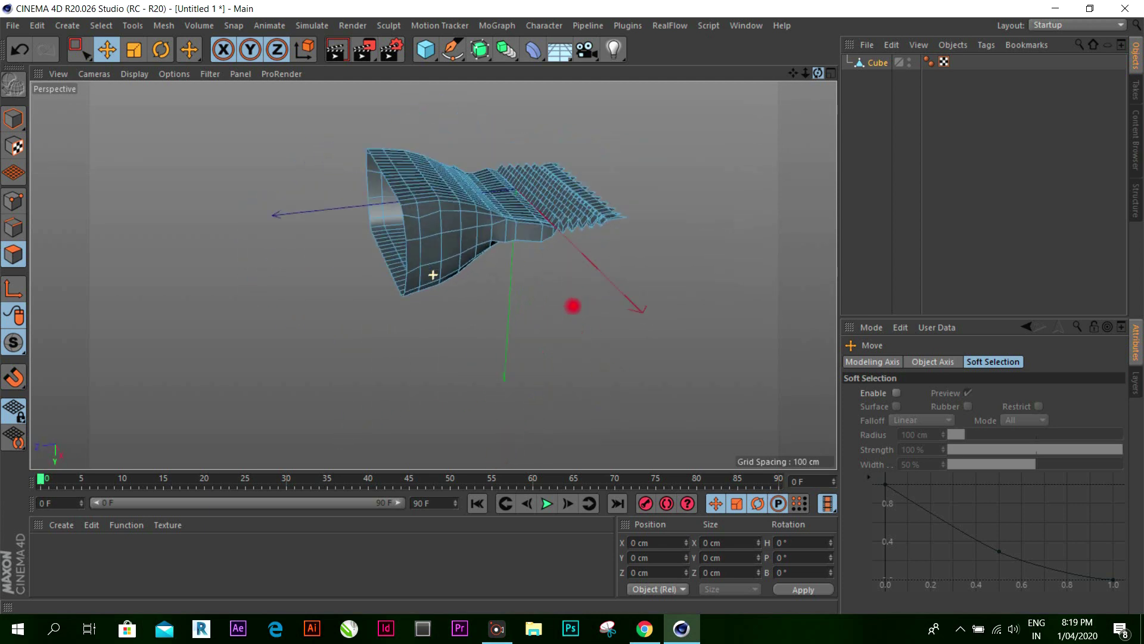
{"action": "left_click", "coordinate": [832, 72]}
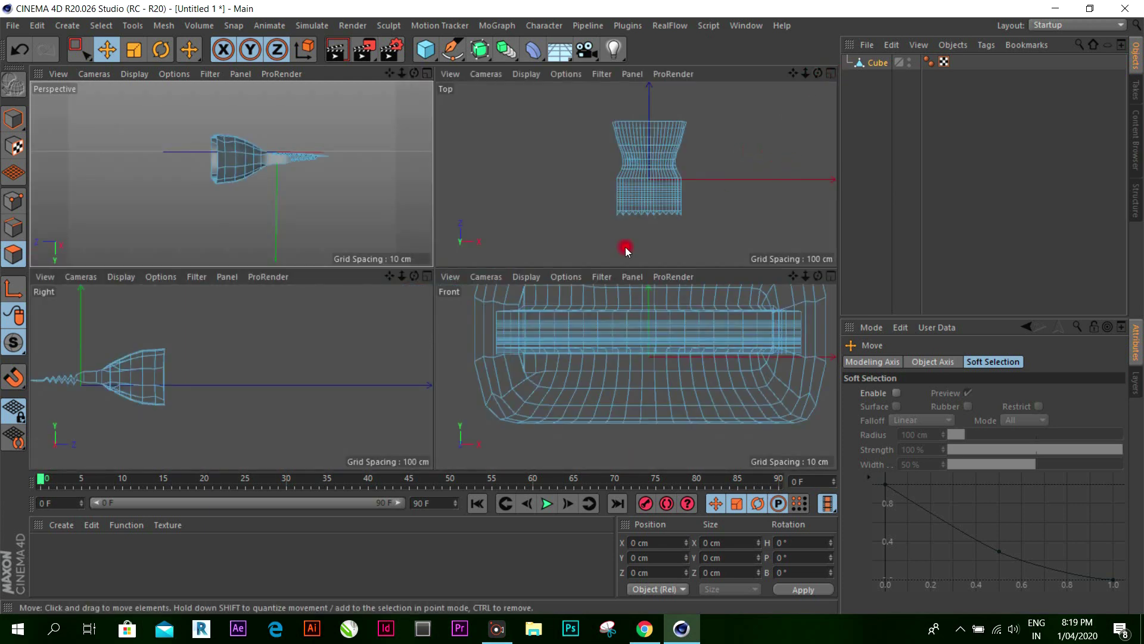
{"action": "left_click", "coordinate": [425, 279]}
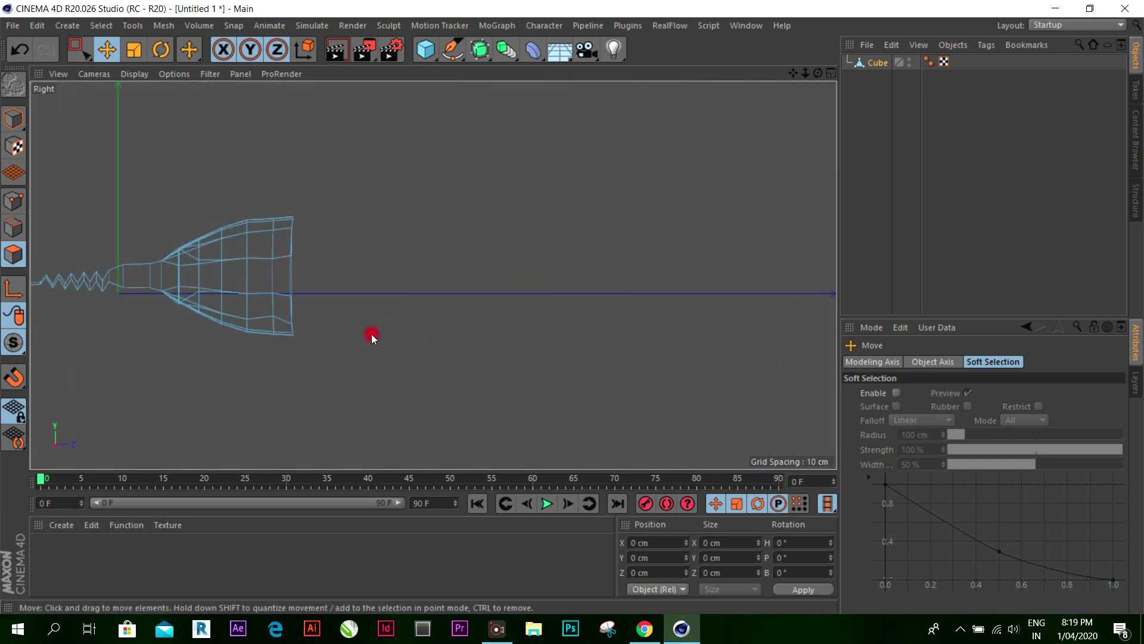
Step: In point mode with box selection, select two top-edge points and raise them
{"action": "scroll", "coordinate": [371, 334], "scroll_direction": "down", "scroll_amount": 2}
{"action": "scroll", "coordinate": [322, 277], "scroll_direction": "up", "scroll_amount": 3}
{"action": "left_click", "coordinate": [314, 271]}
{"action": "scroll", "coordinate": [335, 255], "scroll_direction": "up", "scroll_amount": 1}
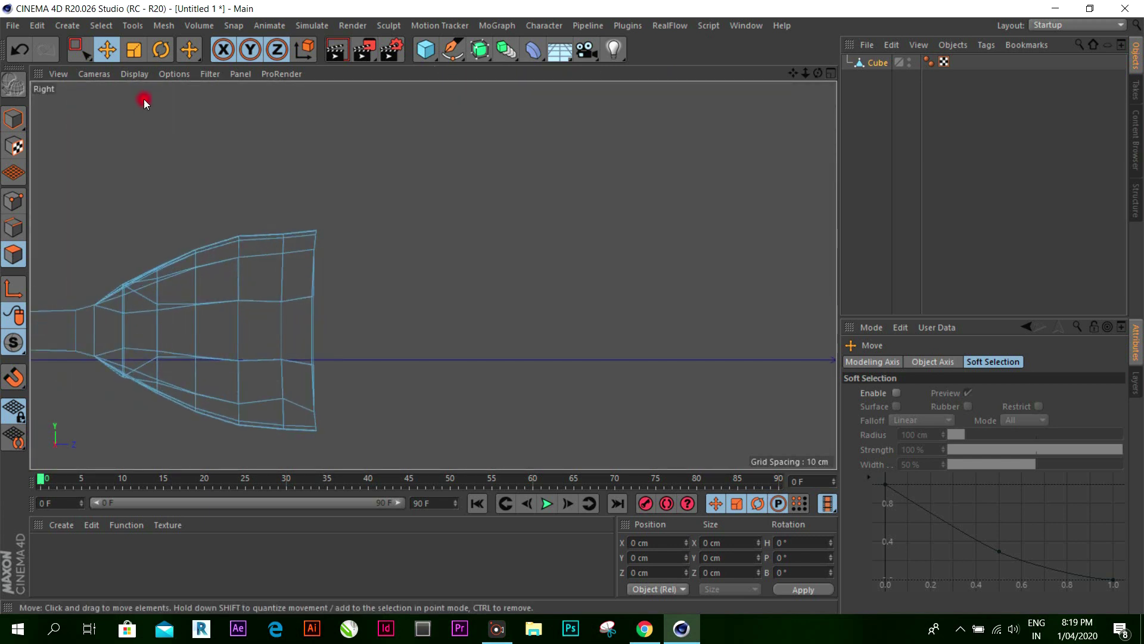
{"action": "left_click", "coordinate": [80, 49]}
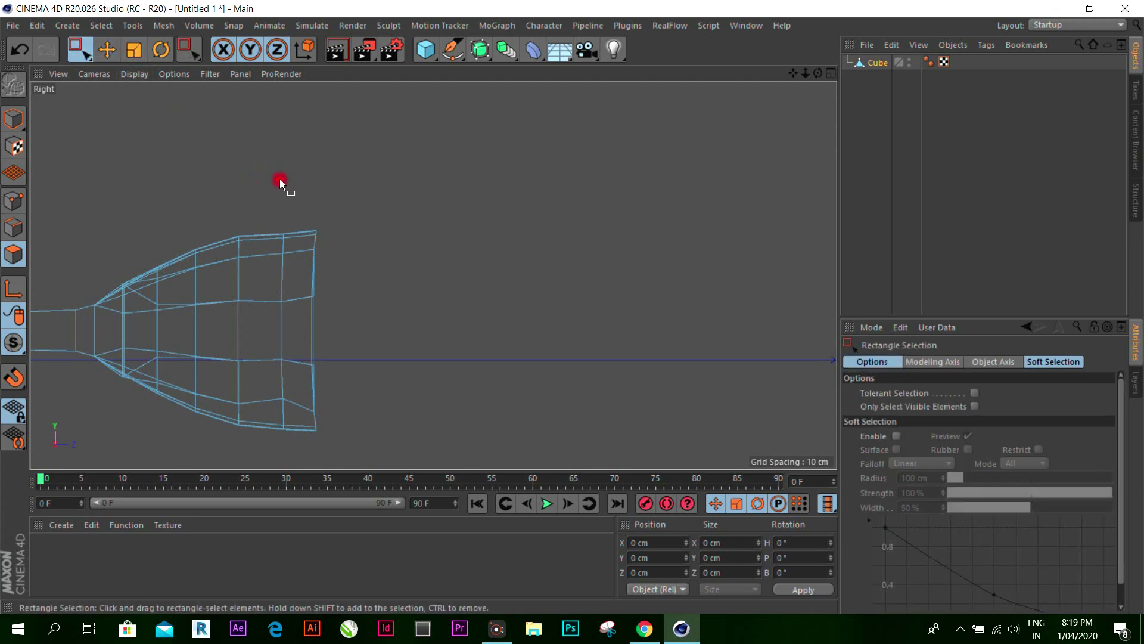
{"action": "left_click", "coordinate": [14, 209]}
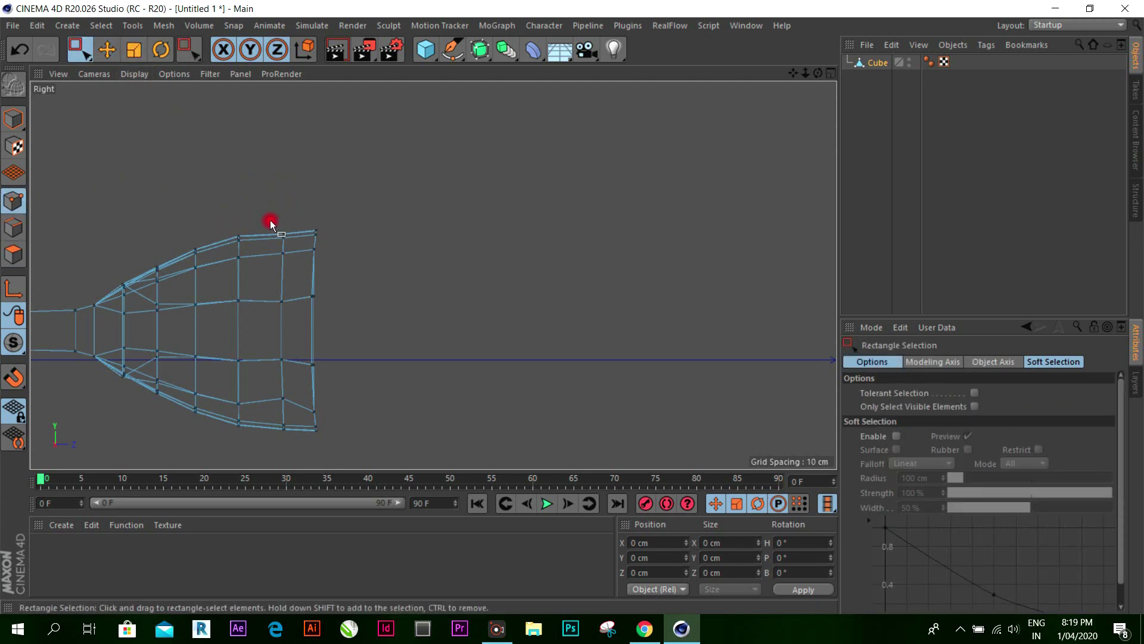
{"action": "scroll", "coordinate": [271, 220], "scroll_direction": "up", "scroll_amount": 3}
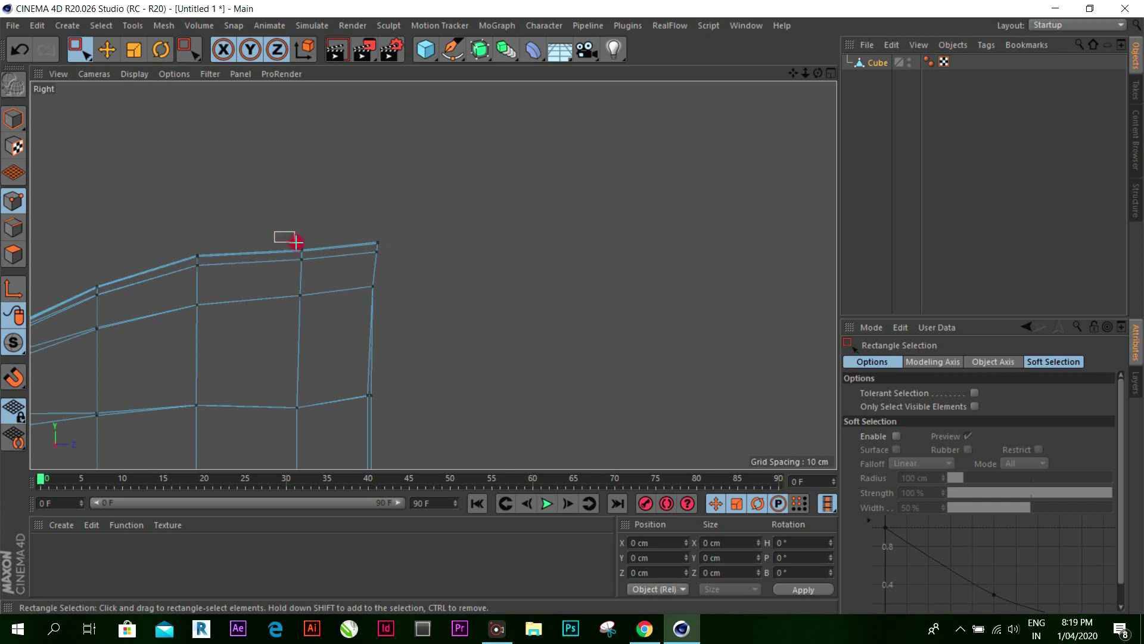
{"action": "left_click_drag", "start_coordinate": [296, 243], "coordinate": [388, 244]}
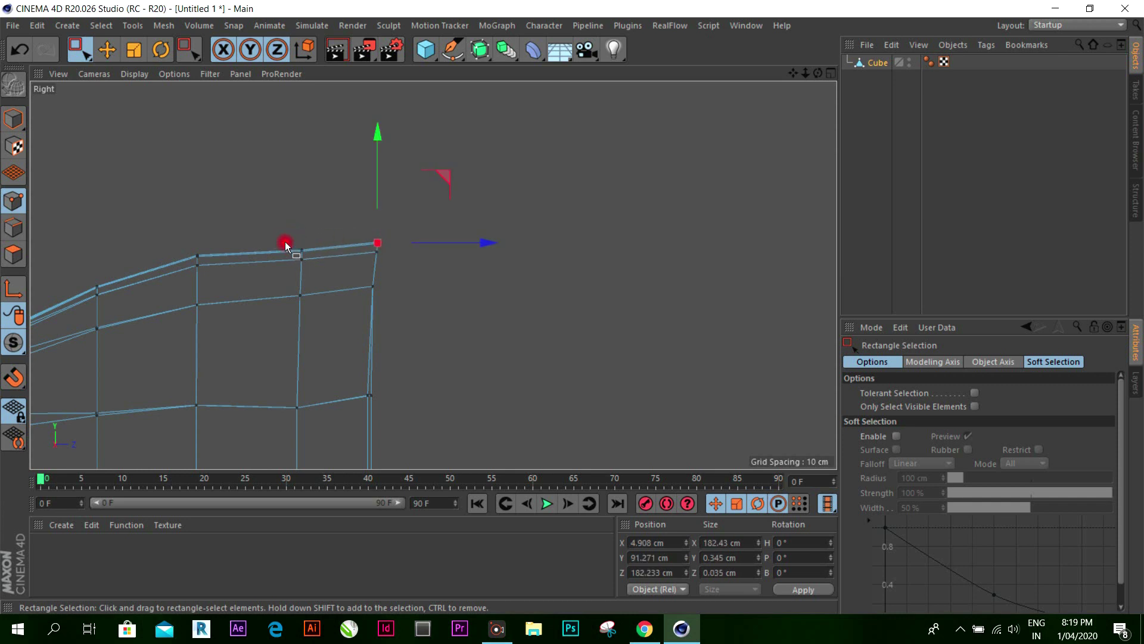
{"action": "left_click_drag", "start_coordinate": [314, 253], "coordinate": [313, 253], "text": "shift"}
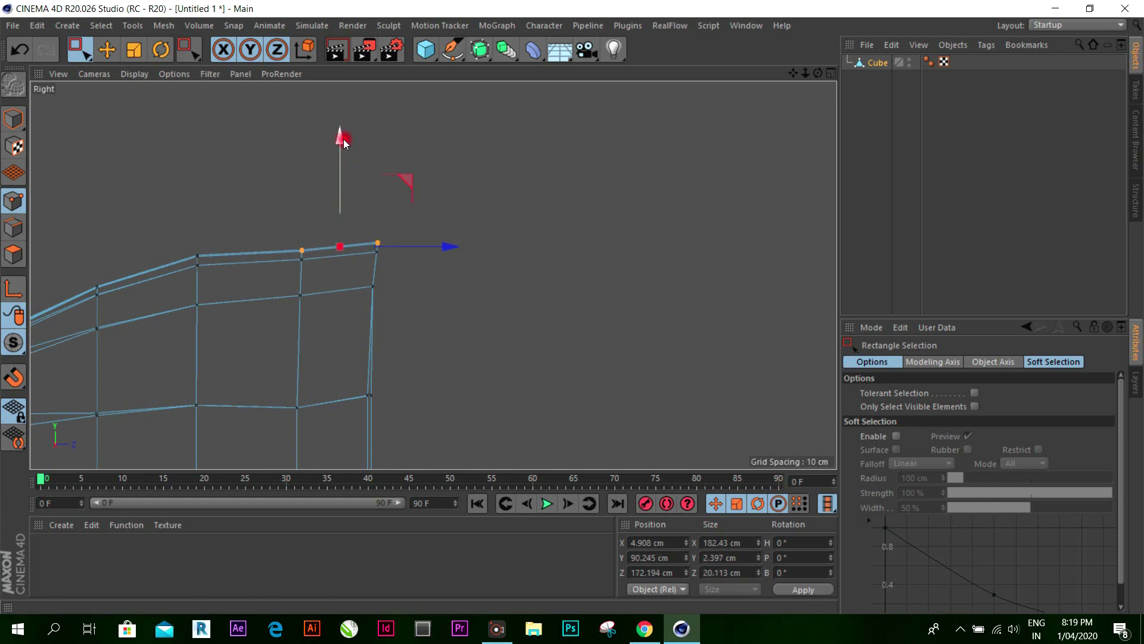
{"action": "left_click_drag", "start_coordinate": [342, 137], "coordinate": [341, 130]}
Step: Raise the middle top-edge point about 3.36 cm and nudge the top right corner up
{"action": "left_click_drag", "start_coordinate": [276, 215], "coordinate": [321, 256]}
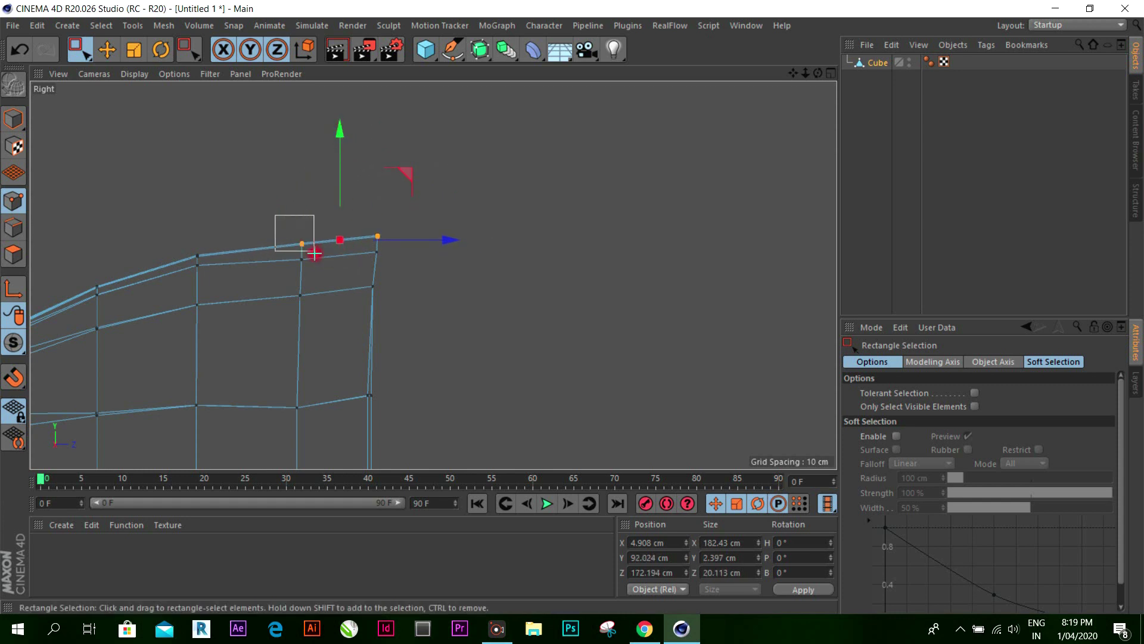
{"action": "left_click_drag", "start_coordinate": [299, 140], "coordinate": [299, 124]}
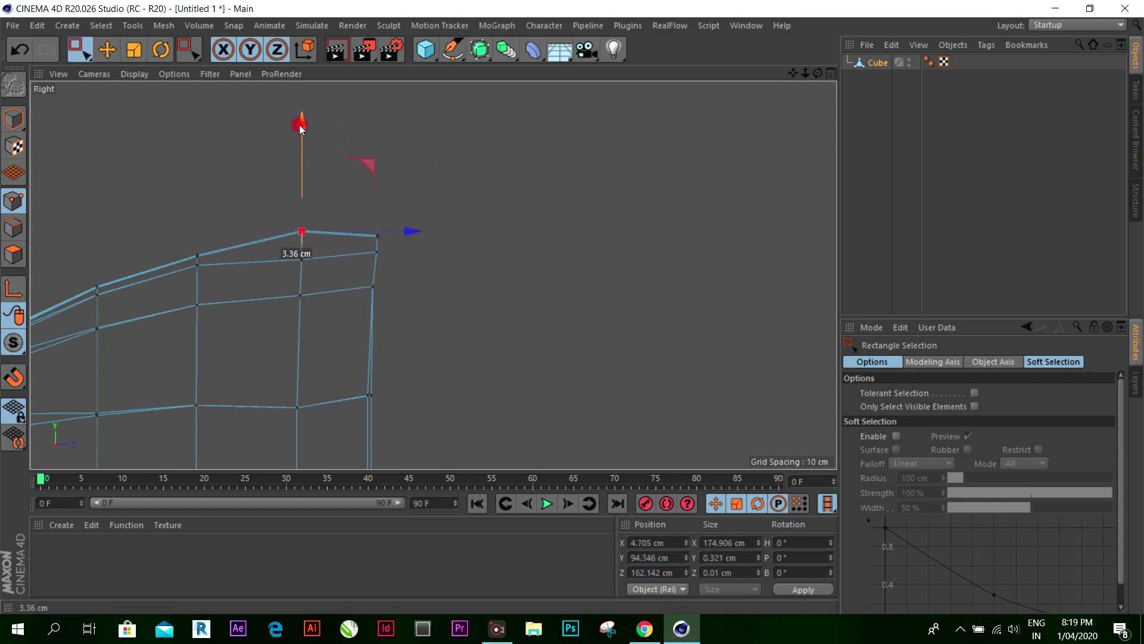
{"action": "left_click_drag", "start_coordinate": [363, 203], "coordinate": [396, 254]}
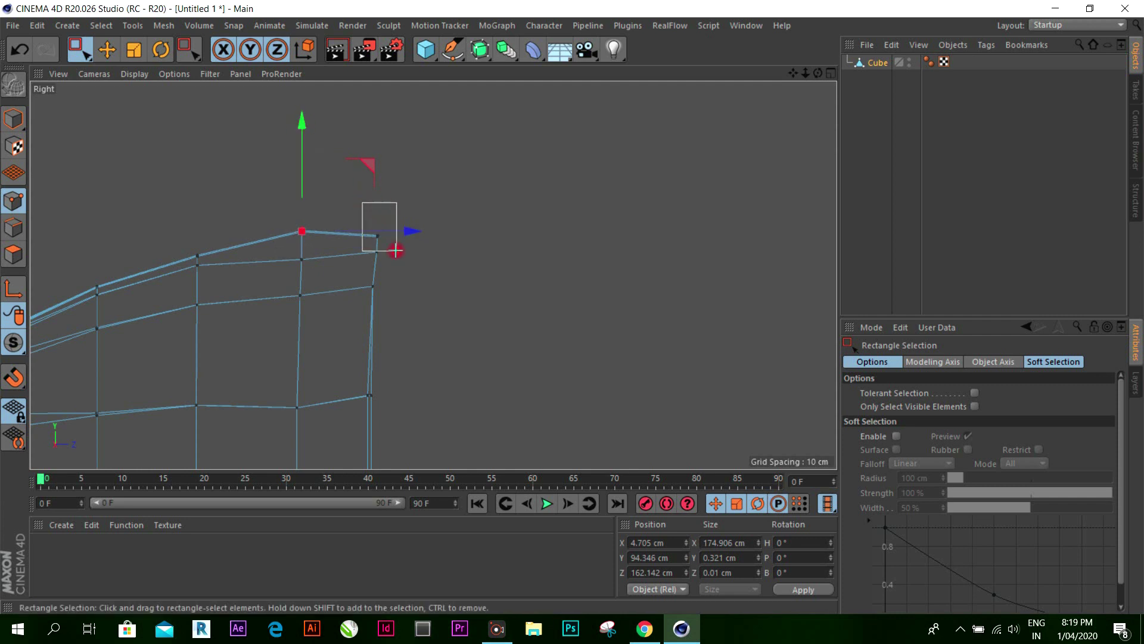
{"action": "left_click_drag", "start_coordinate": [379, 133], "coordinate": [380, 124]}
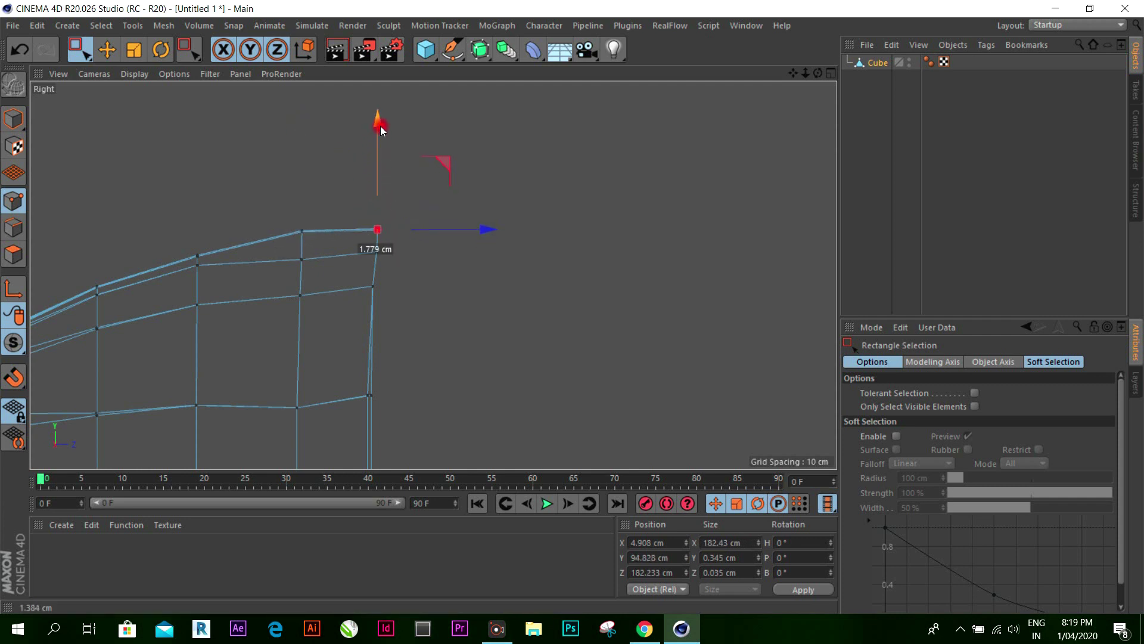
Step: Lower the lower-right corner point and a bottom-edge point about 3 cm, ending in four views
{"action": "scroll", "coordinate": [452, 181], "scroll_direction": "down", "scroll_amount": 5}
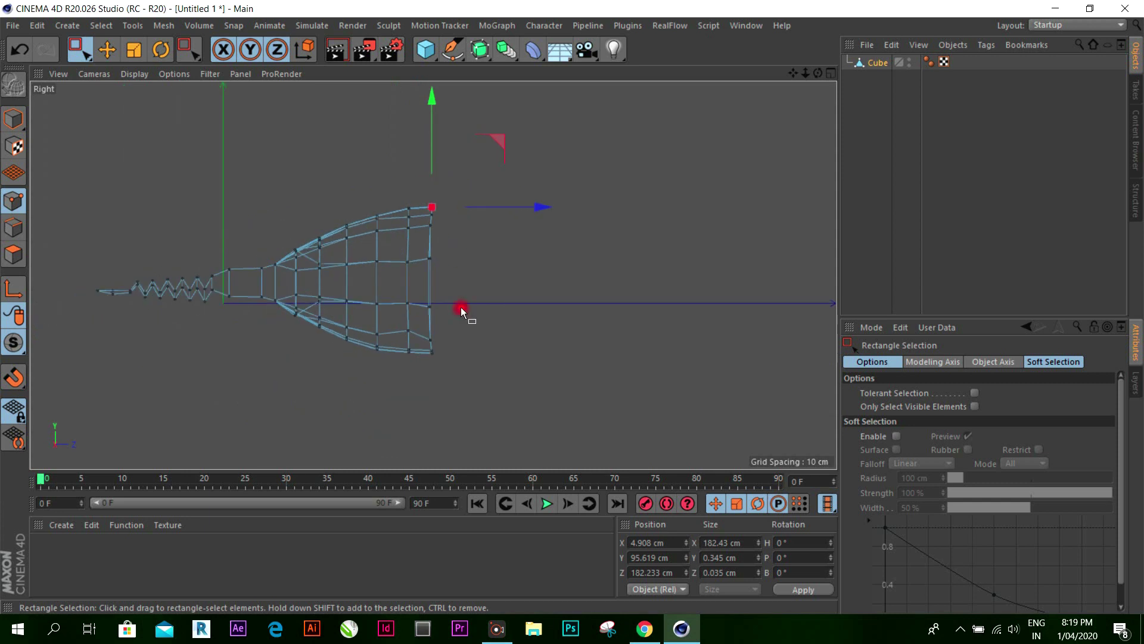
{"action": "scroll", "coordinate": [428, 381], "scroll_direction": "up", "scroll_amount": 3}
{"action": "scroll", "coordinate": [428, 333], "scroll_direction": "up", "scroll_amount": 2}
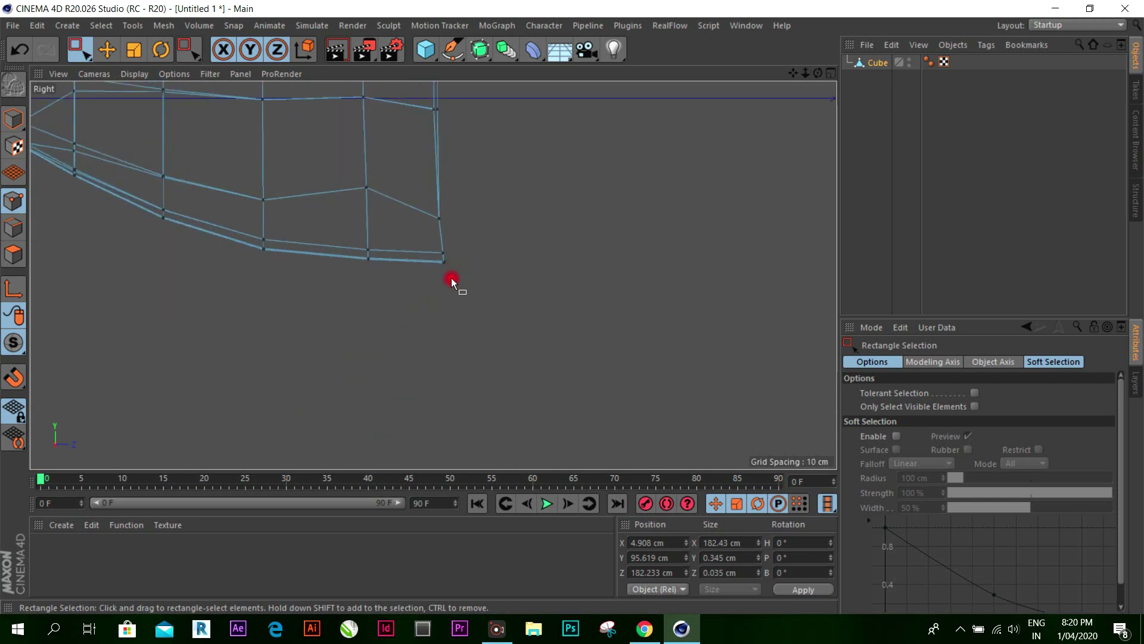
{"action": "left_click", "coordinate": [436, 256]}
{"action": "left_click_drag", "start_coordinate": [444, 149], "coordinate": [446, 161]}
{"action": "left_click", "coordinate": [360, 255]}
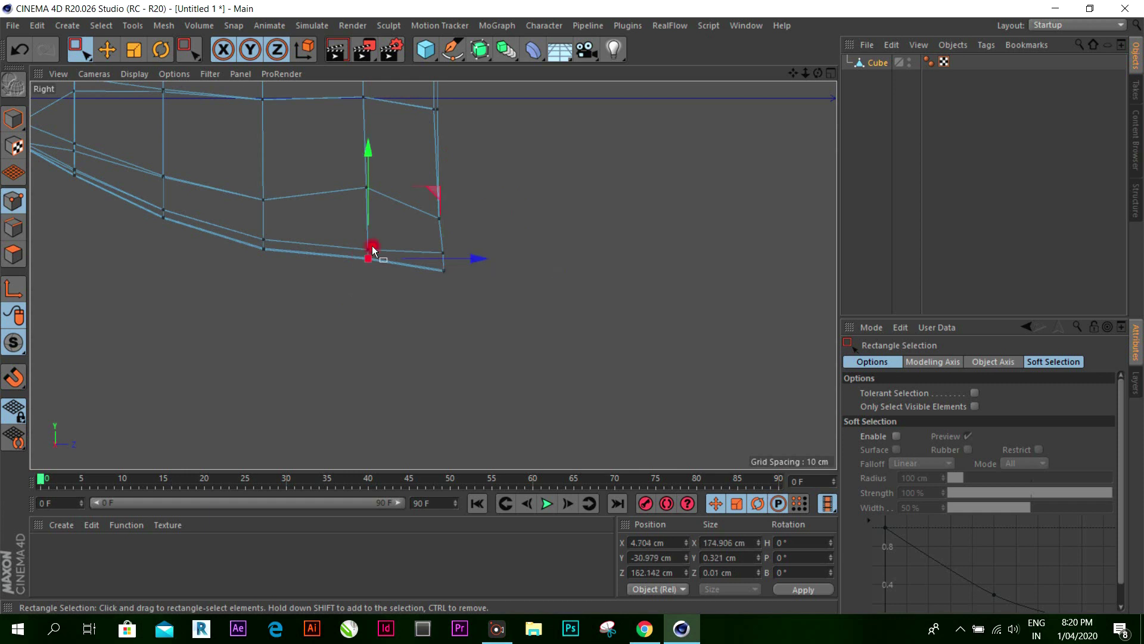
{"action": "left_click_drag", "start_coordinate": [367, 156], "coordinate": [369, 168]}
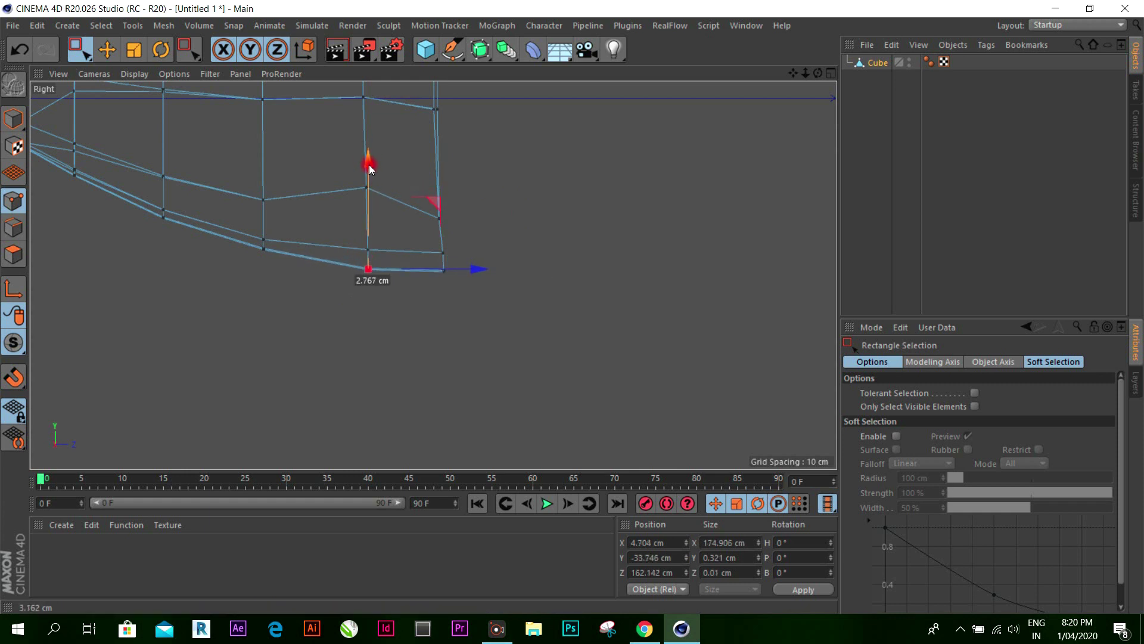
{"action": "scroll", "coordinate": [394, 227], "scroll_direction": "down", "scroll_amount": 3}
{"action": "scroll", "coordinate": [407, 250], "scroll_direction": "down", "scroll_amount": 2}
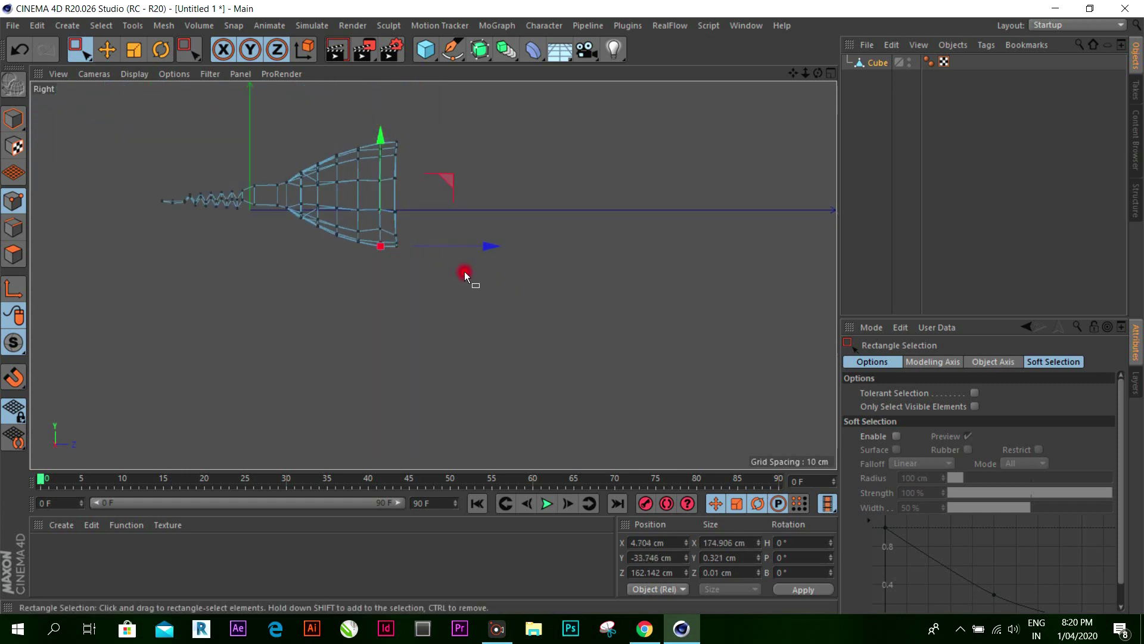
{"action": "left_click", "coordinate": [831, 73]}
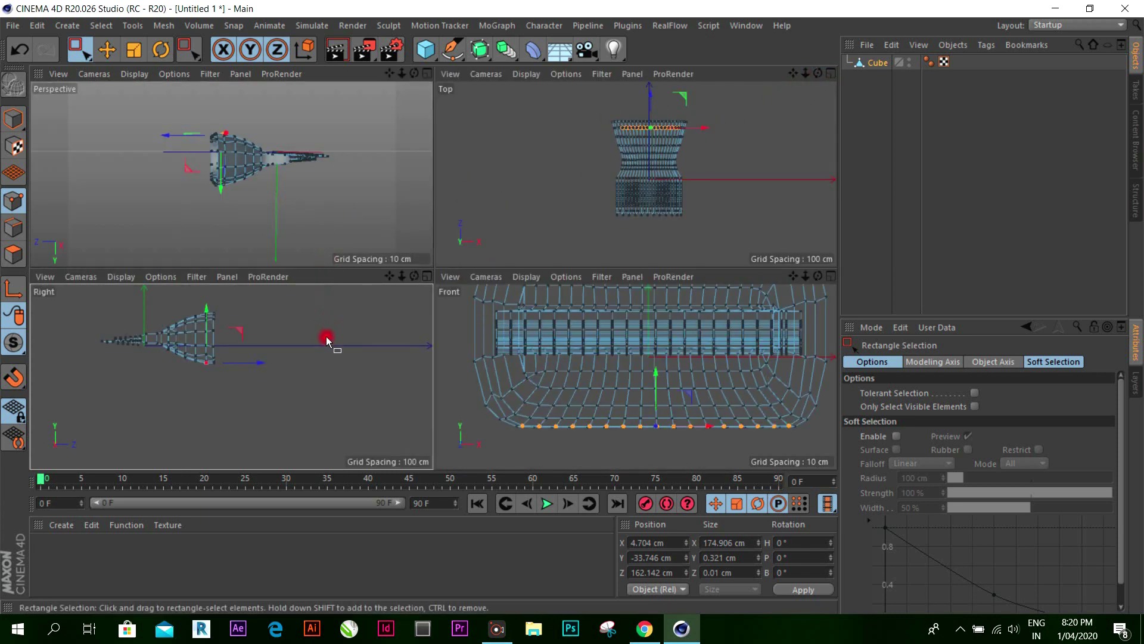
Step: In the enlarged Perspective view, scale the selected point loop to about 92%
{"action": "scroll", "coordinate": [195, 316], "scroll_direction": "up", "scroll_amount": 3}
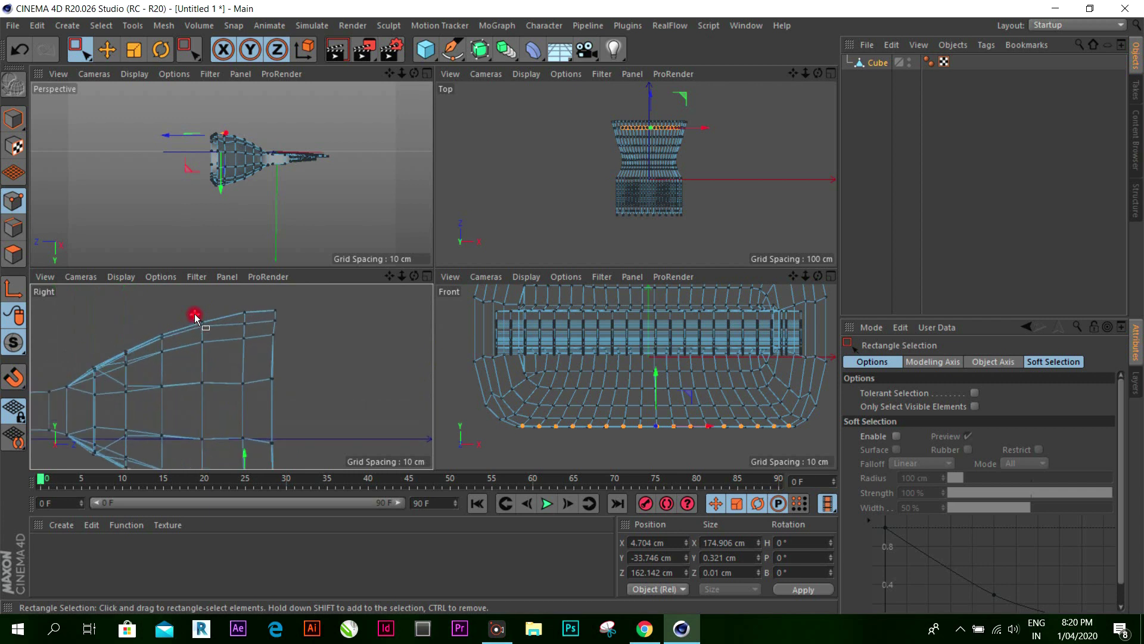
{"action": "left_click", "coordinate": [427, 74]}
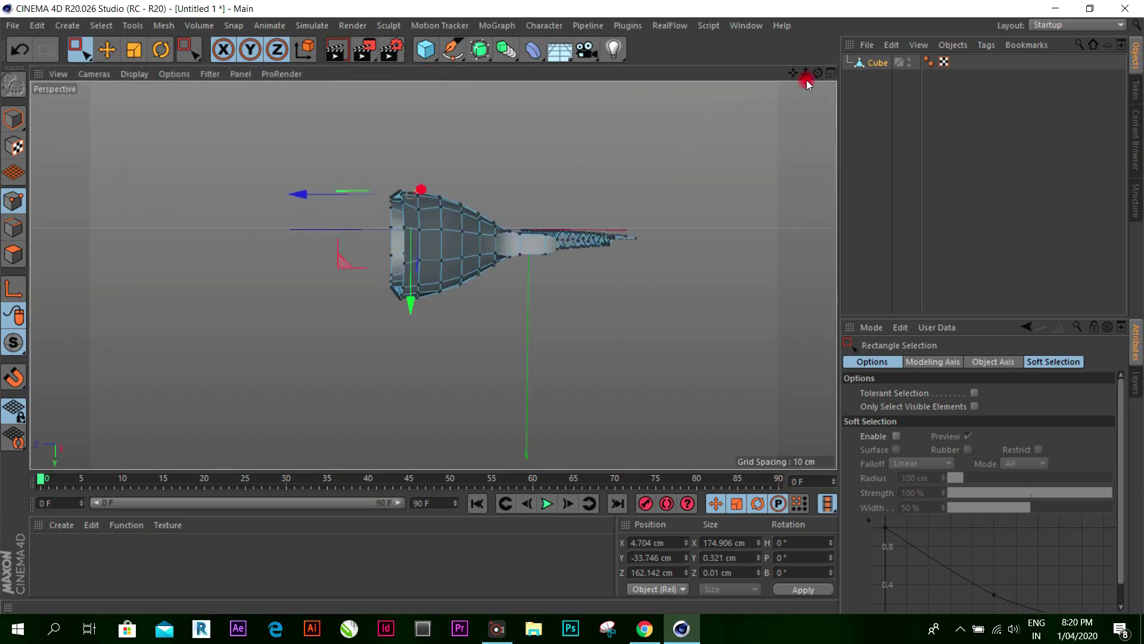
{"action": "left_click_drag", "start_coordinate": [806, 77], "coordinate": [572, 306]}
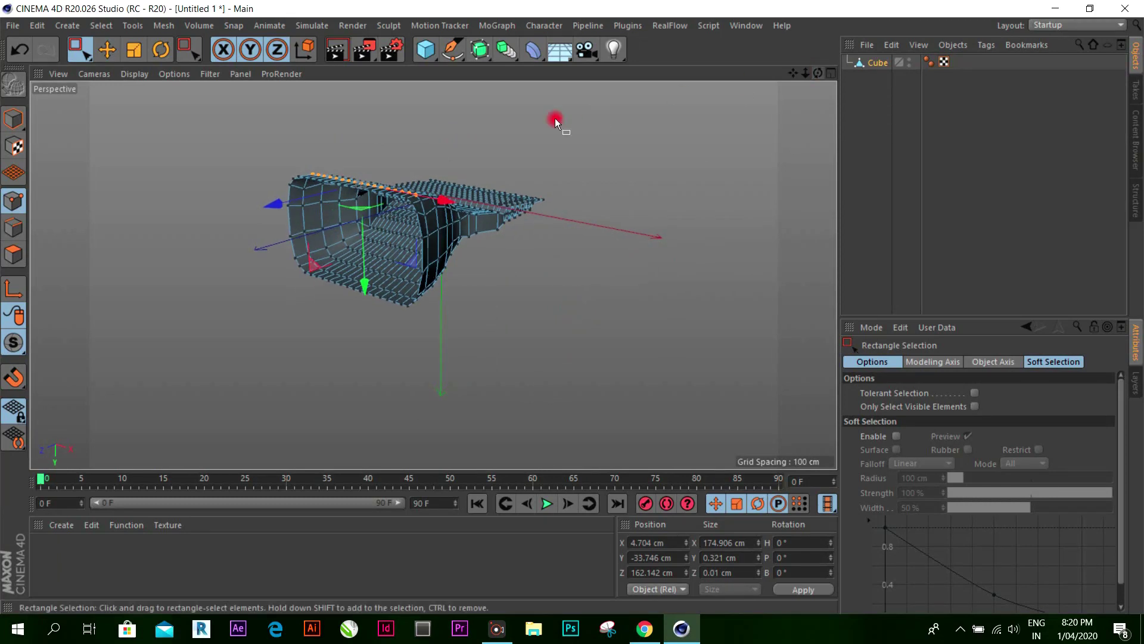
{"action": "left_click", "coordinate": [136, 51]}
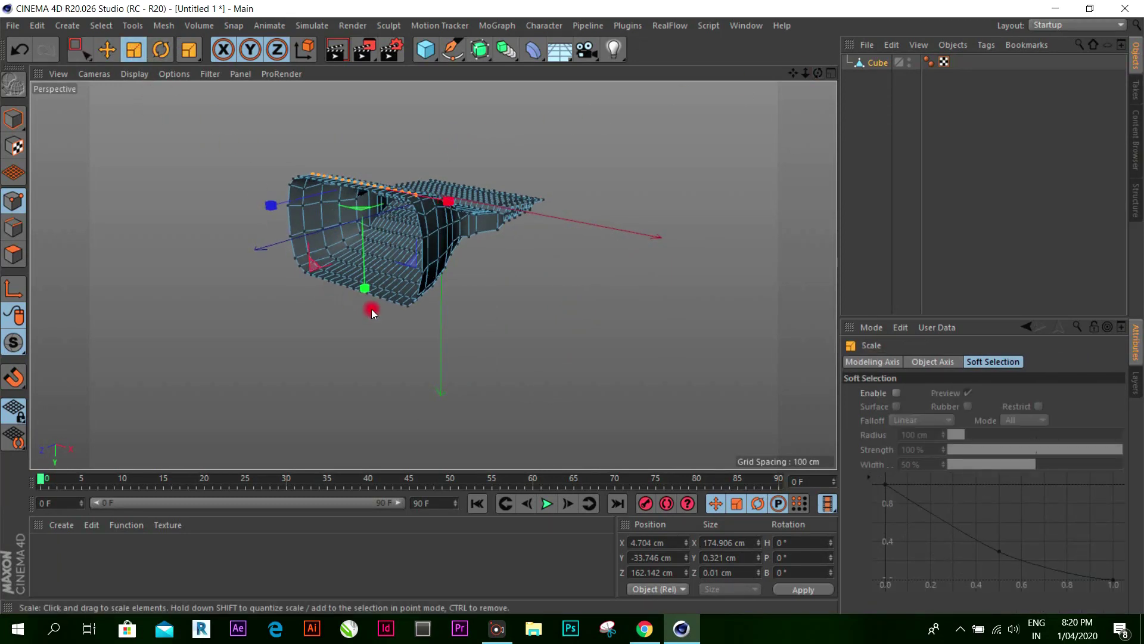
{"action": "mouse_move", "coordinate": [372, 335]}
{"action": "left_mouse_down"}
{"action": "mouse_move", "coordinate": [562, 341]}
{"action": "mouse_move", "coordinate": [536, 251]}
{"action": "left_mouse_up"}
Step: Clear the selection and box-select the top rows of points in the enlarged Top view
{"action": "left_click_drag", "start_coordinate": [817, 73], "coordinate": [572, 306]}
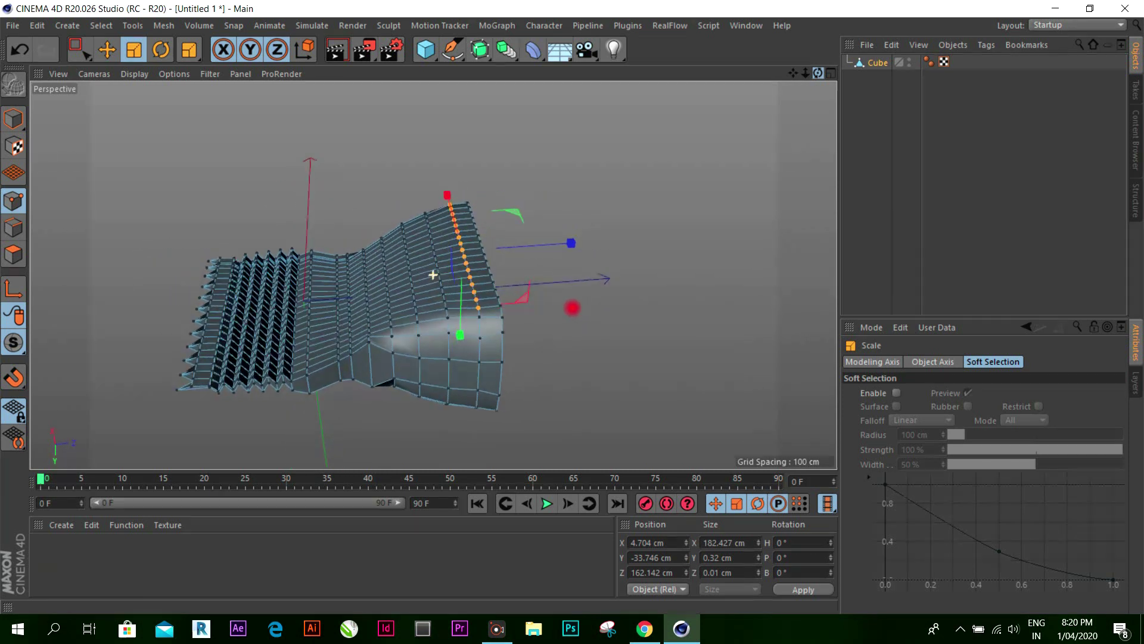
{"action": "left_click", "coordinate": [831, 74]}
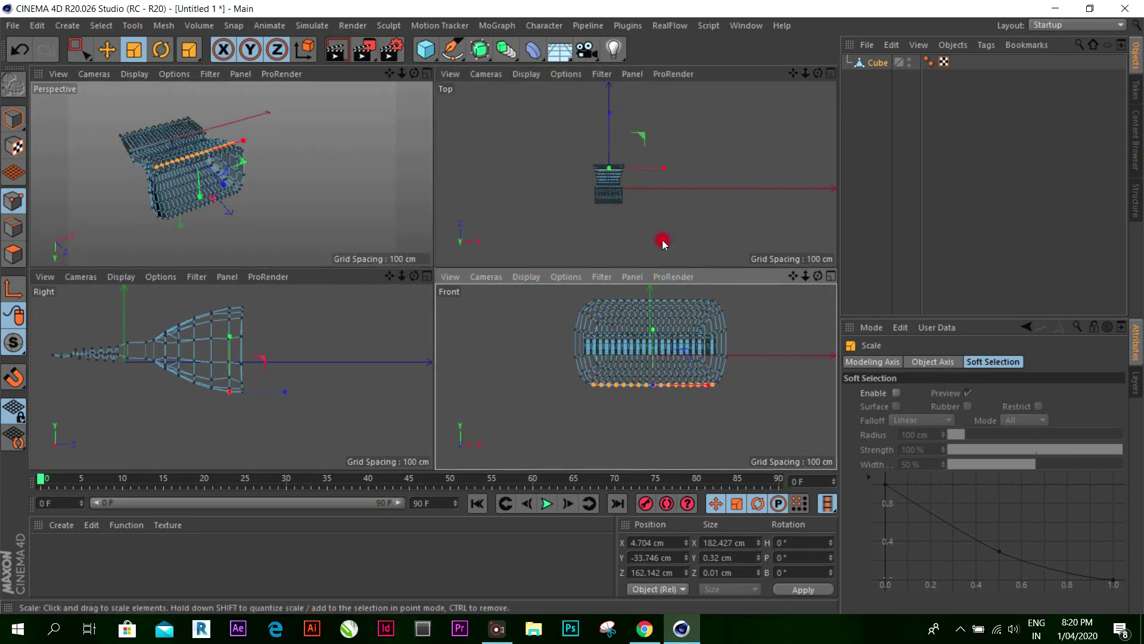
{"action": "left_click", "coordinate": [831, 74]}
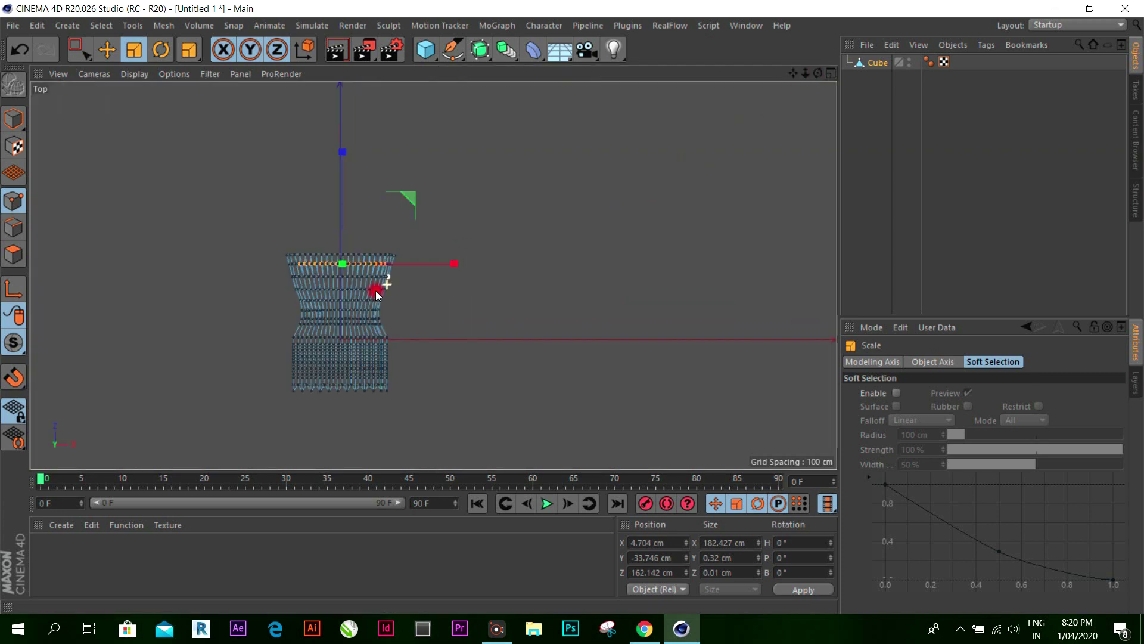
{"action": "scroll", "coordinate": [375, 291], "scroll_direction": "up", "scroll_amount": 5}
{"action": "left_click", "coordinate": [188, 237]}
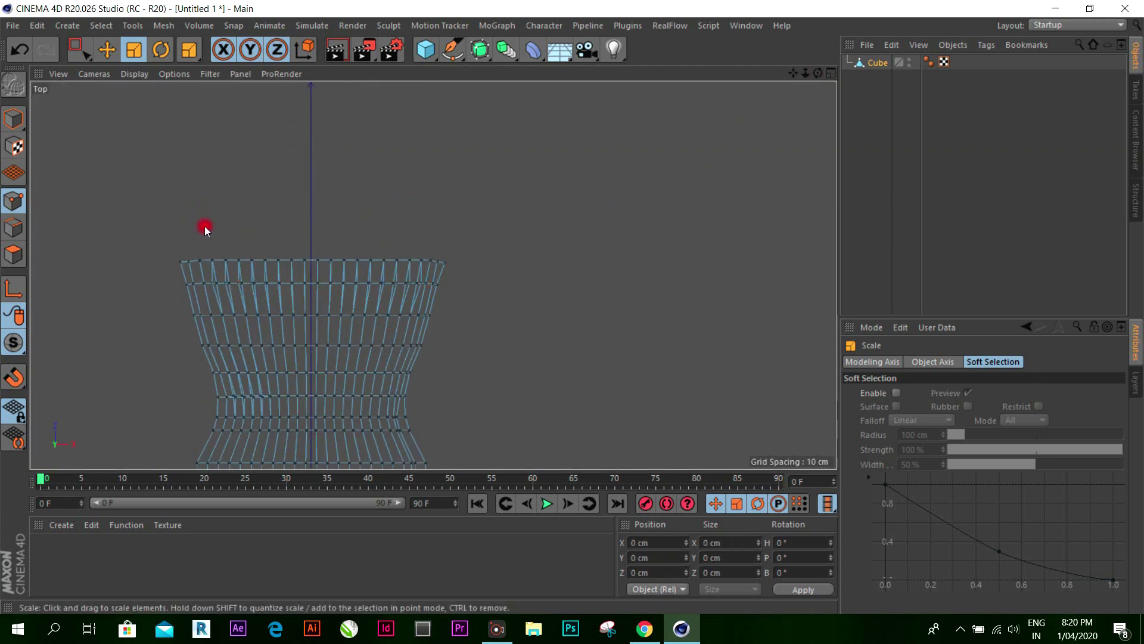
{"action": "left_click", "coordinate": [77, 50]}
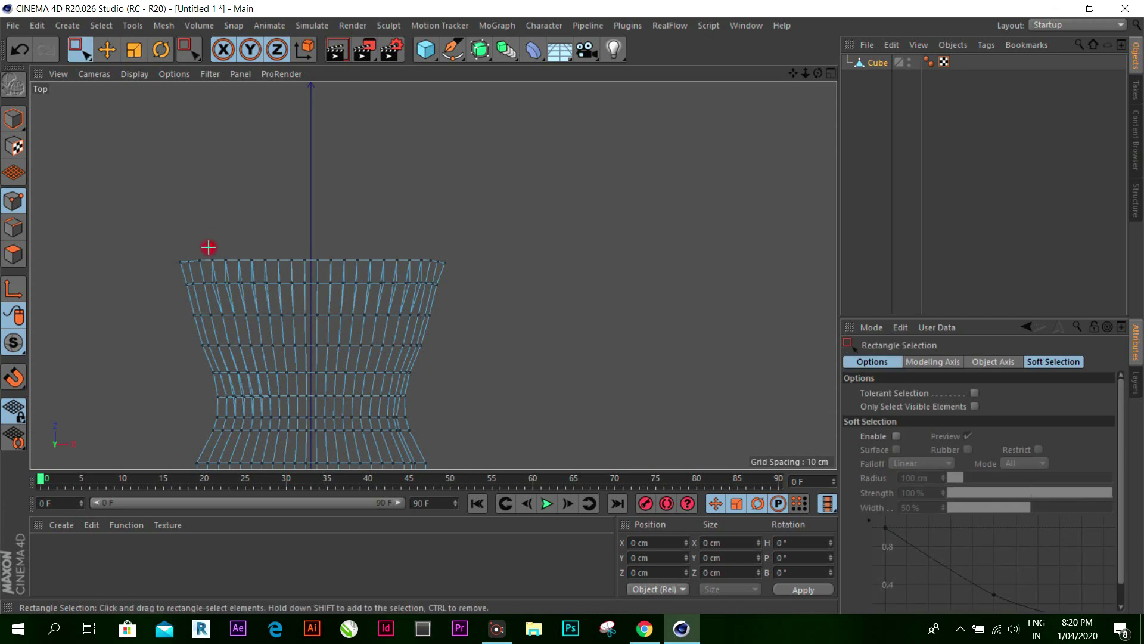
{"action": "left_click_drag", "start_coordinate": [208, 247], "coordinate": [416, 298]}
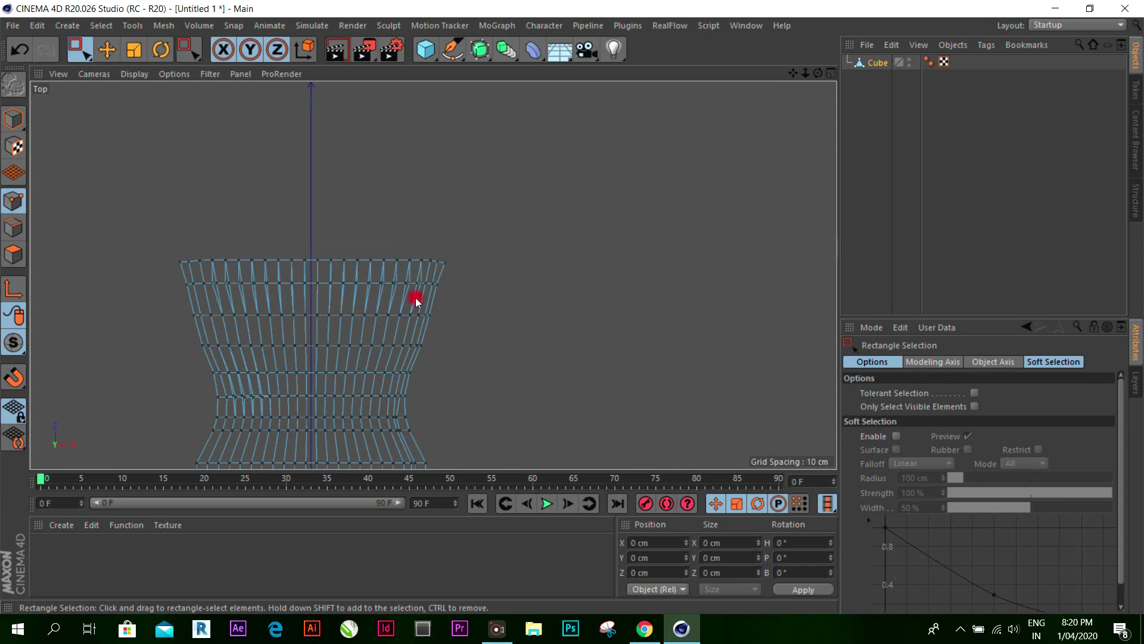
Step: Scale the selected top rows of points in Perspective to about 174.8 cm wide
{"action": "left_click", "coordinate": [830, 74]}
{"action": "left_click", "coordinate": [414, 73]}
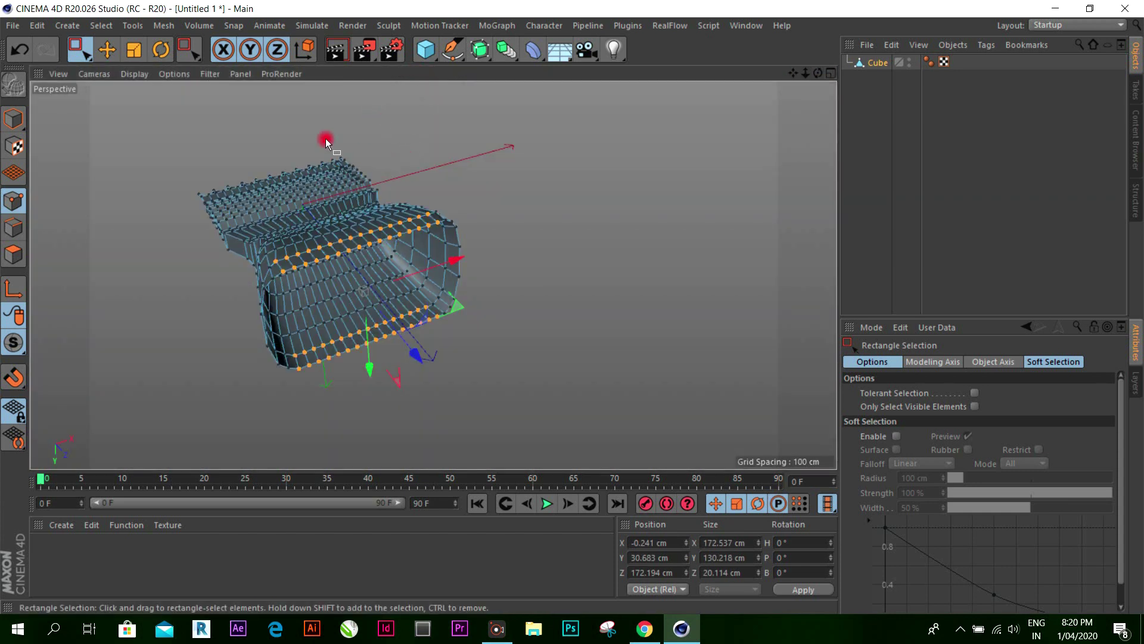
{"action": "left_click", "coordinate": [134, 50]}
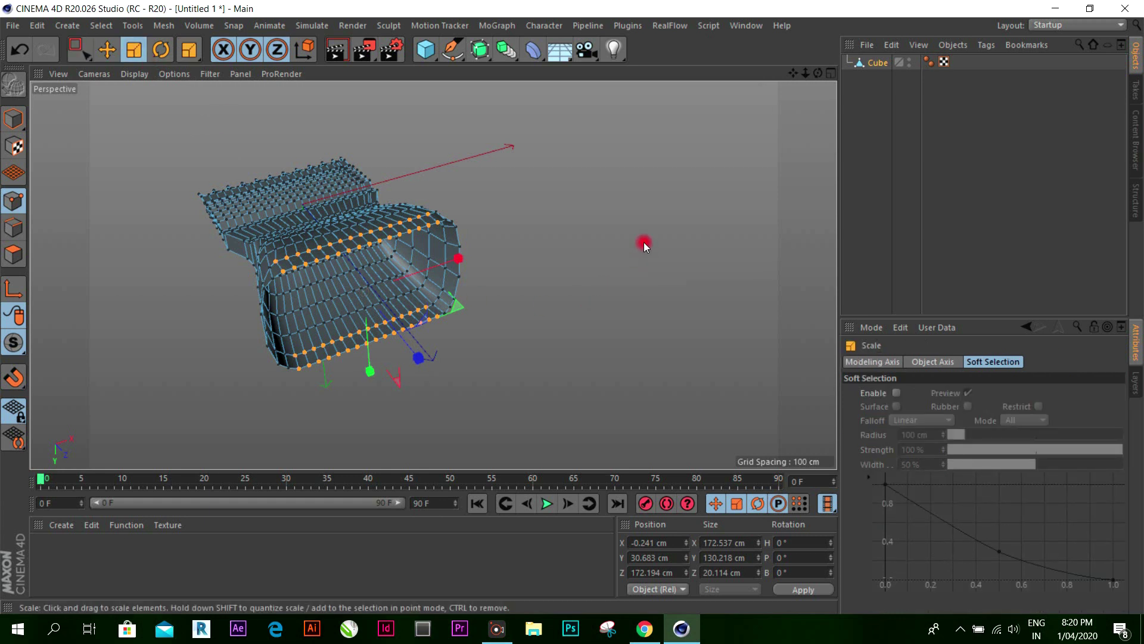
{"action": "mouse_move", "coordinate": [644, 243]}
{"action": "left_mouse_down"}
{"action": "mouse_move", "coordinate": [667, 312]}
{"action": "mouse_move", "coordinate": [603, 145]}
{"action": "mouse_move", "coordinate": [605, 194]}
{"action": "left_mouse_up"}
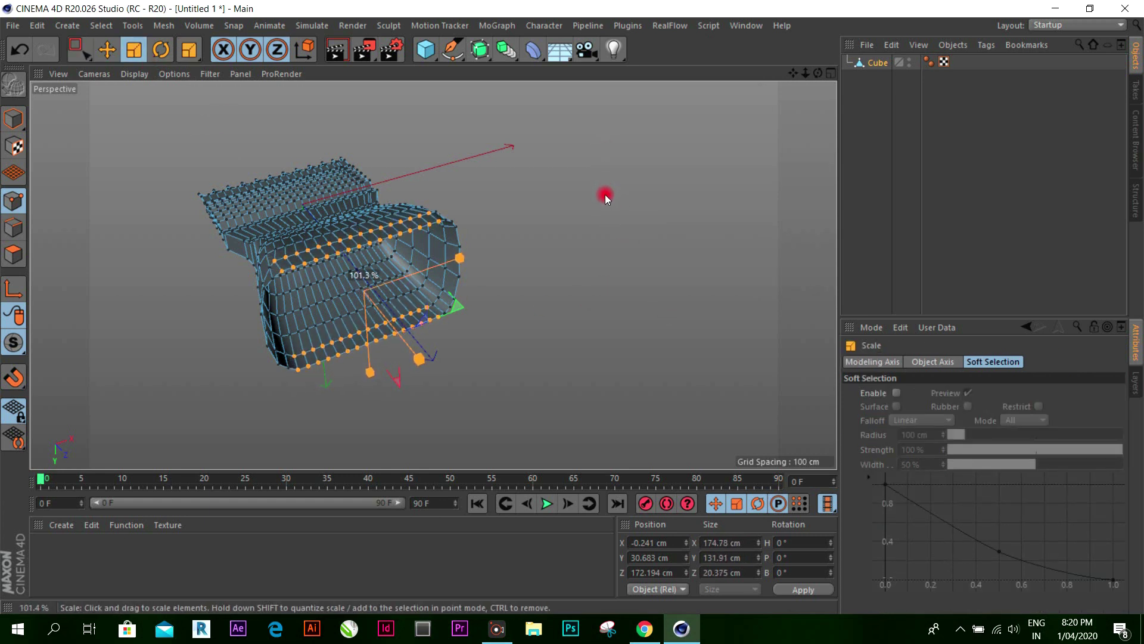
Step: Return to Model mode with the Move tool and deselect the Cube to view the result
{"action": "left_click", "coordinate": [13, 119]}
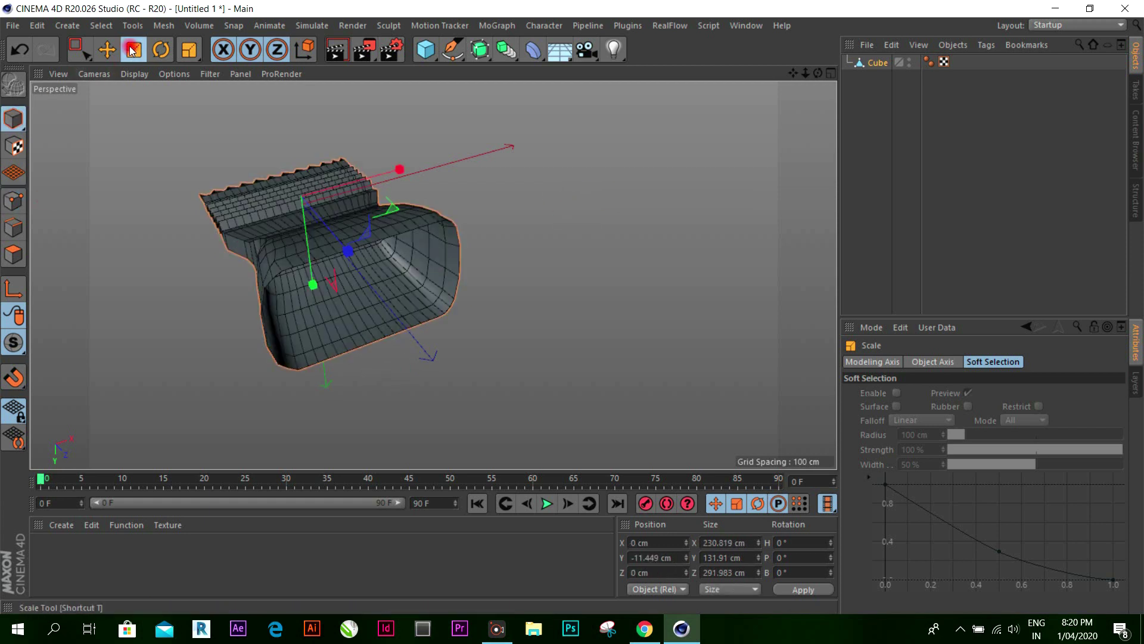
{"action": "left_click", "coordinate": [108, 49]}
{"action": "left_click", "coordinate": [514, 240]}
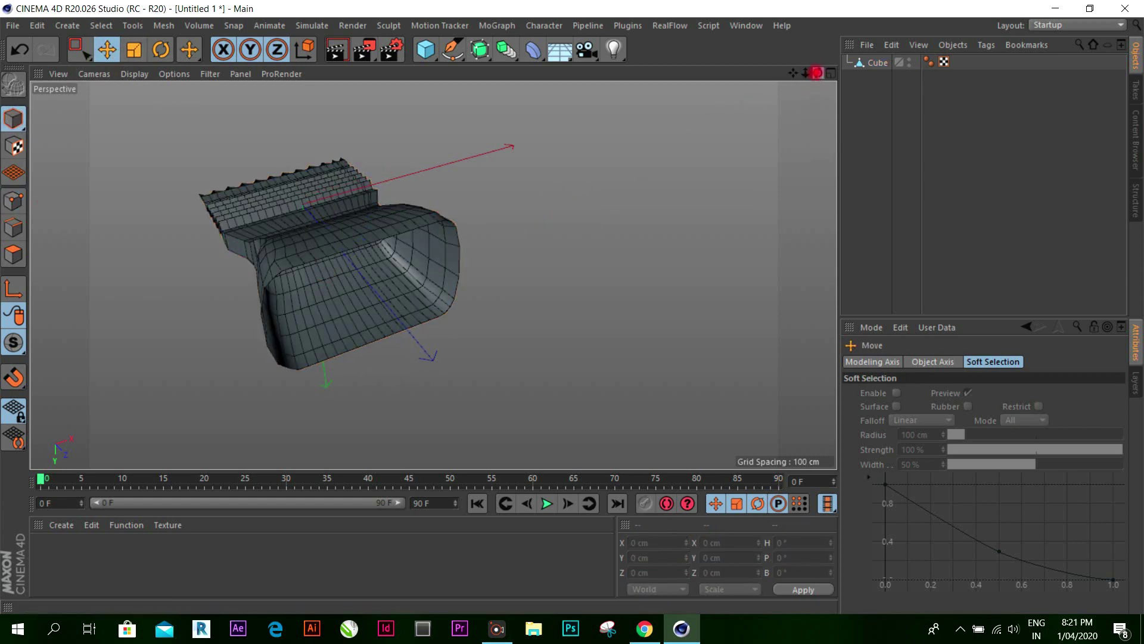
{"action": "left_click_drag", "start_coordinate": [574, 307], "coordinate": [574, 307], "text": "alt"}
Step: Maximize the Right view and put the mesh in Edge mode
{"action": "left_click", "coordinate": [830, 74]}
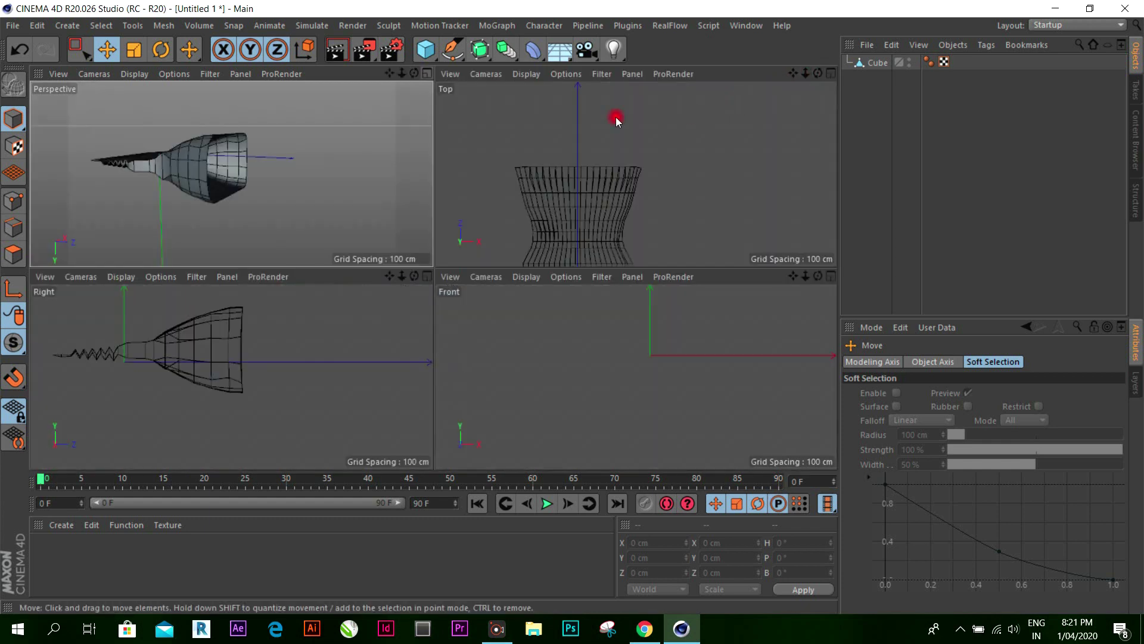
{"action": "left_click", "coordinate": [427, 74]}
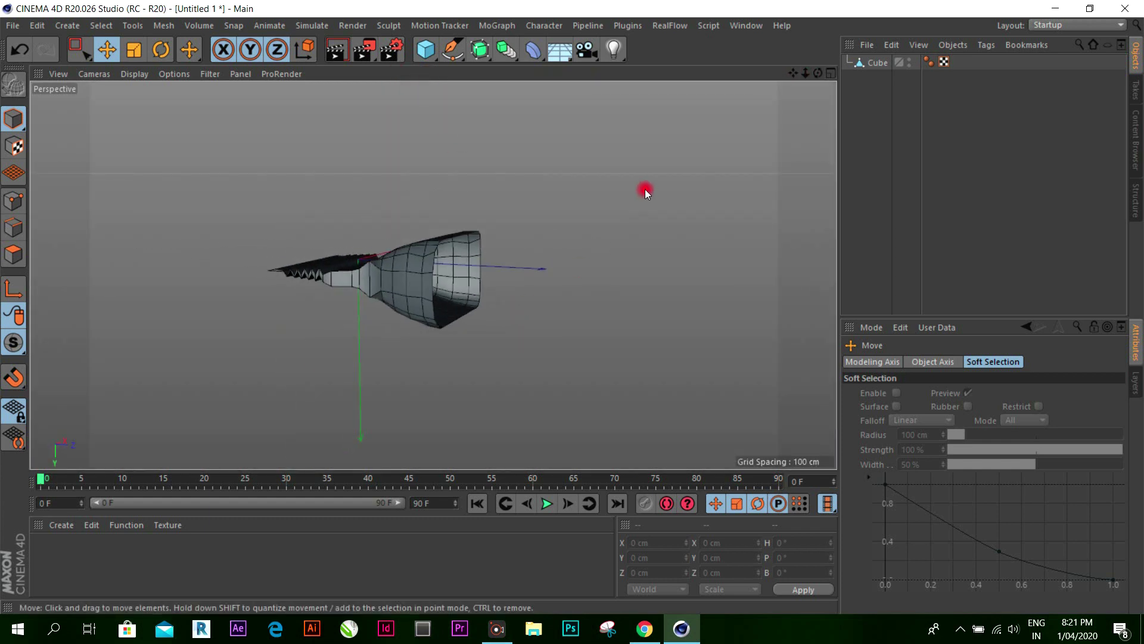
{"action": "left_click", "coordinate": [831, 74]}
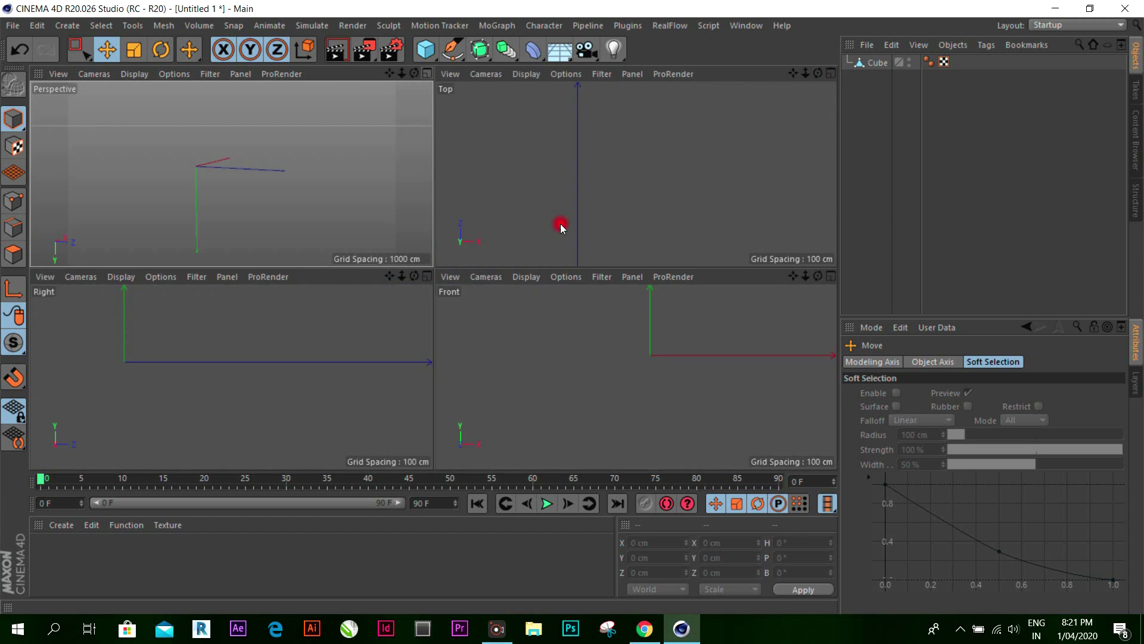
{"action": "left_click", "coordinate": [427, 276]}
{"action": "scroll", "coordinate": [421, 203], "scroll_direction": "down", "scroll_amount": 2}
{"action": "scroll", "coordinate": [448, 143], "scroll_direction": "down", "scroll_amount": 2}
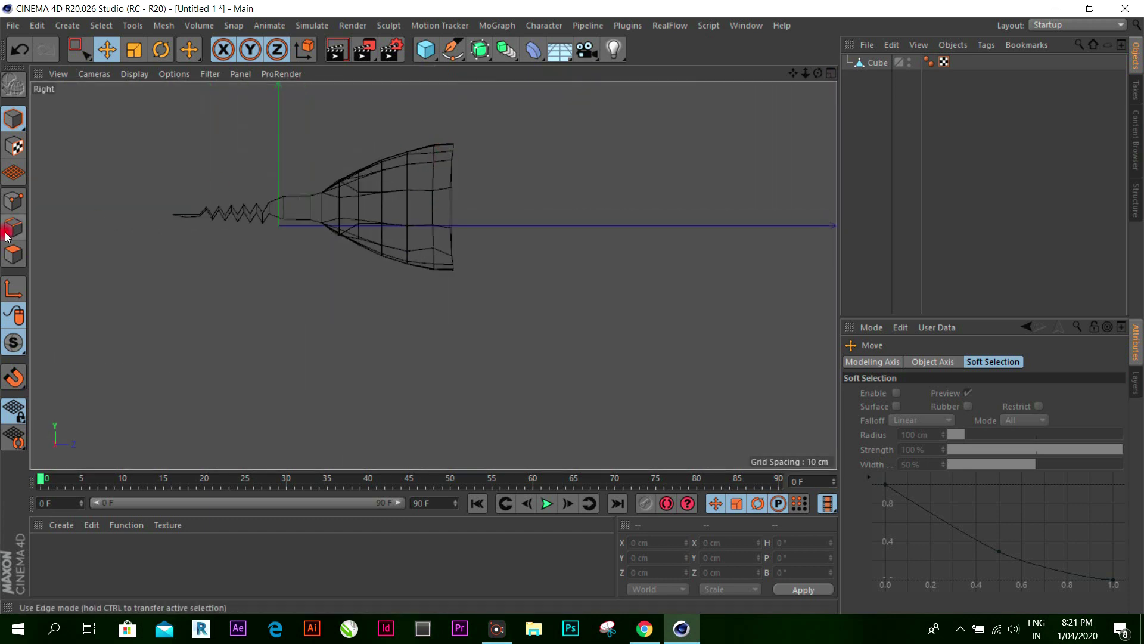
{"action": "left_click", "coordinate": [13, 255]}
{"action": "left_click", "coordinate": [434, 191]}
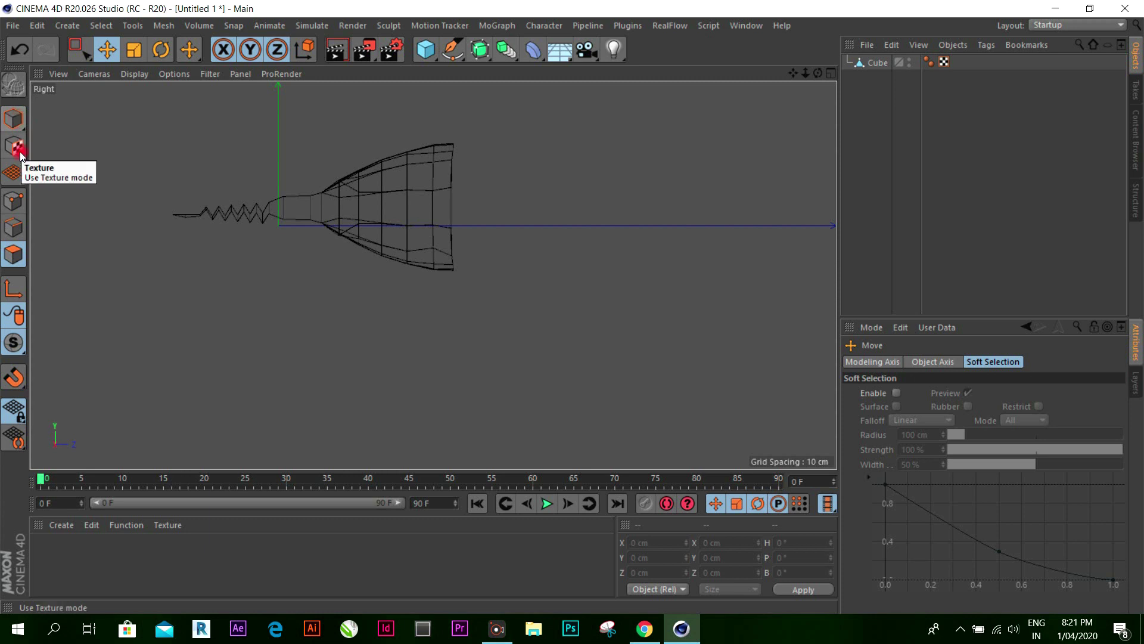
{"action": "left_click", "coordinate": [13, 228]}
{"action": "left_click", "coordinate": [435, 127]}
Step: Box-select the front-end edges, then the front-end points
{"action": "left_click", "coordinate": [80, 48]}
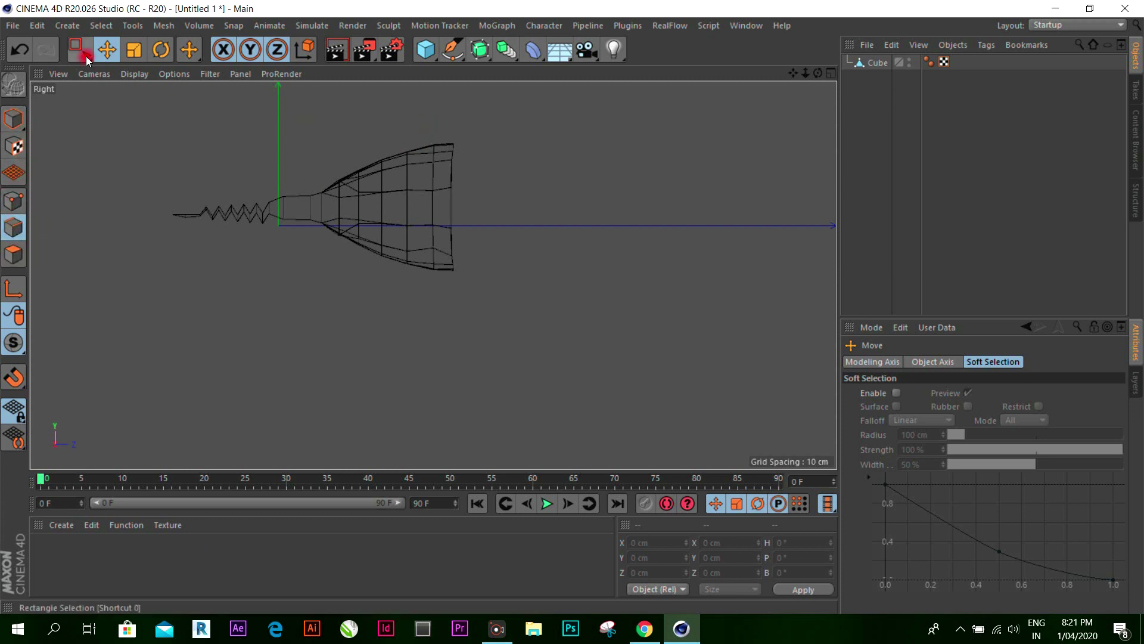
{"action": "left_click_drag", "start_coordinate": [448, 122], "coordinate": [463, 187]}
{"action": "left_click", "coordinate": [487, 284]}
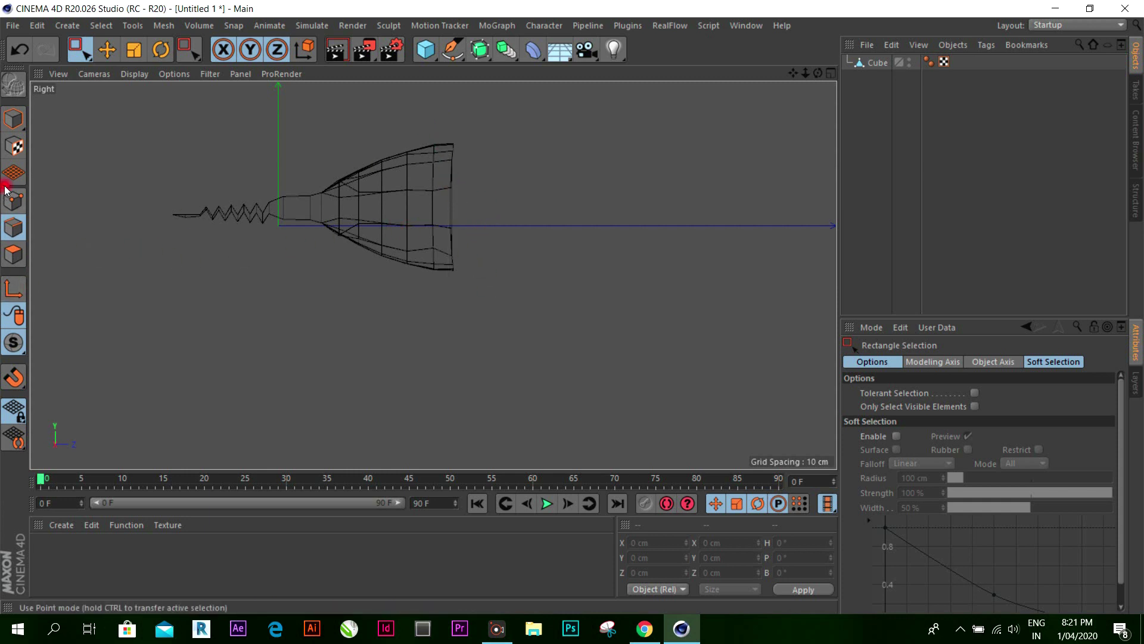
{"action": "left_click", "coordinate": [13, 201]}
{"action": "left_click_drag", "start_coordinate": [441, 130], "coordinate": [477, 226]}
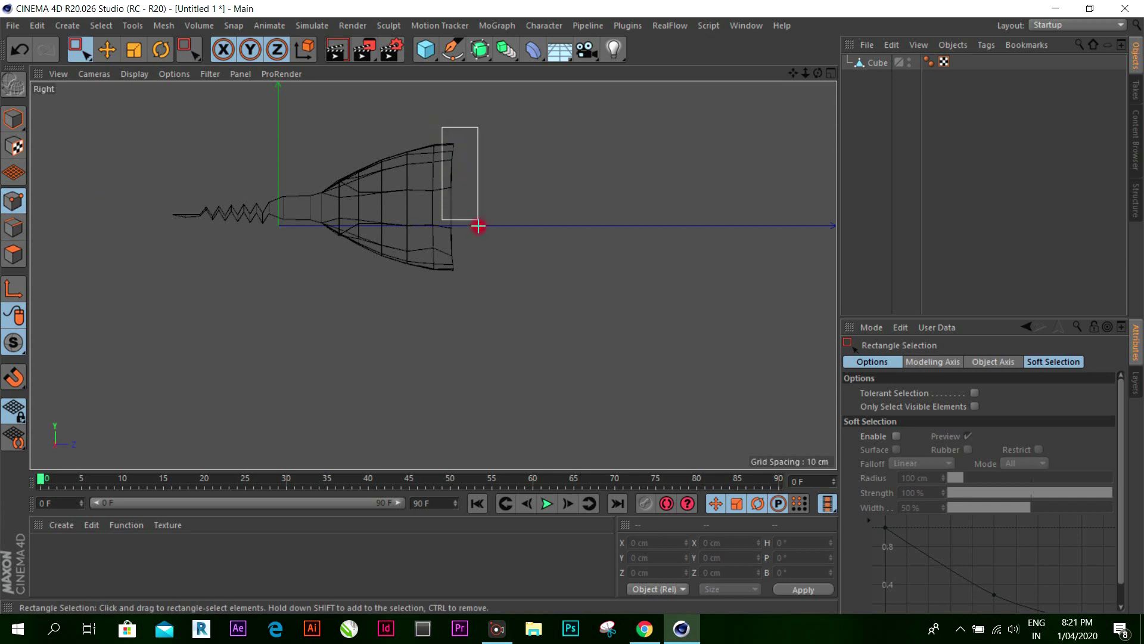
{"action": "left_click", "coordinate": [487, 301]}
Step: Reselect the Cube, select the front edge loop and slide it about 98 cm along Z
{"action": "left_click", "coordinate": [14, 119]}
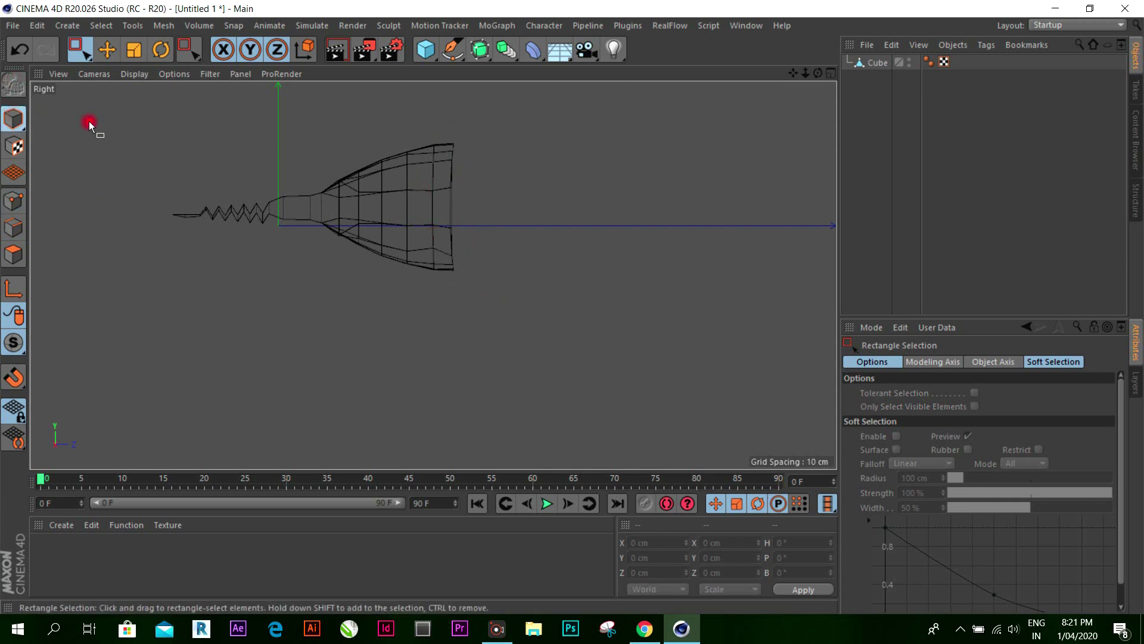
{"action": "left_click", "coordinate": [345, 173]}
{"action": "left_click", "coordinate": [13, 227]}
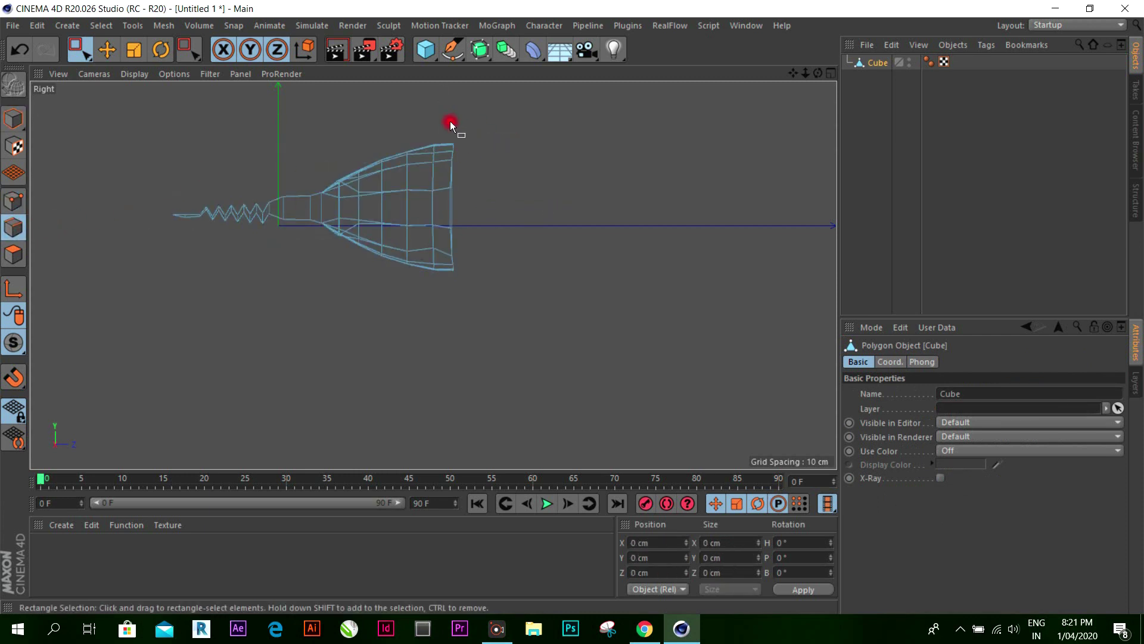
{"action": "left_click_drag", "start_coordinate": [447, 119], "coordinate": [499, 322]}
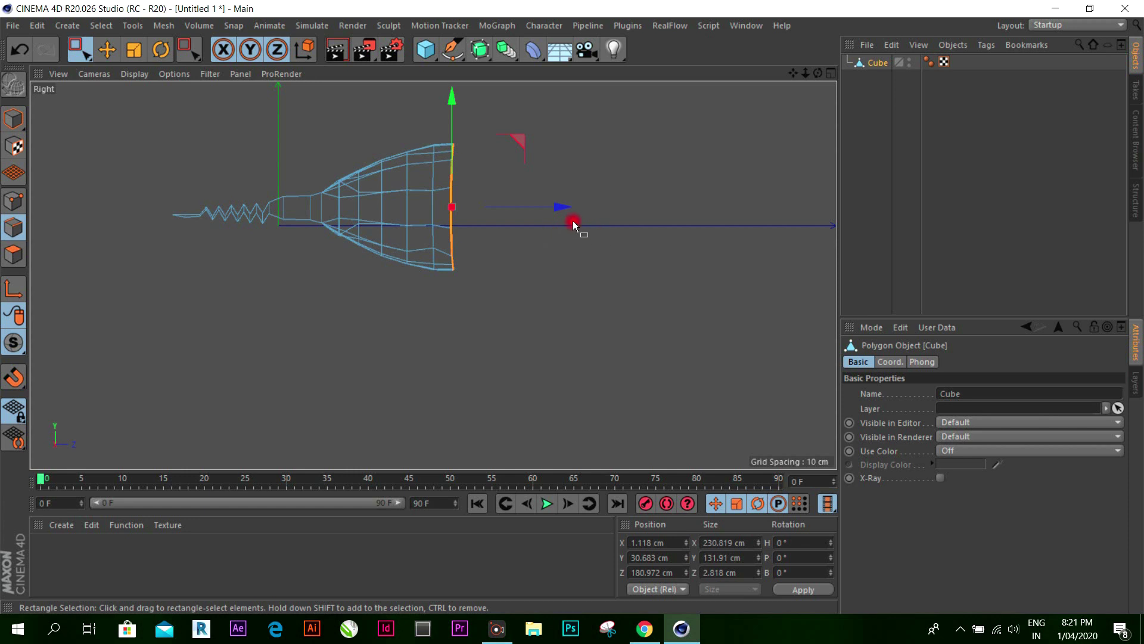
{"action": "left_click_drag", "start_coordinate": [562, 206], "coordinate": [656, 215]}
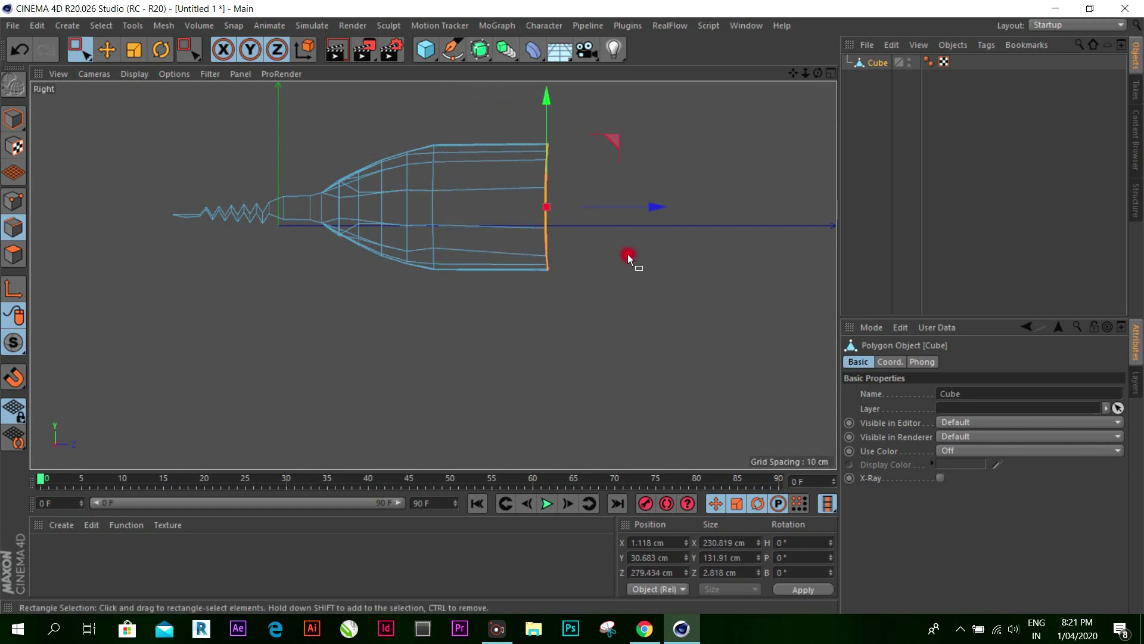
{"action": "left_click_drag", "start_coordinate": [653, 212], "coordinate": [735, 211]}
Step: Show grid lines via Filter and push the front loop further along Z, body about 610 cm long
{"action": "scroll", "coordinate": [698, 224], "scroll_direction": "down", "scroll_amount": 2}
{"action": "scroll", "coordinate": [646, 289], "scroll_direction": "down", "scroll_amount": 3}
{"action": "scroll", "coordinate": [793, 261], "scroll_direction": "up", "scroll_amount": 2}
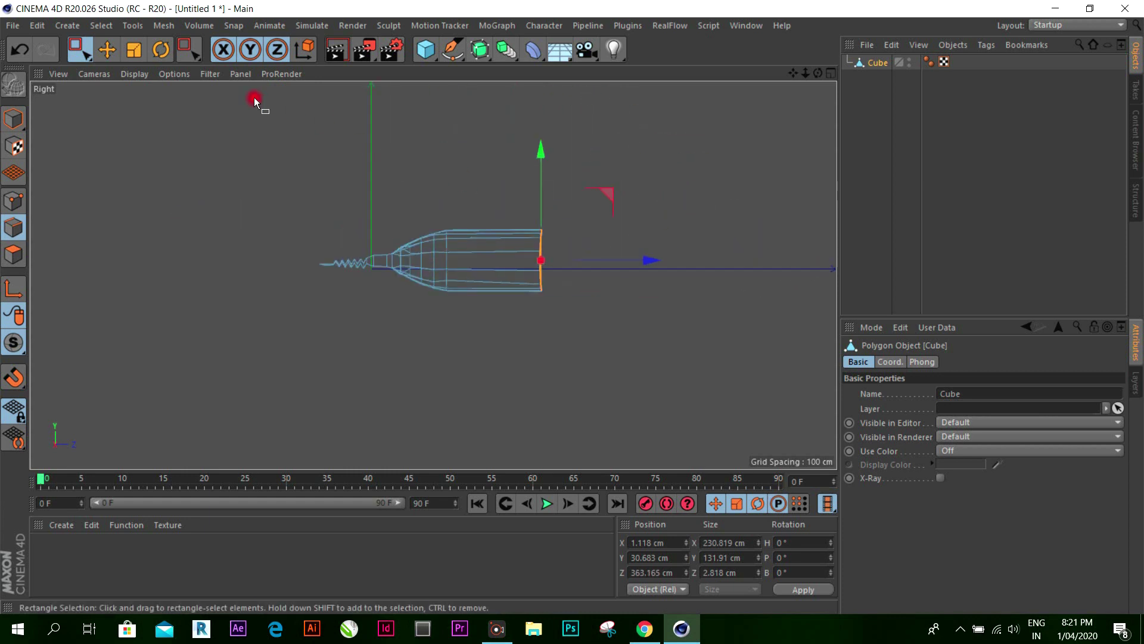
{"action": "left_click", "coordinate": [211, 74]}
{"action": "left_click", "coordinate": [250, 288]}
{"action": "mouse_move", "coordinate": [244, 253]}
{"action": "middle_mouse_down", "text": "alt"}
{"action": "mouse_move", "coordinate": [434, 293]}
{"action": "mouse_move", "coordinate": [556, 255]}
{"action": "mouse_move", "coordinate": [581, 218]}
{"action": "middle_mouse_up", "text": "alt"}
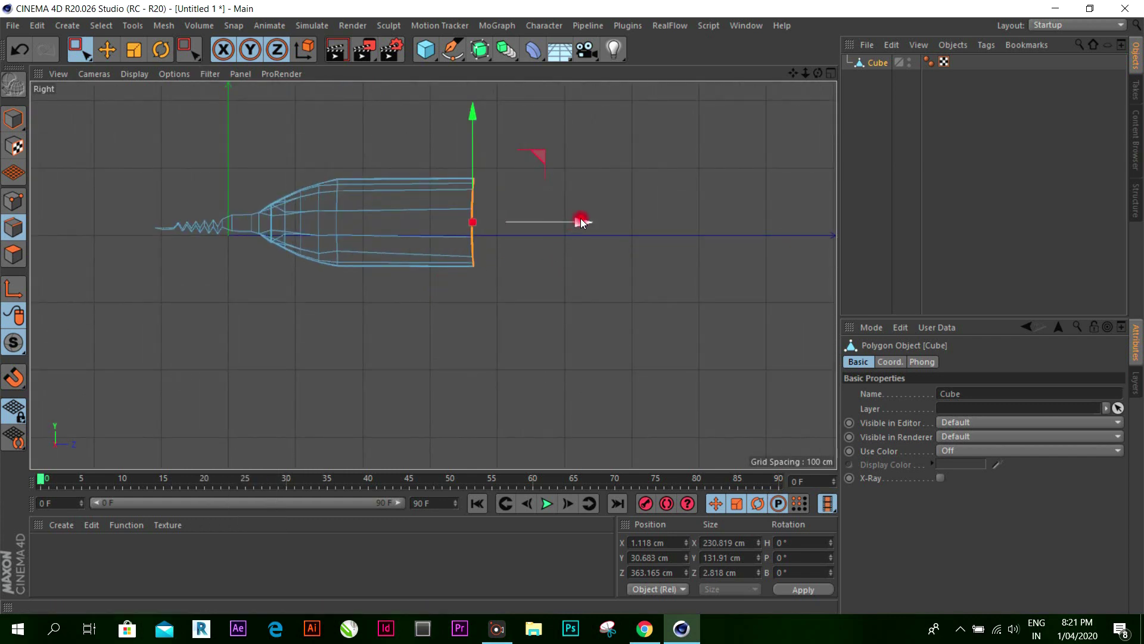
{"action": "left_click_drag", "start_coordinate": [580, 222], "coordinate": [672, 223]}
{"action": "left_click", "coordinate": [13, 118]}
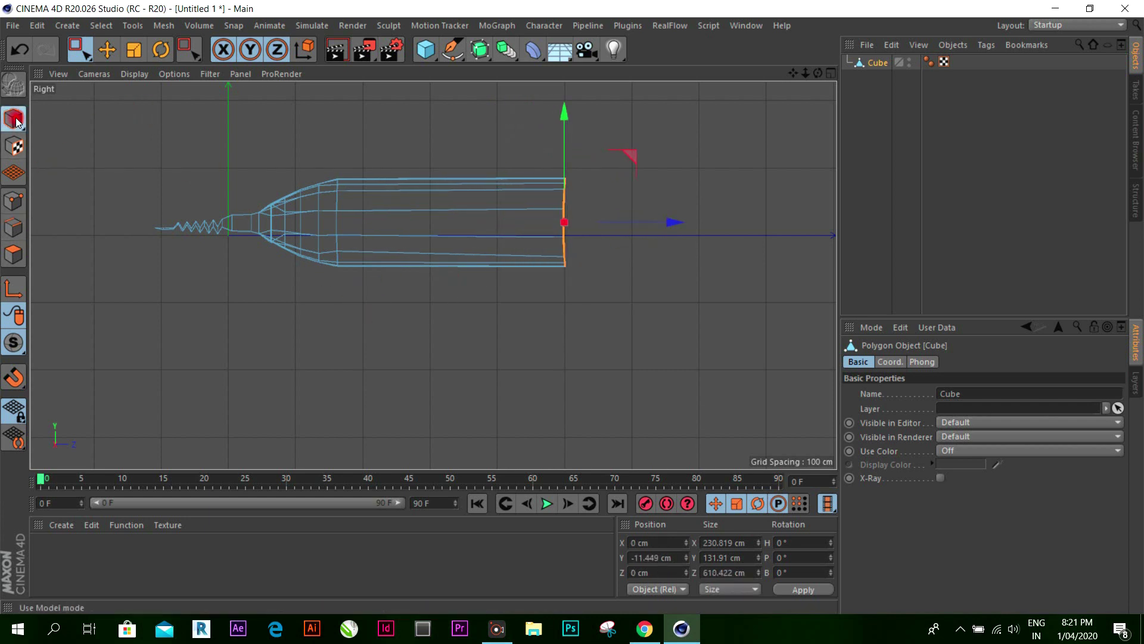
Step: Cut two vertical edge loops across the front section with Loop/Path Cut, the latest at about 48.1%
{"action": "left_click", "coordinate": [19, 235]}
{"action": "right_click", "coordinate": [151, 123]}
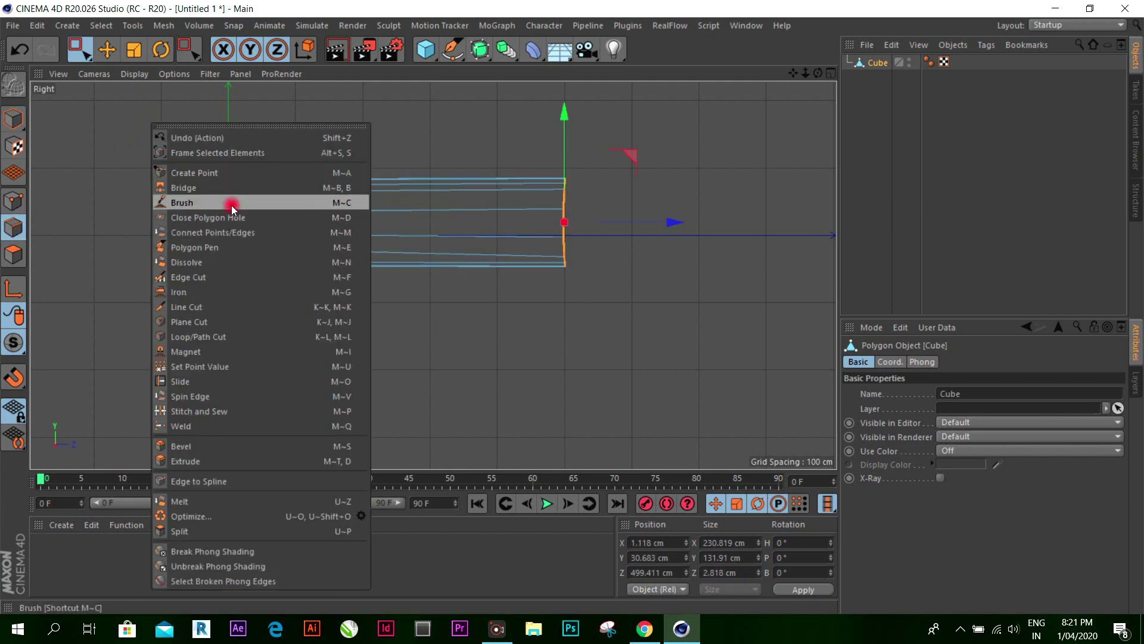
{"action": "left_click", "coordinate": [227, 335]}
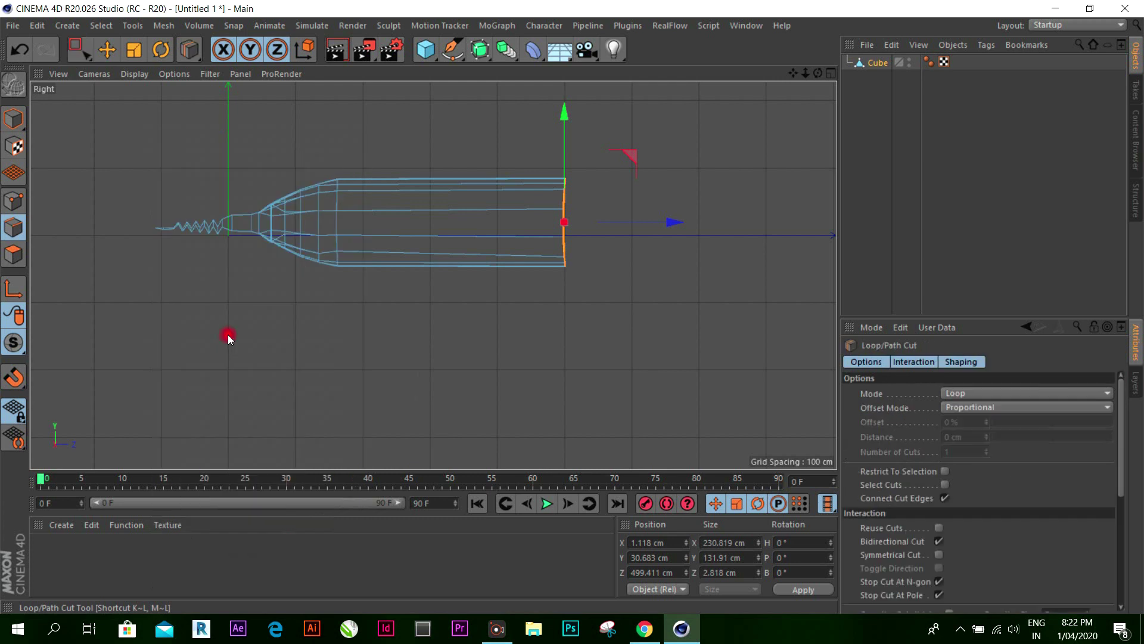
{"action": "left_click", "coordinate": [395, 184]}
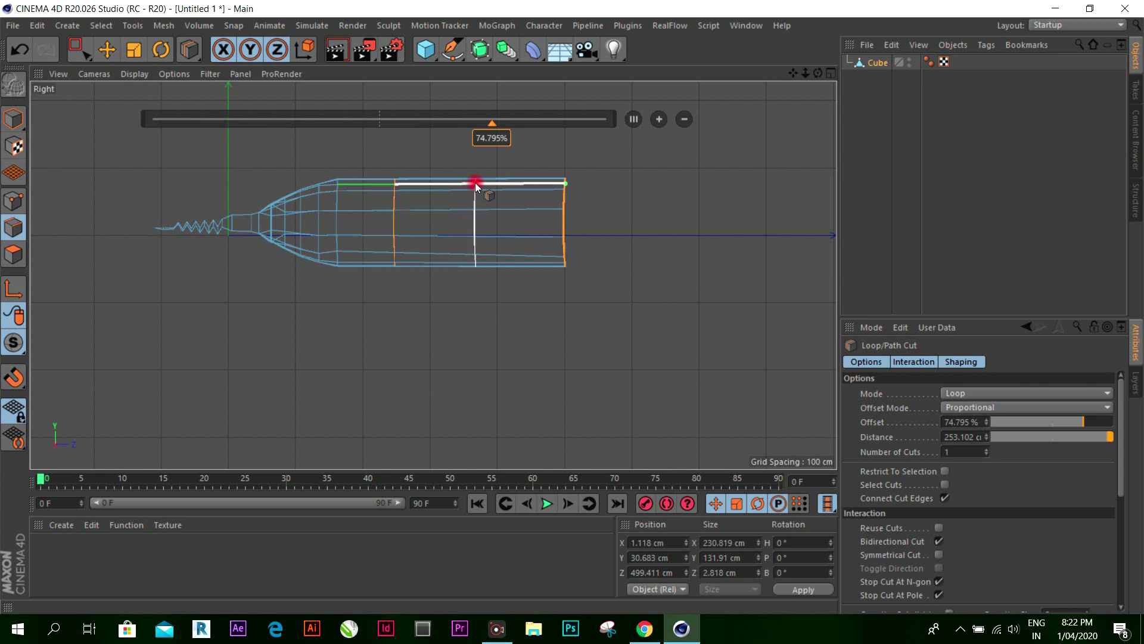
{"action": "left_click", "coordinate": [477, 182]}
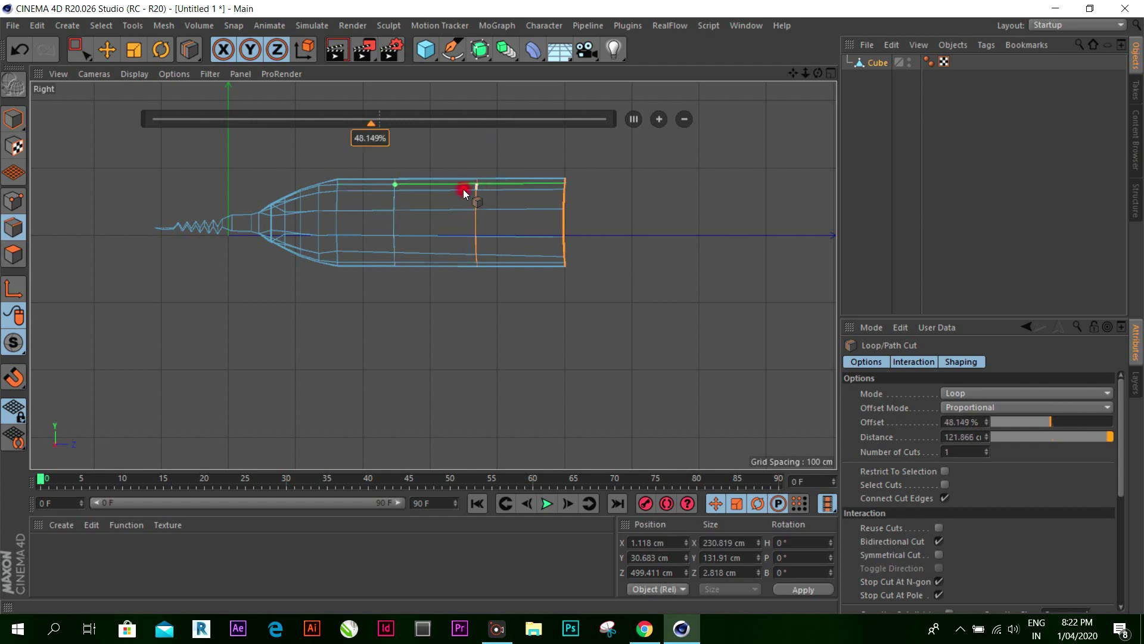
{"action": "left_click", "coordinate": [19, 117]}
{"action": "left_click", "coordinate": [13, 201]}
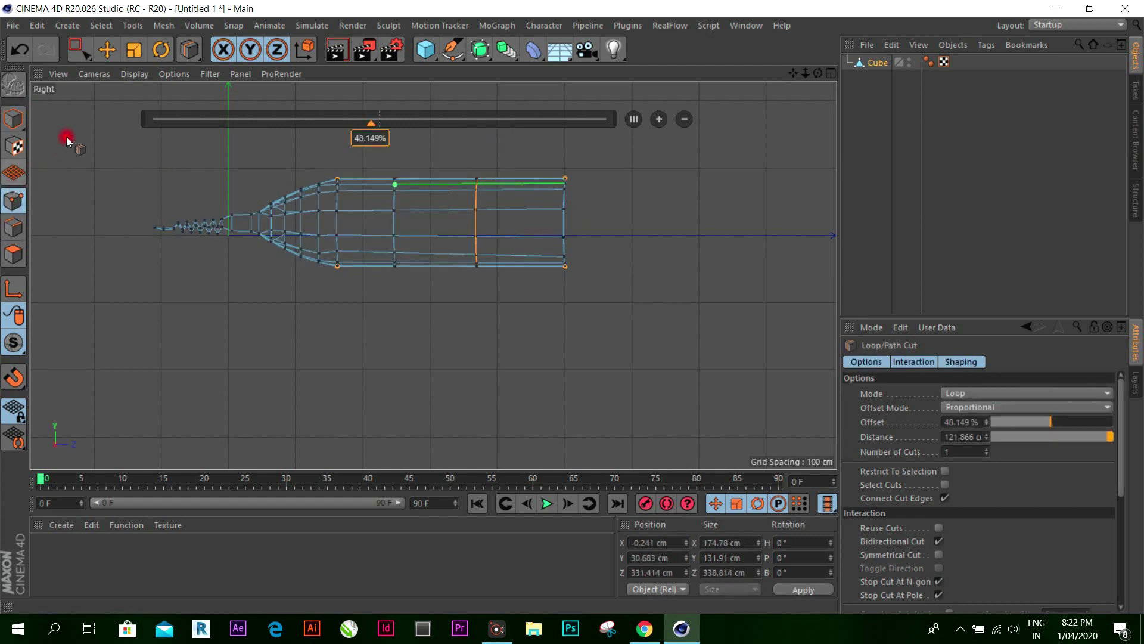
{"action": "left_click", "coordinate": [104, 55]}
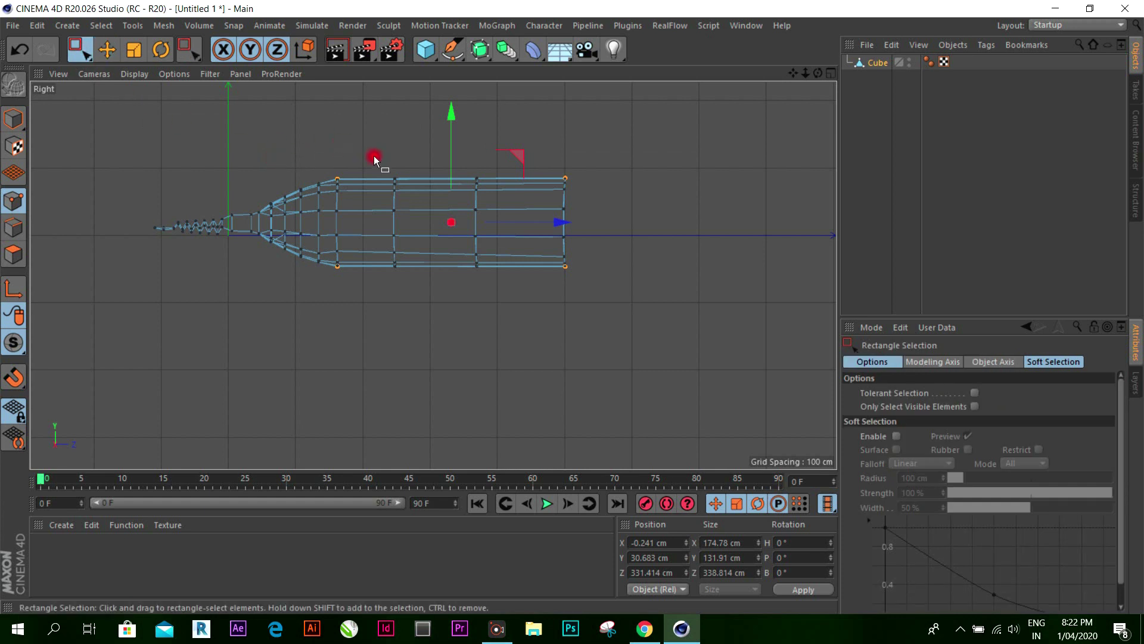
Step: Box-select the points of both new loops and scale them taller along Y
{"action": "left_click_drag", "start_coordinate": [374, 156], "coordinate": [427, 295]}
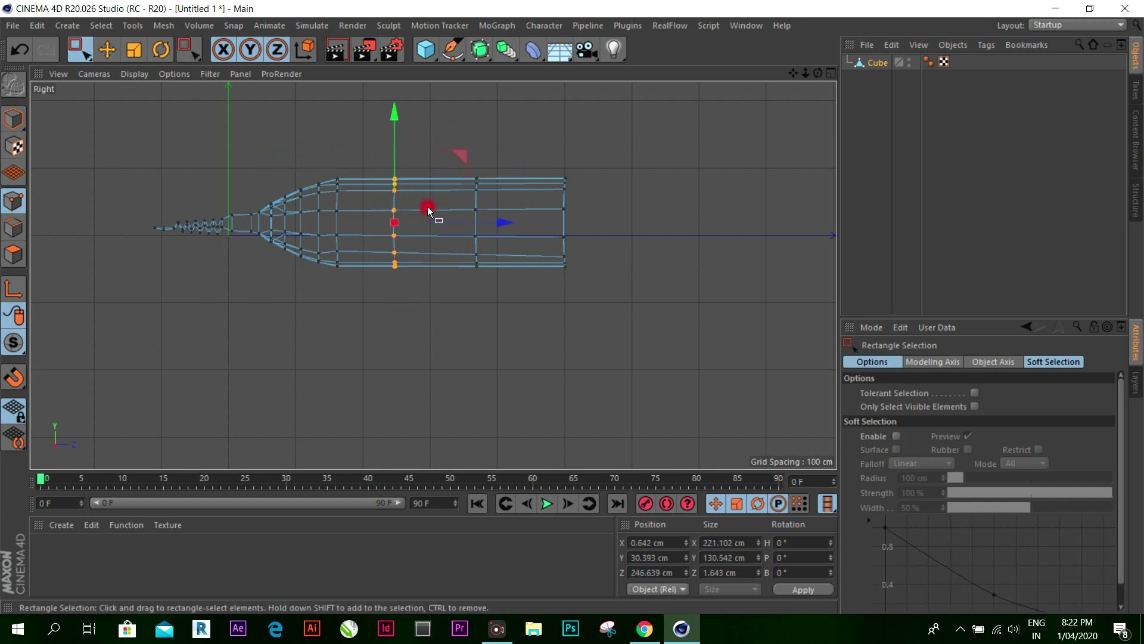
{"action": "left_click_drag", "start_coordinate": [365, 142], "coordinate": [487, 295]}
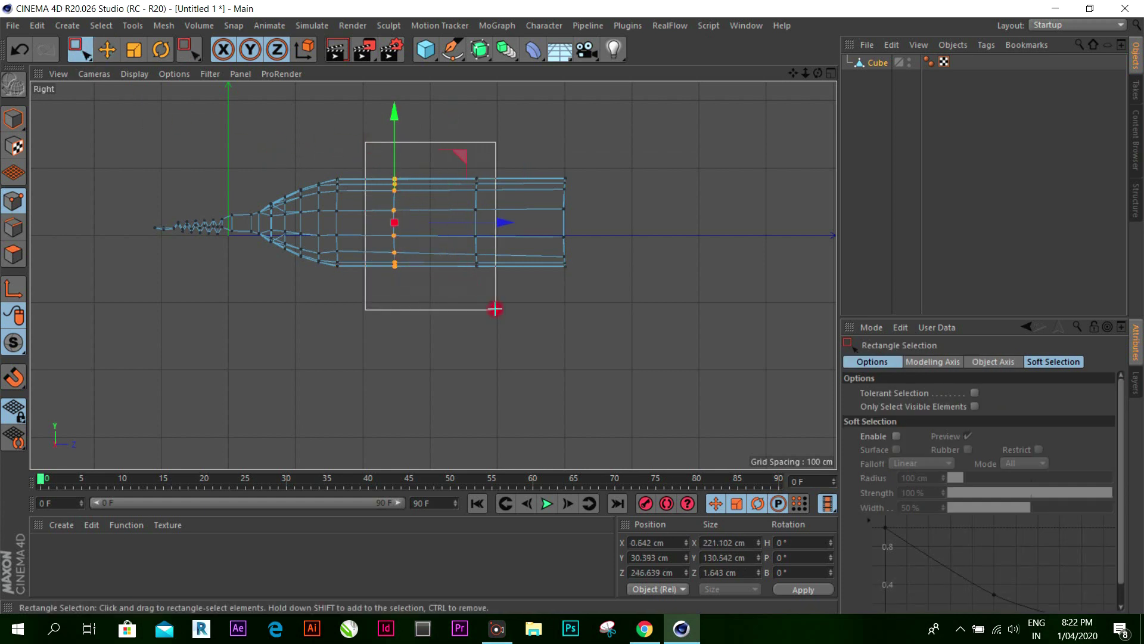
{"action": "left_click", "coordinate": [132, 53]}
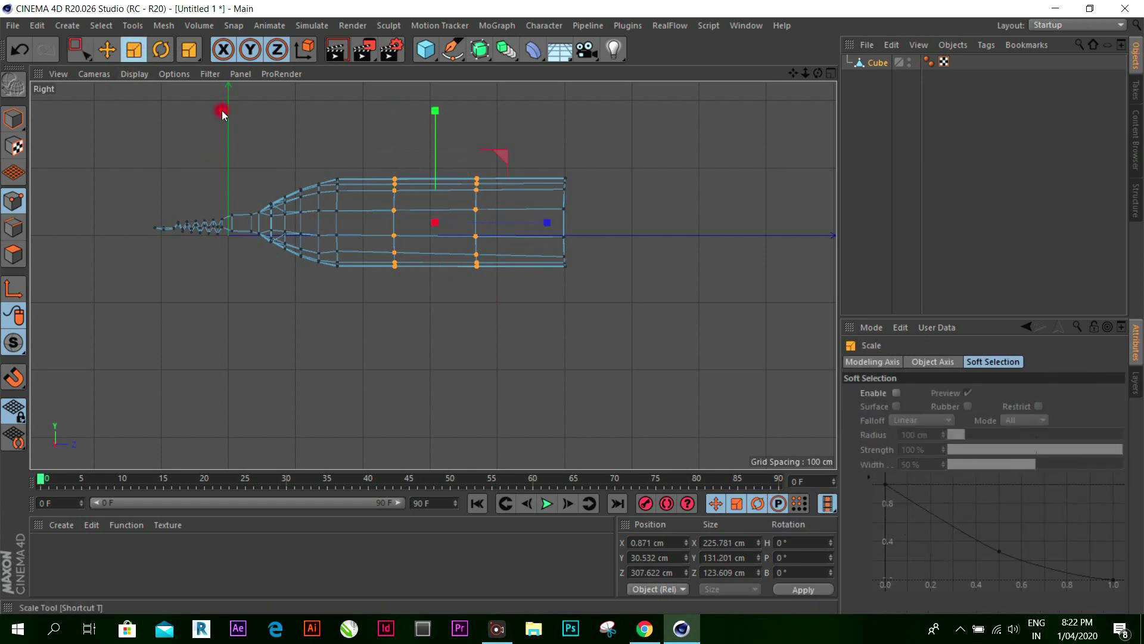
{"action": "left_click_drag", "start_coordinate": [436, 119], "coordinate": [442, 94]}
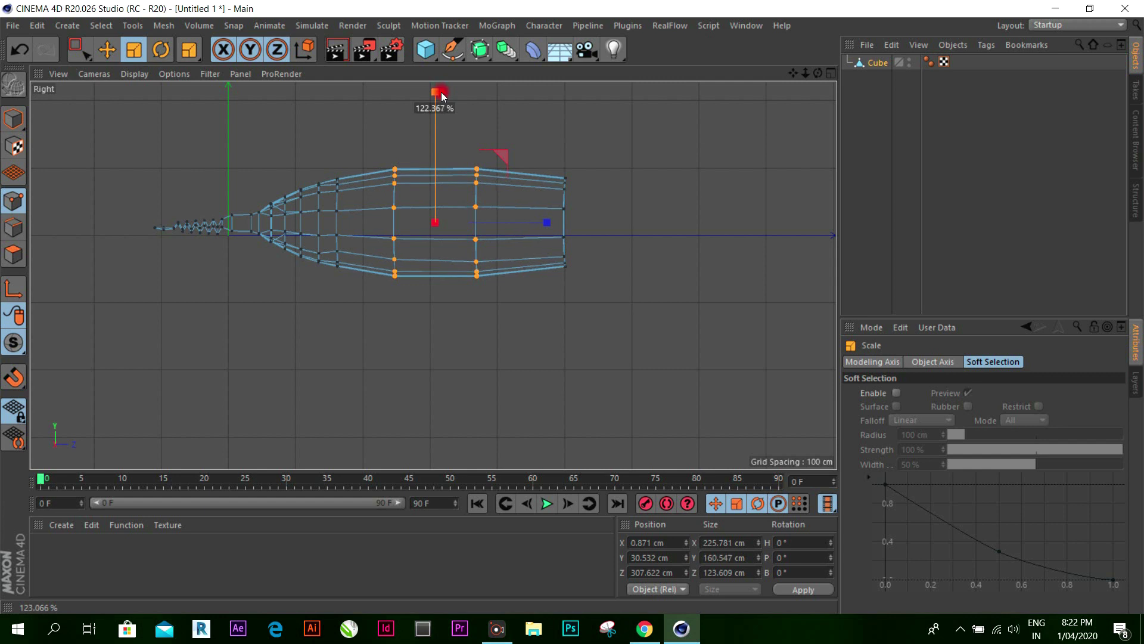
Step: Select the points of the front loops and scale them taller along Y
{"action": "left_click", "coordinate": [468, 140]}
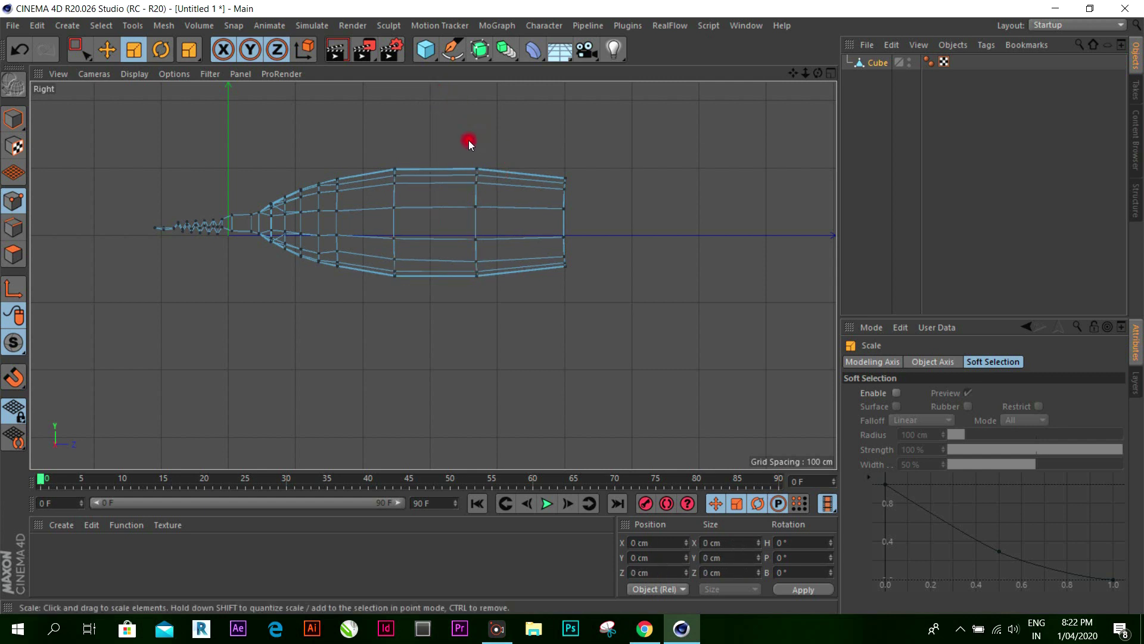
{"action": "key", "text": "0"}
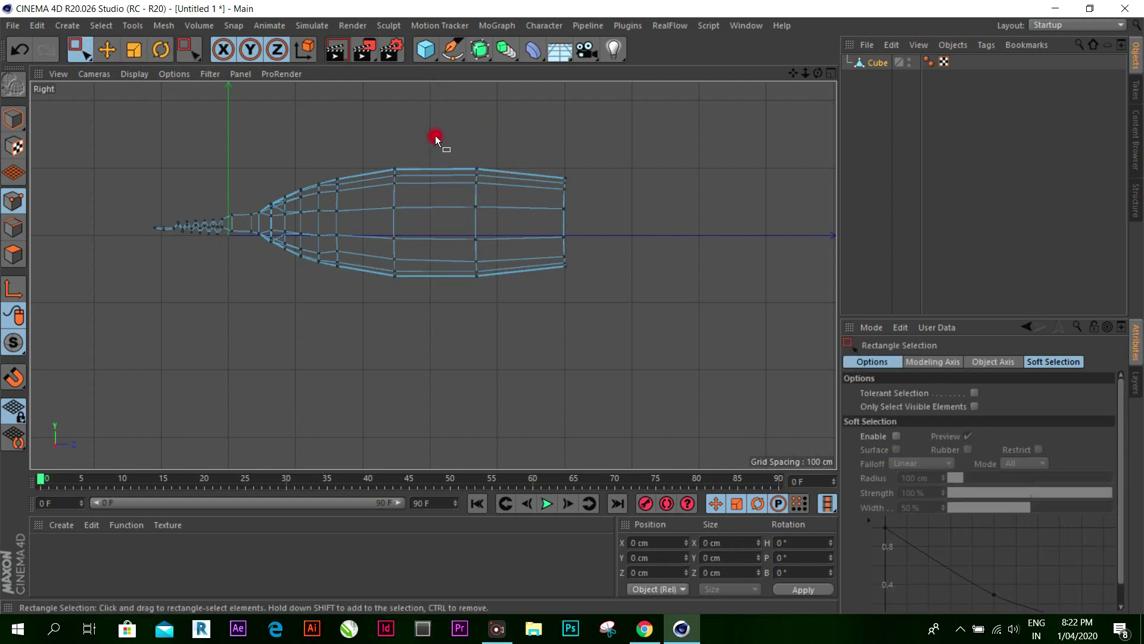
{"action": "left_click_drag", "start_coordinate": [435, 140], "coordinate": [596, 274]}
{"action": "left_click", "coordinate": [133, 49]}
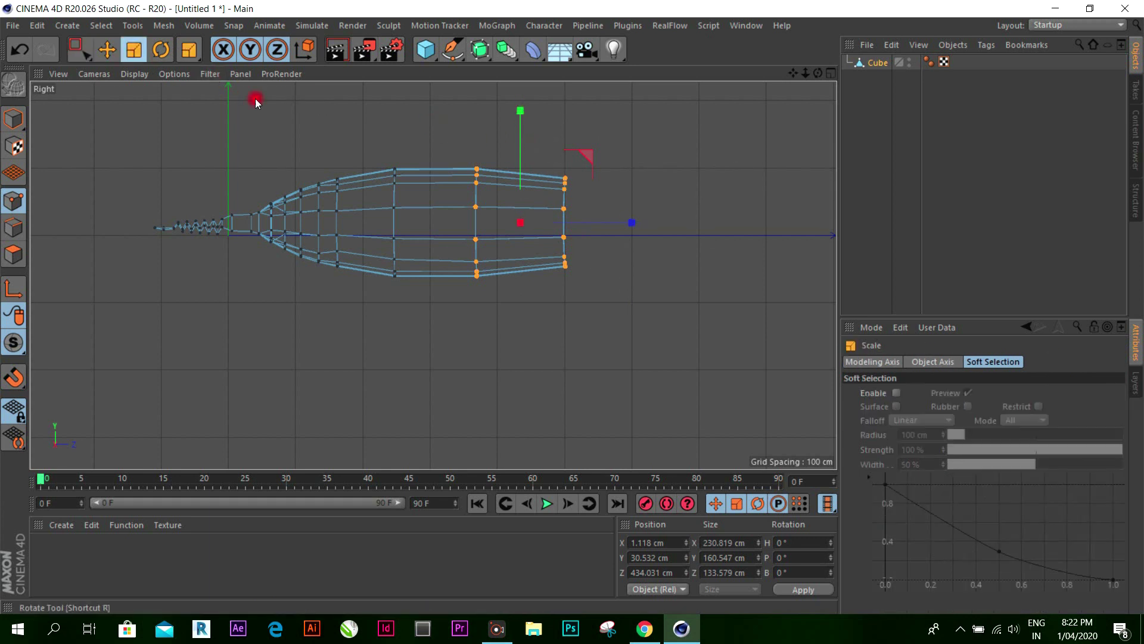
{"action": "left_click_drag", "start_coordinate": [520, 111], "coordinate": [523, 81]}
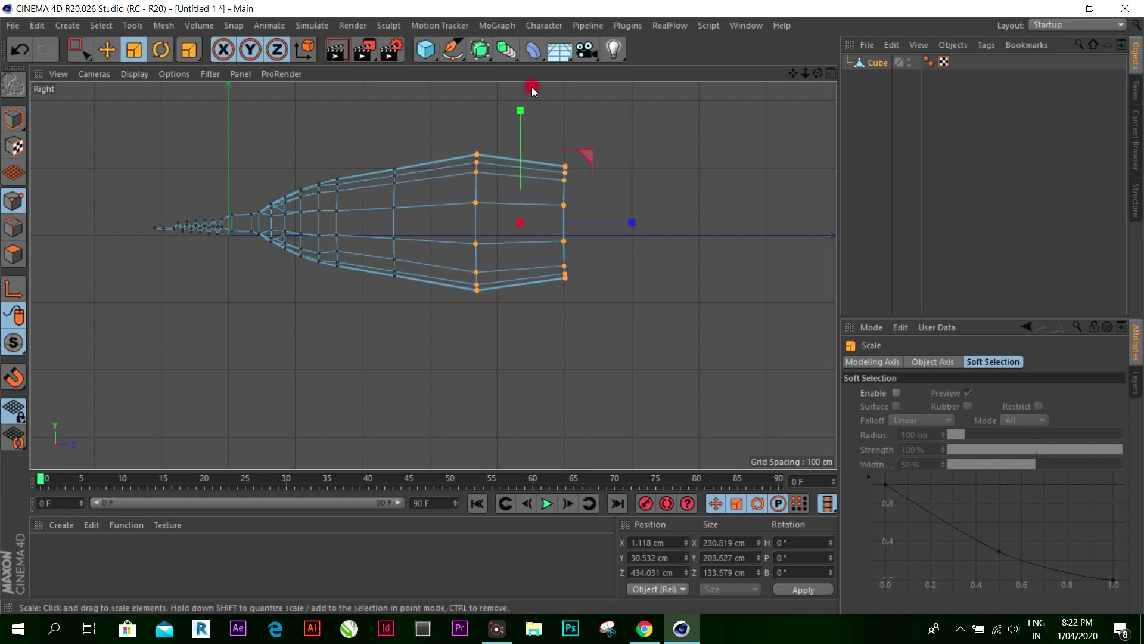
Step: Scale the front-end loop points up along Y so the rim is about 214.6 cm high
{"action": "left_click", "coordinate": [543, 129]}
{"action": "left_click", "coordinate": [81, 43]}
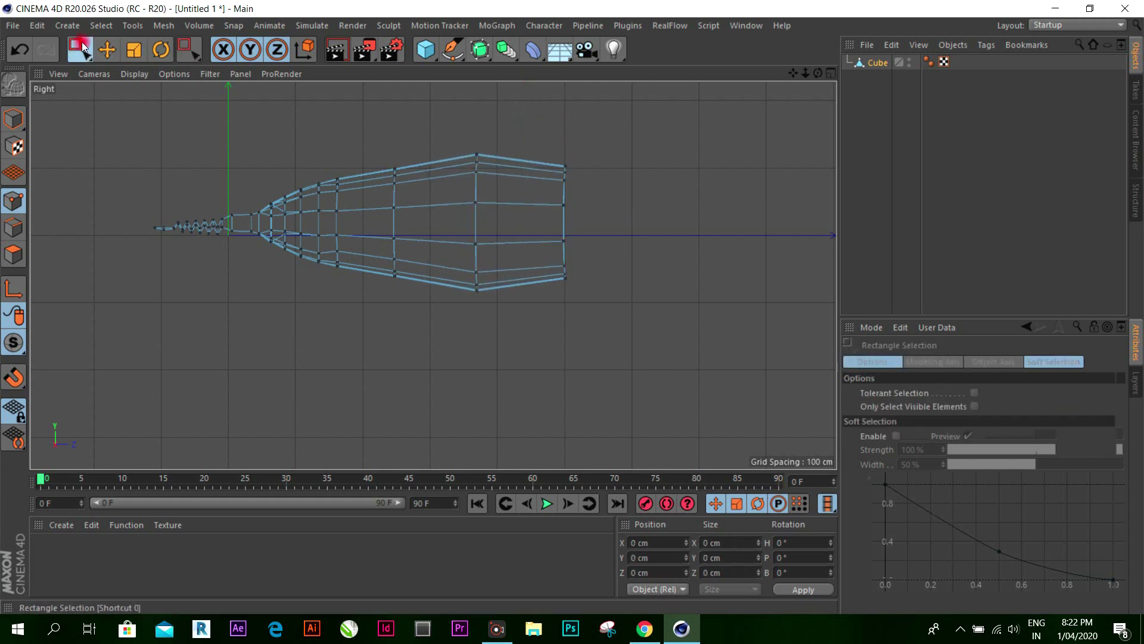
{"action": "left_click_drag", "start_coordinate": [524, 132], "coordinate": [628, 323]}
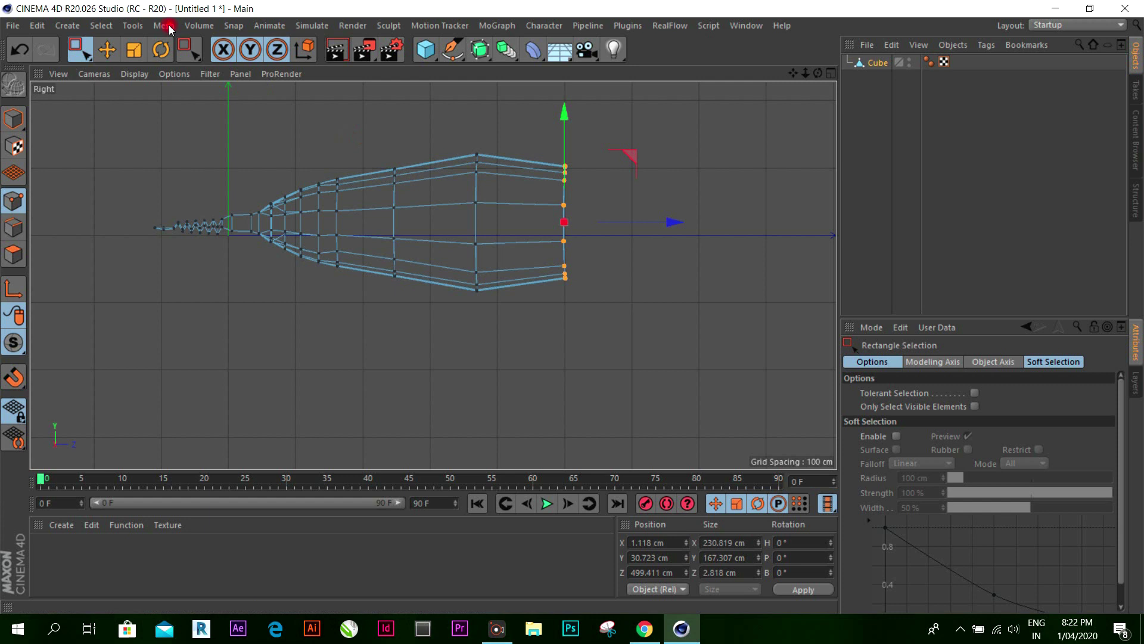
{"action": "left_click", "coordinate": [132, 52]}
{"action": "mouse_move", "coordinate": [564, 110]}
{"action": "left_mouse_down"}
{"action": "mouse_move", "coordinate": [566, 85]}
{"action": "mouse_move", "coordinate": [574, 308]}
{"action": "left_mouse_up"}
{"action": "left_click_drag", "start_coordinate": [568, 109], "coordinate": [567, 112]}
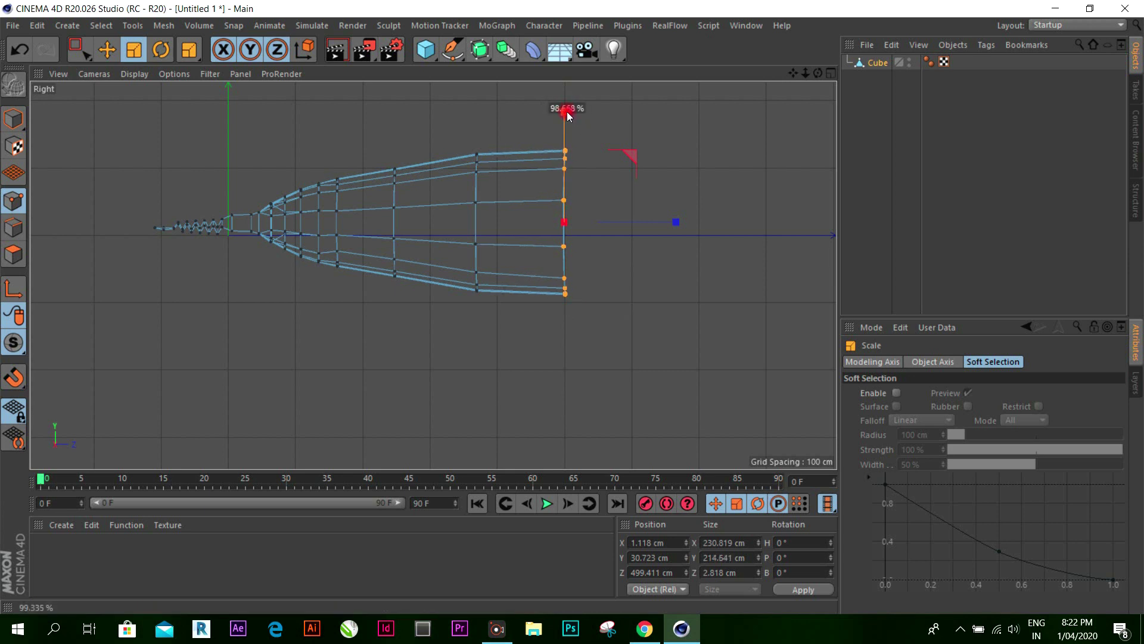
{"action": "left_click", "coordinate": [830, 74]}
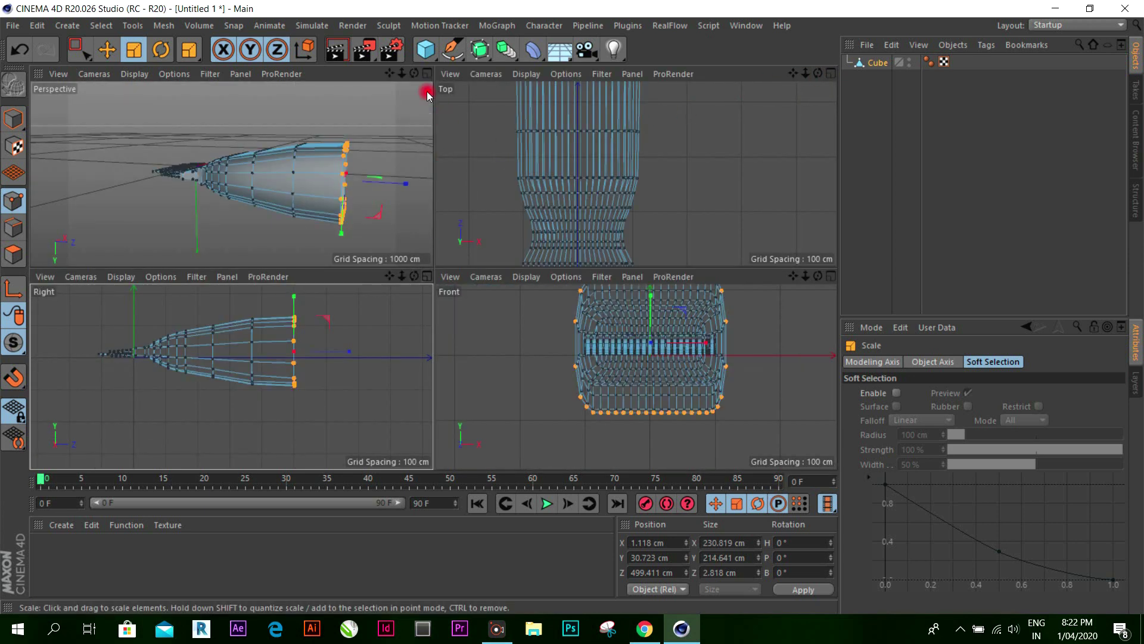
Step: In the maximized Perspective view, orbit to the open end, enter Edge mode and activate Loop Selection
{"action": "left_click", "coordinate": [427, 73]}
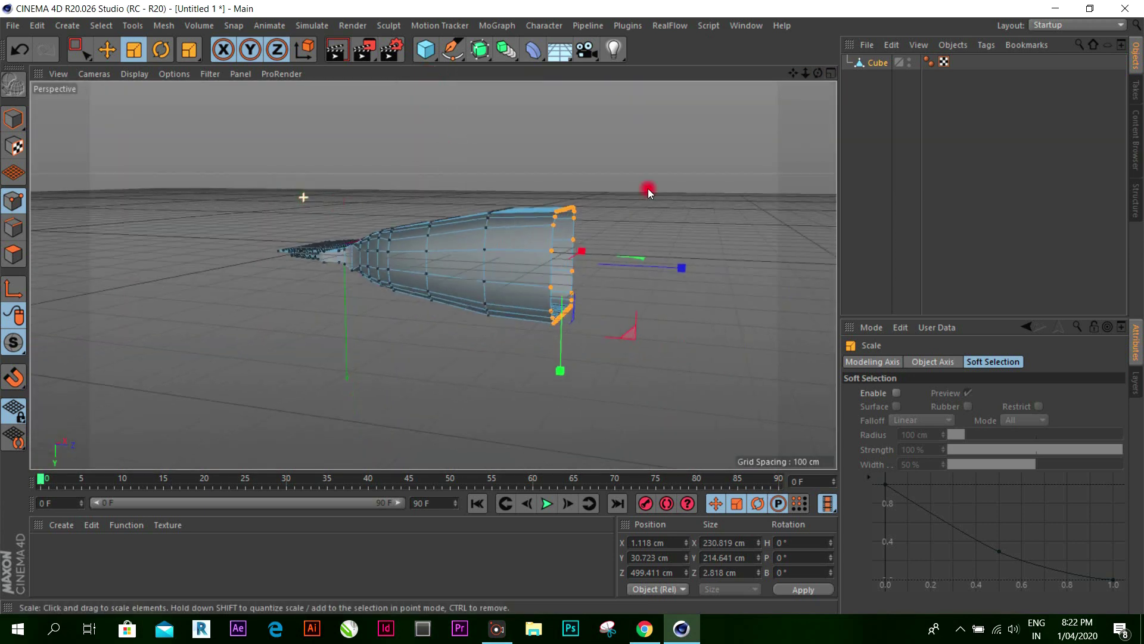
{"action": "left_click_drag", "start_coordinate": [820, 74], "coordinate": [572, 306]}
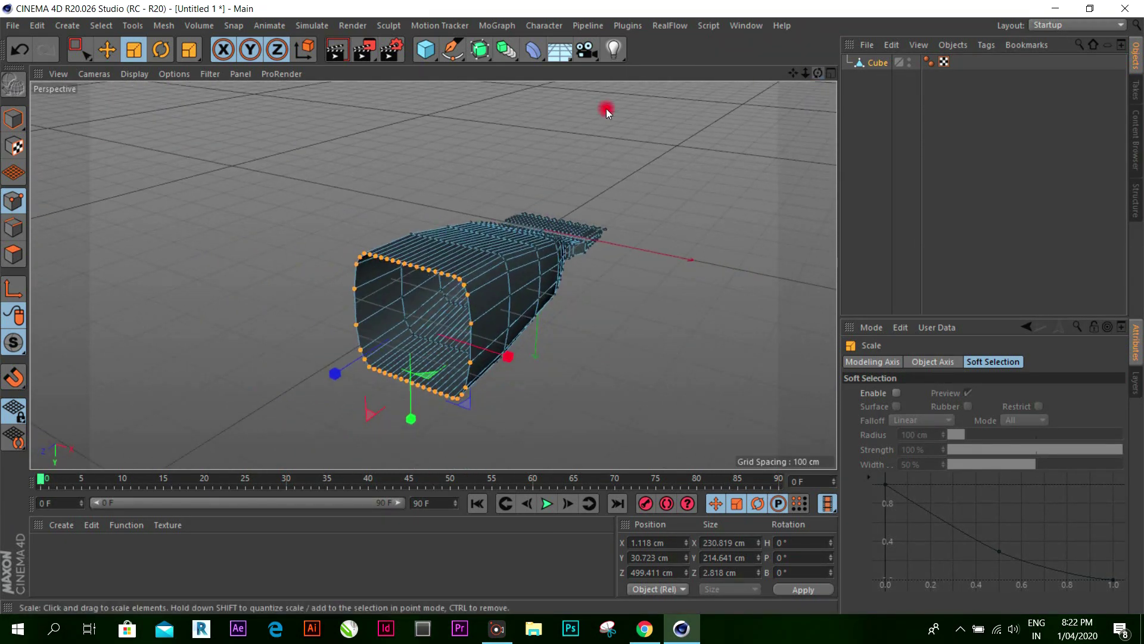
{"action": "left_click", "coordinate": [108, 49]}
{"action": "left_click", "coordinate": [26, 233]}
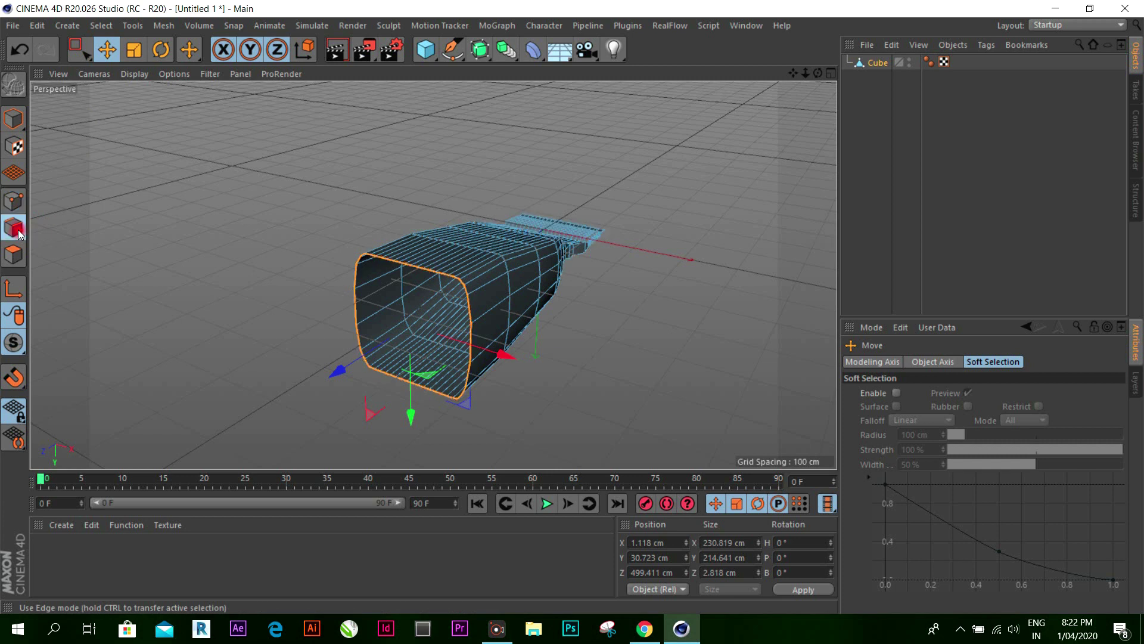
{"action": "right_click", "coordinate": [158, 178]}
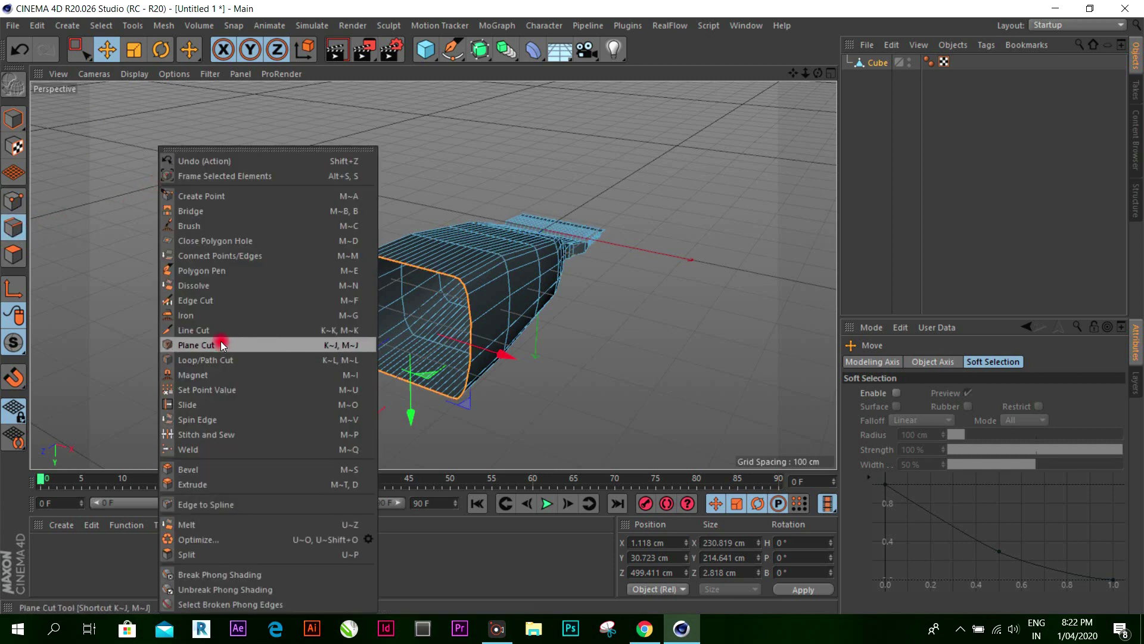
{"action": "left_click", "coordinate": [100, 26]}
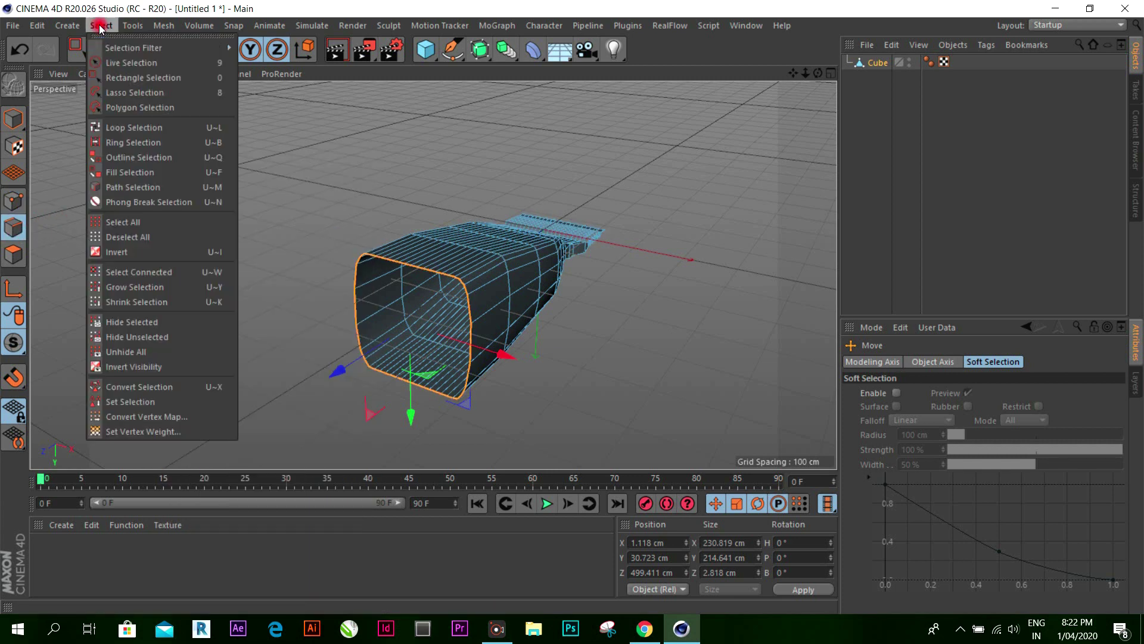
{"action": "left_click", "coordinate": [134, 127]}
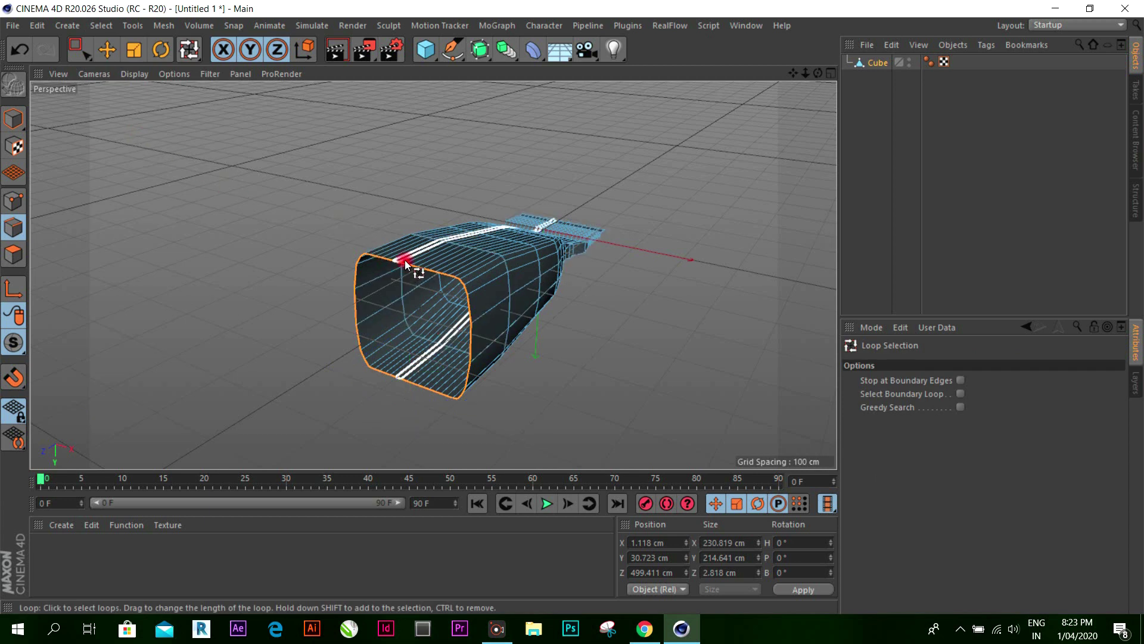
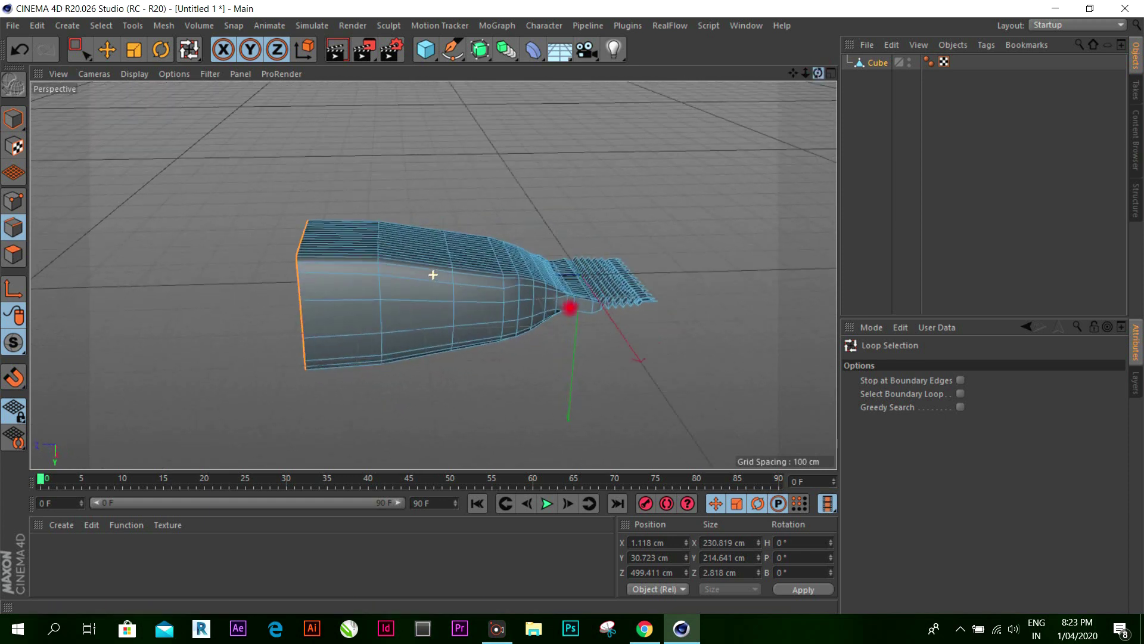
Step: Cut a new edge loop around the wrapper body at a 53.242% offset with Loop/Path Cut
{"action": "left_click_drag", "start_coordinate": [817, 74], "coordinate": [378, 235]}
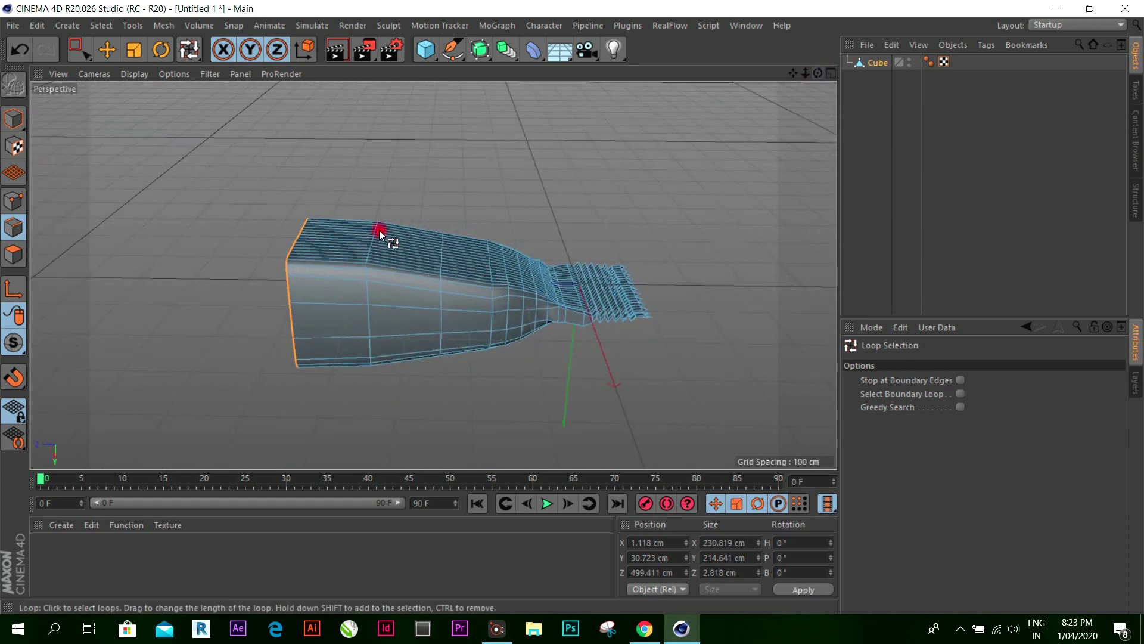
{"action": "left_click", "coordinate": [326, 246]}
{"action": "left_click", "coordinate": [324, 245]}
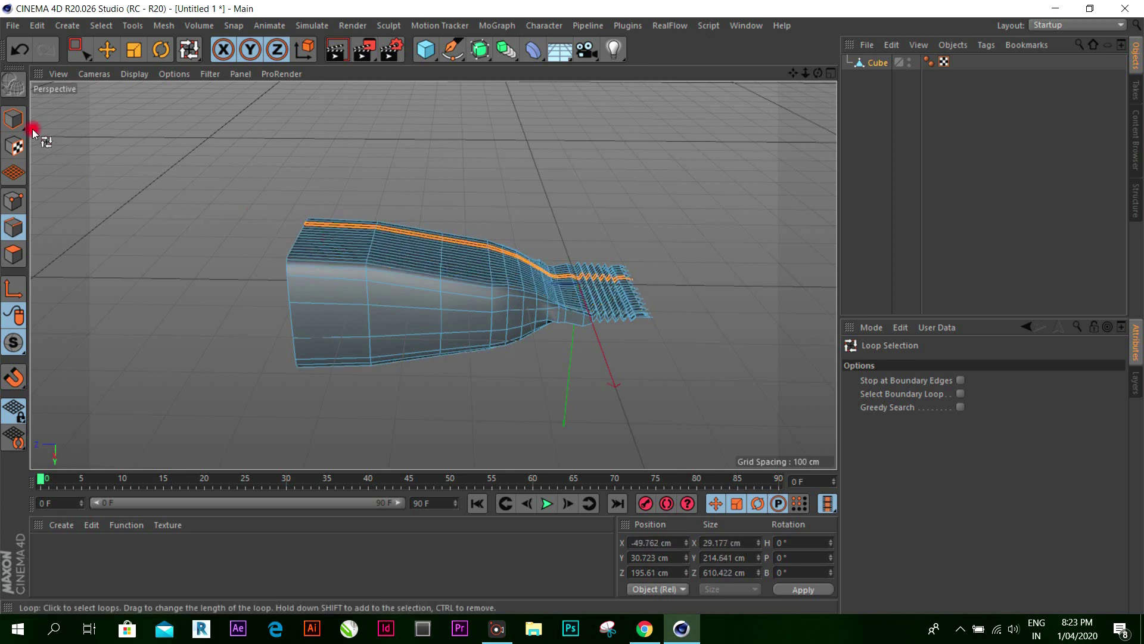
{"action": "right_click", "coordinate": [181, 143]}
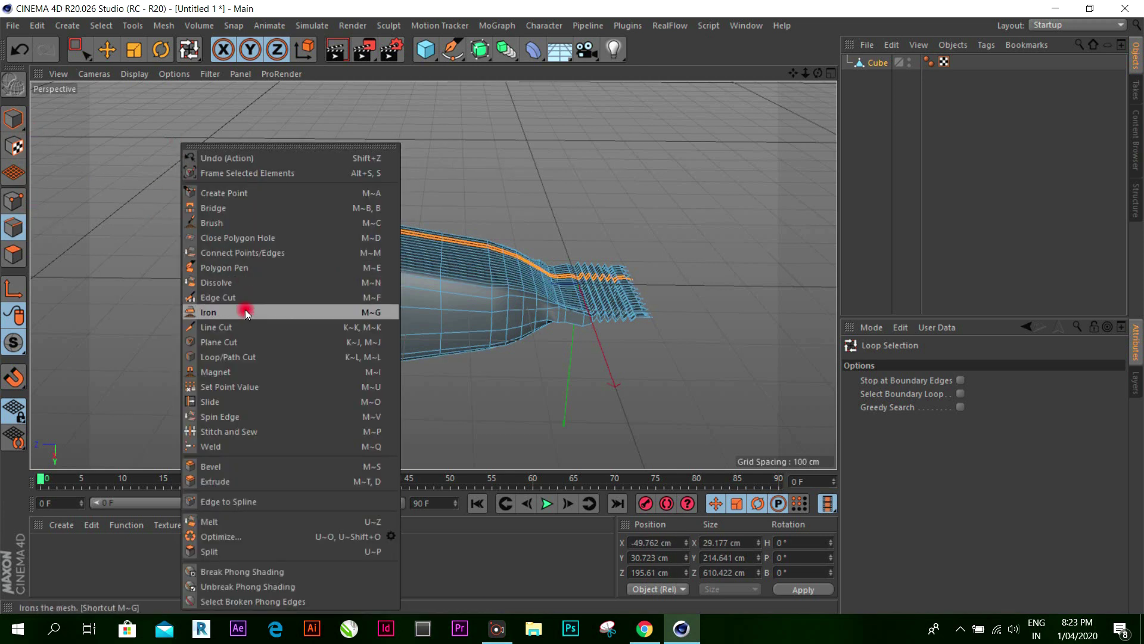
{"action": "left_click", "coordinate": [245, 357]}
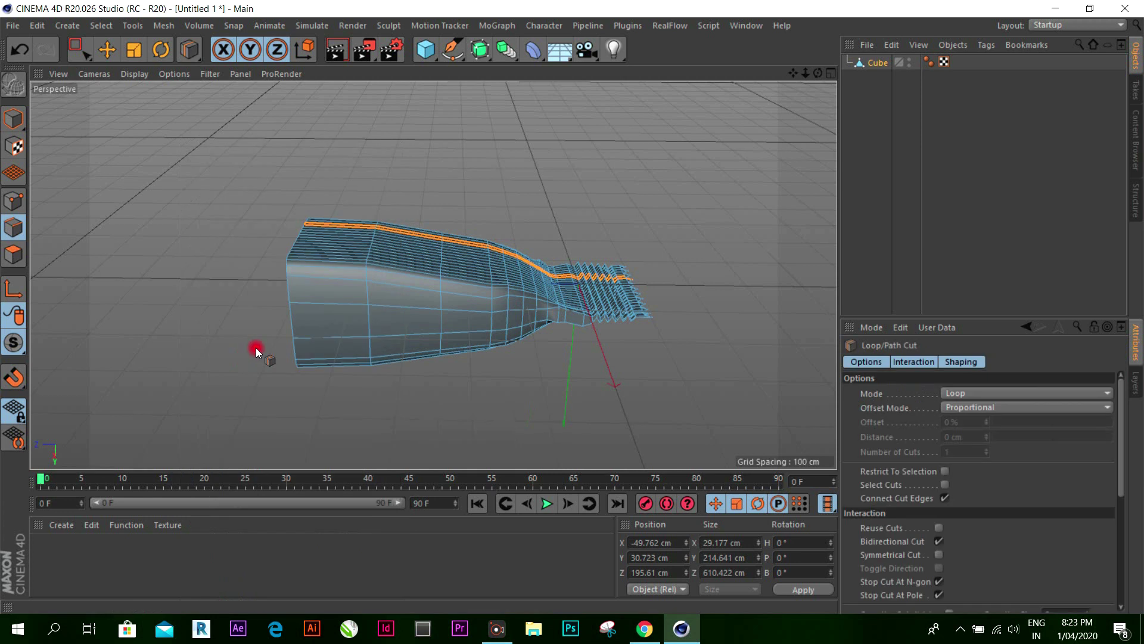
{"action": "left_click", "coordinate": [318, 276]}
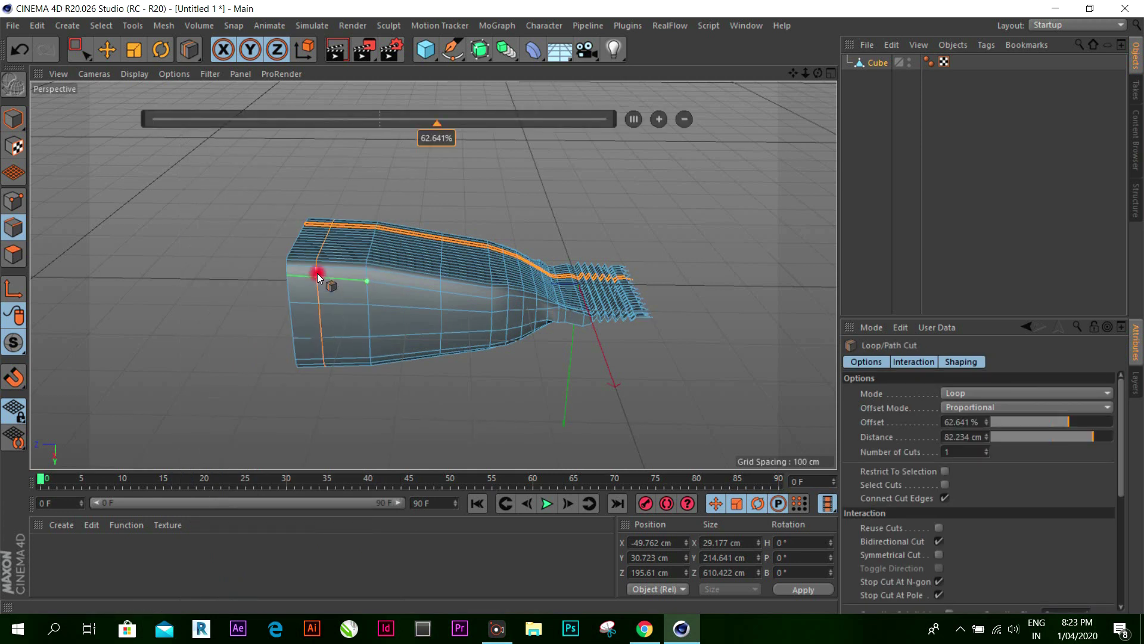
{"action": "left_click", "coordinate": [404, 281]}
Step: Orbit to a low side-on view and return to Model mode with the Move tool
{"action": "left_click_drag", "start_coordinate": [818, 78], "coordinate": [571, 307]}
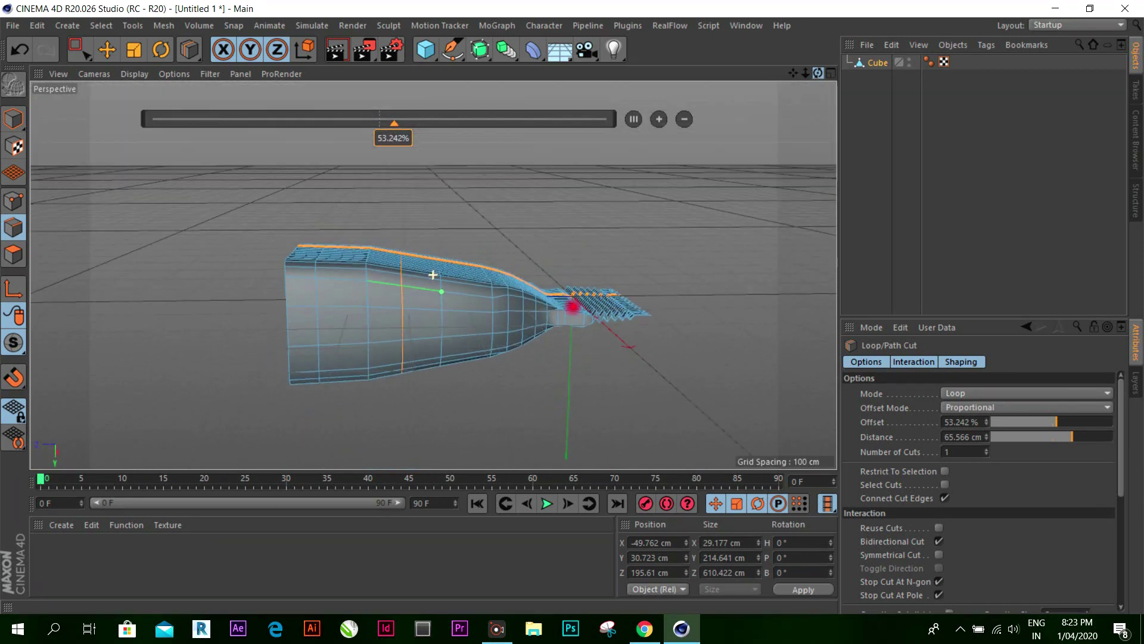
{"action": "left_click_drag", "start_coordinate": [571, 307], "coordinate": [467, 304]}
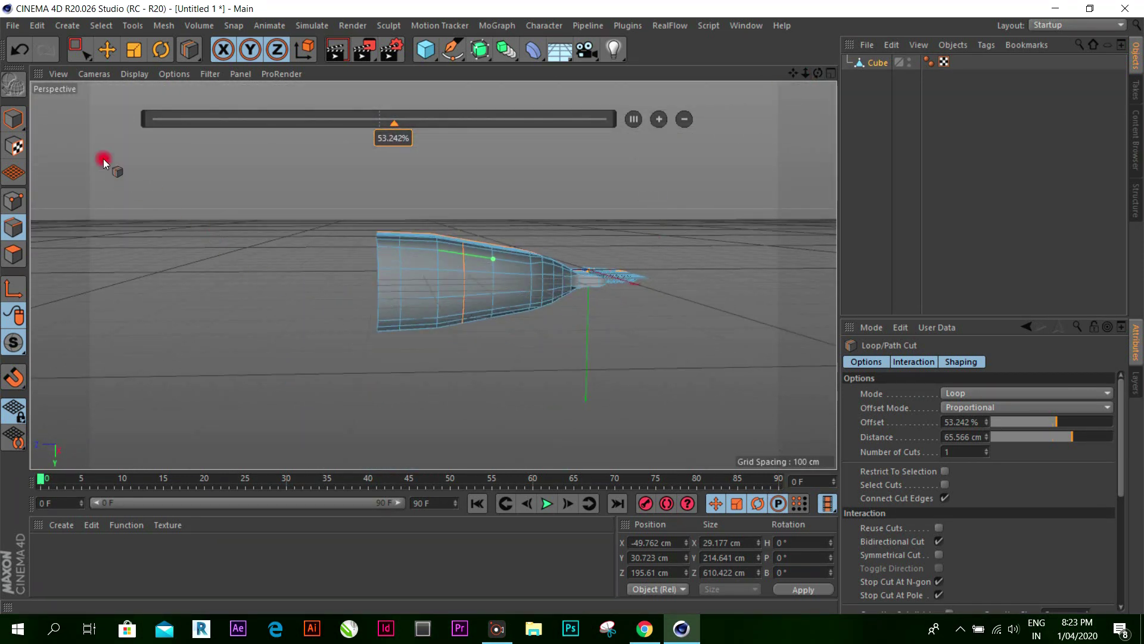
{"action": "left_click", "coordinate": [14, 114]}
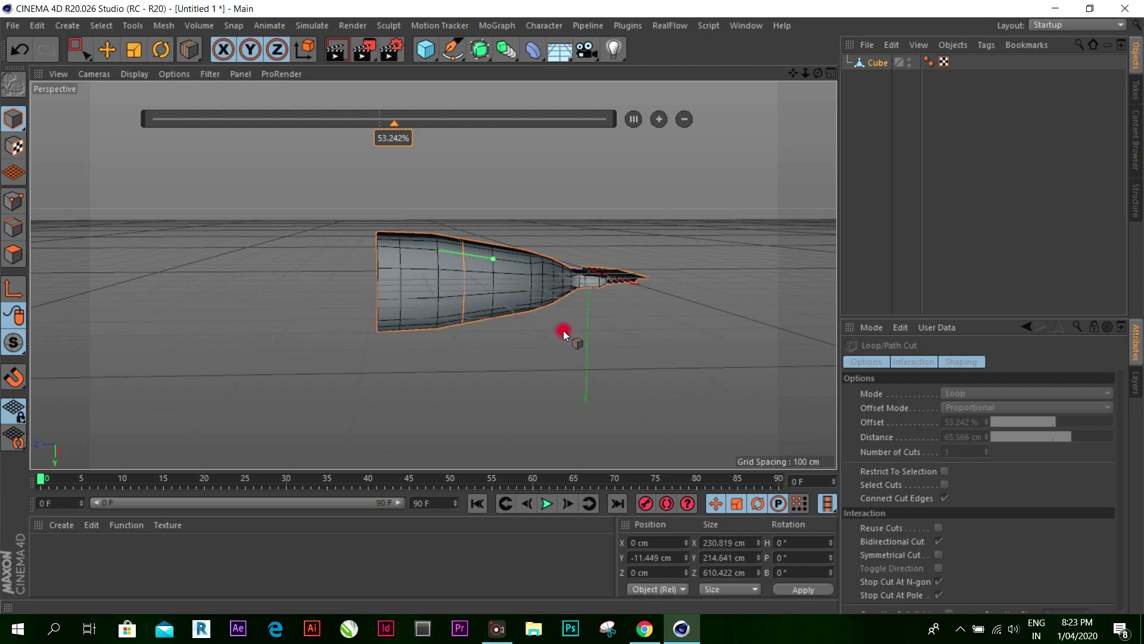
{"action": "left_click", "coordinate": [108, 50]}
Step: Maximize the Top view and enter Points mode with the wrapper mesh selected
{"action": "left_click", "coordinate": [242, 230]}
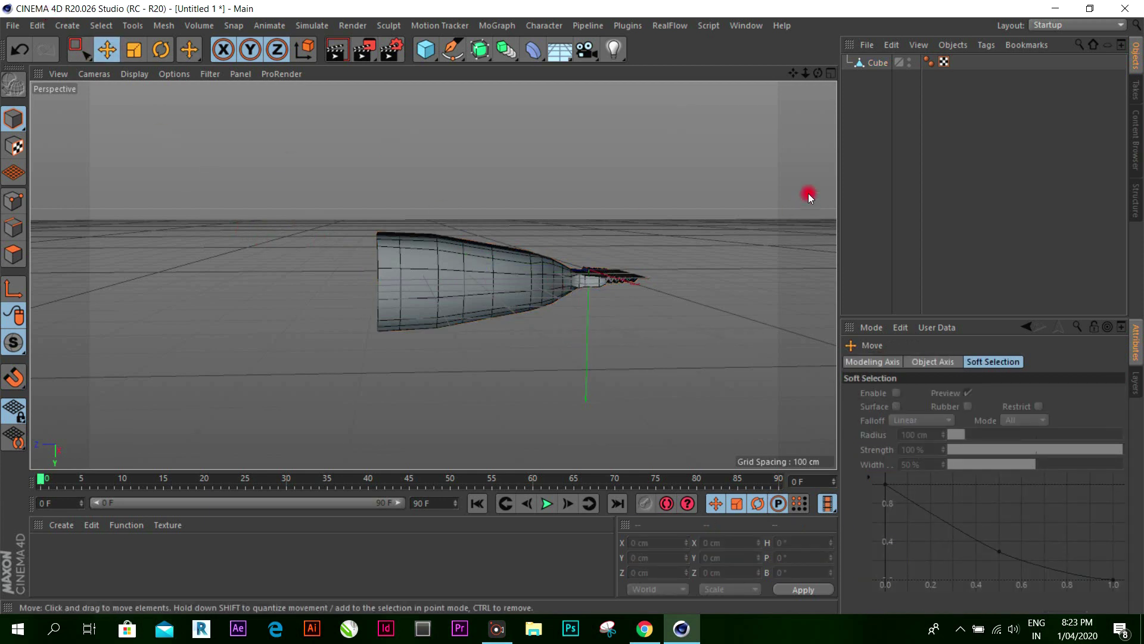
{"action": "mouse_move", "coordinate": [821, 76]}
{"action": "left_mouse_down"}
{"action": "mouse_move", "coordinate": [572, 308]}
{"action": "mouse_move", "coordinate": [828, 73]}
{"action": "mouse_move", "coordinate": [820, 81]}
{"action": "left_mouse_up"}
{"action": "left_click", "coordinate": [831, 73]}
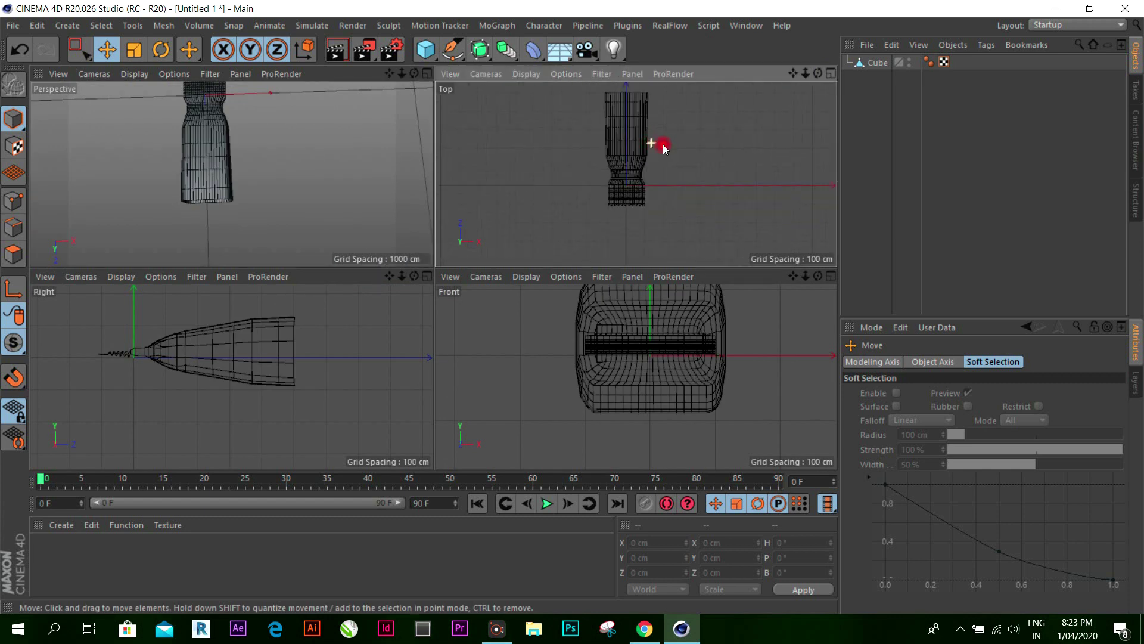
{"action": "left_click", "coordinate": [831, 73]}
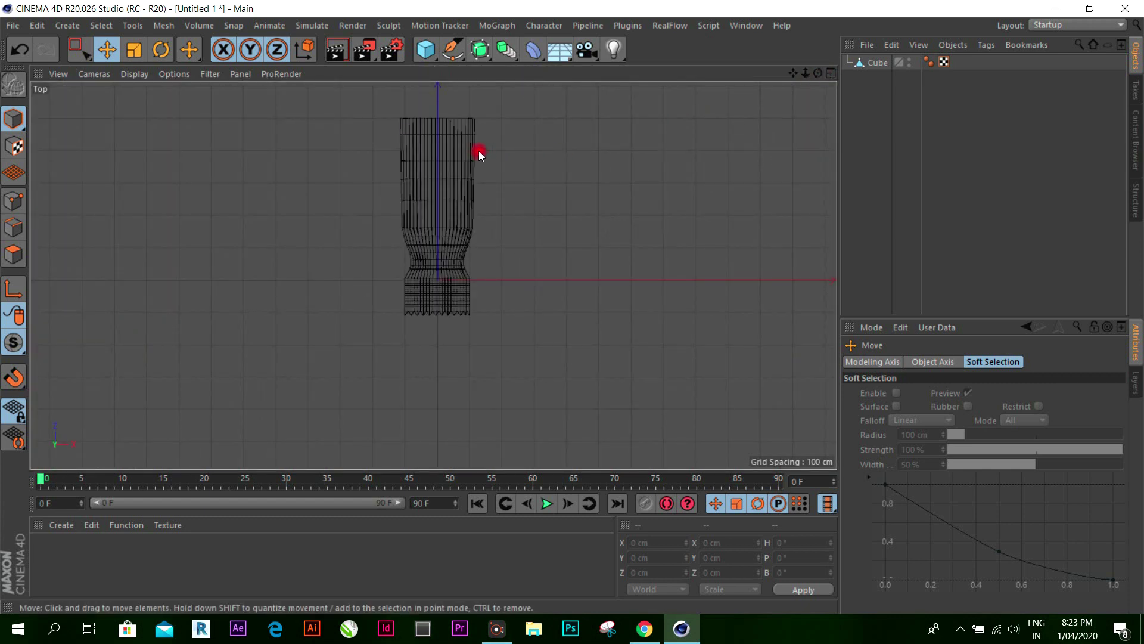
{"action": "scroll", "coordinate": [480, 153], "scroll_direction": "up", "scroll_amount": 2}
{"action": "left_click", "coordinate": [13, 201]}
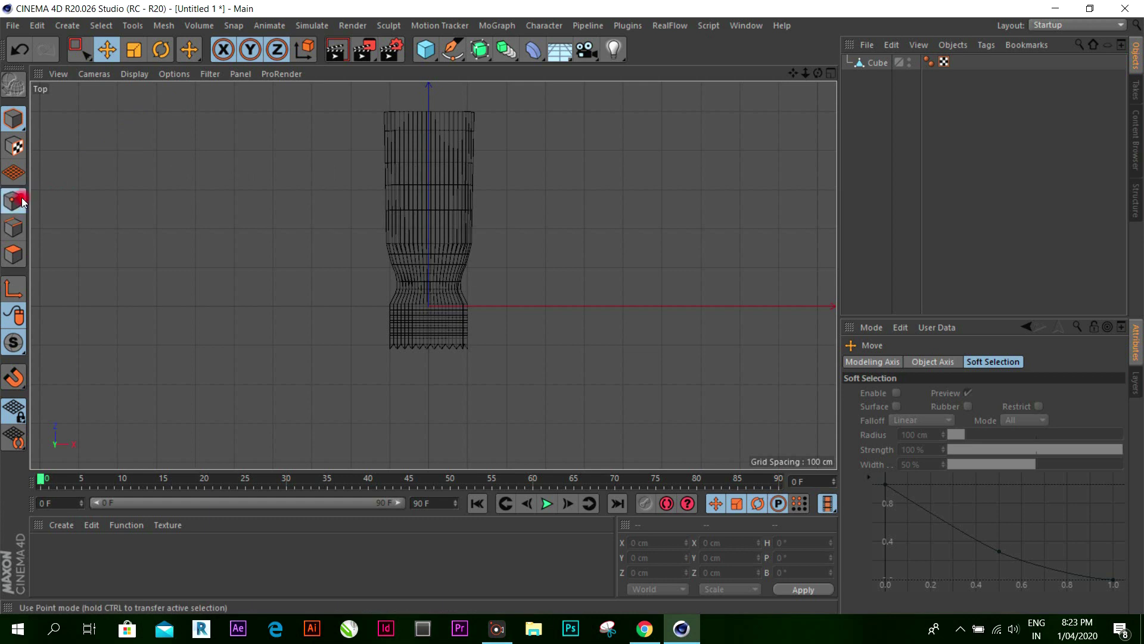
{"action": "left_click", "coordinate": [424, 189]}
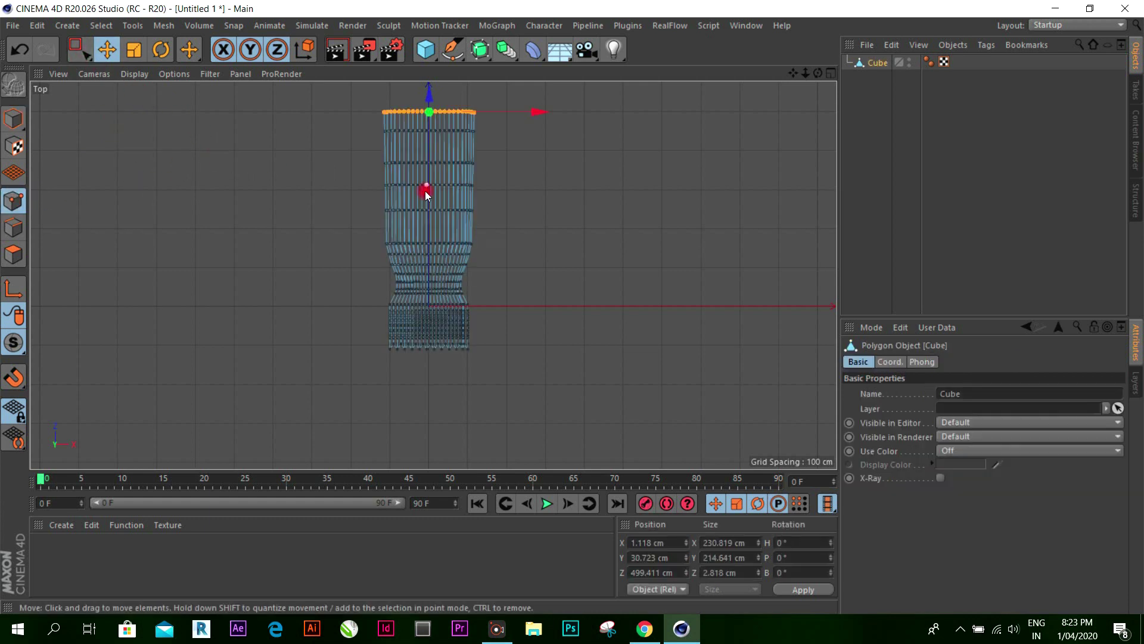
{"action": "scroll", "coordinate": [472, 156], "scroll_direction": "up", "scroll_amount": 2}
{"action": "scroll", "coordinate": [431, 165], "scroll_direction": "up", "scroll_amount": 1}
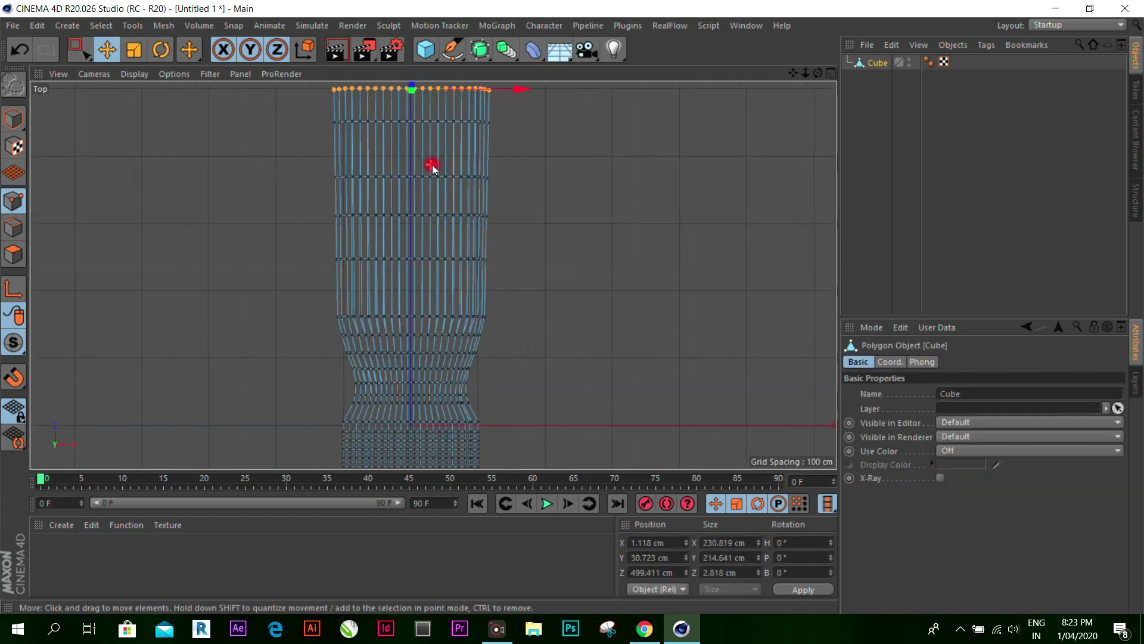
Step: Box-select the wide end's point rows and scale them about 134% along X
{"action": "left_click", "coordinate": [134, 51]}
{"action": "scroll", "coordinate": [314, 161], "scroll_direction": "down", "scroll_amount": 1}
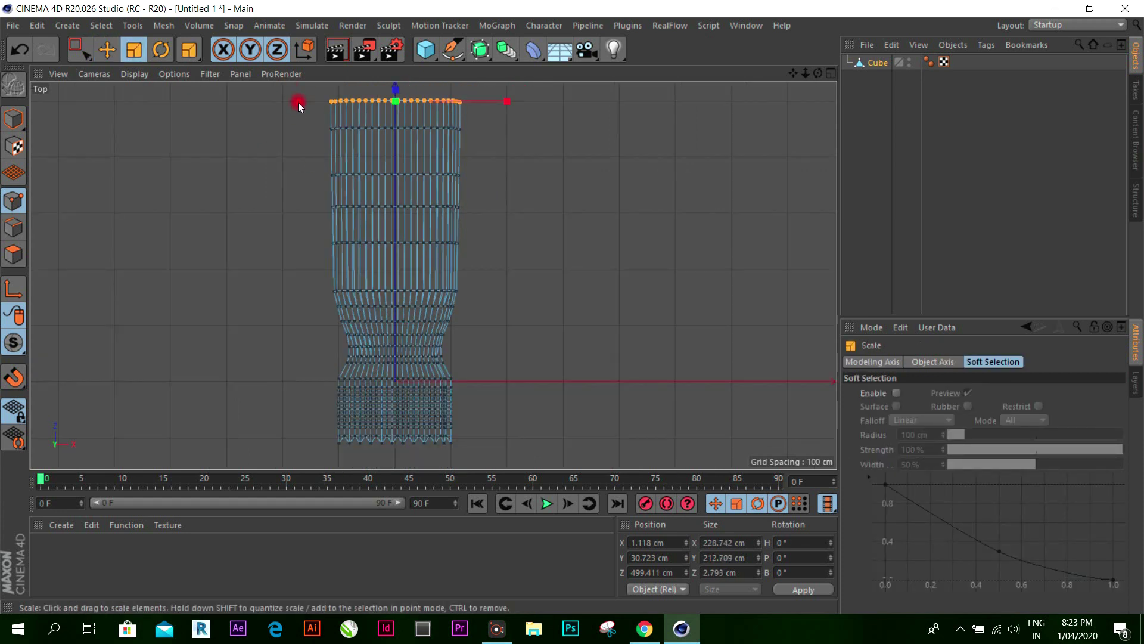
{"action": "left_click", "coordinate": [86, 48]}
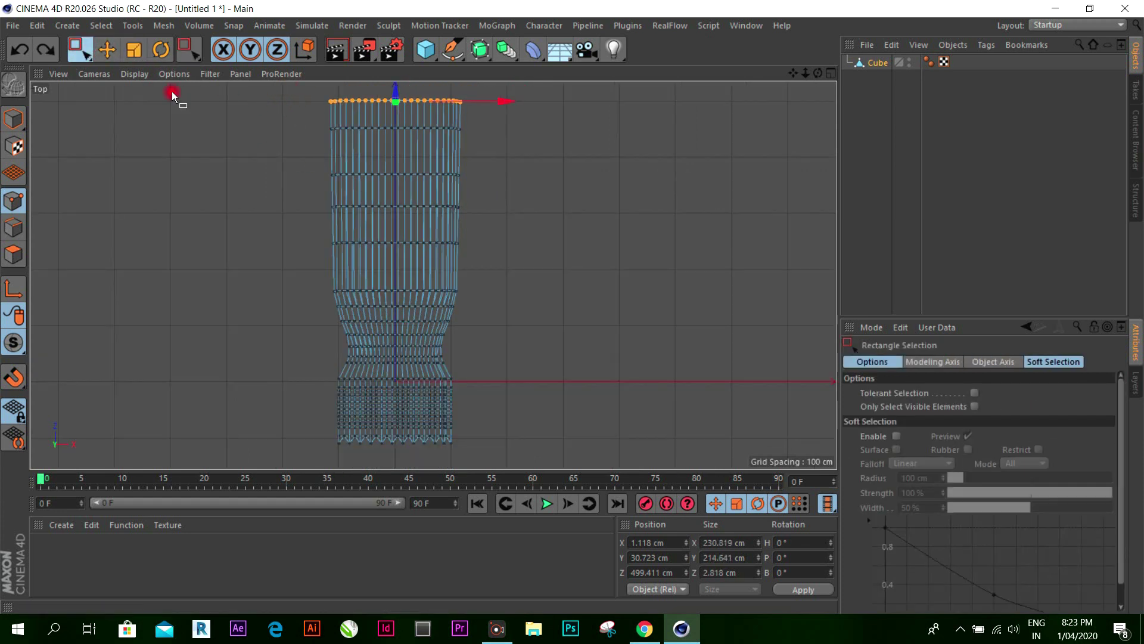
{"action": "mouse_move", "coordinate": [300, 84]}
{"action": "left_mouse_down"}
{"action": "mouse_move", "coordinate": [392, 192]}
{"action": "mouse_move", "coordinate": [513, 252]}
{"action": "left_mouse_up"}
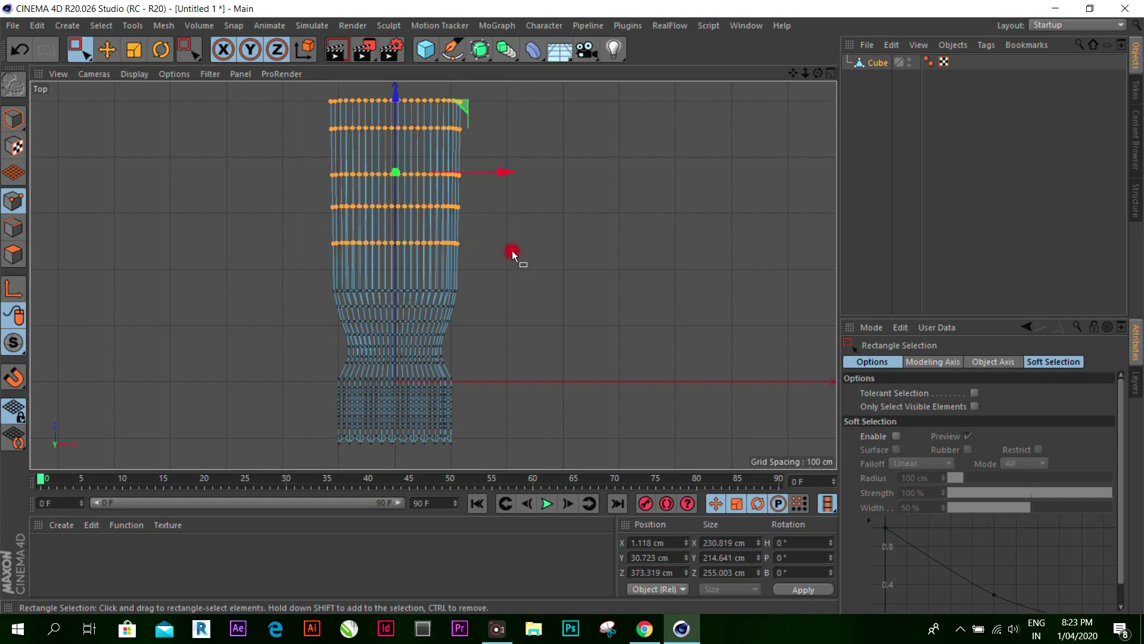
{"action": "left_click", "coordinate": [136, 51]}
{"action": "left_click_drag", "start_coordinate": [508, 174], "coordinate": [547, 177]}
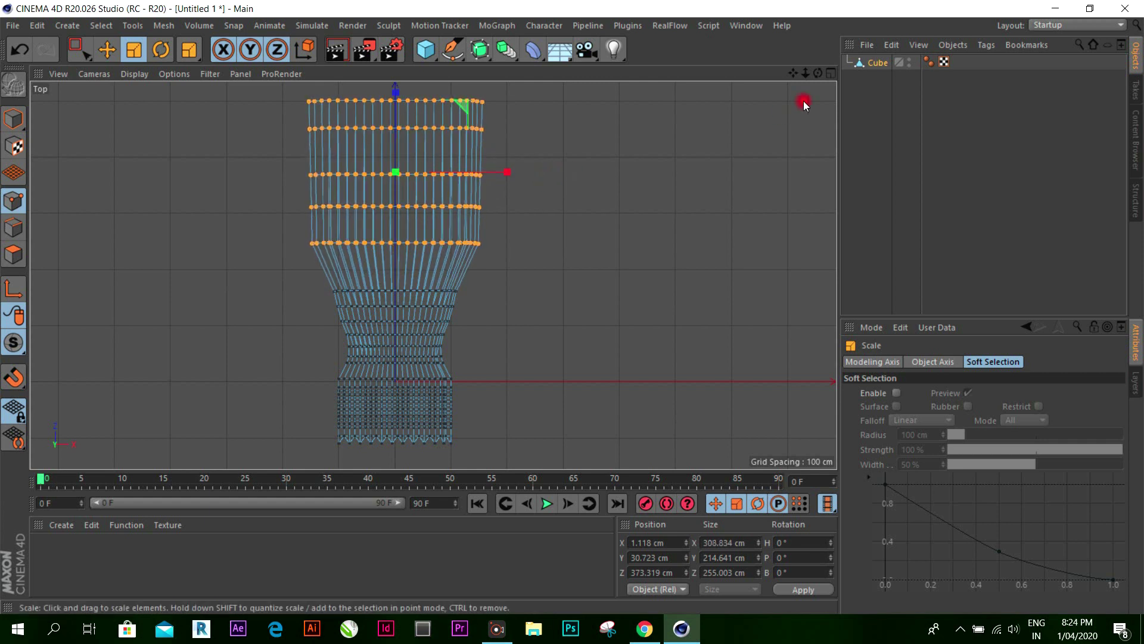
{"action": "left_click", "coordinate": [830, 73]}
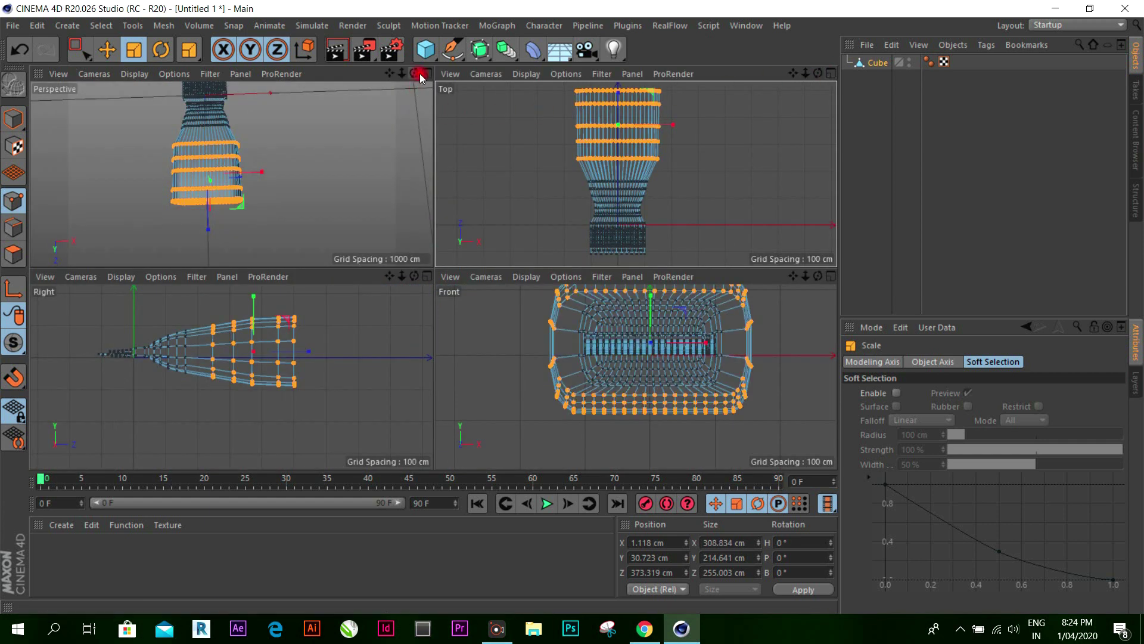
Step: Stretch the selected end points to about 130% in Y and inspect them in the maximized Perspective view
{"action": "scroll", "coordinate": [353, 320], "scroll_direction": "down", "scroll_amount": 3}
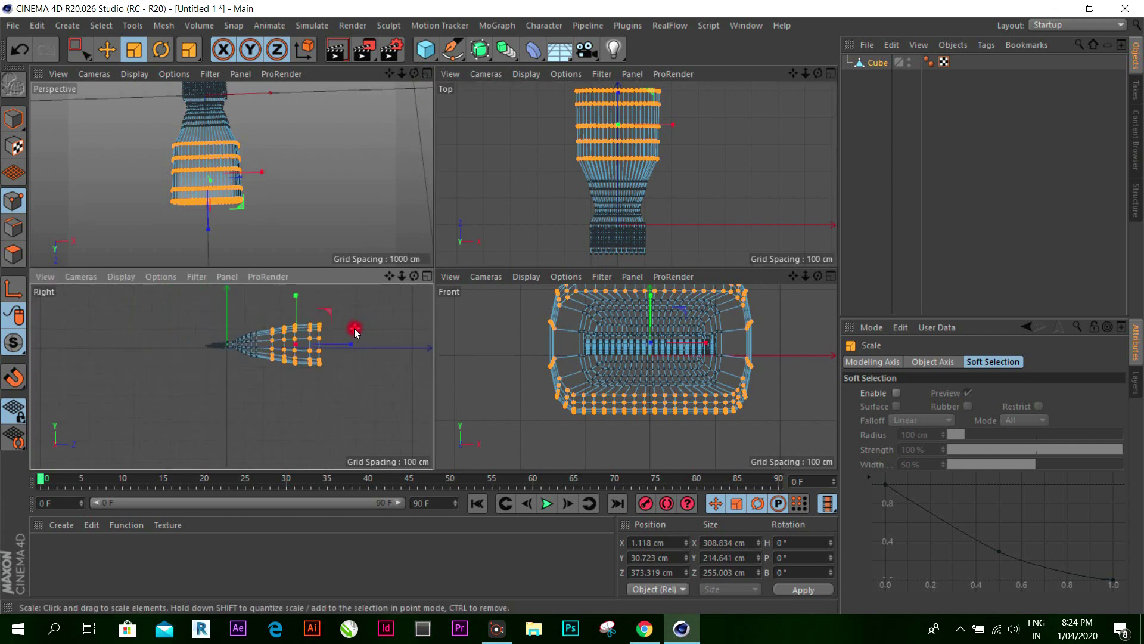
{"action": "left_click_drag", "start_coordinate": [297, 298], "coordinate": [571, 306]}
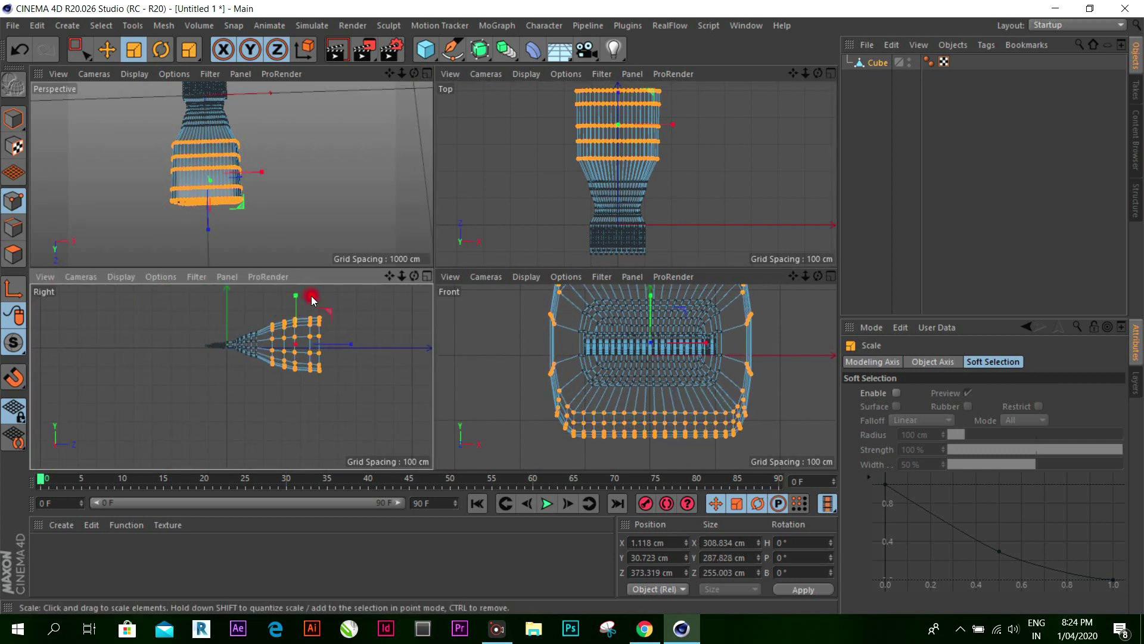
{"action": "middle_click", "coordinate": [408, 90]}
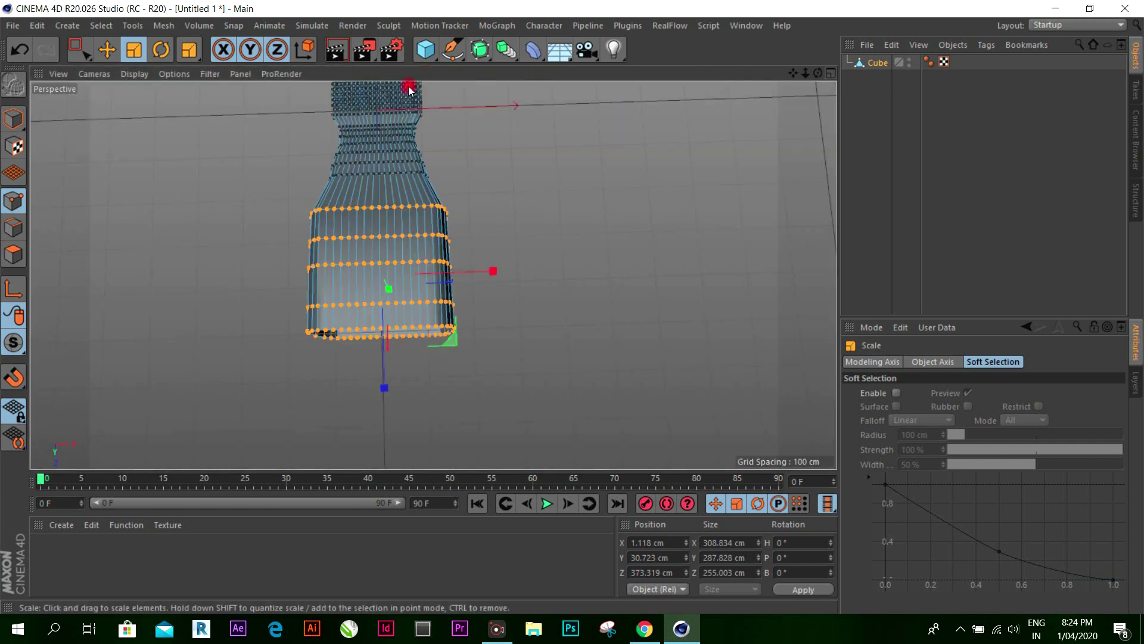
{"action": "mouse_move", "coordinate": [821, 73]}
{"action": "left_mouse_down"}
{"action": "mouse_move", "coordinate": [572, 307]}
{"action": "mouse_move", "coordinate": [588, 385]}
{"action": "left_mouse_up"}
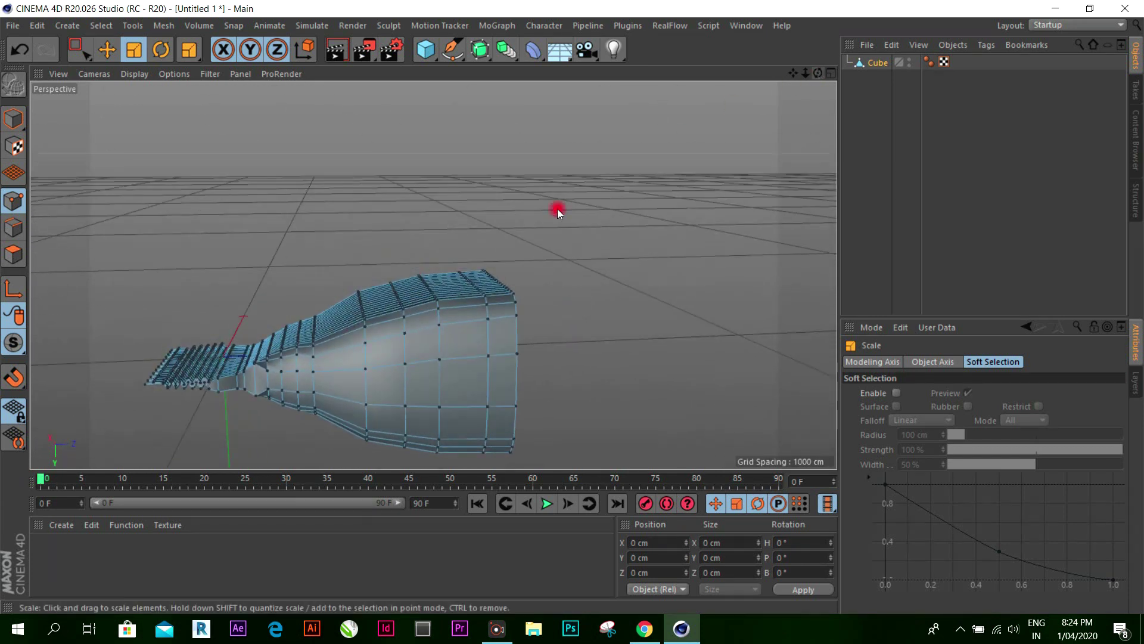
{"action": "scroll", "coordinate": [587, 385], "scroll_direction": "up", "scroll_amount": 3}
{"action": "scroll", "coordinate": [545, 416], "scroll_direction": "up", "scroll_amount": 2}
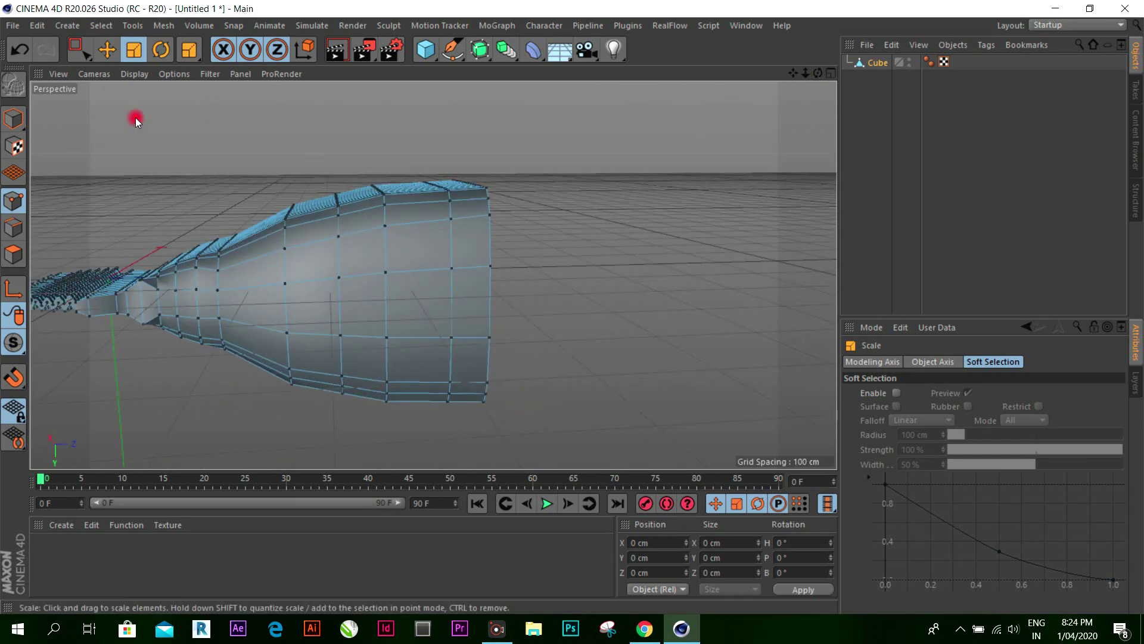
Step: Settle in Edges mode with the Move tool and clear the edge selection
{"action": "left_click", "coordinate": [13, 227]}
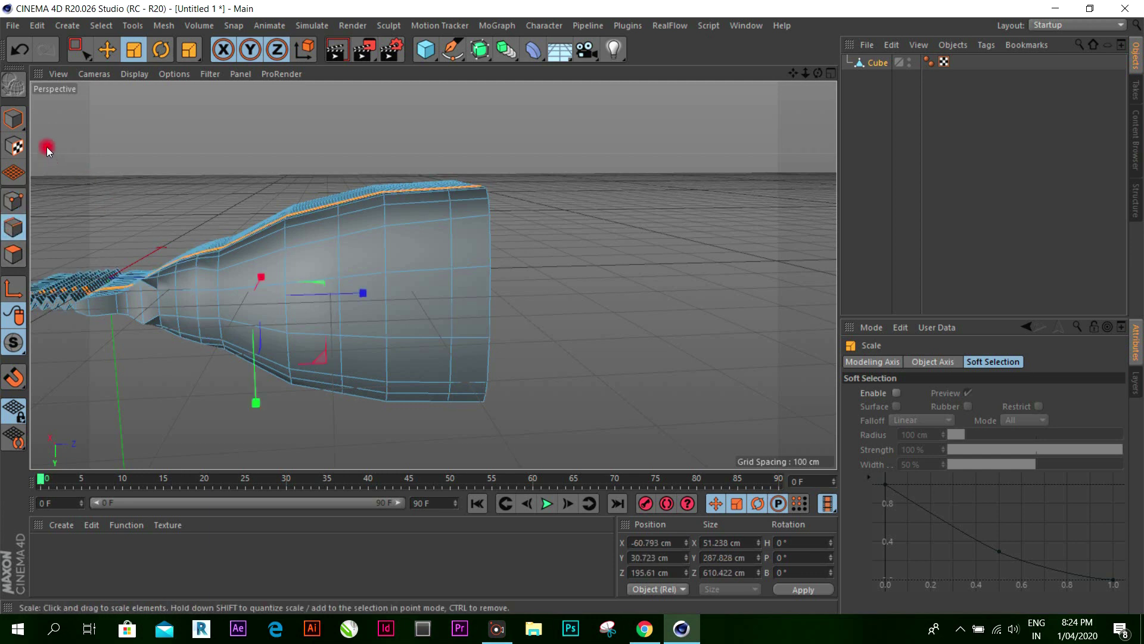
{"action": "left_click", "coordinate": [14, 119]}
{"action": "left_click", "coordinate": [14, 254]}
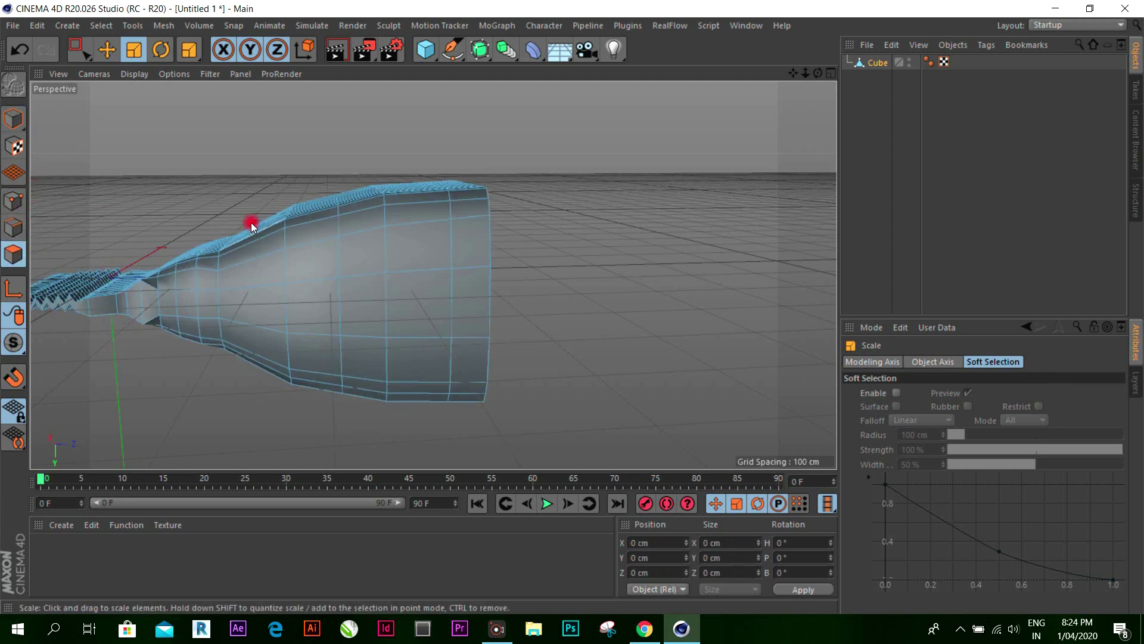
{"action": "left_click", "coordinate": [13, 227]}
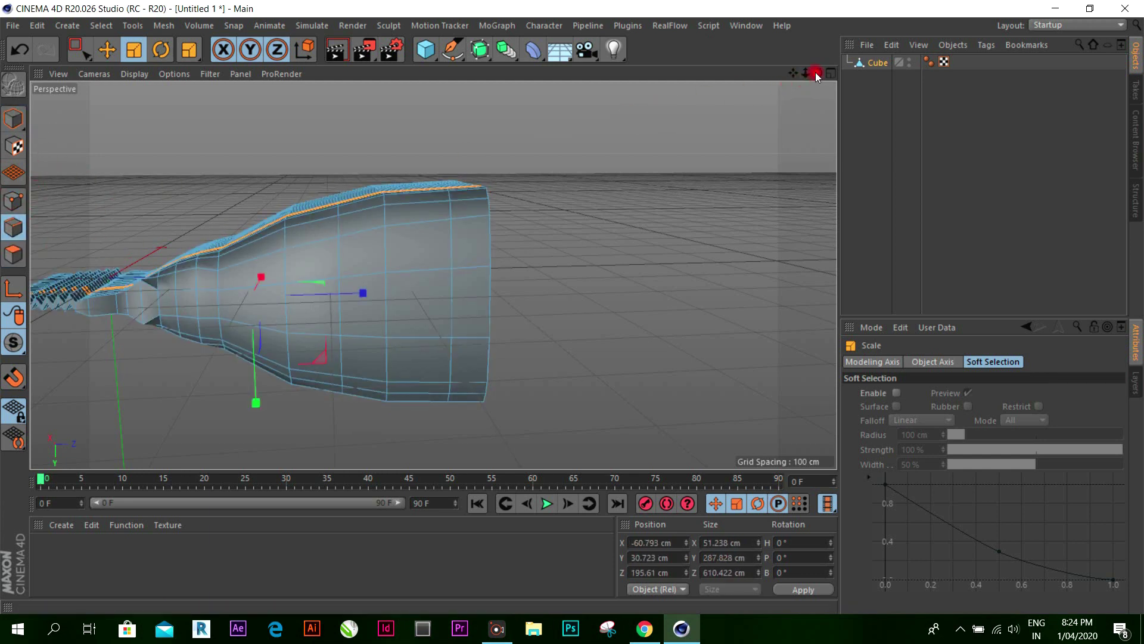
{"action": "mouse_move", "coordinate": [817, 73]}
{"action": "left_mouse_down"}
{"action": "mouse_move", "coordinate": [573, 307]}
{"action": "mouse_move", "coordinate": [817, 72]}
{"action": "left_mouse_up"}
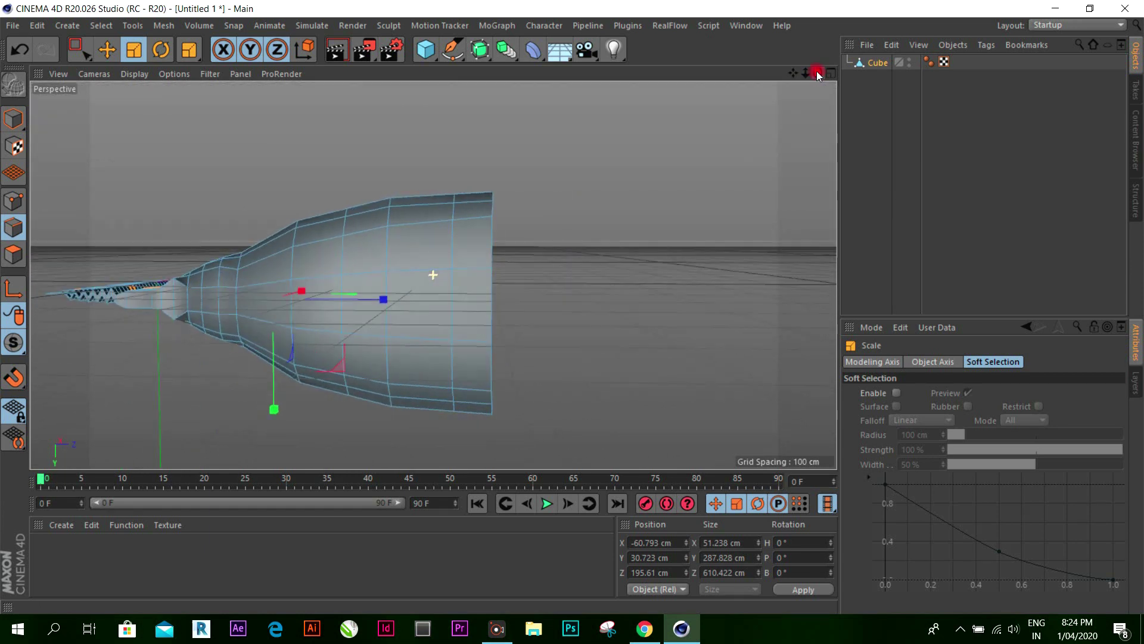
{"action": "left_click", "coordinate": [107, 50]}
{"action": "left_click", "coordinate": [612, 202]}
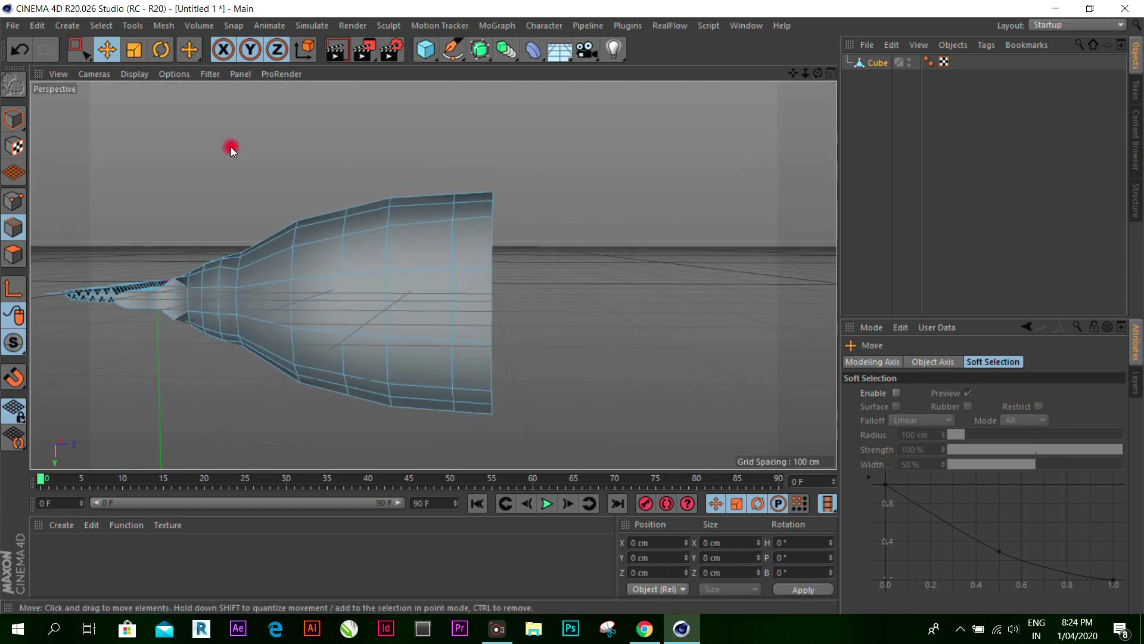
Step: Box-select the open-end edge ring and push it outward along Z
{"action": "key", "text": "0"}
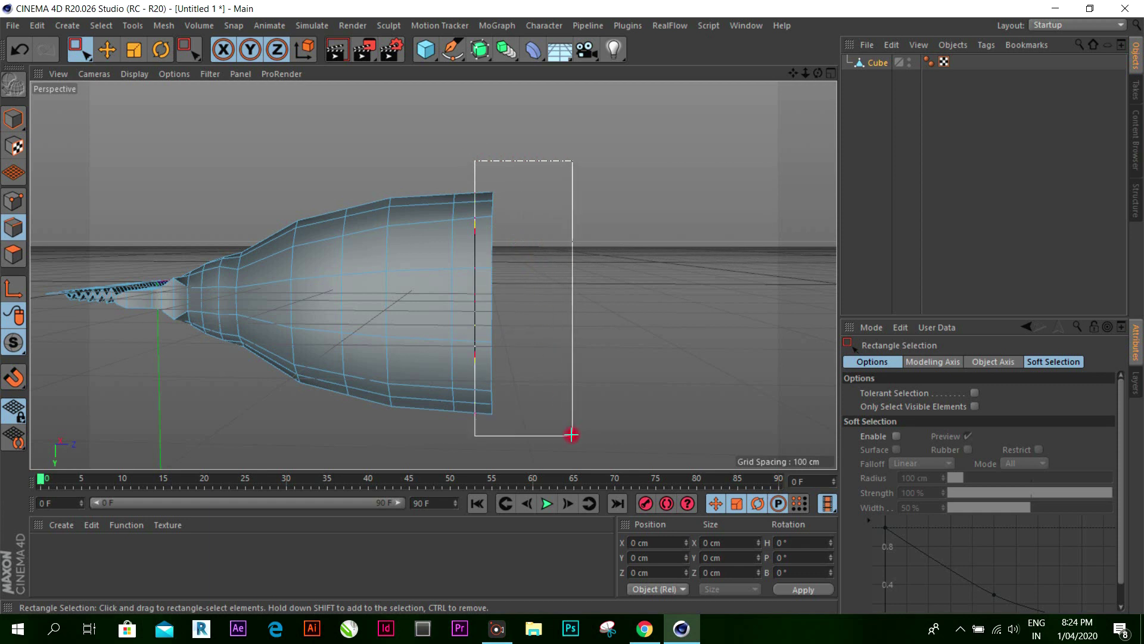
{"action": "left_click_drag", "start_coordinate": [526, 262], "coordinate": [572, 434]}
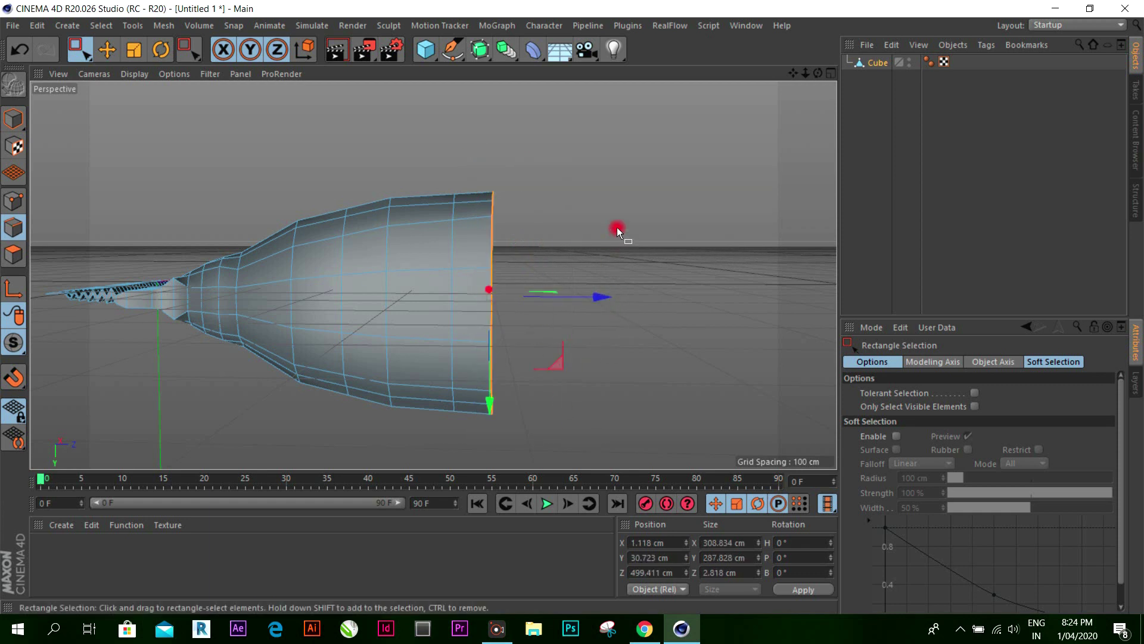
{"action": "left_click_drag", "start_coordinate": [606, 297], "coordinate": [758, 288]}
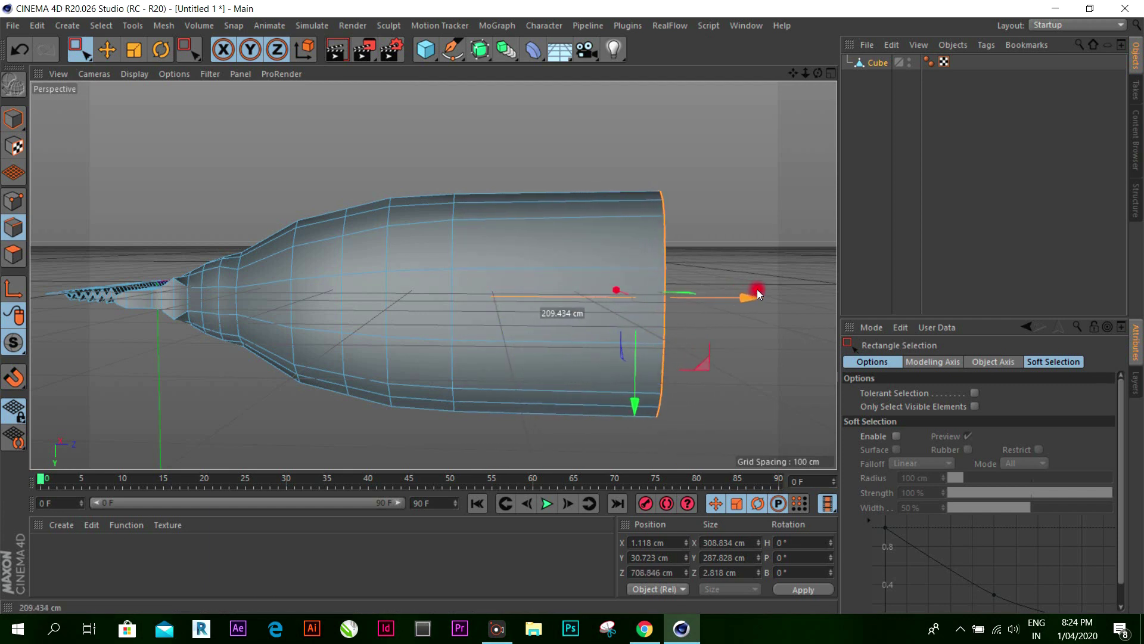
{"action": "left_click_drag", "start_coordinate": [818, 72], "coordinate": [433, 275]}
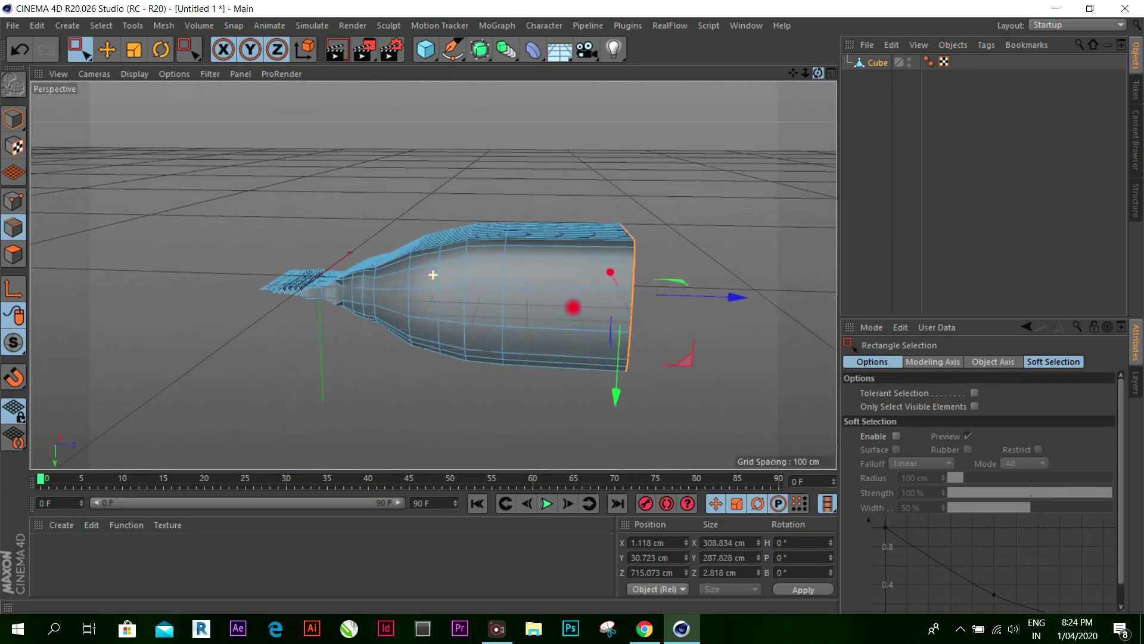
{"action": "mouse_move", "coordinate": [432, 275]}
{"action": "left_mouse_down"}
{"action": "mouse_move", "coordinate": [810, 76]}
{"action": "mouse_move", "coordinate": [814, 87]}
{"action": "mouse_move", "coordinate": [575, 305]}
{"action": "left_mouse_up"}
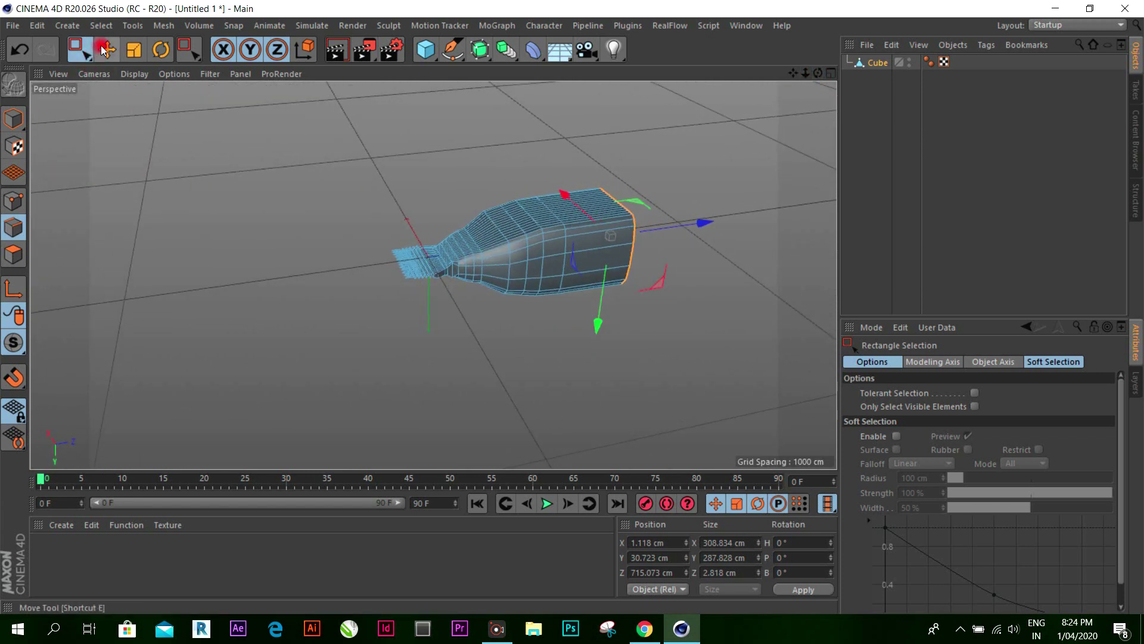
{"action": "key", "text": "e"}
{"action": "key", "text": "ctrl+shift+z"}
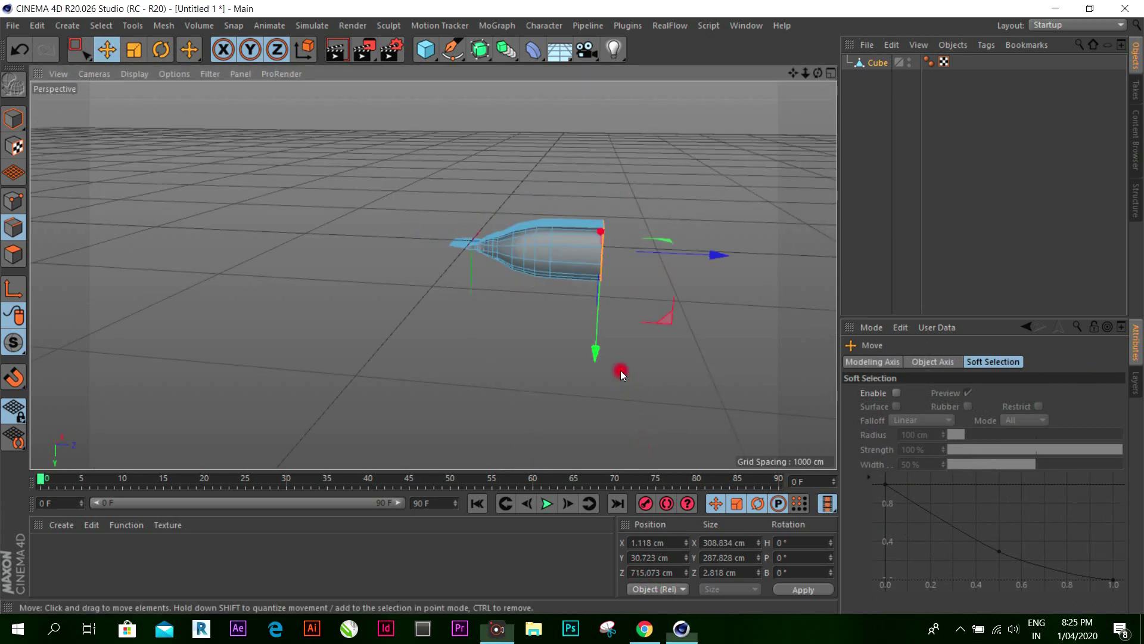
{"action": "left_click", "coordinate": [692, 330]}
{"action": "scroll", "coordinate": [716, 286], "scroll_direction": "up", "scroll_amount": 3}
{"action": "scroll", "coordinate": [673, 224], "scroll_direction": "up", "scroll_amount": 3}
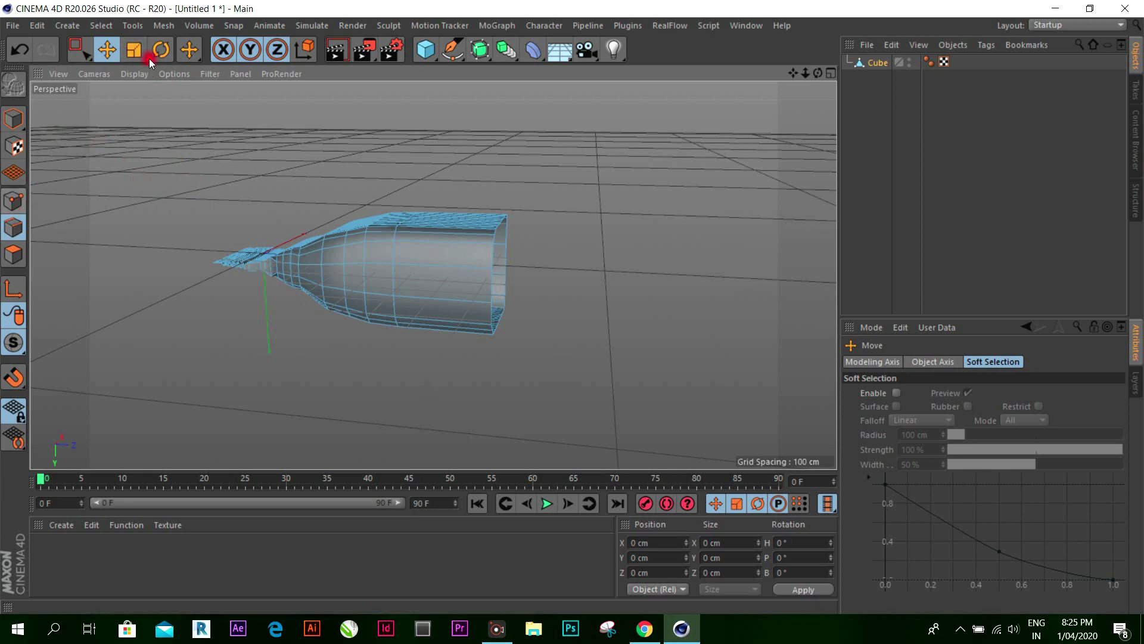
Step: Extend the open-end rim further so the tube reaches 1114.343 cm, then return to Model mode
{"action": "left_click", "coordinate": [83, 49]}
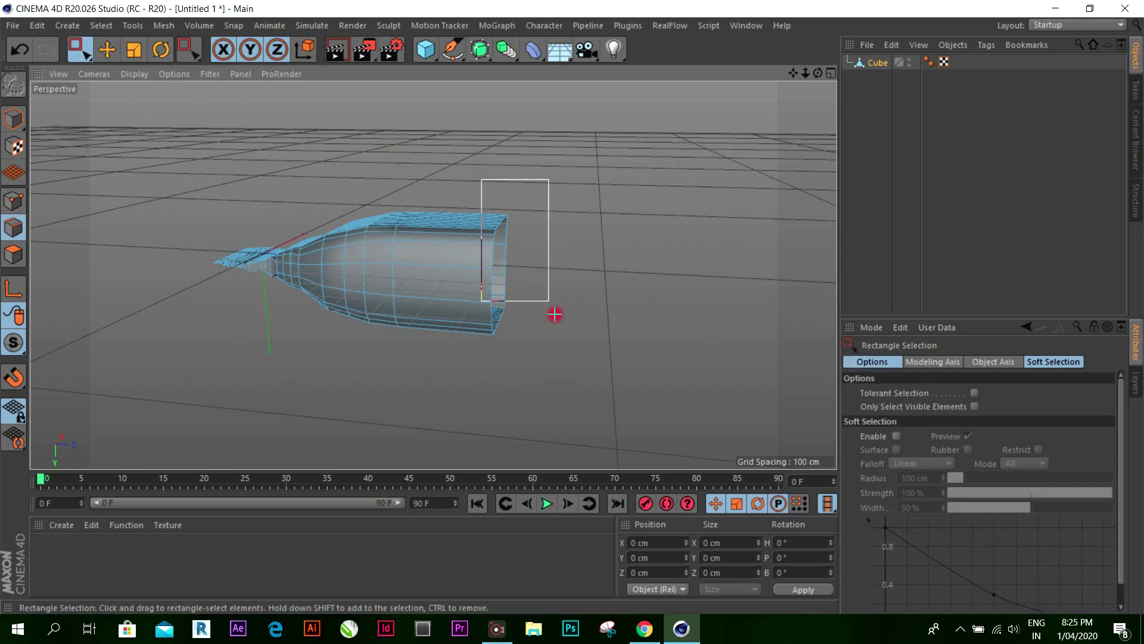
{"action": "left_click_drag", "start_coordinate": [554, 314], "coordinate": [557, 316]}
{"action": "scroll", "coordinate": [571, 298], "scroll_direction": "down", "scroll_amount": 3}
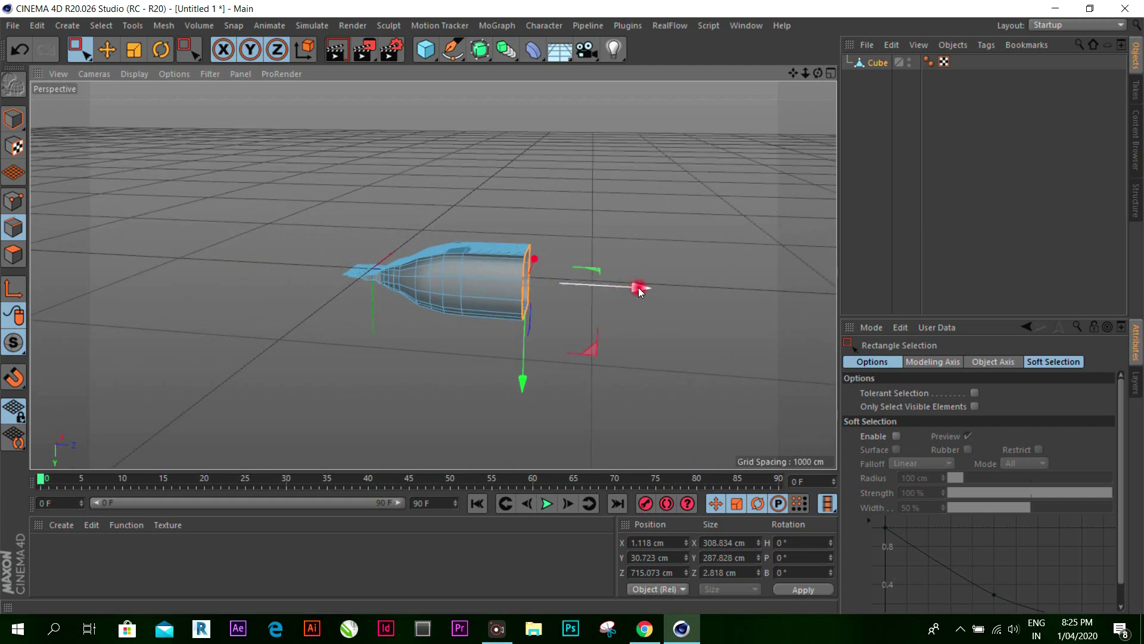
{"action": "left_click_drag", "start_coordinate": [638, 288], "coordinate": [709, 274]}
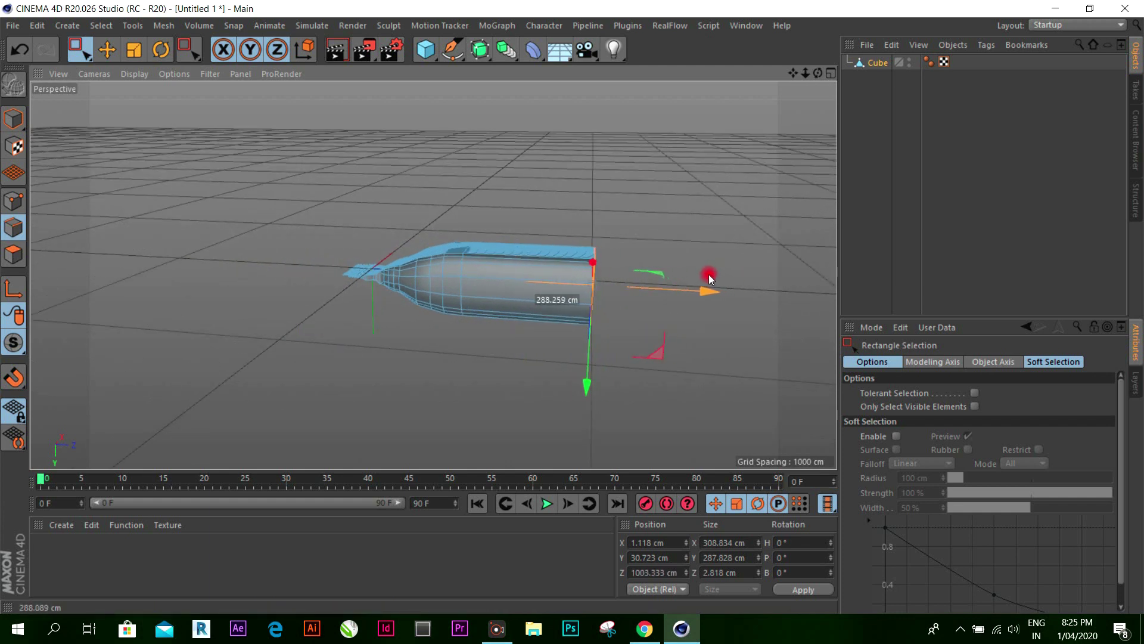
{"action": "left_click", "coordinate": [103, 52]}
{"action": "left_click", "coordinate": [556, 198]}
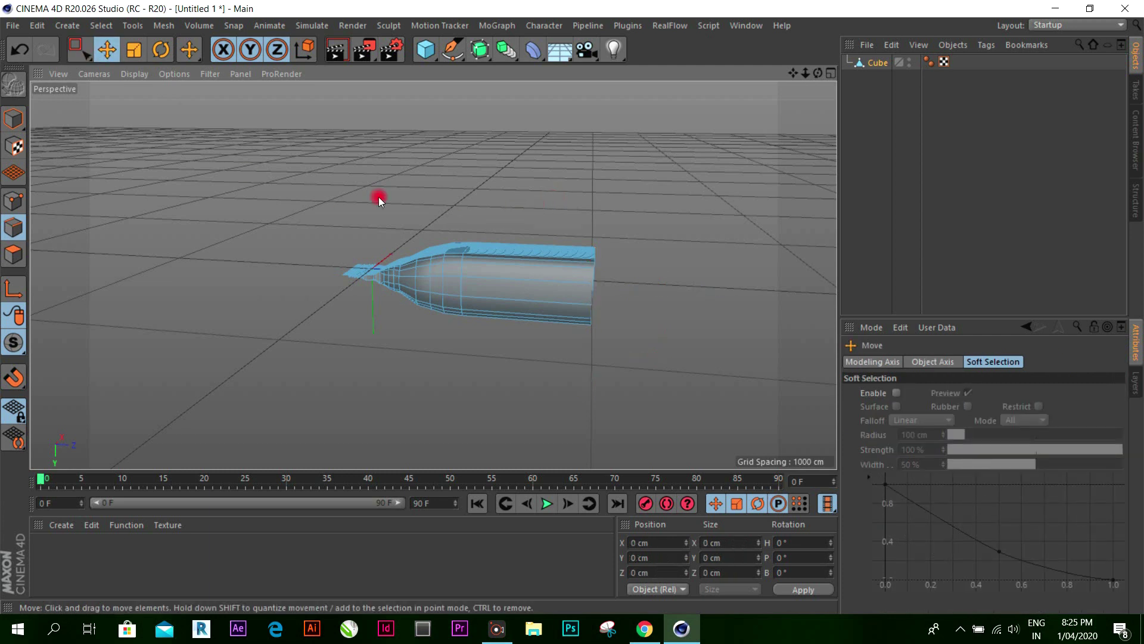
{"action": "left_click", "coordinate": [26, 132]}
{"action": "left_click", "coordinate": [535, 284]}
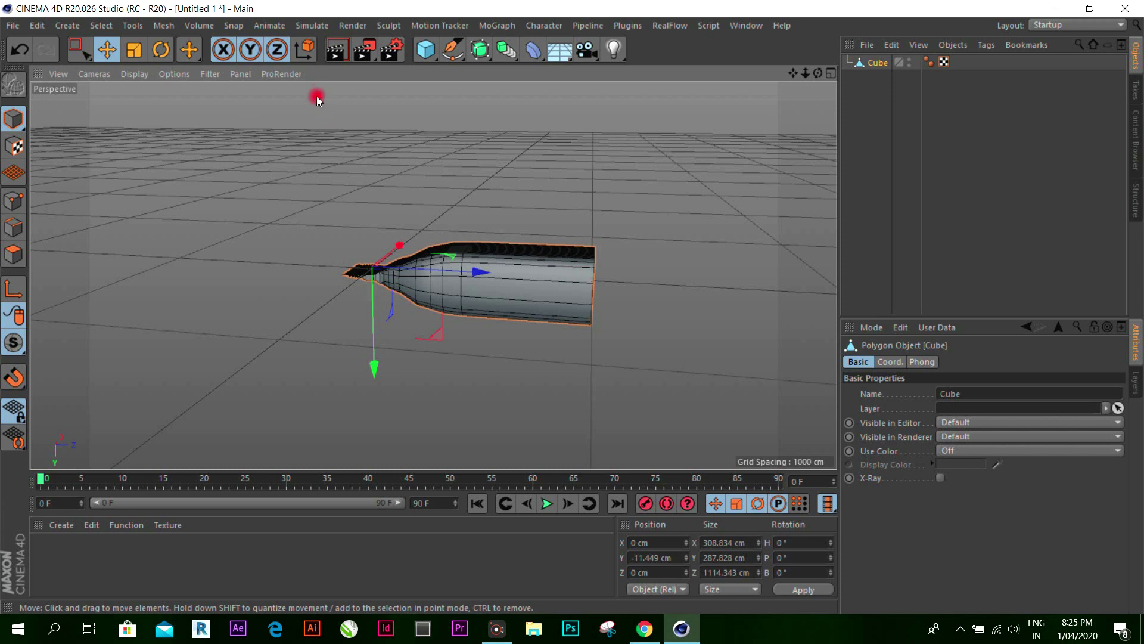
Step: Browse the MoGraph and generator palettes, reselect the Cube, and show the modelling generators list
{"action": "left_click", "coordinate": [500, 25]}
{"action": "mouse_move", "coordinate": [544, 25]}
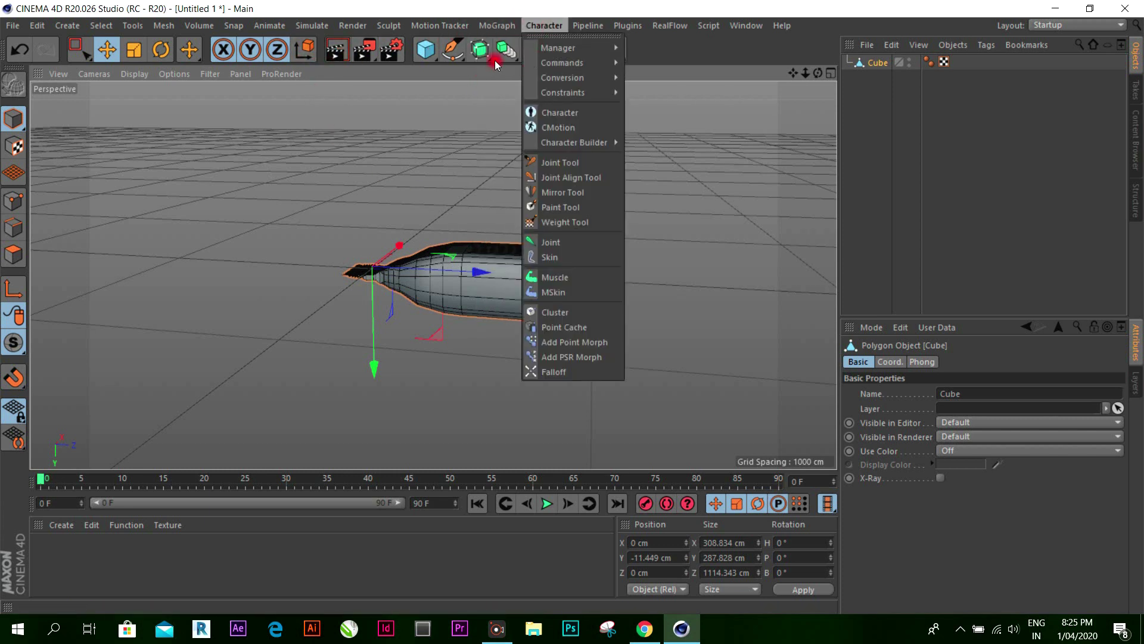
{"action": "left_click", "coordinate": [488, 59]}
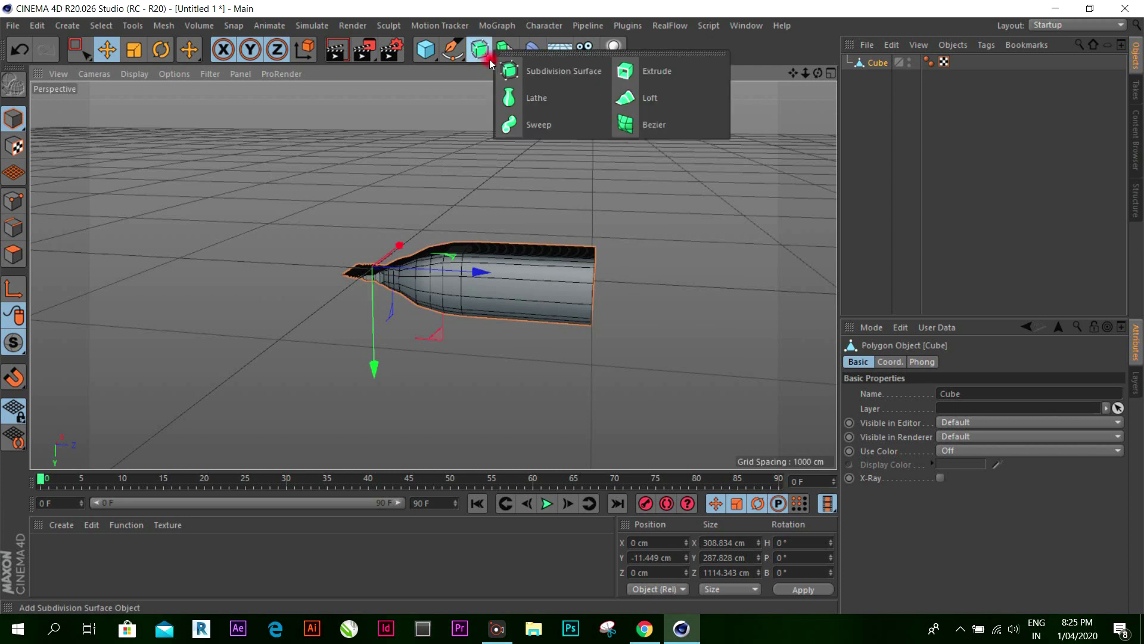
{"action": "left_click", "coordinate": [517, 61]}
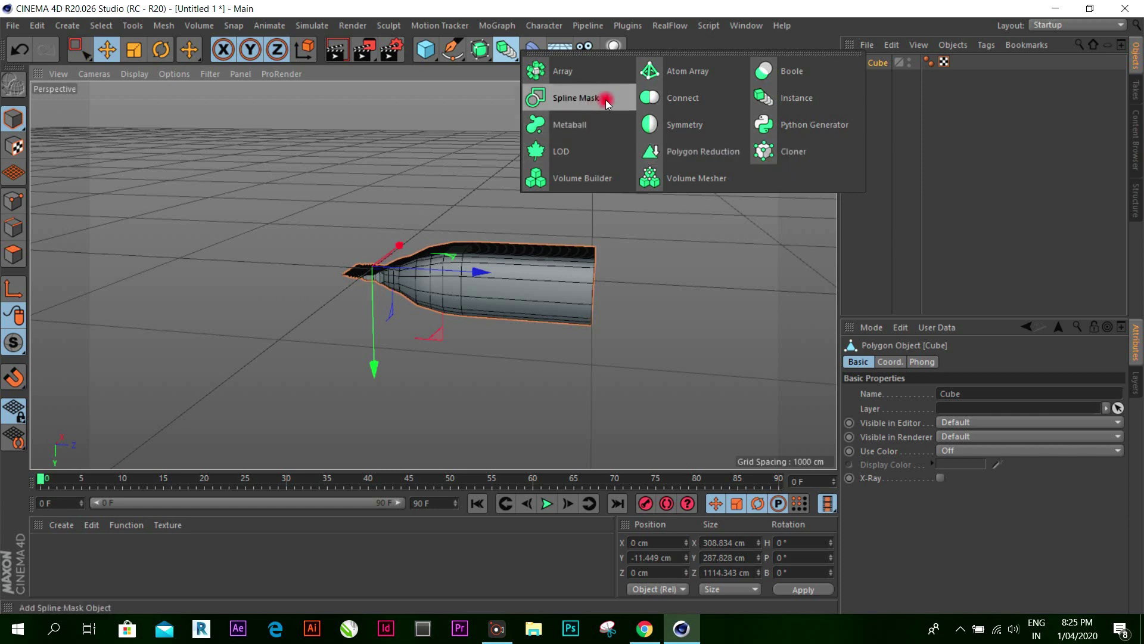
{"action": "left_click", "coordinate": [636, 571]}
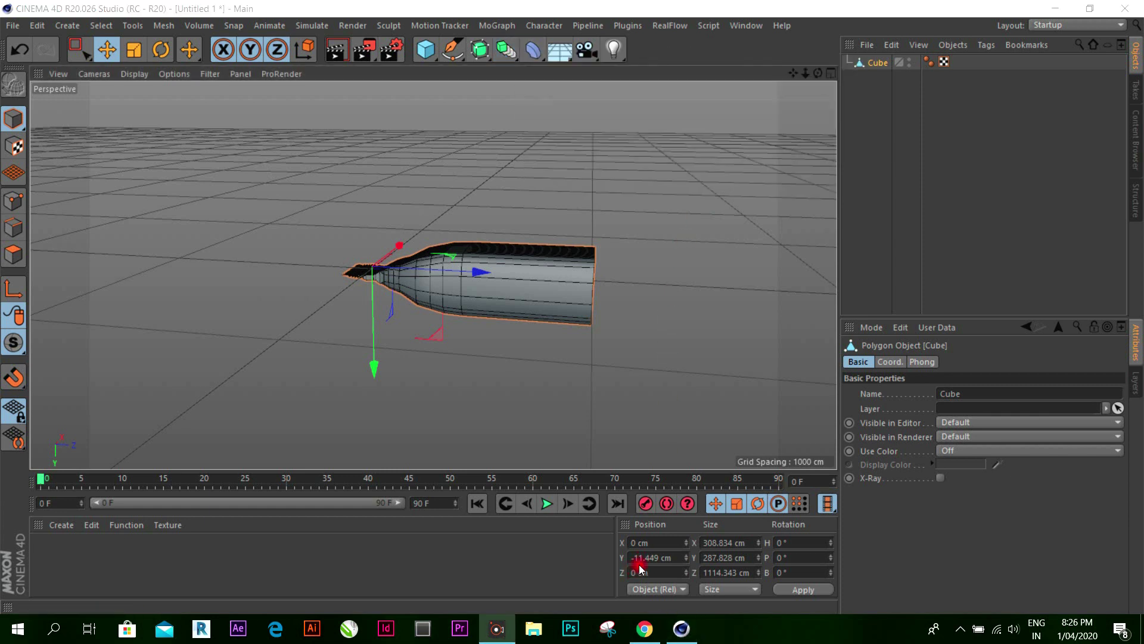
{"action": "left_click", "coordinate": [652, 156]}
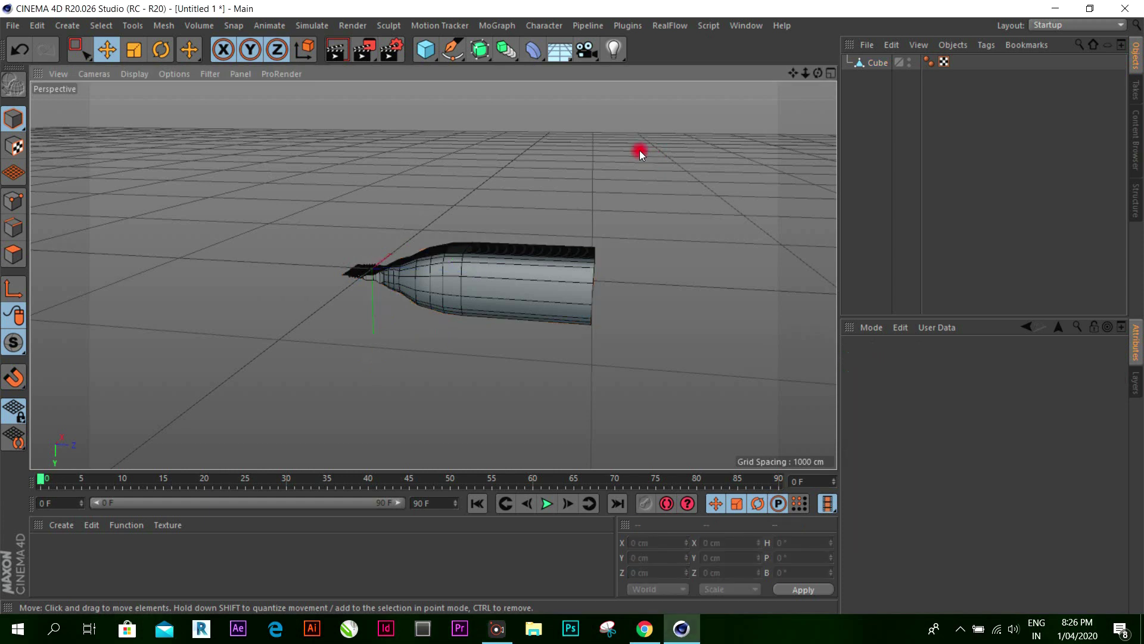
{"action": "left_click", "coordinate": [534, 270]}
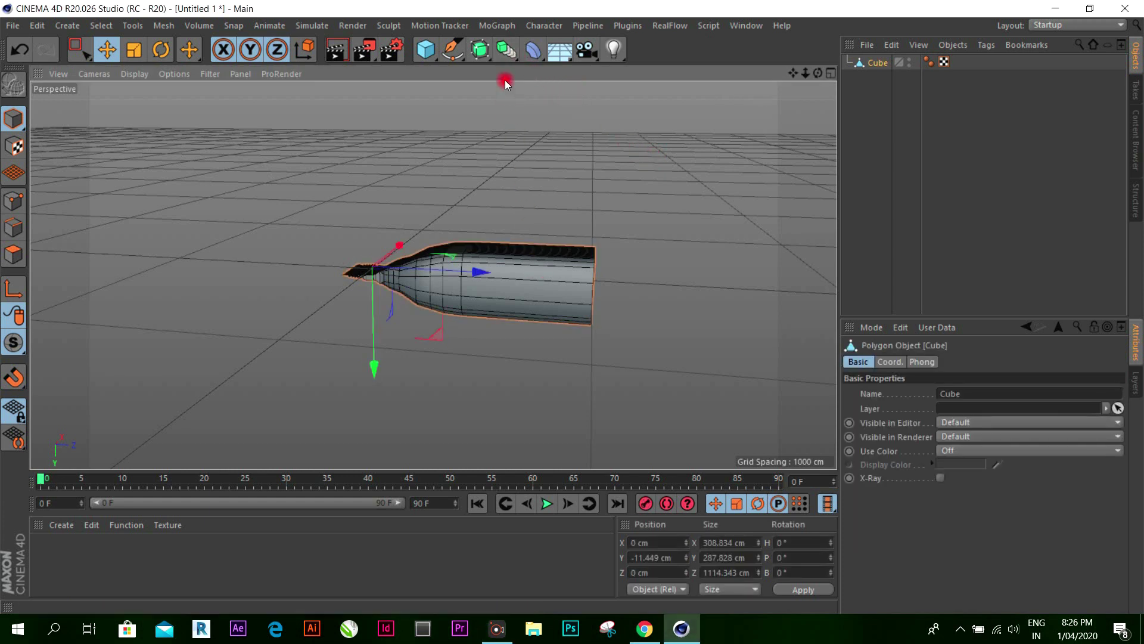
{"action": "left_click", "coordinate": [518, 58]}
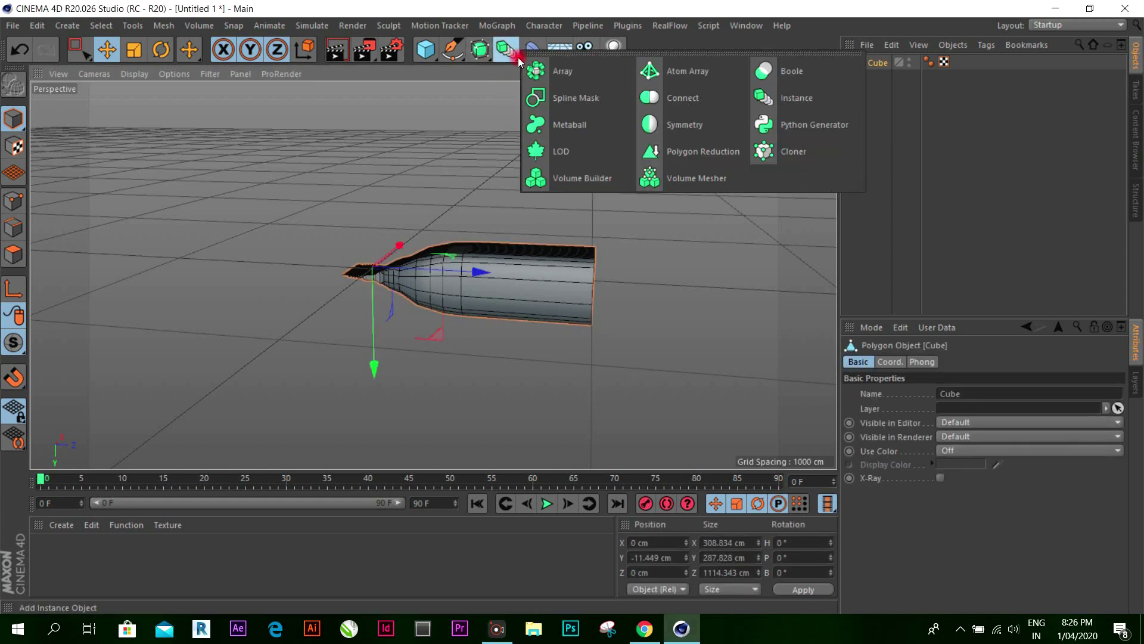
Step: Add a Symmetry object holding the Cube, keeping the ZY mirror plane
{"action": "left_click", "coordinate": [675, 121]}
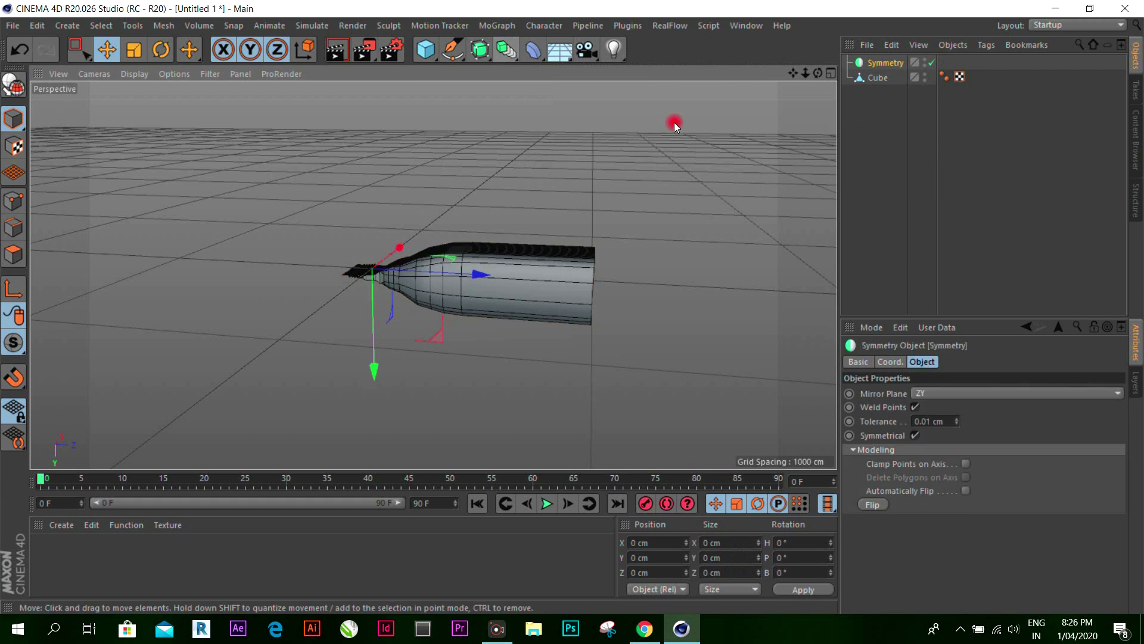
{"action": "left_click_drag", "start_coordinate": [873, 81], "coordinate": [882, 71]}
{"action": "left_click", "coordinate": [879, 78]}
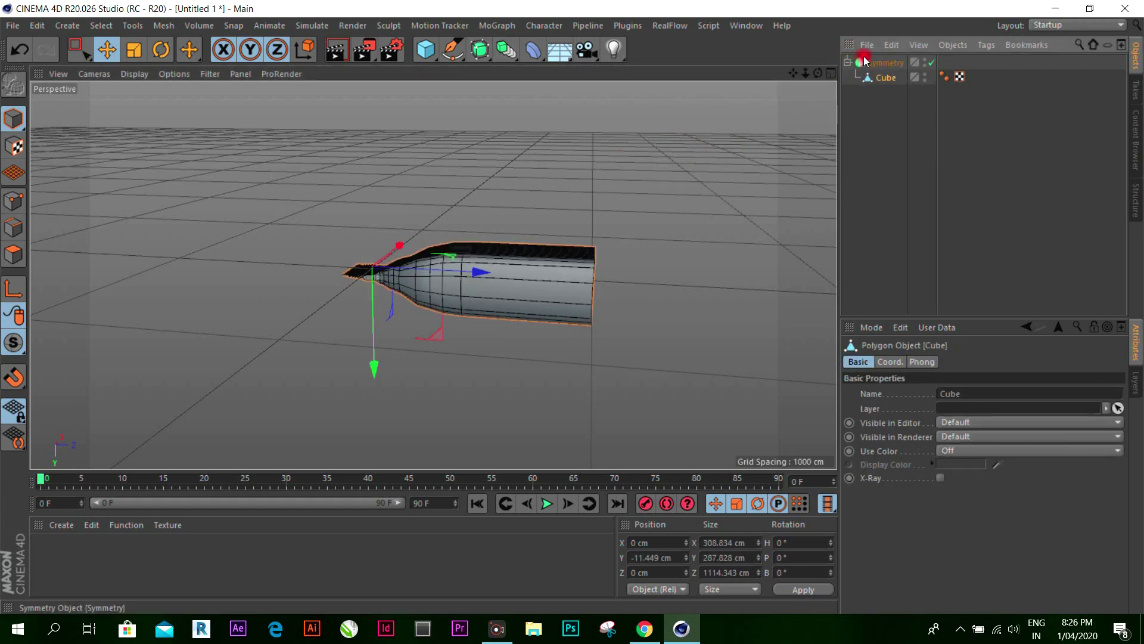
{"action": "left_click", "coordinate": [885, 64]}
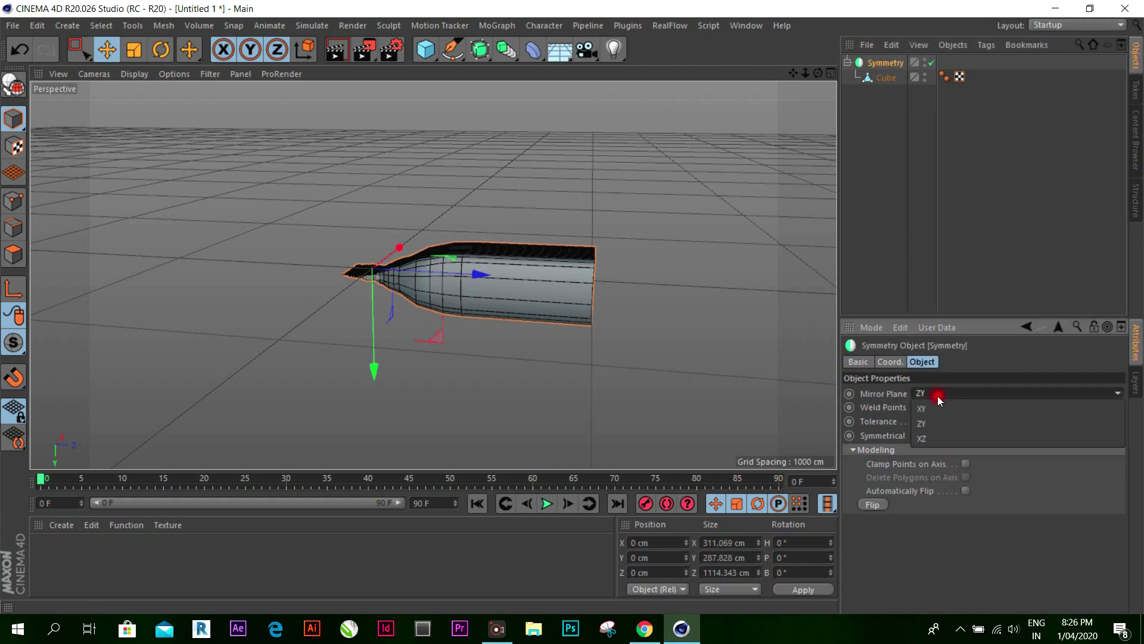
{"action": "left_click", "coordinate": [938, 395]}
{"action": "left_click", "coordinate": [934, 406]}
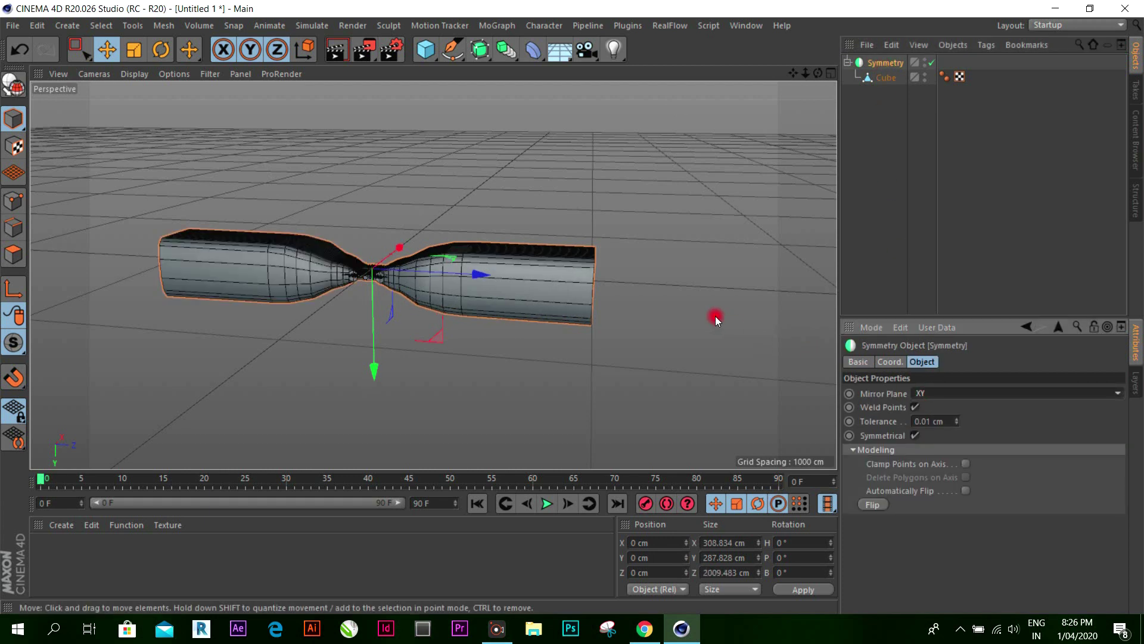
{"action": "key", "text": "ctrl+z"}
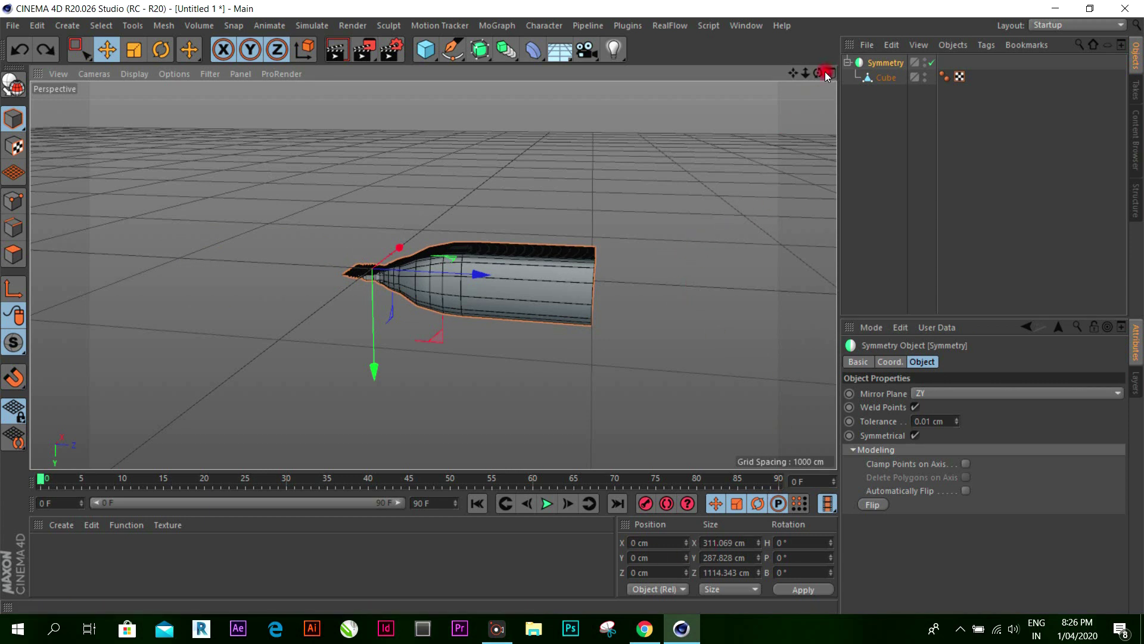
Step: Shift the Symmetry-held model along Z, settling at Z 89.078 cm
{"action": "left_click", "coordinate": [14, 379]}
{"action": "left_click_drag", "start_coordinate": [480, 274], "coordinate": [504, 271]}
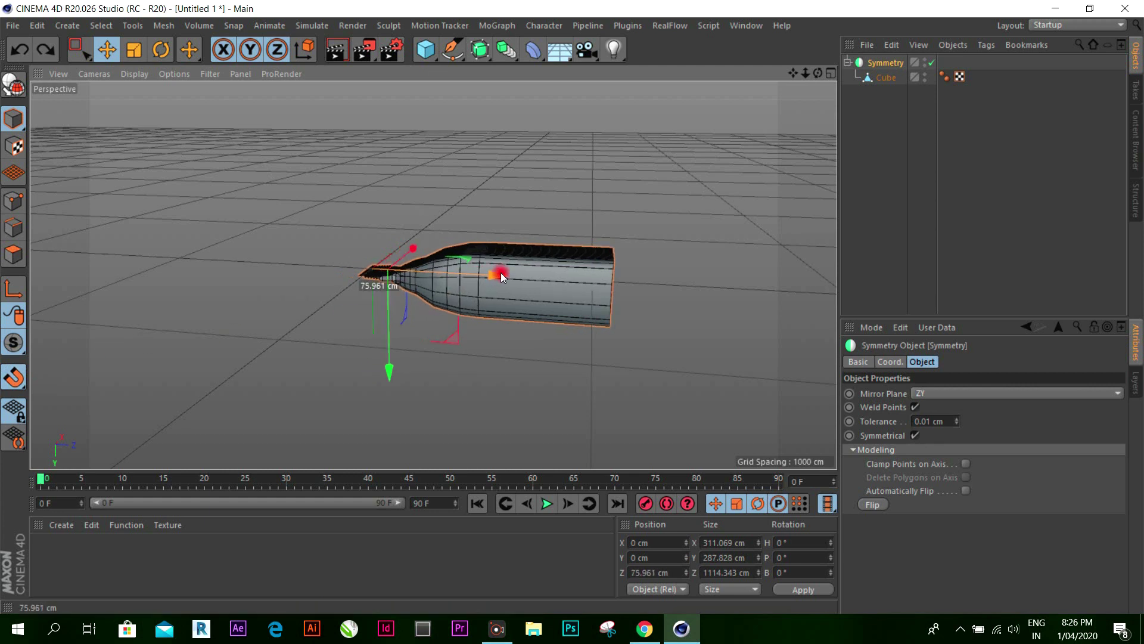
{"action": "left_click", "coordinate": [152, 295]}
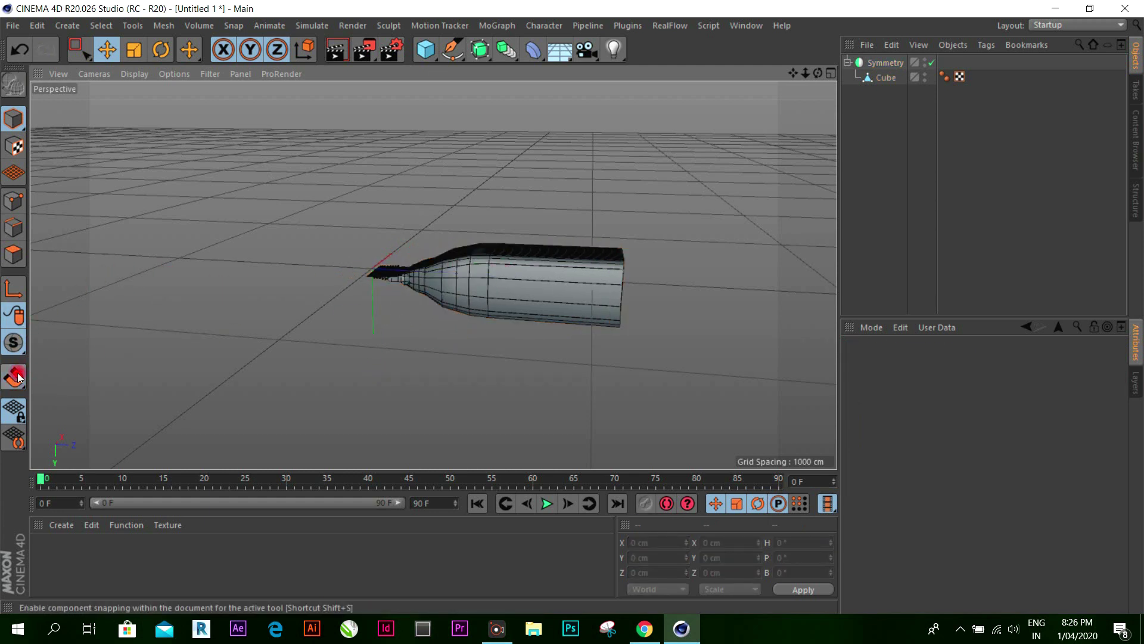
{"action": "left_click", "coordinate": [13, 289]}
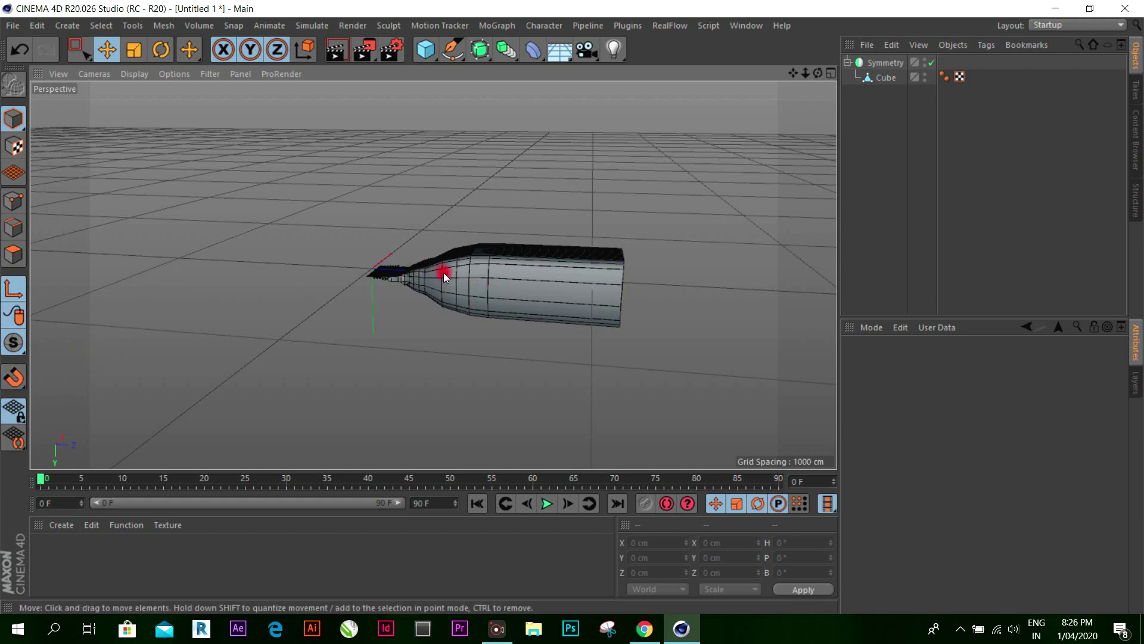
{"action": "left_click", "coordinate": [577, 256]}
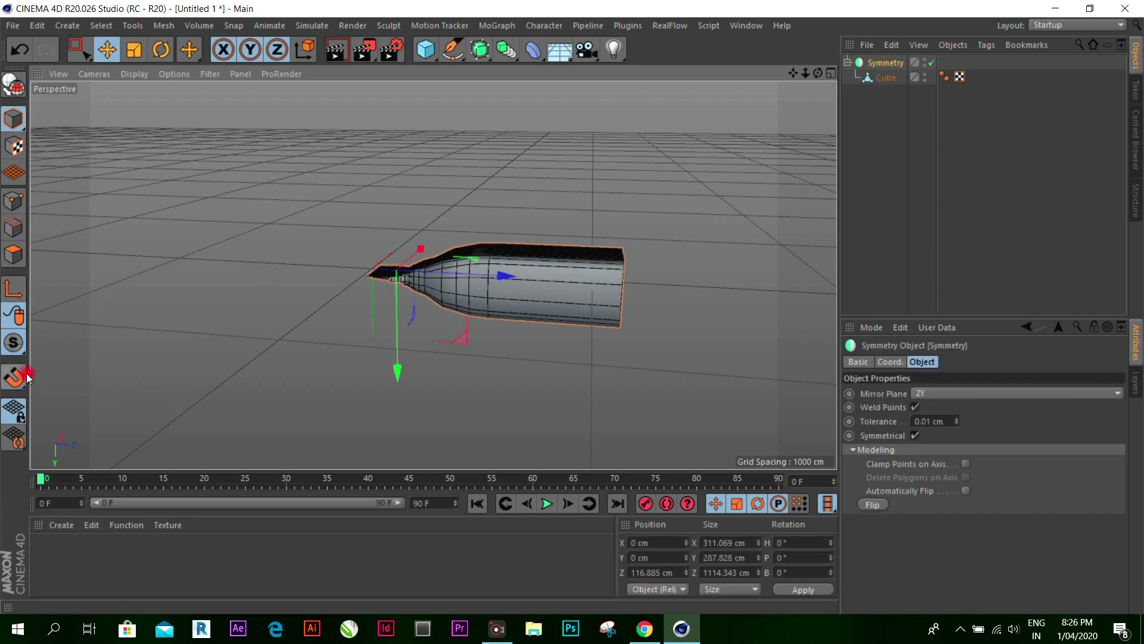
{"action": "left_click_drag", "start_coordinate": [505, 278], "coordinate": [499, 262]}
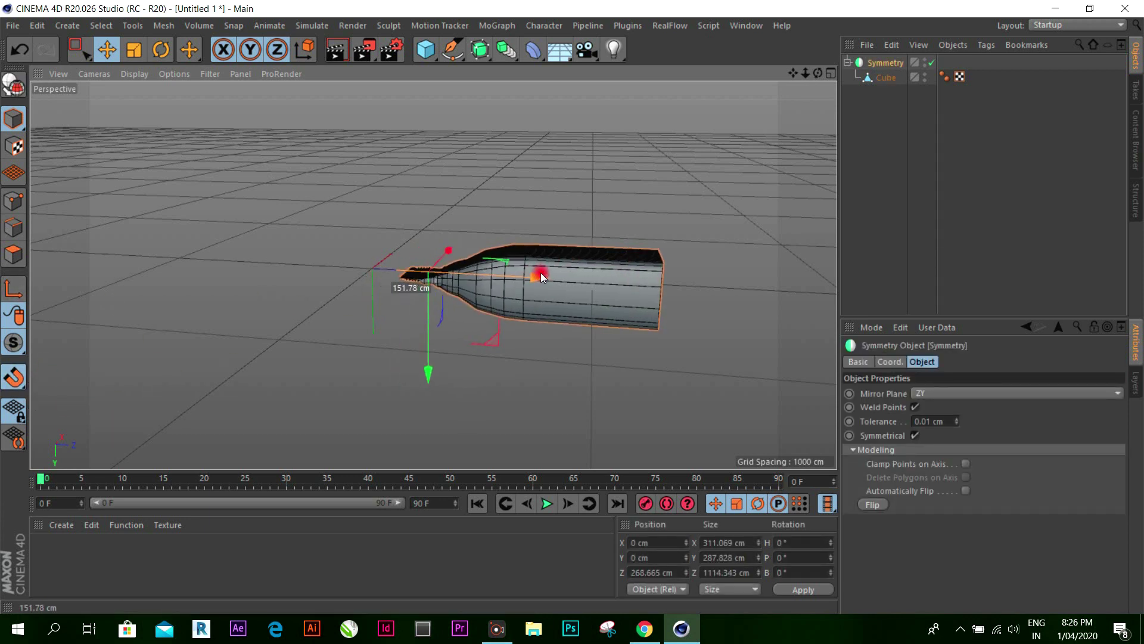
{"action": "mouse_move", "coordinate": [819, 73]}
{"action": "left_mouse_down"}
{"action": "mouse_move", "coordinate": [572, 307]}
{"action": "mouse_move", "coordinate": [582, 306]}
{"action": "left_mouse_up"}
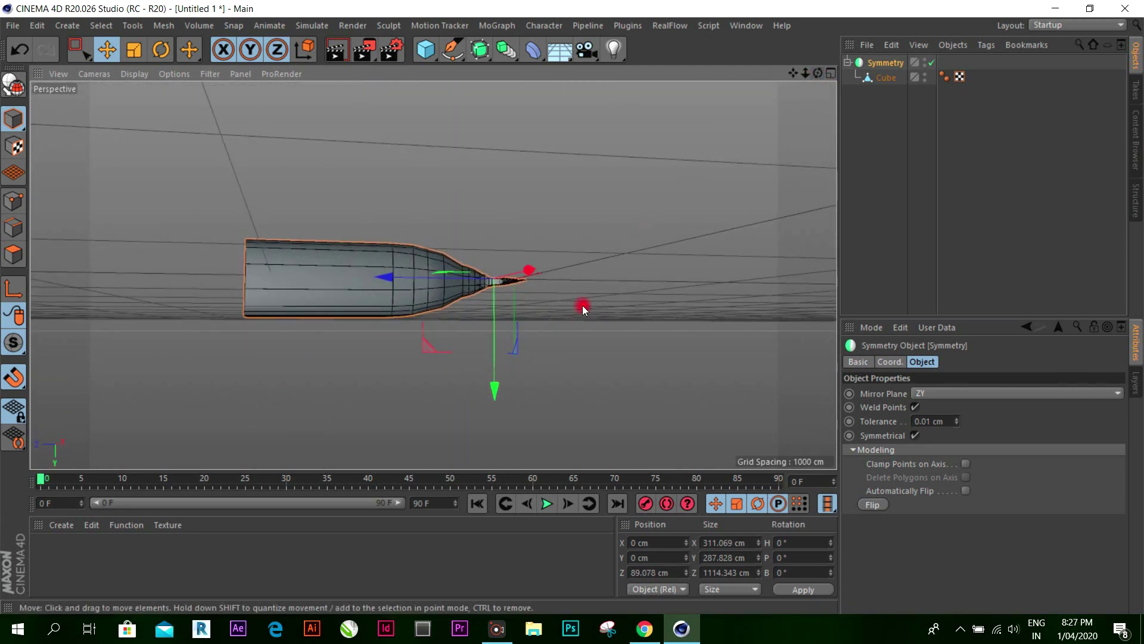
Step: Rotate the bottle around its pitch axis and set its P rotation to exactly 180°
{"action": "left_click", "coordinate": [539, 349]}
{"action": "left_click", "coordinate": [481, 281]}
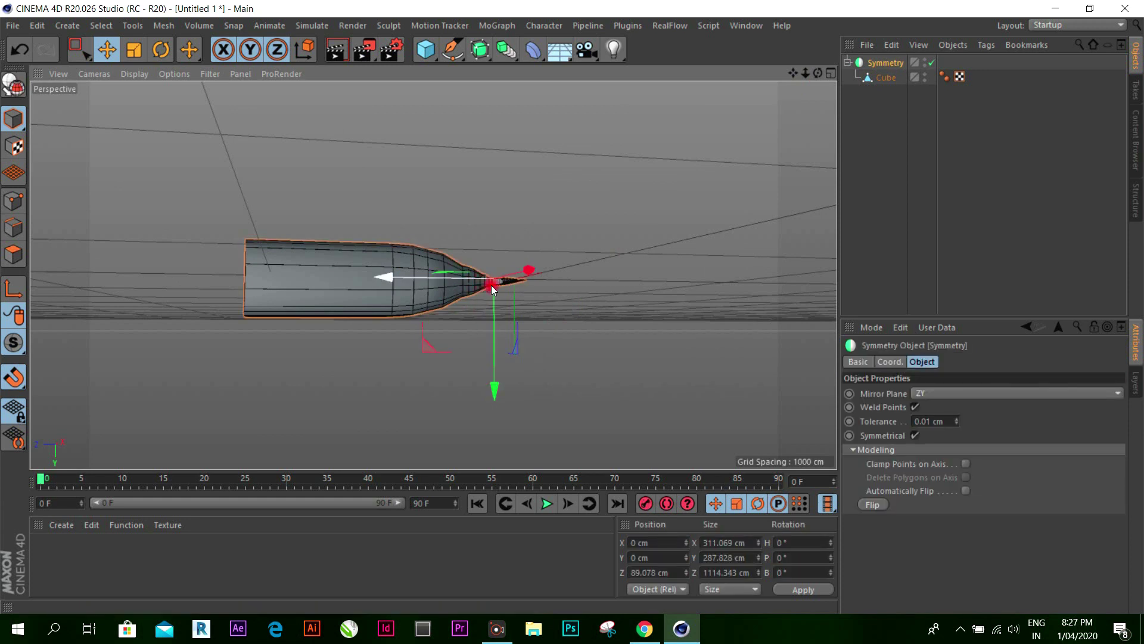
{"action": "key", "text": "r"}
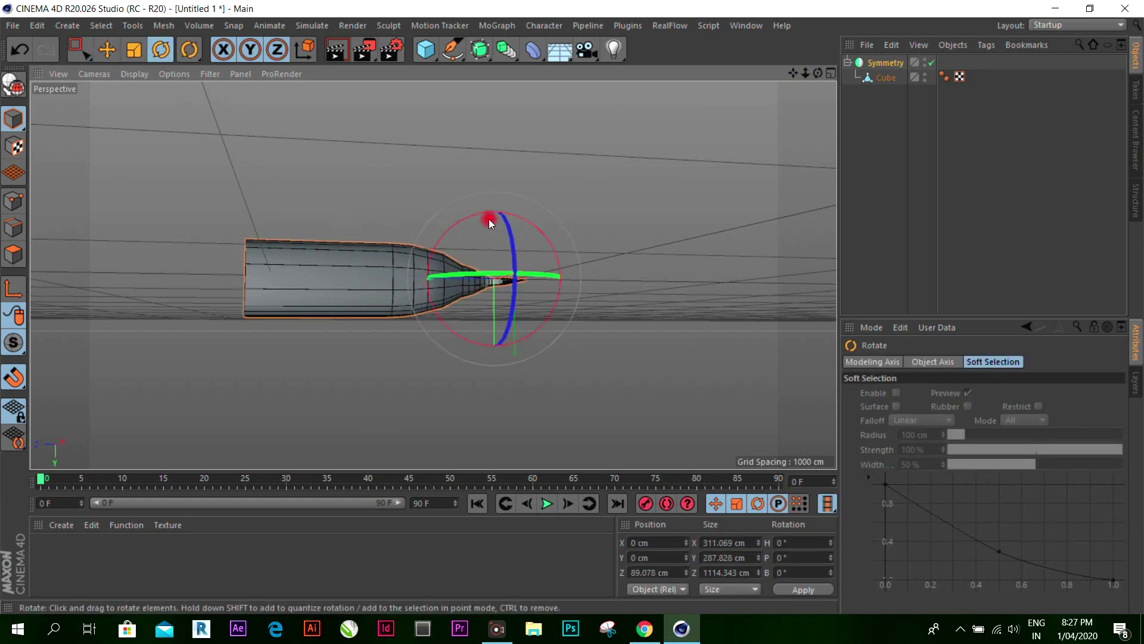
{"action": "left_click_drag", "start_coordinate": [488, 221], "coordinate": [576, 319]}
{"action": "left_click_drag", "start_coordinate": [496, 213], "coordinate": [417, 235]}
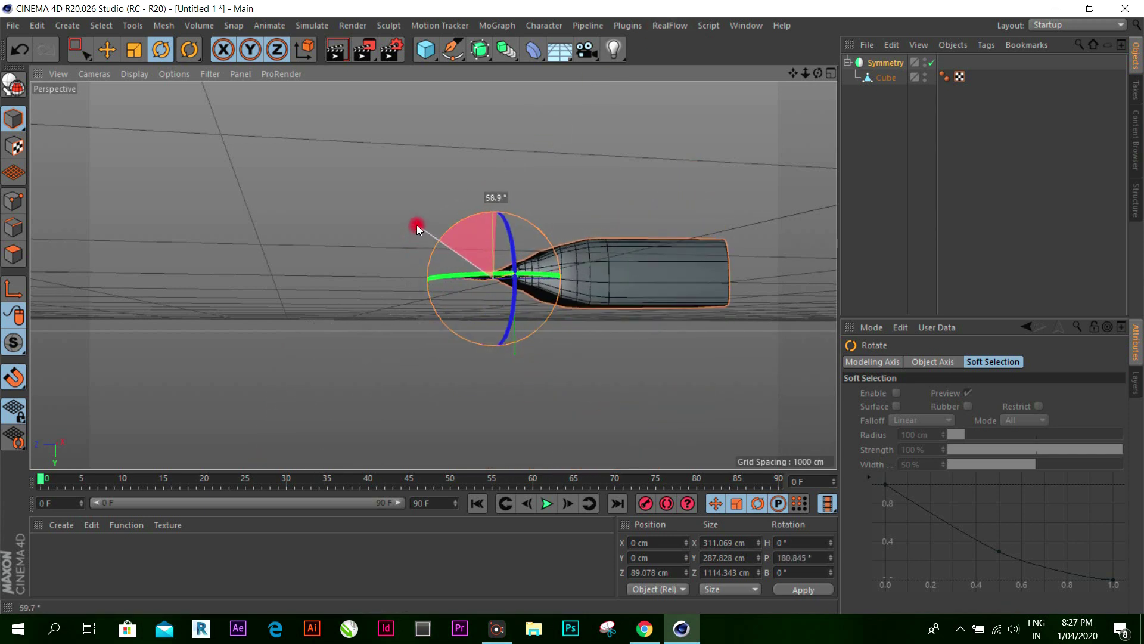
{"action": "left_click_drag", "start_coordinate": [417, 234], "coordinate": [416, 225]}
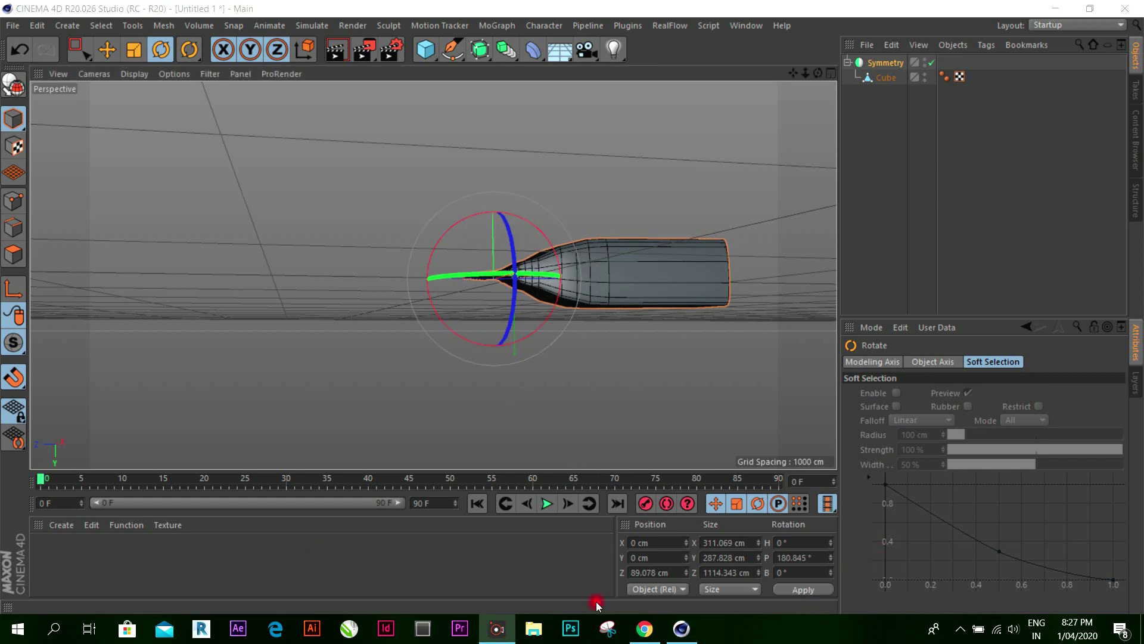
{"action": "left_click", "coordinate": [822, 558]}
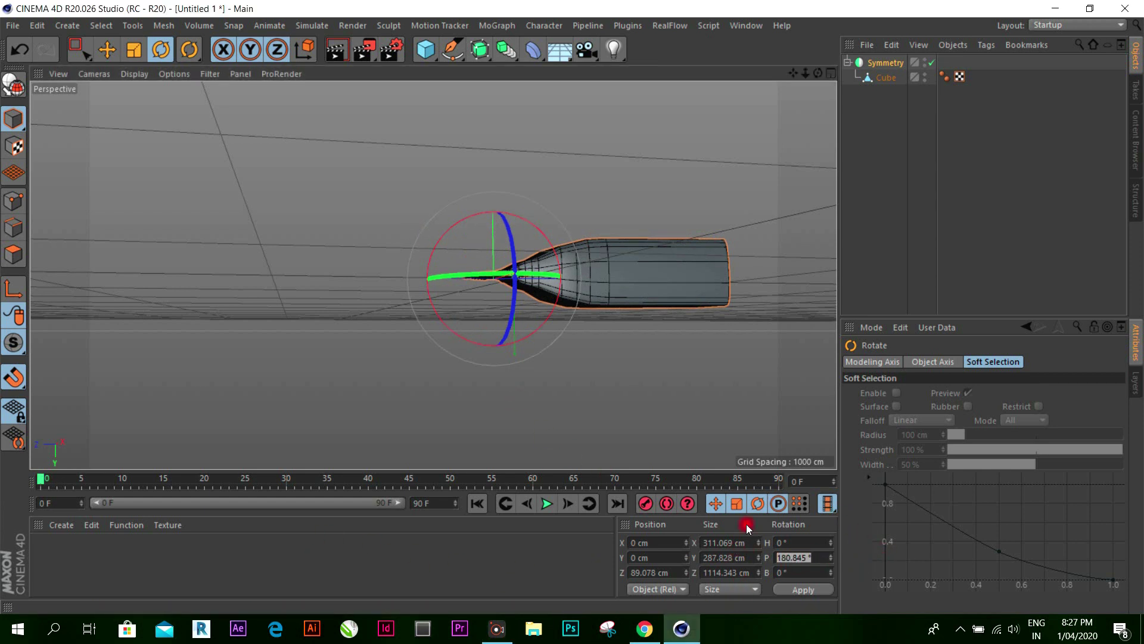
{"action": "type", "text": "180"}
{"action": "key", "text": "Return"}
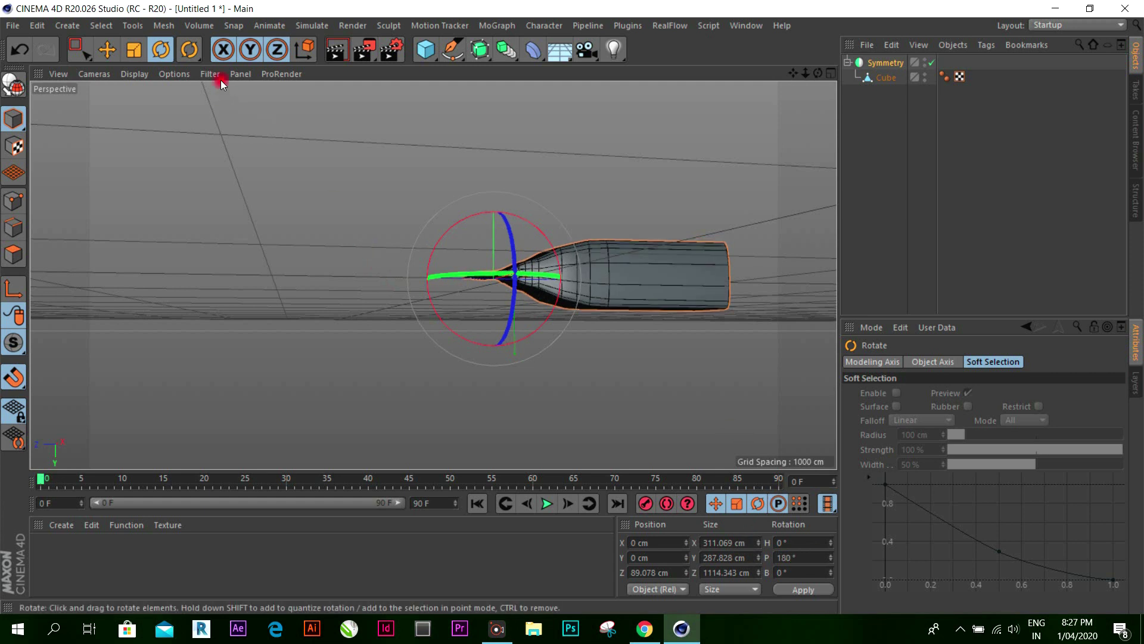
{"action": "left_click", "coordinate": [106, 51]}
{"action": "left_click", "coordinate": [247, 187]}
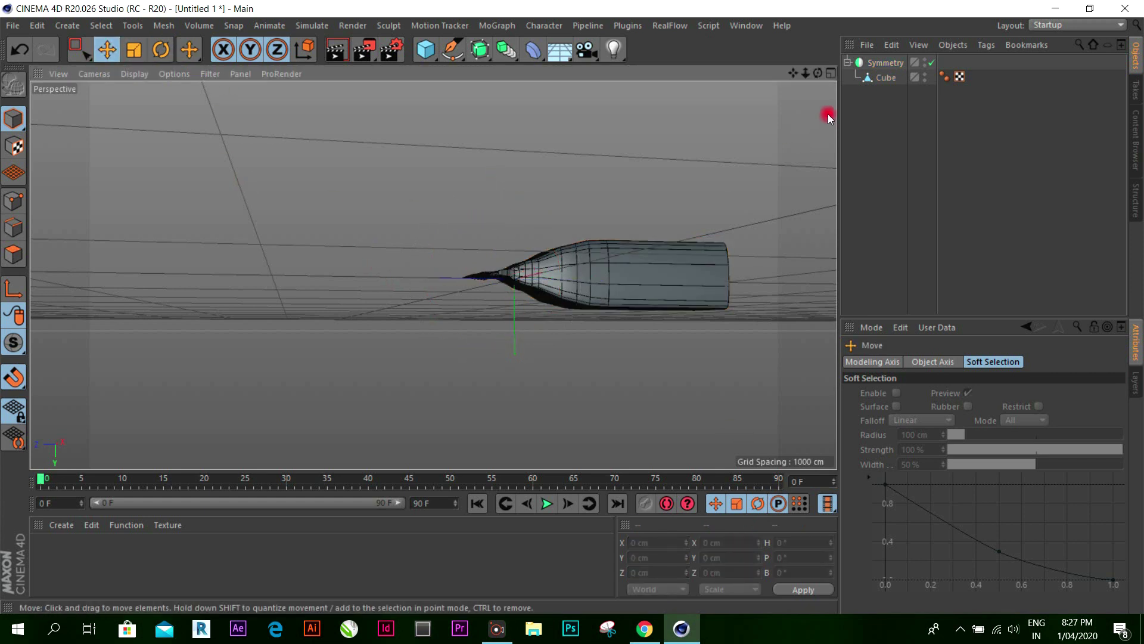
{"action": "left_click_drag", "start_coordinate": [573, 308], "coordinate": [575, 306], "text": "alt"}
Step: Preview the Symmetry object on the XY mirror plane, orbiting around the double-ended wrapper
{"action": "left_click", "coordinate": [700, 263]}
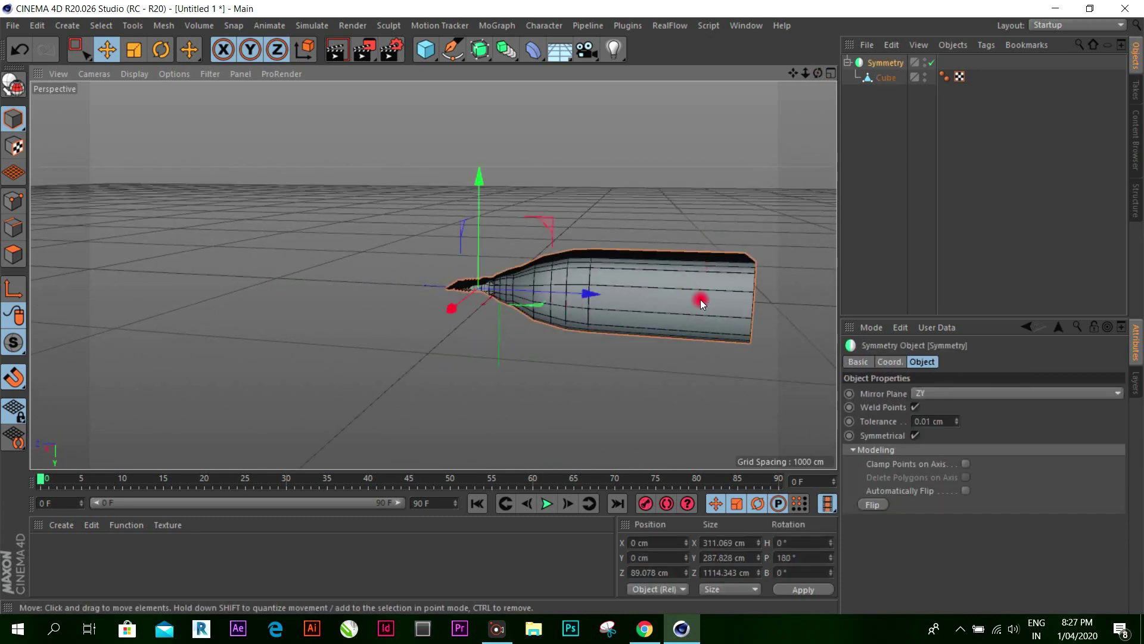
{"action": "left_click", "coordinate": [884, 76]}
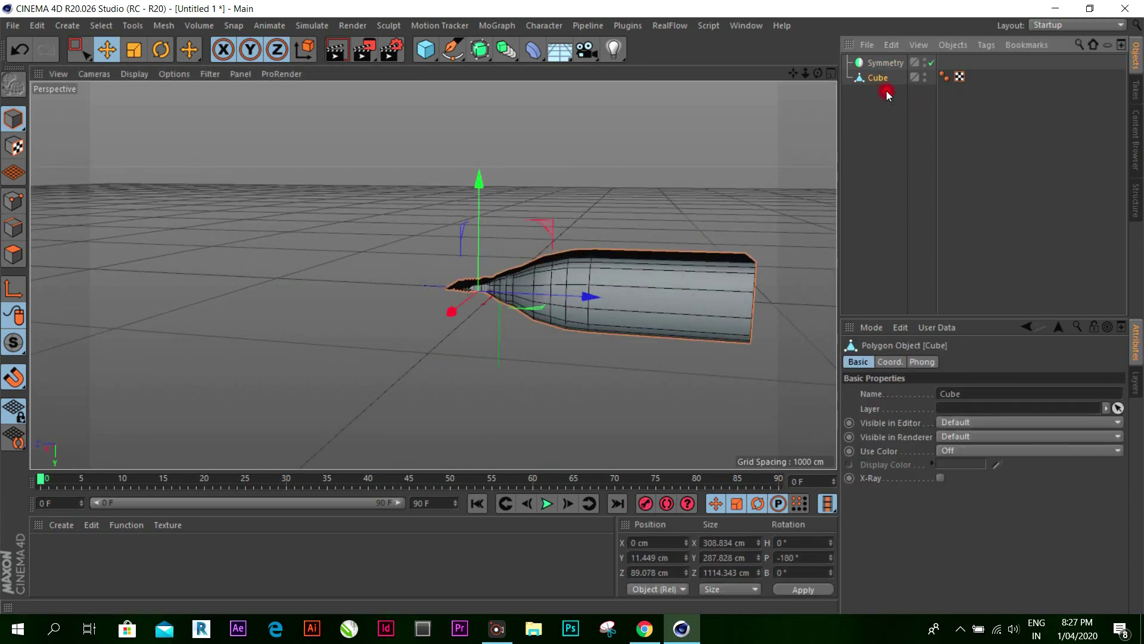
{"action": "left_click", "coordinate": [884, 64]}
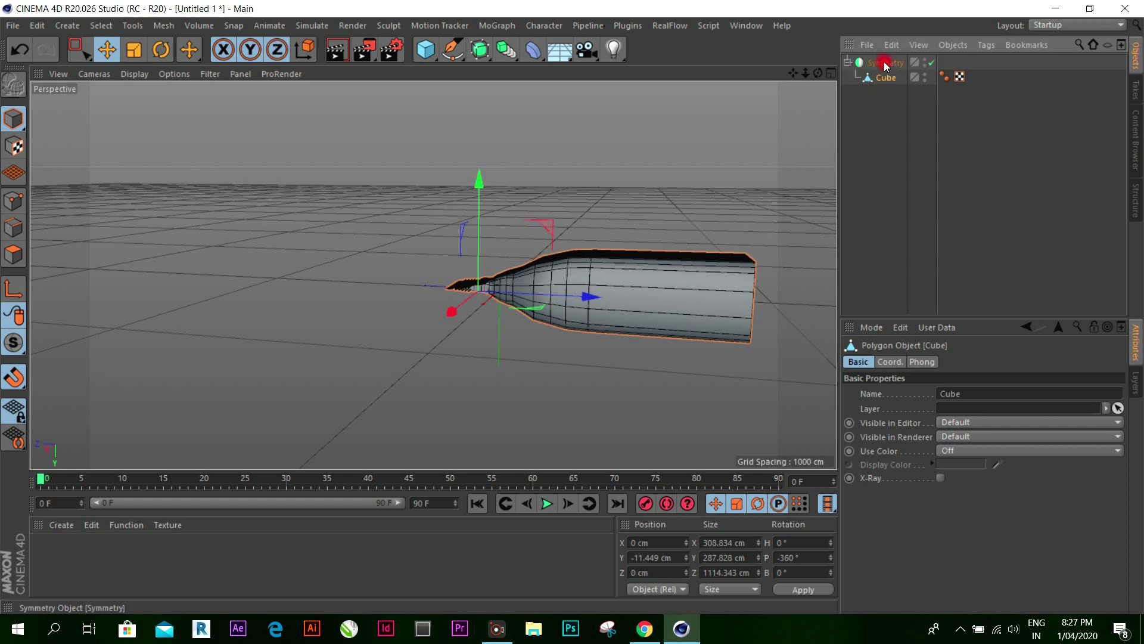
{"action": "left_click_drag", "start_coordinate": [741, 146], "coordinate": [689, 184], "text": "alt"}
{"action": "left_click_drag", "start_coordinate": [822, 74], "coordinate": [573, 307]}
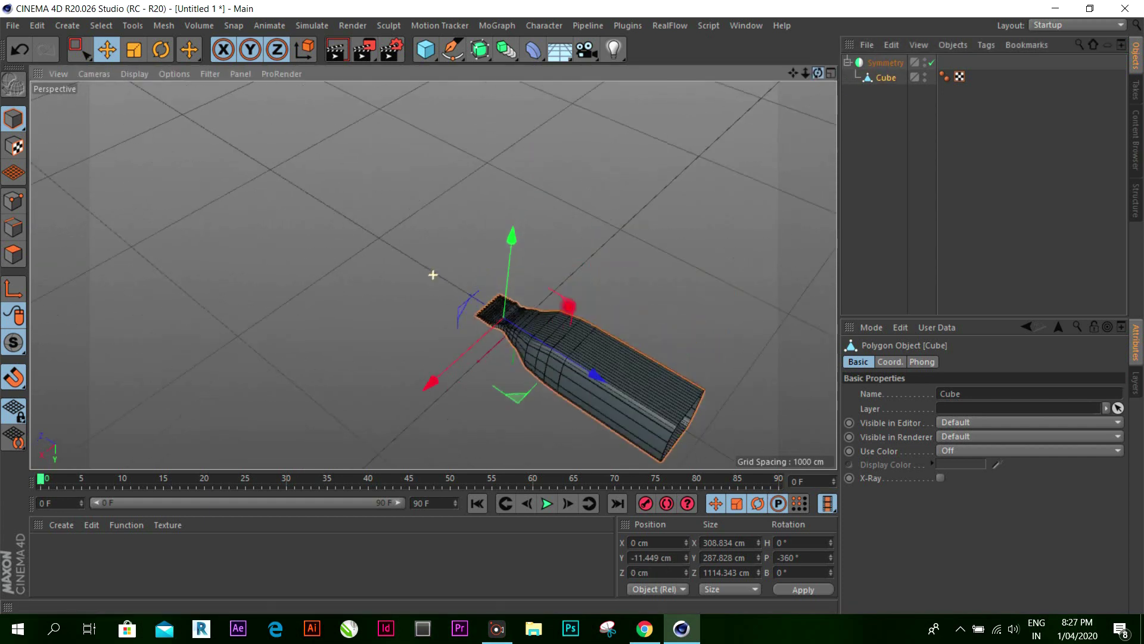
{"action": "left_click", "coordinate": [887, 62]}
{"action": "left_click", "coordinate": [952, 394]}
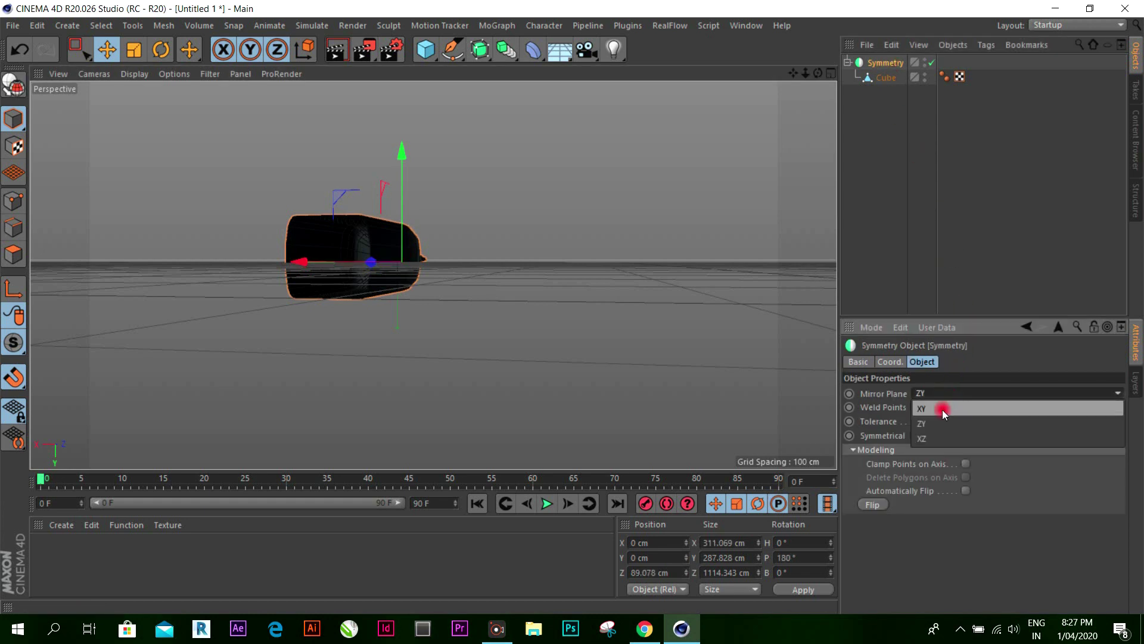
{"action": "left_click", "coordinate": [942, 409]}
{"action": "left_click_drag", "start_coordinate": [823, 74], "coordinate": [572, 307]}
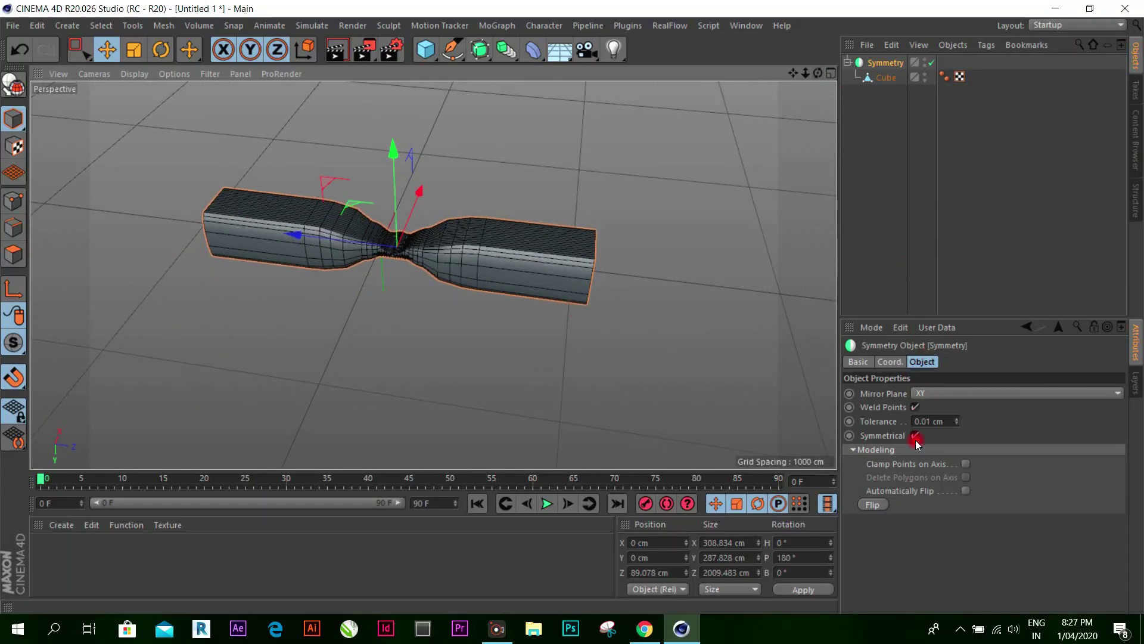
{"action": "left_click", "coordinate": [497, 628]}
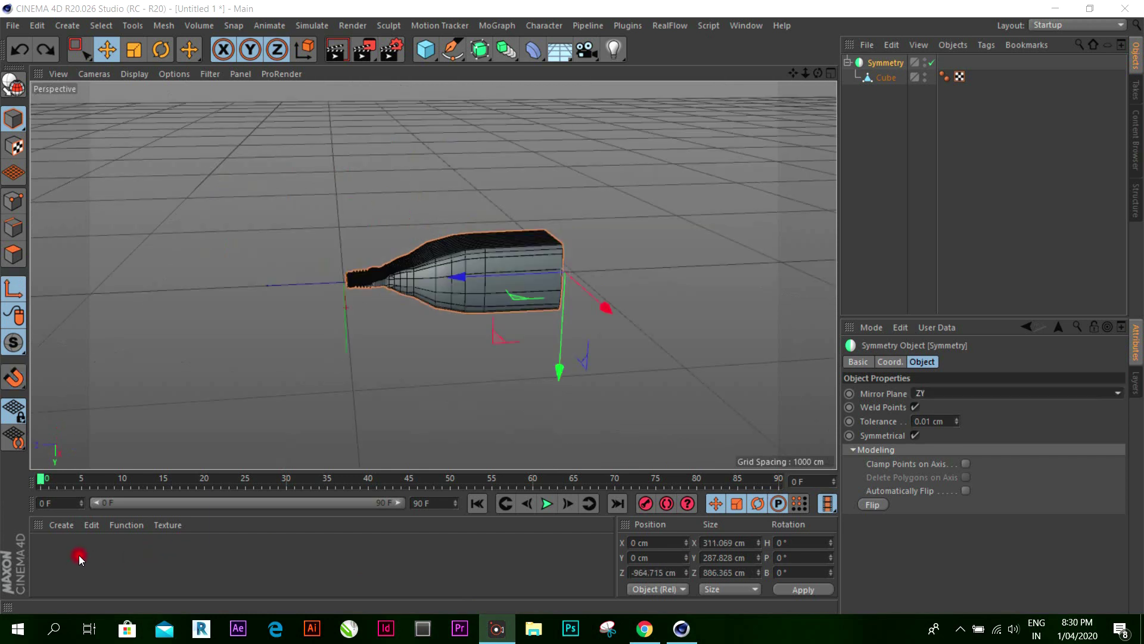
Step: In the zoomed Top view, move the bottle about 68 cm along its length to Z -896.193 cm
{"action": "left_click", "coordinate": [830, 73]}
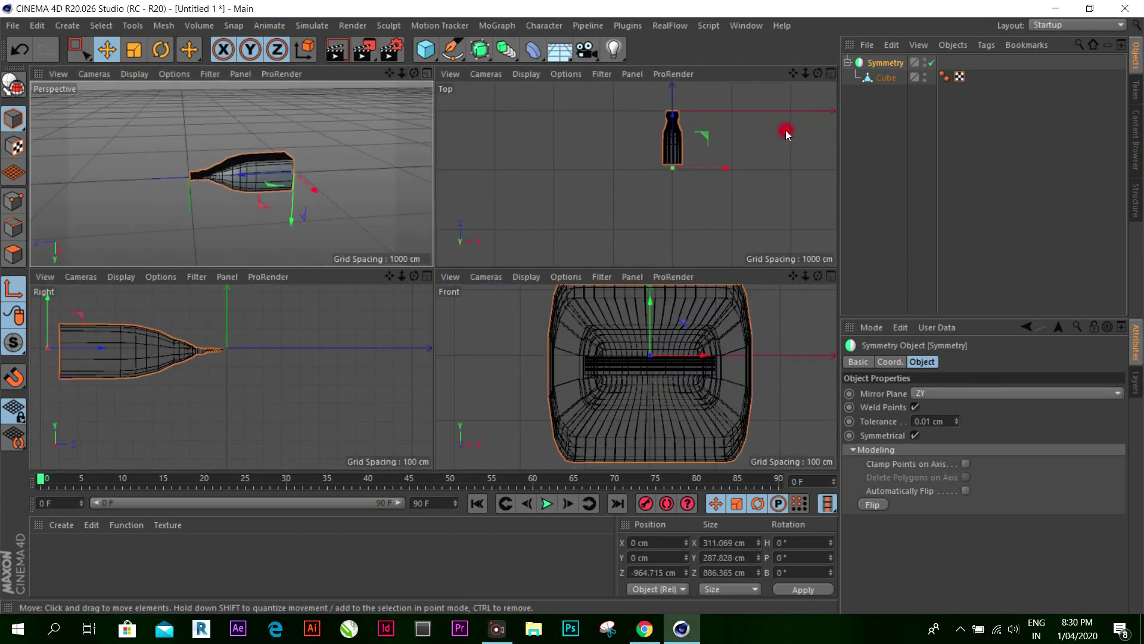
{"action": "left_click", "coordinate": [830, 73]}
{"action": "scroll", "coordinate": [506, 290], "scroll_direction": "up", "scroll_amount": 2}
{"action": "scroll", "coordinate": [510, 239], "scroll_direction": "up", "scroll_amount": 2}
{"action": "middle_click_drag", "start_coordinate": [513, 181], "coordinate": [496, 161], "text": "alt"}
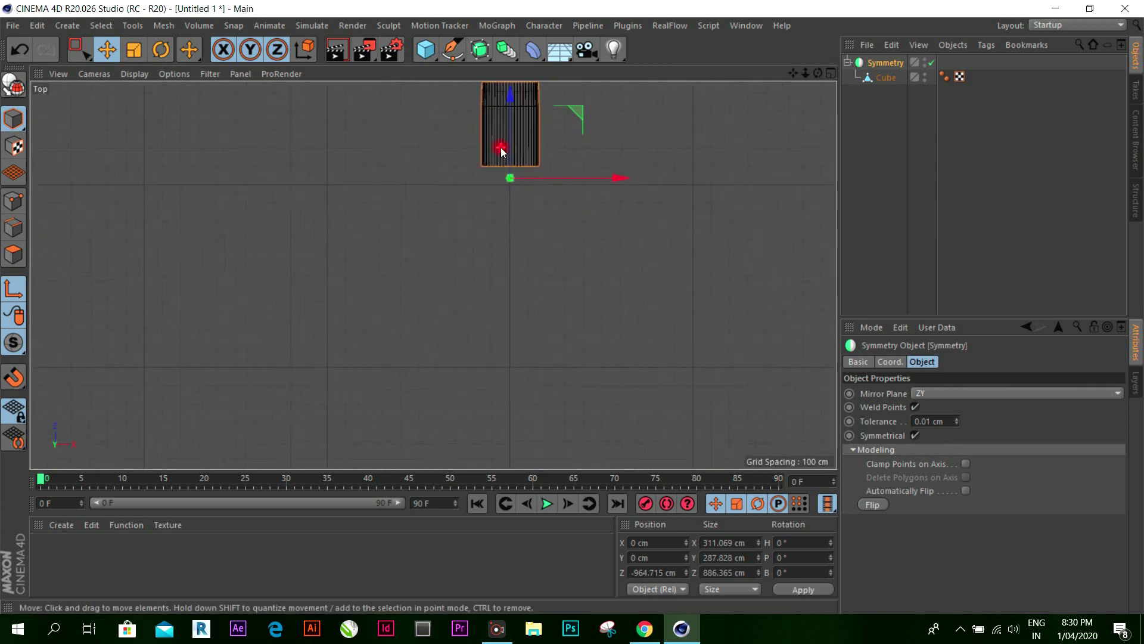
{"action": "scroll", "coordinate": [495, 161], "scroll_direction": "up", "scroll_amount": 2}
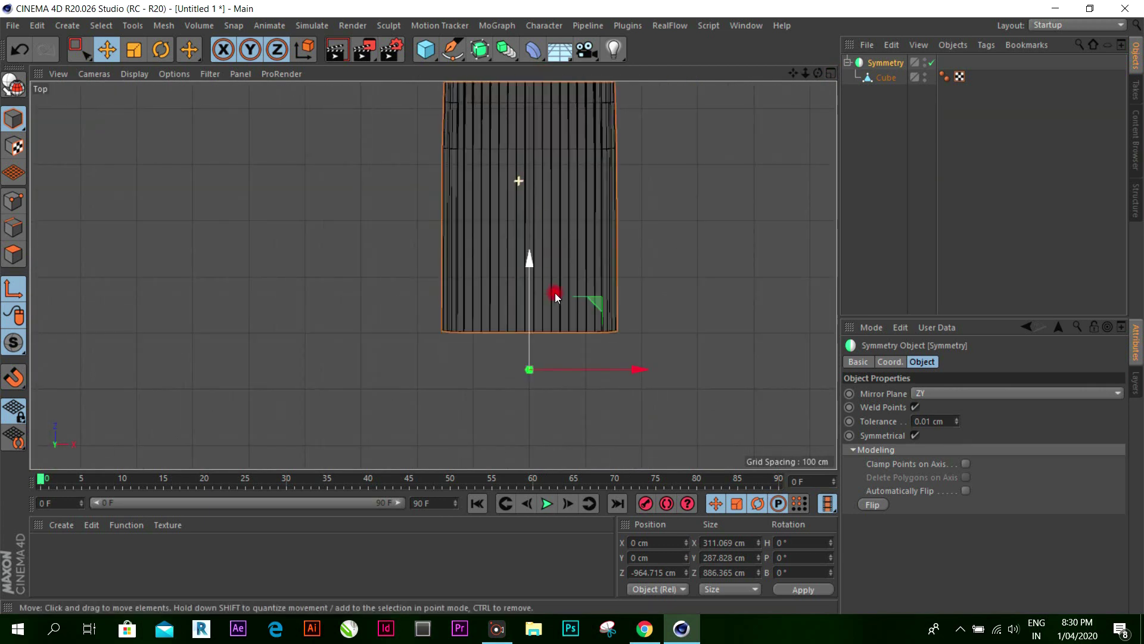
{"action": "scroll", "coordinate": [561, 316], "scroll_direction": "up", "scroll_amount": 2}
{"action": "left_click_drag", "start_coordinate": [517, 288], "coordinate": [515, 234]}
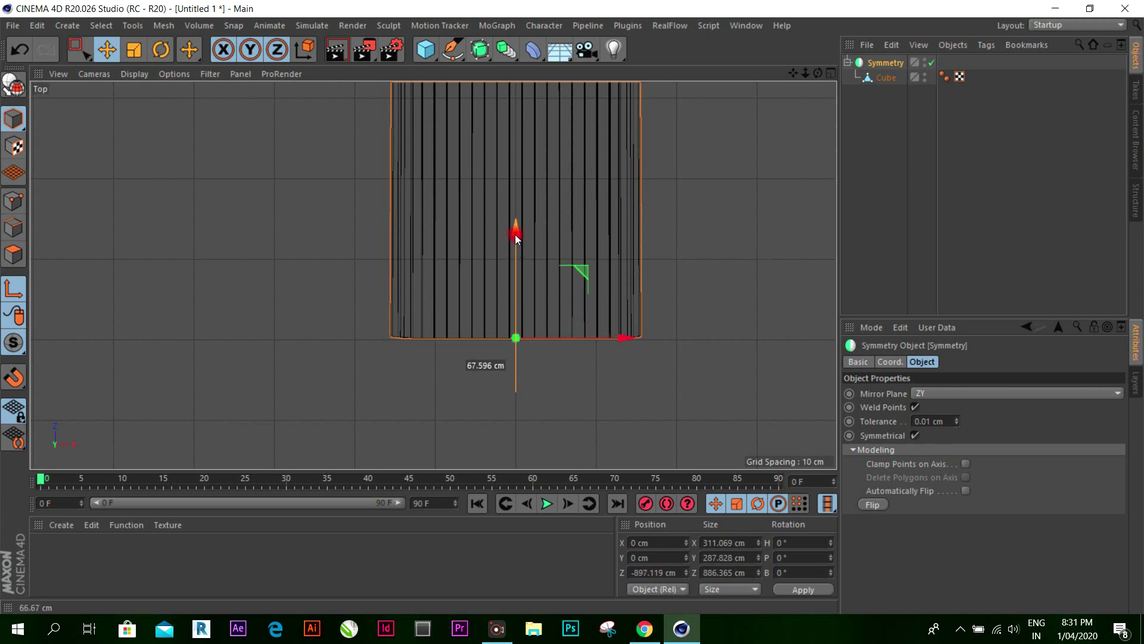
{"action": "left_click_drag", "start_coordinate": [515, 235], "coordinate": [513, 233]}
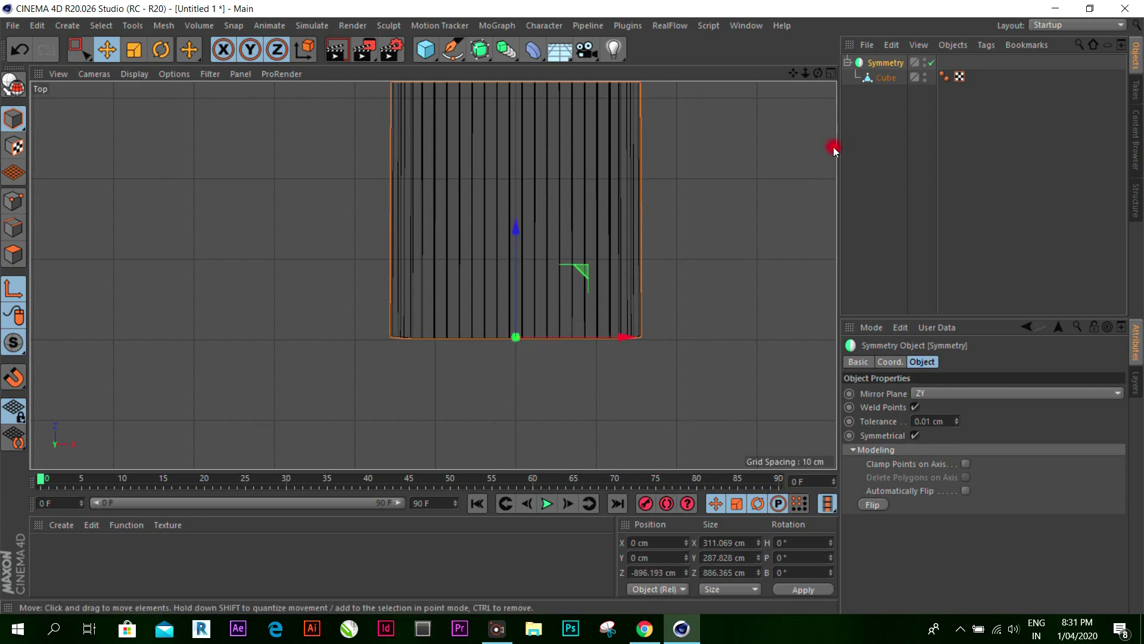
{"action": "scroll", "coordinate": [718, 238], "scroll_direction": "down", "scroll_amount": 3}
{"action": "scroll", "coordinate": [724, 227], "scroll_direction": "down", "scroll_amount": 2}
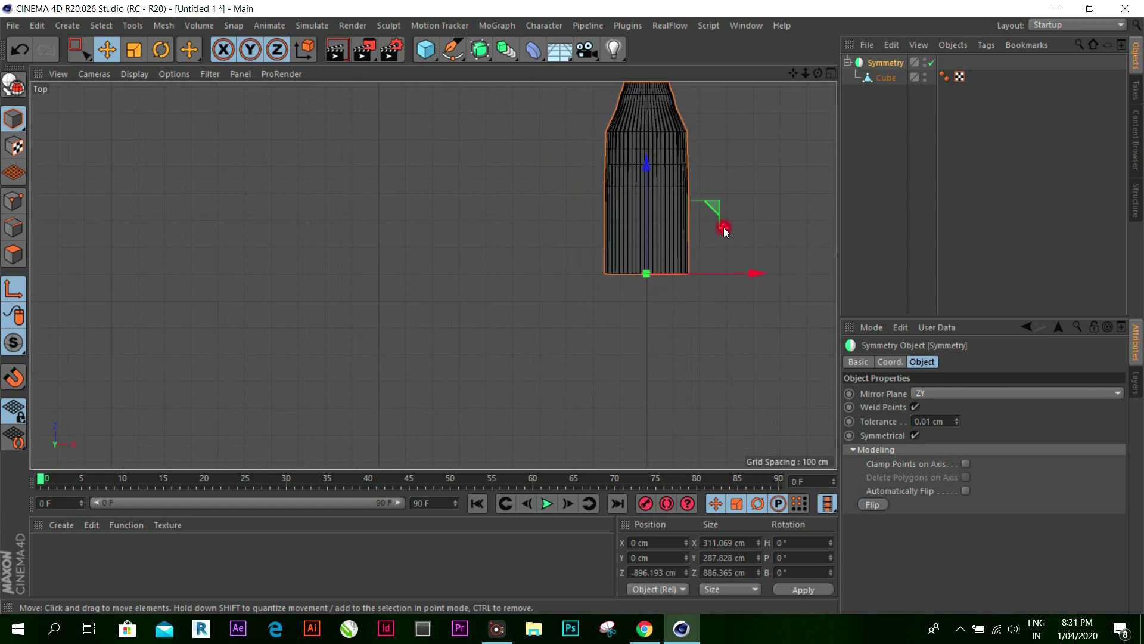
Step: Check the reference tutorial in the browser and restore the four-view layout
{"action": "double_click", "coordinate": [888, 63]}
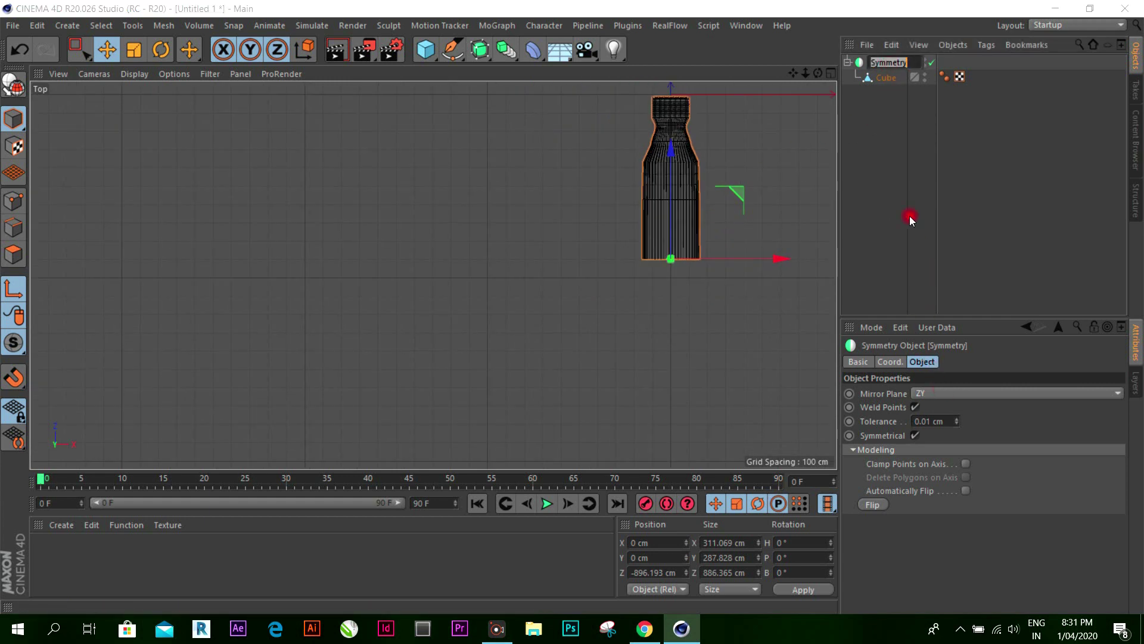
{"action": "key", "text": "alt+Tab"}
{"action": "left_click", "coordinate": [1059, 11]}
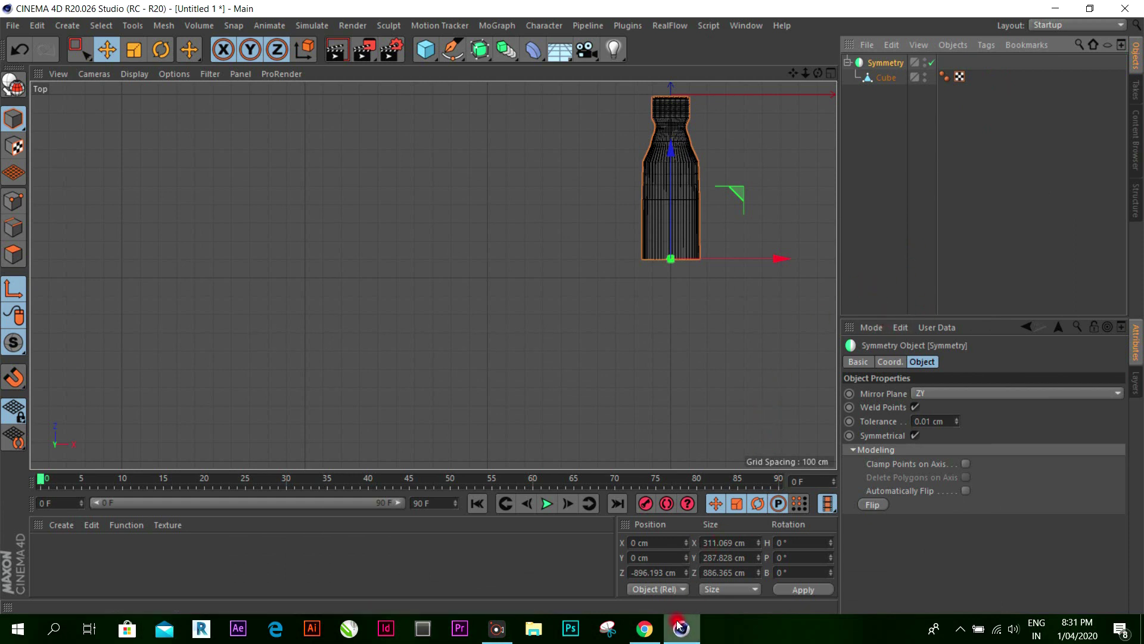
{"action": "left_click", "coordinate": [828, 74]}
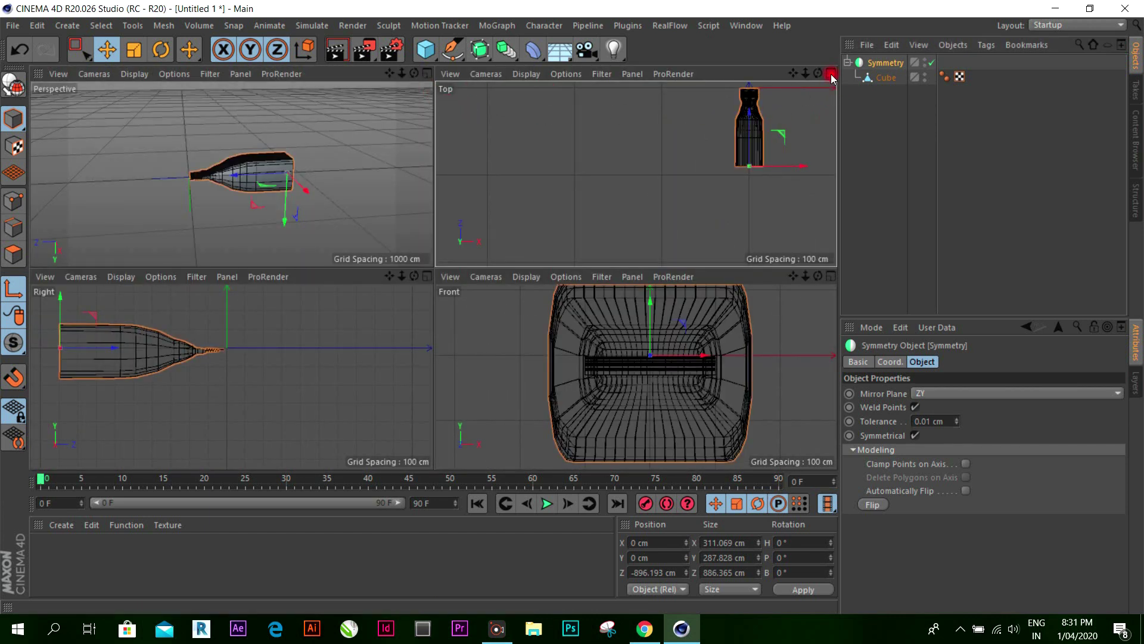
{"action": "left_click", "coordinate": [831, 74]}
{"action": "left_click", "coordinate": [930, 394]}
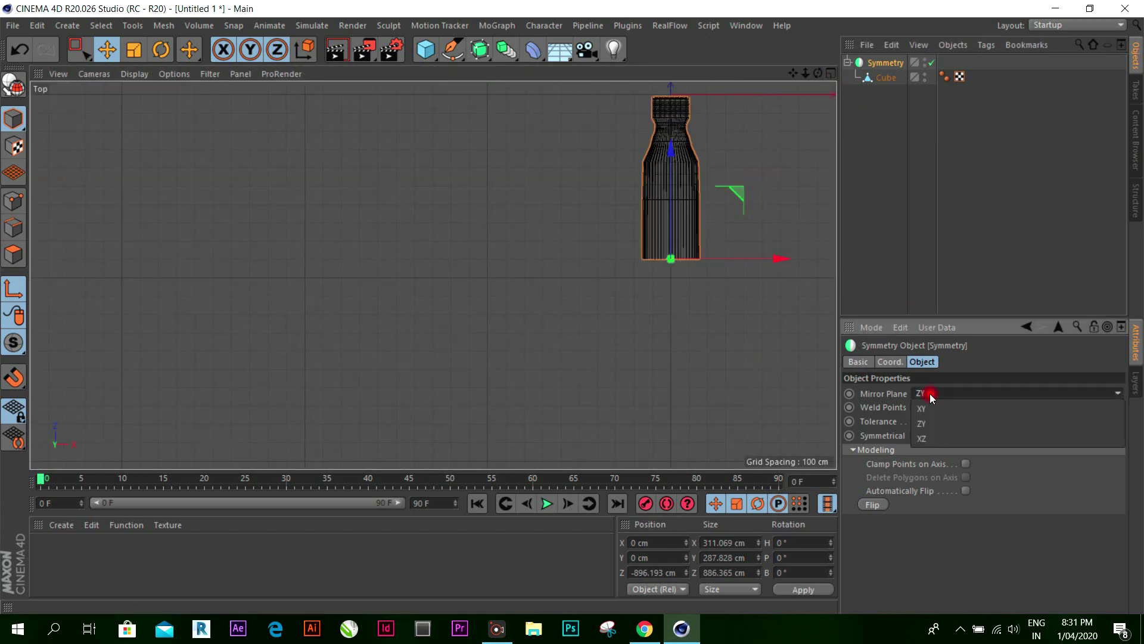
{"action": "left_click", "coordinate": [931, 411]}
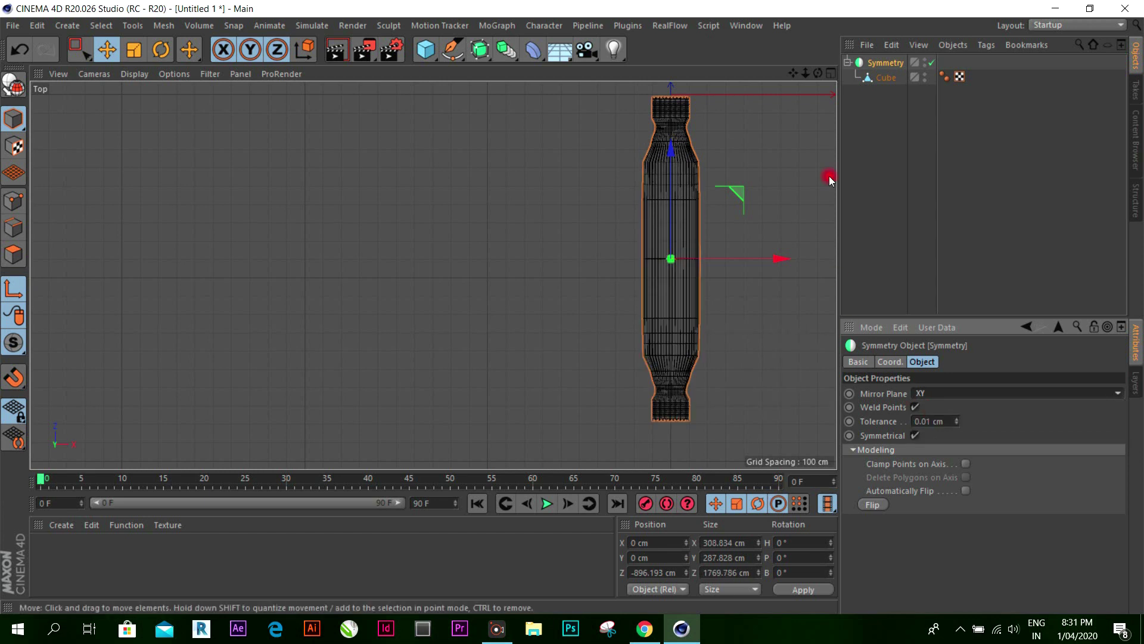
{"action": "left_click", "coordinate": [831, 73]}
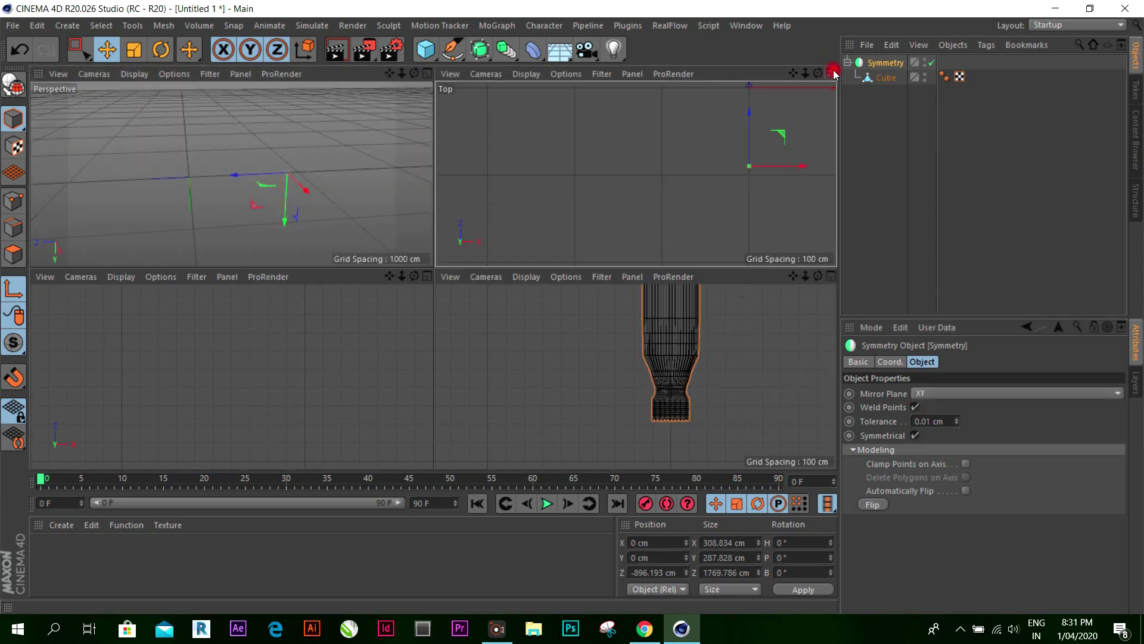
{"action": "left_click", "coordinate": [427, 73]}
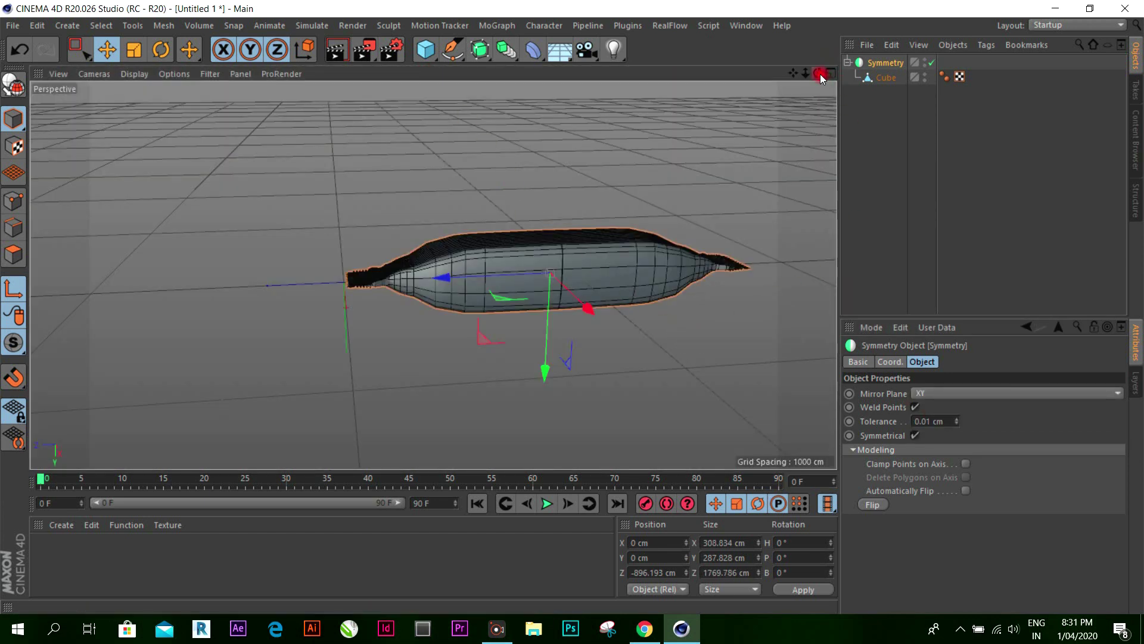
{"action": "left_click_drag", "start_coordinate": [820, 73], "coordinate": [577, 307]}
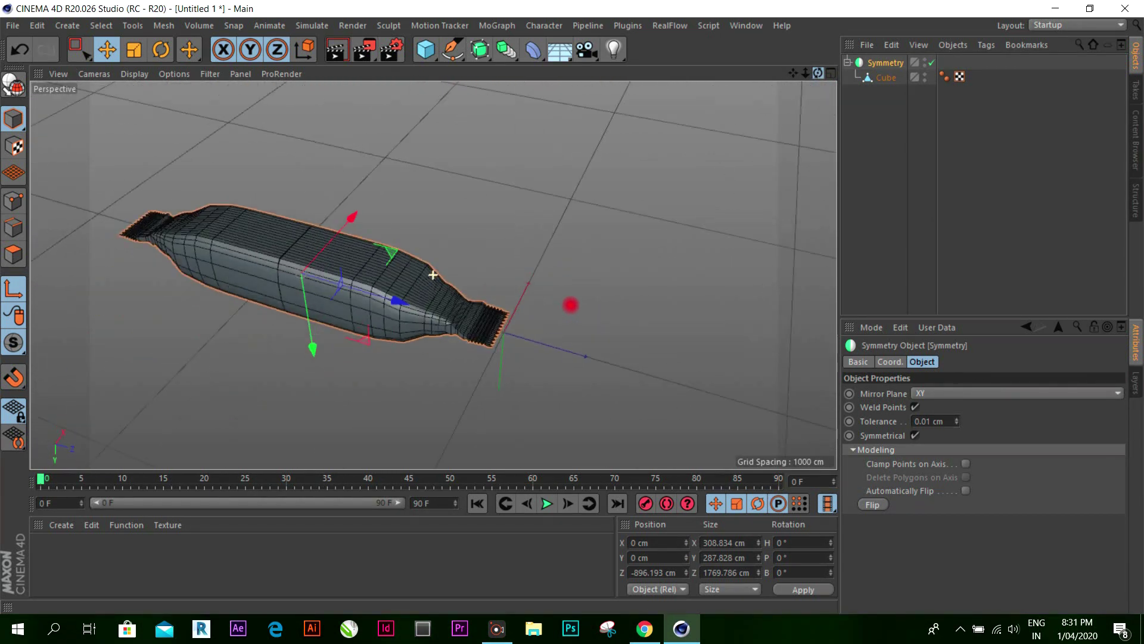
{"action": "mouse_move", "coordinate": [577, 307]}
{"action": "left_mouse_down"}
{"action": "mouse_move", "coordinate": [785, 81]}
{"action": "mouse_move", "coordinate": [524, 237]}
{"action": "left_mouse_up"}
{"action": "scroll", "coordinate": [338, 285], "scroll_direction": "up", "scroll_amount": 1}
{"action": "scroll", "coordinate": [351, 263], "scroll_direction": "up", "scroll_amount": 1}
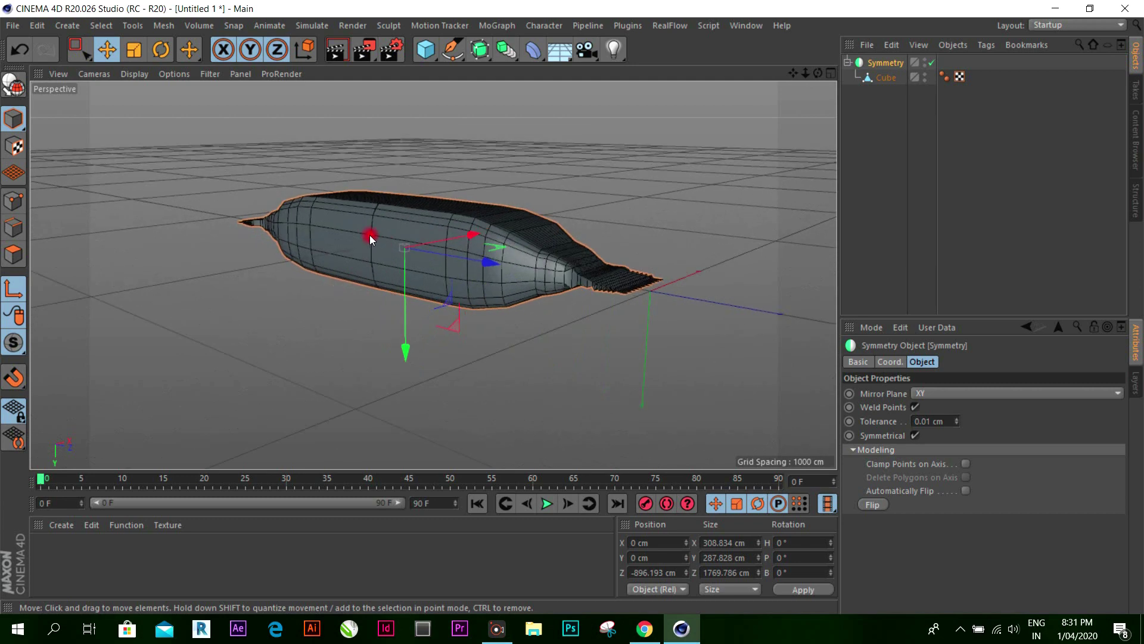
{"action": "scroll", "coordinate": [370, 235], "scroll_direction": "up", "scroll_amount": 1}
{"action": "left_click_drag", "start_coordinate": [825, 68], "coordinate": [569, 309]}
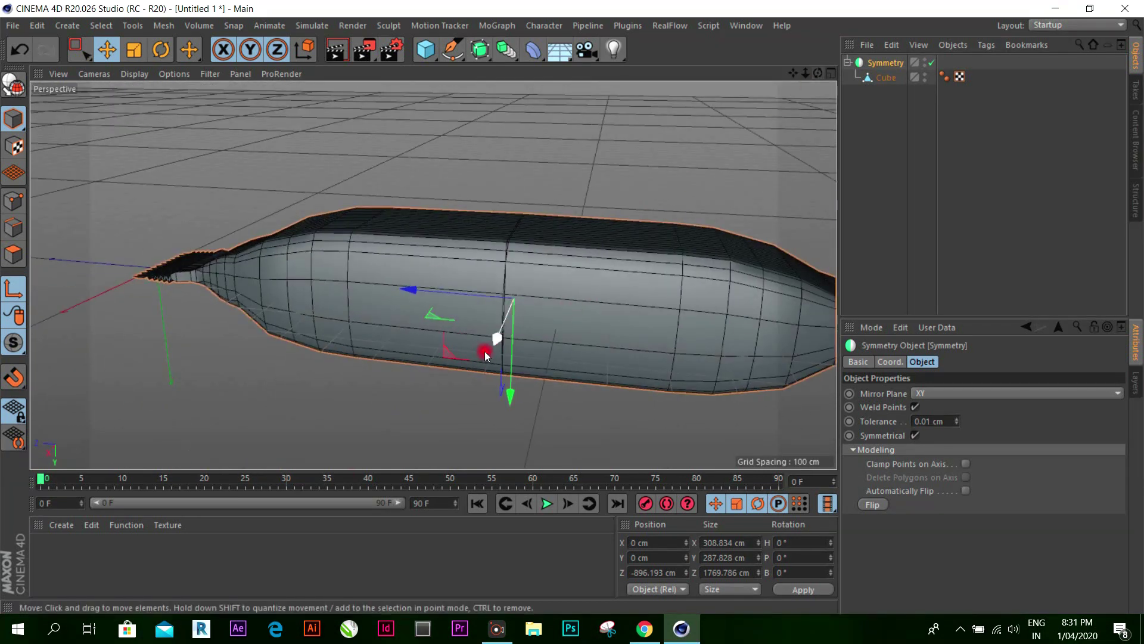
{"action": "scroll", "coordinate": [503, 359], "scroll_direction": "down", "scroll_amount": 3}
{"action": "scroll", "coordinate": [549, 360], "scroll_direction": "down", "scroll_amount": 3}
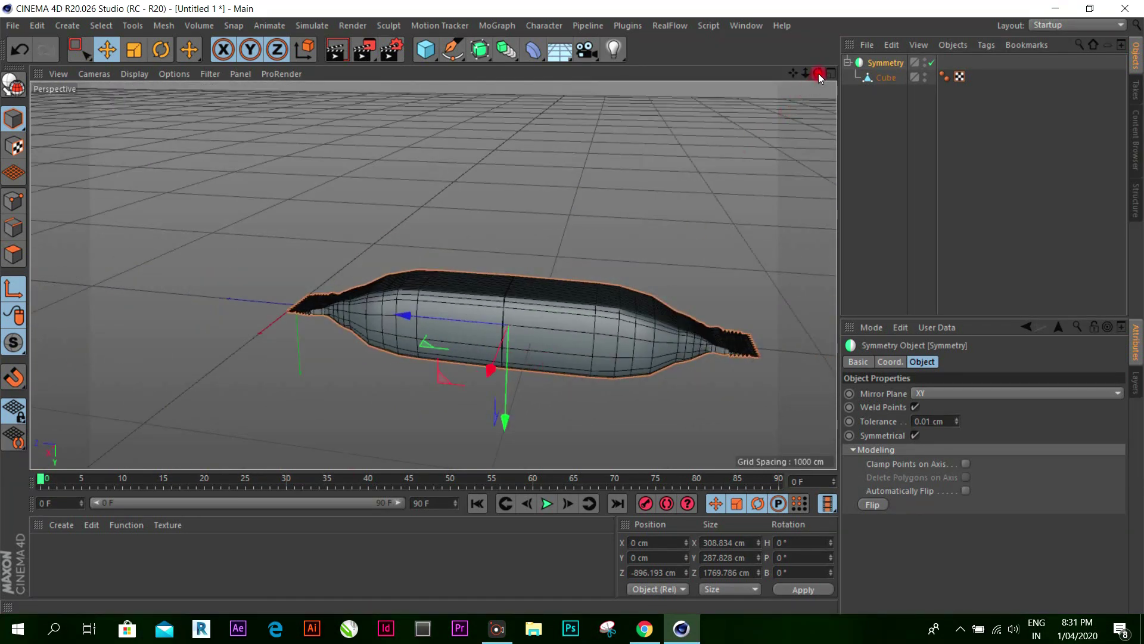
{"action": "left_click_drag", "start_coordinate": [818, 73], "coordinate": [574, 308]}
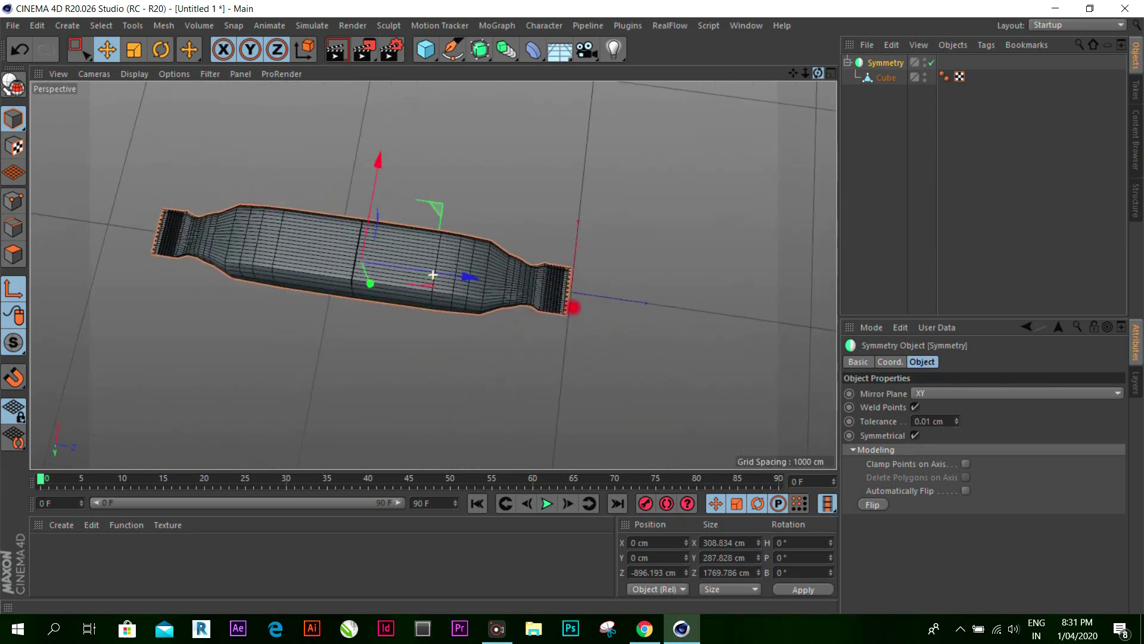
{"action": "left_click_drag", "start_coordinate": [203, 270], "coordinate": [240, 277], "text": "alt"}
{"action": "mouse_move", "coordinate": [241, 278]}
{"action": "right_mouse_down", "text": "alt"}
{"action": "mouse_move", "coordinate": [392, 330]}
{"action": "mouse_move", "coordinate": [453, 313]}
{"action": "right_mouse_up", "text": "alt"}
{"action": "scroll", "coordinate": [453, 314], "scroll_direction": "up", "scroll_amount": 1}
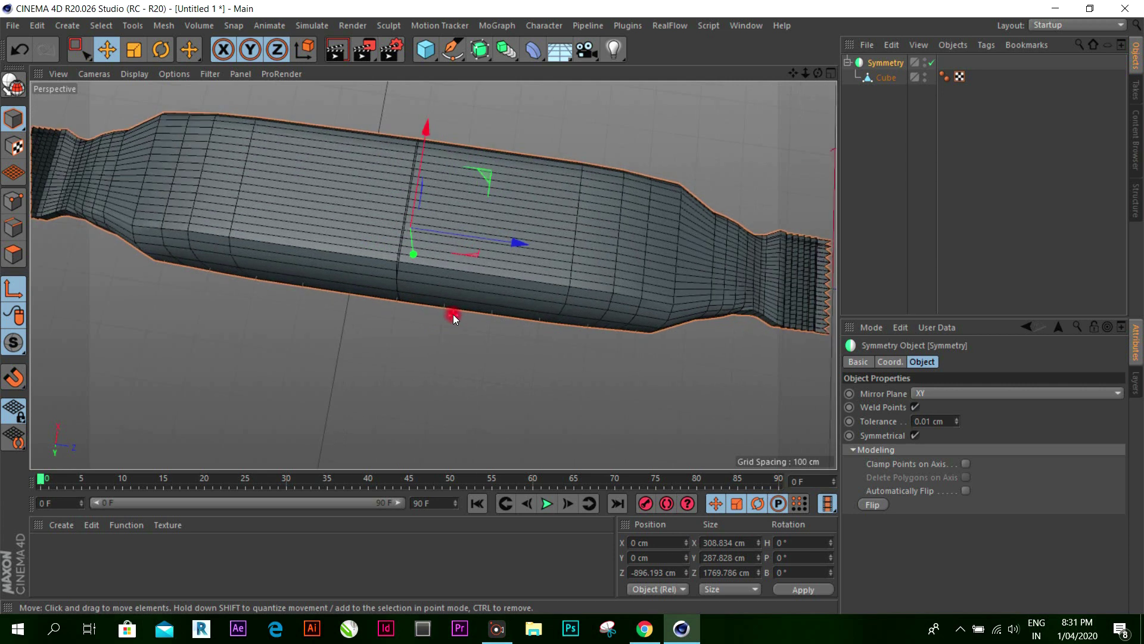
{"action": "scroll", "coordinate": [458, 304], "scroll_direction": "down", "scroll_amount": 3}
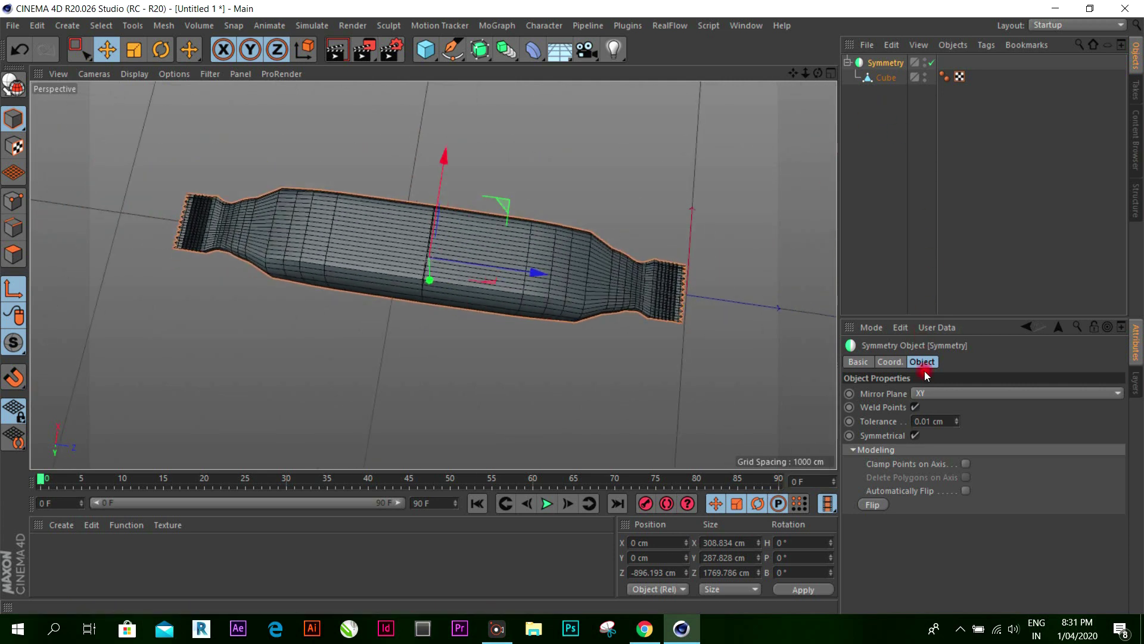
{"action": "left_click", "coordinate": [887, 84]}
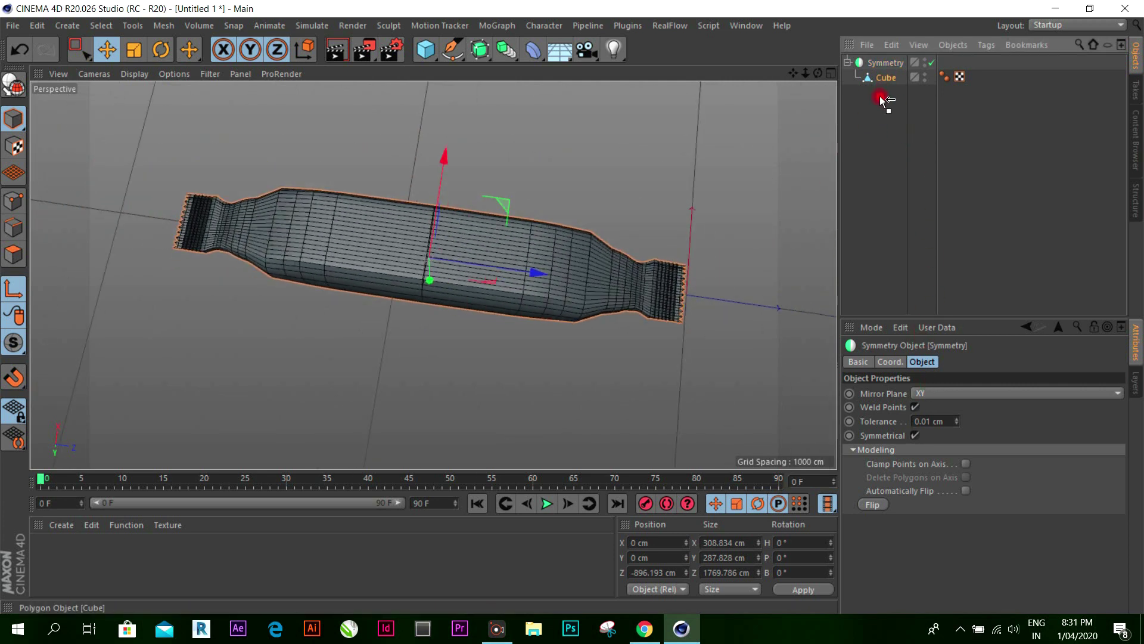
Step: Take the Cube out of Symmetry and box-select the points at its open end
{"action": "left_click_drag", "start_coordinate": [883, 99], "coordinate": [883, 98]}
{"action": "double_click", "coordinate": [888, 63]}
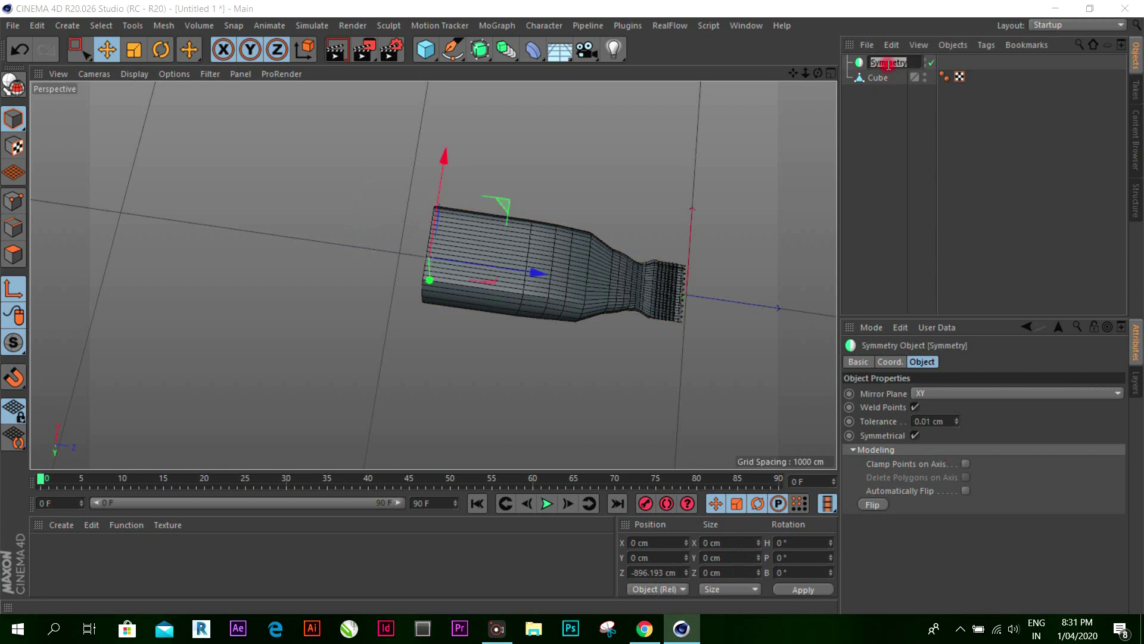
{"action": "left_click", "coordinate": [13, 216]}
{"action": "left_click", "coordinate": [78, 49]}
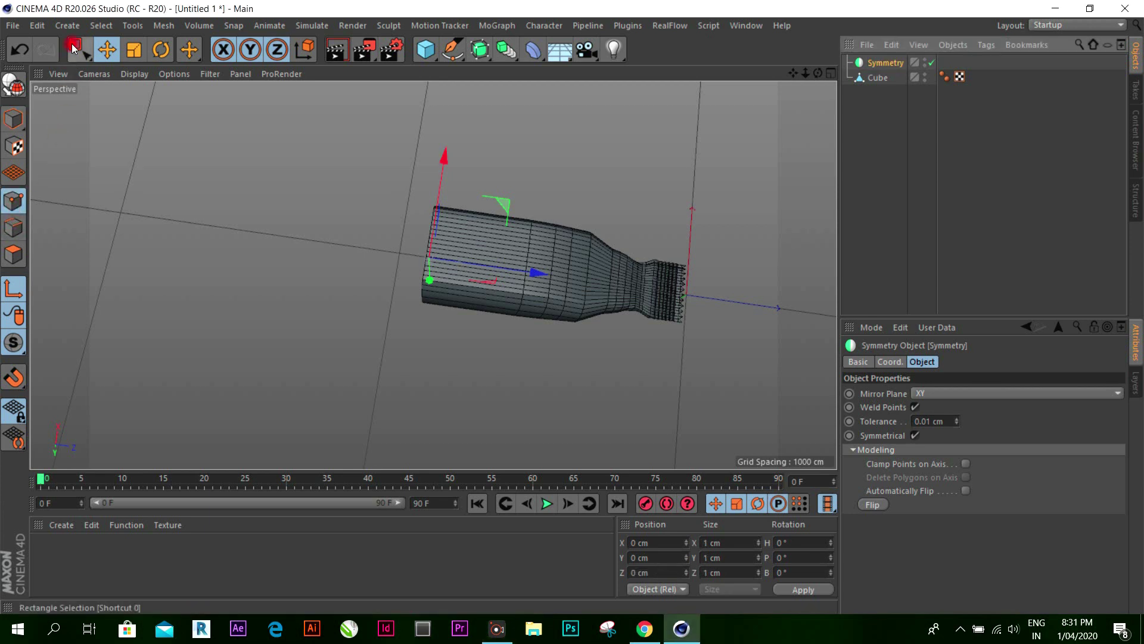
{"action": "left_click_drag", "start_coordinate": [821, 77], "coordinate": [456, 258]}
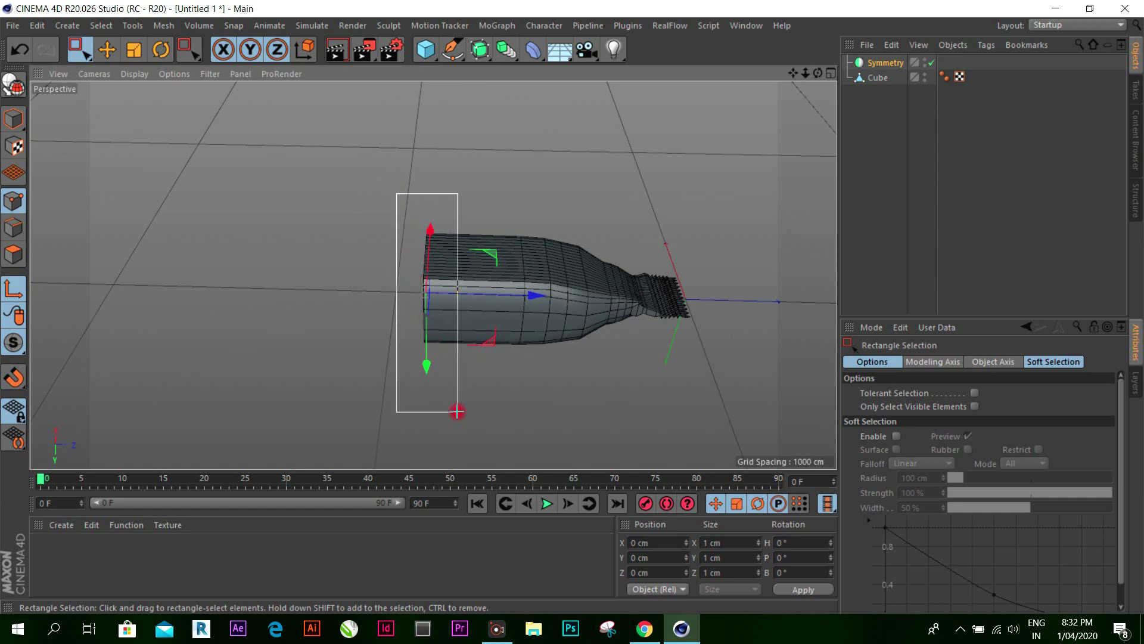
{"action": "left_click_drag", "start_coordinate": [397, 193], "coordinate": [461, 421]}
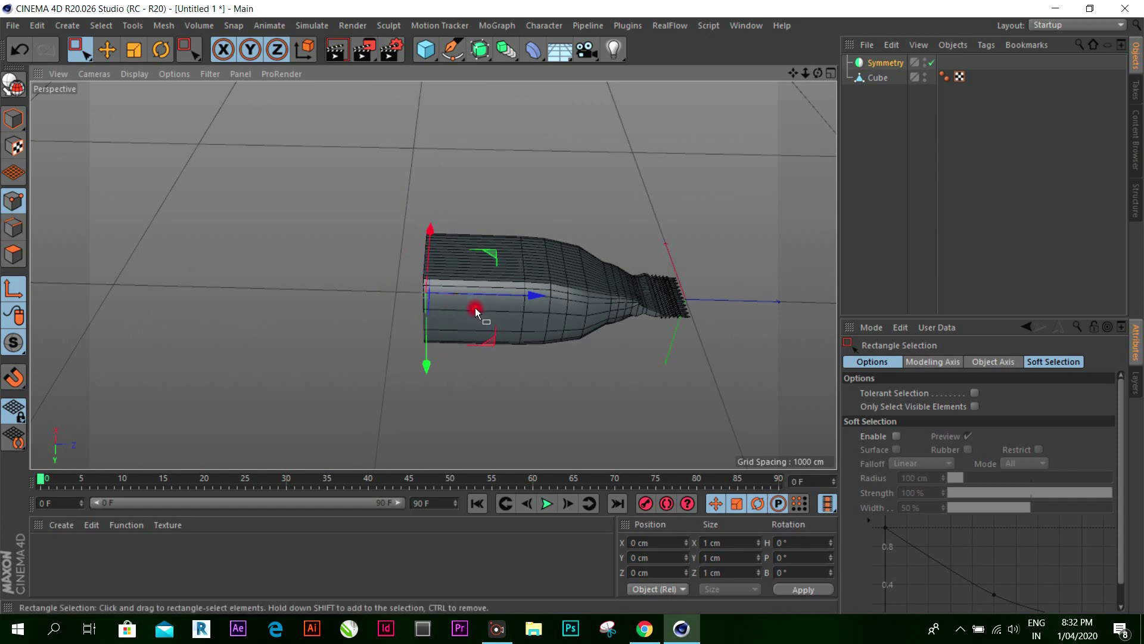
{"action": "left_click", "coordinate": [14, 118]}
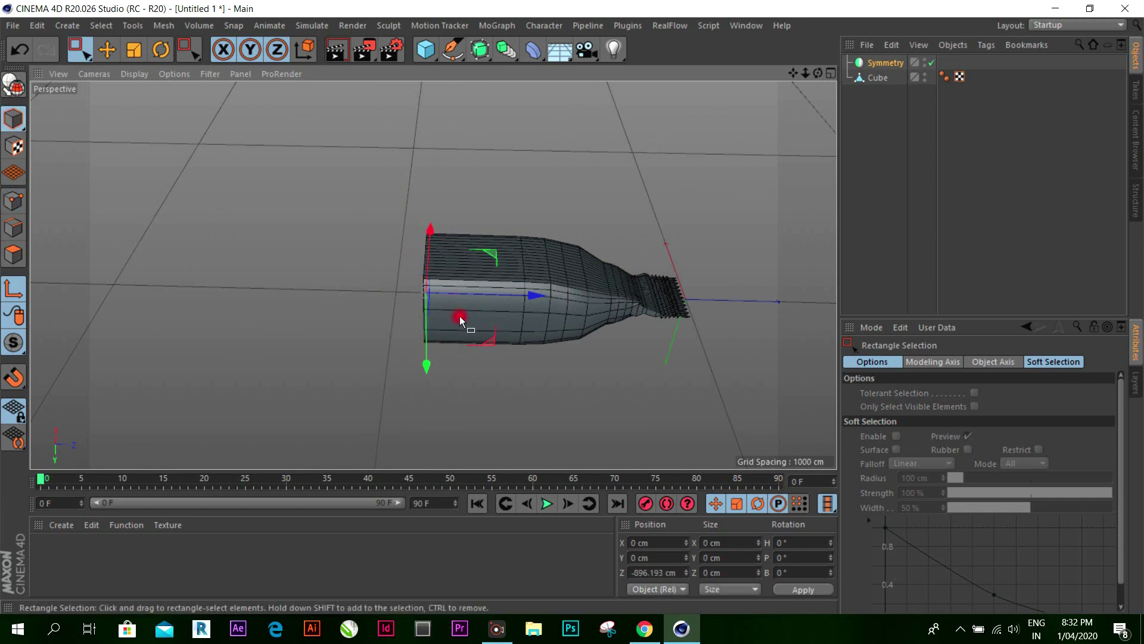
{"action": "left_click", "coordinate": [109, 53]}
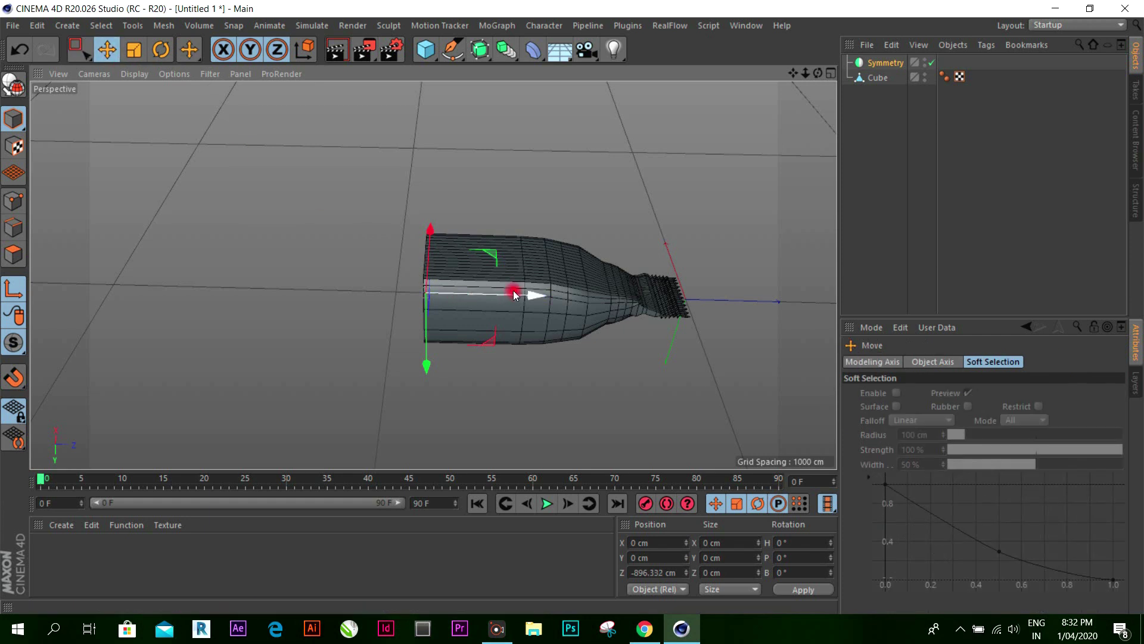
{"action": "left_click", "coordinate": [874, 77]}
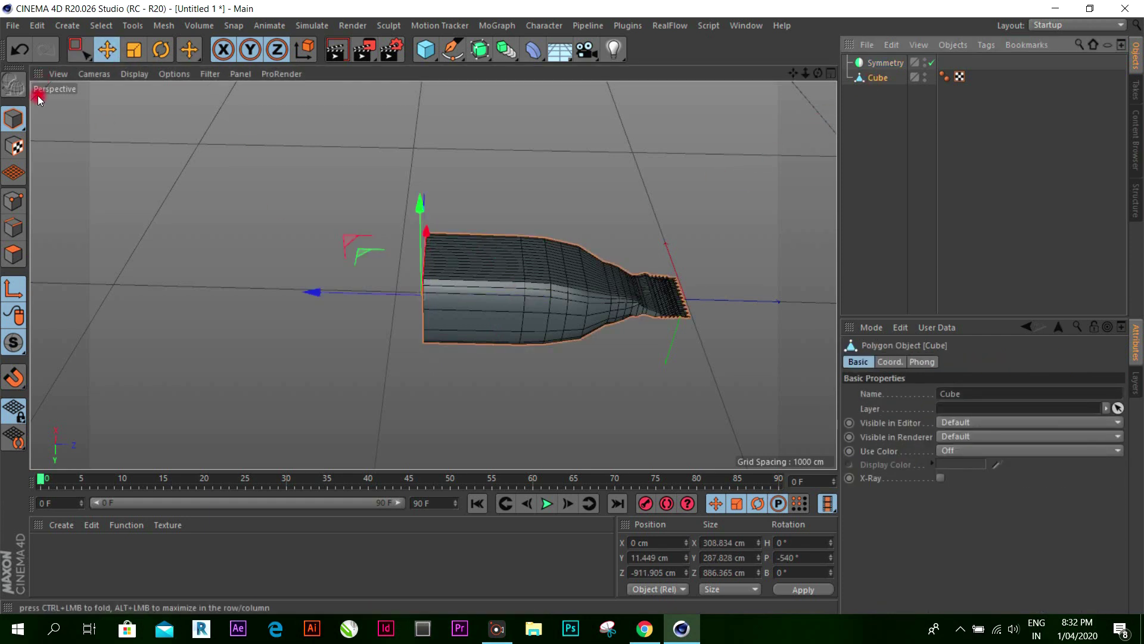
Step: Select the open-end edge loop, trial-move it along Z, and undo
{"action": "left_click", "coordinate": [17, 225]}
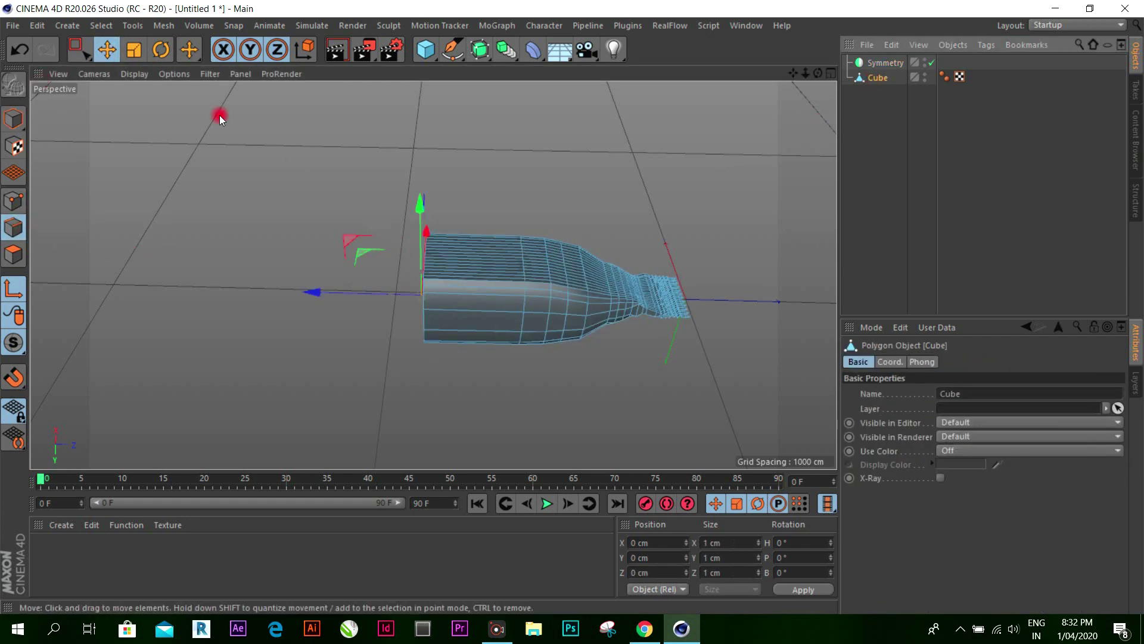
{"action": "left_click", "coordinate": [77, 49]}
{"action": "left_click_drag", "start_coordinate": [380, 196], "coordinate": [453, 391]}
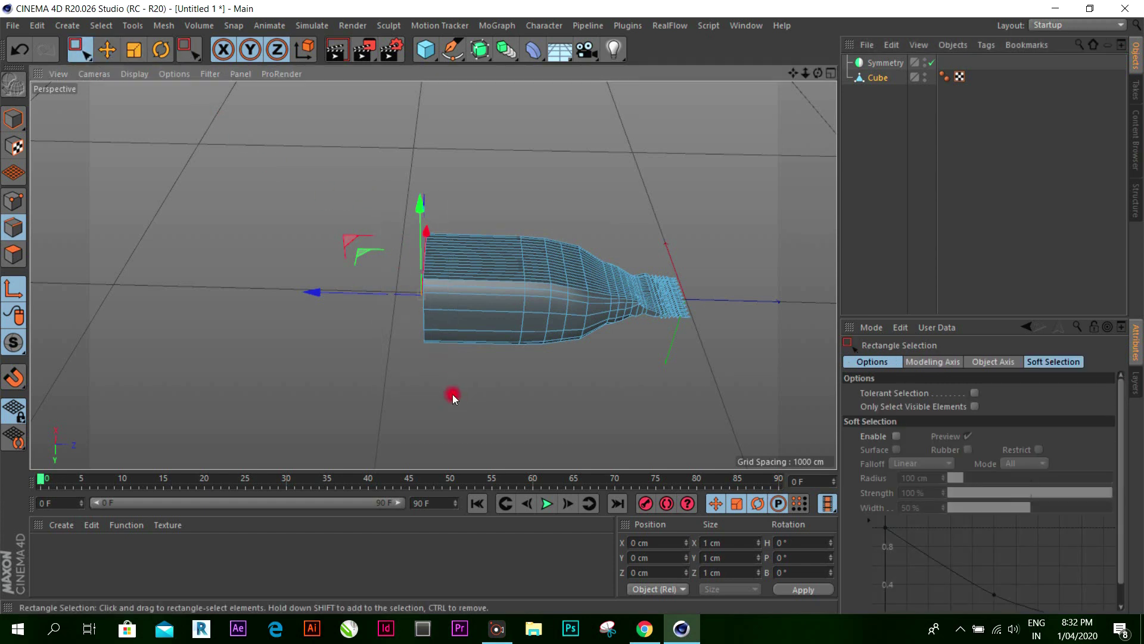
{"action": "left_click_drag", "start_coordinate": [311, 284], "coordinate": [331, 291]}
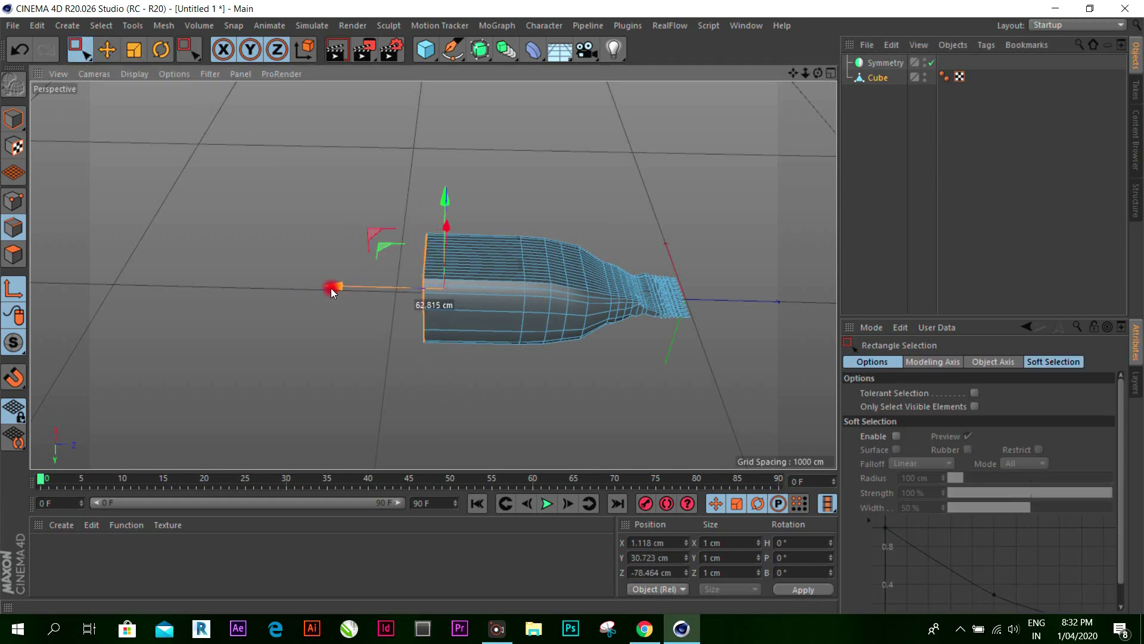
{"action": "key", "text": "ctrl+z"}
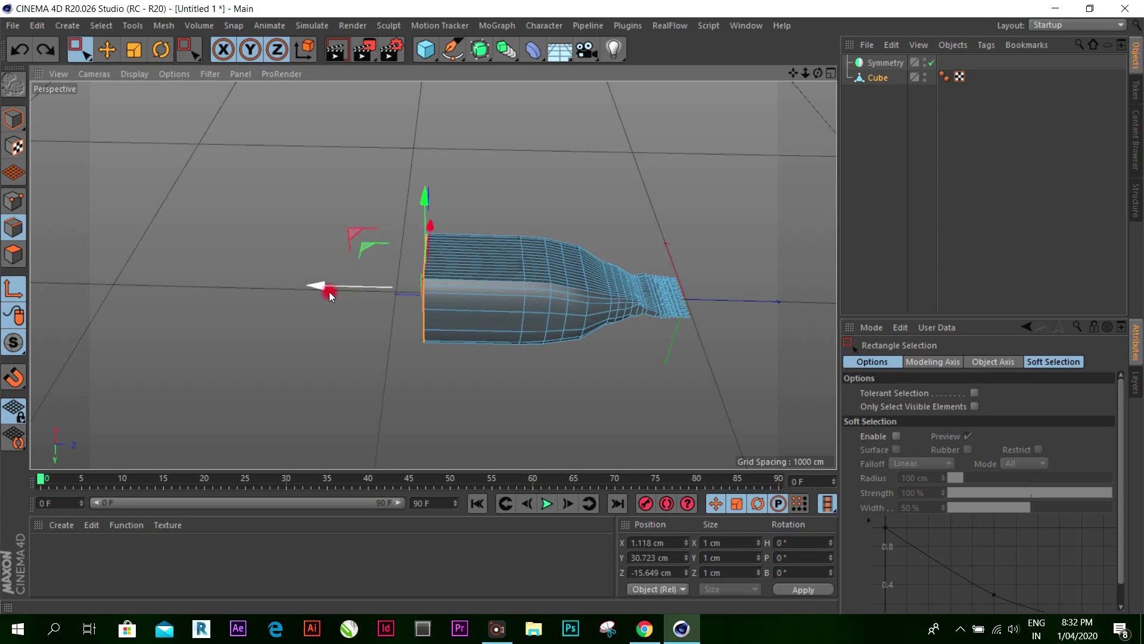
Step: Trial-move the open-end vertices along Z, undo, and put the Cube back under Symmetry
{"action": "left_click", "coordinate": [18, 200]}
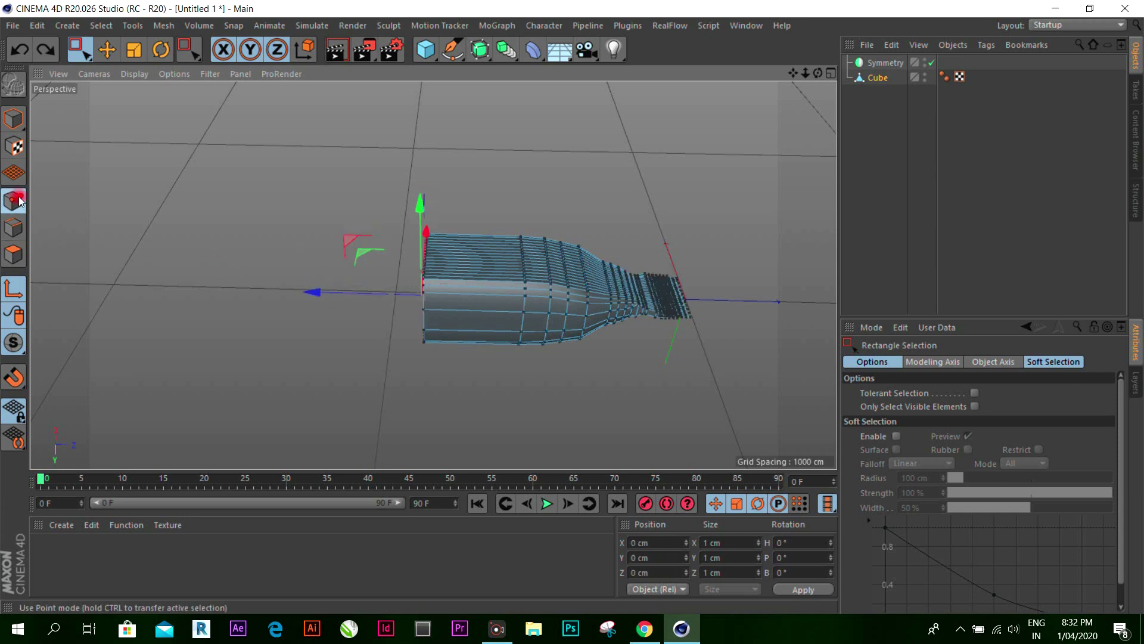
{"action": "left_click_drag", "start_coordinate": [393, 202], "coordinate": [460, 370]}
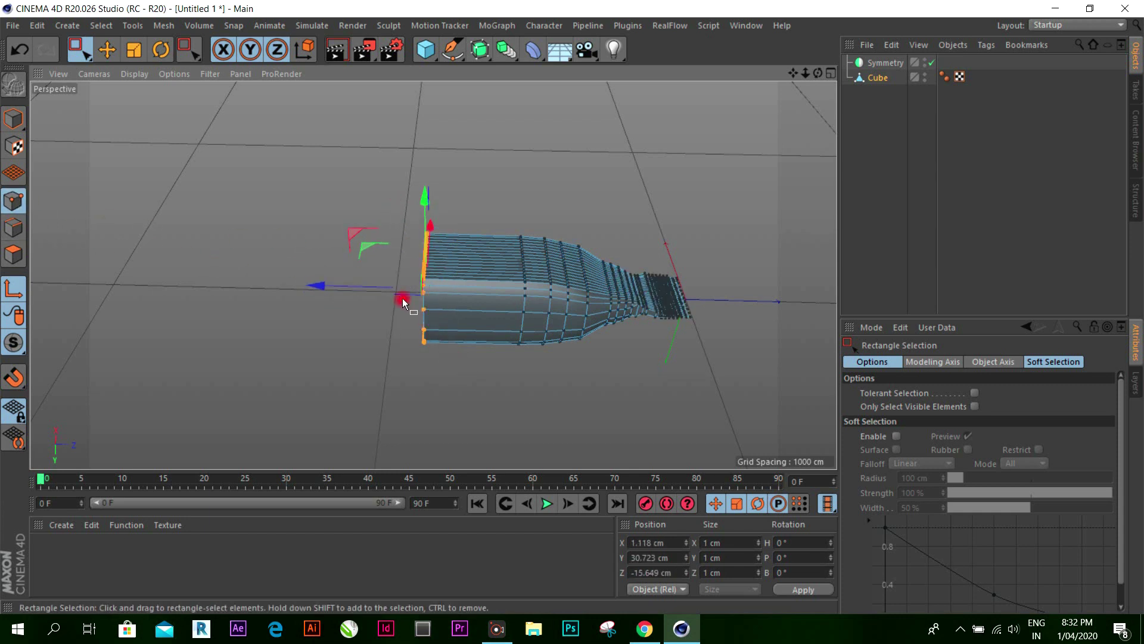
{"action": "left_click_drag", "start_coordinate": [322, 285], "coordinate": [335, 287]}
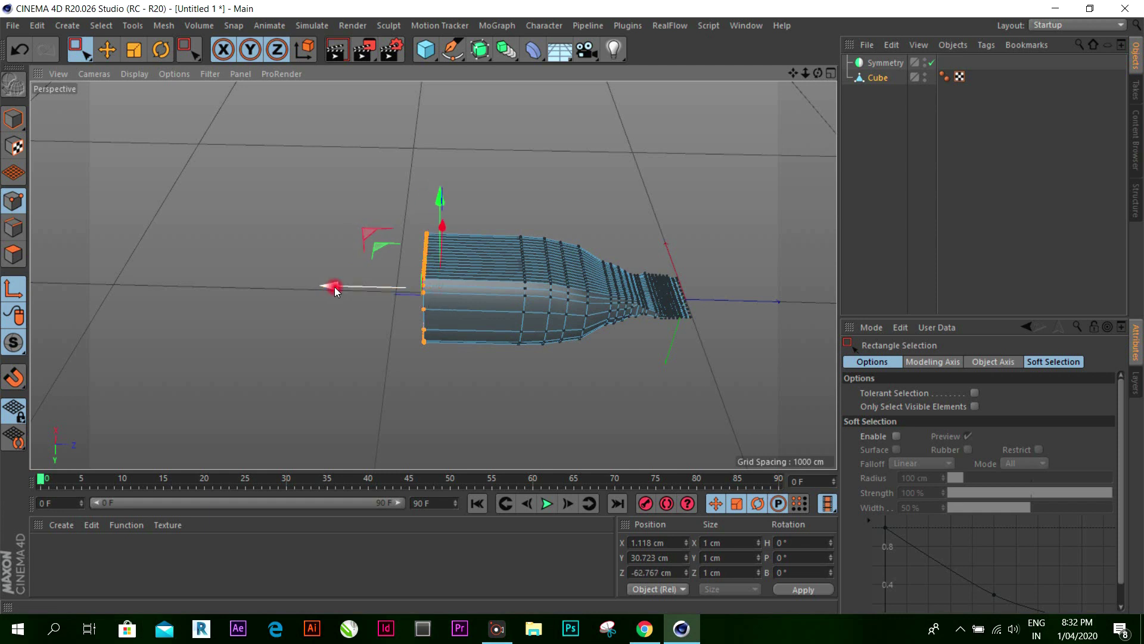
{"action": "key", "text": "ctrl+z"}
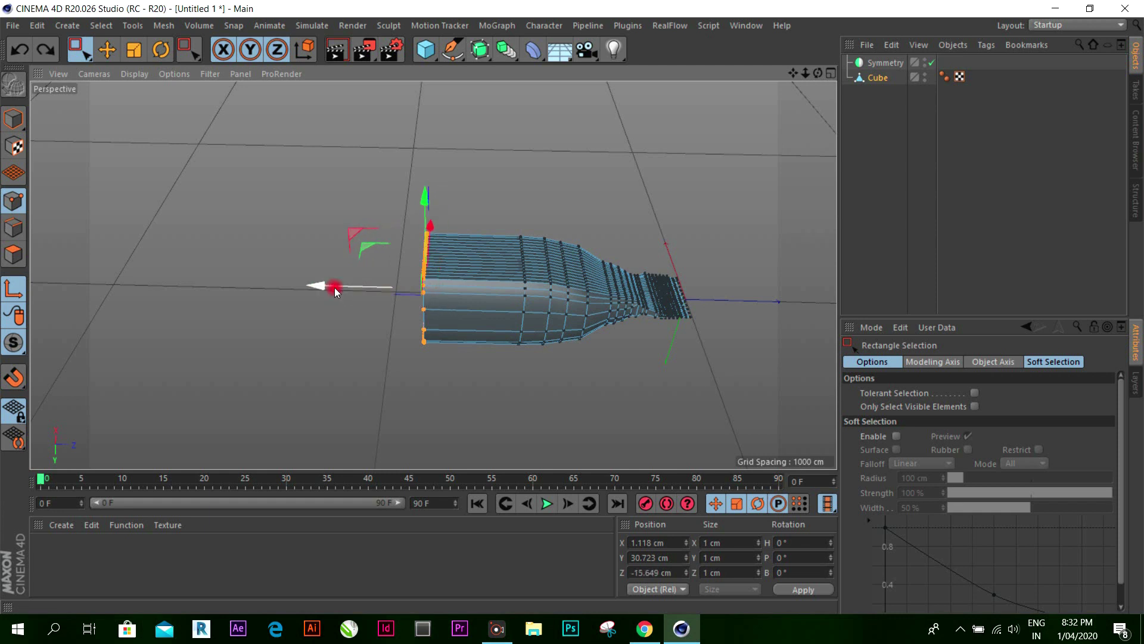
{"action": "key", "text": "e"}
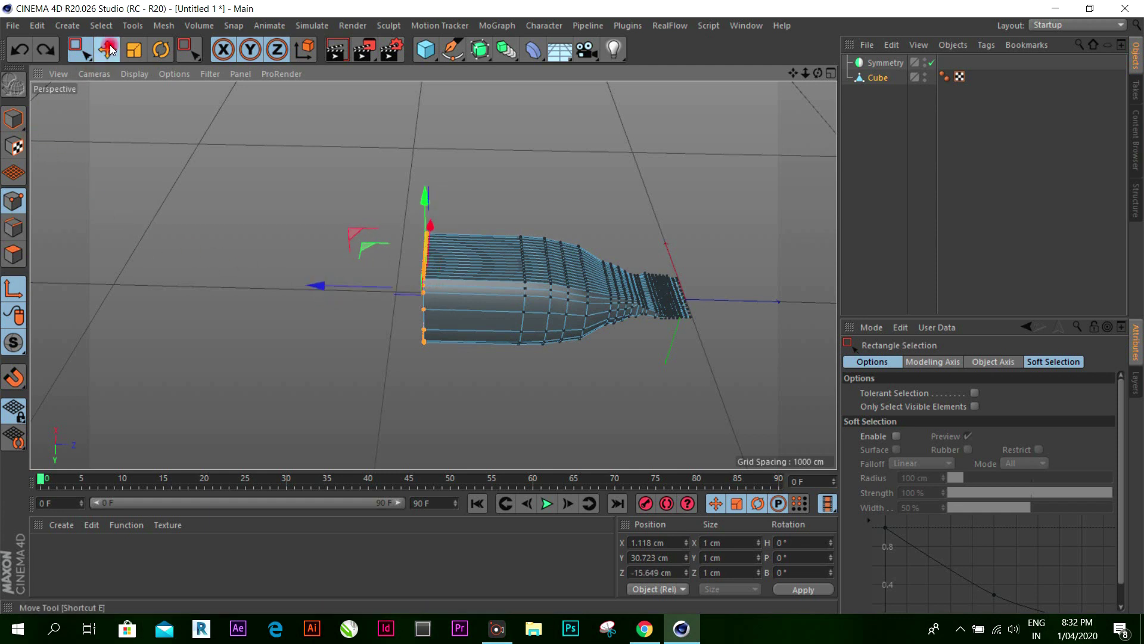
{"action": "left_click", "coordinate": [14, 119]}
{"action": "left_click_drag", "start_coordinate": [874, 78], "coordinate": [887, 64]}
Step: Orbit the wrapper diagonally and switch the viewport to Gouraud Shading without wireframe lines
{"action": "scroll", "coordinate": [453, 285], "scroll_direction": "up", "scroll_amount": 4}
{"action": "scroll", "coordinate": [414, 297], "scroll_direction": "up", "scroll_amount": 2}
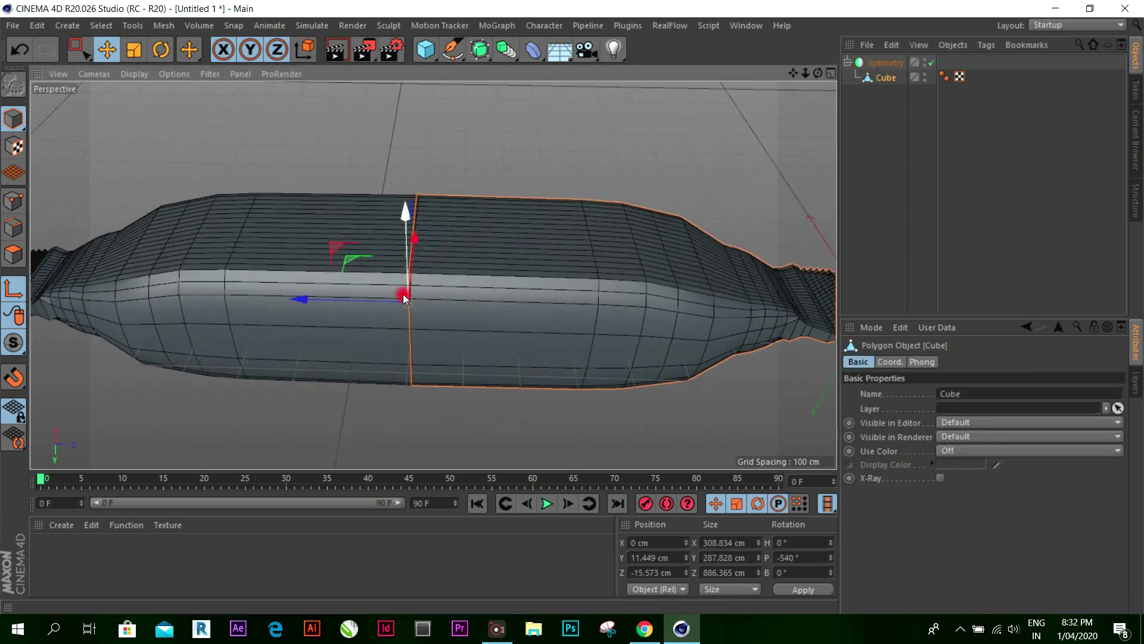
{"action": "scroll", "coordinate": [404, 298], "scroll_direction": "up", "scroll_amount": 1}
{"action": "scroll", "coordinate": [477, 115], "scroll_direction": "down", "scroll_amount": 3}
{"action": "scroll", "coordinate": [451, 283], "scroll_direction": "down", "scroll_amount": 2}
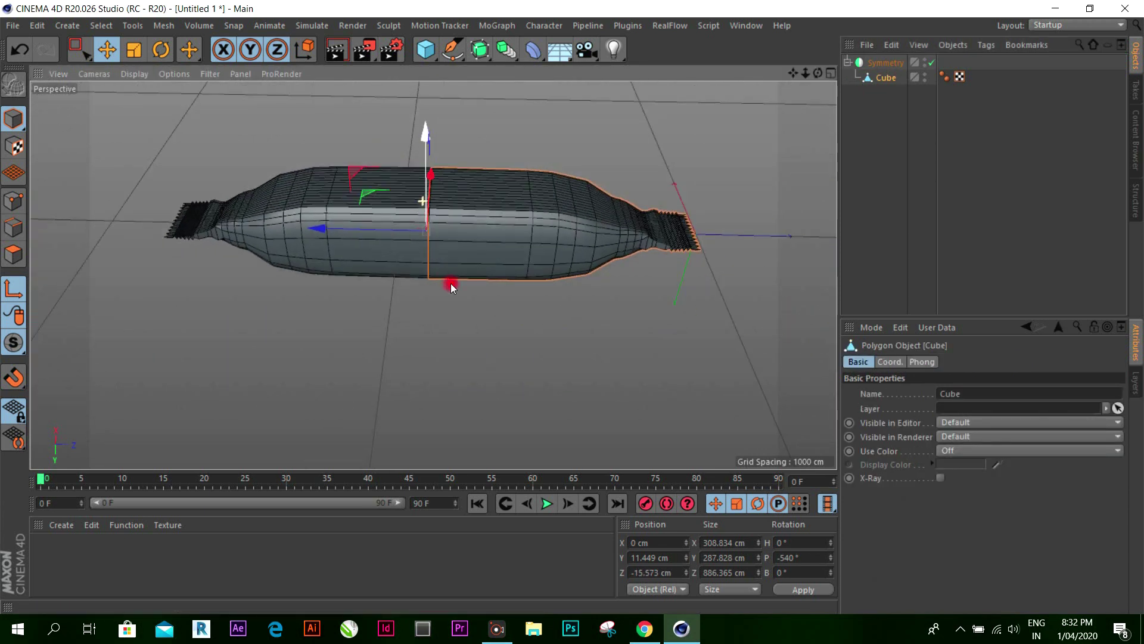
{"action": "left_click_drag", "start_coordinate": [818, 73], "coordinate": [520, 356]}
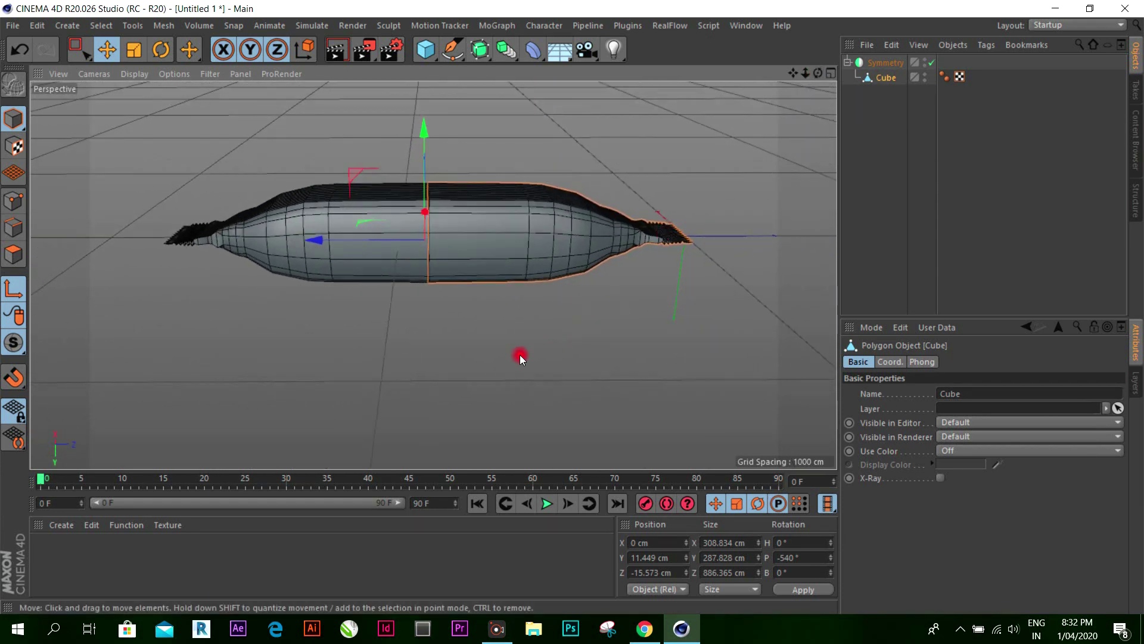
{"action": "left_click", "coordinate": [136, 81]}
{"action": "left_click", "coordinate": [154, 96]}
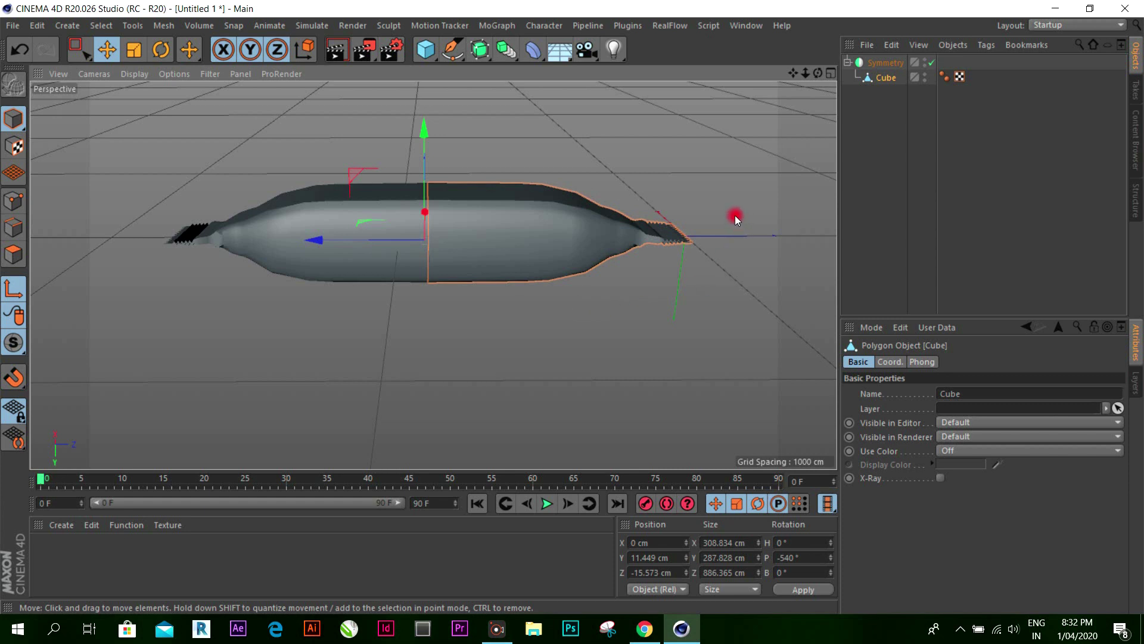
Step: Select Symmetry, then deselect everything and tilt the view to inspect the joined wrapper
{"action": "left_click", "coordinate": [886, 62]}
{"action": "left_click", "coordinate": [899, 187]}
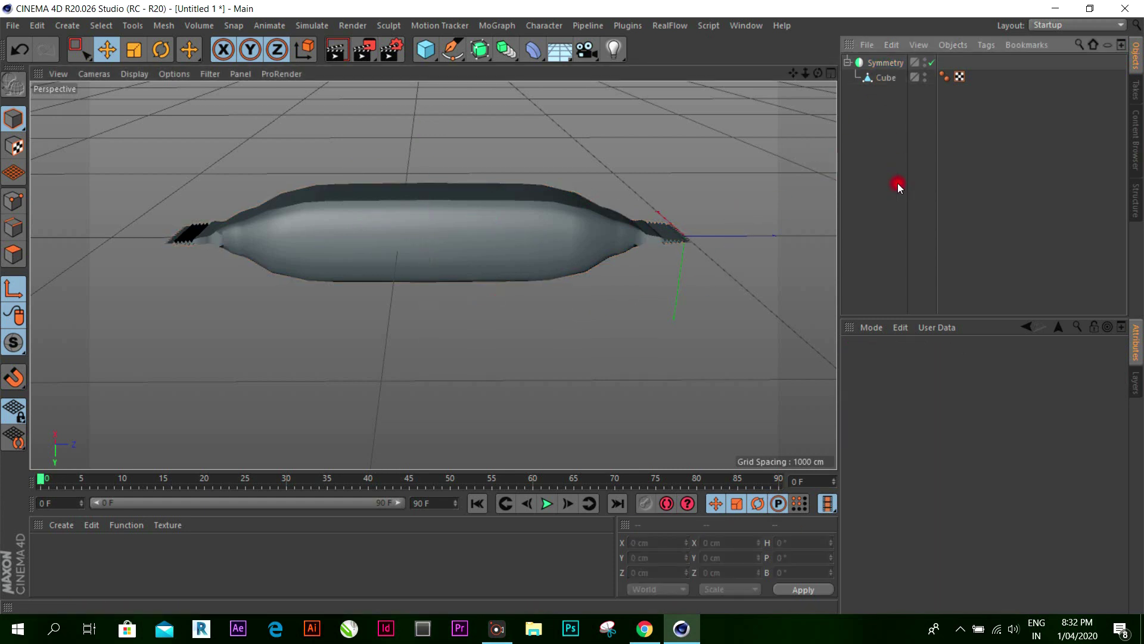
{"action": "scroll", "coordinate": [457, 248], "scroll_direction": "up", "scroll_amount": 2}
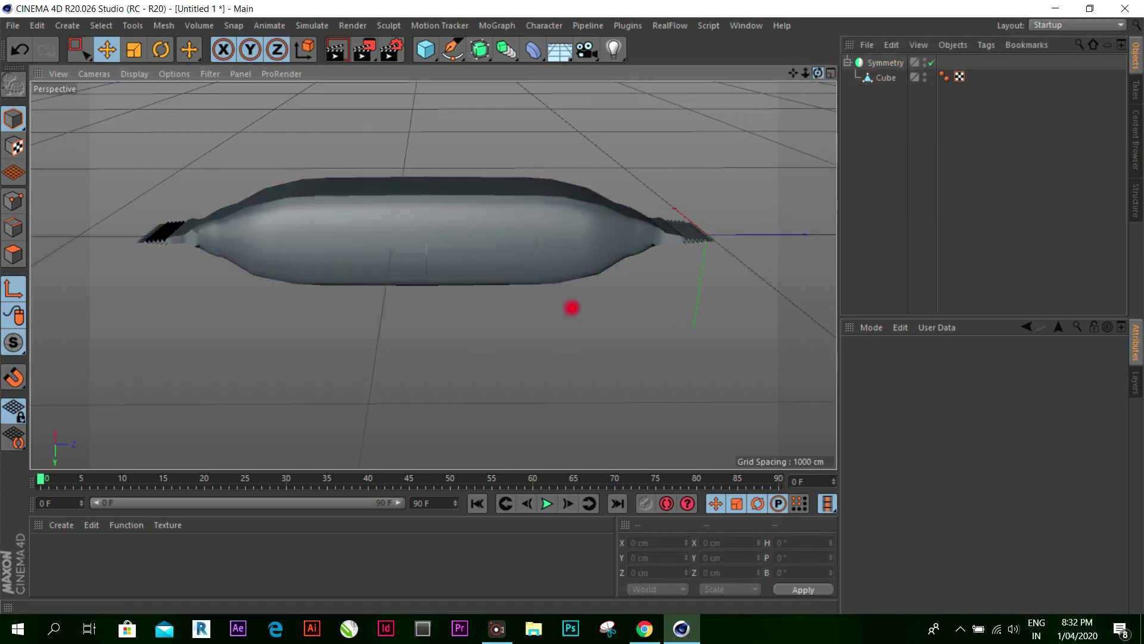
{"action": "left_click_drag", "start_coordinate": [572, 308], "coordinate": [573, 309], "text": "alt"}
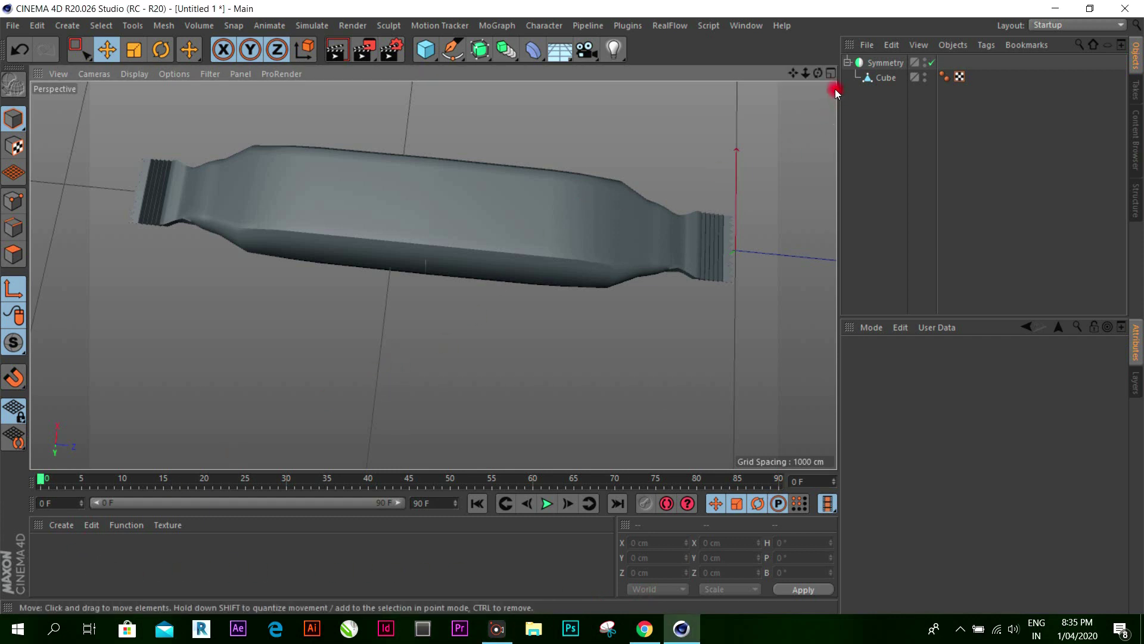
Step: Select the Cube, split into four views, enter Points mode and frame the mesh in the Top view
{"action": "left_click", "coordinate": [879, 79]}
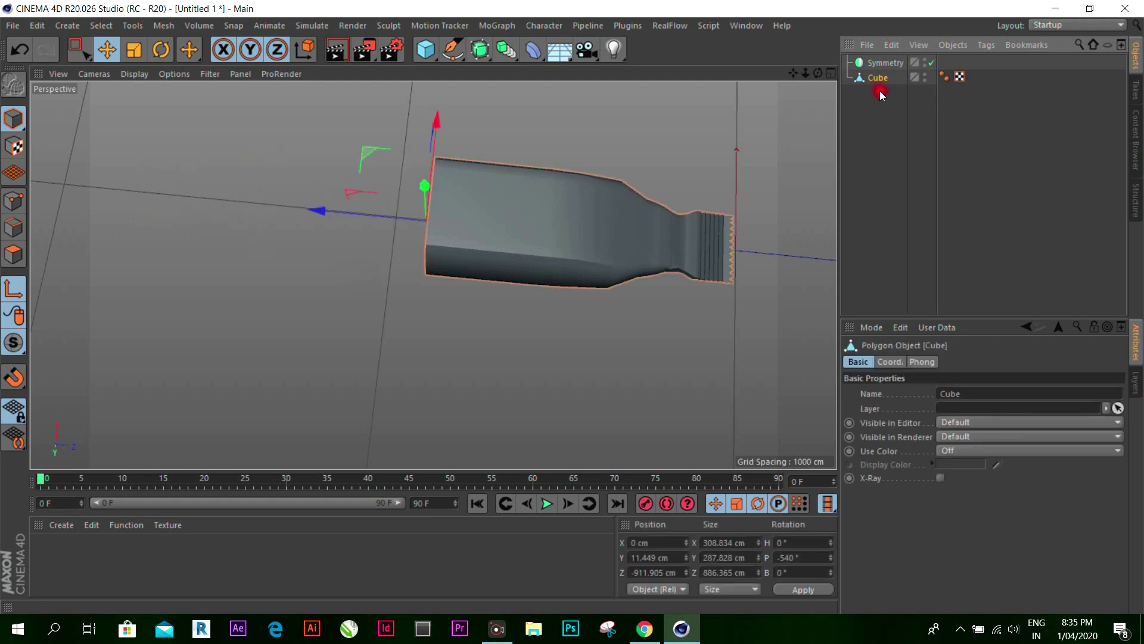
{"action": "scroll", "coordinate": [767, 189], "scroll_direction": "up", "scroll_amount": 2}
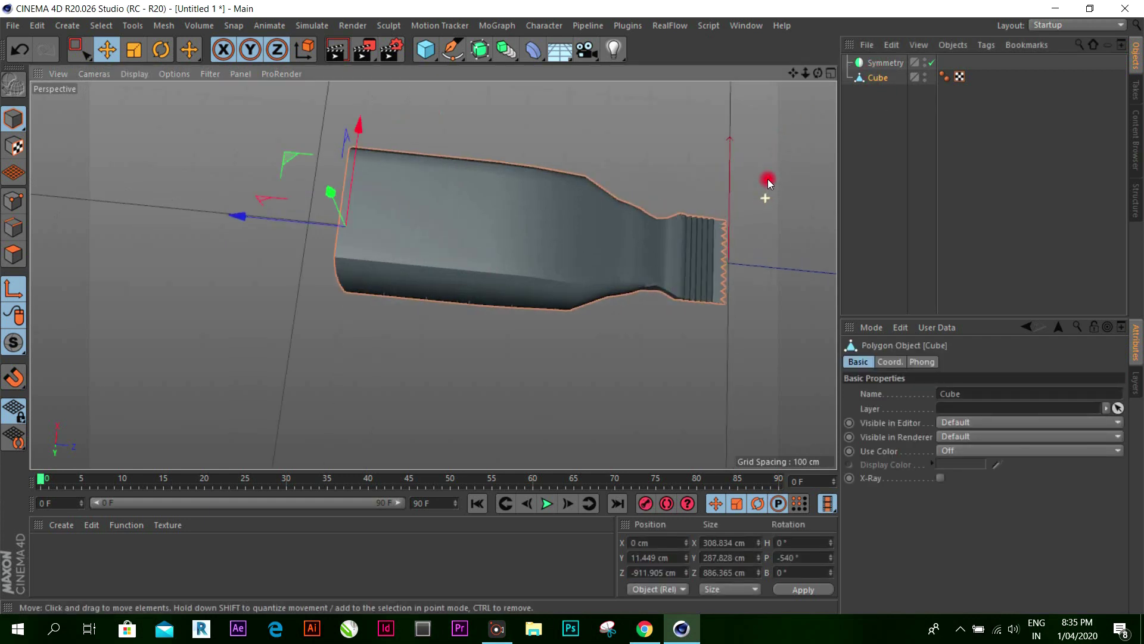
{"action": "left_click", "coordinate": [831, 72]}
{"action": "left_click", "coordinate": [14, 228]}
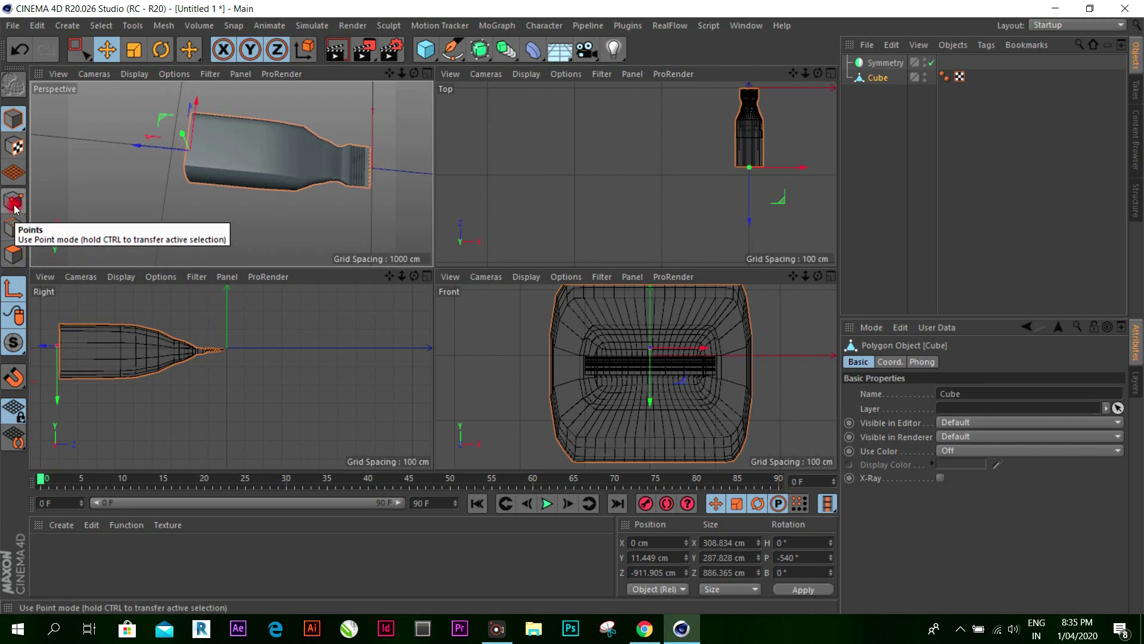
{"action": "left_click", "coordinate": [13, 201]}
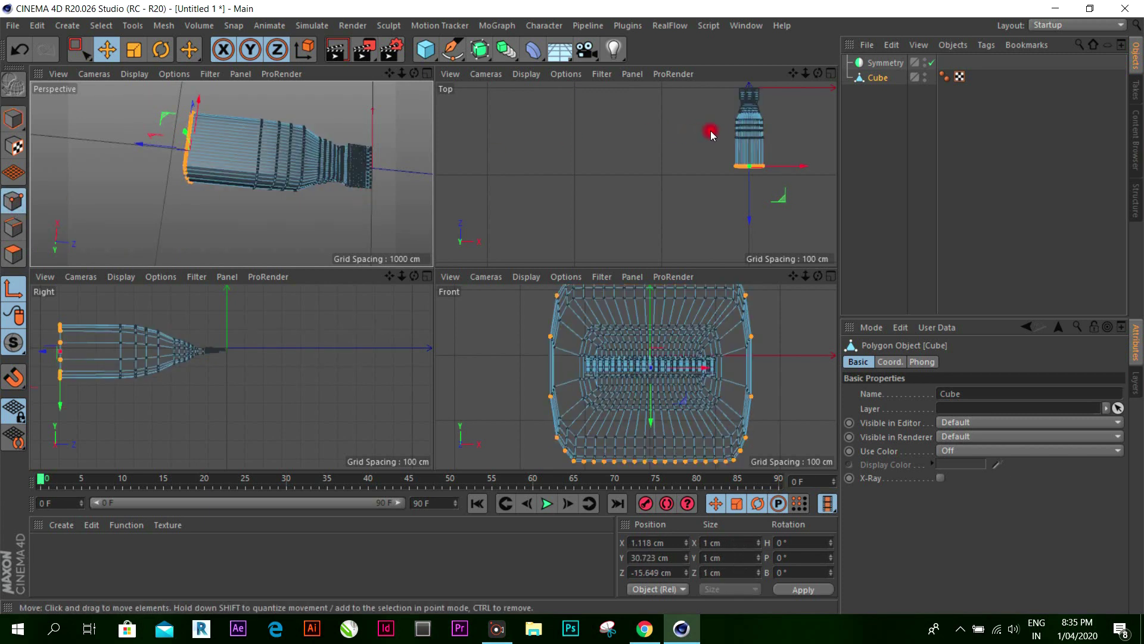
{"action": "scroll", "coordinate": [657, 185], "scroll_direction": "down", "scroll_amount": 3}
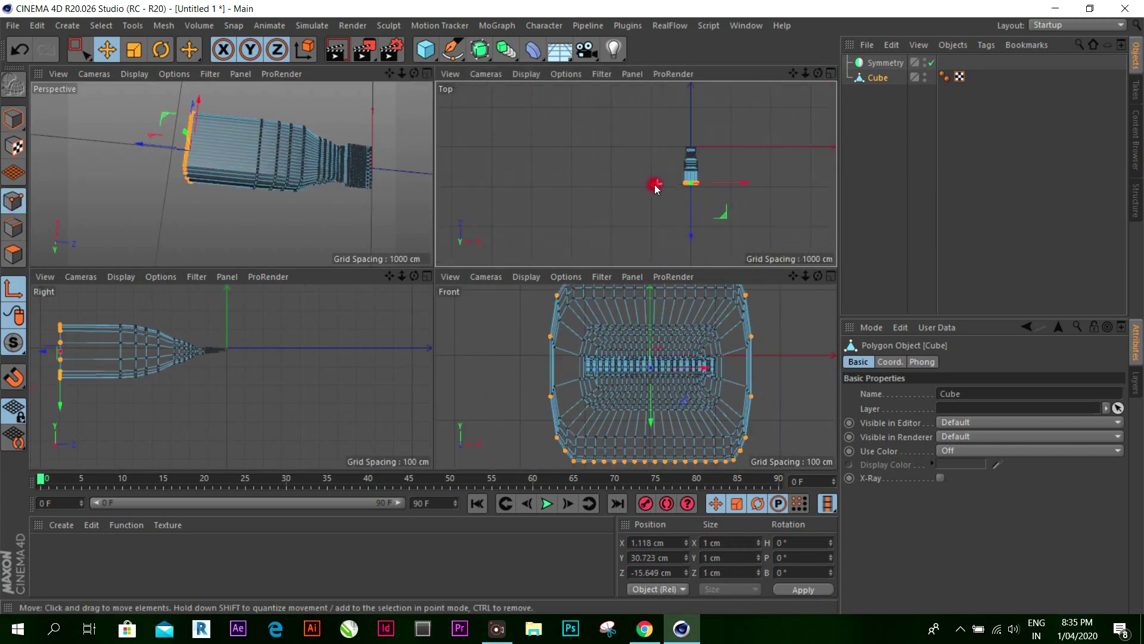
{"action": "middle_click_drag", "start_coordinate": [728, 141], "coordinate": [657, 198], "text": "alt"}
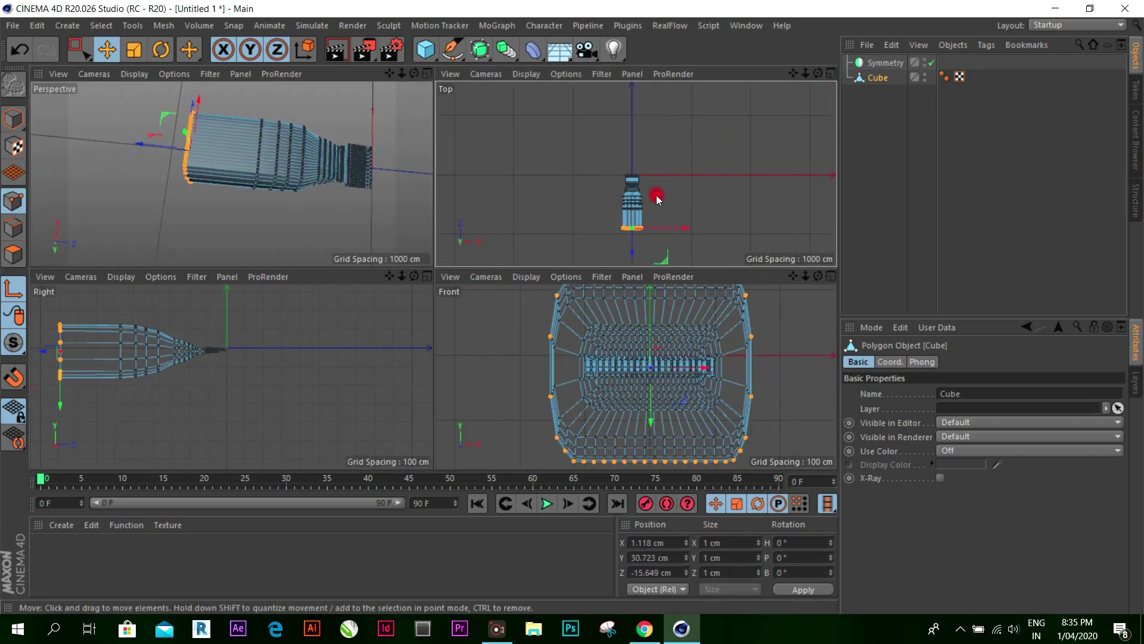
{"action": "left_click", "coordinate": [831, 73]}
Step: Undo the accidental point move, turn off axis editing and box-select the bottle's top-end points
{"action": "scroll", "coordinate": [567, 283], "scroll_direction": "up", "scroll_amount": 5}
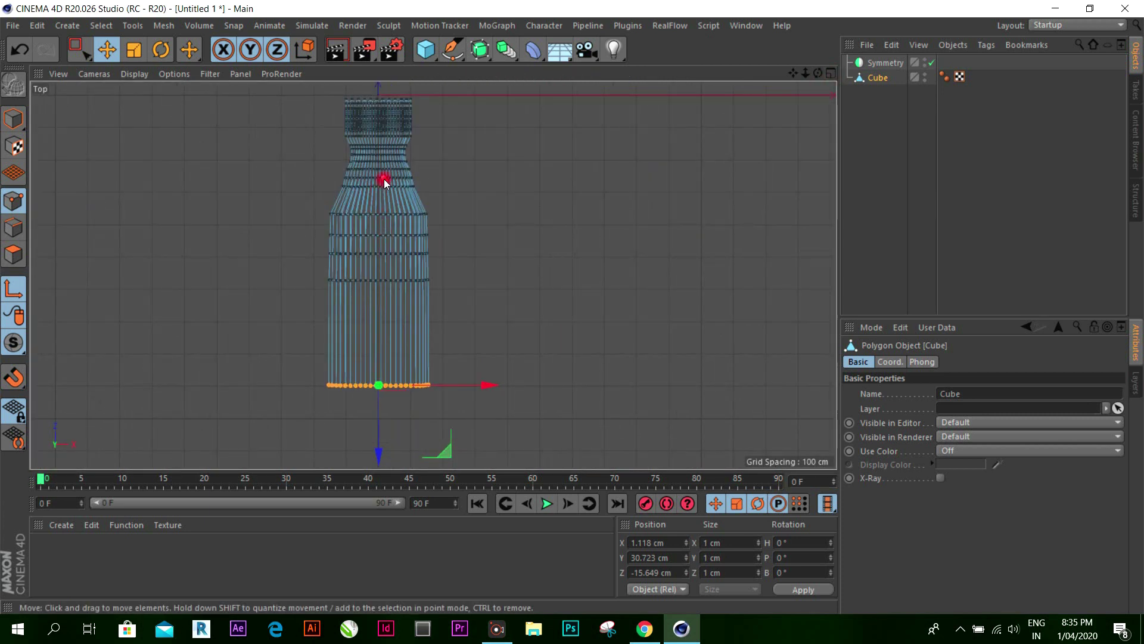
{"action": "scroll", "coordinate": [383, 179], "scroll_direction": "down", "scroll_amount": 2}
{"action": "scroll", "coordinate": [365, 116], "scroll_direction": "up", "scroll_amount": 4}
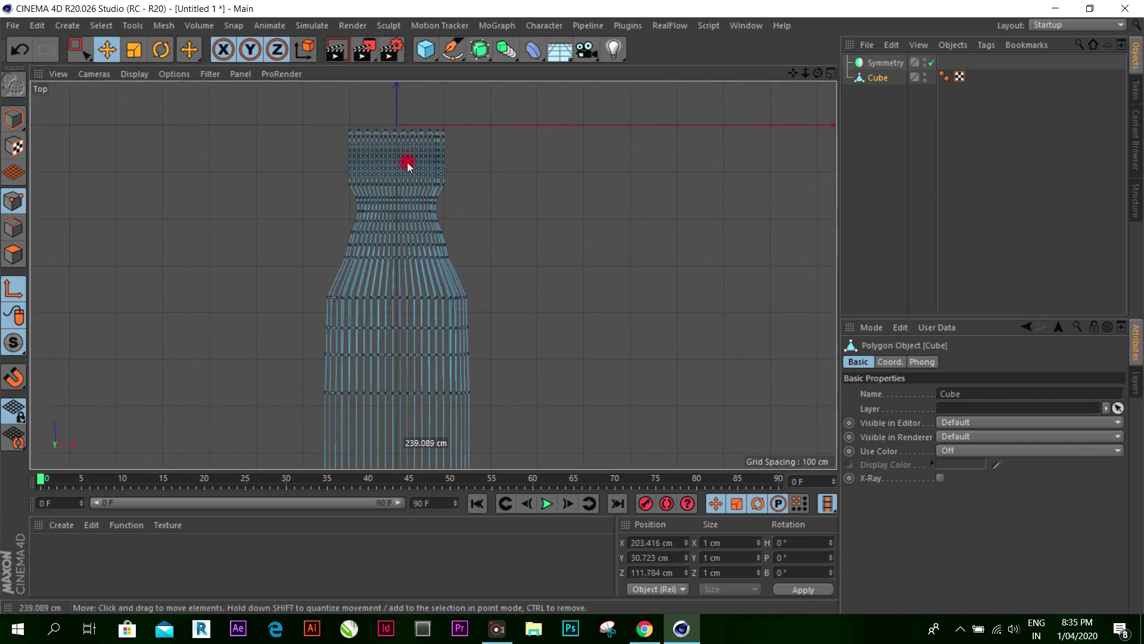
{"action": "left_click", "coordinate": [434, 164]}
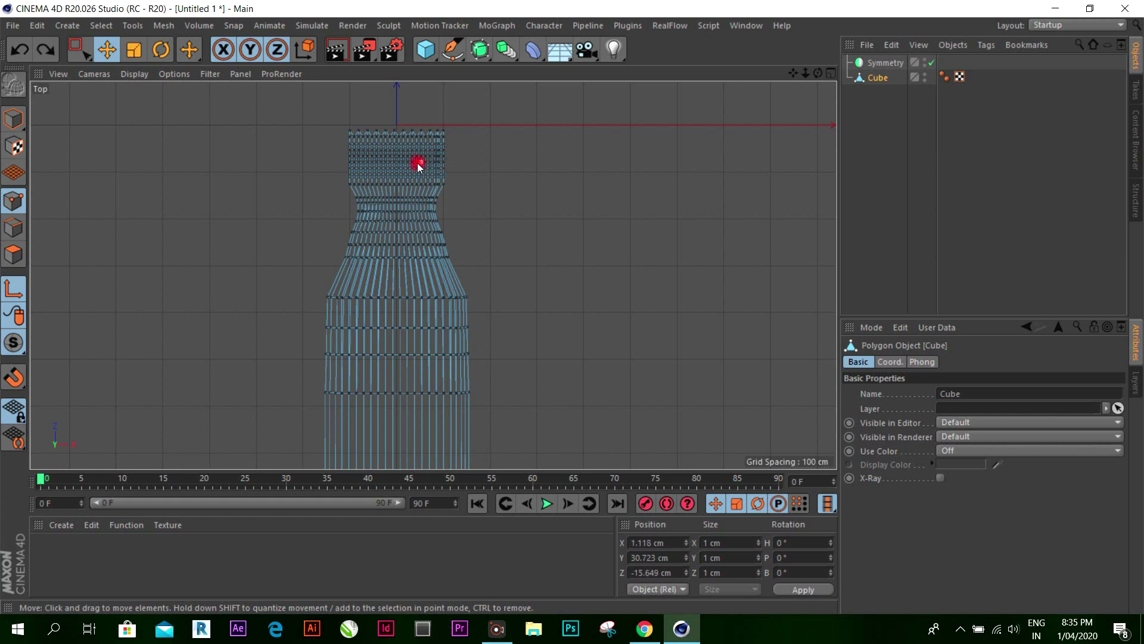
{"action": "key", "text": "ctrl+z"}
{"action": "scroll", "coordinate": [453, 239], "scroll_direction": "down", "scroll_amount": 3}
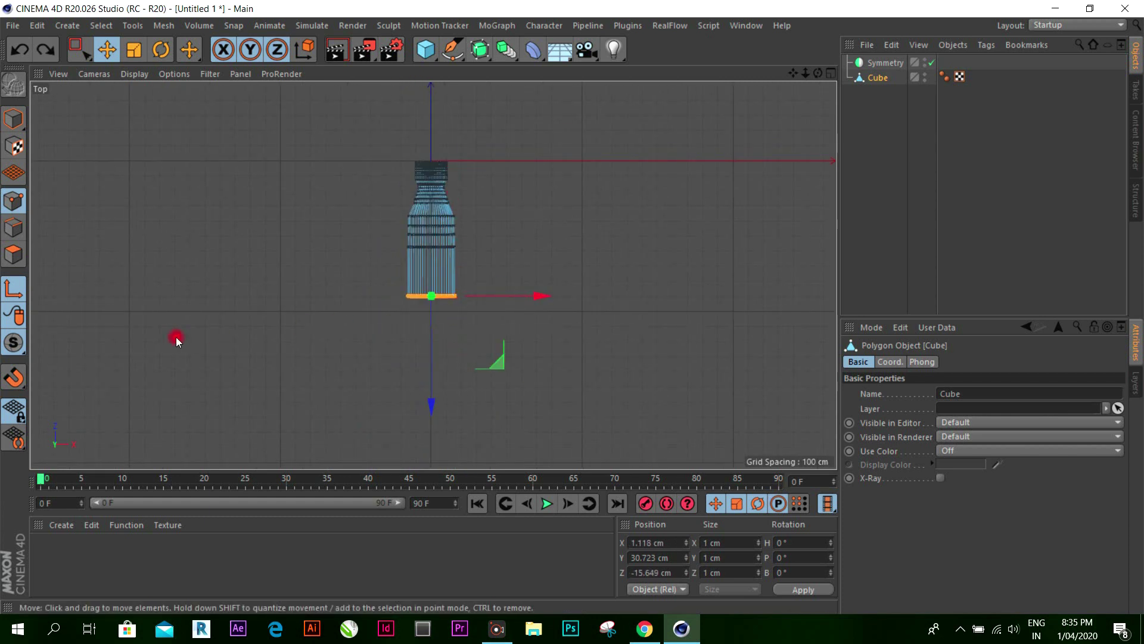
{"action": "left_click", "coordinate": [15, 292]}
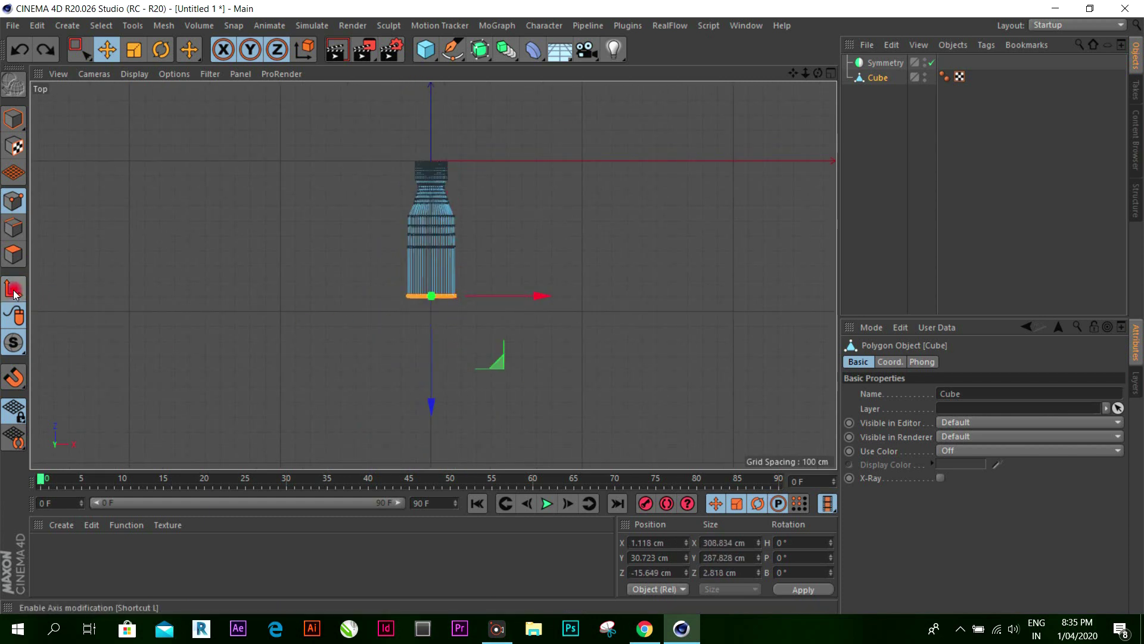
{"action": "left_click", "coordinate": [411, 153]}
{"action": "left_click", "coordinate": [464, 176]}
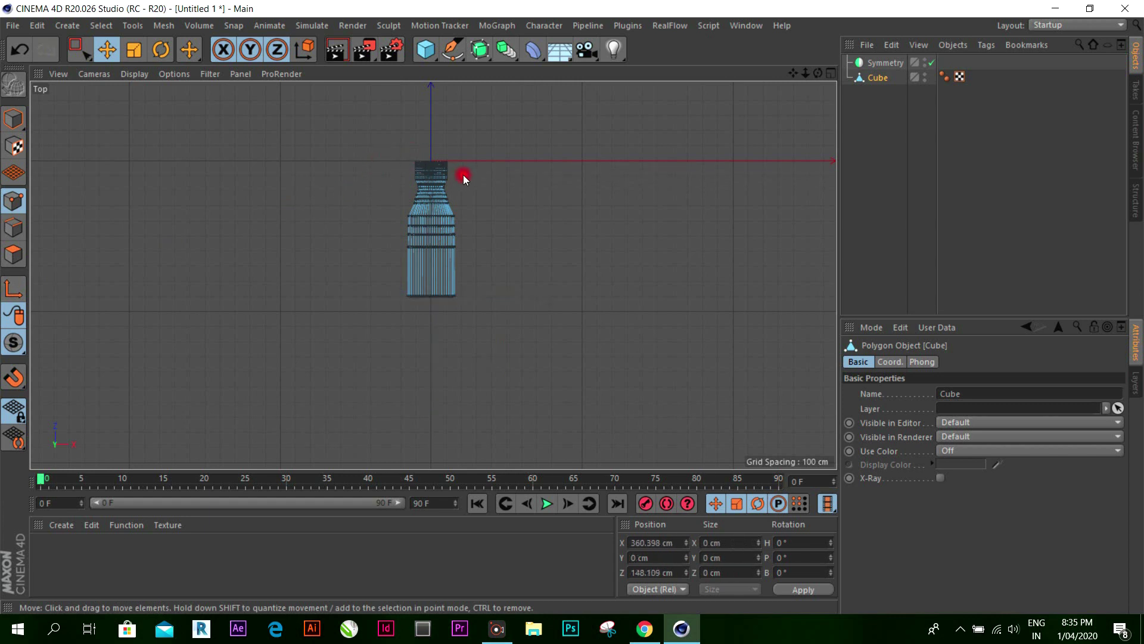
{"action": "key", "text": "0"}
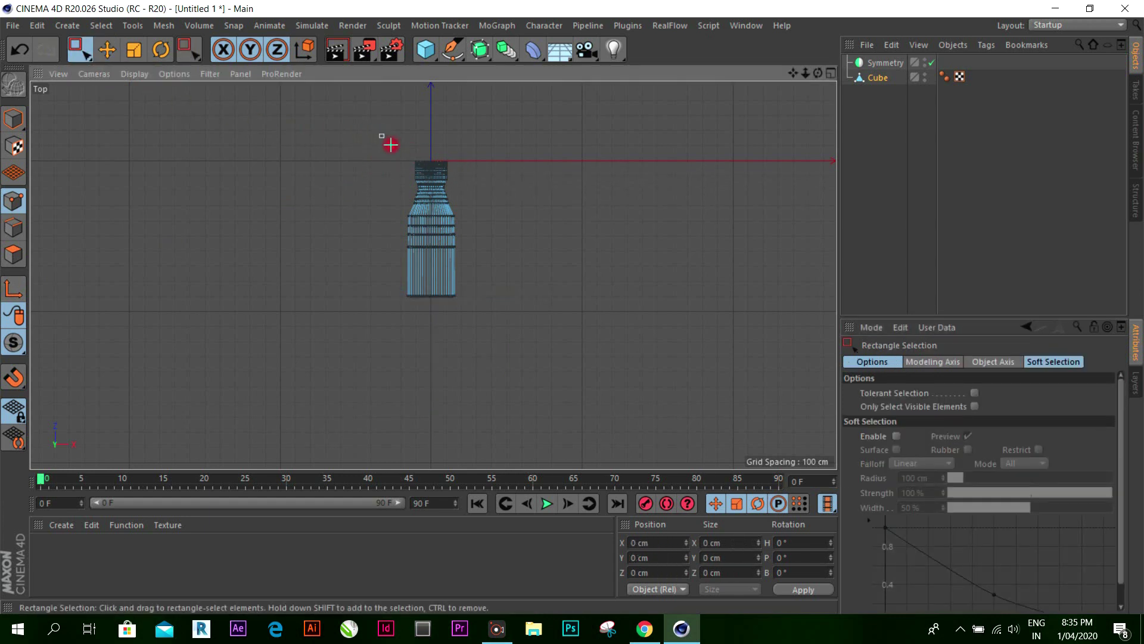
{"action": "left_click_drag", "start_coordinate": [380, 134], "coordinate": [506, 173]}
Step: Box-select the whole top rim and scale it wider to about 268 cm
{"action": "scroll", "coordinate": [438, 149], "scroll_direction": "up", "scroll_amount": 3}
{"action": "scroll", "coordinate": [444, 201], "scroll_direction": "up", "scroll_amount": 3}
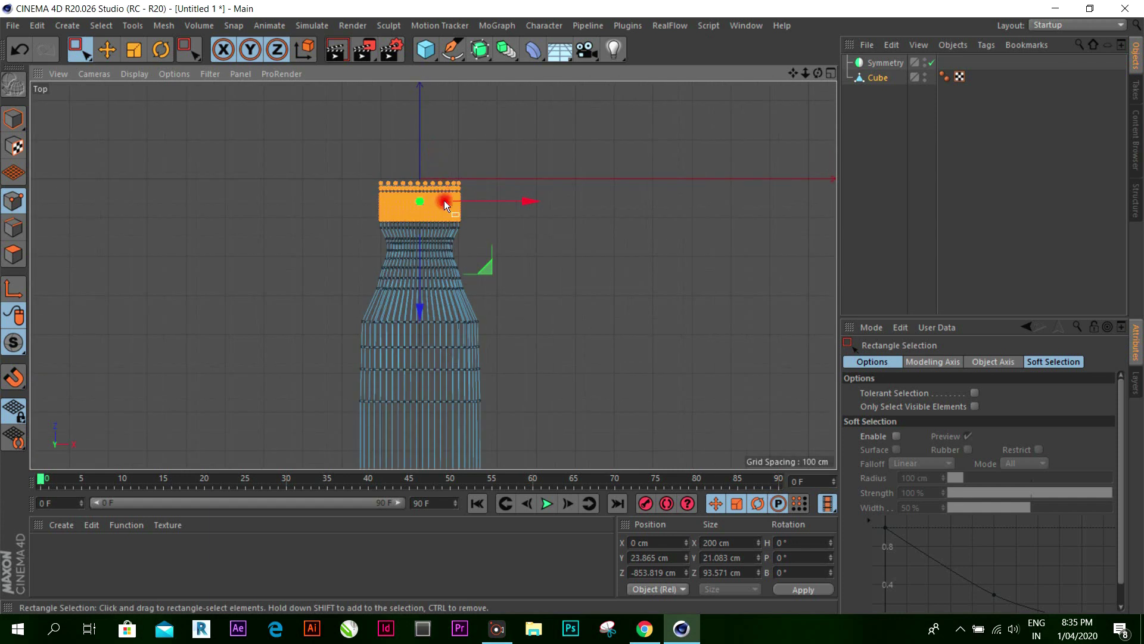
{"action": "scroll", "coordinate": [445, 202], "scroll_direction": "up", "scroll_amount": 2}
{"action": "scroll", "coordinate": [444, 201], "scroll_direction": "up", "scroll_amount": 2}
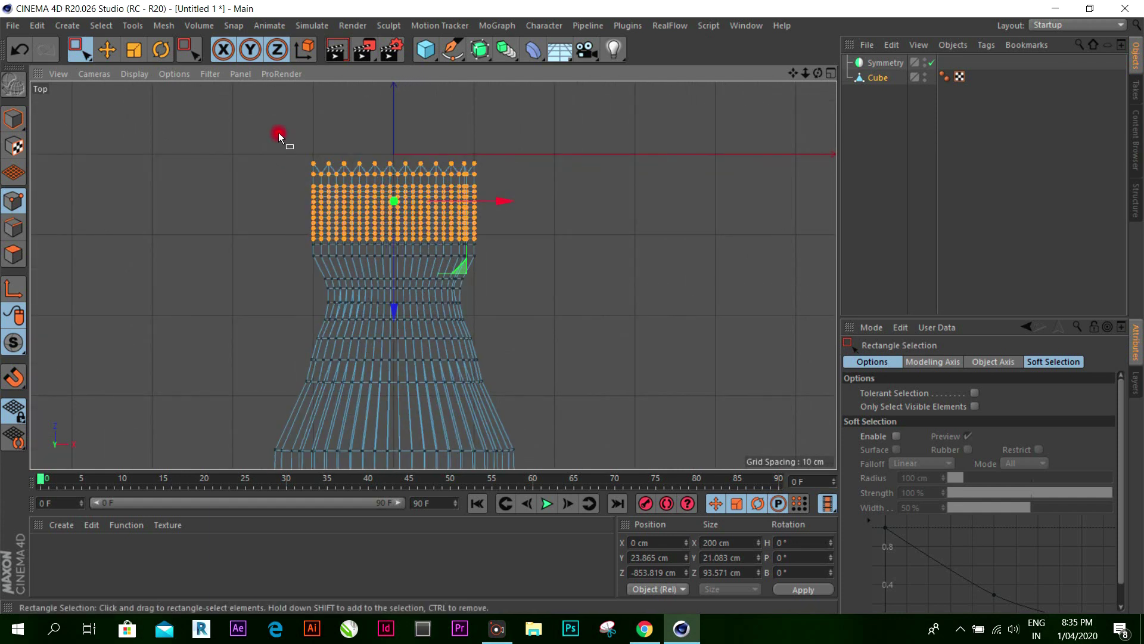
{"action": "mouse_move", "coordinate": [278, 133]}
{"action": "left_mouse_down"}
{"action": "mouse_move", "coordinate": [361, 219]}
{"action": "mouse_move", "coordinate": [484, 261]}
{"action": "left_mouse_up"}
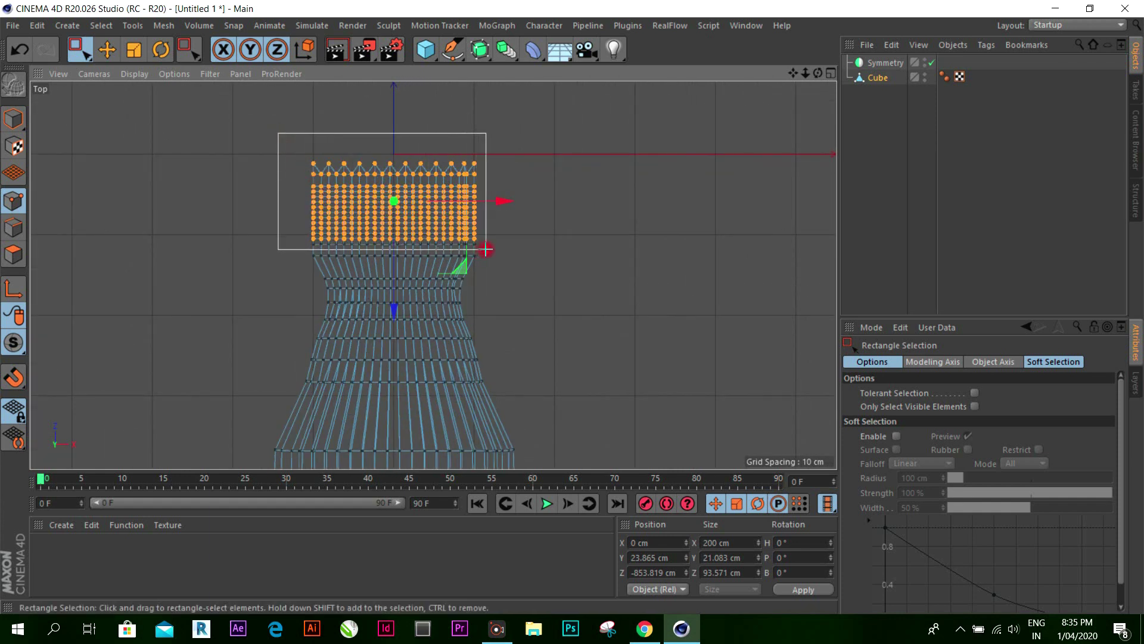
{"action": "left_click", "coordinate": [134, 50]}
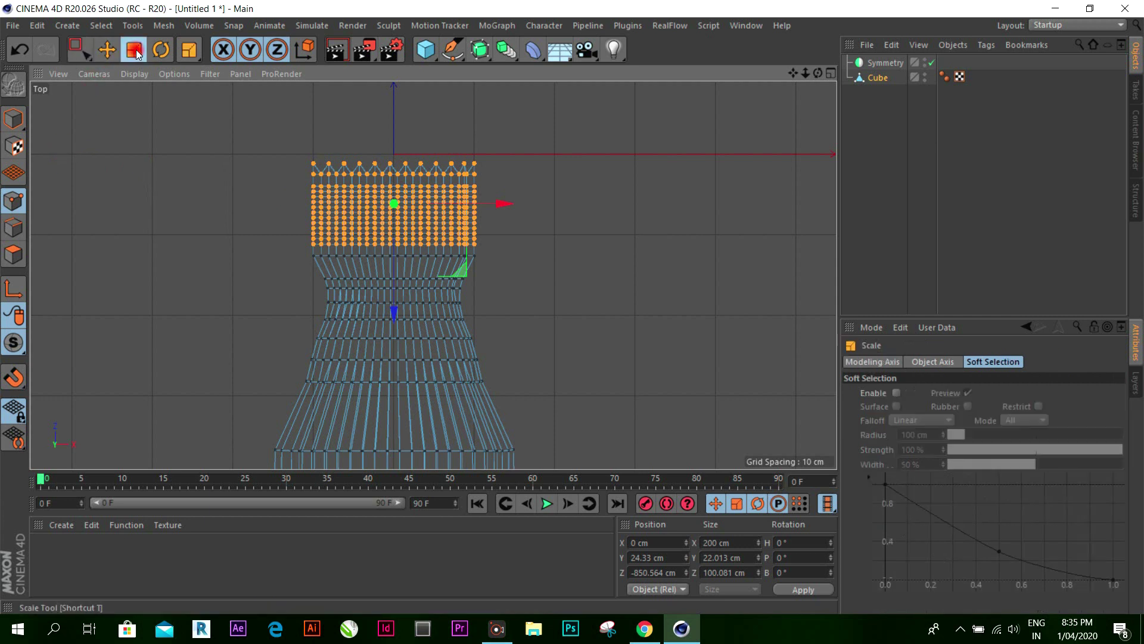
{"action": "left_click_drag", "start_coordinate": [506, 202], "coordinate": [545, 198]}
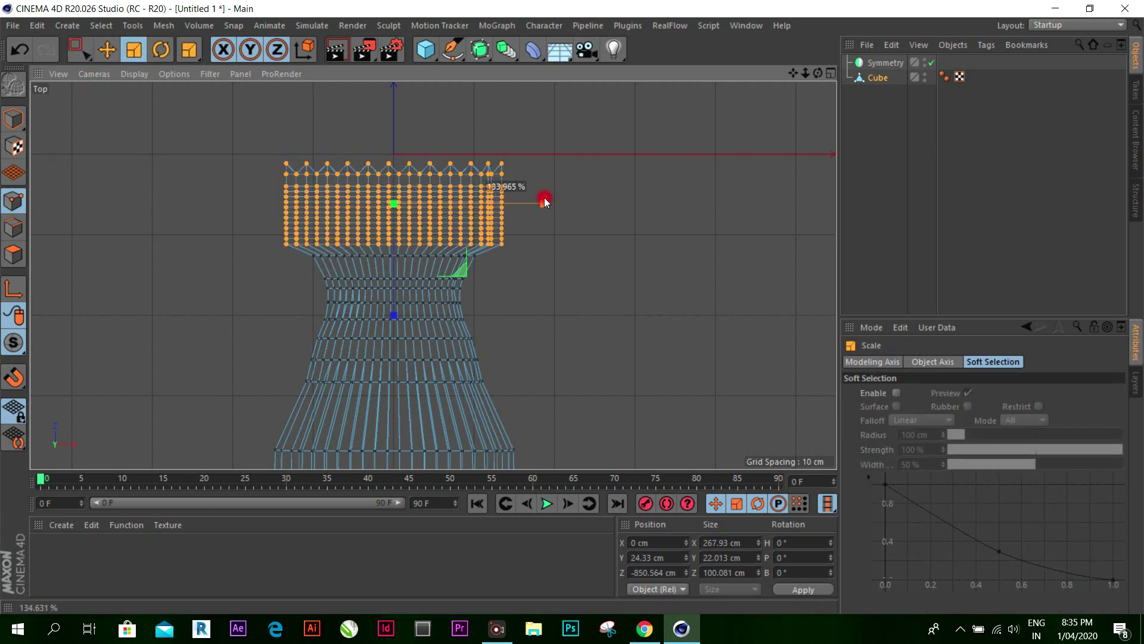
Step: Shift the top rim points slightly along the bottle, then deselect them
{"action": "left_click", "coordinate": [113, 53]}
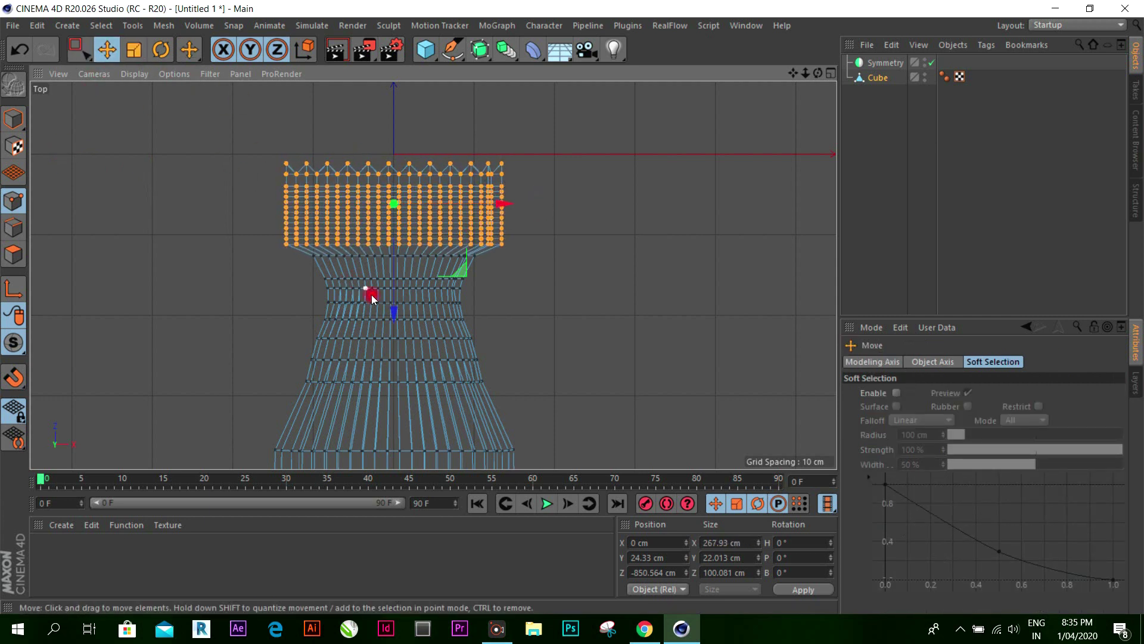
{"action": "left_click_drag", "start_coordinate": [395, 313], "coordinate": [402, 278]}
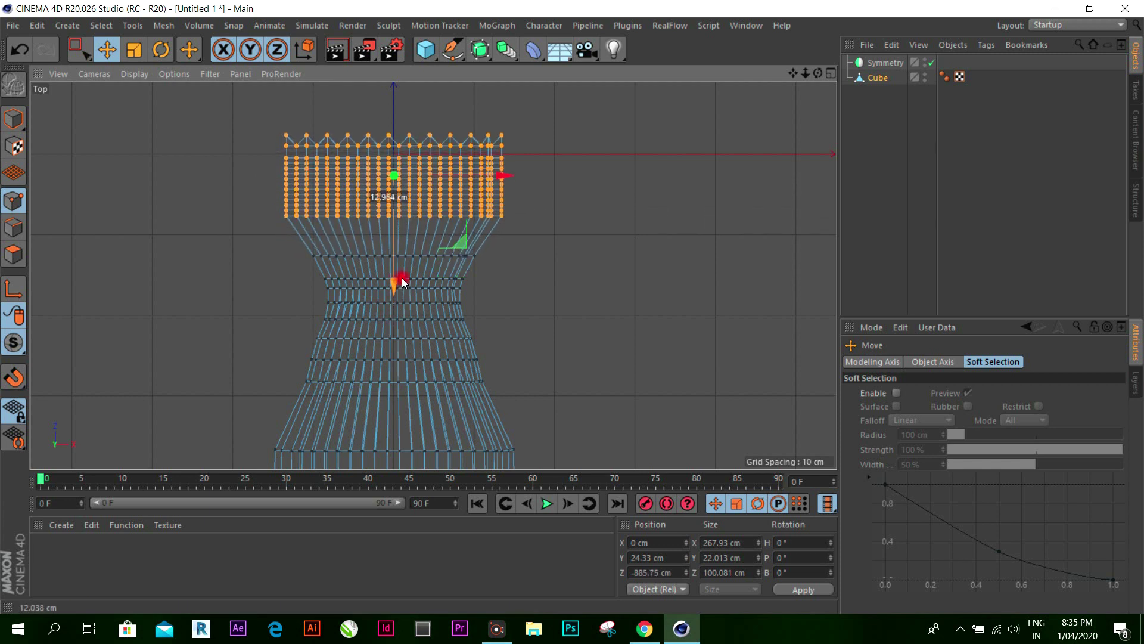
{"action": "left_click", "coordinate": [252, 149]}
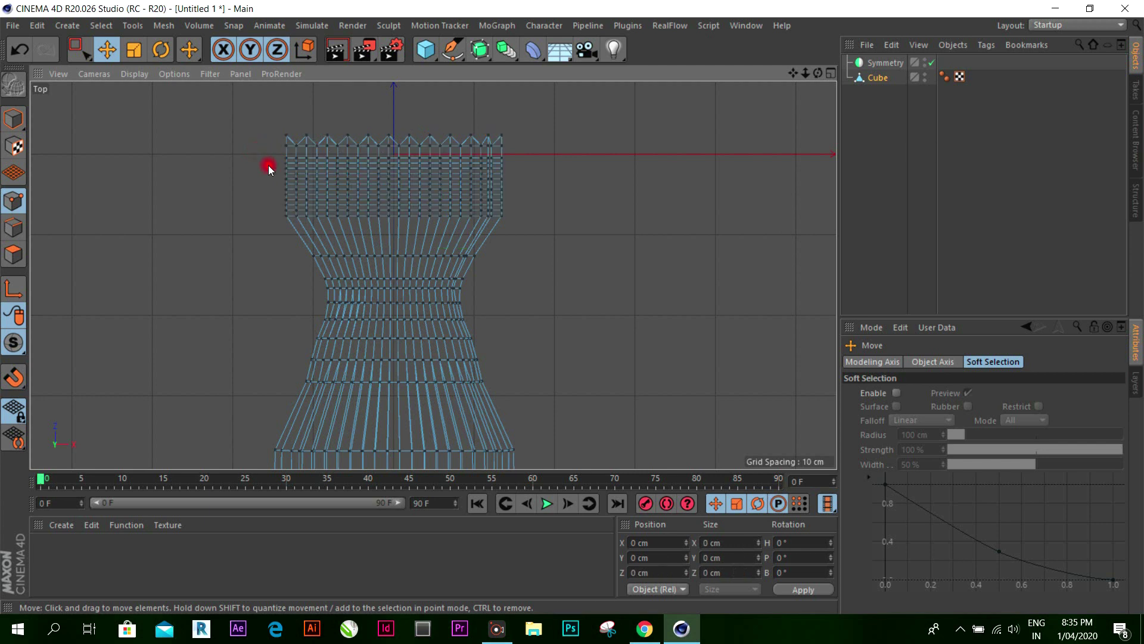
{"action": "scroll", "coordinate": [272, 173], "scroll_direction": "down", "scroll_amount": 2}
{"action": "scroll", "coordinate": [298, 208], "scroll_direction": "down", "scroll_amount": 2}
{"action": "scroll", "coordinate": [320, 251], "scroll_direction": "down", "scroll_amount": 2}
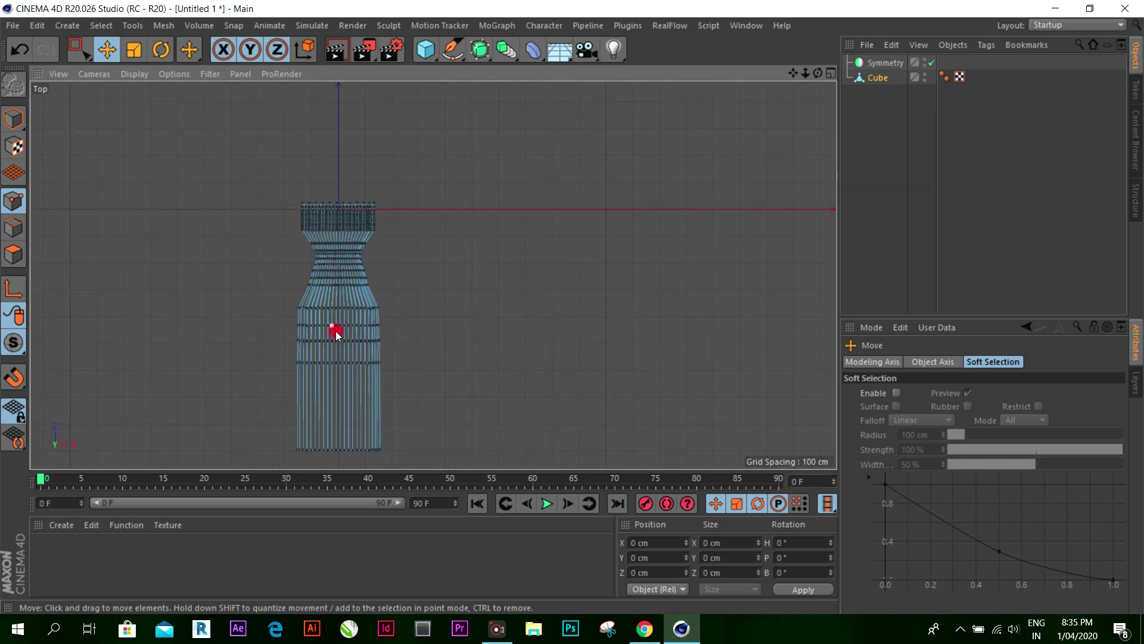
{"action": "scroll", "coordinate": [370, 334], "scroll_direction": "up", "scroll_amount": 1}
{"action": "scroll", "coordinate": [358, 453], "scroll_direction": "up", "scroll_amount": 1}
{"action": "scroll", "coordinate": [405, 405], "scroll_direction": "up", "scroll_amount": 1}
{"action": "scroll", "coordinate": [417, 363], "scroll_direction": "up", "scroll_amount": 1}
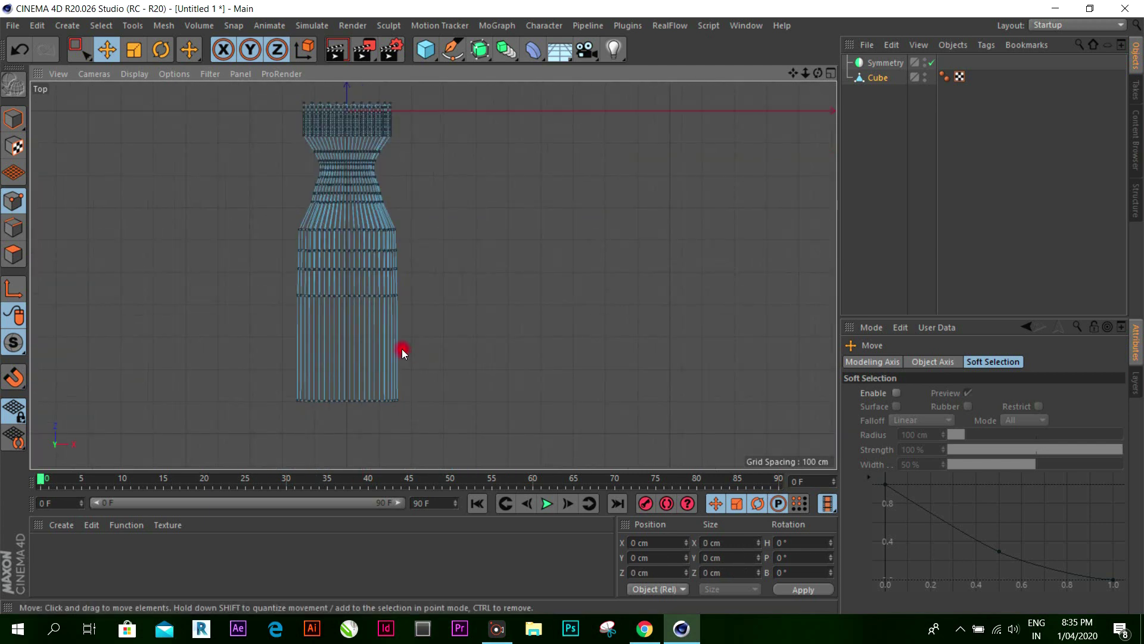
{"action": "scroll", "coordinate": [401, 347], "scroll_direction": "up", "scroll_amount": 1}
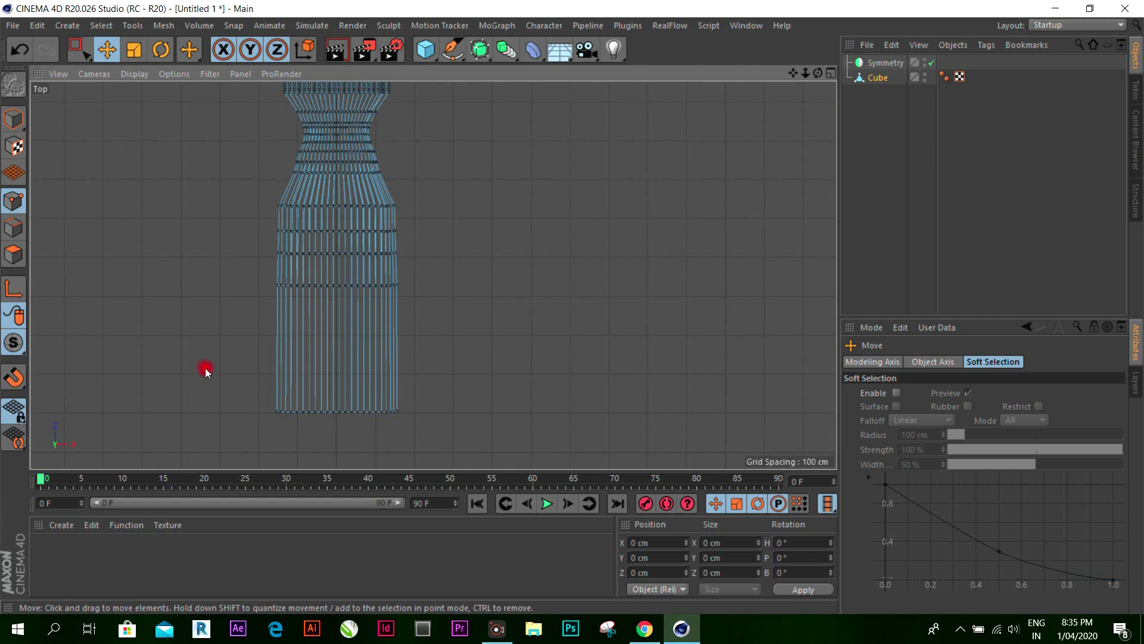
{"action": "scroll", "coordinate": [239, 275], "scroll_direction": "down", "scroll_amount": 3}
{"action": "scroll", "coordinate": [197, 203], "scroll_direction": "down", "scroll_amount": 1}
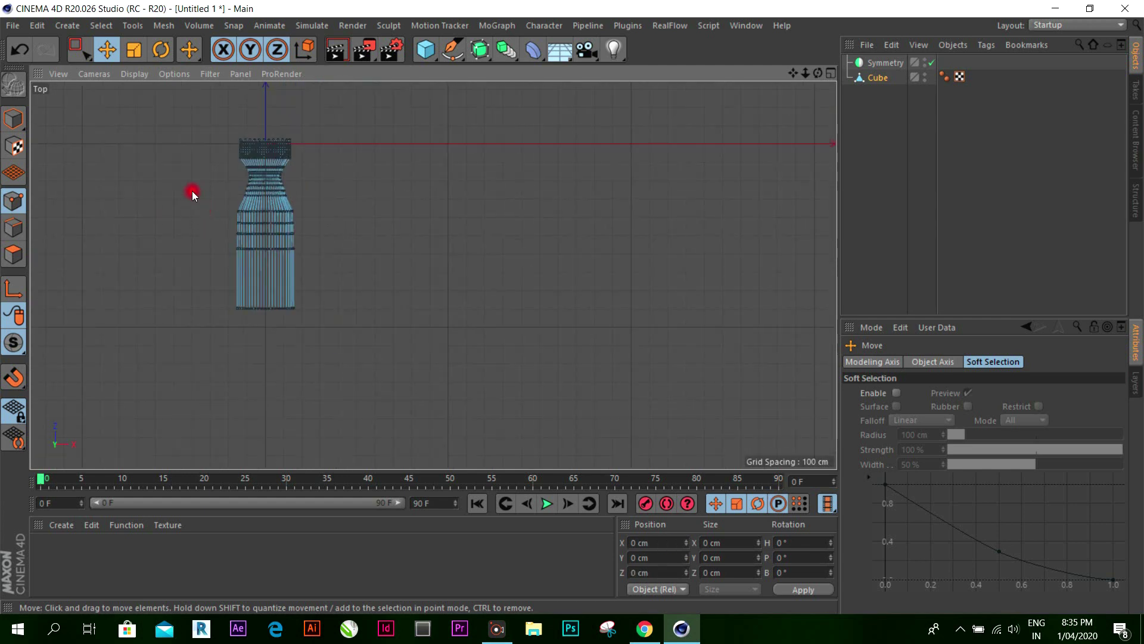
{"action": "scroll", "coordinate": [149, 131], "scroll_direction": "up", "scroll_amount": 1}
Step: Box-select the points on the bottle's bottom edge and move them up along Z
{"action": "left_click", "coordinate": [87, 57]}
{"action": "left_click_drag", "start_coordinate": [226, 309], "coordinate": [378, 360]}
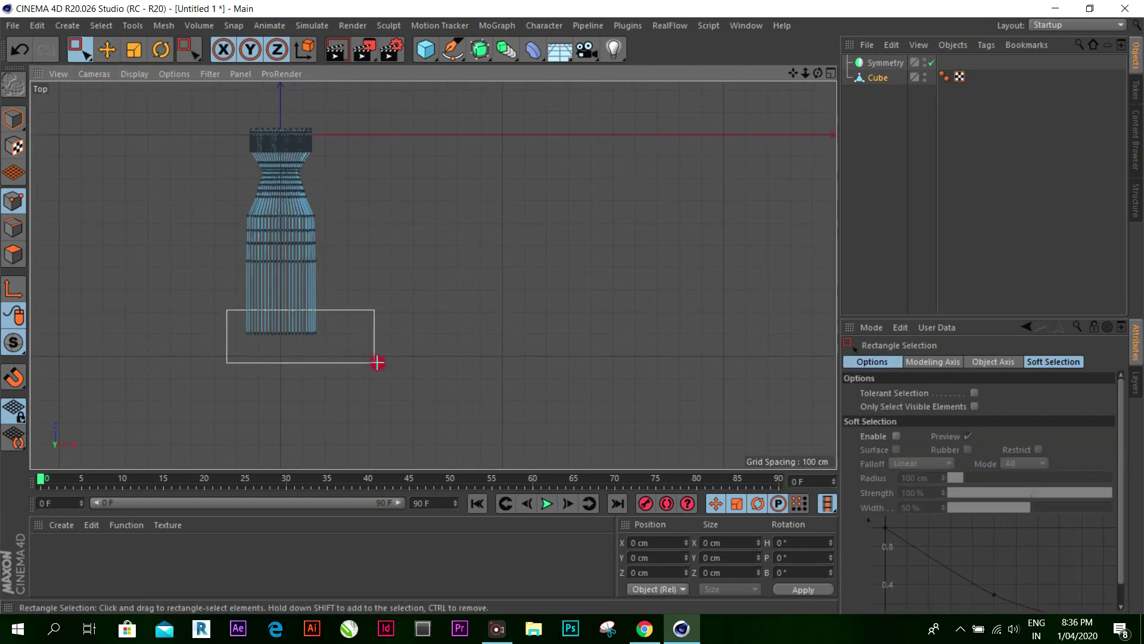
{"action": "left_click_drag", "start_coordinate": [279, 435], "coordinate": [289, 386]}
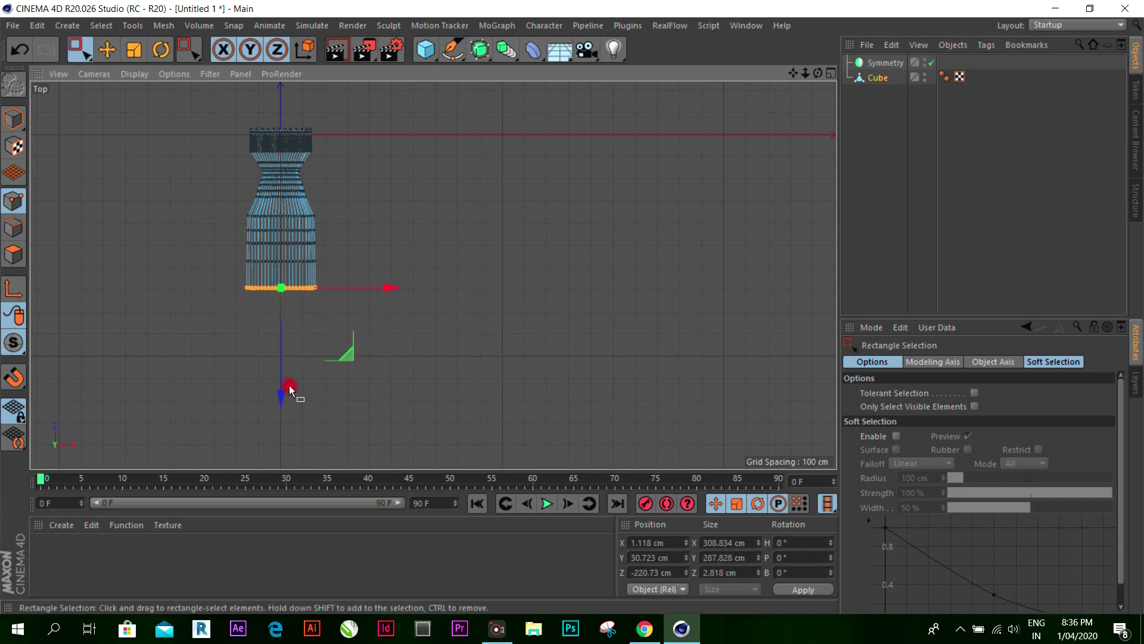
{"action": "scroll", "coordinate": [274, 316], "scroll_direction": "up", "scroll_amount": 2}
{"action": "scroll", "coordinate": [274, 316], "scroll_direction": "down", "scroll_amount": 1}
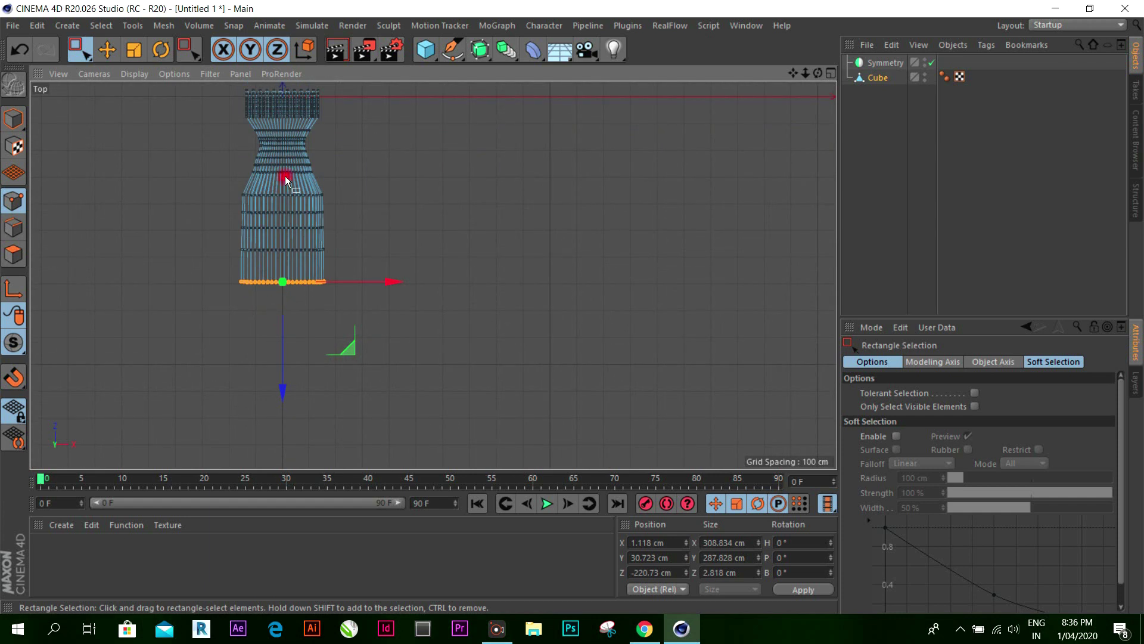
{"action": "scroll", "coordinate": [285, 176], "scroll_direction": "up", "scroll_amount": 2}
{"action": "scroll", "coordinate": [242, 126], "scroll_direction": "down", "scroll_amount": 2}
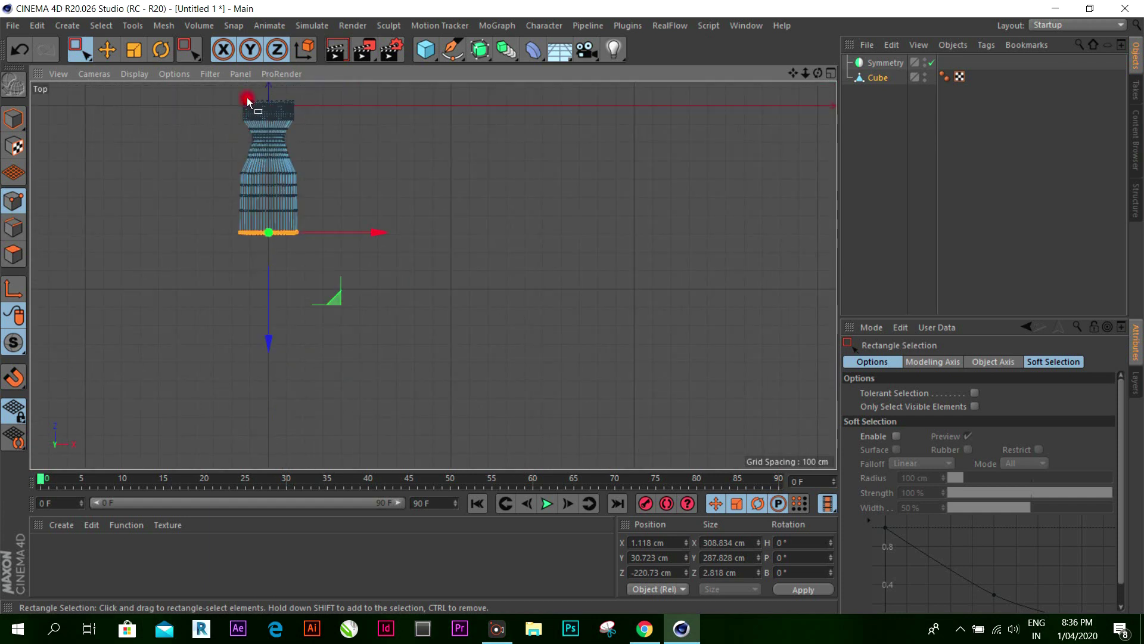
{"action": "scroll", "coordinate": [245, 98], "scroll_direction": "up", "scroll_amount": 2}
{"action": "scroll", "coordinate": [241, 113], "scroll_direction": "down", "scroll_amount": 1}
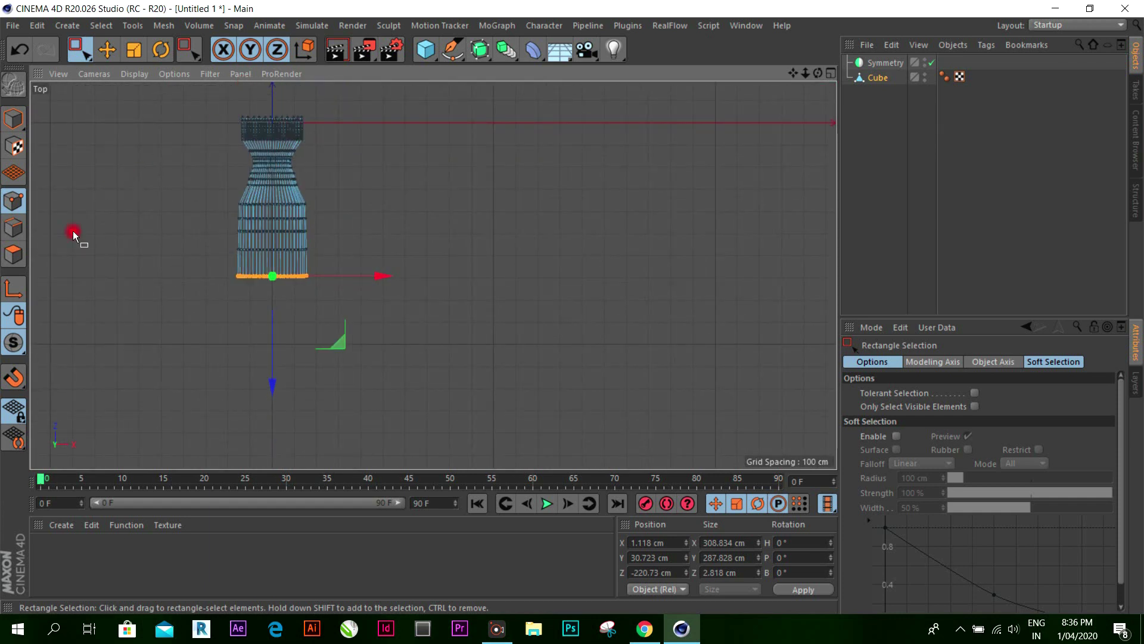
Step: Enable axis editing and drag the Cube's origin onto the open edge at Z -692.626 cm
{"action": "left_click", "coordinate": [13, 290]}
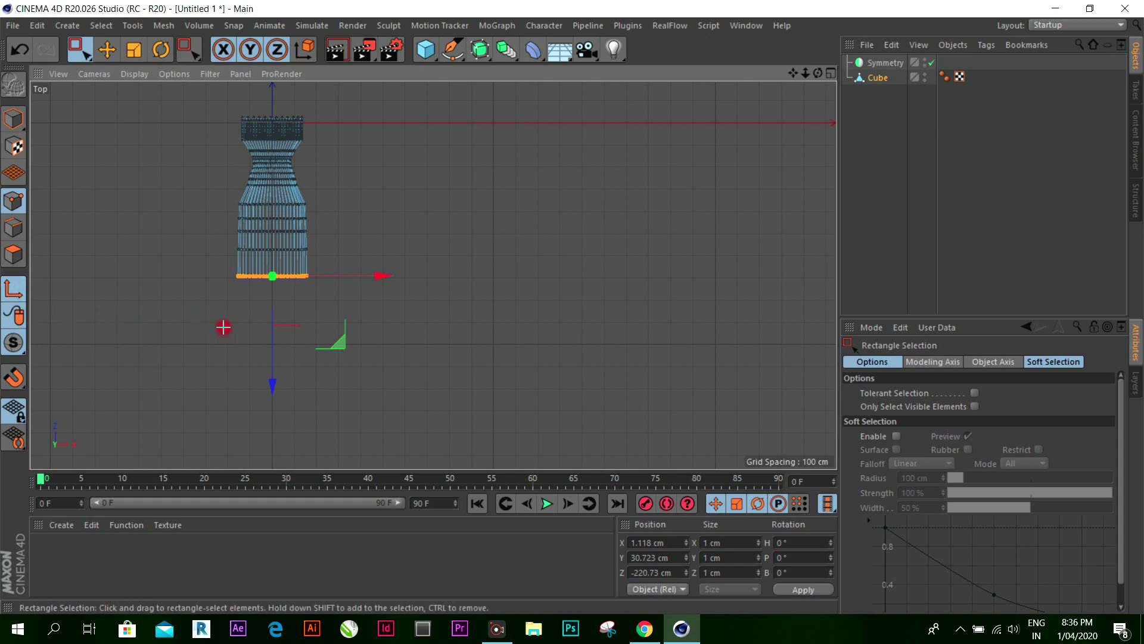
{"action": "left_click", "coordinate": [108, 50]}
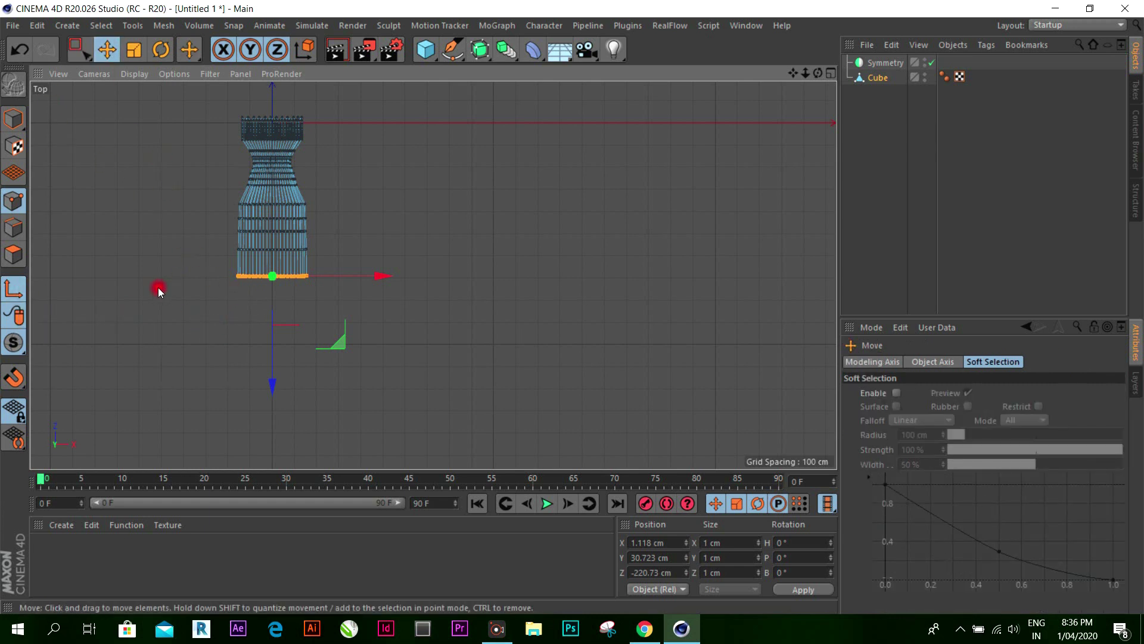
{"action": "left_click", "coordinate": [14, 119]}
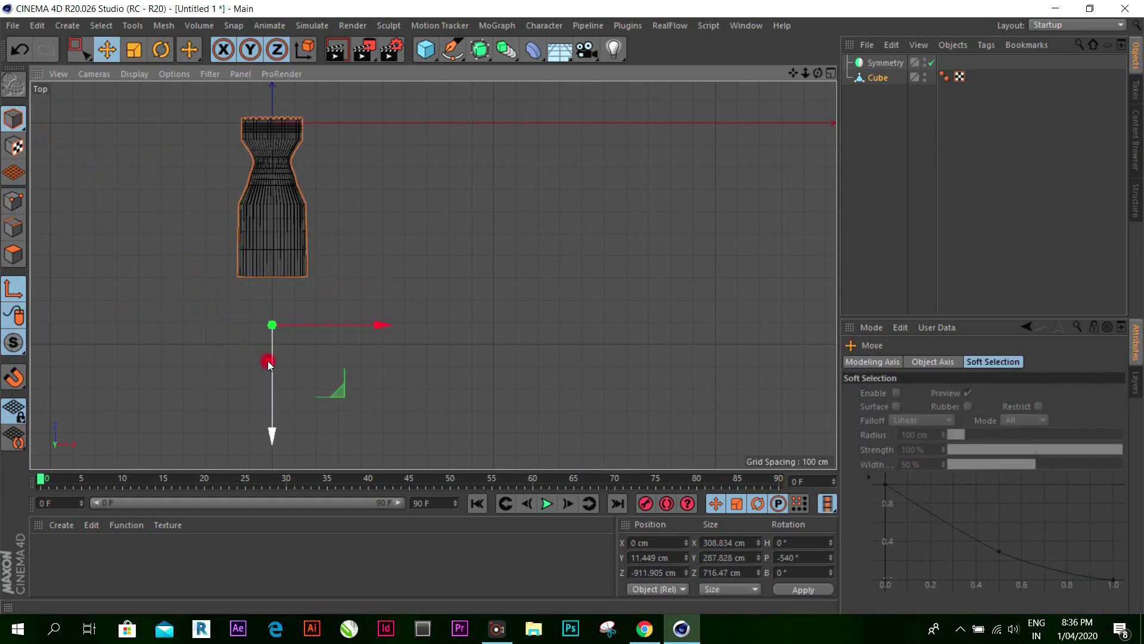
{"action": "left_click_drag", "start_coordinate": [272, 436], "coordinate": [282, 386]}
{"action": "scroll", "coordinate": [278, 283], "scroll_direction": "up", "scroll_amount": 5}
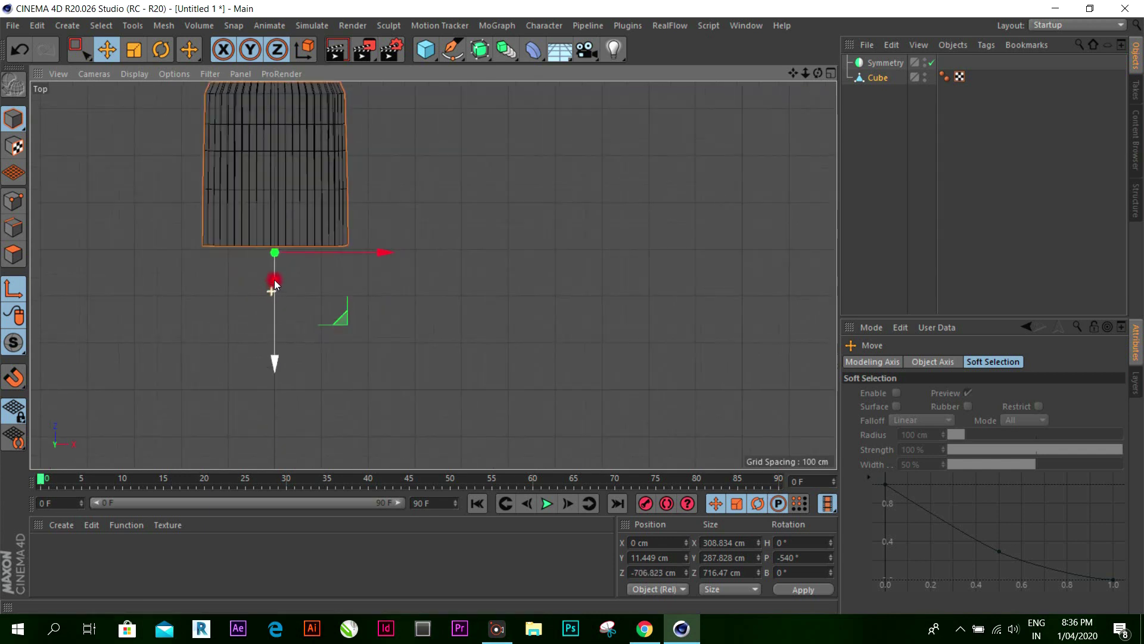
{"action": "scroll", "coordinate": [274, 248], "scroll_direction": "up", "scroll_amount": 5}
{"action": "scroll", "coordinate": [274, 253], "scroll_direction": "up", "scroll_amount": 3}
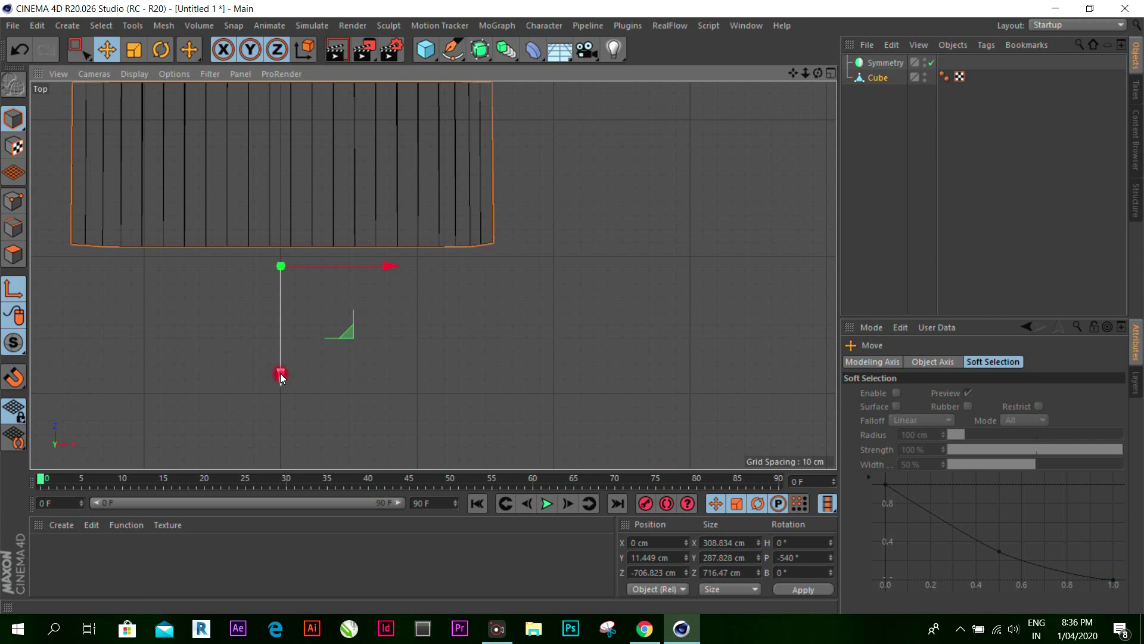
{"action": "left_click_drag", "start_coordinate": [280, 373], "coordinate": [284, 351]}
{"action": "scroll", "coordinate": [282, 353], "scroll_direction": "down", "scroll_amount": 5}
{"action": "scroll", "coordinate": [280, 342], "scroll_direction": "down", "scroll_amount": 3}
{"action": "scroll", "coordinate": [270, 241], "scroll_direction": "up", "scroll_amount": 3}
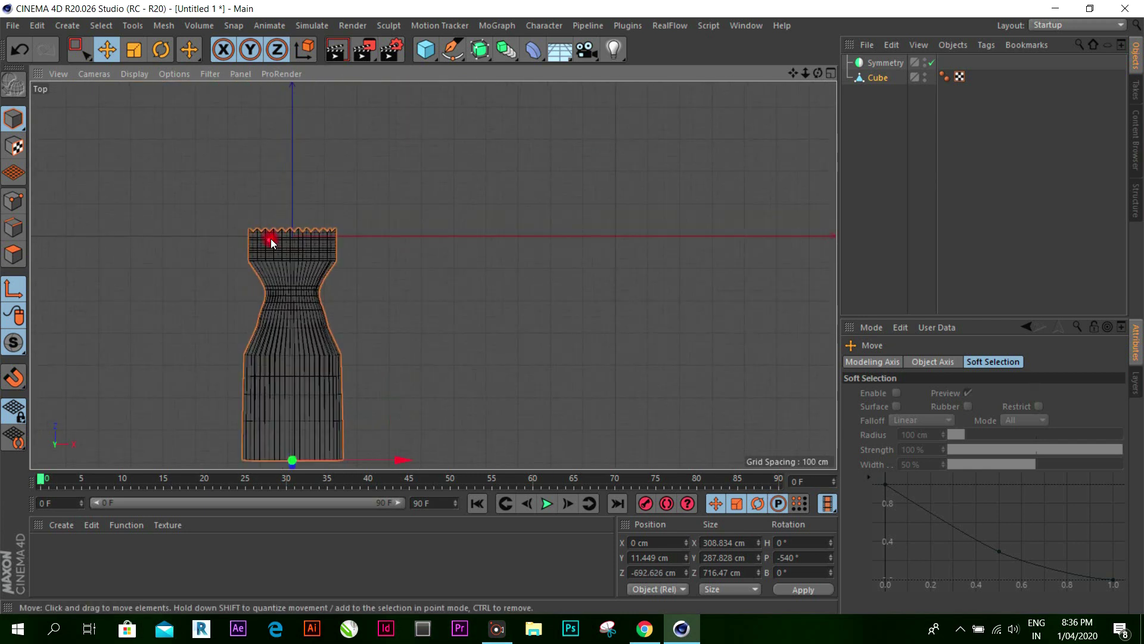
Step: Maximise the perspective view, orbit around the half-wrapper and nest the Cube under Symmetry
{"action": "left_click", "coordinate": [831, 72]}
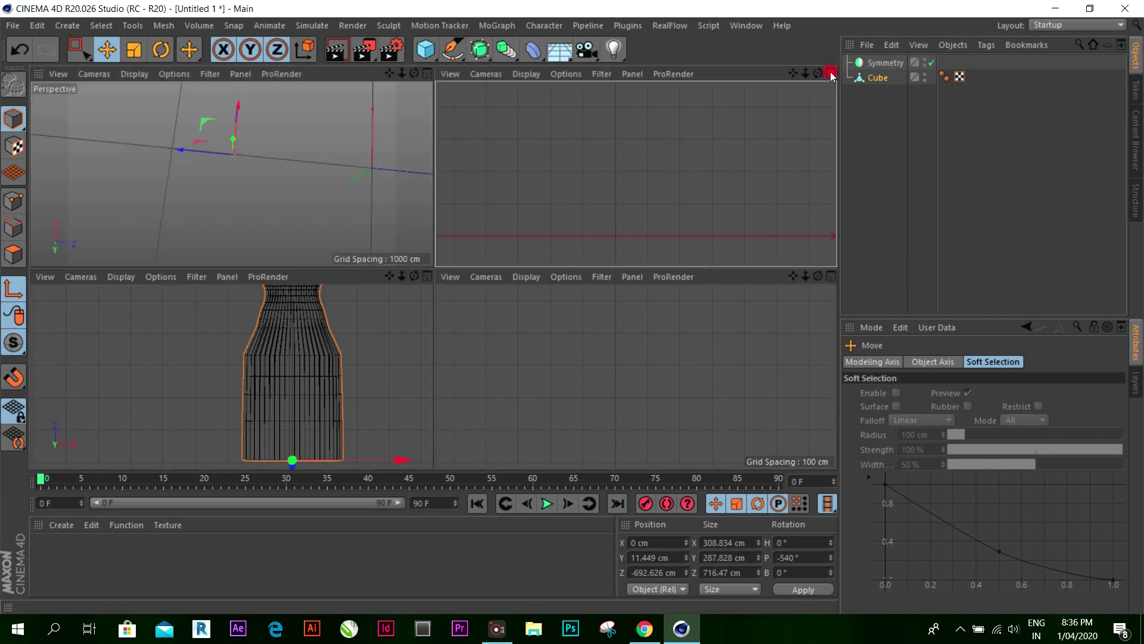
{"action": "left_click", "coordinate": [427, 74]}
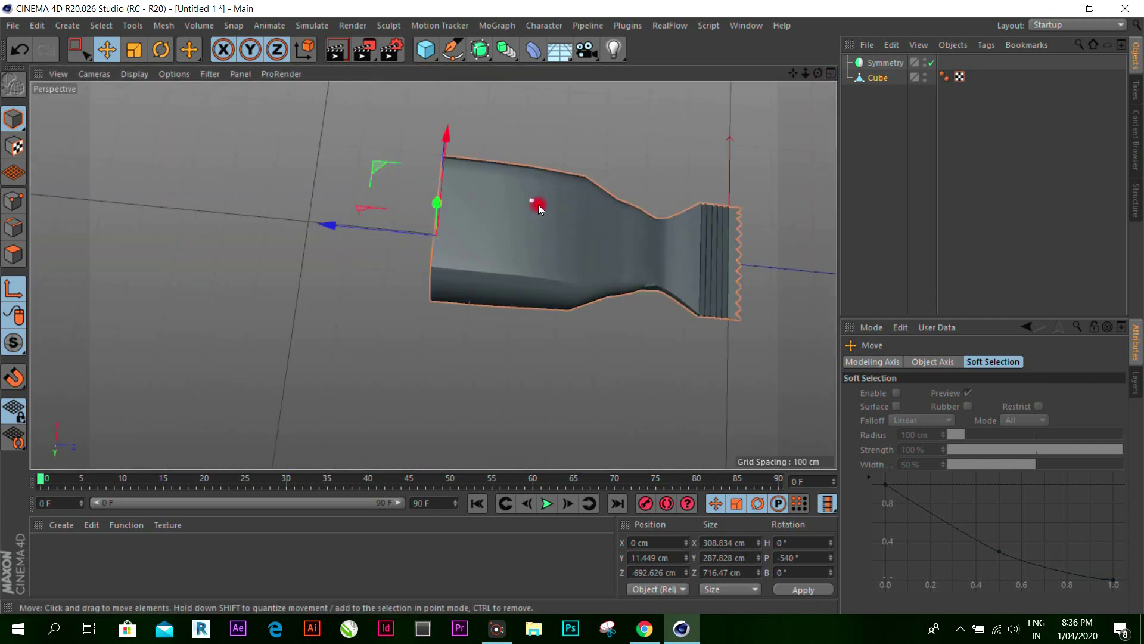
{"action": "scroll", "coordinate": [536, 239], "scroll_direction": "down", "scroll_amount": 2}
{"action": "scroll", "coordinate": [596, 251], "scroll_direction": "up", "scroll_amount": 3}
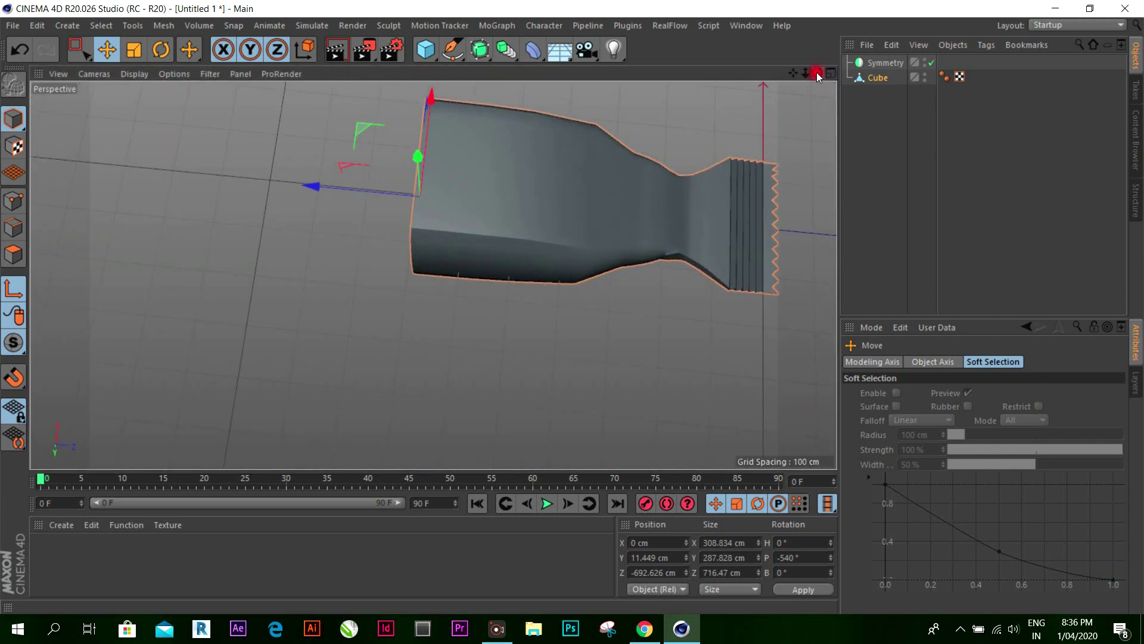
{"action": "left_click_drag", "start_coordinate": [818, 73], "coordinate": [573, 308]}
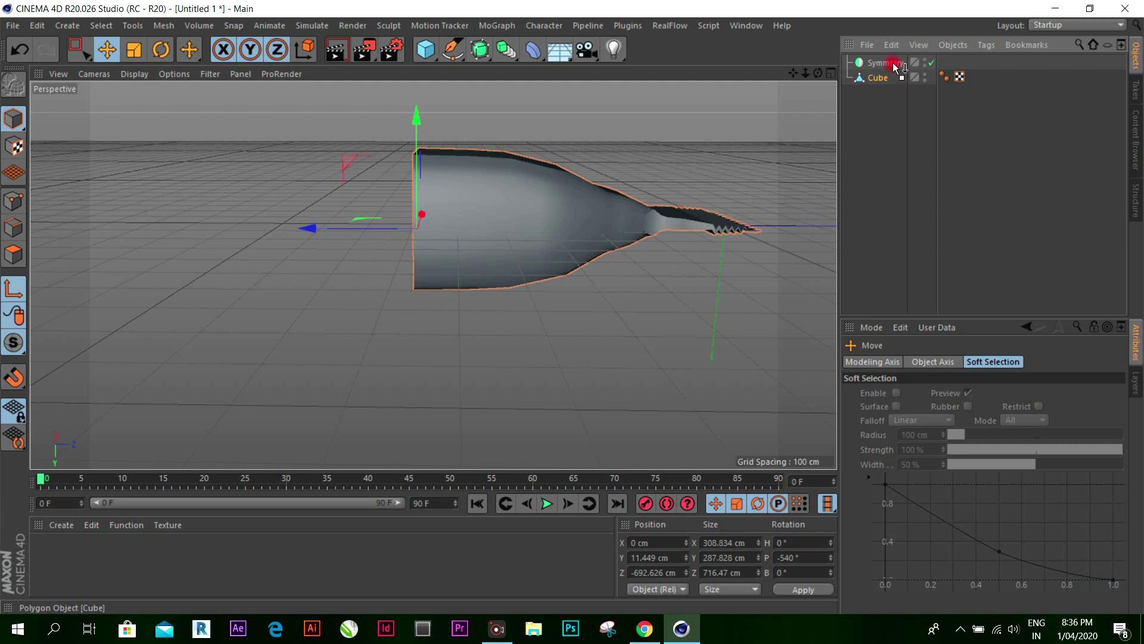
{"action": "left_click_drag", "start_coordinate": [886, 77], "coordinate": [884, 63]}
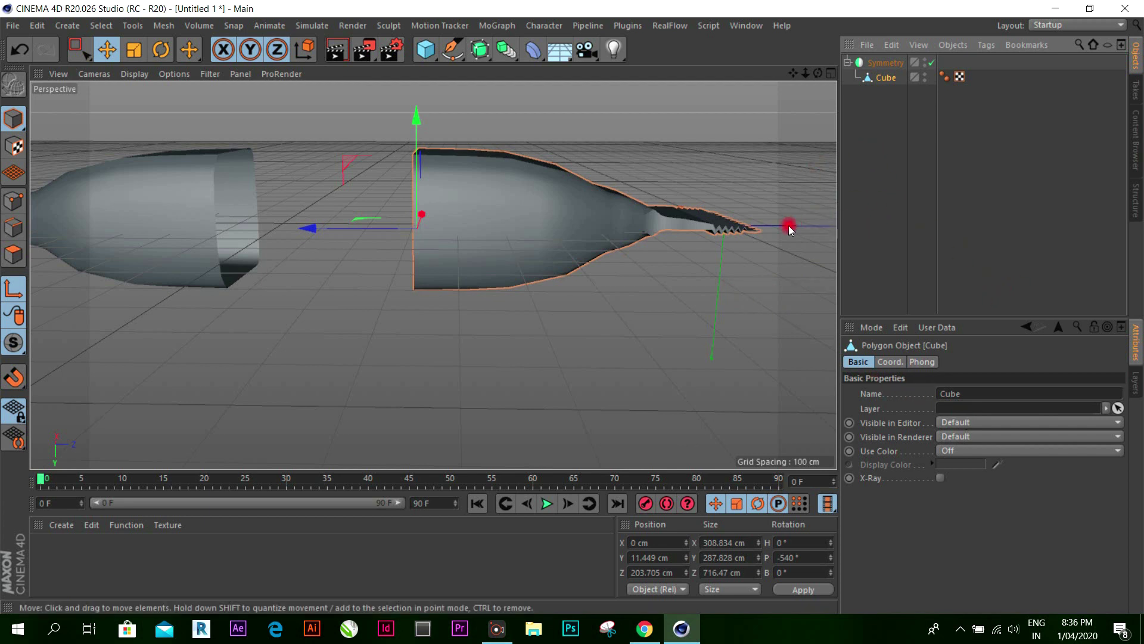
Step: Undo a stray Cube move, then select Symmetry and orbit the full 1840.436 cm wrapper
{"action": "left_click_drag", "start_coordinate": [789, 225], "coordinate": [778, 208], "text": "alt"}
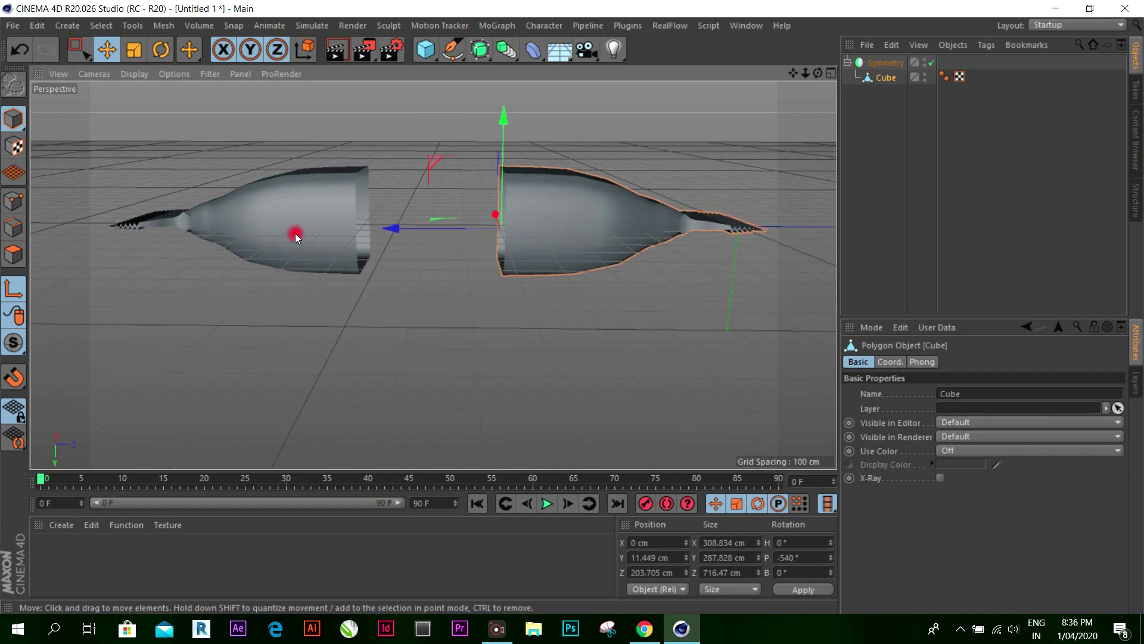
{"action": "mouse_move", "coordinate": [393, 229]}
{"action": "left_mouse_down"}
{"action": "mouse_move", "coordinate": [347, 225]}
{"action": "mouse_move", "coordinate": [406, 224]}
{"action": "left_mouse_up"}
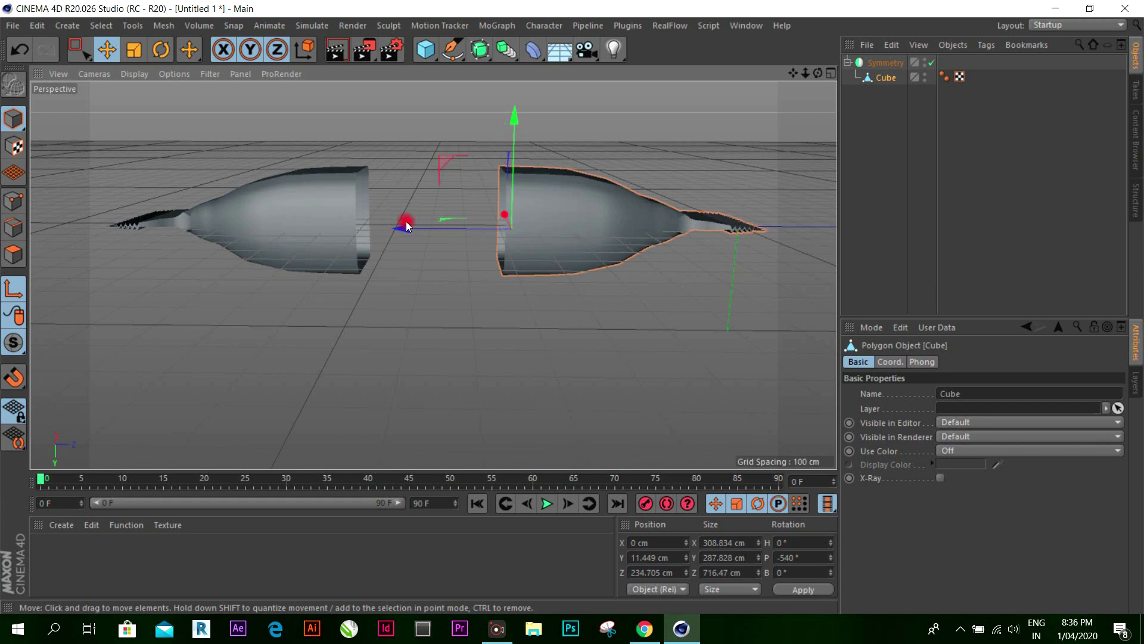
{"action": "key", "text": "ctrl+z"}
{"action": "key", "text": "ctrl+z"}
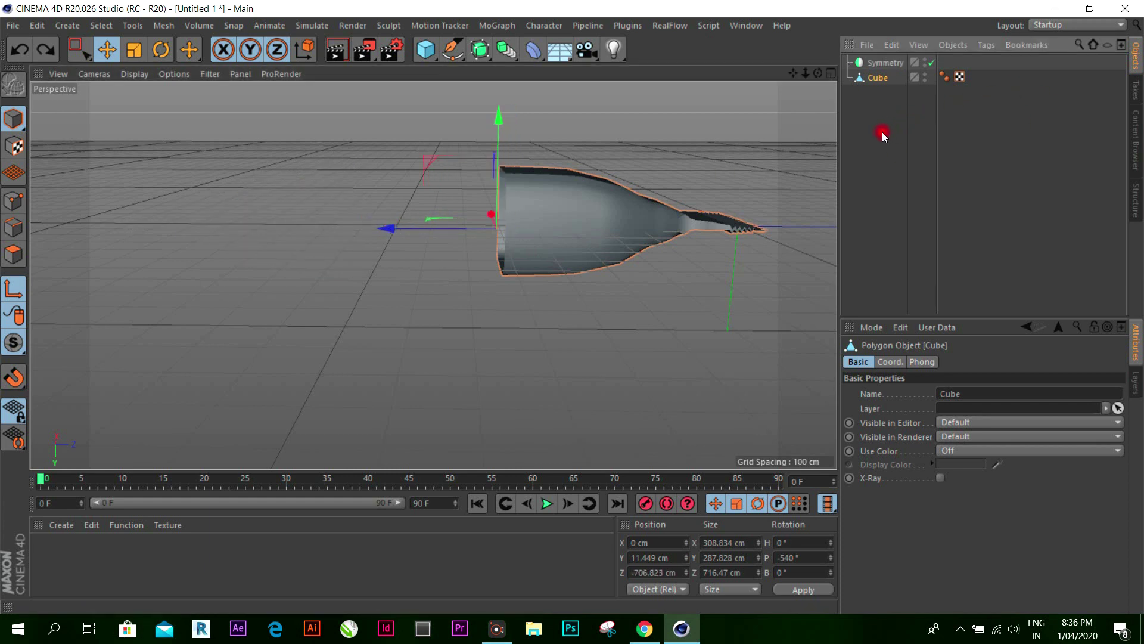
{"action": "key", "text": "ctrl+z"}
{"action": "key", "text": "ctrl+z"}
{"action": "key", "text": "ctrl+z"}
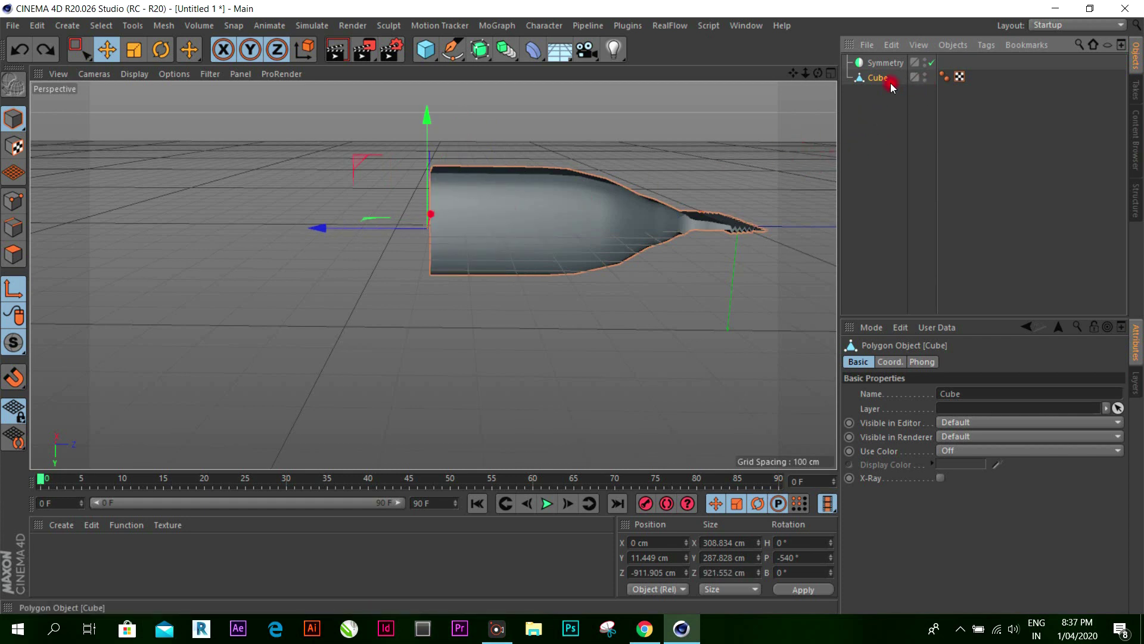
{"action": "left_click_drag", "start_coordinate": [891, 73], "coordinate": [881, 77]}
{"action": "left_click", "coordinate": [889, 63]}
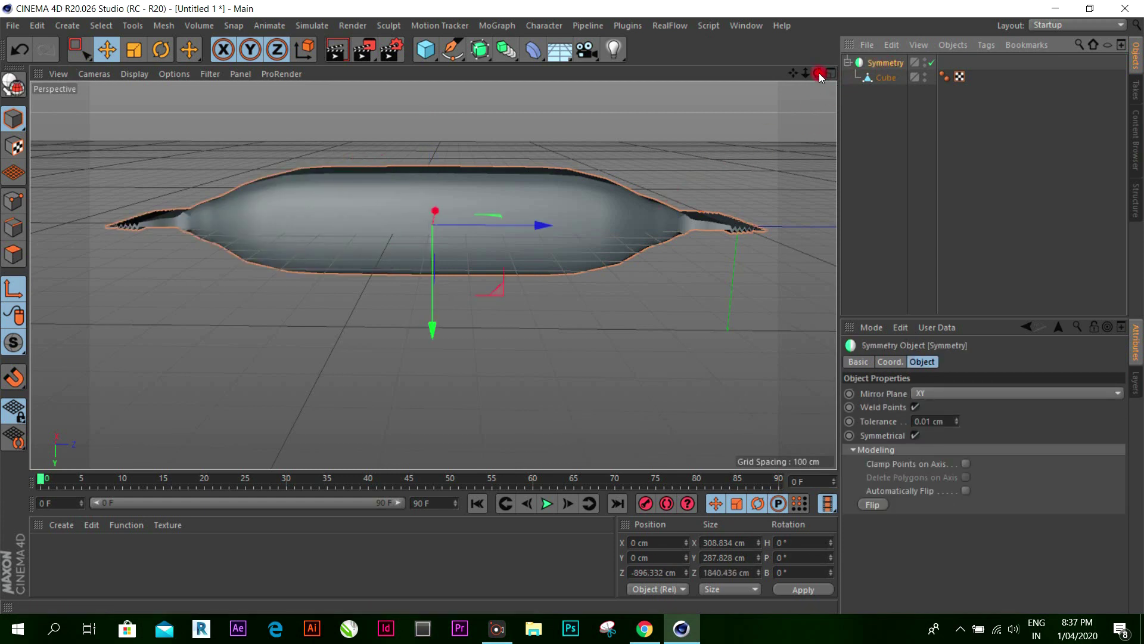
{"action": "mouse_move", "coordinate": [819, 72]}
{"action": "left_mouse_down"}
{"action": "mouse_move", "coordinate": [574, 305]}
{"action": "mouse_move", "coordinate": [584, 301]}
{"action": "left_mouse_up"}
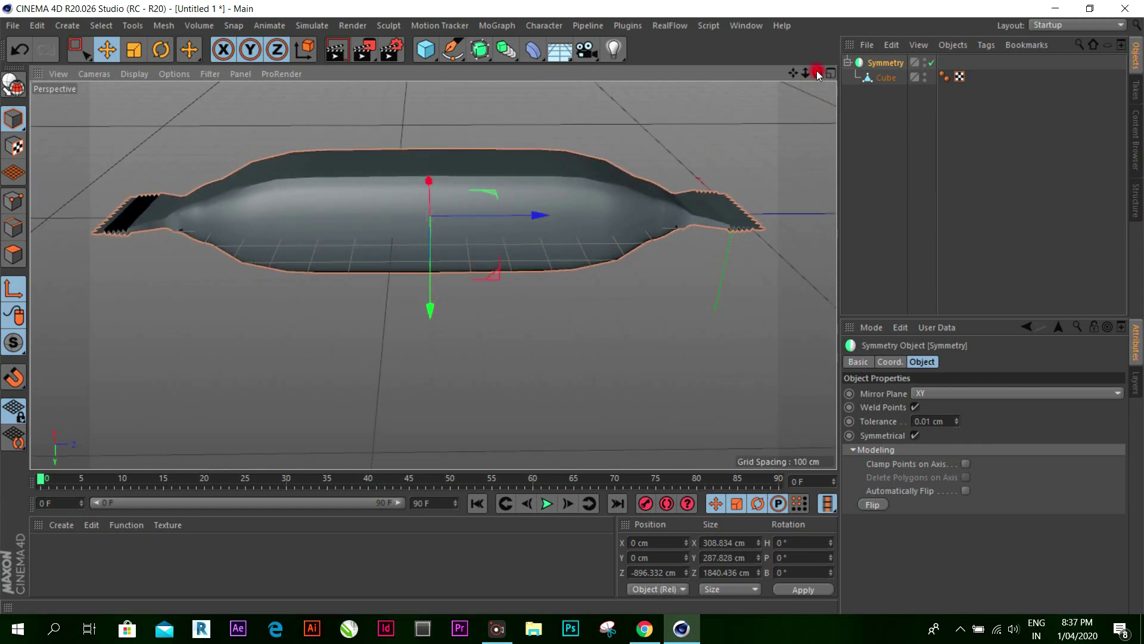
{"action": "left_click_drag", "start_coordinate": [818, 73], "coordinate": [573, 307]}
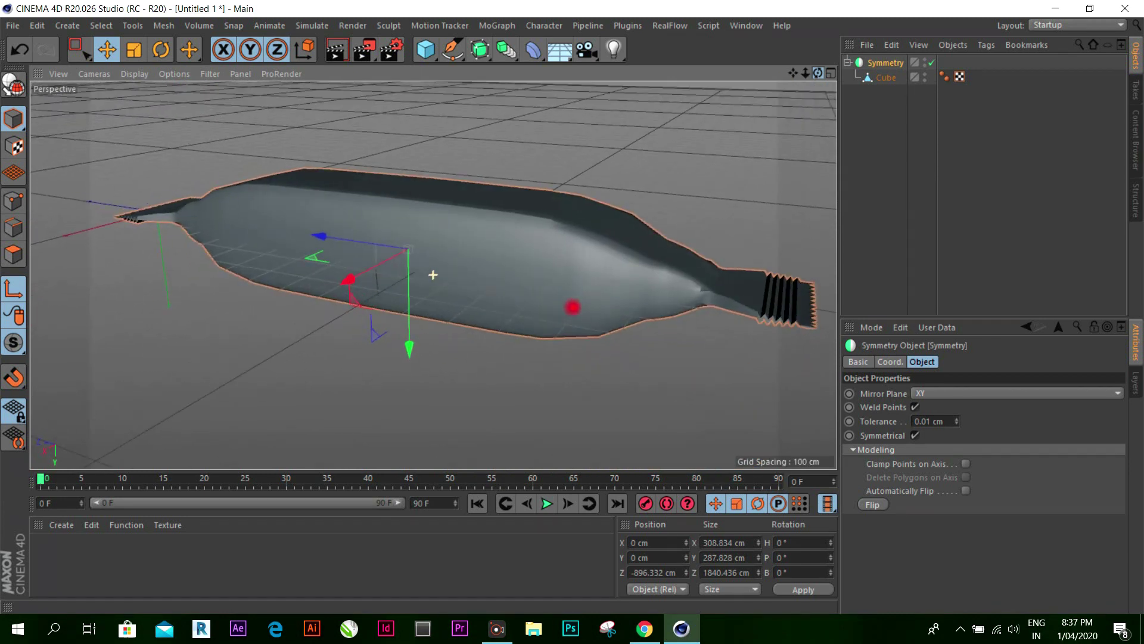
Step: Add a Subdivision Surface, nest Symmetry inside it, and orbit to view the smoothed wrapper
{"action": "left_click", "coordinate": [489, 63]}
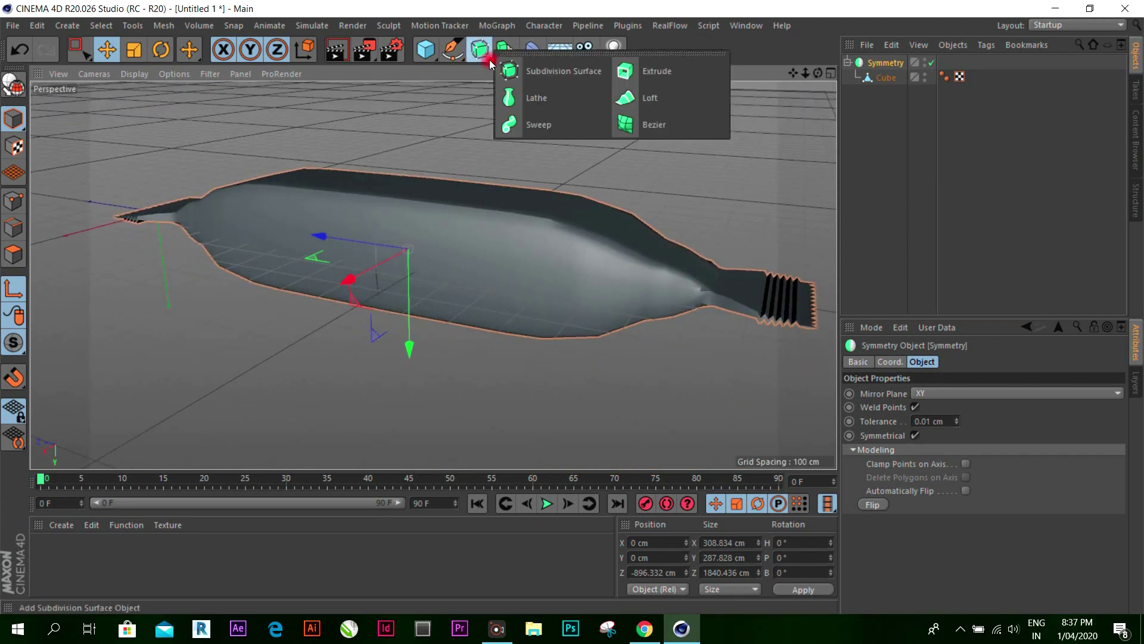
{"action": "left_click", "coordinate": [577, 74]}
{"action": "left_click", "coordinate": [847, 78]}
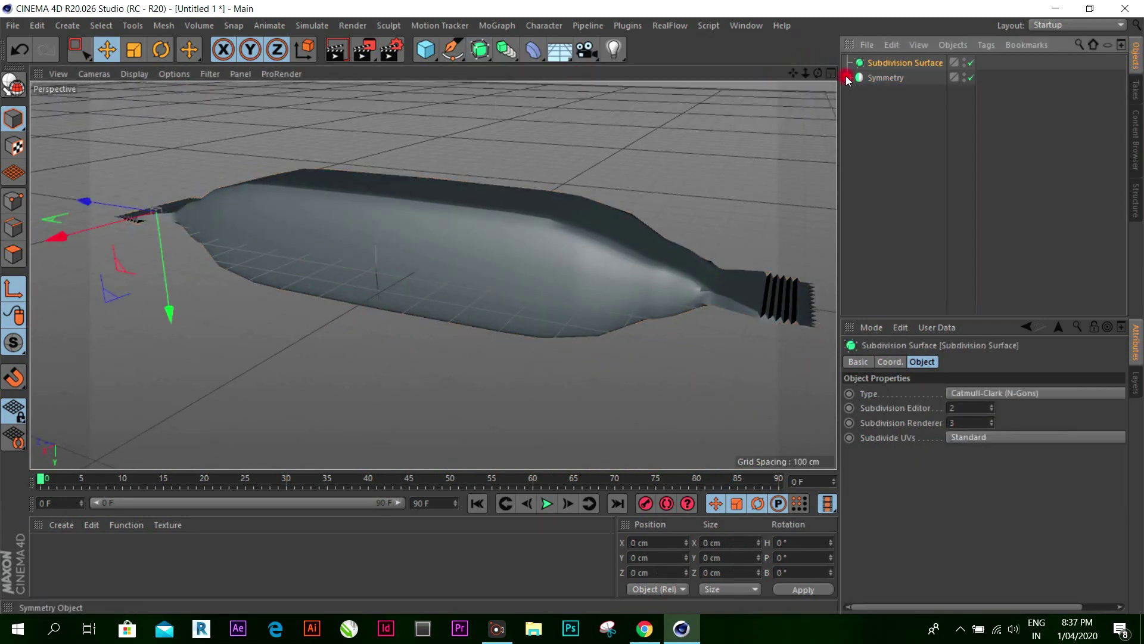
{"action": "left_click_drag", "start_coordinate": [883, 78], "coordinate": [897, 63]}
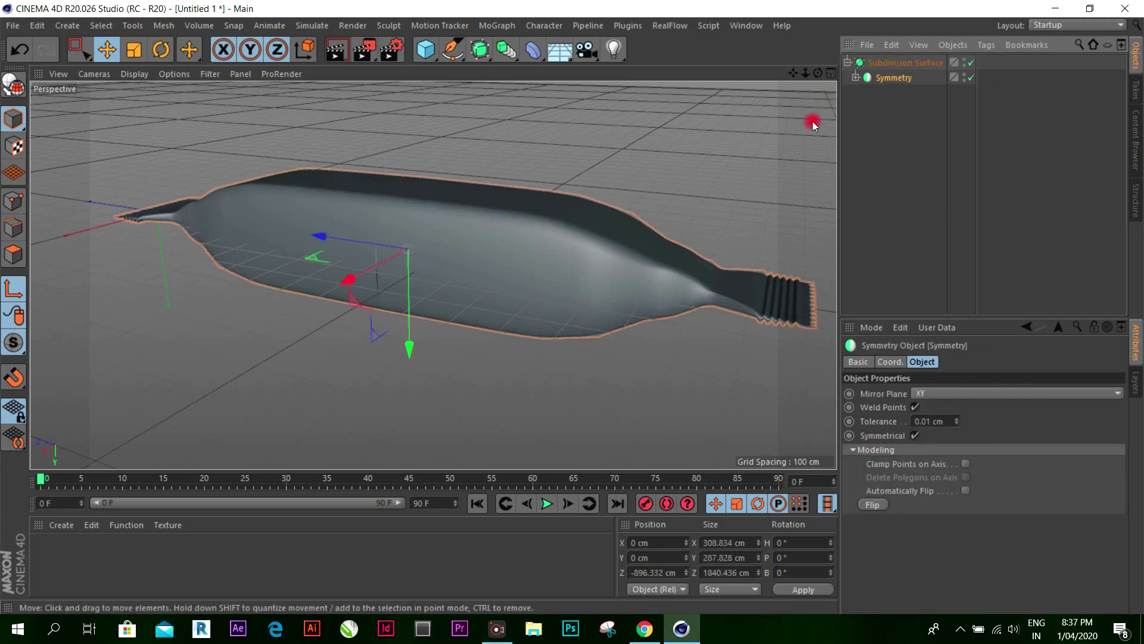
{"action": "left_click_drag", "start_coordinate": [820, 73], "coordinate": [464, 60]}
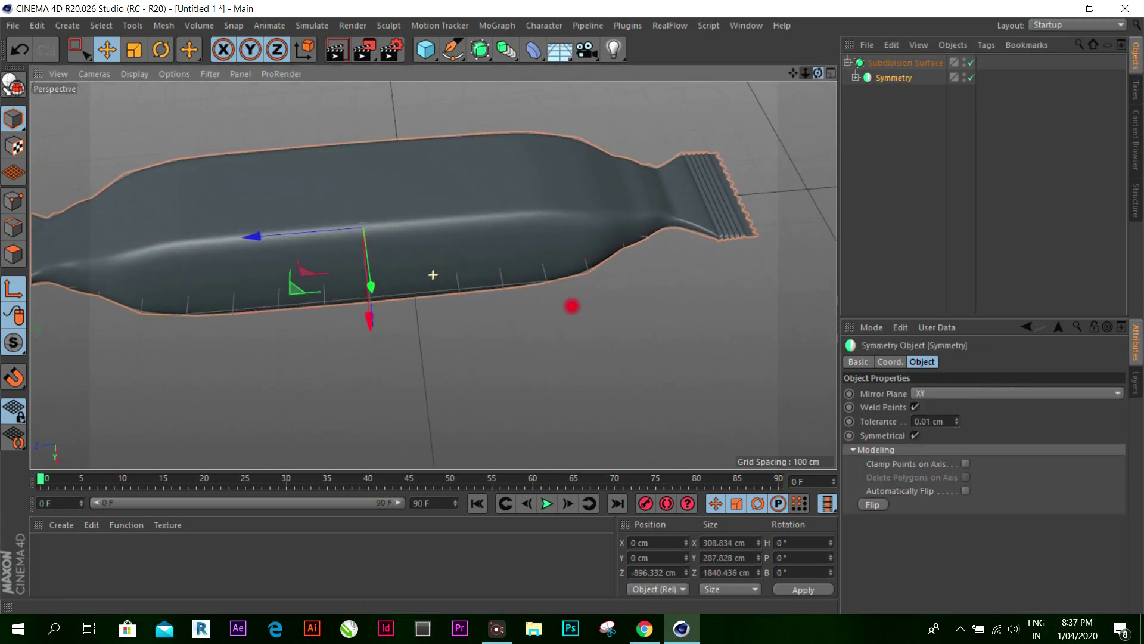
{"action": "left_click_drag", "start_coordinate": [310, 155], "coordinate": [332, 199]}
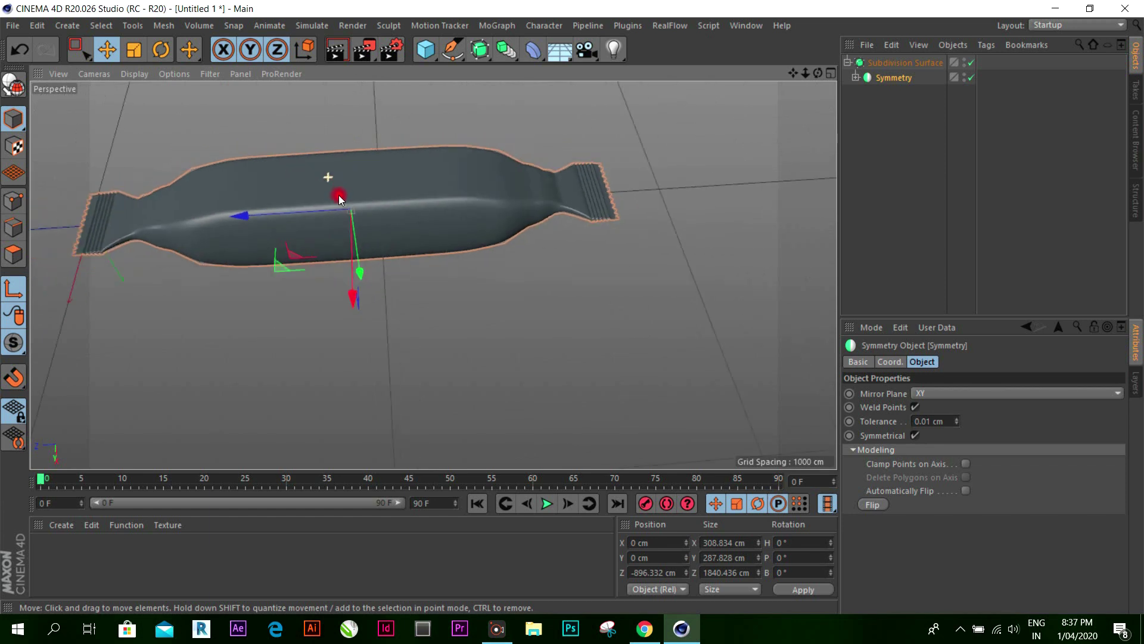
{"action": "mouse_move", "coordinate": [818, 73]}
{"action": "left_mouse_down"}
{"action": "mouse_move", "coordinate": [569, 314]}
{"action": "mouse_move", "coordinate": [805, 108]}
{"action": "mouse_move", "coordinate": [571, 306]}
{"action": "mouse_move", "coordinate": [727, 374]}
{"action": "left_mouse_up"}
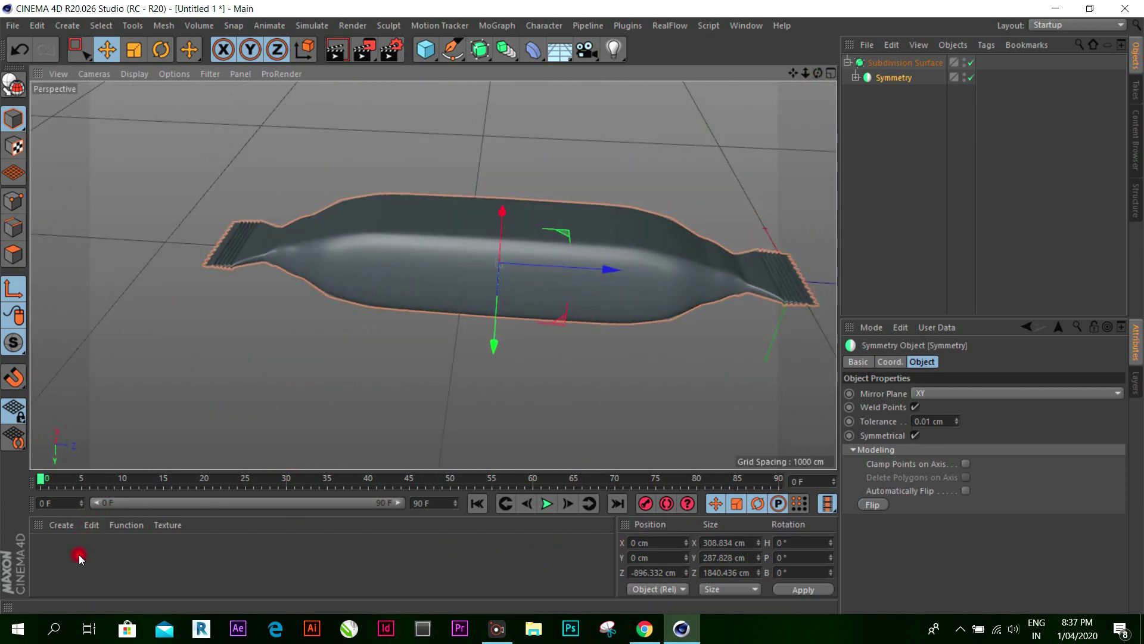
Step: Create a new material Mat, open its editor and choose to load an image for Color
{"action": "double_click", "coordinate": [171, 562]}
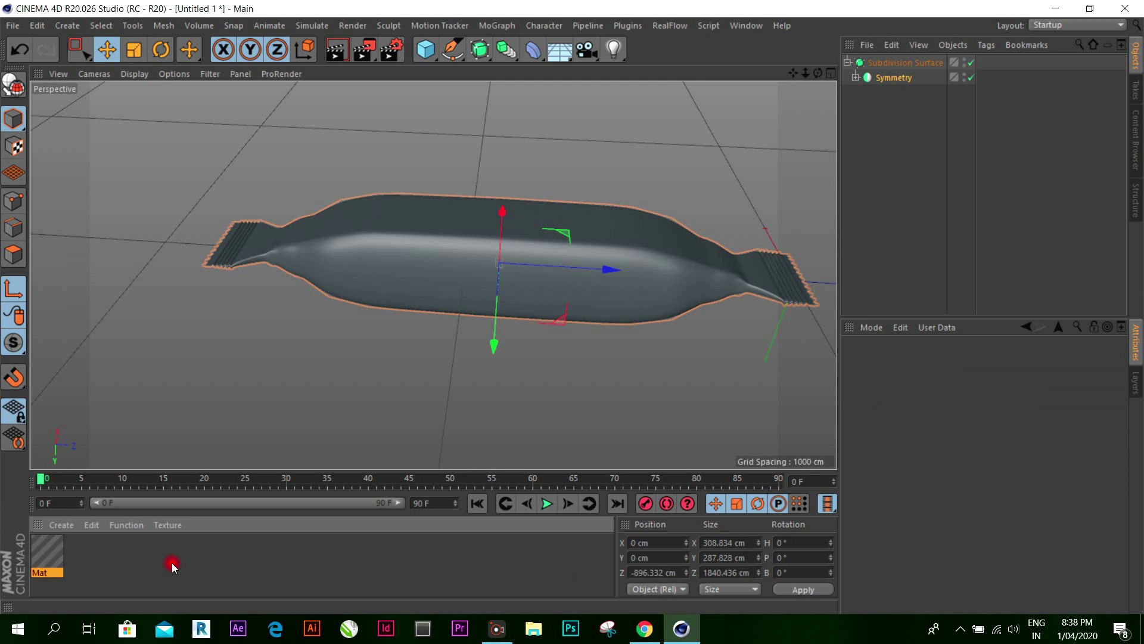
{"action": "left_click", "coordinate": [51, 552]}
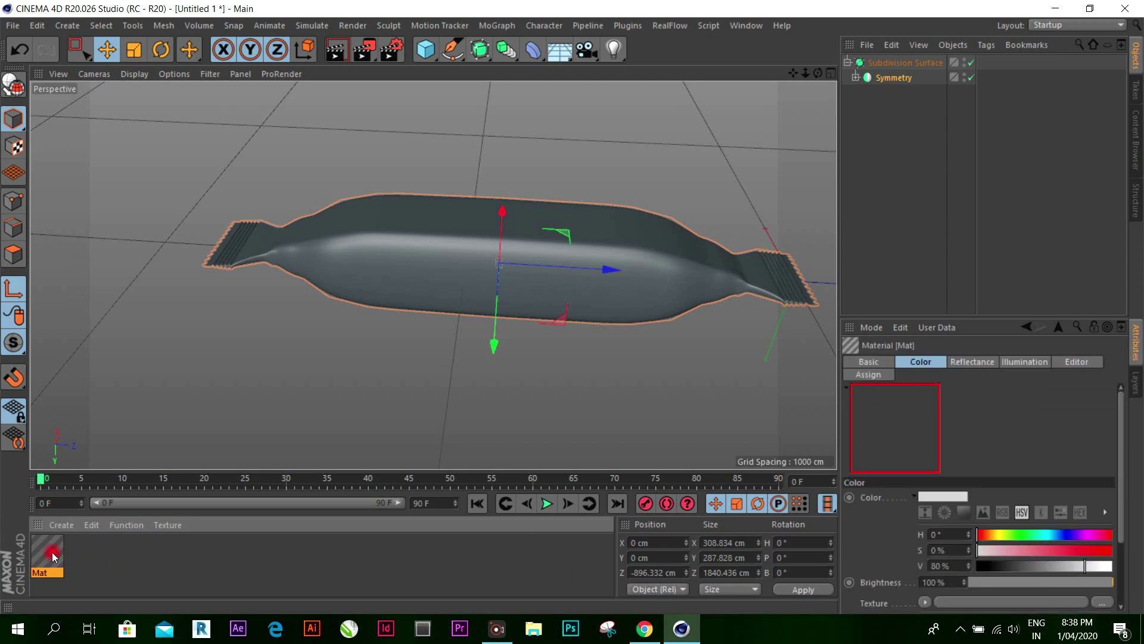
{"action": "double_click", "coordinate": [52, 554]}
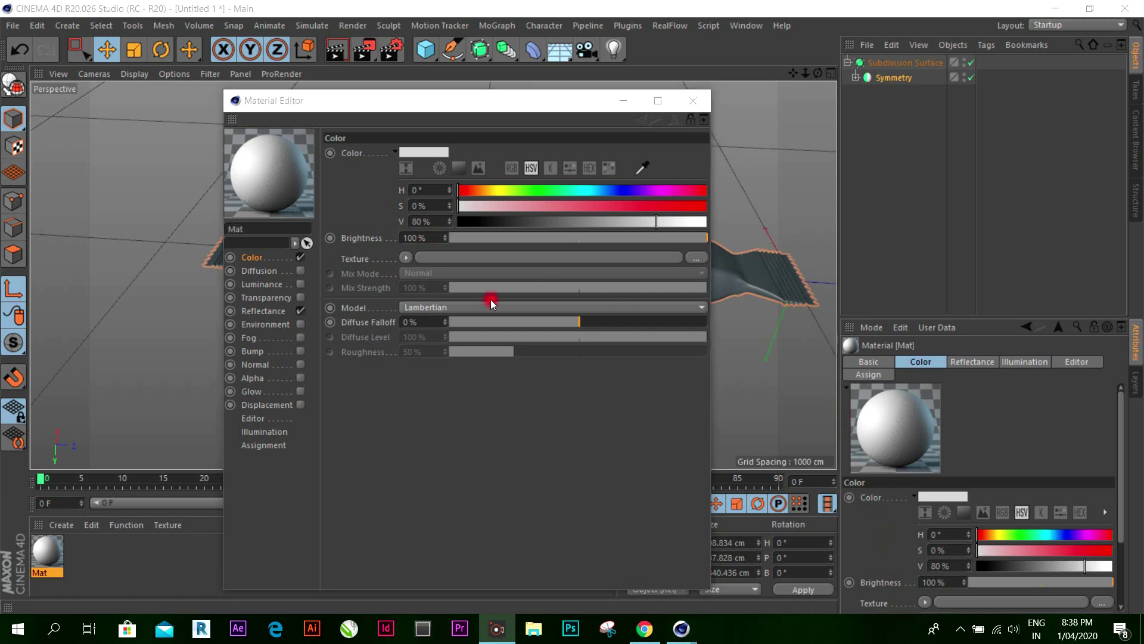
{"action": "left_click", "coordinate": [408, 256]}
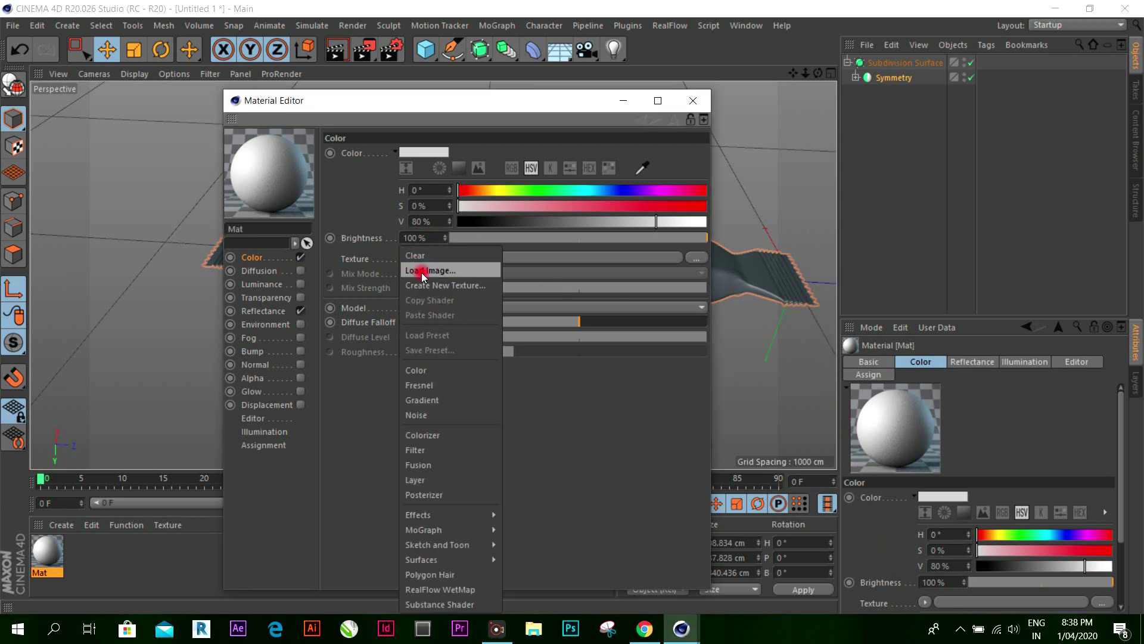
{"action": "left_click", "coordinate": [419, 273]}
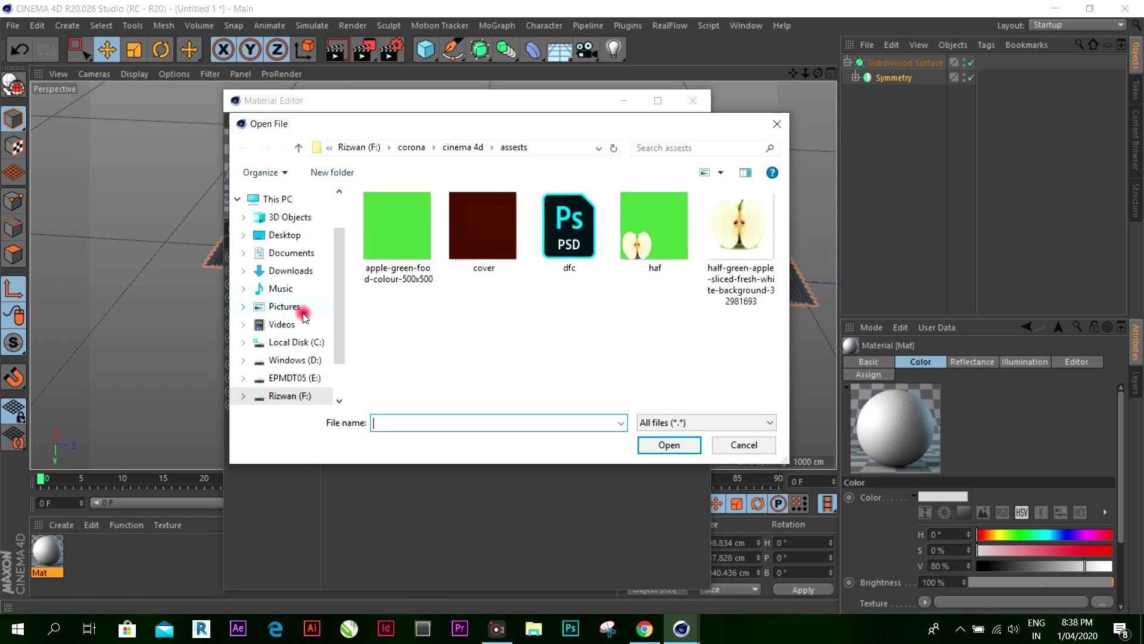
Step: Load unnamed.jpg from F:\corona\ILLUSTRATOR\Igoo as the Color texture and confirm the copy prompt
{"action": "left_click", "coordinate": [298, 378]}
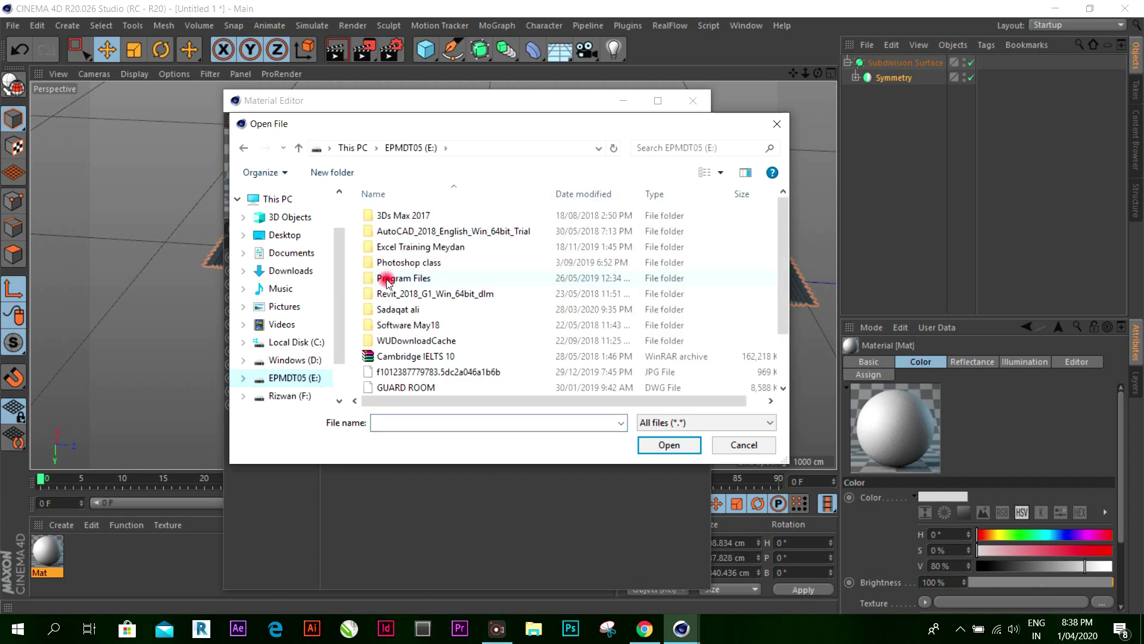
{"action": "left_click", "coordinate": [298, 395]}
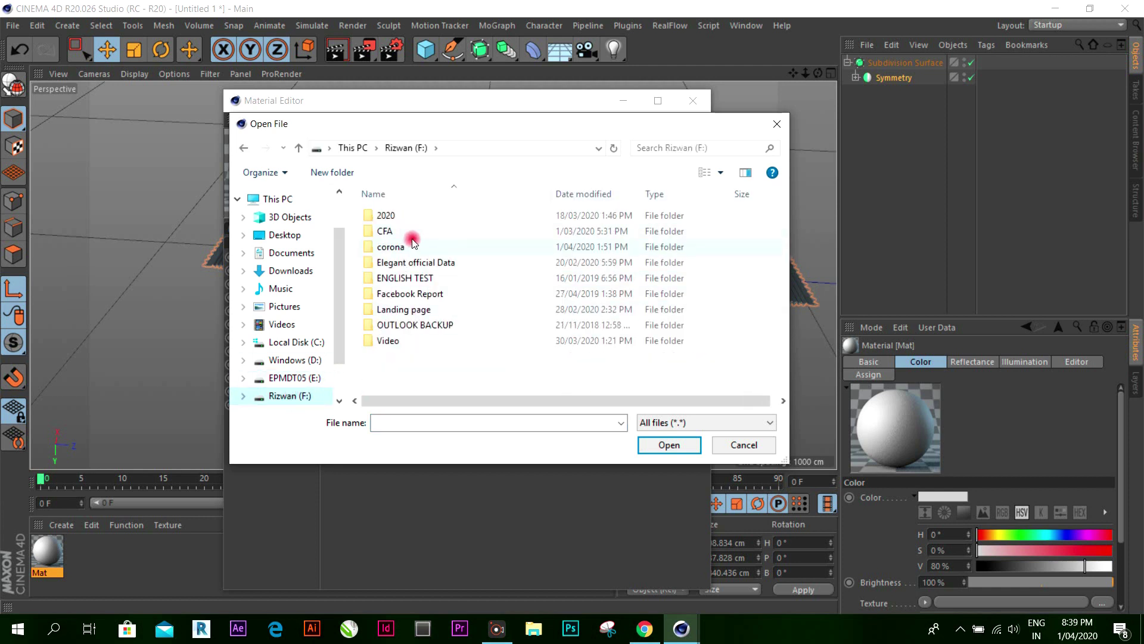
{"action": "double_click", "coordinate": [414, 242]}
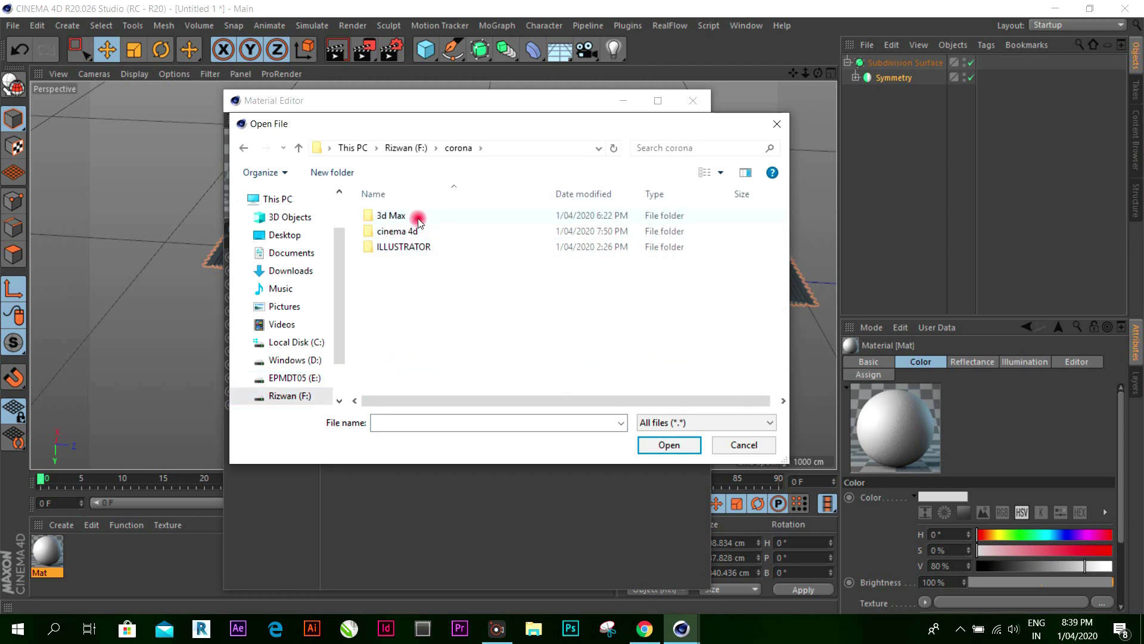
{"action": "double_click", "coordinate": [427, 247]}
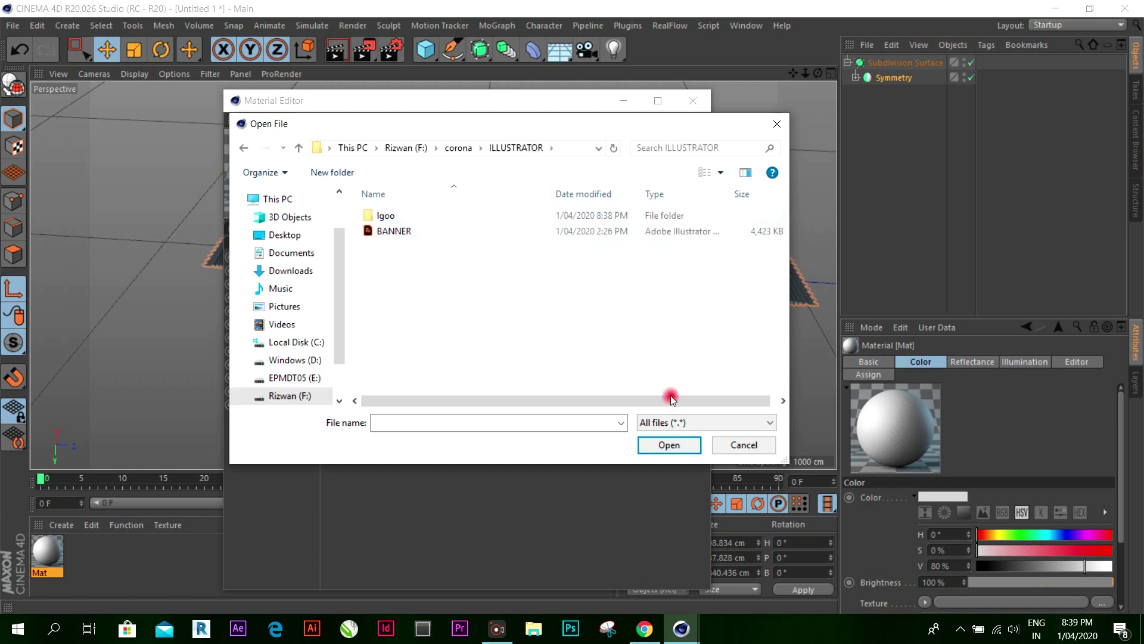
{"action": "double_click", "coordinate": [416, 216]}
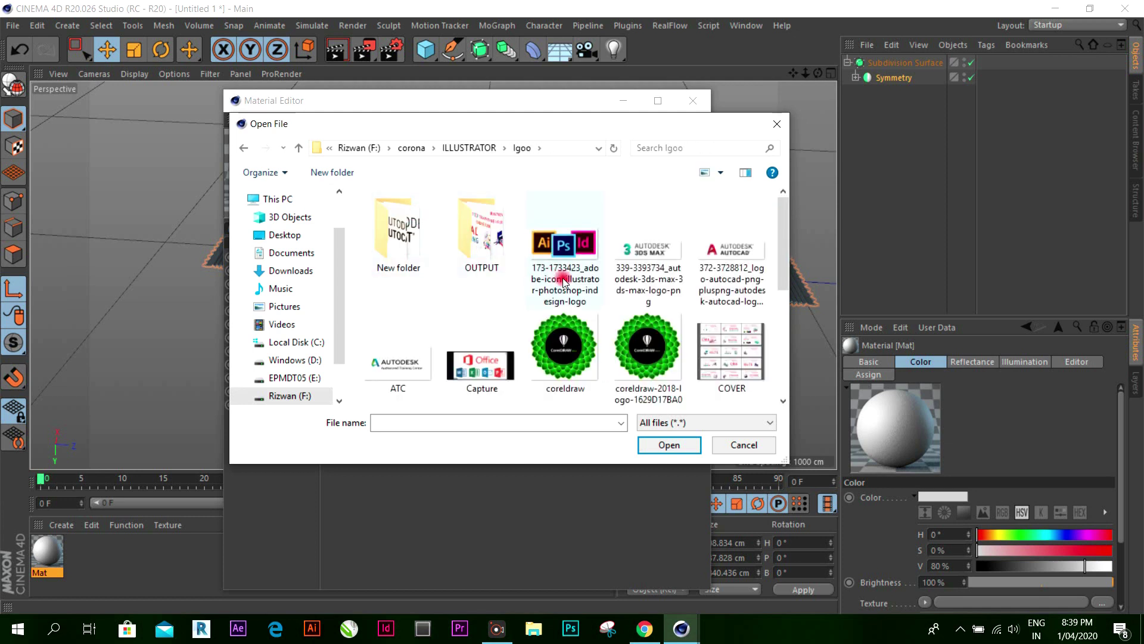
{"action": "scroll", "coordinate": [507, 286], "scroll_direction": "down", "scroll_amount": 2}
{"action": "left_click", "coordinate": [635, 368]}
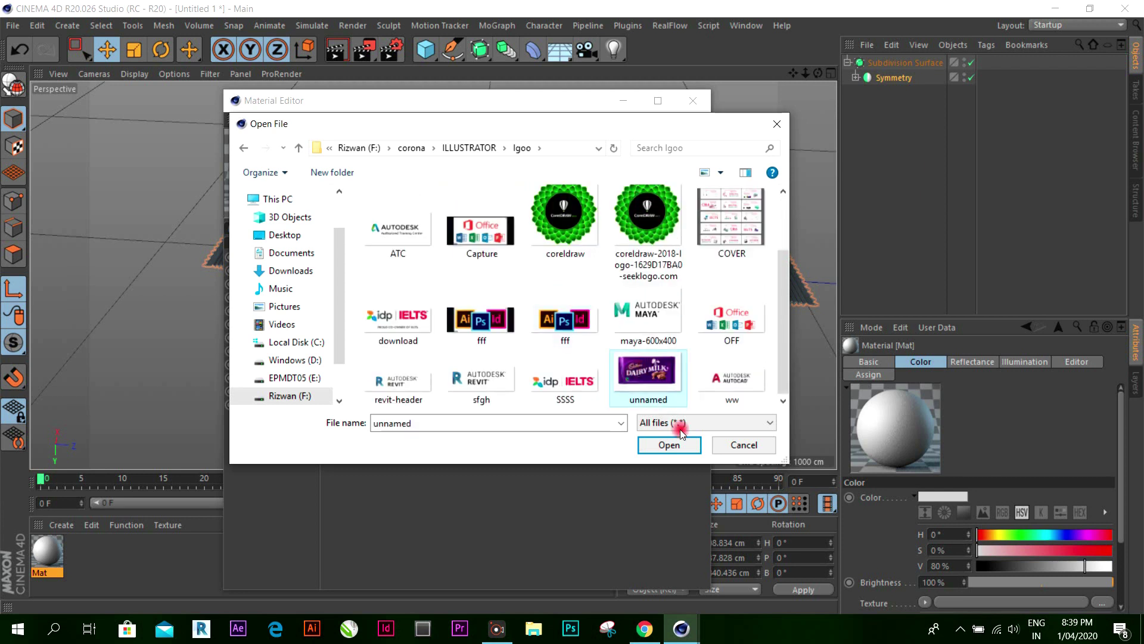
{"action": "left_click", "coordinate": [668, 444]}
{"action": "left_click", "coordinate": [651, 365]}
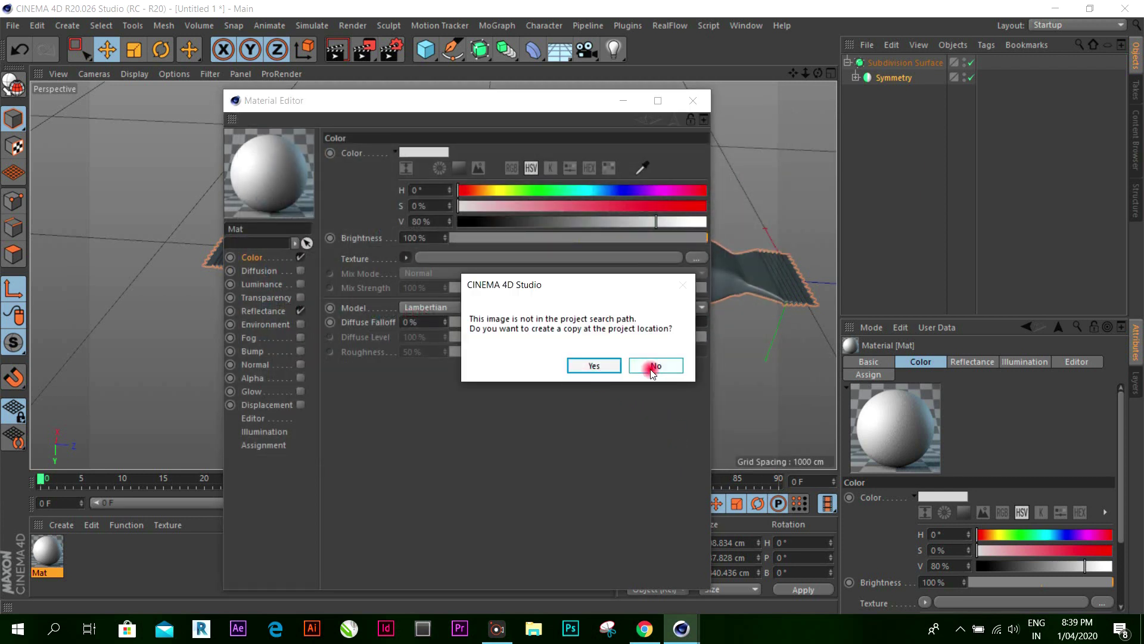
{"action": "left_click", "coordinate": [695, 101]}
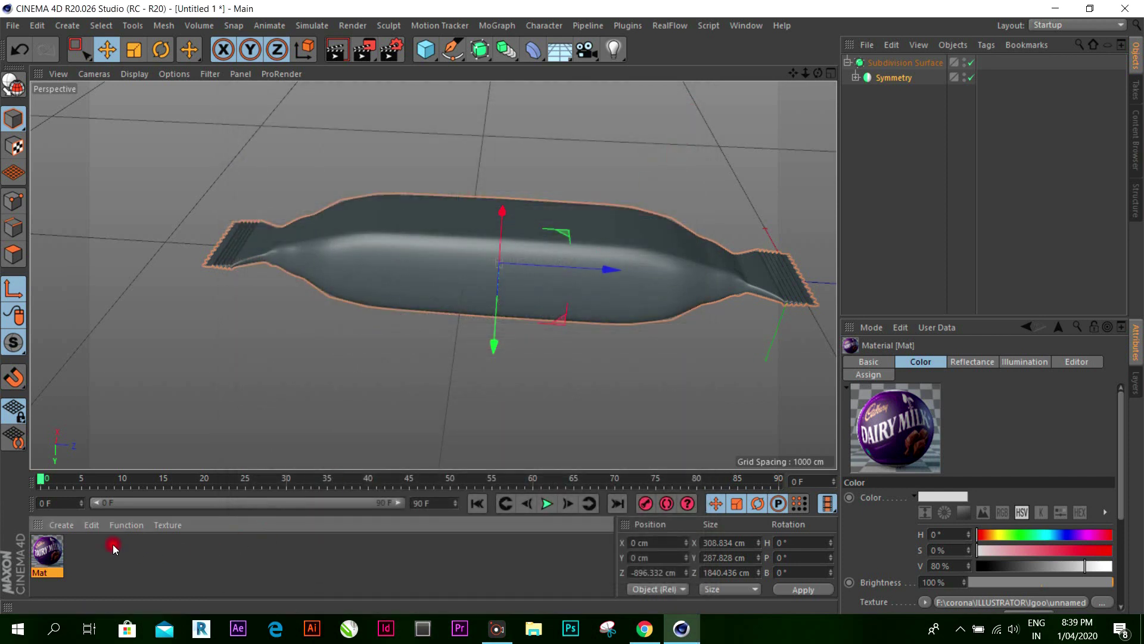
Step: Apply Mat to the candy wrapper and set its texture tag projection to Flat
{"action": "right_click", "coordinate": [61, 554]}
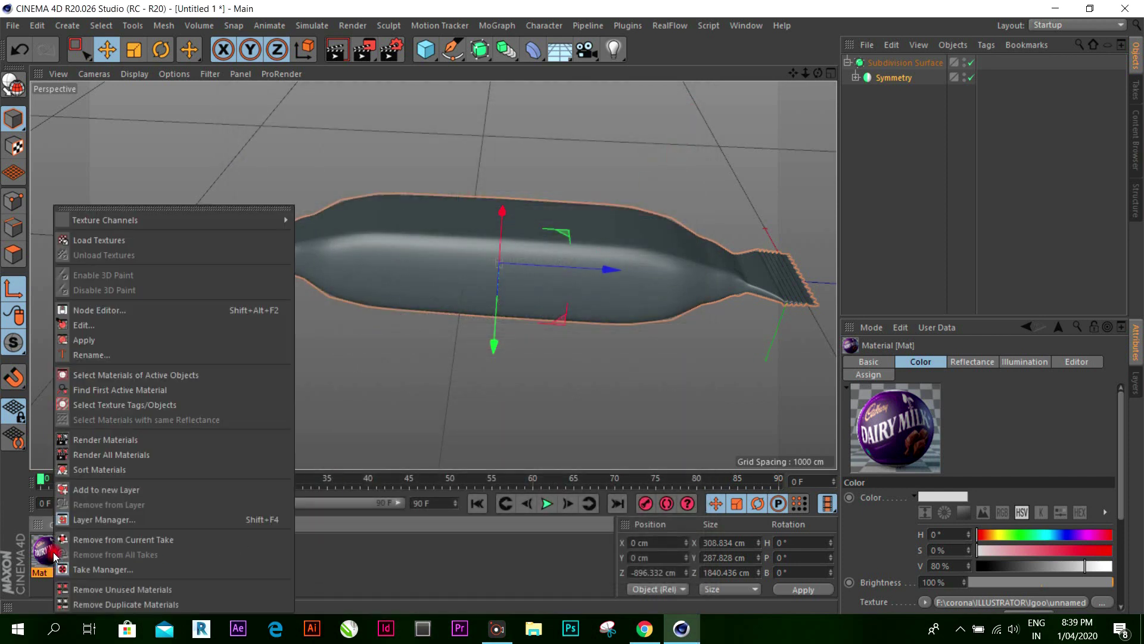
{"action": "left_click", "coordinate": [105, 340]}
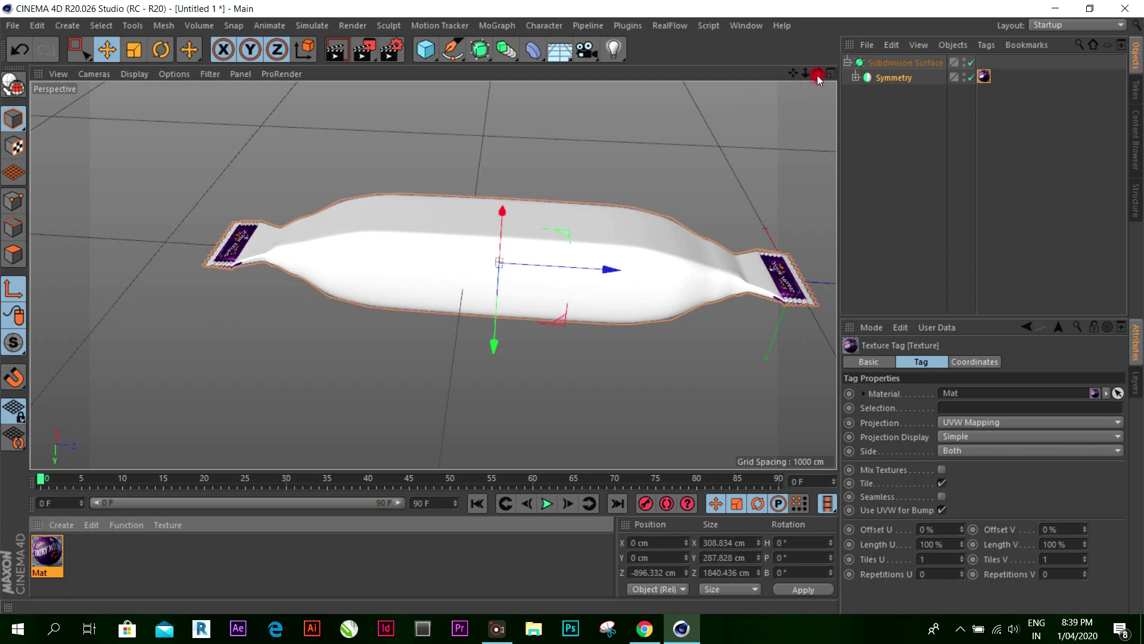
{"action": "mouse_move", "coordinate": [818, 73]}
{"action": "left_mouse_down"}
{"action": "mouse_move", "coordinate": [574, 311]}
{"action": "mouse_move", "coordinate": [564, 302]}
{"action": "mouse_move", "coordinate": [572, 308]}
{"action": "left_mouse_up"}
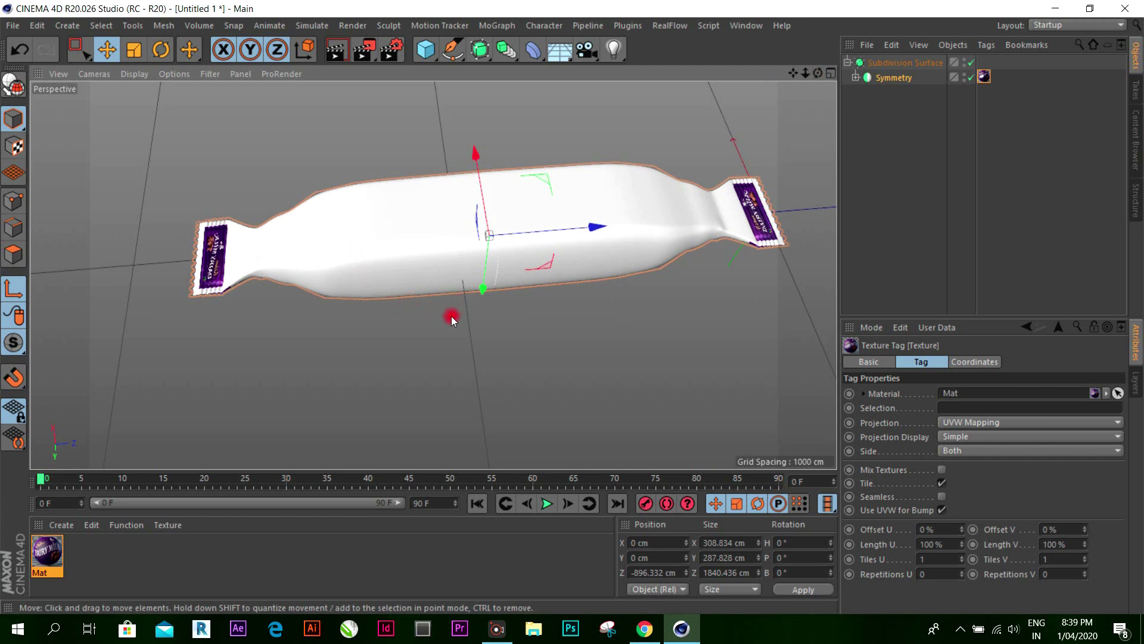
{"action": "left_click", "coordinate": [952, 424]}
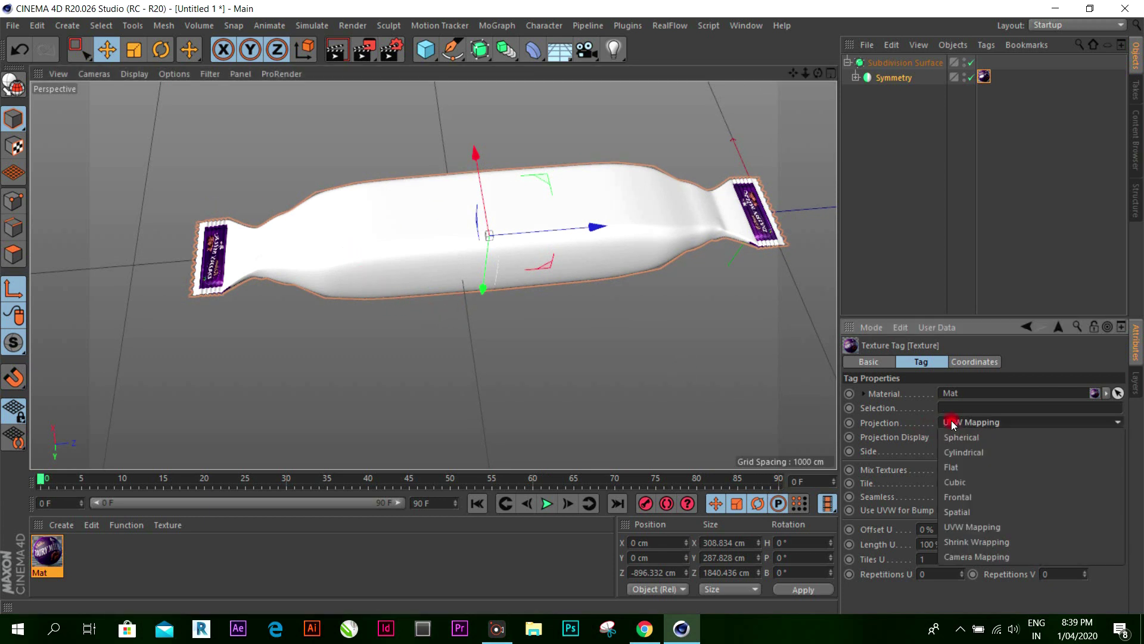
{"action": "left_click", "coordinate": [964, 464]}
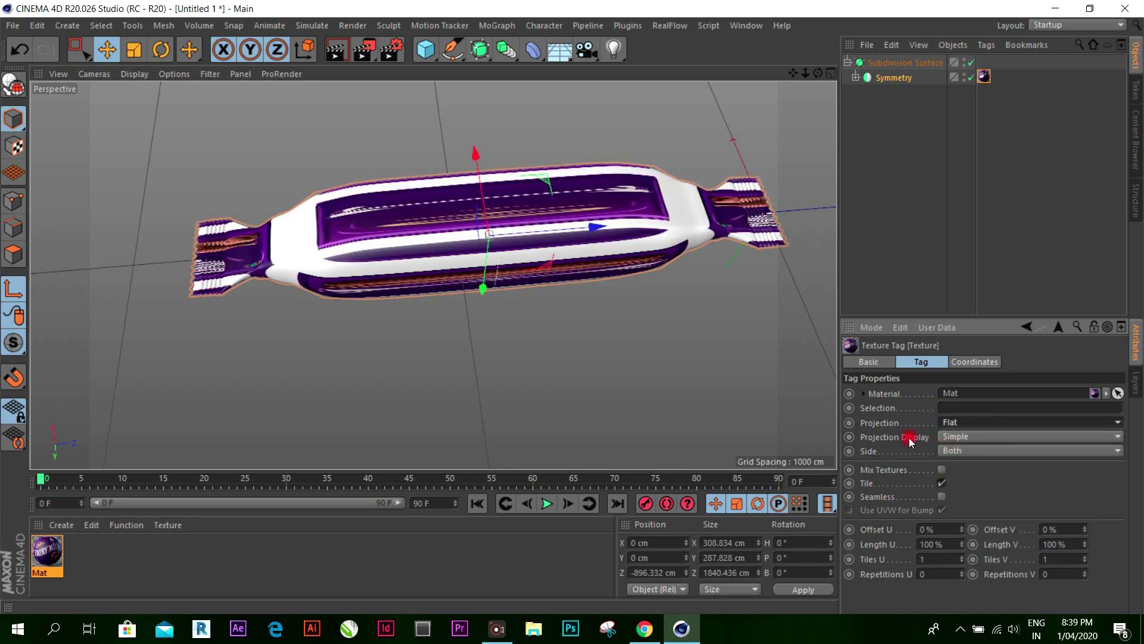
{"action": "double_click", "coordinate": [52, 556]}
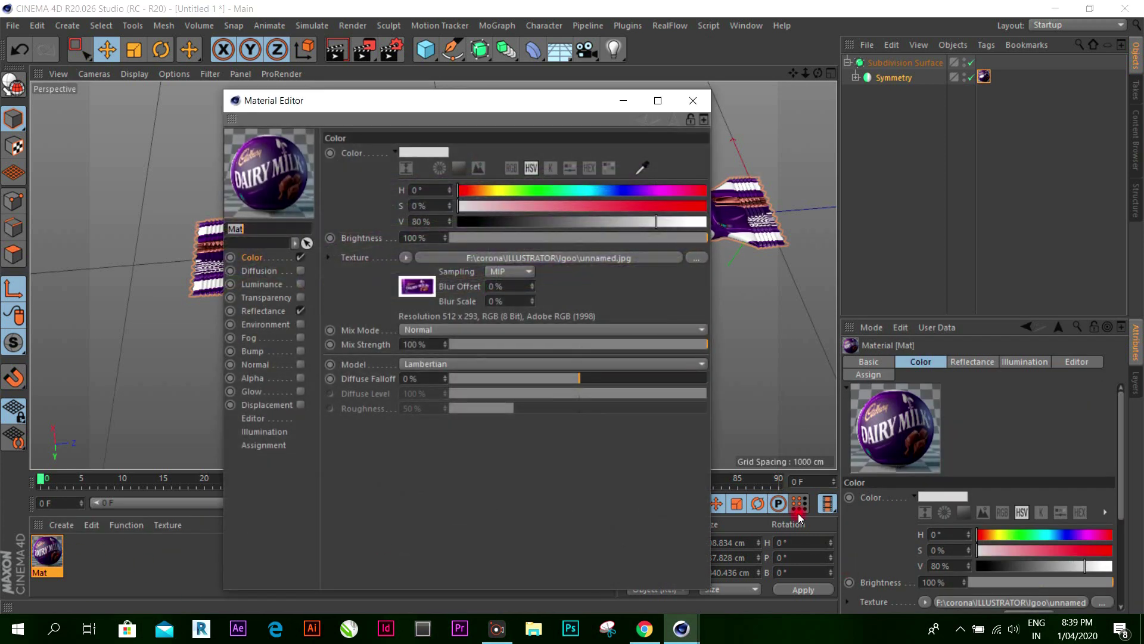
Step: Review Mat's Basic, Color and Reflectance attributes, toggling Luminance on and back off
{"action": "left_click", "coordinate": [699, 98]}
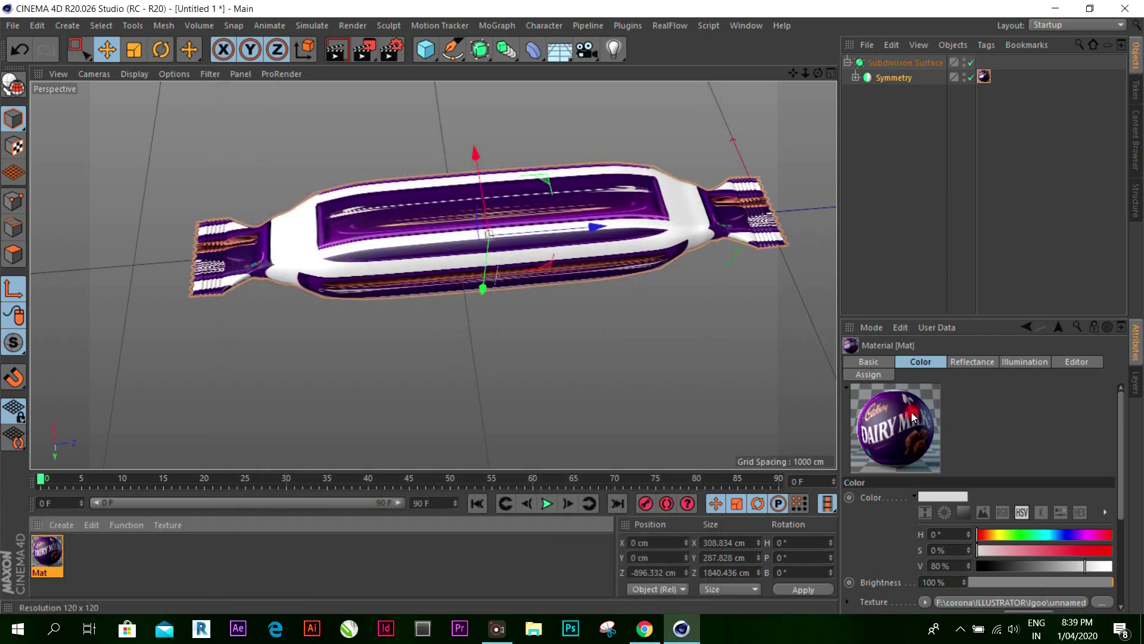
{"action": "scroll", "coordinate": [981, 440], "scroll_direction": "down", "scroll_amount": 3}
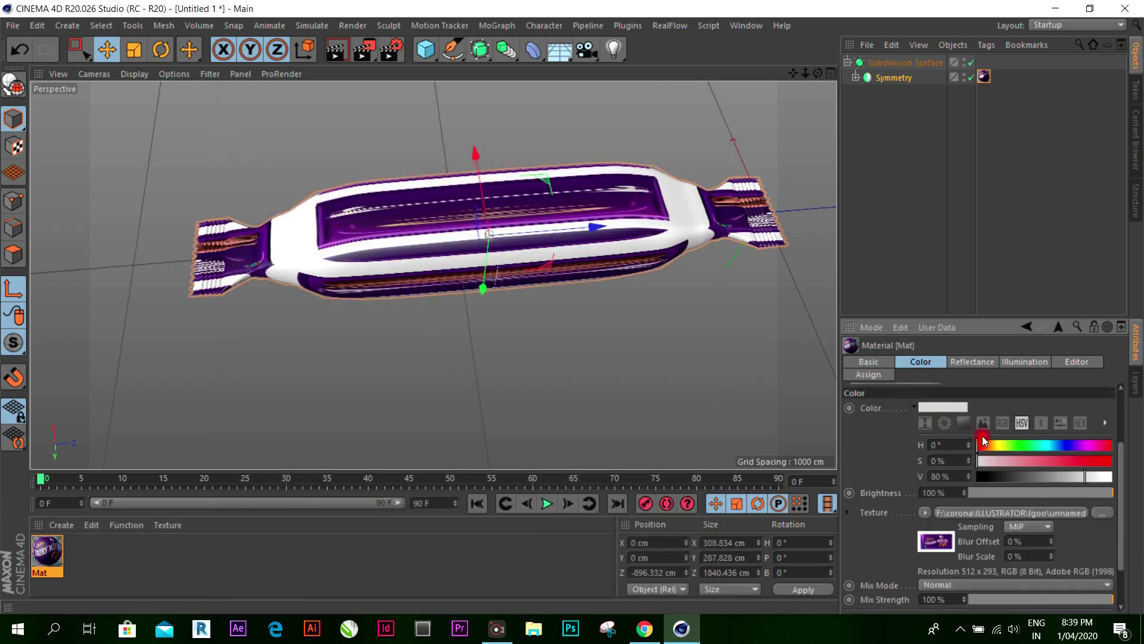
{"action": "scroll", "coordinate": [983, 525], "scroll_direction": "down", "scroll_amount": 2}
{"action": "scroll", "coordinate": [977, 539], "scroll_direction": "down", "scroll_amount": 2}
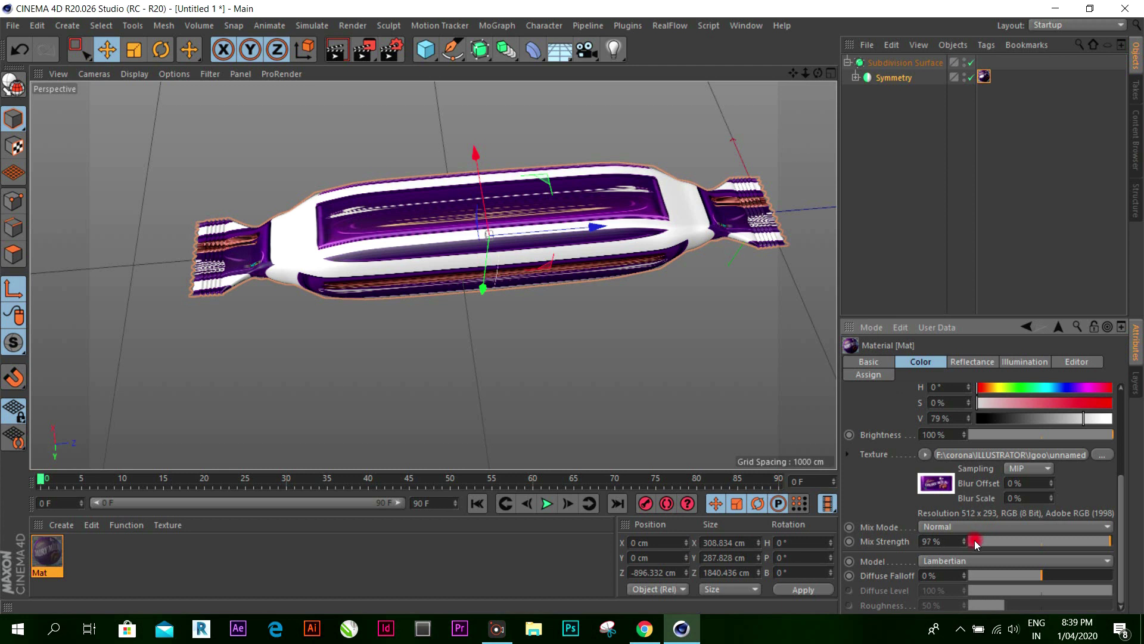
{"action": "scroll", "coordinate": [982, 537], "scroll_direction": "up", "scroll_amount": 1}
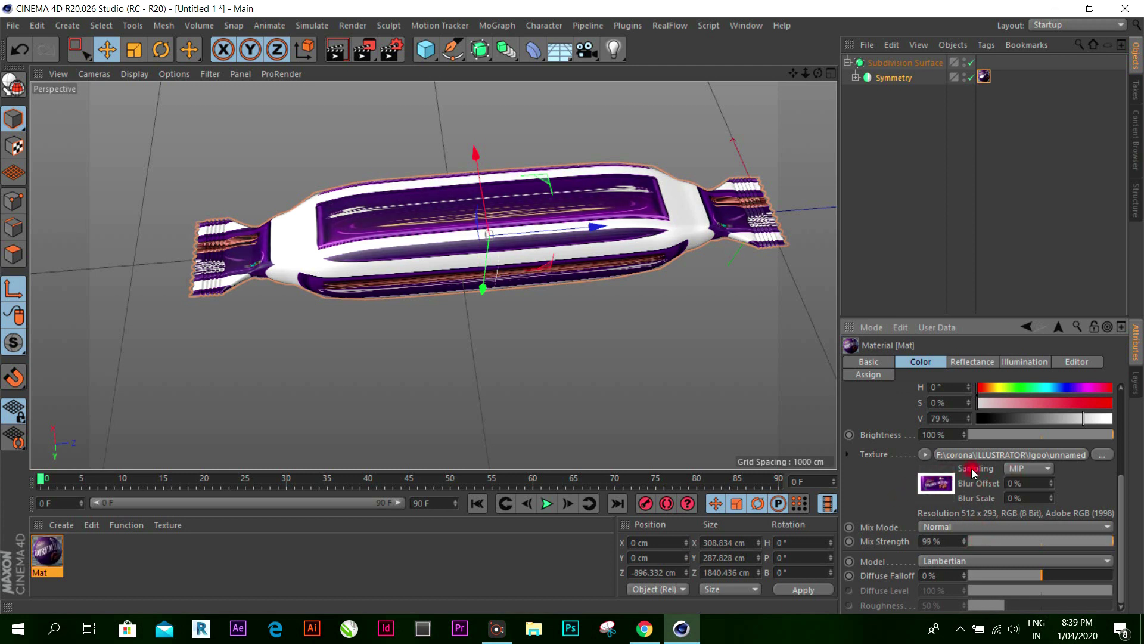
{"action": "left_click", "coordinate": [871, 361]}
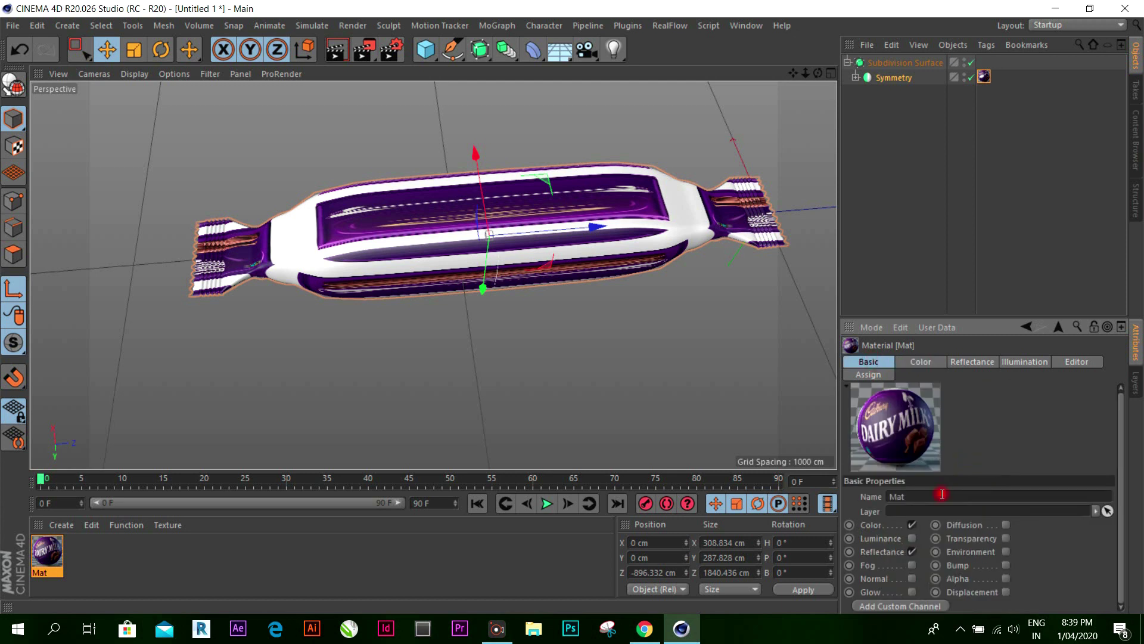
{"action": "left_click", "coordinate": [915, 532]}
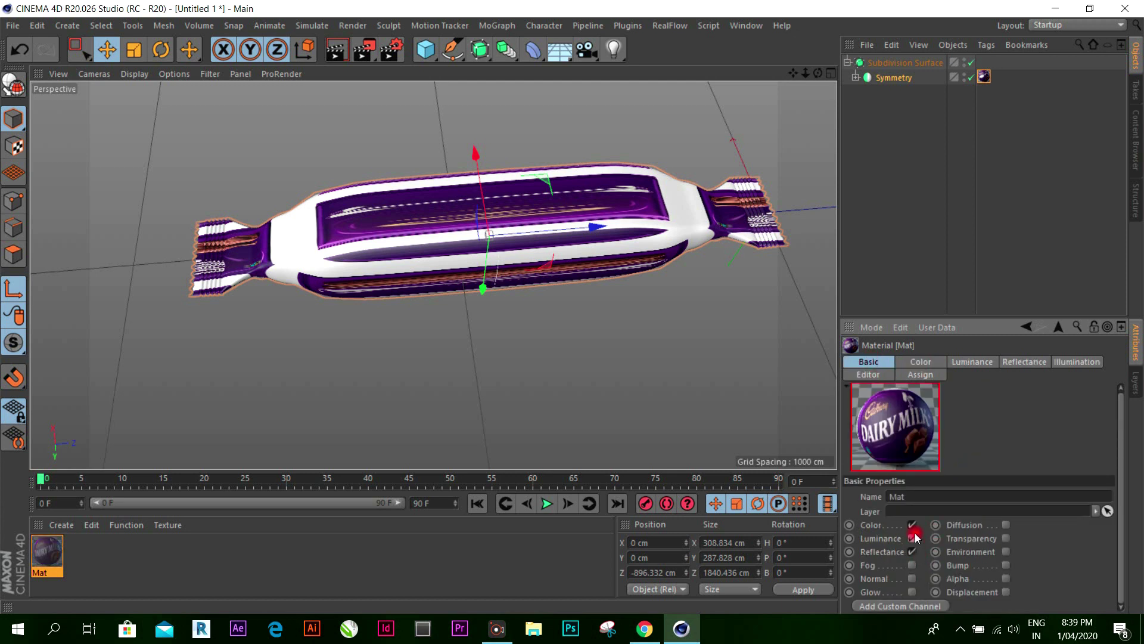
{"action": "left_click", "coordinate": [915, 533]}
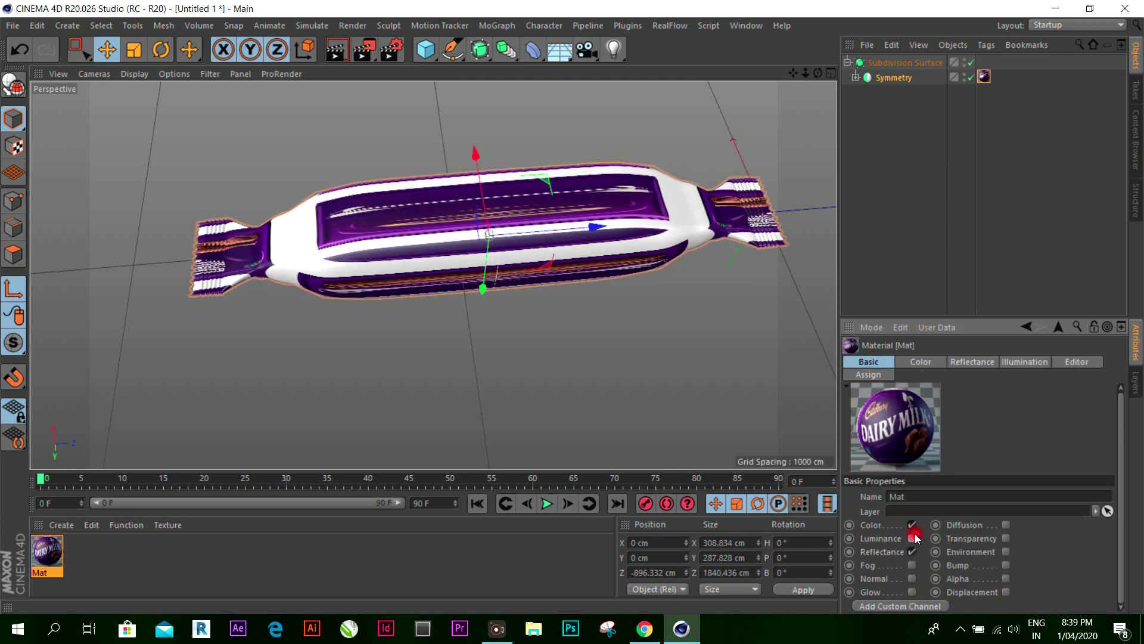
{"action": "left_click", "coordinate": [923, 361]}
{"action": "left_click", "coordinate": [972, 364]}
{"action": "left_click", "coordinate": [874, 361]}
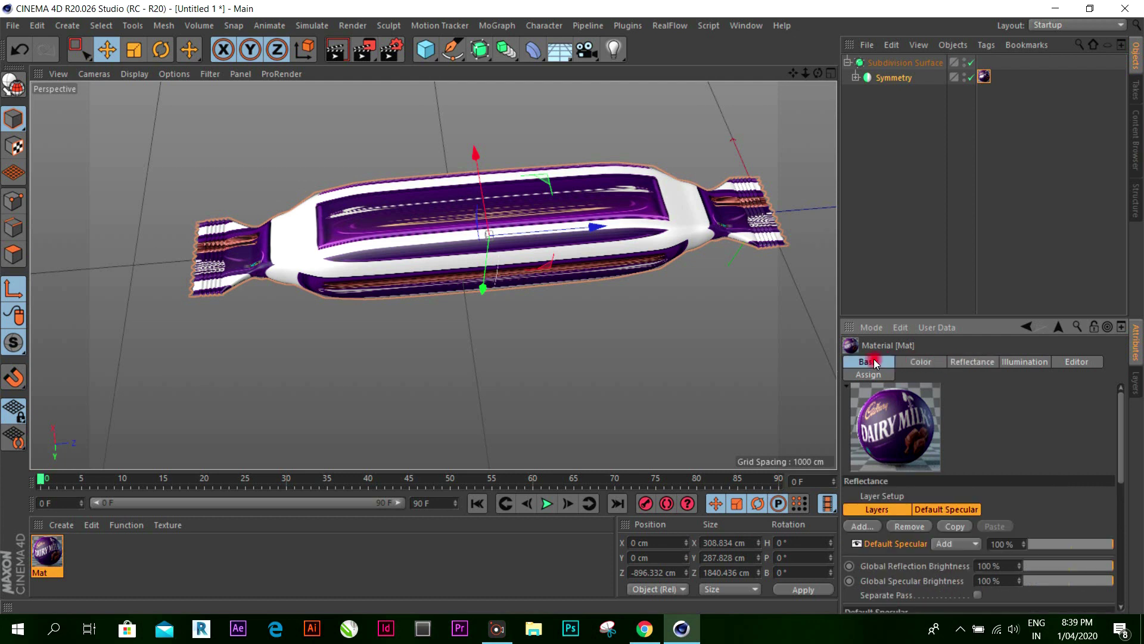
{"action": "left_click", "coordinate": [238, 557]}
Step: Reopen Mat's editor and inspect the unnamed.jpg bitmap shader settings, then close it
{"action": "double_click", "coordinate": [47, 552]}
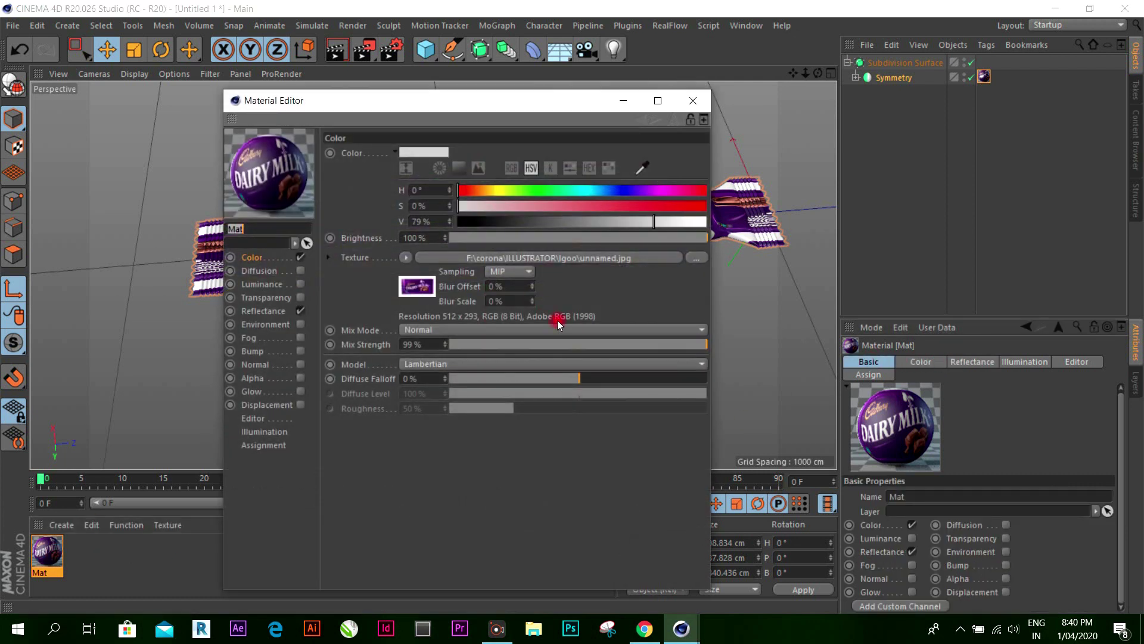
{"action": "left_click_drag", "start_coordinate": [544, 98], "coordinate": [838, 89]}
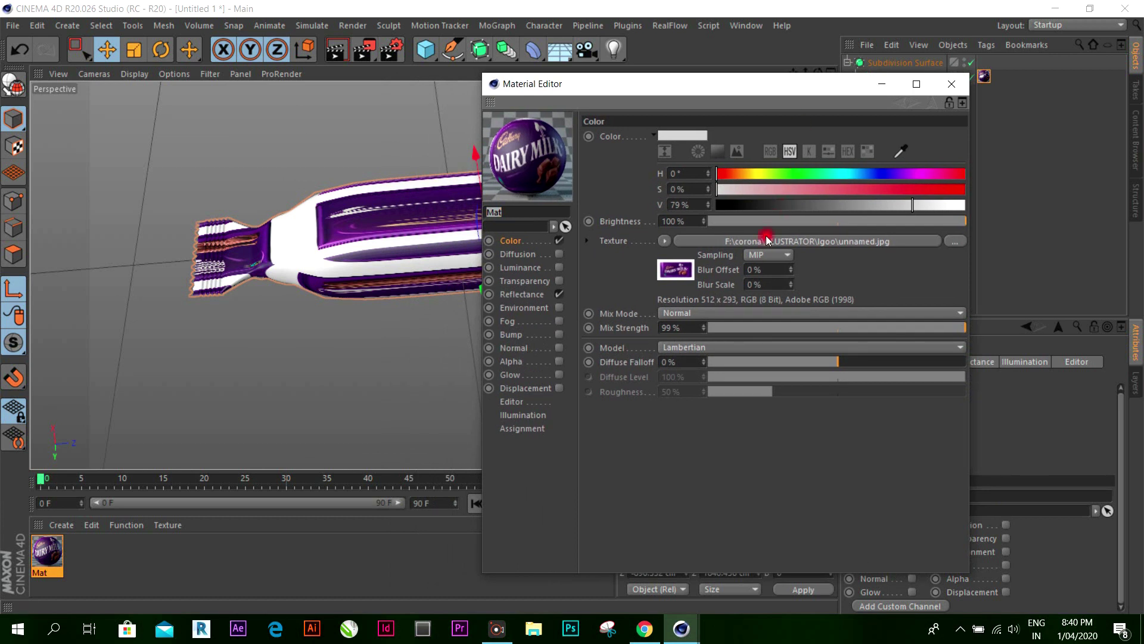
{"action": "left_click", "coordinate": [686, 273]}
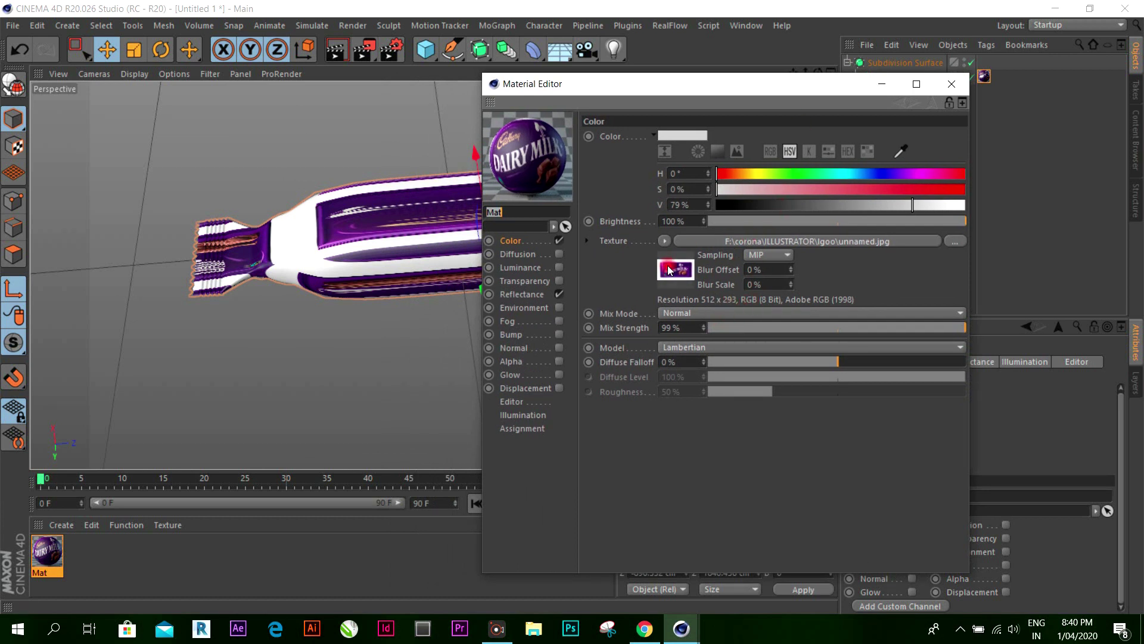
{"action": "left_click", "coordinate": [686, 273]}
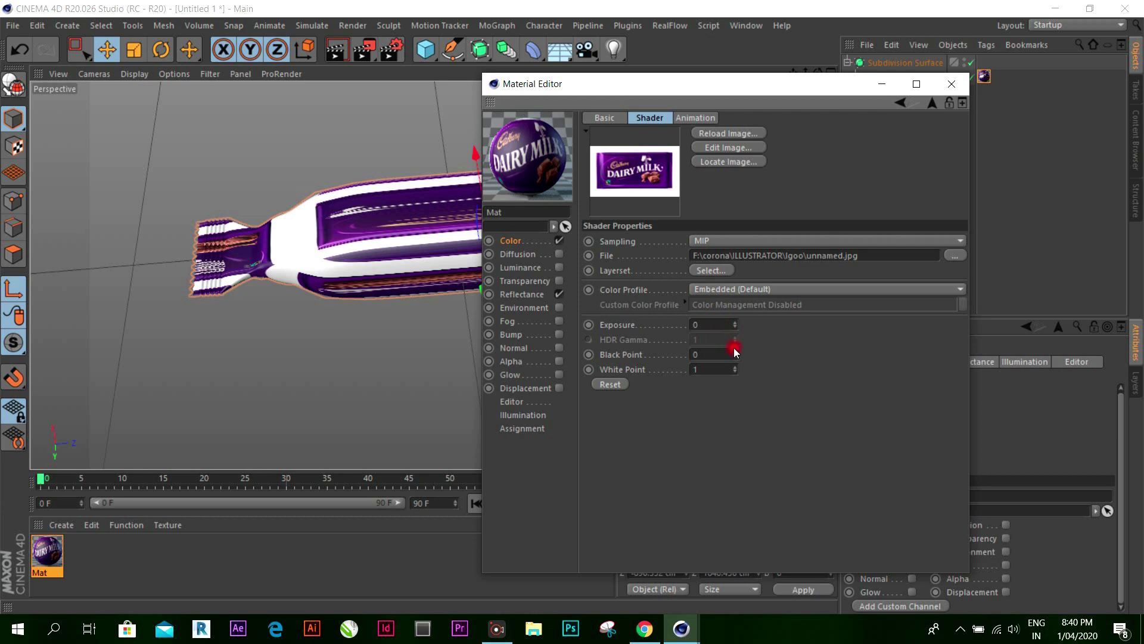
{"action": "left_click", "coordinate": [952, 84]}
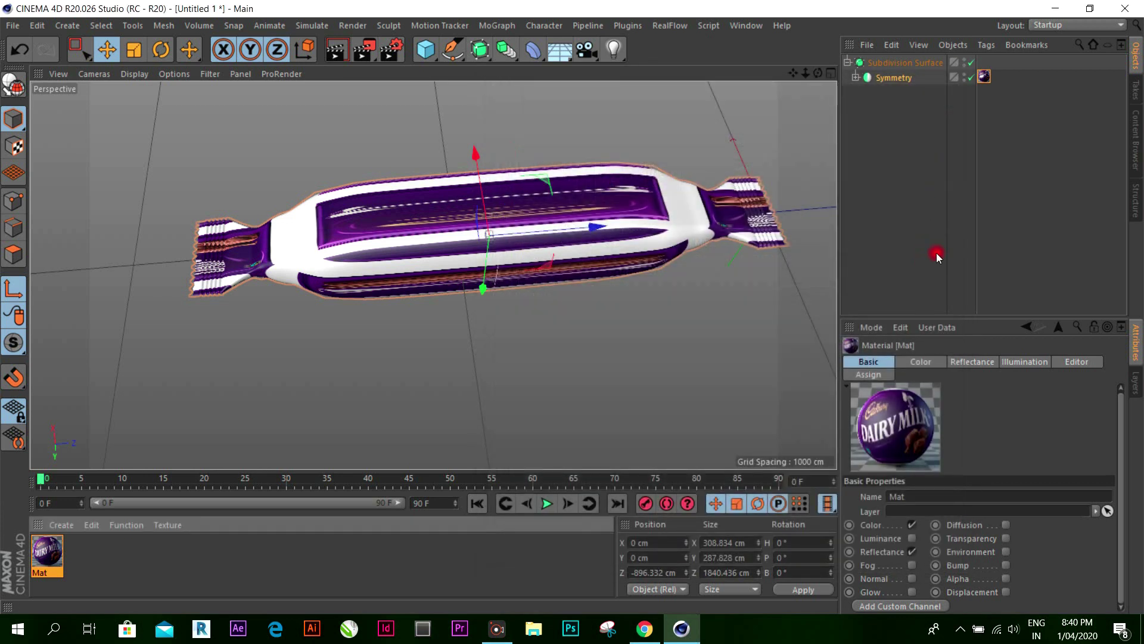
Step: Select the wrapper's texture tag and change its projection from Cylindrical to Frontal
{"action": "left_click", "coordinate": [986, 77]}
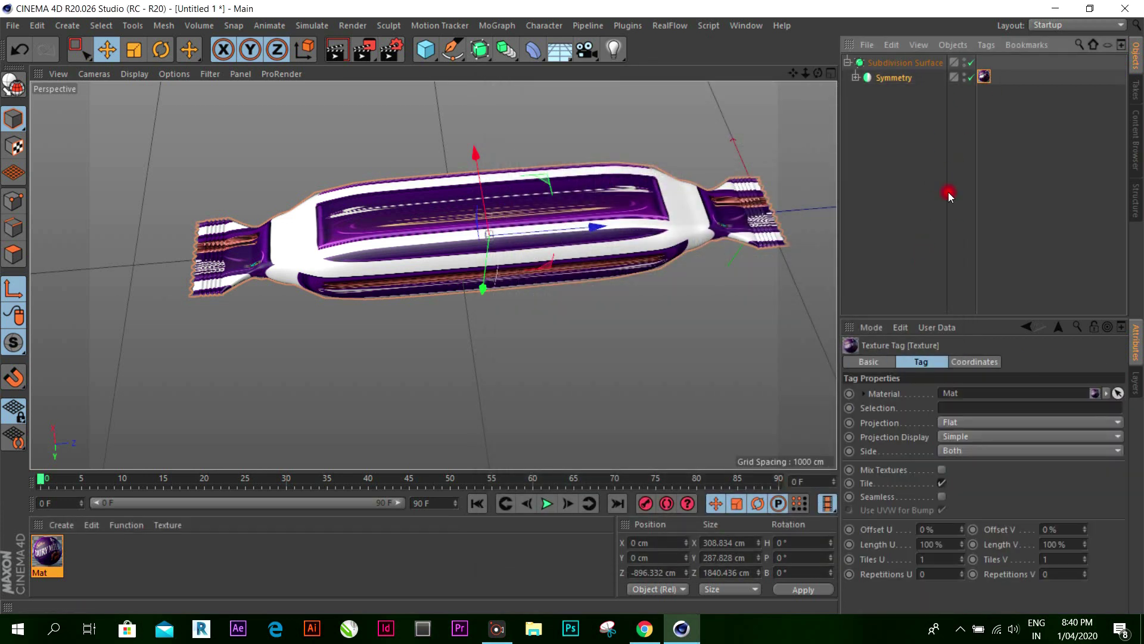
{"action": "left_click", "coordinate": [967, 424]}
{"action": "left_click", "coordinate": [971, 449]}
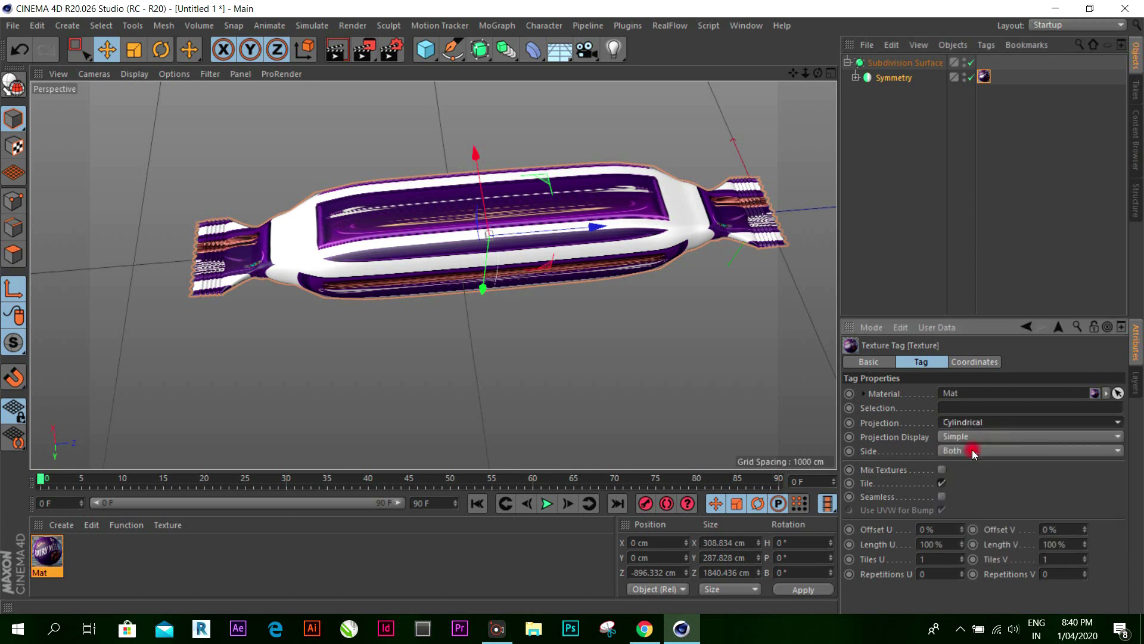
{"action": "left_click", "coordinate": [972, 437]}
{"action": "left_click", "coordinate": [969, 452]}
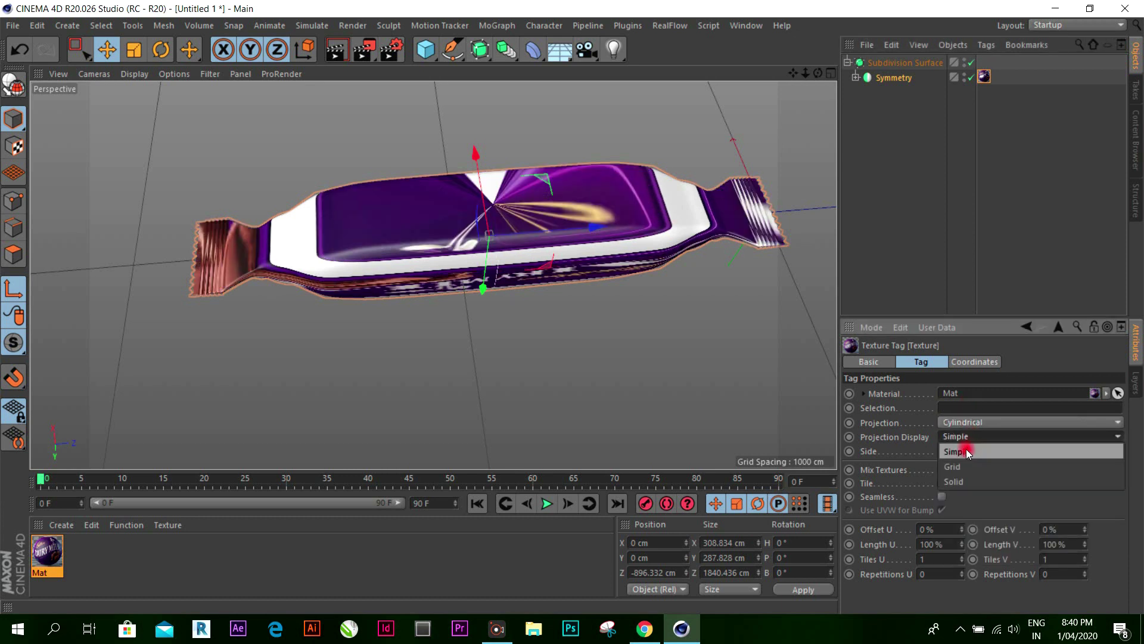
{"action": "left_click", "coordinate": [967, 423]}
{"action": "left_click", "coordinate": [970, 496]}
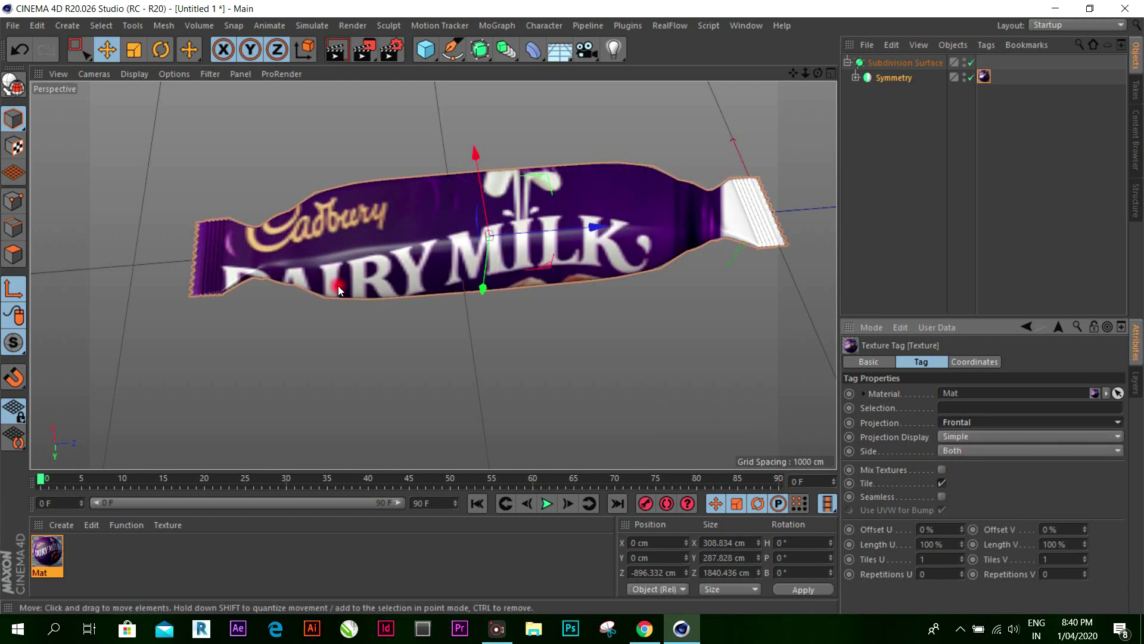
Step: Scale the Symmetry object along Z until the wrapper's Size Z reads about 1588 cm
{"action": "left_click", "coordinate": [134, 57]}
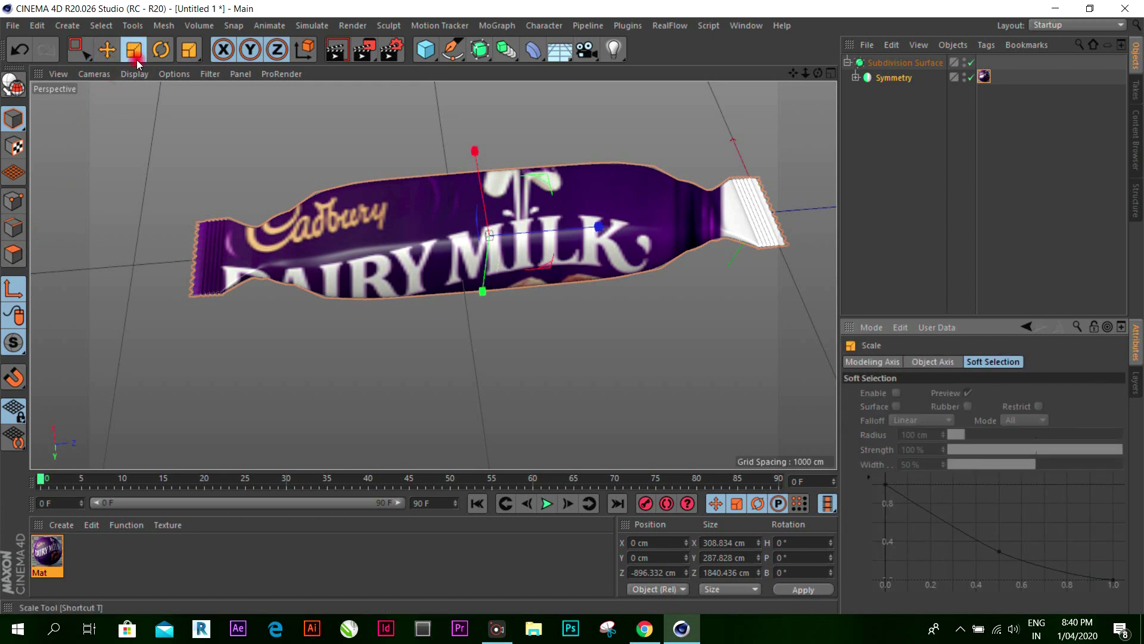
{"action": "left_click_drag", "start_coordinate": [598, 226], "coordinate": [570, 231]}
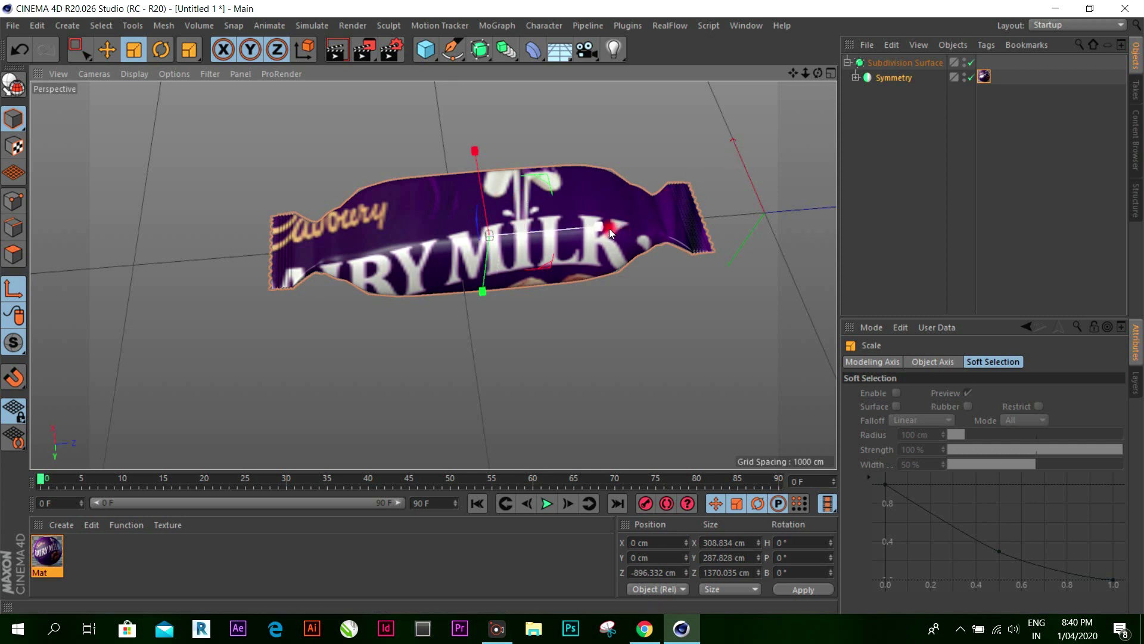
{"action": "left_click_drag", "start_coordinate": [603, 225], "coordinate": [610, 226]}
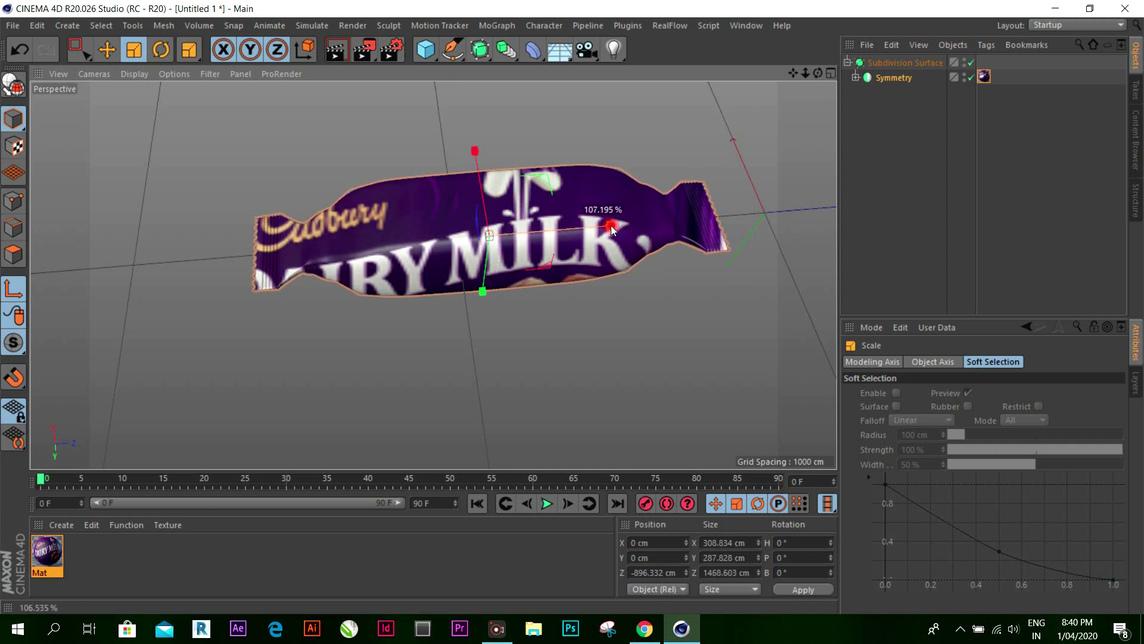
{"action": "left_click_drag", "start_coordinate": [573, 307], "coordinate": [571, 302], "text": "alt"}
{"action": "mouse_move", "coordinate": [433, 275]}
{"action": "left_mouse_down", "text": "alt"}
{"action": "mouse_move", "coordinate": [406, 286]}
{"action": "mouse_move", "coordinate": [494, 278]}
{"action": "left_mouse_up", "text": "alt"}
{"action": "left_click_drag", "start_coordinate": [623, 274], "coordinate": [622, 273]}
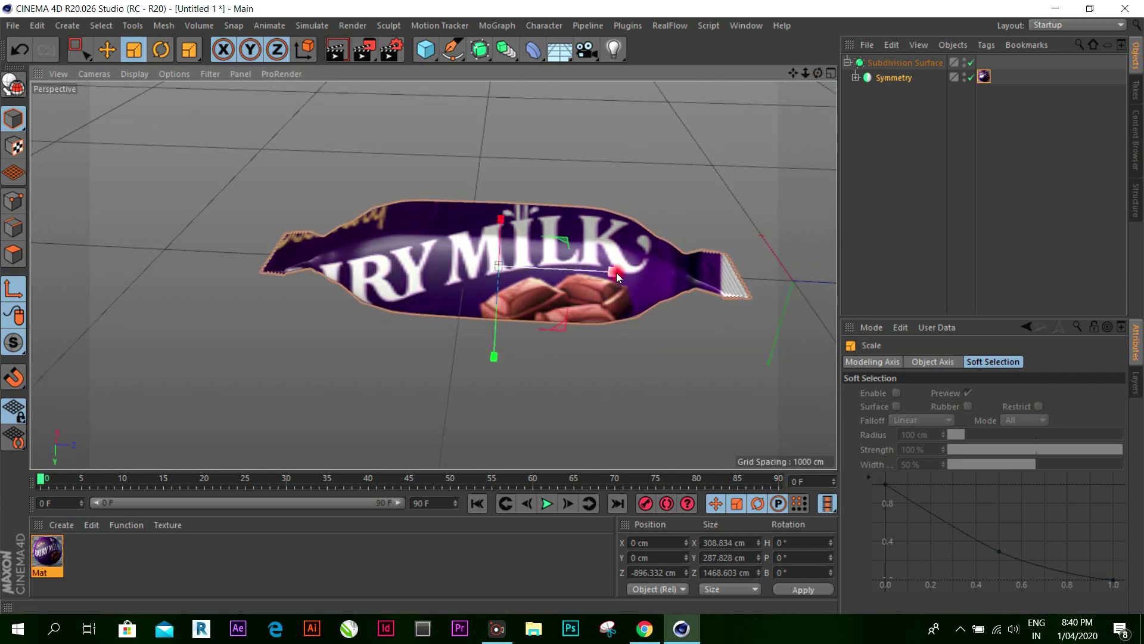
{"action": "left_click", "coordinate": [857, 406]}
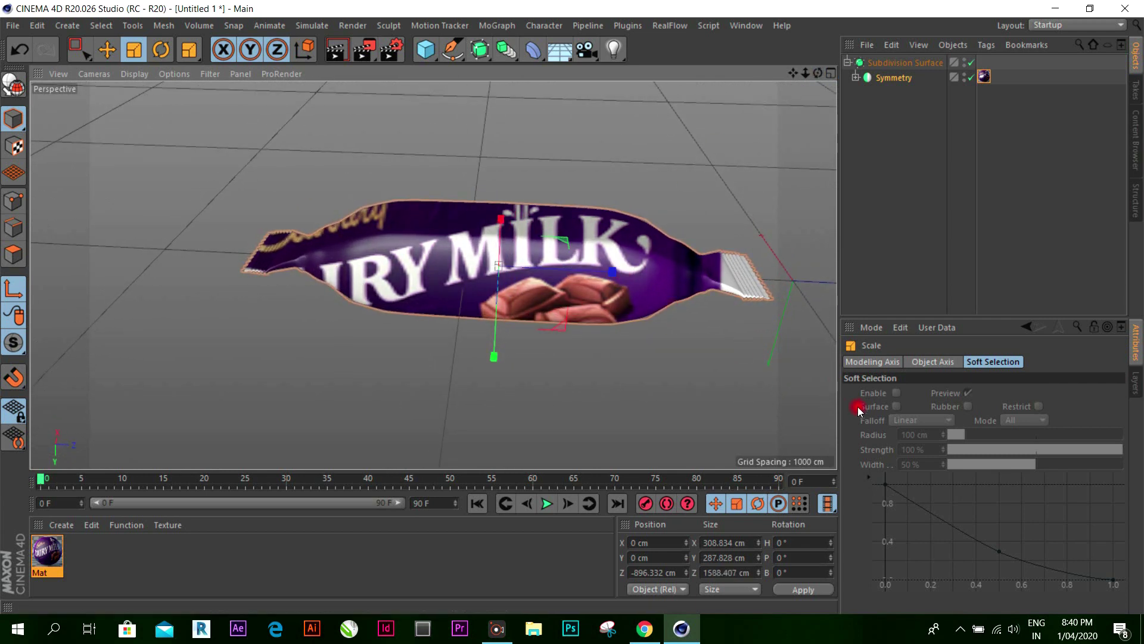
{"action": "left_click", "coordinate": [984, 77]}
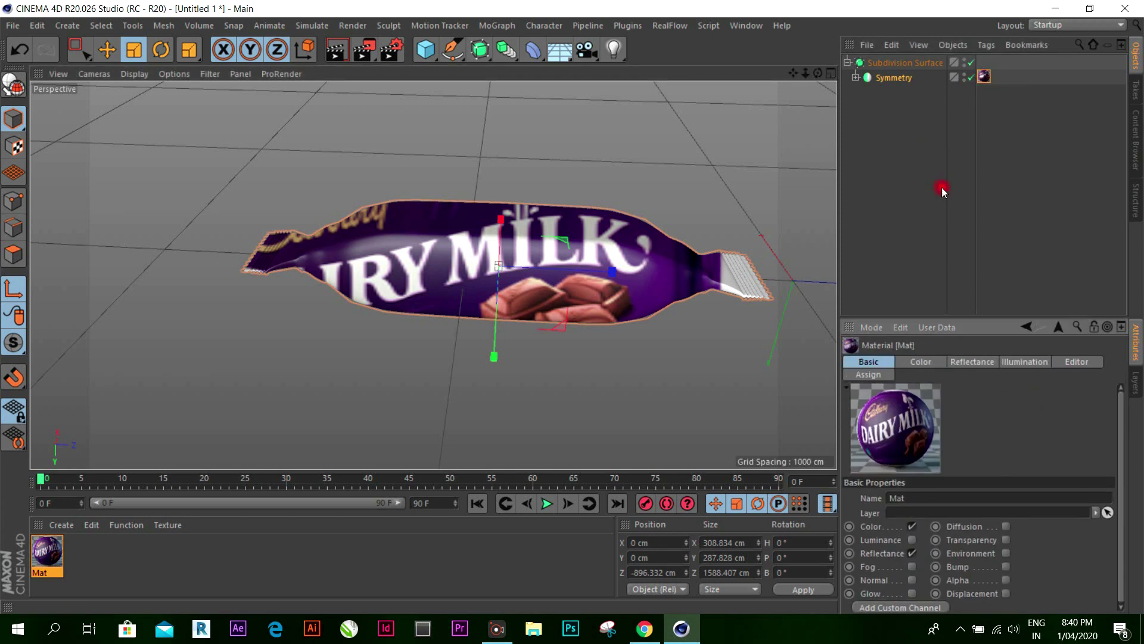
{"action": "left_click", "coordinate": [969, 123]}
{"action": "left_click", "coordinate": [984, 78]}
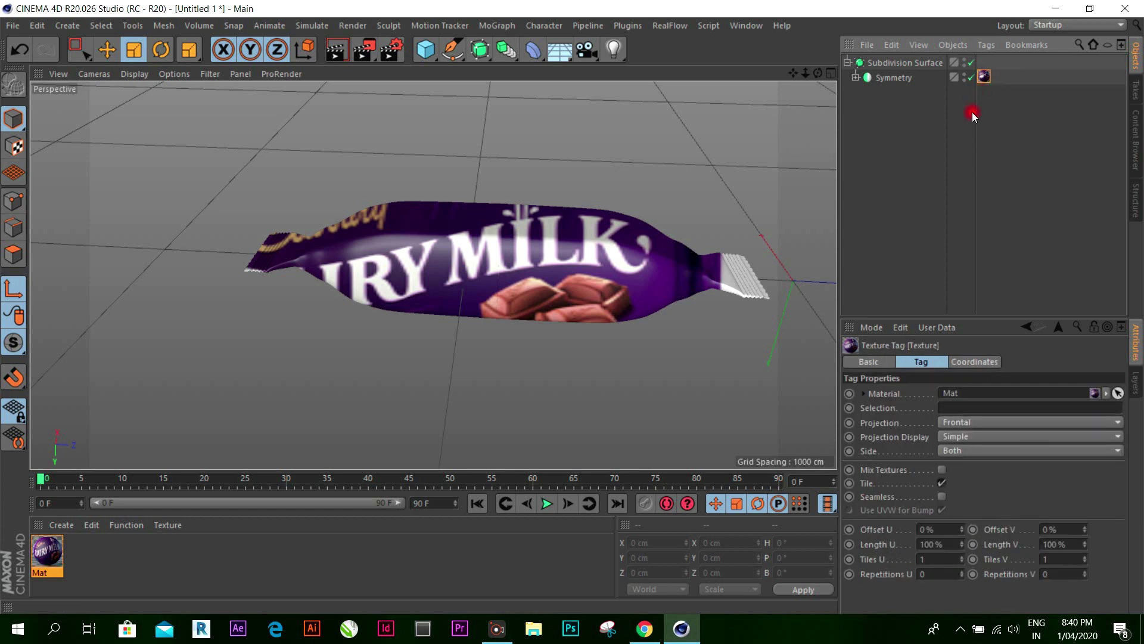
{"action": "left_click", "coordinate": [943, 471]}
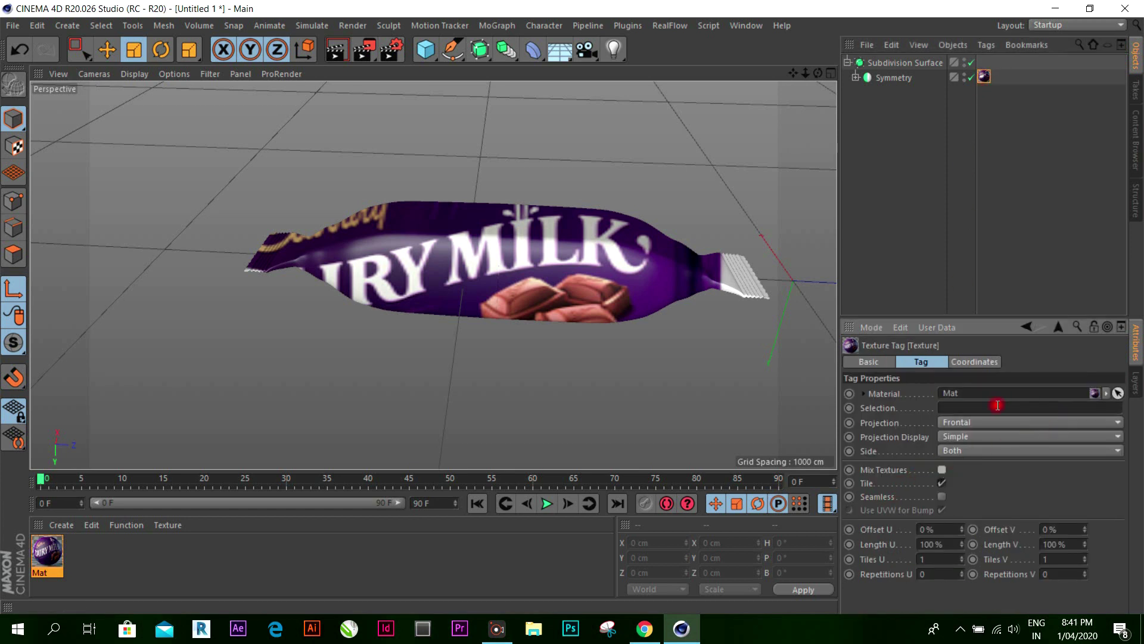
{"action": "left_click", "coordinate": [881, 364]}
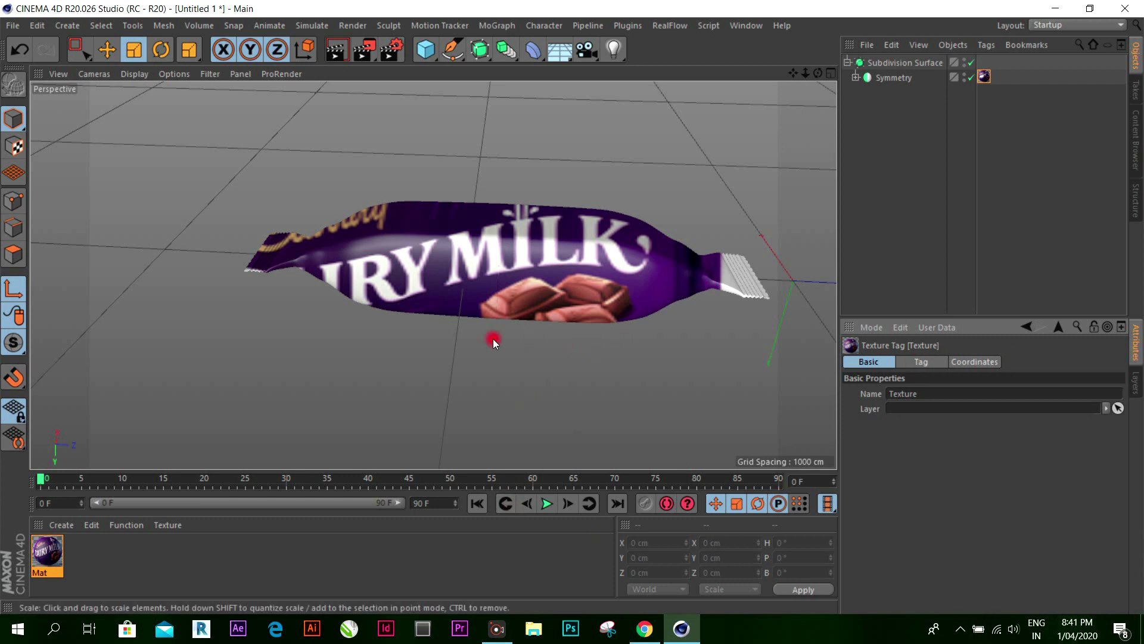
{"action": "double_click", "coordinate": [47, 553]}
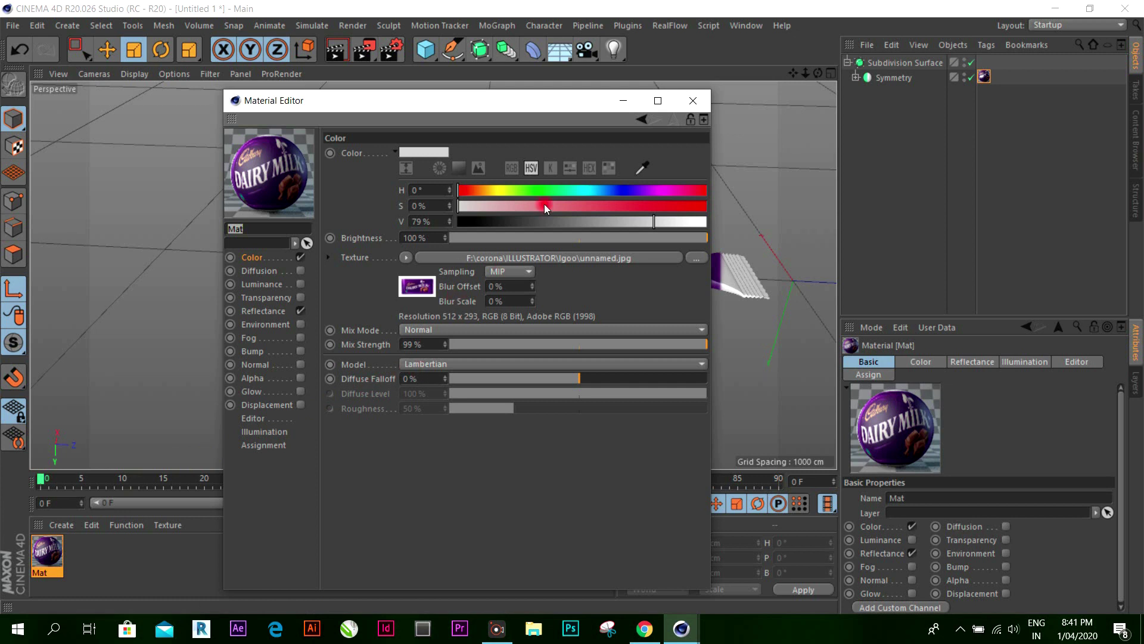
{"action": "left_click", "coordinate": [692, 99]}
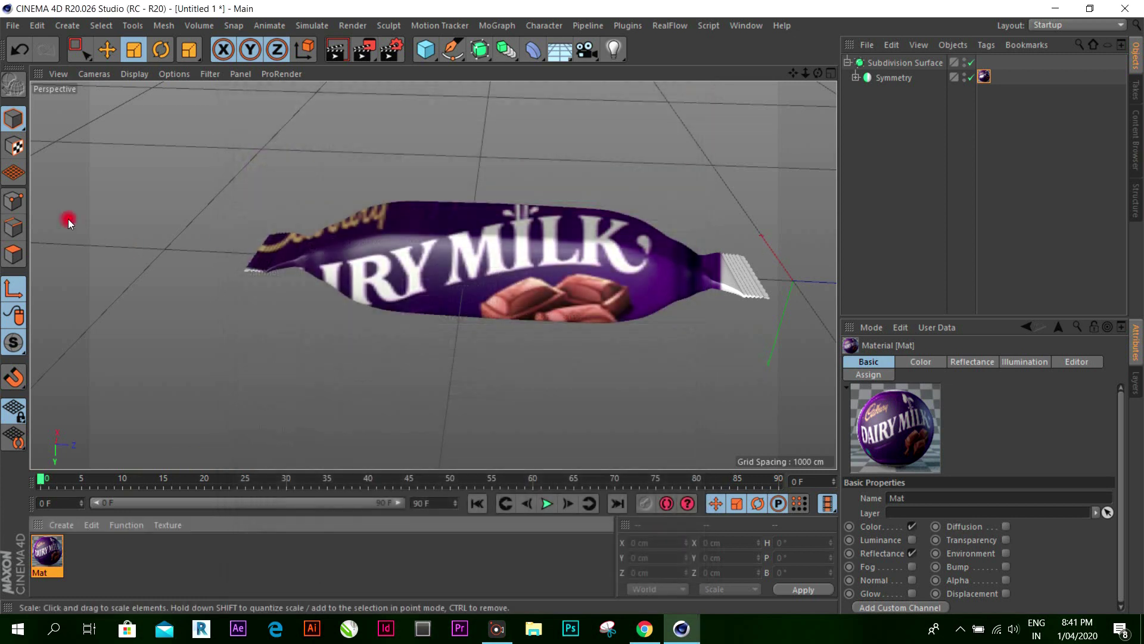
{"action": "left_click", "coordinate": [15, 173]}
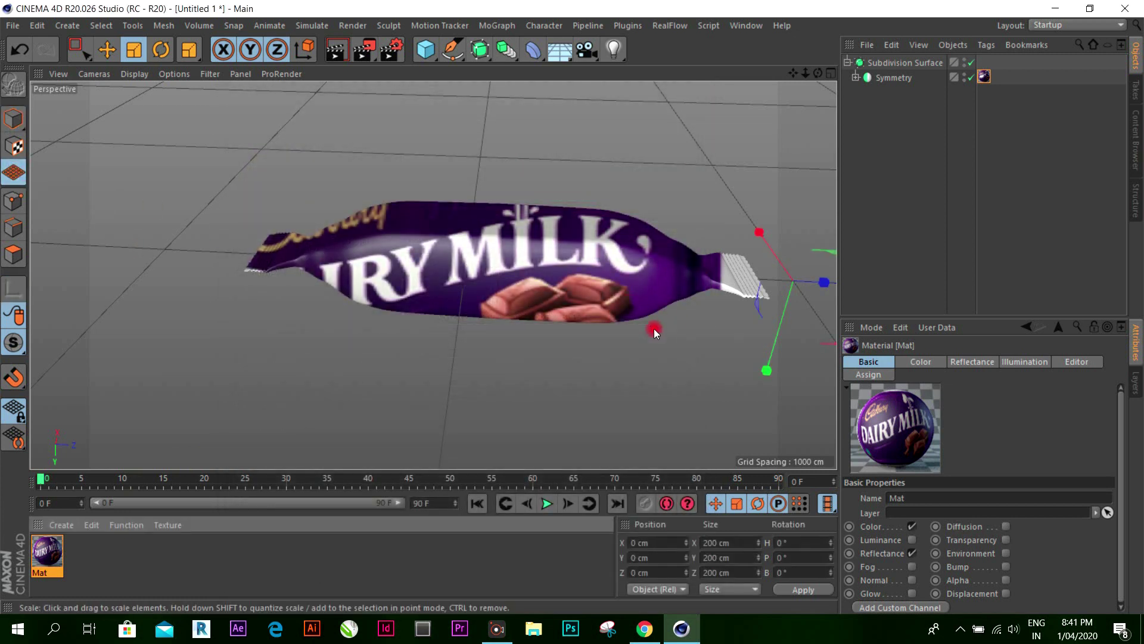
Step: Set the label's texture projection to Flat, then shrink and squash the projection in Texture mode
{"action": "mouse_move", "coordinate": [825, 281]}
{"action": "left_mouse_down"}
{"action": "mouse_move", "coordinate": [834, 284]}
{"action": "mouse_move", "coordinate": [799, 286]}
{"action": "left_mouse_up"}
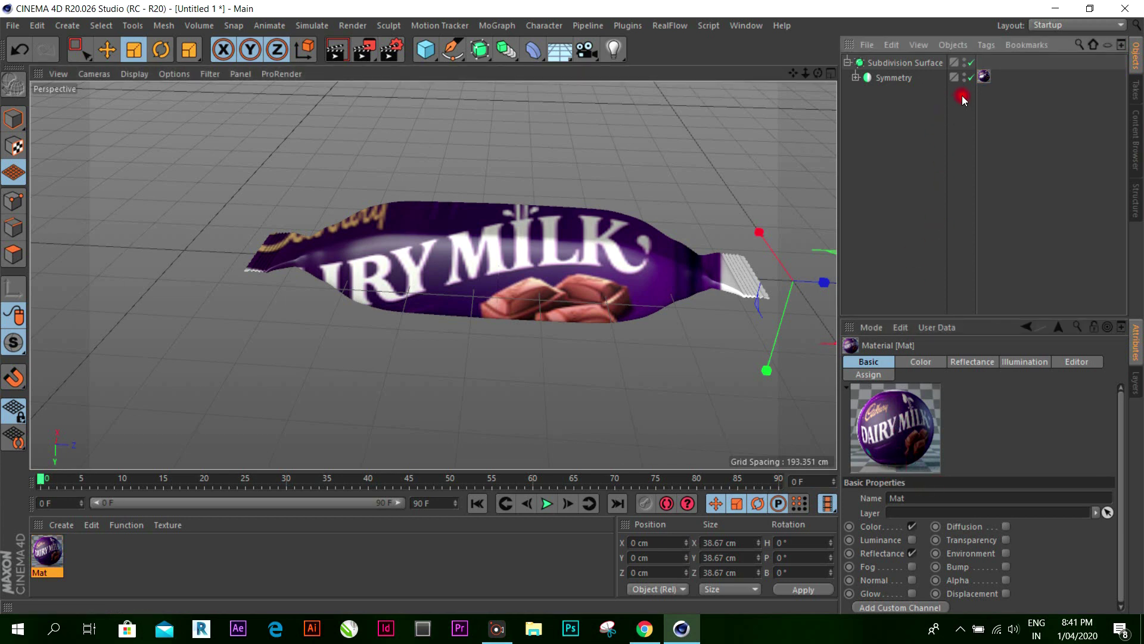
{"action": "left_click", "coordinate": [985, 77]}
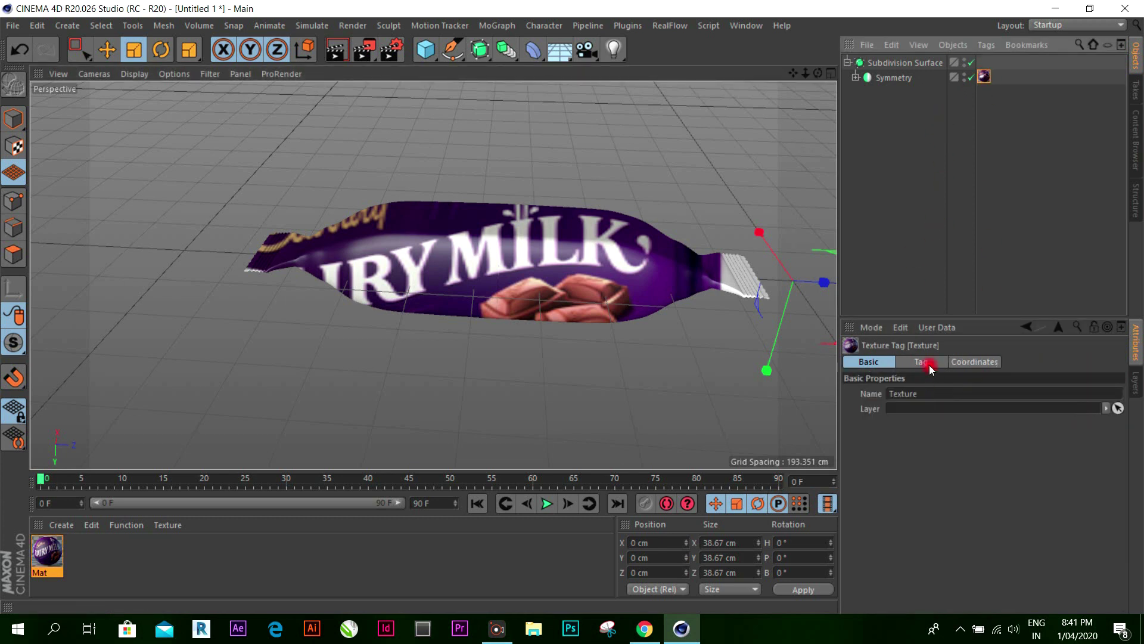
{"action": "left_click", "coordinate": [923, 362]}
{"action": "left_click", "coordinate": [960, 422]}
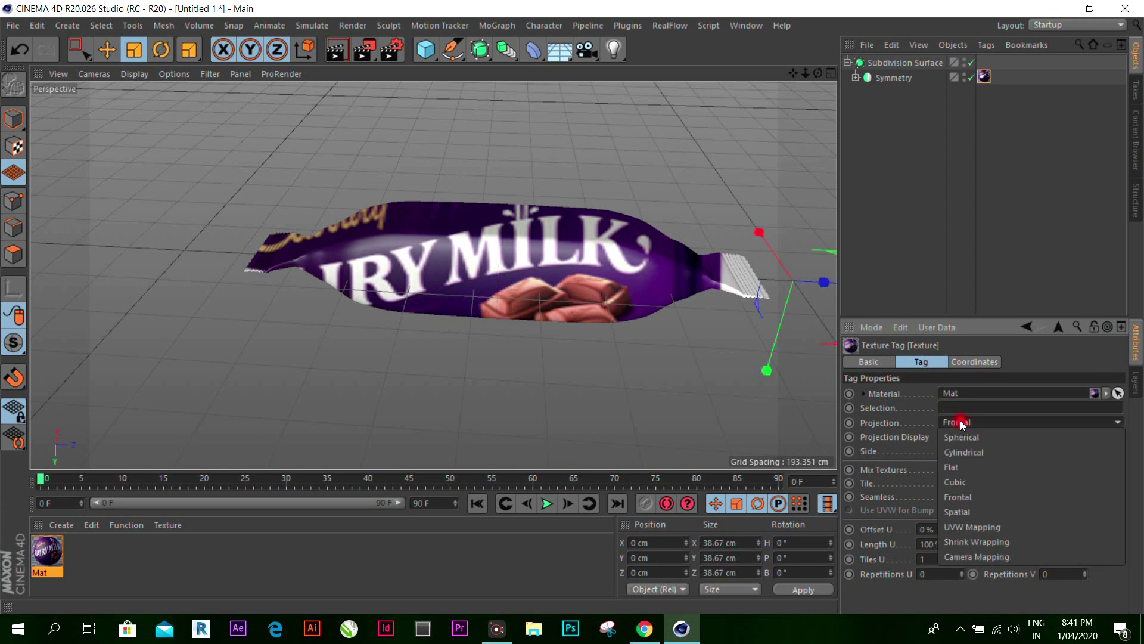
{"action": "left_click", "coordinate": [972, 467]}
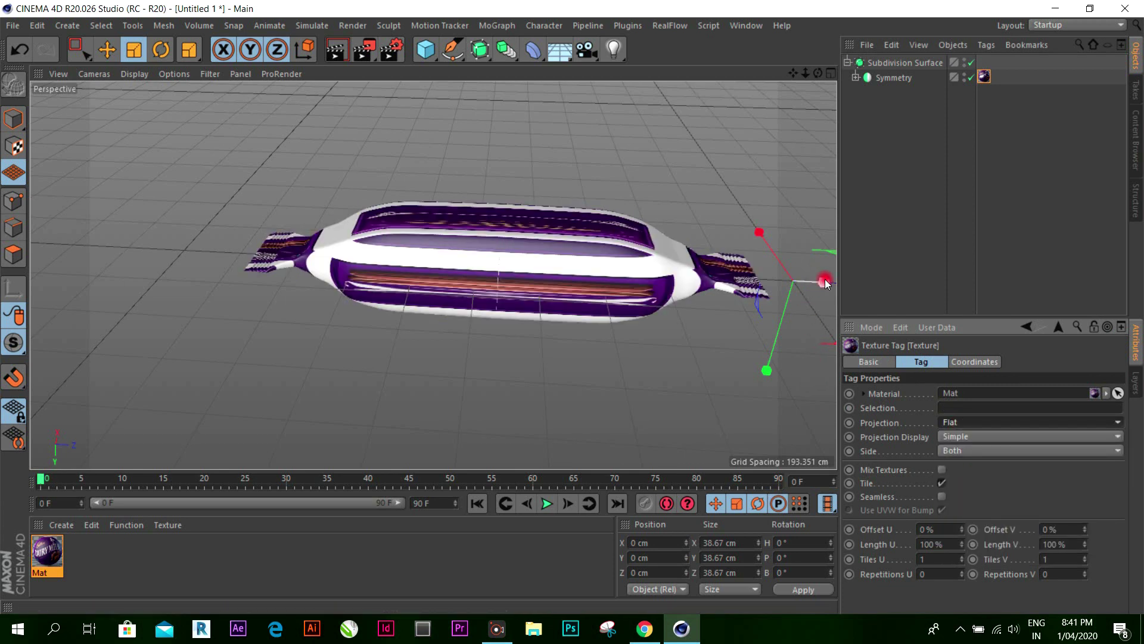
{"action": "mouse_move", "coordinate": [824, 282]}
{"action": "left_mouse_down"}
{"action": "mouse_move", "coordinate": [818, 292]}
{"action": "mouse_move", "coordinate": [833, 303]}
{"action": "left_mouse_up"}
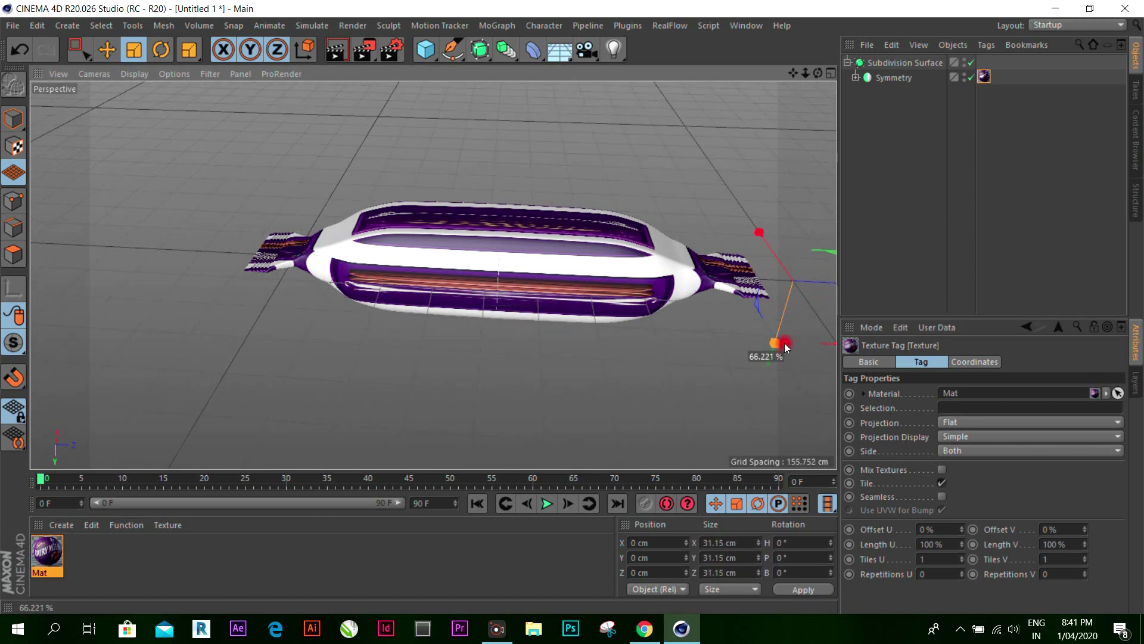
{"action": "mouse_move", "coordinate": [832, 302]}
{"action": "left_mouse_down"}
{"action": "mouse_move", "coordinate": [678, 333]}
{"action": "mouse_move", "coordinate": [609, 365]}
{"action": "mouse_move", "coordinate": [650, 368]}
{"action": "mouse_move", "coordinate": [643, 339]}
{"action": "left_mouse_up"}
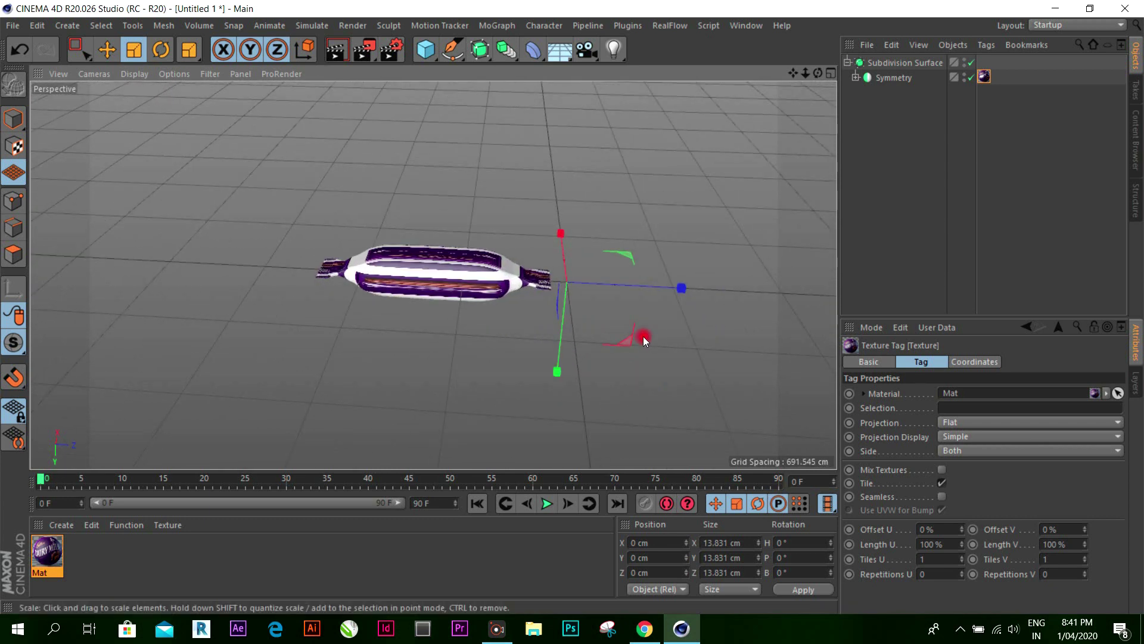
{"action": "left_click", "coordinate": [23, 151]}
{"action": "mouse_move", "coordinate": [444, 366]}
{"action": "left_mouse_down"}
{"action": "mouse_move", "coordinate": [445, 396]}
{"action": "mouse_move", "coordinate": [430, 286]}
{"action": "mouse_move", "coordinate": [448, 374]}
{"action": "mouse_move", "coordinate": [438, 316]}
{"action": "left_mouse_up"}
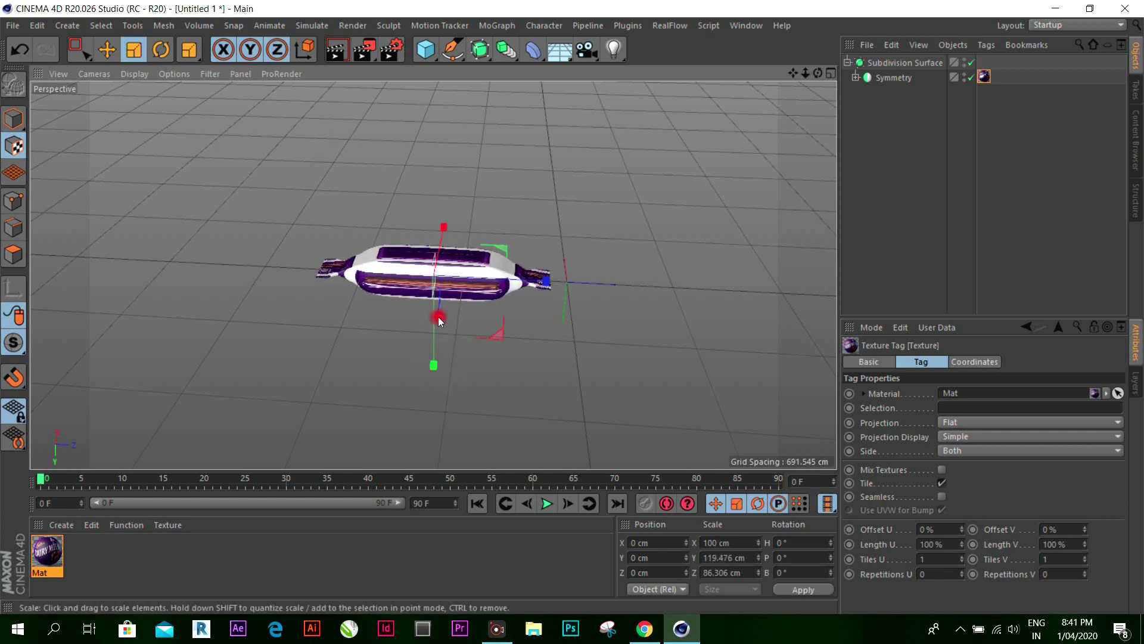
Step: Switch the label to Cubic projection and stretch it to 166.823 × 401.206 × 1301.039 cm
{"action": "scroll", "coordinate": [416, 252], "scroll_direction": "up", "scroll_amount": 2}
{"action": "scroll", "coordinate": [389, 262], "scroll_direction": "up", "scroll_amount": 2}
{"action": "left_click", "coordinate": [983, 422]}
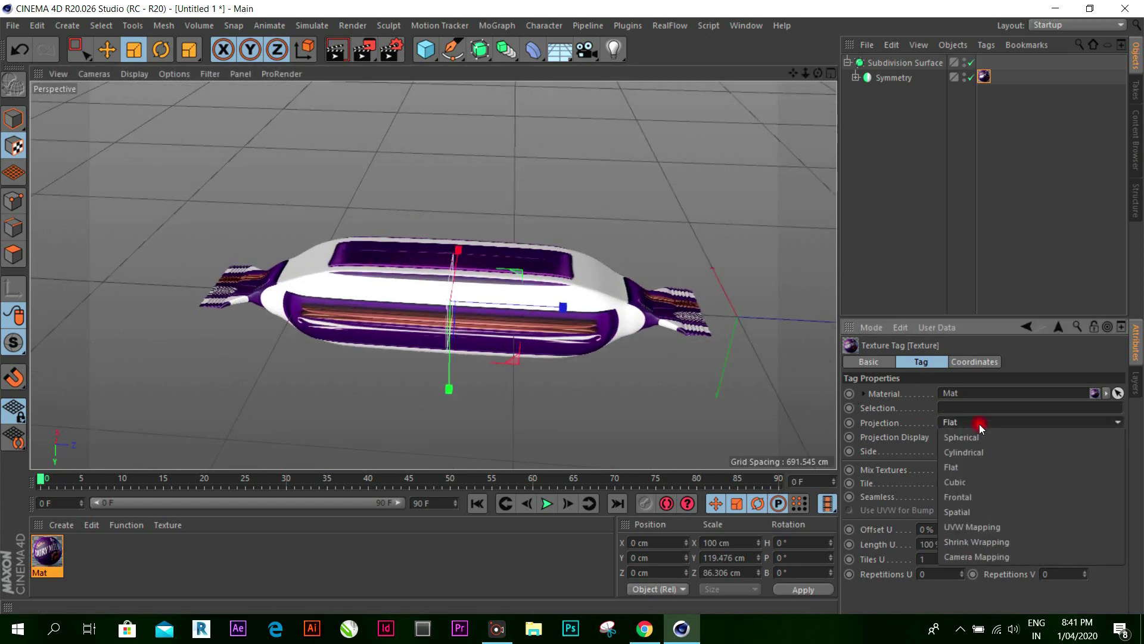
{"action": "left_click", "coordinate": [970, 480]}
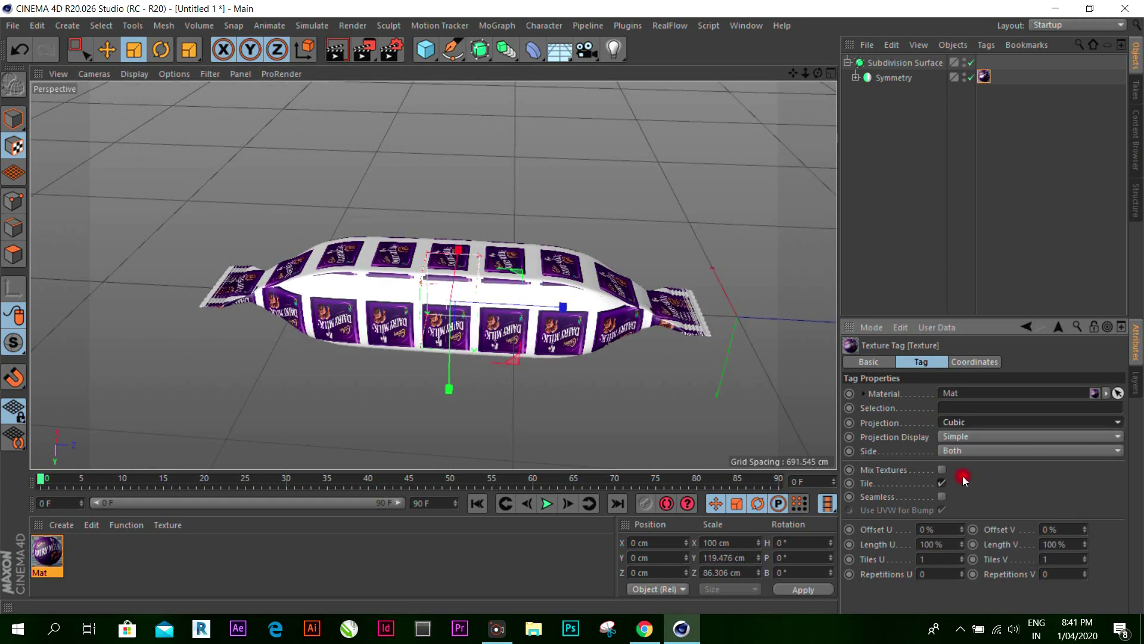
{"action": "left_click_drag", "start_coordinate": [564, 310], "coordinate": [820, 343]}
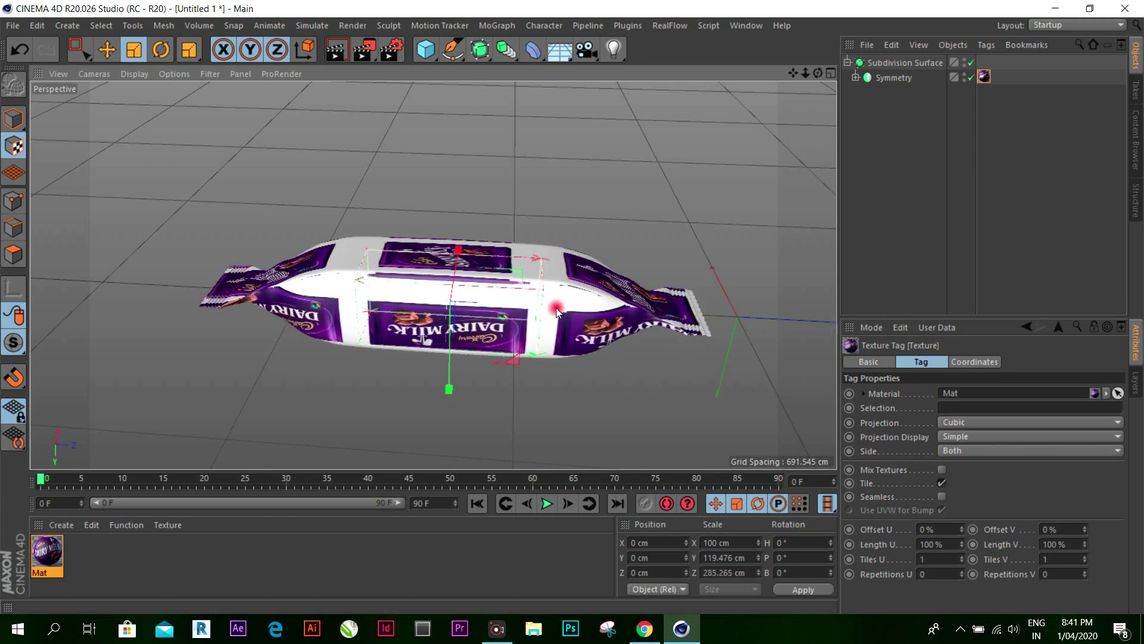
{"action": "left_click_drag", "start_coordinate": [567, 306], "coordinate": [674, 324]}
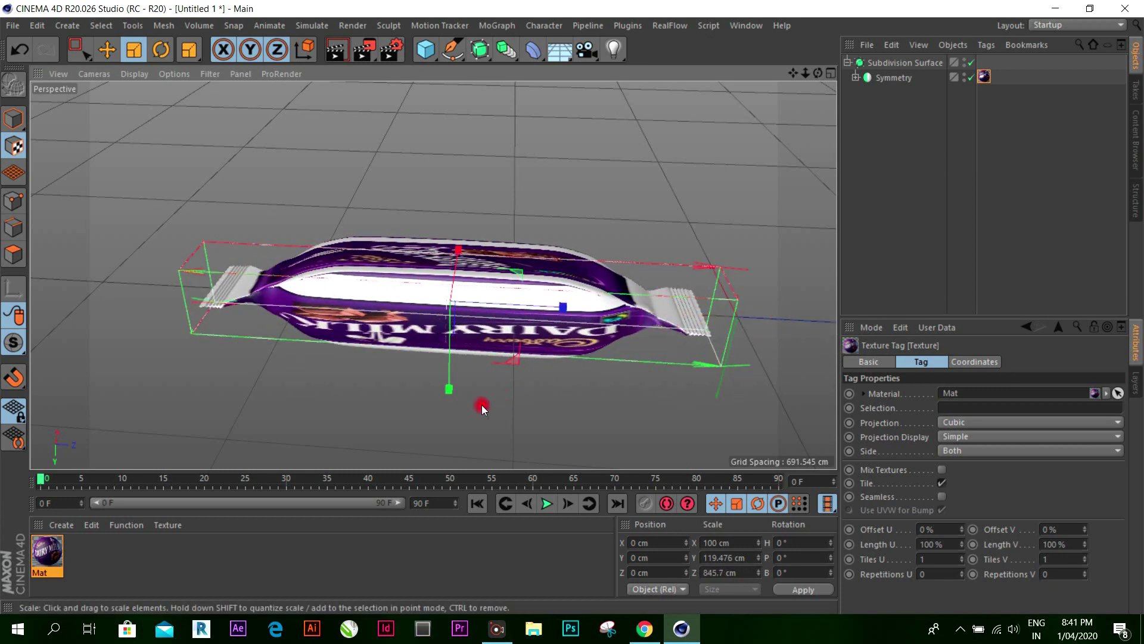
{"action": "left_click_drag", "start_coordinate": [449, 388], "coordinate": [462, 456]}
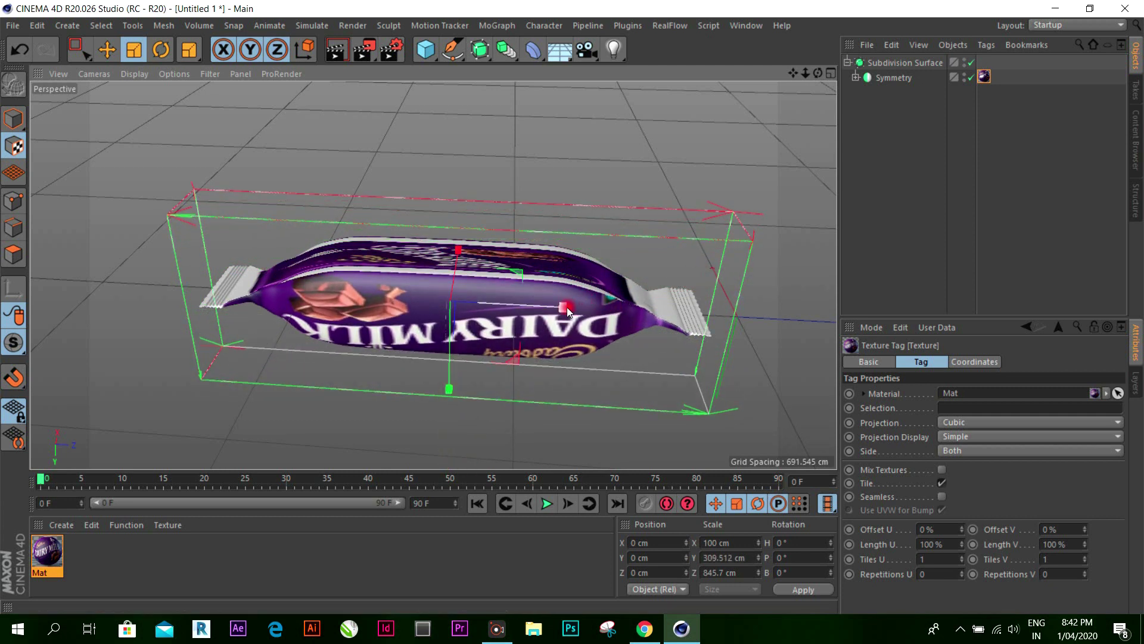
{"action": "left_click_drag", "start_coordinate": [567, 306], "coordinate": [624, 310]}
{"action": "left_click_drag", "start_coordinate": [451, 389], "coordinate": [463, 408]}
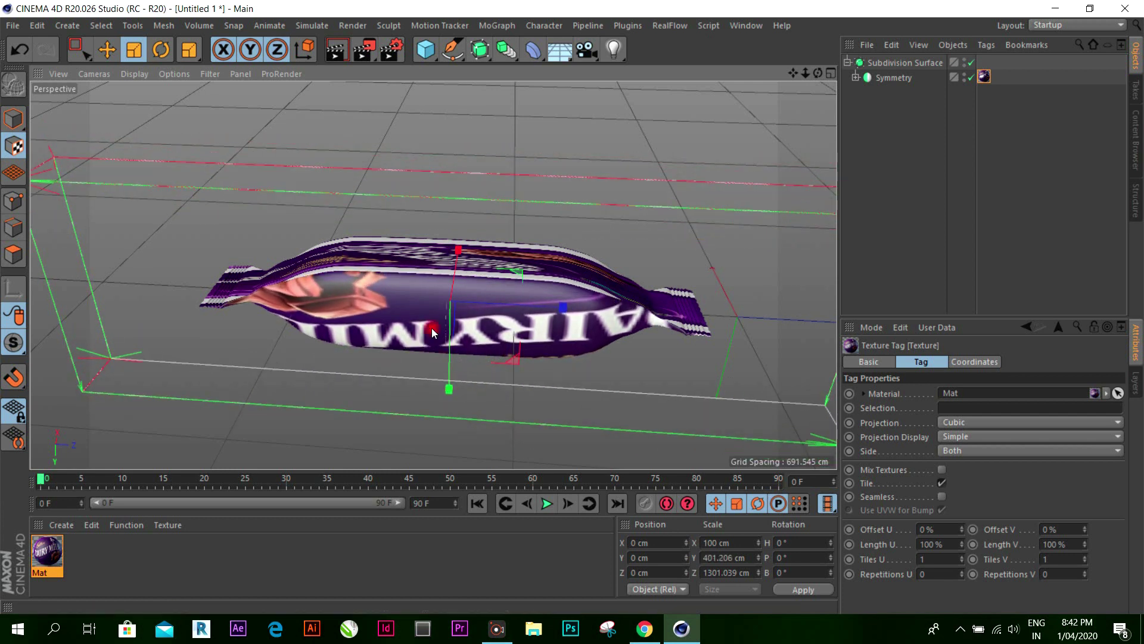
{"action": "mouse_move", "coordinate": [818, 73]}
{"action": "left_mouse_down"}
{"action": "mouse_move", "coordinate": [582, 305]}
{"action": "mouse_move", "coordinate": [596, 205]}
{"action": "left_mouse_up"}
{"action": "left_click_drag", "start_coordinate": [303, 361], "coordinate": [232, 391]}
Step: Try Spatial, UVW Mapping and Camera Mapping projections on the label, ending back on Flat
{"action": "left_click", "coordinate": [914, 449]}
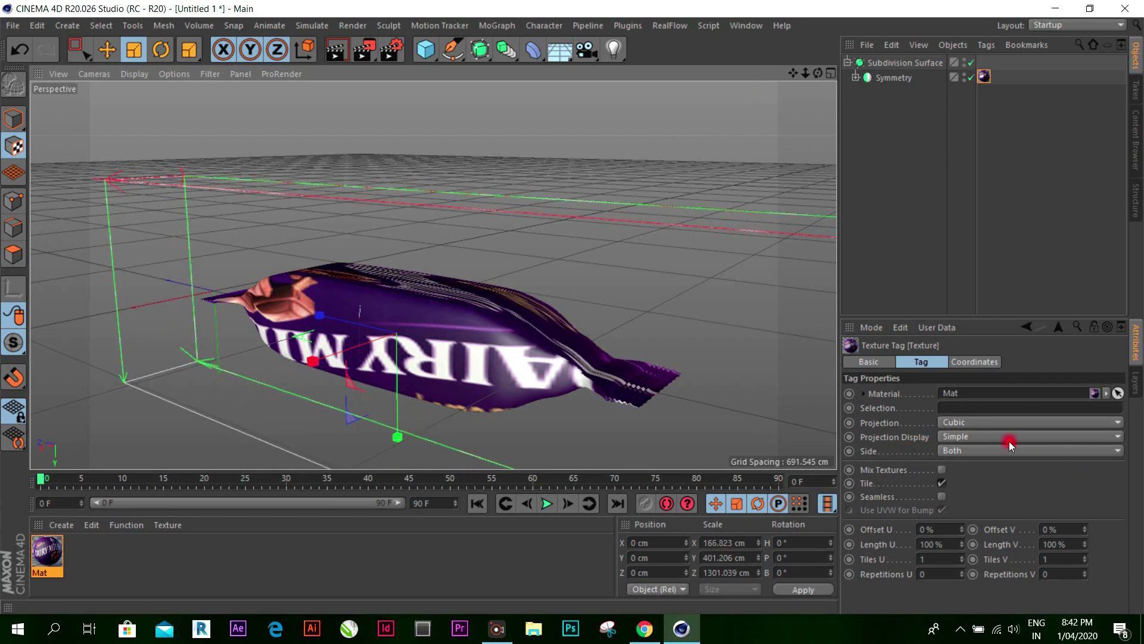
{"action": "left_click", "coordinate": [989, 423]}
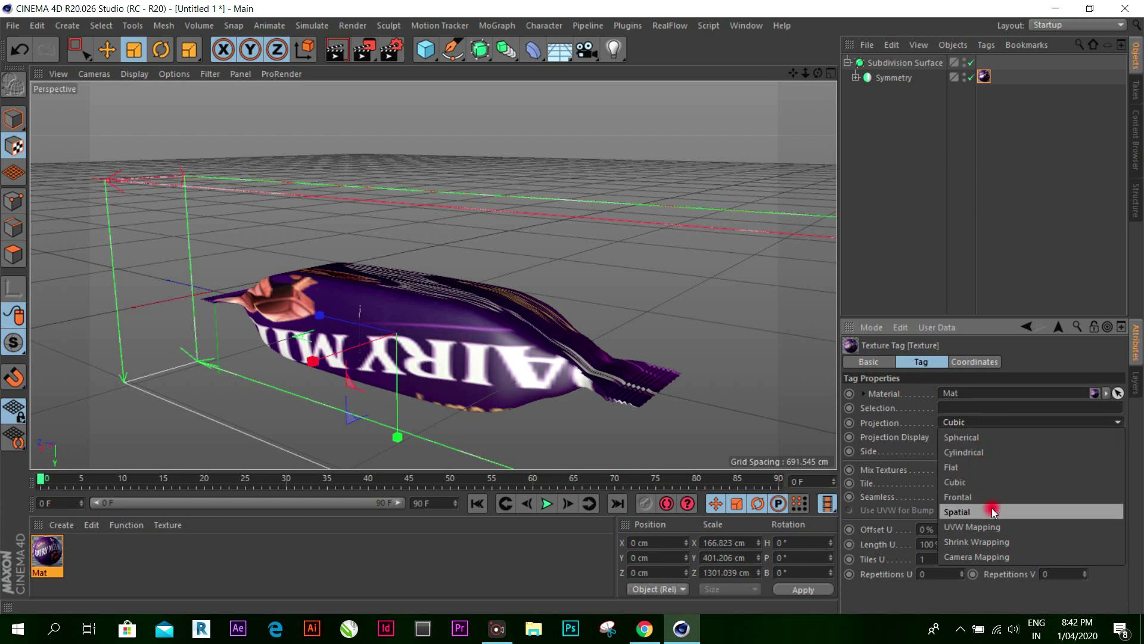
{"action": "left_click", "coordinate": [992, 510]}
{"action": "left_click", "coordinate": [982, 435]}
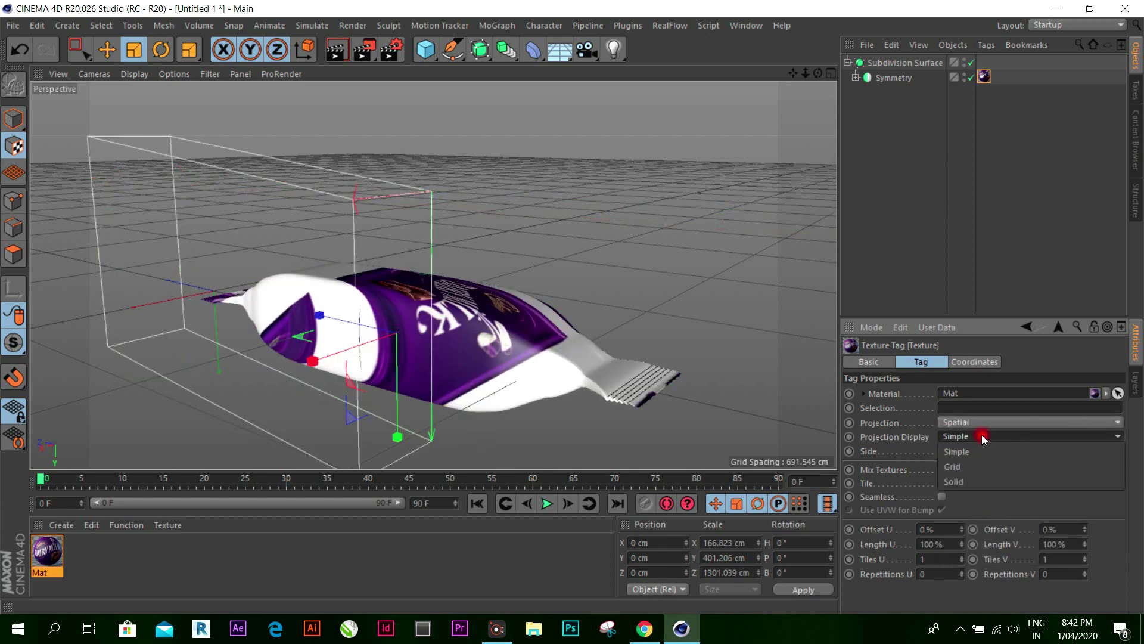
{"action": "left_click", "coordinate": [976, 423]}
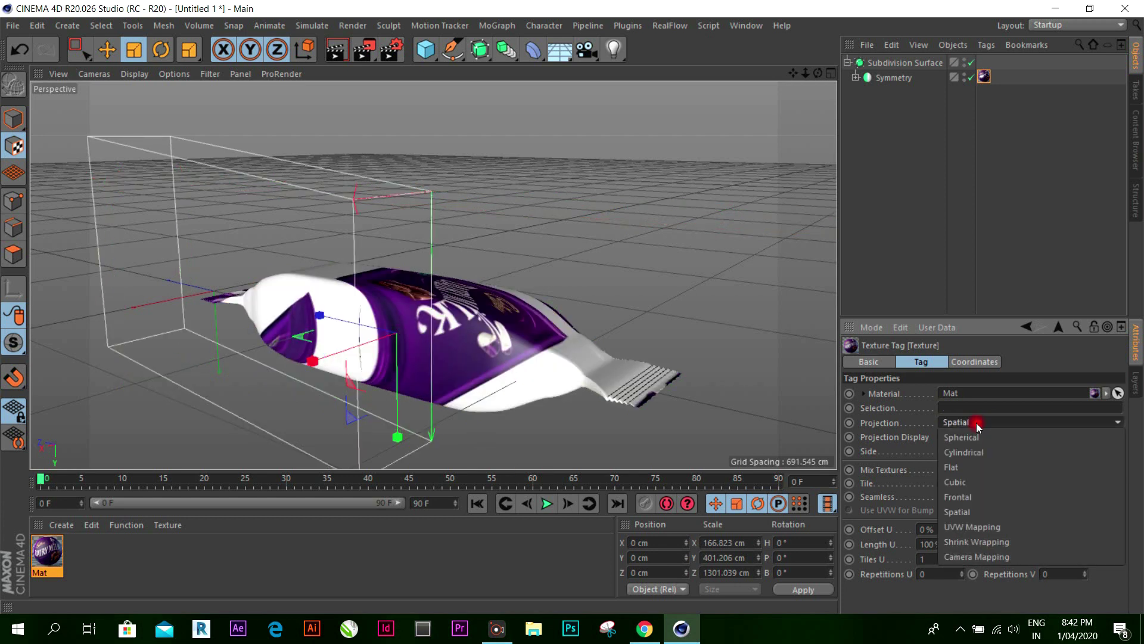
{"action": "left_click", "coordinate": [990, 528]}
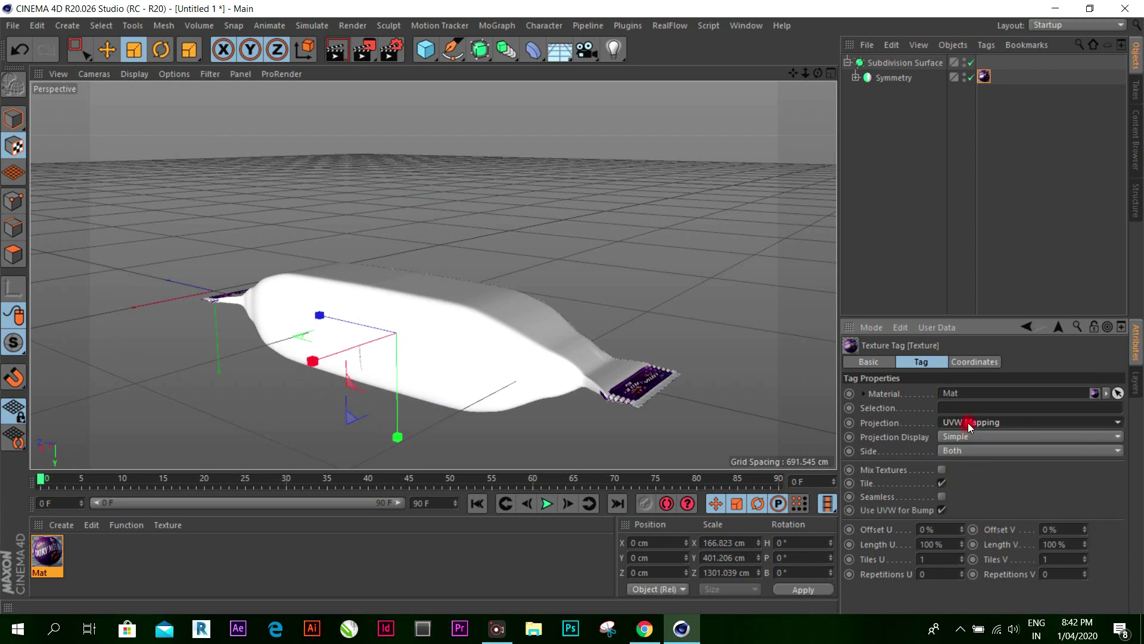
{"action": "left_click", "coordinate": [968, 424]}
{"action": "left_click", "coordinate": [999, 553]}
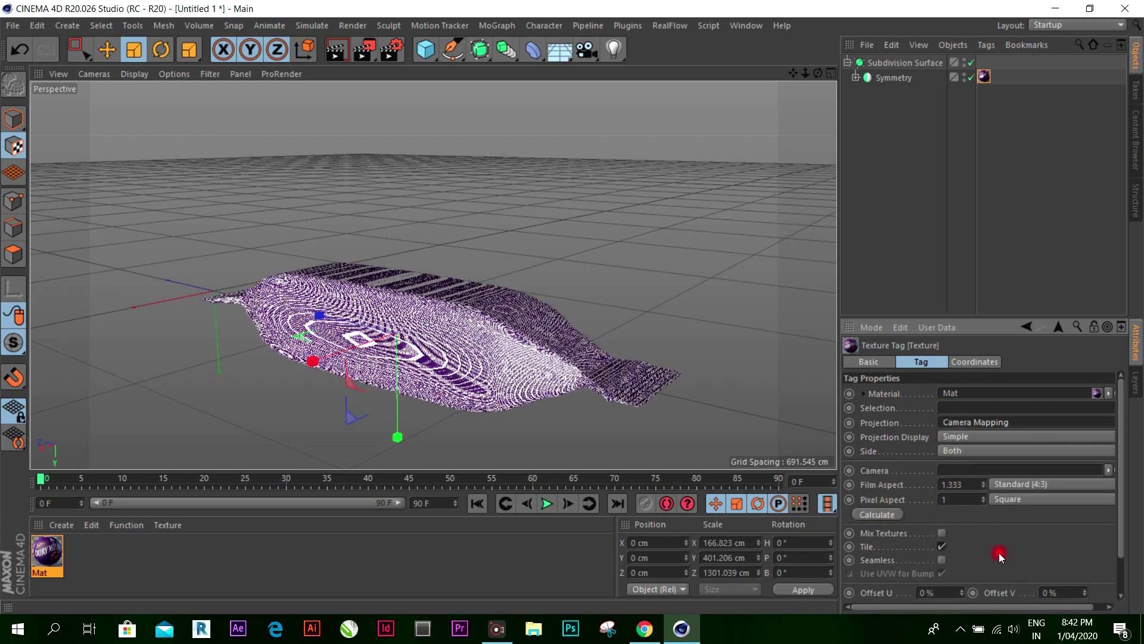
{"action": "left_click", "coordinate": [988, 426]}
{"action": "left_click", "coordinate": [983, 468]}
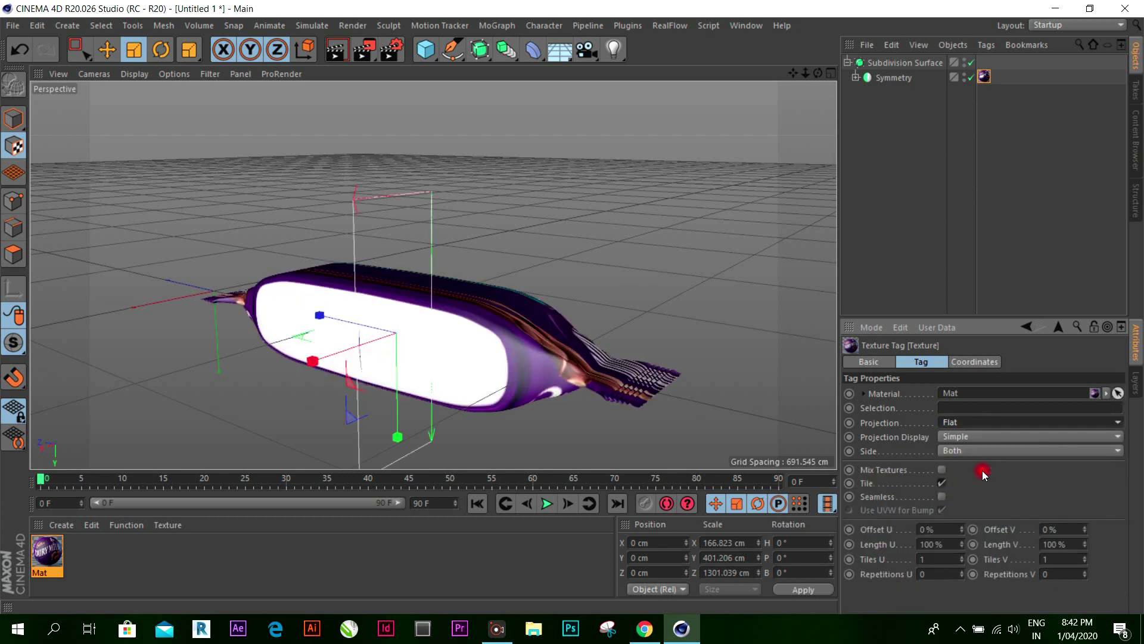
Step: Widen the flat label projection along X and stretch it vertically in the viewport
{"action": "mouse_move", "coordinate": [313, 361]}
{"action": "left_mouse_down"}
{"action": "mouse_move", "coordinate": [253, 388]}
{"action": "mouse_move", "coordinate": [106, 407]}
{"action": "left_mouse_up"}
{"action": "scroll", "coordinate": [357, 298], "scroll_direction": "down", "scroll_amount": 3}
{"action": "scroll", "coordinate": [625, 264], "scroll_direction": "down", "scroll_amount": 2}
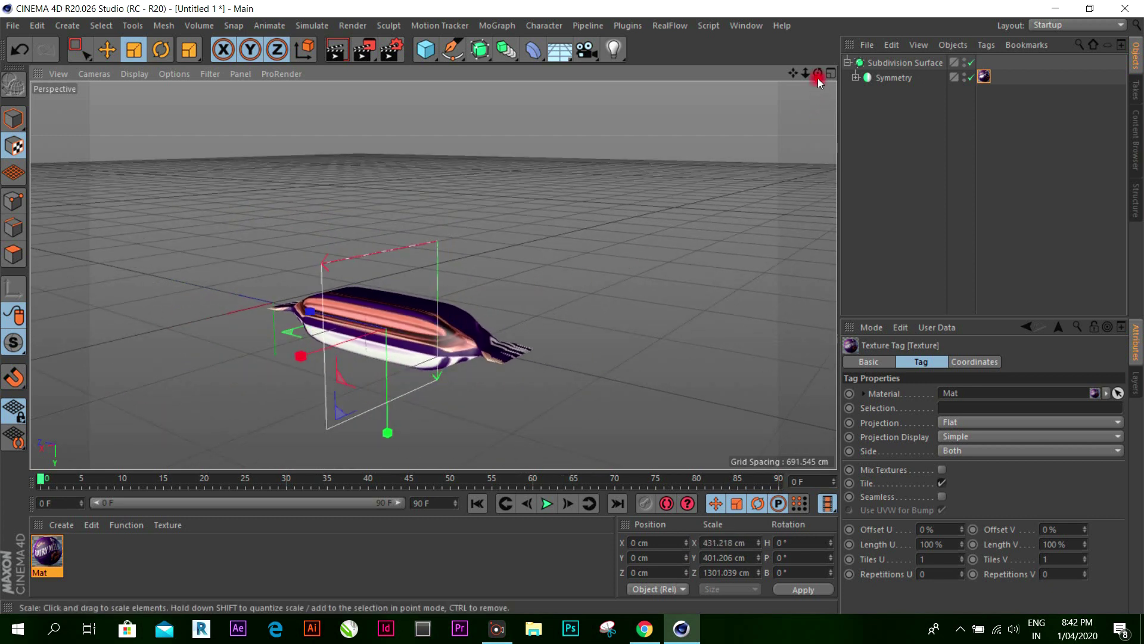
{"action": "left_click_drag", "start_coordinate": [819, 73], "coordinate": [572, 307]}
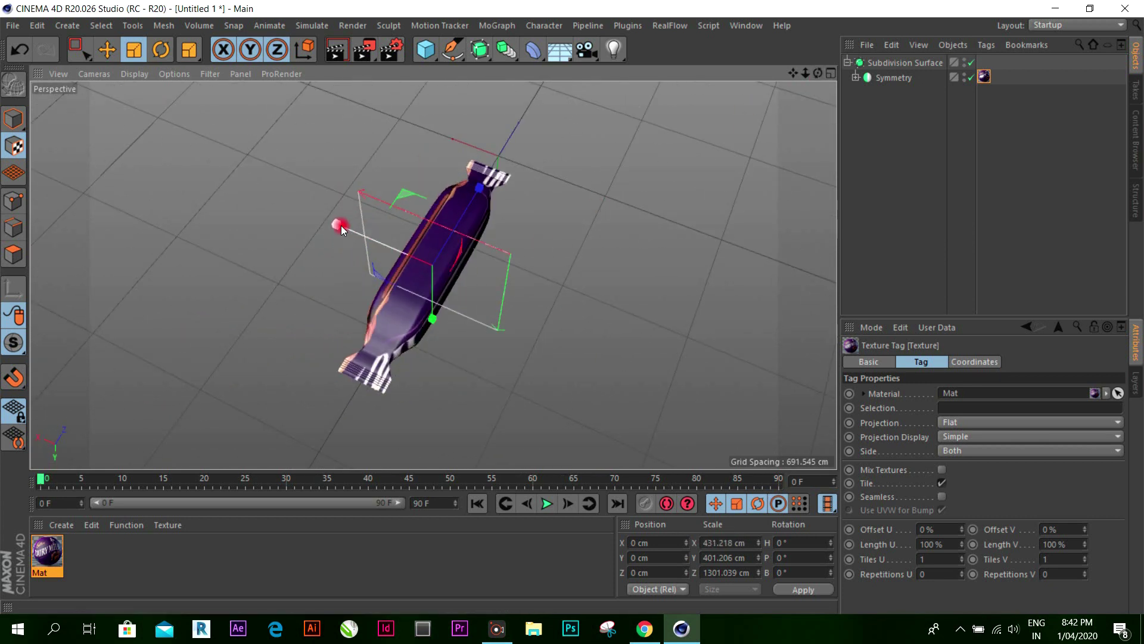
{"action": "left_click_drag", "start_coordinate": [341, 230], "coordinate": [118, 173]}
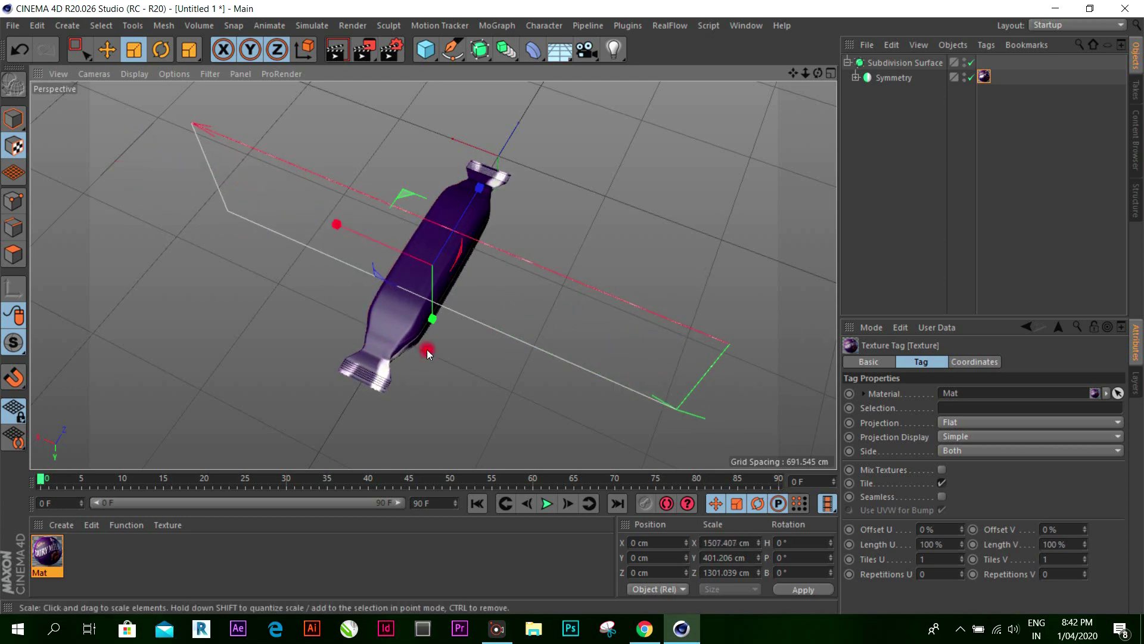
{"action": "mouse_move", "coordinate": [434, 332]}
{"action": "left_mouse_down"}
{"action": "mouse_move", "coordinate": [469, 354]}
{"action": "mouse_move", "coordinate": [450, 312]}
{"action": "mouse_move", "coordinate": [454, 403]}
{"action": "mouse_move", "coordinate": [424, 328]}
{"action": "mouse_move", "coordinate": [431, 320]}
{"action": "left_mouse_up"}
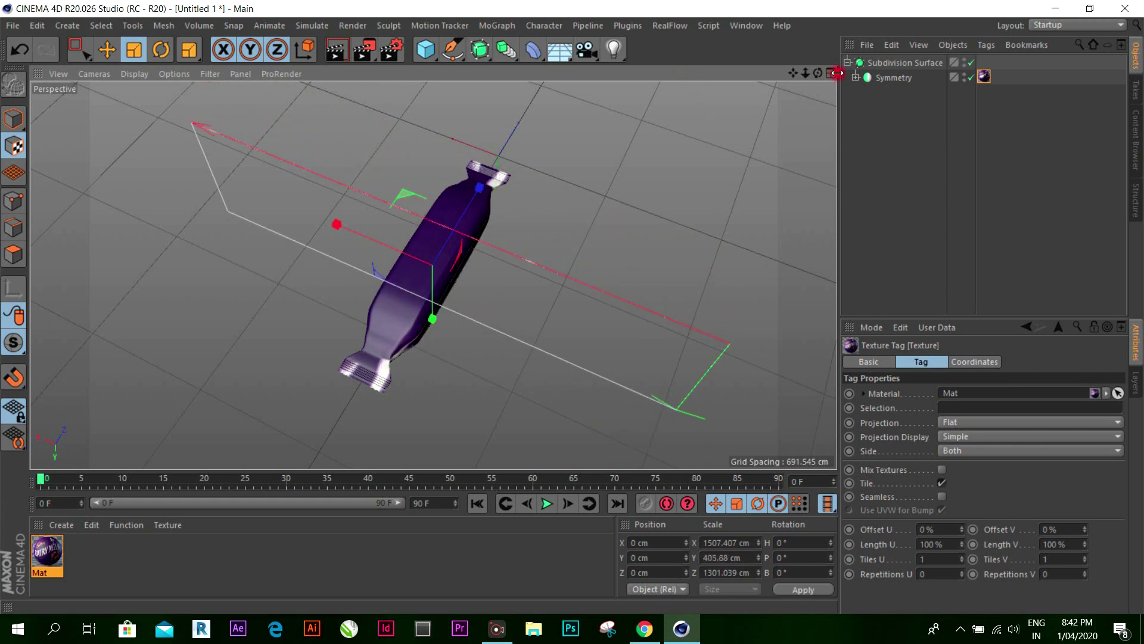
{"action": "left_click_drag", "start_coordinate": [823, 73], "coordinate": [571, 307]}
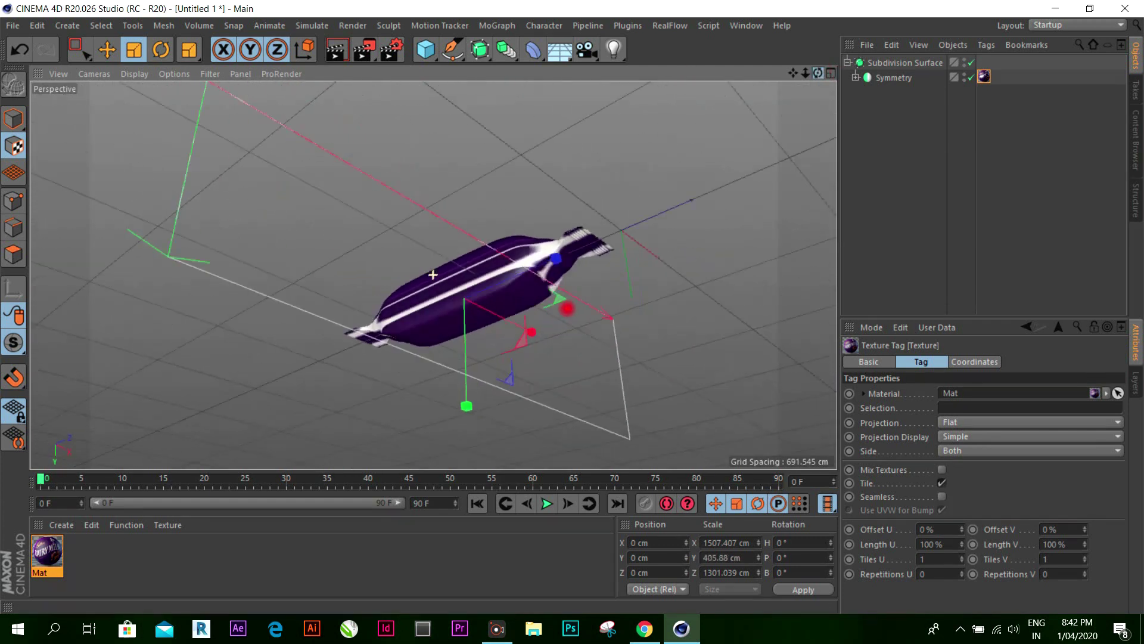
{"action": "mouse_move", "coordinate": [559, 308]}
{"action": "left_mouse_down"}
{"action": "mouse_move", "coordinate": [771, 322]}
{"action": "mouse_move", "coordinate": [534, 314]}
{"action": "left_mouse_up"}
Step: Switch to Cubic projection and resize the texture box to 336.408 × 305.611 × 276.401 cm
{"action": "left_click", "coordinate": [959, 423]}
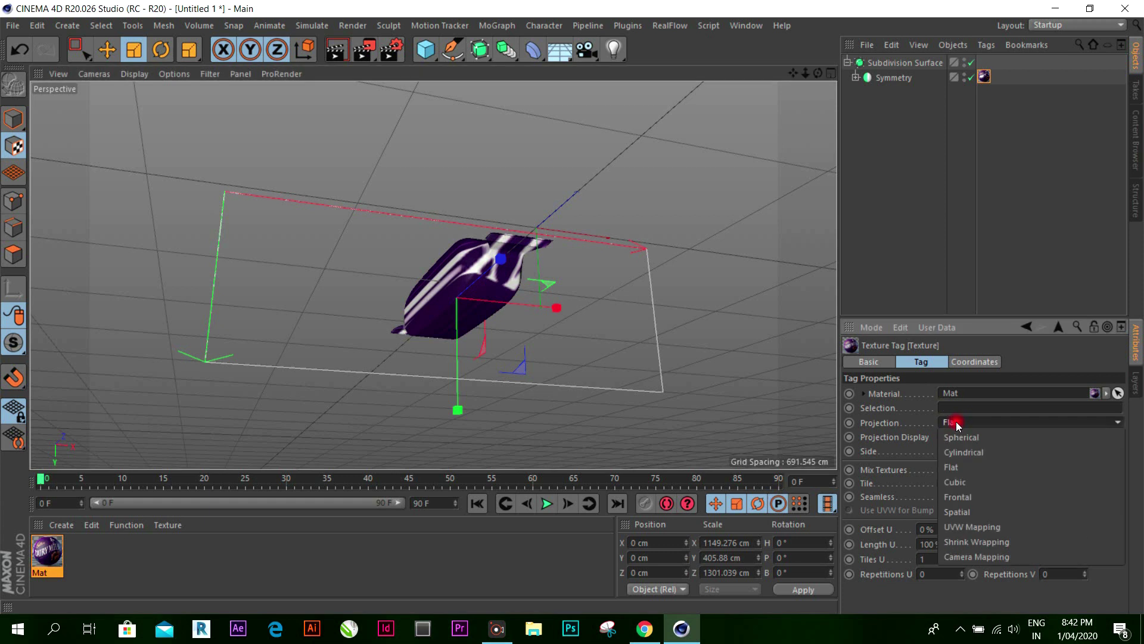
{"action": "left_click", "coordinate": [971, 480]}
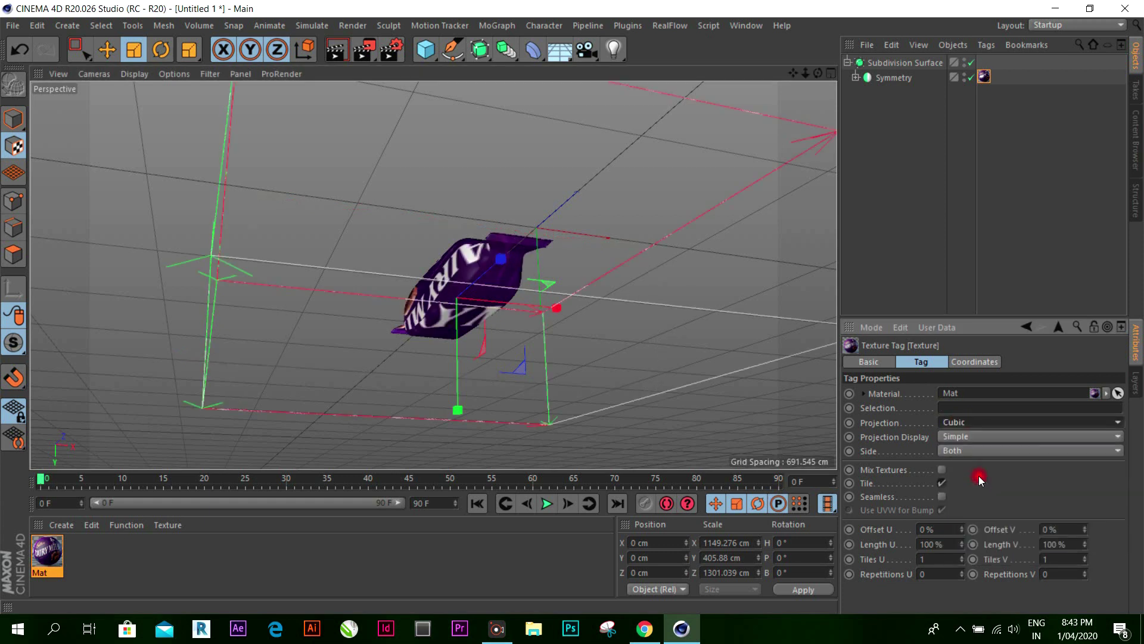
{"action": "left_click_drag", "start_coordinate": [828, 74], "coordinate": [718, 146]}
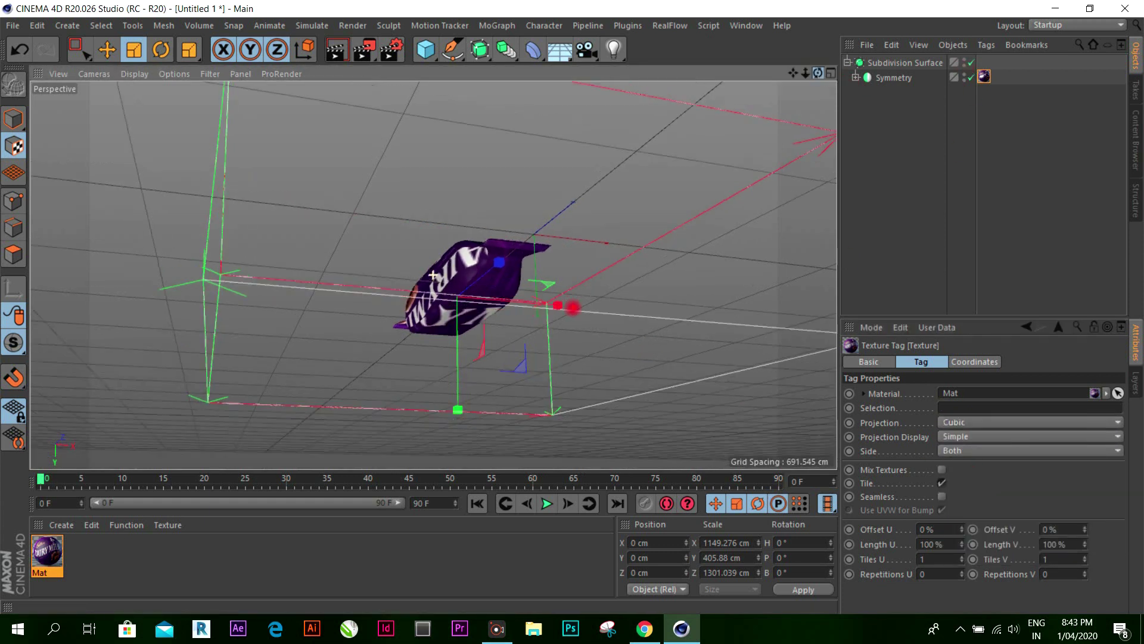
{"action": "left_click_drag", "start_coordinate": [599, 250], "coordinate": [545, 355]}
{"action": "left_click_drag", "start_coordinate": [818, 73], "coordinate": [433, 274]}
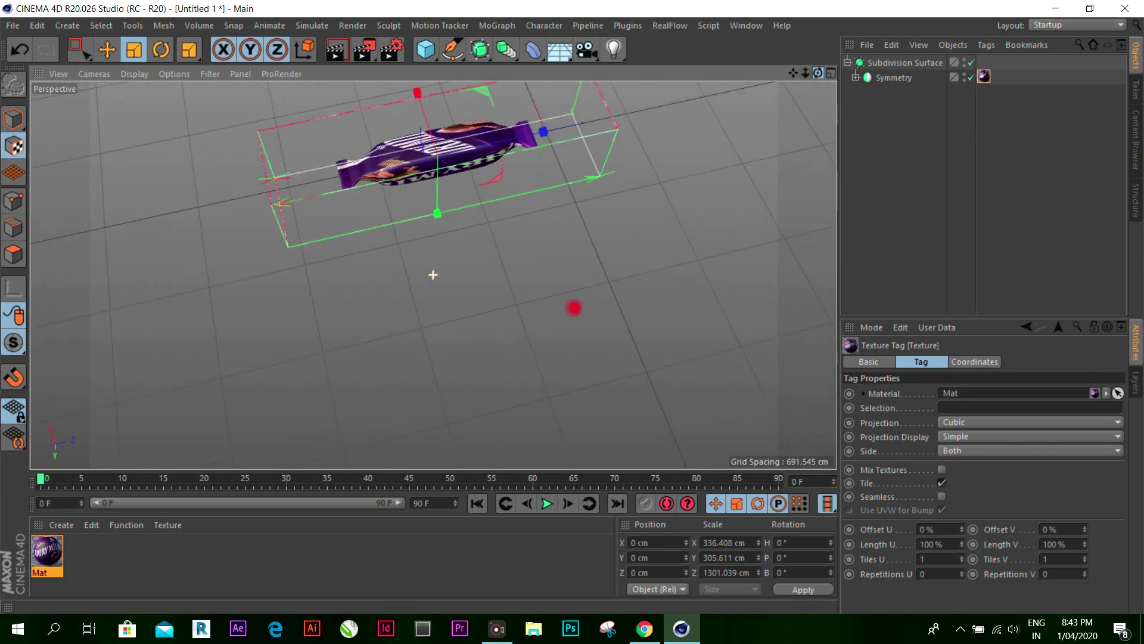
{"action": "left_click_drag", "start_coordinate": [573, 307], "coordinate": [560, 298], "text": "alt"}
{"action": "scroll", "coordinate": [327, 155], "scroll_direction": "up", "scroll_amount": 4}
{"action": "scroll", "coordinate": [337, 218], "scroll_direction": "up", "scroll_amount": 2}
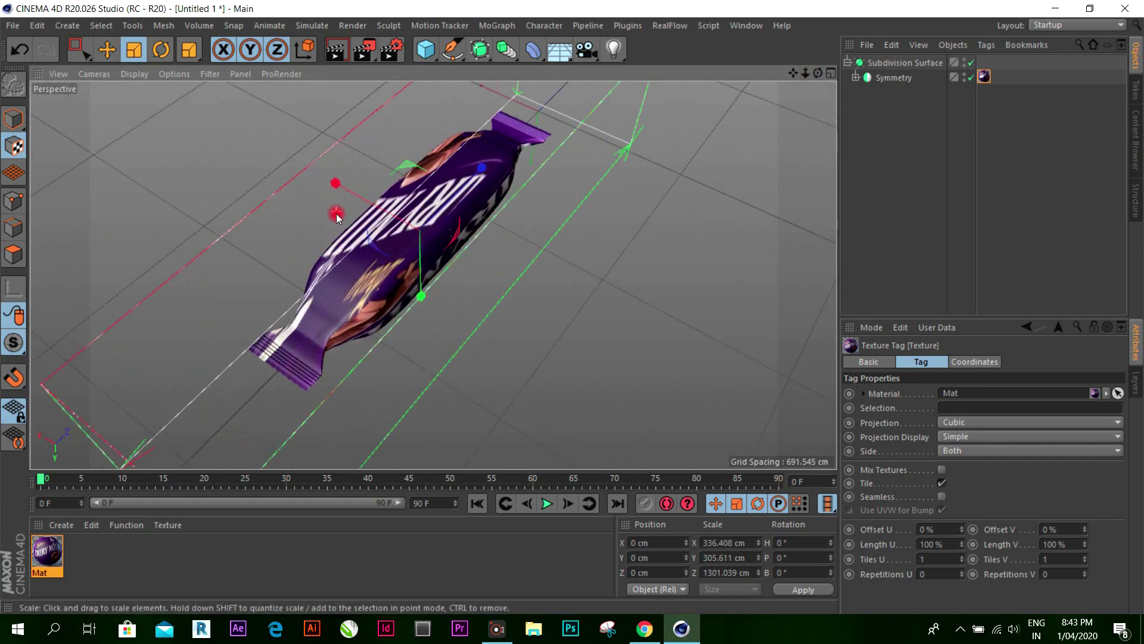
{"action": "mouse_move", "coordinate": [492, 179]}
{"action": "left_mouse_down"}
{"action": "mouse_move", "coordinate": [439, 205]}
{"action": "mouse_move", "coordinate": [425, 233]}
{"action": "mouse_move", "coordinate": [441, 212]}
{"action": "mouse_move", "coordinate": [433, 220]}
{"action": "left_mouse_up"}
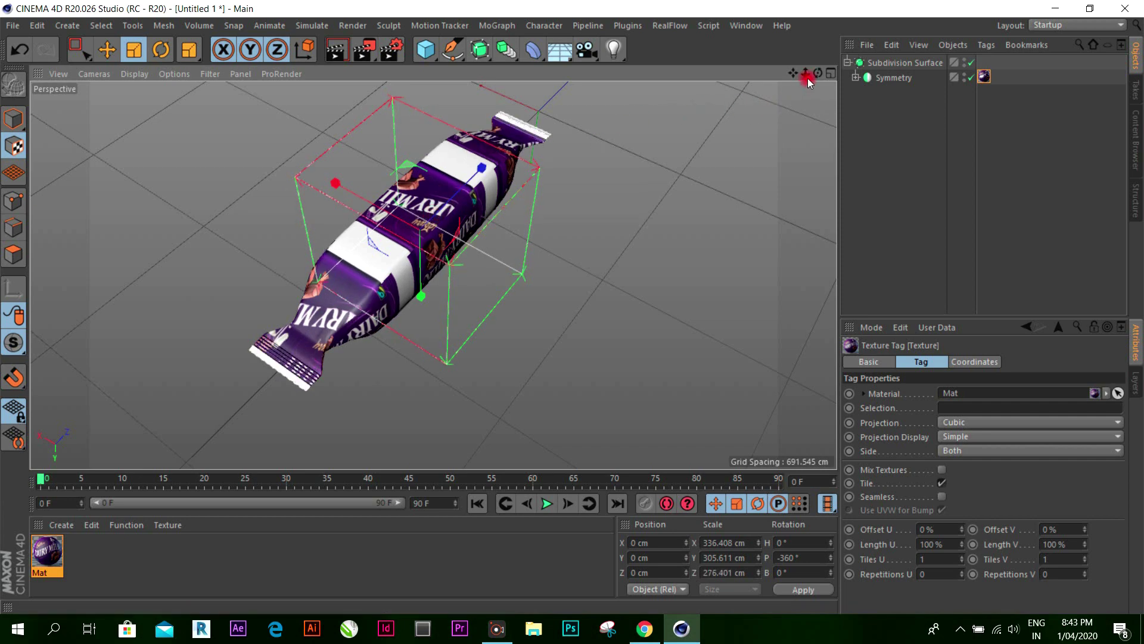
{"action": "mouse_move", "coordinate": [824, 74]}
{"action": "left_mouse_down"}
{"action": "mouse_move", "coordinate": [574, 308]}
{"action": "mouse_move", "coordinate": [588, 312]}
{"action": "mouse_move", "coordinate": [572, 307]}
{"action": "left_mouse_up"}
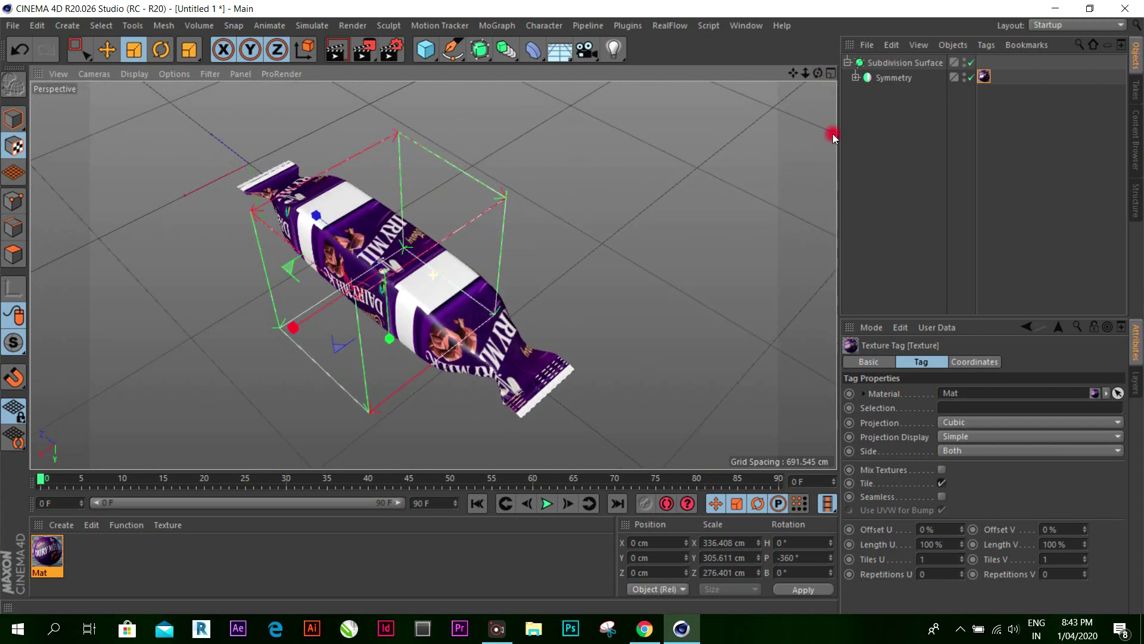
Step: Try Spherical, Cylindrical and Frontal projections on the wrapper, rescaling the Frontal texture
{"action": "left_click", "coordinate": [978, 421]}
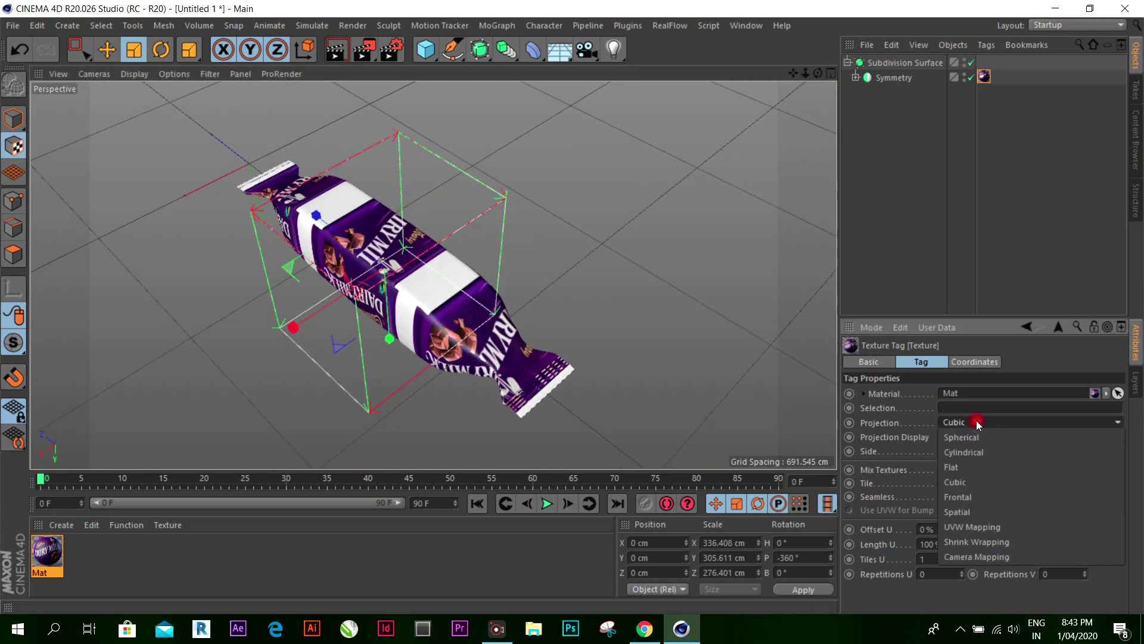
{"action": "left_click", "coordinate": [975, 438]}
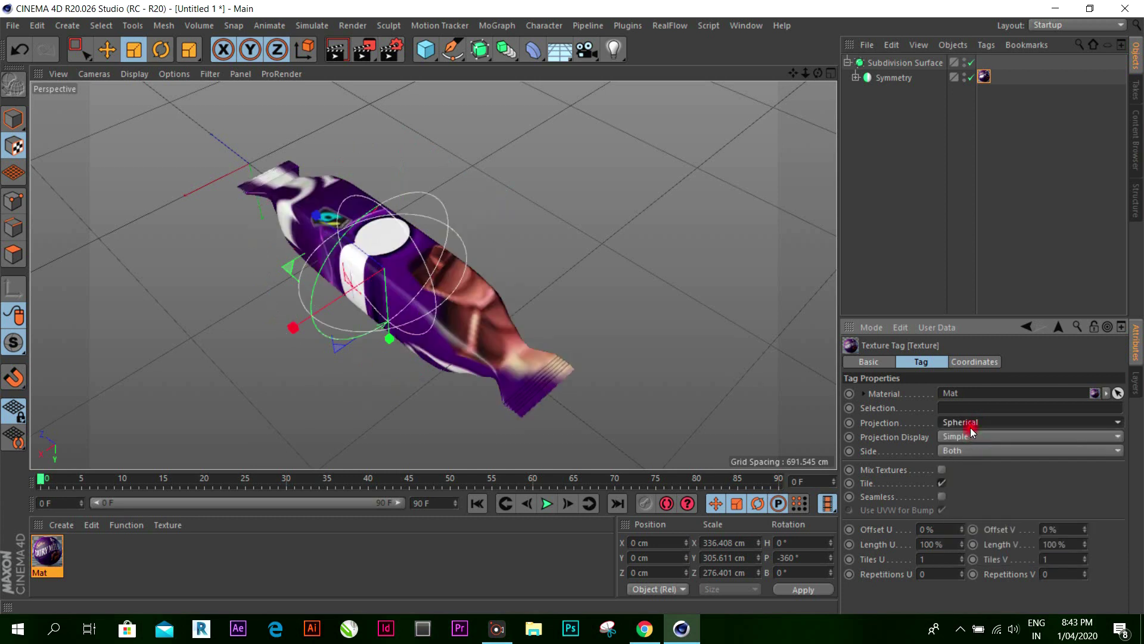
{"action": "left_click", "coordinate": [974, 424]}
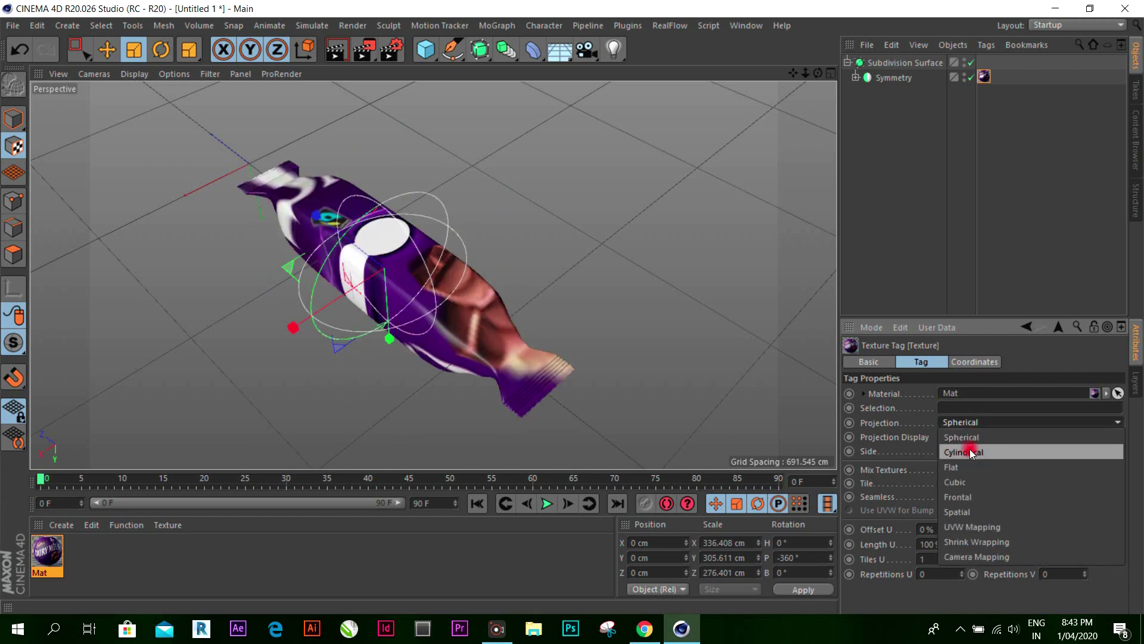
{"action": "left_click", "coordinate": [971, 450]}
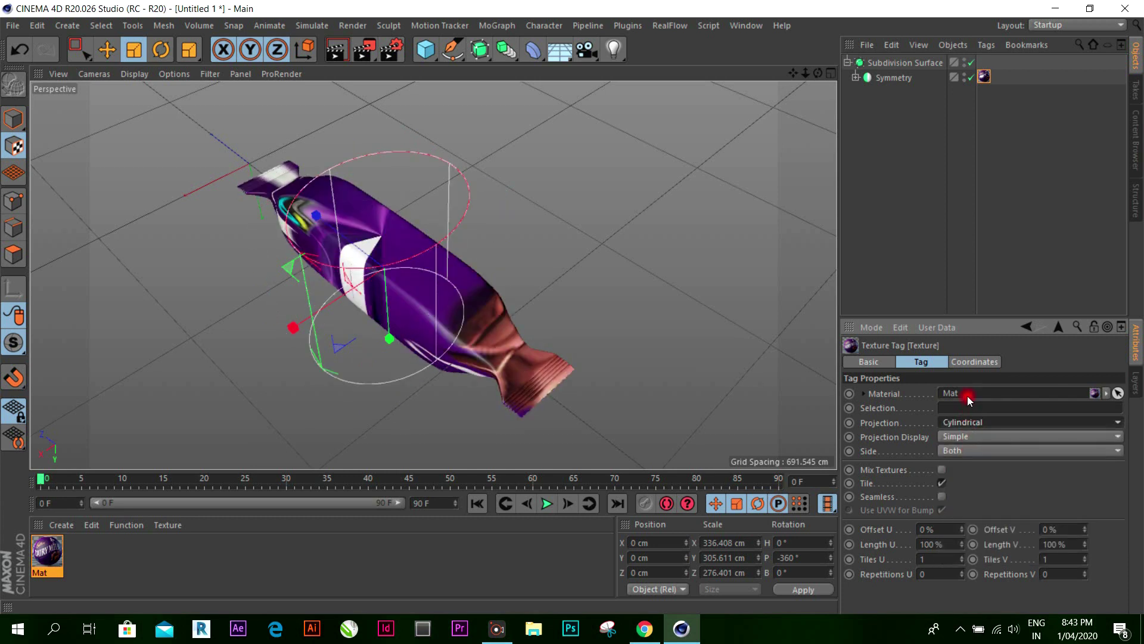
{"action": "left_click", "coordinate": [971, 422]}
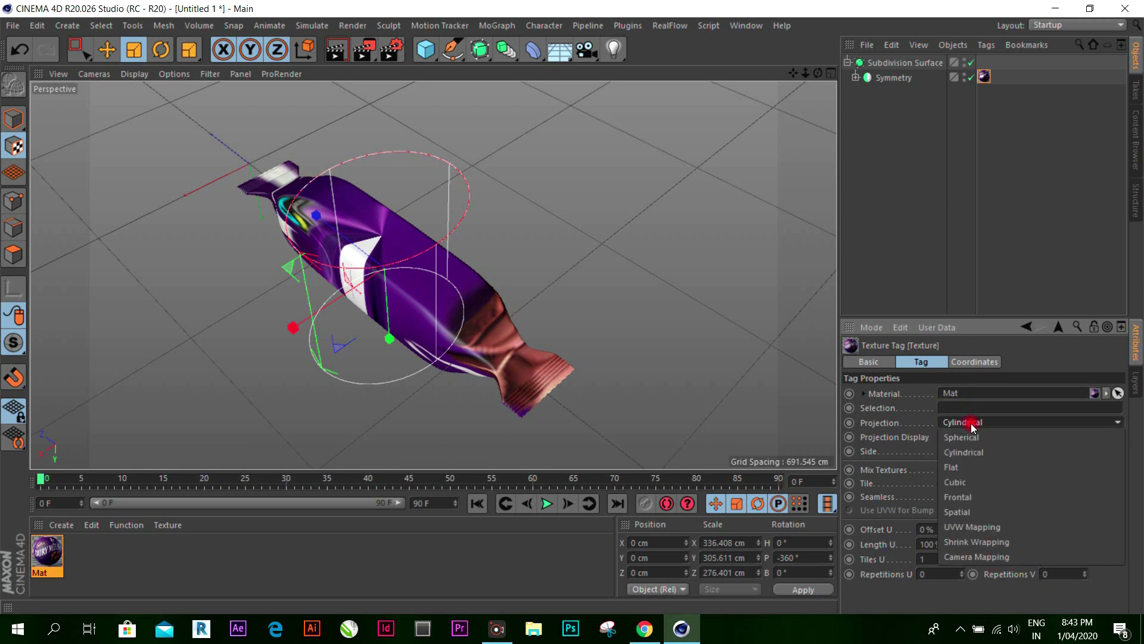
{"action": "left_click", "coordinate": [967, 495]}
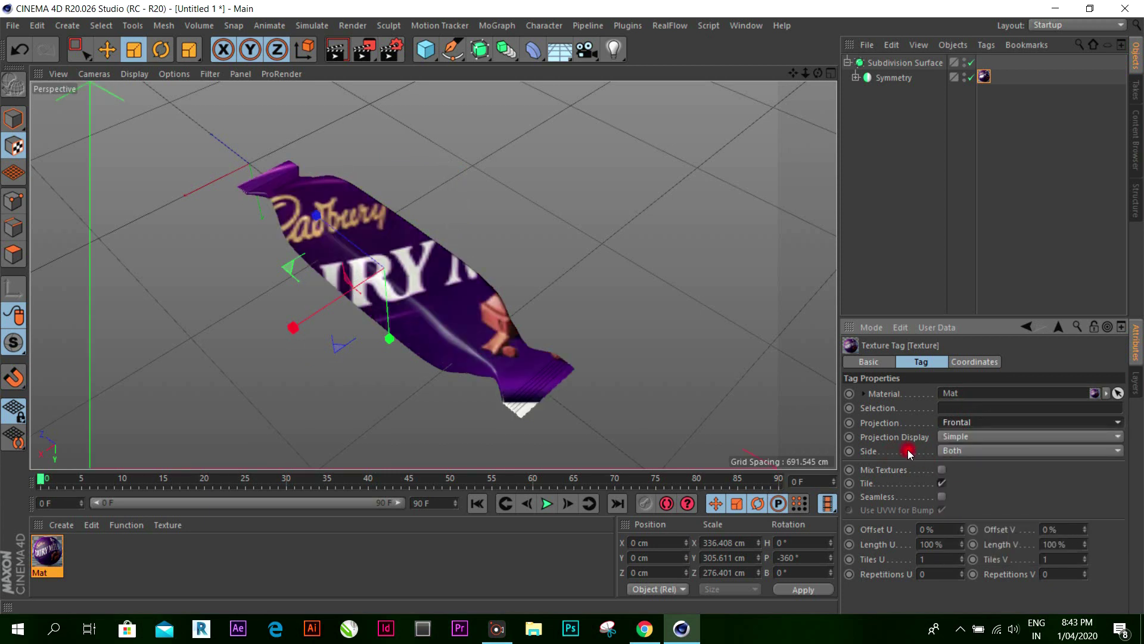
{"action": "left_click_drag", "start_coordinate": [574, 256], "coordinate": [604, 310]}
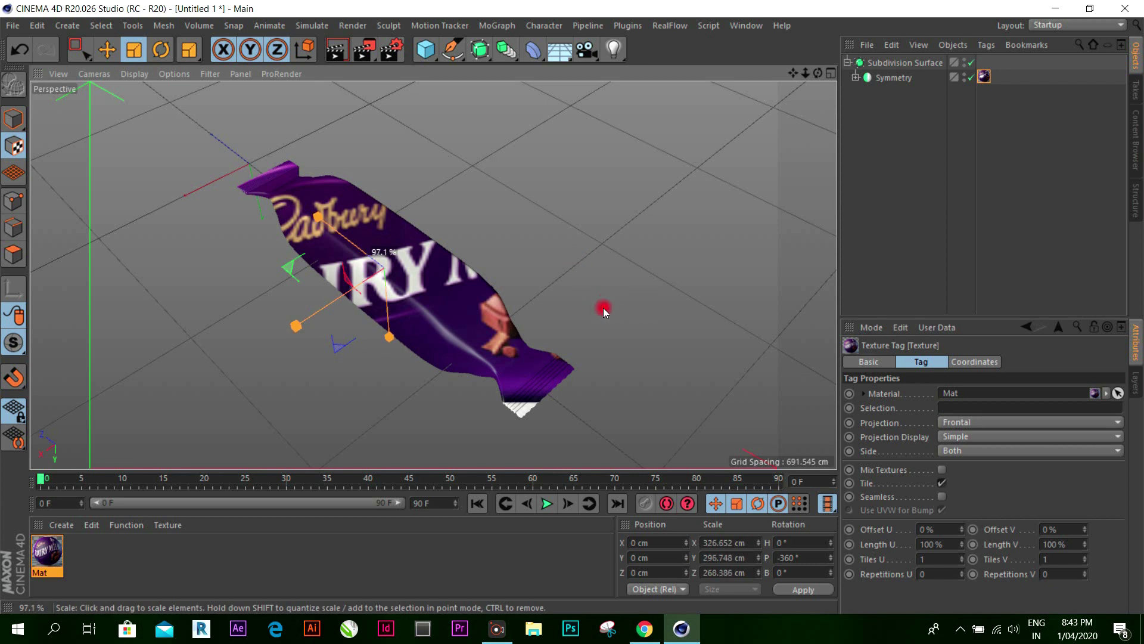
{"action": "left_click_drag", "start_coordinate": [296, 326], "coordinate": [393, 336]}
Step: Return the wrapper texture to Cubic projection, sized 207.013 × 553.292 × 267.557 cm
{"action": "left_click", "coordinate": [954, 422]}
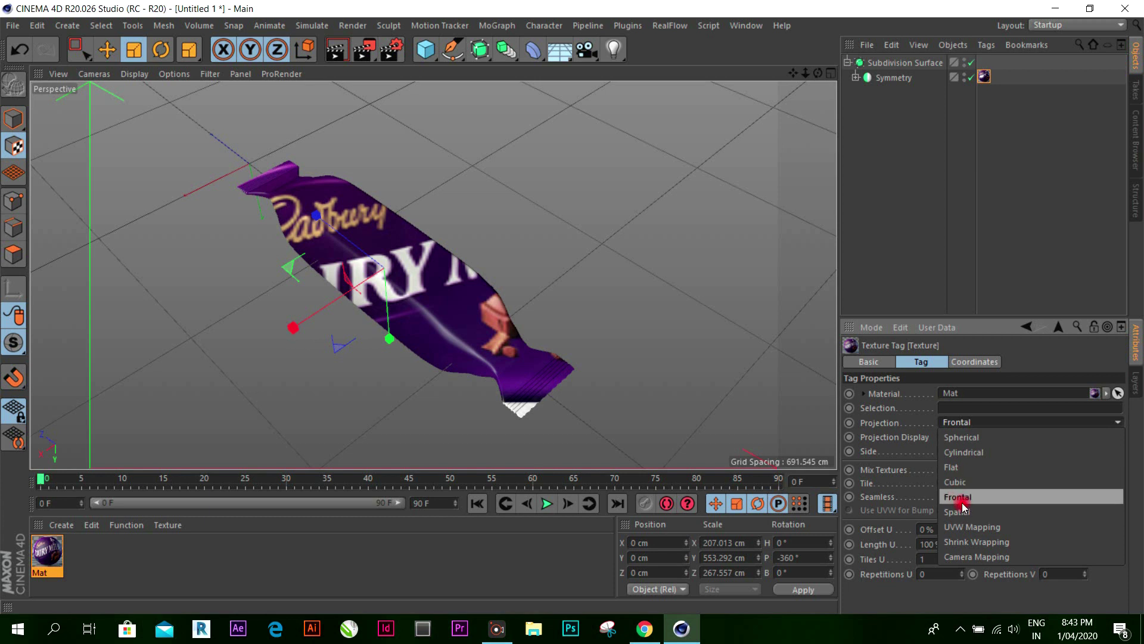
{"action": "left_click", "coordinate": [962, 502]}
{"action": "left_click", "coordinate": [964, 426]}
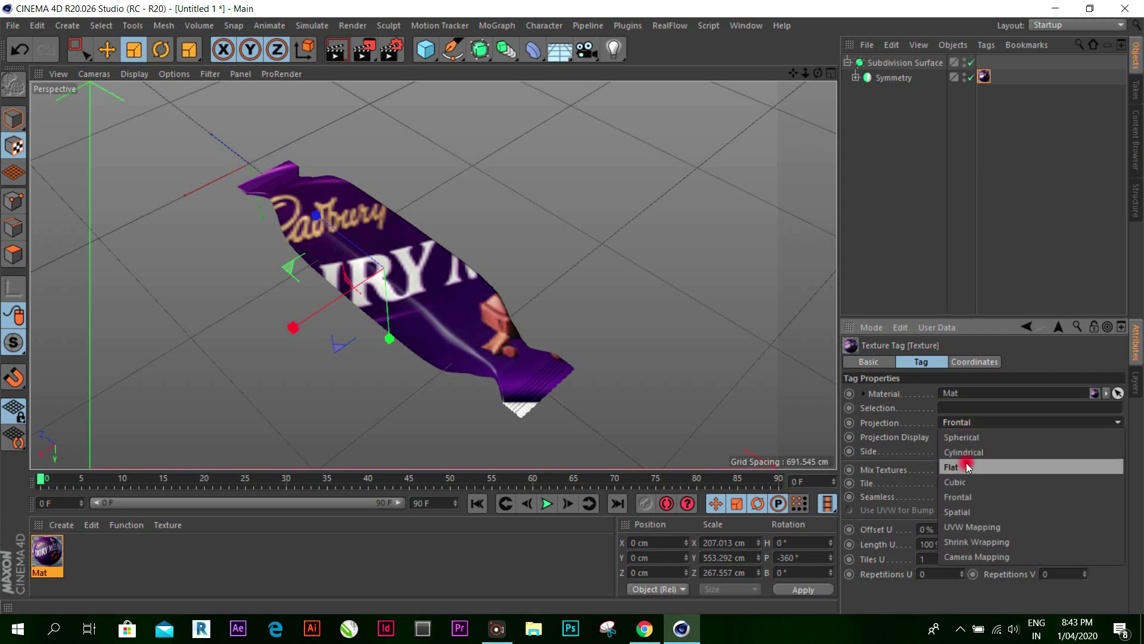
{"action": "left_click", "coordinate": [962, 477]}
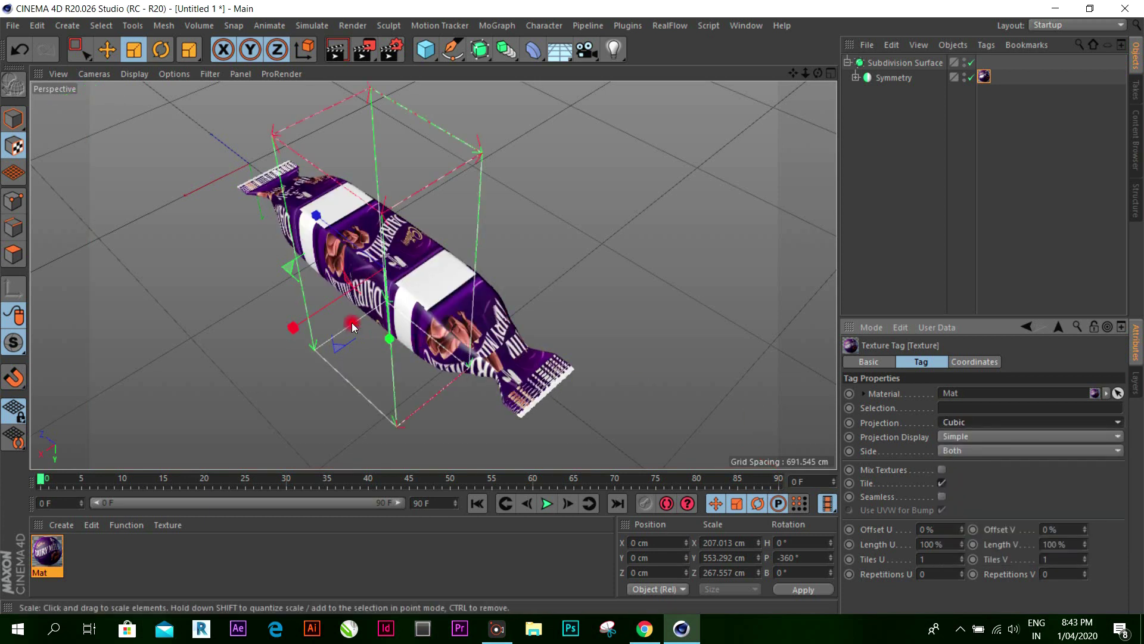
Step: Resize the cubic texture box to 207.013 × 37.327 × 216.096 cm so the label repeats in bands
{"action": "left_click_drag", "start_coordinate": [391, 341], "coordinate": [583, 253]}
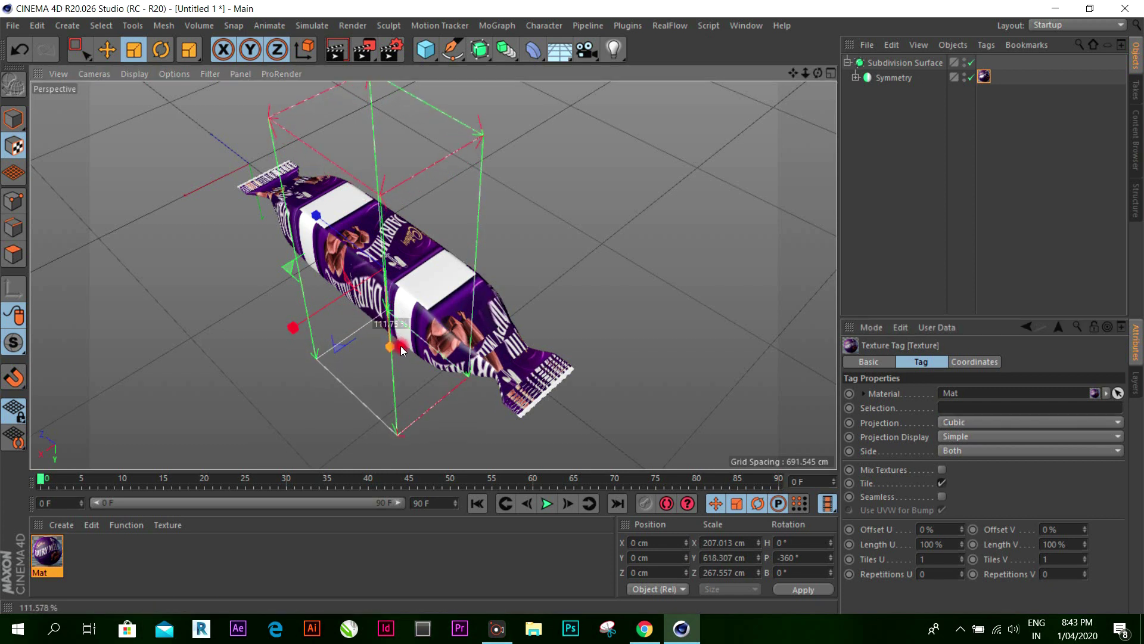
{"action": "mouse_move", "coordinate": [817, 83]}
{"action": "left_mouse_down"}
{"action": "mouse_move", "coordinate": [410, 382]}
{"action": "mouse_move", "coordinate": [368, 314]}
{"action": "left_mouse_up"}
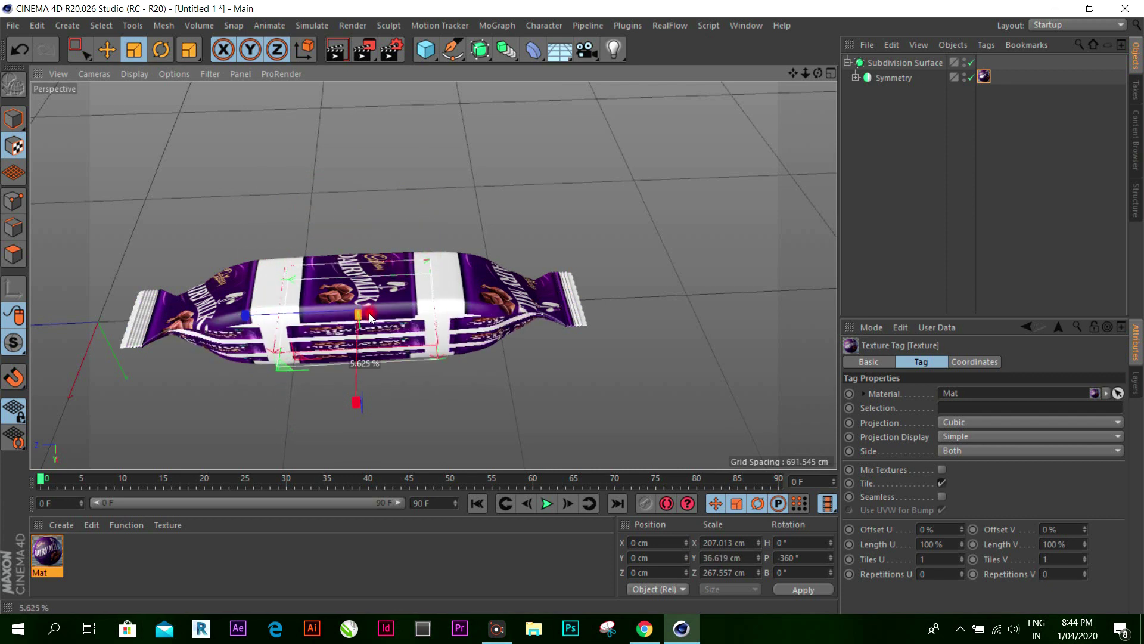
{"action": "left_click_drag", "start_coordinate": [368, 315], "coordinate": [363, 386]}
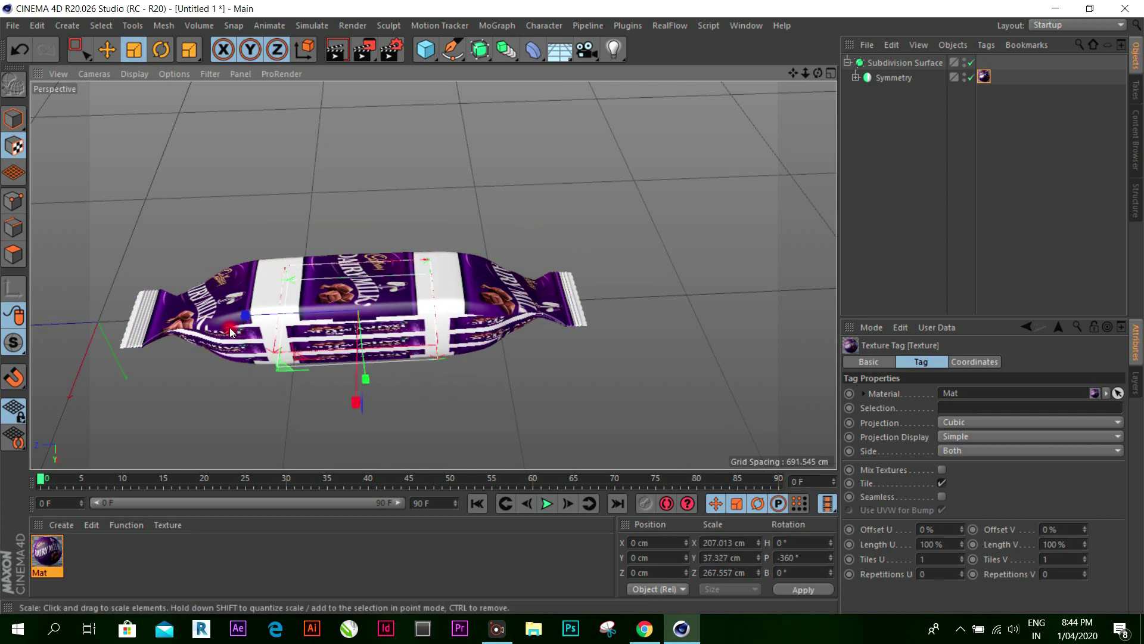
{"action": "mouse_move", "coordinate": [243, 319]}
{"action": "left_mouse_down"}
{"action": "mouse_move", "coordinate": [157, 323]}
{"action": "mouse_move", "coordinate": [332, 312]}
{"action": "mouse_move", "coordinate": [510, 329]}
{"action": "mouse_move", "coordinate": [452, 335]}
{"action": "left_mouse_up"}
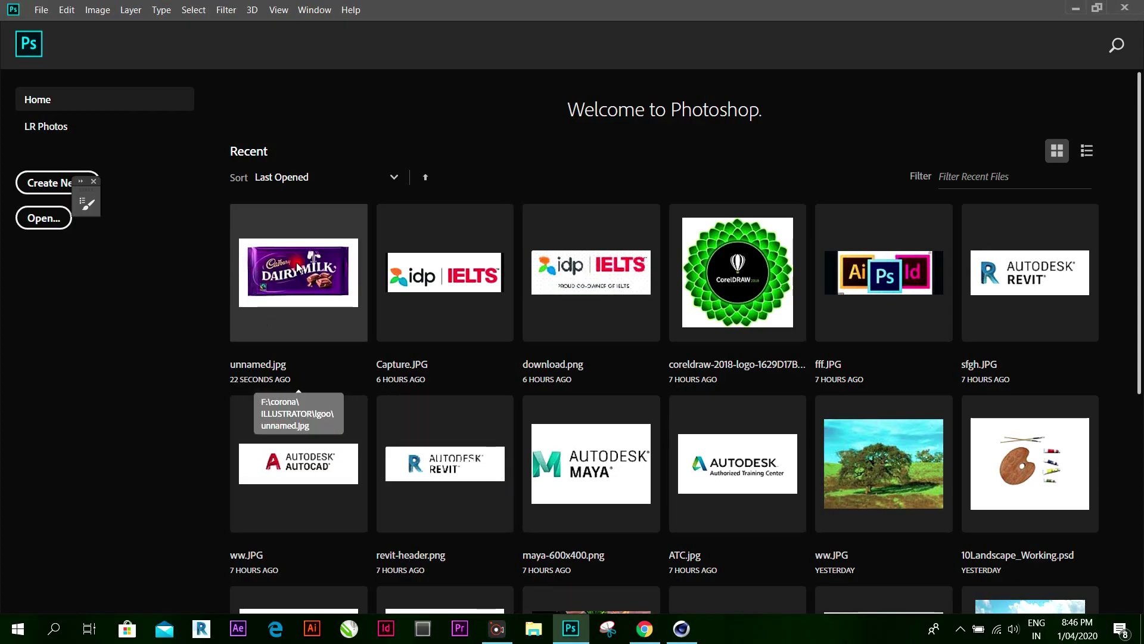
Step: Open unnamed.jpg, erase its white background with the Magic Eraser, and start a new document
{"action": "left_click", "coordinate": [298, 269]}
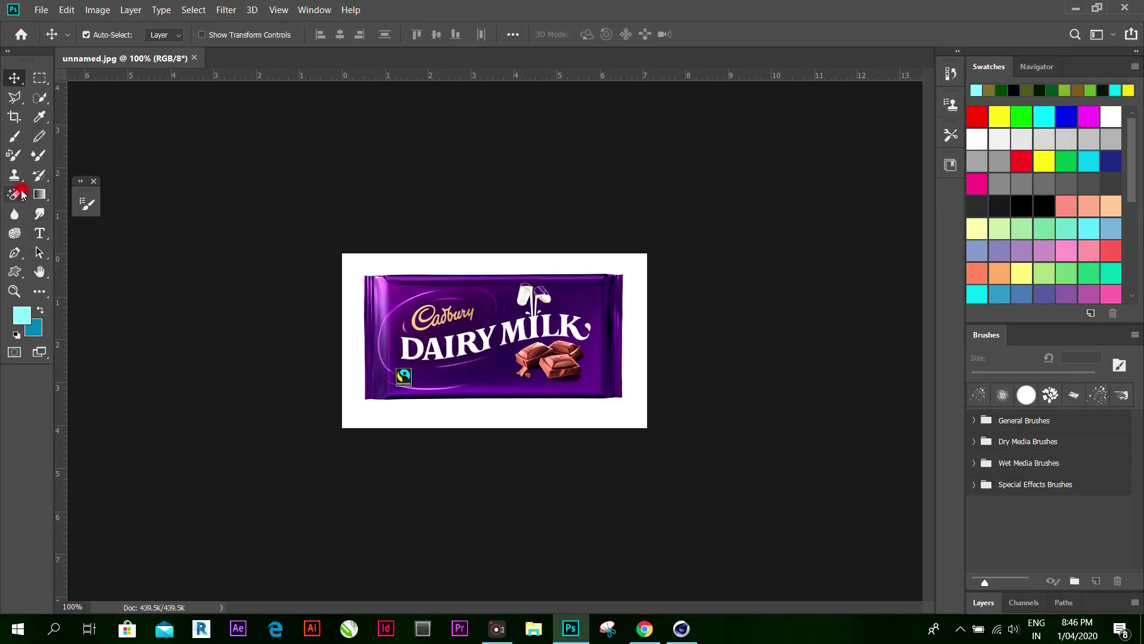
{"action": "left_click", "coordinate": [22, 193]}
{"action": "left_click", "coordinate": [347, 303]}
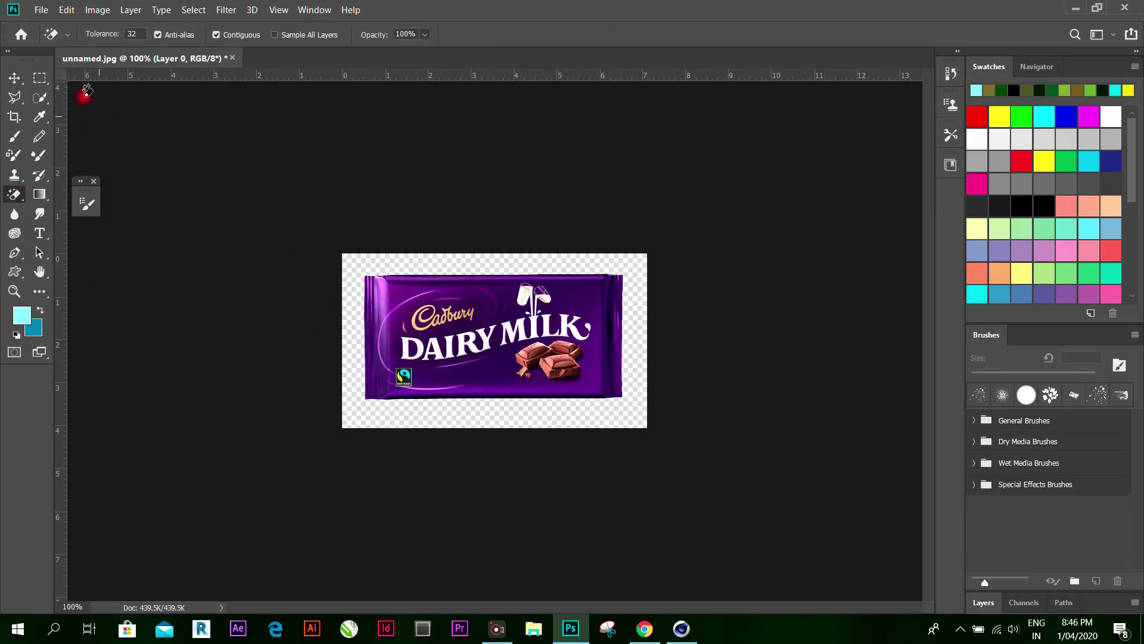
{"action": "left_click", "coordinate": [14, 77]}
{"action": "left_click", "coordinate": [44, 11]}
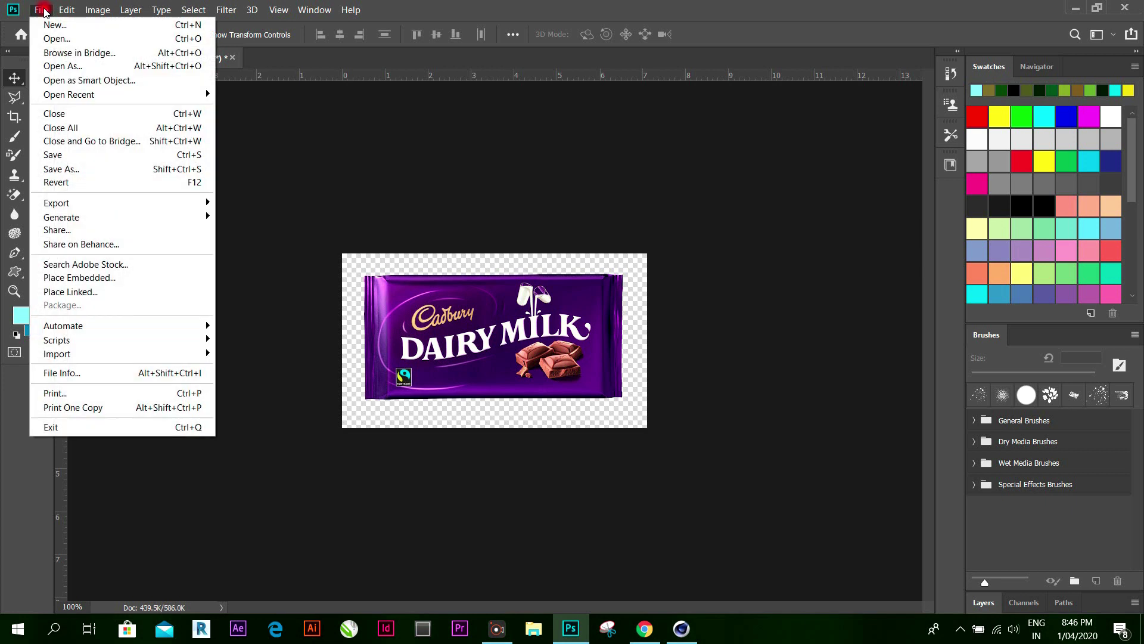
{"action": "left_click", "coordinate": [64, 27]}
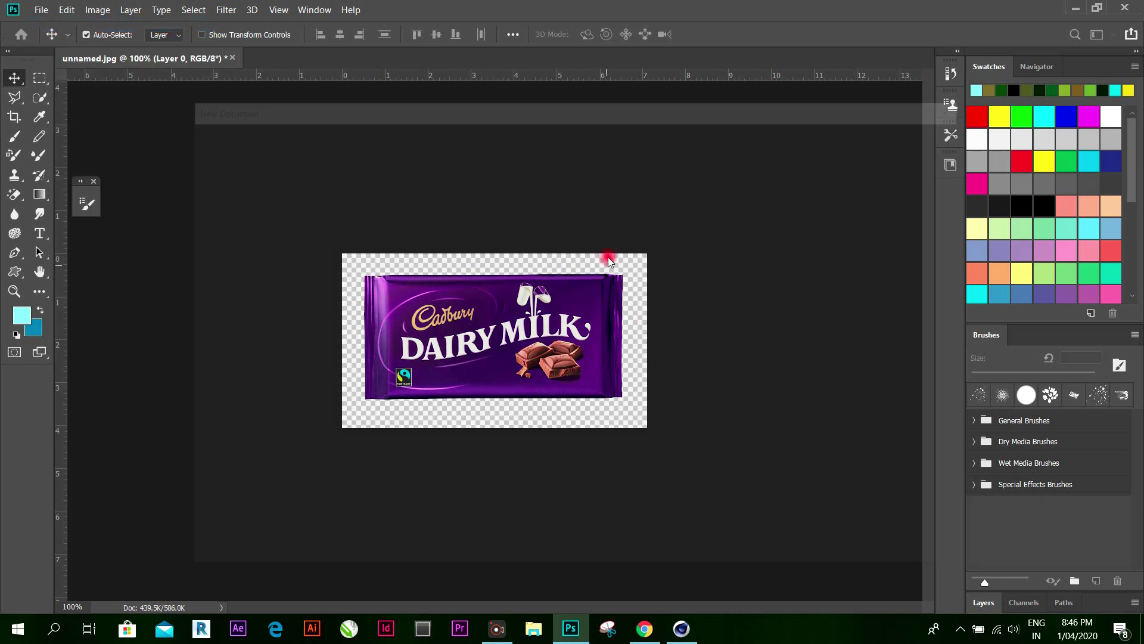
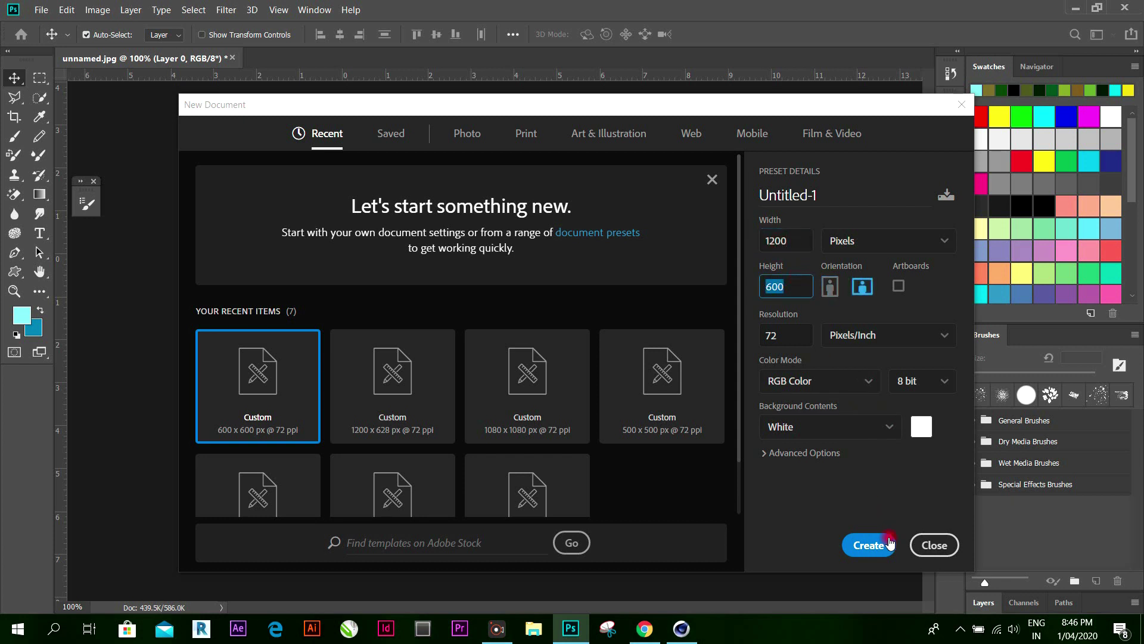
Step: Create a new 1200×600 document and drag the Dairy Milk wrapper image into it
{"action": "left_click", "coordinate": [864, 544]}
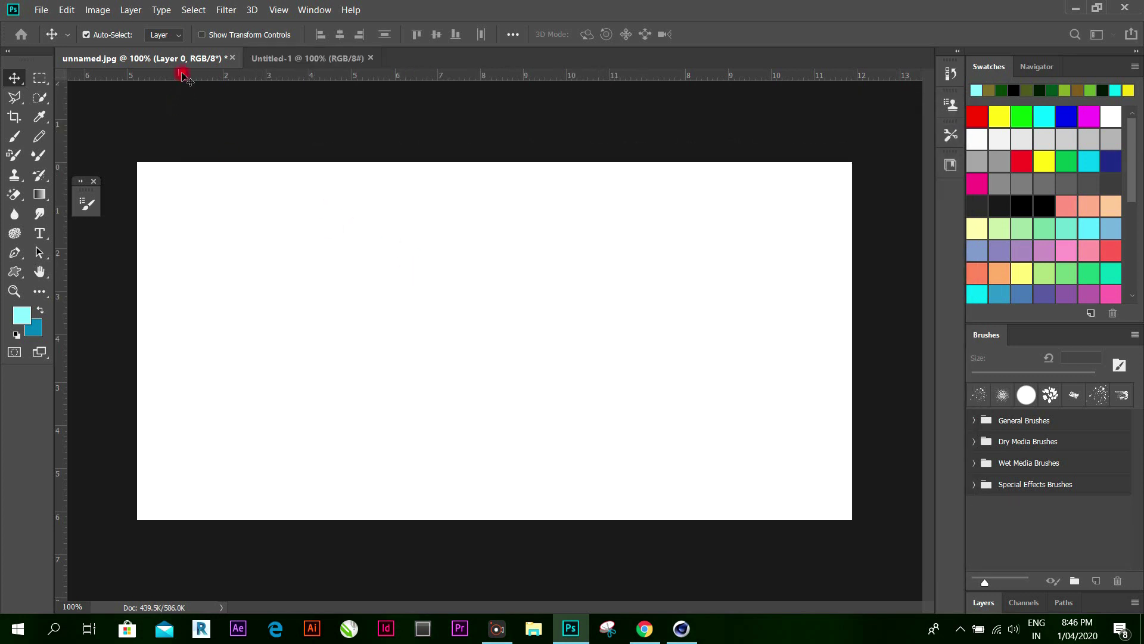
{"action": "left_click_drag", "start_coordinate": [182, 74], "coordinate": [374, 264]}
{"action": "left_click_drag", "start_coordinate": [454, 321], "coordinate": [202, 85]}
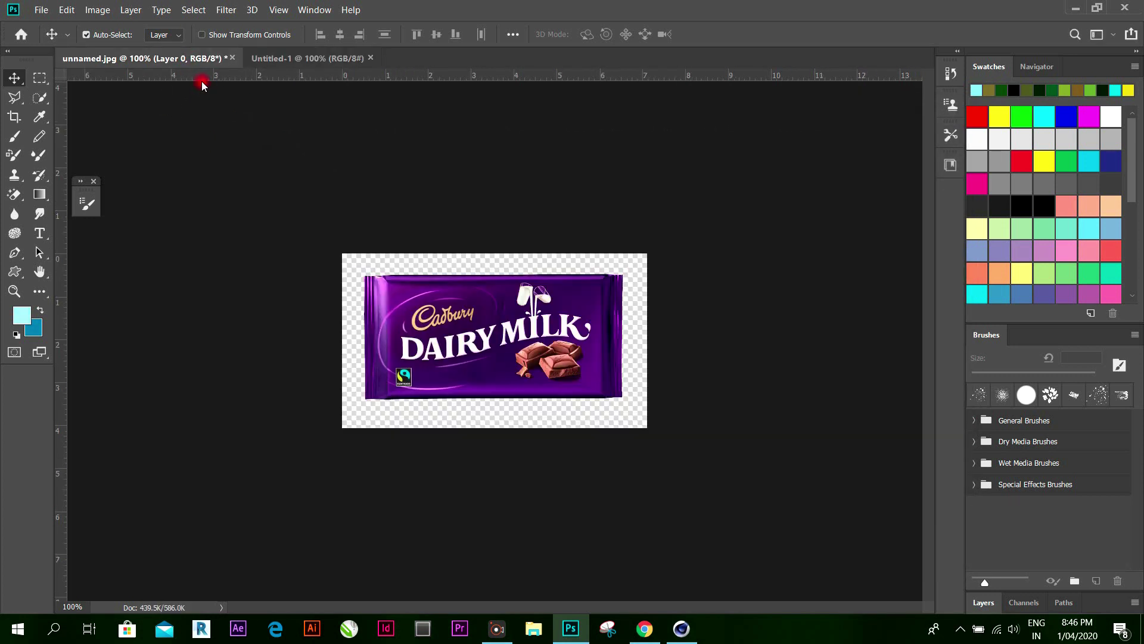
{"action": "mouse_move", "coordinate": [447, 309]}
{"action": "left_mouse_down"}
{"action": "mouse_move", "coordinate": [310, 69]}
{"action": "mouse_move", "coordinate": [426, 288]}
{"action": "left_mouse_up"}
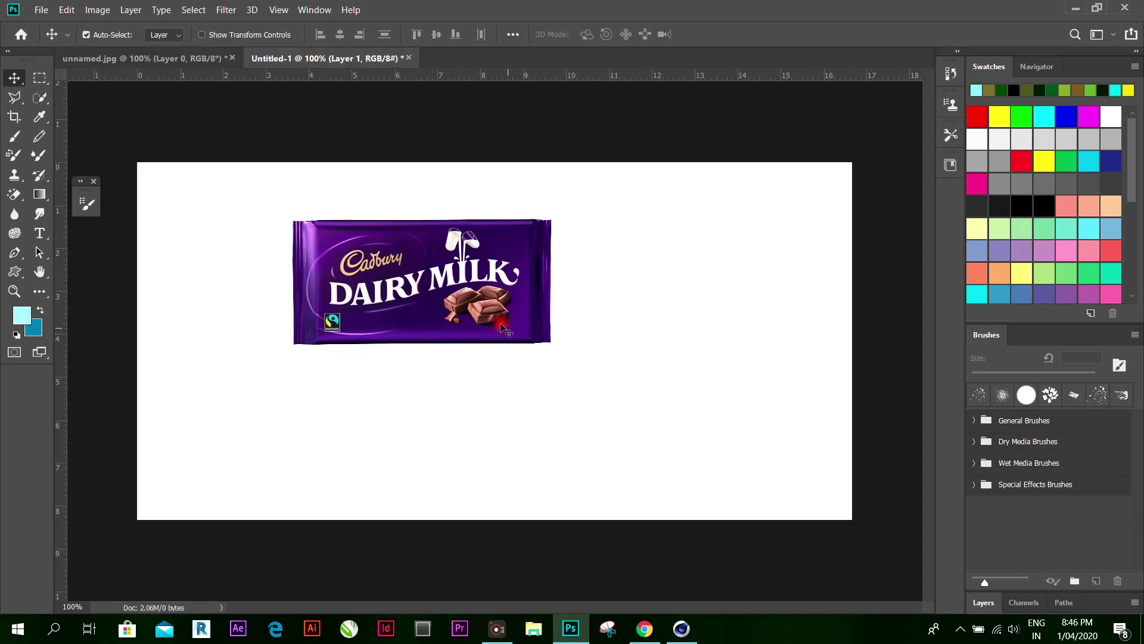
{"action": "left_click_drag", "start_coordinate": [501, 326], "coordinate": [540, 357]}
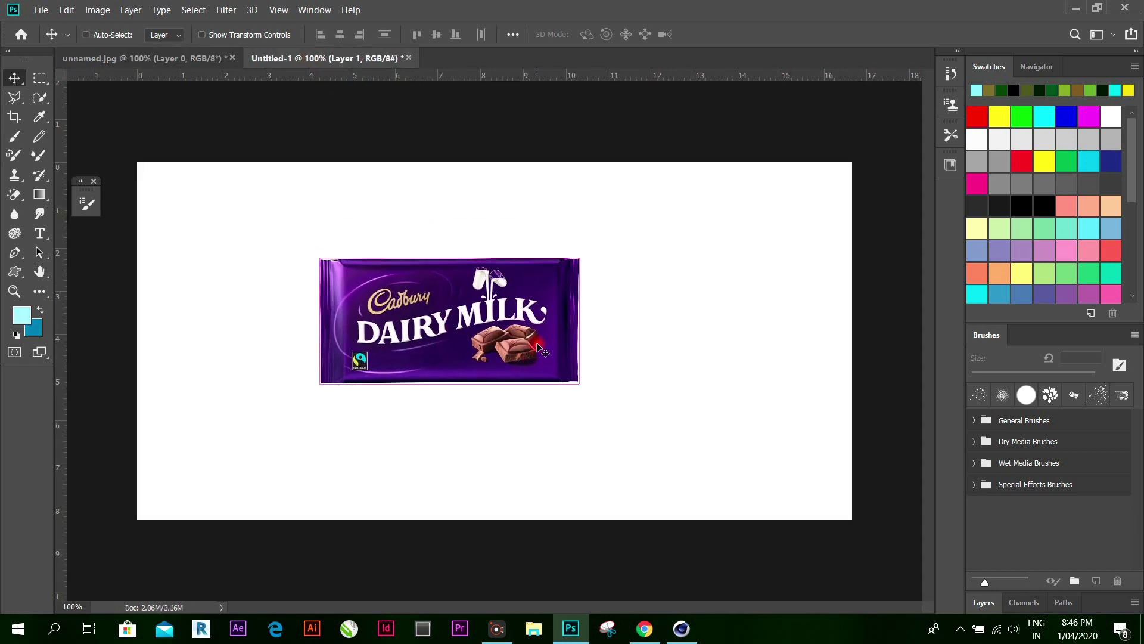
Step: Free-transform the wrapper to about 278% so it nearly fills the canvas
{"action": "key", "text": "ctrl+t"}
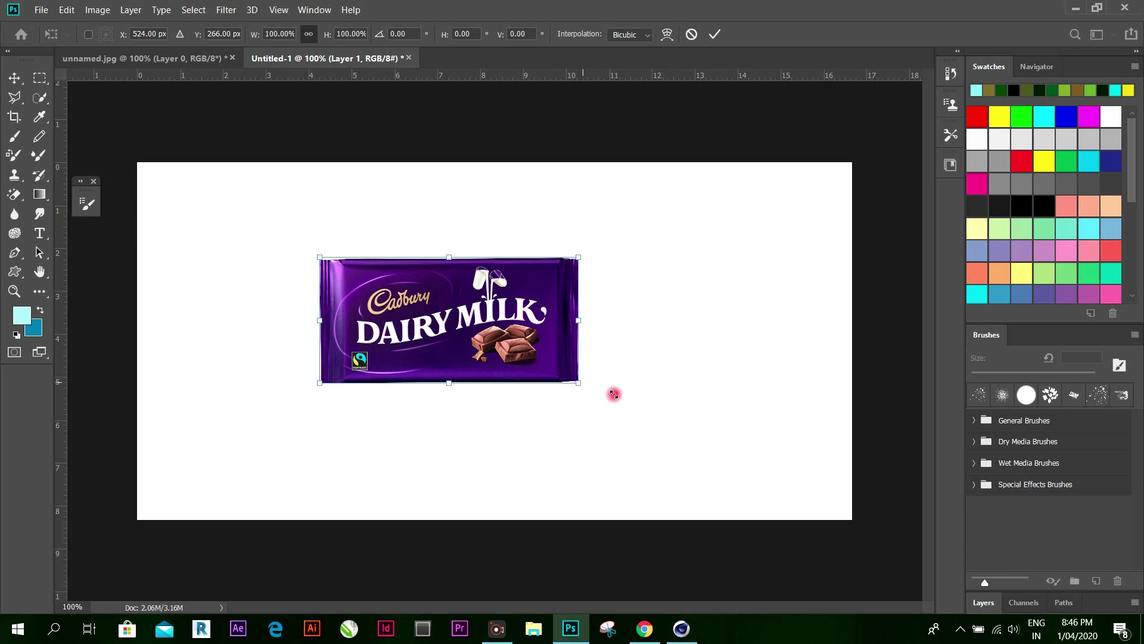
{"action": "left_click_drag", "start_coordinate": [614, 393], "coordinate": [850, 519]}
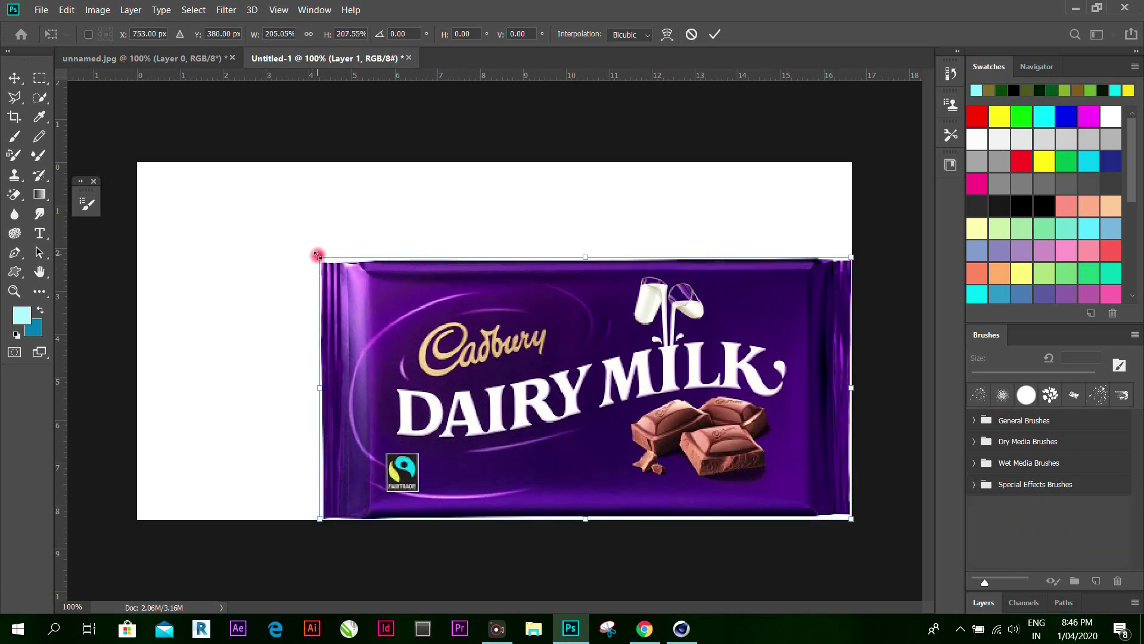
{"action": "mouse_move", "coordinate": [317, 255]}
{"action": "left_mouse_down"}
{"action": "mouse_move", "coordinate": [230, 191]}
{"action": "mouse_move", "coordinate": [135, 152]}
{"action": "left_mouse_up"}
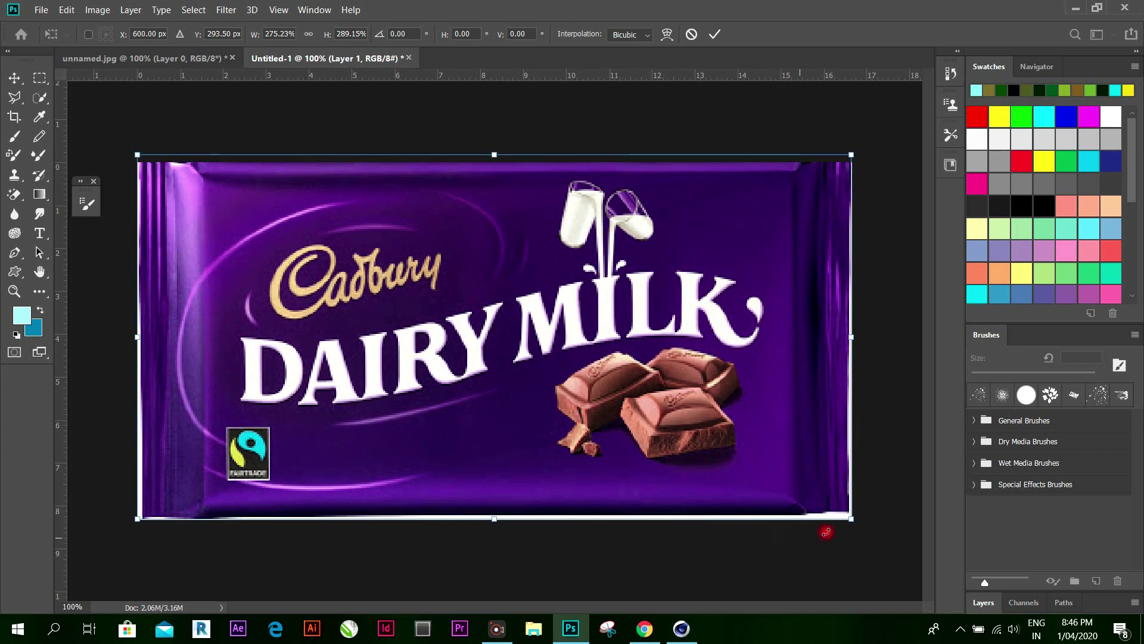
{"action": "left_click_drag", "start_coordinate": [853, 519], "coordinate": [859, 526]}
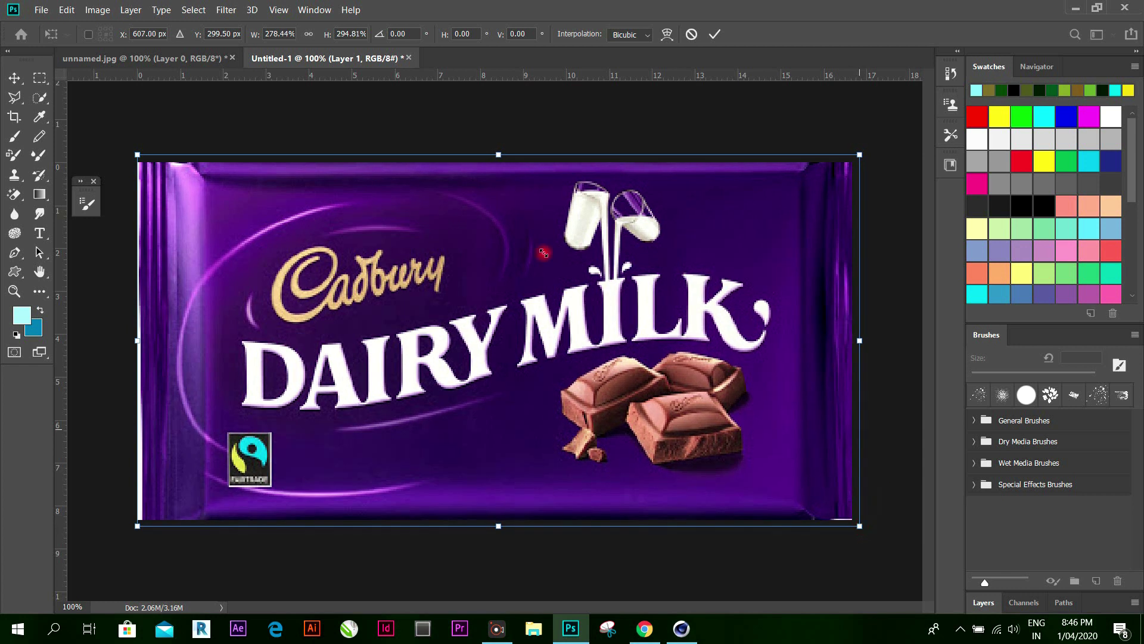
Step: Set Image Size to 1200 × 400 px unlinked, then nudge the wrapper slightly left
{"action": "left_click", "coordinate": [714, 36]}
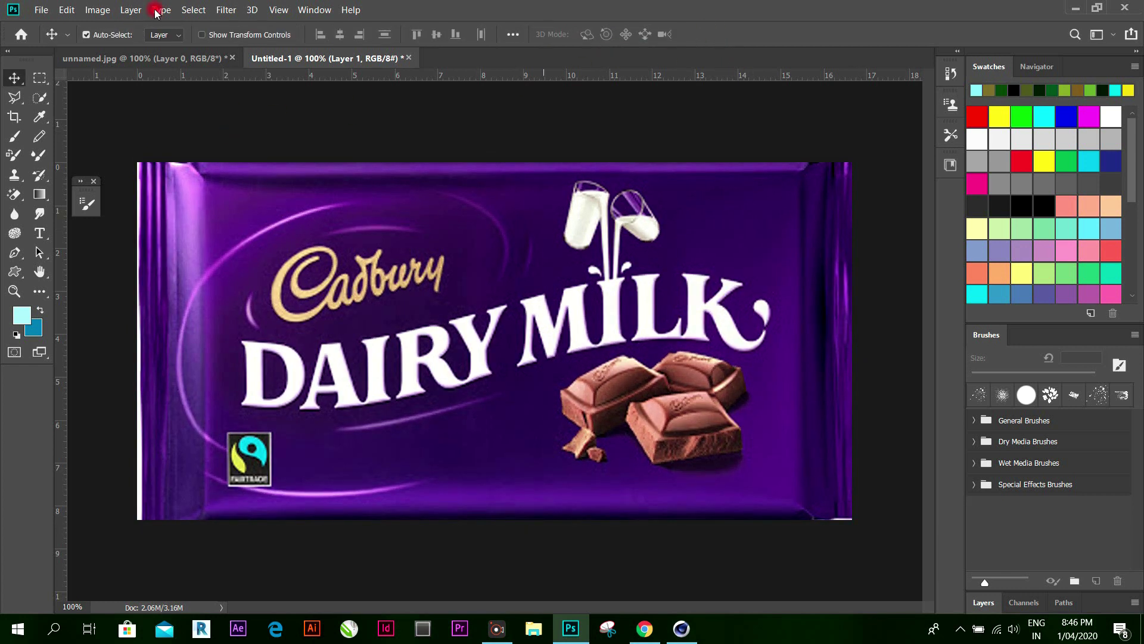
{"action": "left_click", "coordinate": [97, 10]}
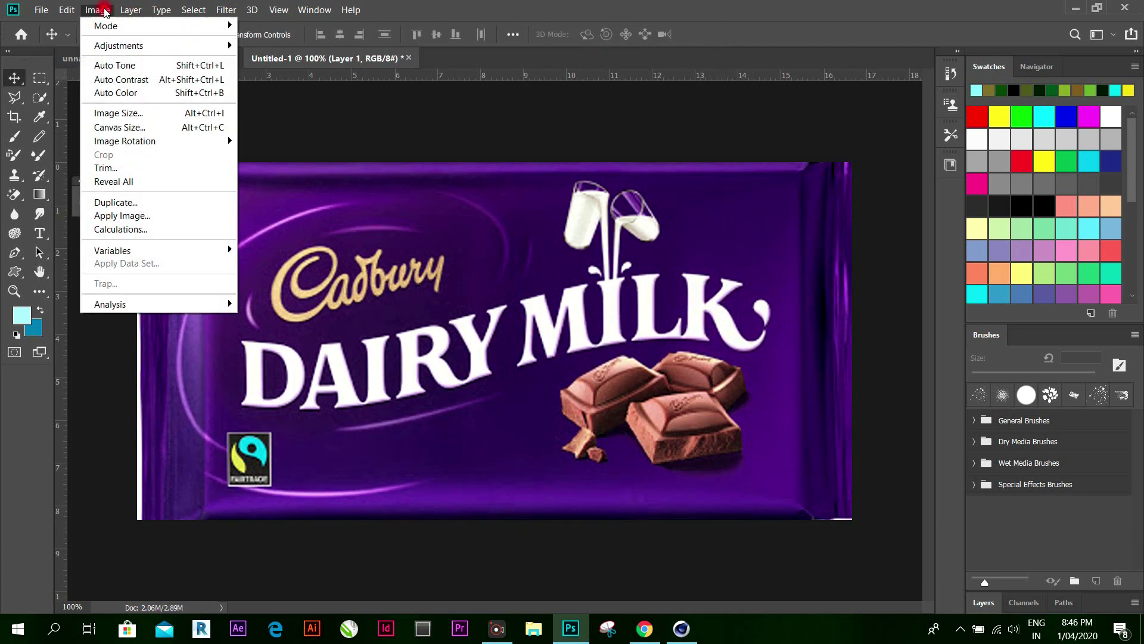
{"action": "left_click", "coordinate": [138, 115]}
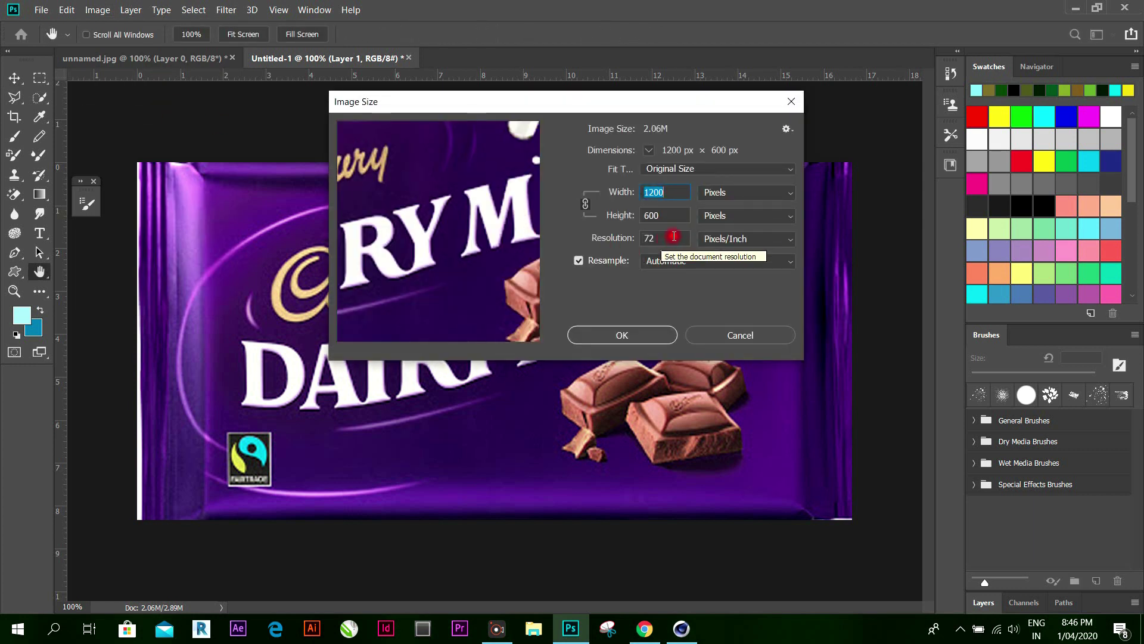
{"action": "left_click", "coordinate": [671, 215]}
{"action": "type", "text": "00"}
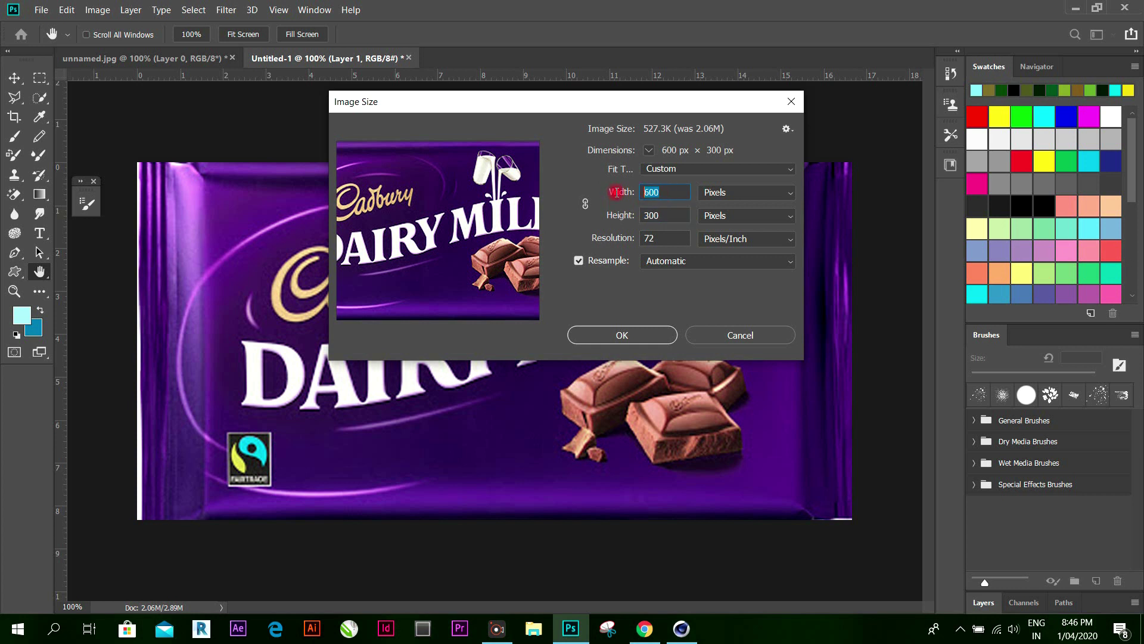
{"action": "type", "text": "200"}
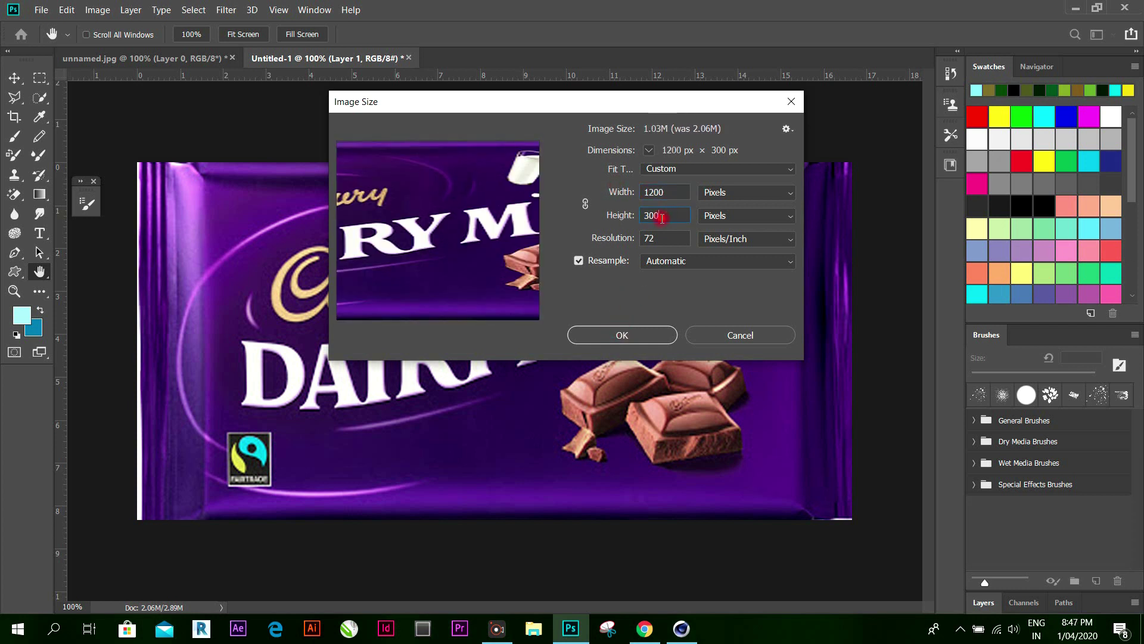
{"action": "type", "text": "400"}
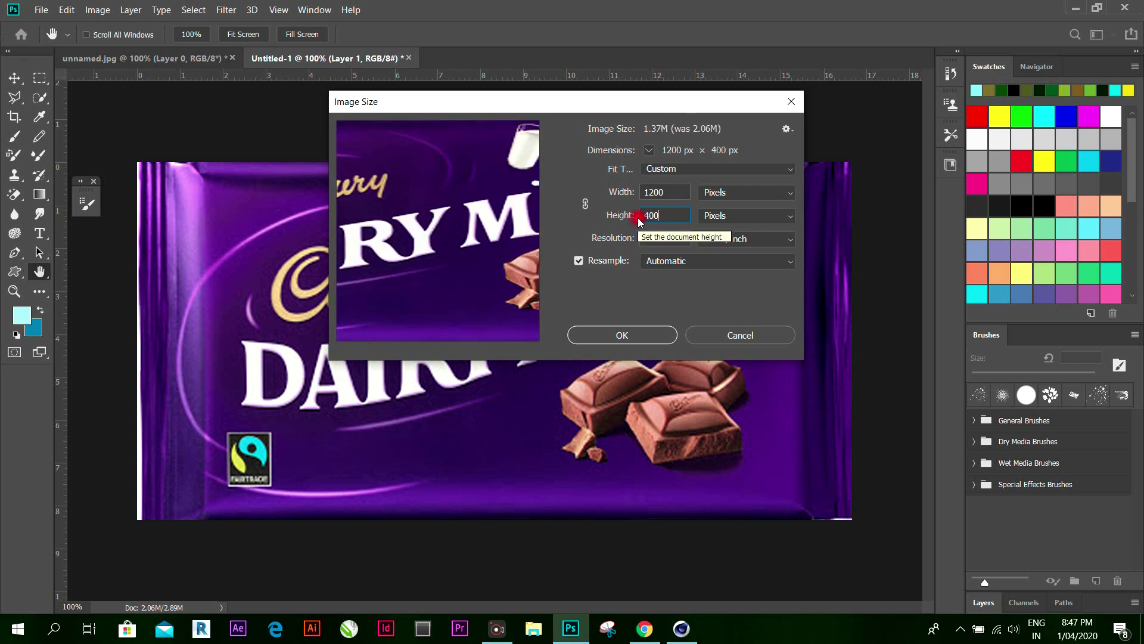
{"action": "left_click", "coordinate": [629, 336]}
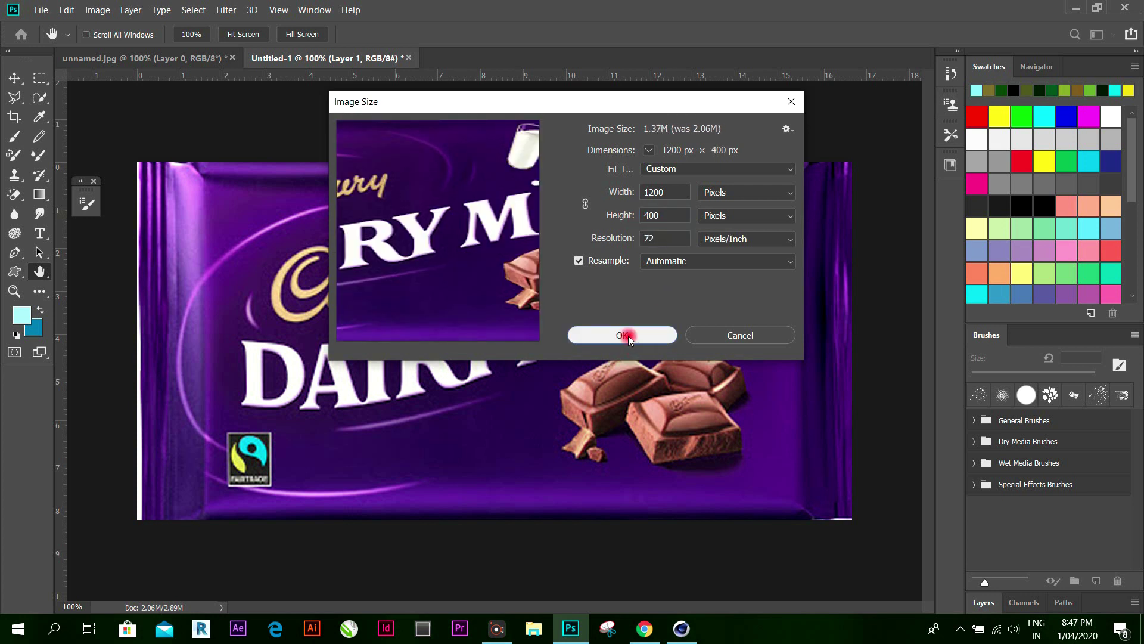
{"action": "key", "text": "v"}
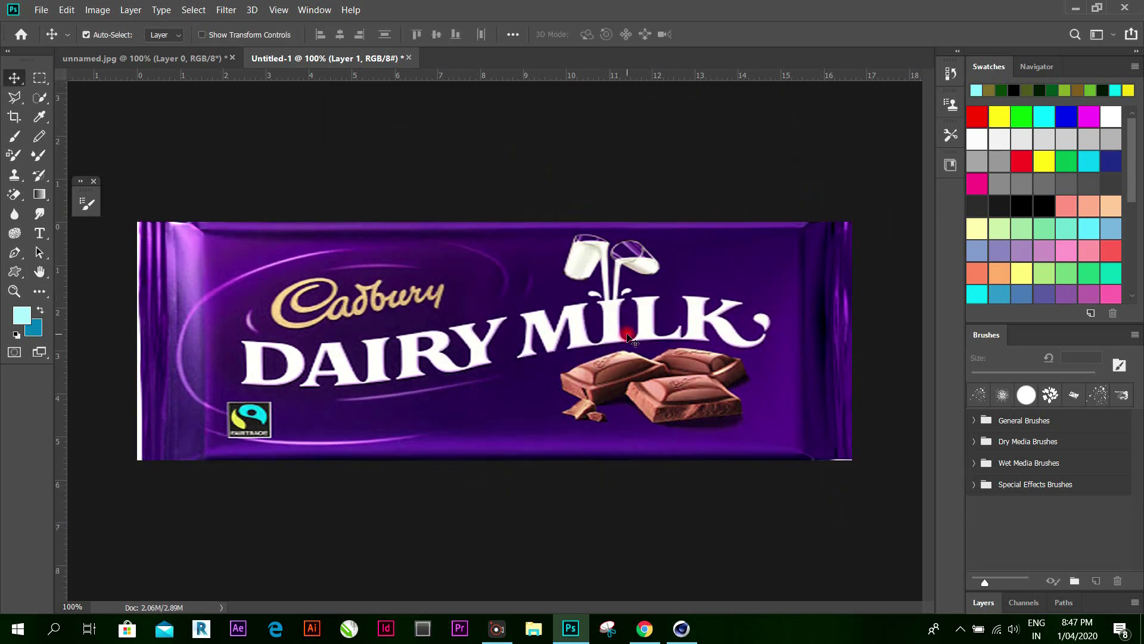
{"action": "left_click_drag", "start_coordinate": [462, 343], "coordinate": [452, 340]}
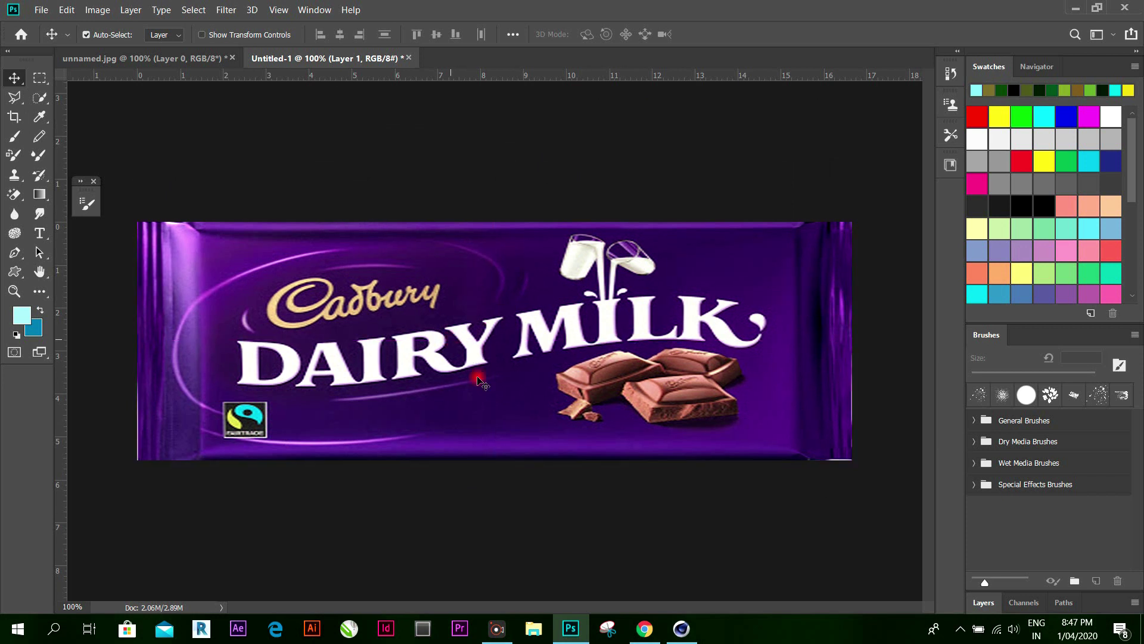
Step: Attempt a JPEG Save As over the existing unnamed file and dismiss the could-not-save error
{"action": "left_click", "coordinate": [32, 11]}
{"action": "left_click", "coordinate": [99, 168]}
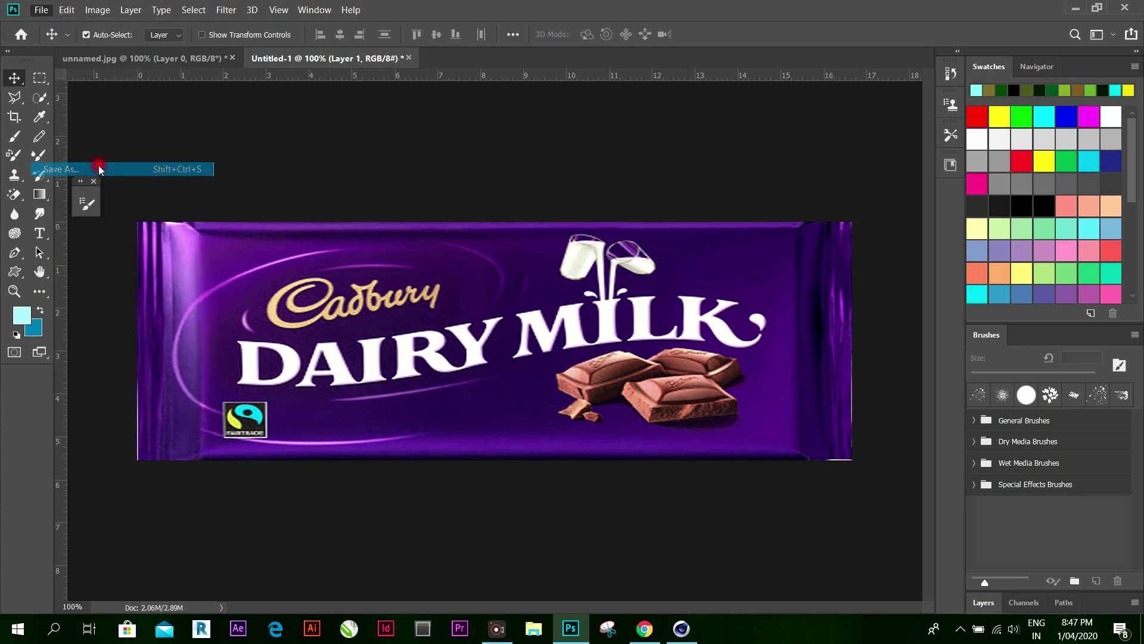
{"action": "left_click", "coordinate": [203, 292]}
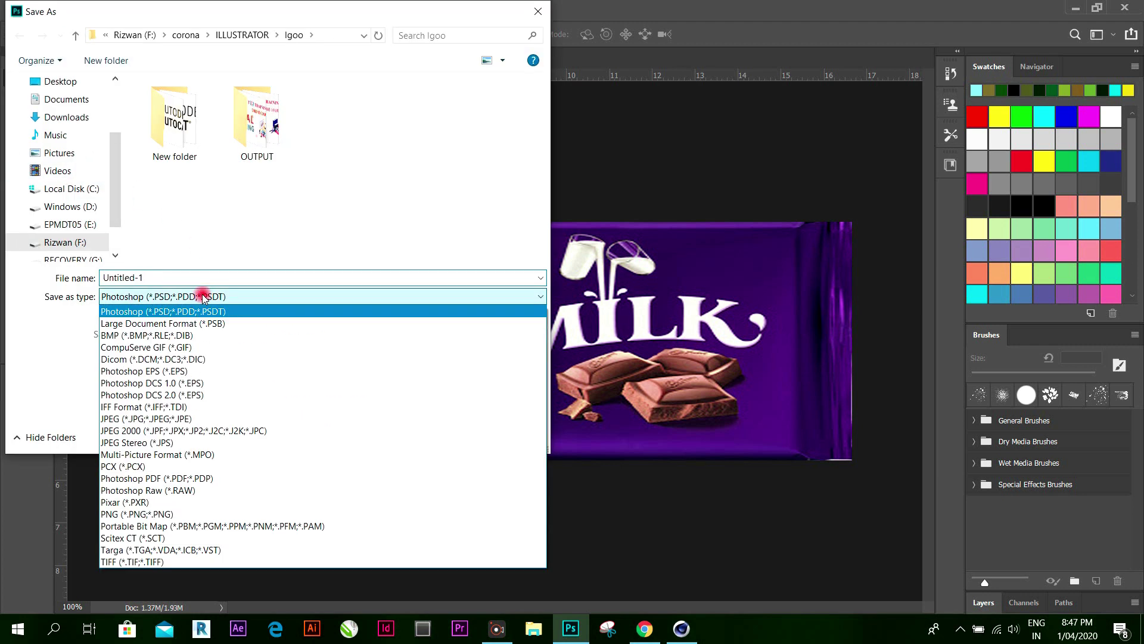
{"action": "left_click", "coordinate": [214, 425]}
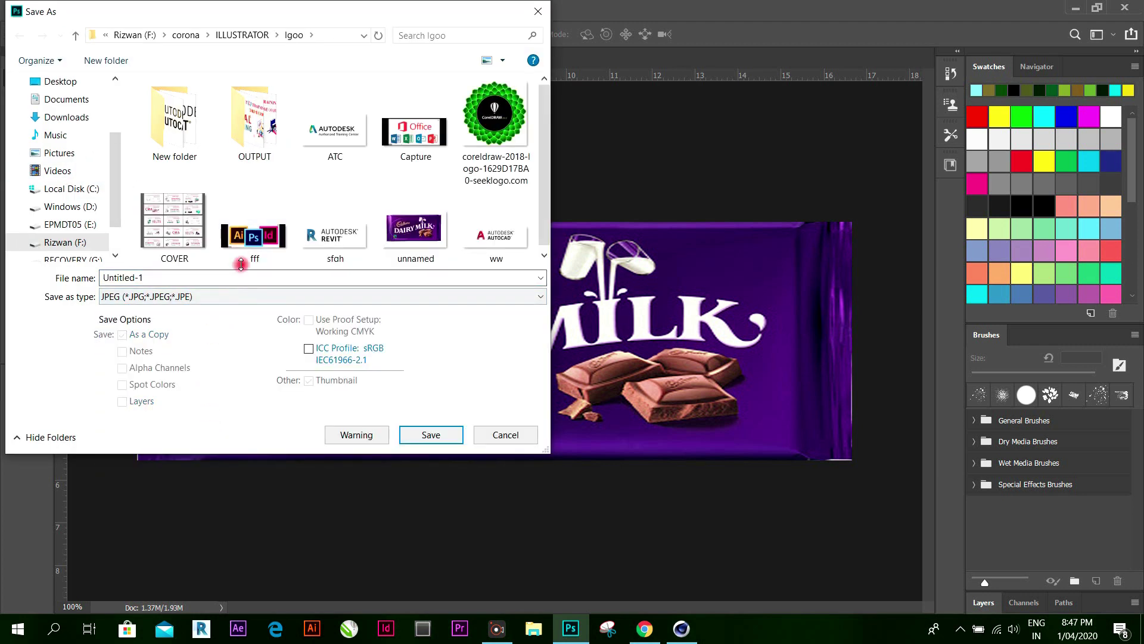
{"action": "left_click", "coordinate": [405, 251]}
{"action": "left_click", "coordinate": [433, 434]}
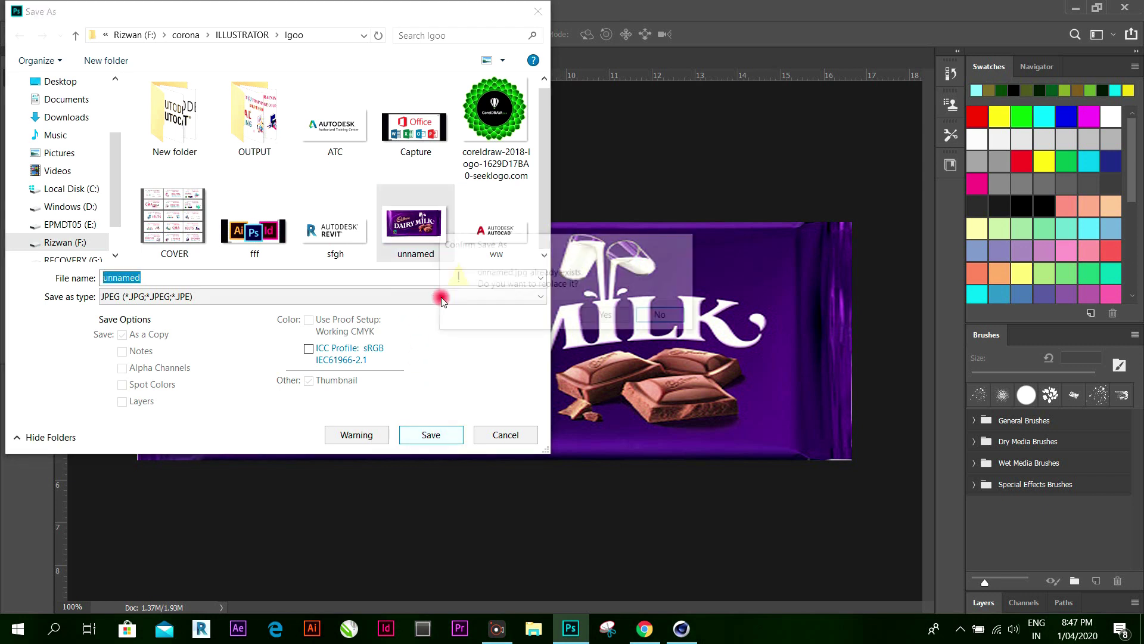
{"action": "left_click", "coordinate": [608, 316]}
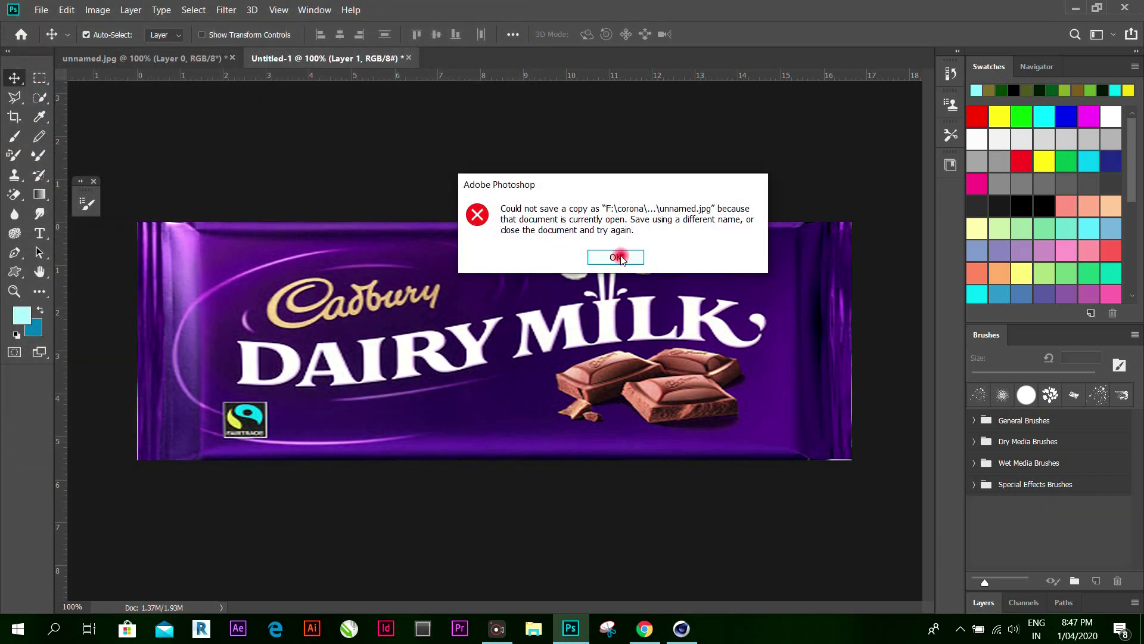
{"action": "left_click", "coordinate": [617, 258]}
Step: Save the artwork as JPEG 'choclalte', accepting the default JPEG quality options
{"action": "left_click", "coordinate": [40, 10]}
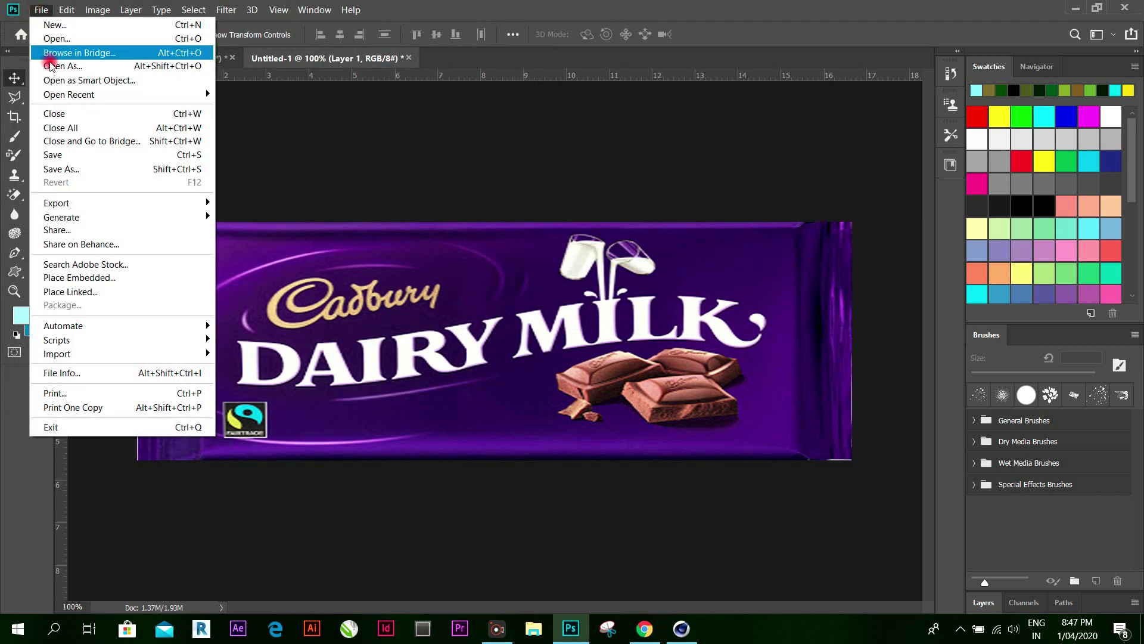
{"action": "left_click", "coordinate": [84, 170]}
{"action": "left_click", "coordinate": [163, 296]}
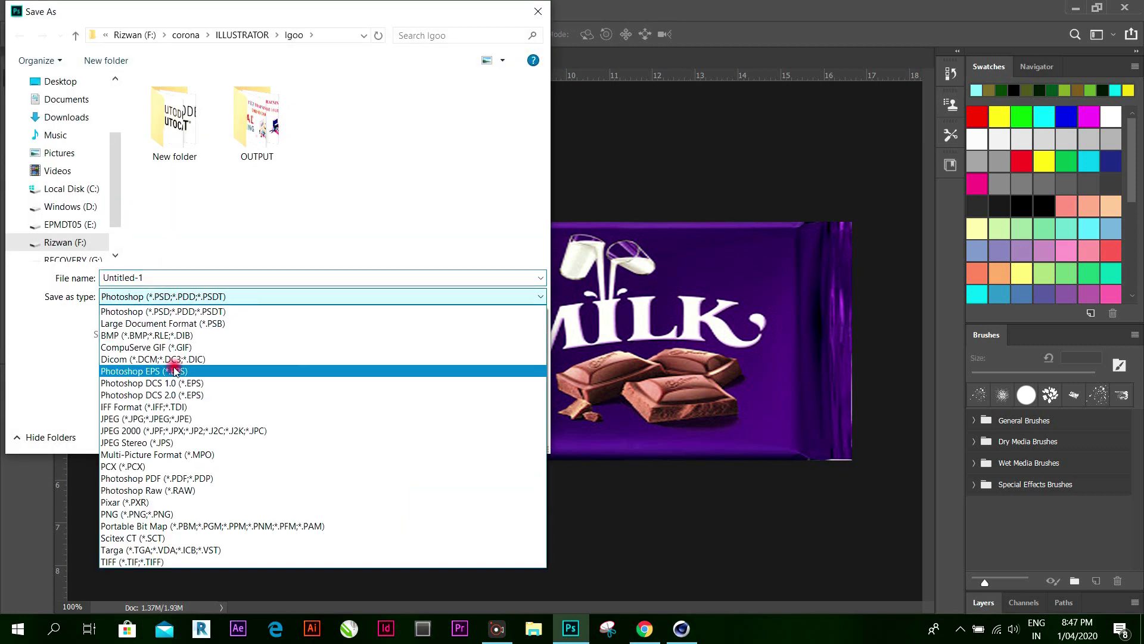
{"action": "left_click", "coordinate": [179, 424]}
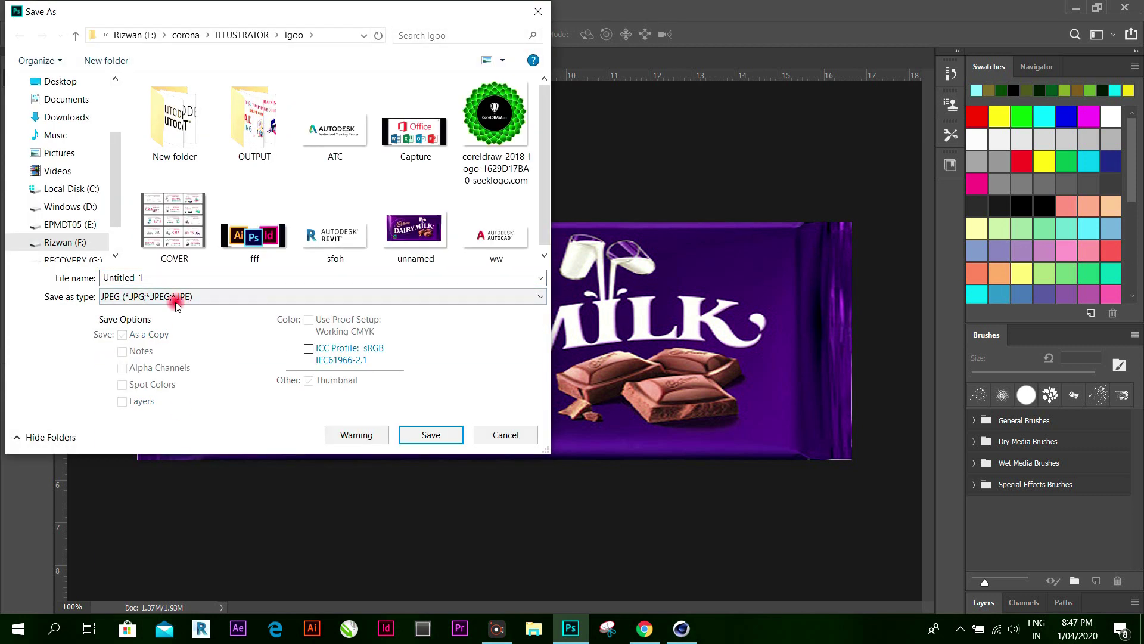
{"action": "left_click", "coordinate": [263, 276]}
{"action": "type", "text": "choclalte"}
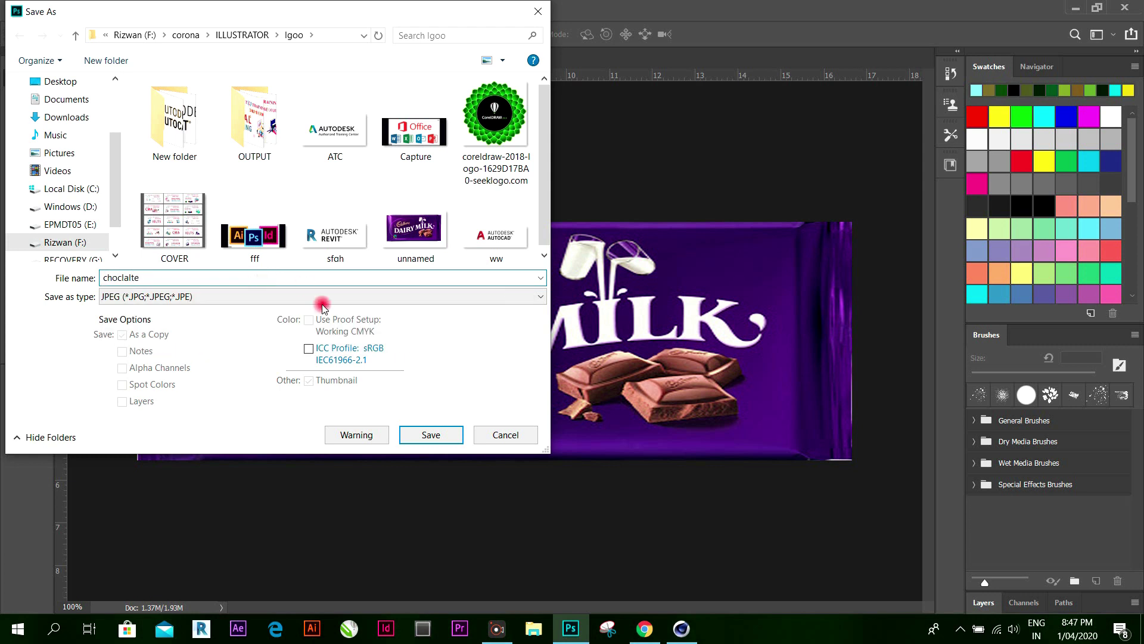
{"action": "left_click", "coordinate": [431, 436]}
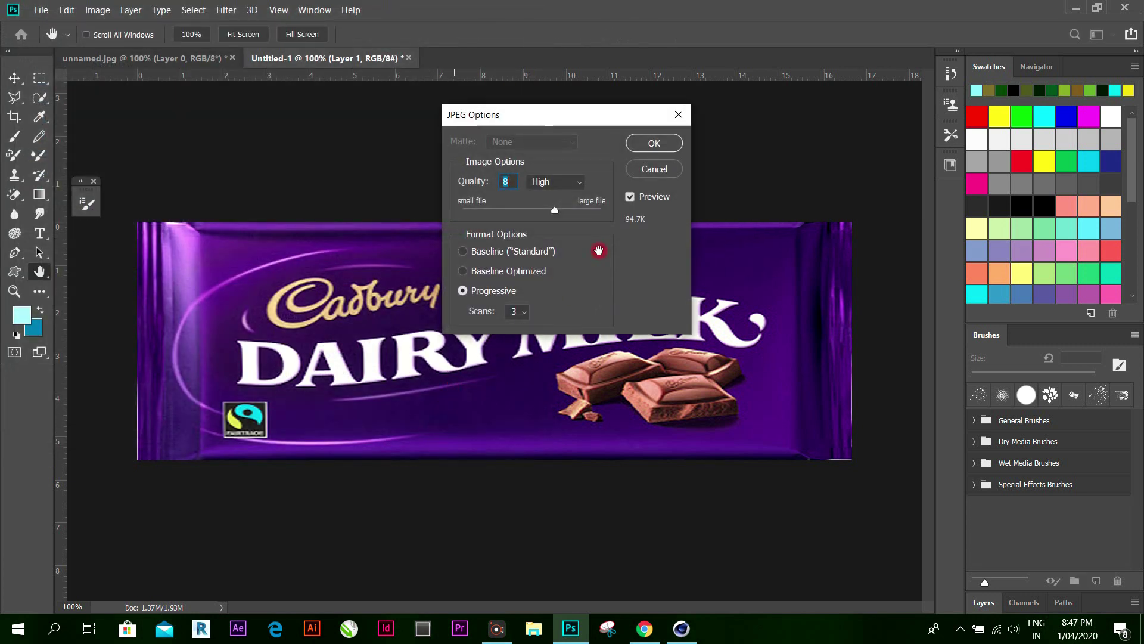
{"action": "left_click", "coordinate": [672, 145]}
{"action": "key", "text": "v"}
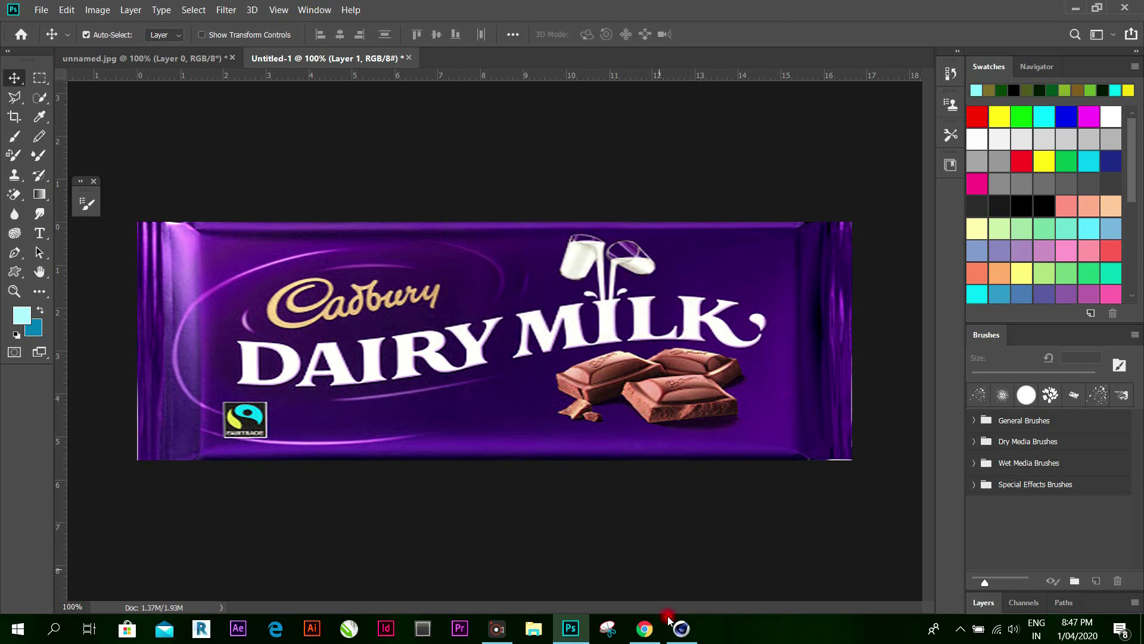
{"action": "left_click", "coordinate": [673, 625]}
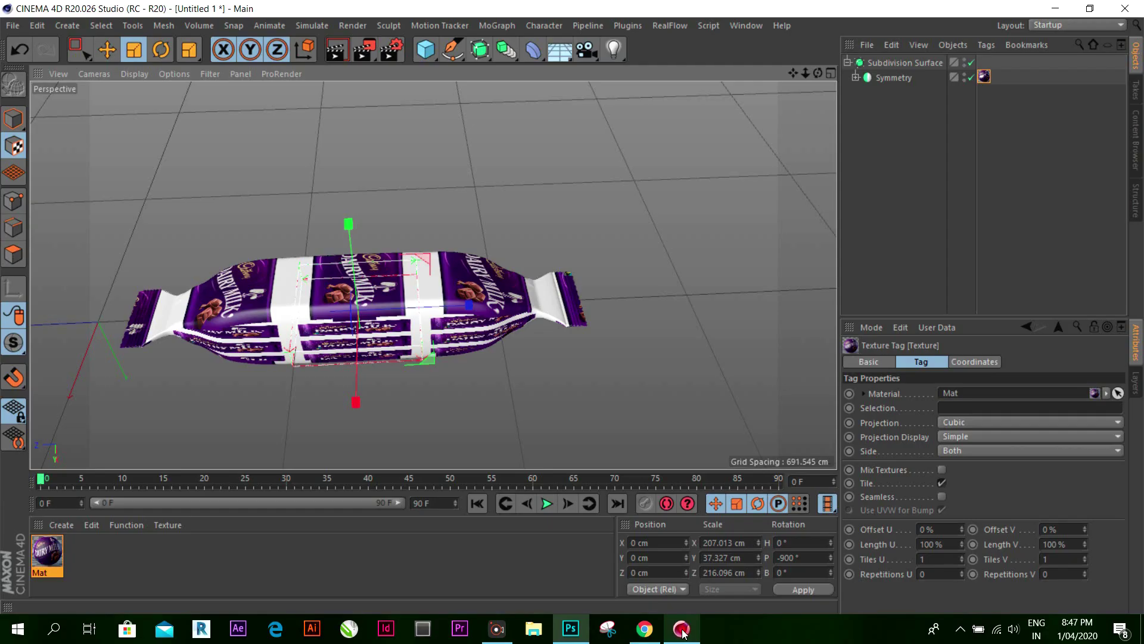
Step: Replace the Mat material's Color texture with the choclalte.jpg image
{"action": "double_click", "coordinate": [49, 552]}
{"action": "left_click", "coordinate": [403, 255]}
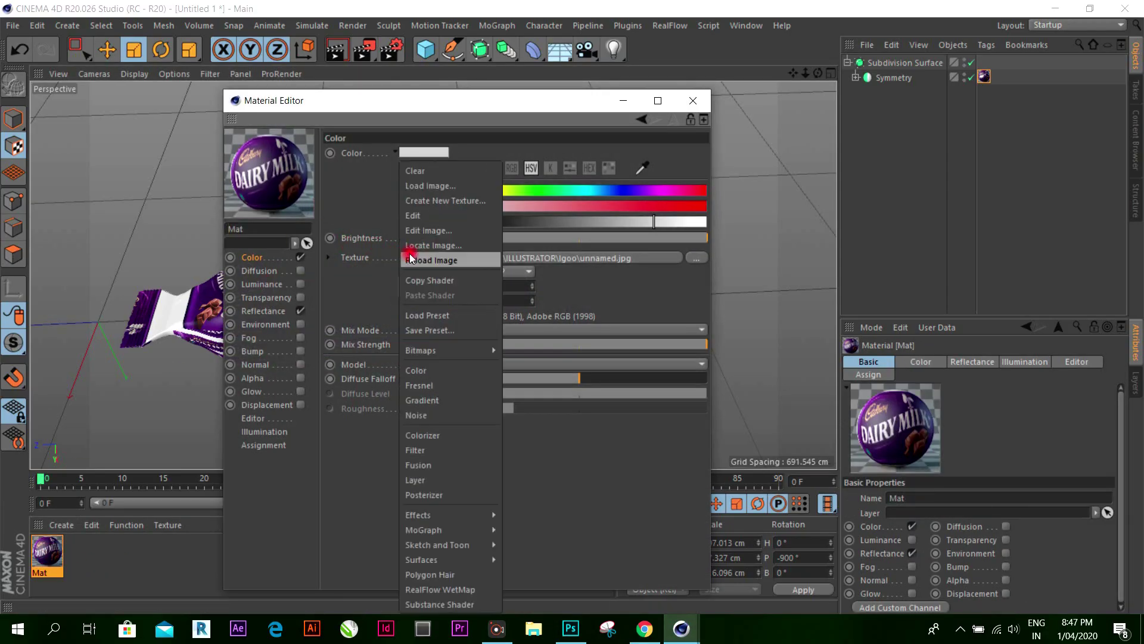
{"action": "left_click", "coordinate": [440, 169]}
{"action": "left_click", "coordinate": [406, 257]}
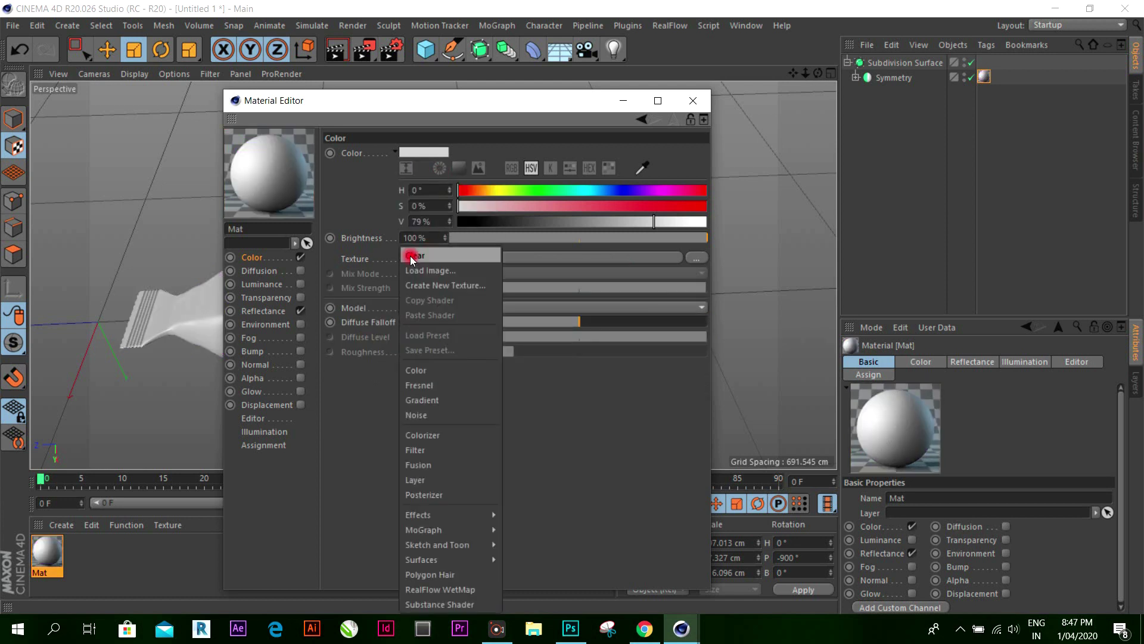
{"action": "left_click", "coordinate": [426, 266]}
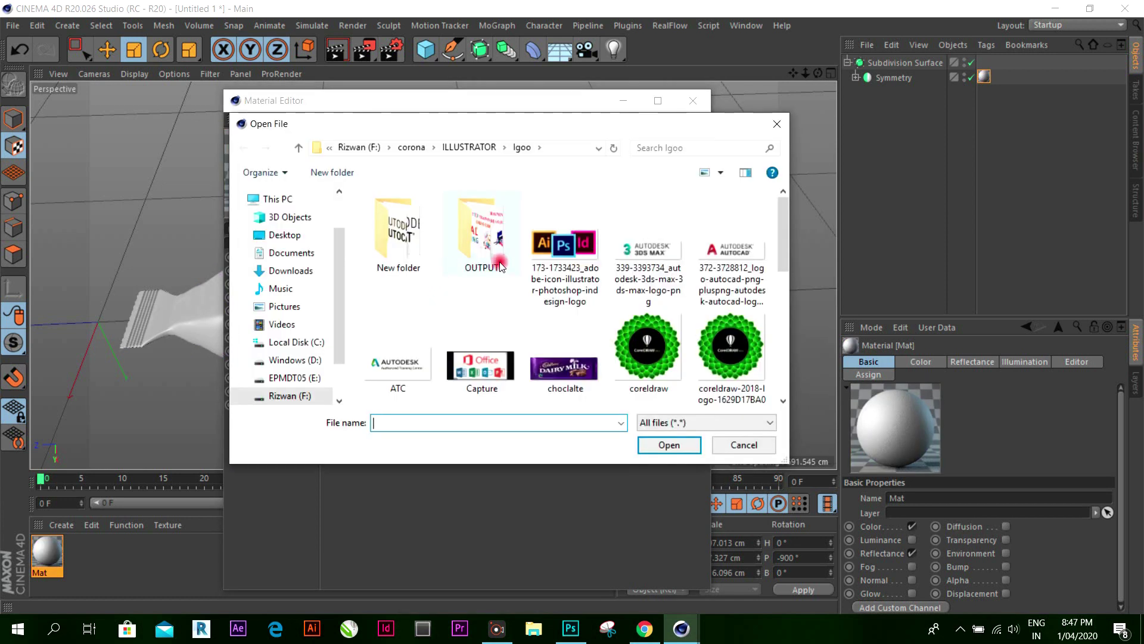
{"action": "left_click", "coordinate": [562, 360]}
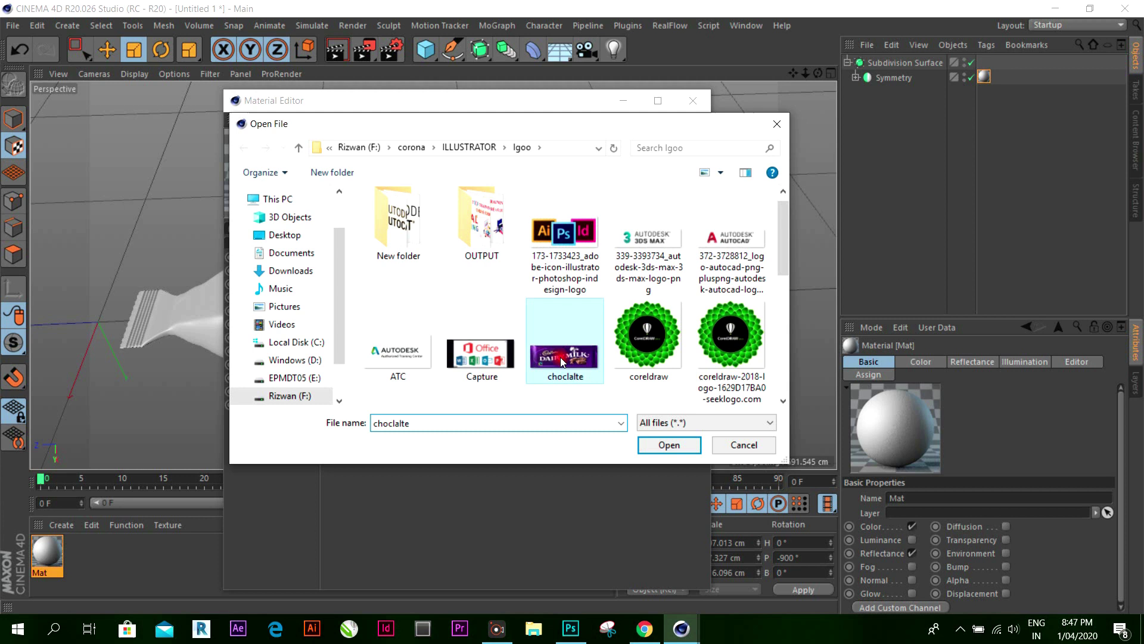
{"action": "left_click", "coordinate": [650, 446]}
{"action": "left_click", "coordinate": [646, 368]}
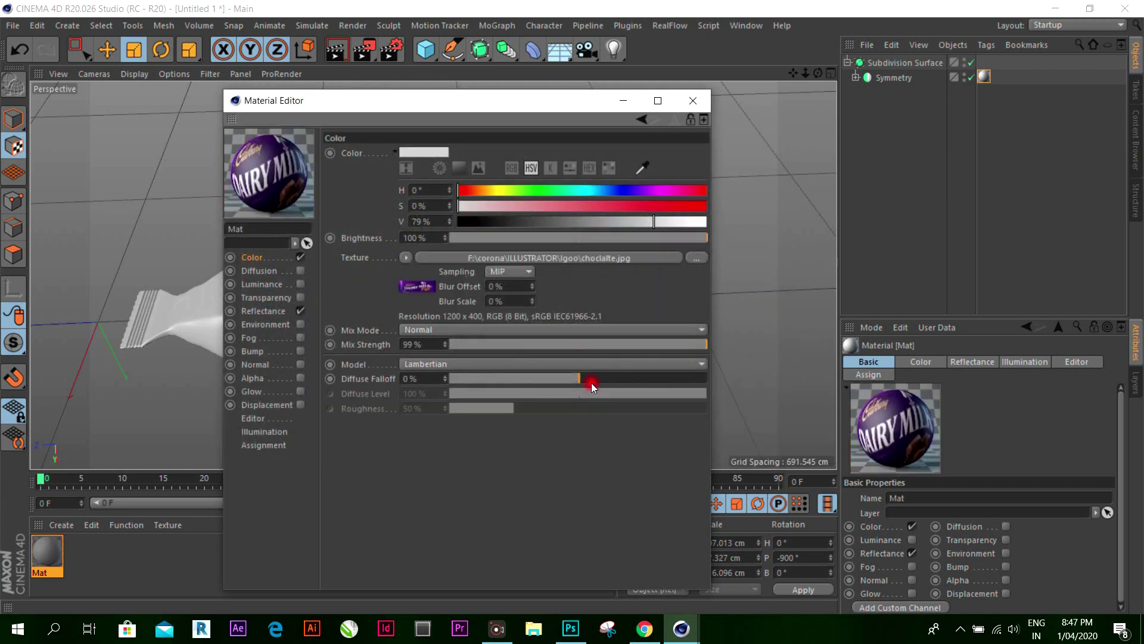
{"action": "left_click", "coordinate": [692, 102]}
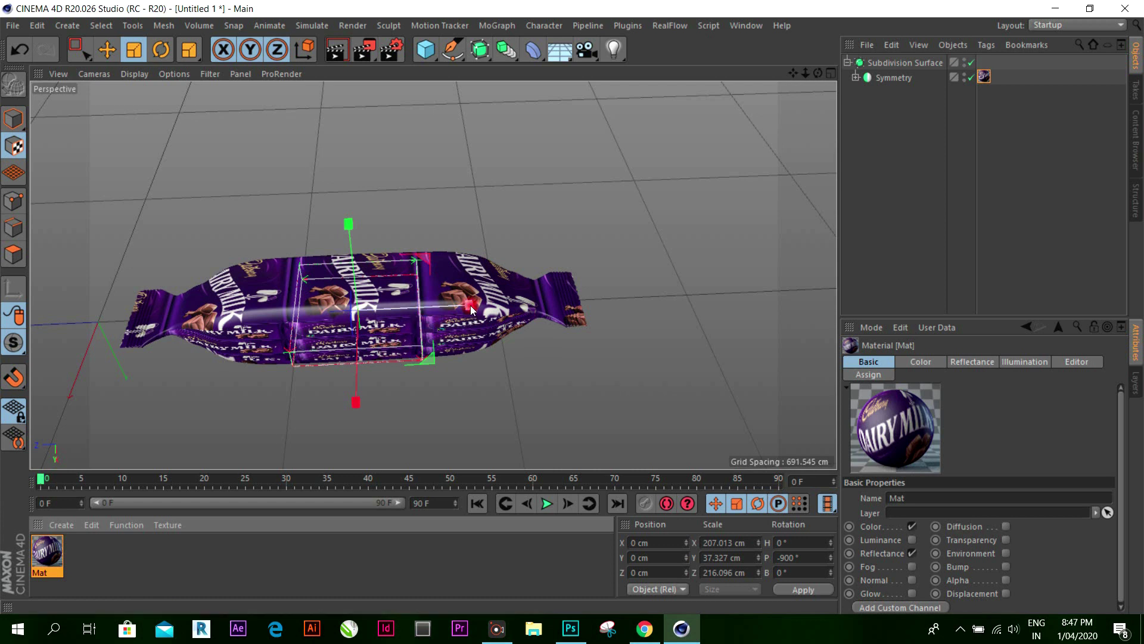
Step: Stretch the candy bar along Z and review the Mat material's settings
{"action": "mouse_move", "coordinate": [470, 305]}
{"action": "left_mouse_down"}
{"action": "mouse_move", "coordinate": [652, 306]}
{"action": "mouse_move", "coordinate": [418, 299]}
{"action": "mouse_move", "coordinate": [497, 291]}
{"action": "left_mouse_up"}
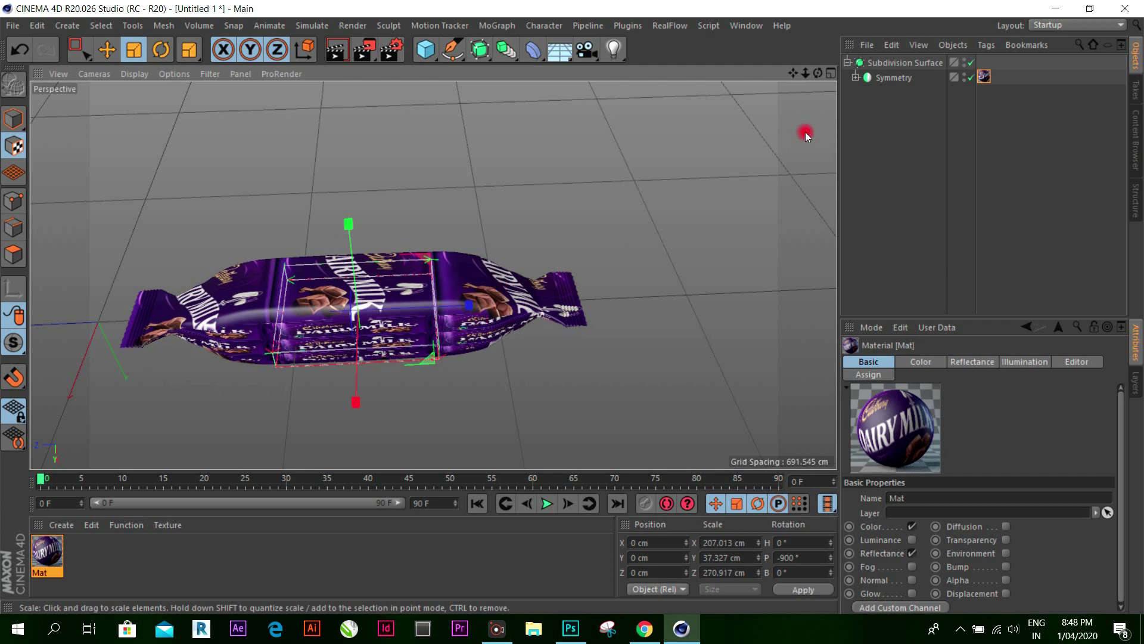
{"action": "left_click_drag", "start_coordinate": [817, 72], "coordinate": [817, 72]}
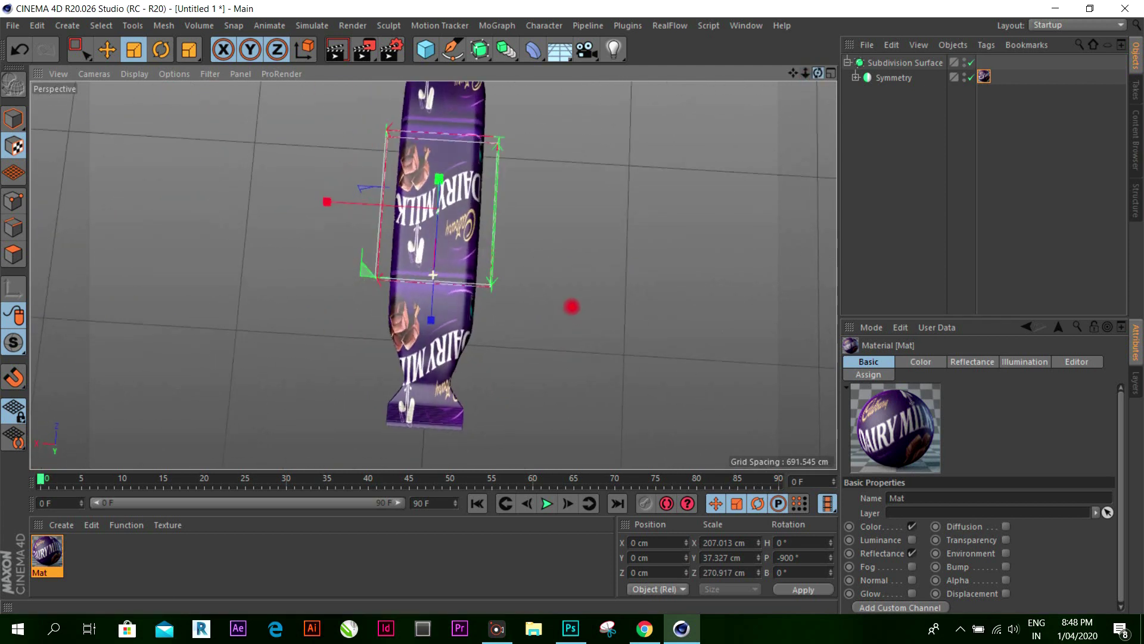
{"action": "left_click_drag", "start_coordinate": [571, 307], "coordinate": [1001, 340]}
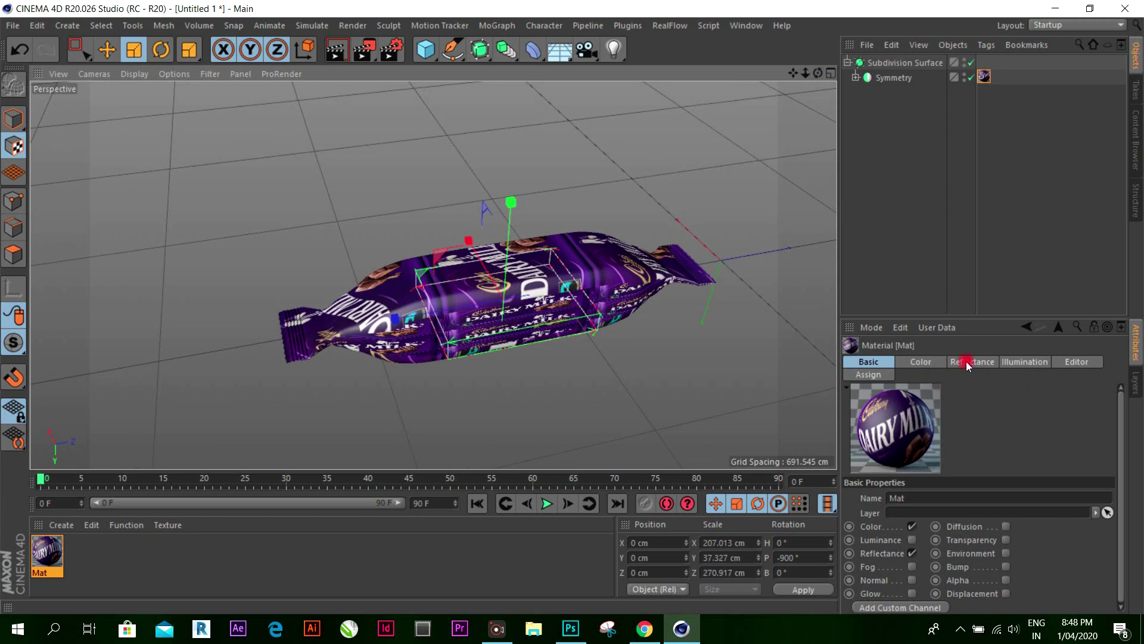
{"action": "left_click", "coordinate": [470, 564]}
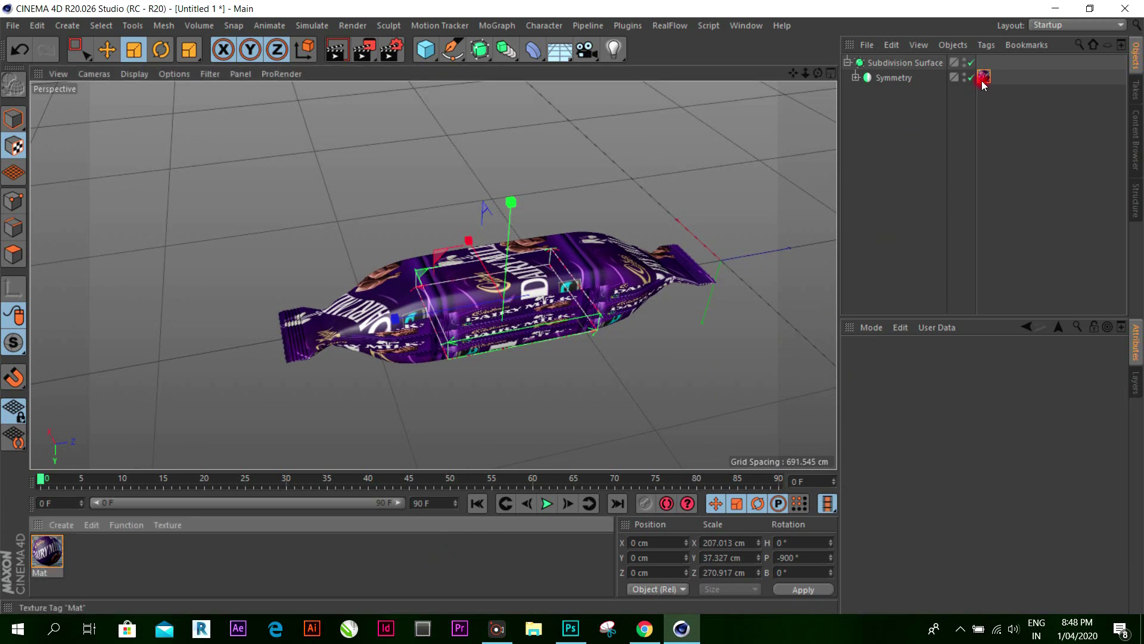
{"action": "left_click", "coordinate": [37, 559]}
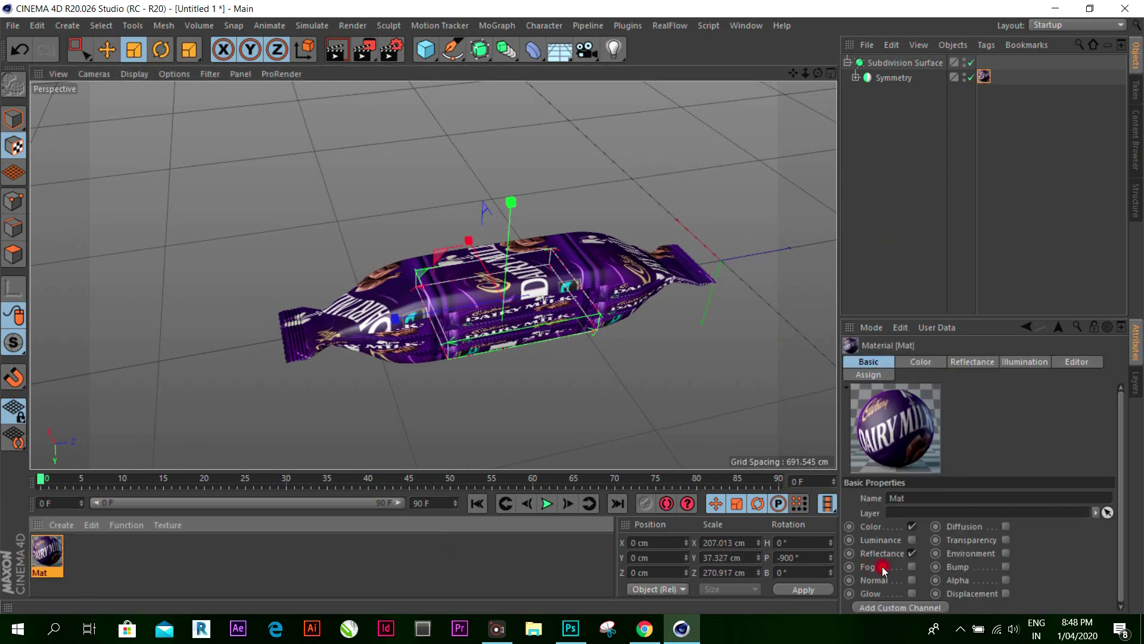
{"action": "left_click", "coordinate": [922, 361]}
{"action": "left_click", "coordinate": [876, 362]}
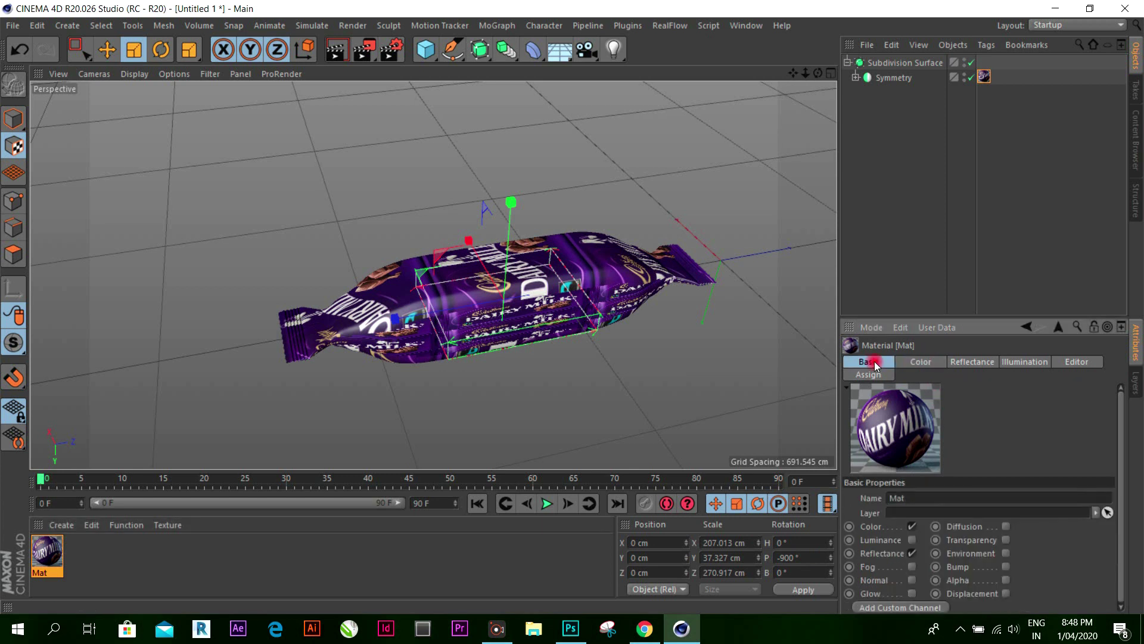
Step: Try Spherical, Frontal and Spatial texture projections, resizing the Spatial projection on the bar
{"action": "left_click", "coordinate": [985, 77]}
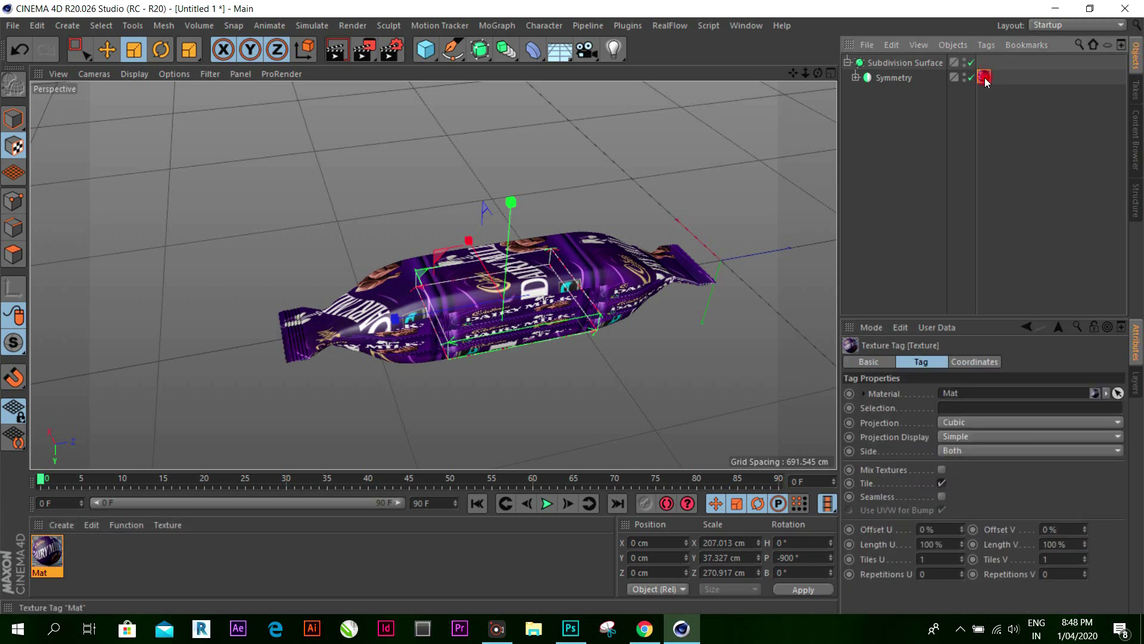
{"action": "left_click", "coordinate": [961, 423]}
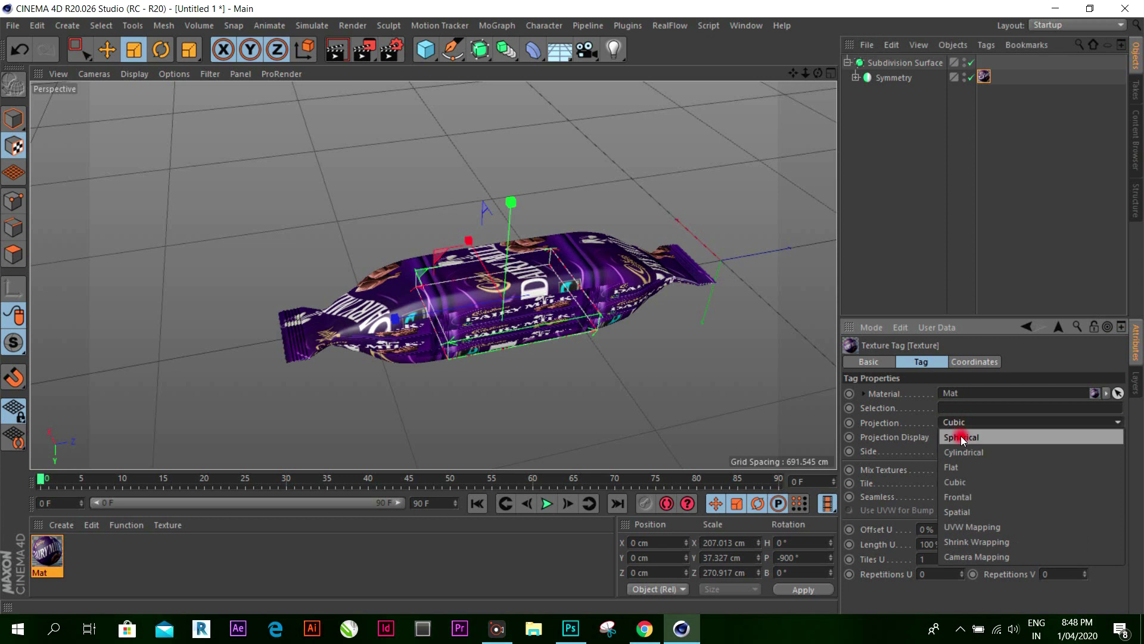
{"action": "left_click", "coordinate": [961, 435]}
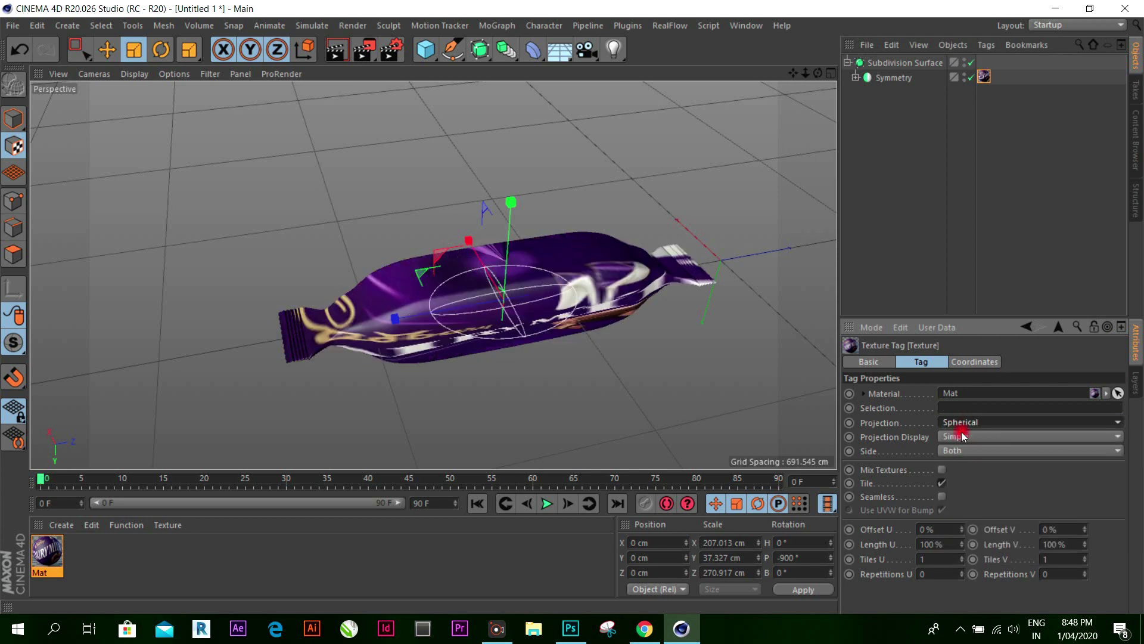
{"action": "left_click", "coordinate": [961, 424]}
{"action": "left_click", "coordinate": [965, 500]}
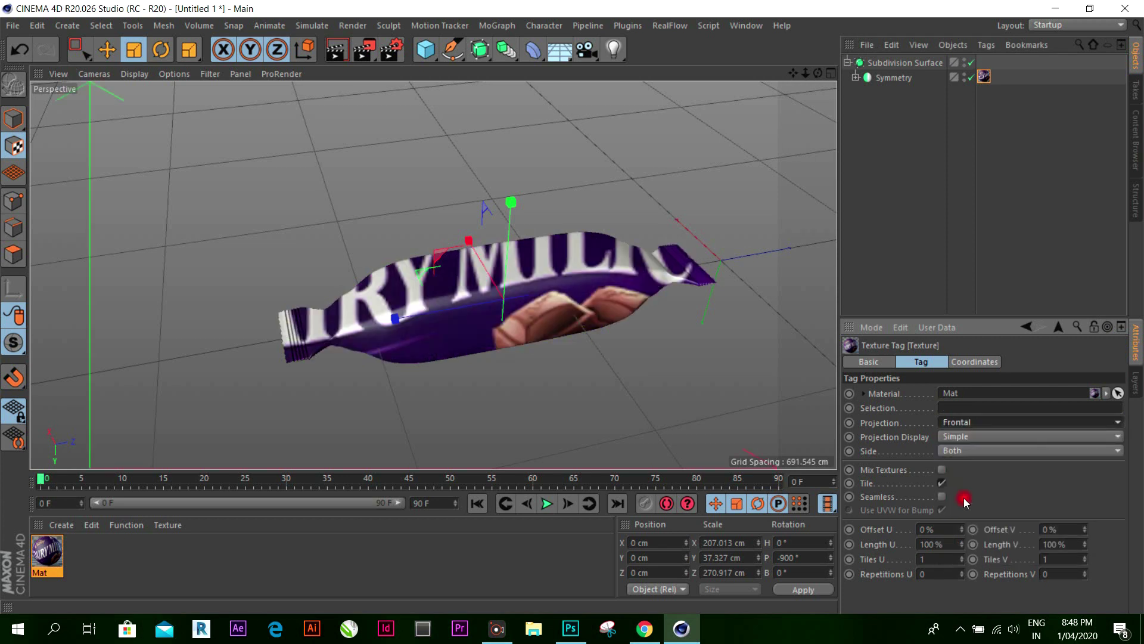
{"action": "left_click", "coordinate": [971, 422]}
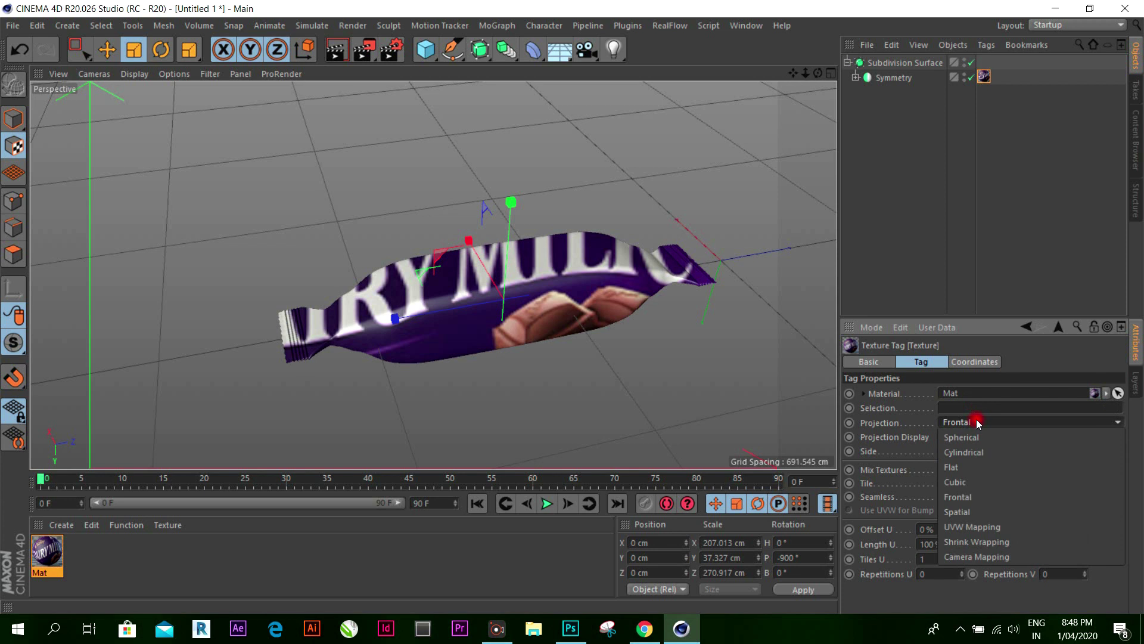
{"action": "left_click", "coordinate": [972, 508]}
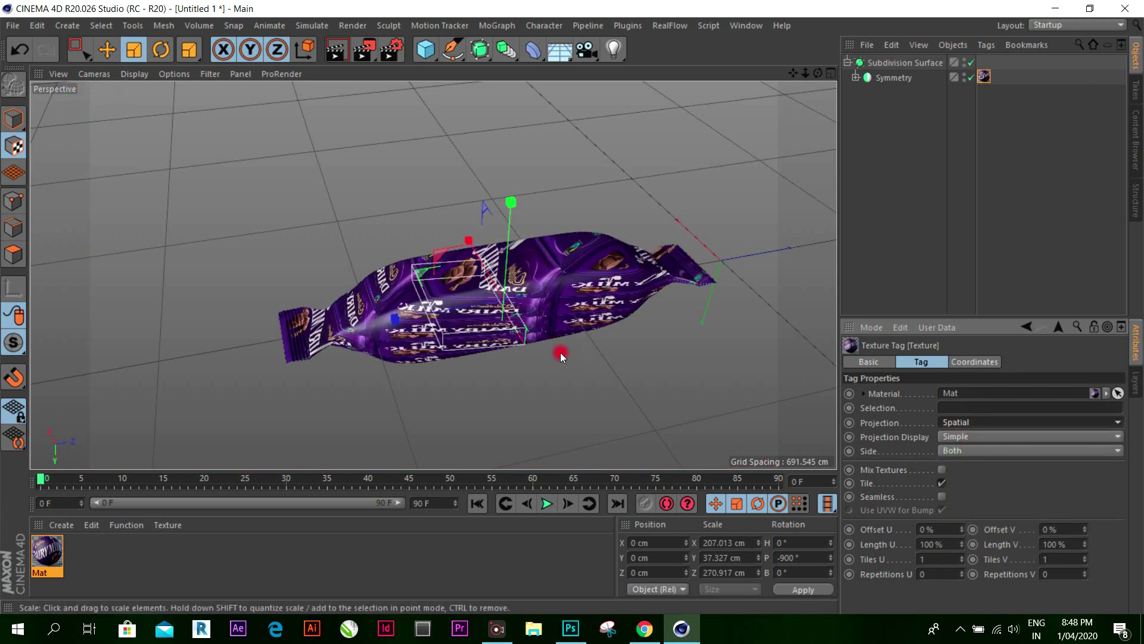
{"action": "mouse_move", "coordinate": [402, 320]}
{"action": "left_mouse_down"}
{"action": "mouse_move", "coordinate": [442, 321]}
{"action": "mouse_move", "coordinate": [391, 329]}
{"action": "mouse_move", "coordinate": [395, 319]}
{"action": "left_mouse_up"}
{"action": "left_click_drag", "start_coordinate": [510, 211], "coordinate": [507, 280]}
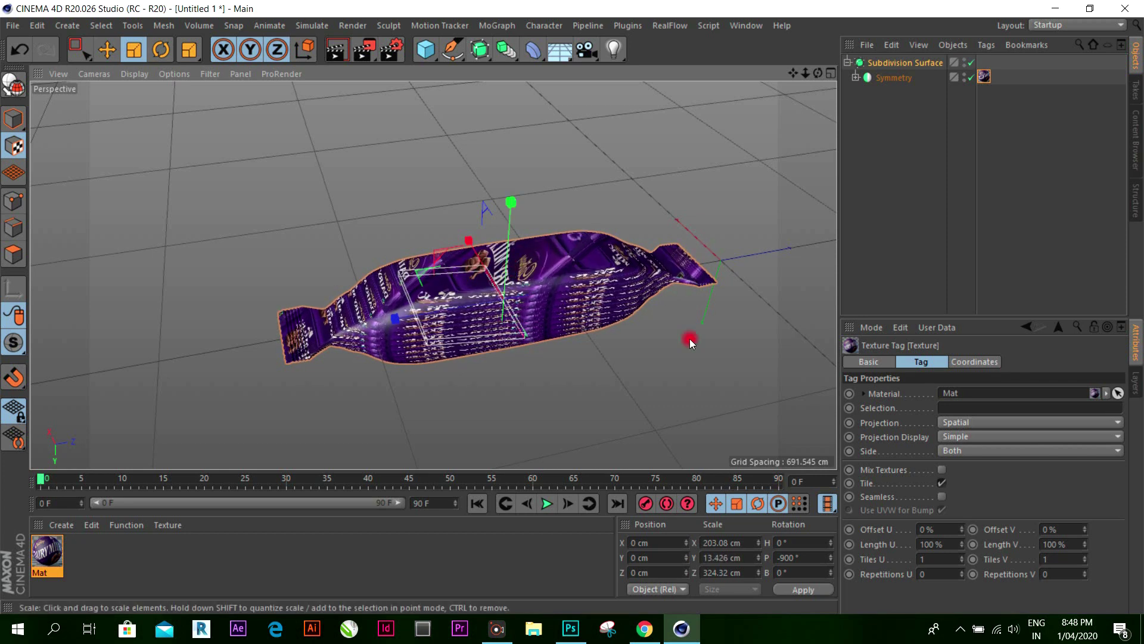
Step: Try Cylindrical, Flat and Spatial projections, then settle on Cubic
{"action": "left_click", "coordinate": [954, 422]}
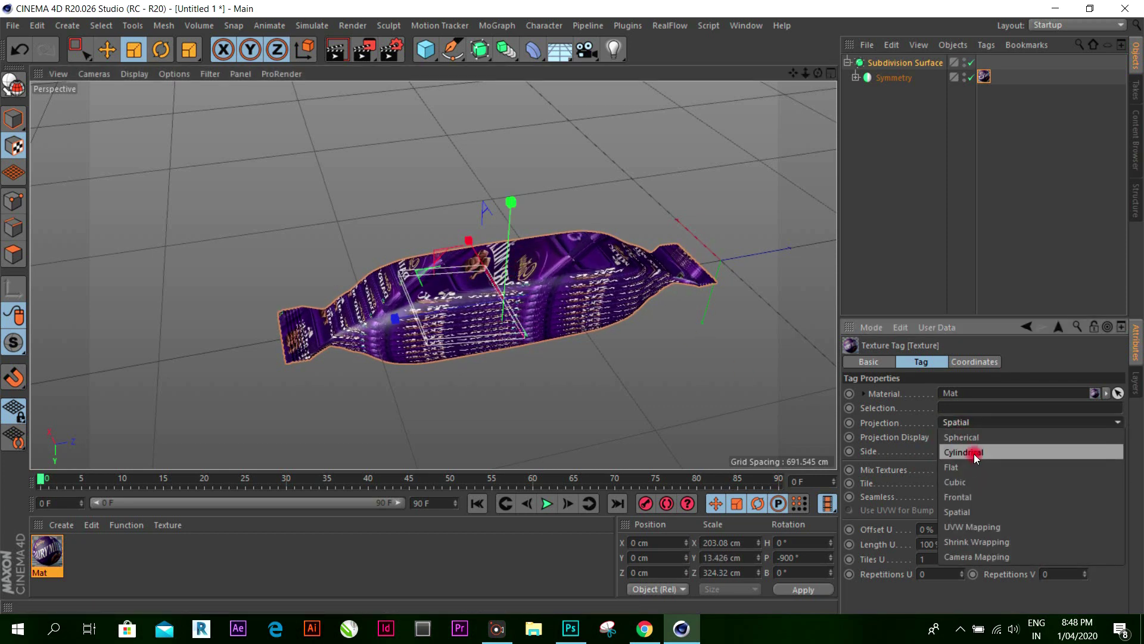
{"action": "left_click", "coordinate": [973, 452]}
{"action": "left_click", "coordinate": [975, 436]}
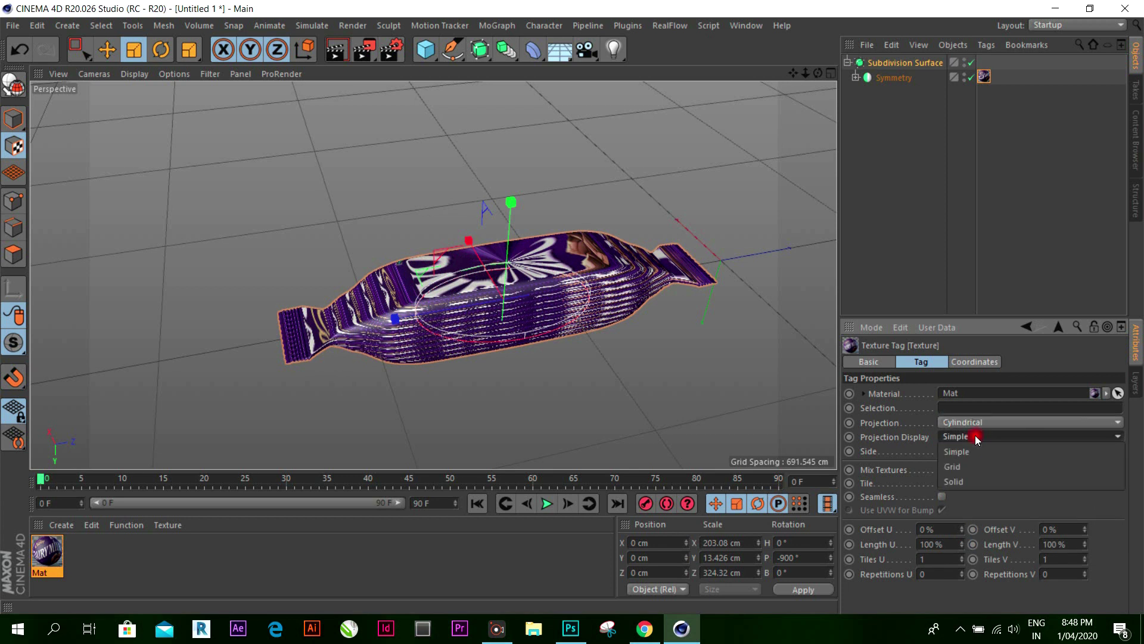
{"action": "left_click", "coordinate": [975, 423]}
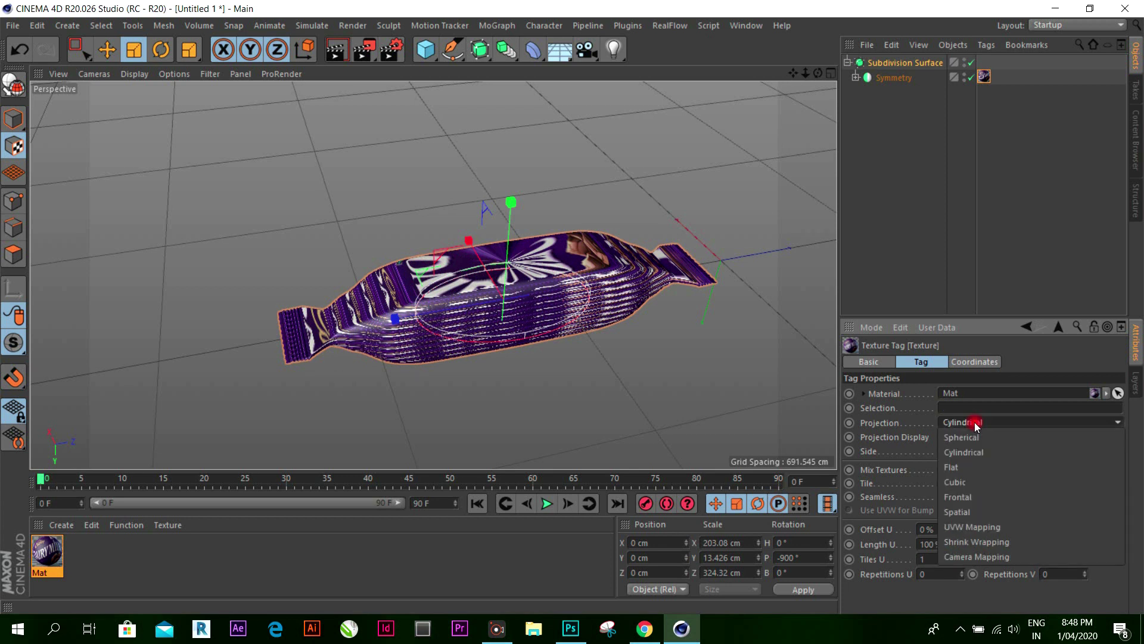
{"action": "left_click", "coordinate": [978, 467]}
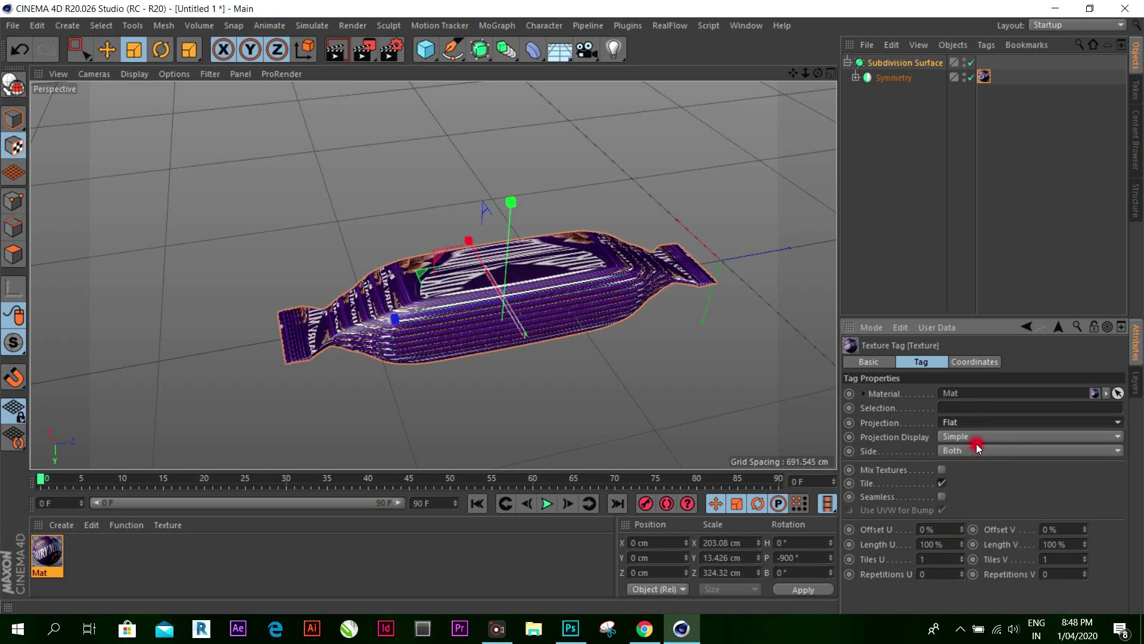
{"action": "left_click", "coordinate": [978, 423]}
{"action": "left_click", "coordinate": [983, 506]}
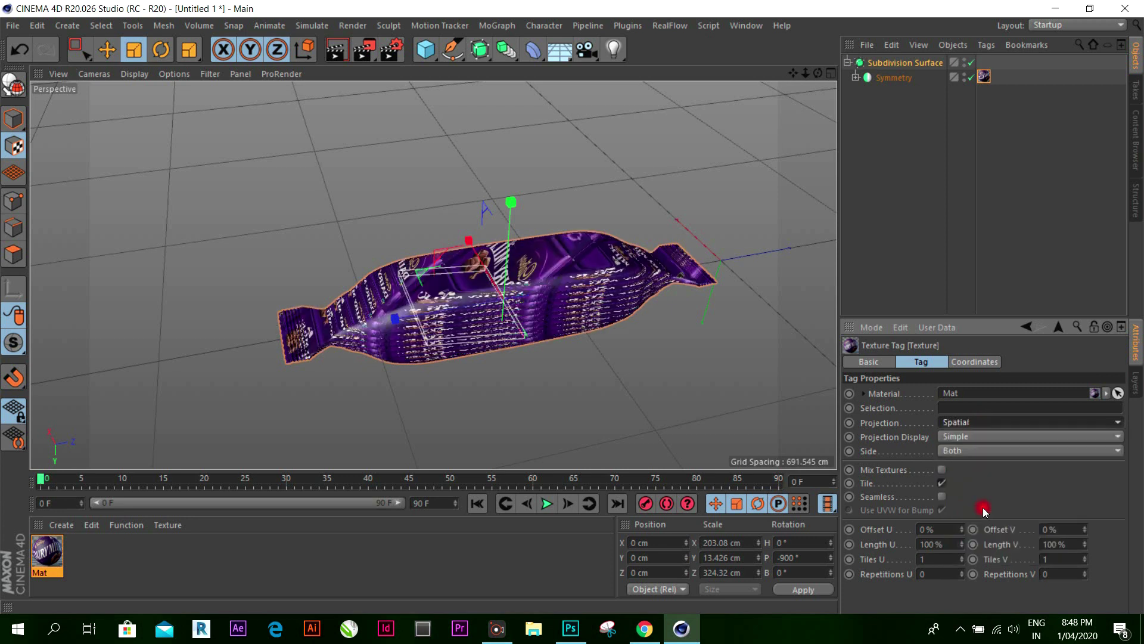
{"action": "left_click", "coordinate": [981, 422]}
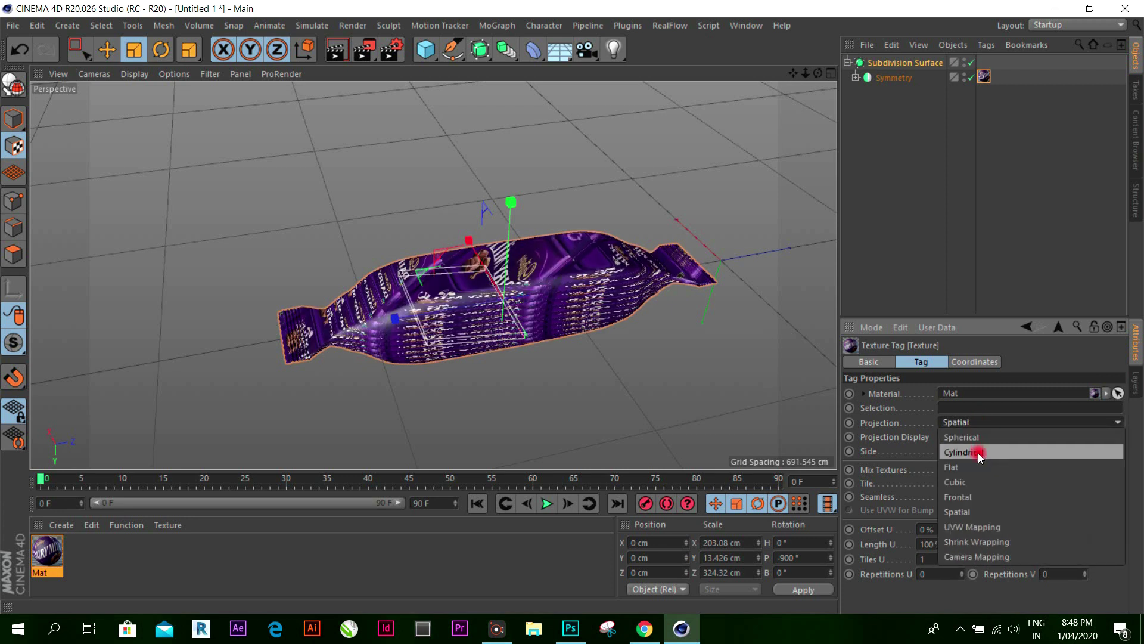
{"action": "left_click", "coordinate": [978, 466]}
{"action": "left_click", "coordinate": [954, 422]}
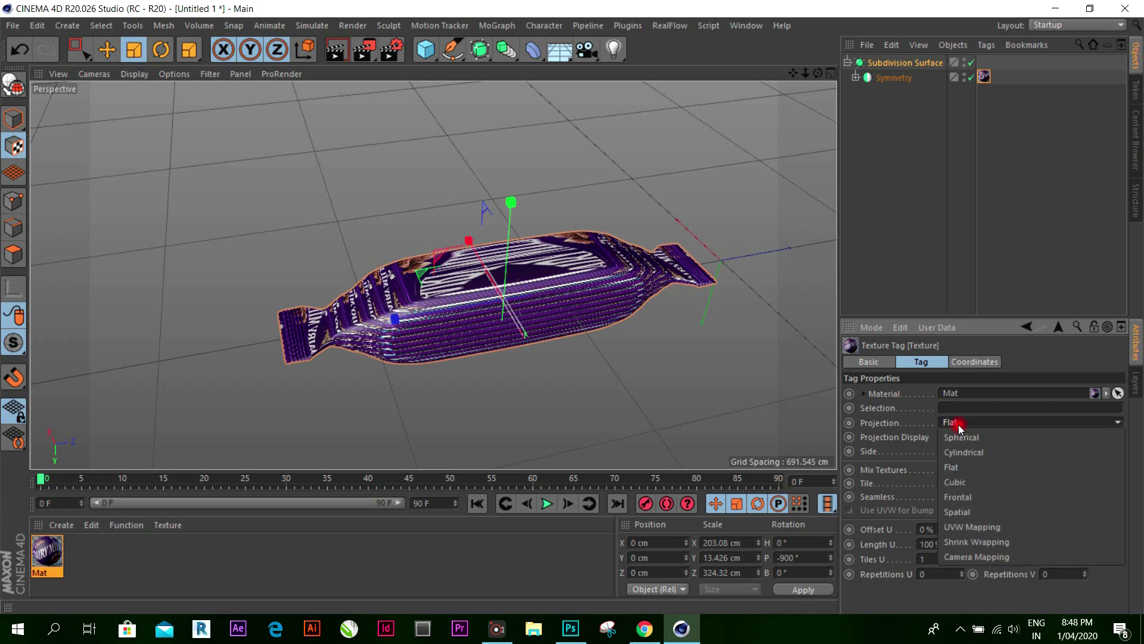
{"action": "left_click", "coordinate": [957, 482]}
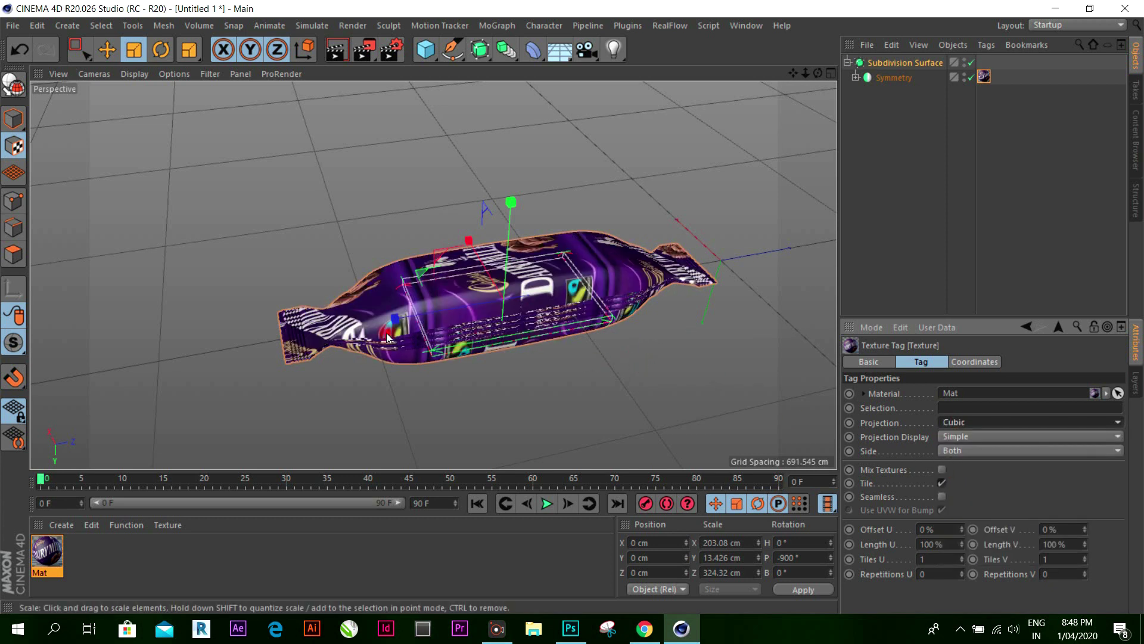
Step: Shrink the texture projection, turn the bar's heading, and stretch it wider along X
{"action": "mouse_move", "coordinate": [386, 338]}
{"action": "left_mouse_down"}
{"action": "mouse_move", "coordinate": [468, 308]}
{"action": "mouse_move", "coordinate": [441, 314]}
{"action": "left_mouse_up"}
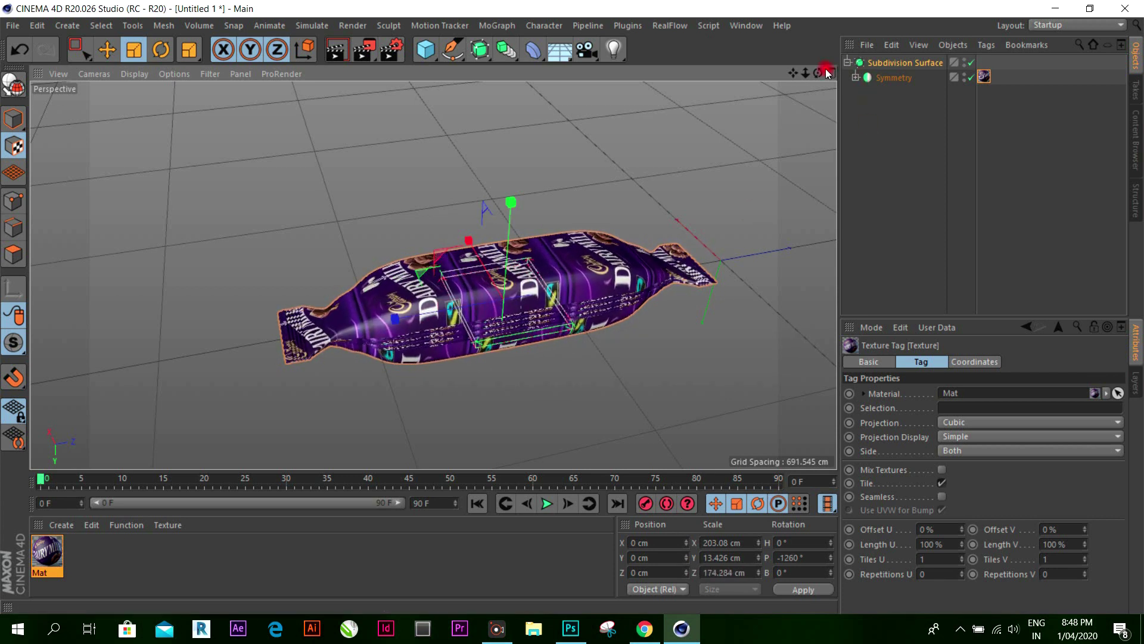
{"action": "mouse_move", "coordinate": [827, 73]}
{"action": "left_mouse_down"}
{"action": "mouse_move", "coordinate": [574, 307]}
{"action": "mouse_move", "coordinate": [702, 187]}
{"action": "left_mouse_up"}
{"action": "left_click_drag", "start_coordinate": [256, 391], "coordinate": [287, 342], "text": "alt"}
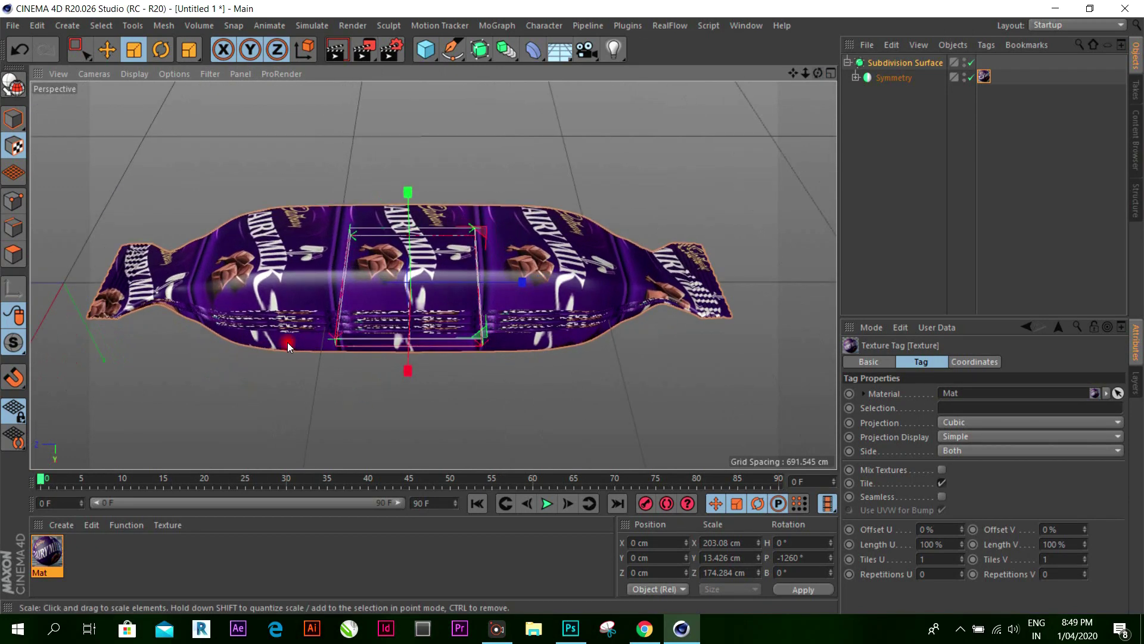
{"action": "left_click", "coordinate": [160, 49]}
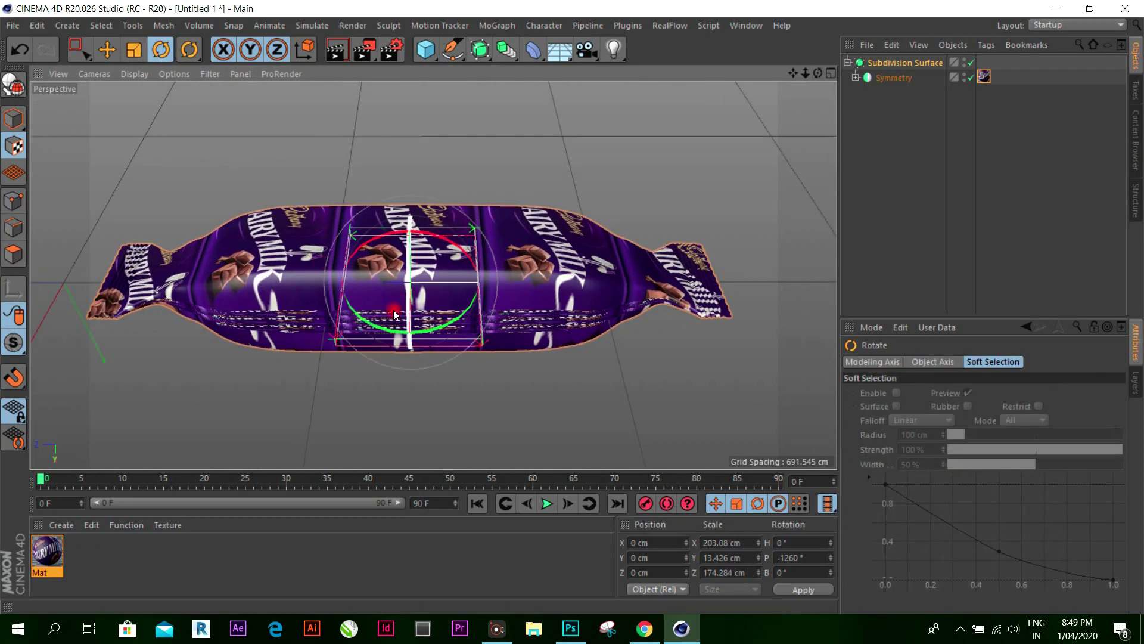
{"action": "mouse_move", "coordinate": [381, 328]}
{"action": "left_mouse_down"}
{"action": "mouse_move", "coordinate": [563, 314]}
{"action": "mouse_move", "coordinate": [552, 320]}
{"action": "left_mouse_up"}
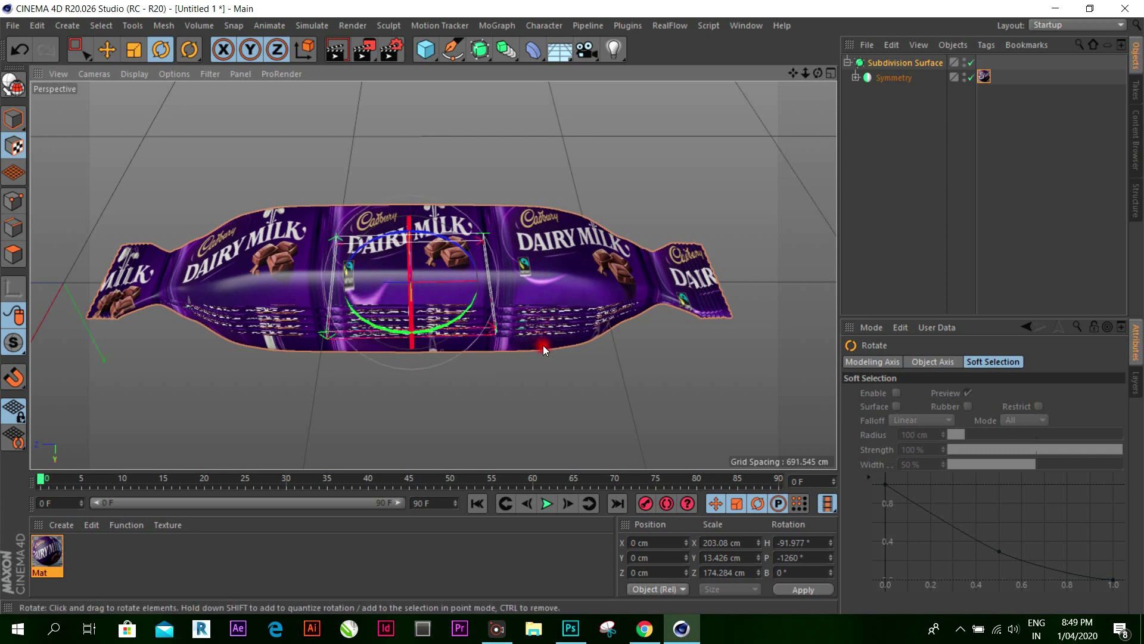
{"action": "left_click", "coordinate": [130, 55]}
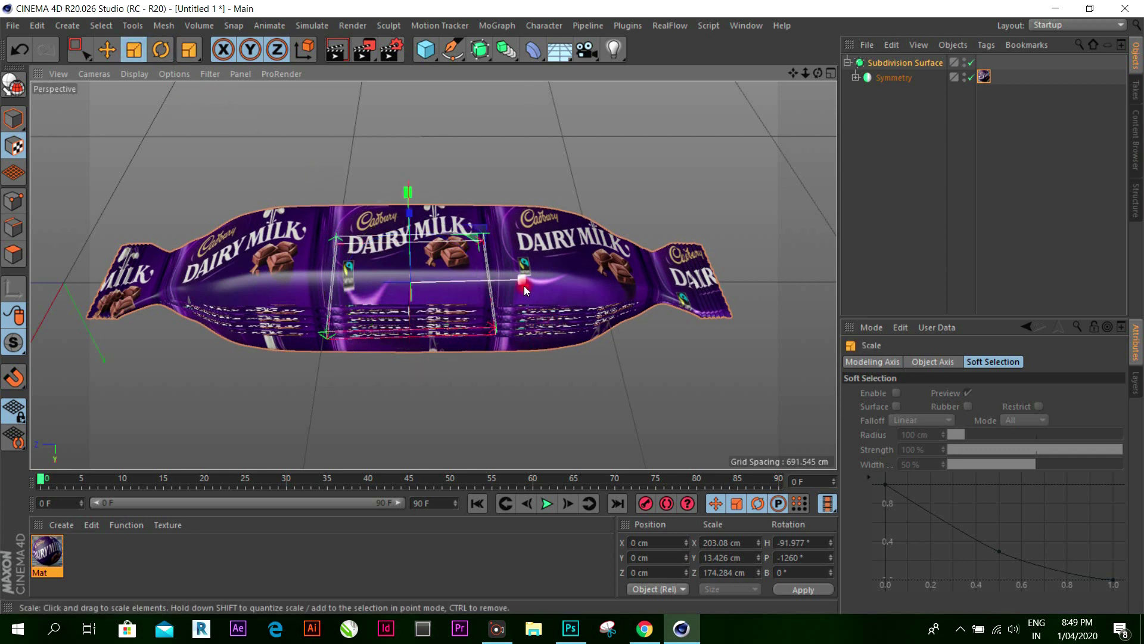
{"action": "left_click_drag", "start_coordinate": [527, 280], "coordinate": [746, 291]}
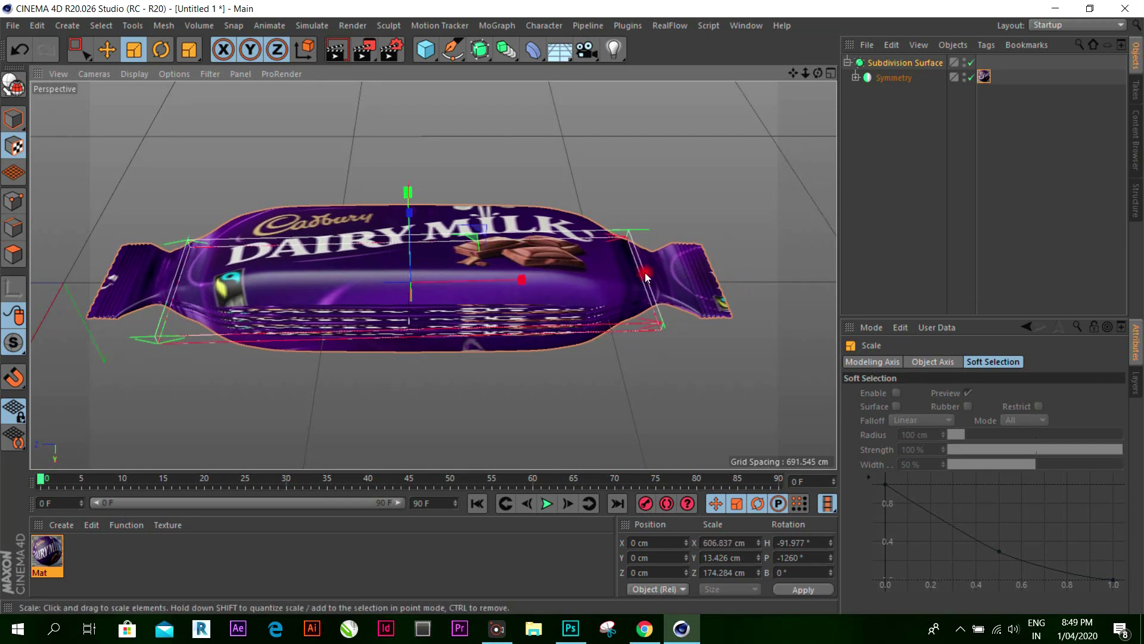
Step: Fine-tune the wrapper's heading to about -87.3°
{"action": "left_click", "coordinate": [159, 53]}
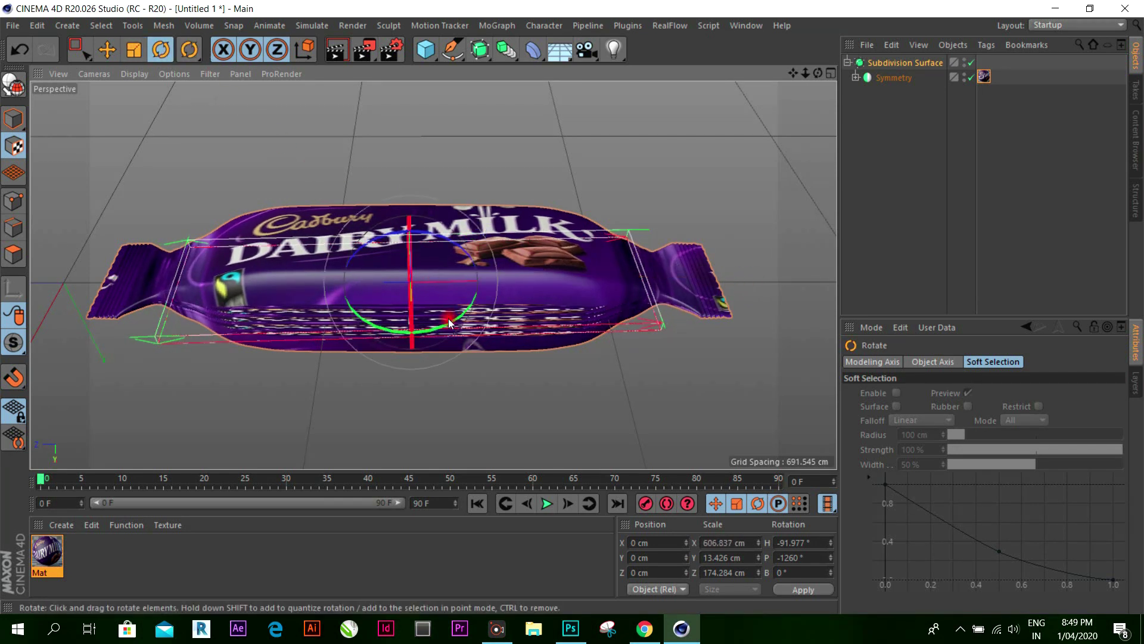
{"action": "left_click_drag", "start_coordinate": [447, 320], "coordinate": [436, 321]}
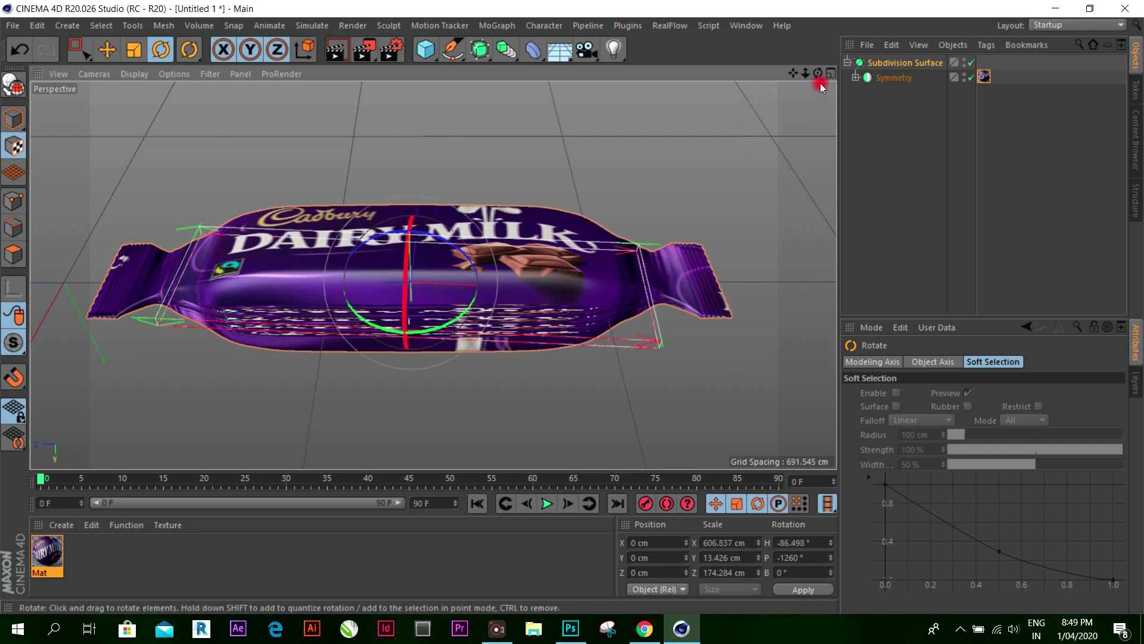
{"action": "left_click_drag", "start_coordinate": [818, 73], "coordinate": [510, 265]}
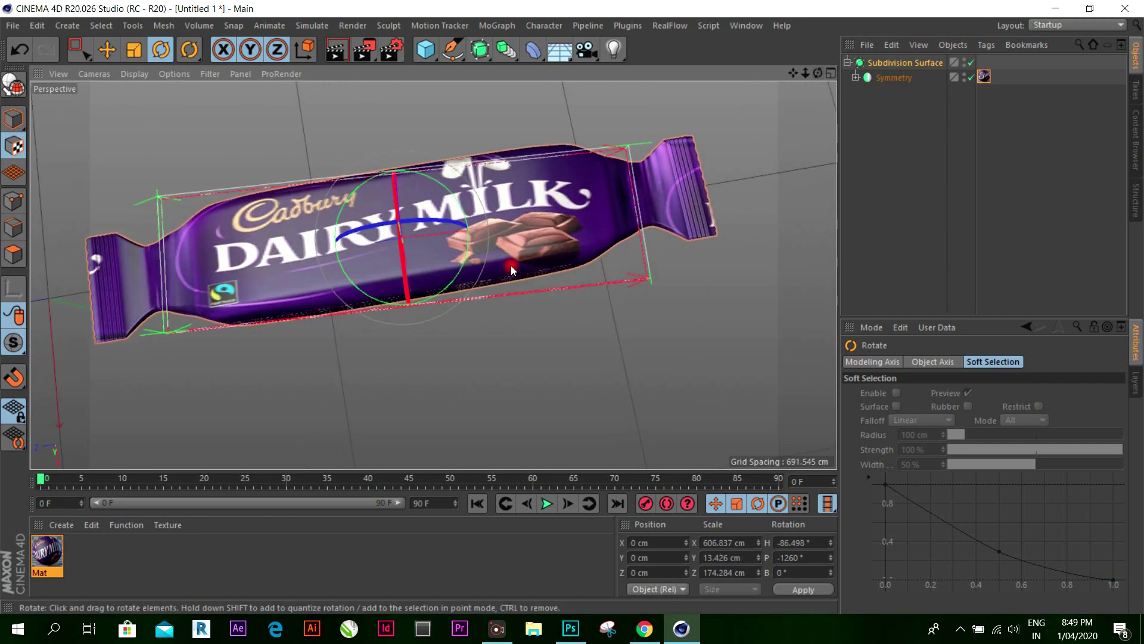
{"action": "left_click_drag", "start_coordinate": [446, 288], "coordinate": [445, 287]}
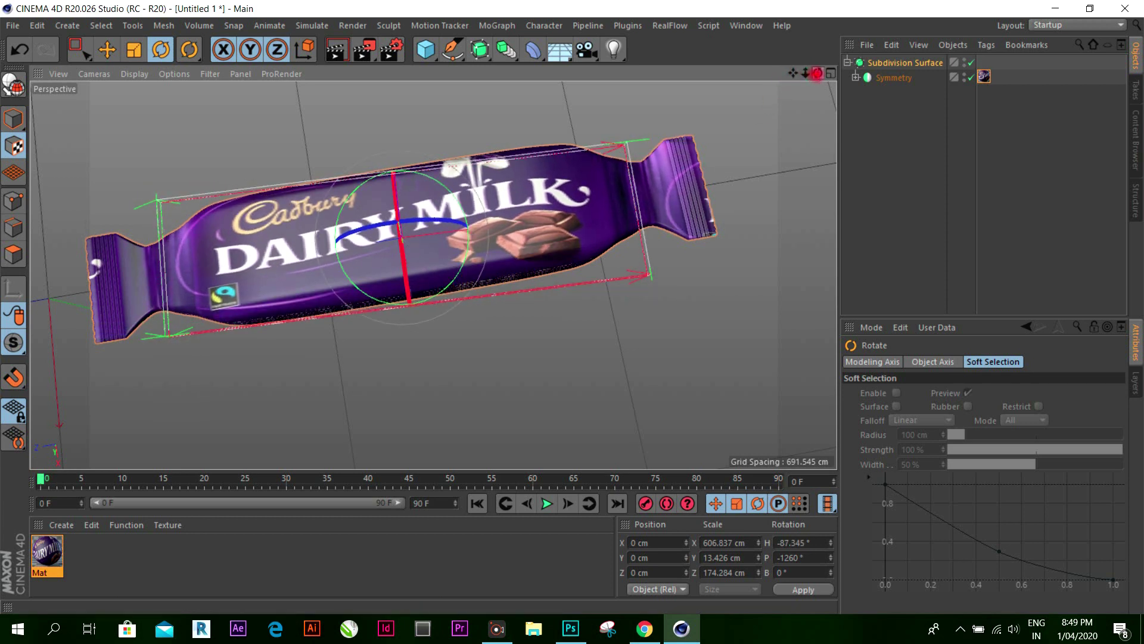
{"action": "left_click_drag", "start_coordinate": [817, 72], "coordinate": [780, 111]}
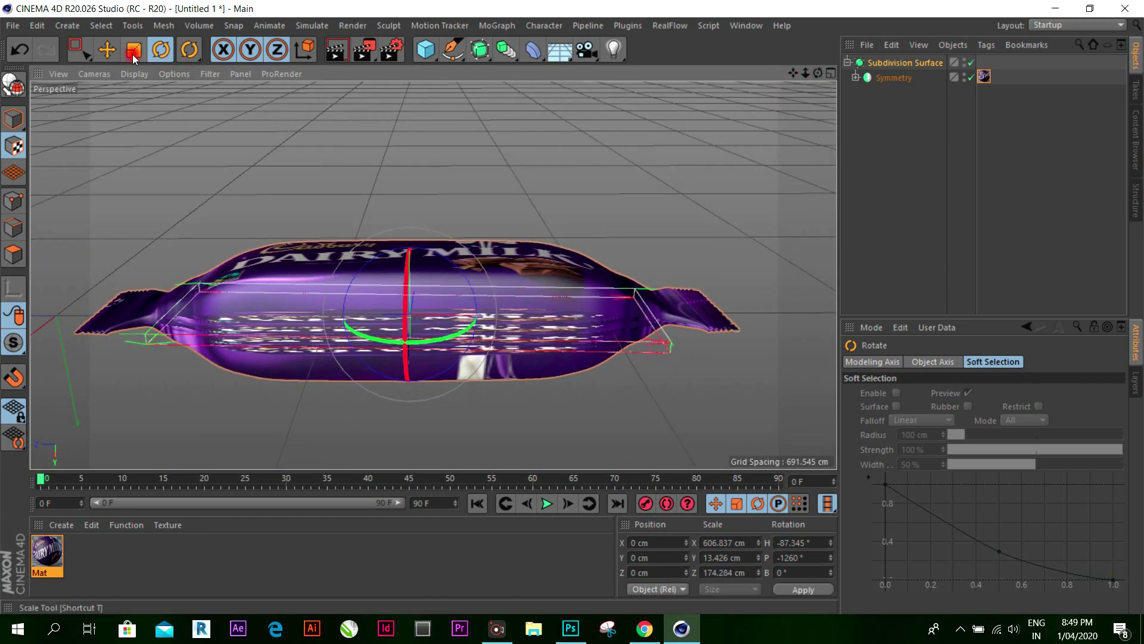
Step: Squash the wrapper along Y and straighten its heading to about -86.2°
{"action": "left_click", "coordinate": [133, 53]}
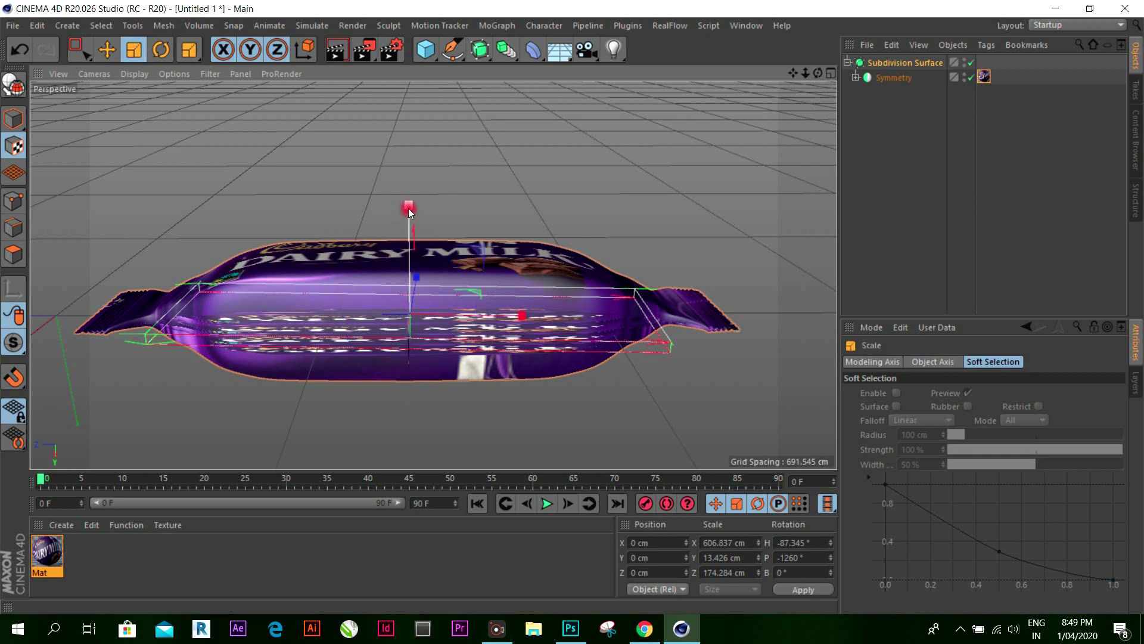
{"action": "left_click_drag", "start_coordinate": [408, 209], "coordinate": [413, 323]}
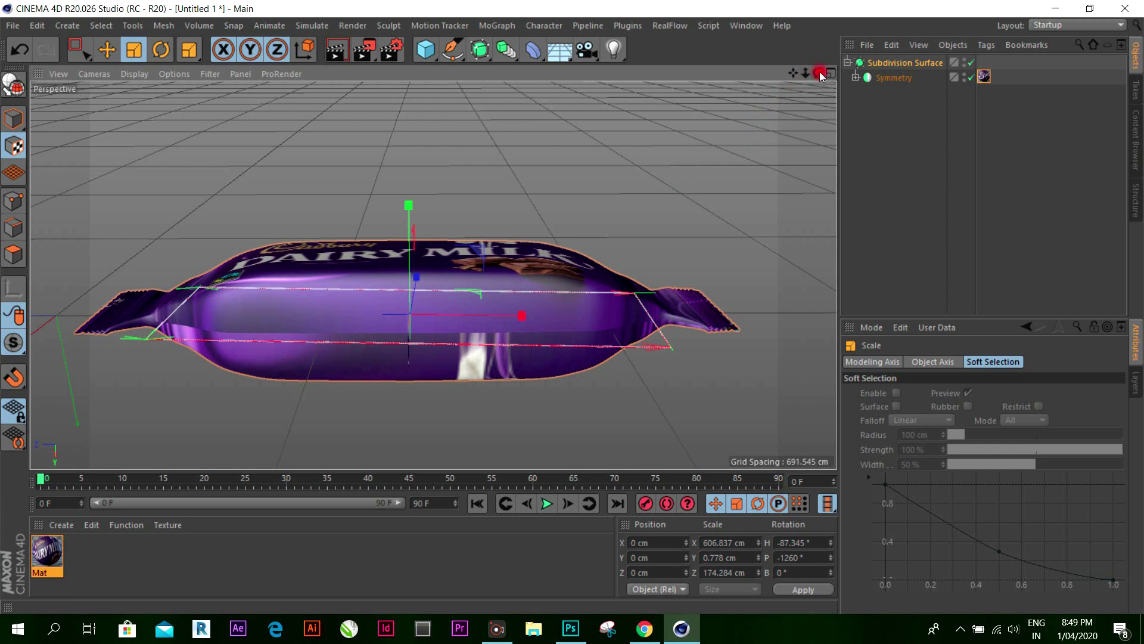
{"action": "left_click_drag", "start_coordinate": [819, 72], "coordinate": [775, 101]}
{"action": "left_click_drag", "start_coordinate": [568, 307], "coordinate": [437, 149]}
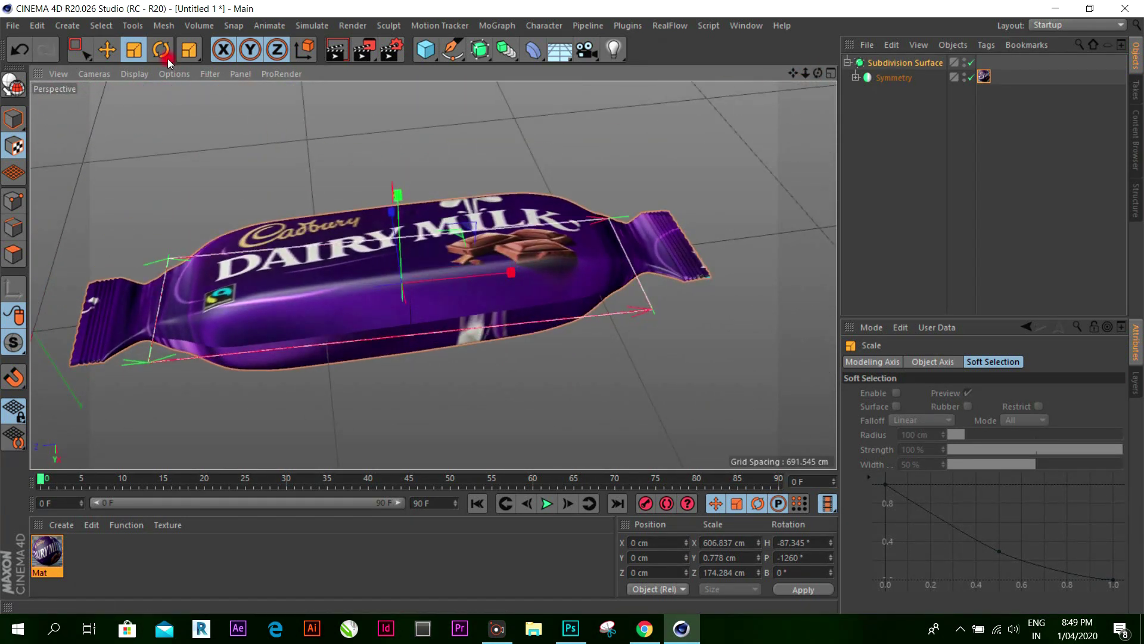
{"action": "left_click", "coordinate": [162, 53]}
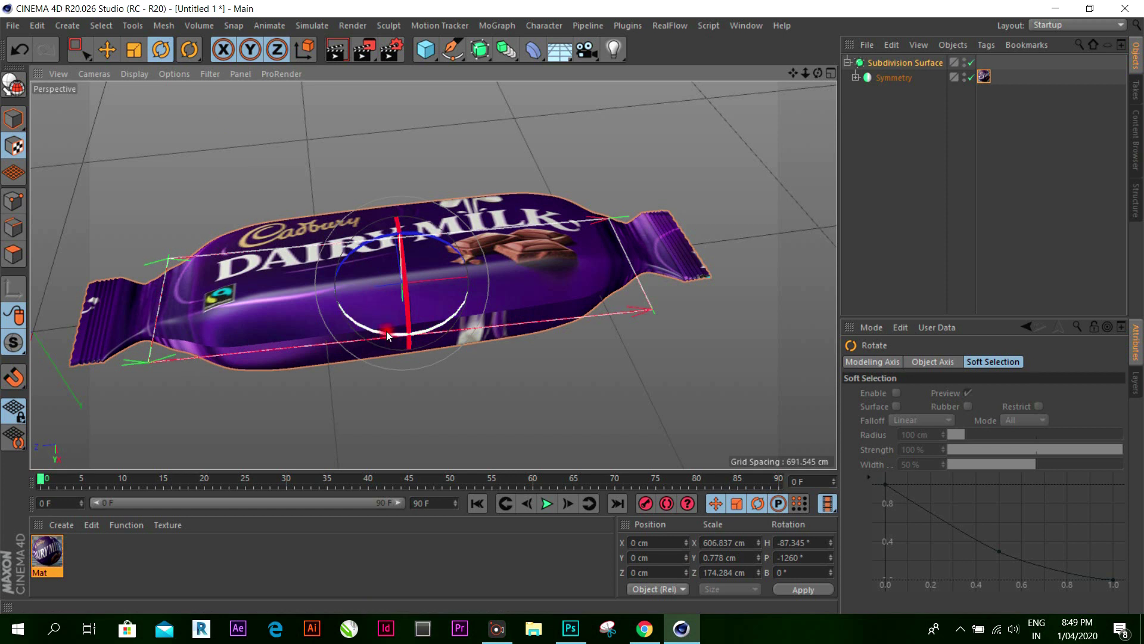
{"action": "left_click_drag", "start_coordinate": [389, 333], "coordinate": [388, 333]}
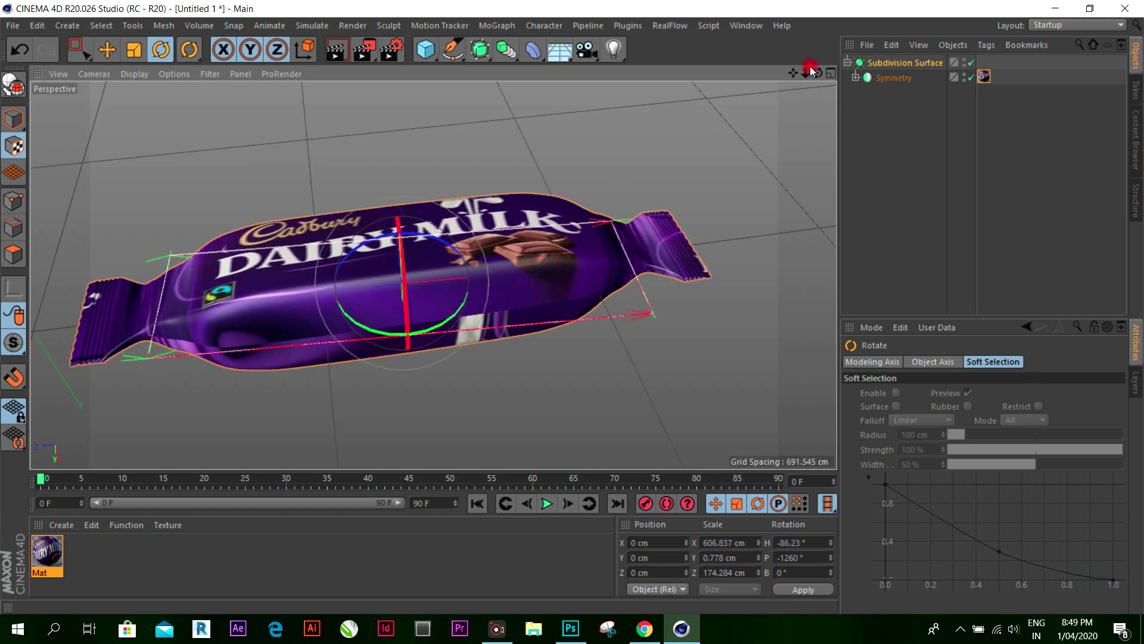
Step: Orbit to show the Dairy Milk label, return to Move, and deselect everything
{"action": "mouse_move", "coordinate": [810, 67]}
{"action": "left_mouse_down"}
{"action": "mouse_move", "coordinate": [572, 308]}
{"action": "mouse_move", "coordinate": [583, 308]}
{"action": "left_mouse_up"}
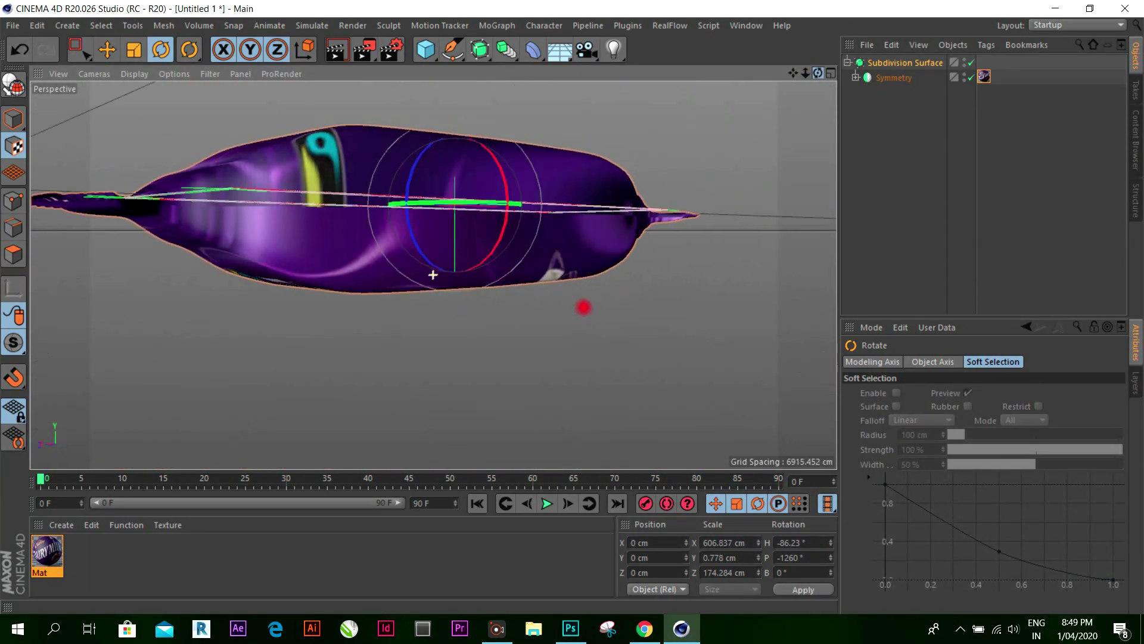
{"action": "left_click_drag", "start_coordinate": [583, 308], "coordinate": [545, 150]}
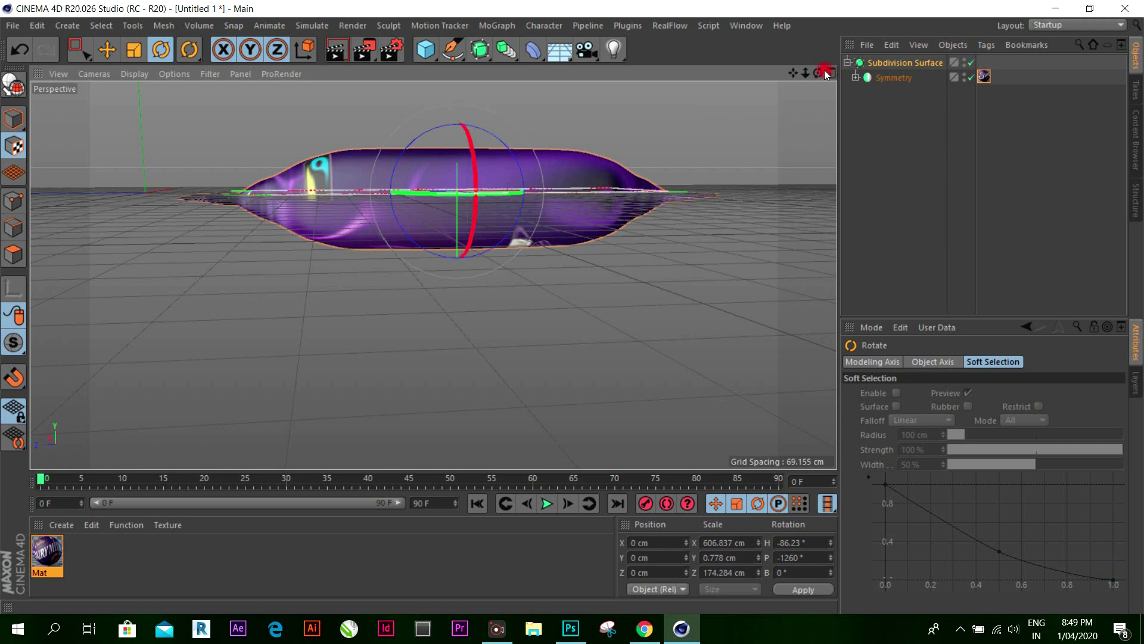
{"action": "left_click_drag", "start_coordinate": [826, 74], "coordinate": [588, 59]}
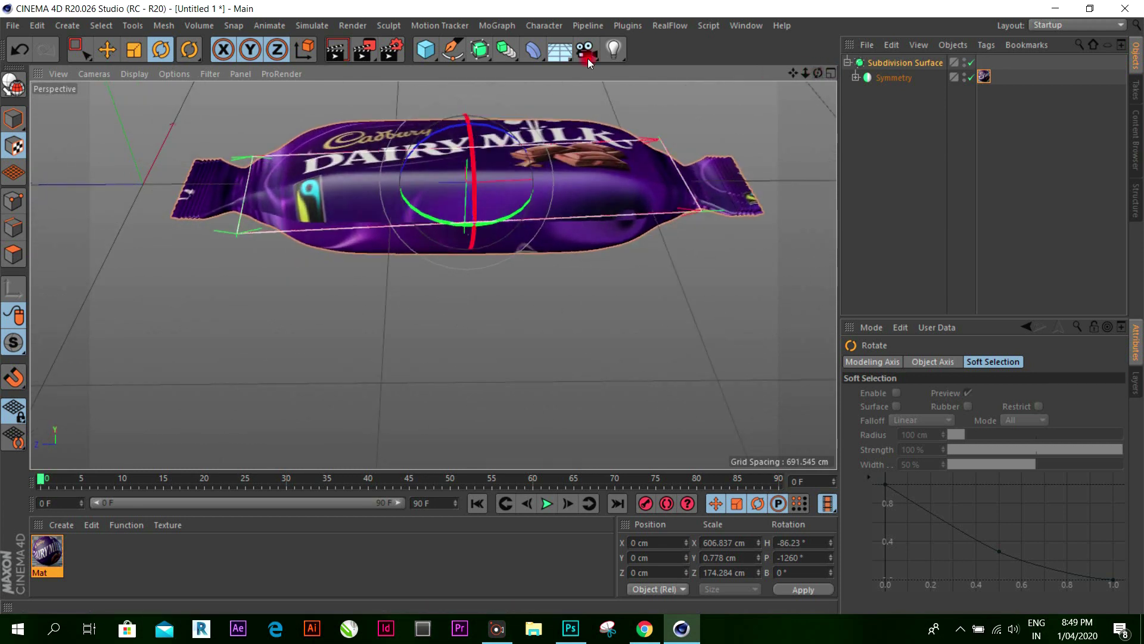
{"action": "left_click", "coordinate": [107, 48]}
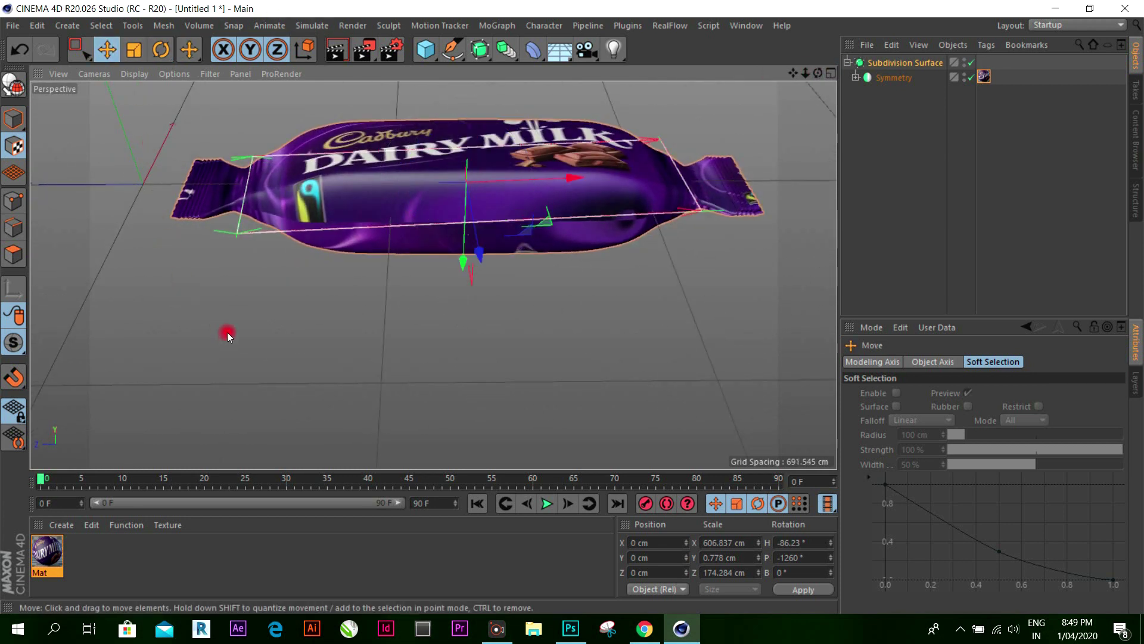
{"action": "mouse_move", "coordinate": [309, 242]}
{"action": "left_mouse_down", "text": "alt"}
{"action": "mouse_move", "coordinate": [360, 254]}
{"action": "mouse_move", "coordinate": [338, 112]}
{"action": "mouse_move", "coordinate": [441, 173]}
{"action": "left_mouse_up", "text": "alt"}
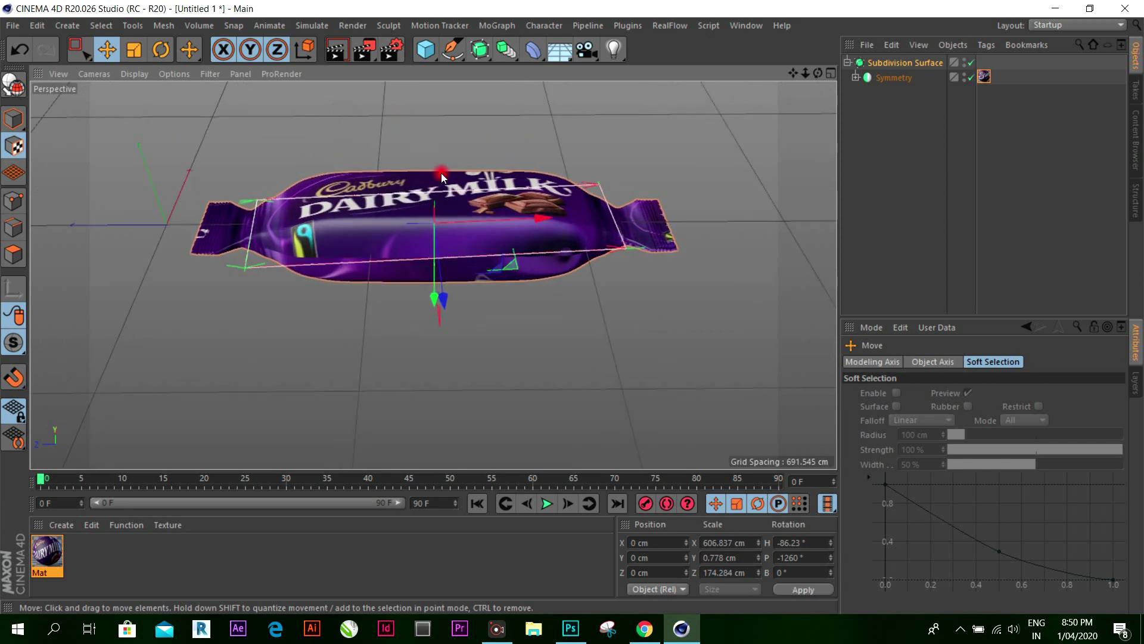
{"action": "left_click", "coordinate": [914, 137]}
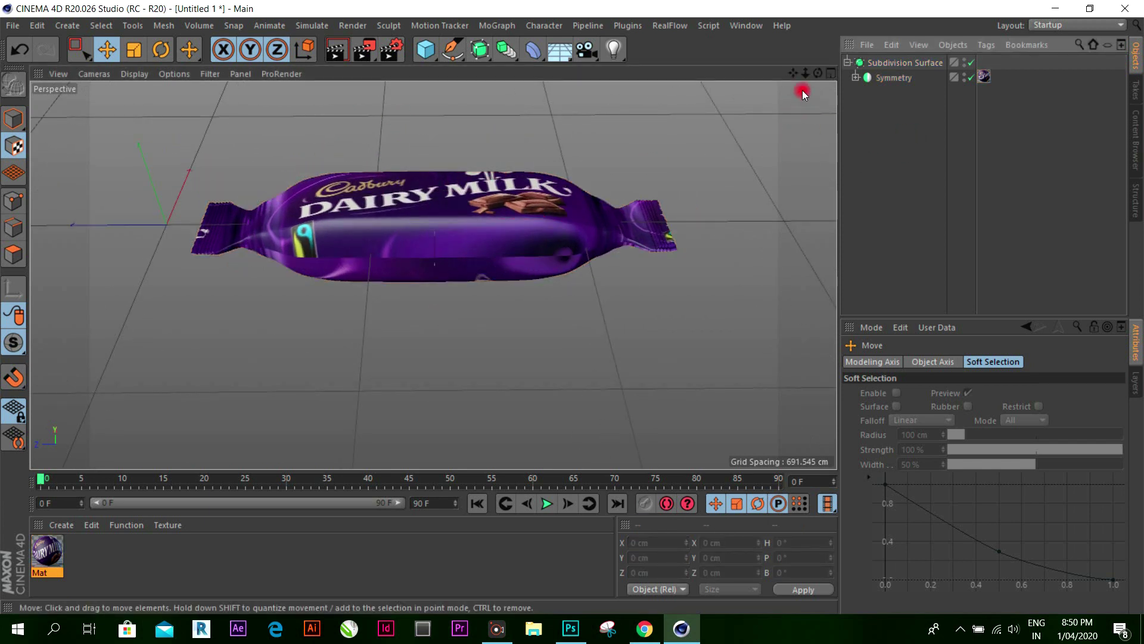
Step: Add a Physical Sky object from the Floor/Sky palette
{"action": "left_click_drag", "start_coordinate": [817, 71], "coordinate": [572, 306]}
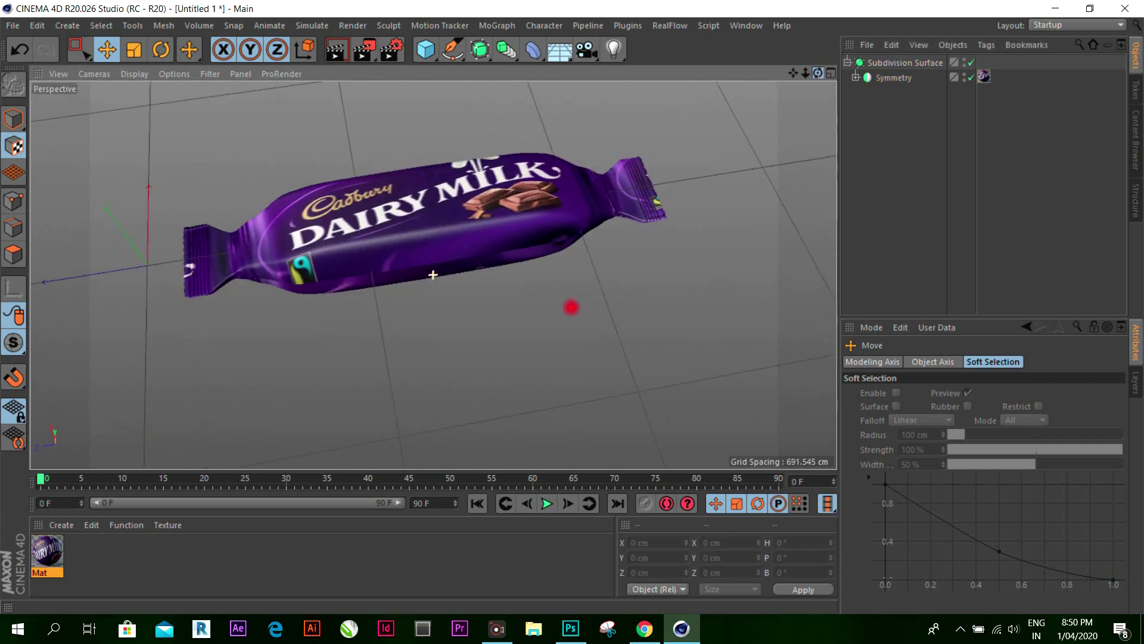
{"action": "left_click", "coordinate": [569, 59]}
{"action": "left_click", "coordinate": [725, 72]}
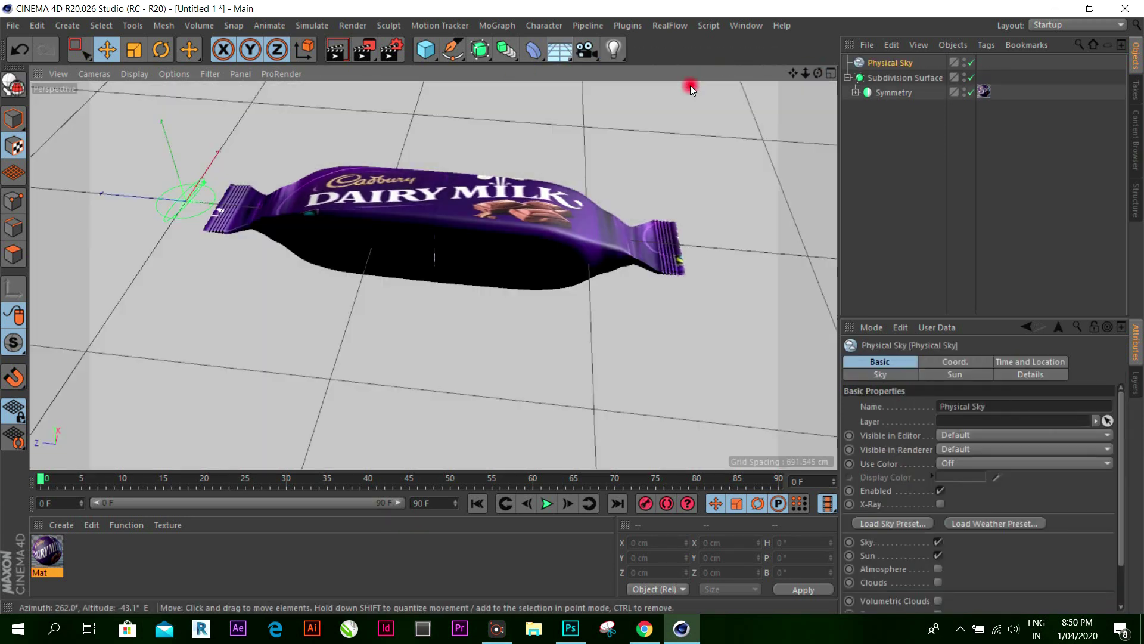
Step: Render a quick preview of the lit wrapper and select the Subdivision Surface
{"action": "mouse_move", "coordinate": [817, 72]}
{"action": "left_mouse_down"}
{"action": "mouse_move", "coordinate": [572, 307]}
{"action": "mouse_move", "coordinate": [502, 130]}
{"action": "left_mouse_up"}
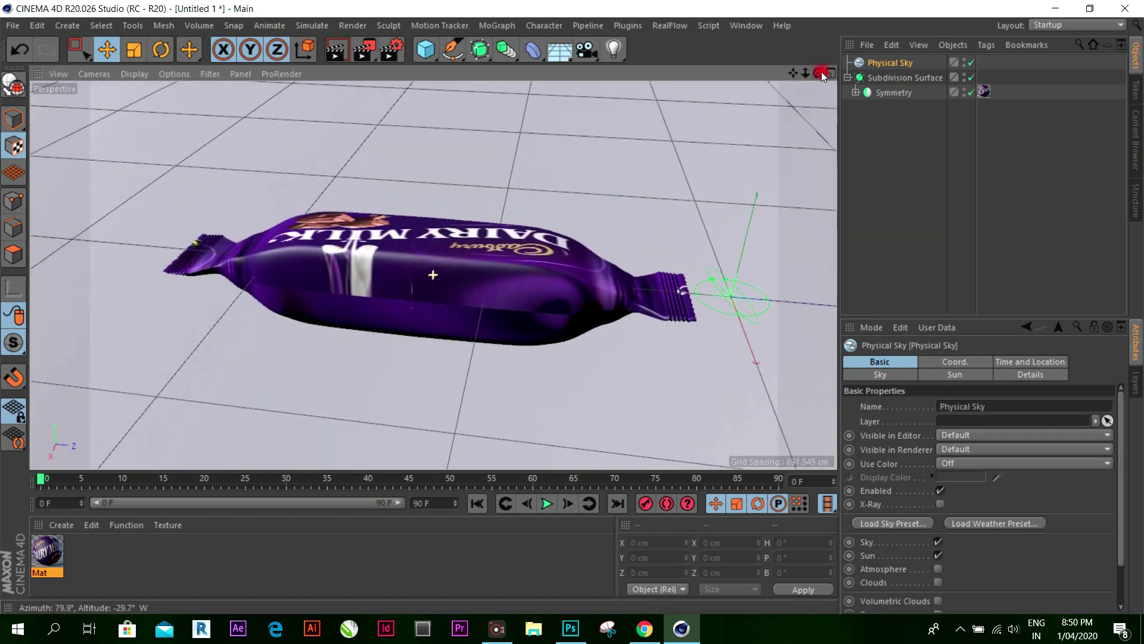
{"action": "left_click", "coordinate": [335, 54]}
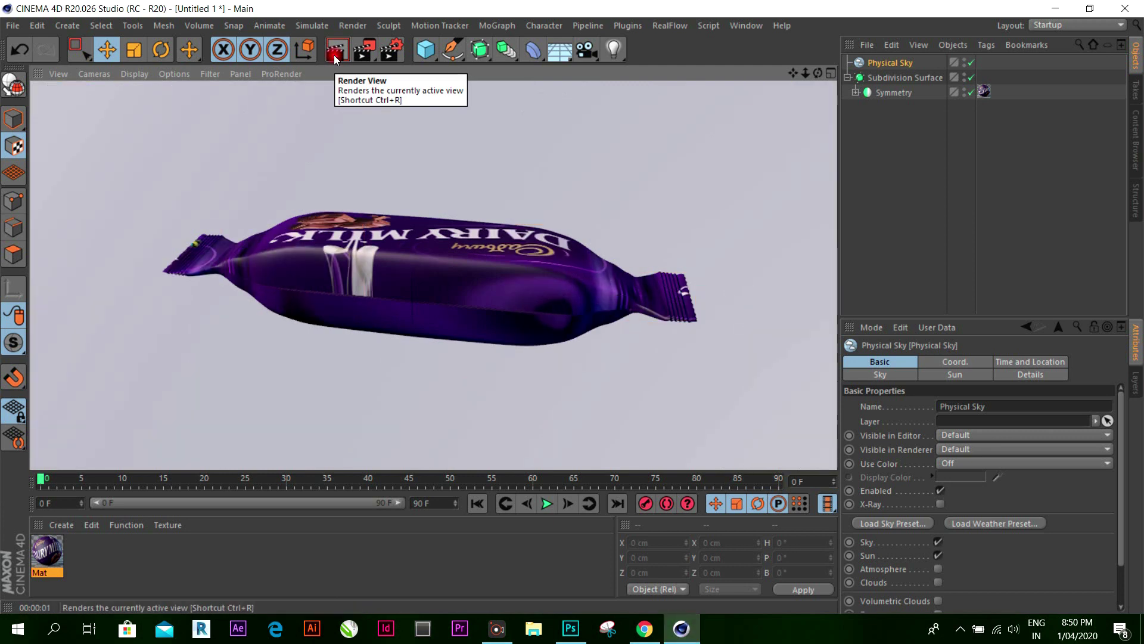
{"action": "left_click", "coordinate": [733, 375]}
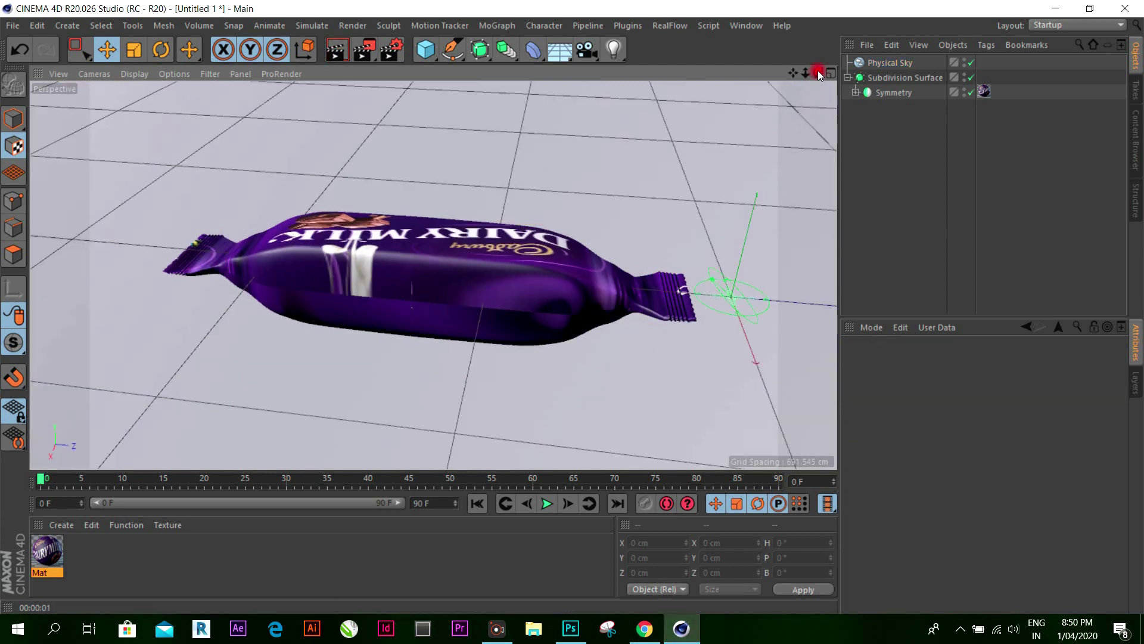
{"action": "left_click_drag", "start_coordinate": [817, 72], "coordinate": [751, 83]}
{"action": "left_click_drag", "start_coordinate": [569, 304], "coordinate": [571, 306], "text": "alt"}
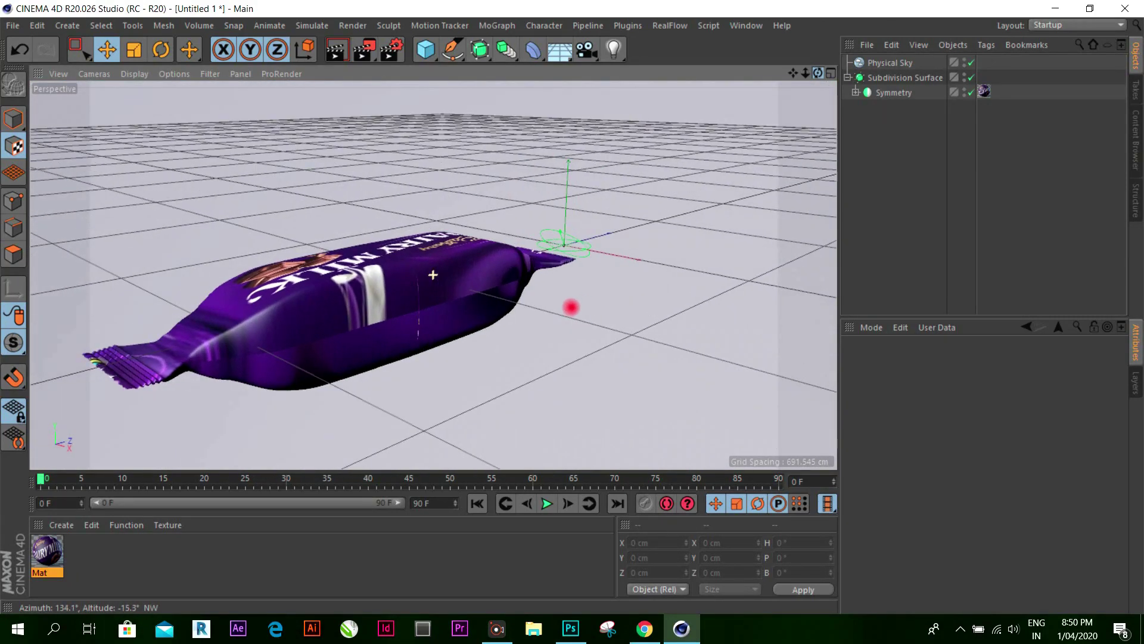
{"action": "left_click", "coordinate": [389, 295]}
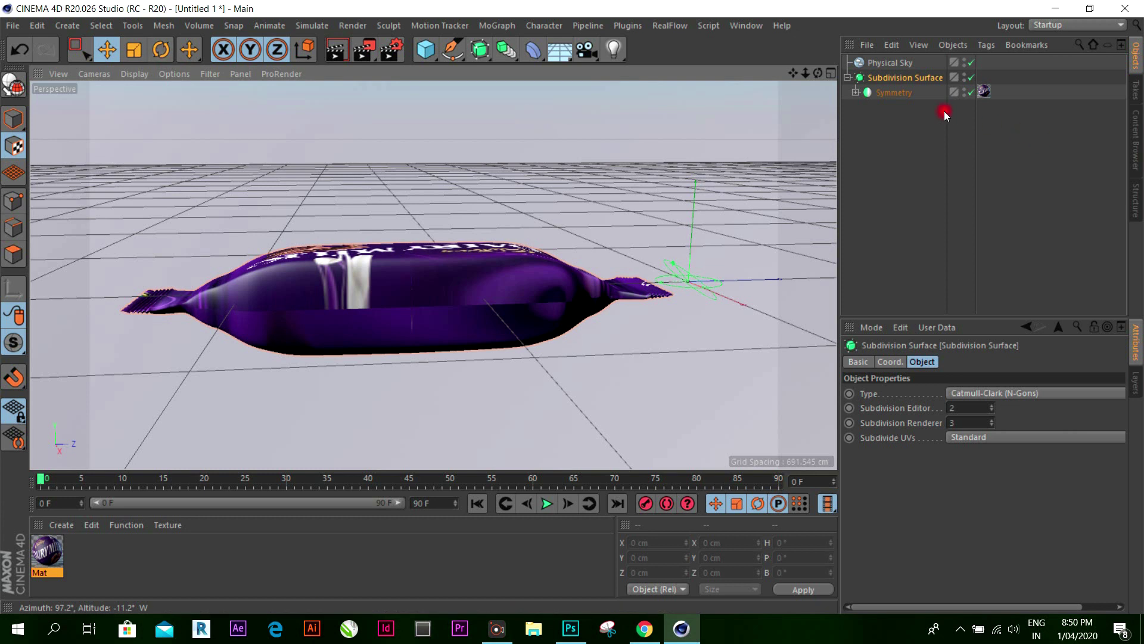
Step: Group the Subdivision Surface and Symmetry objects under a new Null
{"action": "left_click", "coordinate": [897, 90], "text": "ctrl"}
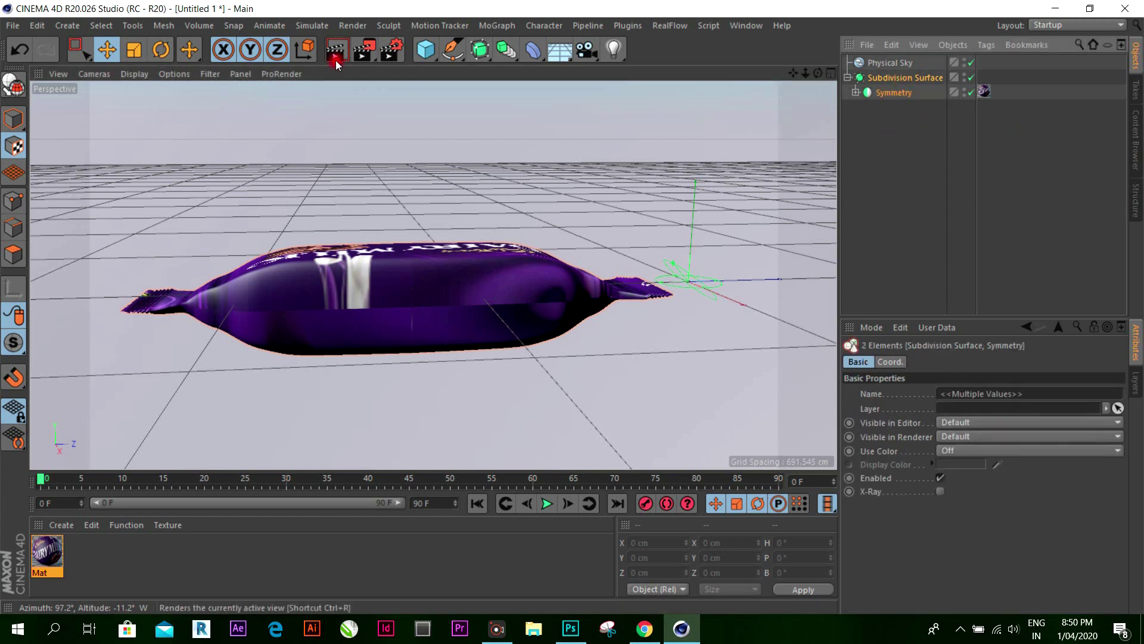
{"action": "left_click_drag", "start_coordinate": [430, 62], "coordinate": [469, 63]}
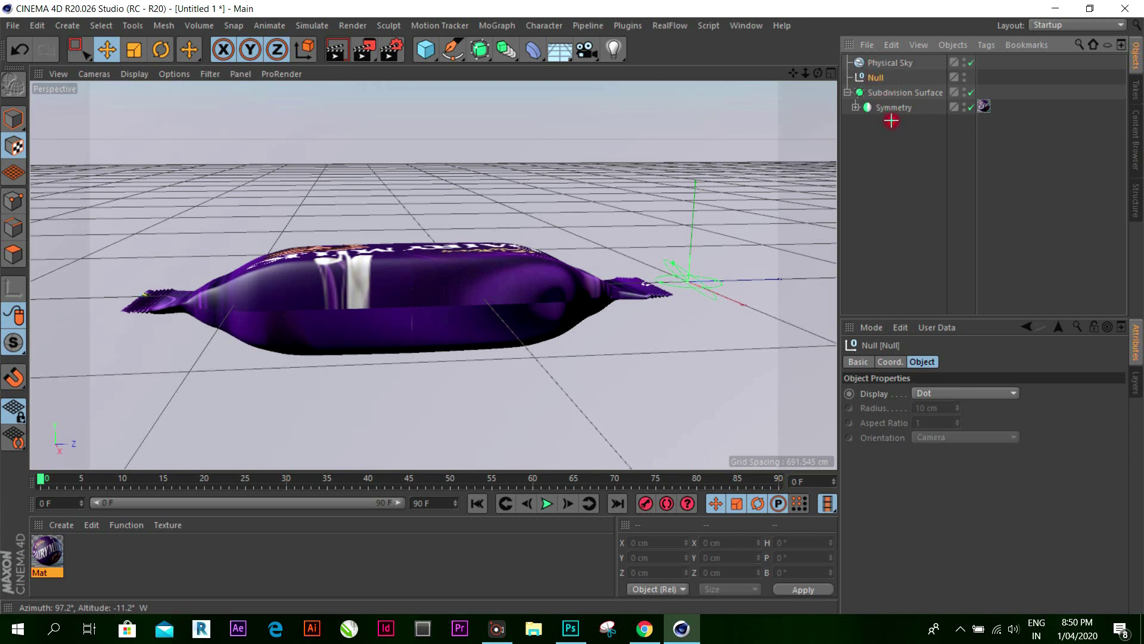
{"action": "mouse_move", "coordinate": [891, 121]}
{"action": "left_mouse_down"}
{"action": "mouse_move", "coordinate": [894, 95]}
{"action": "mouse_move", "coordinate": [881, 82]}
{"action": "left_mouse_up"}
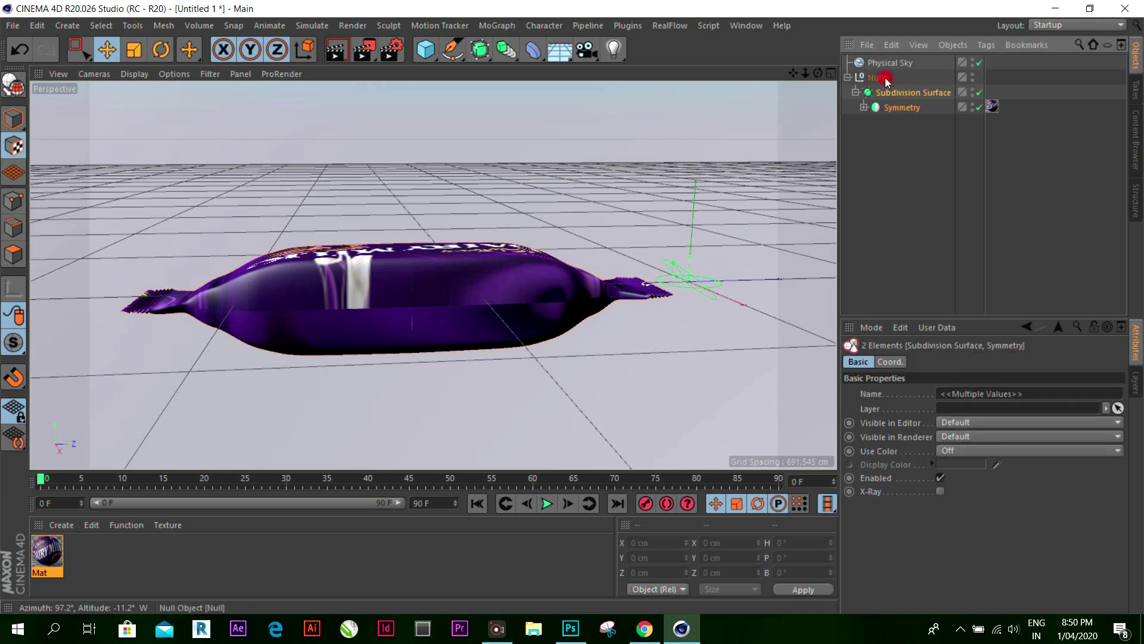
{"action": "left_click", "coordinate": [154, 50]}
{"action": "left_click_drag", "start_coordinate": [427, 261], "coordinate": [539, 243]}
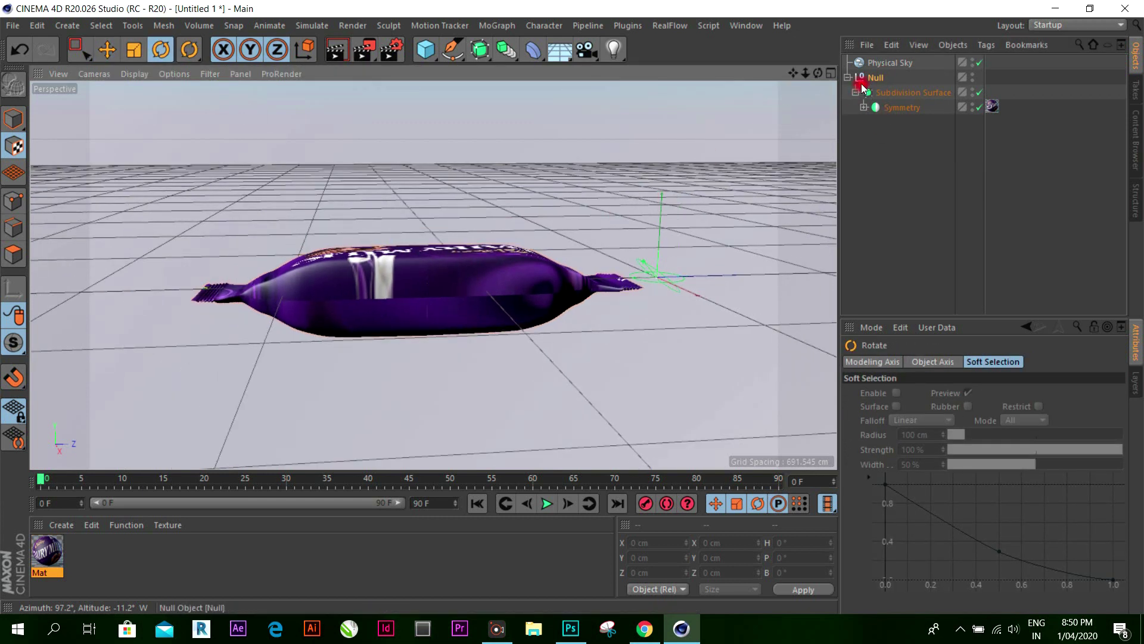
{"action": "left_click", "coordinate": [847, 77]}
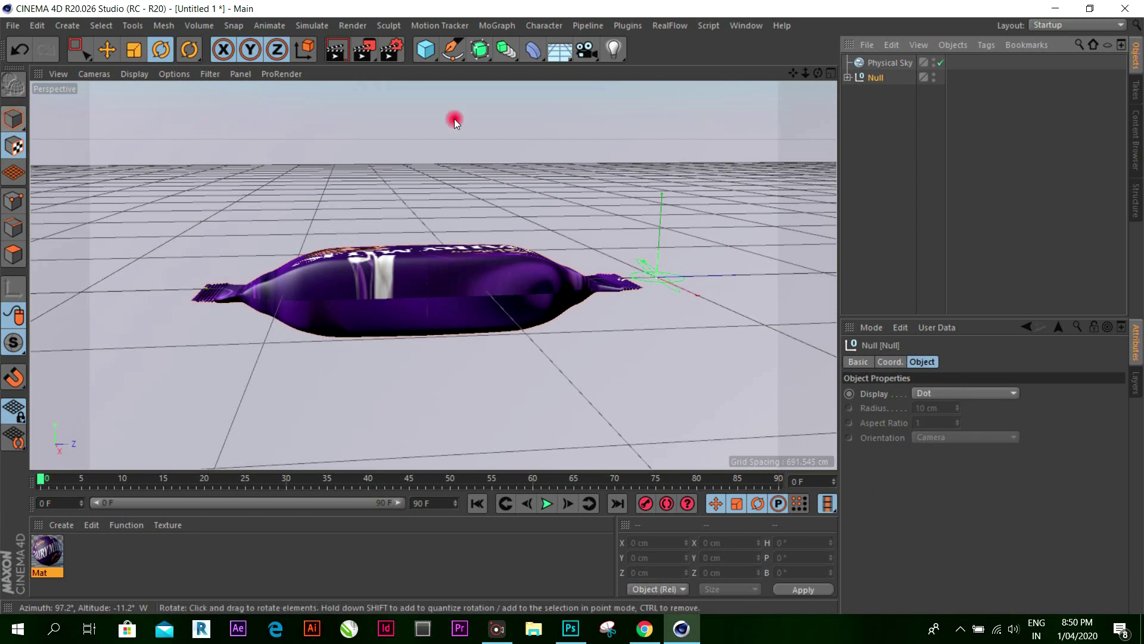
{"action": "left_click", "coordinate": [848, 78]}
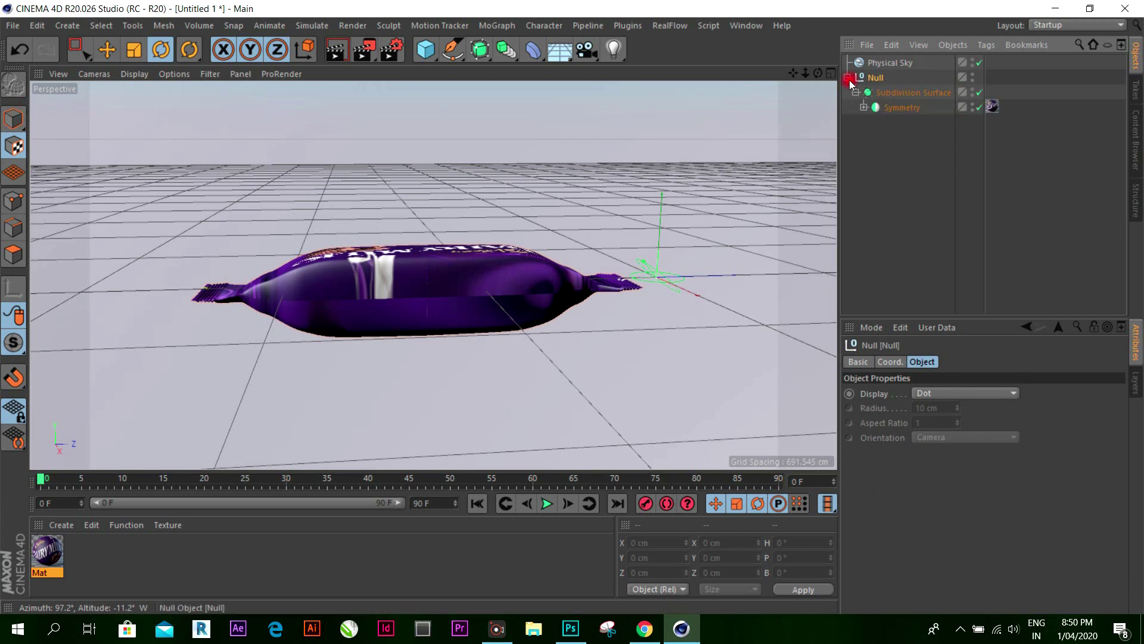
Step: Tilt the Symmetry object slightly, then reselect it in Model mode
{"action": "left_click", "coordinate": [901, 108]}
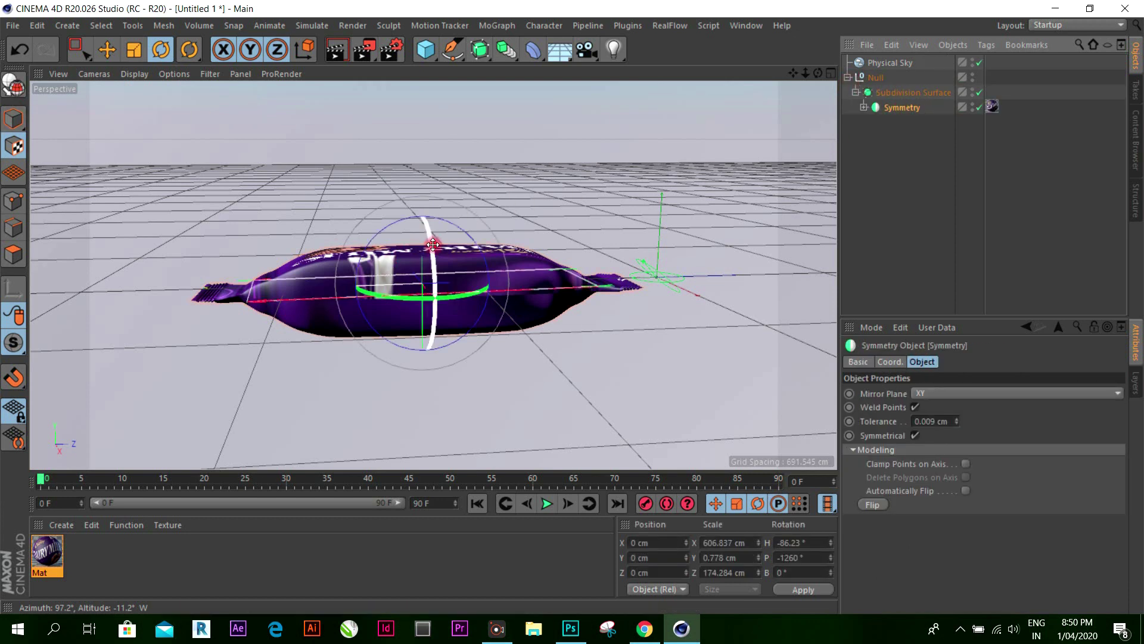
{"action": "mouse_move", "coordinate": [432, 244]}
{"action": "left_mouse_down"}
{"action": "mouse_move", "coordinate": [432, 193]}
{"action": "mouse_move", "coordinate": [435, 225]}
{"action": "left_mouse_up"}
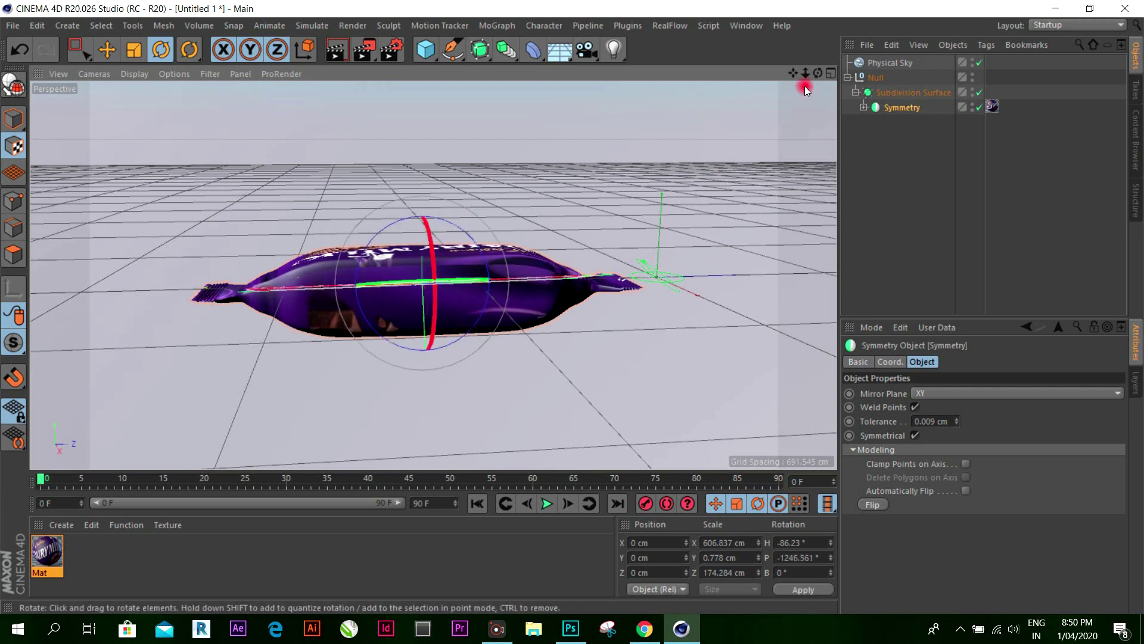
{"action": "mouse_move", "coordinate": [818, 73]}
{"action": "left_mouse_down"}
{"action": "mouse_move", "coordinate": [550, 286]}
{"action": "mouse_move", "coordinate": [743, 95]}
{"action": "left_mouse_up"}
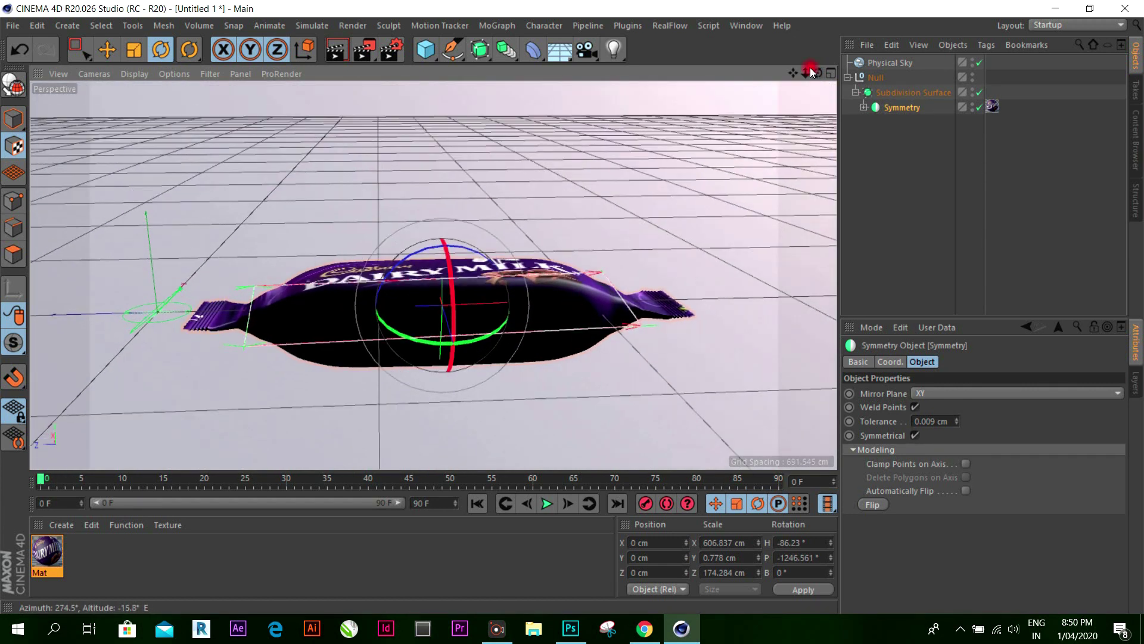
{"action": "left_click", "coordinate": [104, 52]}
{"action": "left_click", "coordinate": [10, 121]}
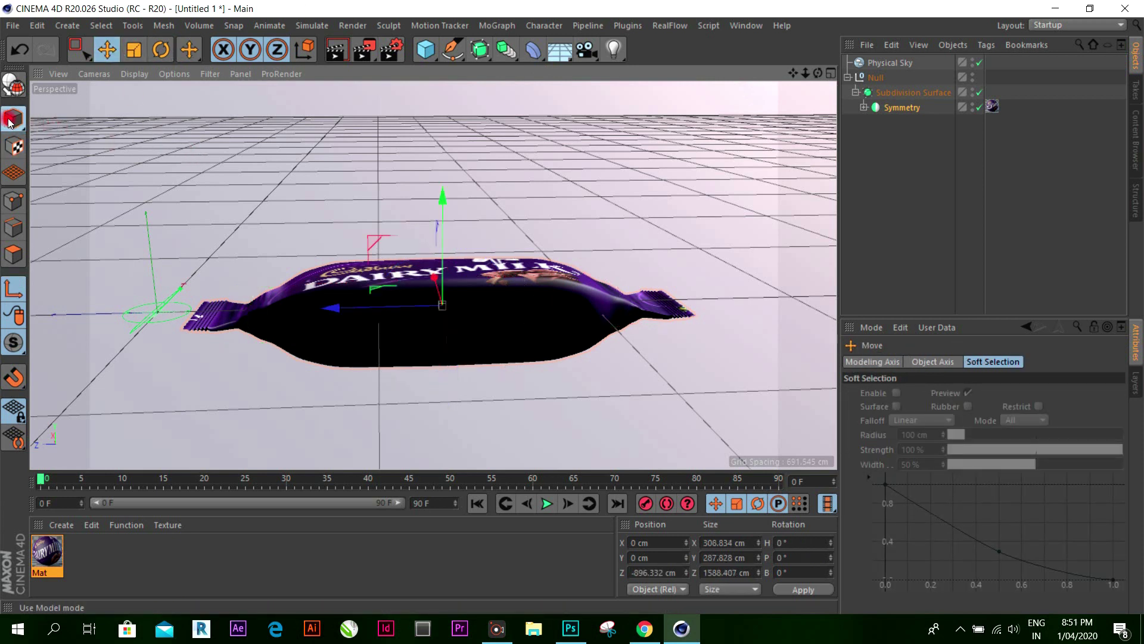
{"action": "left_click", "coordinate": [914, 111]}
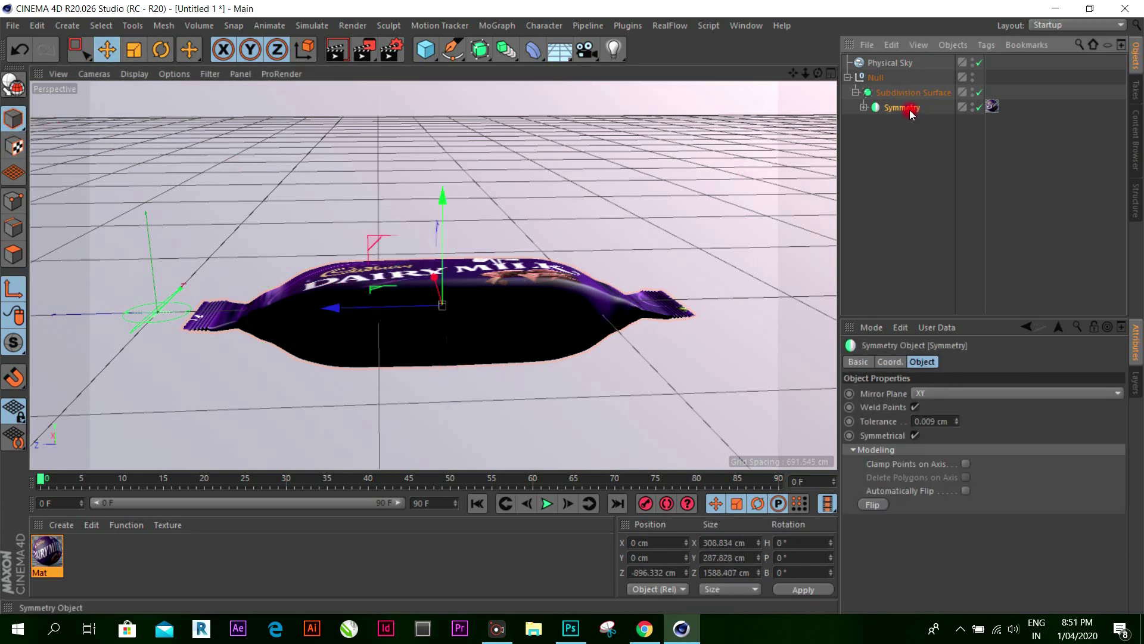
{"action": "left_click", "coordinate": [905, 92]}
{"action": "left_click", "coordinate": [903, 108]}
Step: Bank the wrapper to about -6.8° and render a quick preview
{"action": "left_click", "coordinate": [158, 50]}
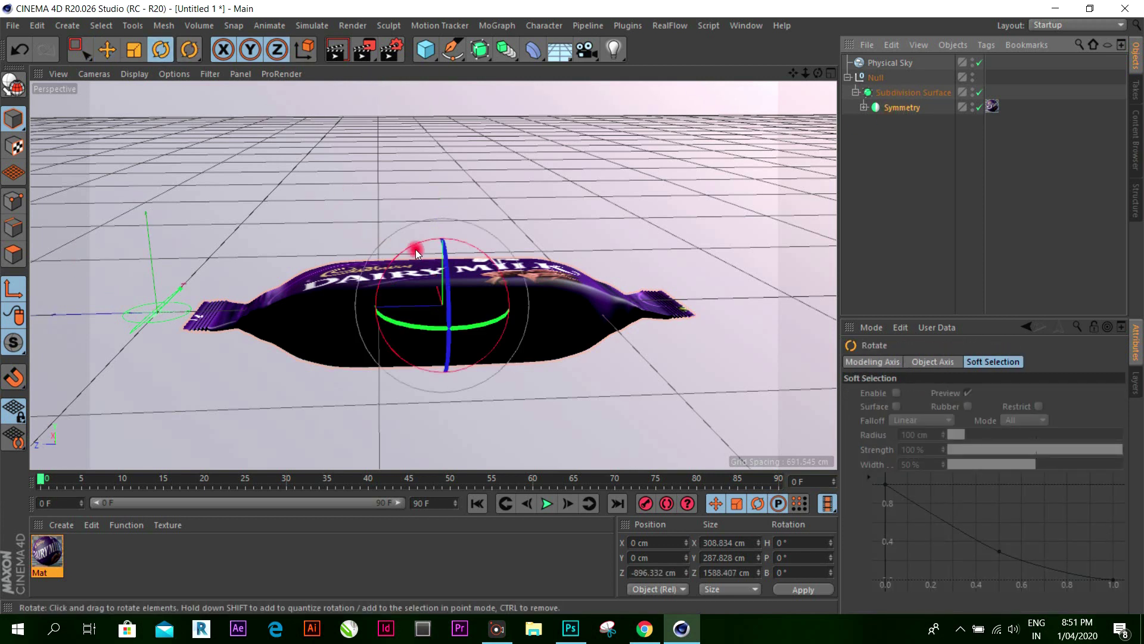
{"action": "mouse_move", "coordinate": [446, 322]}
{"action": "left_mouse_down"}
{"action": "mouse_move", "coordinate": [448, 285]}
{"action": "mouse_move", "coordinate": [447, 304]}
{"action": "left_mouse_up"}
{"action": "mouse_move", "coordinate": [818, 73]}
{"action": "left_mouse_down"}
{"action": "mouse_move", "coordinate": [573, 307]}
{"action": "mouse_move", "coordinate": [584, 323]}
{"action": "left_mouse_up"}
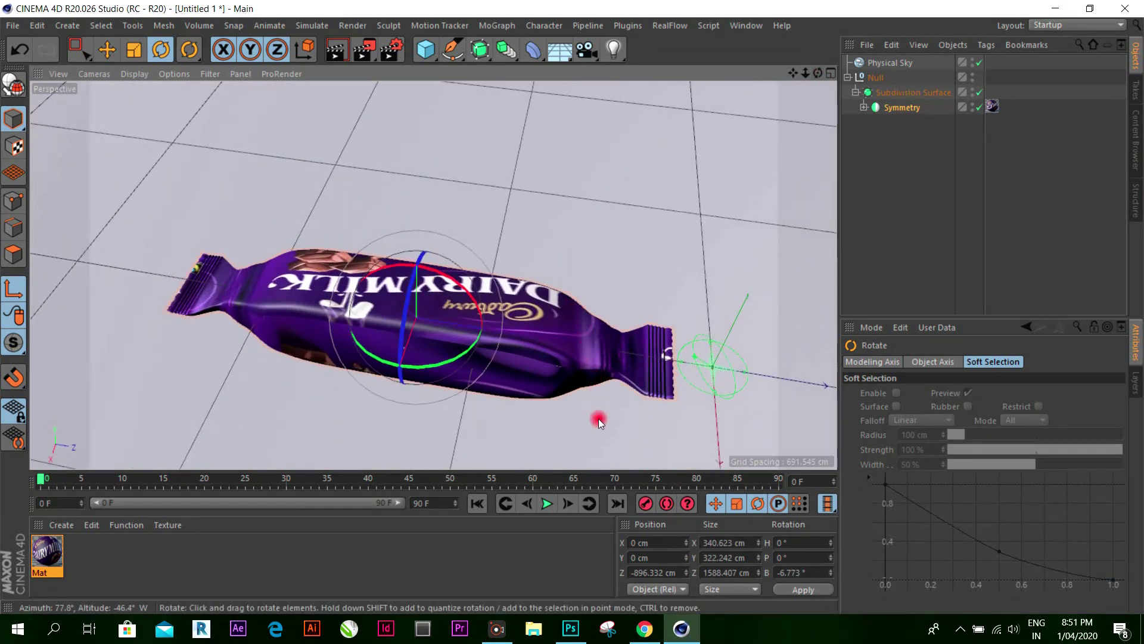
{"action": "left_click", "coordinate": [107, 49]}
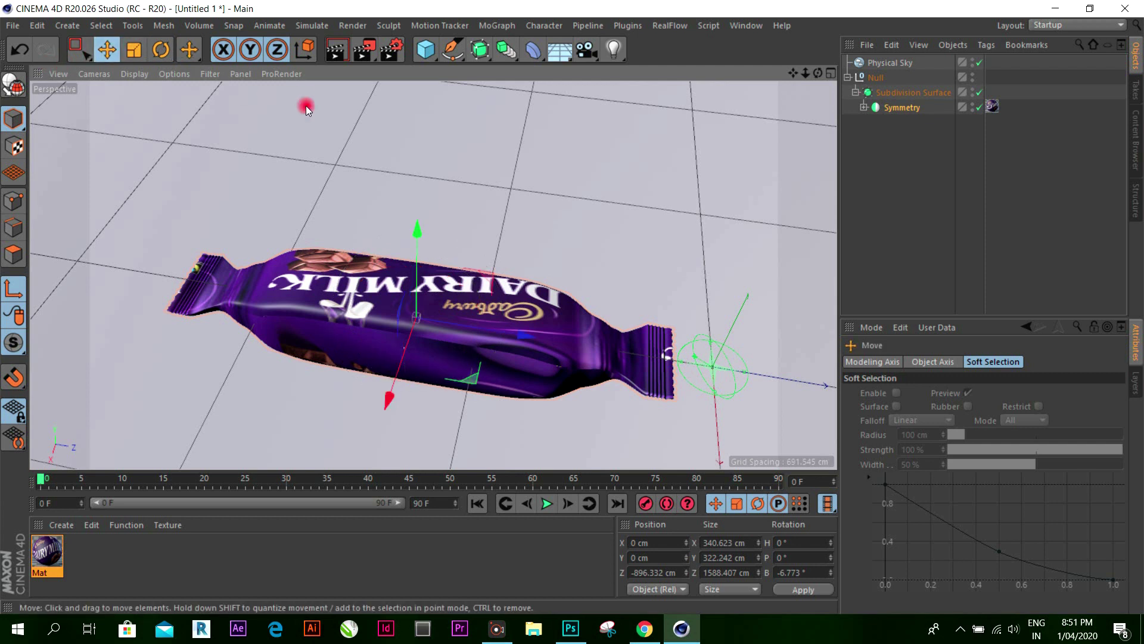
{"action": "left_click", "coordinate": [336, 53]}
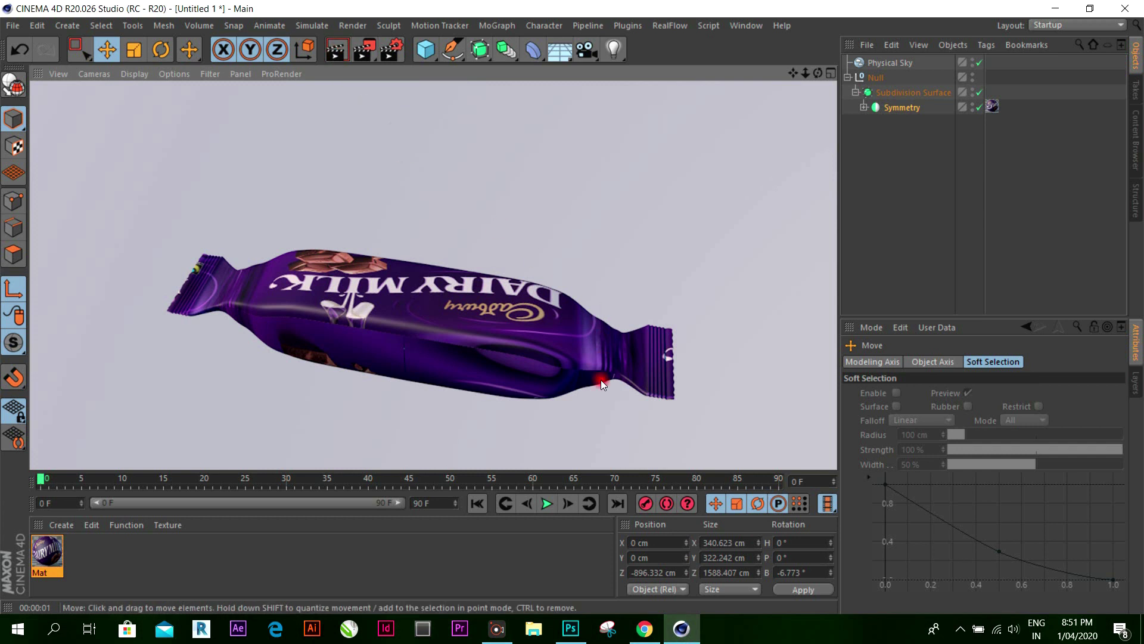
Step: Ctrl-drag the Null group into a copy Null.1 and move it to about -120 cm on Z
{"action": "left_click_drag", "start_coordinate": [818, 73], "coordinate": [685, 167]}
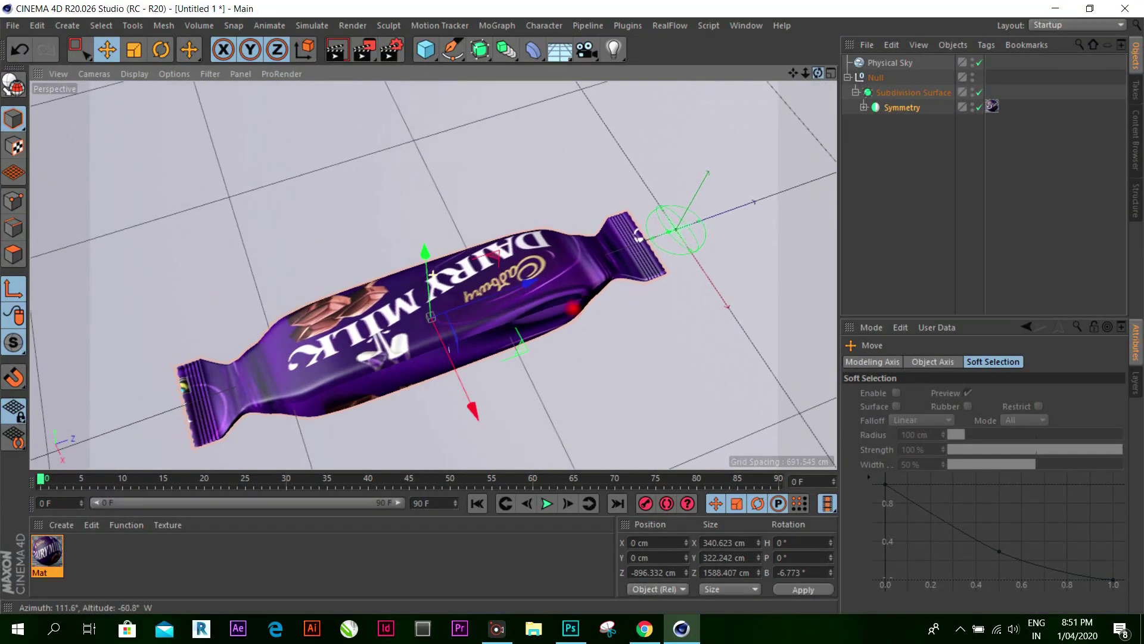
{"action": "mouse_move", "coordinate": [571, 308]}
{"action": "left_mouse_down"}
{"action": "mouse_move", "coordinate": [706, 117]}
{"action": "mouse_move", "coordinate": [576, 335]}
{"action": "mouse_move", "coordinate": [515, 392]}
{"action": "left_mouse_up"}
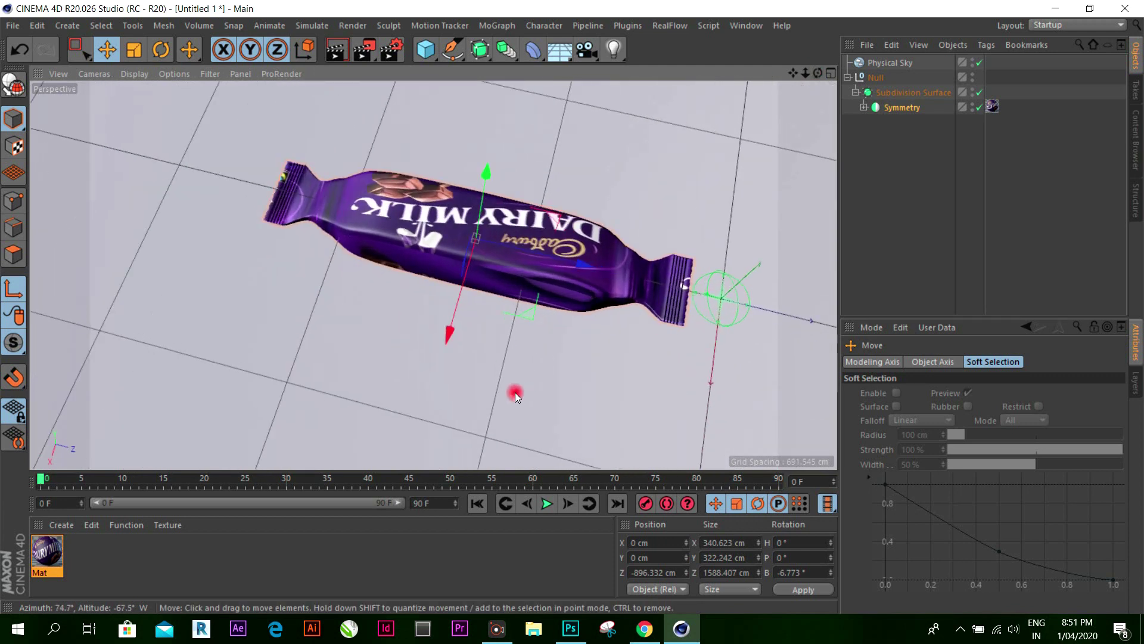
{"action": "mouse_move", "coordinate": [821, 103]}
{"action": "left_mouse_down"}
{"action": "mouse_move", "coordinate": [572, 306]}
{"action": "mouse_move", "coordinate": [804, 111]}
{"action": "left_mouse_up"}
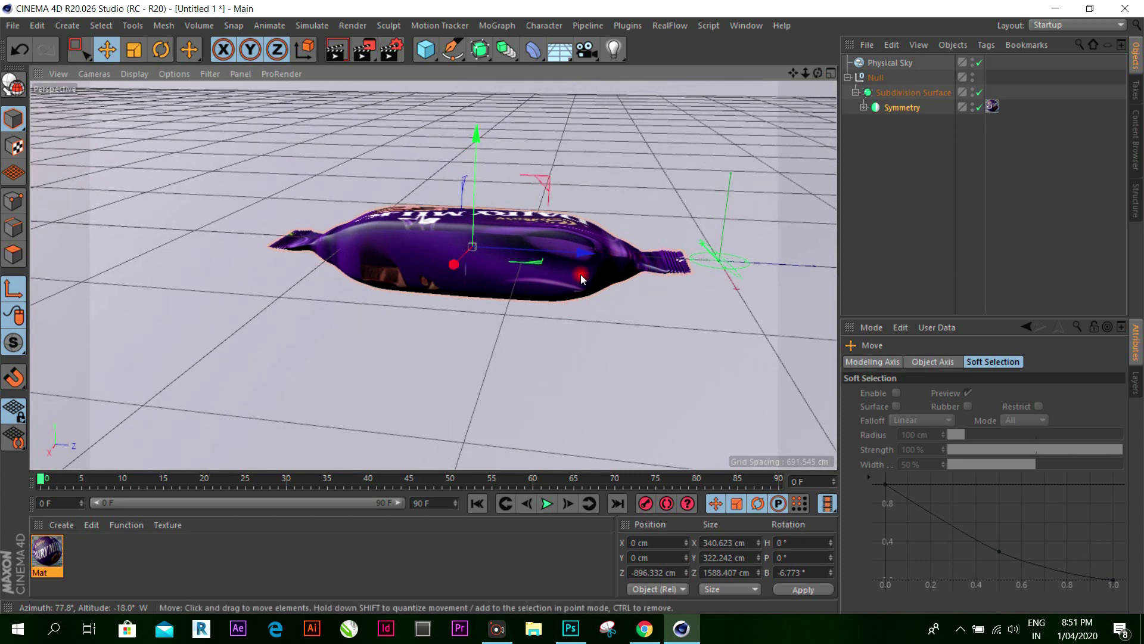
{"action": "left_click", "coordinate": [849, 78]}
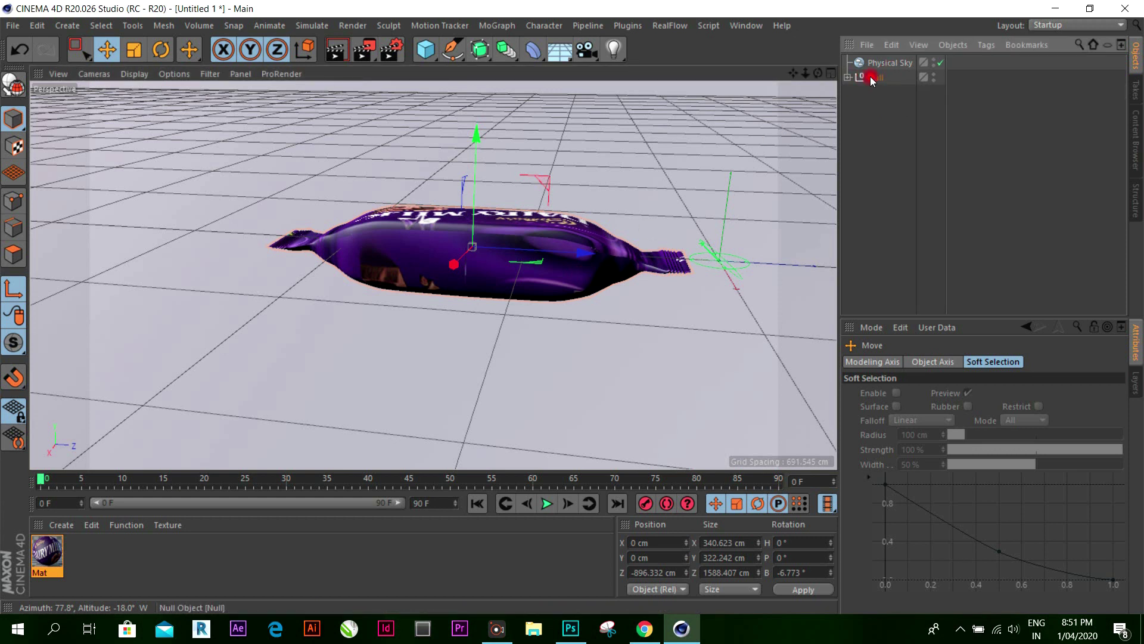
{"action": "left_click", "coordinate": [871, 78]}
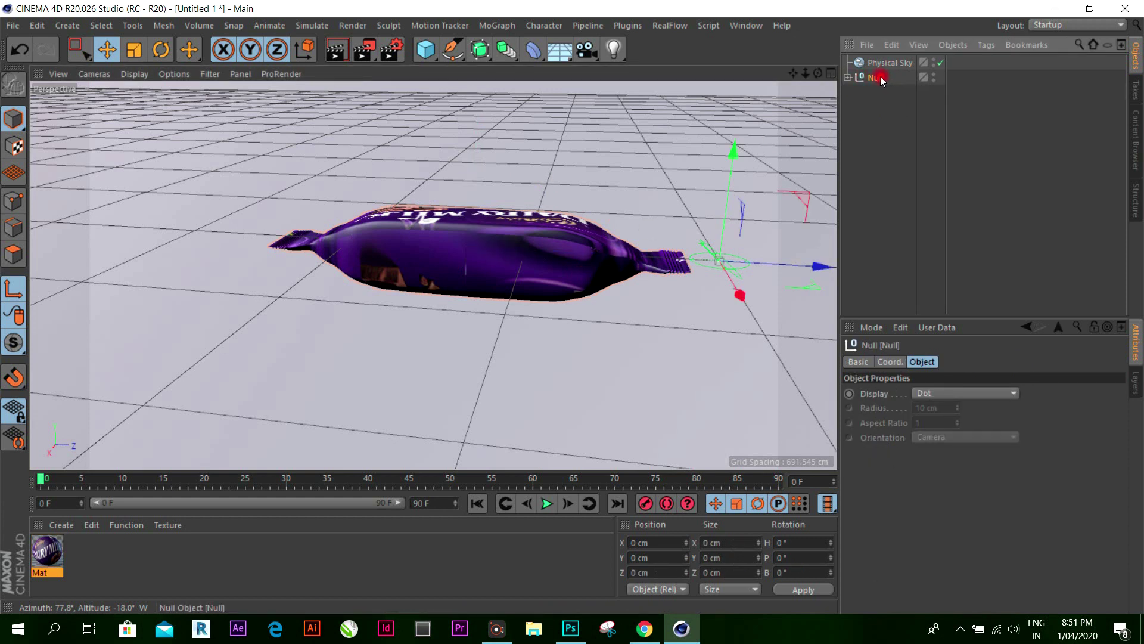
{"action": "left_click_drag", "start_coordinate": [882, 91], "coordinate": [867, 99], "text": "ctrl"}
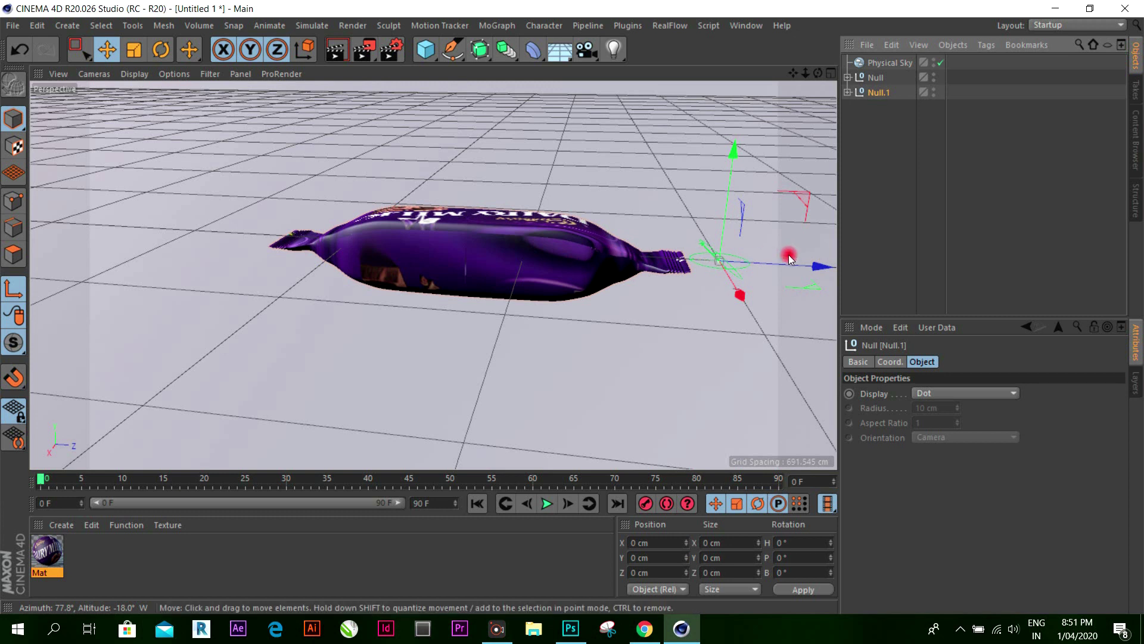
{"action": "left_click_drag", "start_coordinate": [825, 264], "coordinate": [600, 284]}
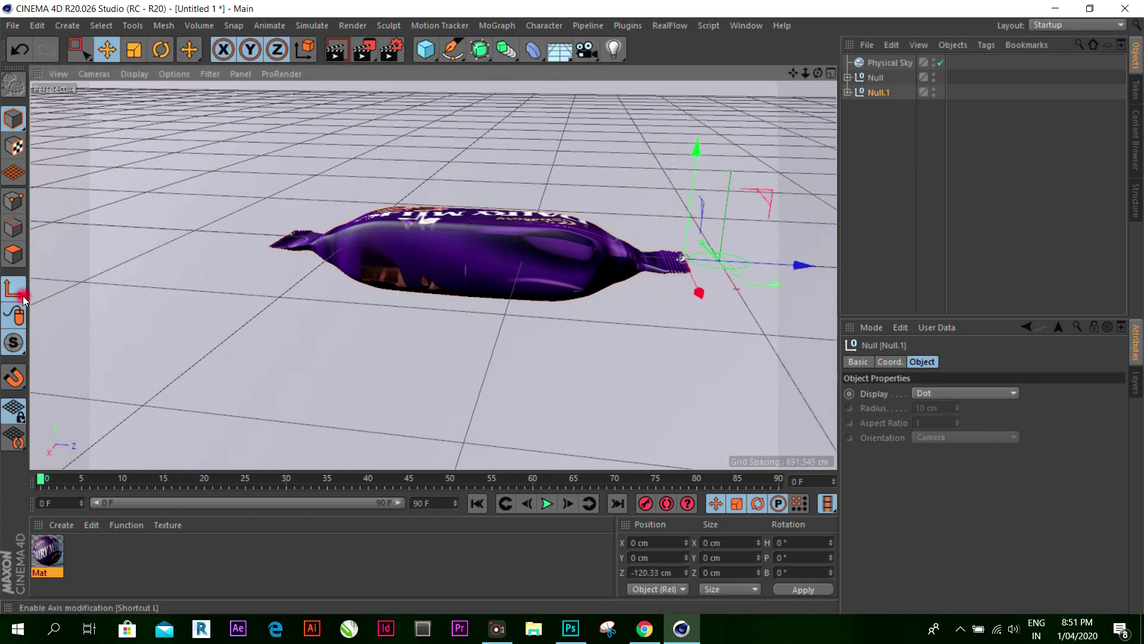
Step: Turn on snapping and slide the copied wrapper along Z onto a vertex
{"action": "left_click_drag", "start_coordinate": [14, 376], "coordinate": [95, 103]}
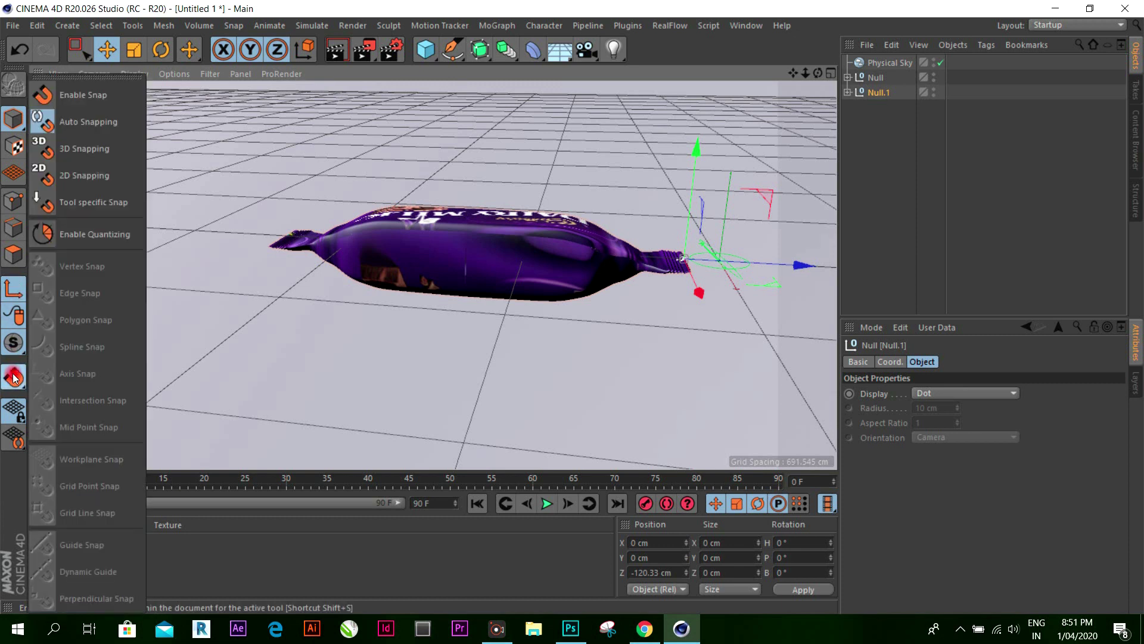
{"action": "left_click", "coordinate": [95, 103]}
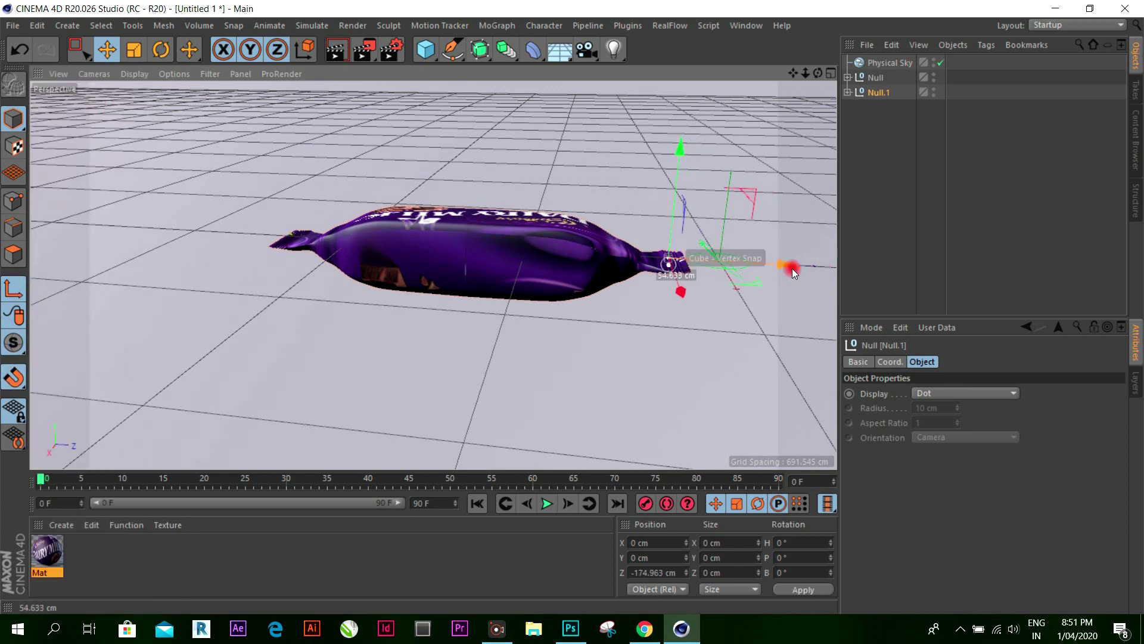
{"action": "left_click_drag", "start_coordinate": [807, 267], "coordinate": [813, 259]}
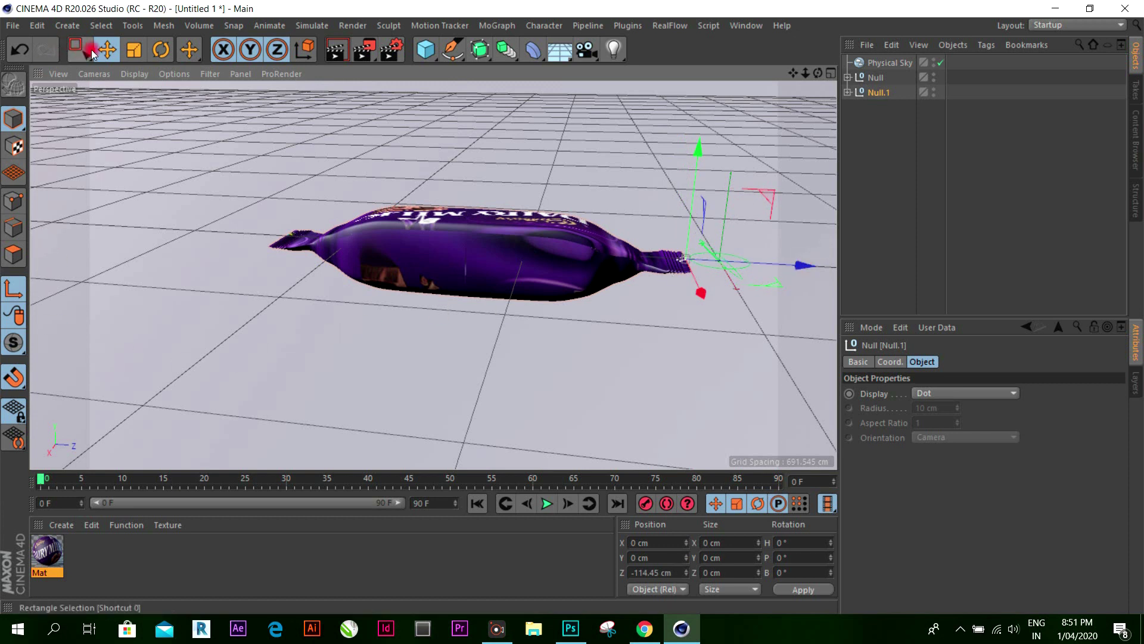
{"action": "left_click", "coordinate": [15, 292]}
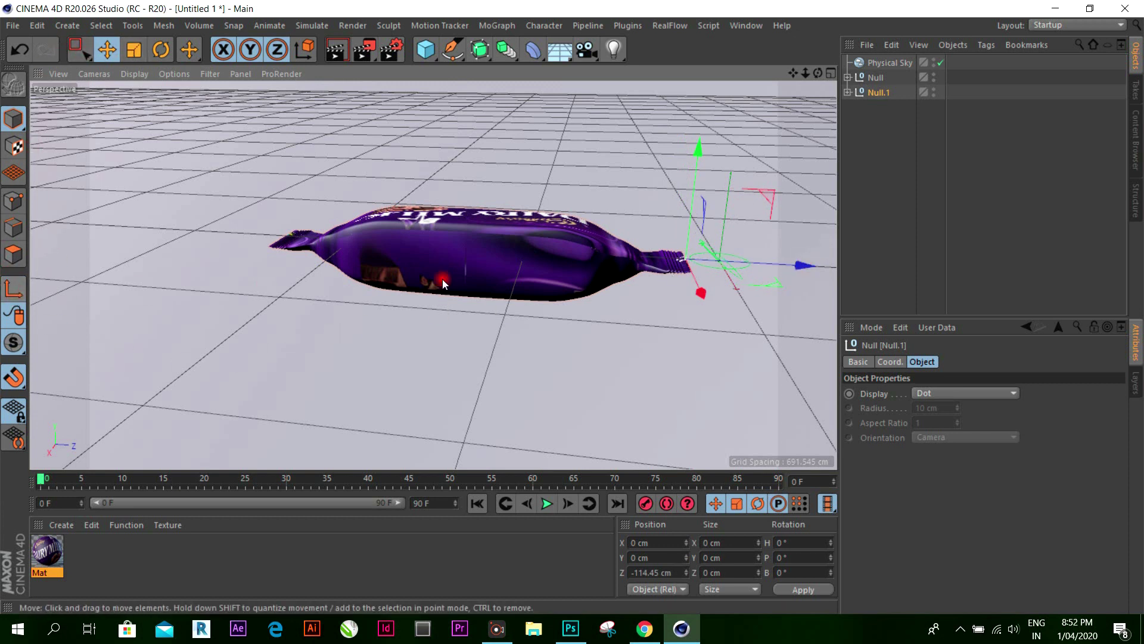
{"action": "left_click_drag", "start_coordinate": [799, 266], "coordinate": [724, 232]}
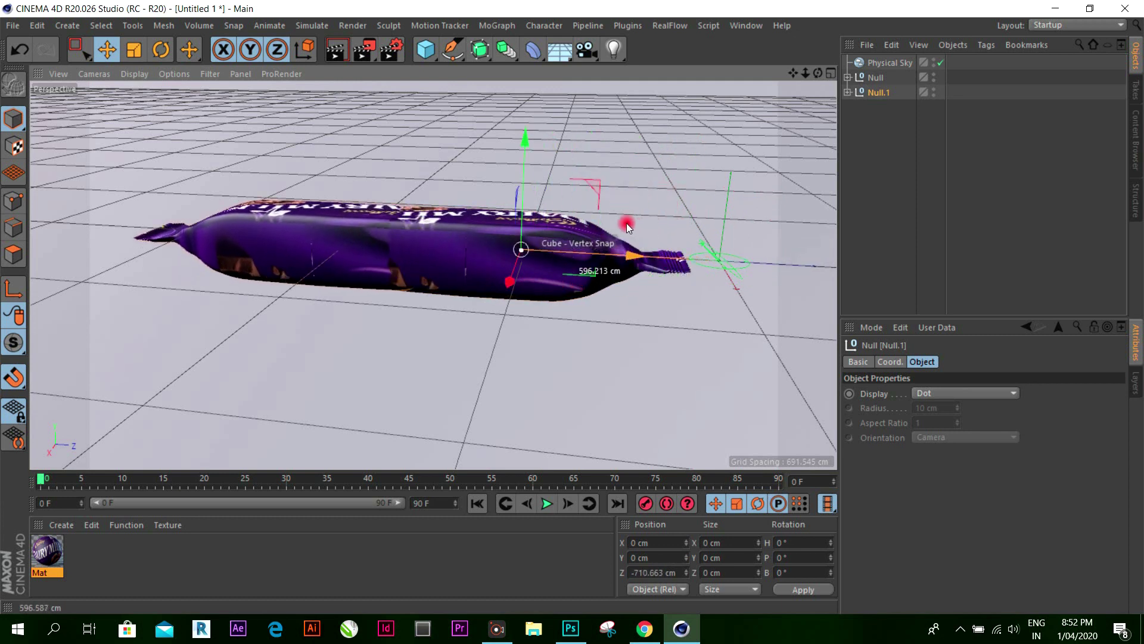
{"action": "left_click_drag", "start_coordinate": [724, 232], "coordinate": [627, 223]}
Step: Pitch the copied wrapper to exactly 90° so it stands upright
{"action": "left_click", "coordinate": [154, 49]}
{"action": "left_click_drag", "start_coordinate": [235, 184], "coordinate": [452, 209], "text": "alt"}
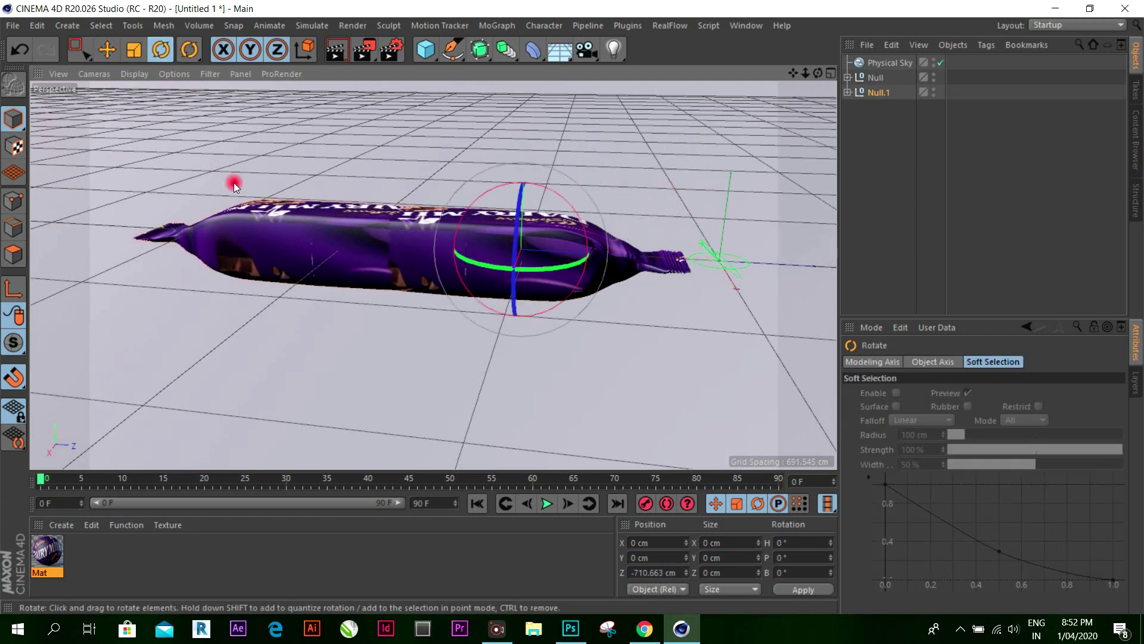
{"action": "left_click_drag", "start_coordinate": [456, 166], "coordinate": [254, 155]}
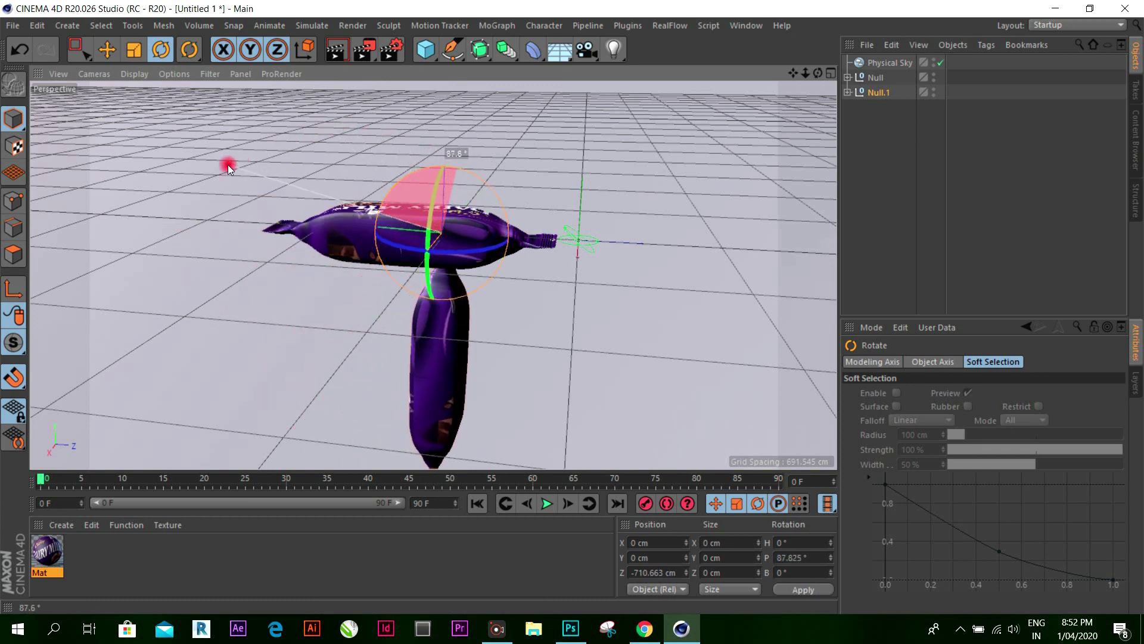
{"action": "left_click_drag", "start_coordinate": [254, 155], "coordinate": [223, 166]}
{"action": "left_click_drag", "start_coordinate": [808, 557], "coordinate": [782, 549]}
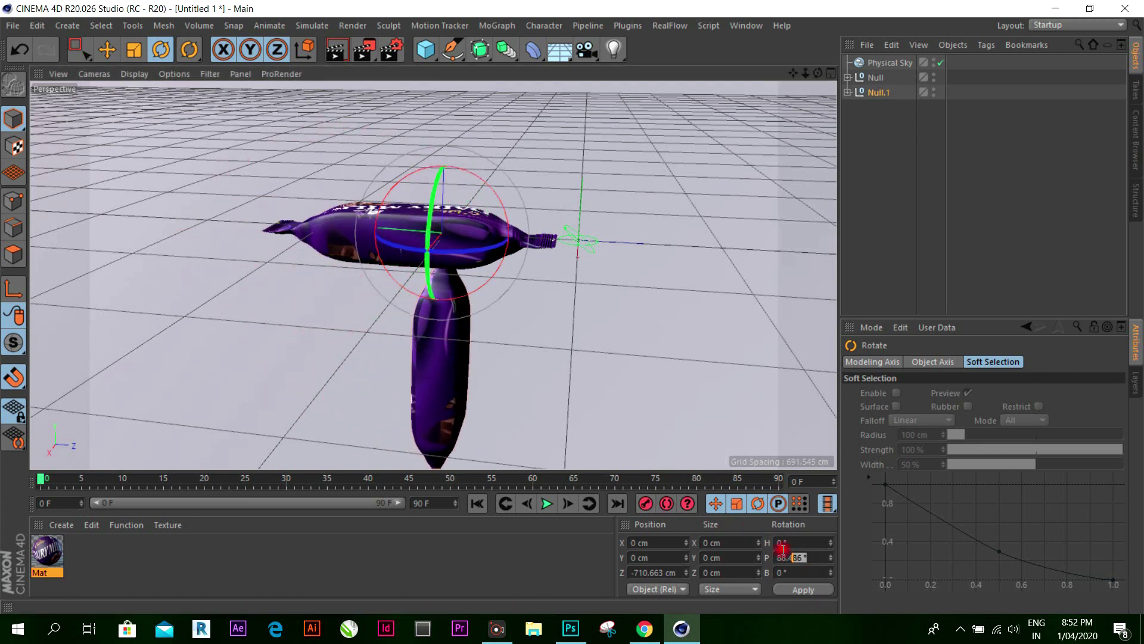
{"action": "type", "text": "90"}
{"action": "key", "text": "Return"}
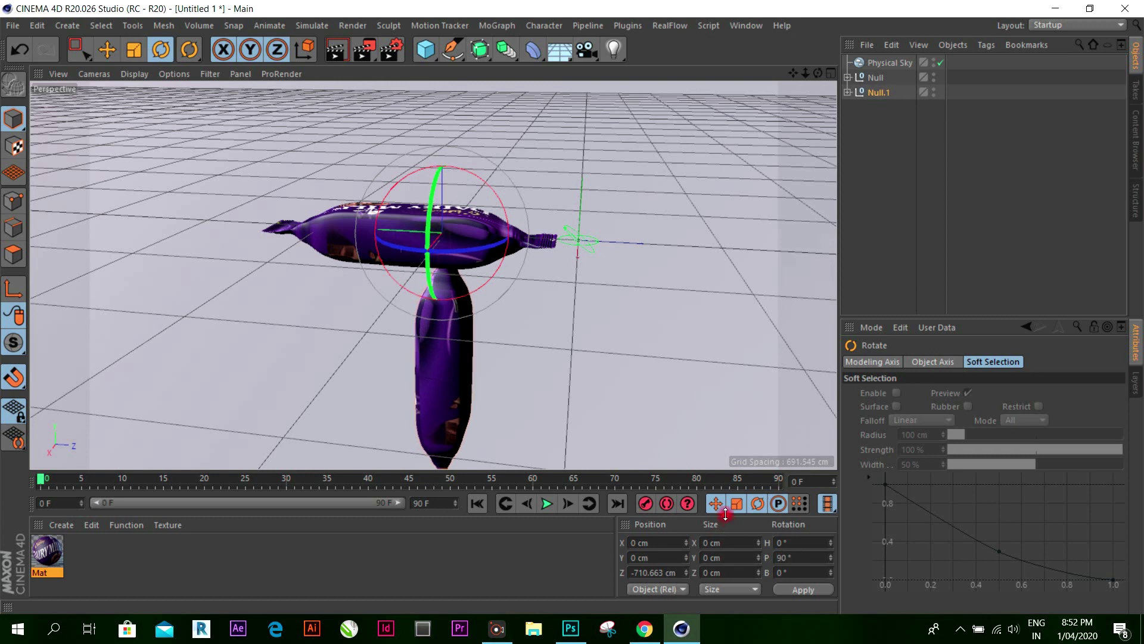
Step: Raise the standing wrapper to about 433 cm on Y and show four views
{"action": "left_click", "coordinate": [107, 50]}
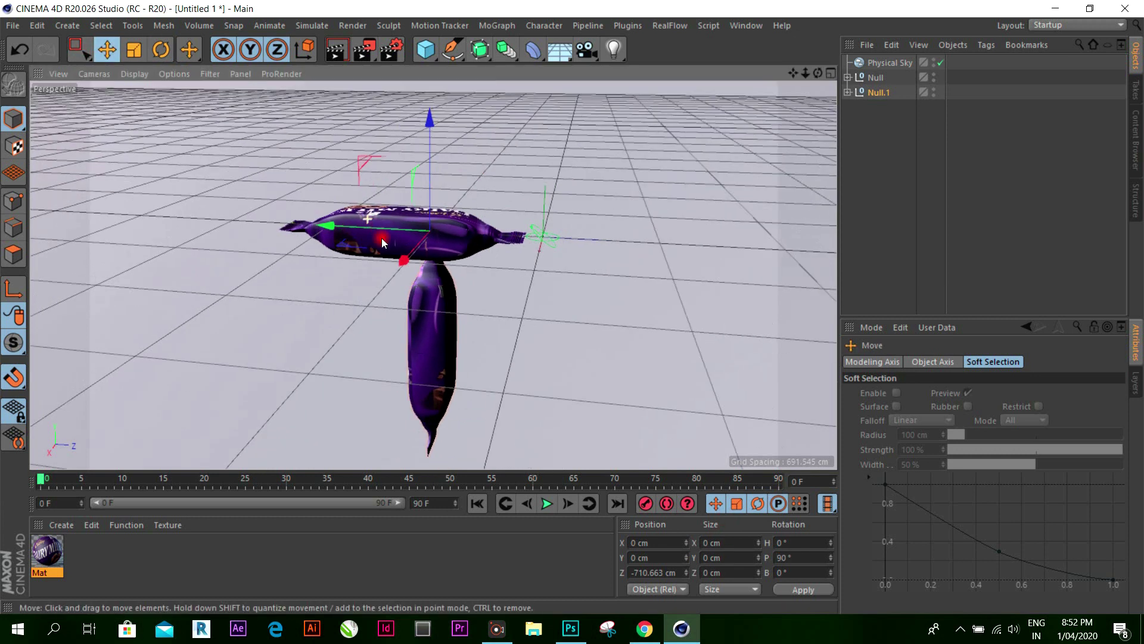
{"action": "mouse_move", "coordinate": [381, 237]}
{"action": "left_mouse_down", "text": "alt"}
{"action": "mouse_move", "coordinate": [425, 131]}
{"action": "mouse_move", "coordinate": [427, 87]}
{"action": "left_mouse_up", "text": "alt"}
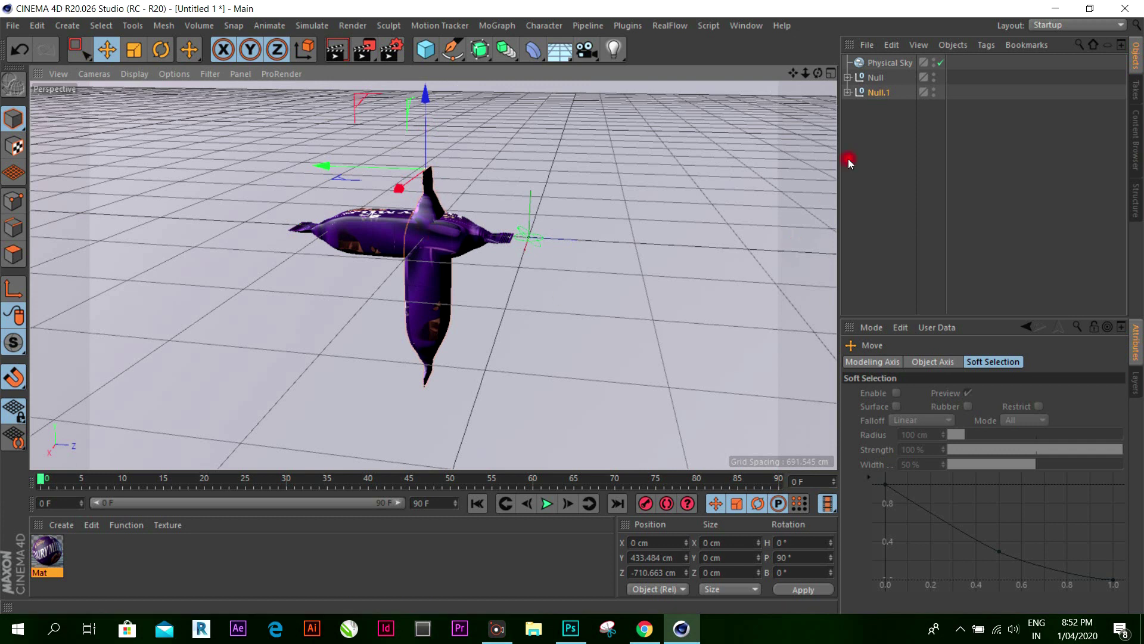
{"action": "left_click", "coordinate": [829, 74]}
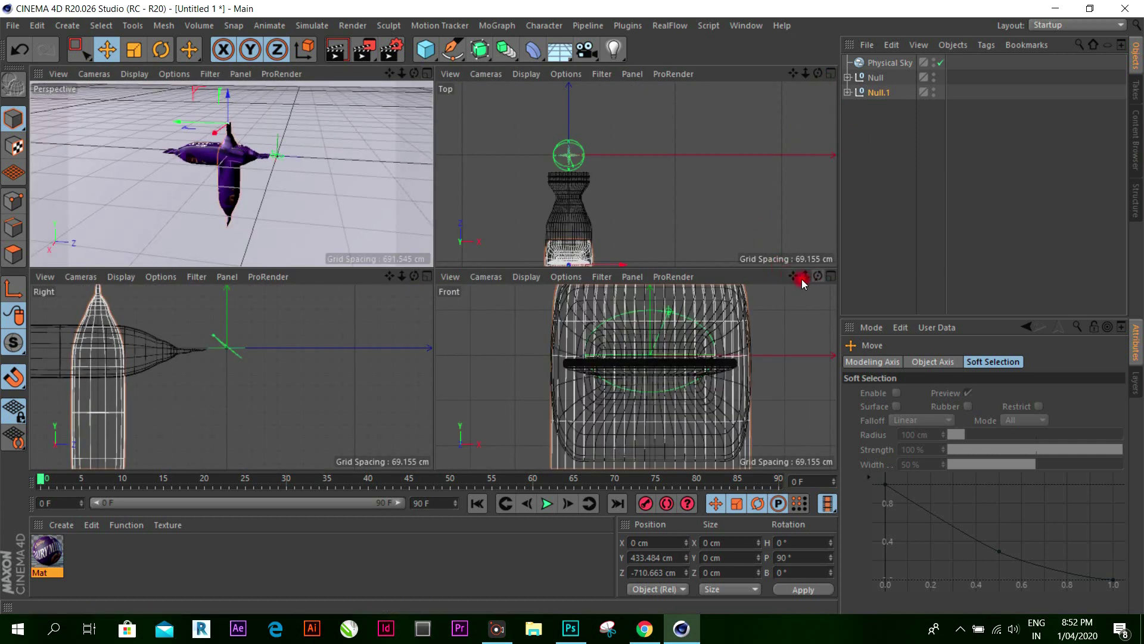
Step: In the maximized Right view, move the standing wrapper to about 1555 cm Y, -1887 cm Z
{"action": "scroll", "coordinate": [352, 335], "scroll_direction": "down", "scroll_amount": 5}
{"action": "left_click", "coordinate": [427, 277]}
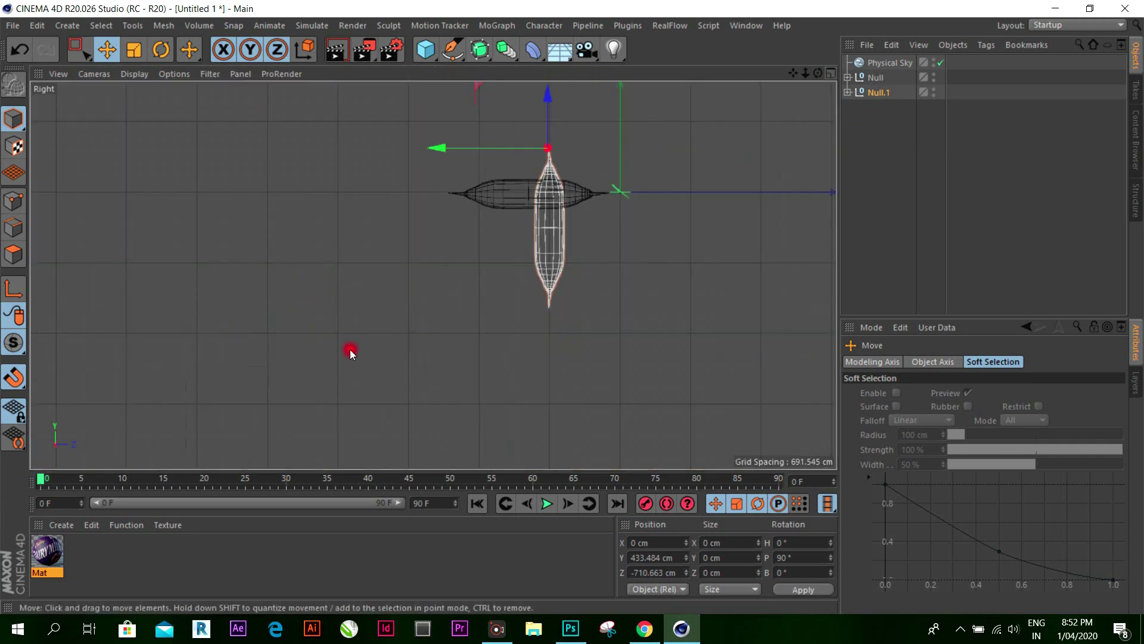
{"action": "scroll", "coordinate": [381, 351], "scroll_direction": "down", "scroll_amount": 2}
{"action": "left_click_drag", "start_coordinate": [511, 135], "coordinate": [504, 83]}
{"action": "mouse_move", "coordinate": [399, 180]}
{"action": "left_mouse_down"}
{"action": "mouse_move", "coordinate": [314, 158]}
{"action": "mouse_move", "coordinate": [383, 179]}
{"action": "left_mouse_up"}
{"action": "scroll", "coordinate": [406, 291], "scroll_direction": "up", "scroll_amount": 3}
{"action": "scroll", "coordinate": [425, 271], "scroll_direction": "down", "scroll_amount": 3}
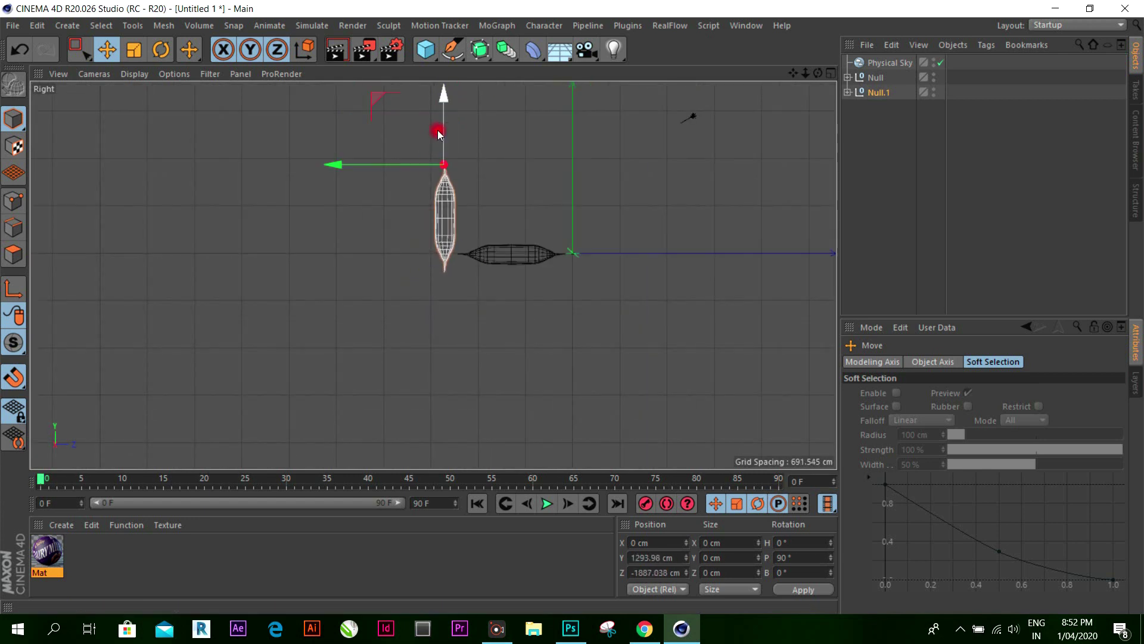
{"action": "left_click_drag", "start_coordinate": [445, 105], "coordinate": [441, 87]}
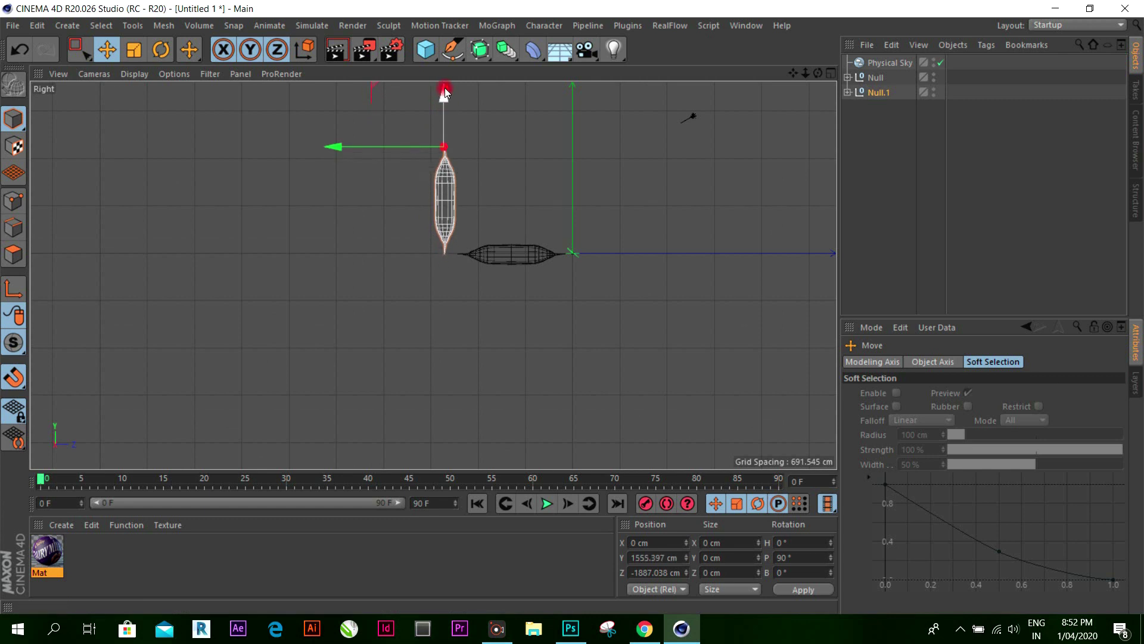
{"action": "scroll", "coordinate": [471, 137], "scroll_direction": "up", "scroll_amount": 3}
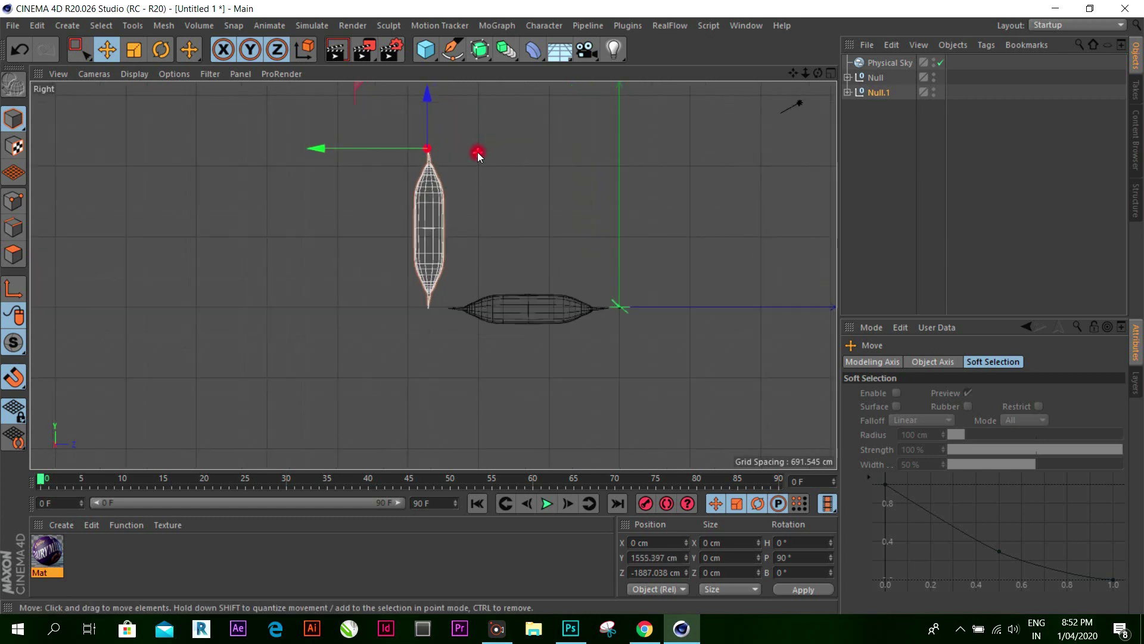
Step: Maximize the Perspective view and orbit and zoom to frame both wrappers
{"action": "left_click", "coordinate": [830, 73]}
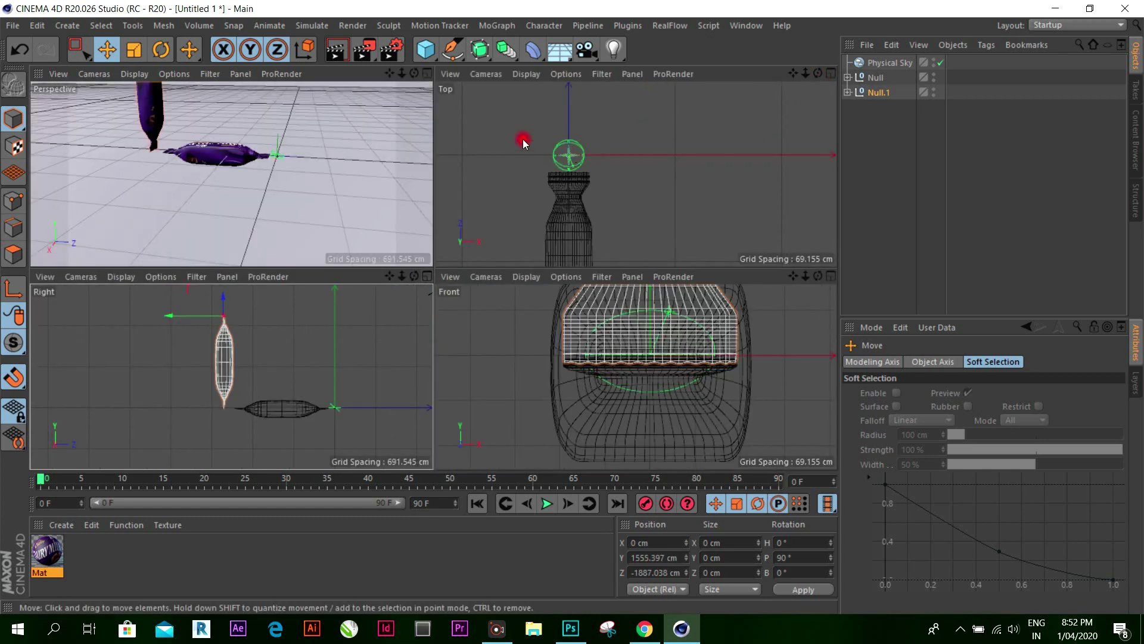
{"action": "left_click", "coordinate": [427, 73]}
{"action": "left_click_drag", "start_coordinate": [504, 186], "coordinate": [444, 87], "text": "alt"}
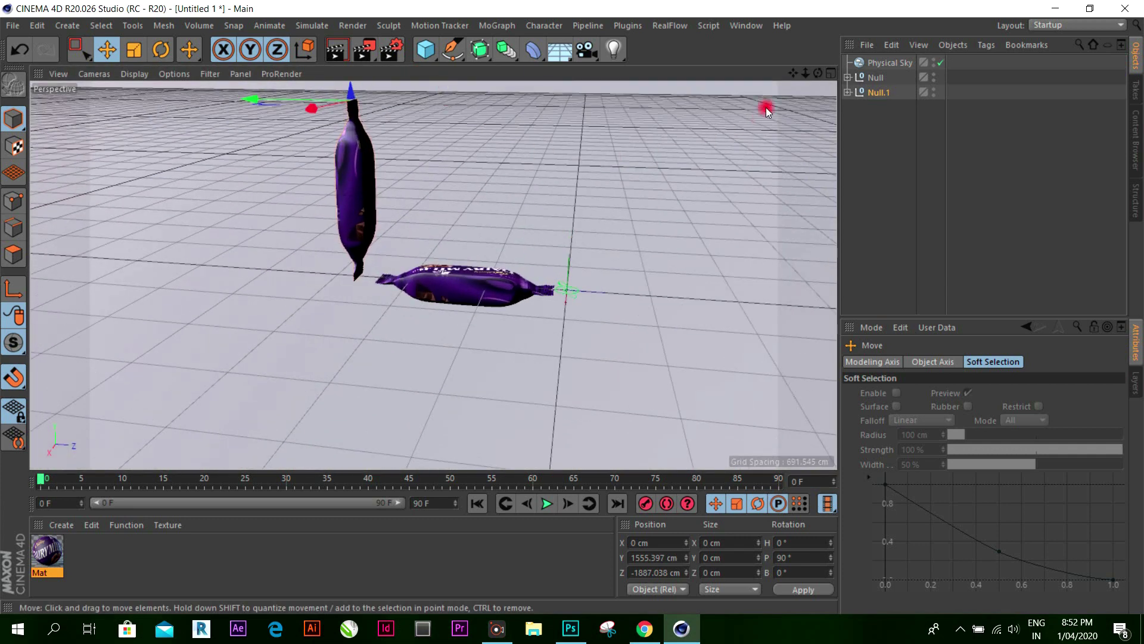
{"action": "mouse_move", "coordinate": [818, 73]}
{"action": "left_mouse_down"}
{"action": "mouse_move", "coordinate": [572, 308]}
{"action": "mouse_move", "coordinate": [611, 187]}
{"action": "left_mouse_up"}
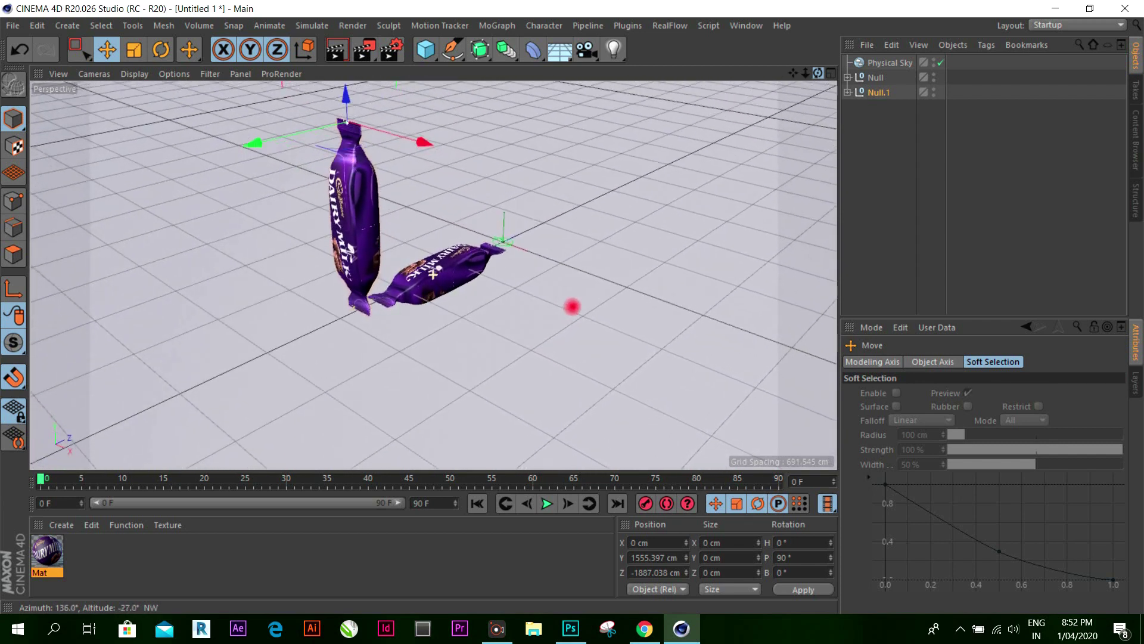
{"action": "right_click_drag", "start_coordinate": [608, 160], "coordinate": [643, 164], "text": "alt"}
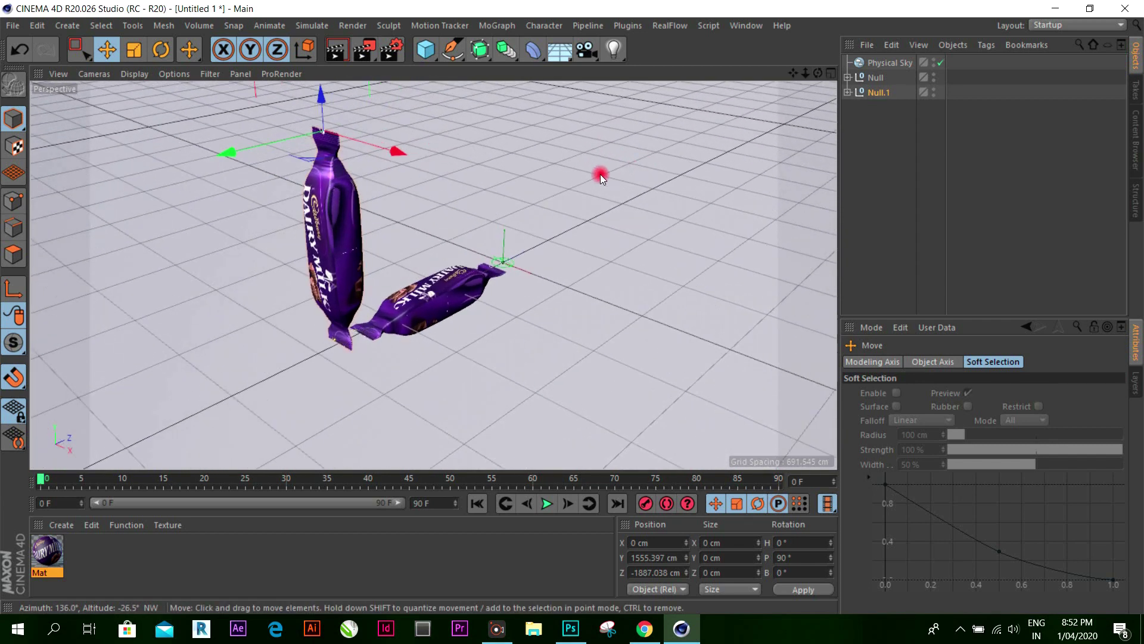
{"action": "scroll", "coordinate": [592, 177], "scroll_direction": "up", "scroll_amount": 1}
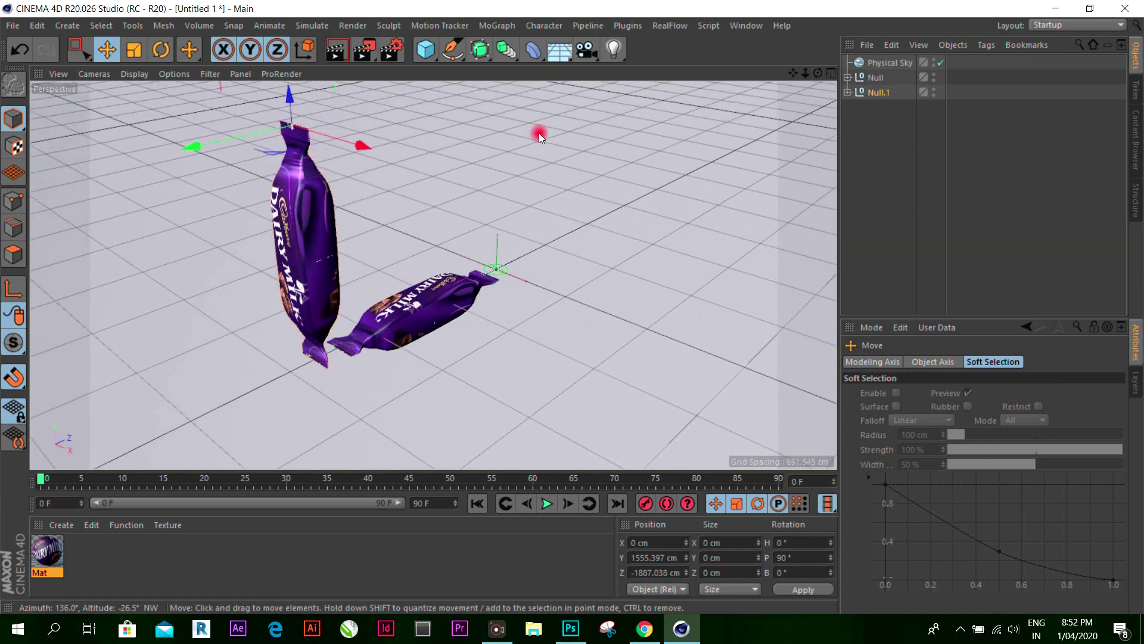
Step: Add a standard Light and move it to about 1204, 1183, -3290 cm
{"action": "left_click", "coordinate": [624, 64]}
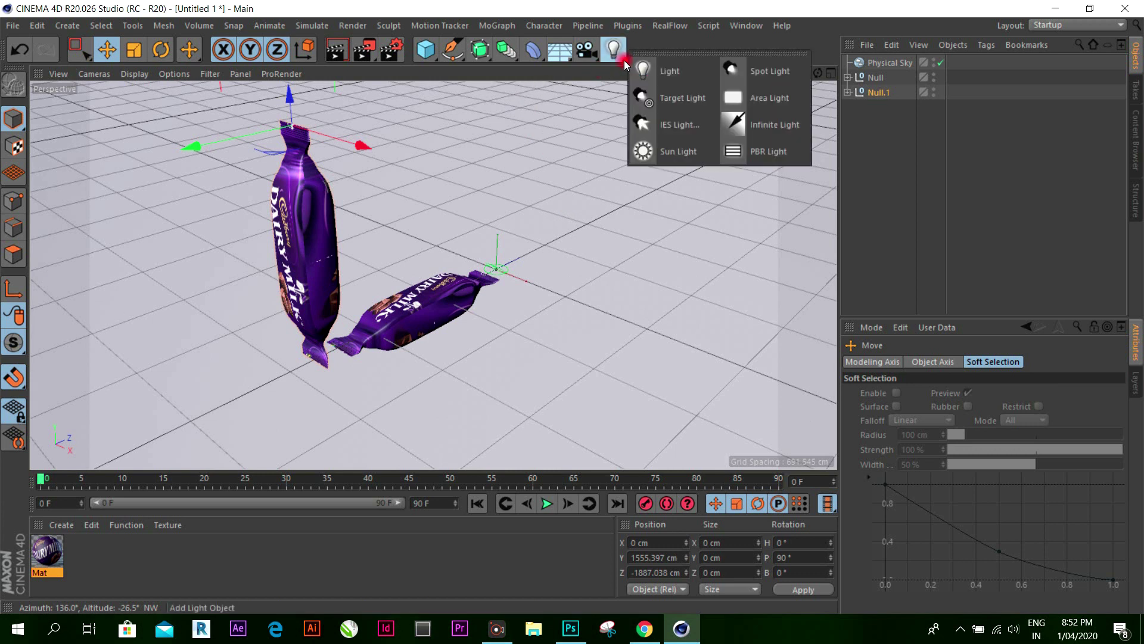
{"action": "left_click", "coordinate": [661, 72]}
{"action": "left_click_drag", "start_coordinate": [558, 237], "coordinate": [108, 349]}
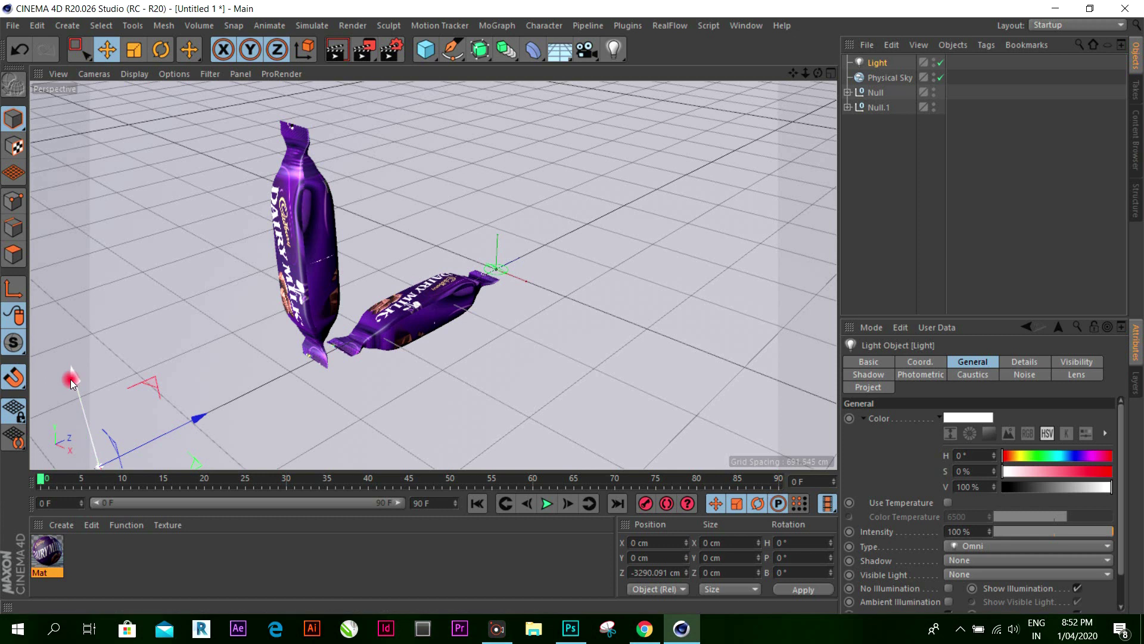
{"action": "mouse_move", "coordinate": [71, 379]}
{"action": "left_mouse_down"}
{"action": "mouse_move", "coordinate": [91, 231]}
{"action": "mouse_move", "coordinate": [81, 141]}
{"action": "left_mouse_up"}
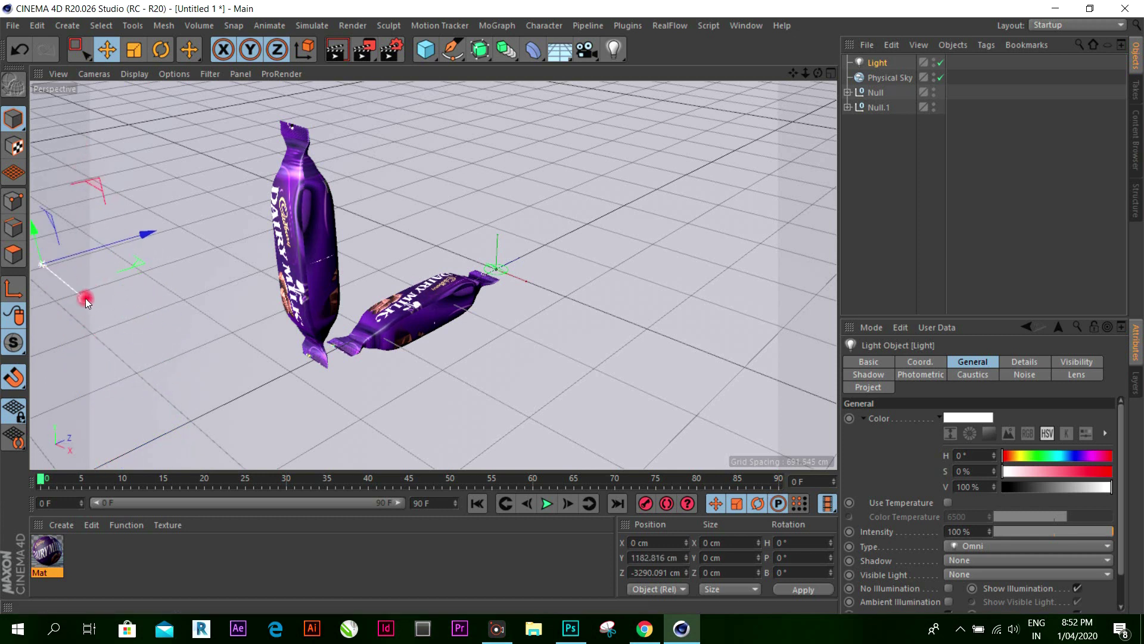
{"action": "left_click_drag", "start_coordinate": [85, 298], "coordinate": [280, 353]}
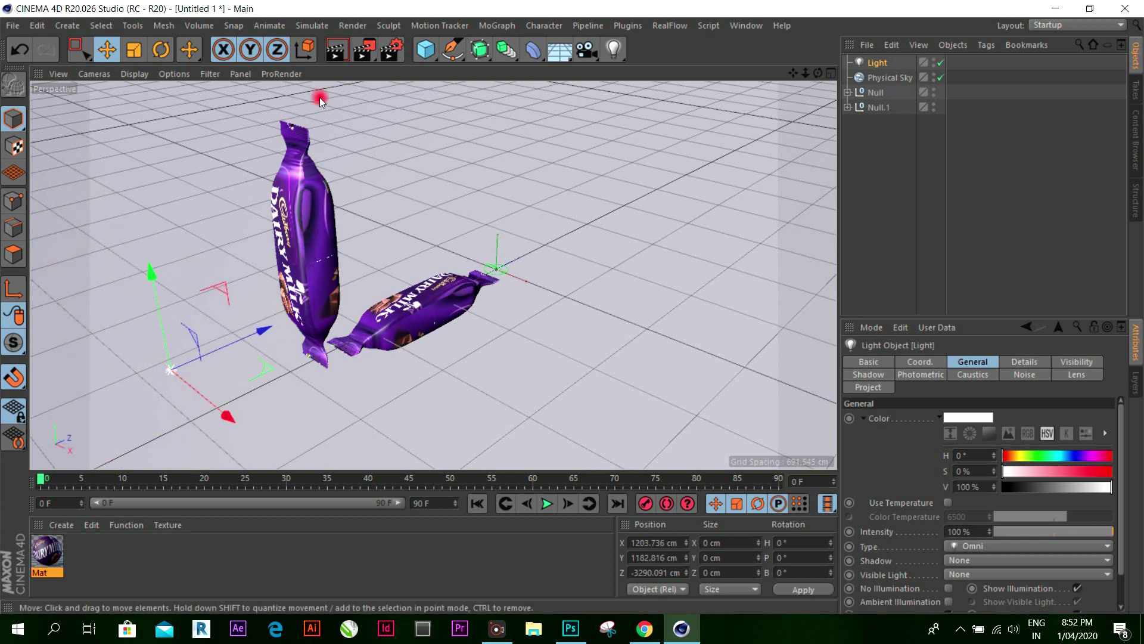
Step: Test-render the lit scene, clear it, and orbit to a low angle
{"action": "left_click", "coordinate": [336, 51]}
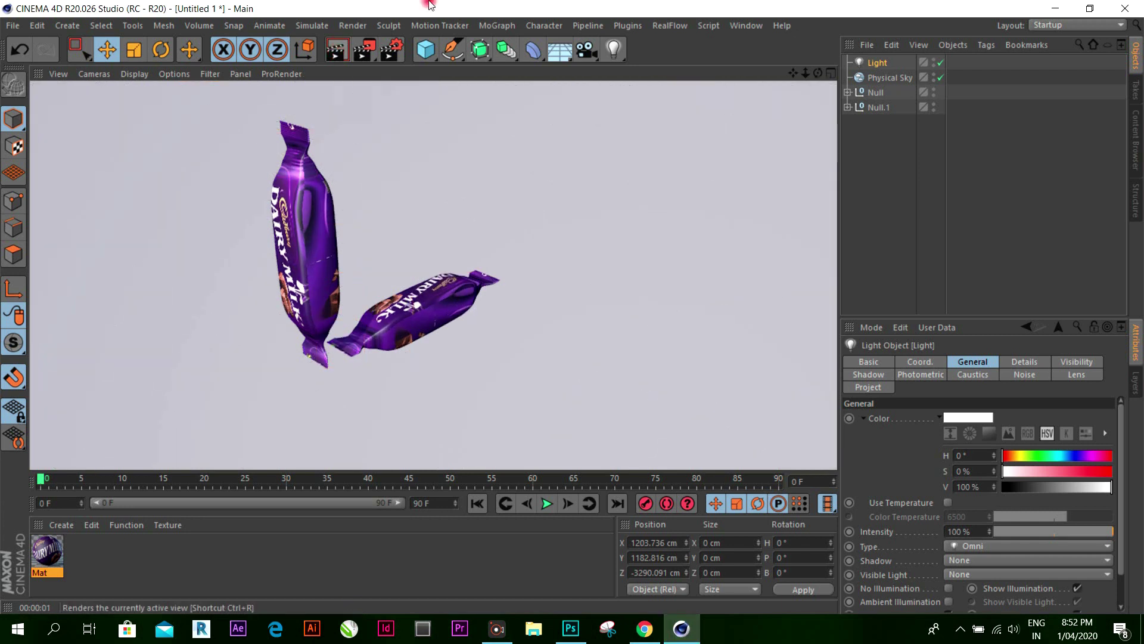
{"action": "left_click", "coordinate": [620, 339]}
{"action": "left_click_drag", "start_coordinate": [817, 73], "coordinate": [573, 307]}
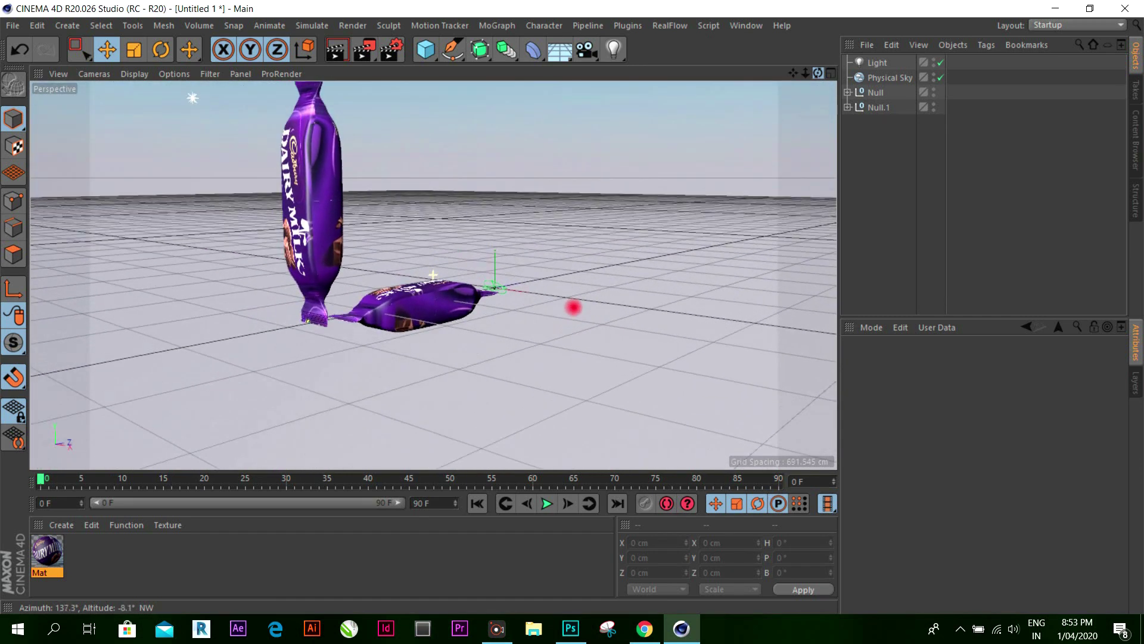
Step: Roll the standing wrapper Null.1 to about 74° bank so it stands upright
{"action": "left_click", "coordinate": [360, 246]}
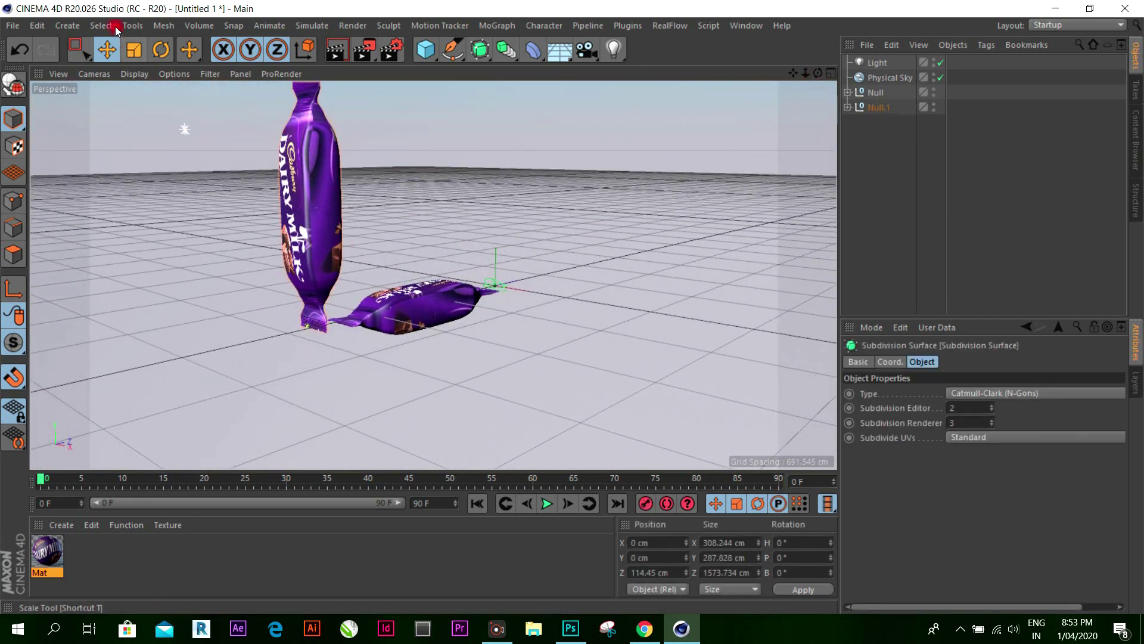
{"action": "left_click", "coordinate": [156, 50]}
{"action": "scroll", "coordinate": [309, 157], "scroll_direction": "down", "scroll_amount": 2}
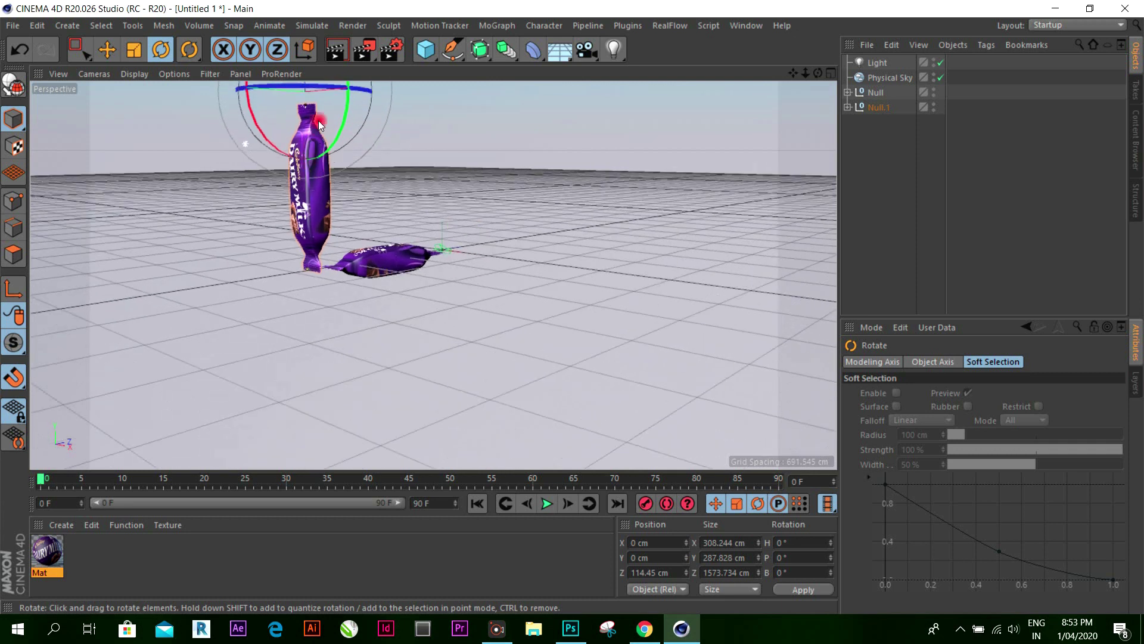
{"action": "left_click_drag", "start_coordinate": [285, 83], "coordinate": [424, 92]}
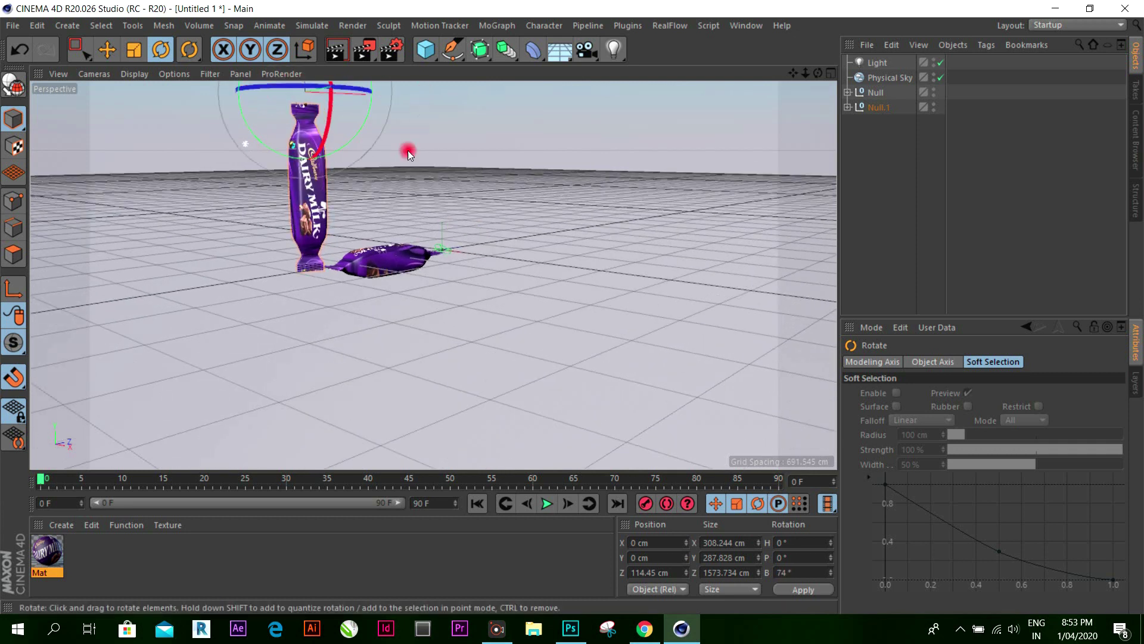
Step: Roll the lying wrapper about 71° so its label faces the camera, then select Physical Sky
{"action": "left_click", "coordinate": [384, 258]}
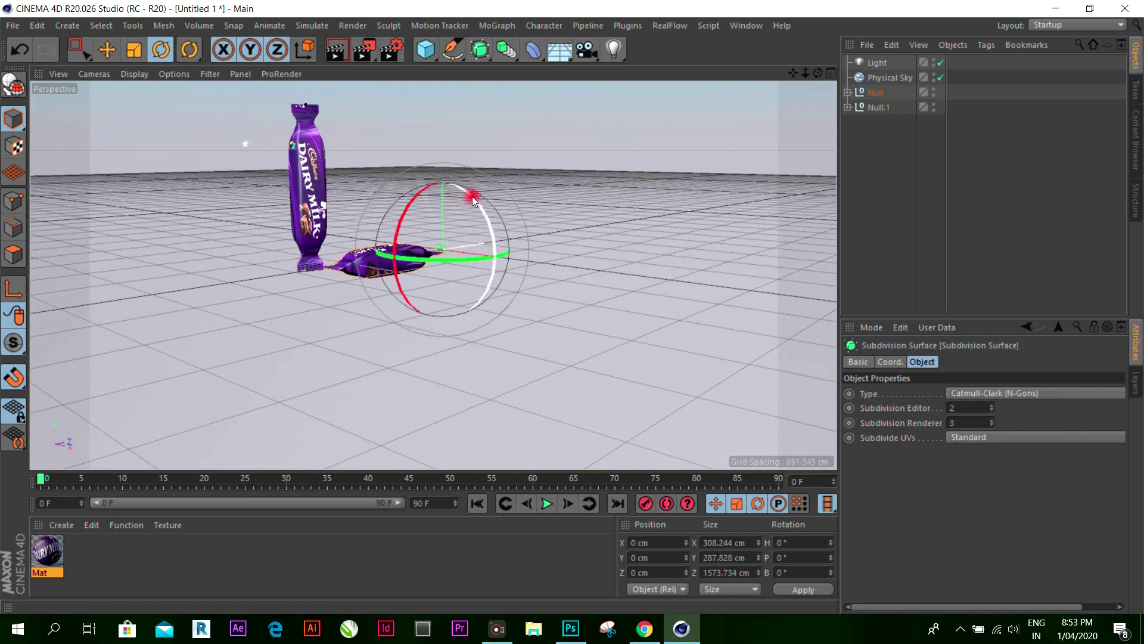
{"action": "left_click_drag", "start_coordinate": [472, 195], "coordinate": [487, 273]}
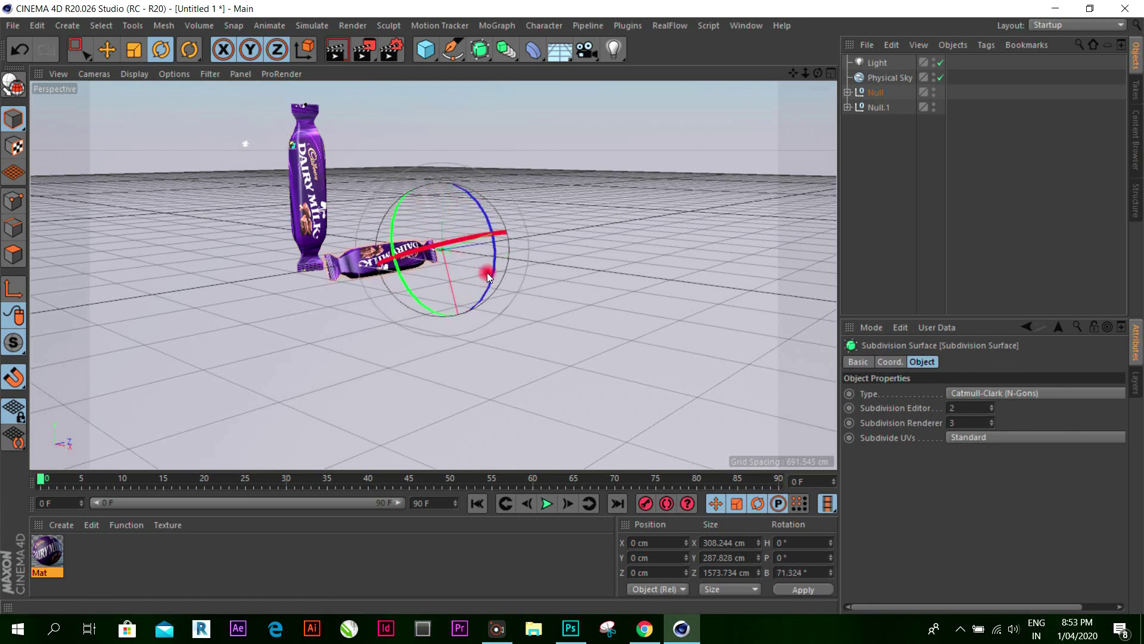
{"action": "left_click", "coordinate": [108, 51]}
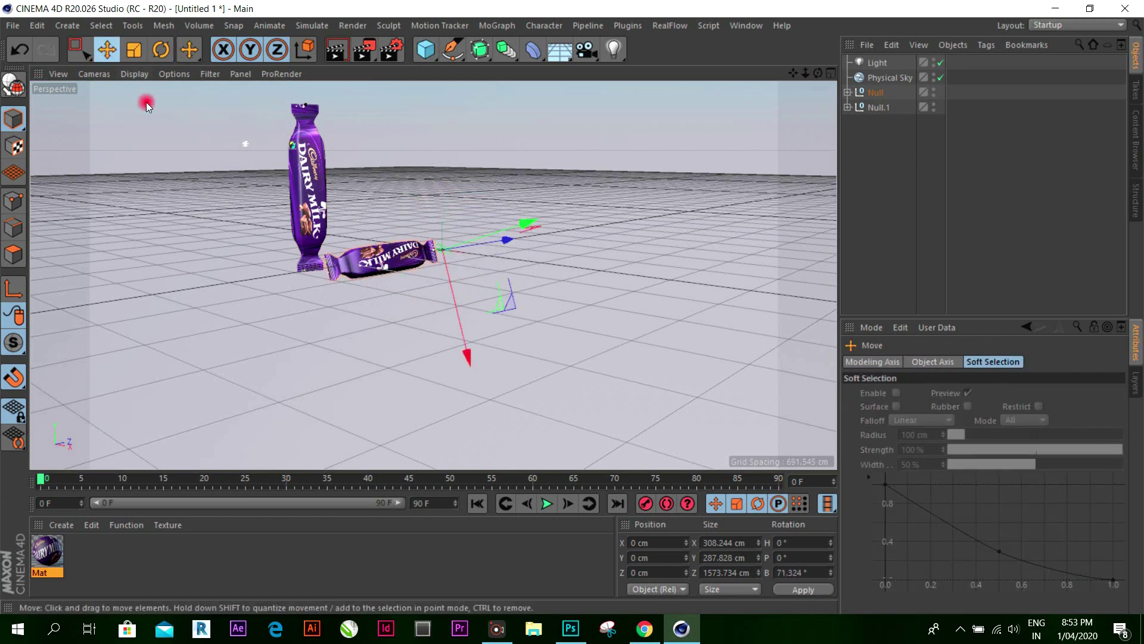
{"action": "left_click", "coordinate": [875, 95]}
{"action": "left_click", "coordinate": [746, 124]}
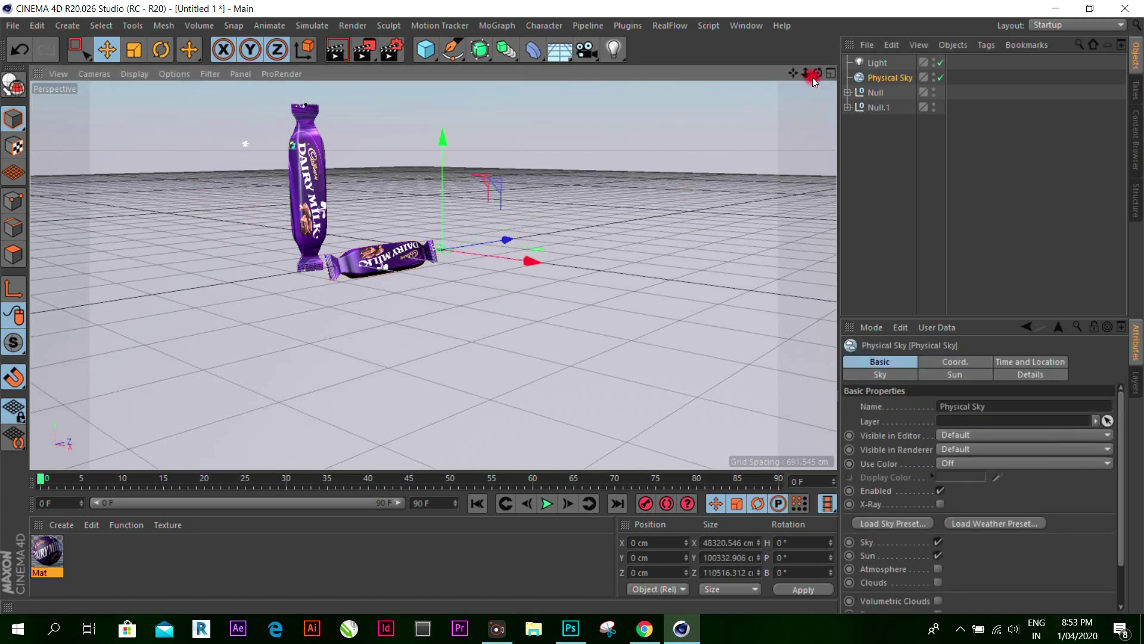
{"action": "left_click_drag", "start_coordinate": [816, 73], "coordinate": [481, 74]}
{"action": "scroll", "coordinate": [474, 92], "scroll_direction": "up", "scroll_amount": 2}
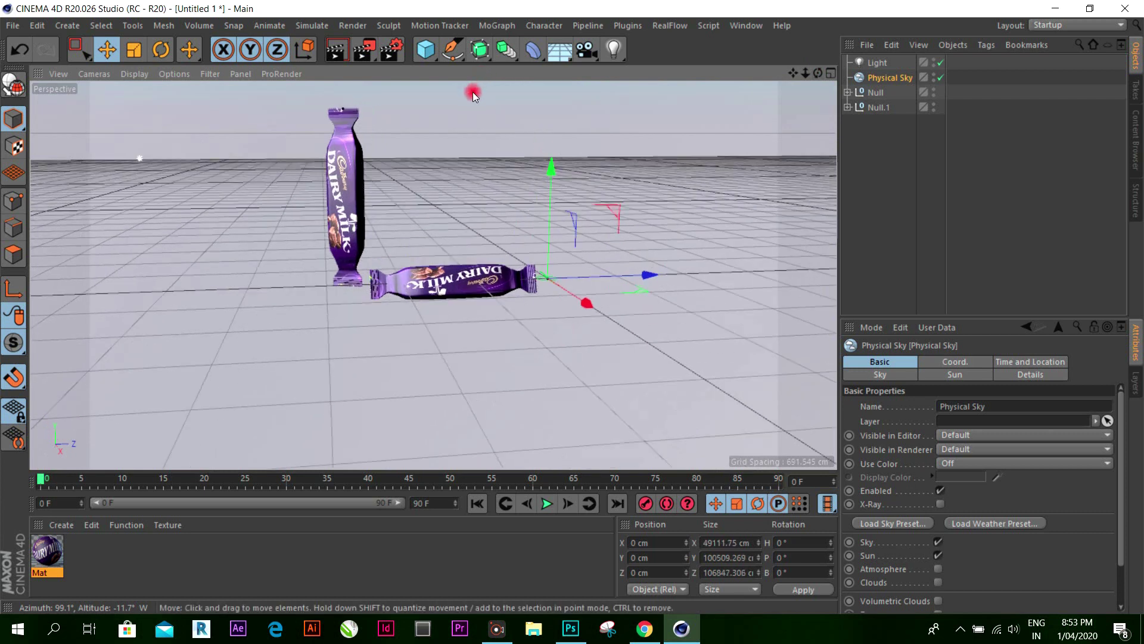
{"action": "scroll", "coordinate": [473, 91], "scroll_direction": "up", "scroll_amount": 2}
{"action": "scroll", "coordinate": [498, 114], "scroll_direction": "up", "scroll_amount": 2}
{"action": "scroll", "coordinate": [499, 114], "scroll_direction": "up", "scroll_amount": 2}
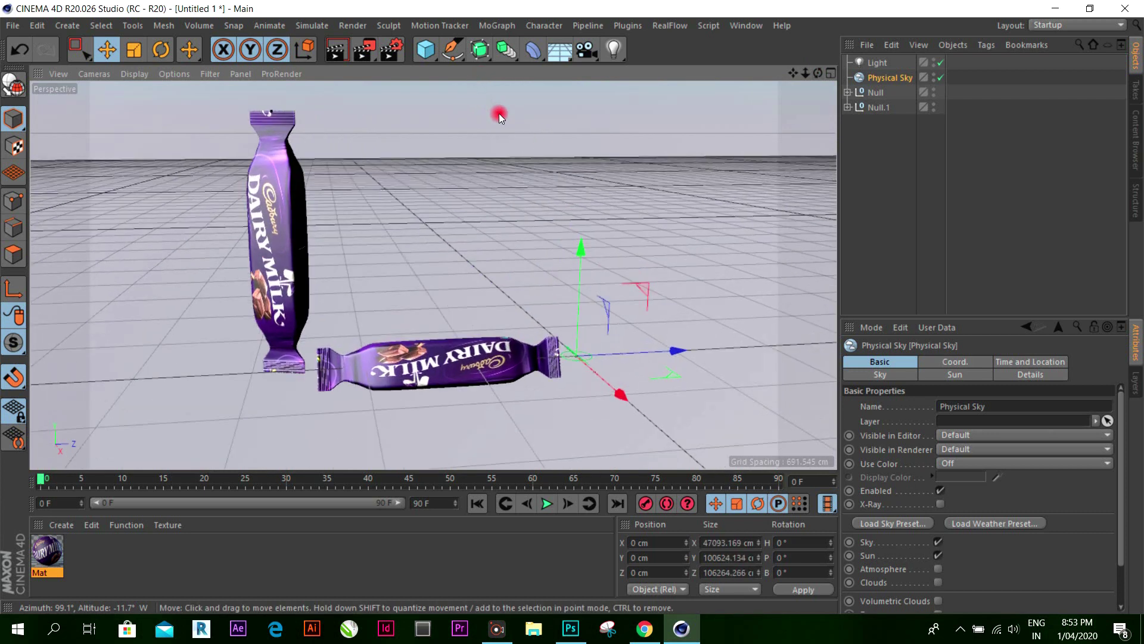
{"action": "scroll", "coordinate": [499, 113], "scroll_direction": "up", "scroll_amount": 2}
{"action": "left_click", "coordinate": [337, 53]}
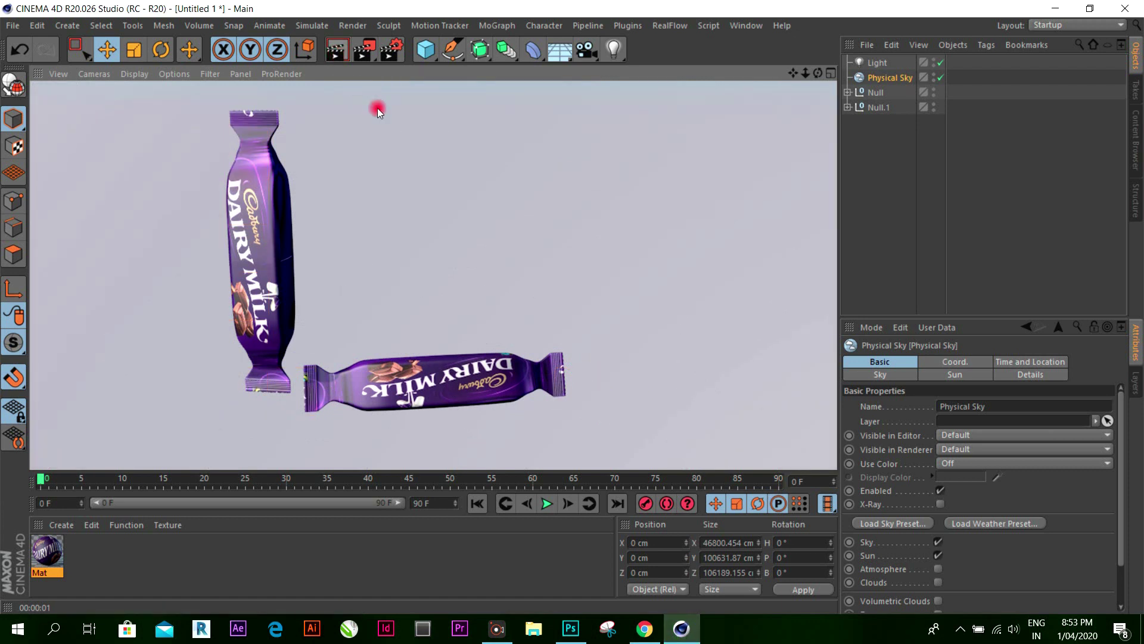
{"action": "left_click", "coordinate": [572, 220]}
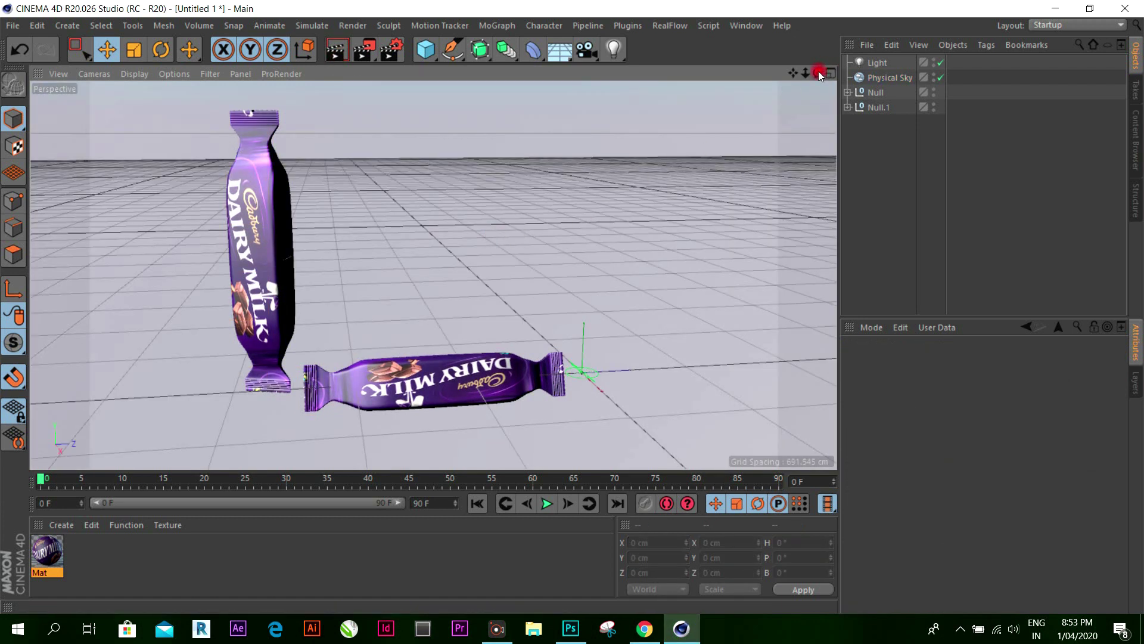
{"action": "left_click_drag", "start_coordinate": [817, 70], "coordinate": [574, 306]}
{"action": "left_click_drag", "start_coordinate": [129, 366], "coordinate": [99, 345], "text": "alt"}
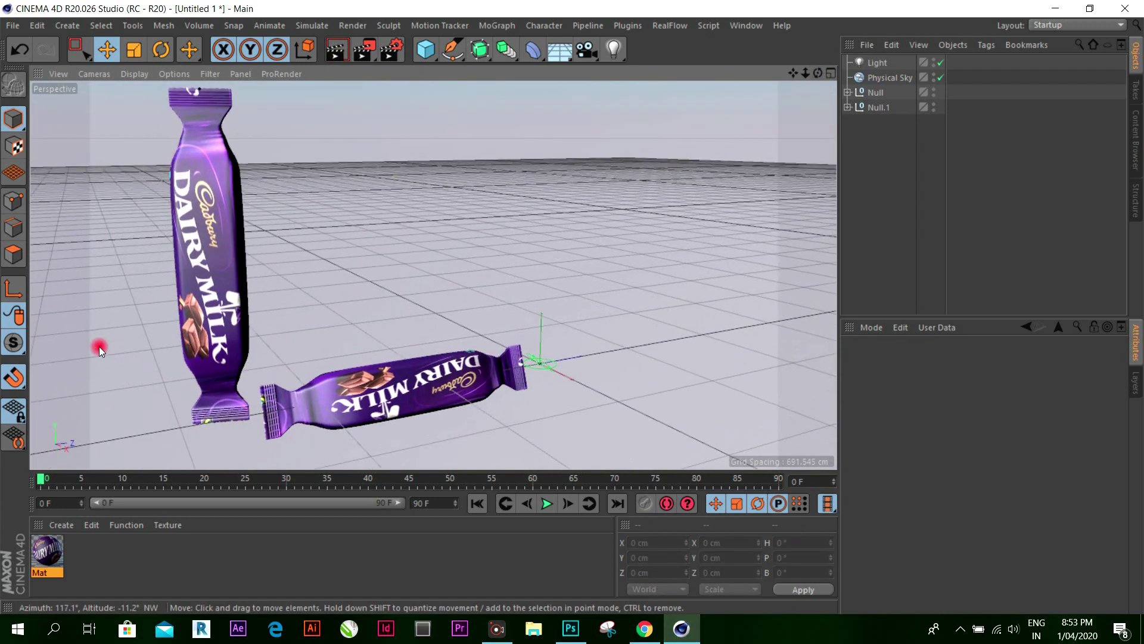
{"action": "left_click_drag", "start_coordinate": [793, 73], "coordinate": [577, 302]}
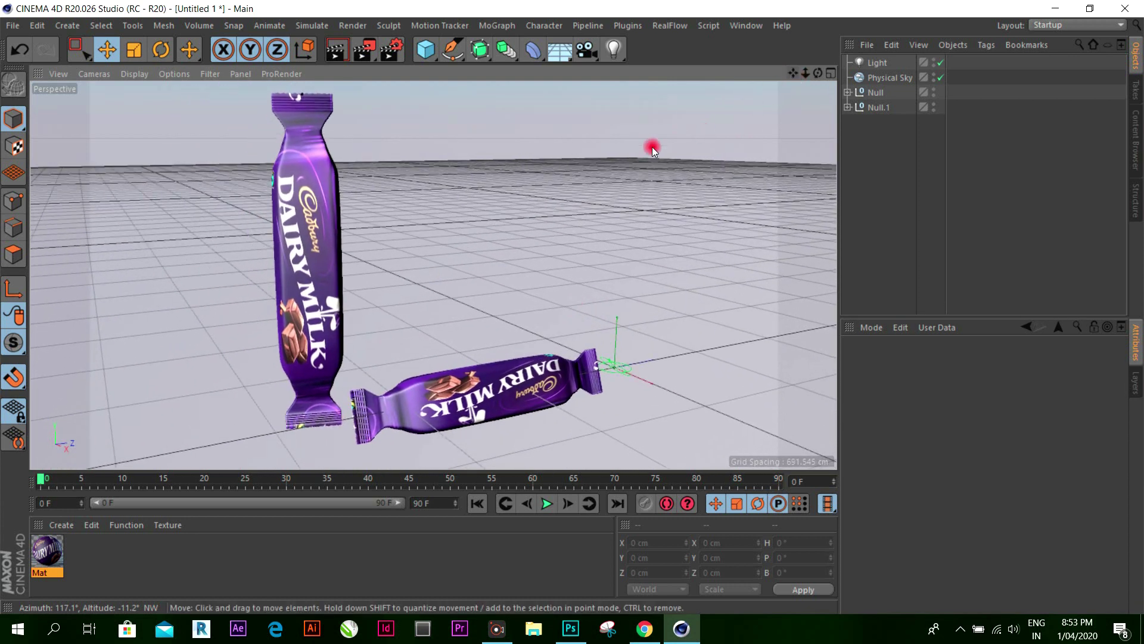
{"action": "left_click", "coordinate": [337, 53]}
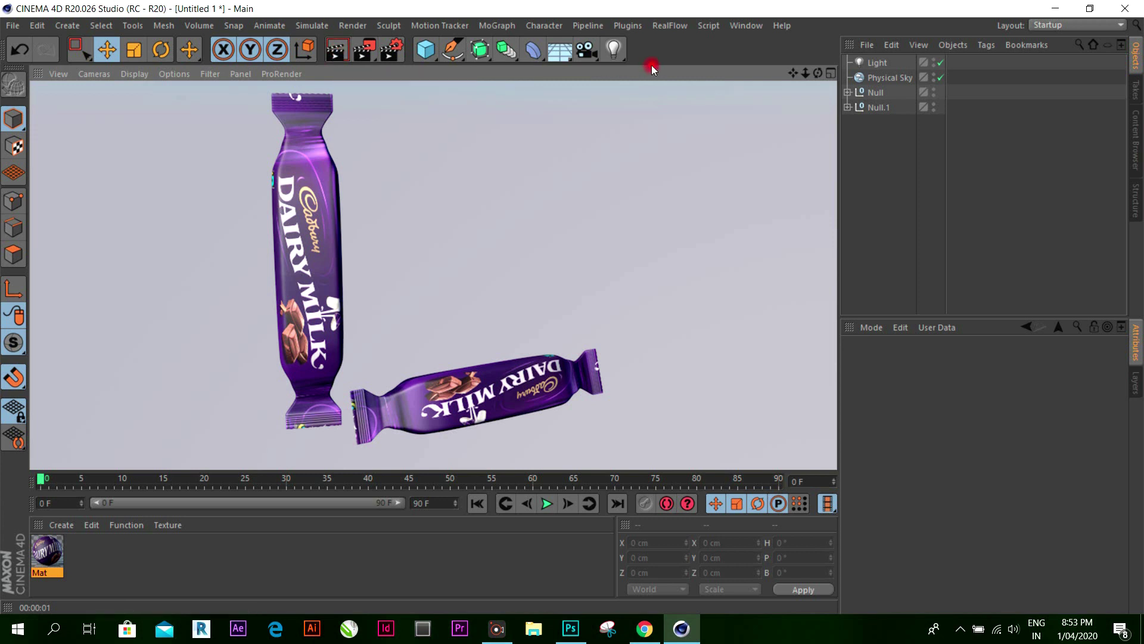
{"action": "left_click_drag", "start_coordinate": [669, 195], "coordinate": [648, 207]}
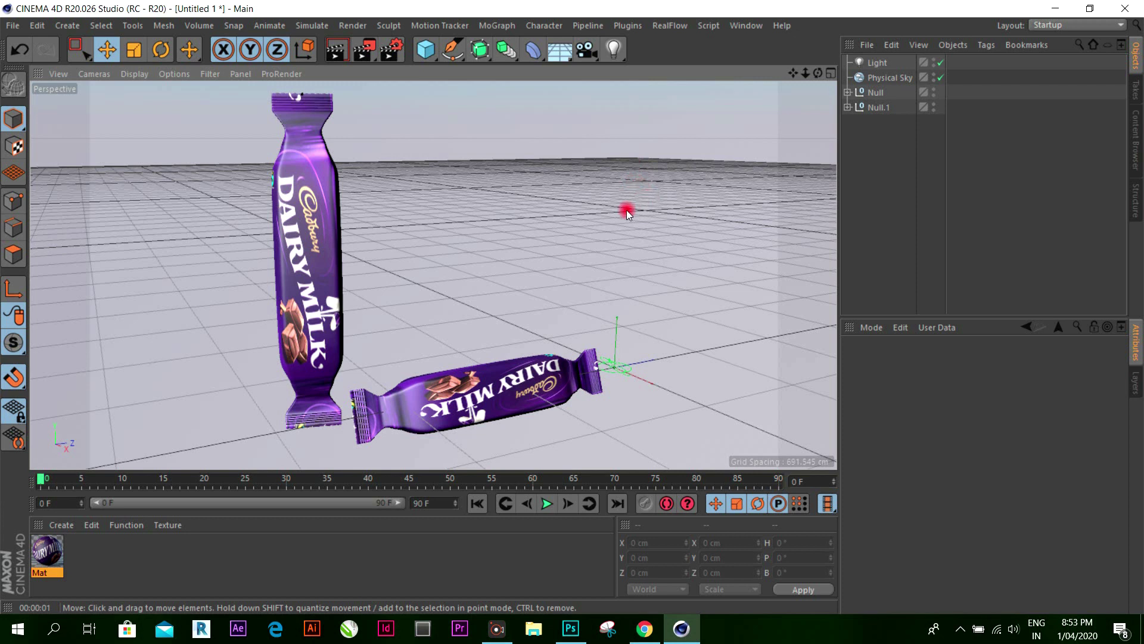
{"action": "left_click", "coordinate": [334, 53]}
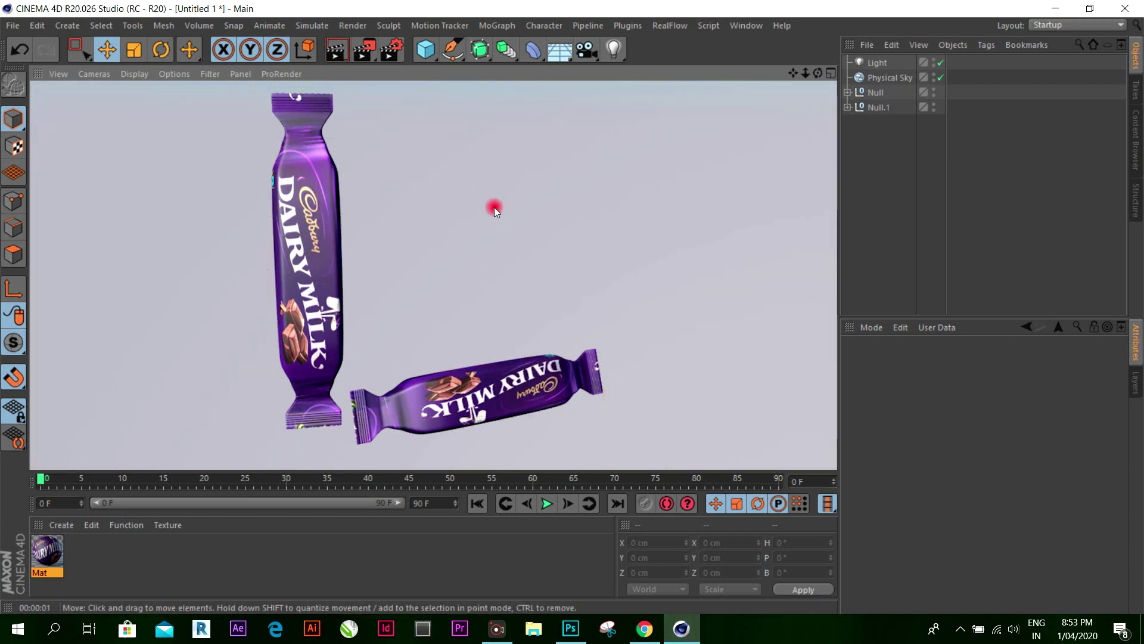
{"action": "left_click", "coordinate": [494, 207]}
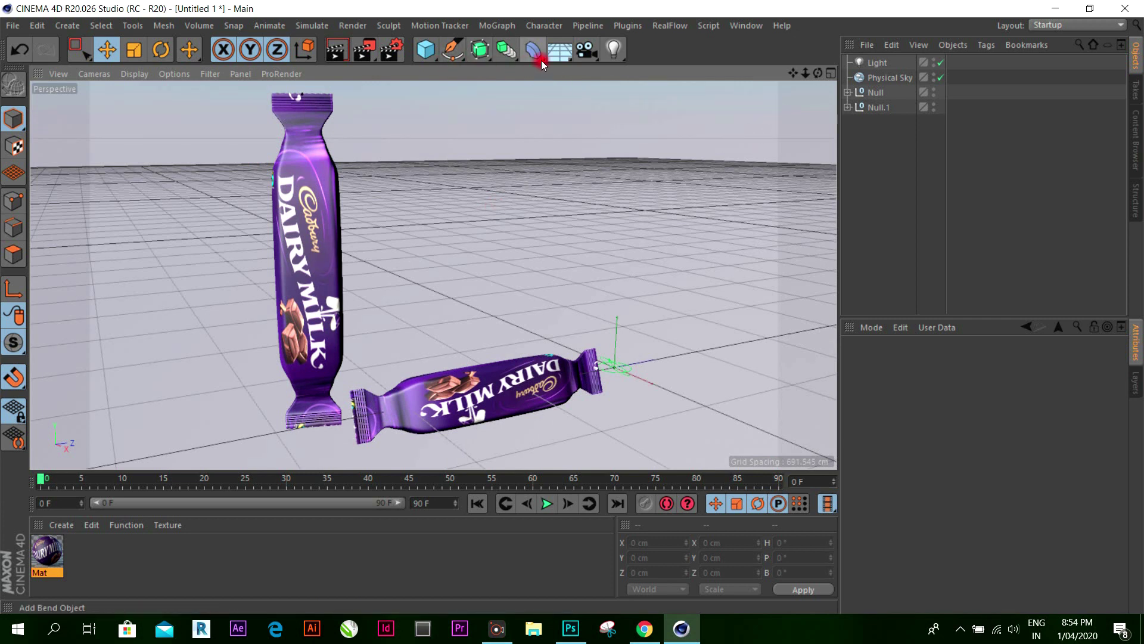
{"action": "left_click", "coordinate": [569, 62]}
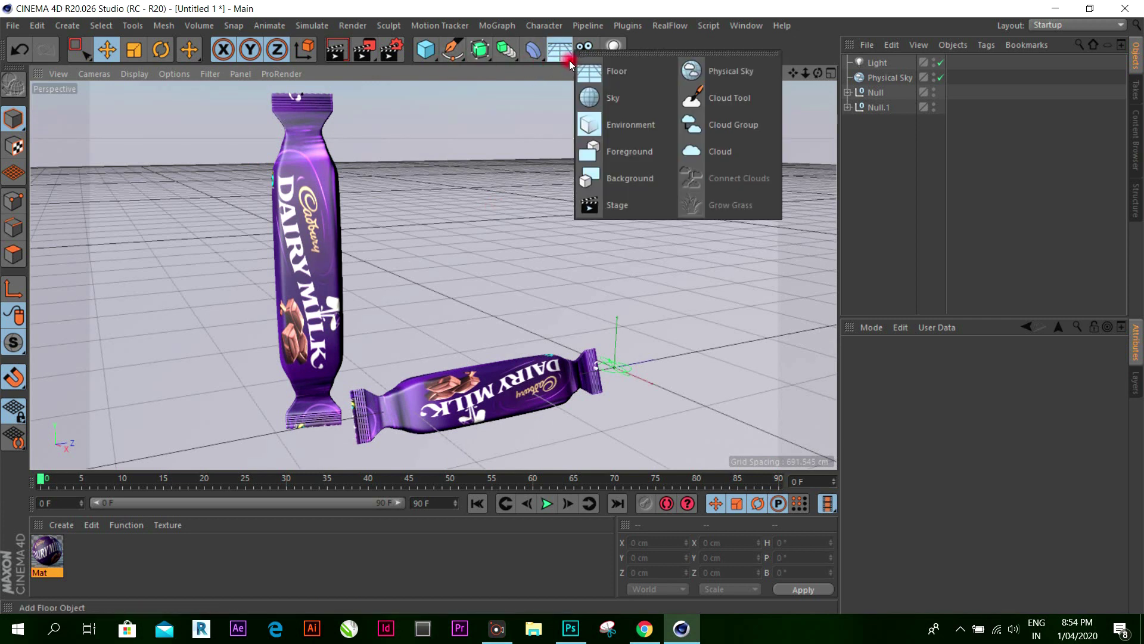
{"action": "left_click", "coordinate": [616, 78]}
{"action": "left_click_drag", "start_coordinate": [709, 332], "coordinate": [494, 329]}
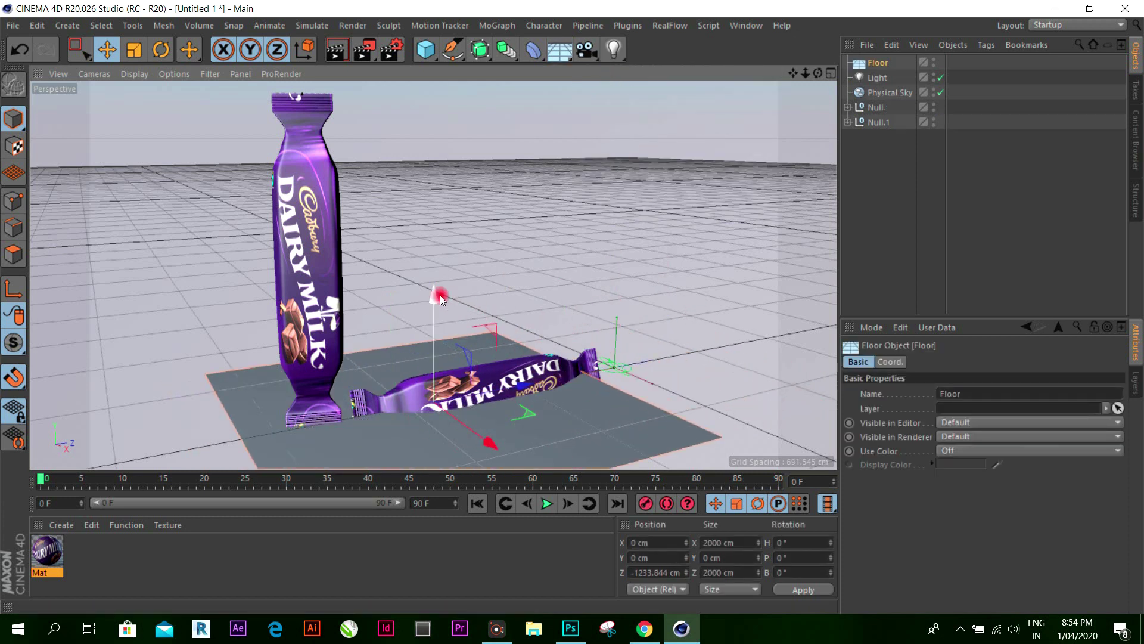
{"action": "mouse_move", "coordinate": [438, 305]}
{"action": "left_mouse_down"}
{"action": "mouse_move", "coordinate": [443, 320]}
{"action": "mouse_move", "coordinate": [445, 310]}
{"action": "left_mouse_up"}
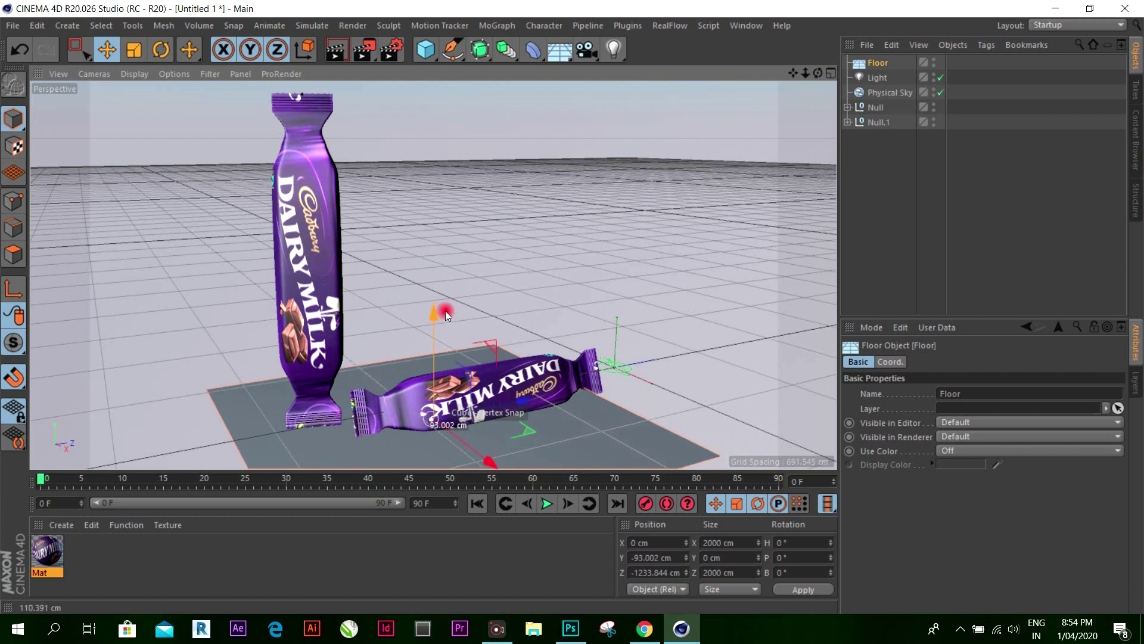
{"action": "left_click_drag", "start_coordinate": [528, 402], "coordinate": [567, 393]}
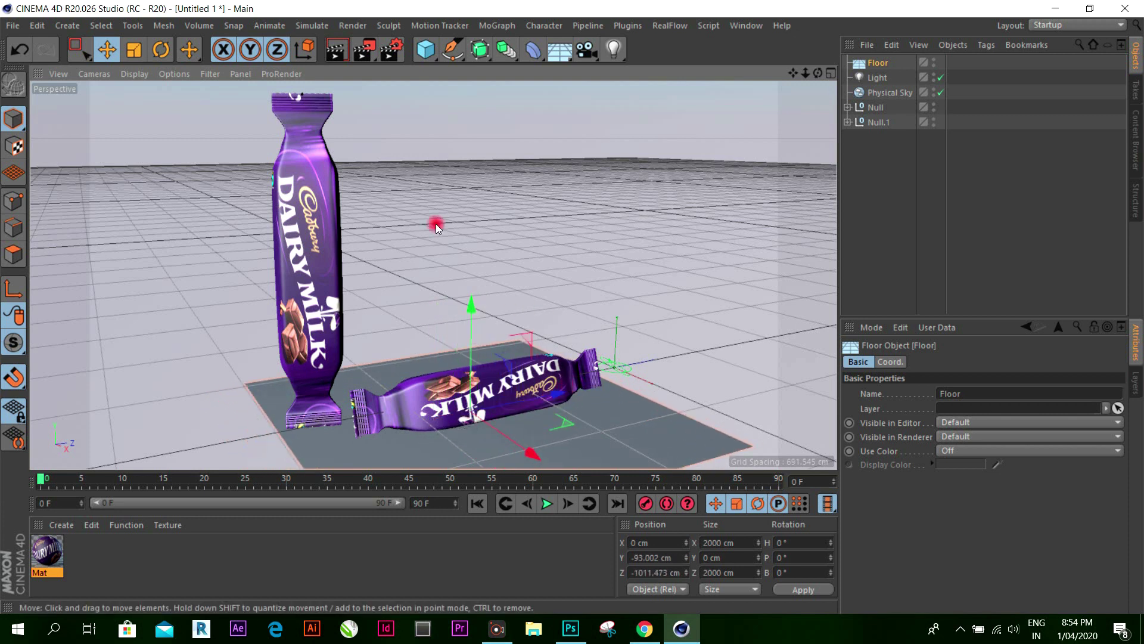
{"action": "left_click", "coordinate": [330, 56]}
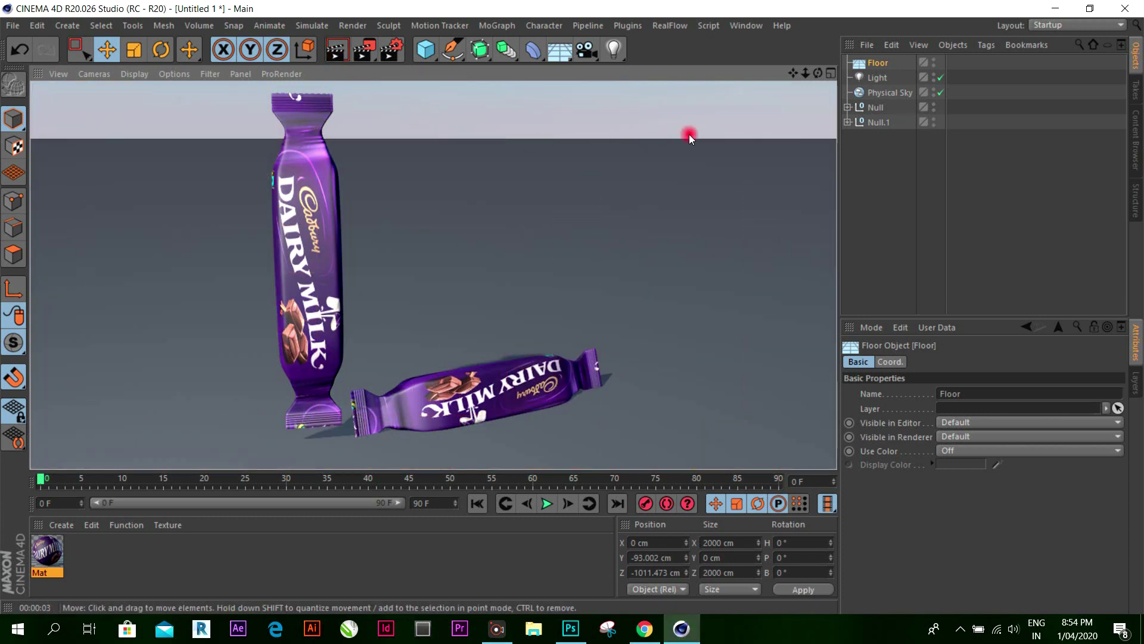
{"action": "left_click", "coordinate": [655, 155]}
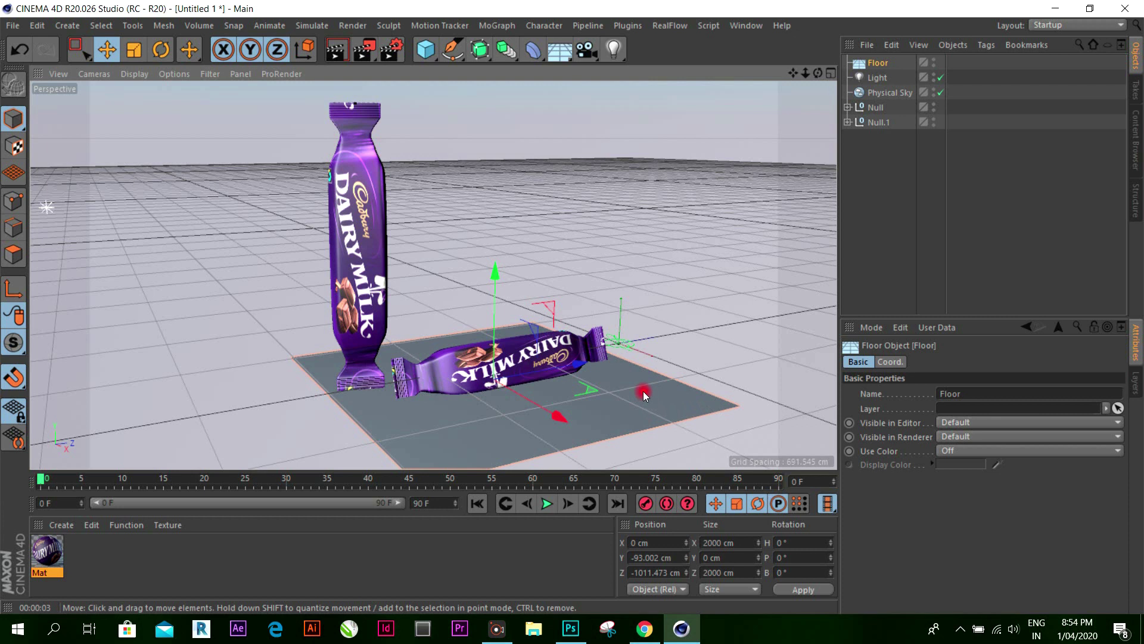
{"action": "key", "text": "Delete"}
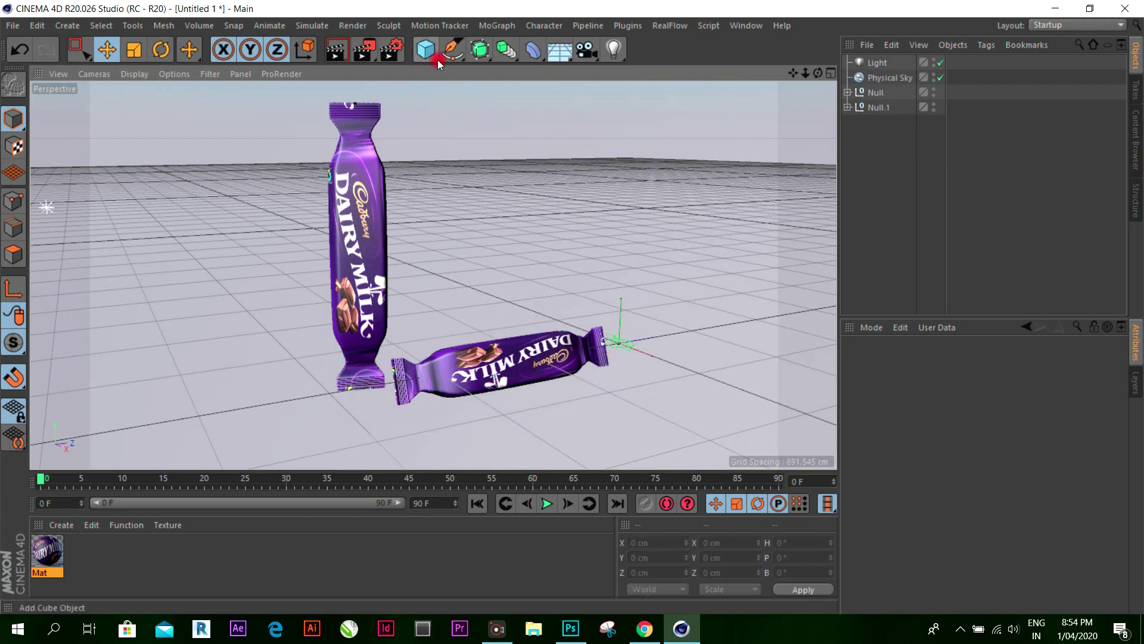
Step: Add a Plane, enlarge it, and lower it slightly as a floor beneath the wrappers
{"action": "left_click_drag", "start_coordinate": [438, 64], "coordinate": [586, 103]}
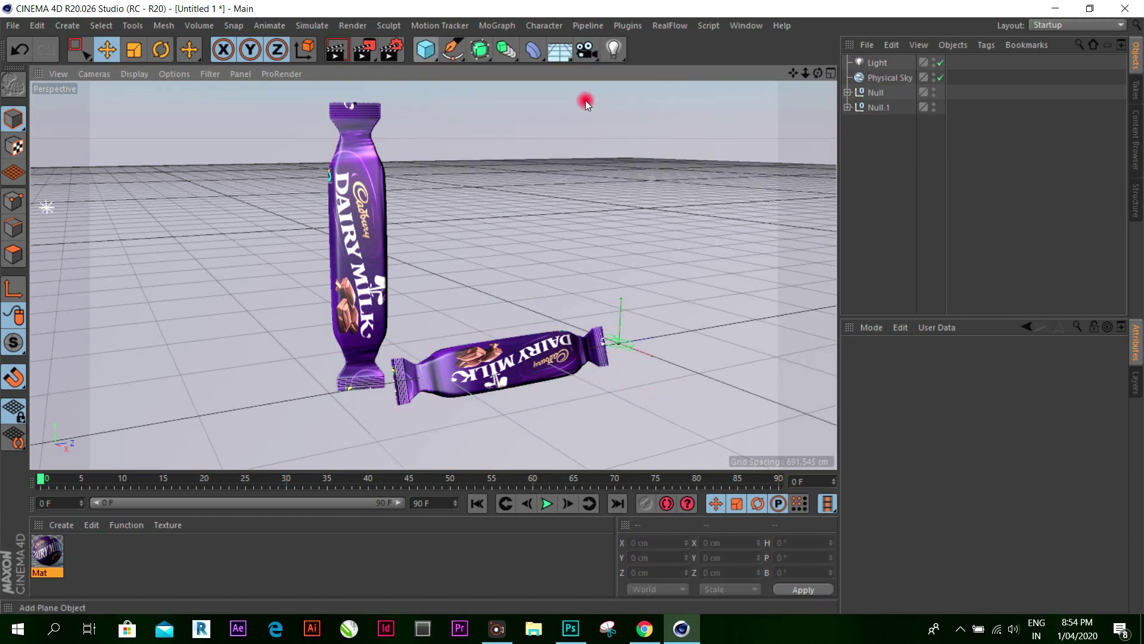
{"action": "mouse_move", "coordinate": [696, 330]}
{"action": "left_mouse_down"}
{"action": "mouse_move", "coordinate": [395, 387]}
{"action": "mouse_move", "coordinate": [726, 295]}
{"action": "left_mouse_up"}
{"action": "left_click_drag", "start_coordinate": [379, 403], "coordinate": [581, 310]}
{"action": "left_click_drag", "start_coordinate": [363, 283], "coordinate": [376, 307]}
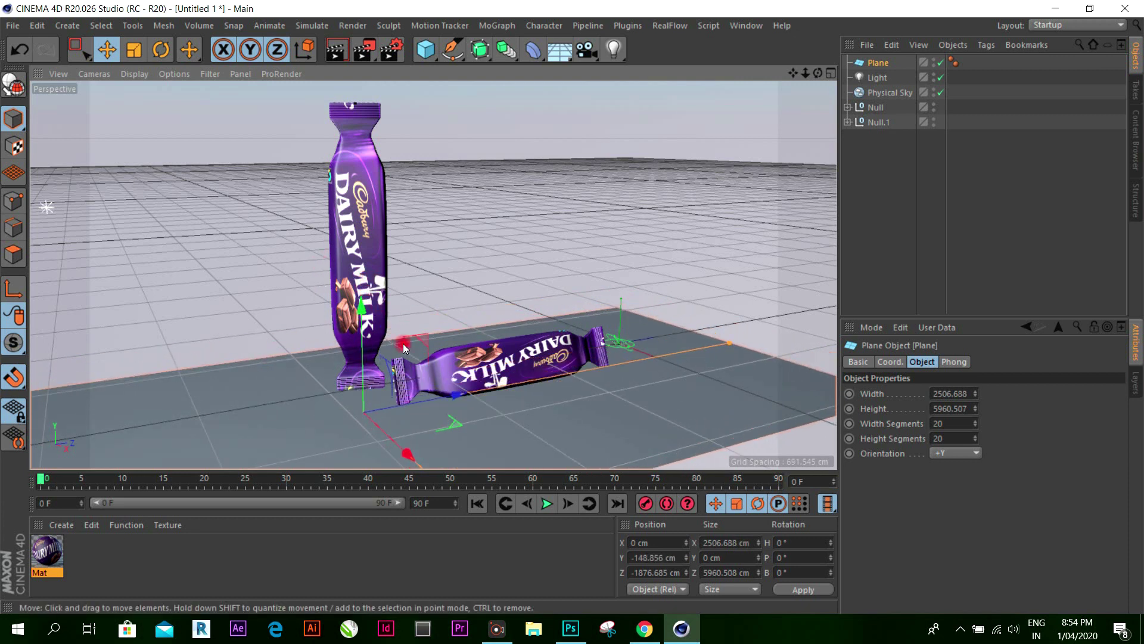
{"action": "scroll", "coordinate": [421, 417], "scroll_direction": "up", "scroll_amount": 1}
{"action": "scroll", "coordinate": [420, 418], "scroll_direction": "up", "scroll_amount": 3}
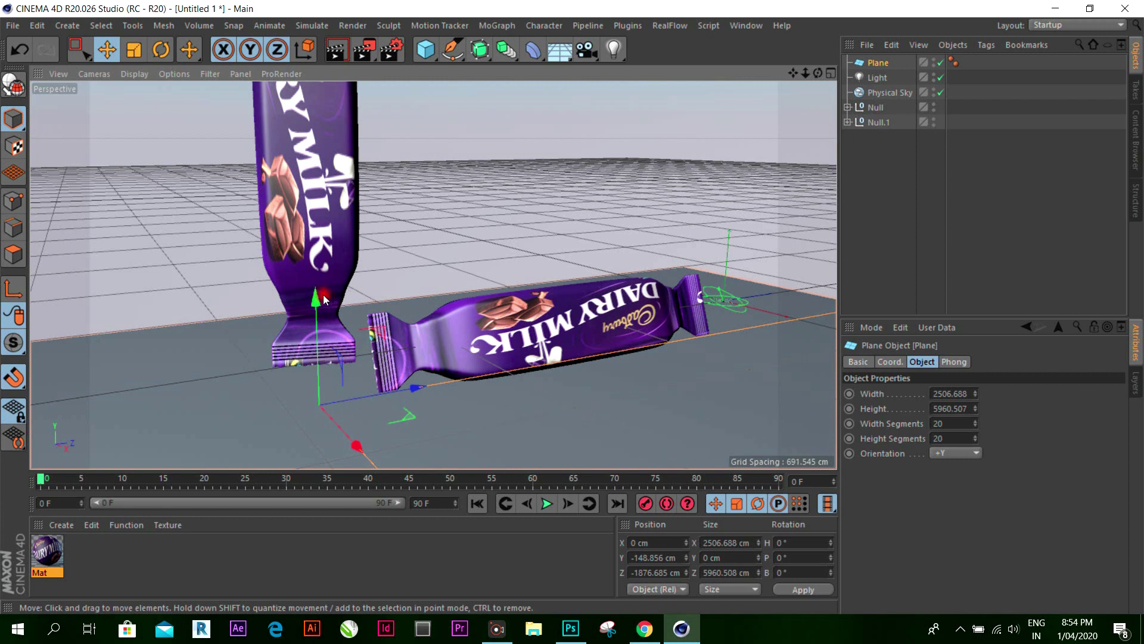
{"action": "left_click_drag", "start_coordinate": [324, 299], "coordinate": [320, 306]}
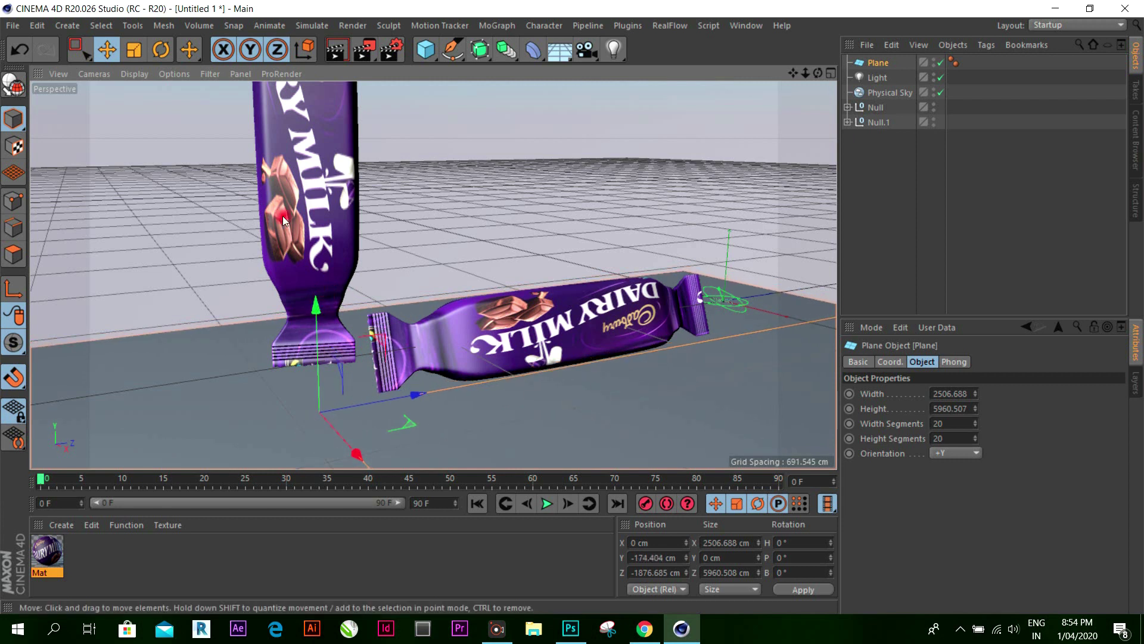
Step: Hide the viewport grid, check the four views, and render a quick preview
{"action": "left_click", "coordinate": [206, 74]}
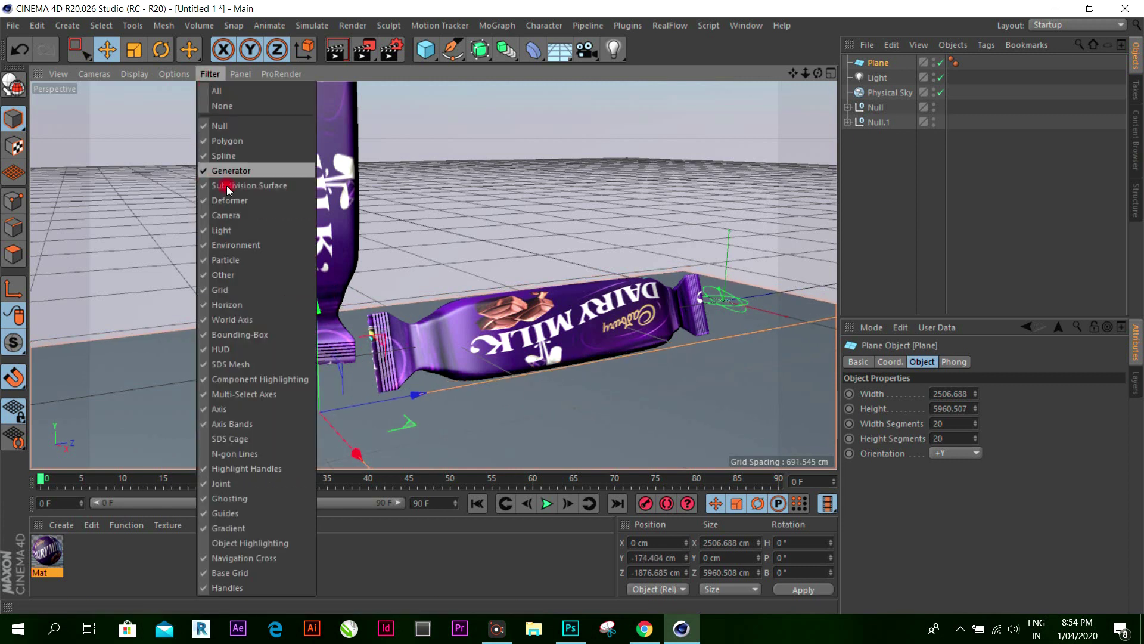
{"action": "left_click", "coordinate": [242, 289]}
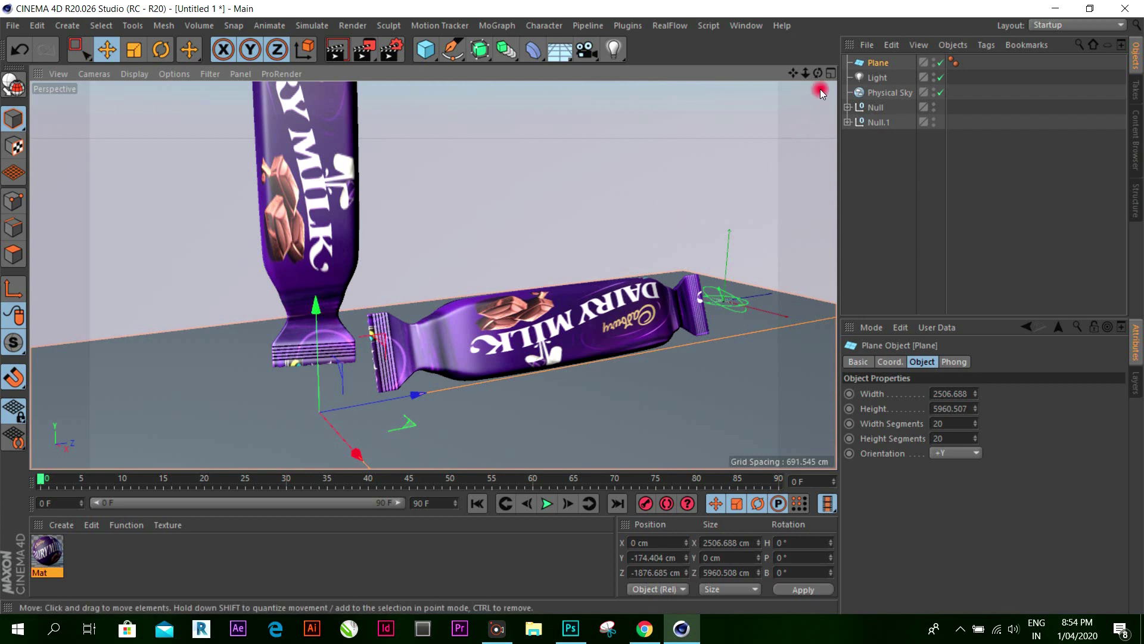
{"action": "left_click", "coordinate": [831, 73]}
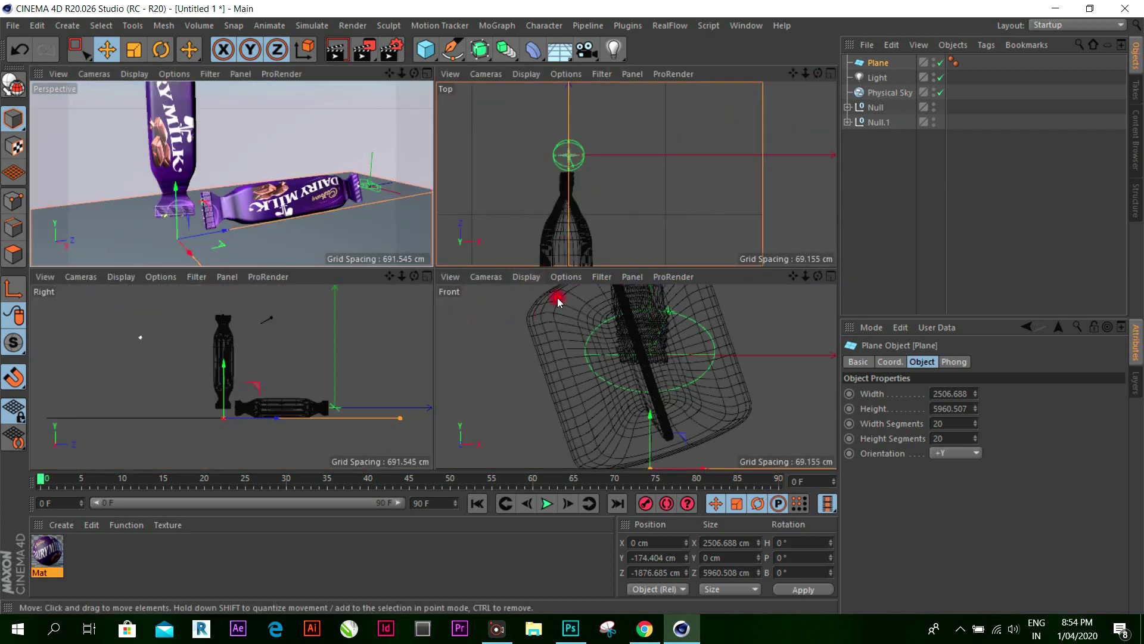
{"action": "left_click_drag", "start_coordinate": [286, 417], "coordinate": [231, 417], "text": "alt"}
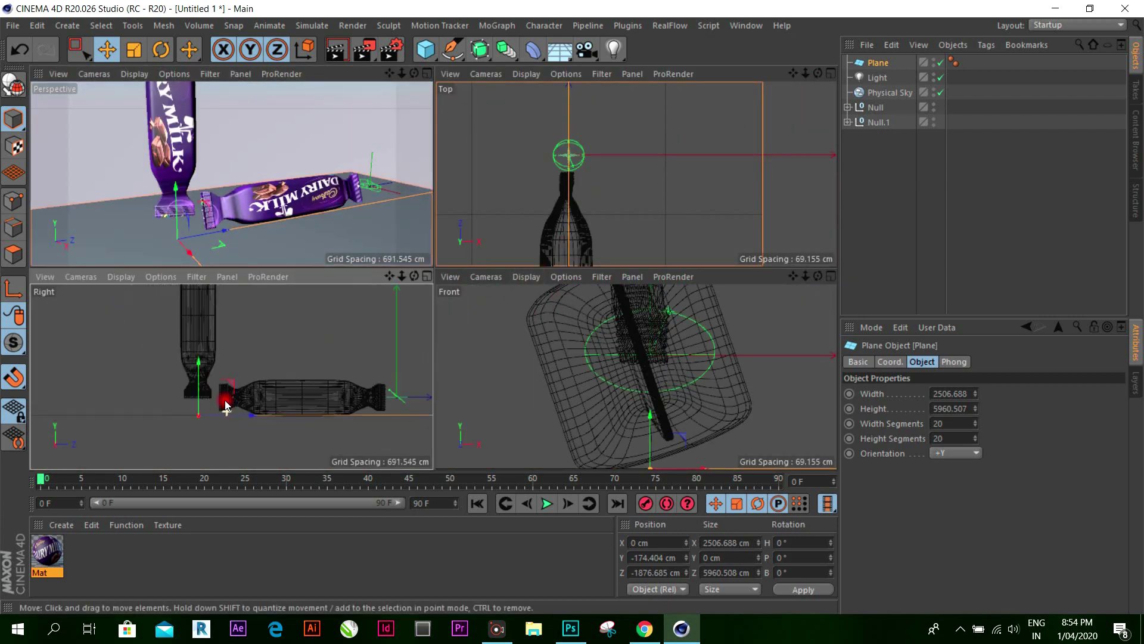
{"action": "left_click", "coordinate": [427, 73]}
{"action": "mouse_move", "coordinate": [460, 130]}
{"action": "left_mouse_down", "text": "alt"}
{"action": "mouse_move", "coordinate": [489, 204]}
{"action": "mouse_move", "coordinate": [473, 227]}
{"action": "mouse_move", "coordinate": [533, 145]}
{"action": "mouse_move", "coordinate": [534, 87]}
{"action": "mouse_move", "coordinate": [555, 95]}
{"action": "left_mouse_up", "text": "alt"}
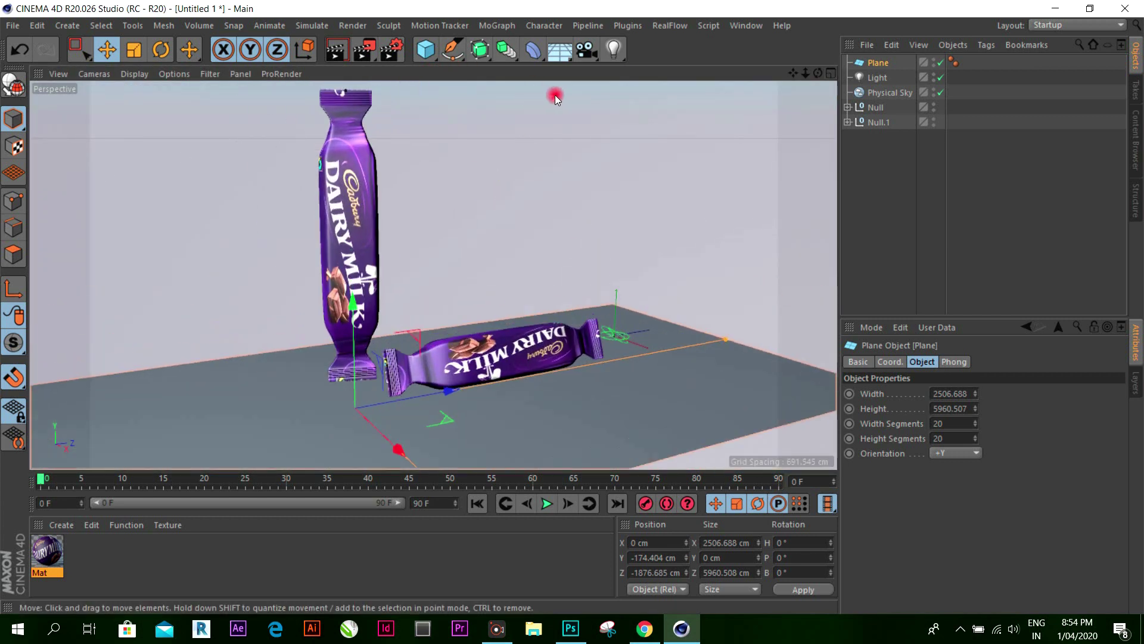
{"action": "left_click", "coordinate": [337, 53]}
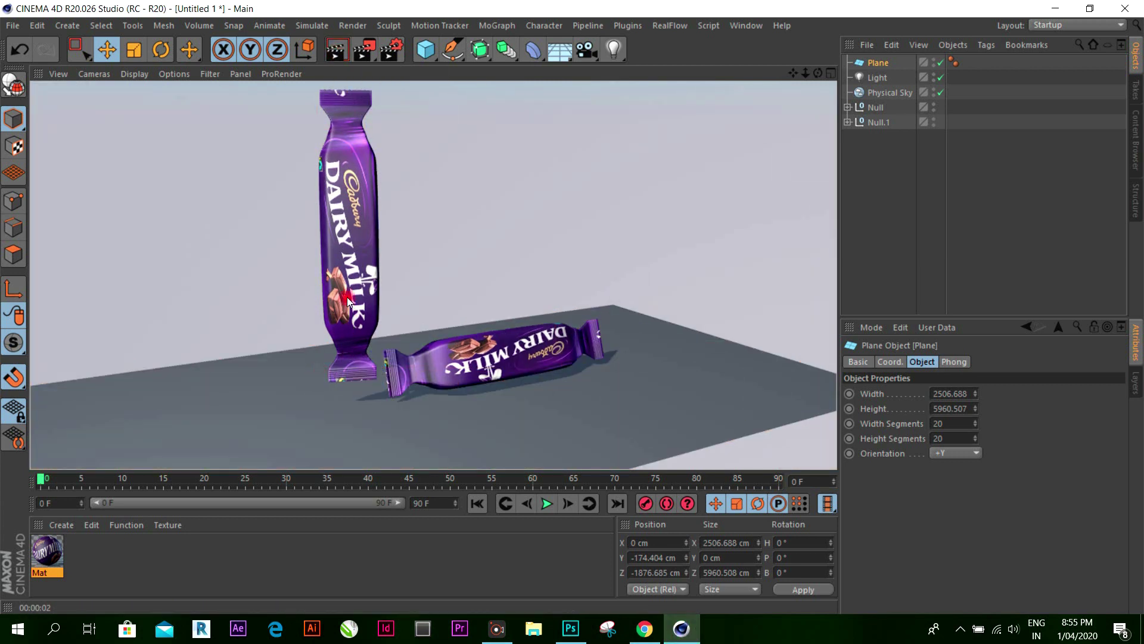
Step: Slide the standing wrapper along Z toward the lying one and create a new material
{"action": "left_click", "coordinate": [352, 274]}
{"action": "scroll", "coordinate": [345, 250], "scroll_direction": "down", "scroll_amount": 3}
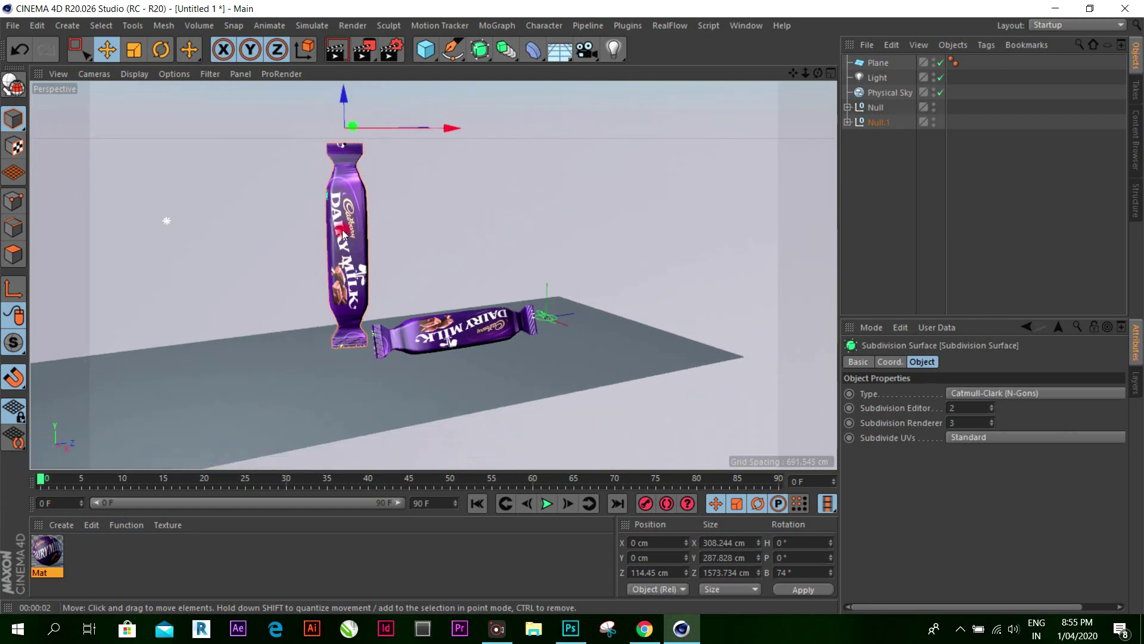
{"action": "left_click_drag", "start_coordinate": [348, 101], "coordinate": [349, 120]}
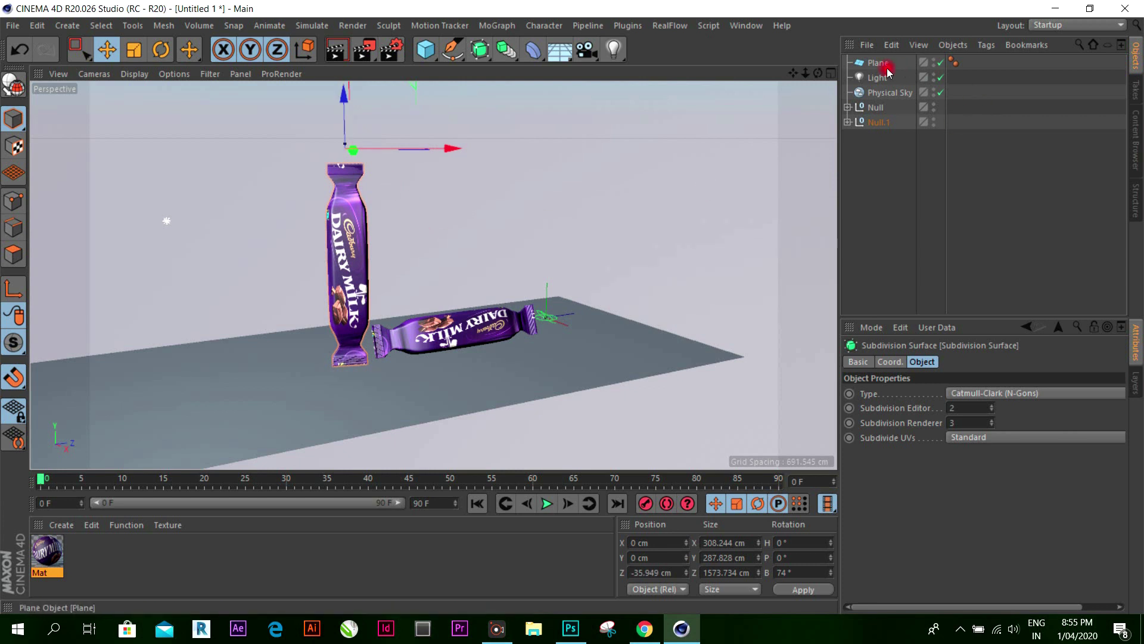
{"action": "left_click_drag", "start_coordinate": [818, 73], "coordinate": [574, 306]}
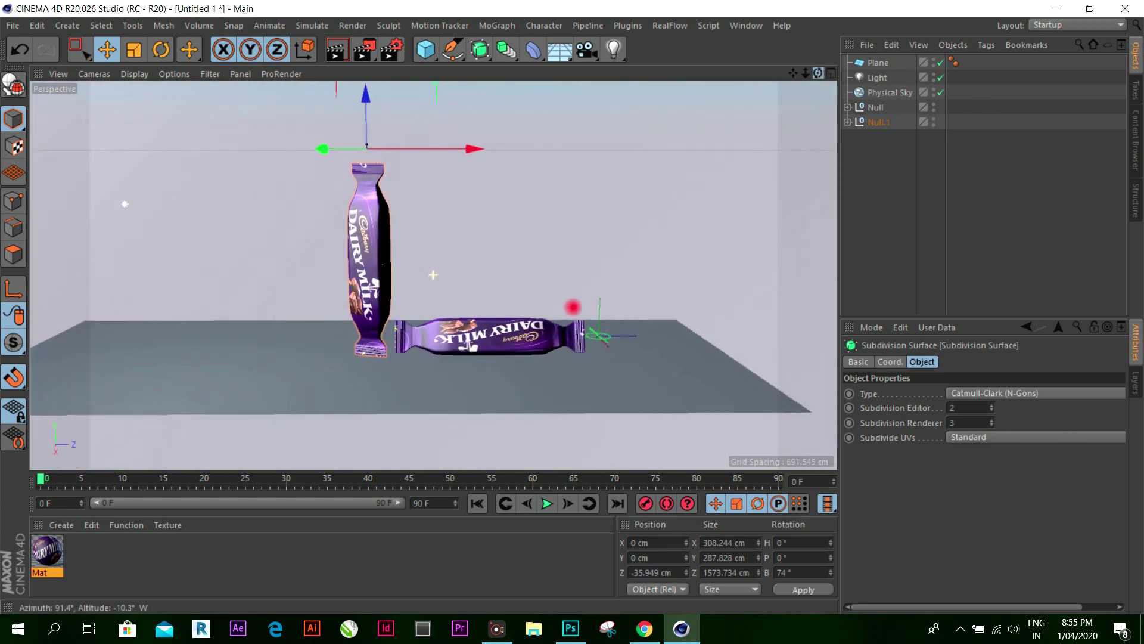
{"action": "left_click_drag", "start_coordinate": [574, 306], "coordinate": [291, 271]}
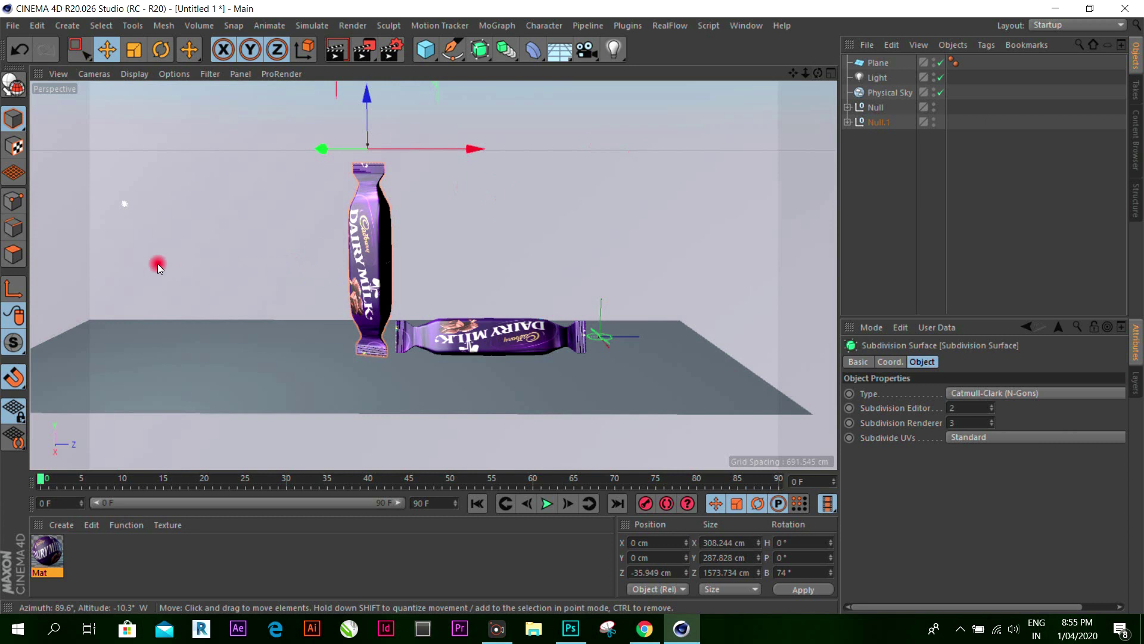
{"action": "scroll", "coordinate": [158, 264], "scroll_direction": "up", "scroll_amount": 1}
{"action": "scroll", "coordinate": [173, 261], "scroll_direction": "up", "scroll_amount": 1}
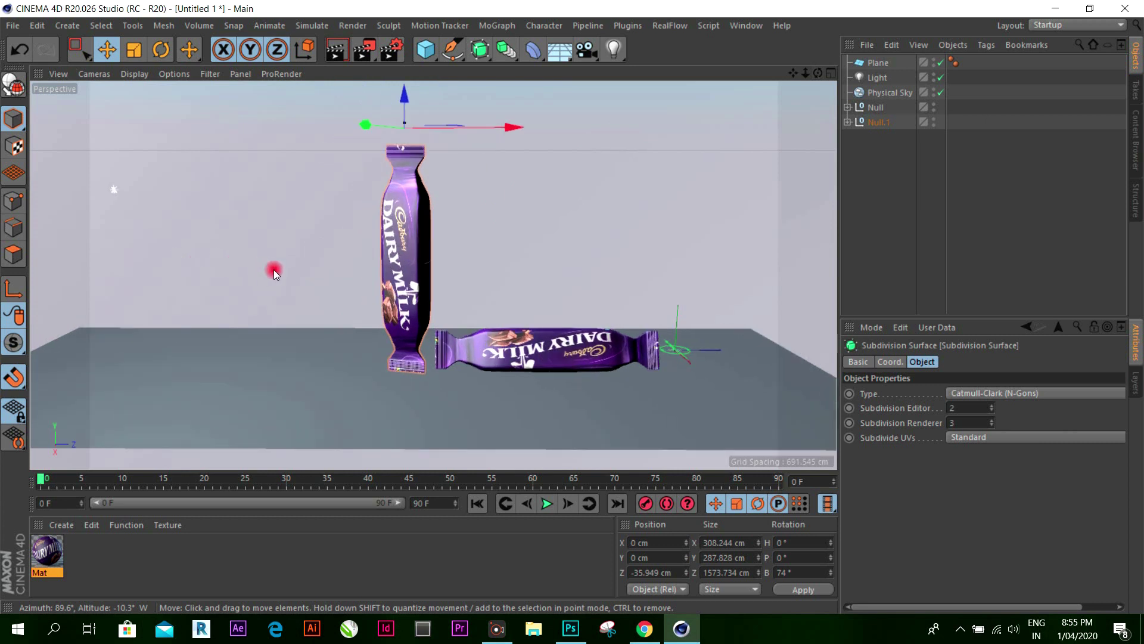
{"action": "double_click", "coordinate": [117, 570]}
Step: Set Mat.1's colour to near white
{"action": "double_click", "coordinate": [48, 552]}
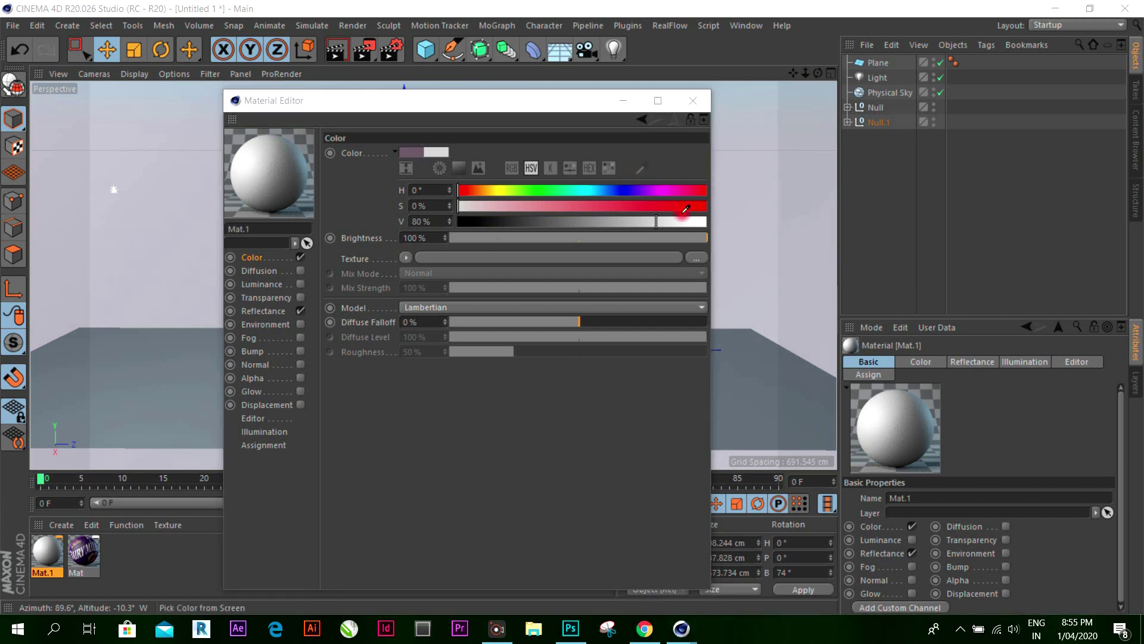
{"action": "left_click_drag", "start_coordinate": [634, 171], "coordinate": [659, 170]}
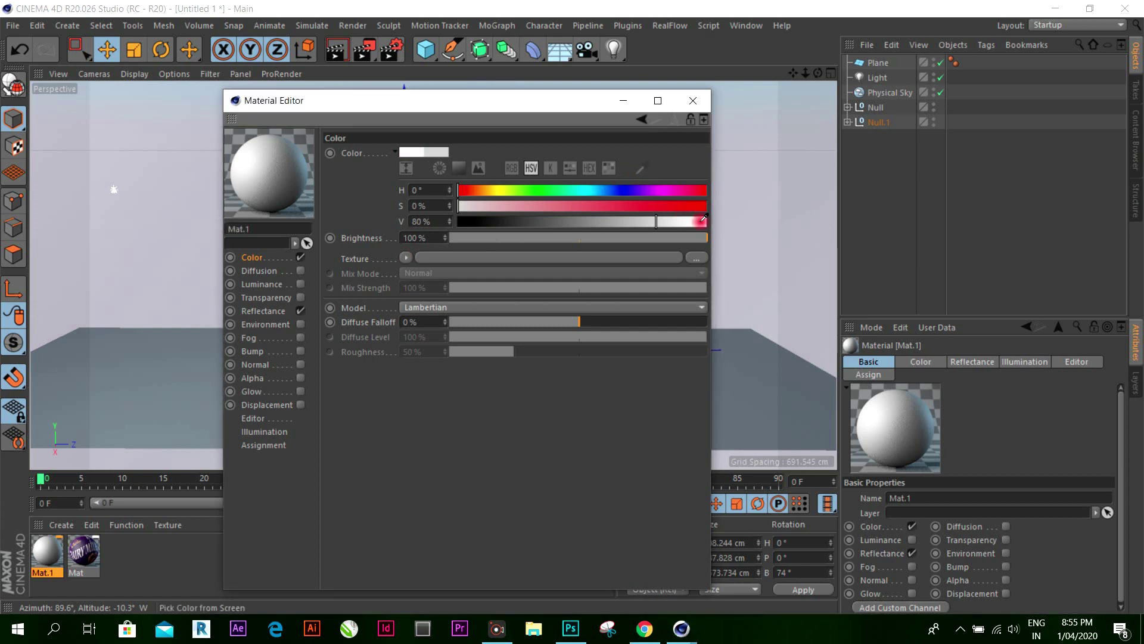
{"action": "left_click", "coordinate": [644, 173]}
{"action": "left_click", "coordinate": [694, 222]}
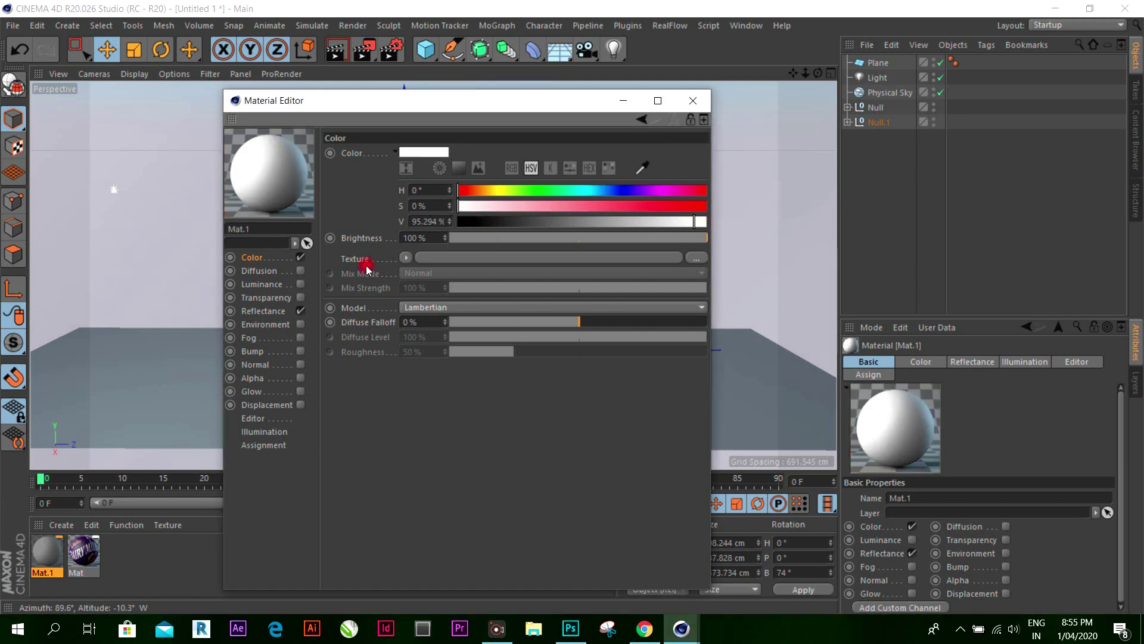
Step: Add a Phong reflectance layer with 44% global brightness, 52% reflection strength, lower bump
{"action": "left_click", "coordinate": [269, 310]}
{"action": "left_click", "coordinate": [343, 183]}
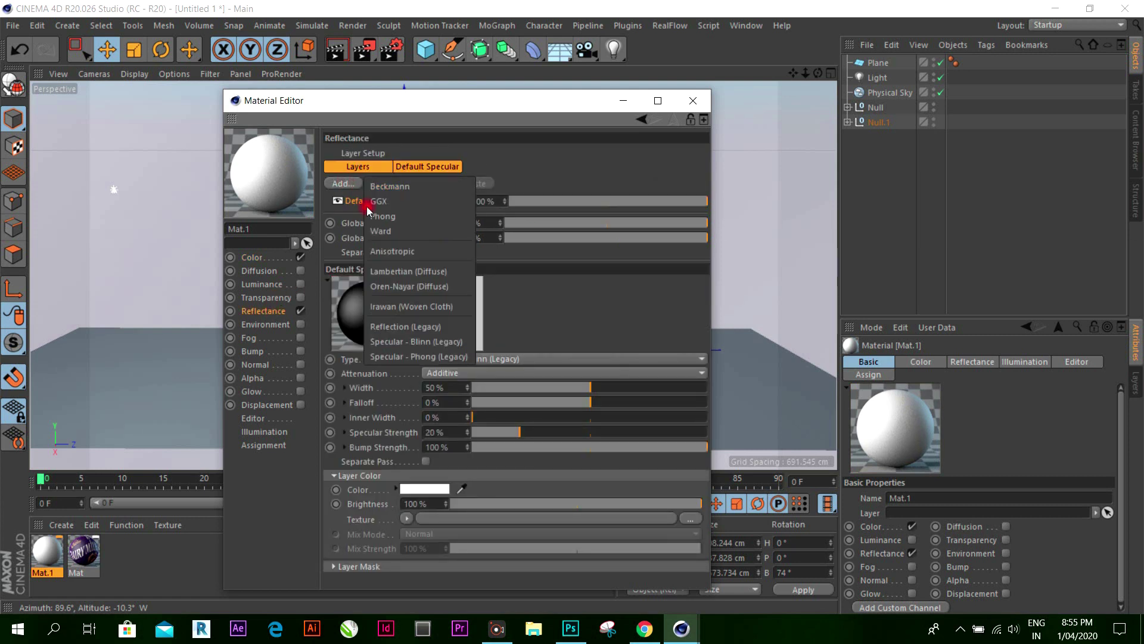
{"action": "left_click", "coordinate": [384, 220]}
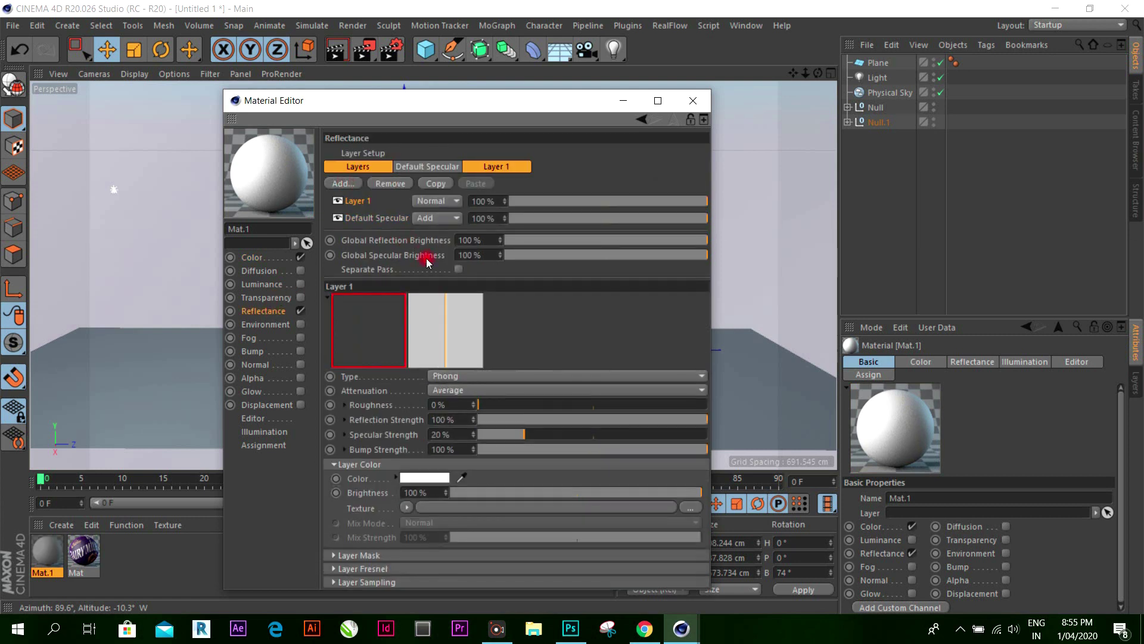
{"action": "left_click", "coordinate": [595, 240]}
{"action": "left_click", "coordinate": [598, 420]}
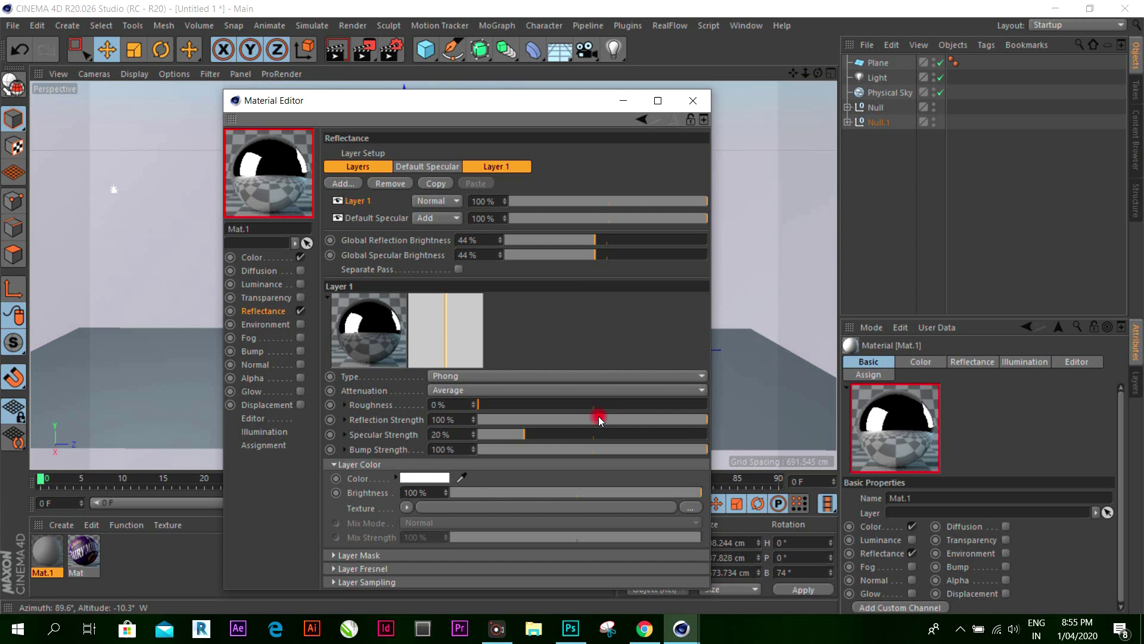
{"action": "left_click", "coordinate": [612, 449]}
{"action": "left_click", "coordinate": [692, 100]}
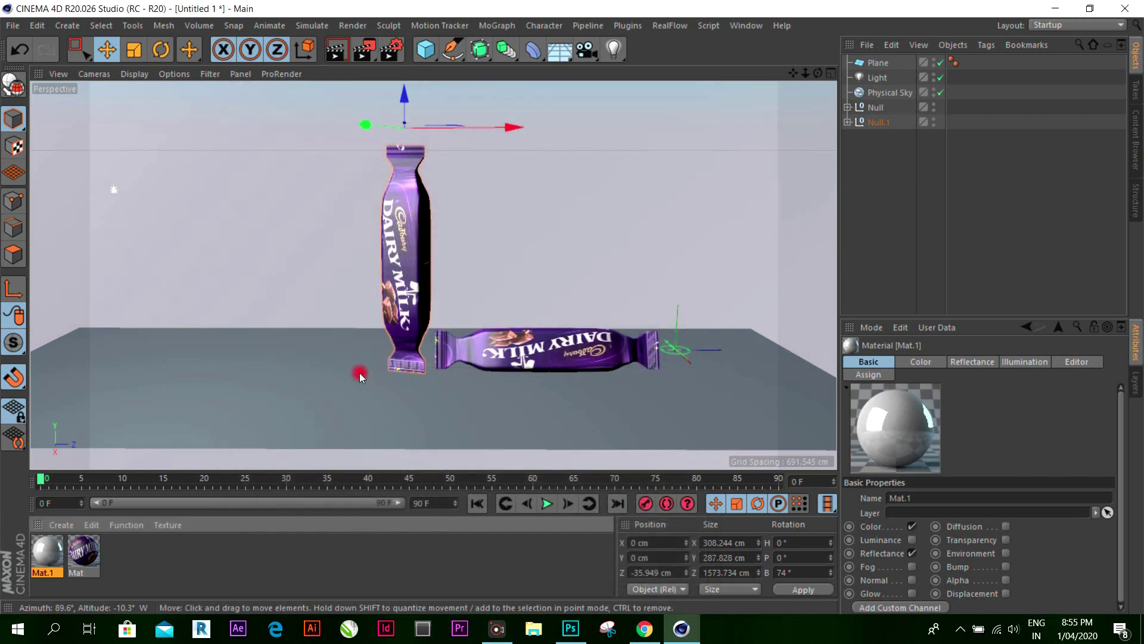
Step: Apply Mat.1 to the floor Plane
{"action": "left_click", "coordinate": [208, 391]}
{"action": "right_click", "coordinate": [48, 555]}
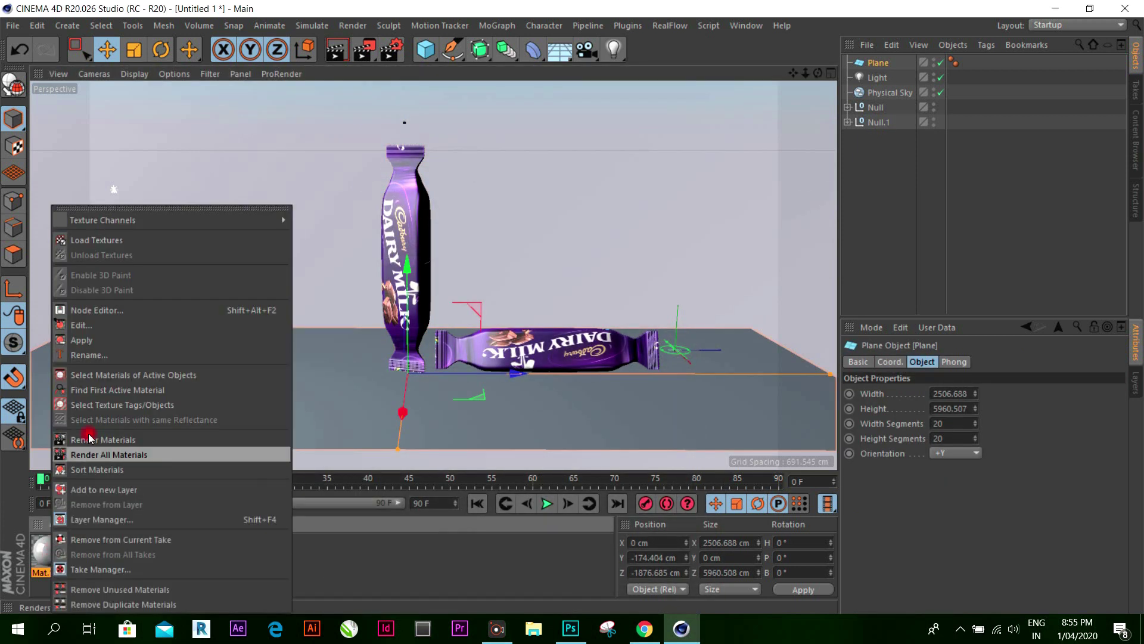
{"action": "left_click", "coordinate": [106, 341]}
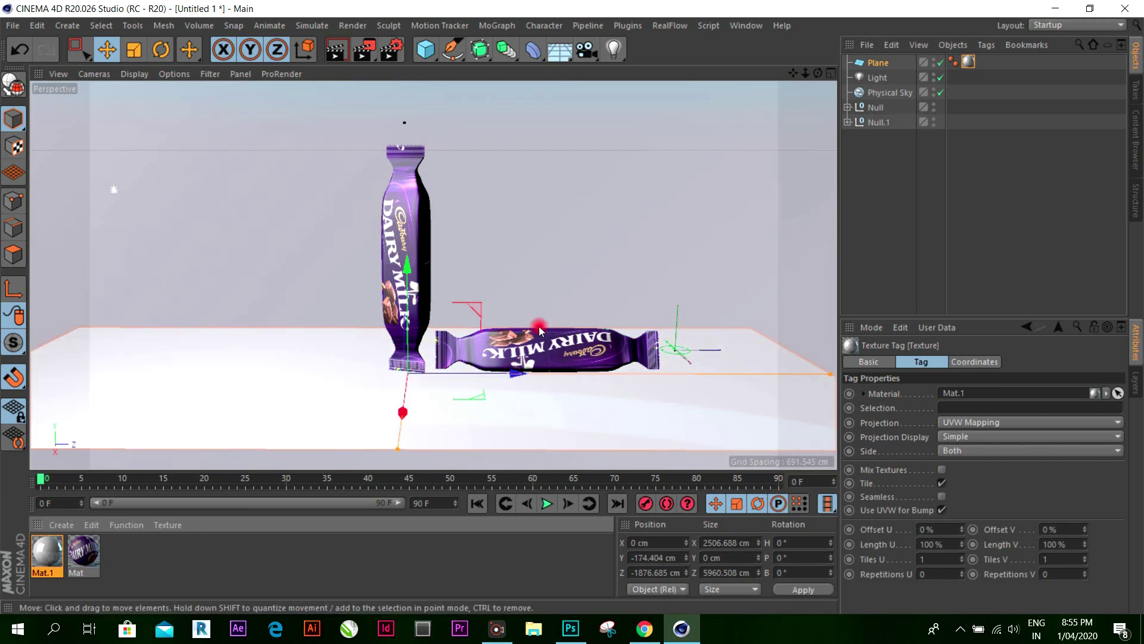
{"action": "scroll", "coordinate": [540, 331], "scroll_direction": "up", "scroll_amount": 1}
Step: Add a Phong layer to Mat: 43% global reflection, 49% reflection strength, 52% bump
{"action": "double_click", "coordinate": [83, 553]}
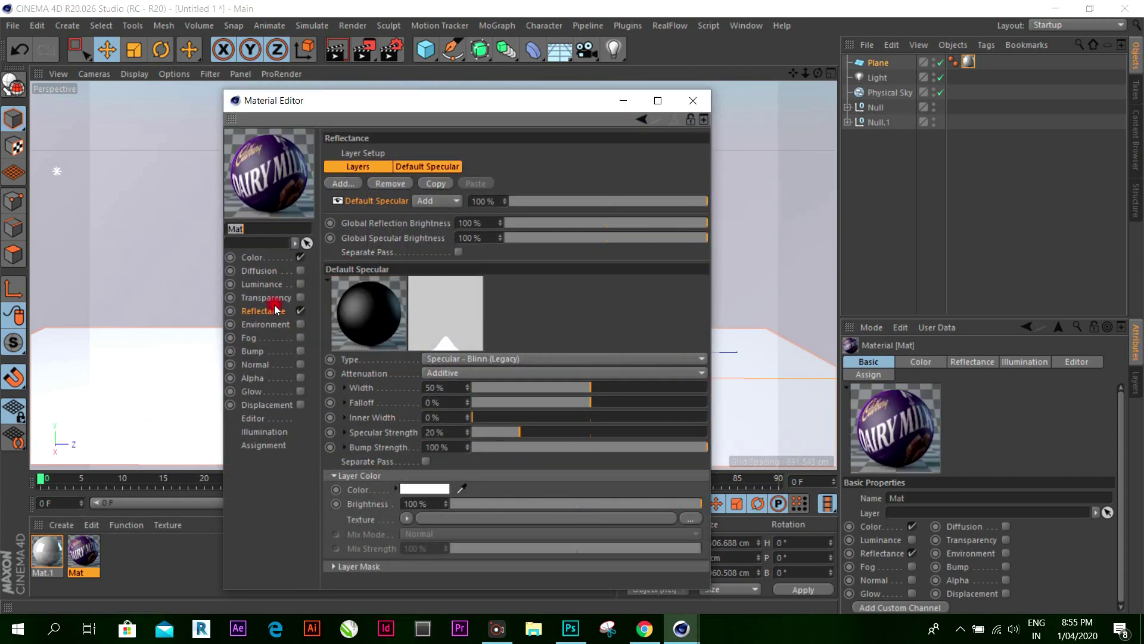
{"action": "left_click", "coordinate": [353, 184]}
{"action": "left_click", "coordinate": [376, 215]}
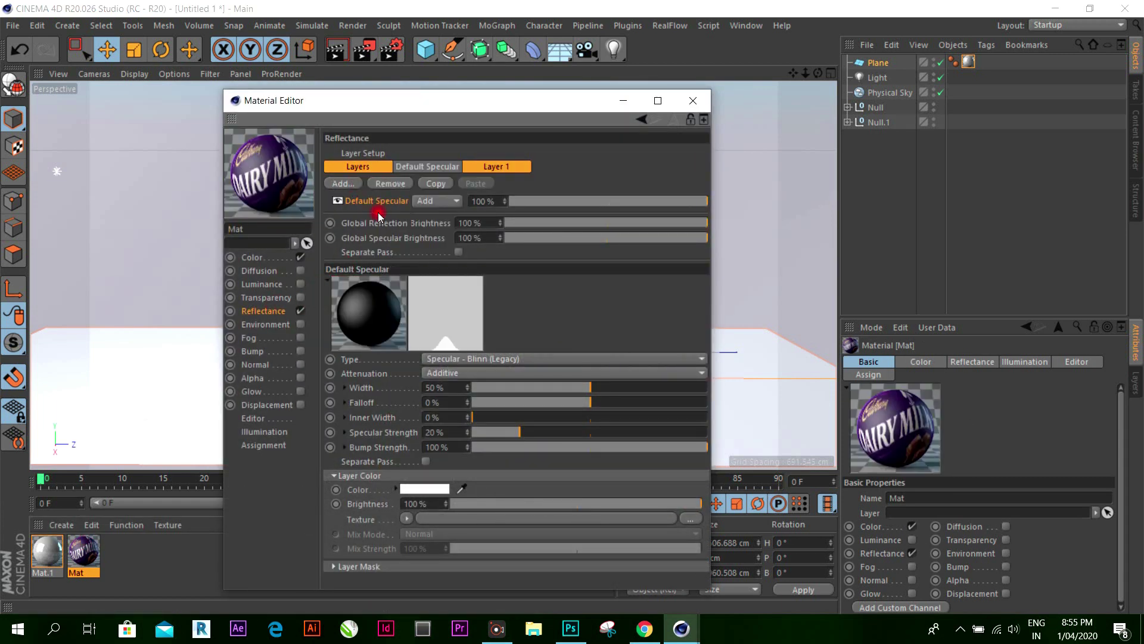
{"action": "mouse_move", "coordinate": [582, 239]}
{"action": "left_mouse_down"}
{"action": "mouse_move", "coordinate": [593, 239]}
{"action": "mouse_move", "coordinate": [580, 255]}
{"action": "left_mouse_up"}
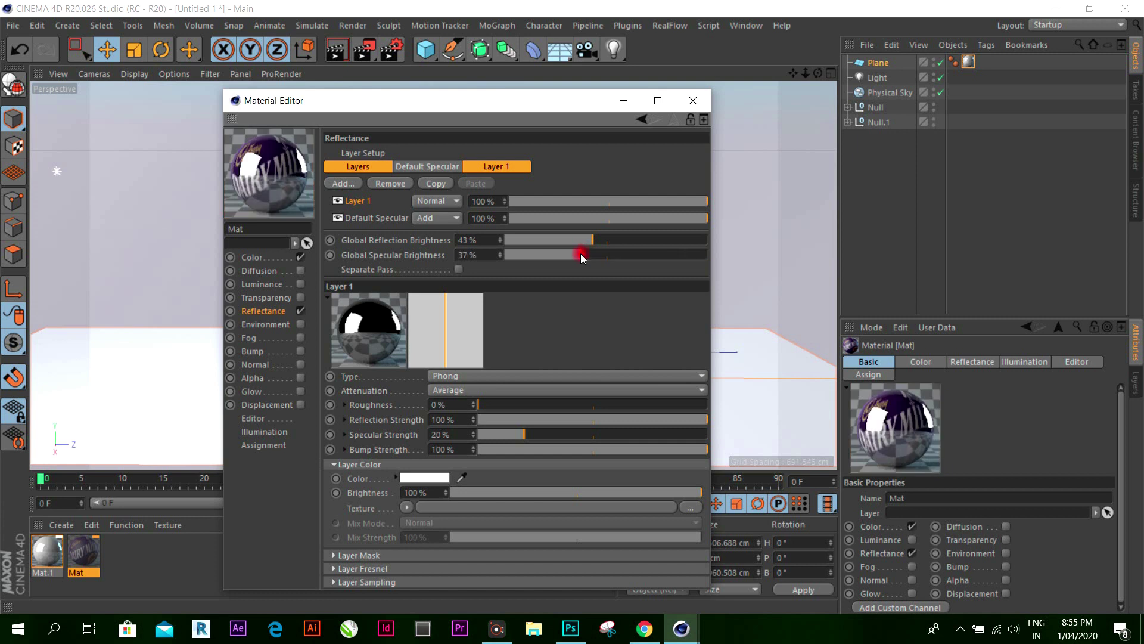
{"action": "left_click_drag", "start_coordinate": [578, 419], "coordinate": [590, 419]}
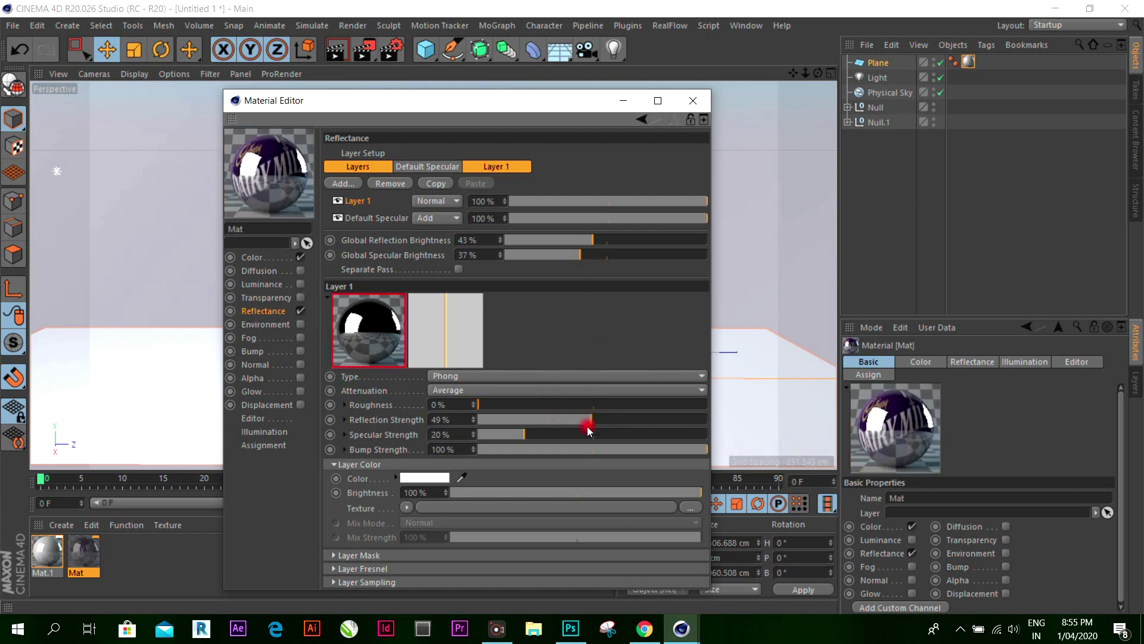
{"action": "left_click", "coordinate": [598, 449]}
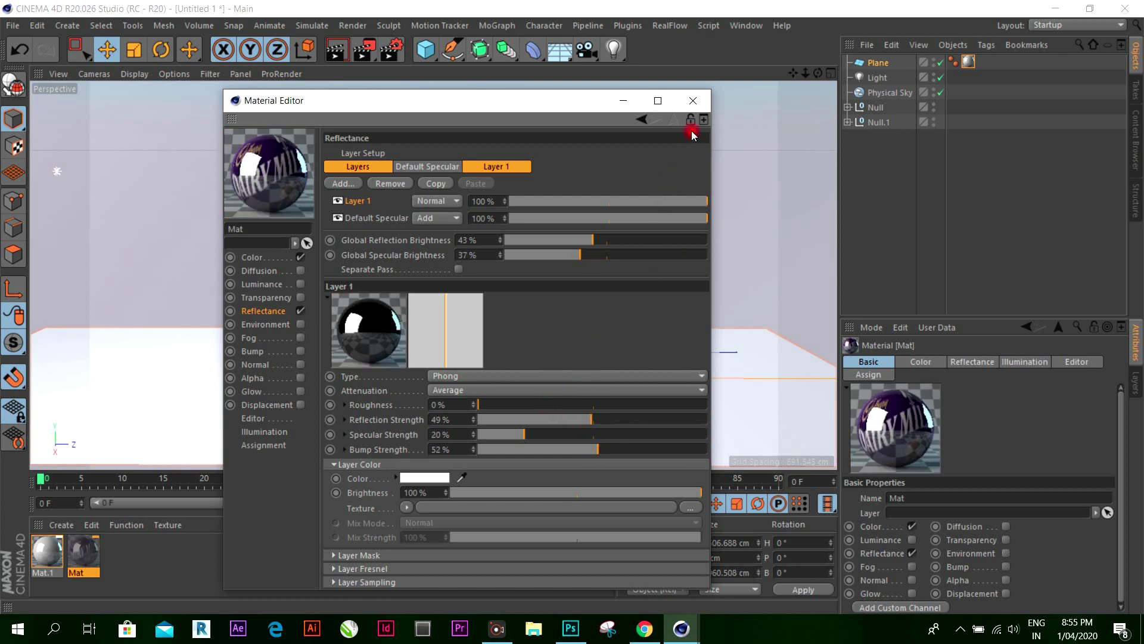
{"action": "left_click", "coordinate": [691, 99]}
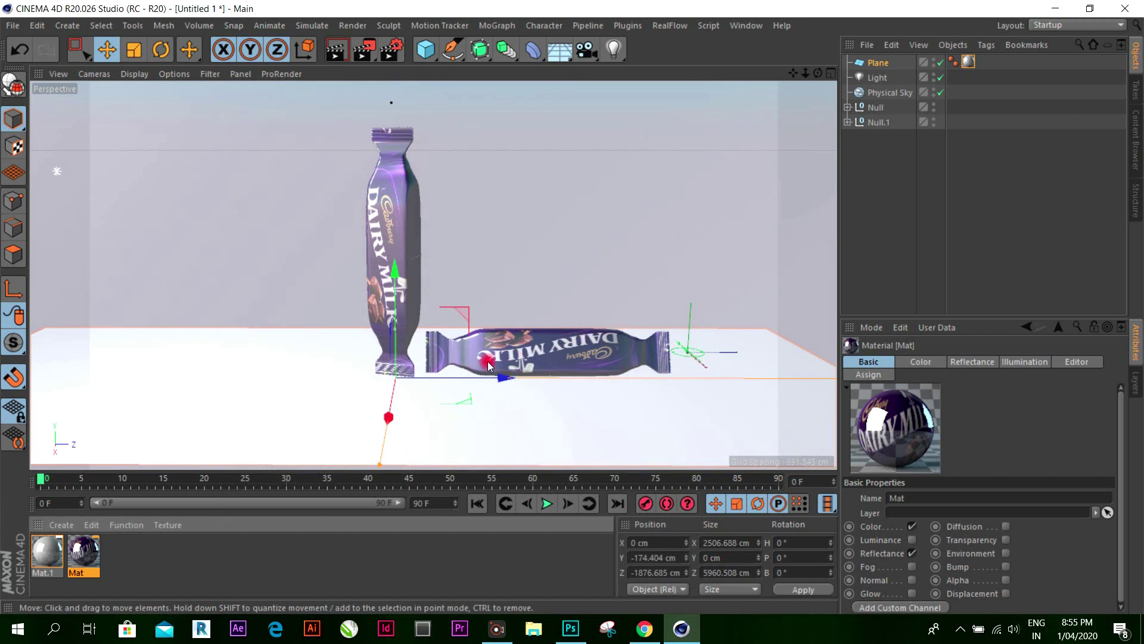
{"action": "left_click", "coordinate": [86, 560]}
{"action": "double_click", "coordinate": [87, 558]}
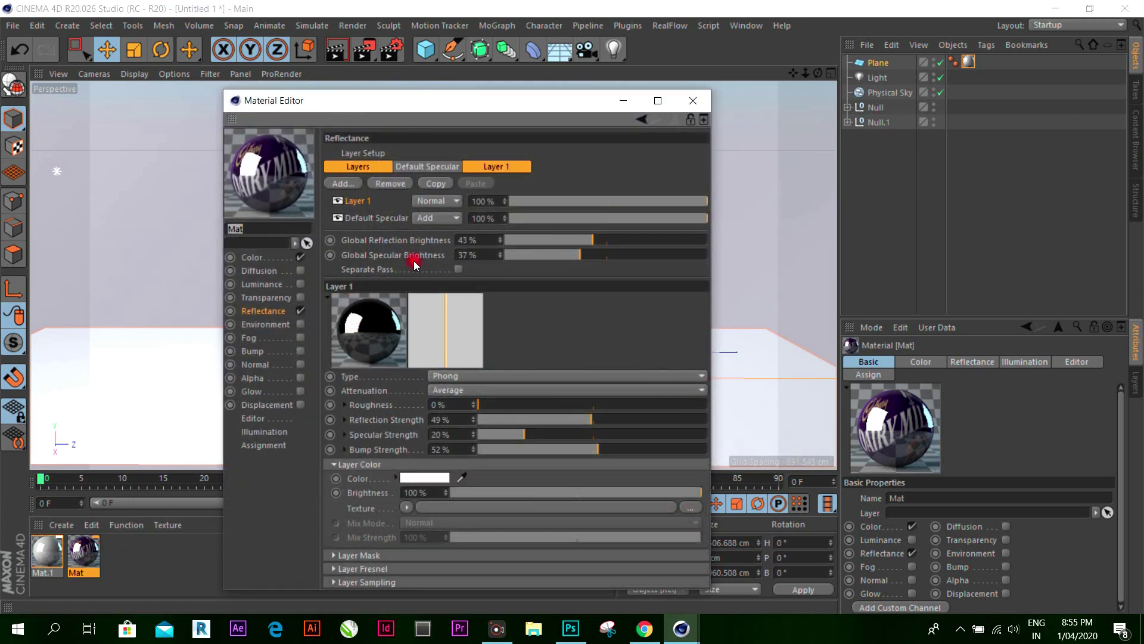
{"action": "left_click", "coordinate": [695, 101]}
{"action": "left_click", "coordinate": [921, 95]}
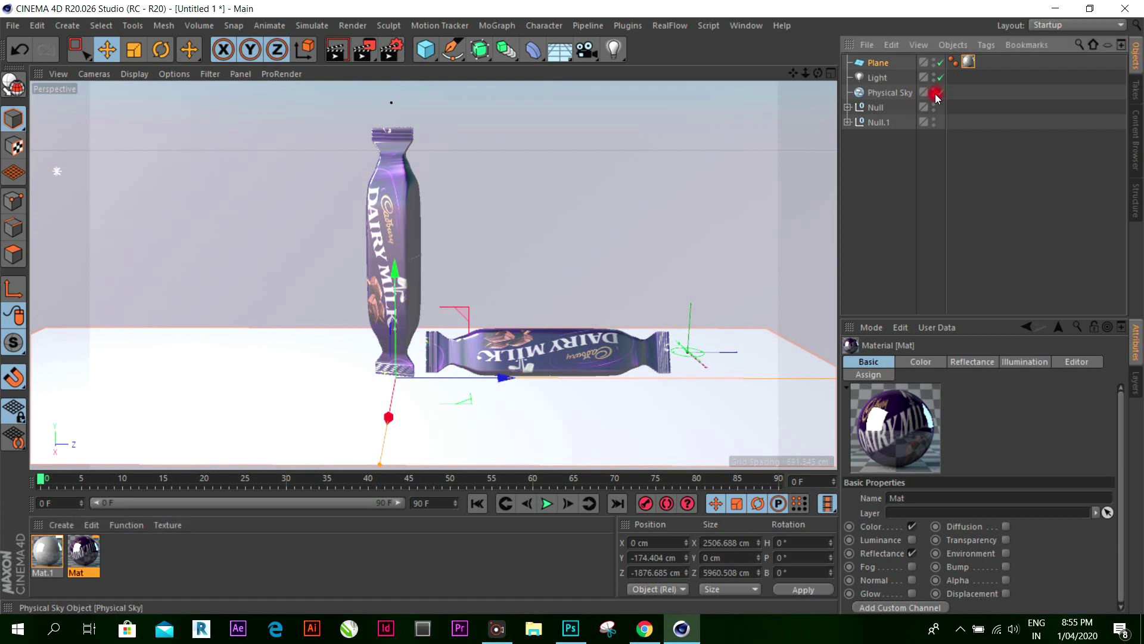
Step: Disable Physical Sky, test-render the wrappers, then clear it and show four views
{"action": "left_click", "coordinate": [934, 93]}
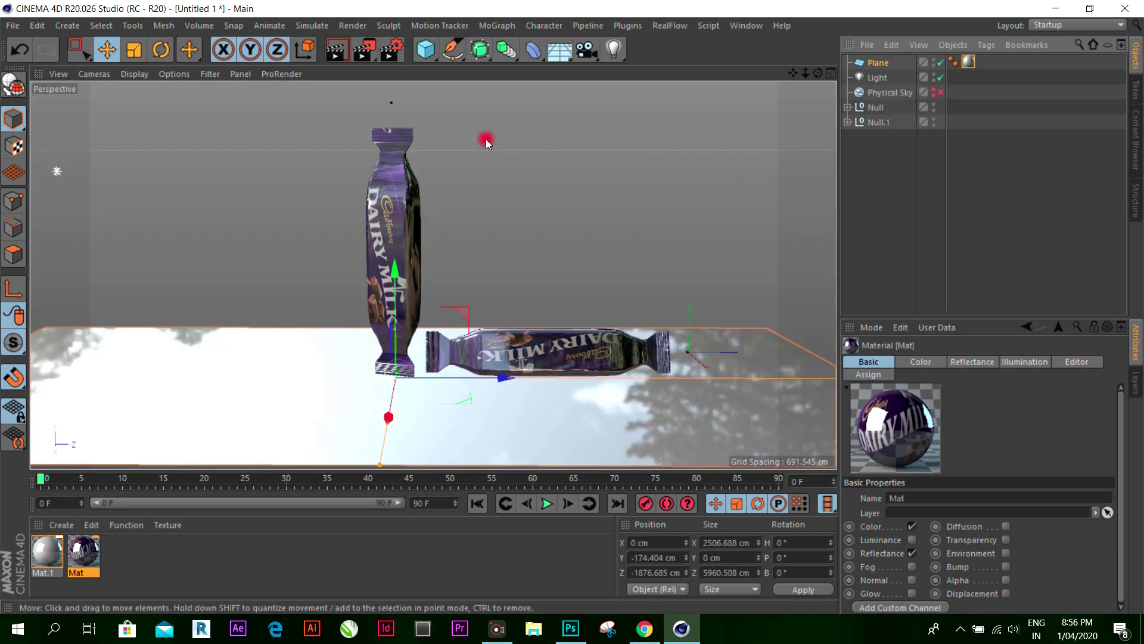
{"action": "left_click", "coordinate": [336, 54]}
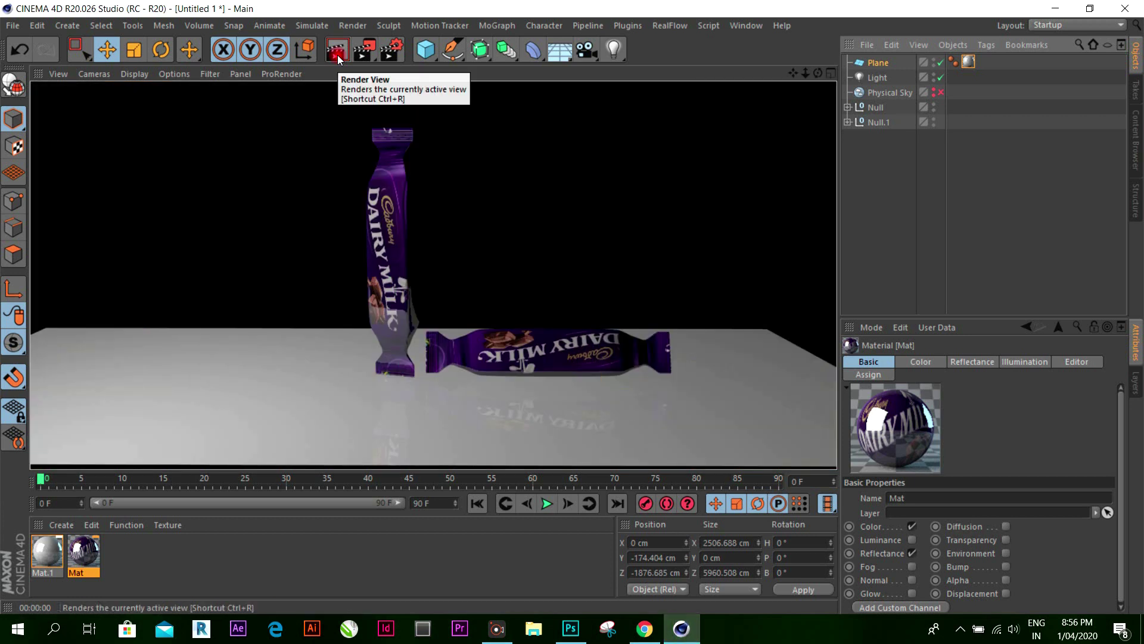
{"action": "left_click", "coordinate": [634, 234]}
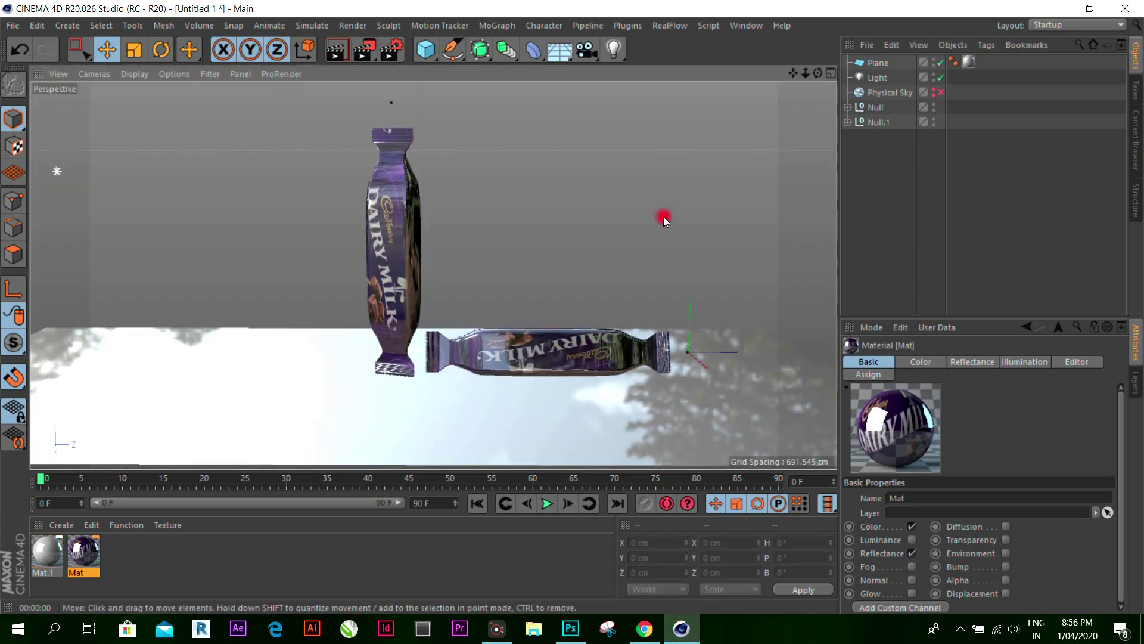
{"action": "left_click", "coordinate": [834, 74]}
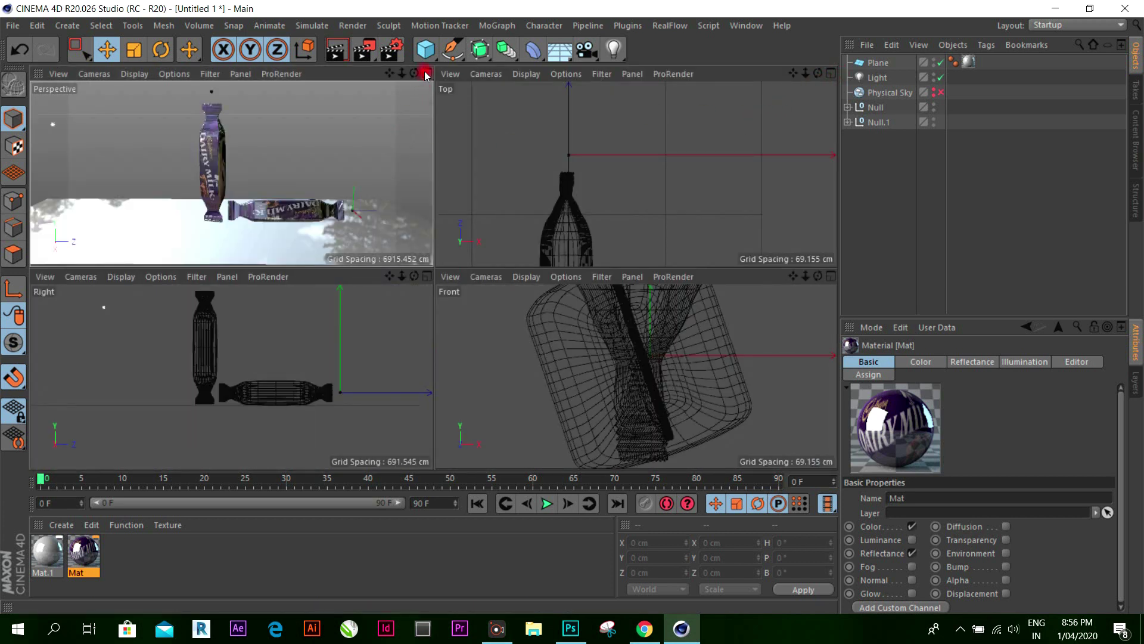
Step: Duplicate the floor Plane as Plane.1 and raise the copy
{"action": "scroll", "coordinate": [662, 170], "scroll_direction": "down", "scroll_amount": 5}
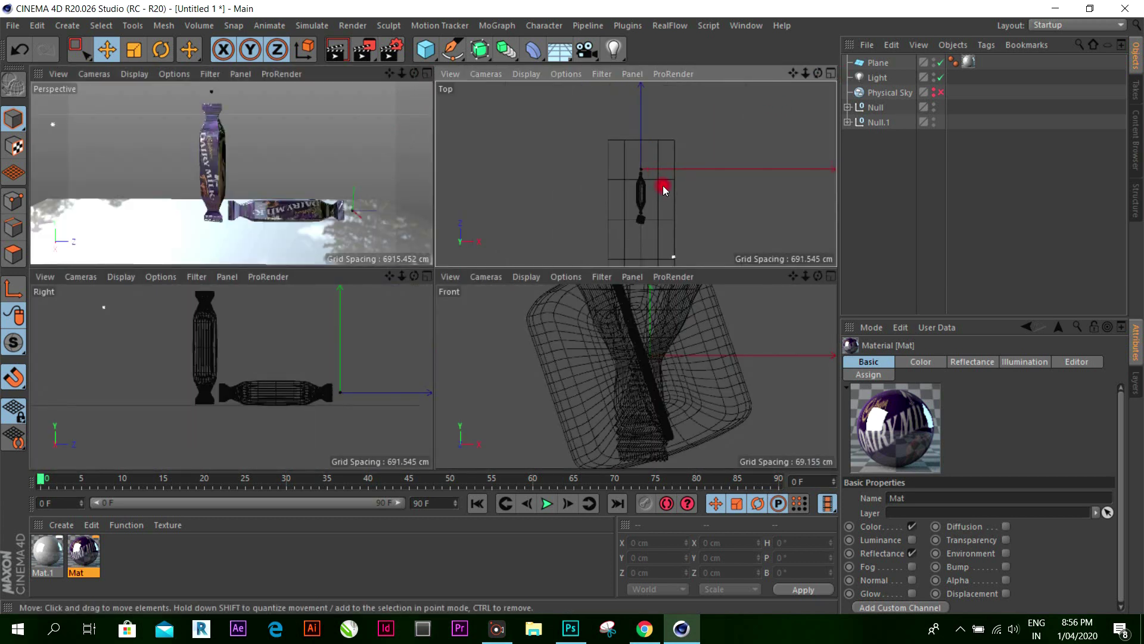
{"action": "scroll", "coordinate": [275, 358], "scroll_direction": "down", "scroll_amount": 2}
{"action": "scroll", "coordinate": [192, 377], "scroll_direction": "down", "scroll_amount": 2}
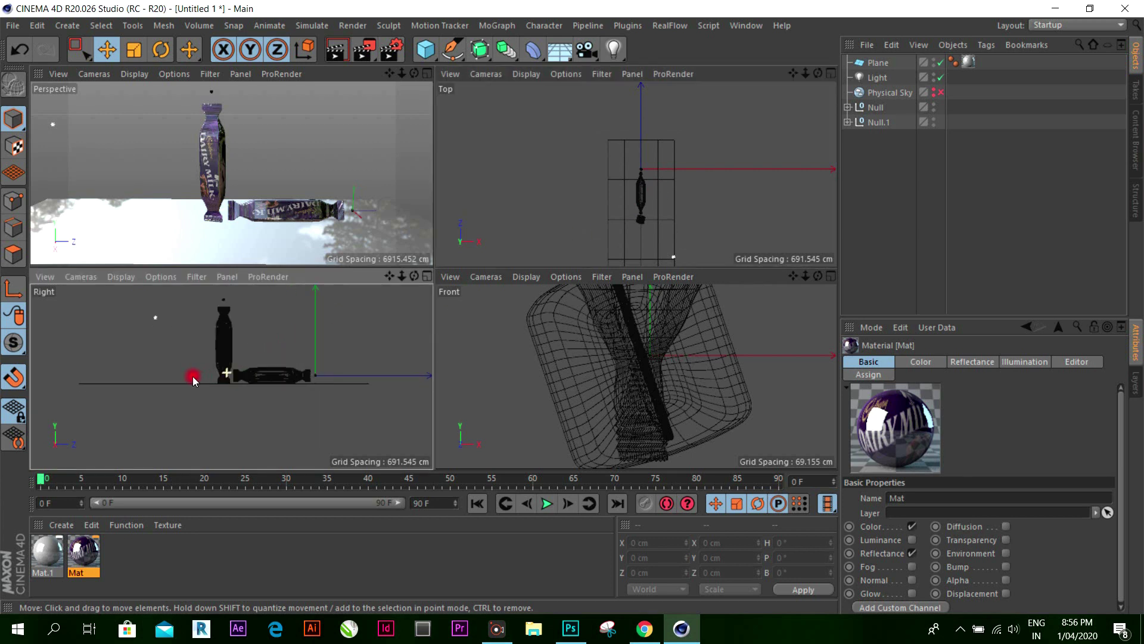
{"action": "left_click", "coordinate": [178, 383]}
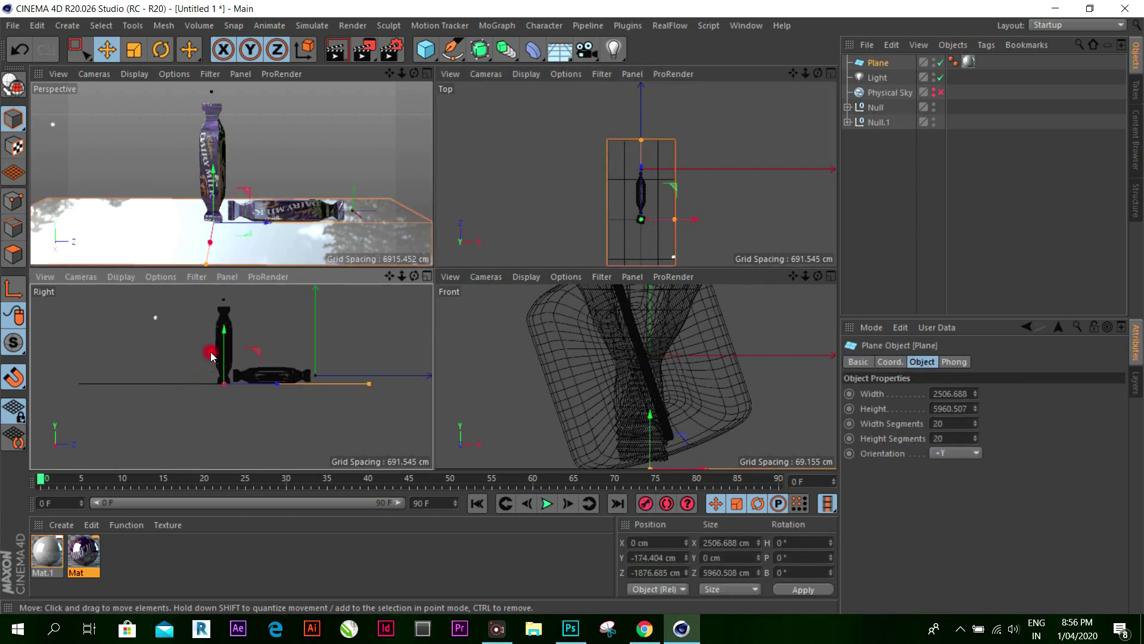
{"action": "left_click_drag", "start_coordinate": [223, 330], "coordinate": [223, 316], "text": "ctrl"}
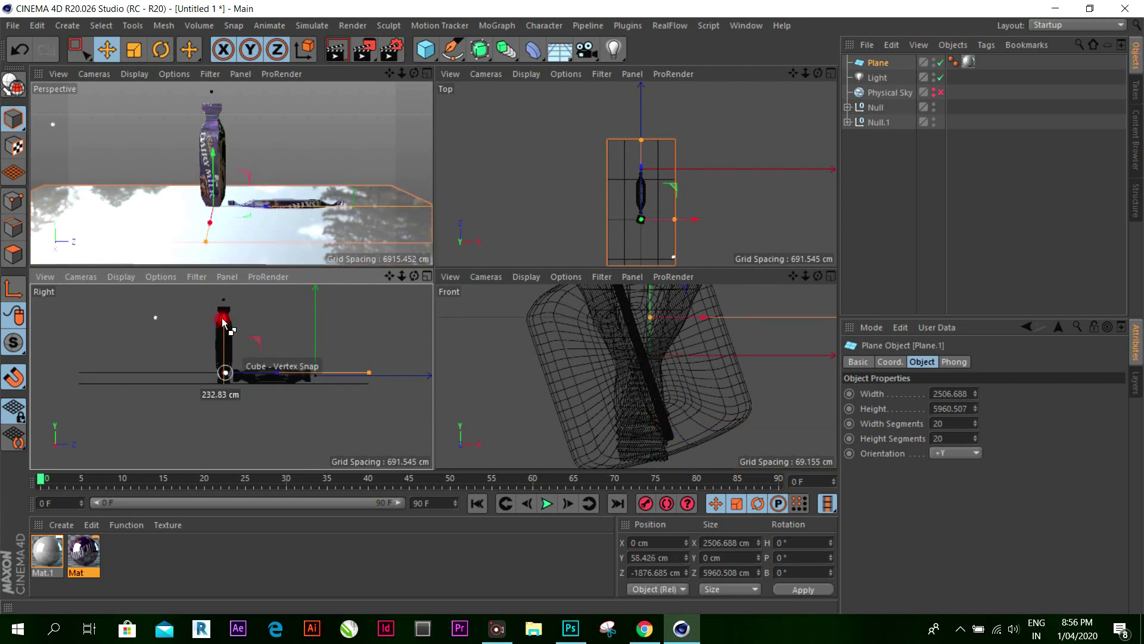
Step: Rotate Plane.1 to 90° bank so it stands upright
{"action": "left_click", "coordinate": [160, 49]}
{"action": "left_click_drag", "start_coordinate": [230, 345], "coordinate": [574, 307]}
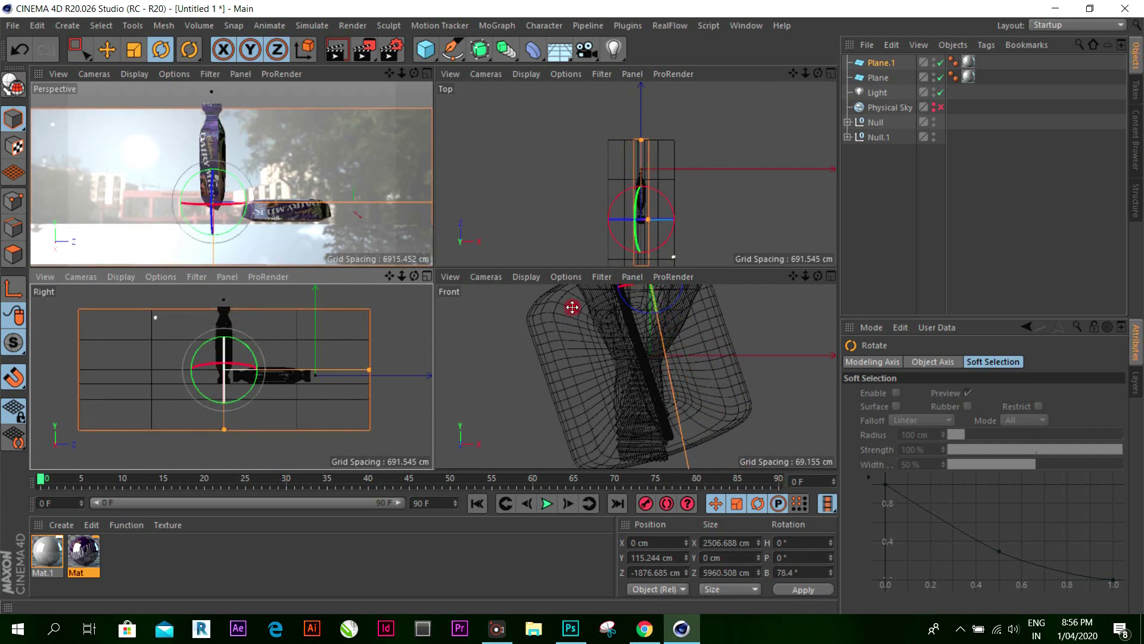
{"action": "left_click_drag", "start_coordinate": [805, 576], "coordinate": [775, 572]}
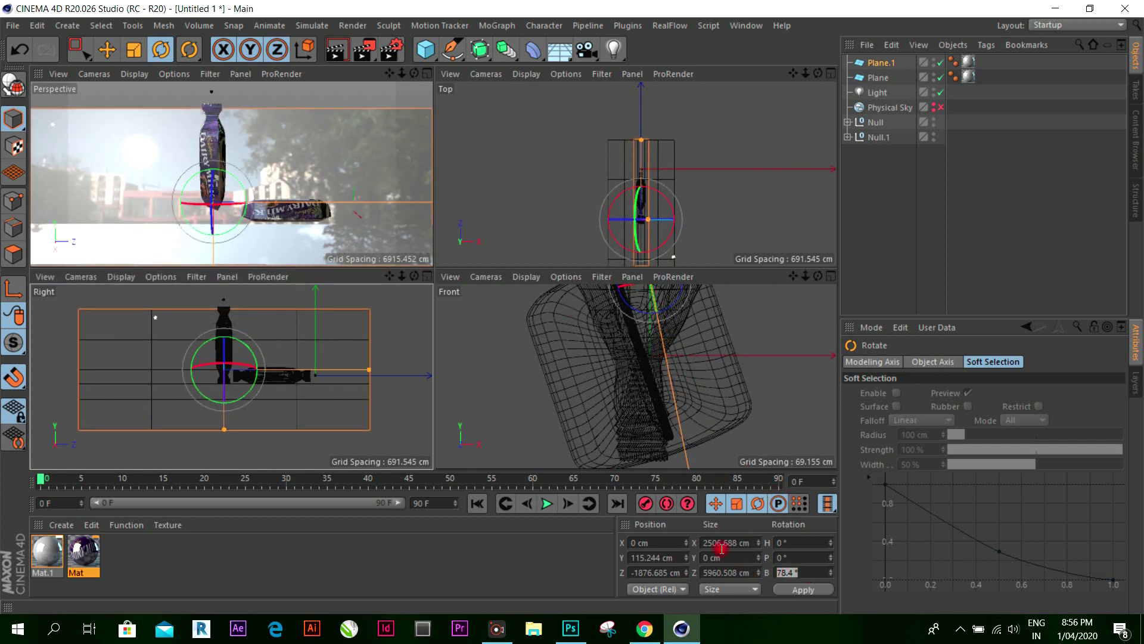
{"action": "type", "text": "90"}
{"action": "key", "text": "Return"}
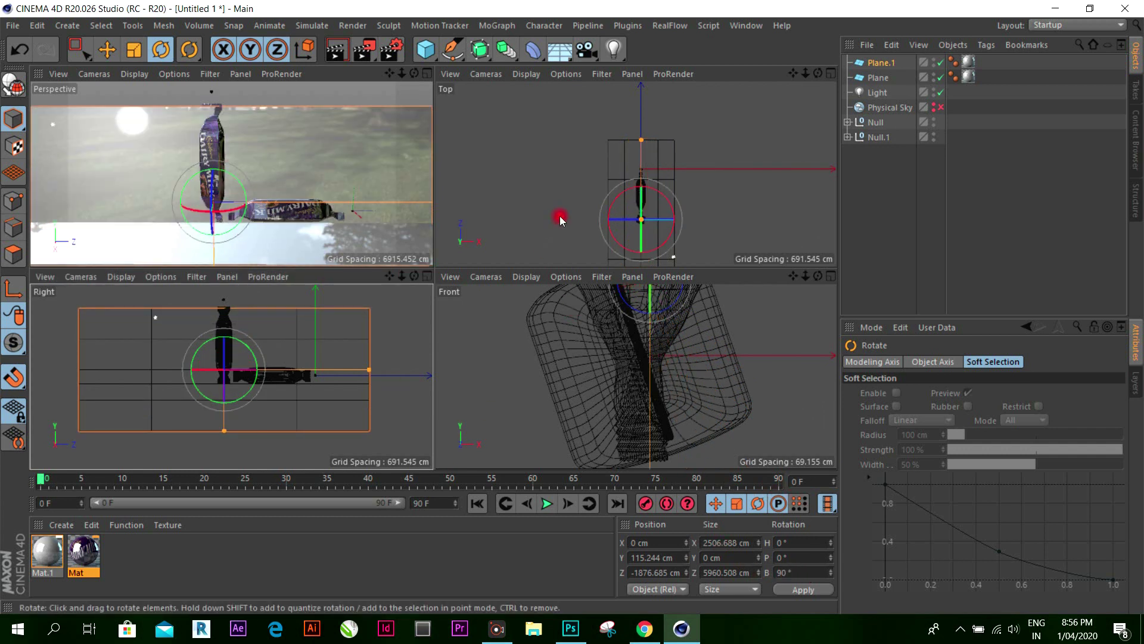
Step: Move Plane.1 behind the wrappers, widen it, and snap its bottom edge onto the floor
{"action": "left_click", "coordinate": [107, 49]}
{"action": "mouse_move", "coordinate": [677, 217]}
{"action": "left_mouse_down"}
{"action": "mouse_move", "coordinate": [705, 215]}
{"action": "mouse_move", "coordinate": [692, 213]}
{"action": "left_mouse_up"}
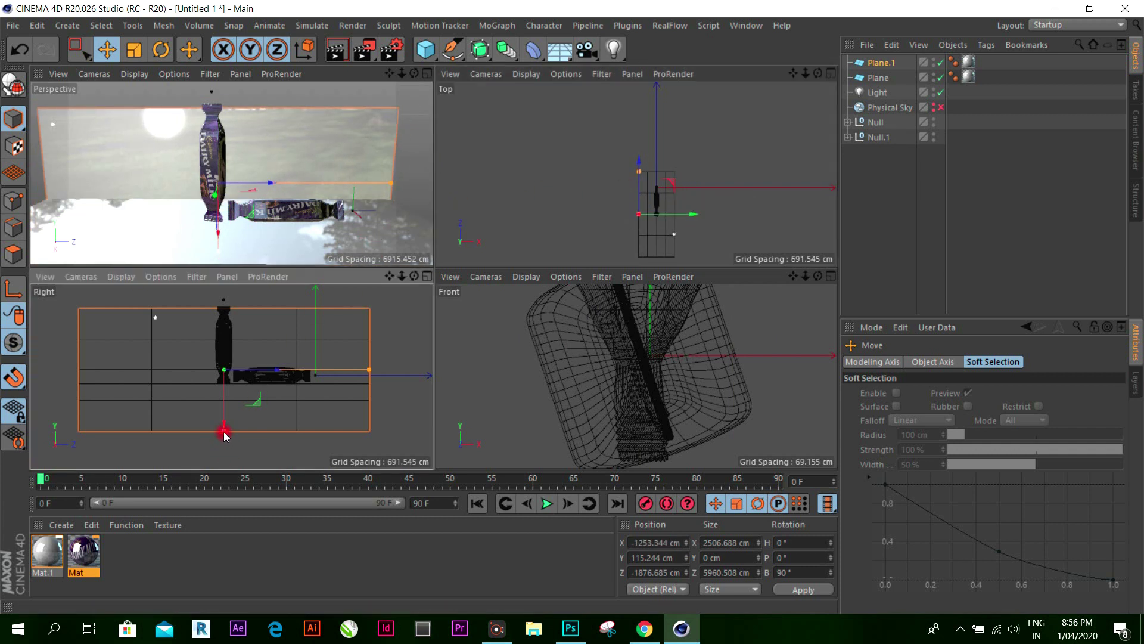
{"action": "left_click_drag", "start_coordinate": [225, 436], "coordinate": [224, 455]}
{"action": "mouse_move", "coordinate": [226, 362]}
{"action": "left_mouse_down"}
{"action": "mouse_move", "coordinate": [224, 419]}
{"action": "mouse_move", "coordinate": [231, 383]}
{"action": "left_mouse_up"}
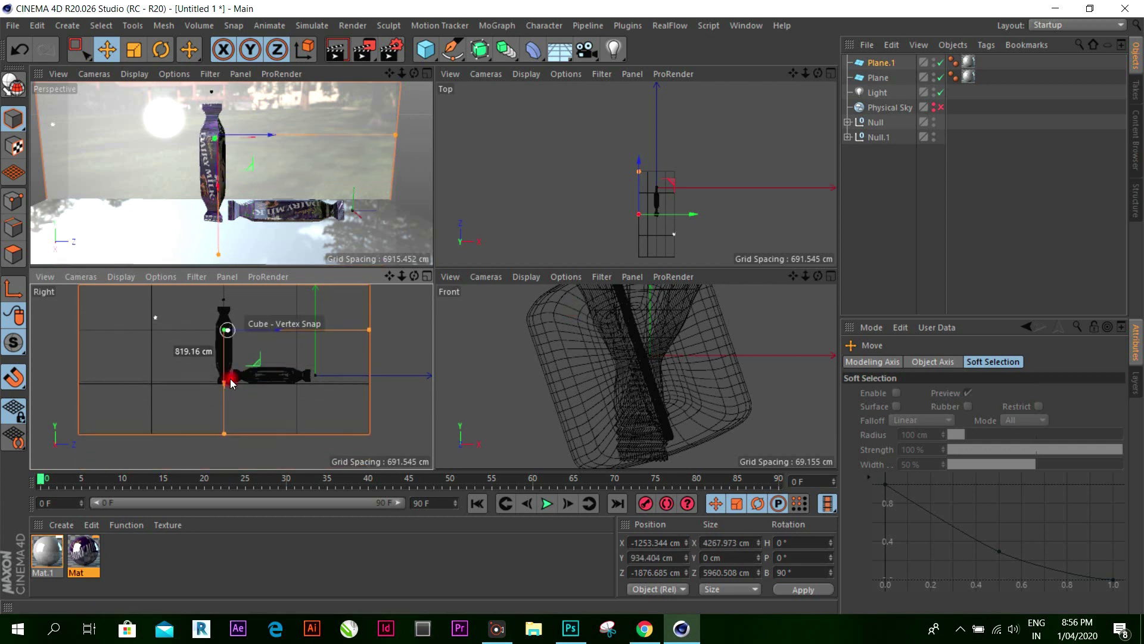
{"action": "left_click_drag", "start_coordinate": [231, 383], "coordinate": [231, 383]}
{"action": "left_click", "coordinate": [428, 76]}
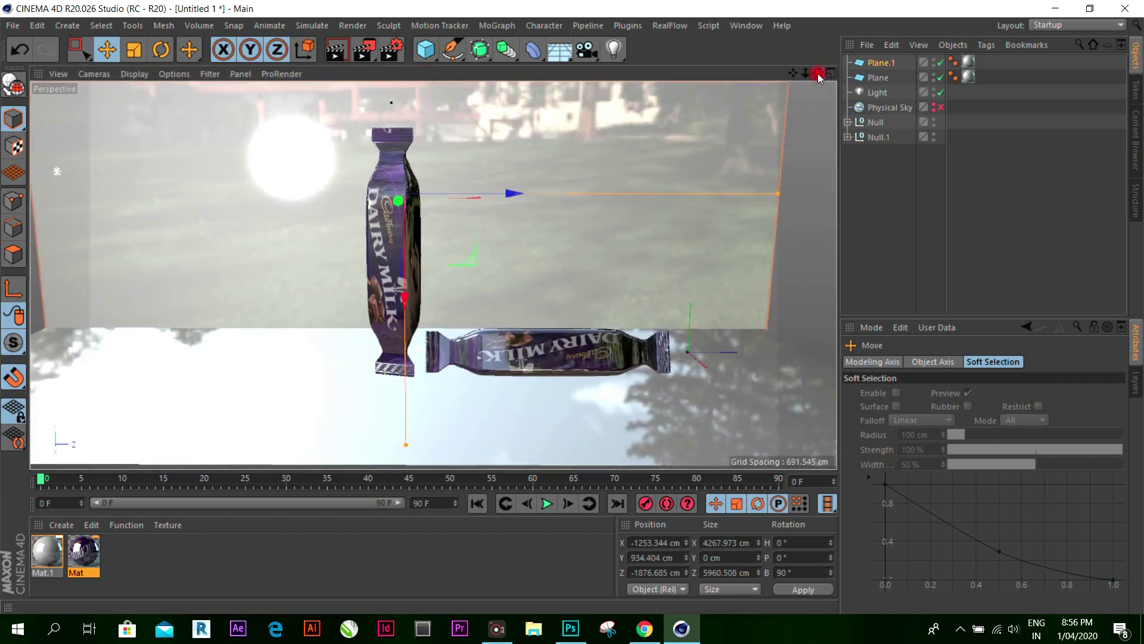
{"action": "left_click_drag", "start_coordinate": [818, 73], "coordinate": [572, 305]}
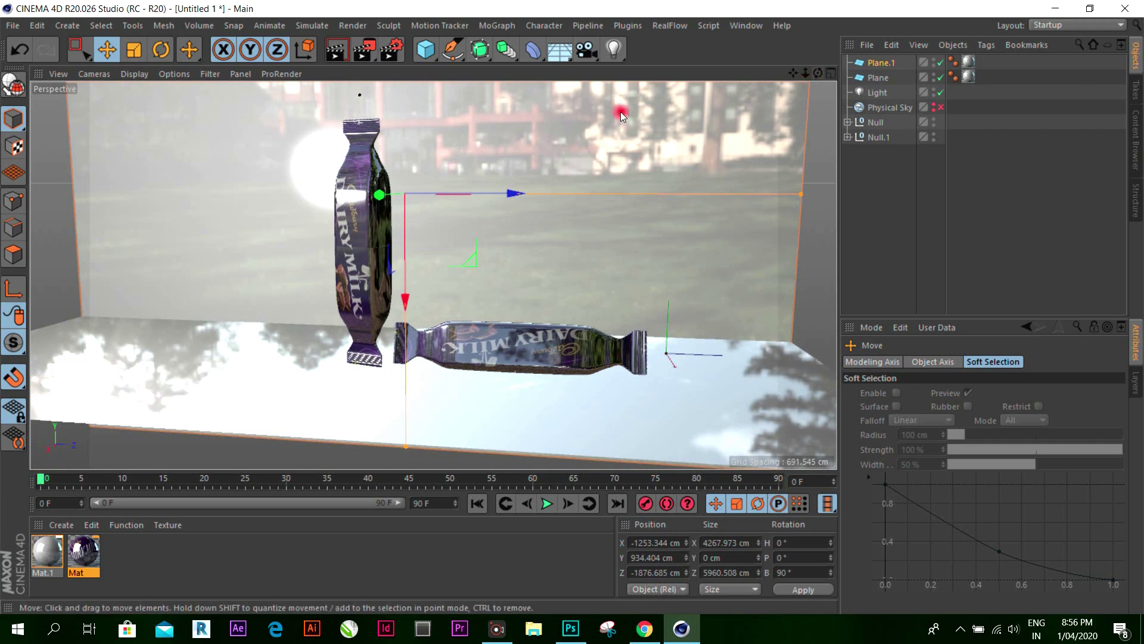
{"action": "left_click_drag", "start_coordinate": [620, 112], "coordinate": [616, 109], "text": "alt"}
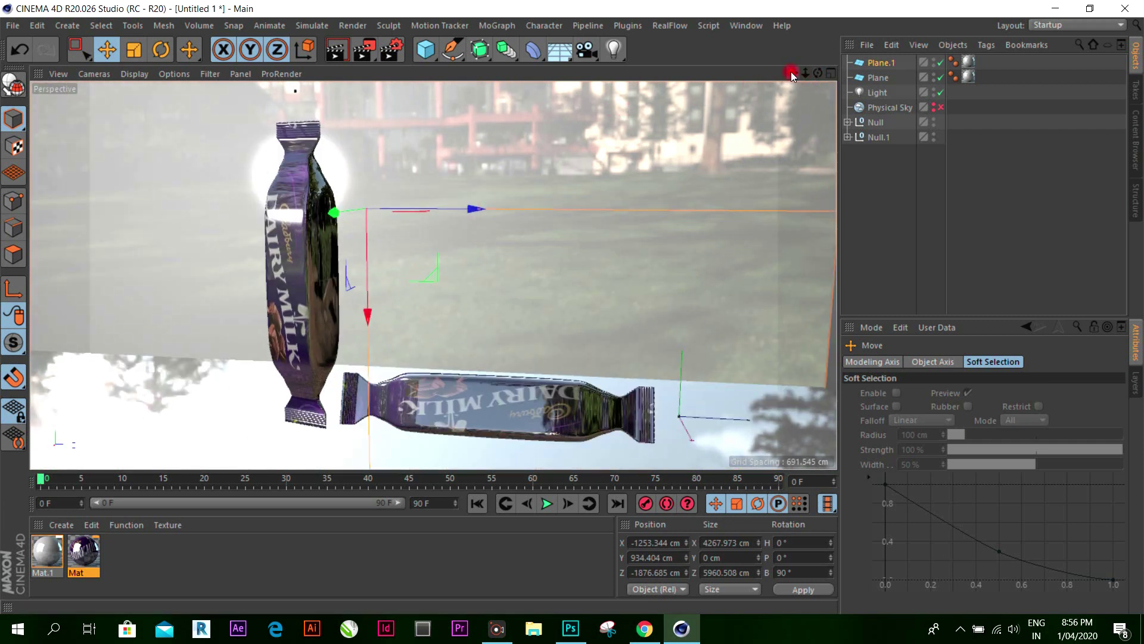
{"action": "left_click_drag", "start_coordinate": [791, 72], "coordinate": [627, 120]}
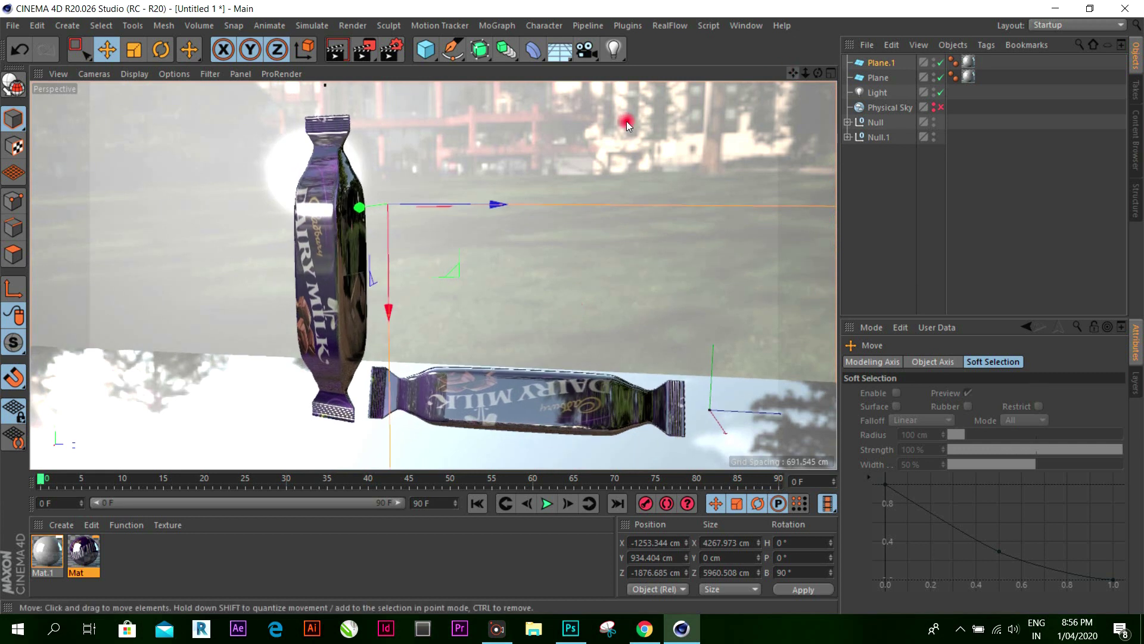
{"action": "left_click", "coordinate": [335, 53]}
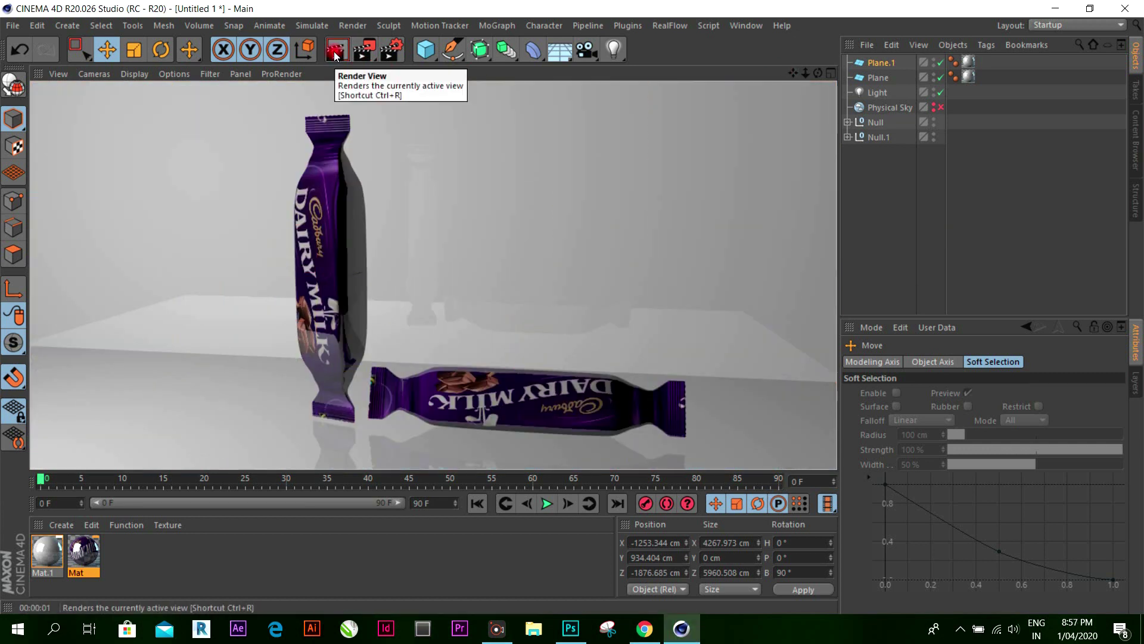
{"action": "left_click", "coordinate": [583, 233]}
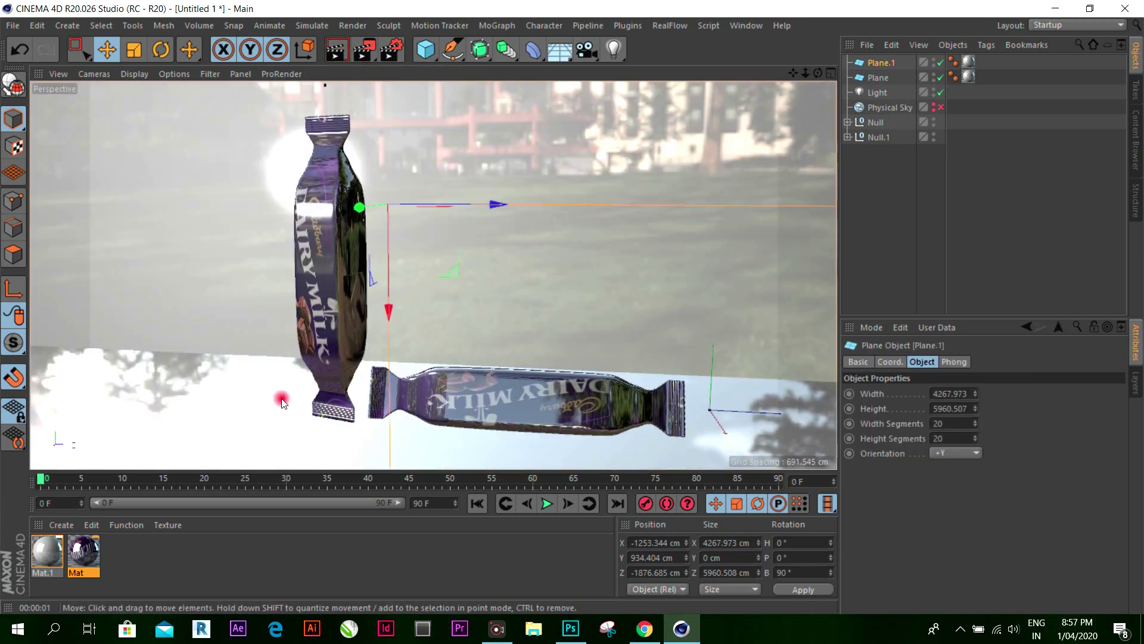
{"action": "left_click", "coordinate": [57, 570]}
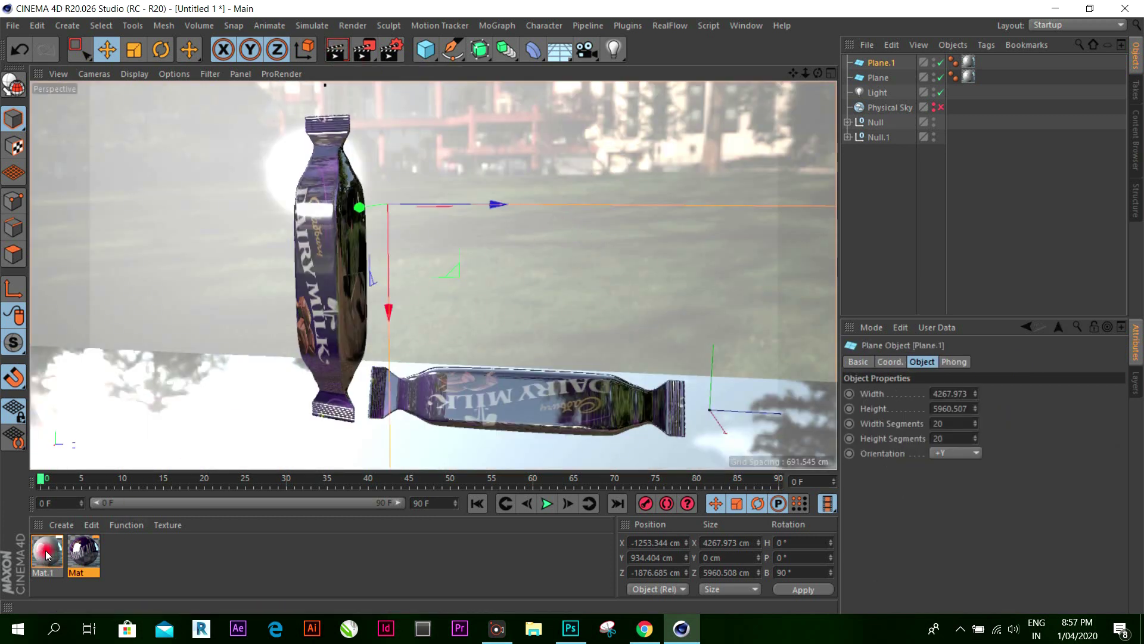
Step: Duplicate Mat.1 as Mat.2 and make Mat.1's colour pure white
{"action": "key", "text": "ctrl+c"}
{"action": "key", "text": "ctrl+v"}
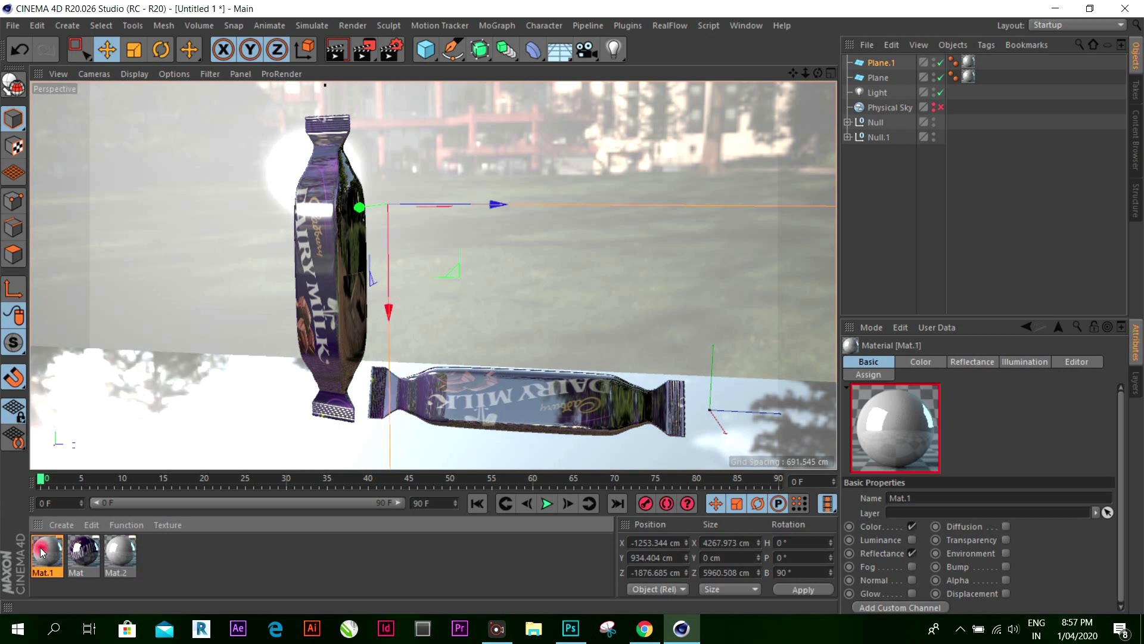
{"action": "double_click", "coordinate": [42, 552]}
{"action": "left_click", "coordinate": [259, 257]}
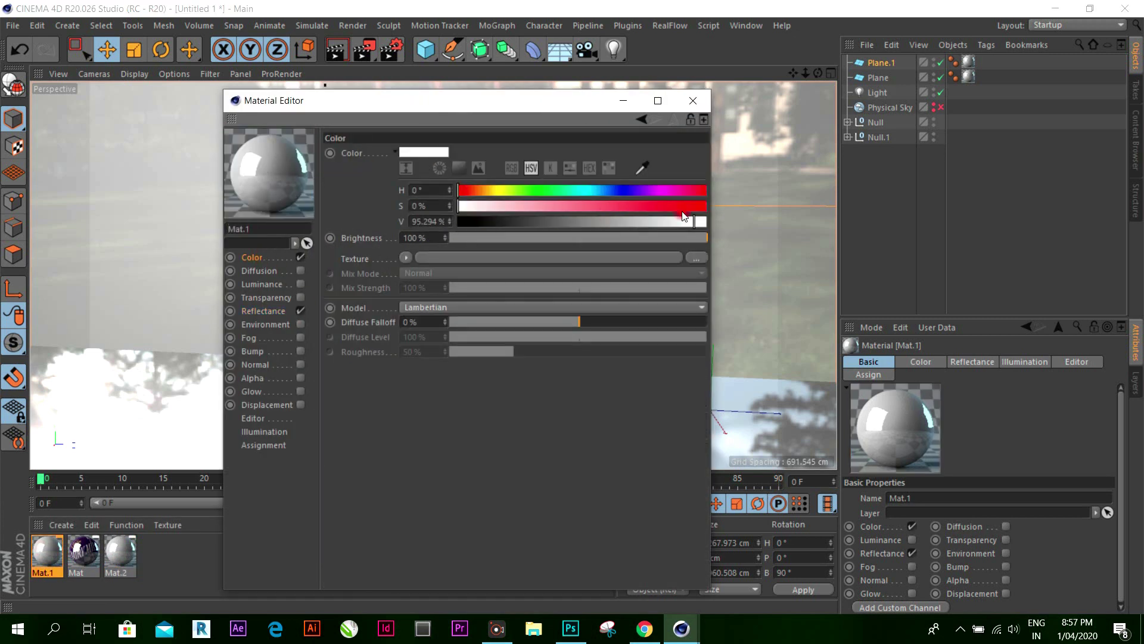
{"action": "left_click_drag", "start_coordinate": [578, 100], "coordinate": [765, 101]}
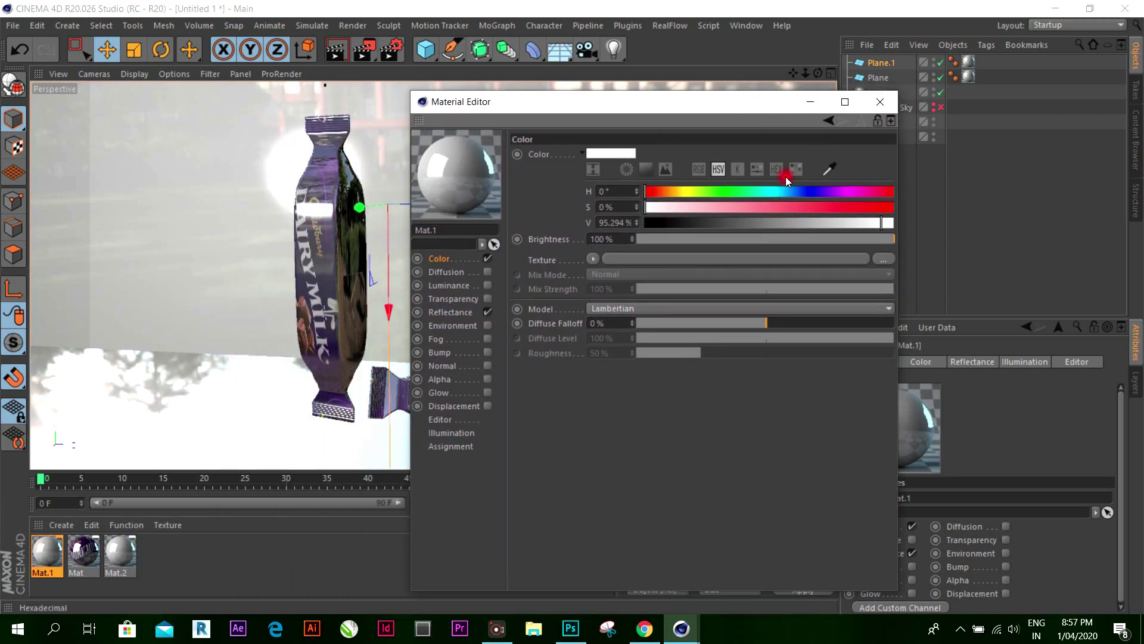
{"action": "left_click", "coordinate": [828, 174]}
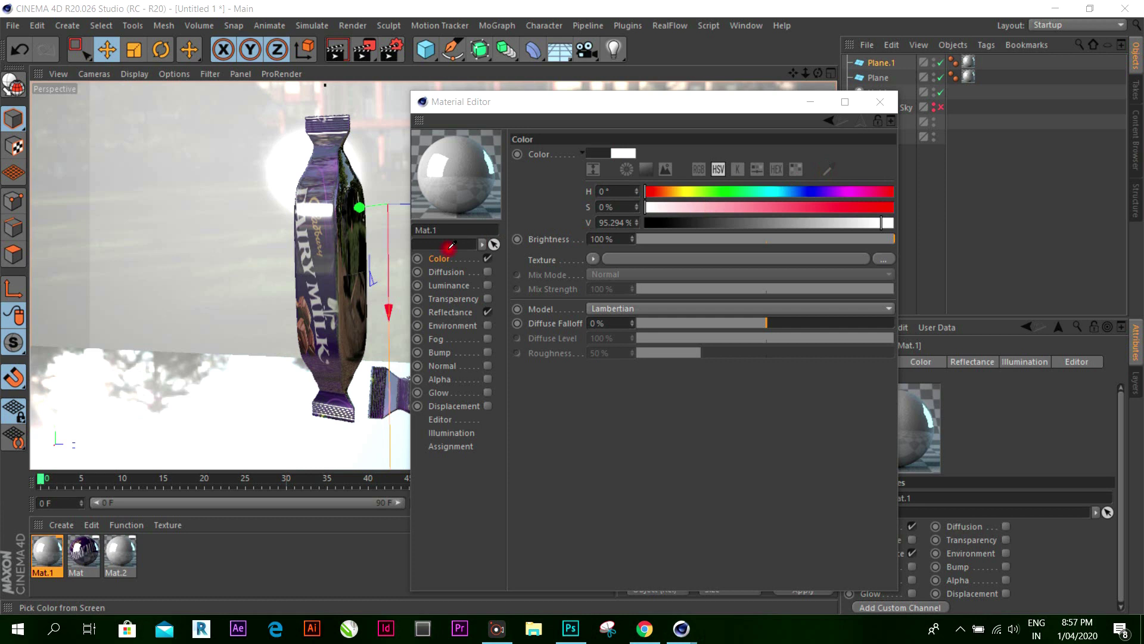
{"action": "left_click", "coordinate": [311, 264]}
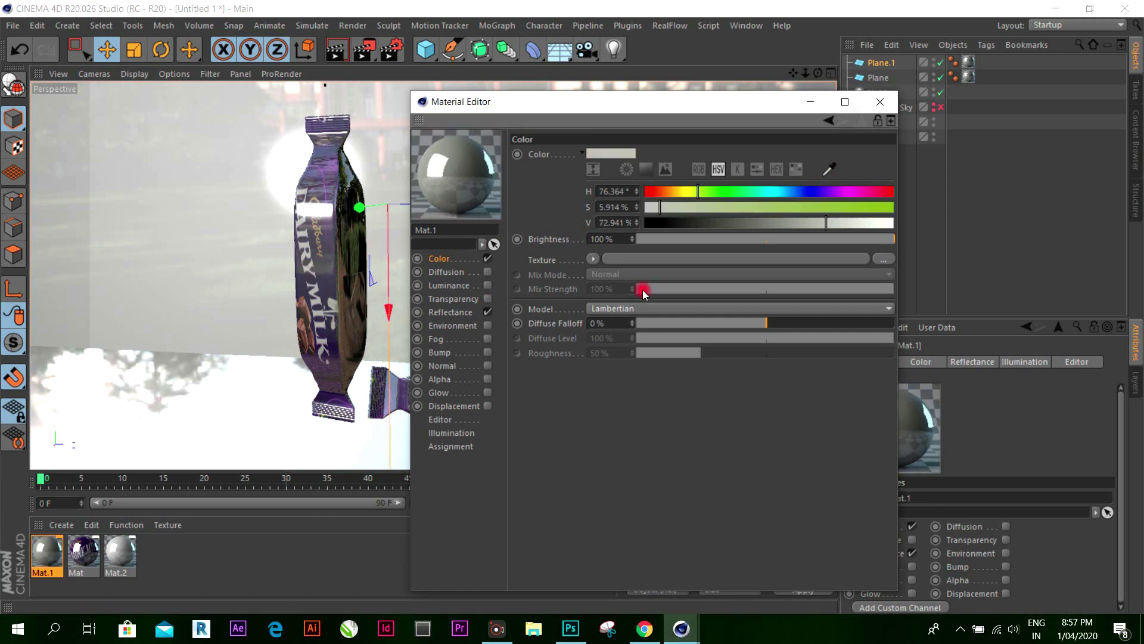
{"action": "left_click_drag", "start_coordinate": [828, 223], "coordinate": [901, 223]}
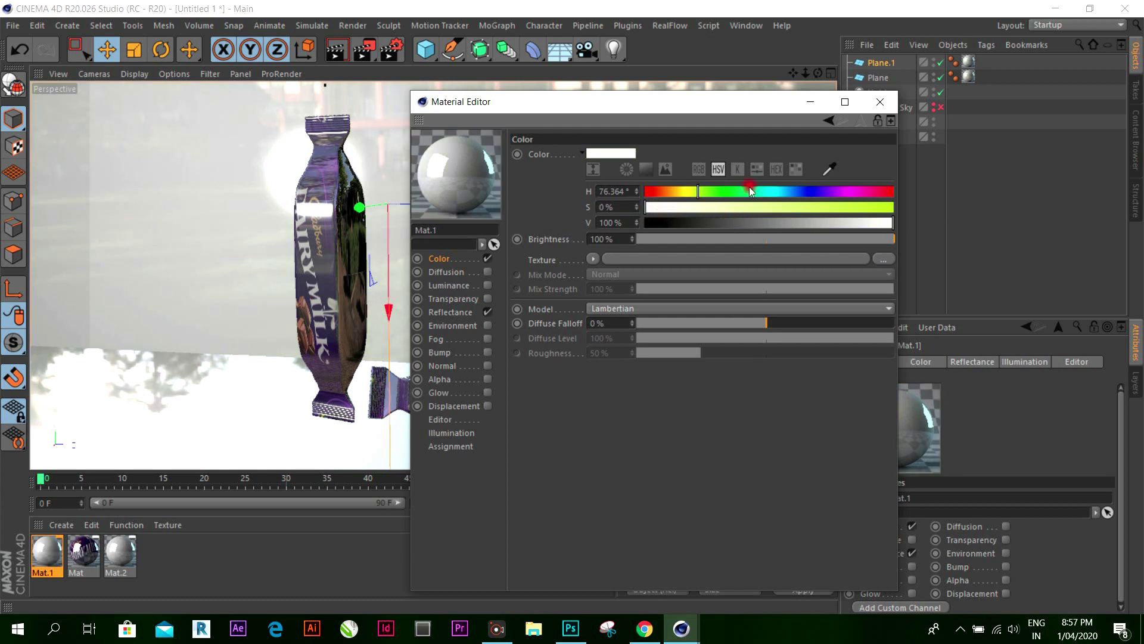
Step: Tone Mat.1's reflectance down to 20% reflection, 19% bump and 23% global brightness
{"action": "left_click", "coordinate": [450, 312]}
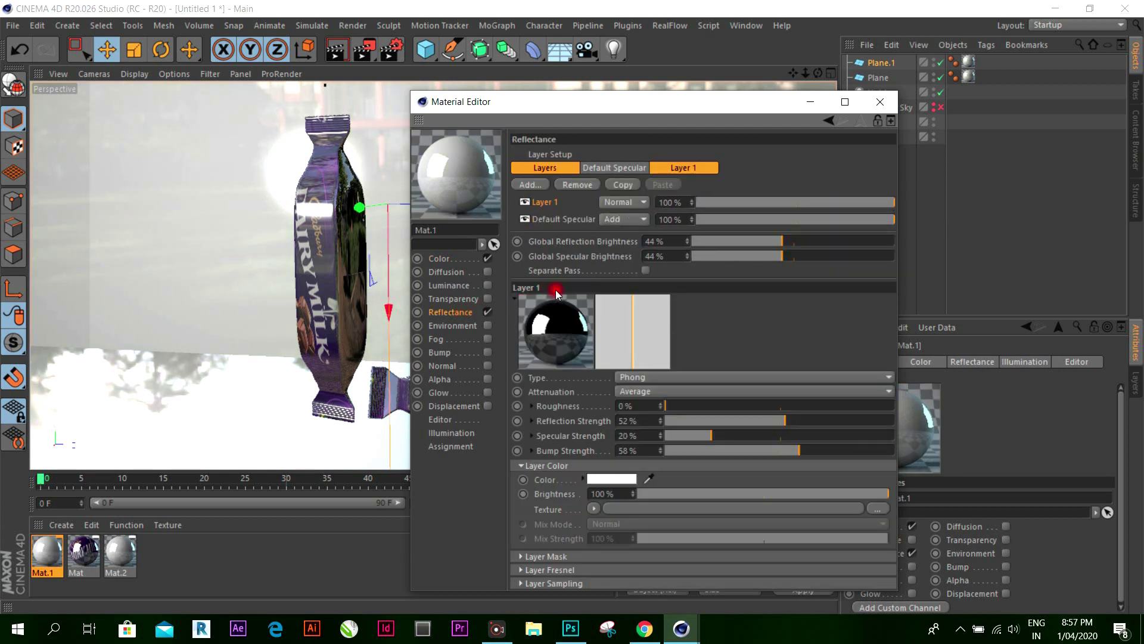
{"action": "left_click", "coordinate": [488, 313]}
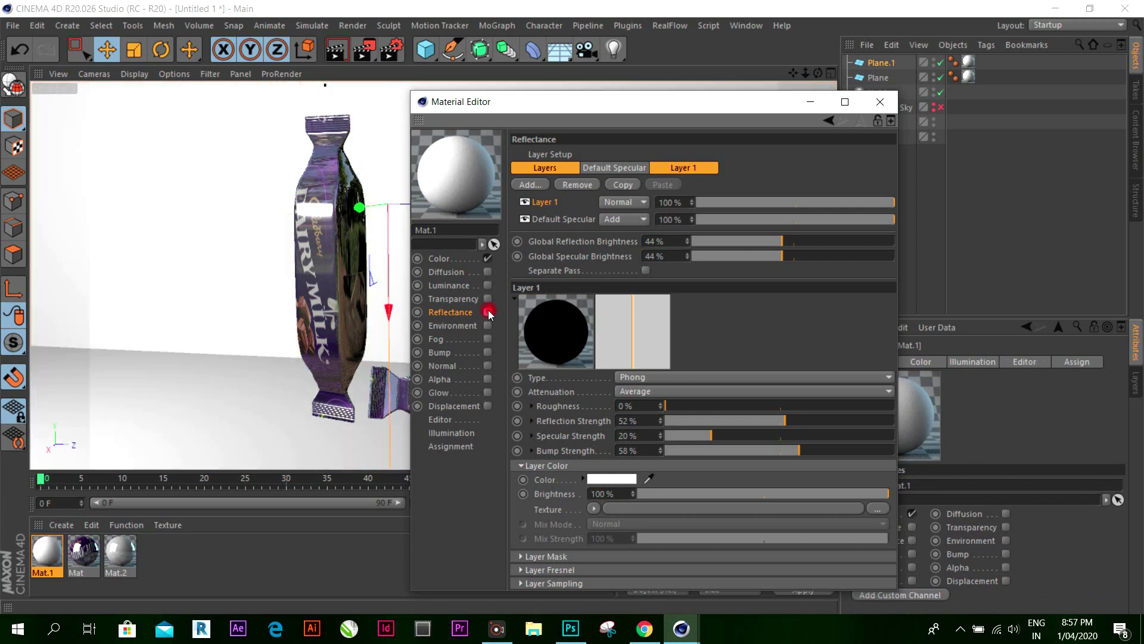
{"action": "left_click", "coordinate": [488, 312]}
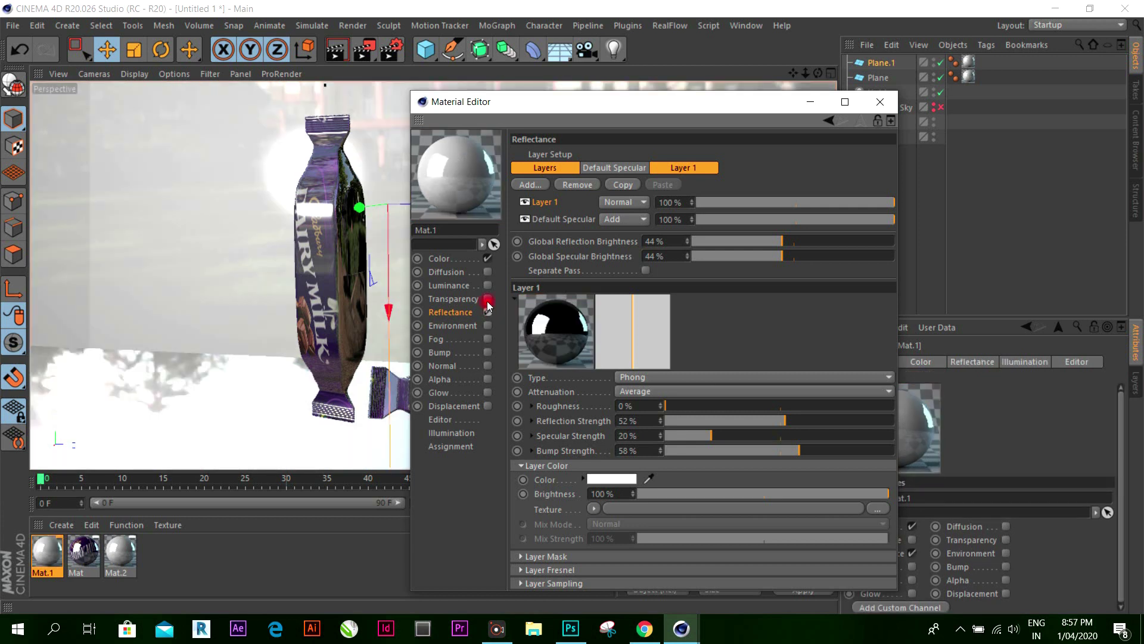
{"action": "left_click_drag", "start_coordinate": [720, 421], "coordinate": [710, 452]}
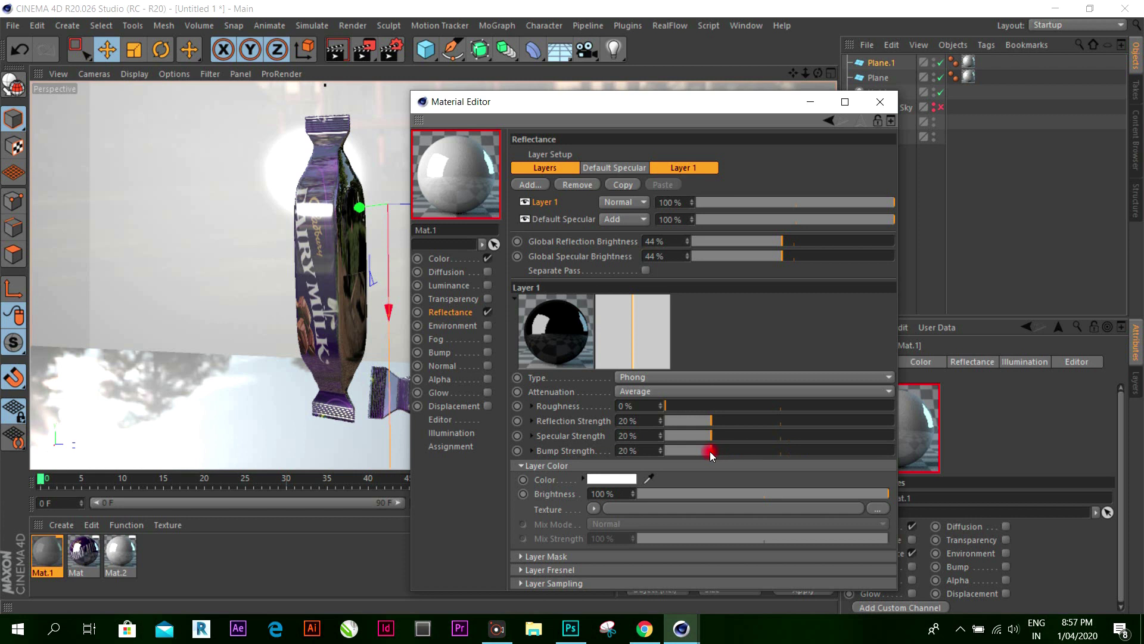
{"action": "left_click_drag", "start_coordinate": [751, 241], "coordinate": [738, 241]}
{"action": "left_click", "coordinate": [738, 255]}
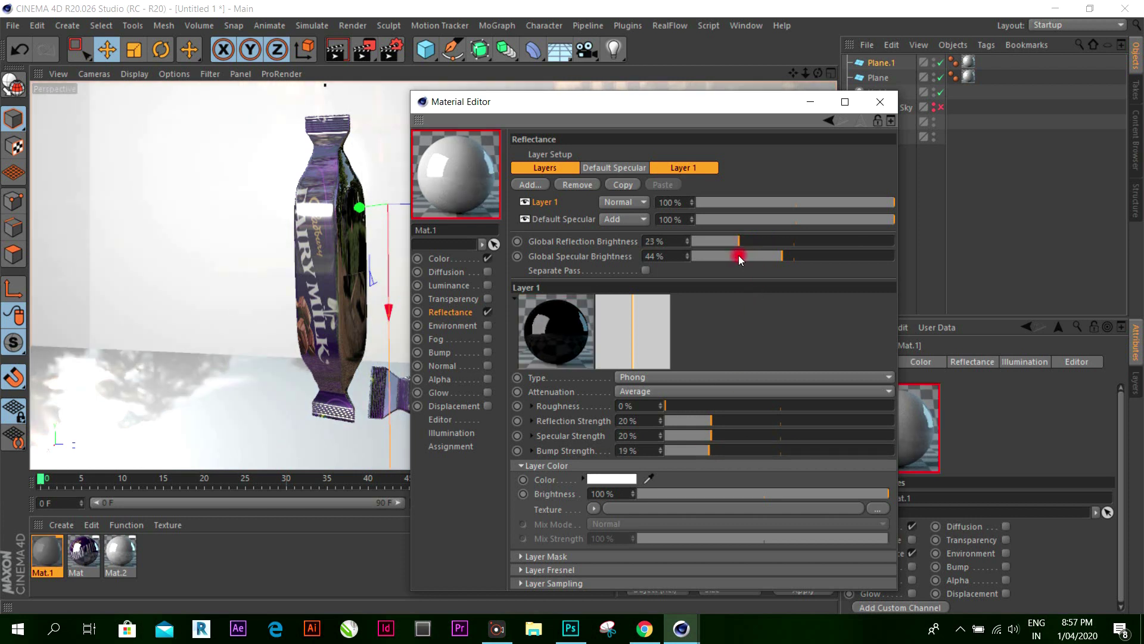
{"action": "left_click", "coordinate": [890, 109]}
{"action": "double_click", "coordinate": [134, 551]}
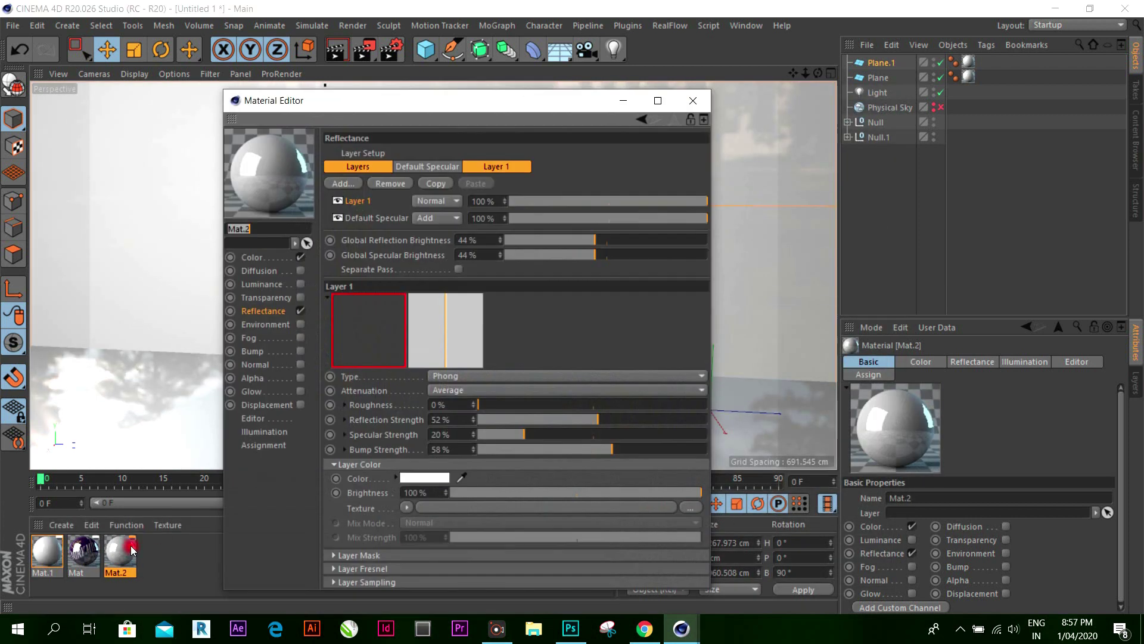
Step: Darken Mat.2's colour to a mid grey of about 38% value
{"action": "left_click", "coordinate": [254, 256]}
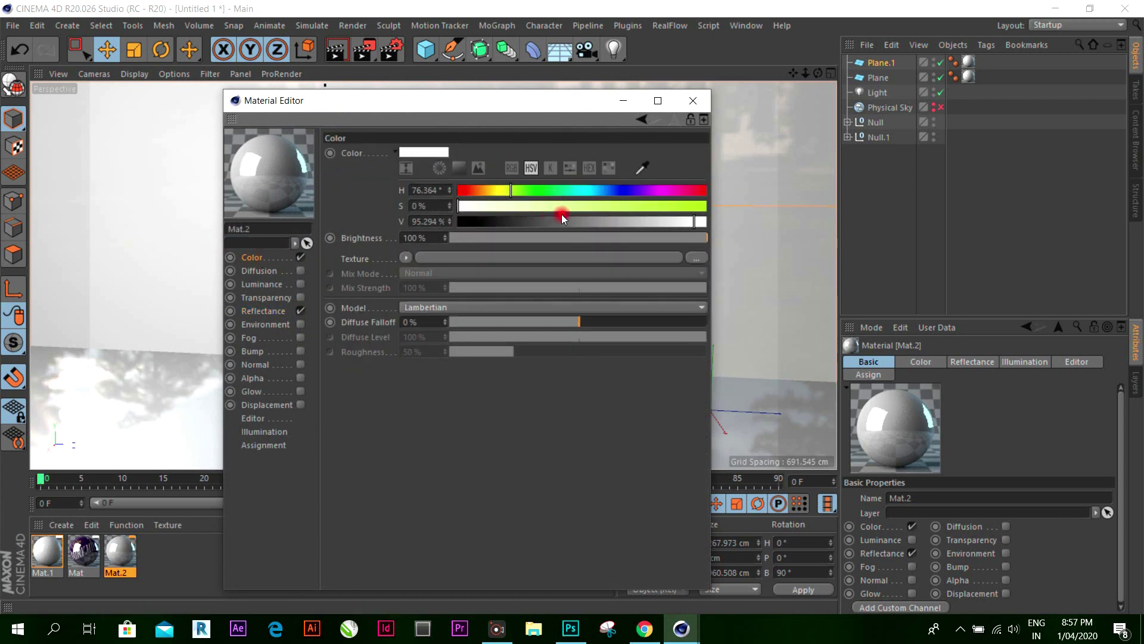
{"action": "left_click_drag", "start_coordinate": [561, 216], "coordinate": [545, 223]}
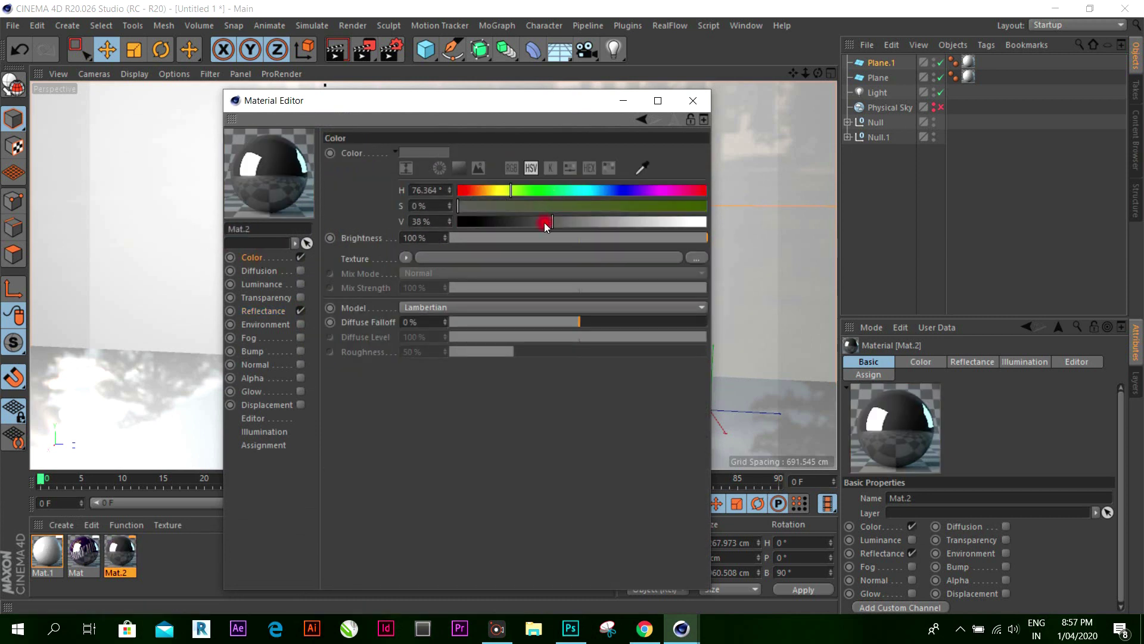
{"action": "left_click", "coordinate": [693, 100]}
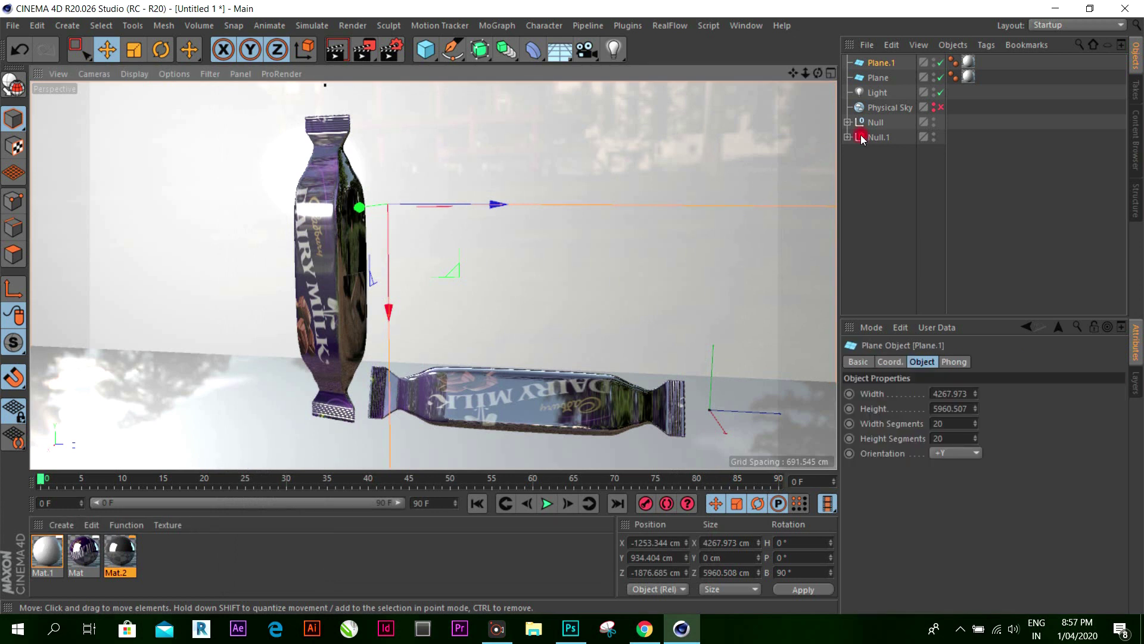
Step: Swap the Plane.1 backdrop's old material for Mat.2 and run a test render
{"action": "left_click", "coordinate": [969, 62]}
{"action": "key", "text": "Delete"}
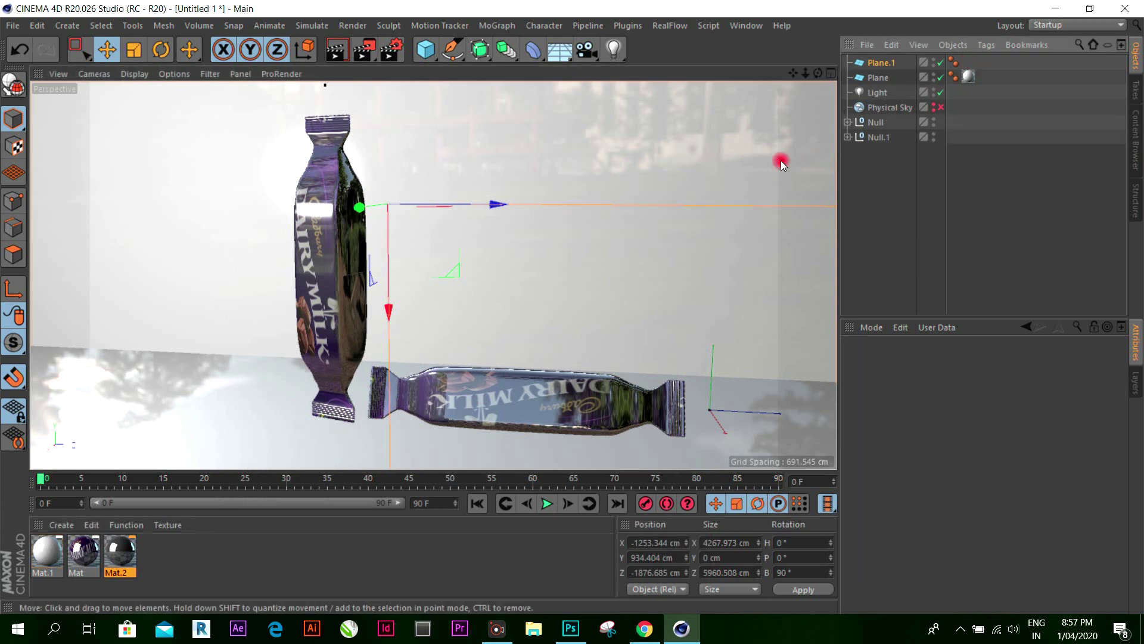
{"action": "right_click", "coordinate": [132, 552]}
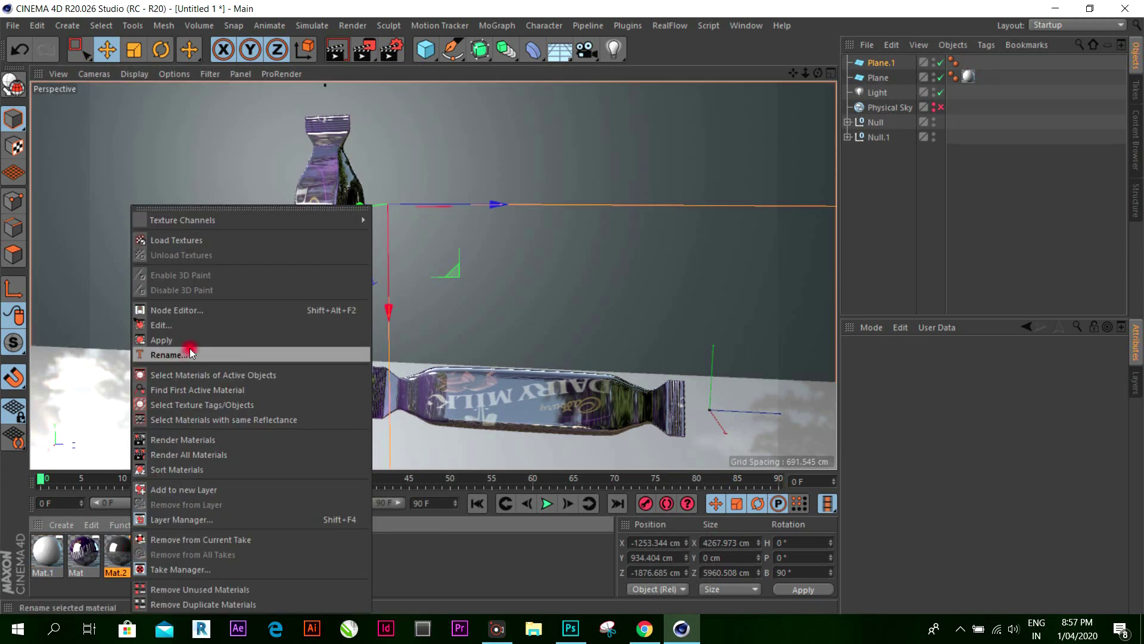
{"action": "left_click", "coordinate": [191, 344]}
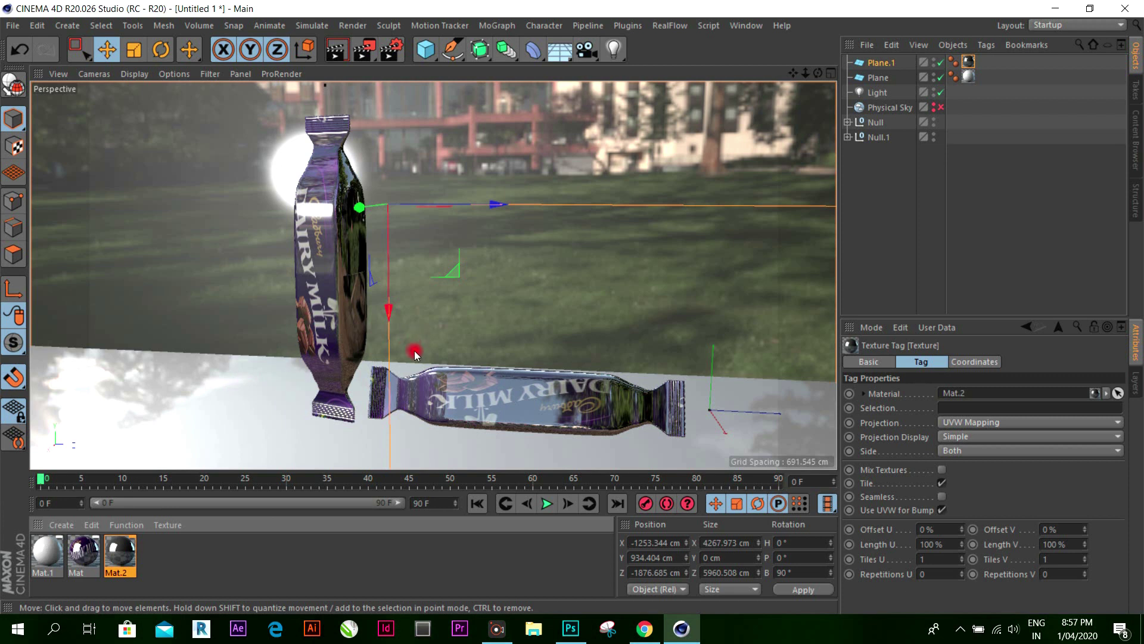
{"action": "left_click", "coordinate": [329, 53]}
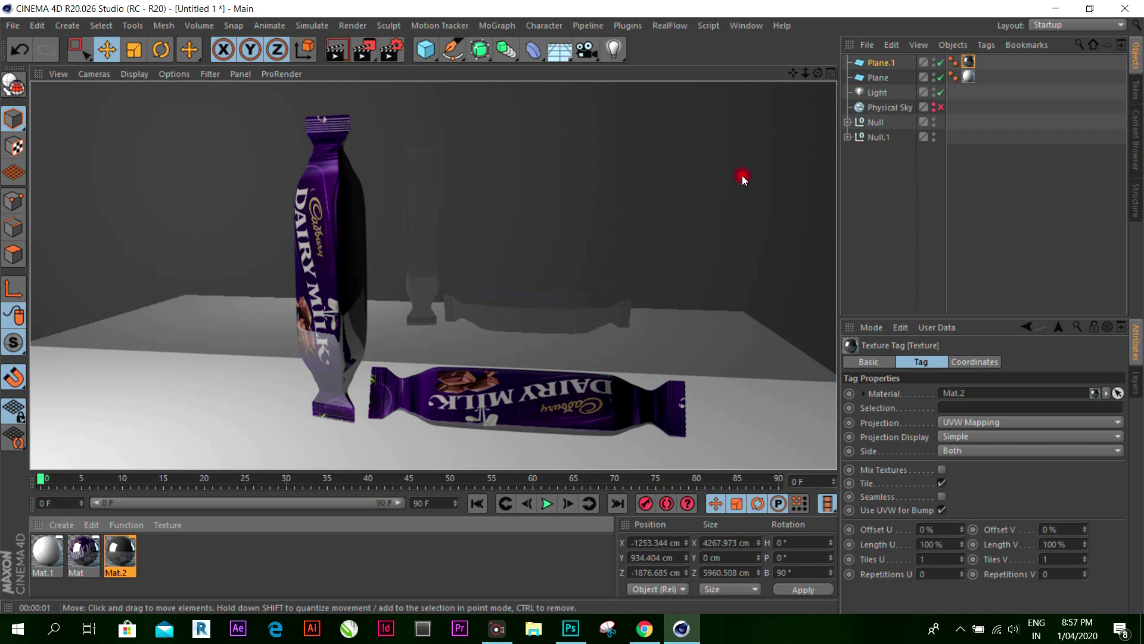
Step: Orbit to reframe both chocolate bars and render the view again
{"action": "left_click_drag", "start_coordinate": [817, 74], "coordinate": [573, 306]}
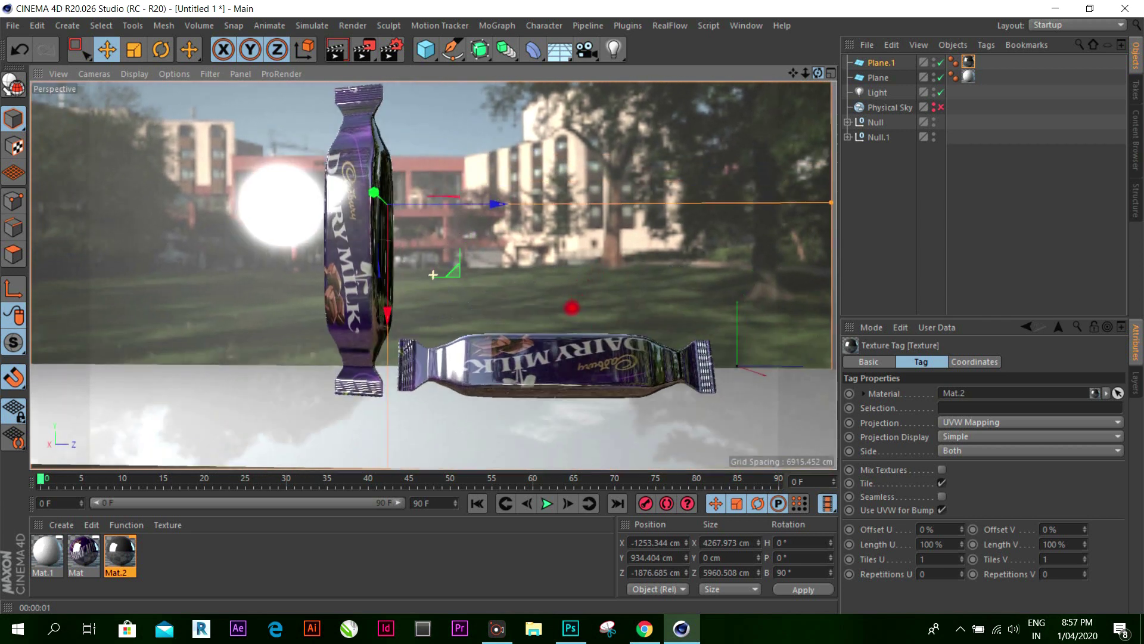
{"action": "left_click_drag", "start_coordinate": [572, 306], "coordinate": [571, 307]}
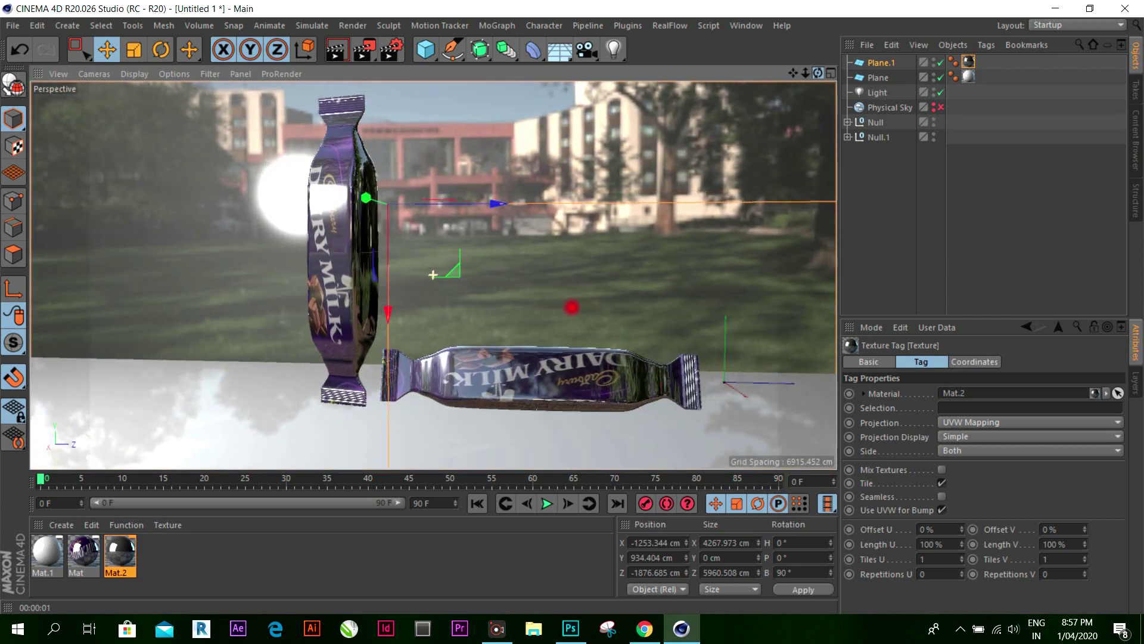
{"action": "left_click", "coordinate": [337, 56]}
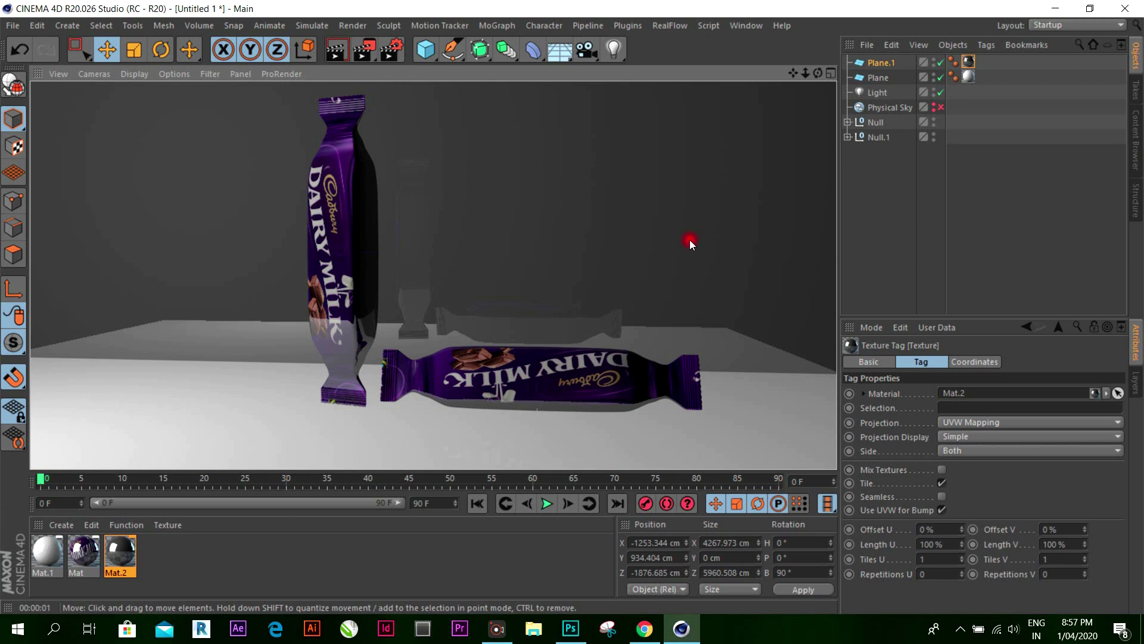
{"action": "left_click", "coordinate": [628, 219]}
Step: Turn off Mat.2's Color and Reflectance and enable a white Luminance channel
{"action": "double_click", "coordinate": [125, 556]}
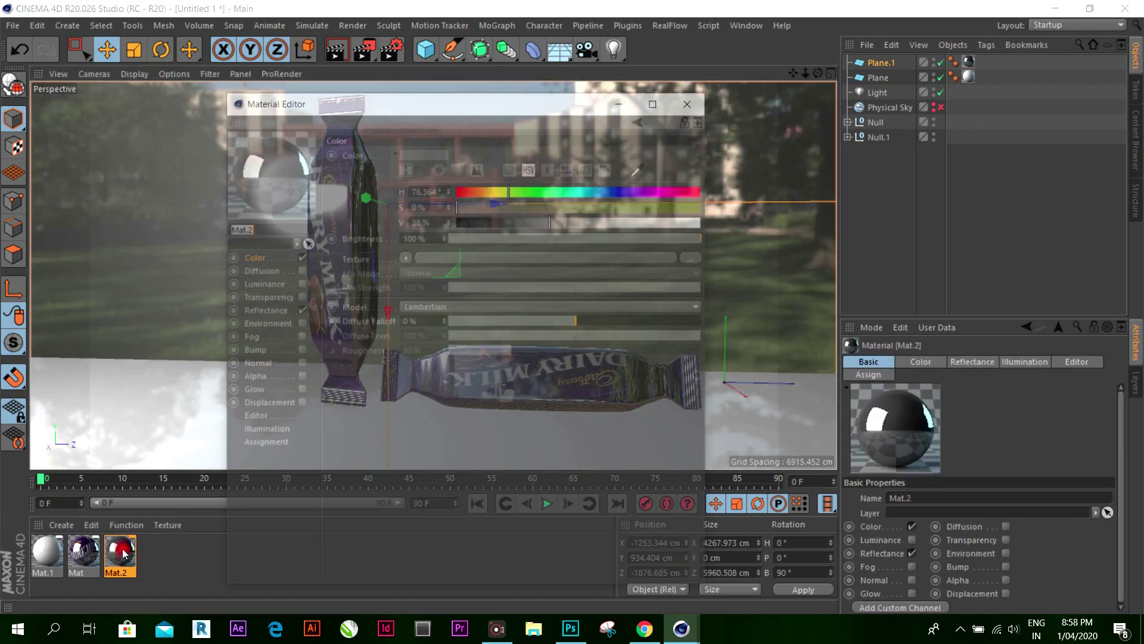
{"action": "left_click", "coordinate": [301, 311]}
{"action": "left_click", "coordinate": [301, 257]}
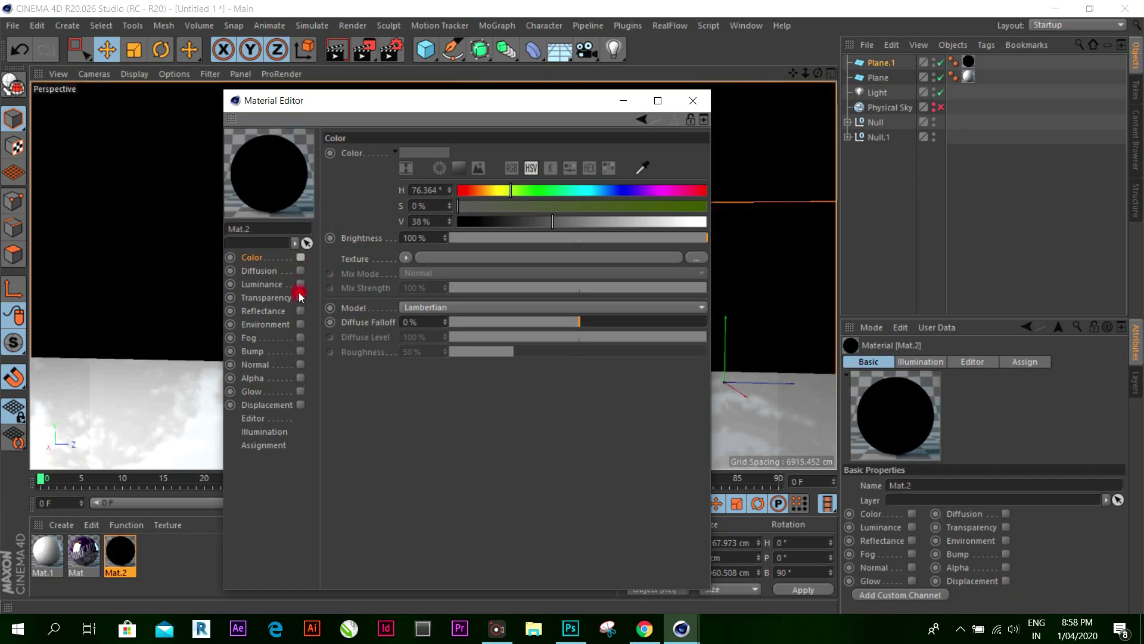
{"action": "left_click", "coordinate": [300, 284]}
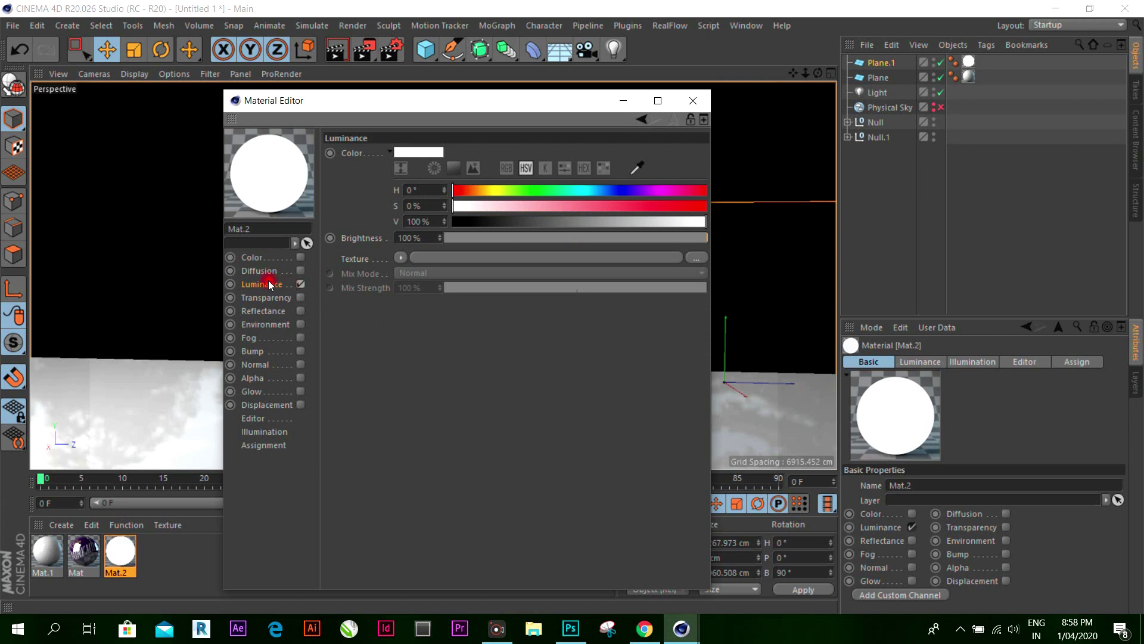
Step: Switch Mat.2 from Luminance to Transparency with refraction 1.2, then test-render it
{"action": "left_click", "coordinate": [300, 285]}
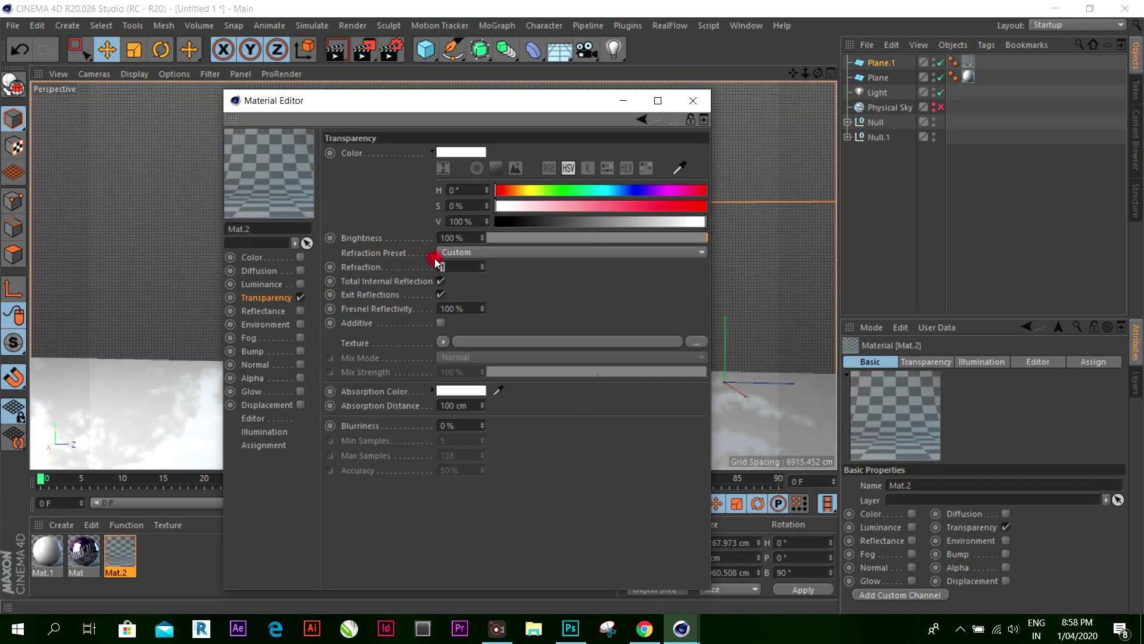
{"action": "type", "text": ".2"}
{"action": "key", "text": "Return"}
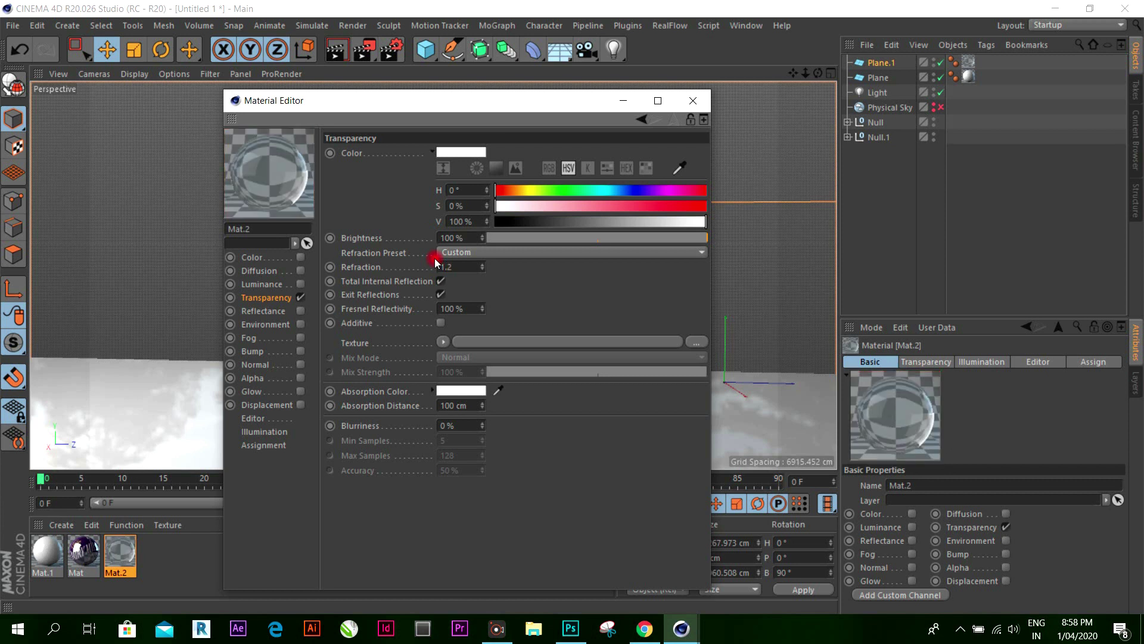
{"action": "left_click", "coordinate": [693, 100]}
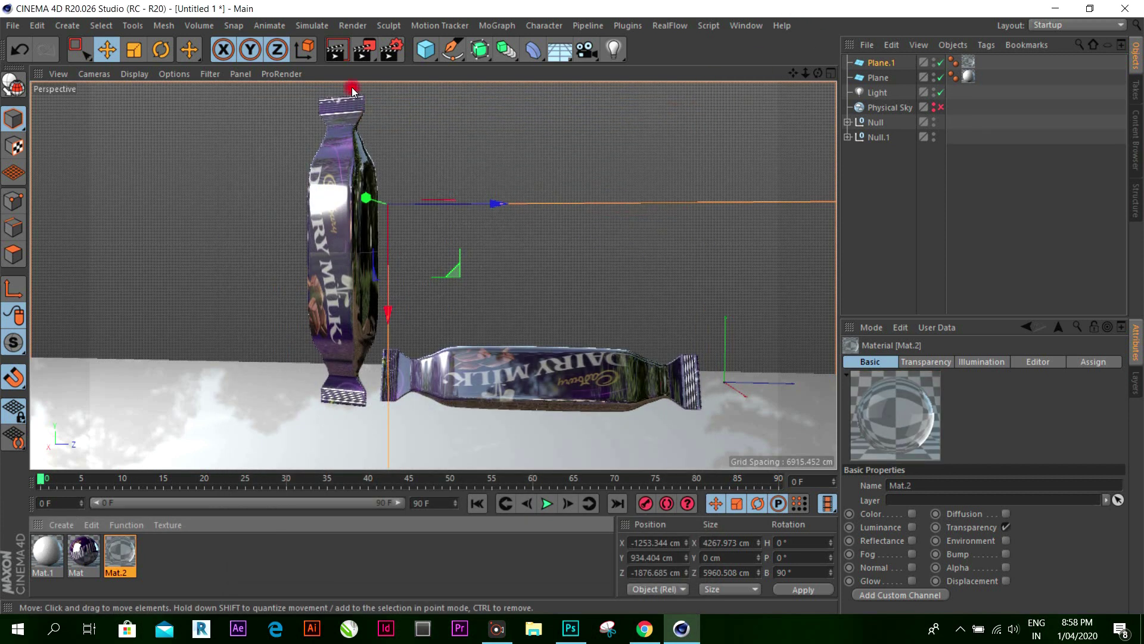
{"action": "left_click", "coordinate": [335, 55]}
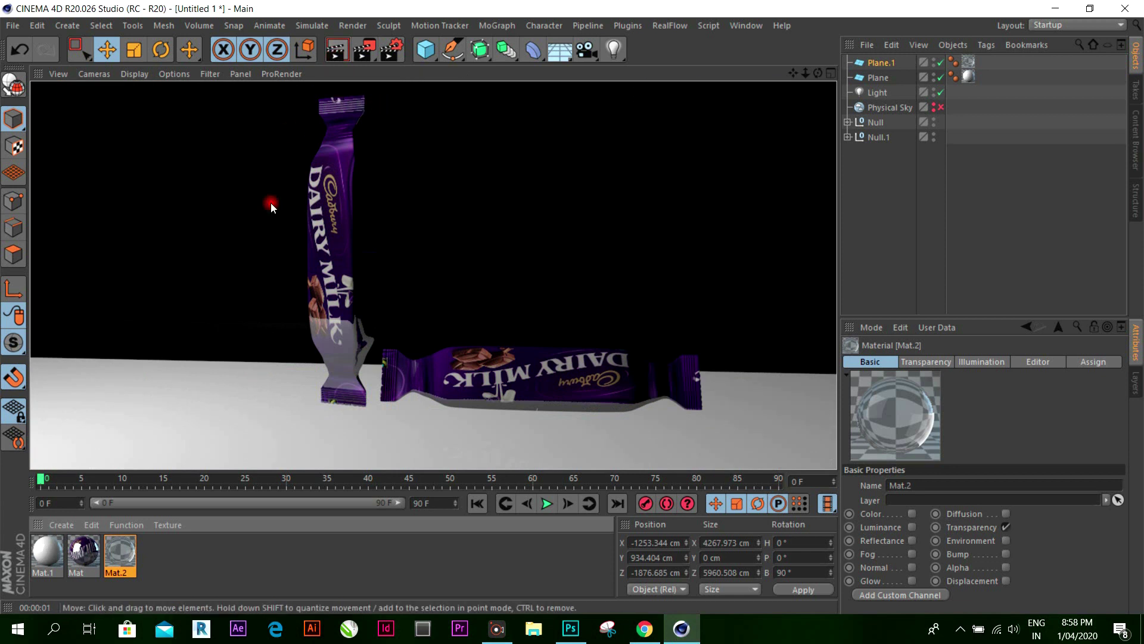
Step: Delete the material tags from the floor Plane and the Plane.1 backdrop
{"action": "left_click", "coordinate": [222, 387]}
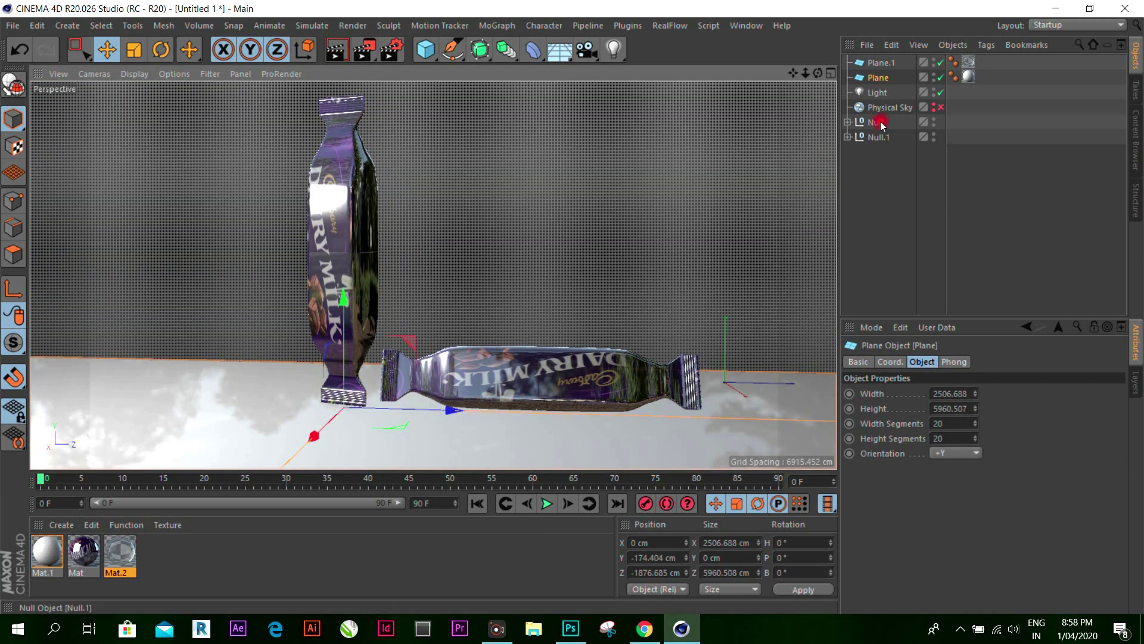
{"action": "left_click_drag", "start_coordinate": [145, 538], "coordinate": [971, 77]}
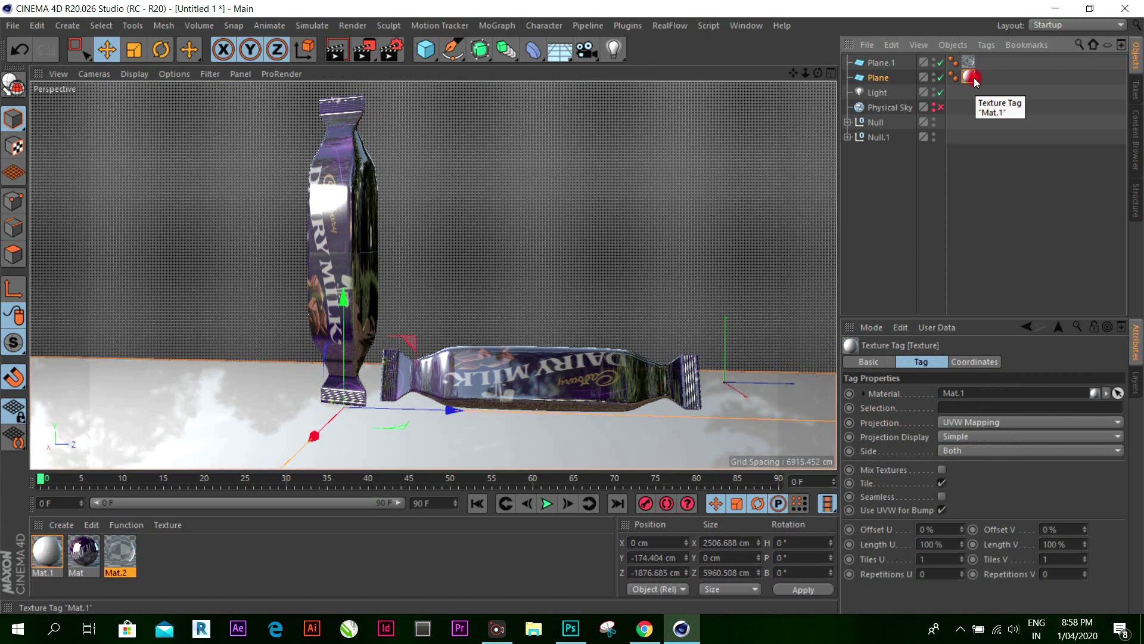
{"action": "key", "text": "Delete"}
{"action": "left_click", "coordinate": [969, 61]}
{"action": "key", "text": "Delete"}
Step: Assign Mat.2 to the floor Plane and Mat.1 to the Plane.1 backdrop
{"action": "left_click", "coordinate": [916, 77]}
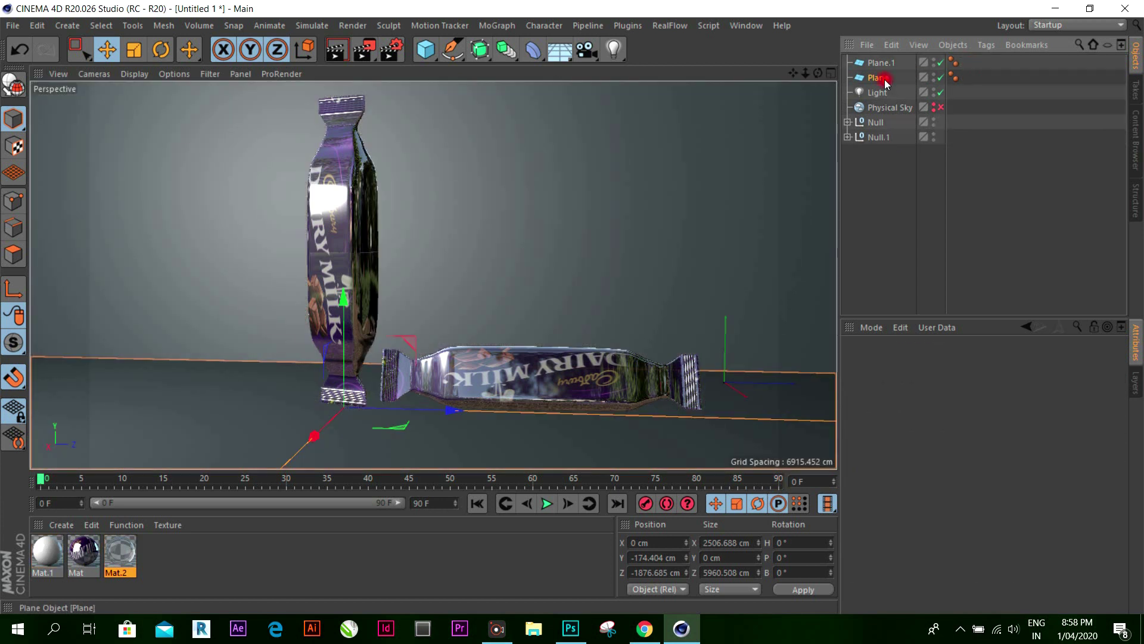
{"action": "right_click", "coordinate": [119, 553]}
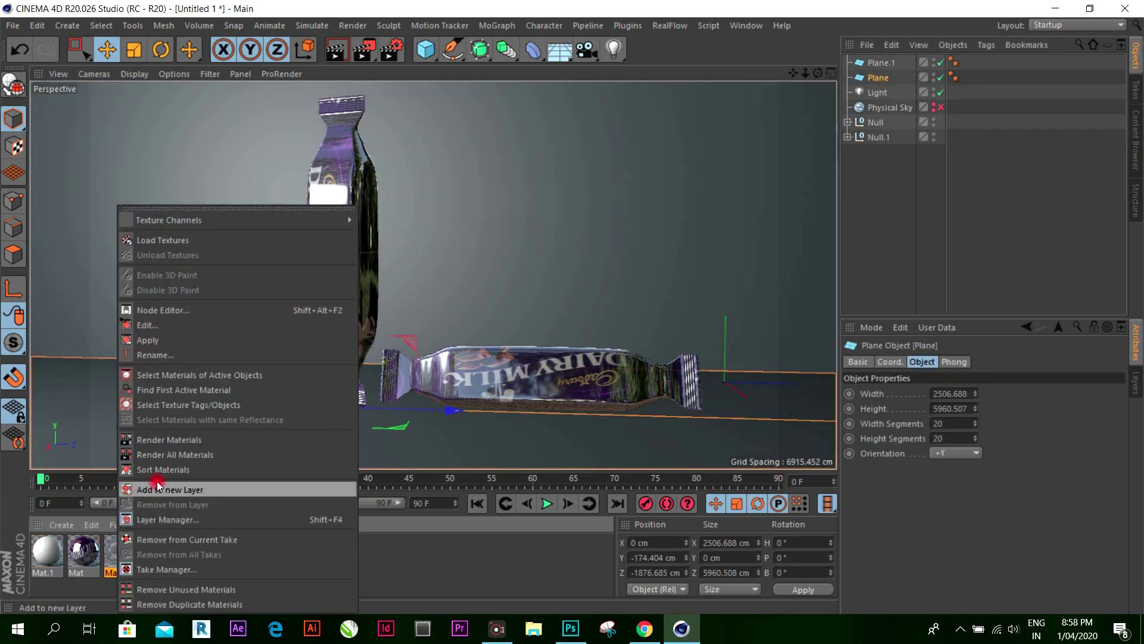
{"action": "left_click", "coordinate": [196, 346]}
{"action": "left_click", "coordinate": [209, 246]}
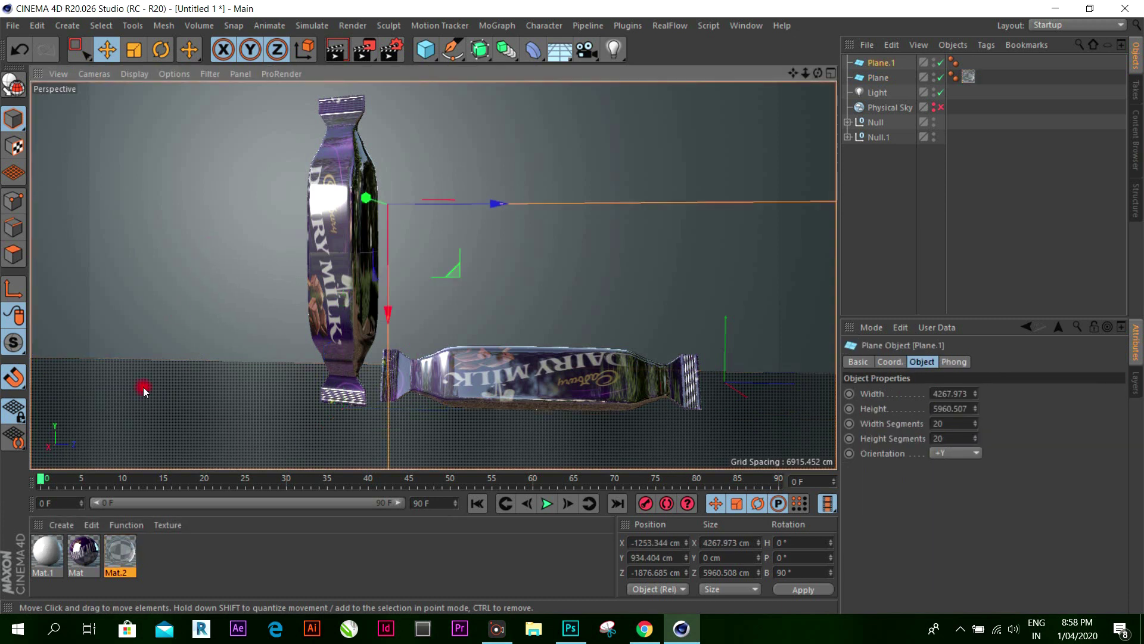
{"action": "right_click", "coordinate": [53, 538]}
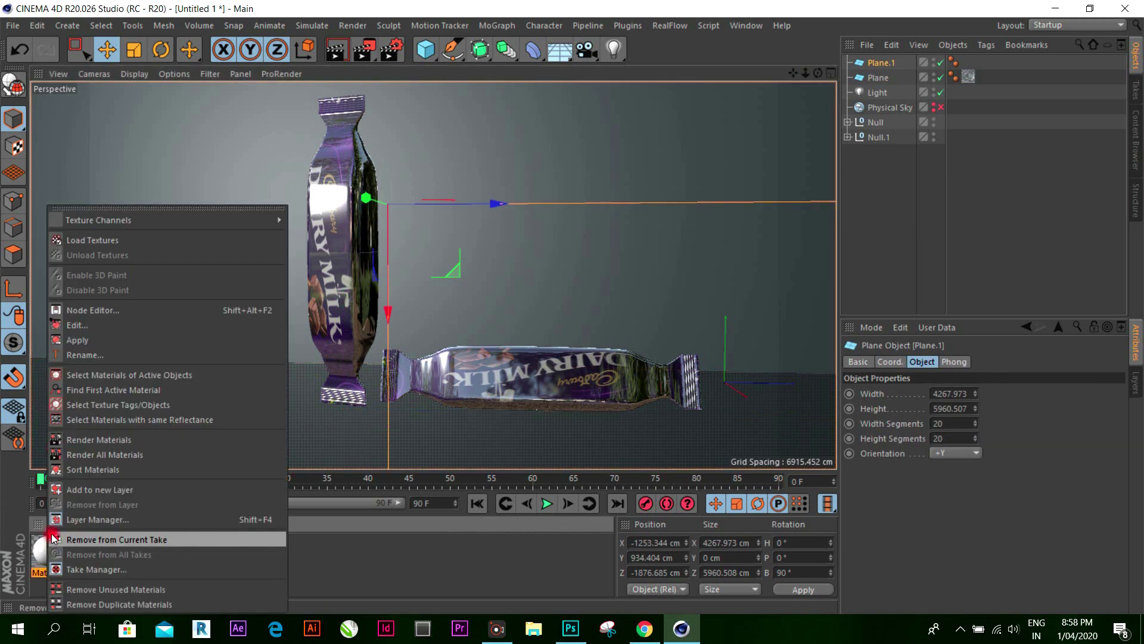
{"action": "left_click", "coordinate": [90, 339]}
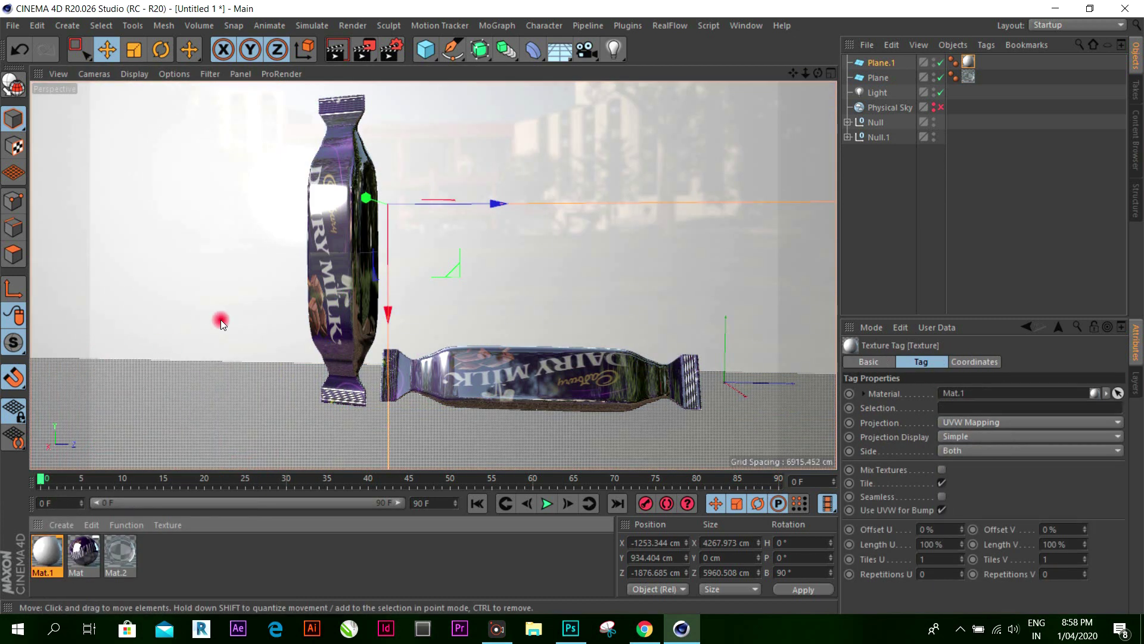
Step: Run a test render, orbit slightly and select the scene light
{"action": "left_click", "coordinate": [337, 52]}
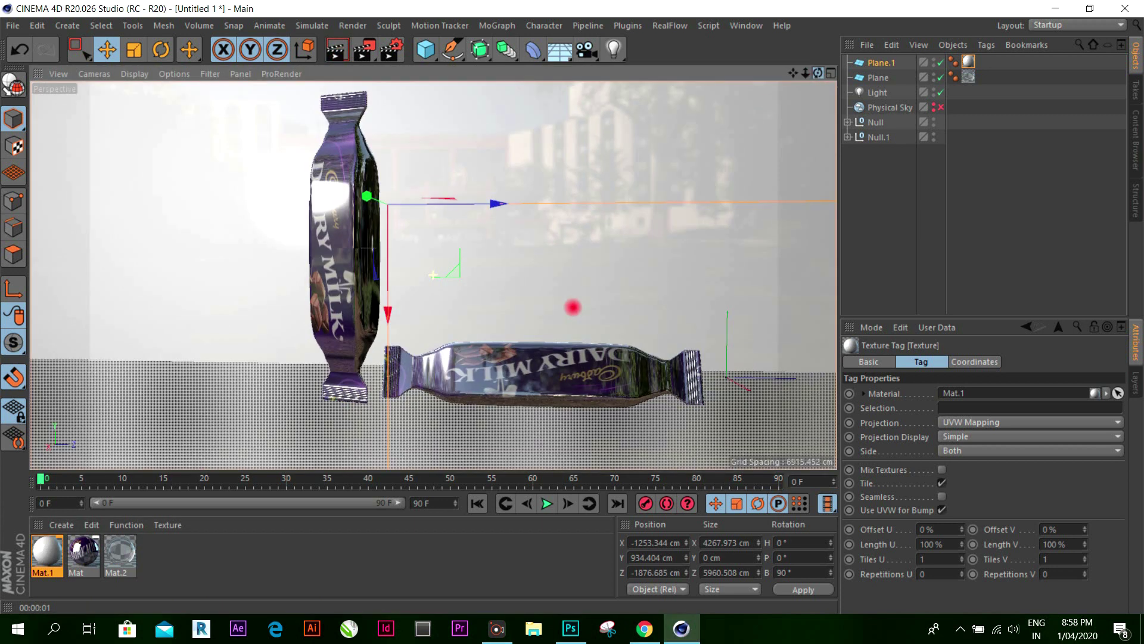
{"action": "left_click_drag", "start_coordinate": [817, 74], "coordinate": [572, 306]}
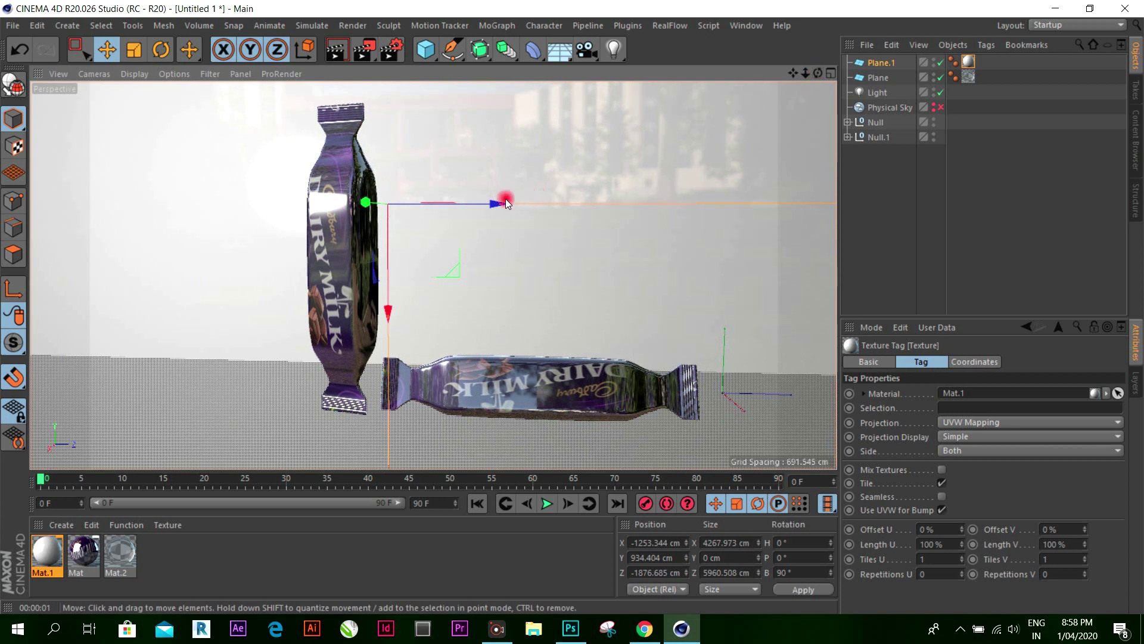
{"action": "left_click", "coordinate": [888, 92]}
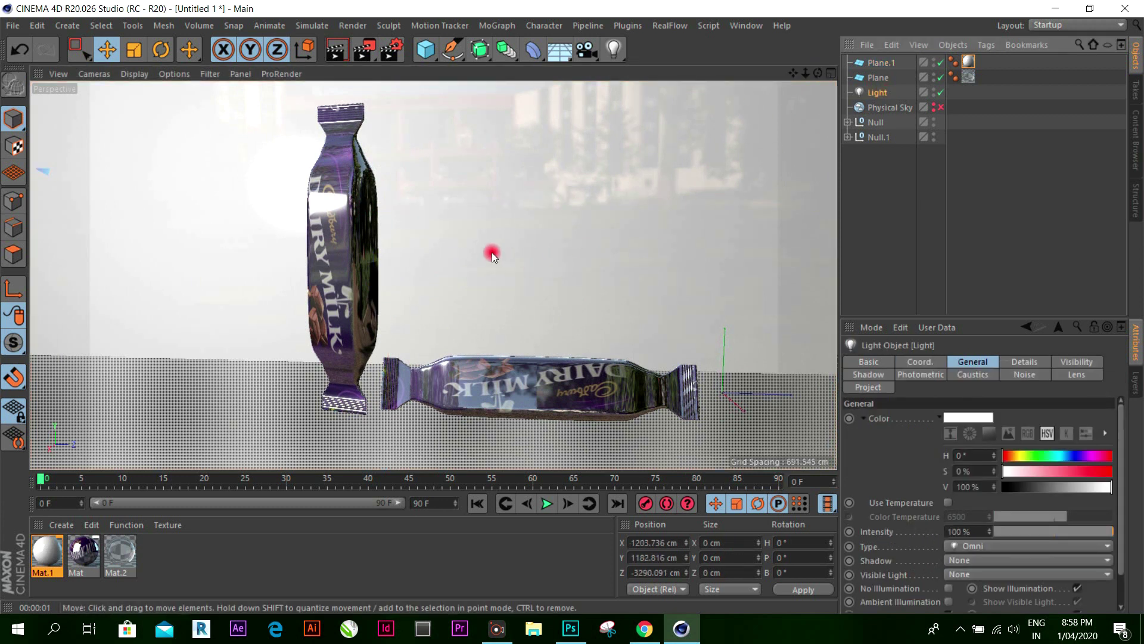
Step: Try moving the light up, left and along X, then delete it
{"action": "scroll", "coordinate": [505, 240], "scroll_direction": "down", "scroll_amount": 3}
{"action": "scroll", "coordinate": [394, 216], "scroll_direction": "down", "scroll_amount": 3}
{"action": "mouse_move", "coordinate": [395, 215]}
{"action": "left_mouse_down"}
{"action": "mouse_move", "coordinate": [366, 205]}
{"action": "mouse_move", "coordinate": [668, 223]}
{"action": "left_mouse_up"}
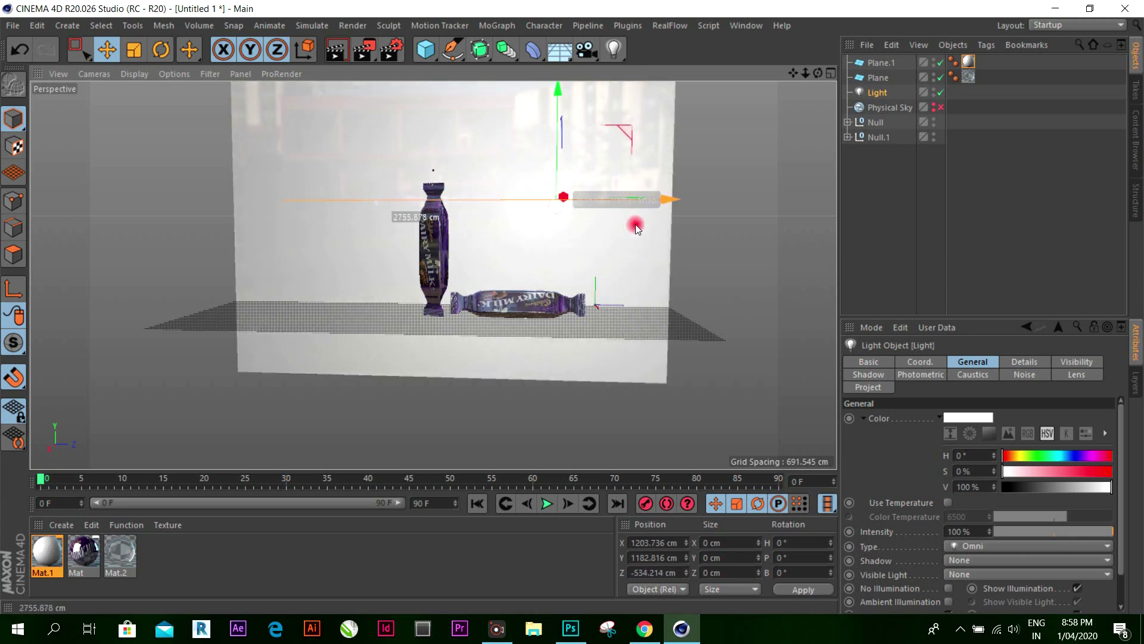
{"action": "left_click_drag", "start_coordinate": [669, 223], "coordinate": [563, 191], "text": "alt"}
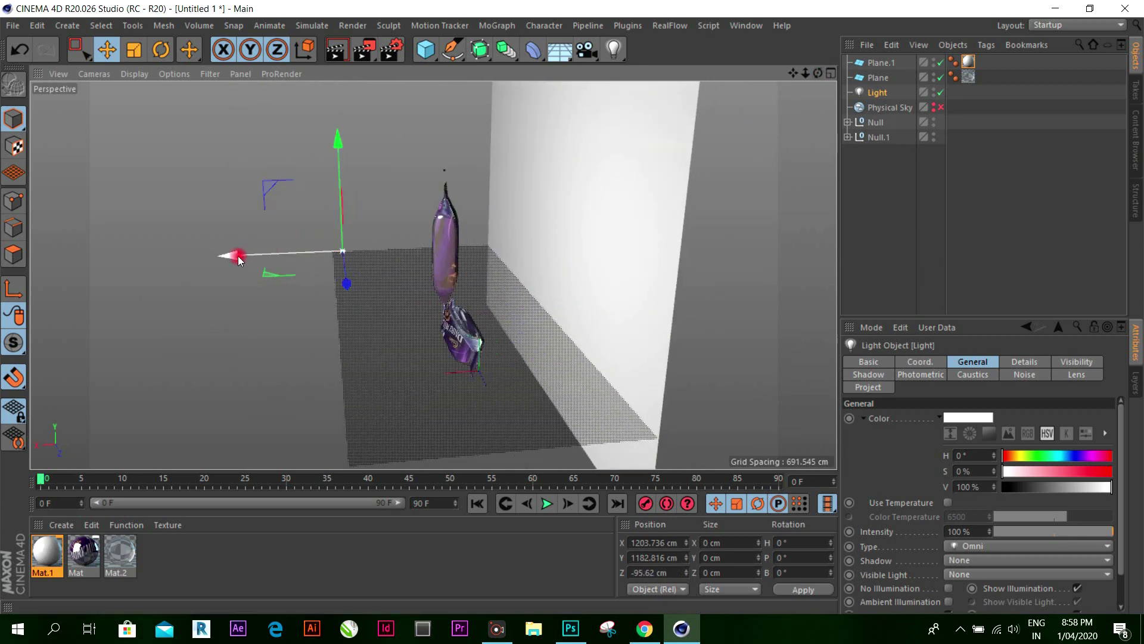
{"action": "left_click_drag", "start_coordinate": [238, 256], "coordinate": [212, 258]}
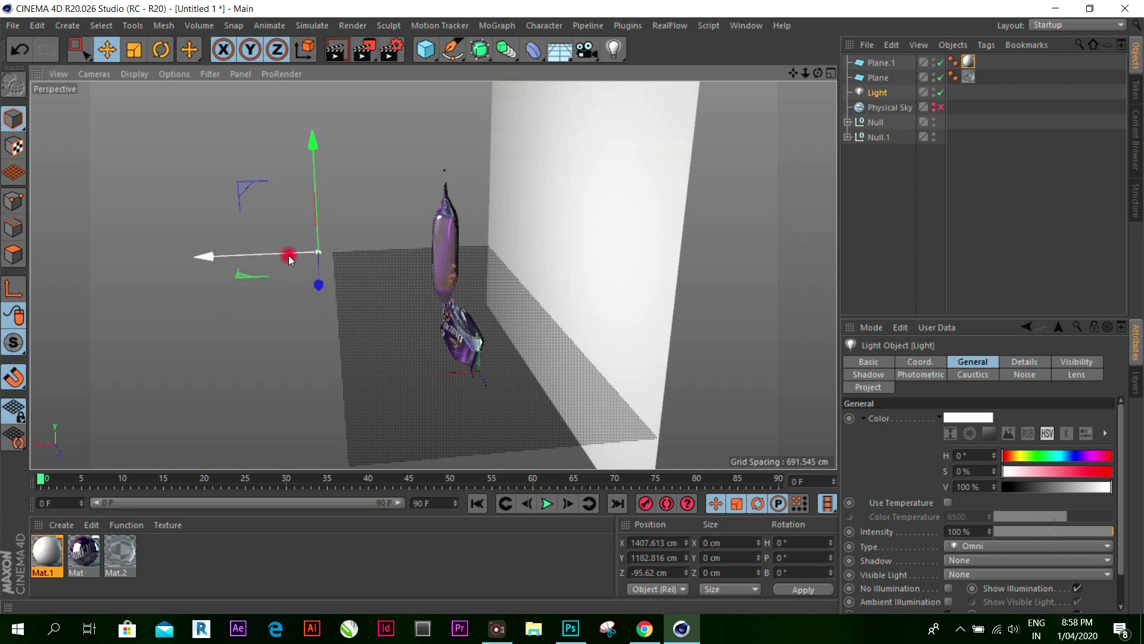
{"action": "key", "text": "Delete"}
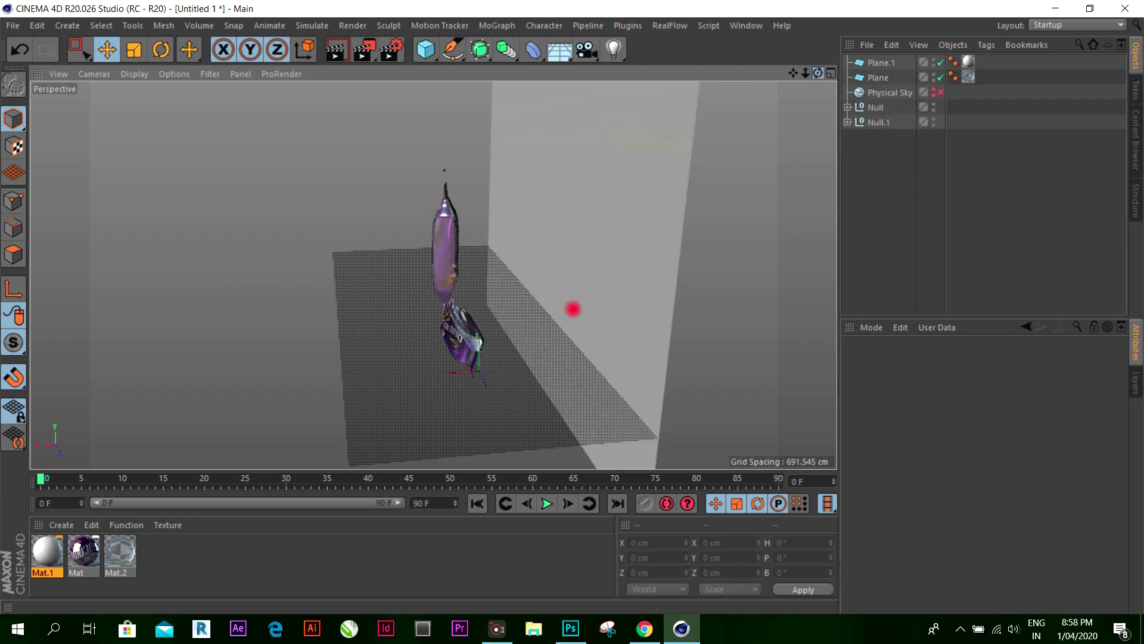
Step: Orbit and zoom back to a head-on view of the wall and both wrappers
{"action": "left_click_drag", "start_coordinate": [573, 309], "coordinate": [405, 186], "text": "alt"}
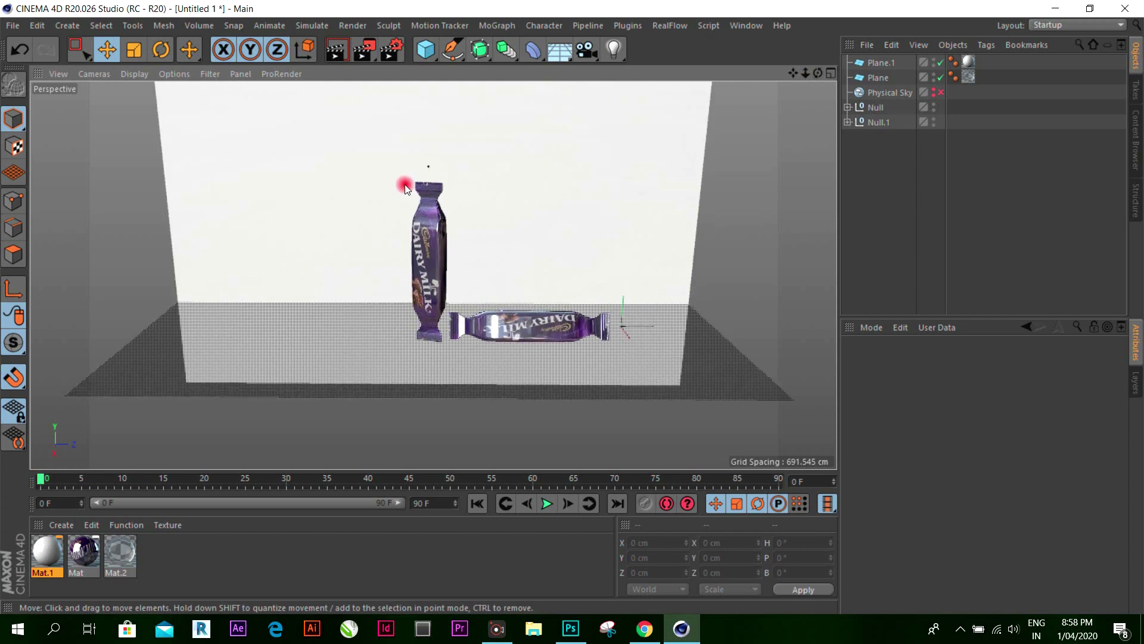
{"action": "mouse_move", "coordinate": [405, 186]}
{"action": "right_mouse_down", "text": "alt"}
{"action": "mouse_move", "coordinate": [463, 238]}
{"action": "mouse_move", "coordinate": [622, 228]}
{"action": "right_mouse_up", "text": "alt"}
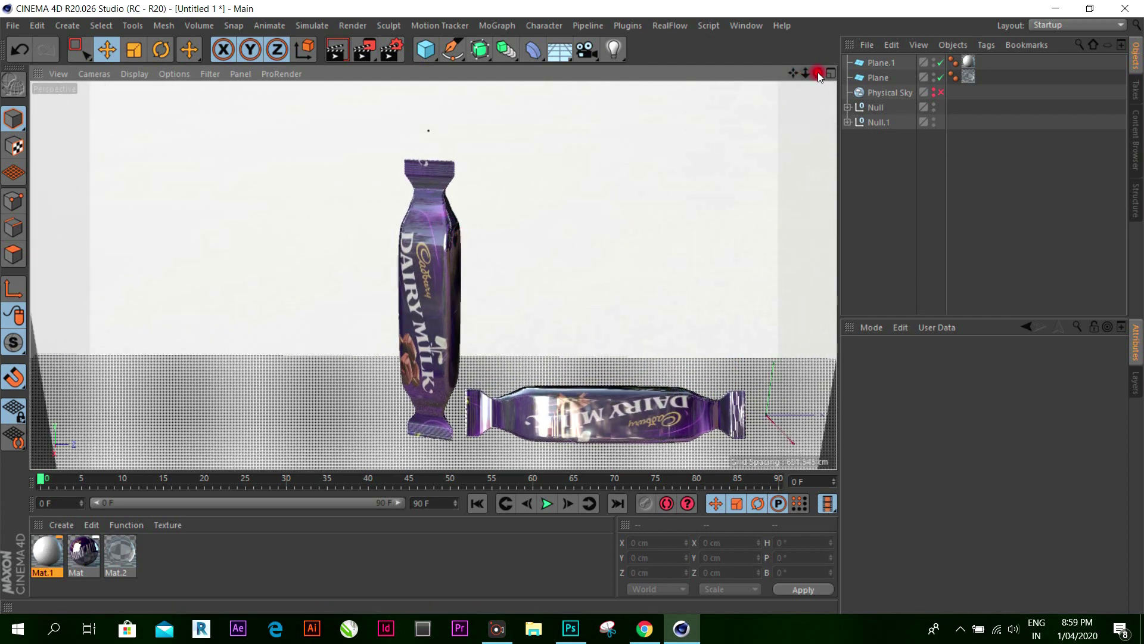
{"action": "mouse_move", "coordinate": [819, 74]}
{"action": "left_mouse_down"}
{"action": "mouse_move", "coordinate": [572, 304]}
{"action": "mouse_move", "coordinate": [434, 275]}
{"action": "mouse_move", "coordinate": [714, 55]}
{"action": "left_mouse_up"}
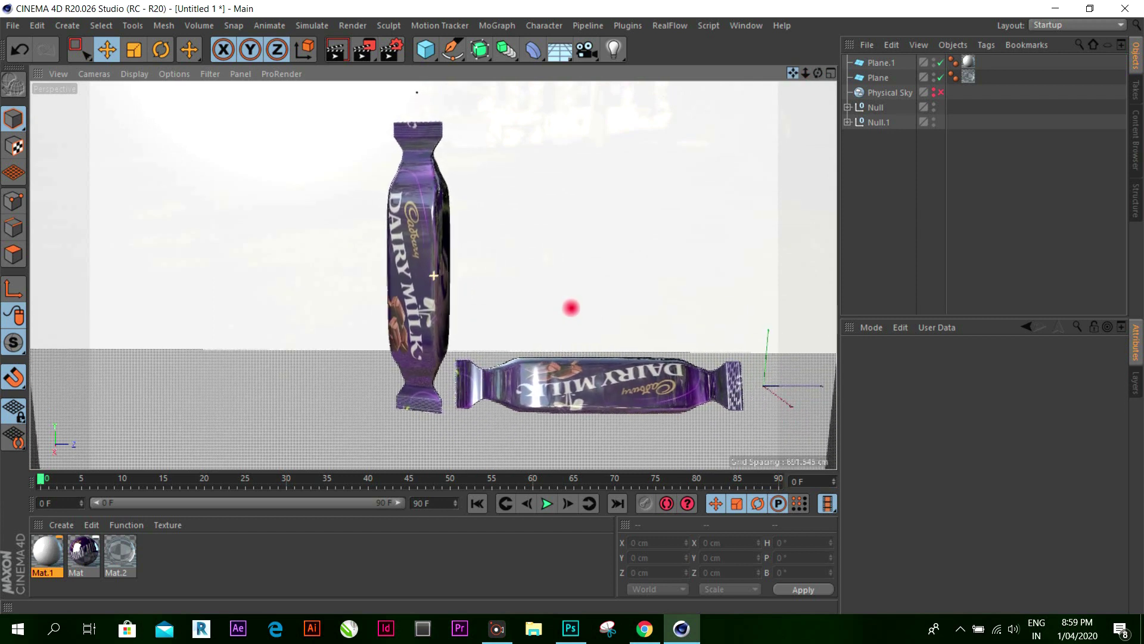
Step: Add a Sky object, preview it in a render, then delete it
{"action": "left_click", "coordinate": [573, 60]}
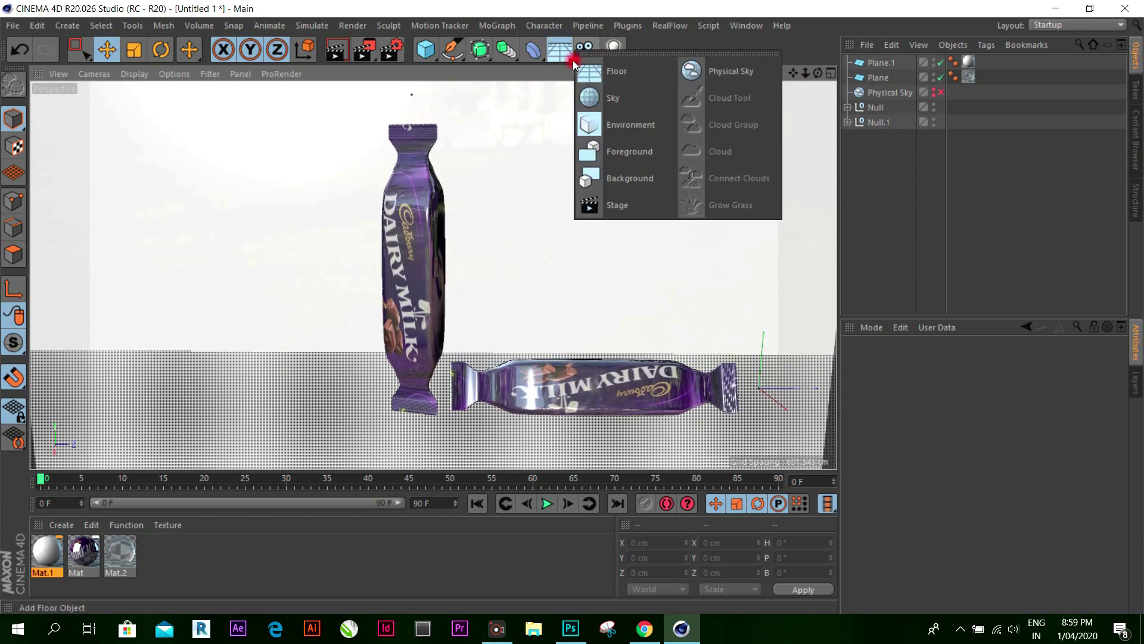
{"action": "left_click", "coordinate": [667, 91]}
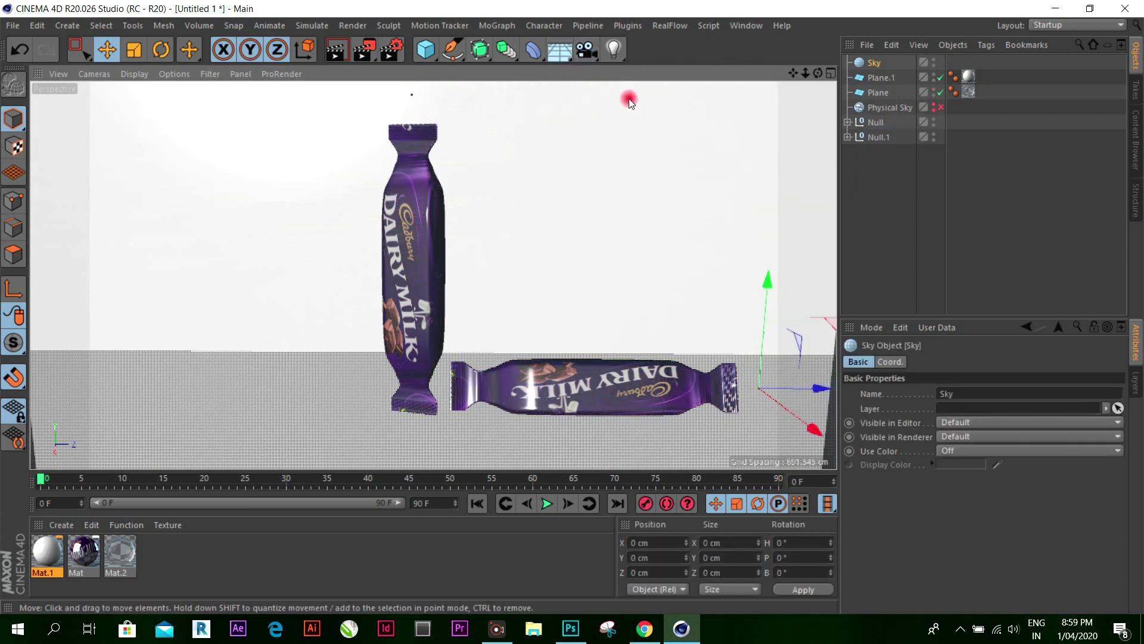
{"action": "left_click", "coordinate": [337, 55]}
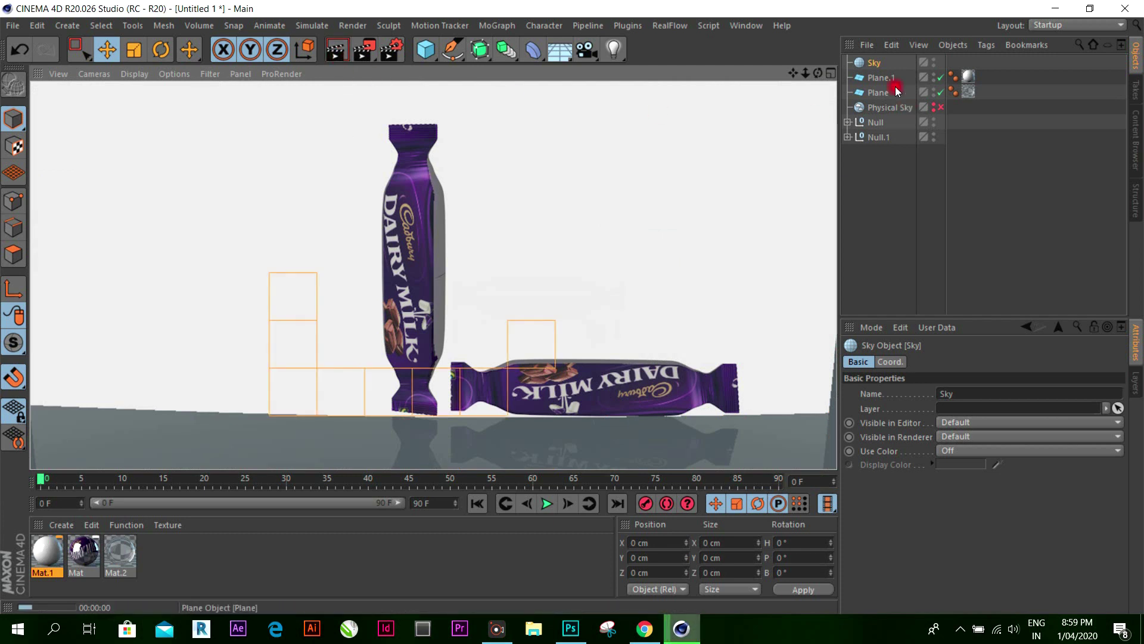
{"action": "left_click", "coordinate": [874, 62]}
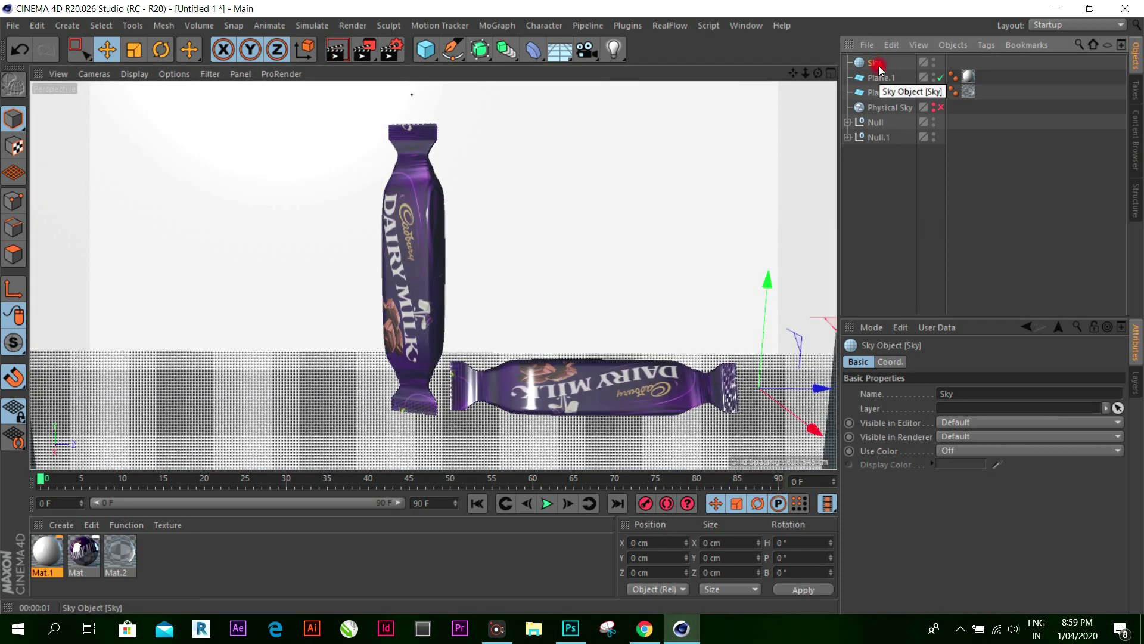
{"action": "key", "text": "Delete"}
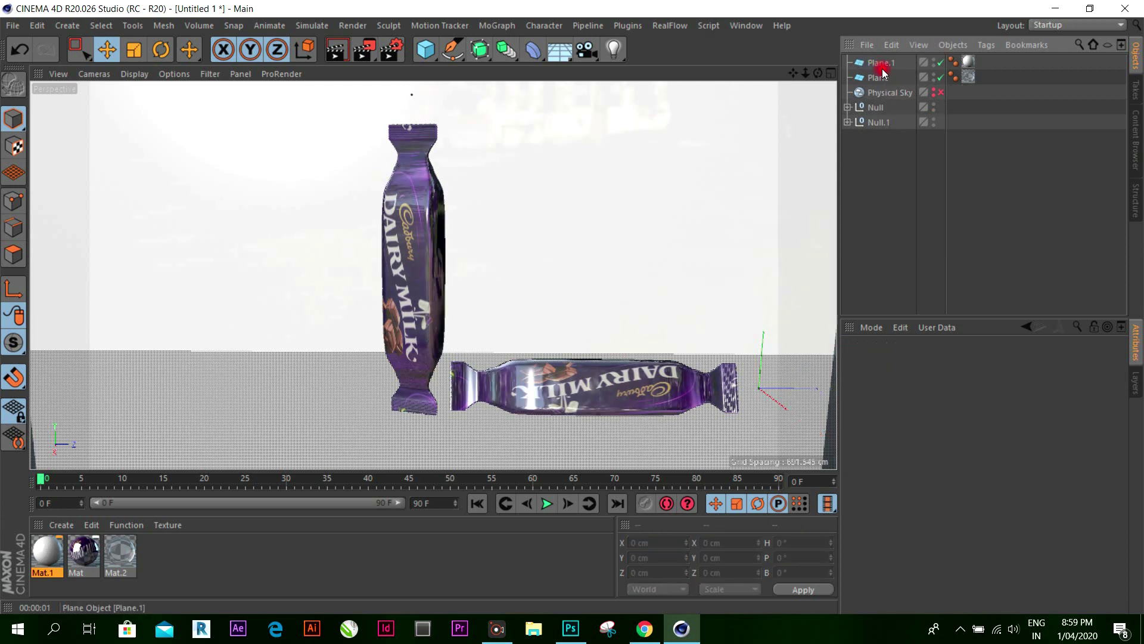
Step: Enable the Physical Sky object and render the scene with it
{"action": "left_click", "coordinate": [935, 95]}
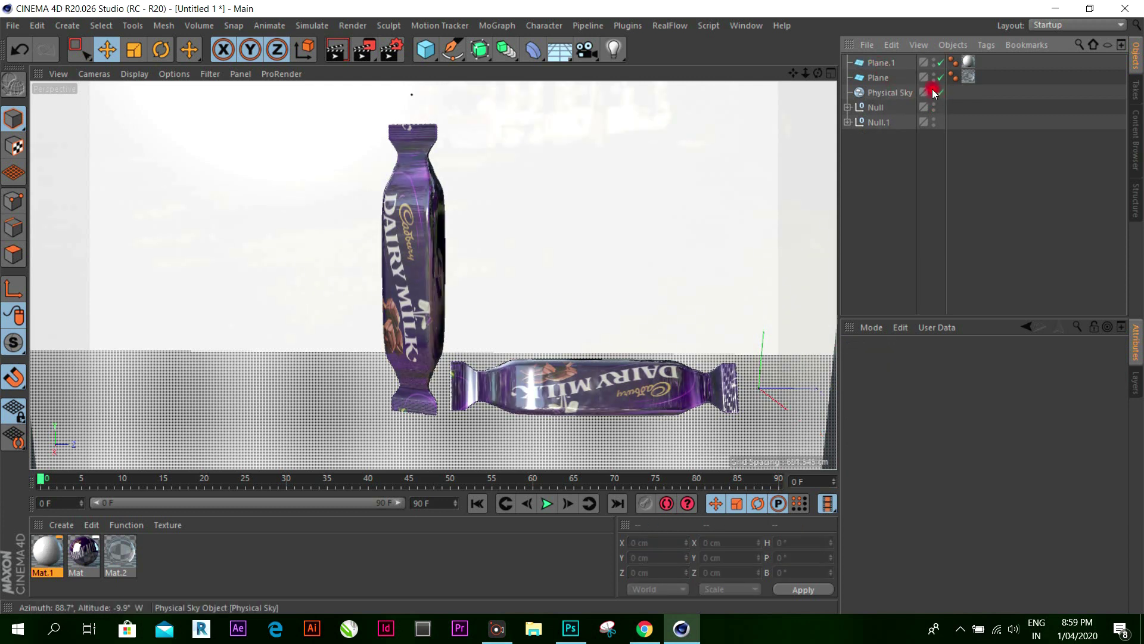
{"action": "left_click", "coordinate": [937, 93]}
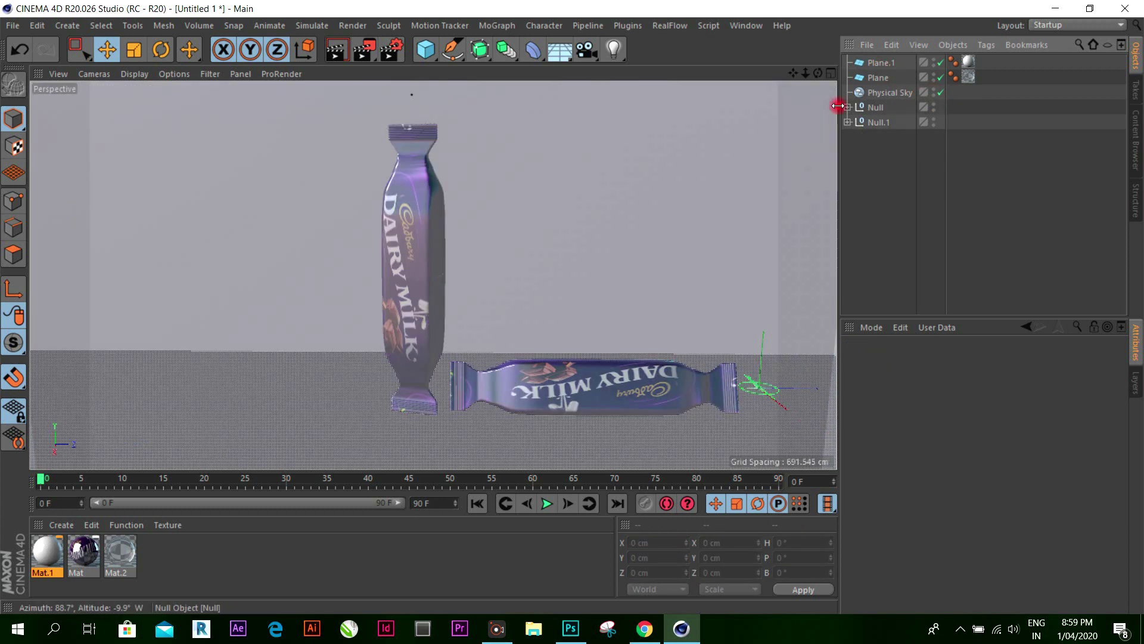
{"action": "left_click", "coordinate": [337, 53]}
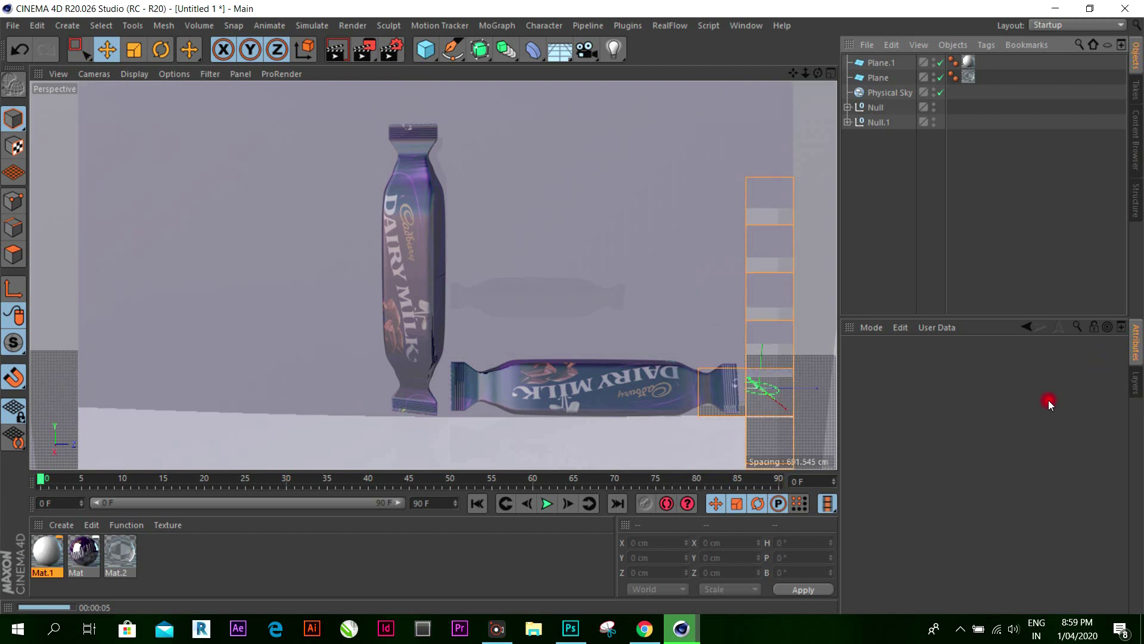
Step: Delete the Physical Sky and re-render to check the floor reflections
{"action": "left_click", "coordinate": [470, 434]}
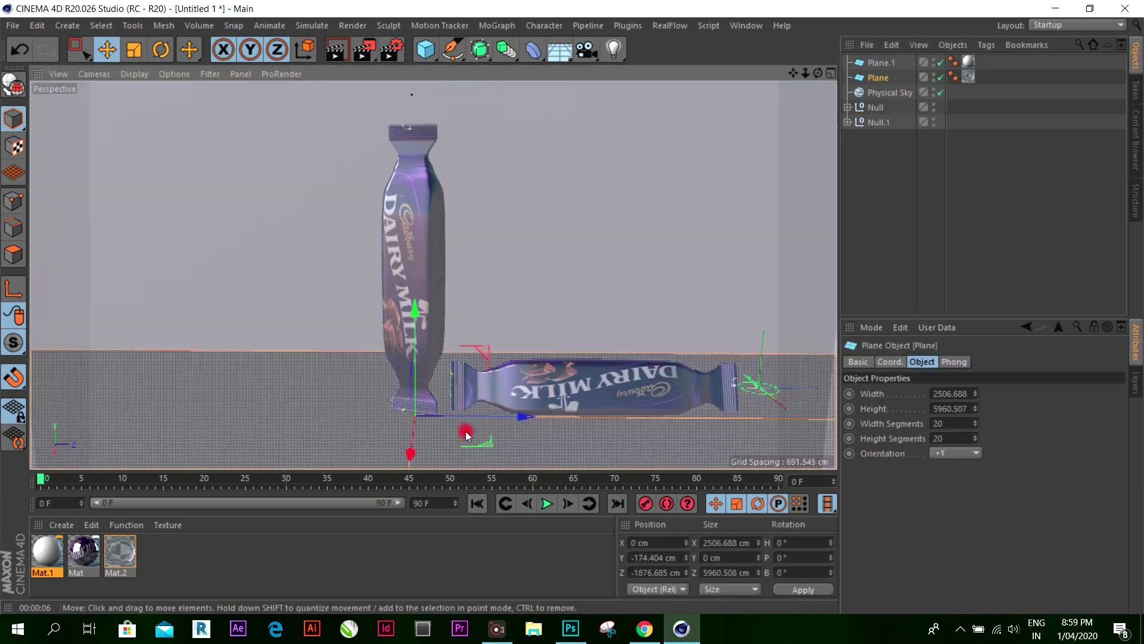
{"action": "left_click", "coordinate": [892, 94]}
{"action": "key", "text": "Delete"}
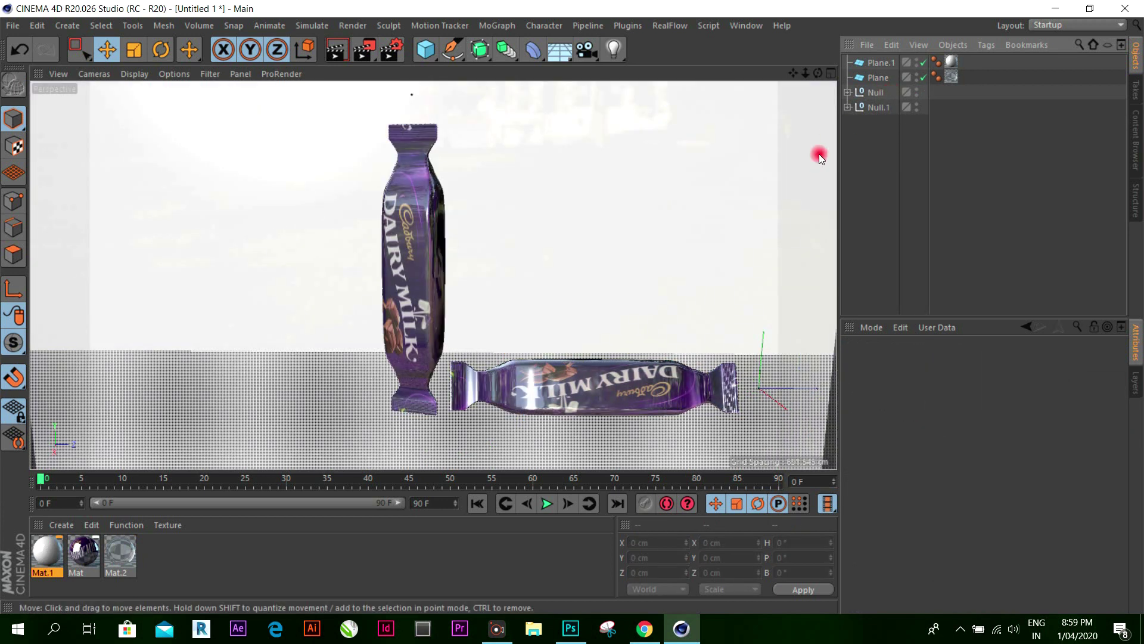
{"action": "left_click", "coordinate": [335, 54]}
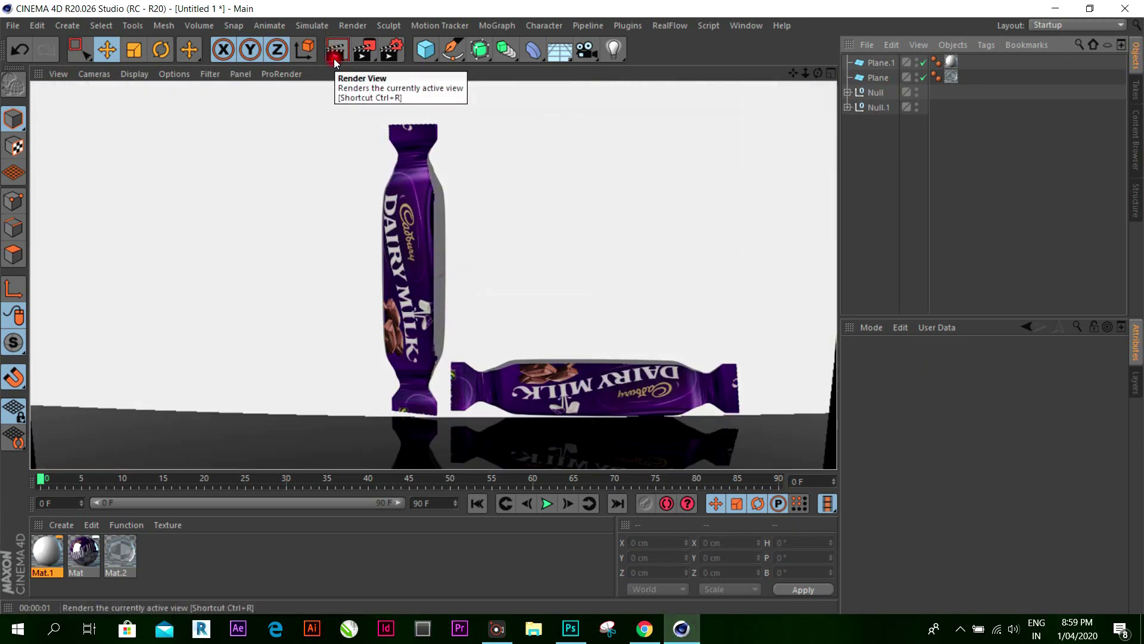
{"action": "left_click", "coordinate": [363, 218]}
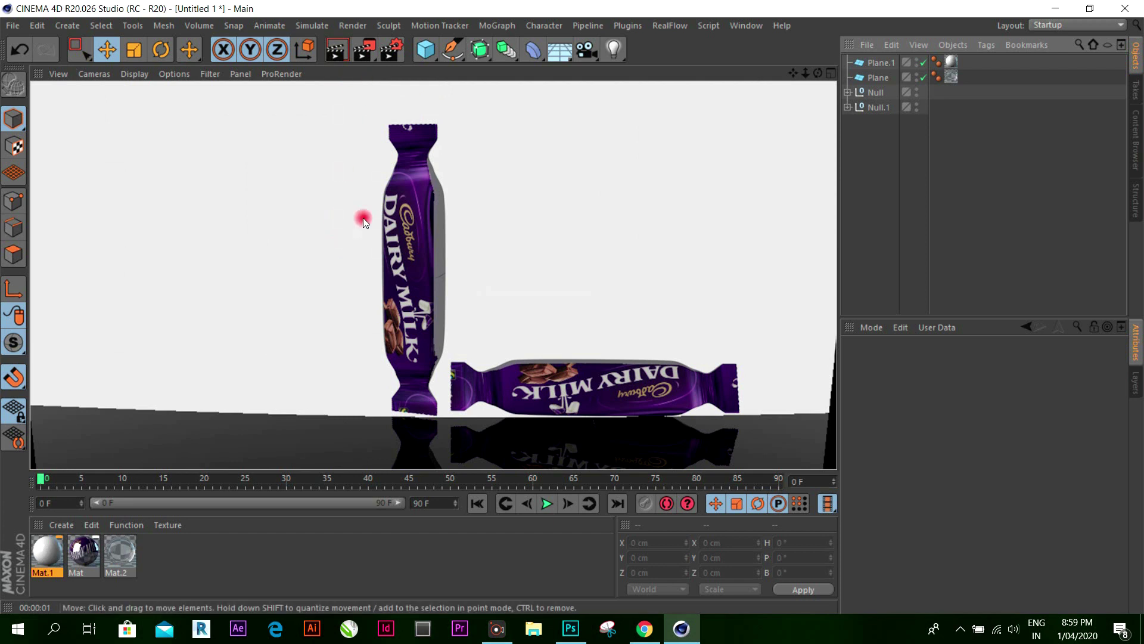
Step: Turn off Mat.2's transparency and enable its Color and Reflectance channels
{"action": "double_click", "coordinate": [119, 553]}
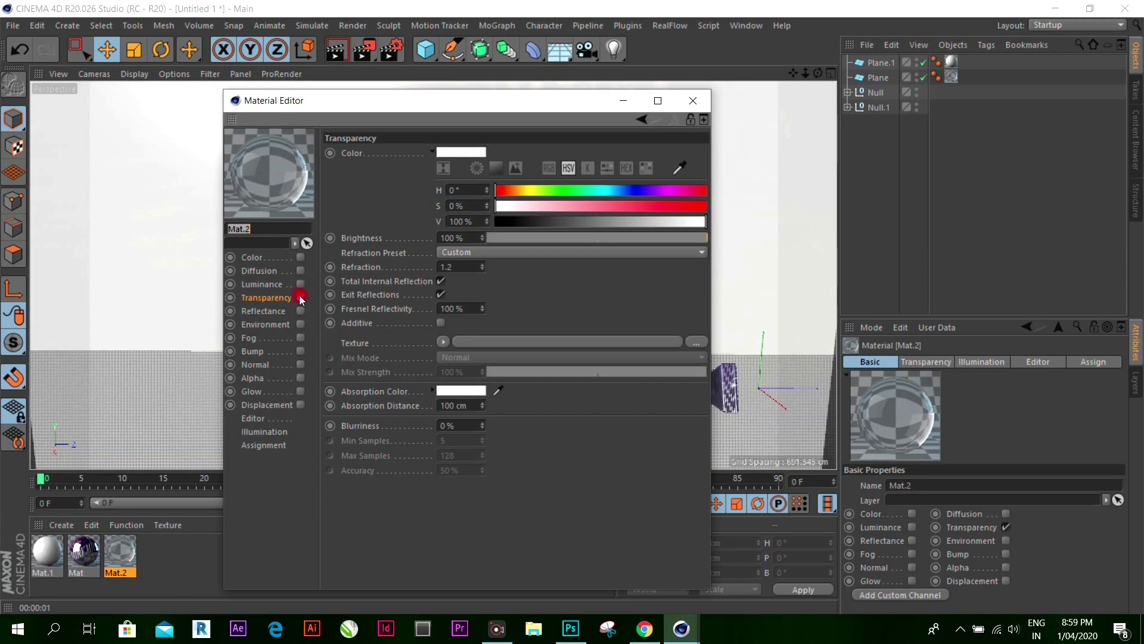
{"action": "left_click", "coordinate": [301, 298]}
{"action": "left_click", "coordinate": [300, 257]}
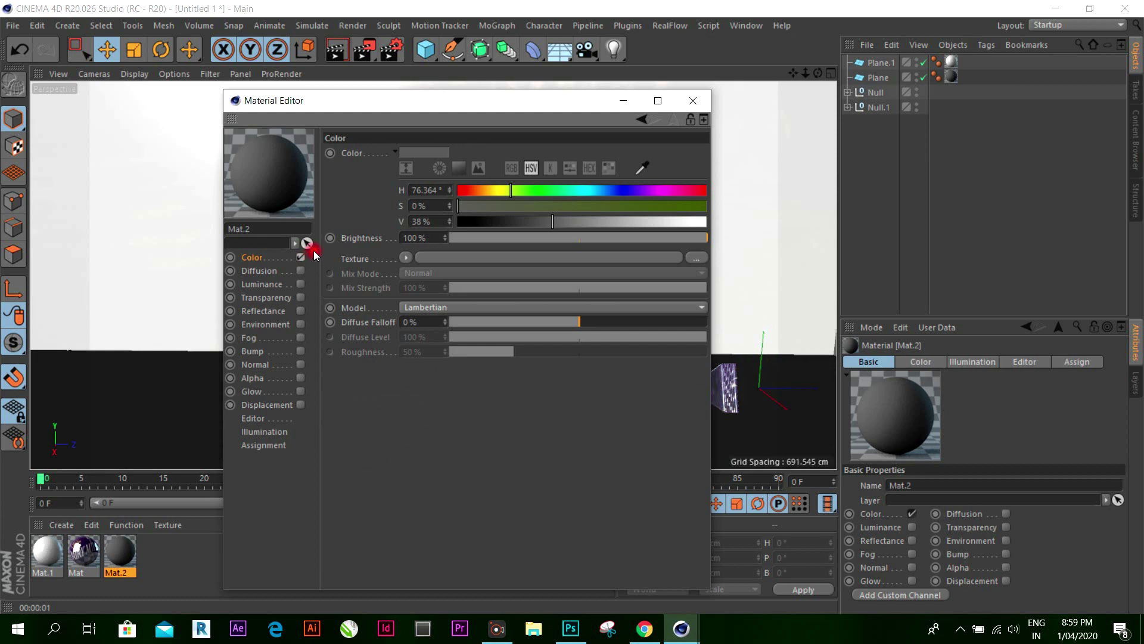
{"action": "left_click", "coordinate": [300, 298]}
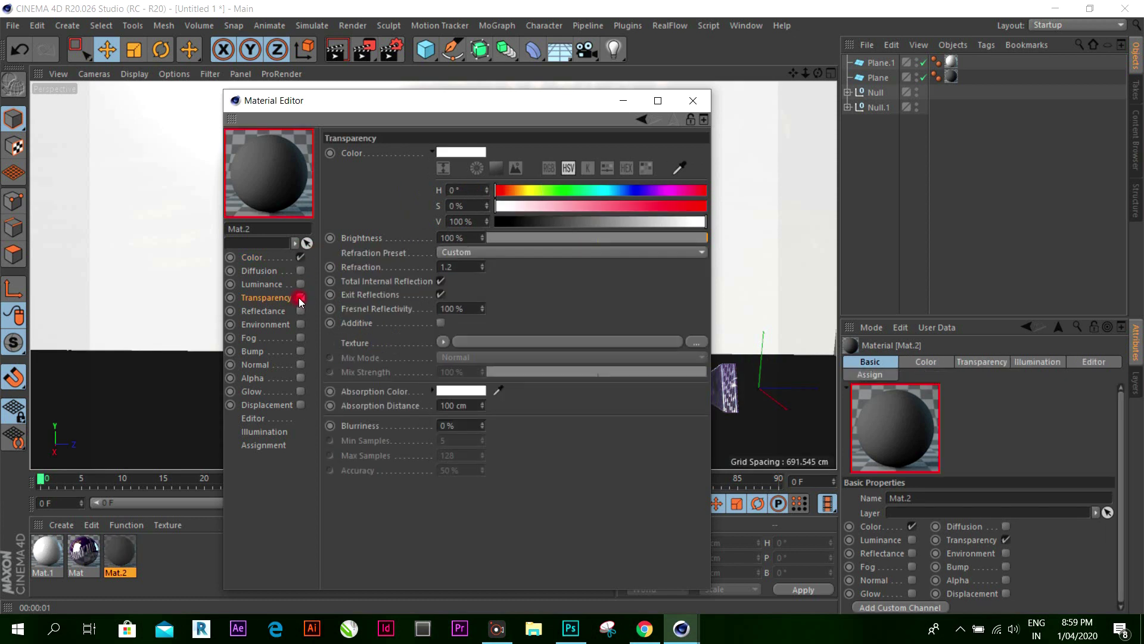
{"action": "left_click", "coordinate": [300, 298]}
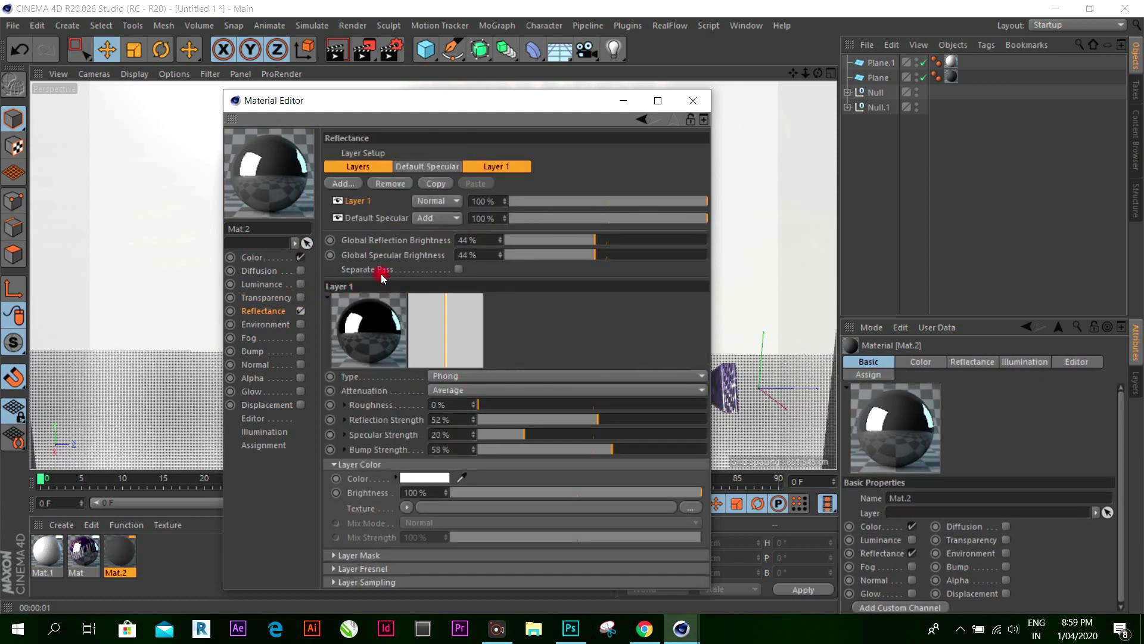
Step: Set Mat.2's reflection to 20%, bump to 14% and global brightness to about 20%
{"action": "left_click", "coordinate": [478, 356]}
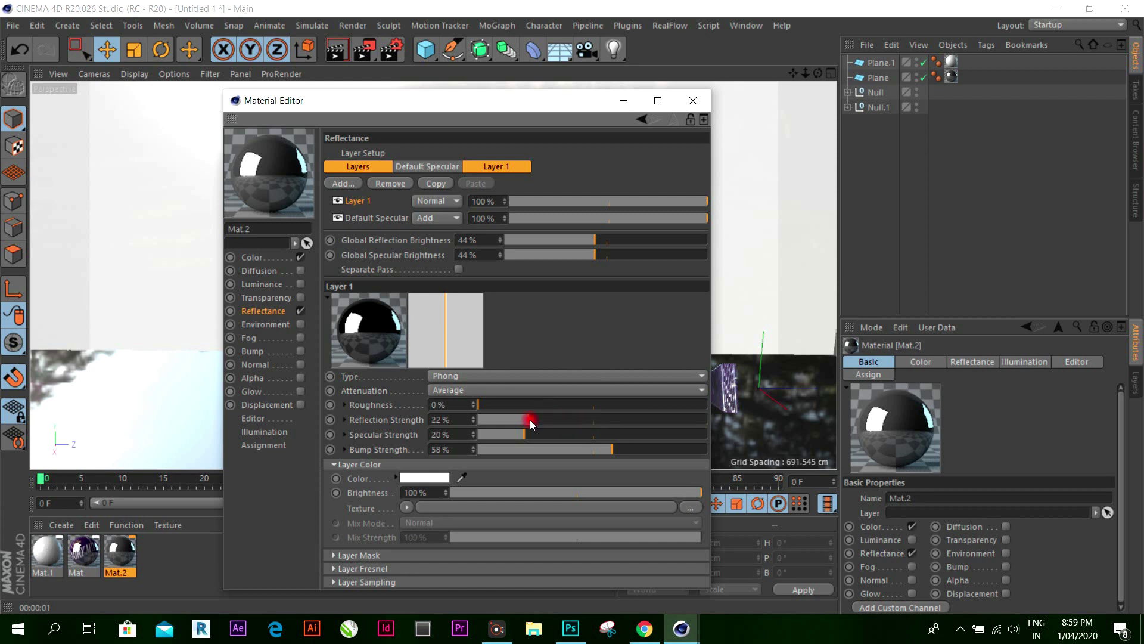
{"action": "left_click_drag", "start_coordinate": [531, 419], "coordinate": [523, 420]}
{"action": "left_click", "coordinate": [511, 450]}
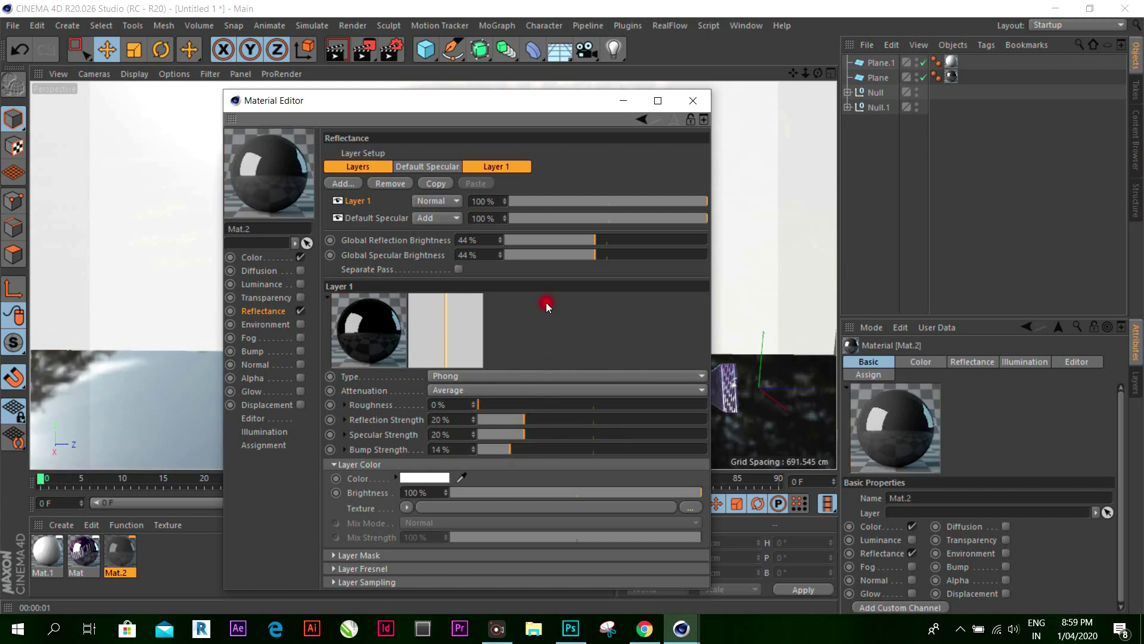
{"action": "mouse_move", "coordinate": [595, 240]}
{"action": "left_mouse_down"}
{"action": "mouse_move", "coordinate": [549, 240]}
{"action": "mouse_move", "coordinate": [542, 255]}
{"action": "left_mouse_up"}
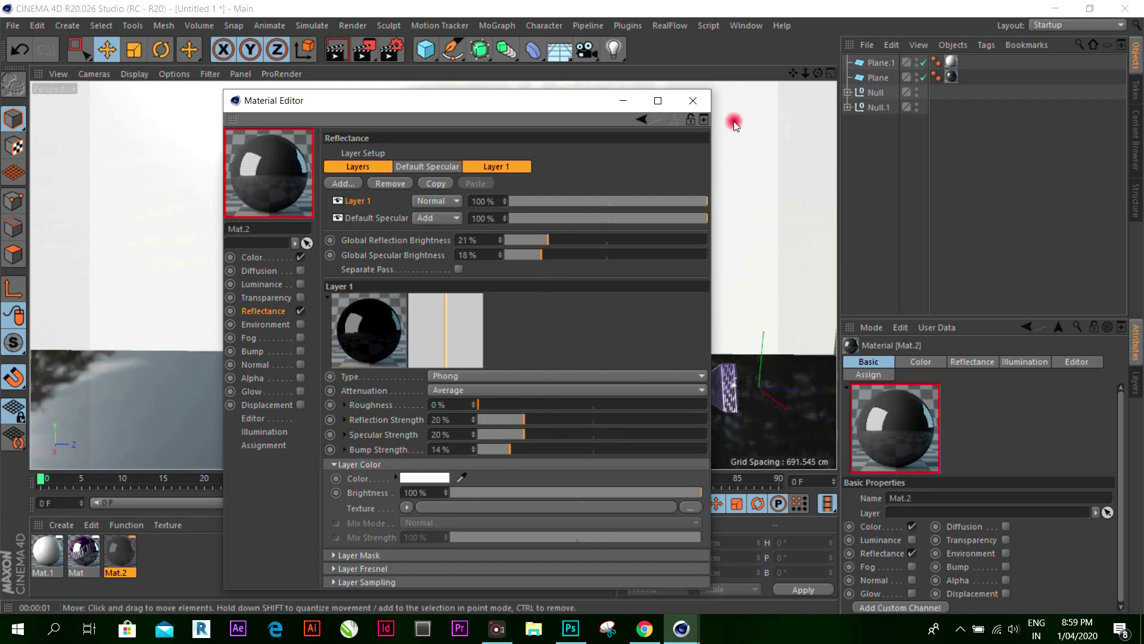
{"action": "left_click", "coordinate": [693, 100]}
{"action": "scroll", "coordinate": [792, 231], "scroll_direction": "up", "scroll_amount": 2}
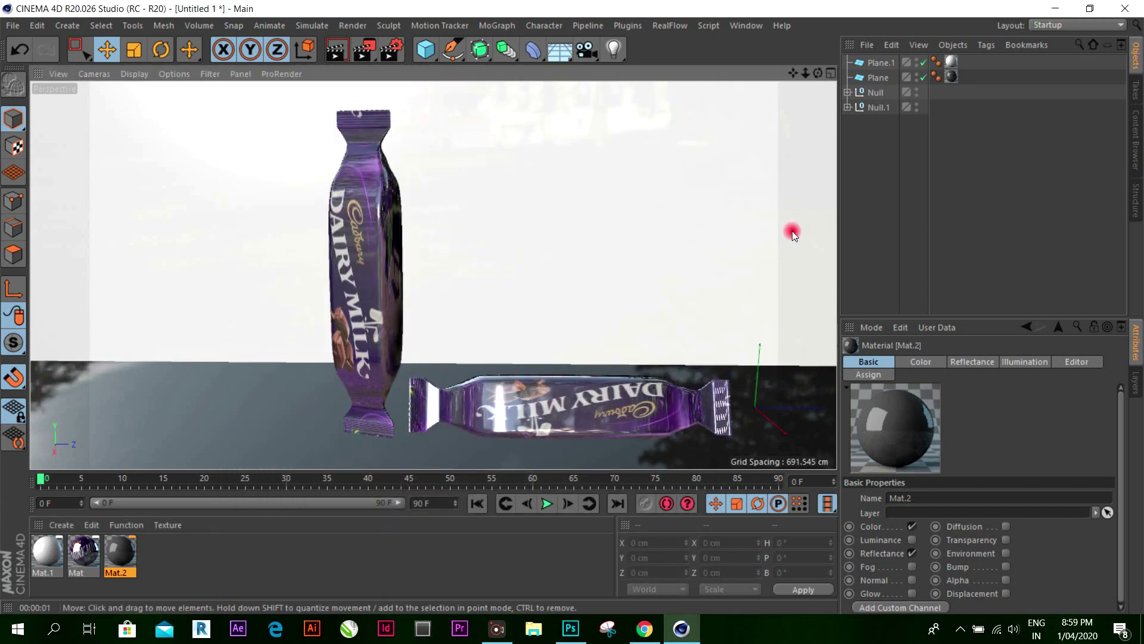
Step: Test-render, shift the view so the wrappers sit right, re-render, and open 1280 × 720 Render Settings
{"action": "left_click", "coordinate": [335, 50]}
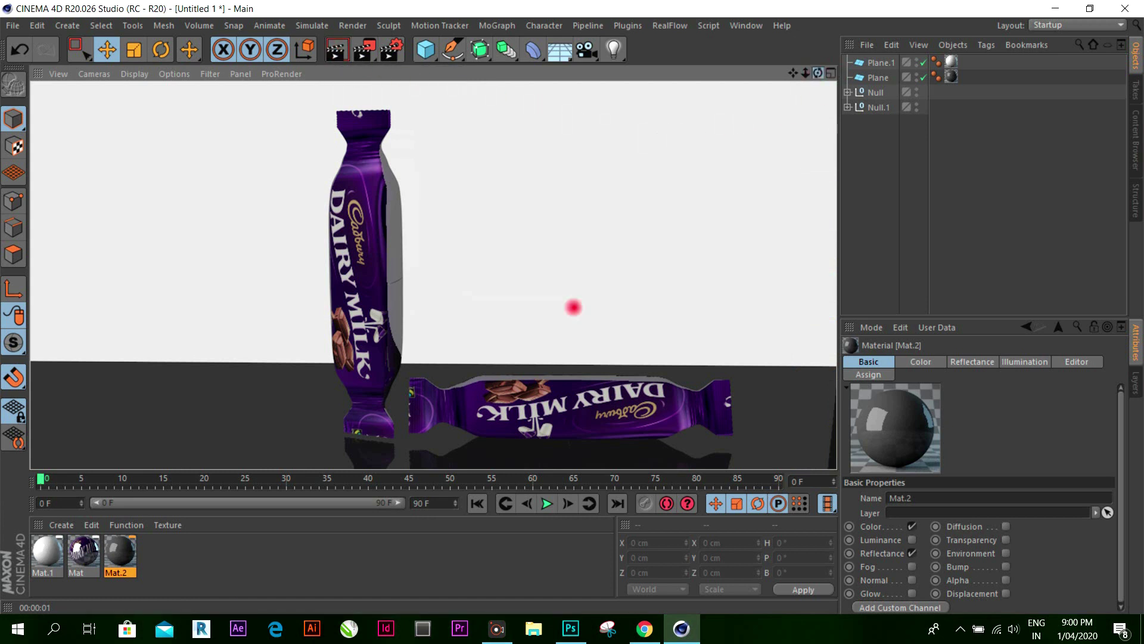
{"action": "left_click_drag", "start_coordinate": [573, 307], "coordinate": [574, 310]}
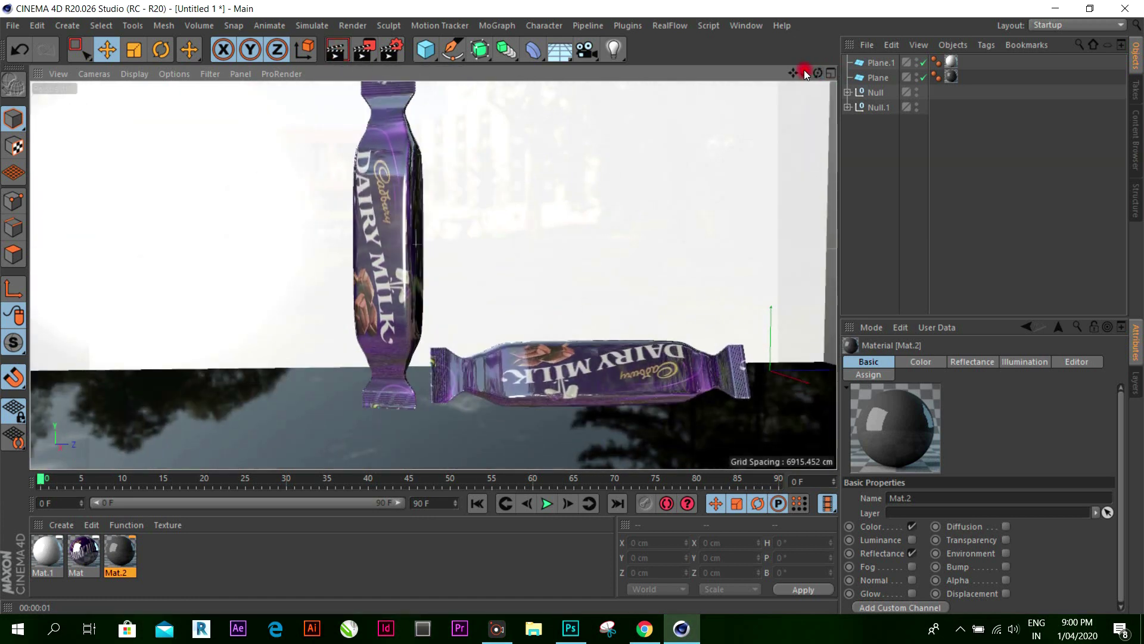
{"action": "left_click_drag", "start_coordinate": [798, 72], "coordinate": [573, 307]}
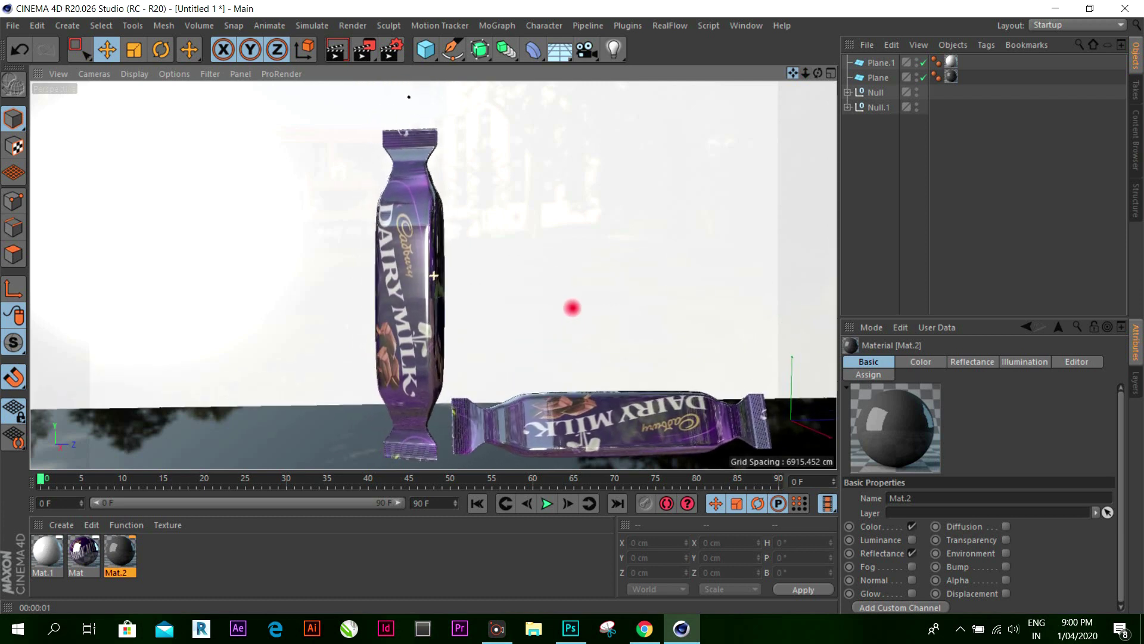
{"action": "left_click", "coordinate": [335, 53]}
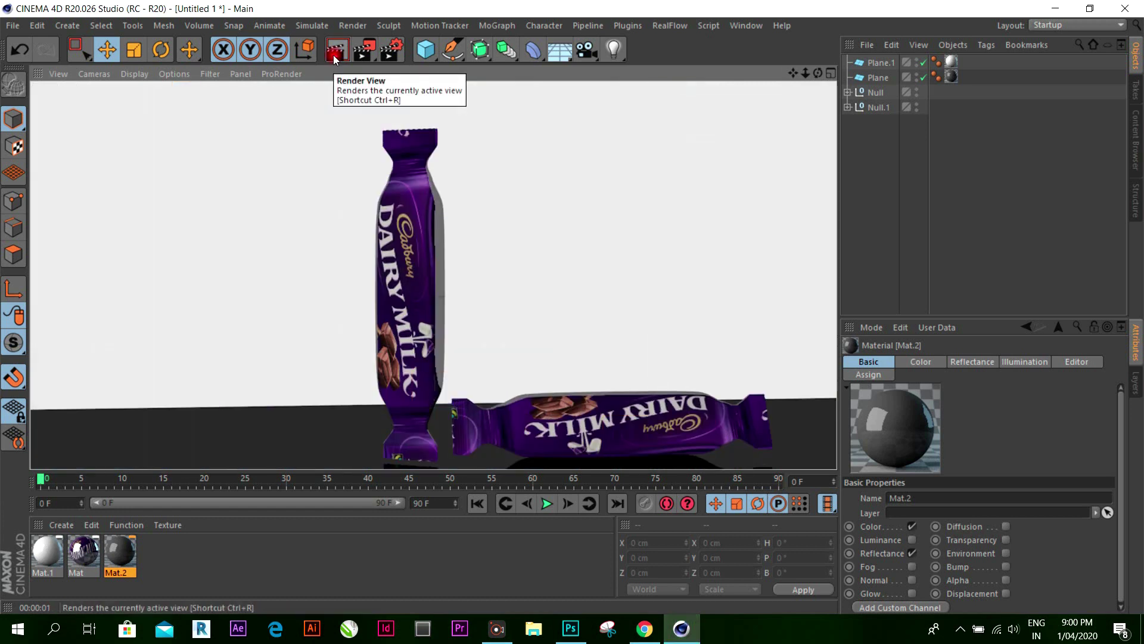
{"action": "left_click", "coordinate": [391, 52]}
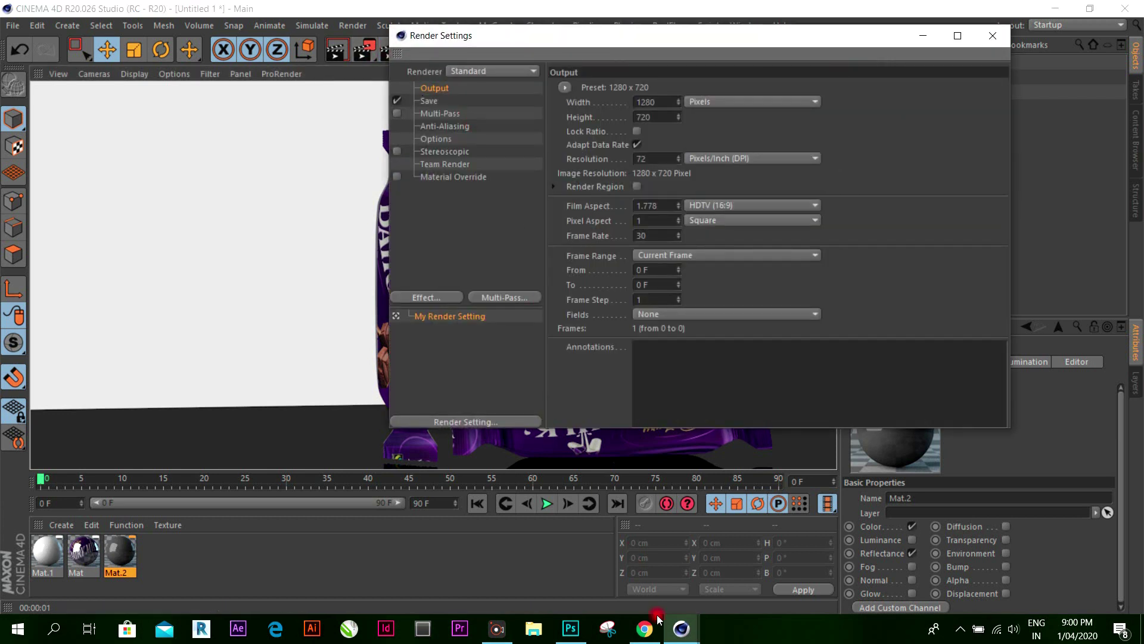